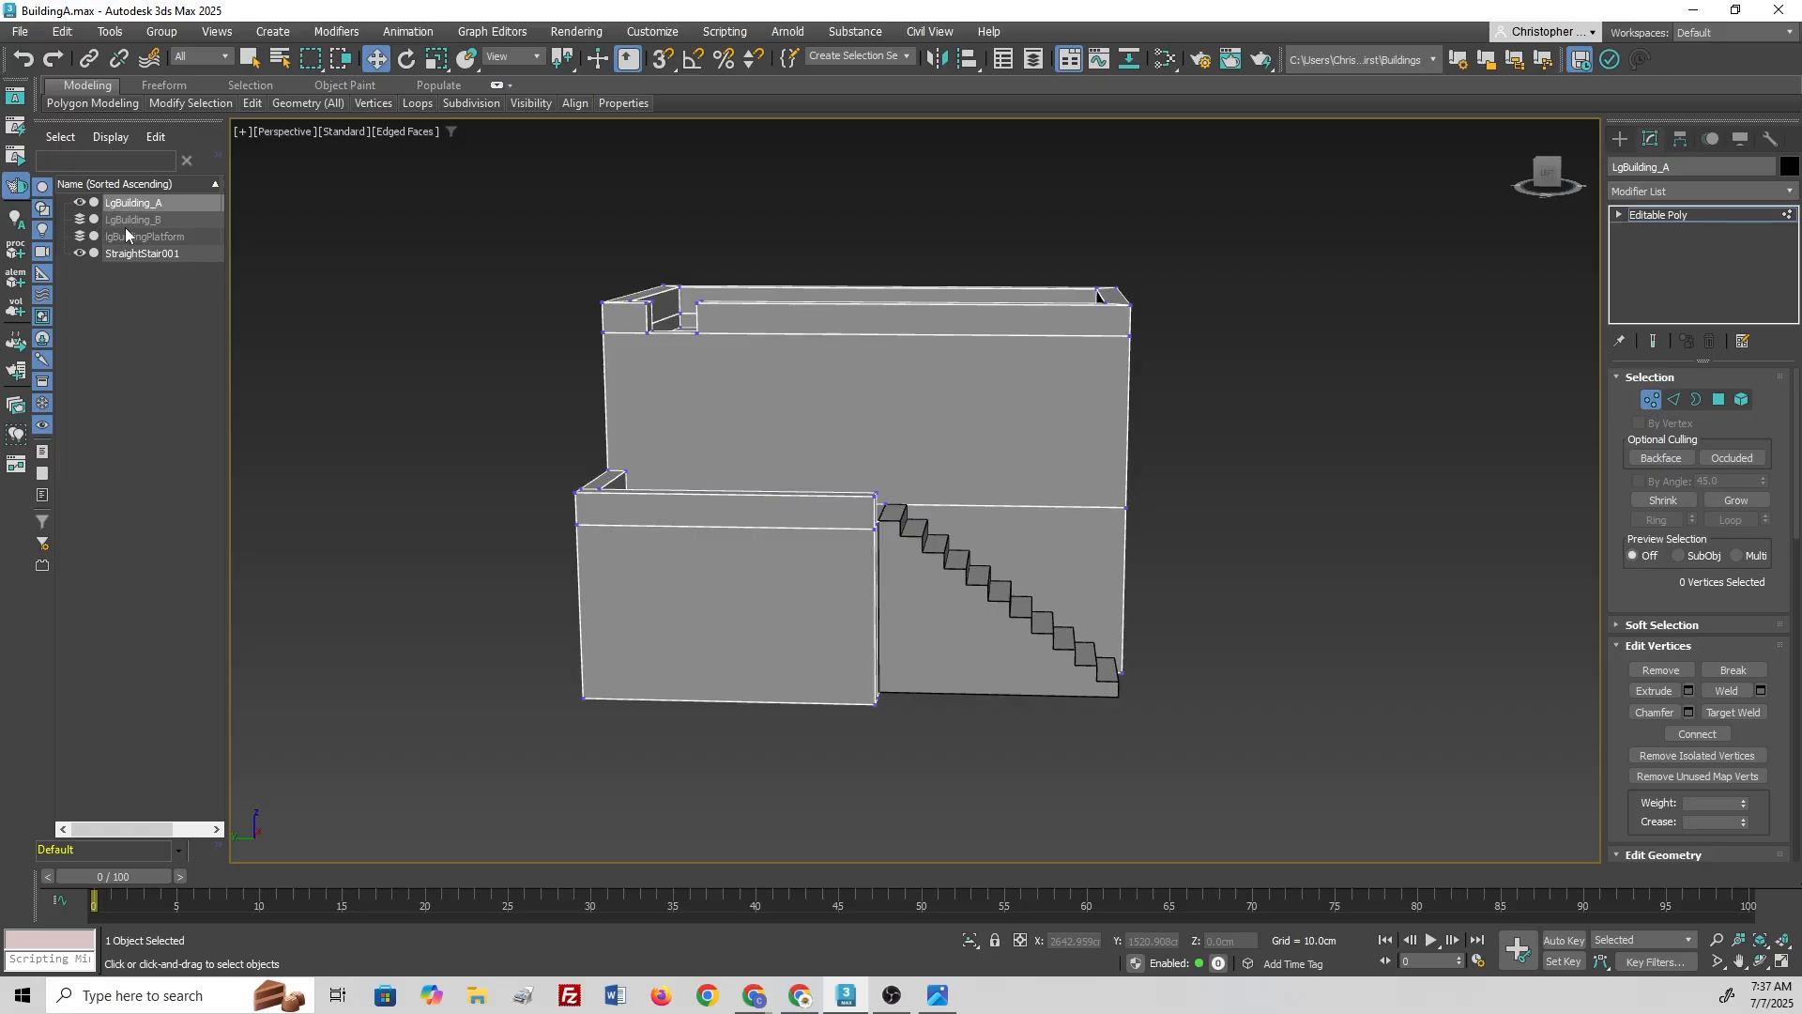
Step: Open the Layer Explorer, make the Building_B layer visible and hide the Building_A layer
{"action": "left_click", "coordinate": [122, 221]}
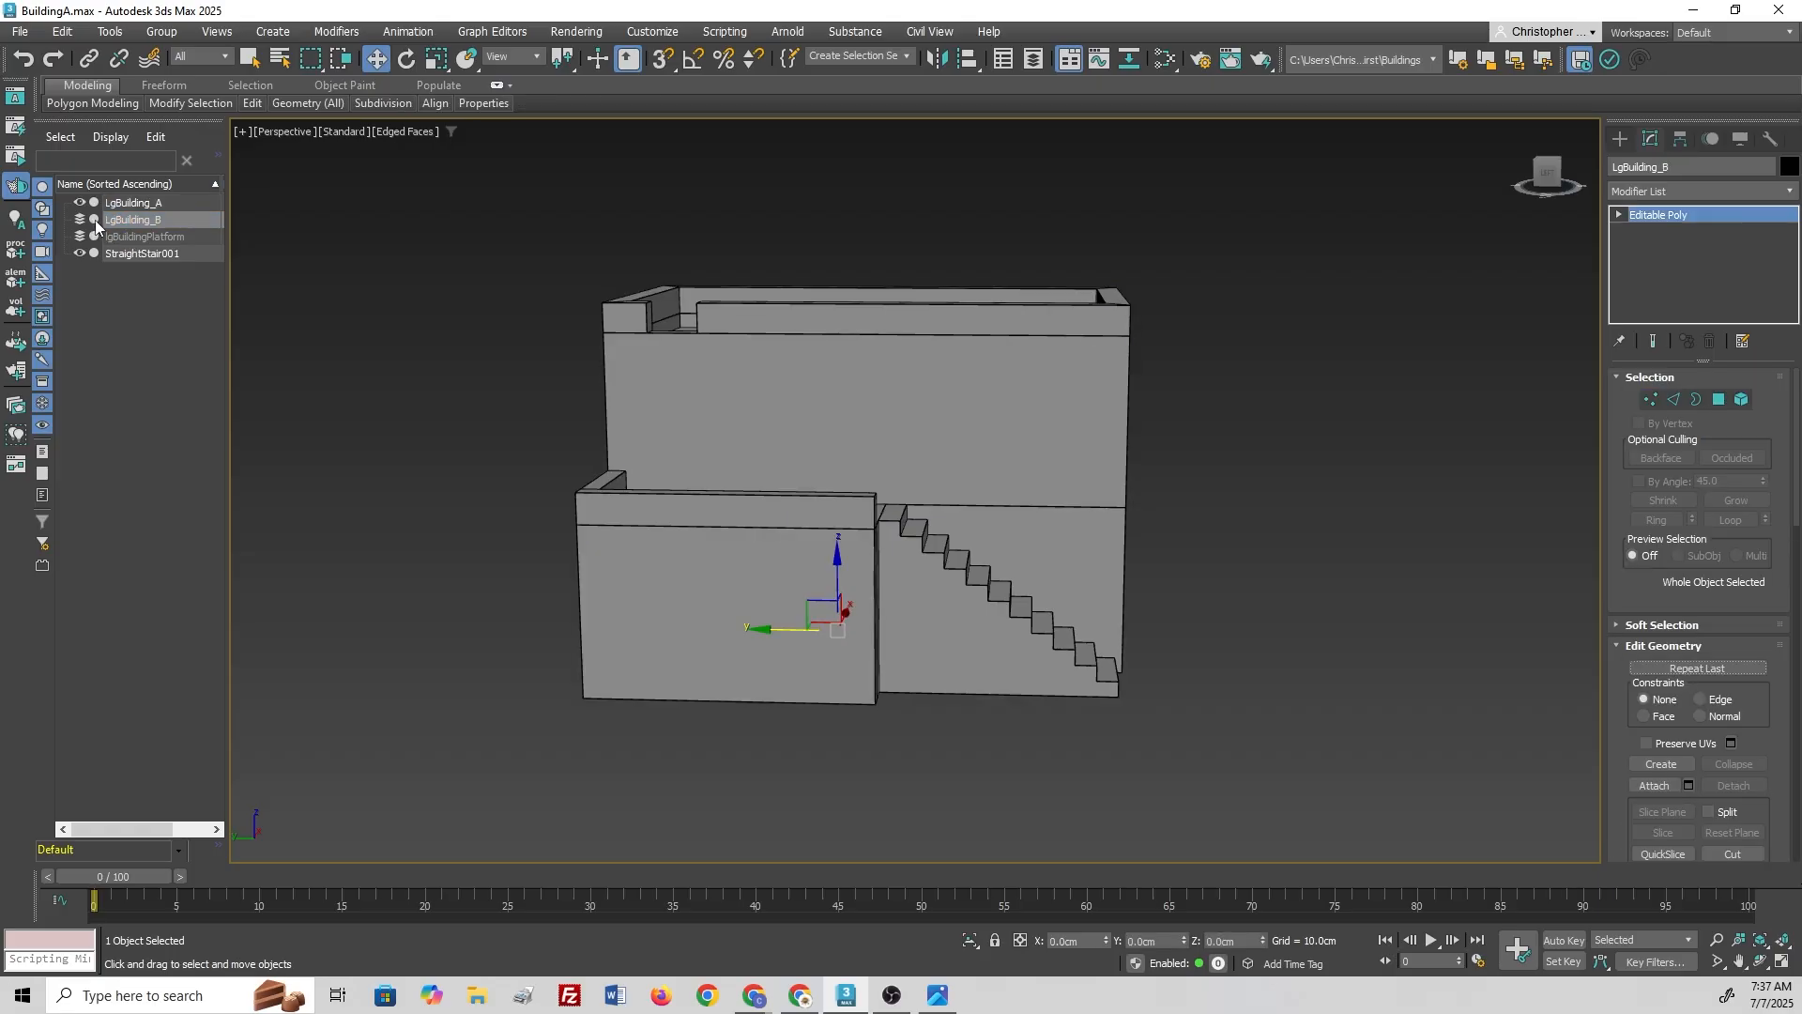
{"action": "middle_click_drag", "start_coordinate": [1114, 463], "coordinate": [1020, 495]}
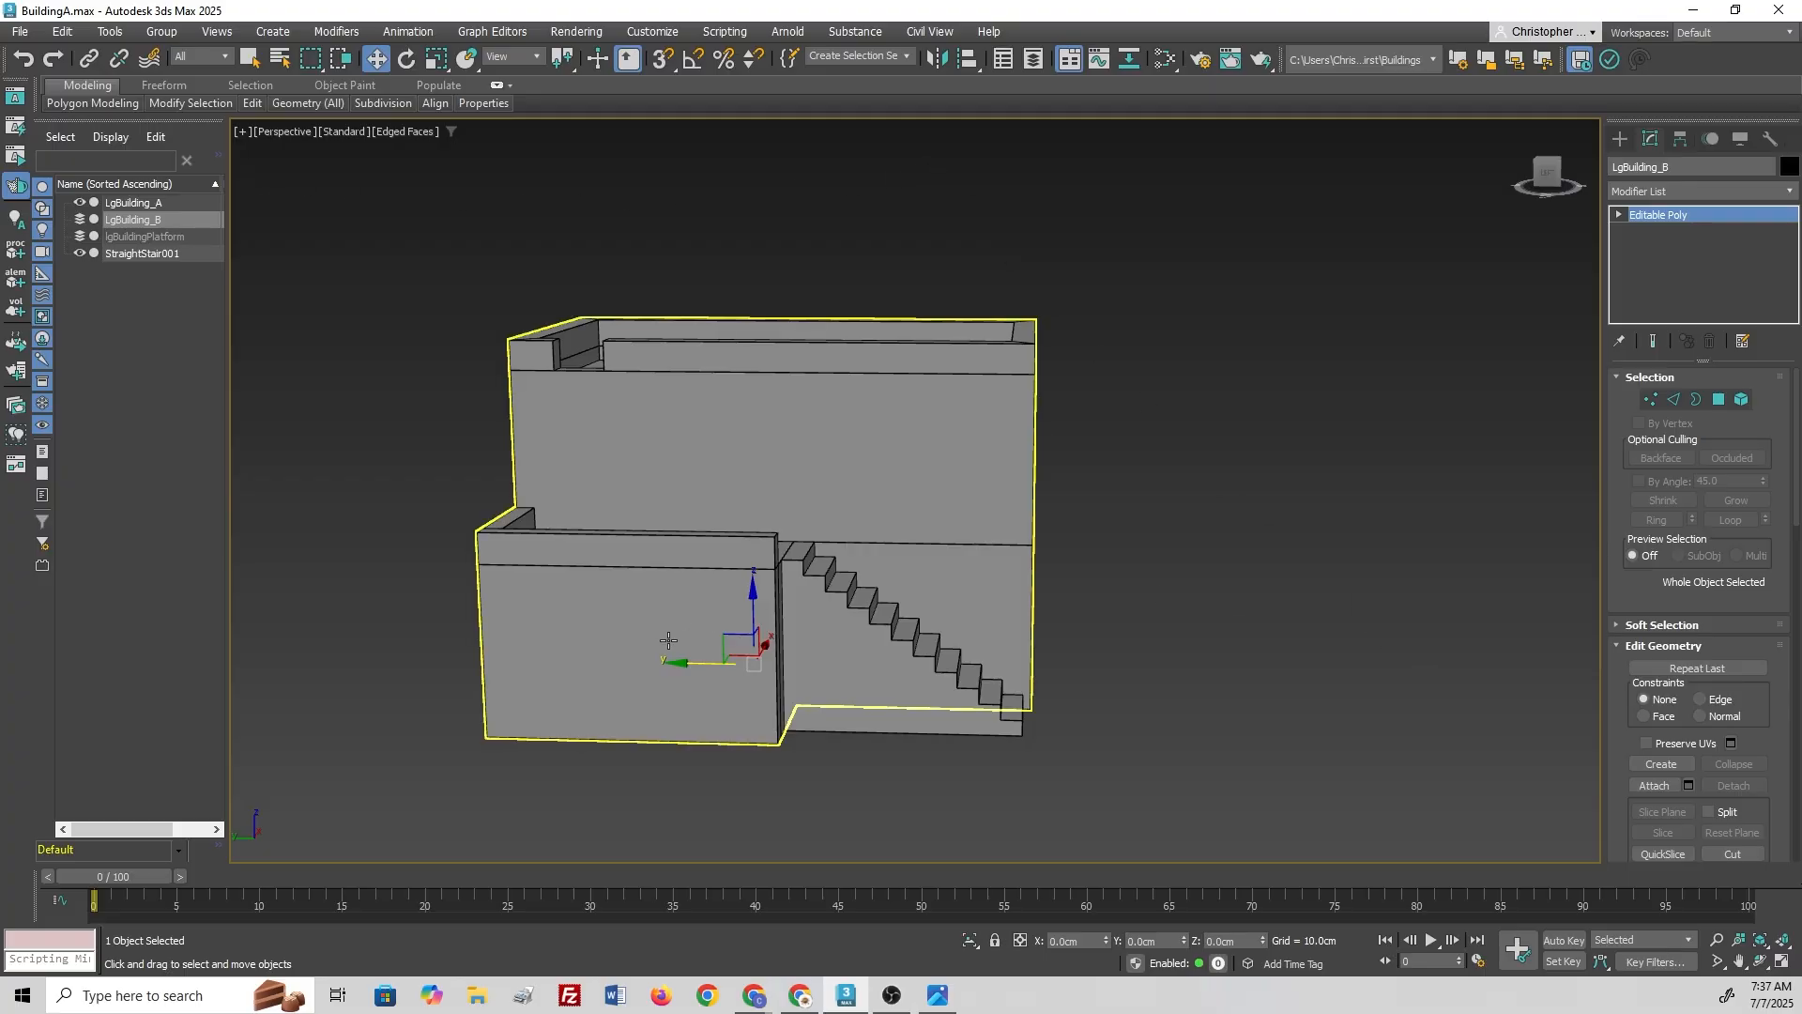
{"action": "left_click", "coordinate": [1036, 61]}
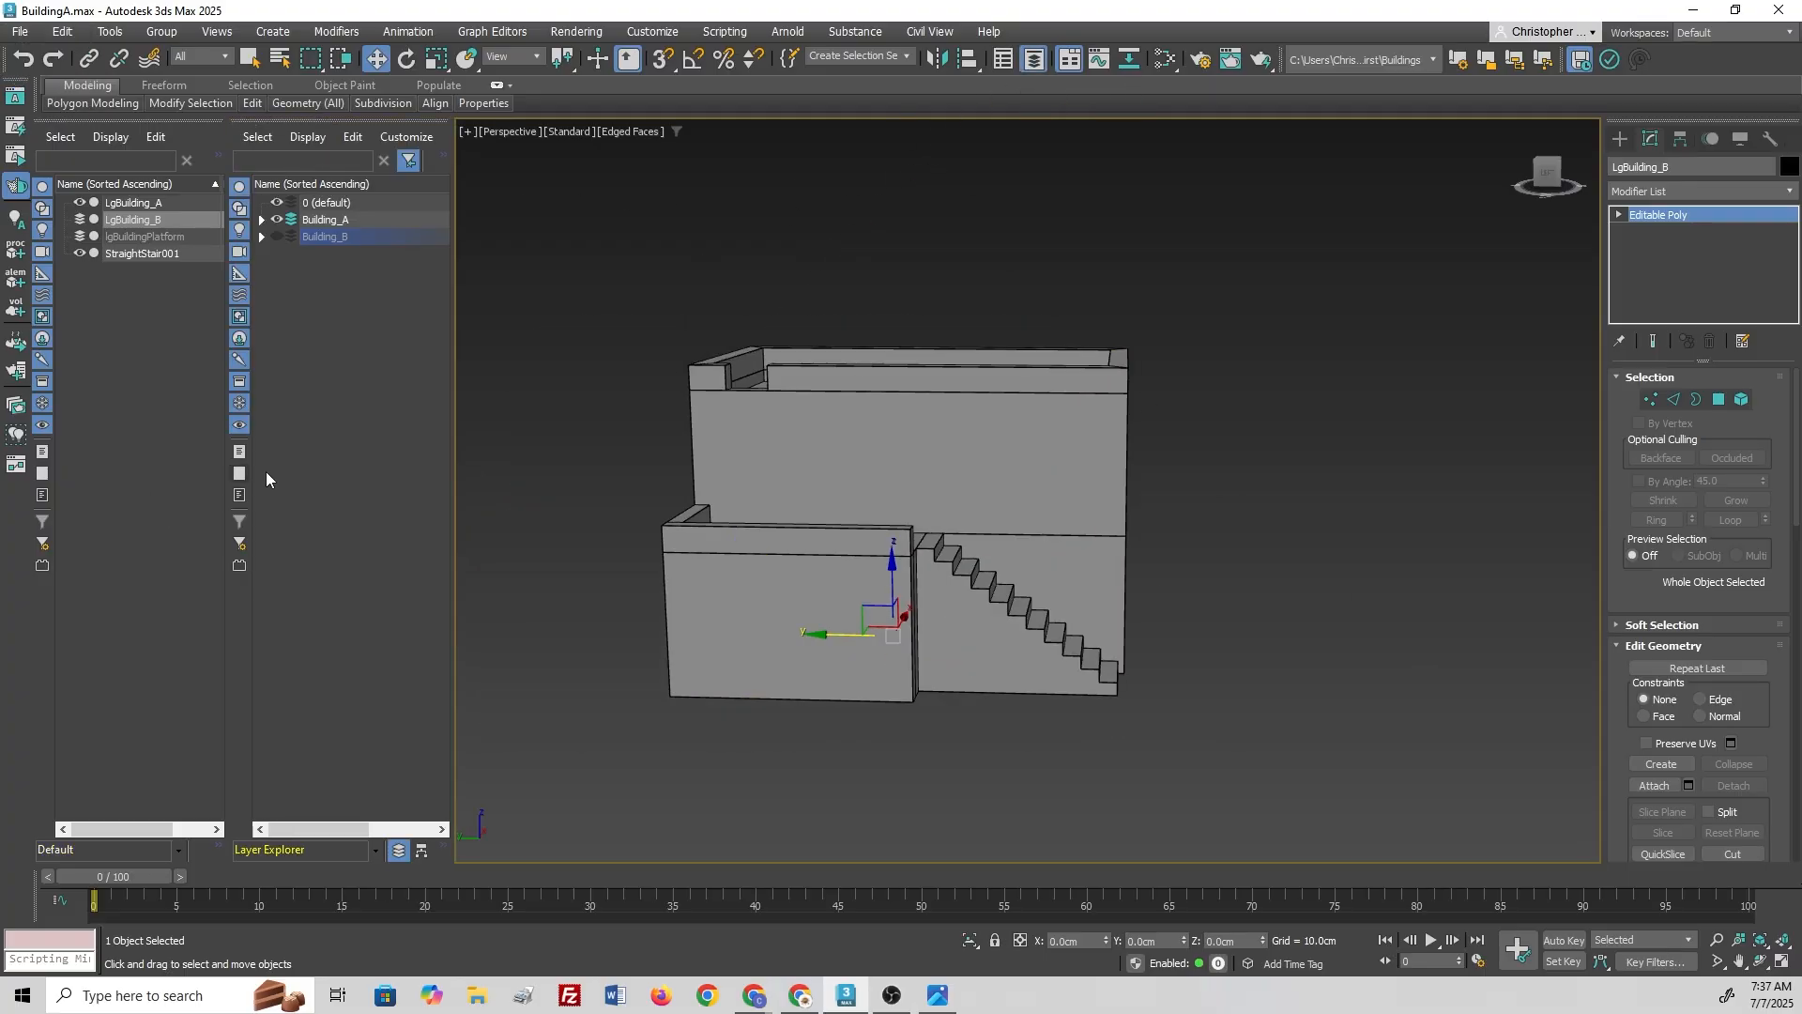
{"action": "left_click", "coordinate": [277, 236]}
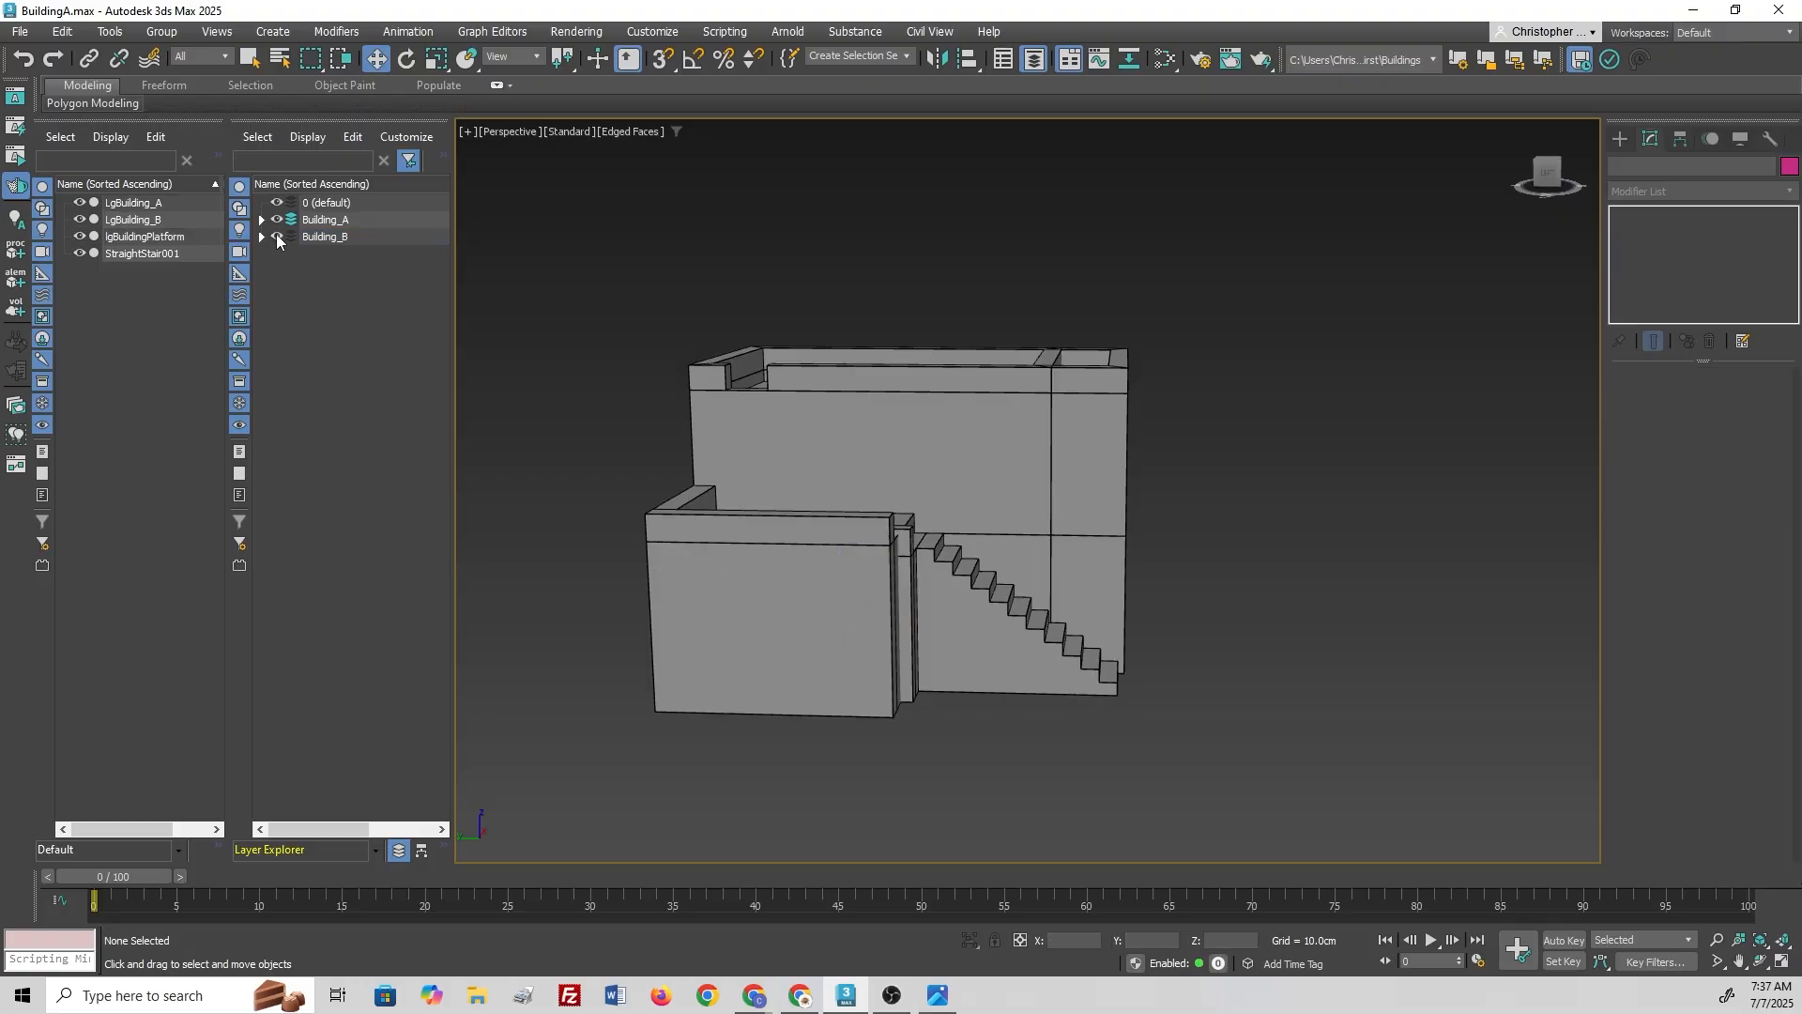
{"action": "left_click", "coordinate": [276, 220]}
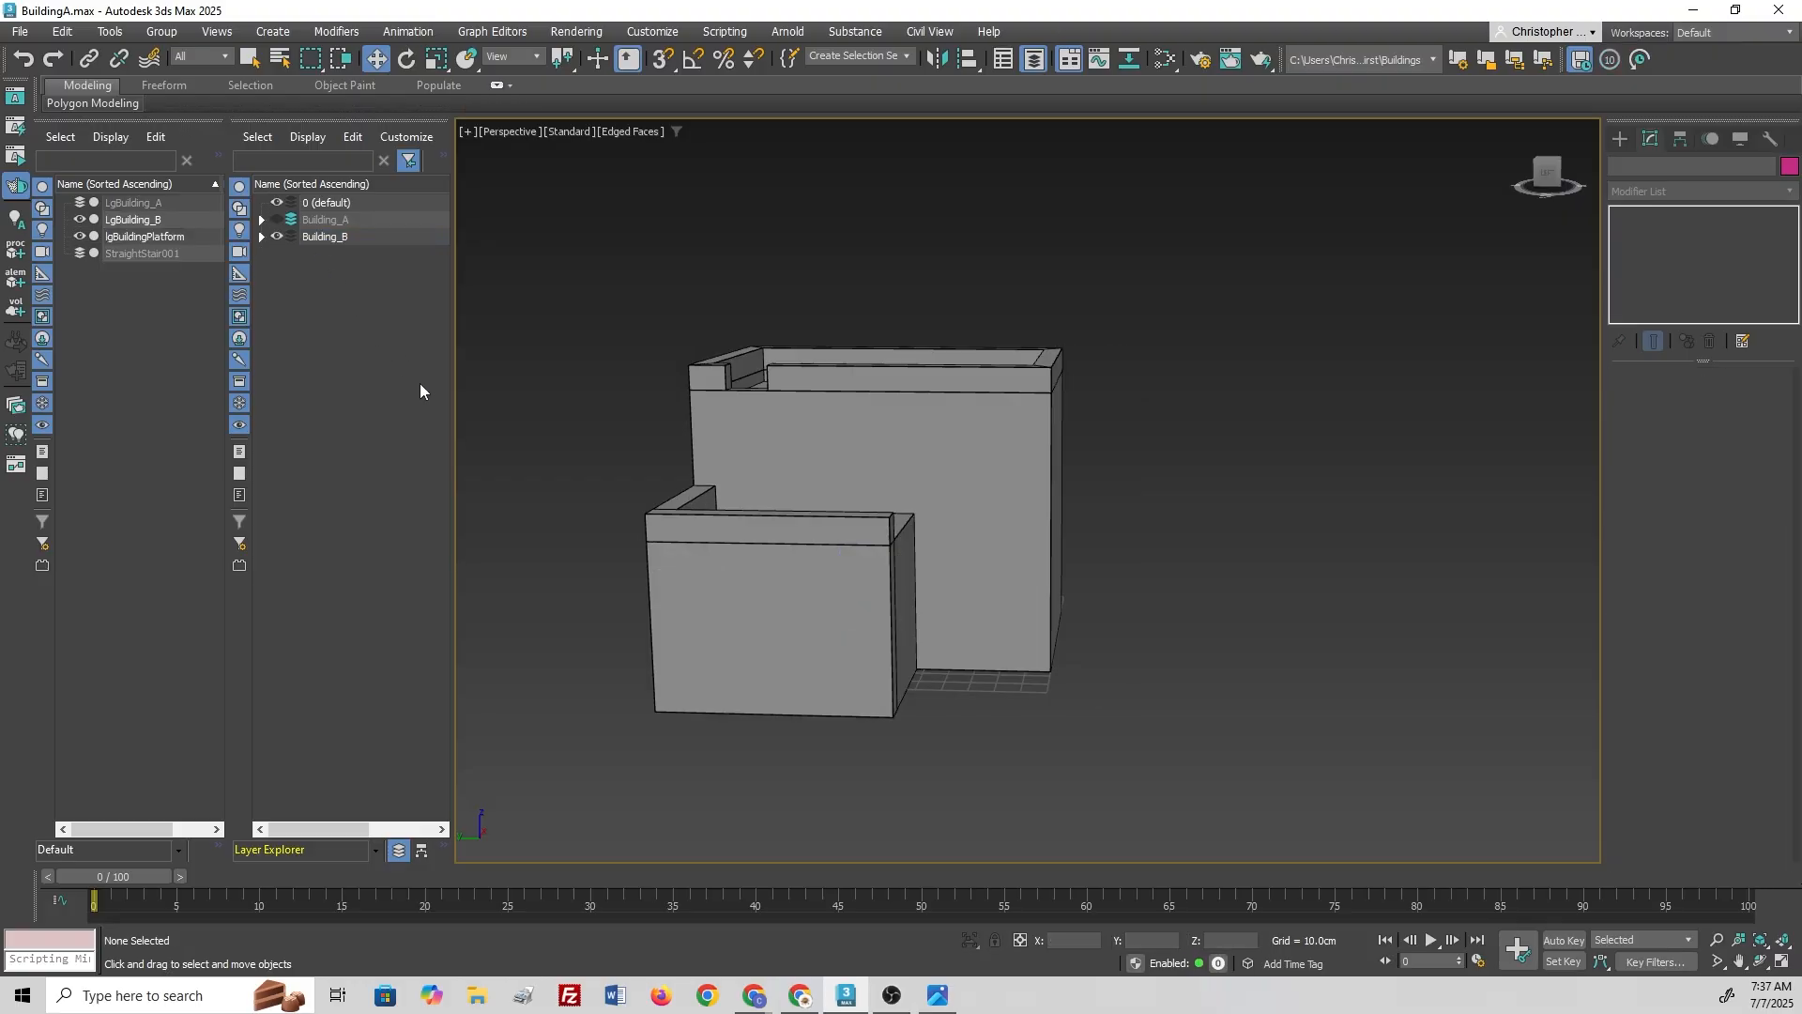
{"action": "middle_click_drag", "start_coordinate": [761, 625], "coordinate": [596, 548], "text": "alt"}
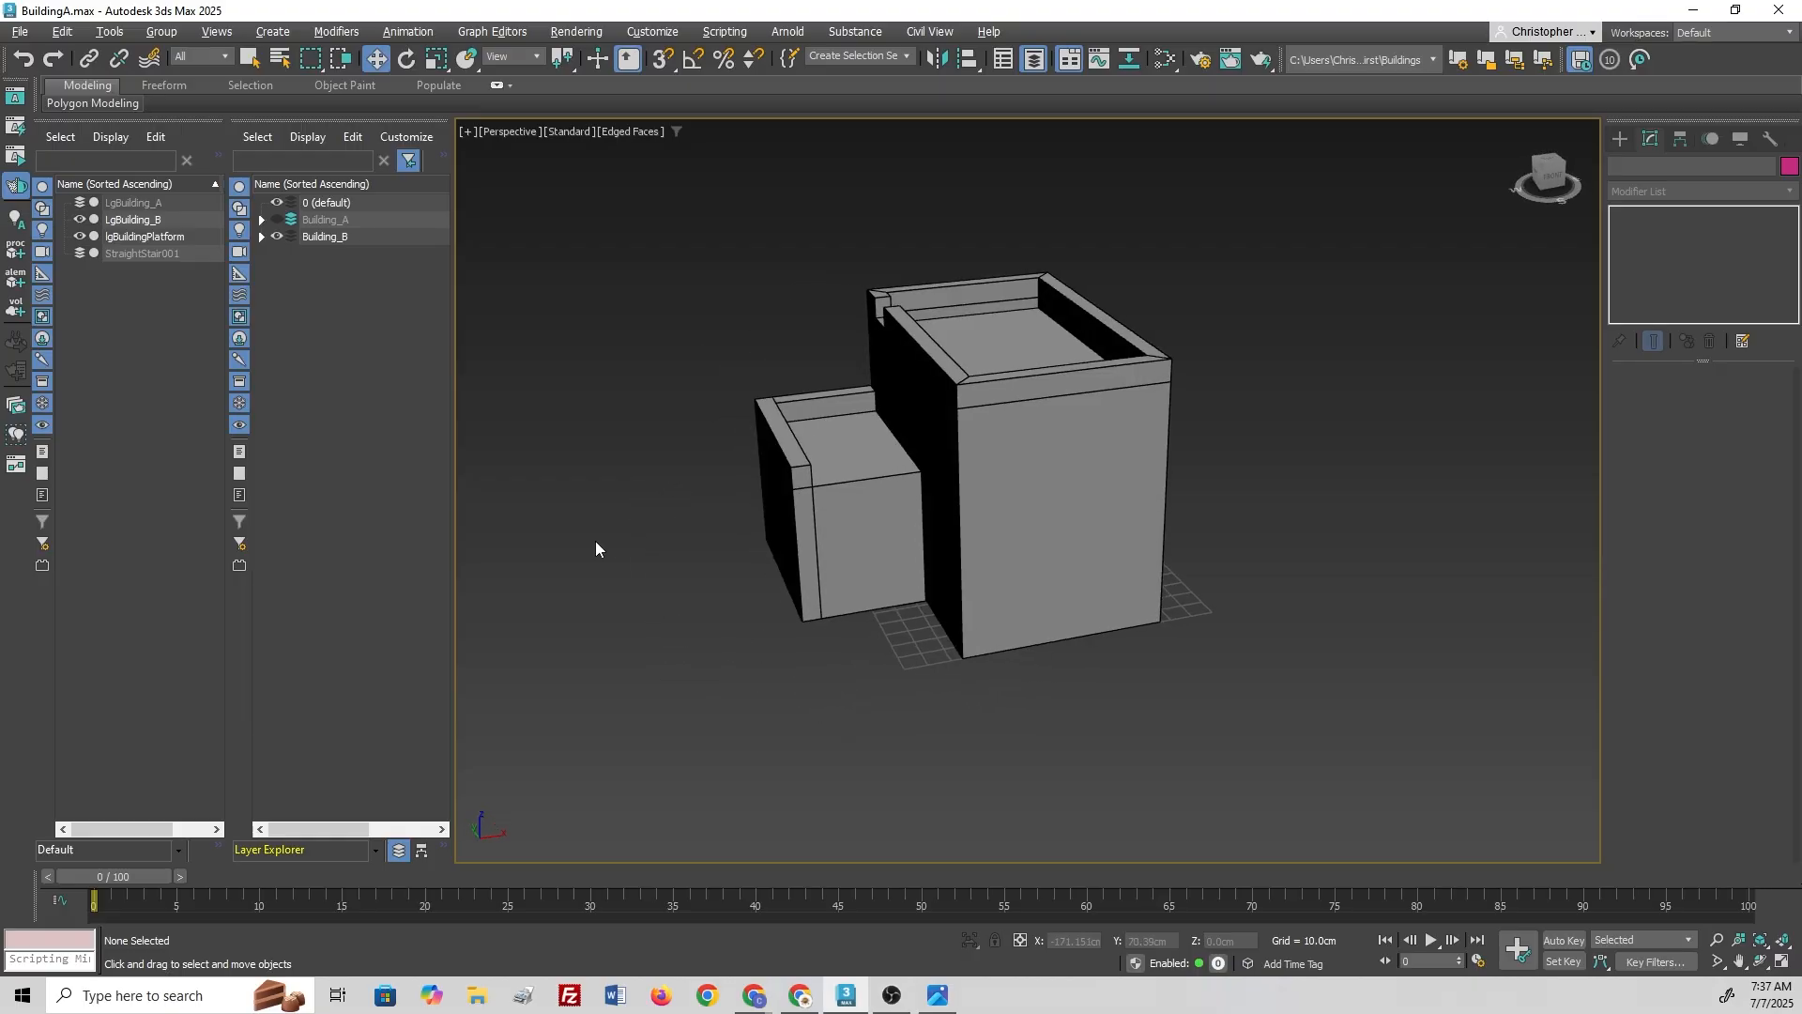
Step: Expand both building layers and inspect the lgBuildingPlatform and LgBuilding_B objects by selecting each in turn
{"action": "left_click", "coordinate": [262, 221]}
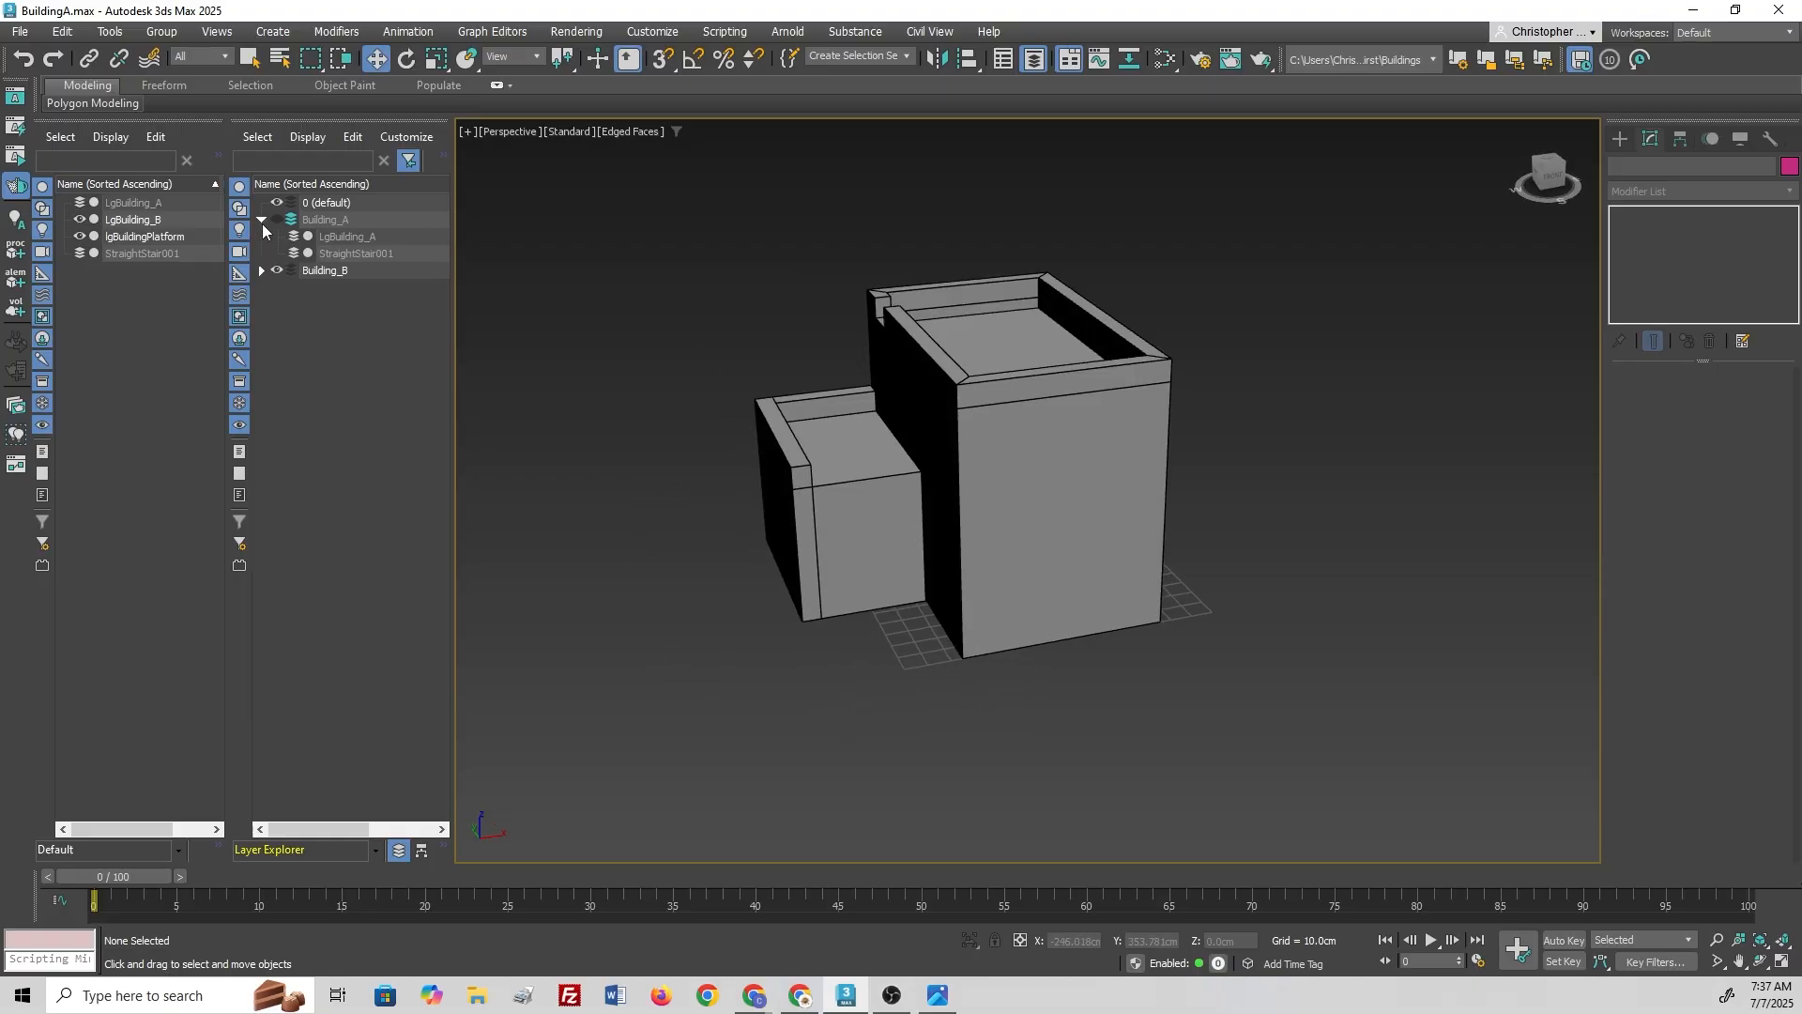
{"action": "left_click", "coordinate": [262, 271]}
{"action": "left_click", "coordinate": [352, 304]}
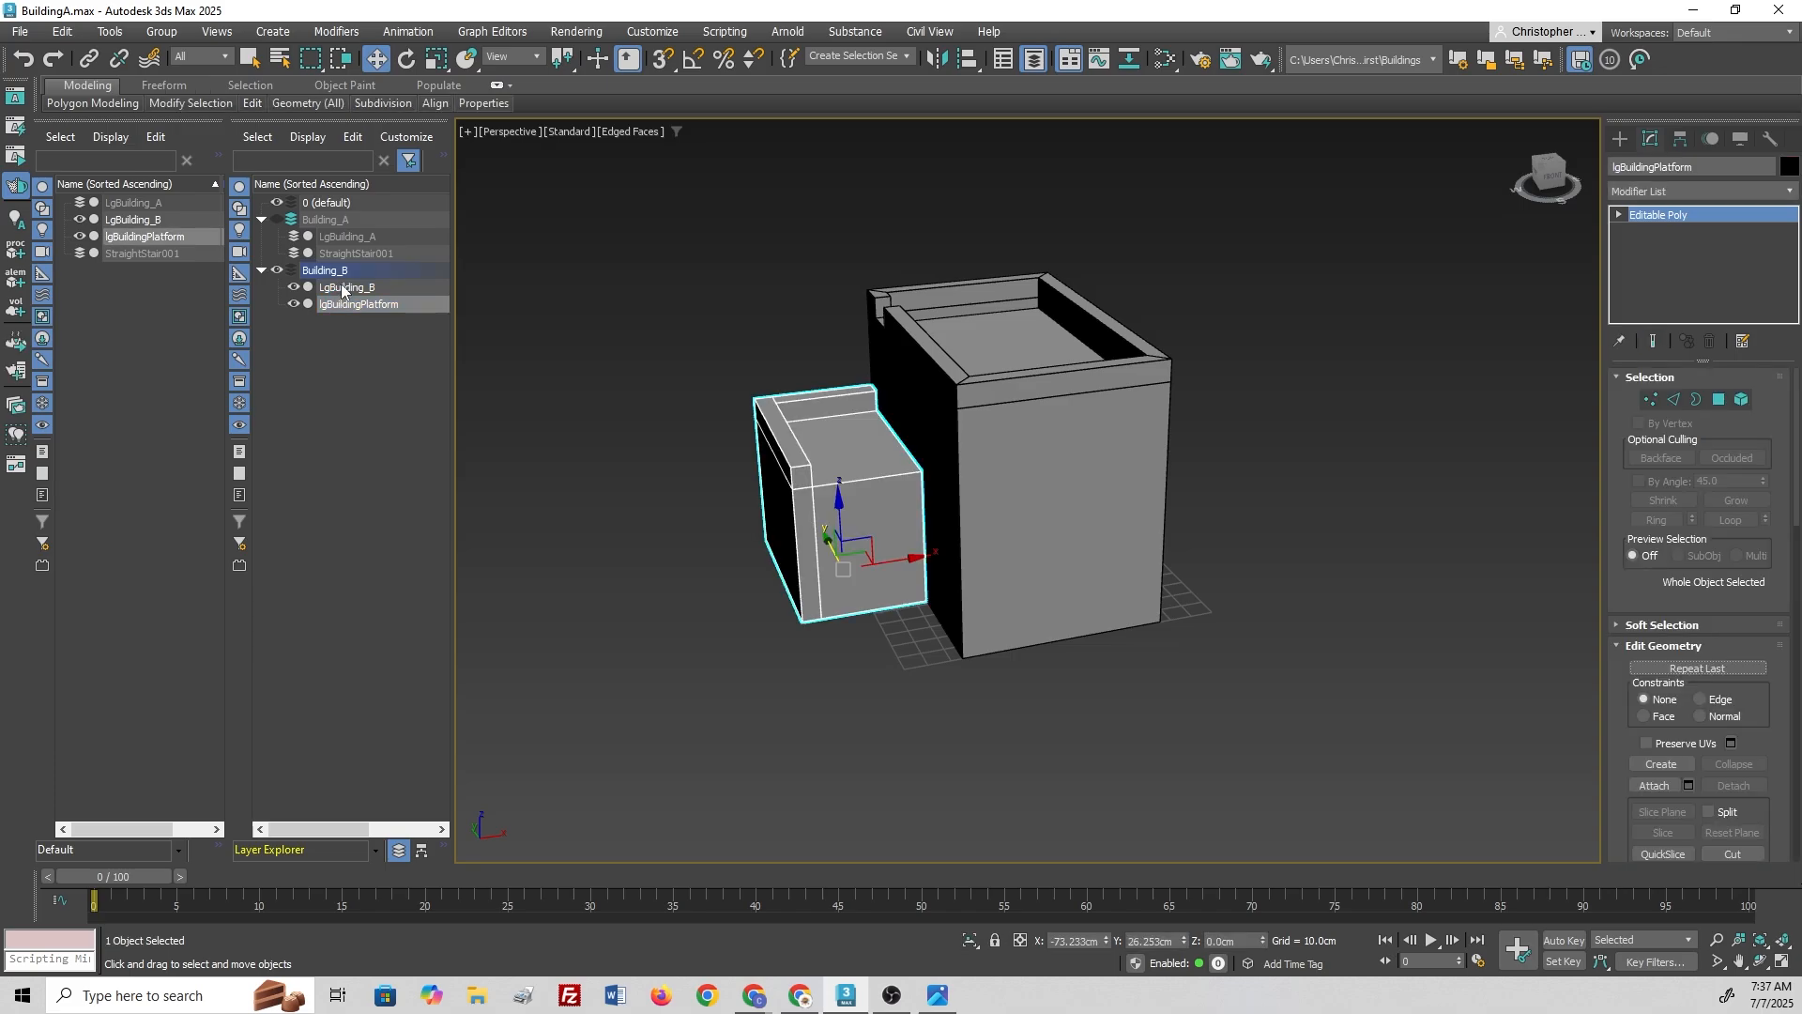
{"action": "left_click", "coordinate": [343, 288]}
{"action": "left_click", "coordinate": [349, 304]}
{"action": "left_click", "coordinate": [342, 287]}
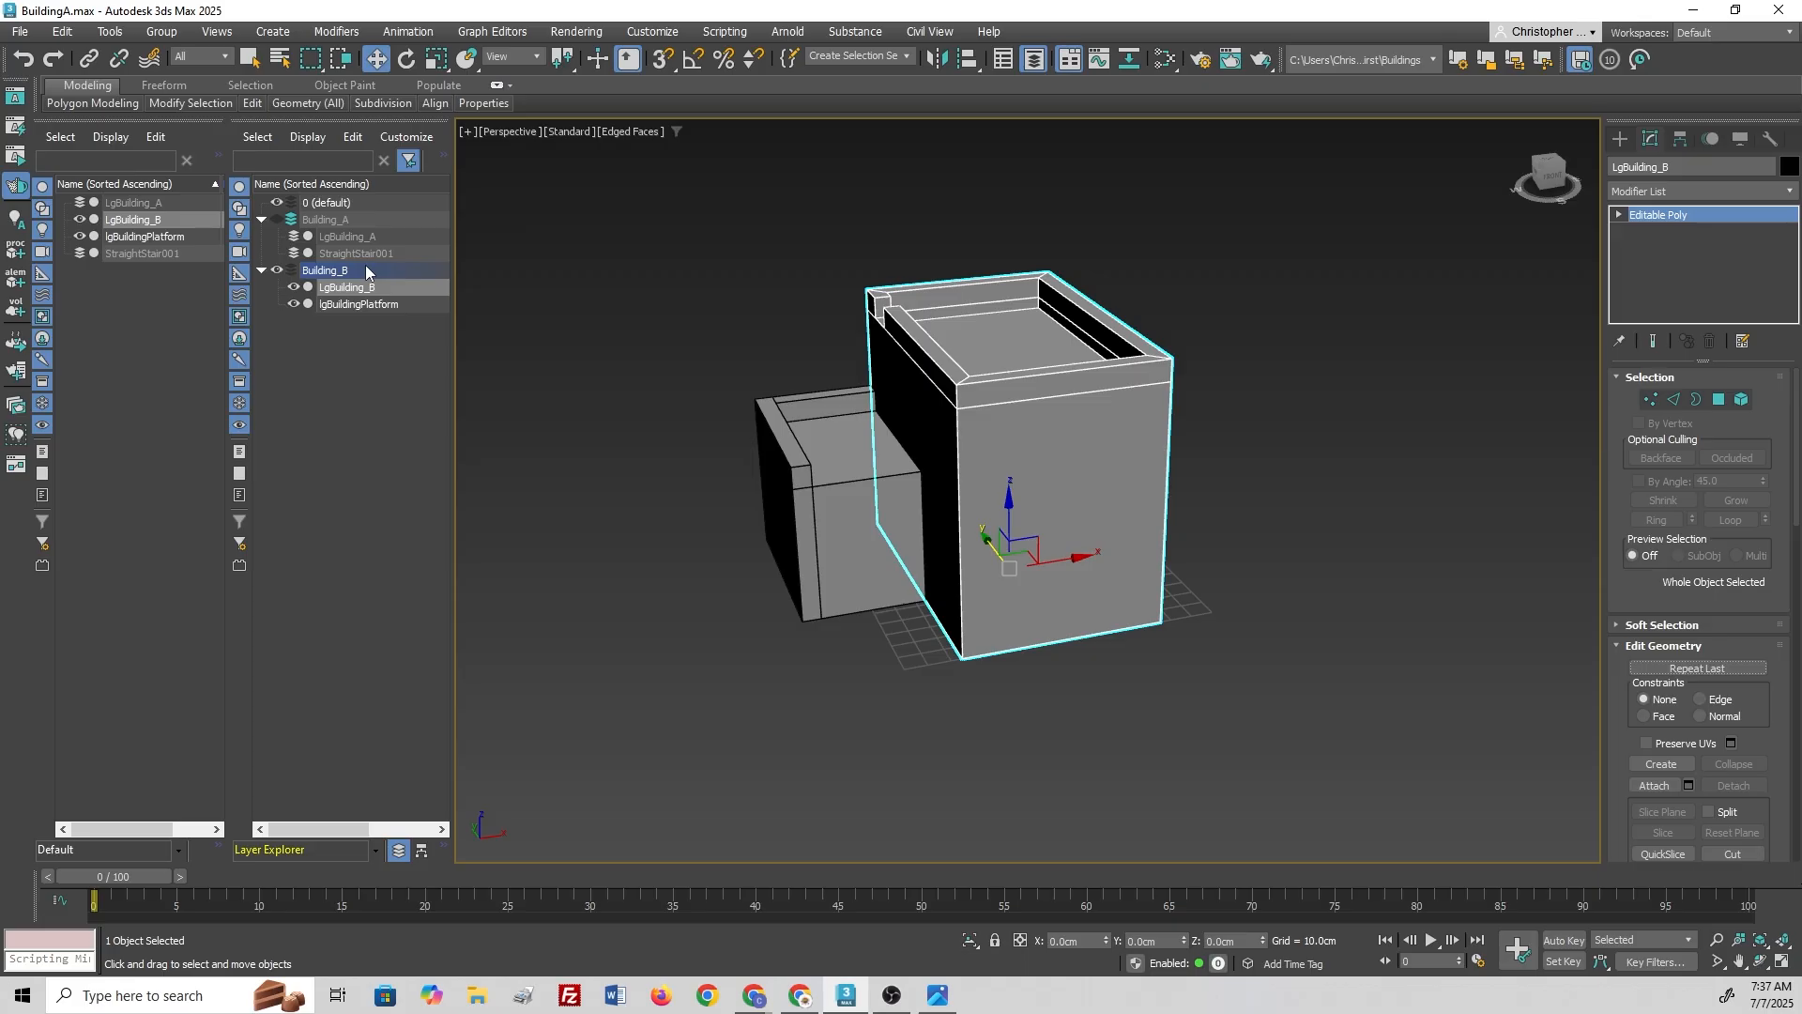
Step: Hide the Building_B layer and show the Building_A layer
{"action": "left_click", "coordinate": [278, 272]}
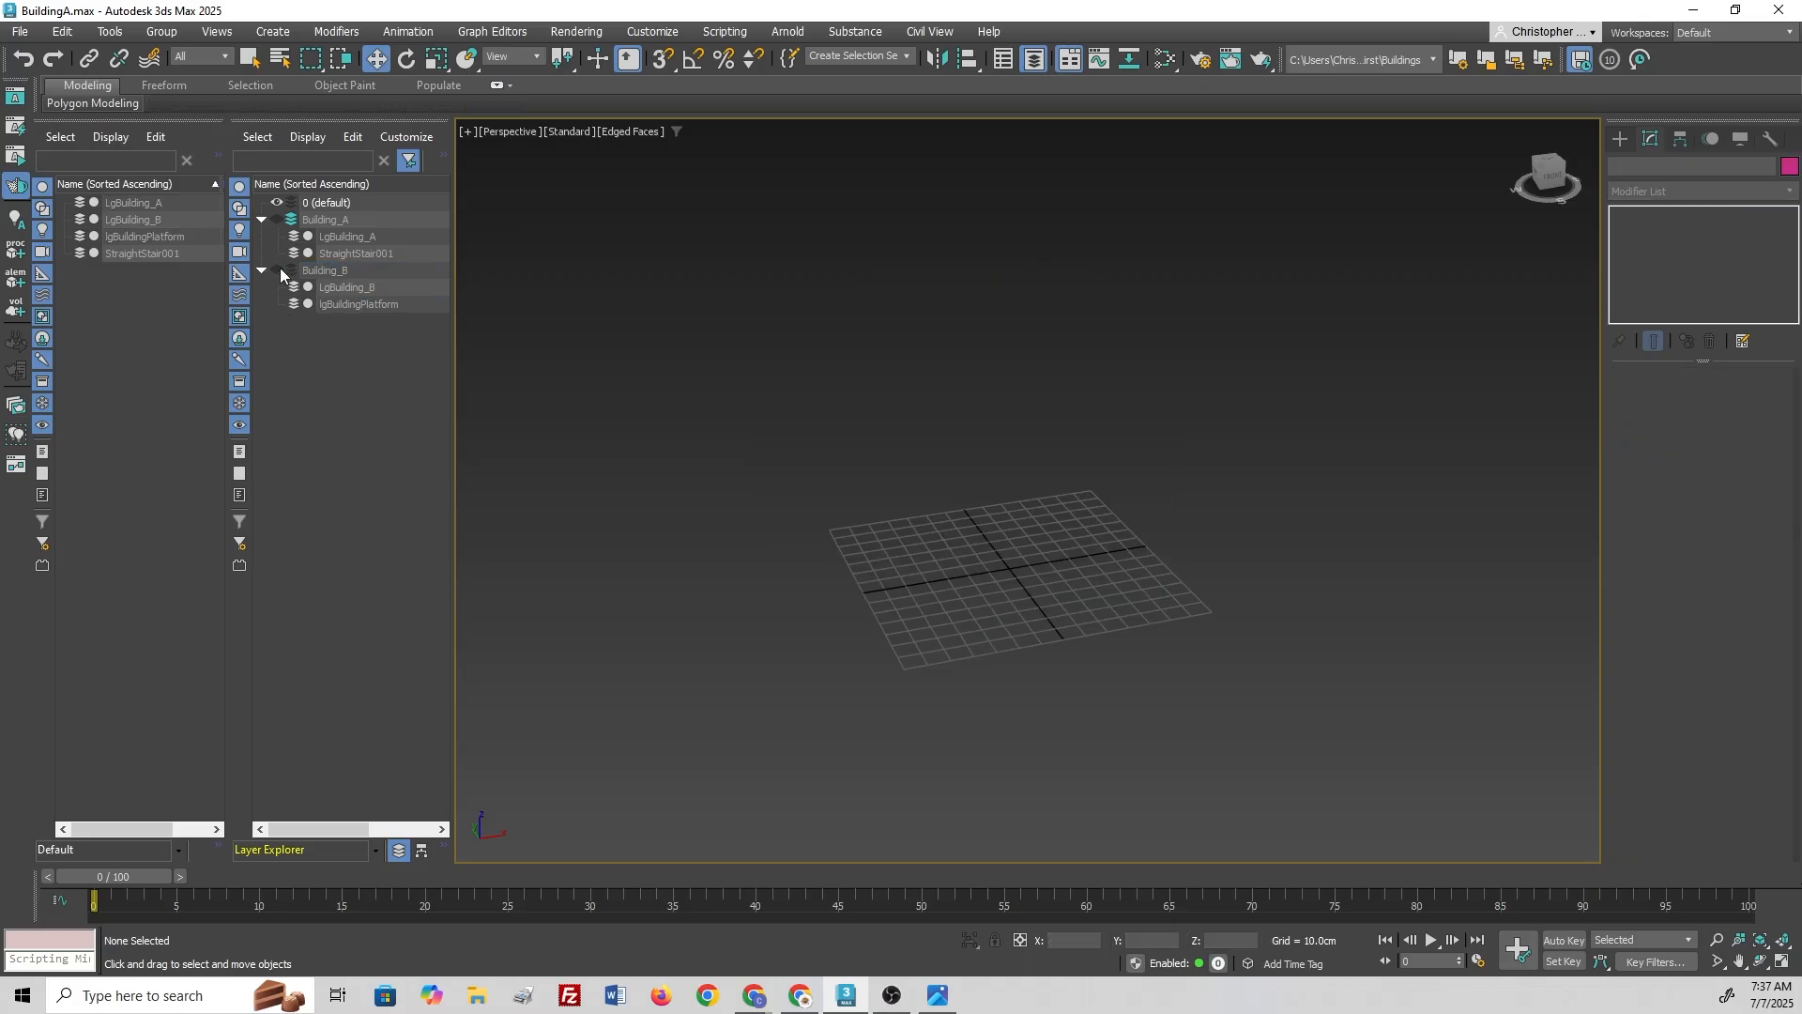
{"action": "left_click", "coordinate": [278, 220]}
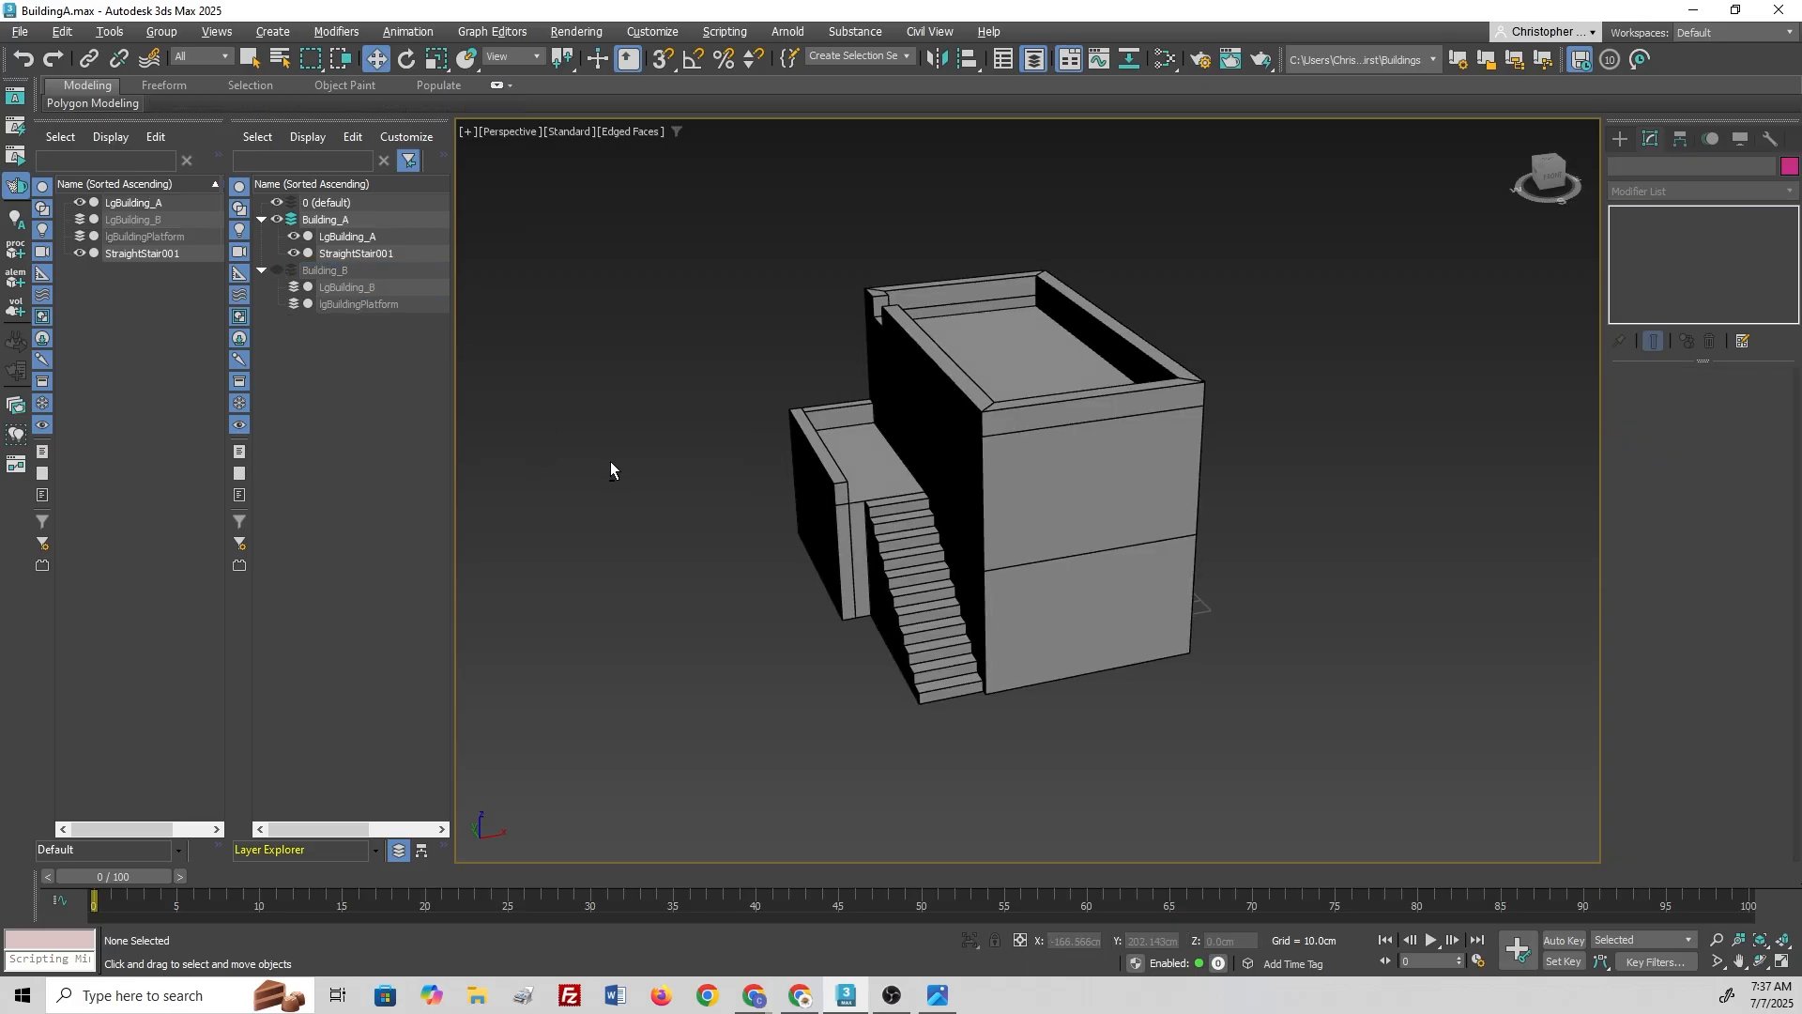
{"action": "middle_click_drag", "start_coordinate": [610, 460], "coordinate": [987, 651], "text": "alt"}
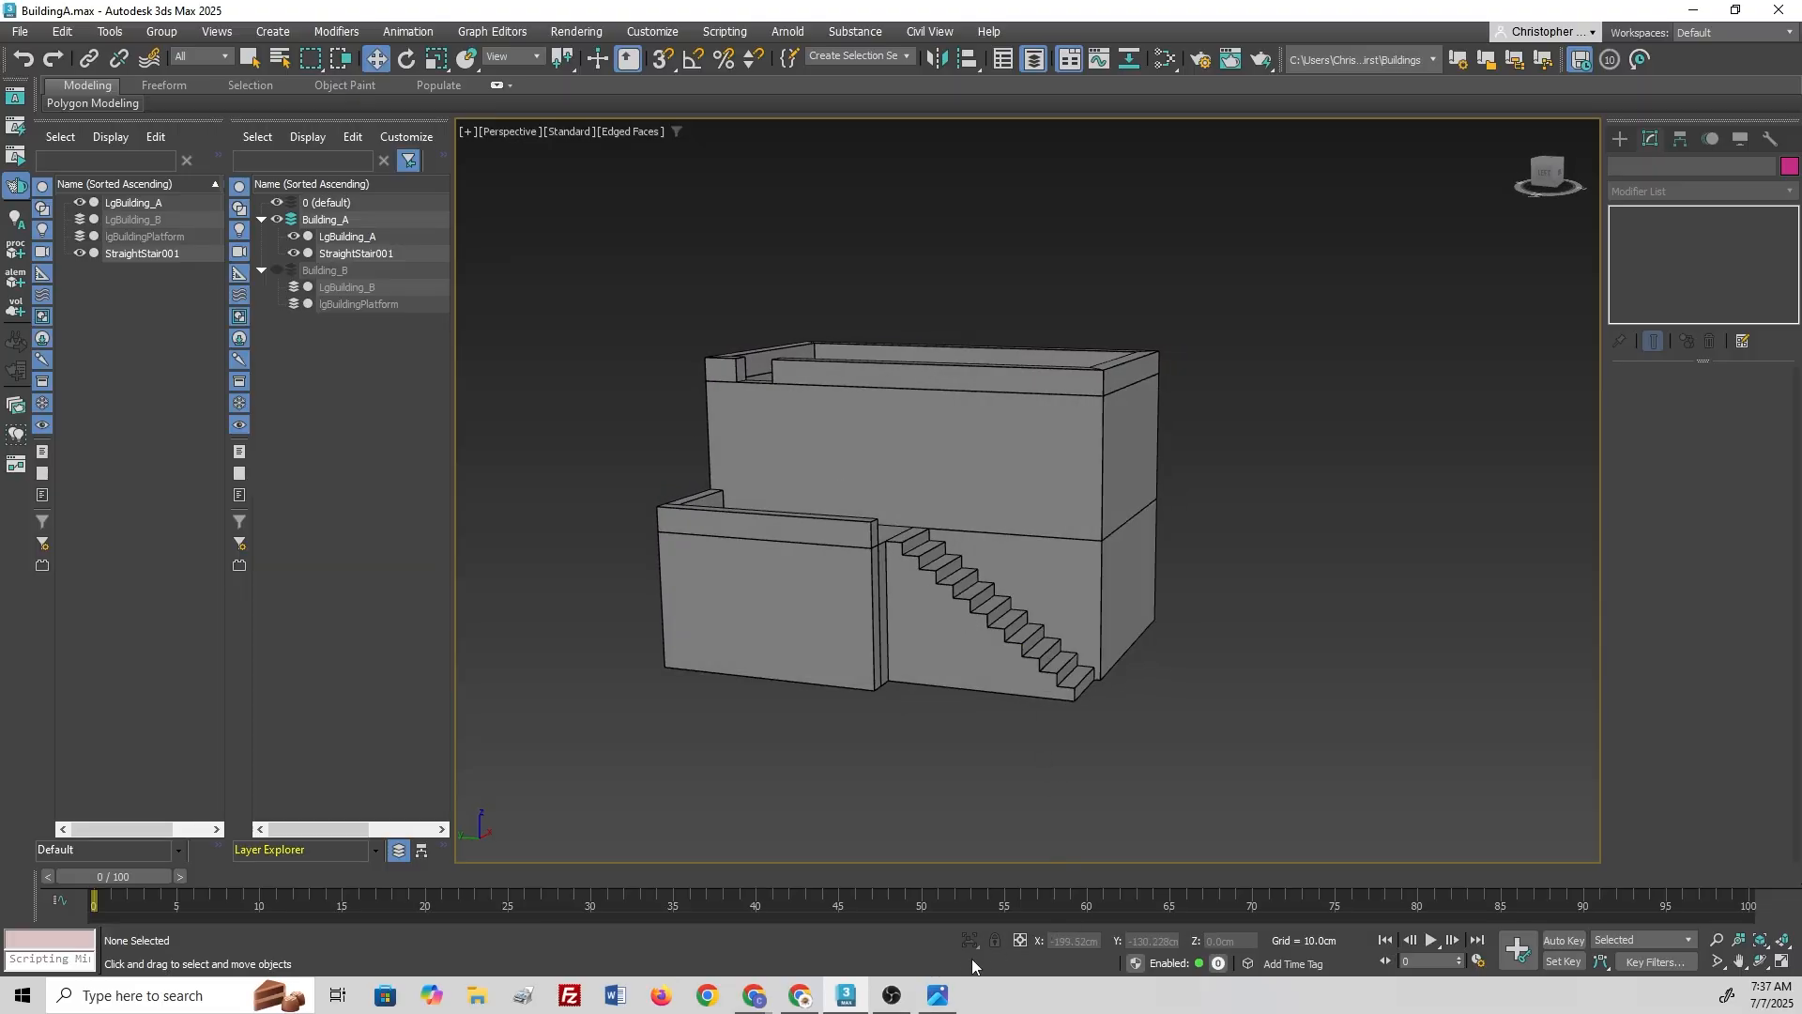
Step: Examine the Buildings.JPG reference image for the large building's doors, and return to the 3ds Max scene
{"action": "left_click", "coordinate": [938, 995]}
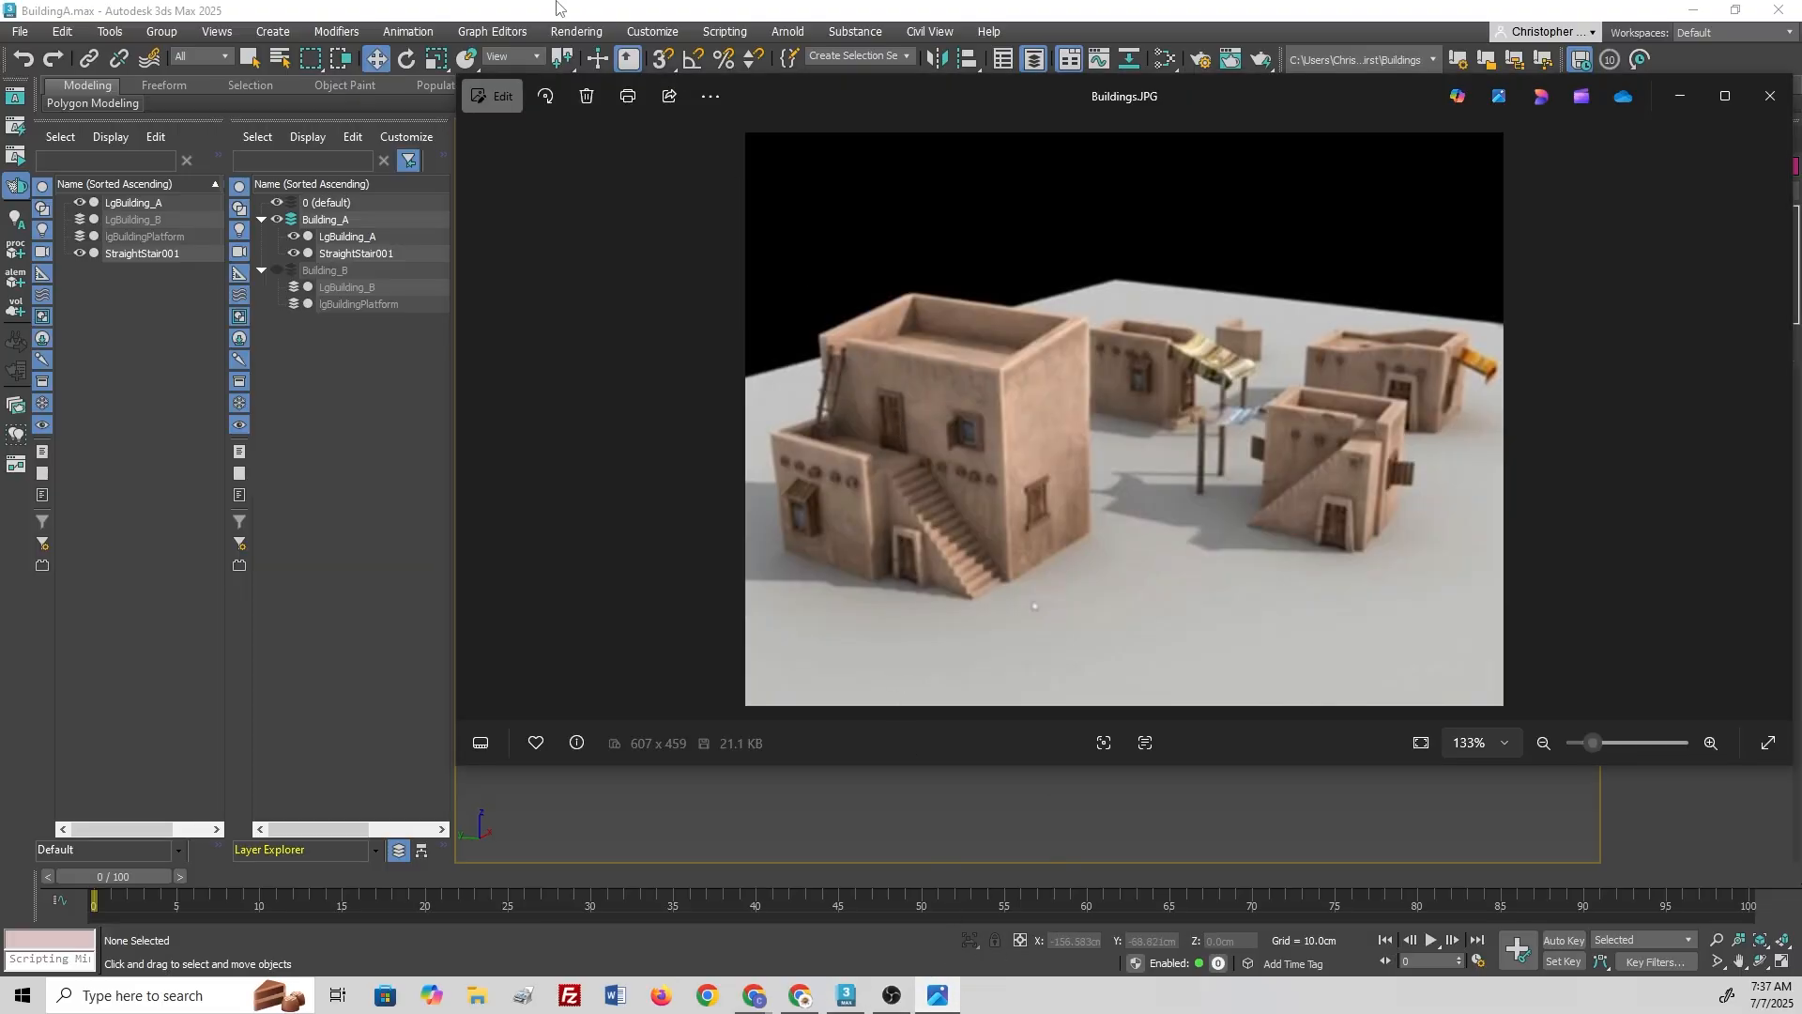
{"action": "left_click", "coordinate": [479, 9]}
{"action": "middle_click_drag", "start_coordinate": [853, 475], "coordinate": [948, 452], "text": "alt"}
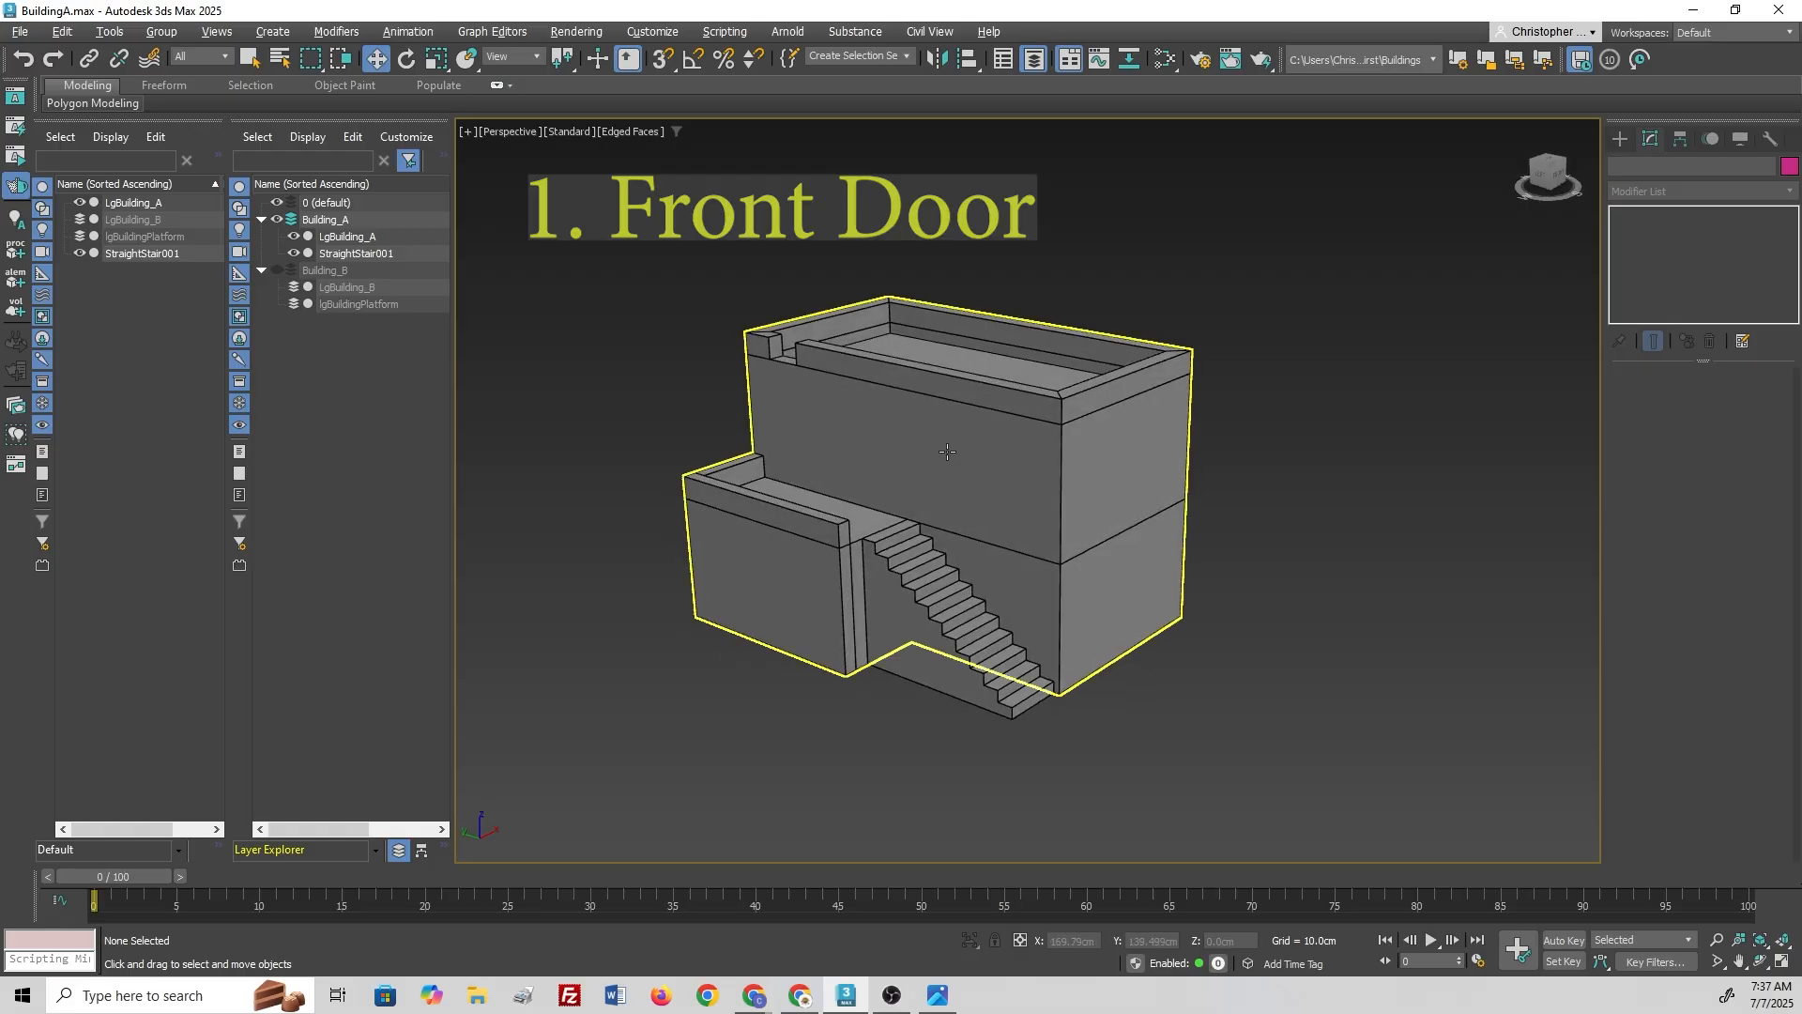
Step: Draw a trial box about 54 × 12 × 49 cm with AutoGrid off, and delete it
{"action": "left_click", "coordinate": [1618, 137]}
{"action": "left_click", "coordinate": [1670, 265]}
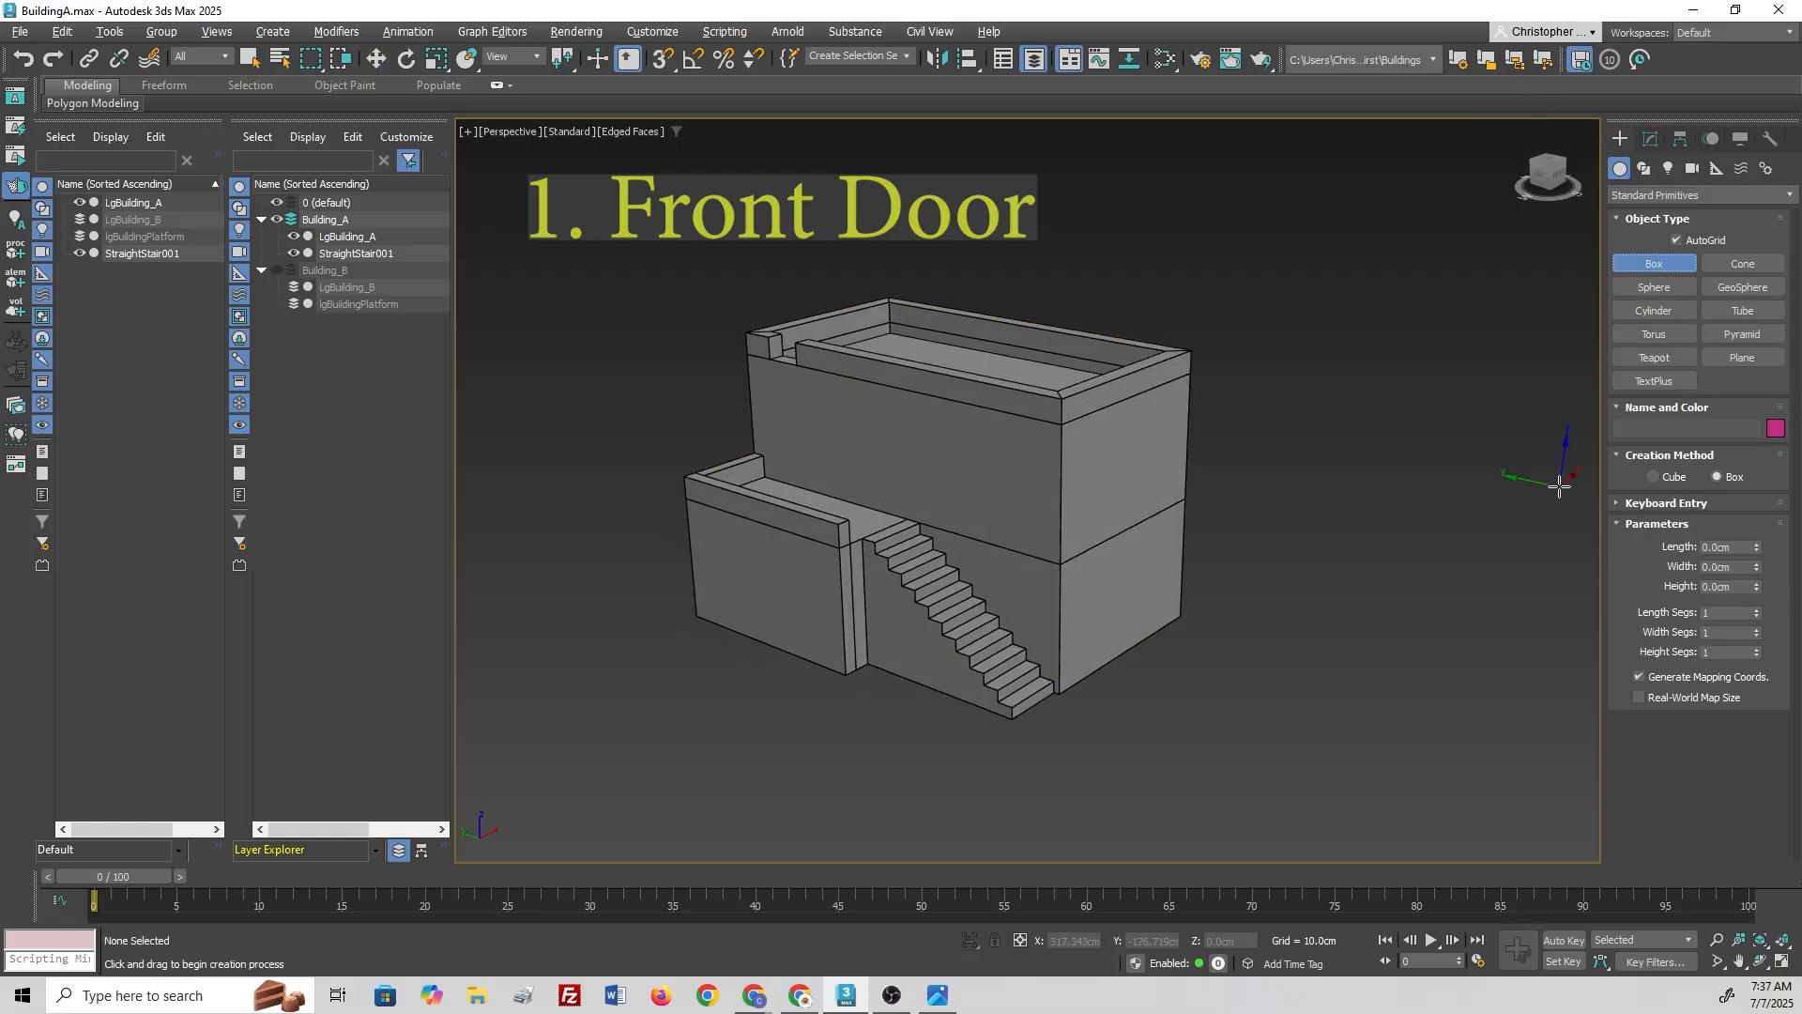
{"action": "left_click", "coordinate": [1677, 240]}
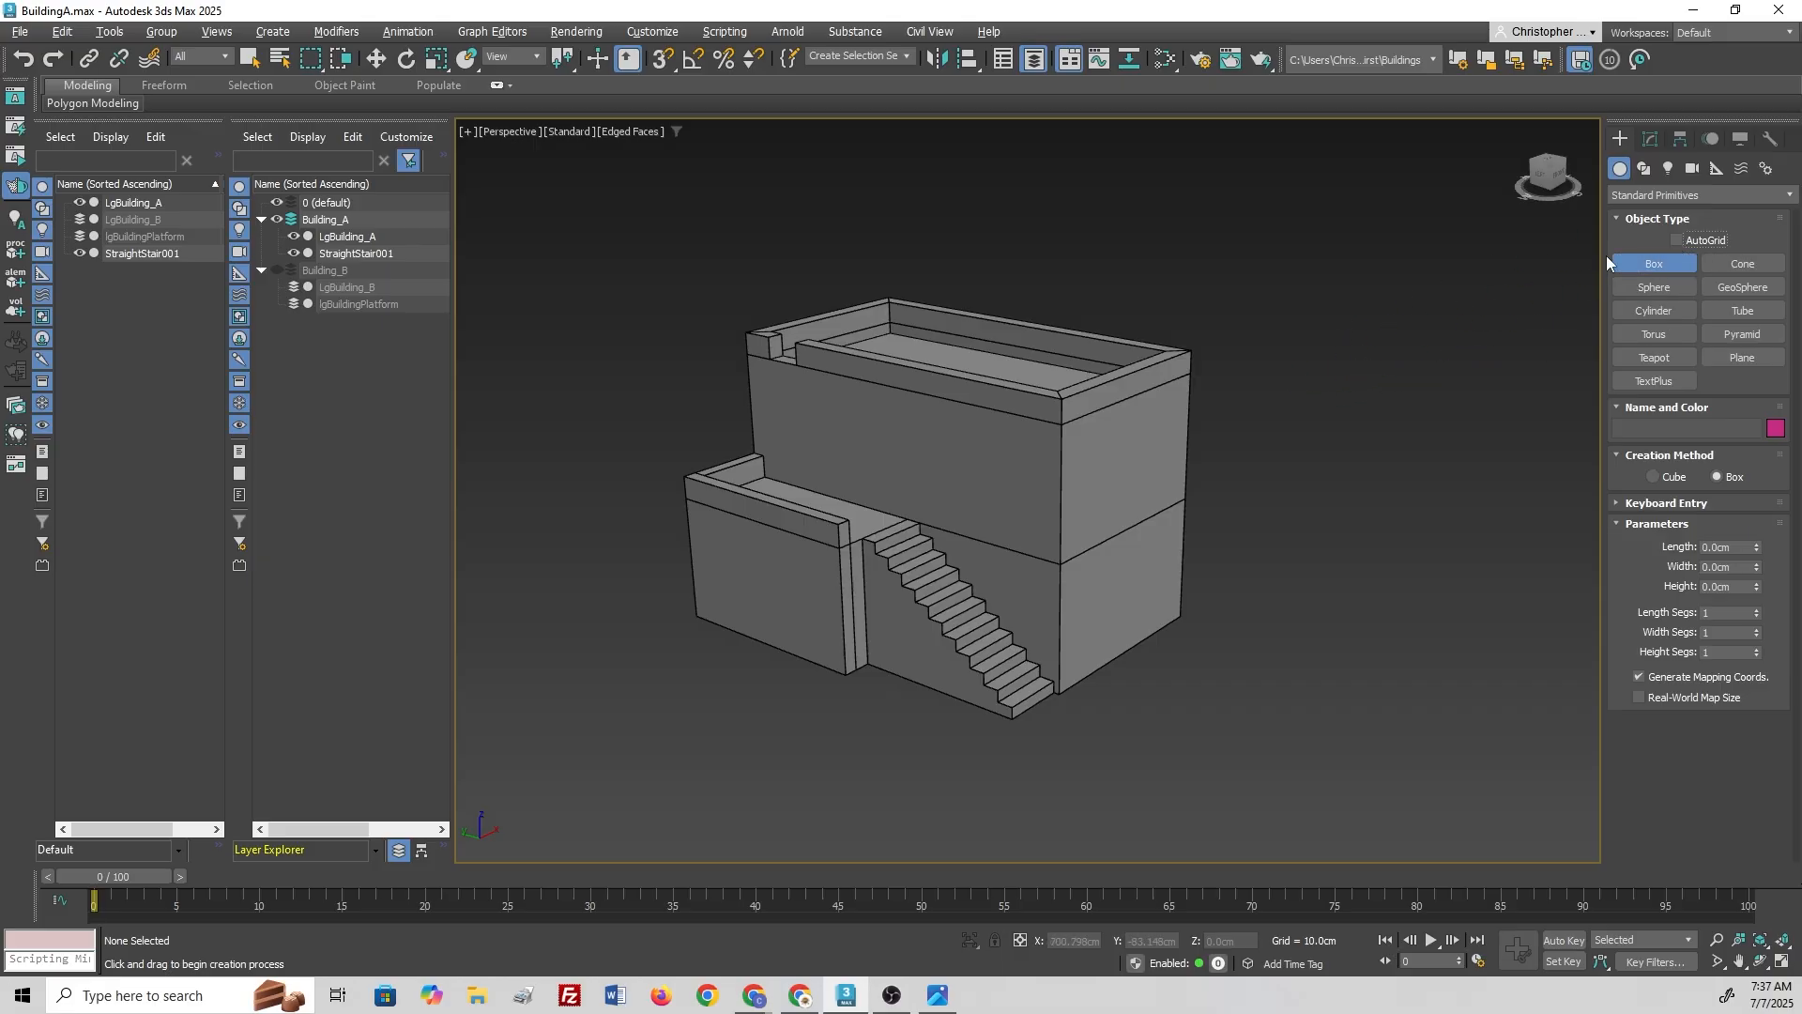
{"action": "left_click", "coordinate": [1694, 242]}
{"action": "left_click", "coordinate": [1677, 240]}
{"action": "left_click_drag", "start_coordinate": [855, 504], "coordinate": [802, 474]}
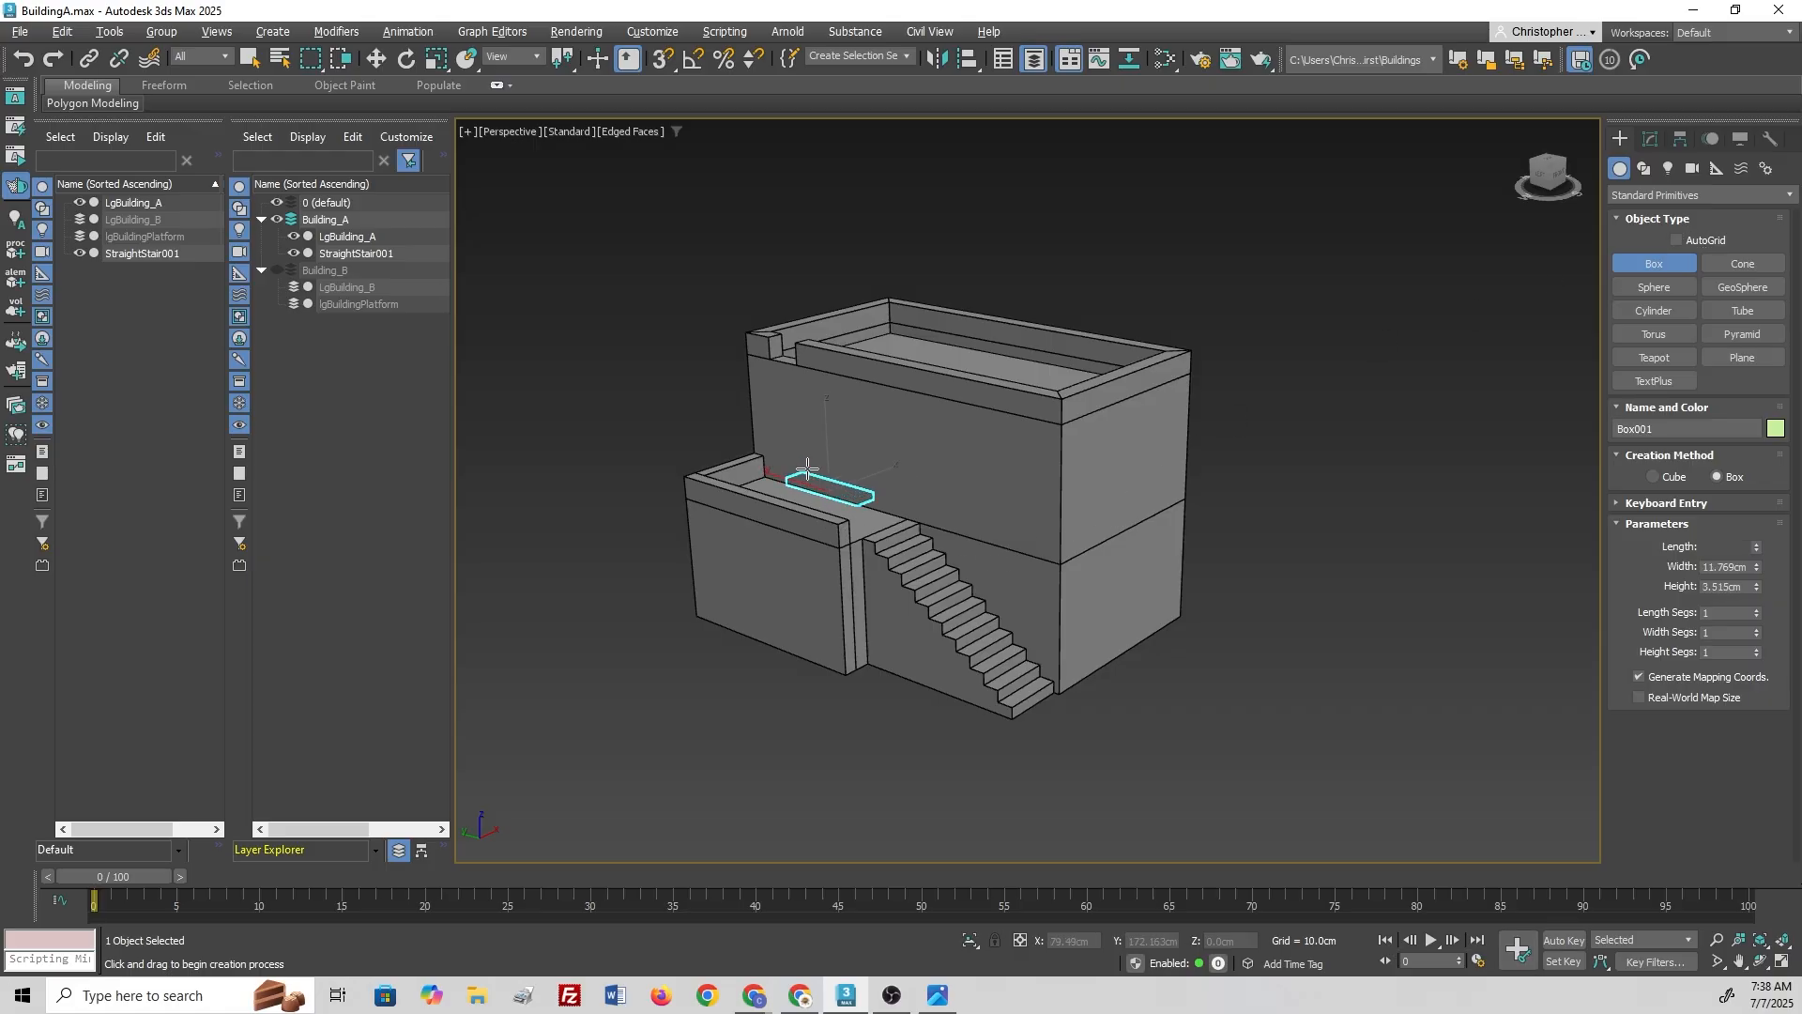
{"action": "left_click", "coordinate": [814, 385]}
{"action": "middle_click_drag", "start_coordinate": [814, 385], "coordinate": [942, 442], "text": "alt"}
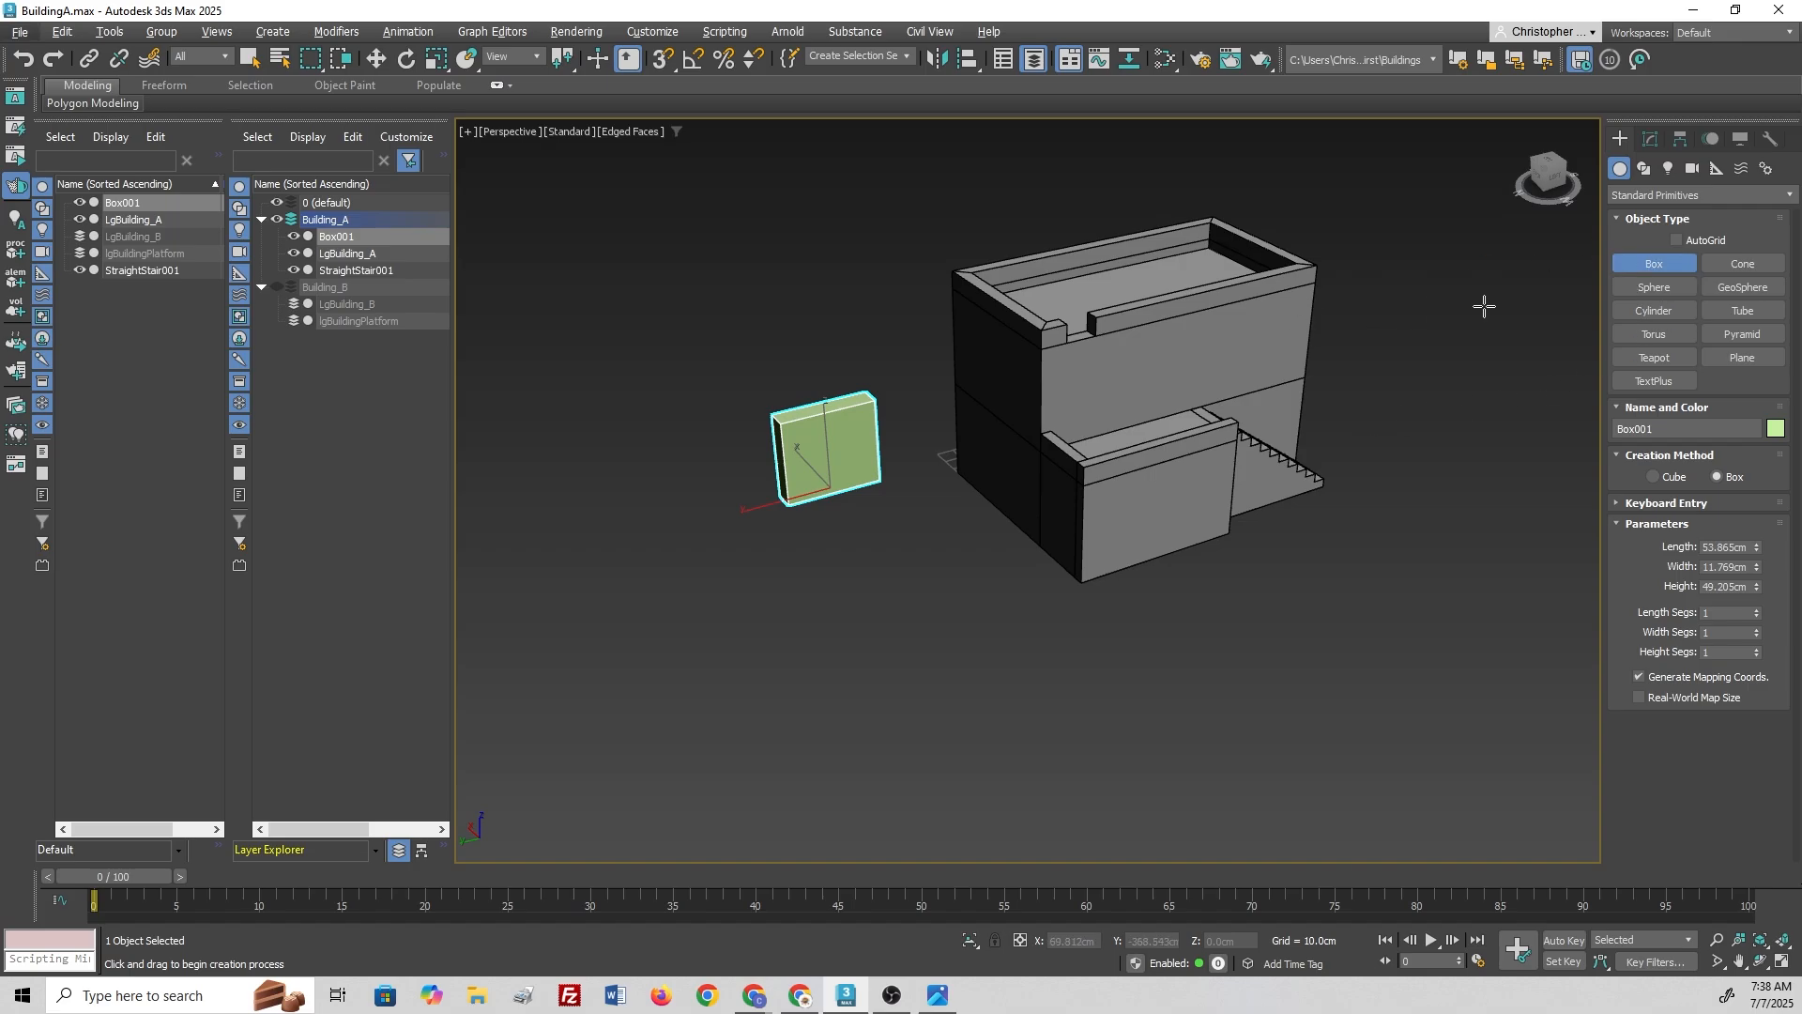
{"action": "right_click", "coordinate": [1493, 340]}
{"action": "key", "text": "Delete"}
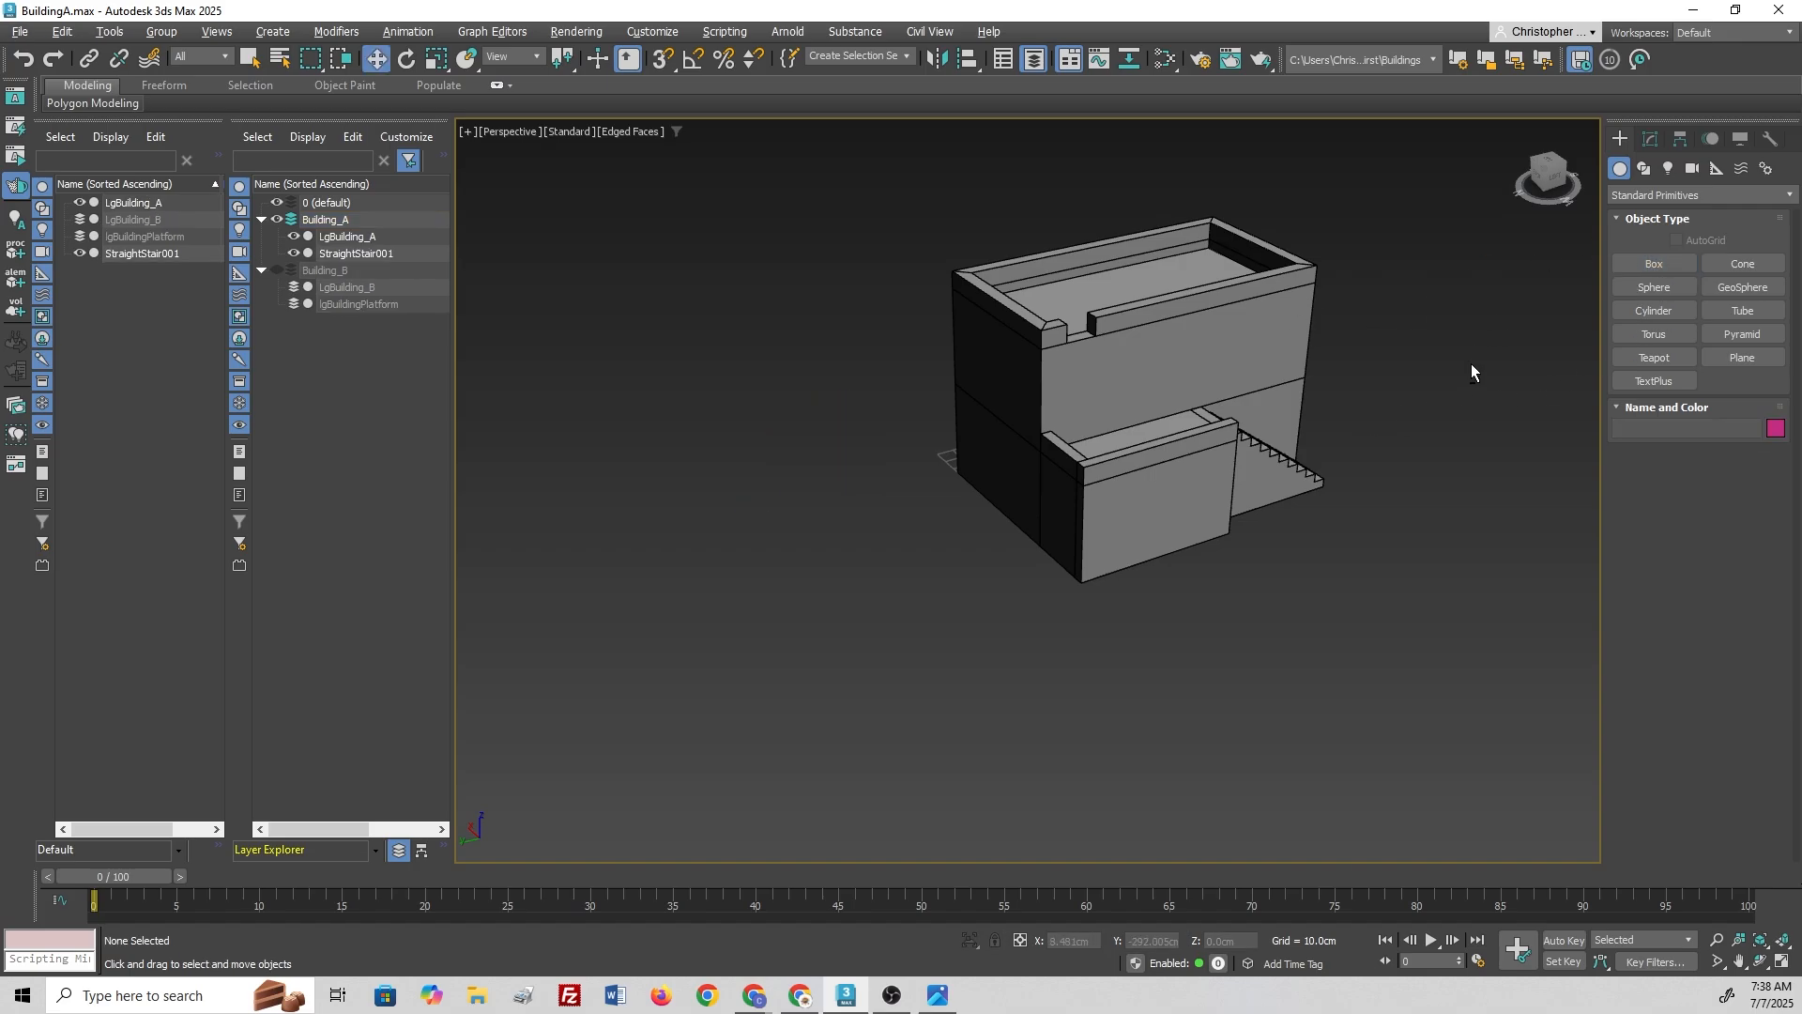
Step: With AutoGrid on, create a door box about 23 × 1.7 × 48 cm on the terrace floor, against the upper wall near the stairs
{"action": "middle_click_drag", "start_coordinate": [1471, 363], "coordinate": [1350, 394], "text": "alt"}
{"action": "middle_click_drag", "start_coordinate": [1393, 535], "coordinate": [1089, 456]}
{"action": "middle_click_drag", "start_coordinate": [1142, 523], "coordinate": [1163, 475], "text": "alt"}
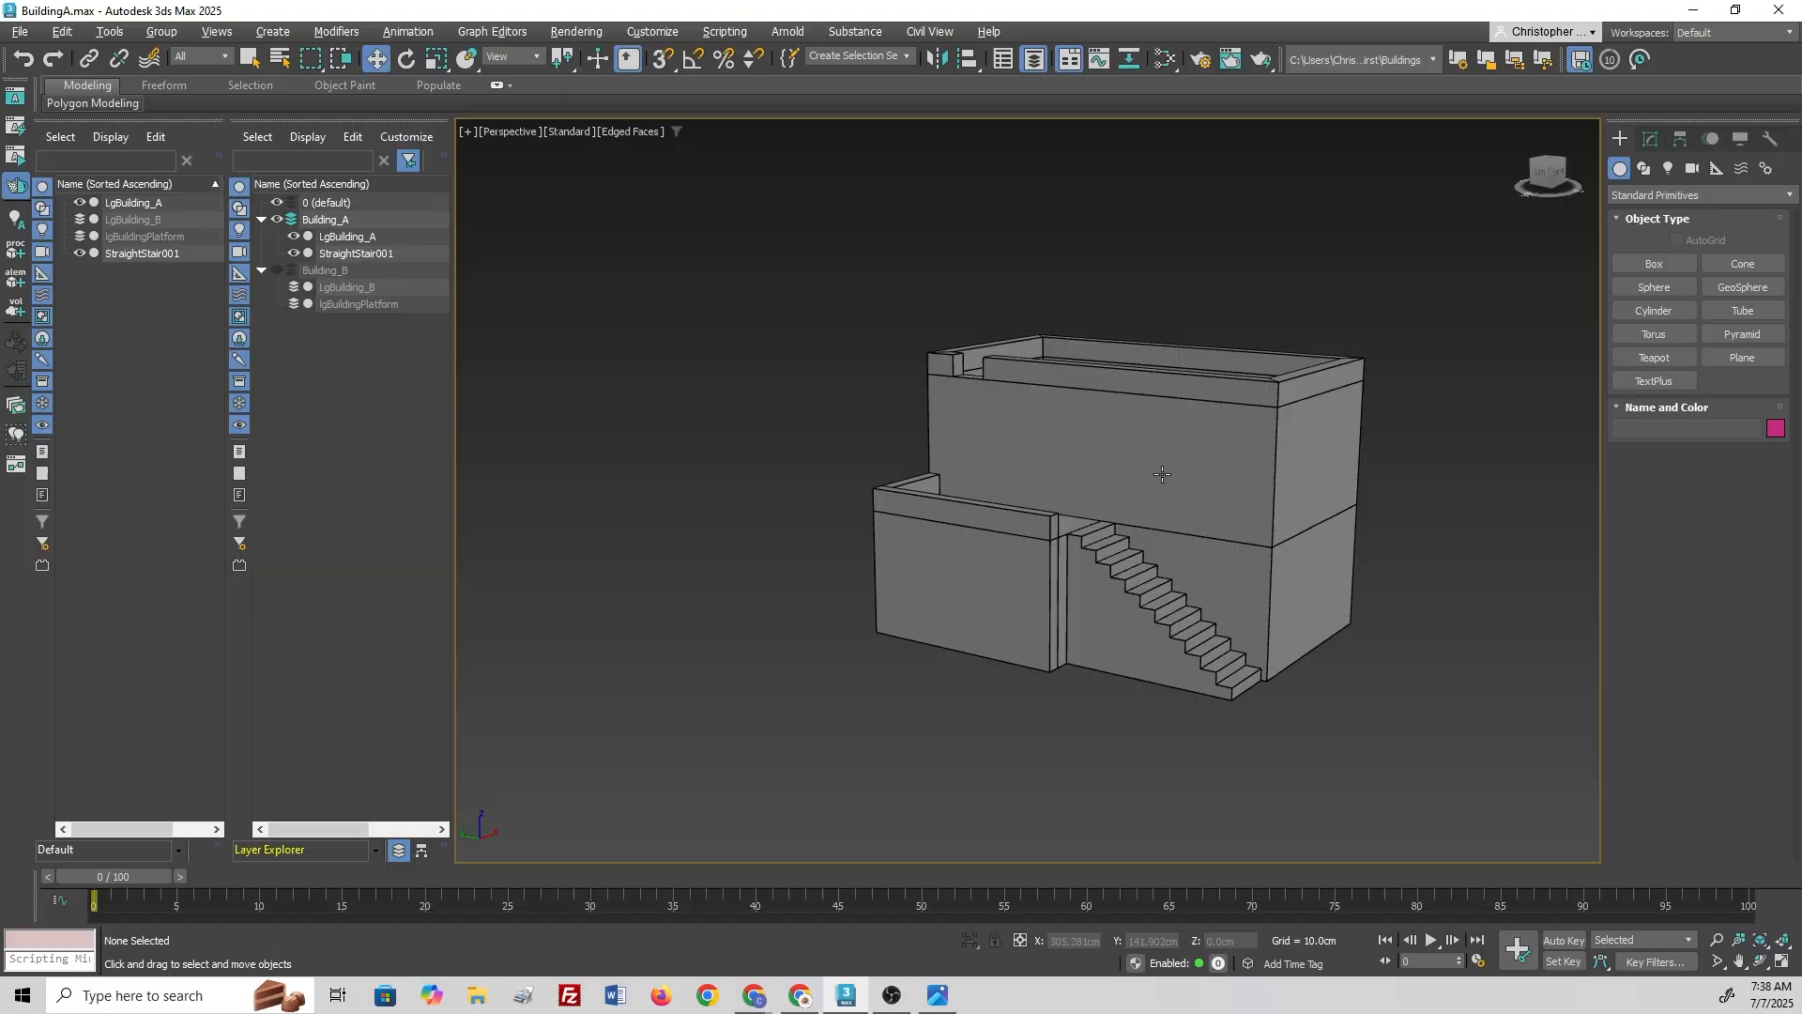
{"action": "left_click", "coordinate": [1654, 264]}
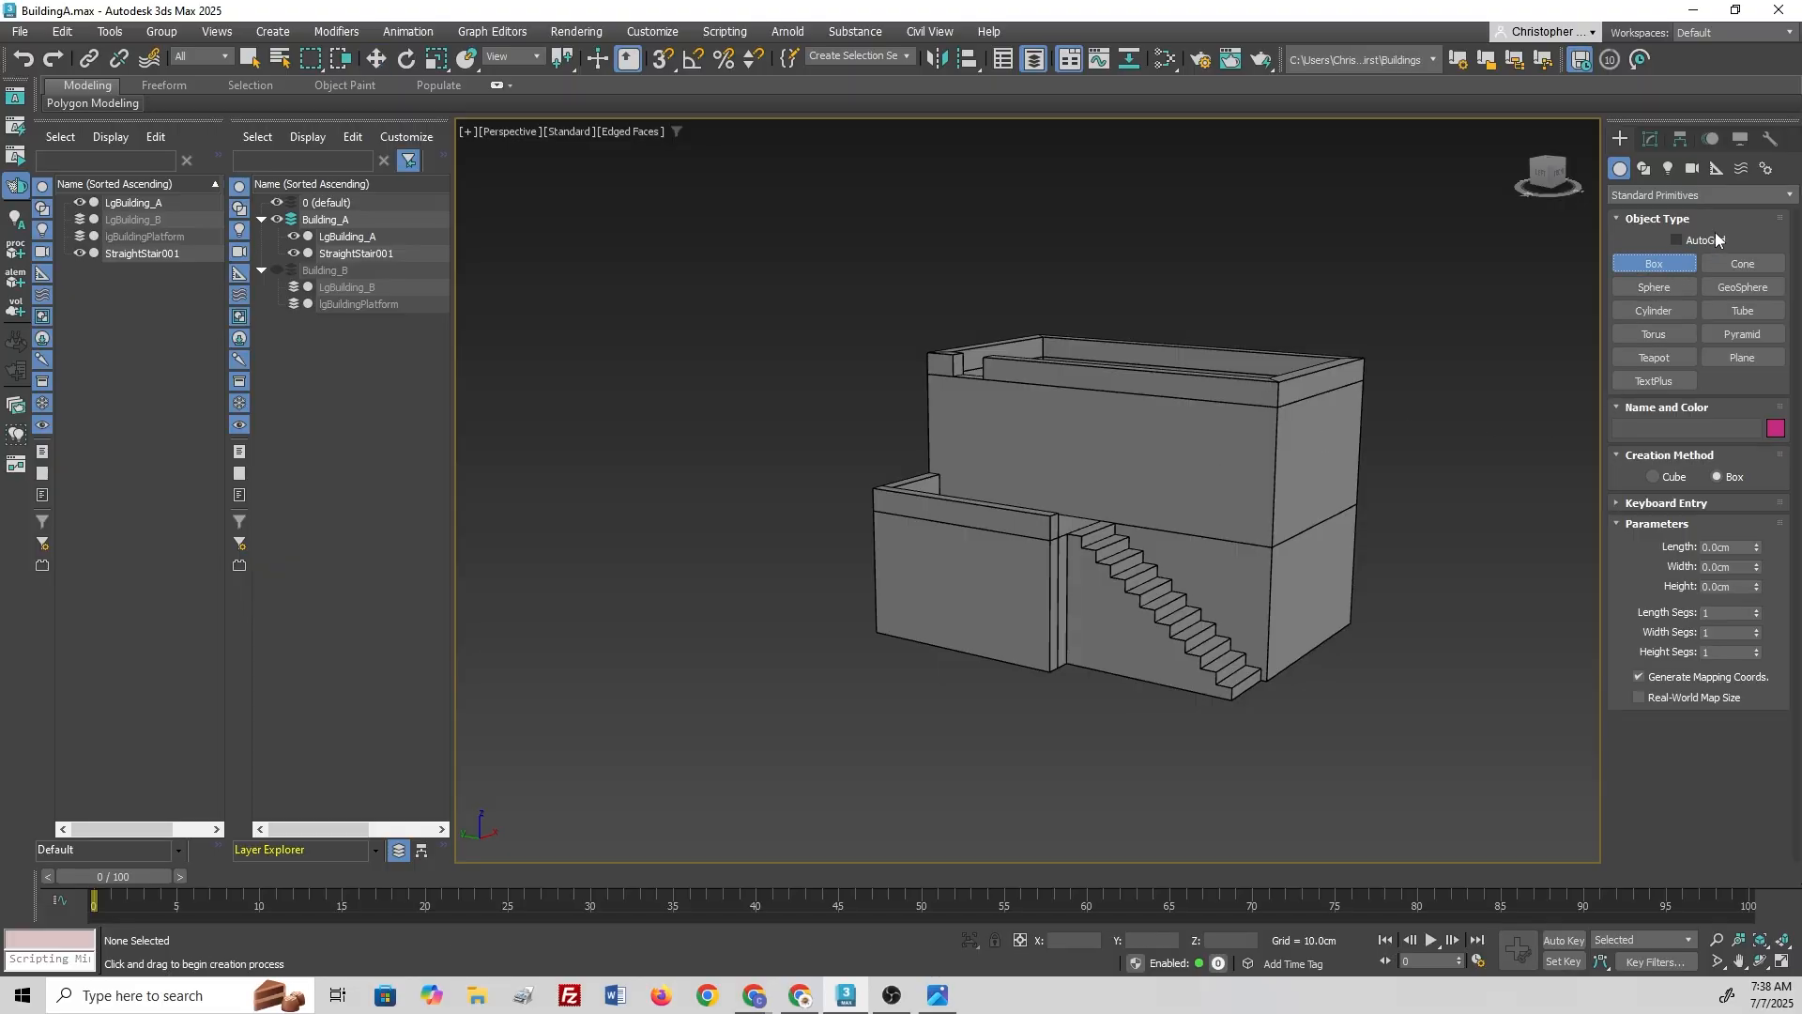
{"action": "middle_click_drag", "start_coordinate": [1074, 503], "coordinate": [1067, 526], "text": "alt"}
{"action": "scroll", "coordinate": [1067, 526], "scroll_direction": "up", "scroll_amount": 5}
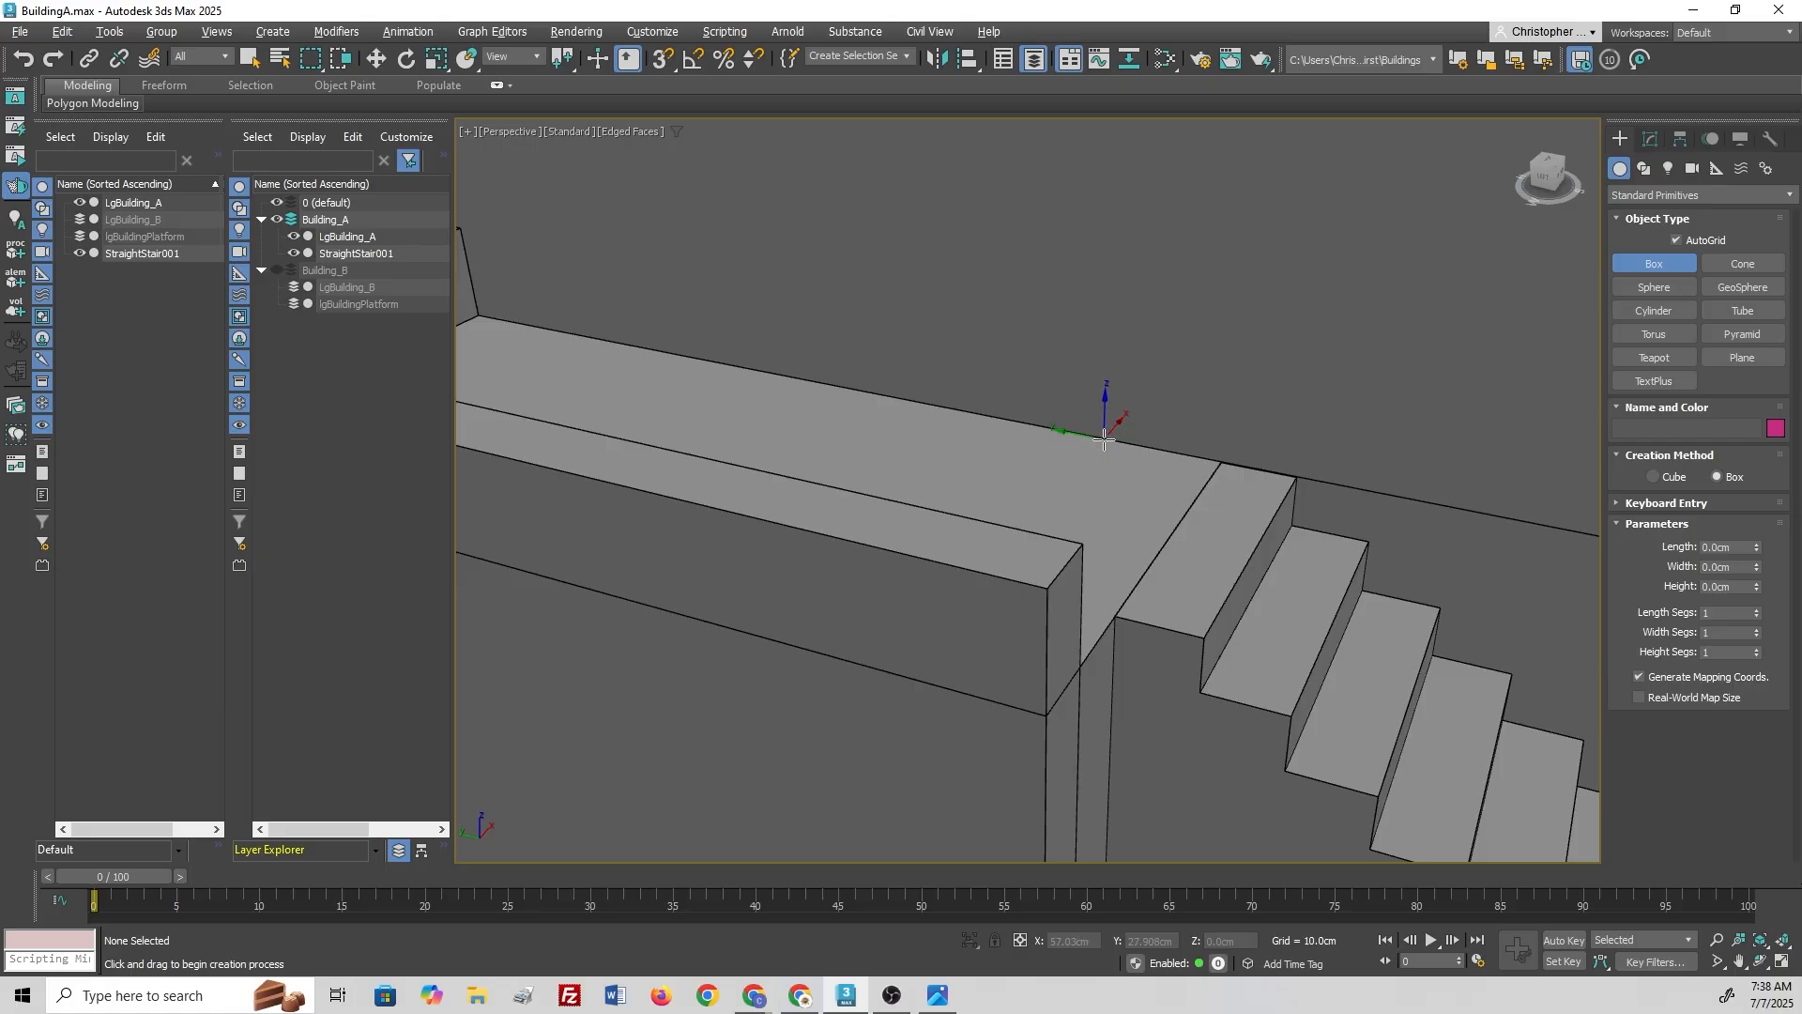
{"action": "left_click_drag", "start_coordinate": [1102, 438], "coordinate": [864, 403]}
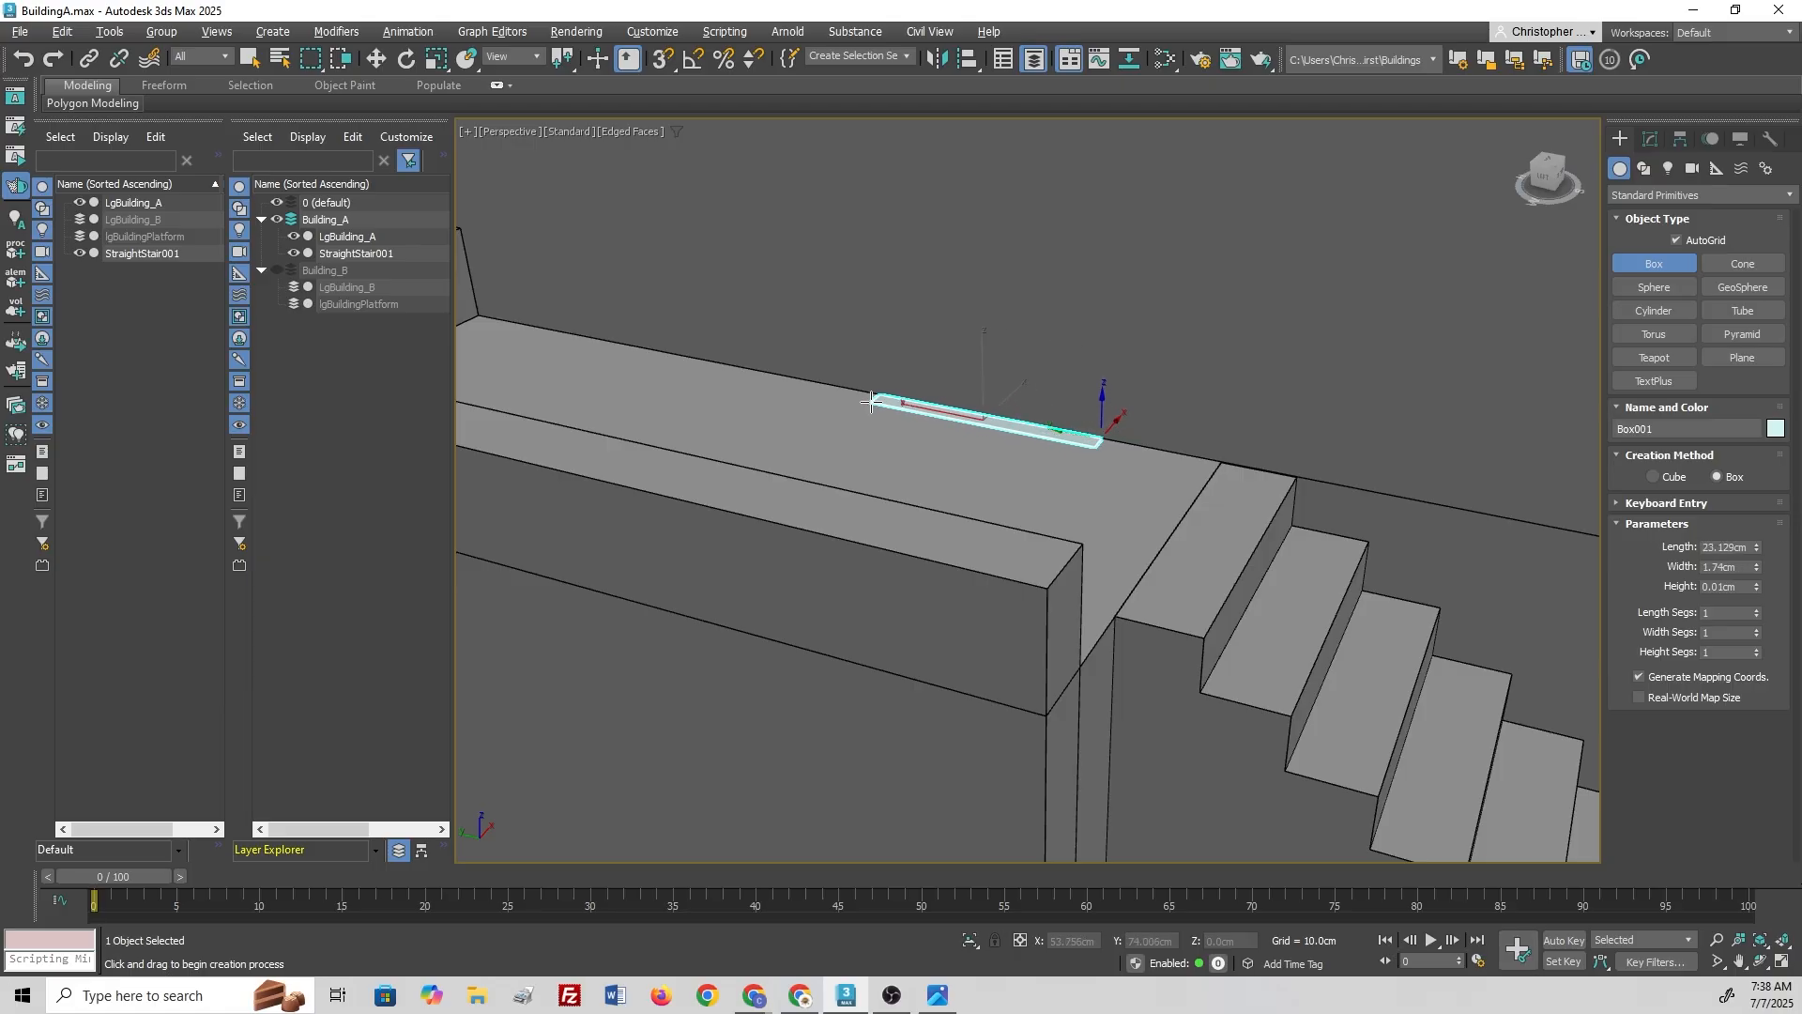
{"action": "scroll", "coordinate": [897, 269], "scroll_direction": "down", "scroll_amount": 5}
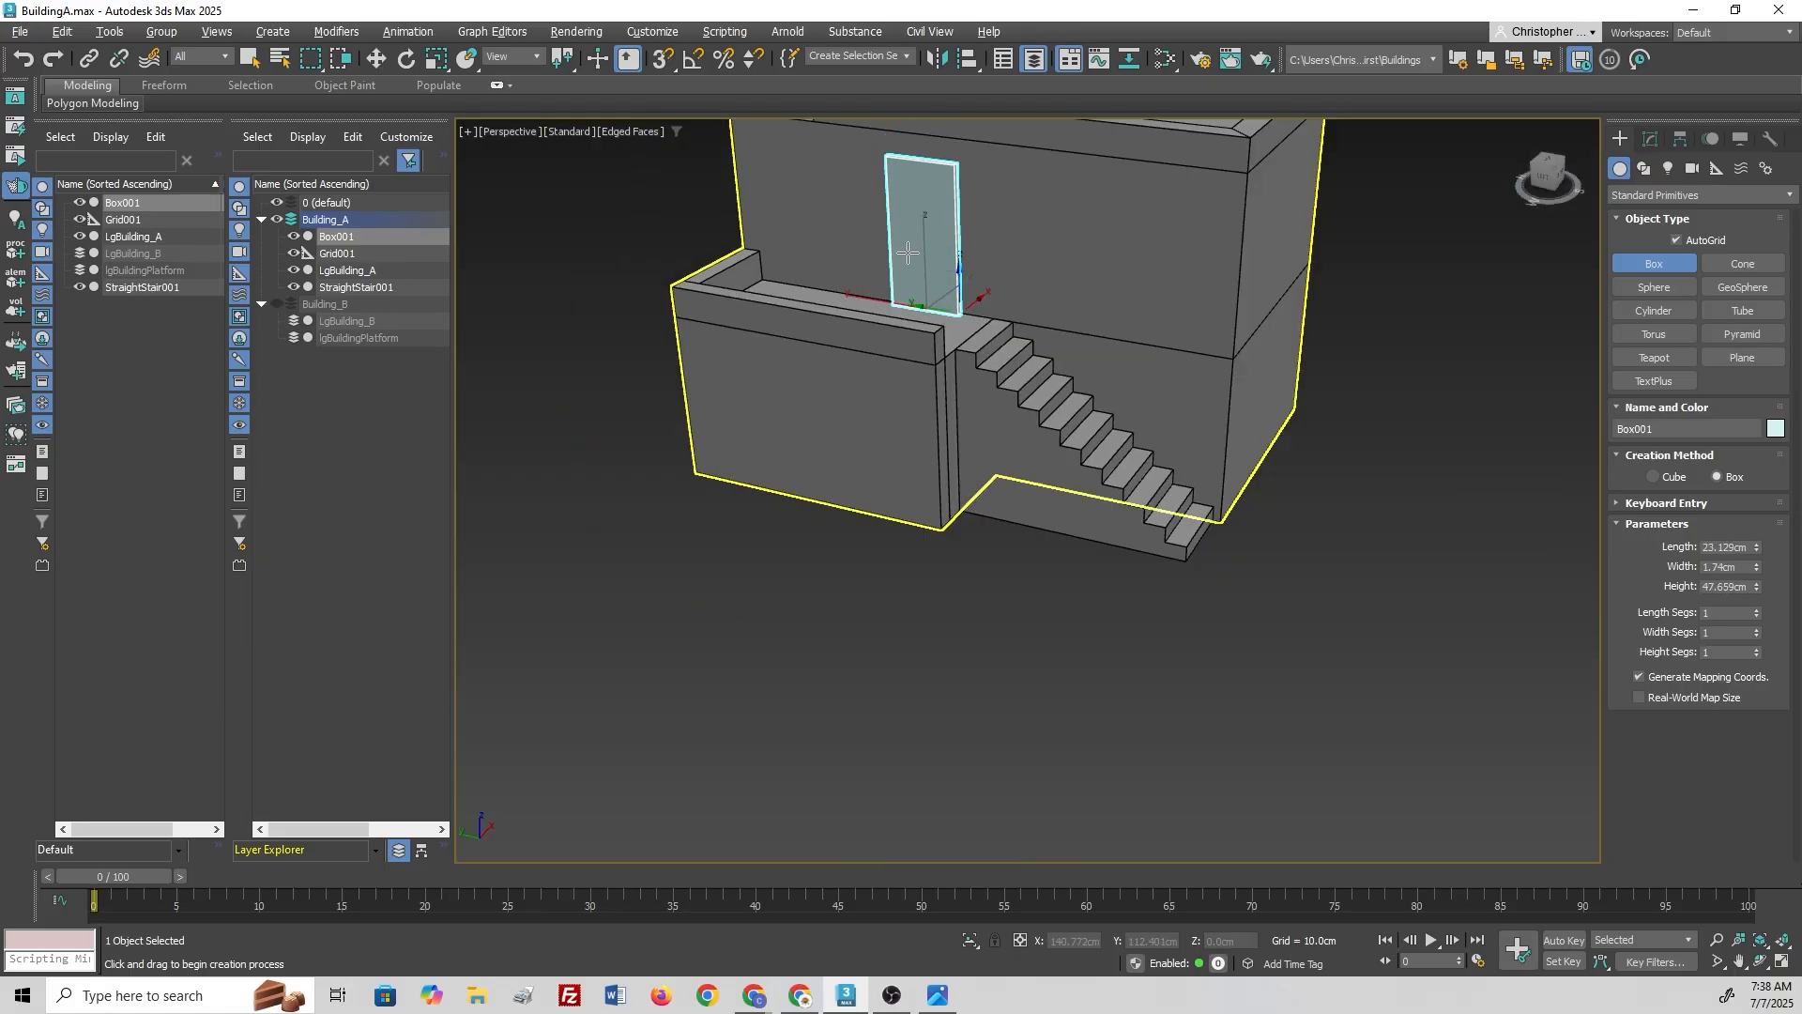
{"action": "left_click", "coordinate": [915, 263]}
{"action": "middle_click_drag", "start_coordinate": [976, 268], "coordinate": [900, 291], "text": "alt"}
{"action": "right_click", "coordinate": [1023, 254]}
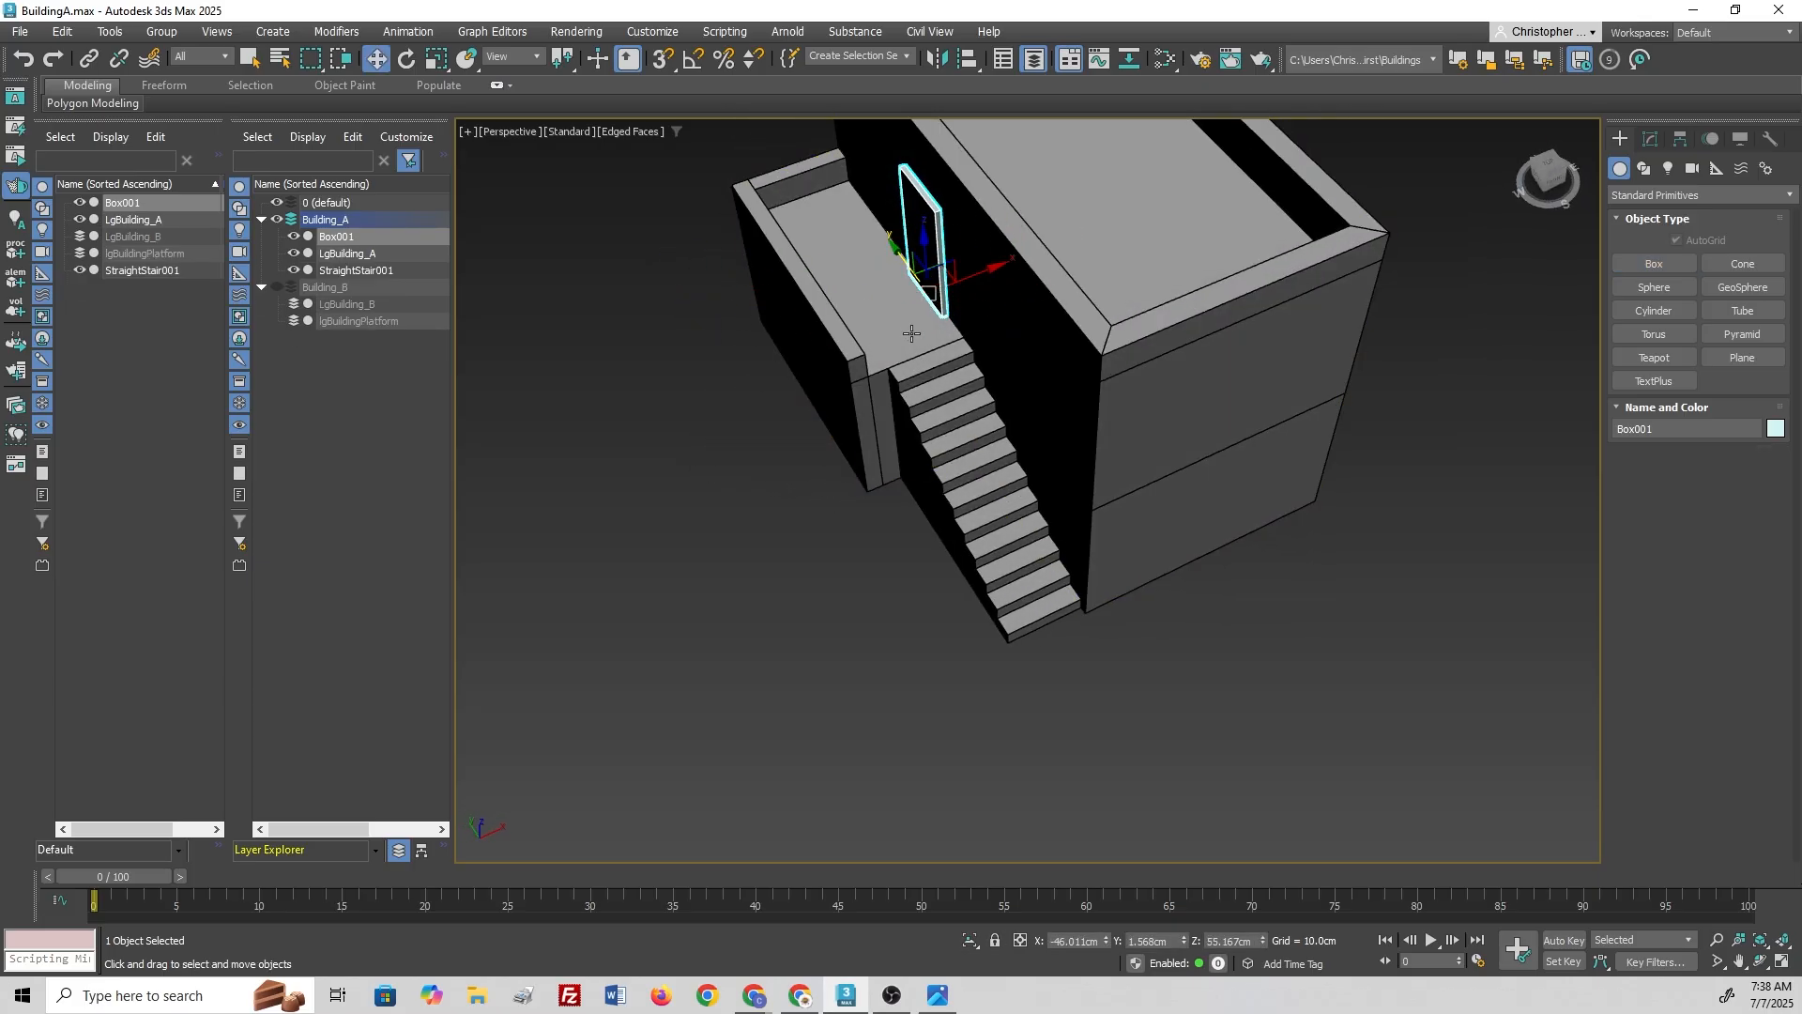
Step: Convert the door box to an Editable Poly
{"action": "scroll", "coordinate": [945, 246], "scroll_direction": "up", "scroll_amount": 6}
{"action": "middle_click_drag", "start_coordinate": [945, 246], "coordinate": [948, 405], "text": "alt"}
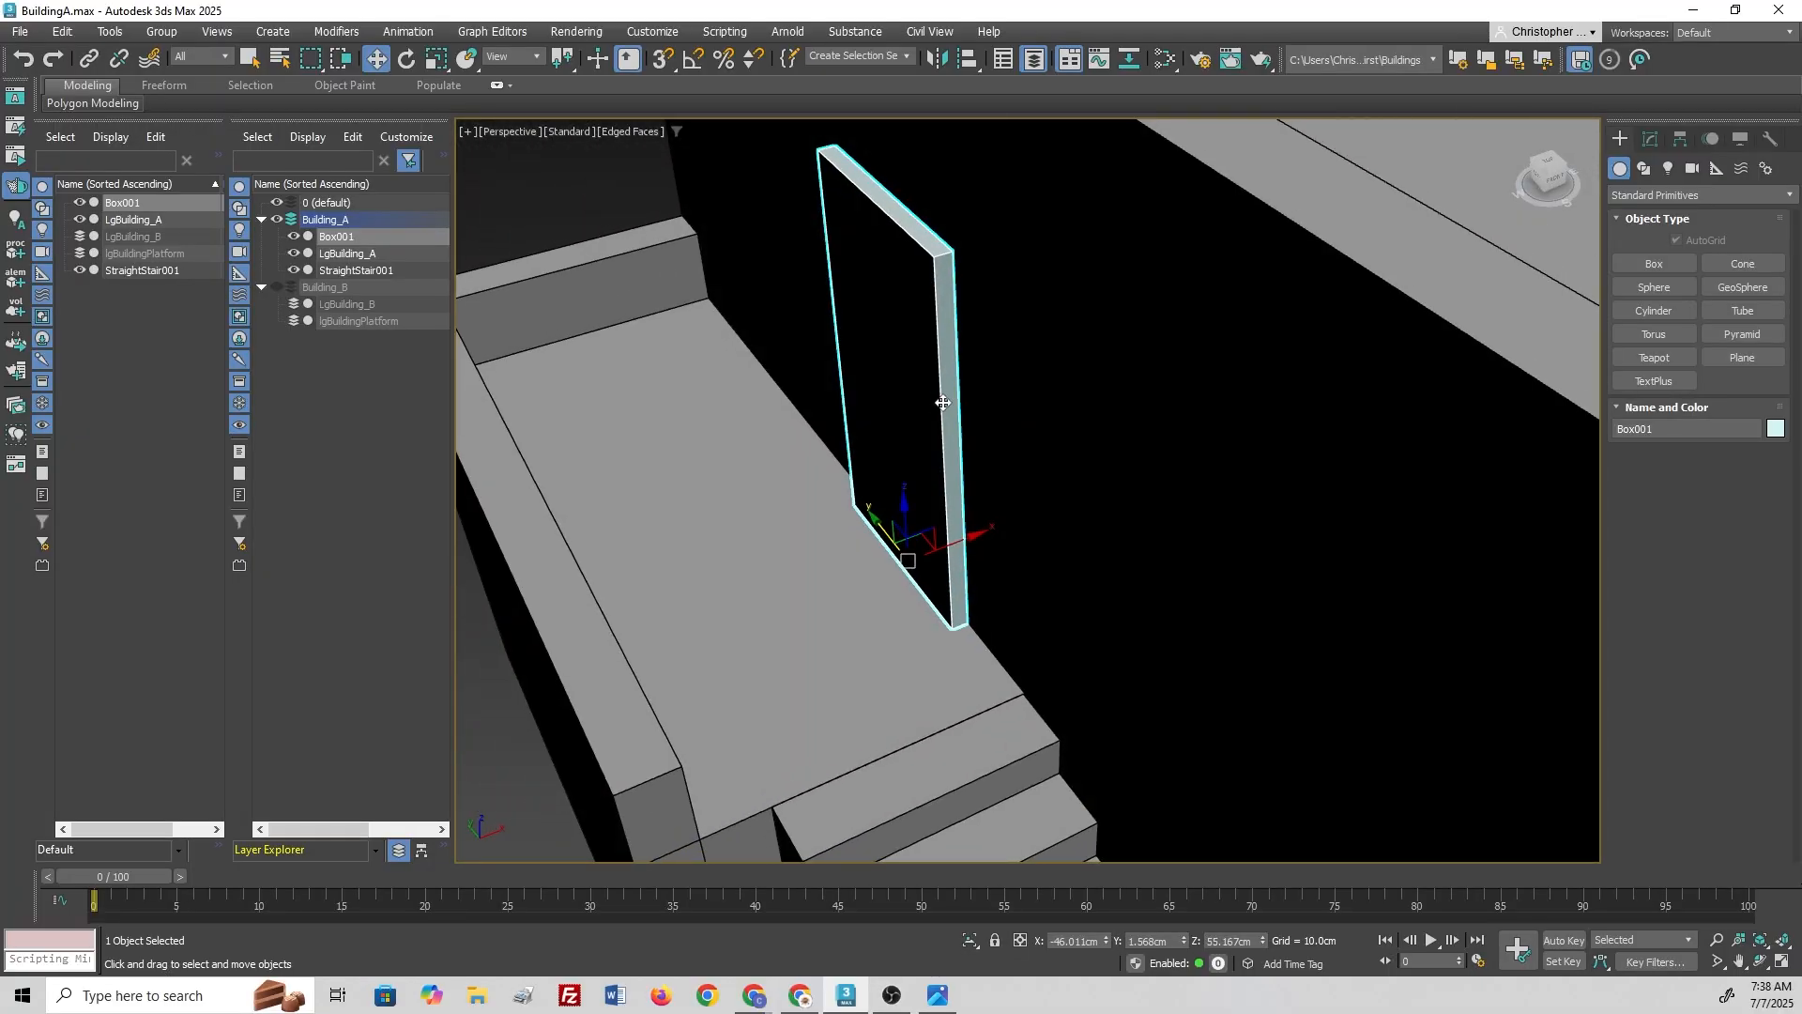
{"action": "scroll", "coordinate": [961, 408], "scroll_direction": "down", "scroll_amount": 5}
{"action": "scroll", "coordinate": [961, 408], "scroll_direction": "up", "scroll_amount": 5}
{"action": "scroll", "coordinate": [970, 403], "scroll_direction": "down", "scroll_amount": 3}
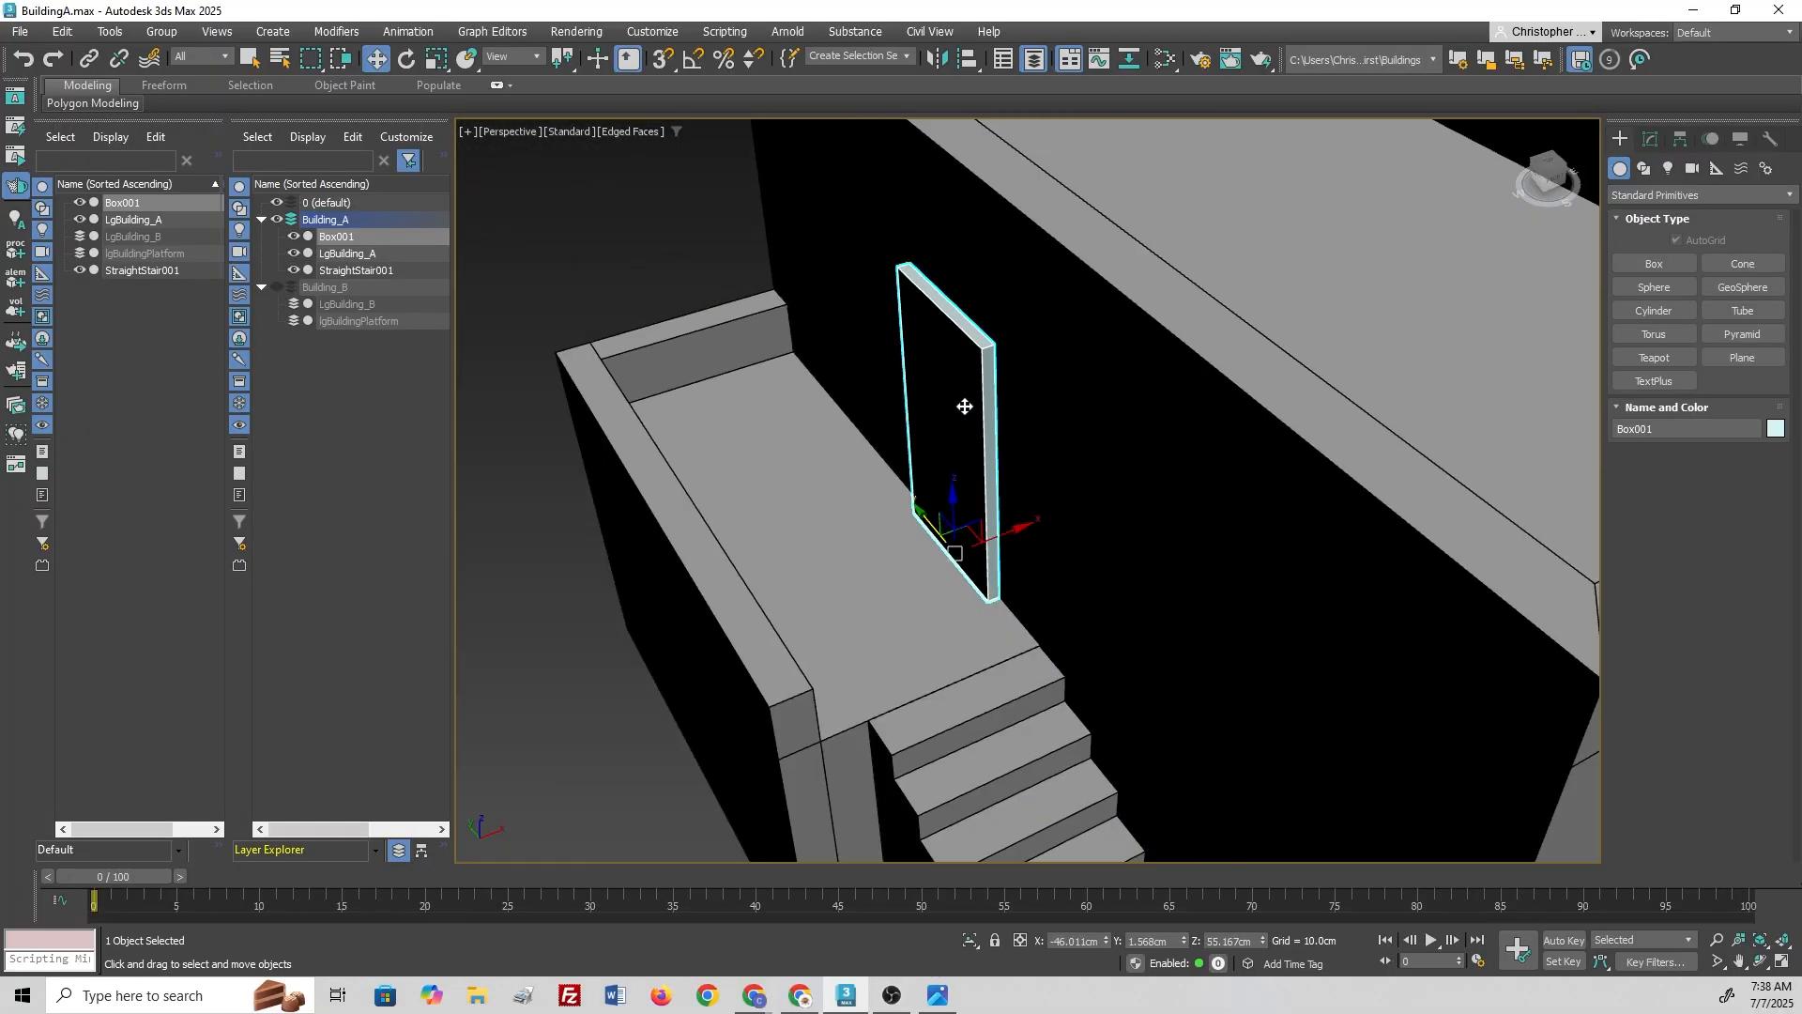
{"action": "right_click", "coordinate": [987, 423]}
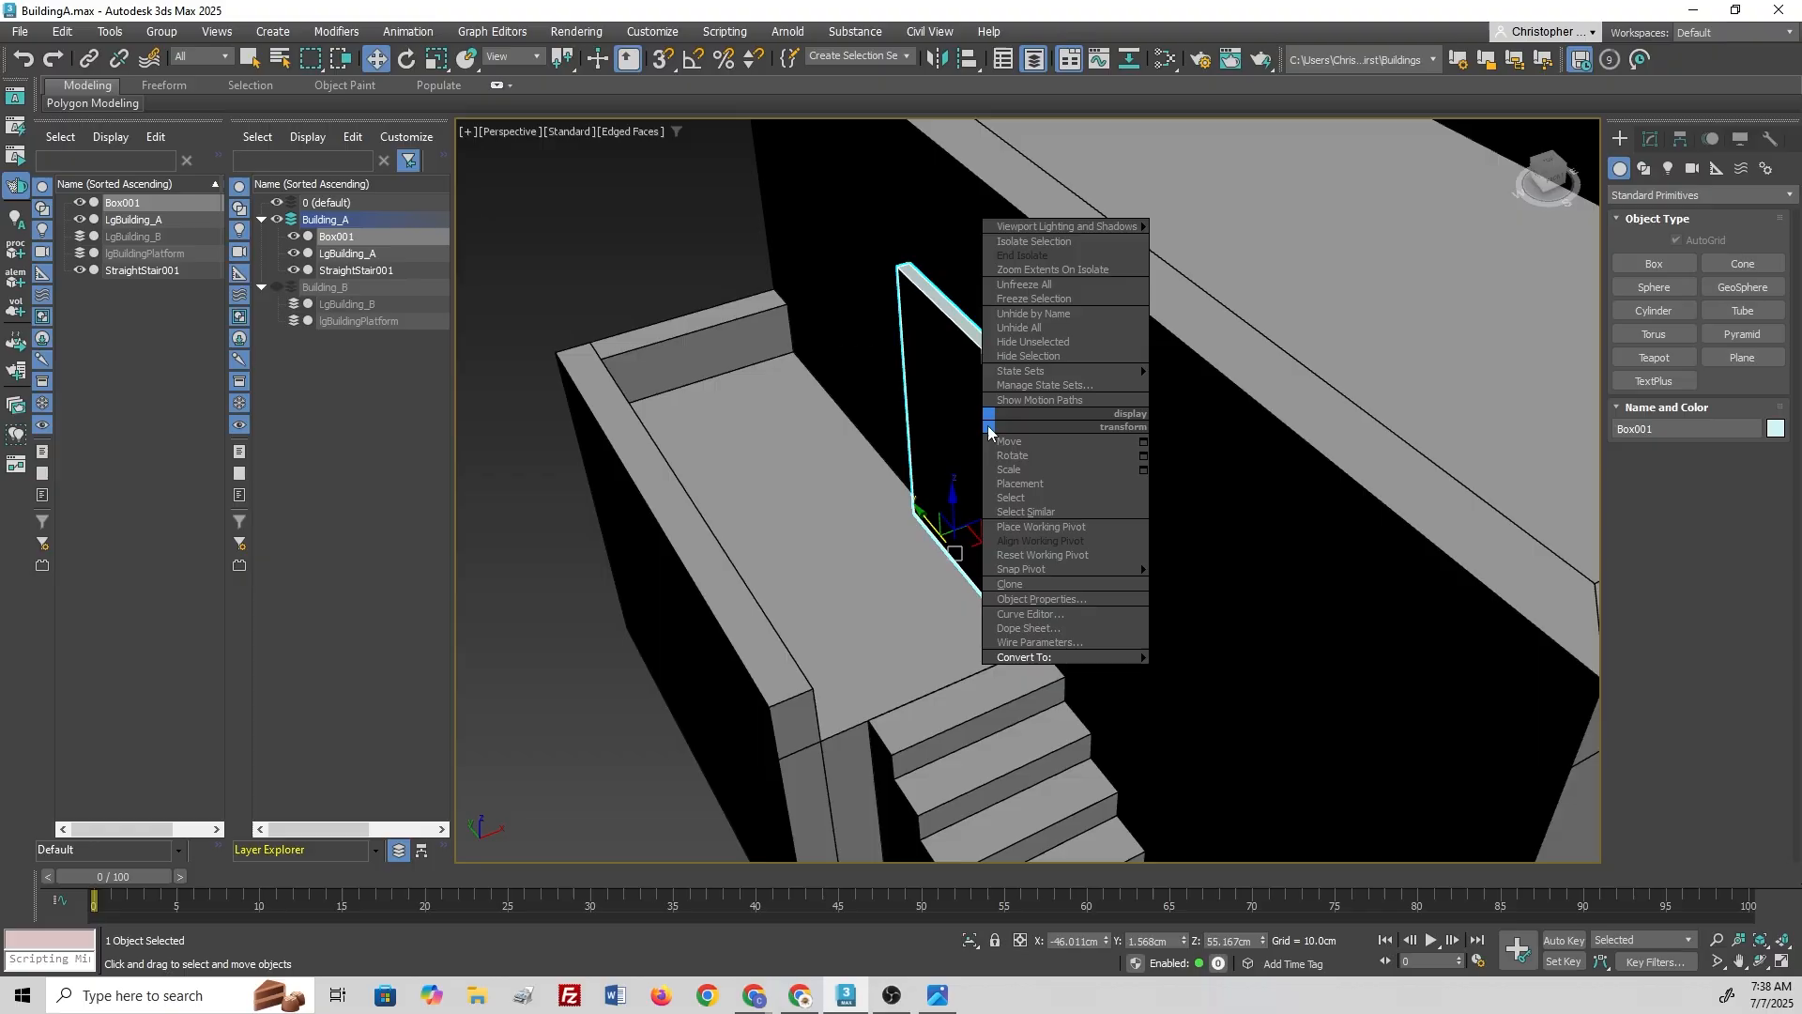
{"action": "mouse_move", "coordinate": [1040, 660]}
{"action": "left_click", "coordinate": [952, 671]}
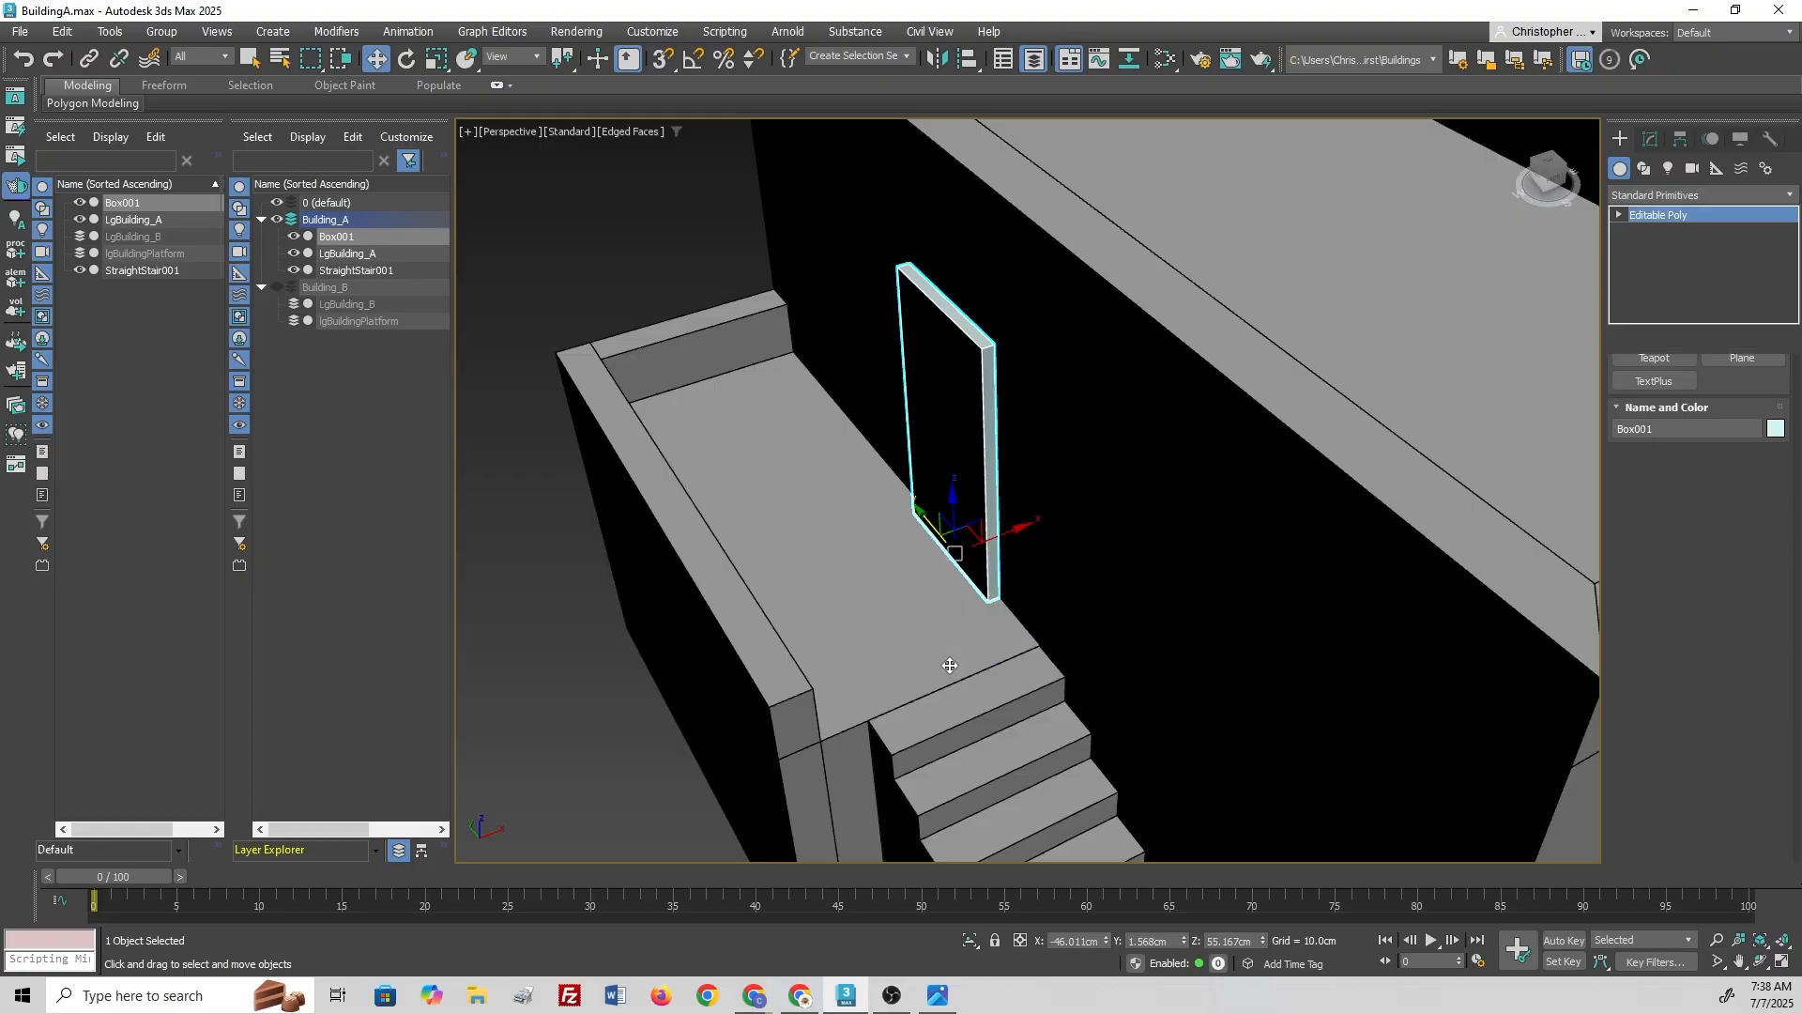
Step: Assign the 01 - ModelingMat physical material to the door box in the Slate Material Editor
{"action": "middle_click_drag", "start_coordinate": [926, 604], "coordinate": [998, 585], "text": "alt"}
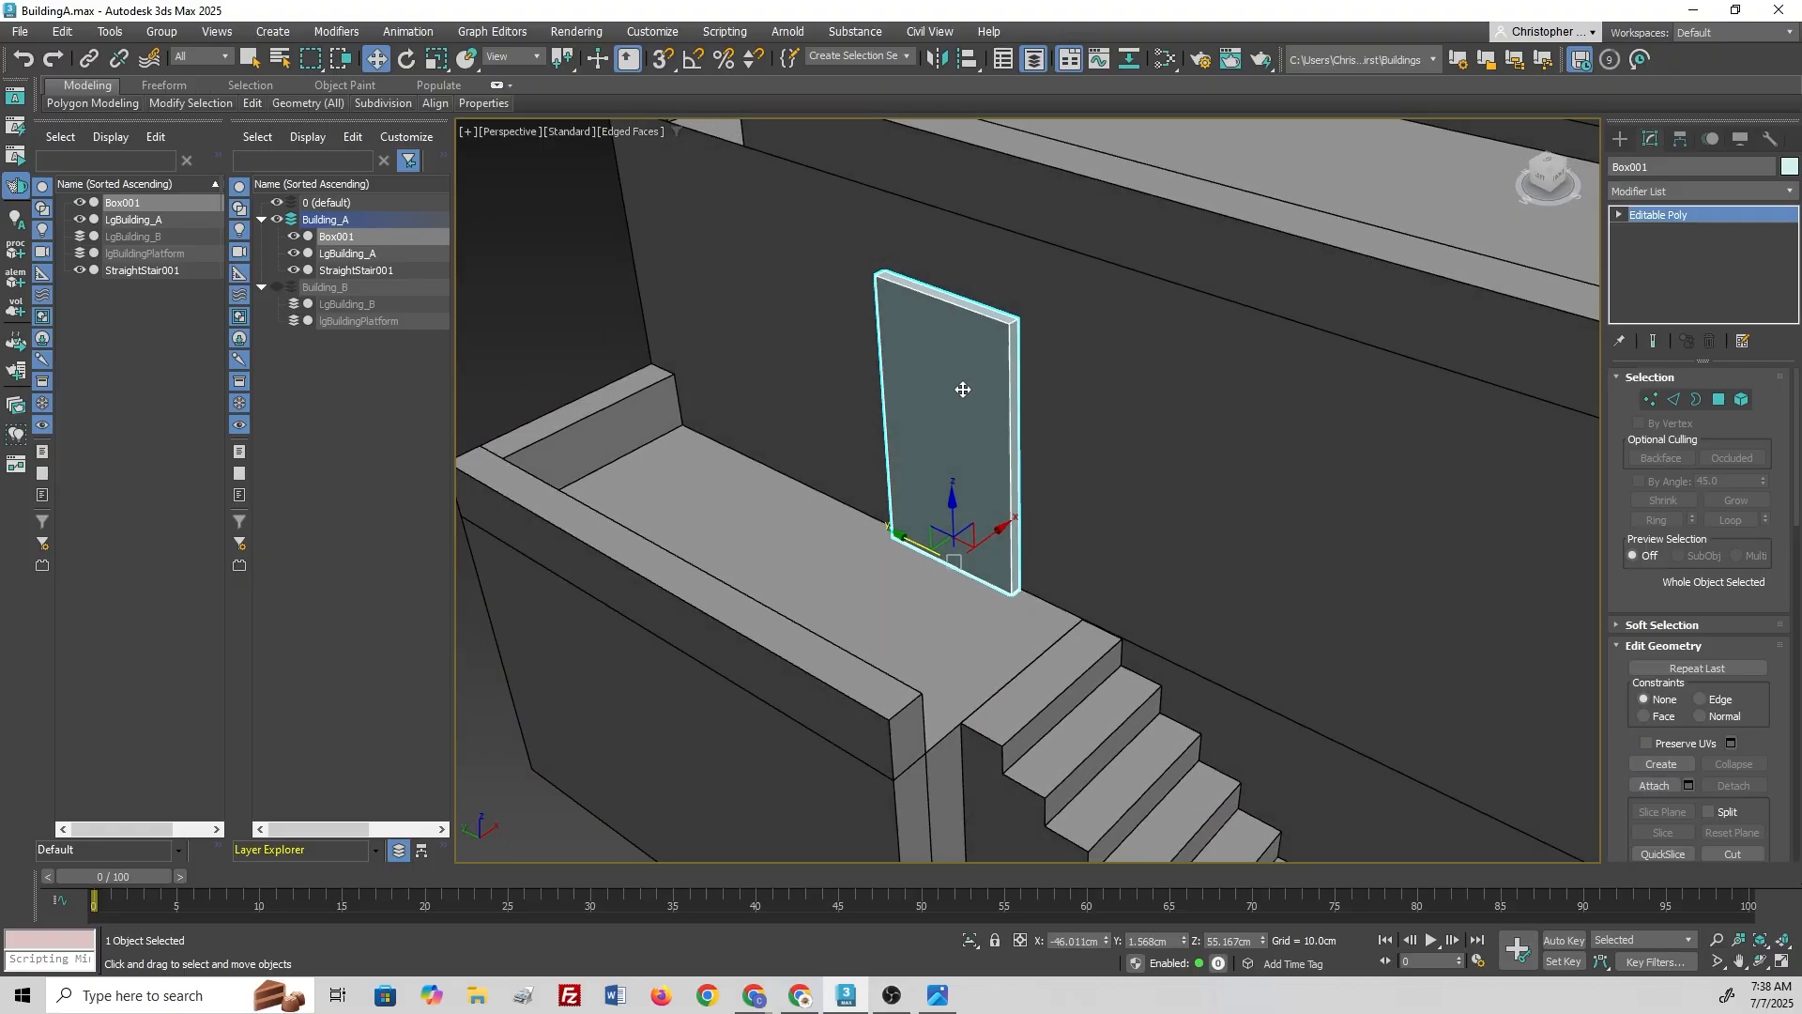
{"action": "key", "text": "m"}
{"action": "right_click", "coordinate": [1145, 332]}
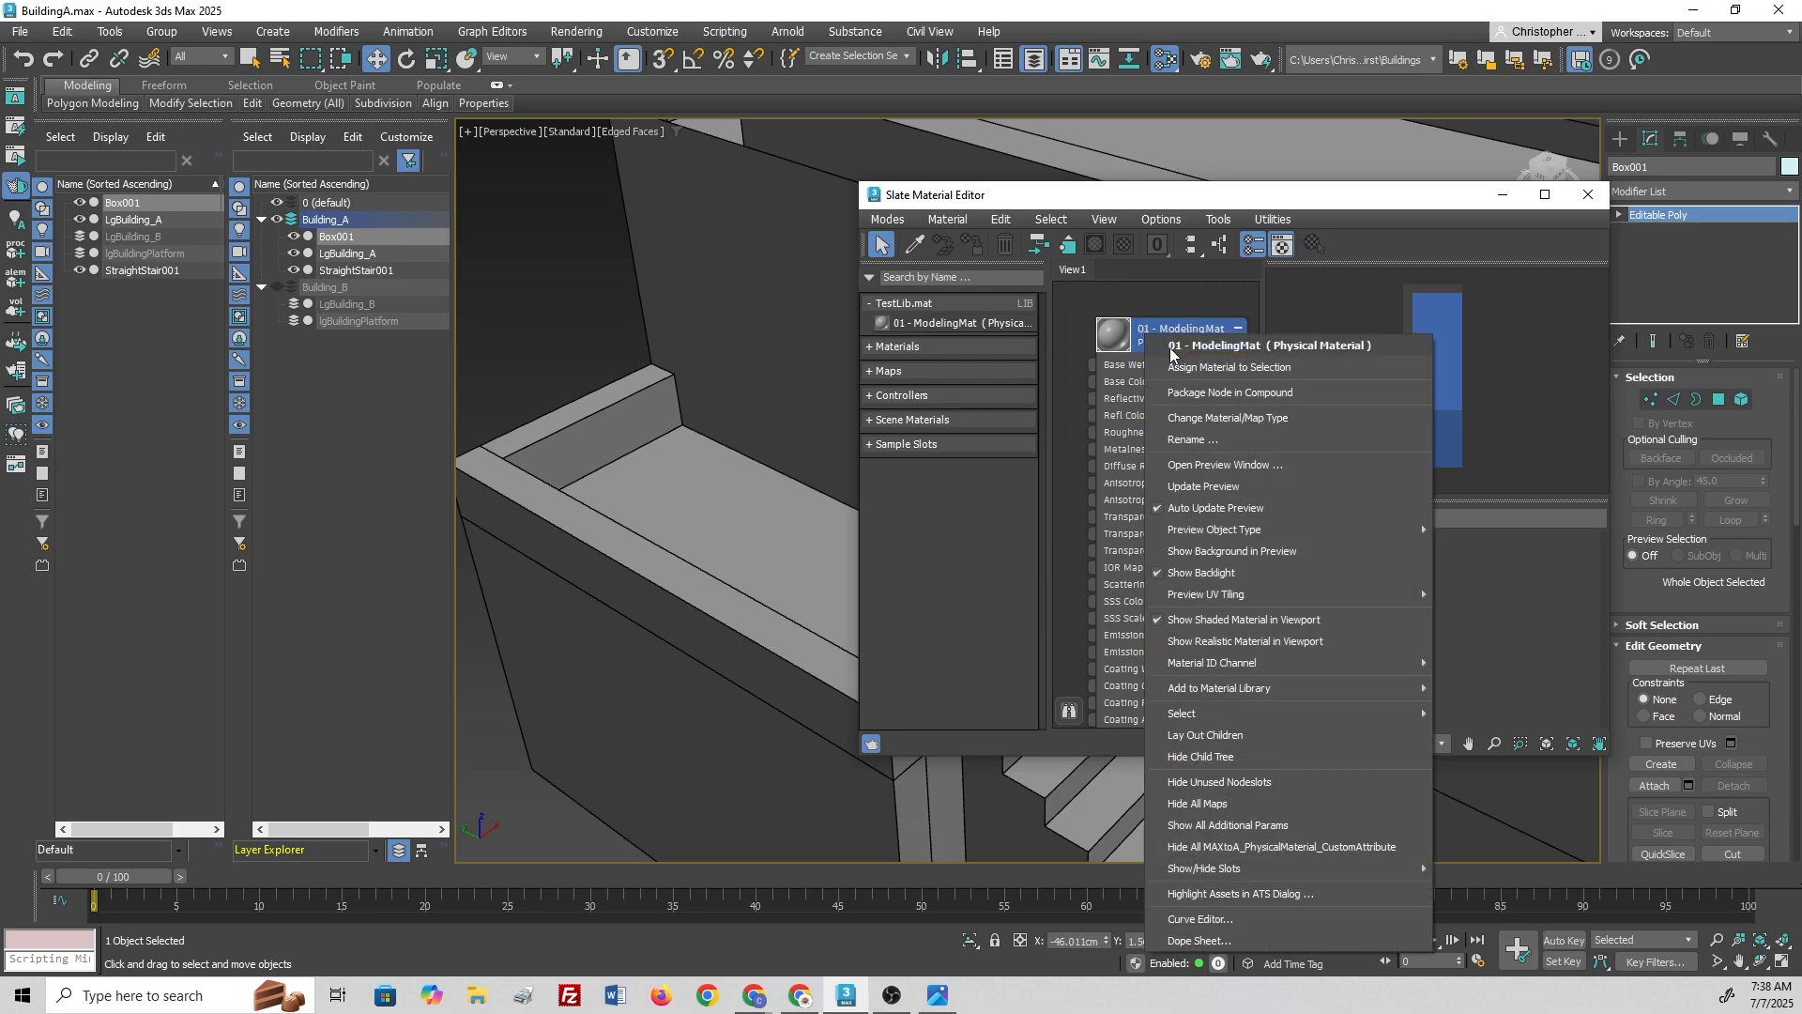
{"action": "left_click", "coordinate": [1191, 362]}
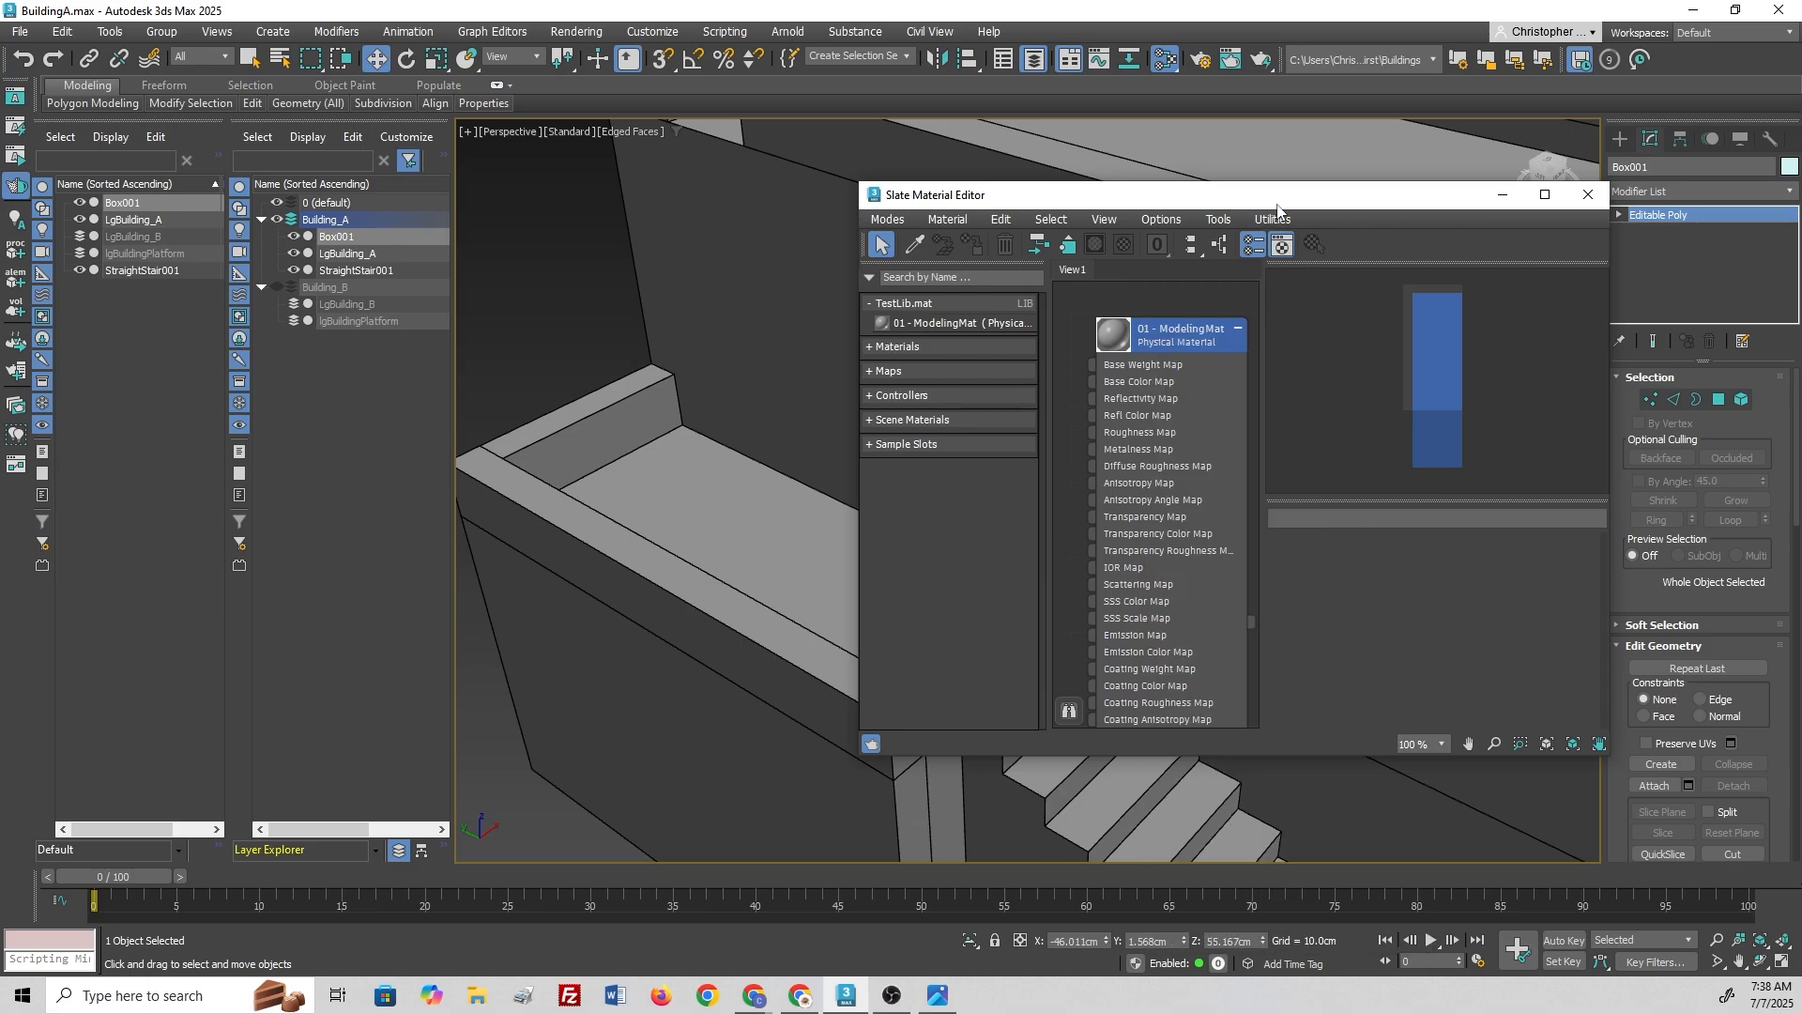
{"action": "left_click_drag", "start_coordinate": [1281, 202], "coordinate": [1399, 261]}
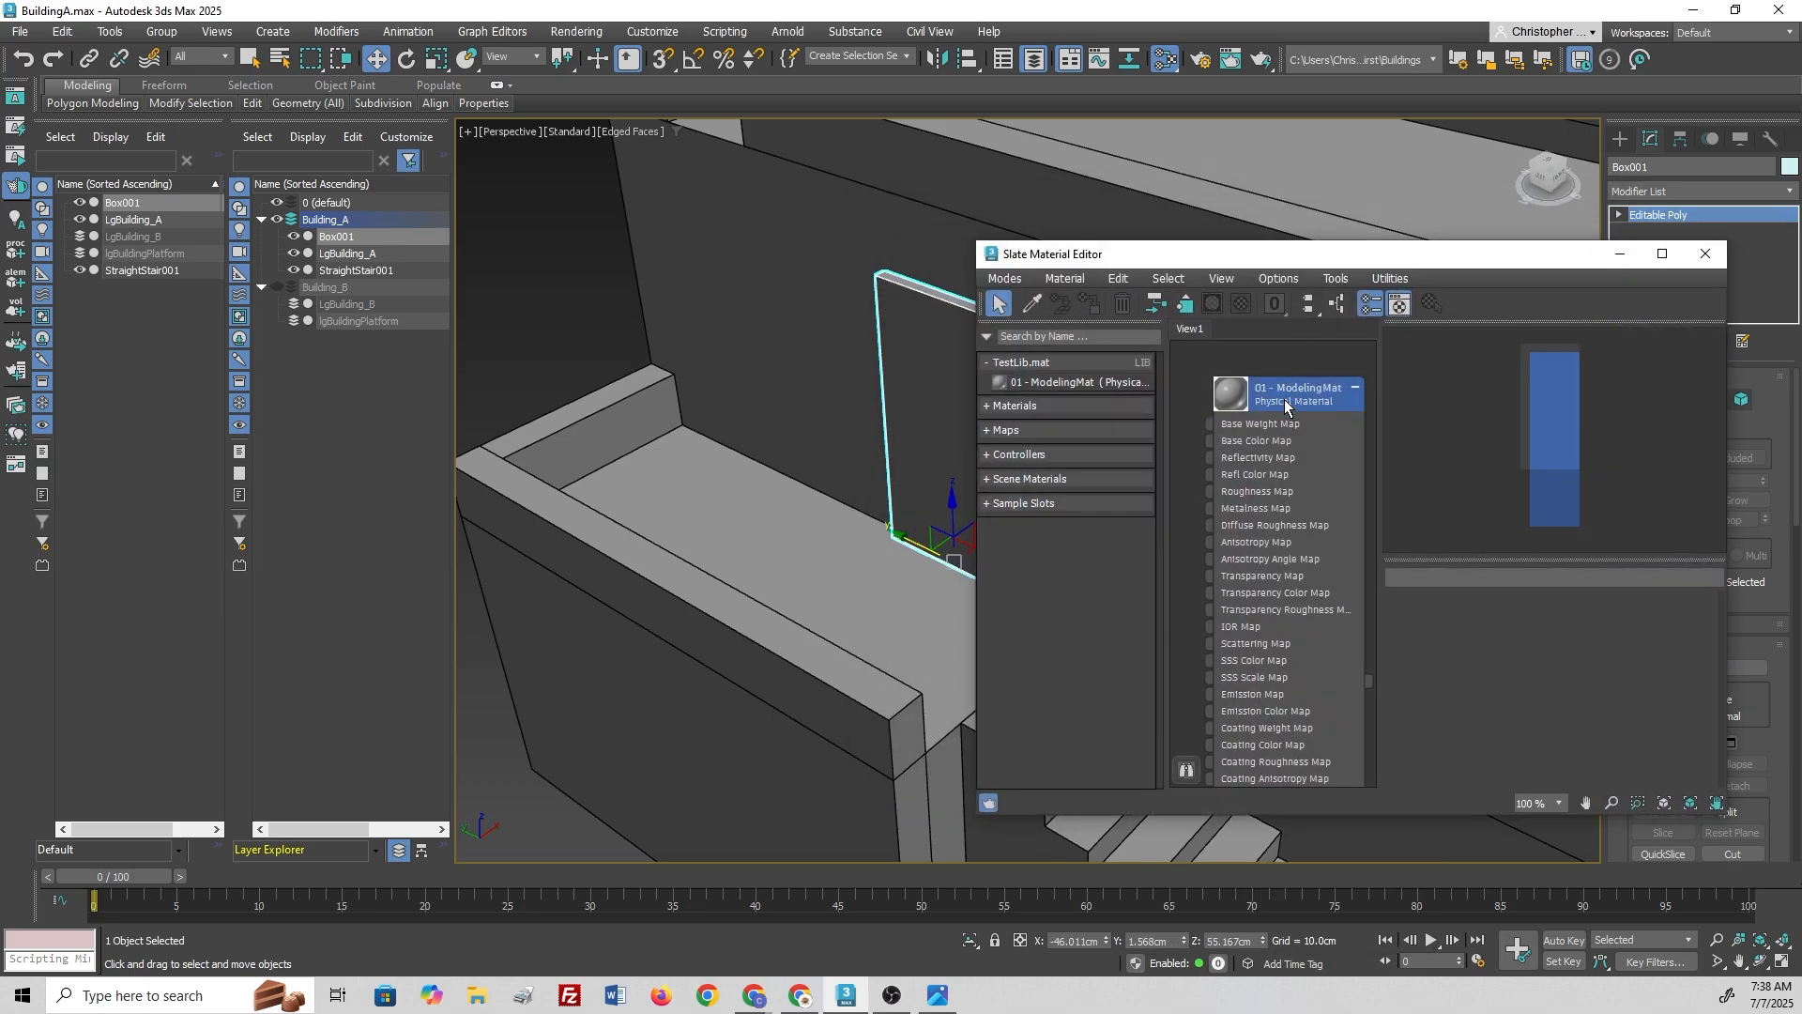
{"action": "right_click", "coordinate": [1272, 403]}
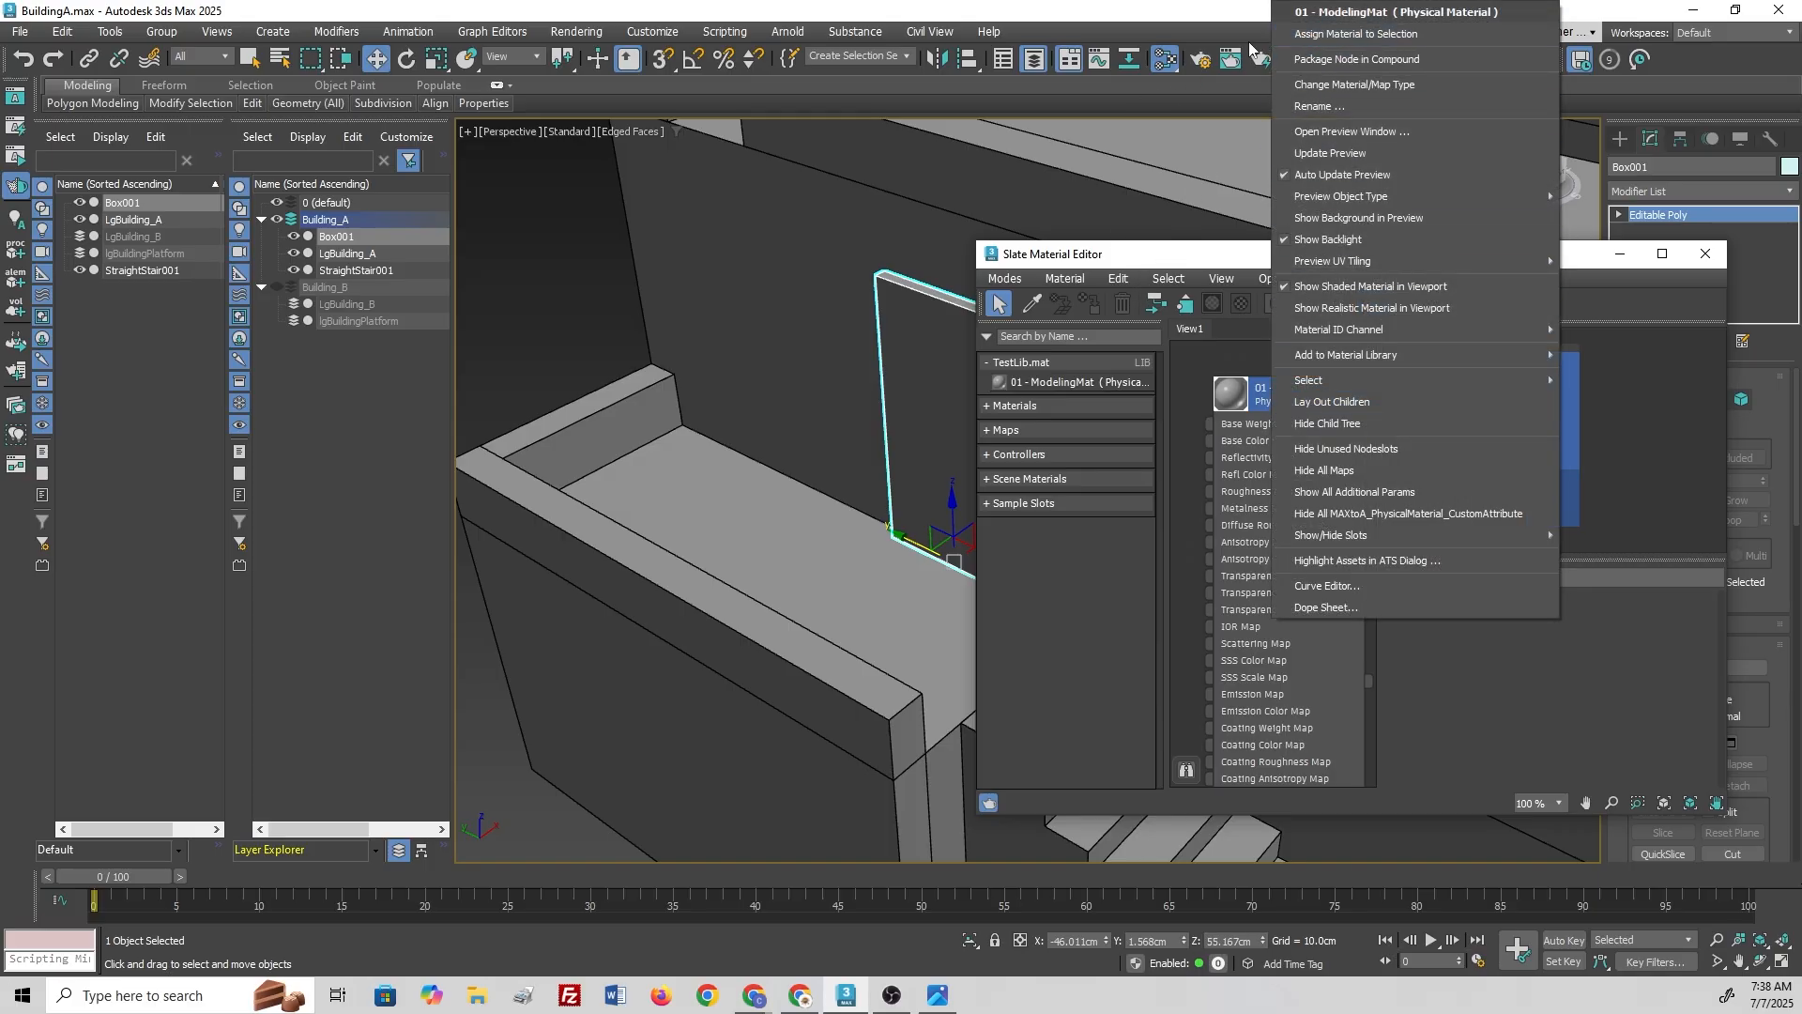
{"action": "left_click", "coordinate": [1290, 32]}
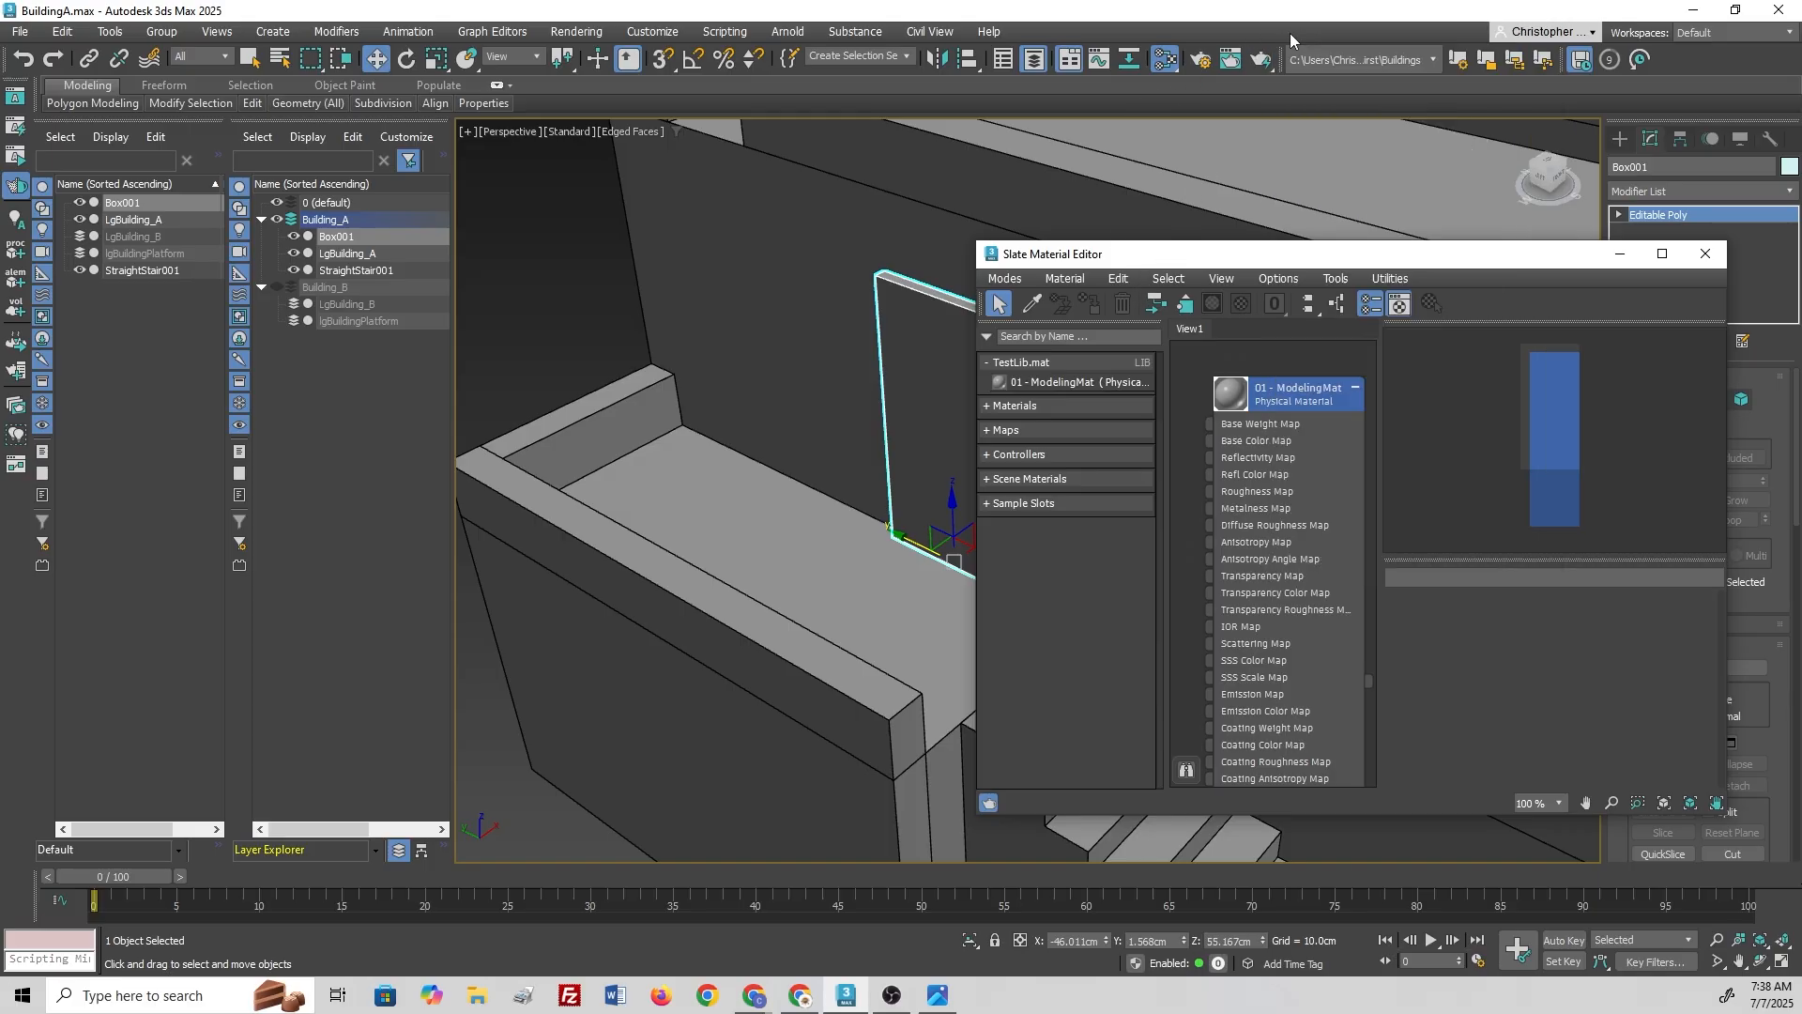
Step: Close the Slate Material Editor and leave vertex editing on the building
{"action": "left_click", "coordinate": [716, 381]}
{"action": "key", "text": "1"}
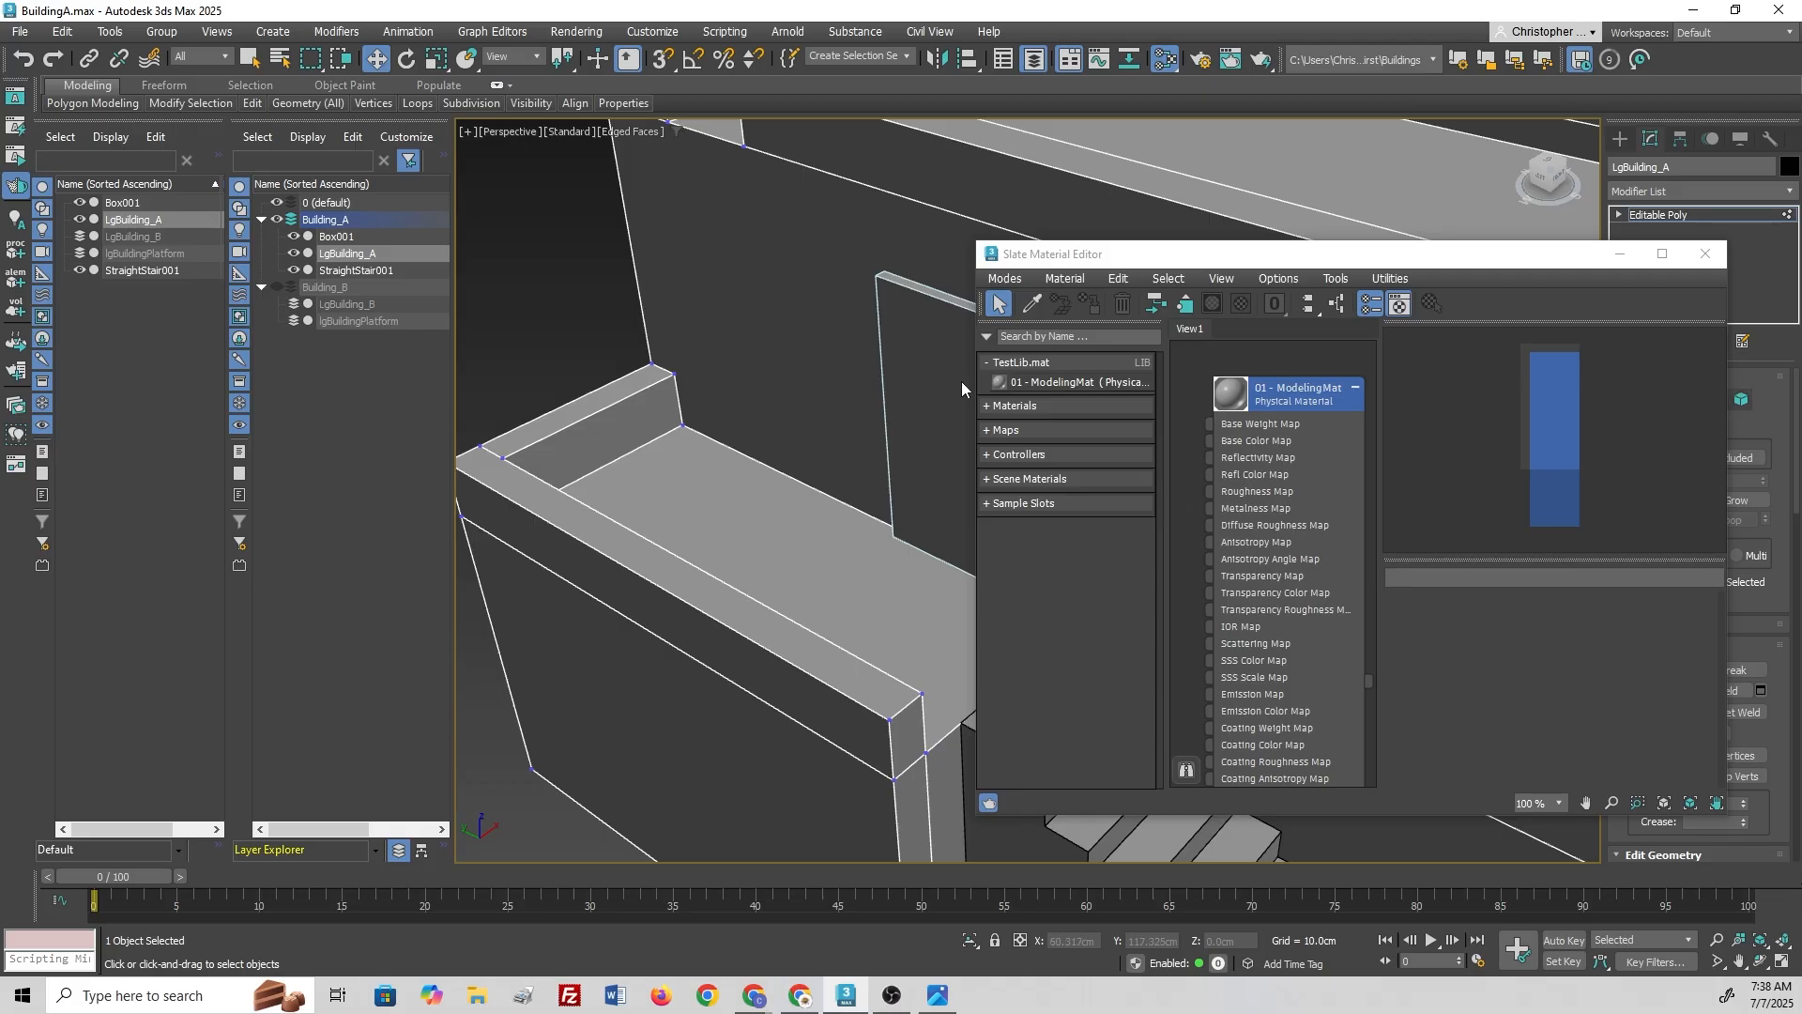
{"action": "left_click", "coordinate": [1706, 253]}
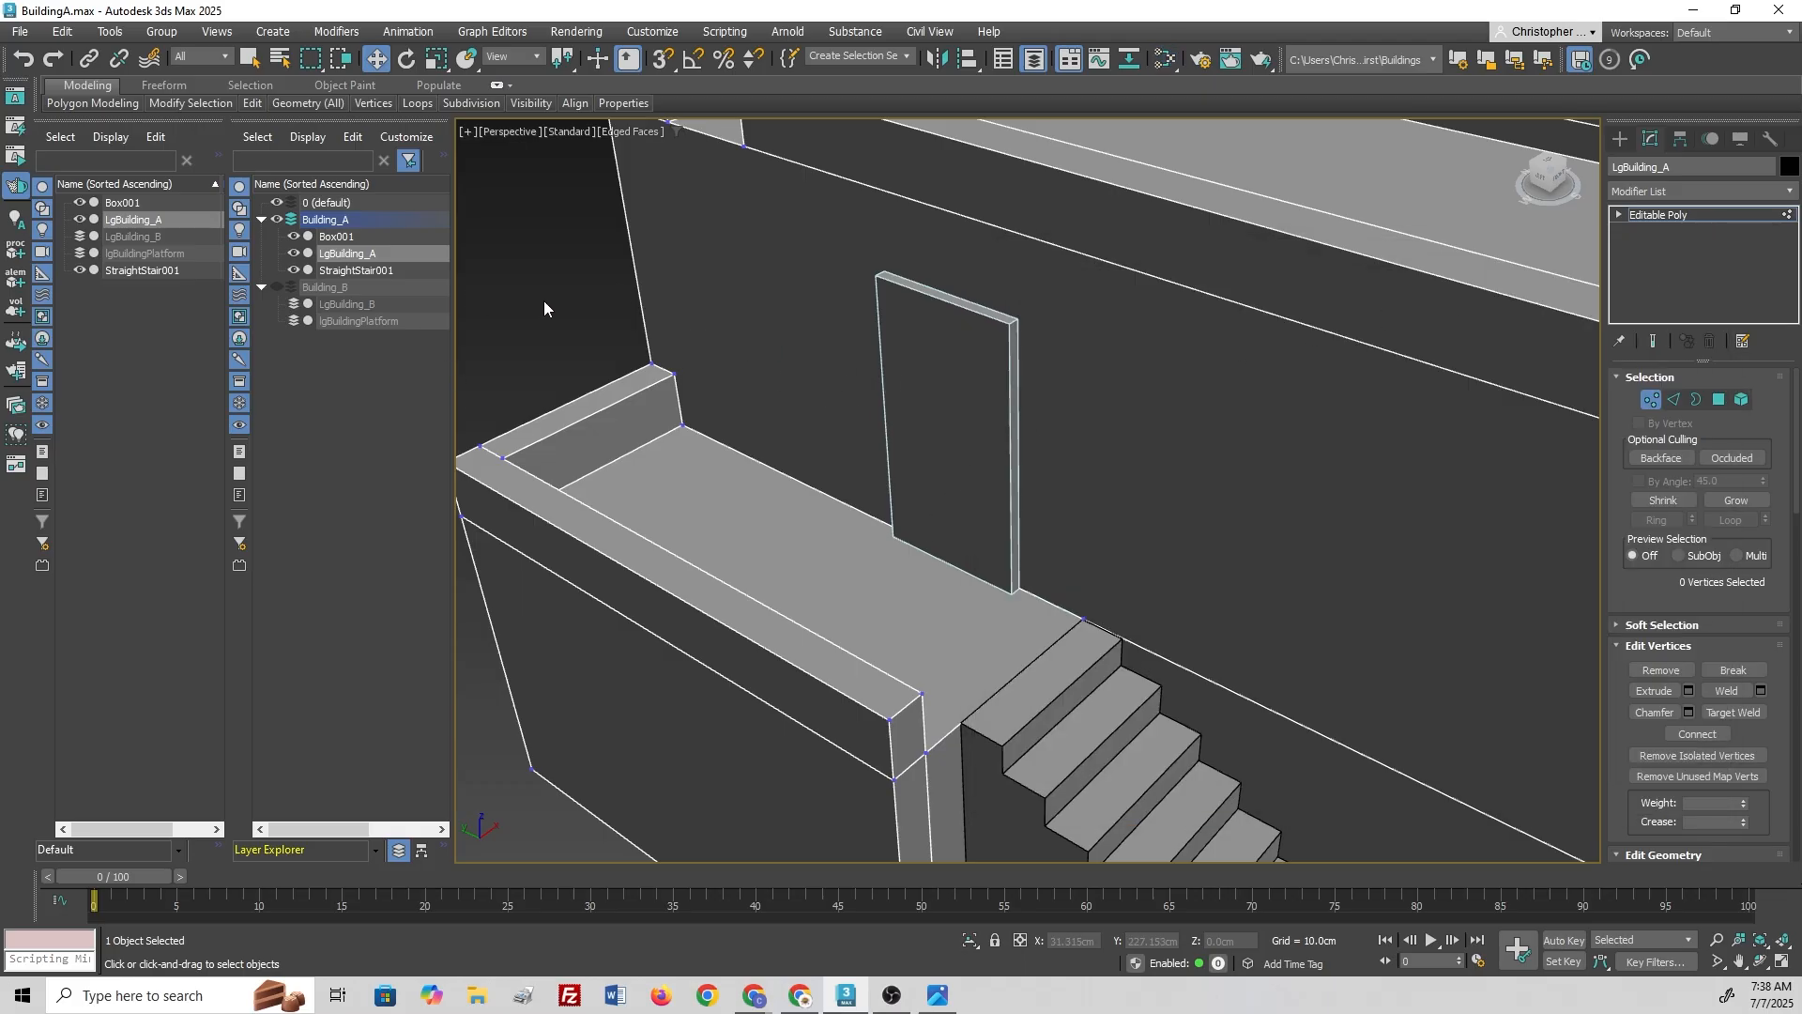
{"action": "left_click", "coordinate": [1649, 399]}
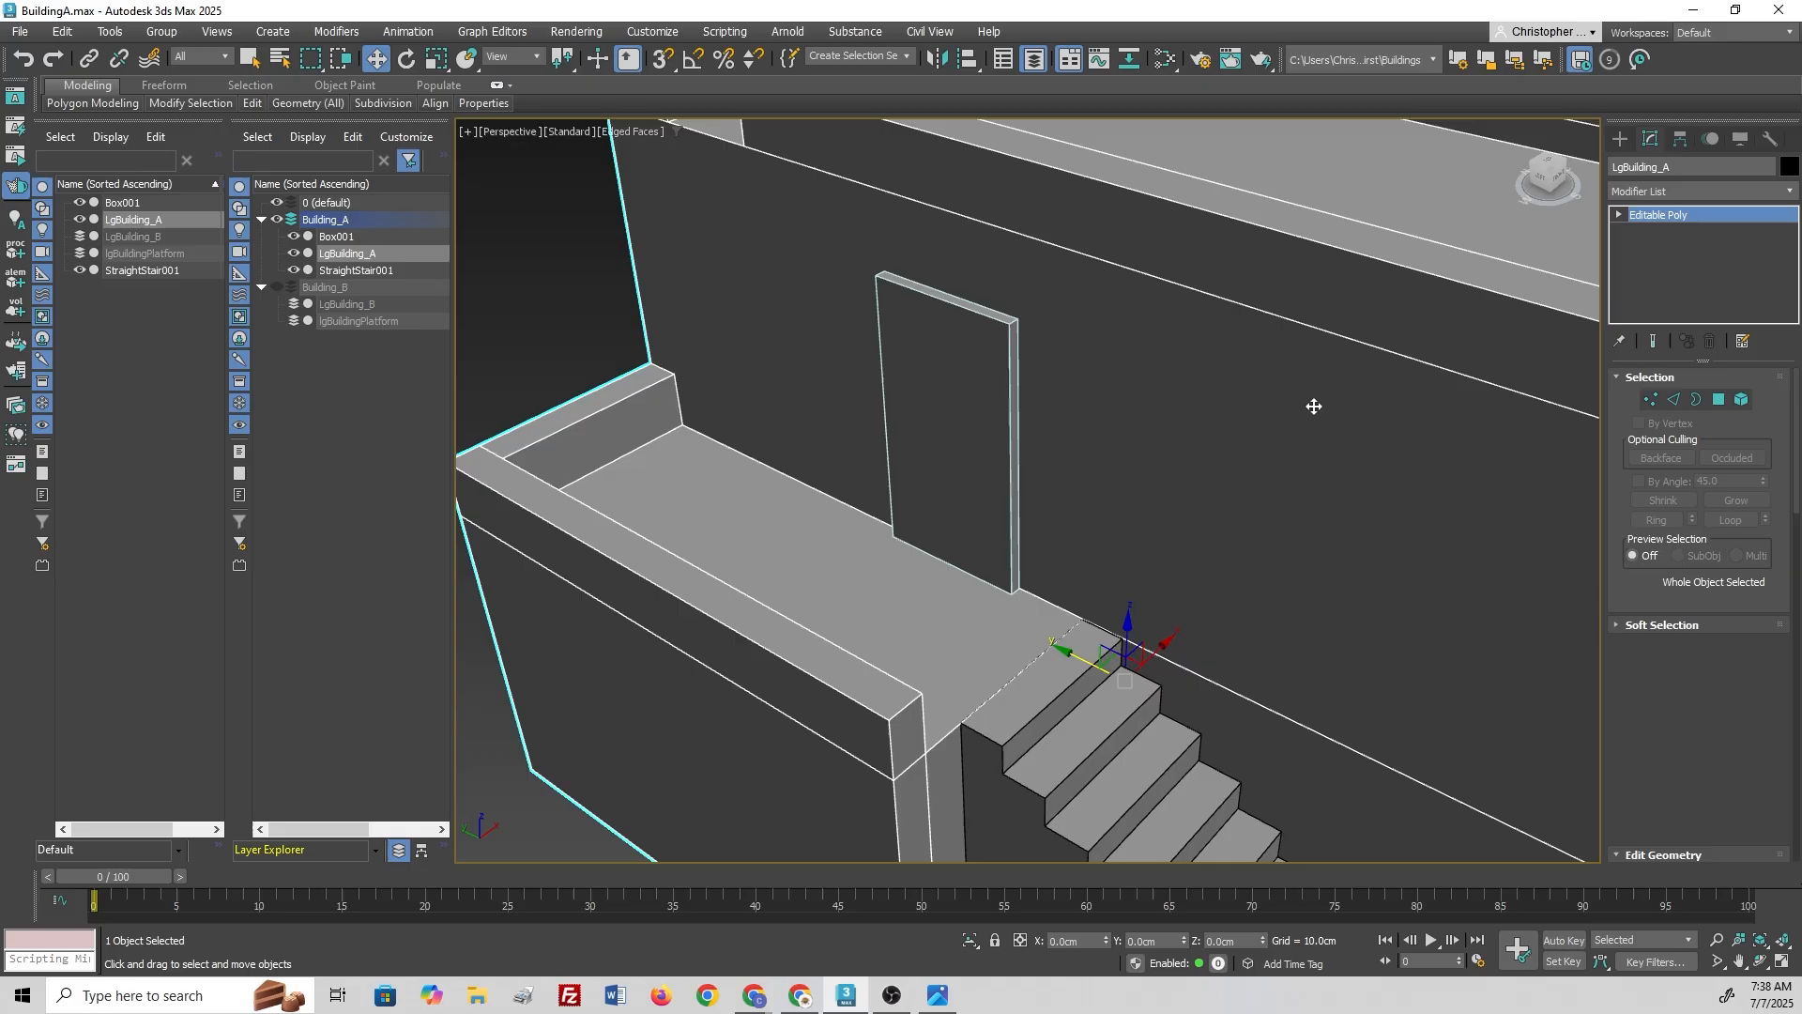
Step: Set the door box's object color to black
{"action": "left_click", "coordinate": [981, 374]}
{"action": "middle_click_drag", "start_coordinate": [1130, 459], "coordinate": [1052, 476]}
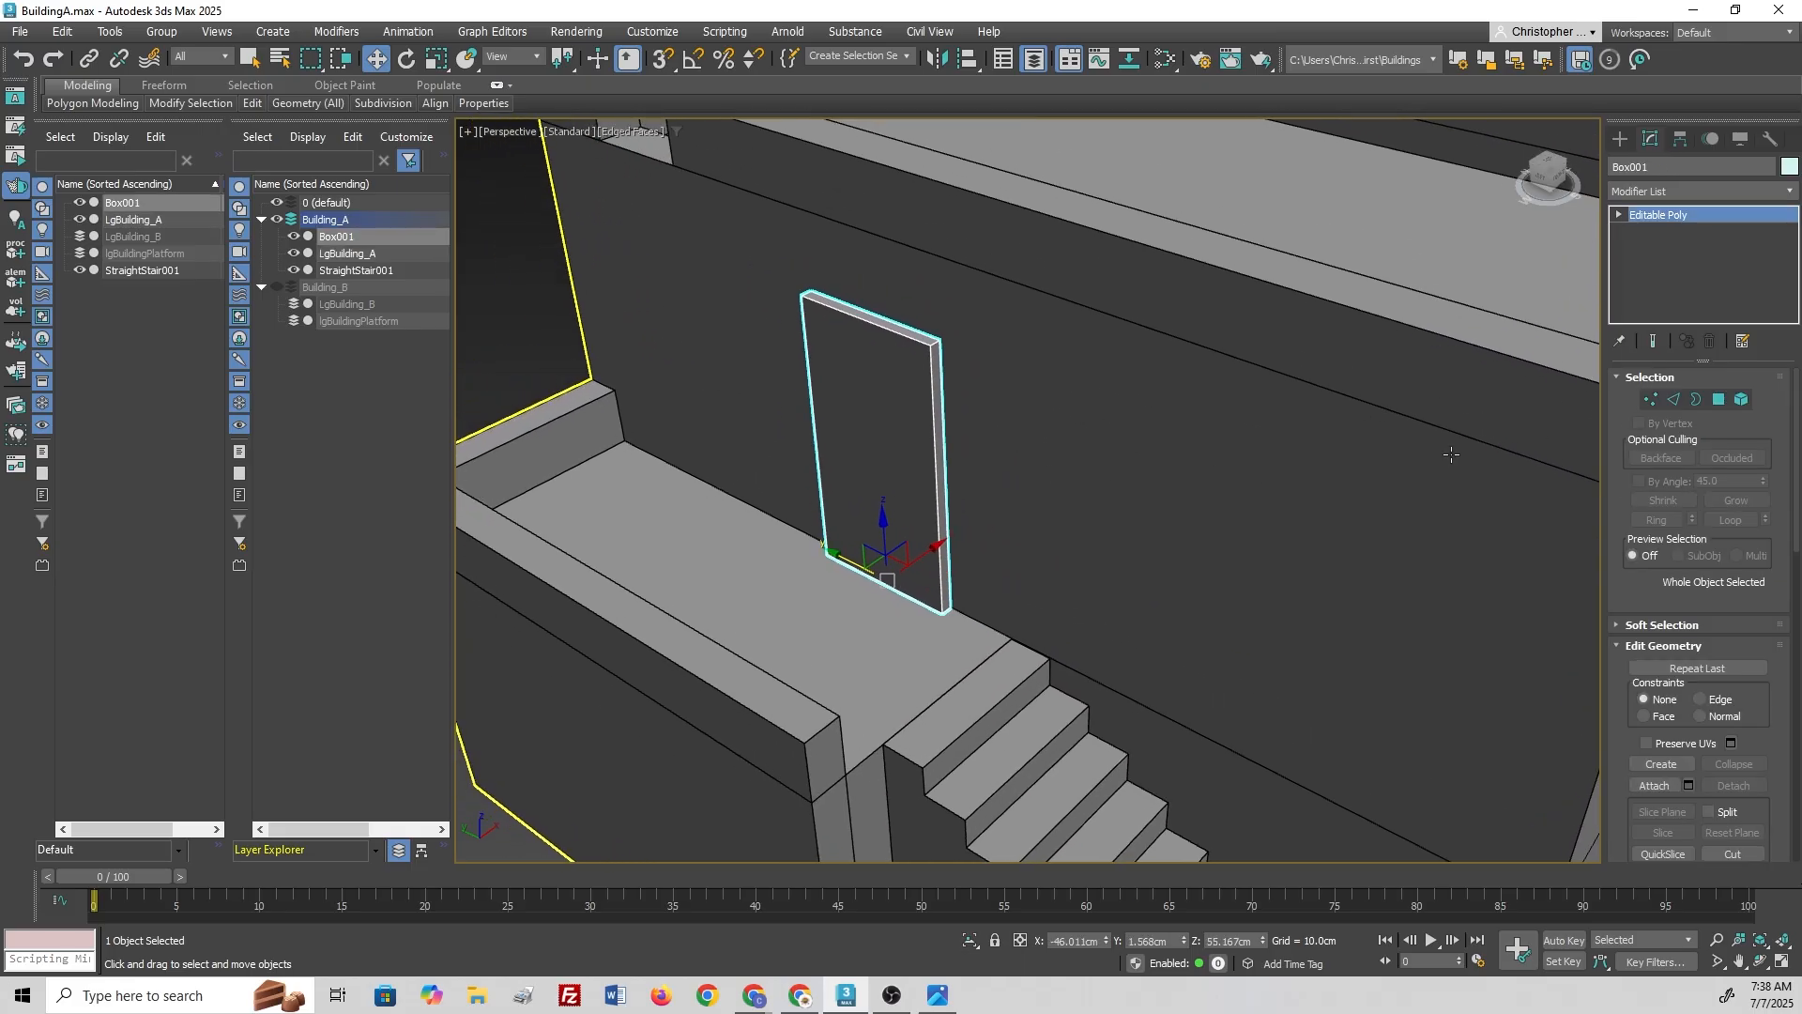
{"action": "left_click", "coordinate": [1788, 167]}
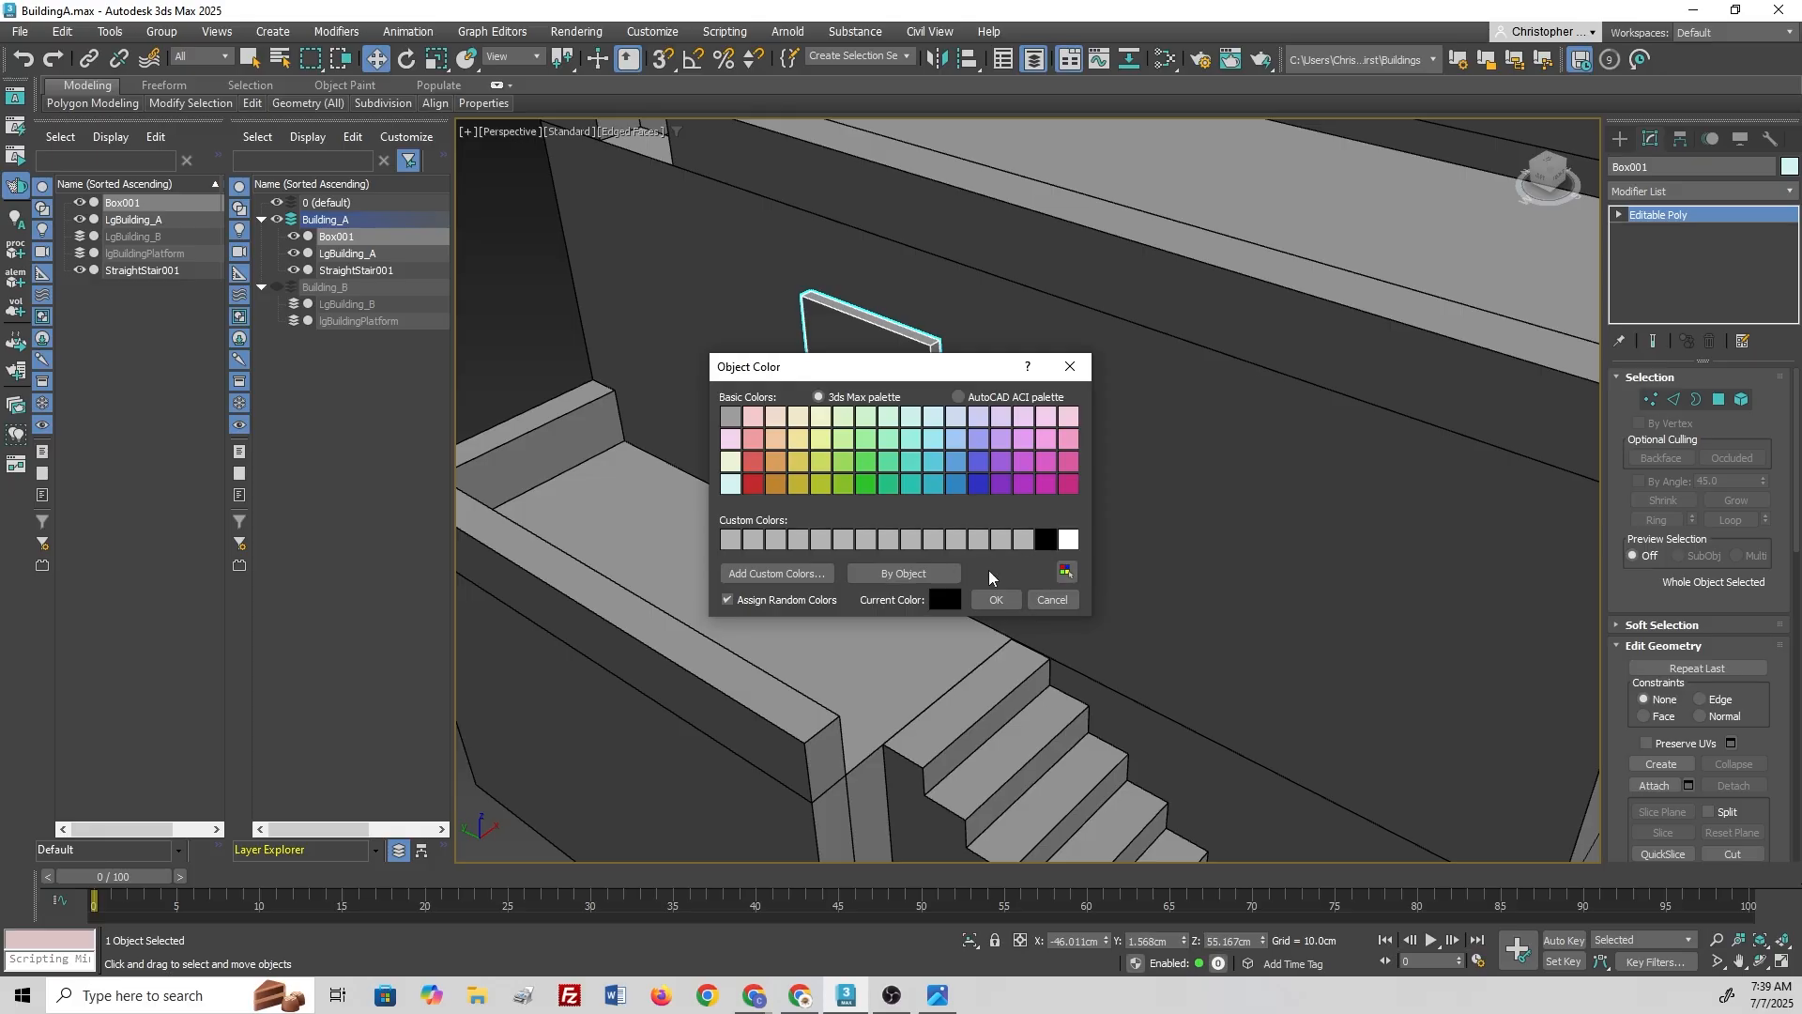
{"action": "left_click", "coordinate": [996, 599]}
{"action": "left_click", "coordinate": [527, 341]}
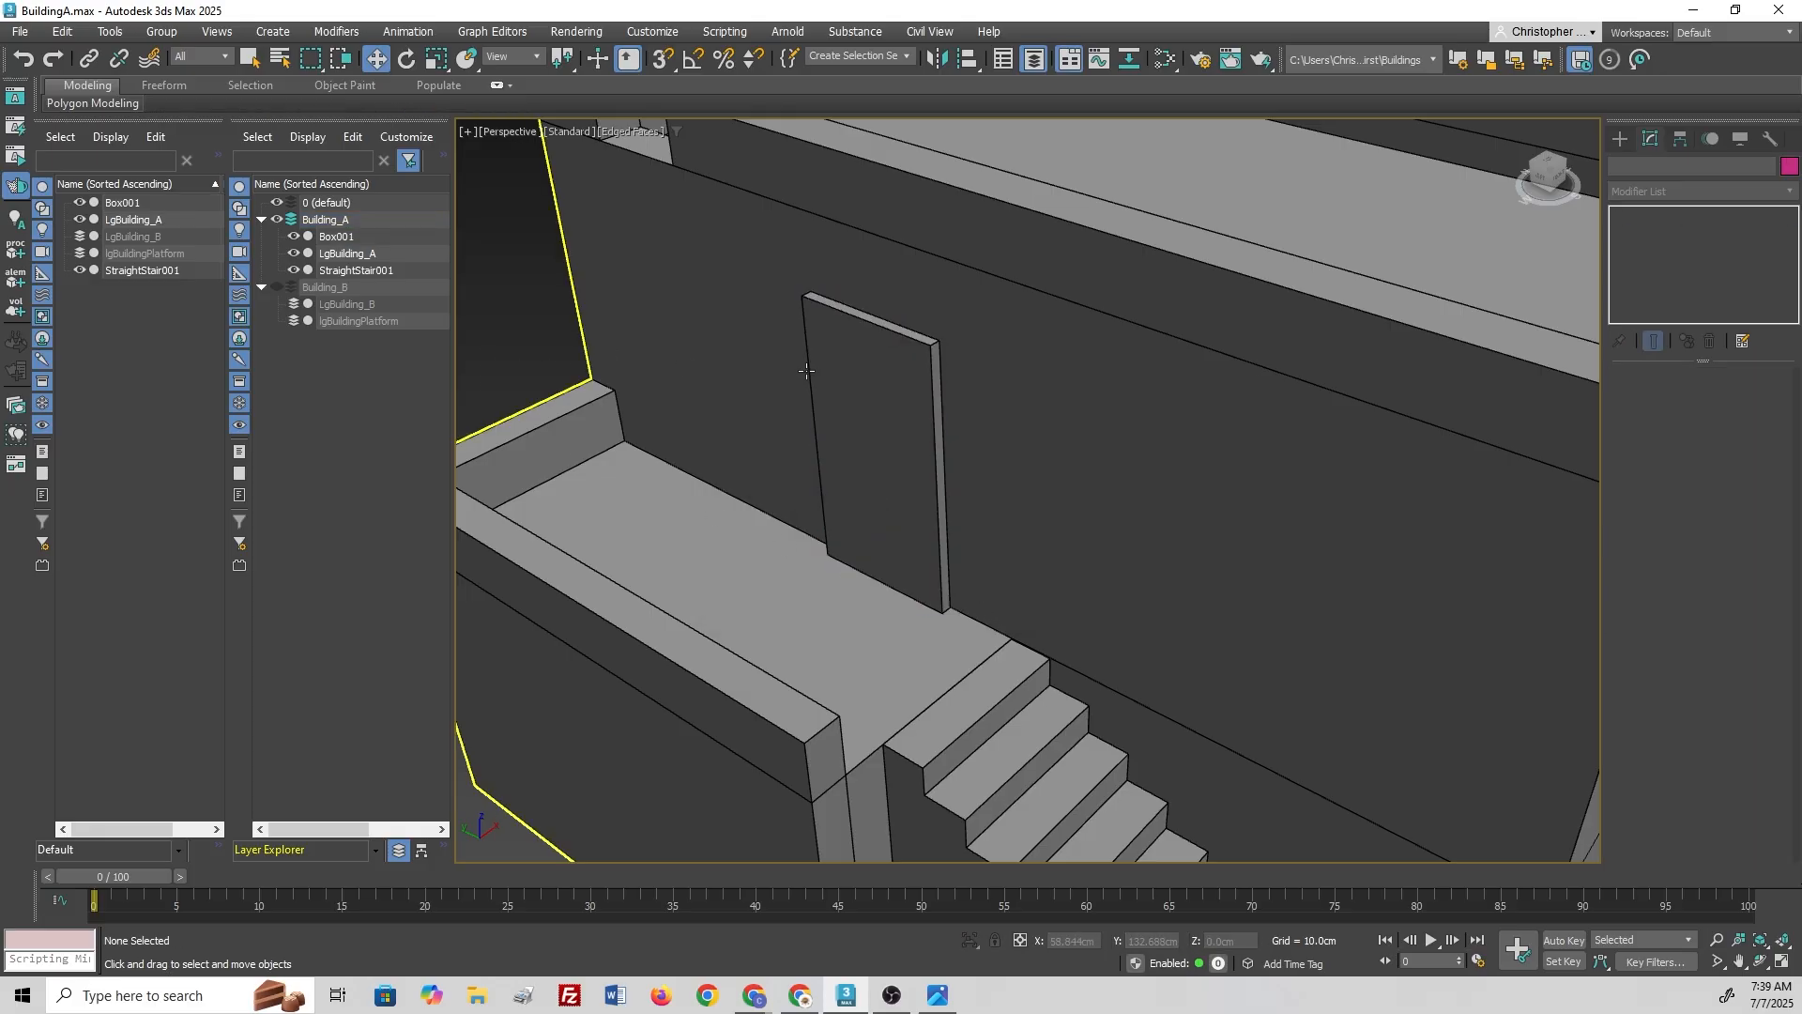
Step: Connect the top and bottom edges of the door's front face with 2 segments and a pinch of 70
{"action": "left_click", "coordinate": [835, 376]}
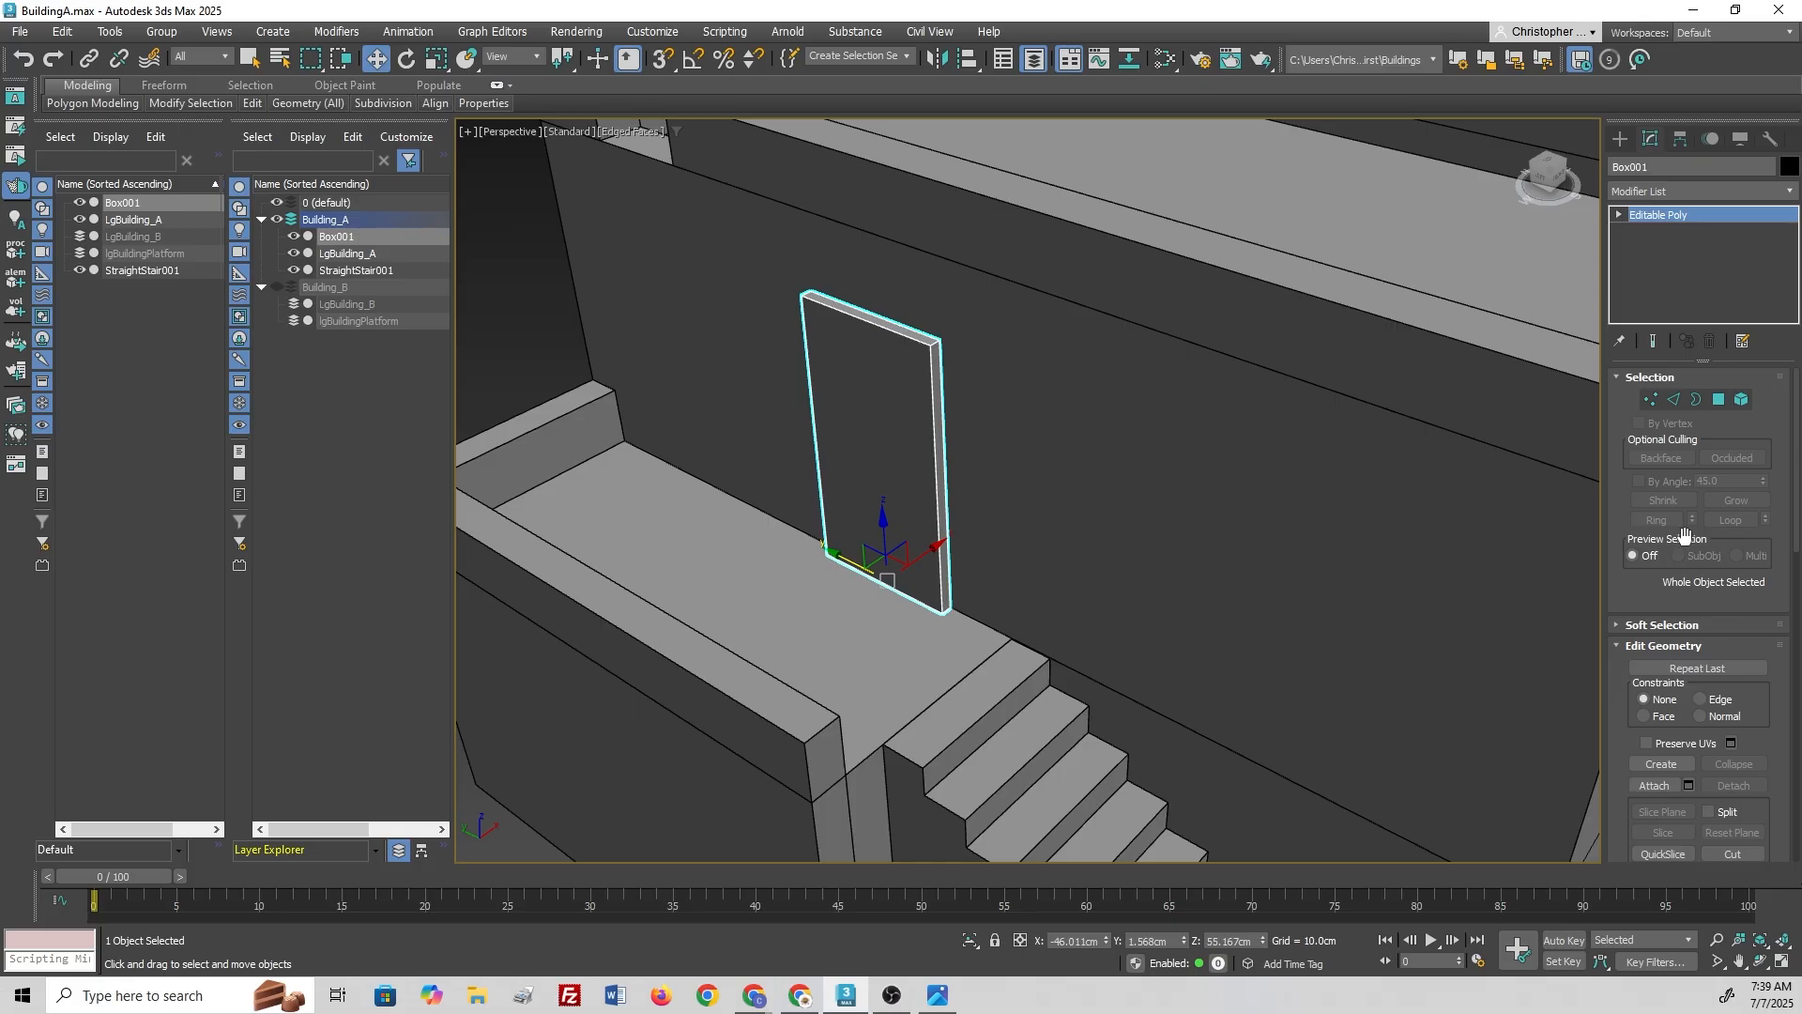
{"action": "left_click", "coordinate": [1676, 401]}
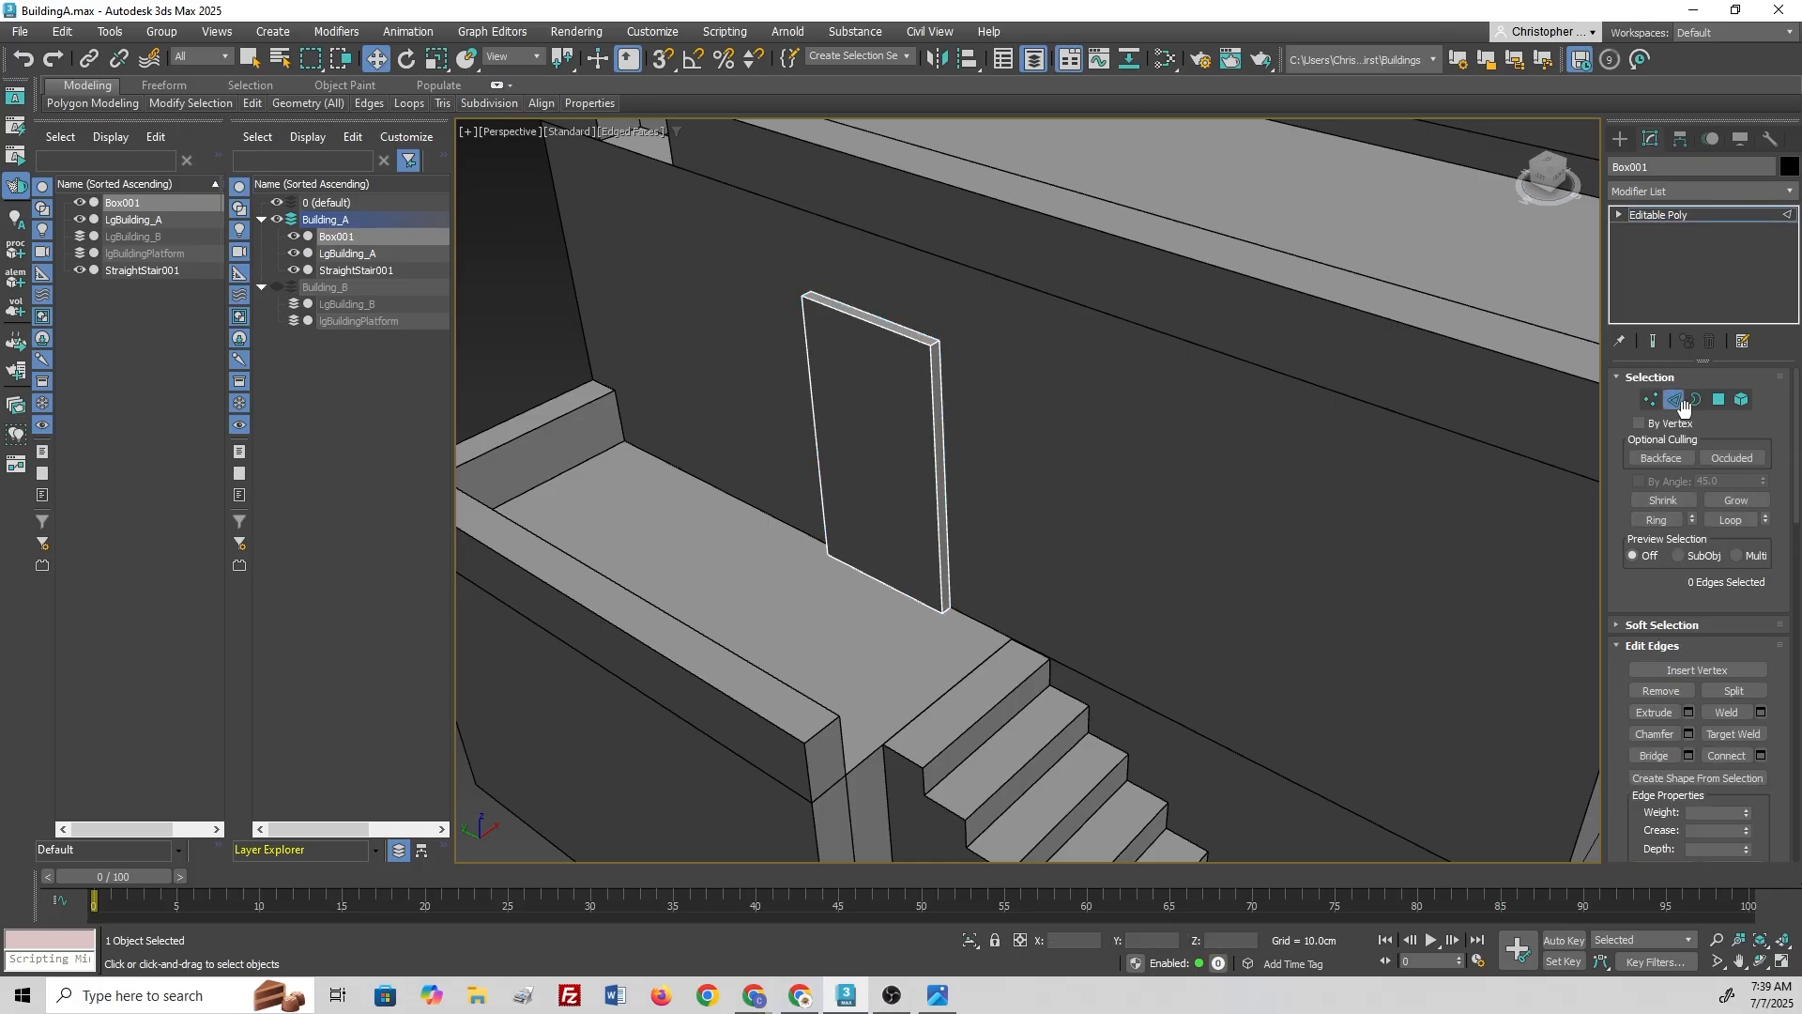
{"action": "left_click", "coordinate": [891, 331]}
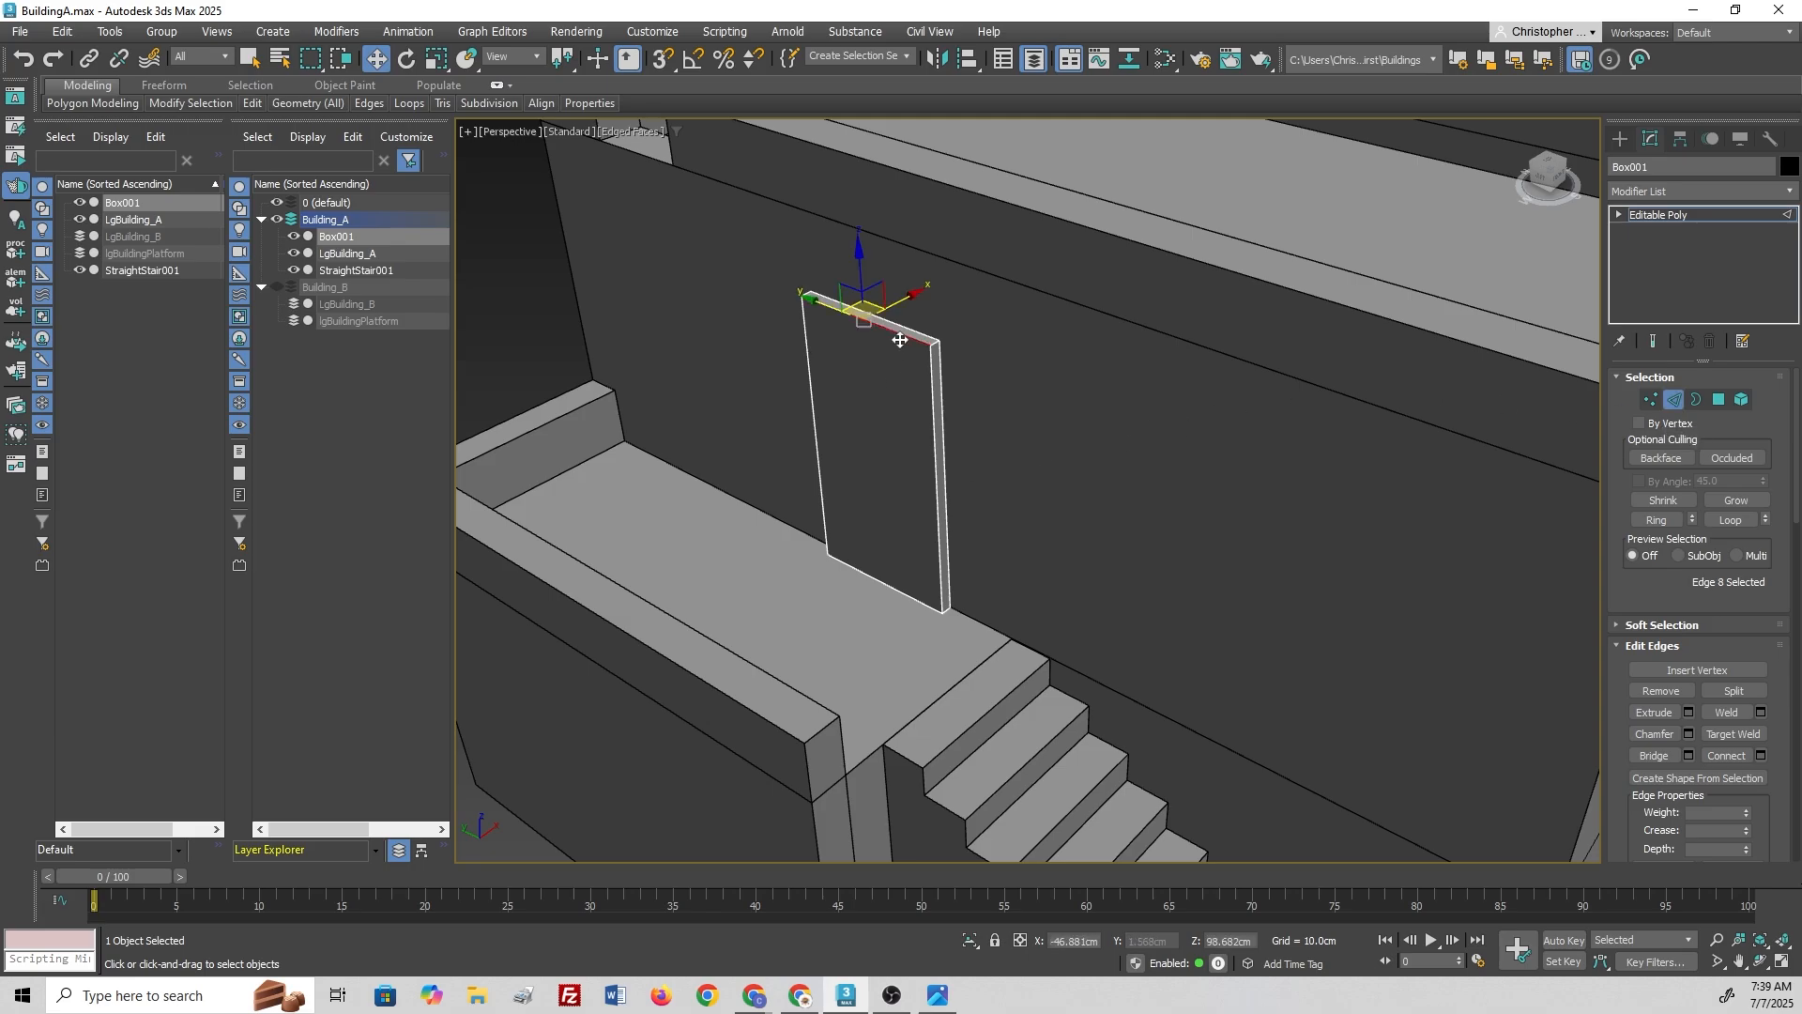
{"action": "left_click", "coordinate": [887, 581], "text": "ctrl"}
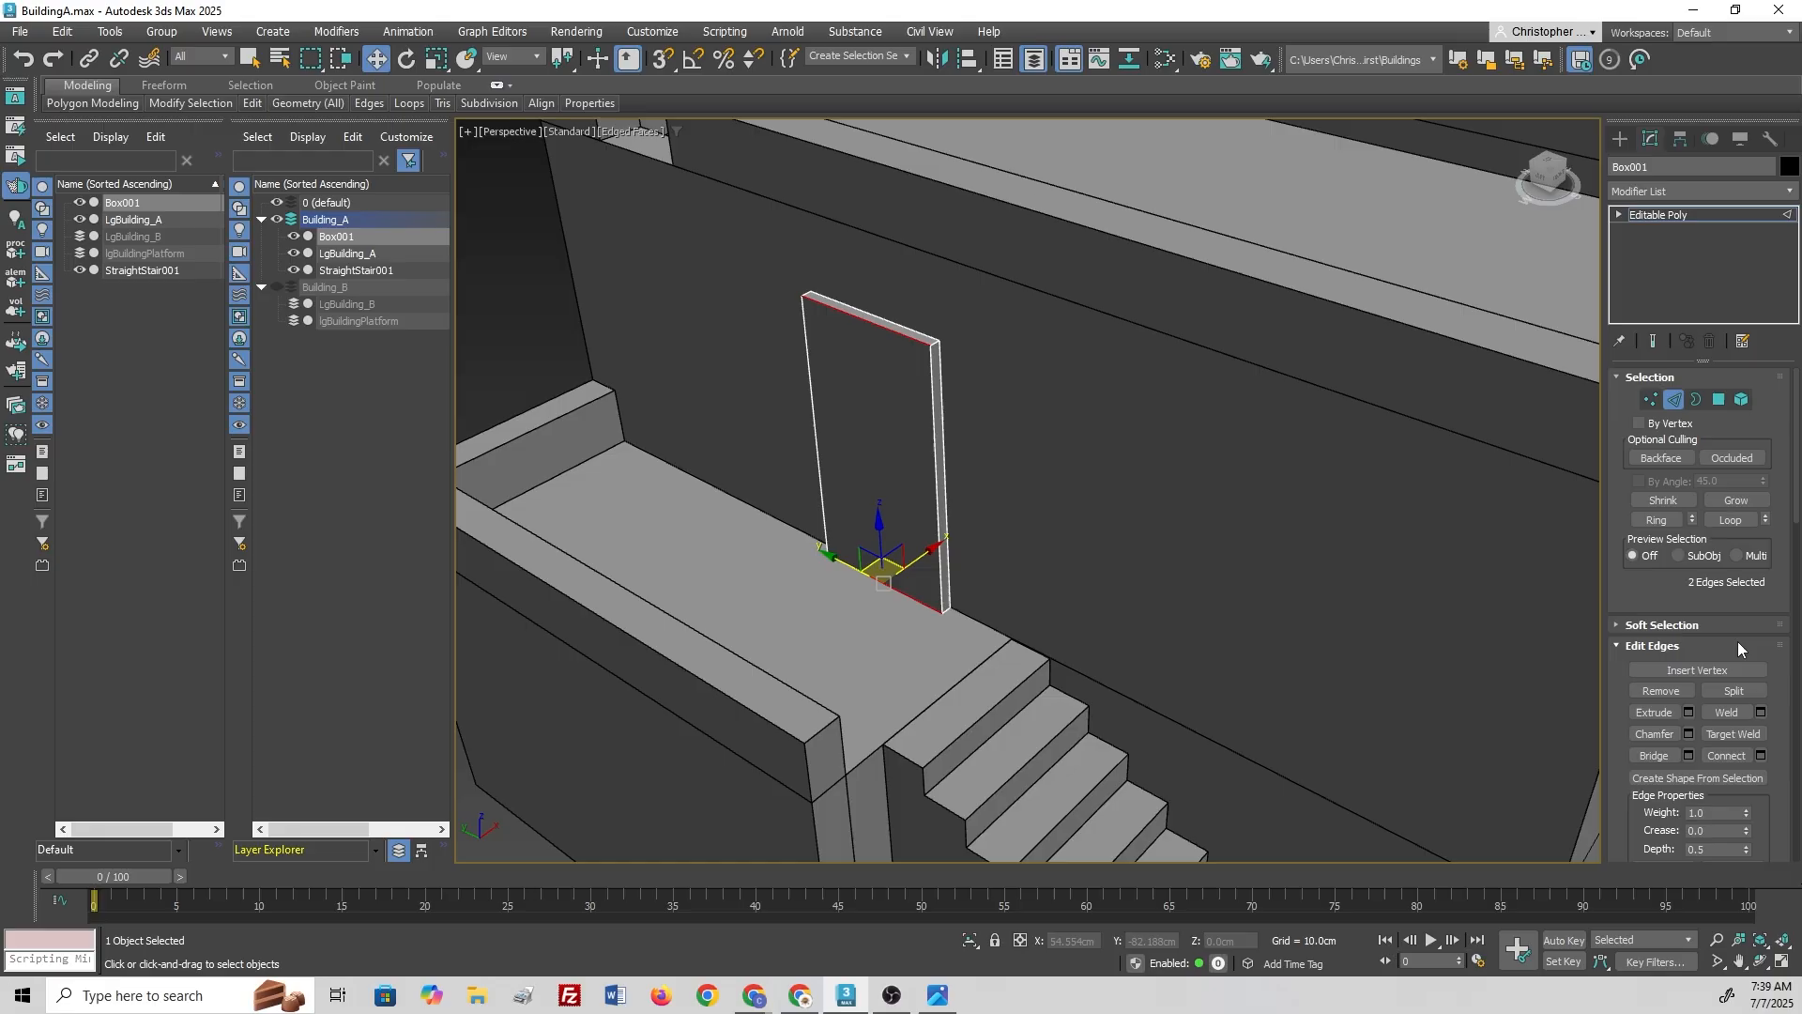
{"action": "left_click_drag", "start_coordinate": [1737, 640], "coordinate": [1751, 521]}
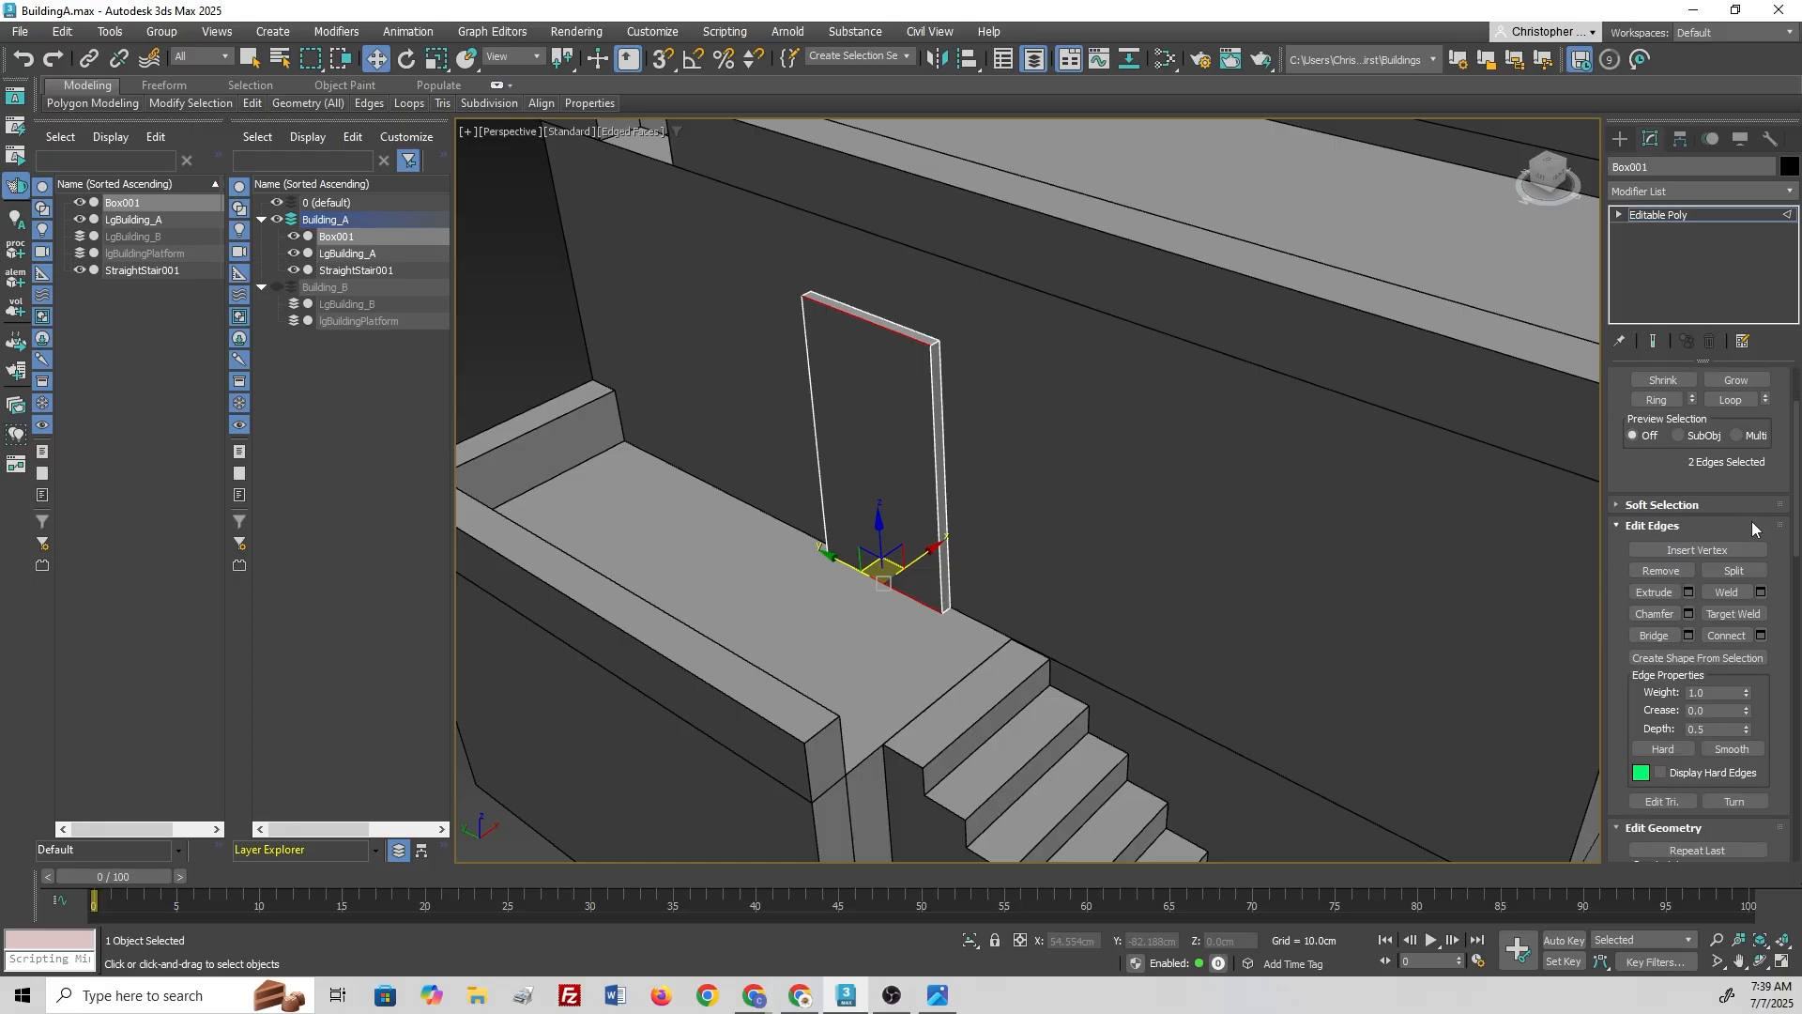
{"action": "left_click", "coordinate": [1762, 637]}
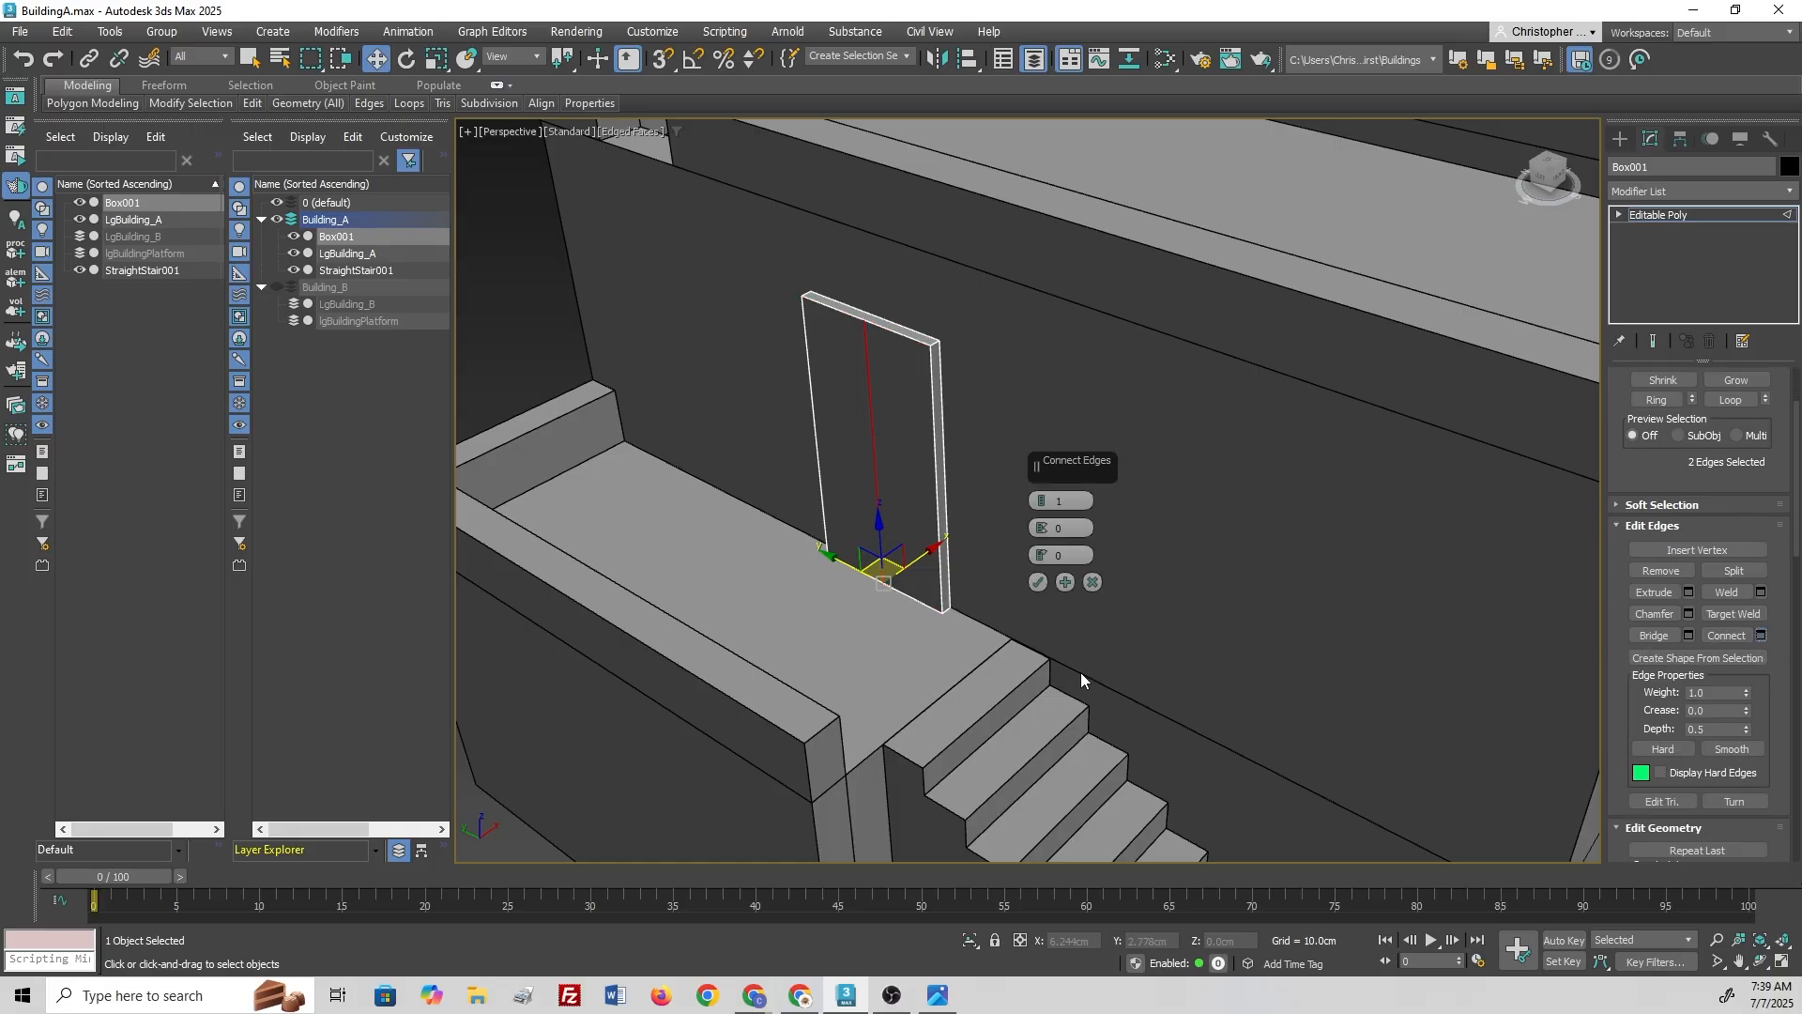
{"action": "left_click", "coordinate": [1043, 499]}
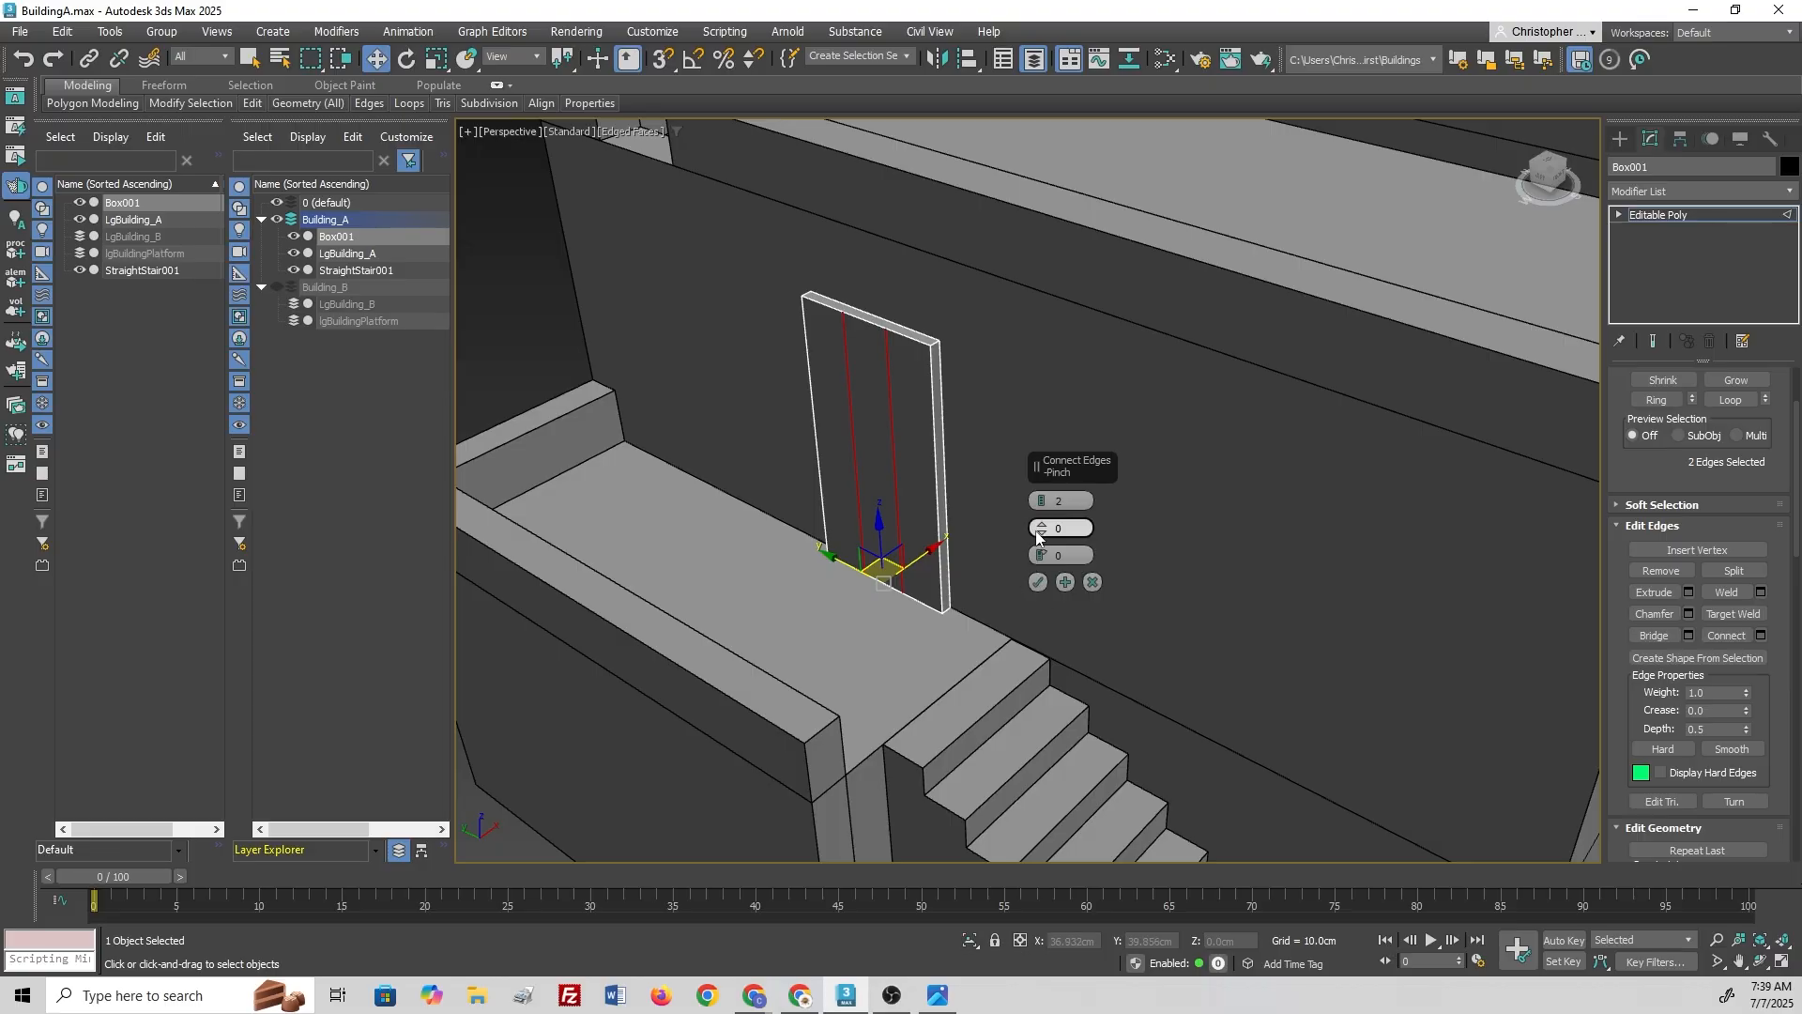
{"action": "left_click_drag", "start_coordinate": [1036, 537], "coordinate": [1072, 302]}
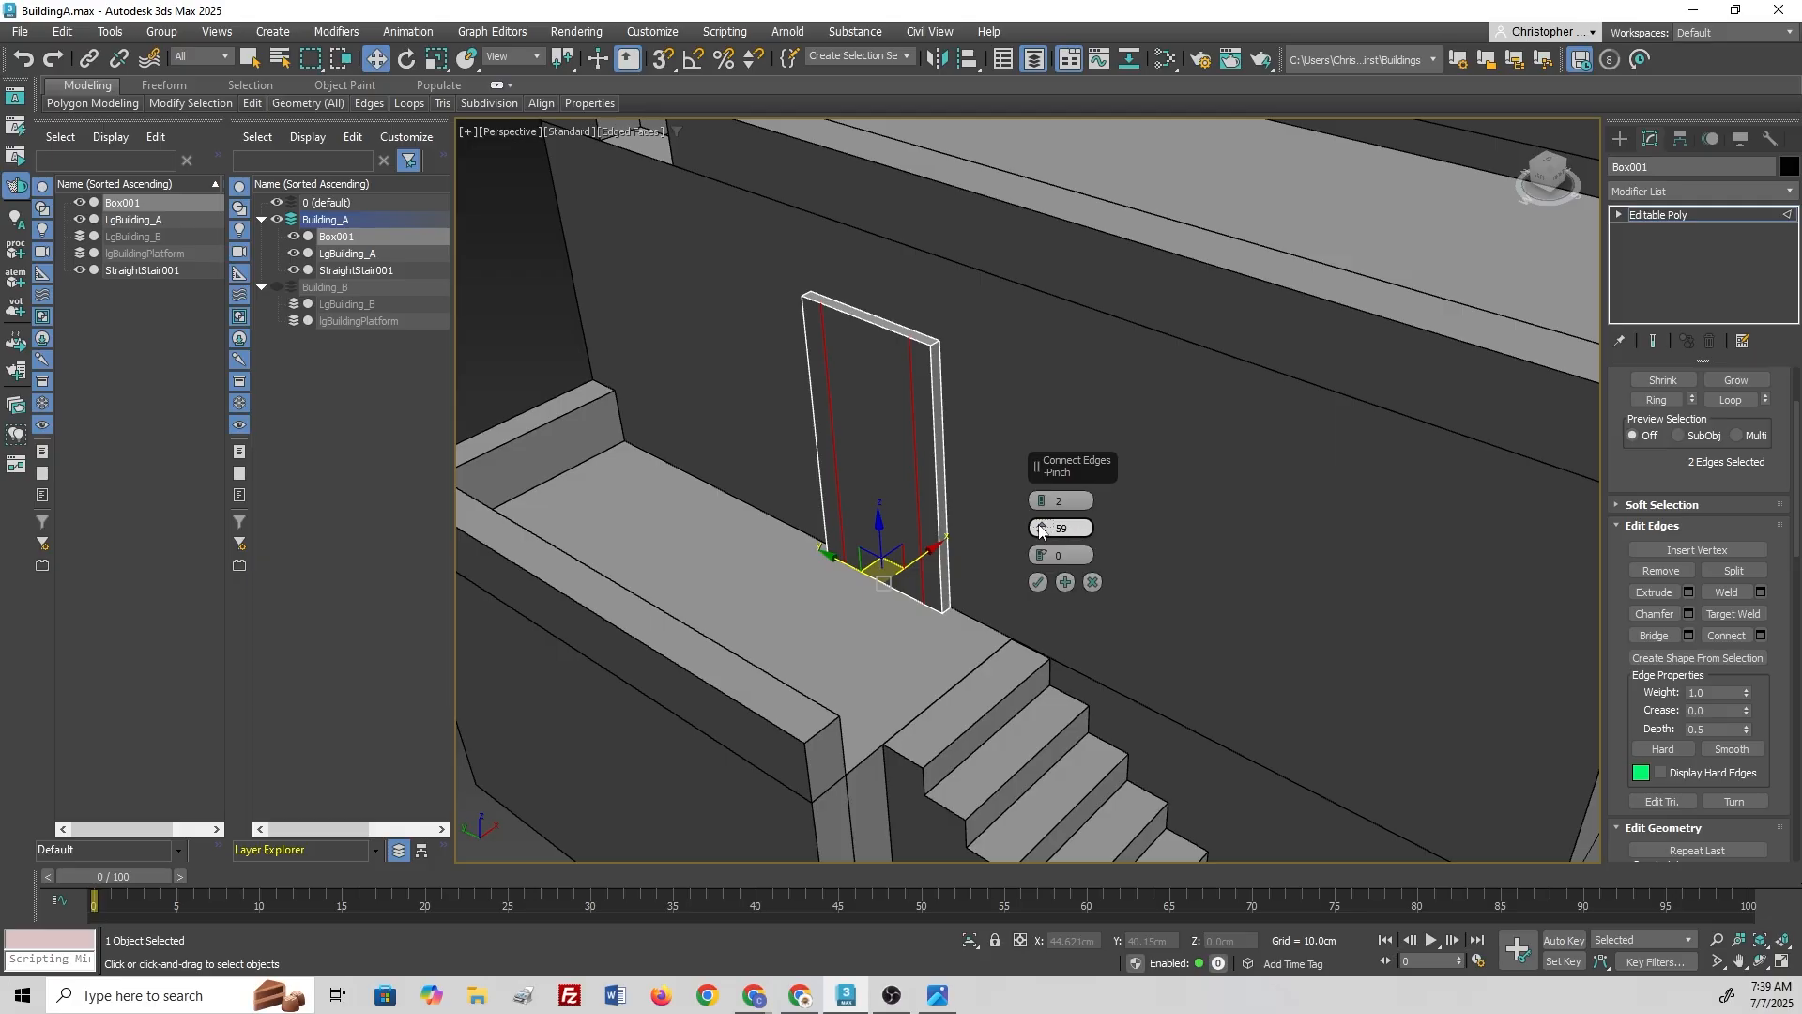
{"action": "left_click_drag", "start_coordinate": [1044, 529], "coordinate": [1145, 416]}
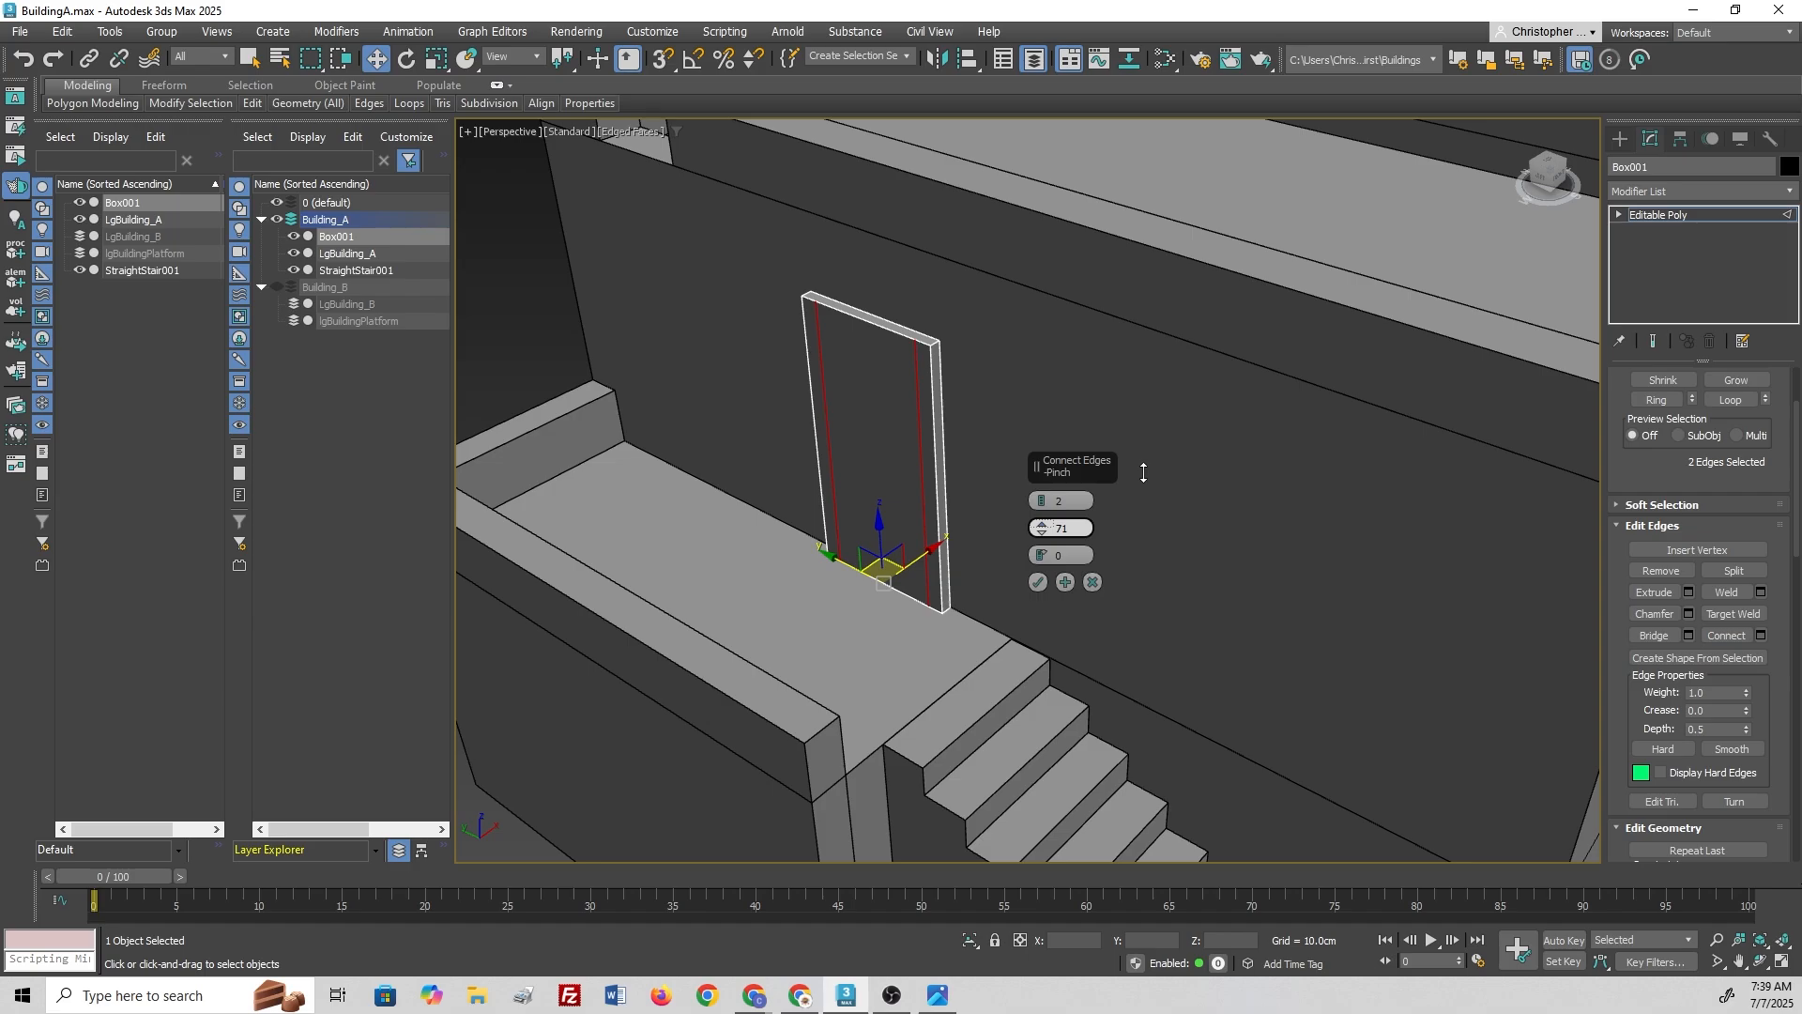
{"action": "left_click_drag", "start_coordinate": [1142, 478], "coordinate": [1142, 478]}
{"action": "left_click", "coordinate": [1038, 583]}
{"action": "left_click", "coordinate": [979, 582]}
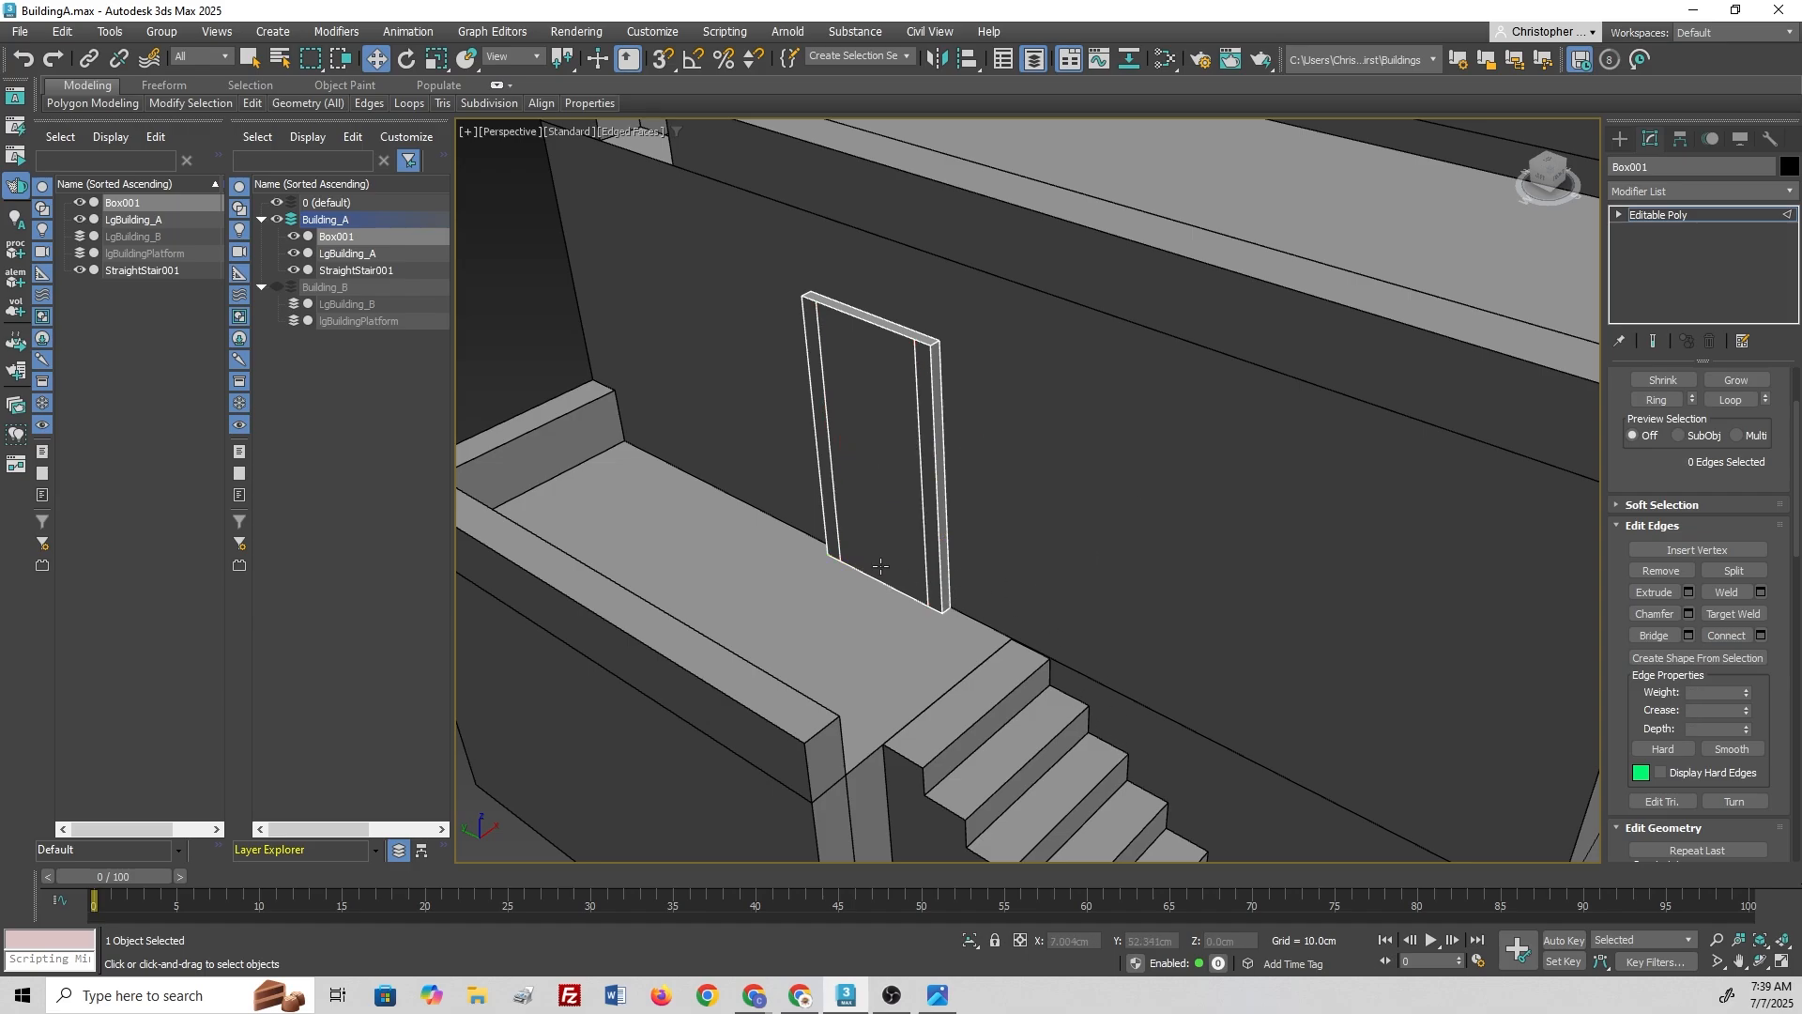
Step: Connect the four vertical edges on the door's front face with 1 segment, pinch 0 and slide -85, forming the frame's top strip
{"action": "left_click", "coordinate": [923, 493]}
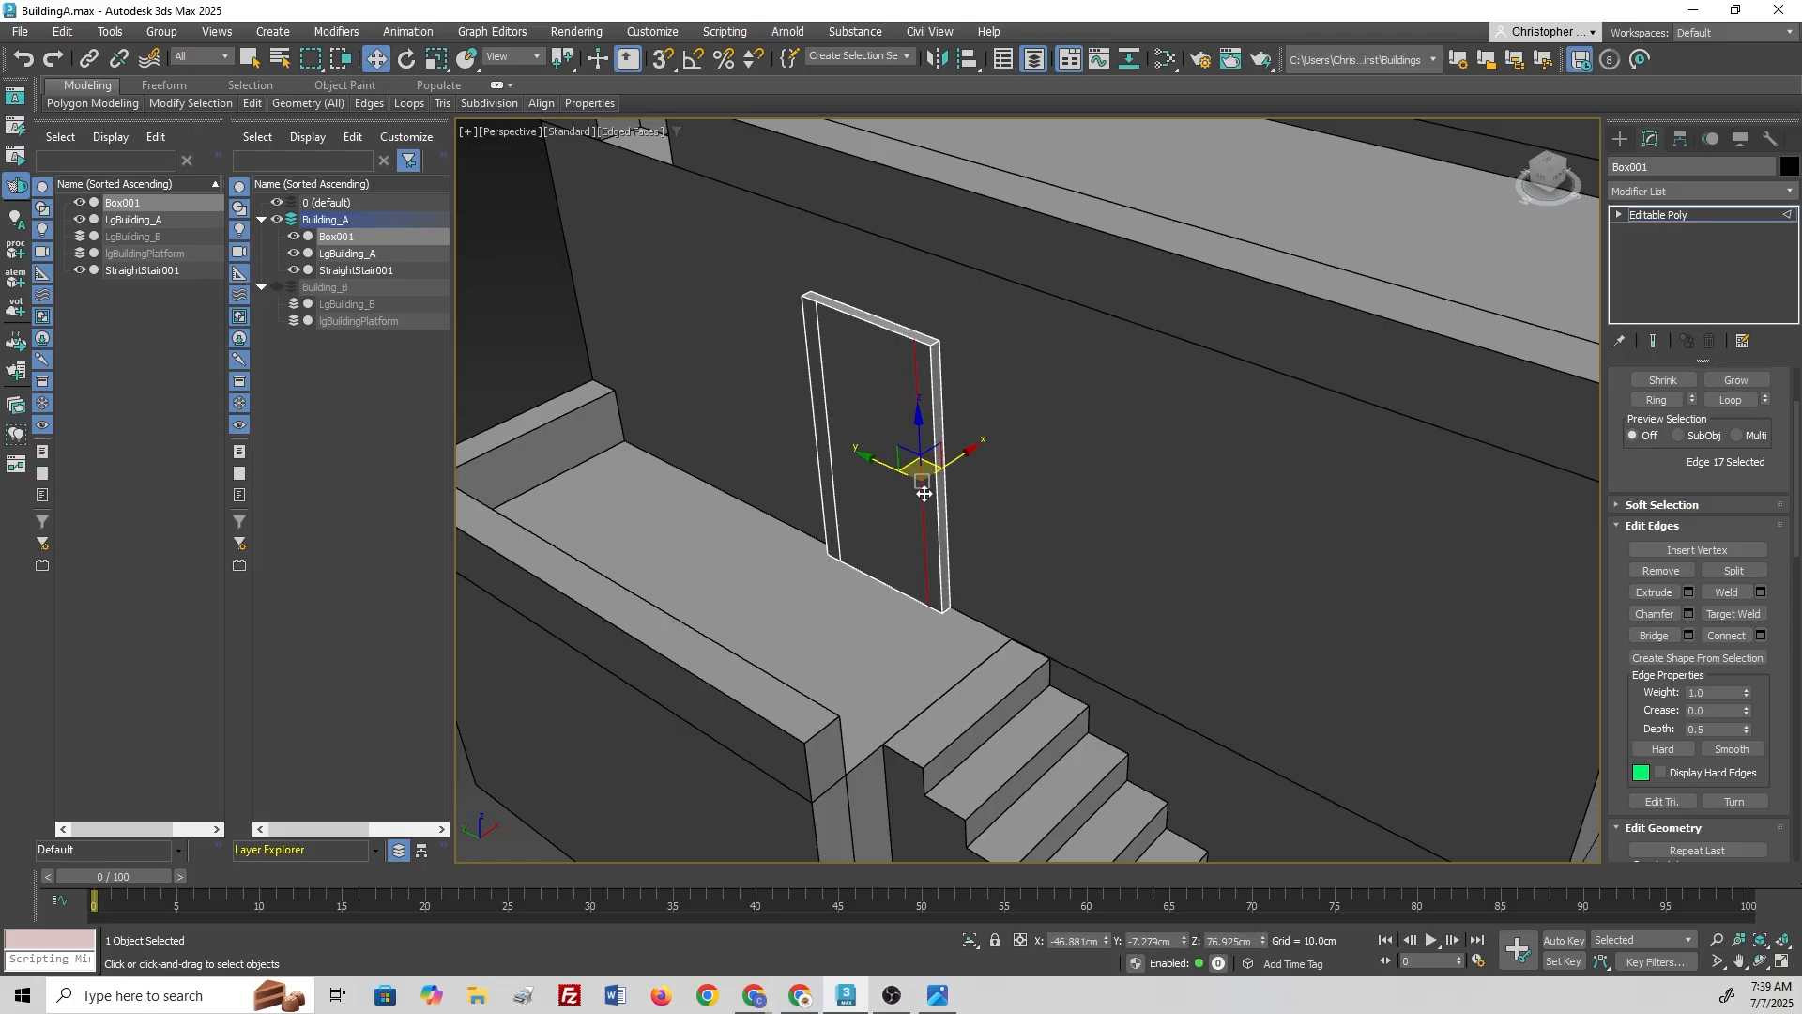
{"action": "left_click", "coordinate": [932, 399], "text": "ctrl"}
{"action": "left_click", "coordinate": [824, 398], "text": "ctrl"}
{"action": "left_click", "coordinate": [809, 391], "text": "ctrl"}
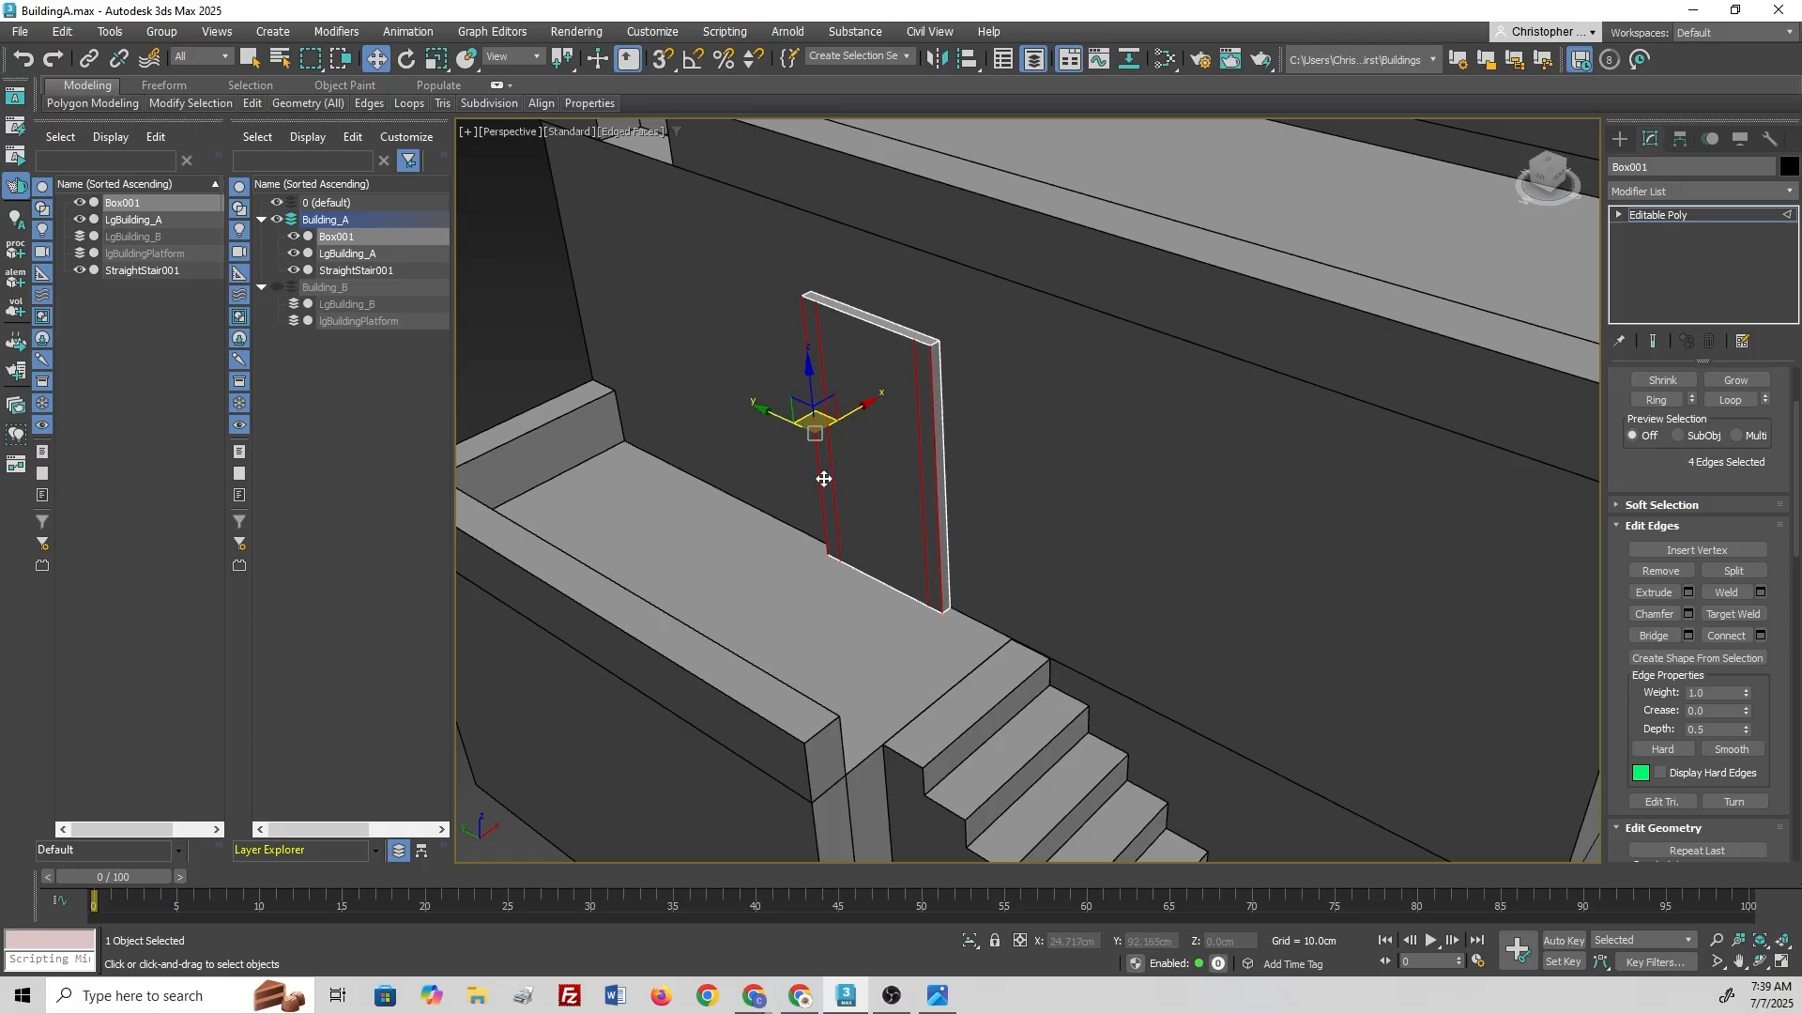
{"action": "left_click", "coordinate": [936, 466]}
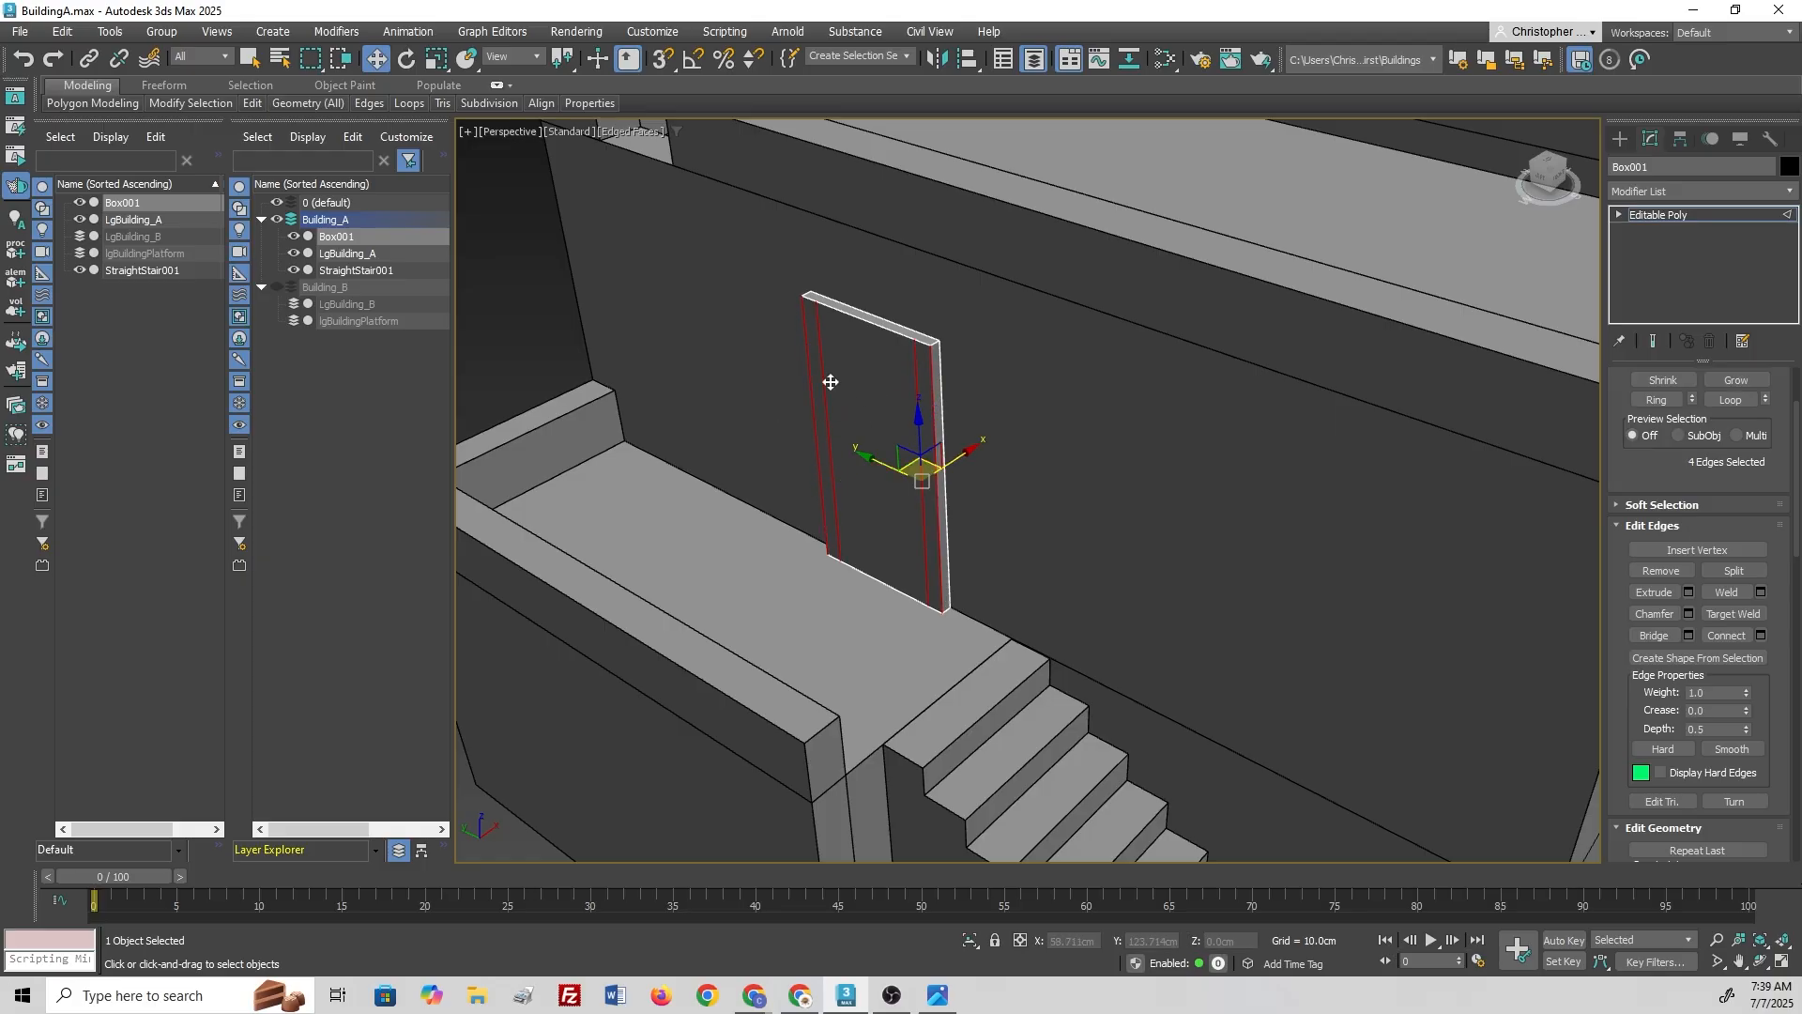
{"action": "left_click", "coordinate": [1761, 636]}
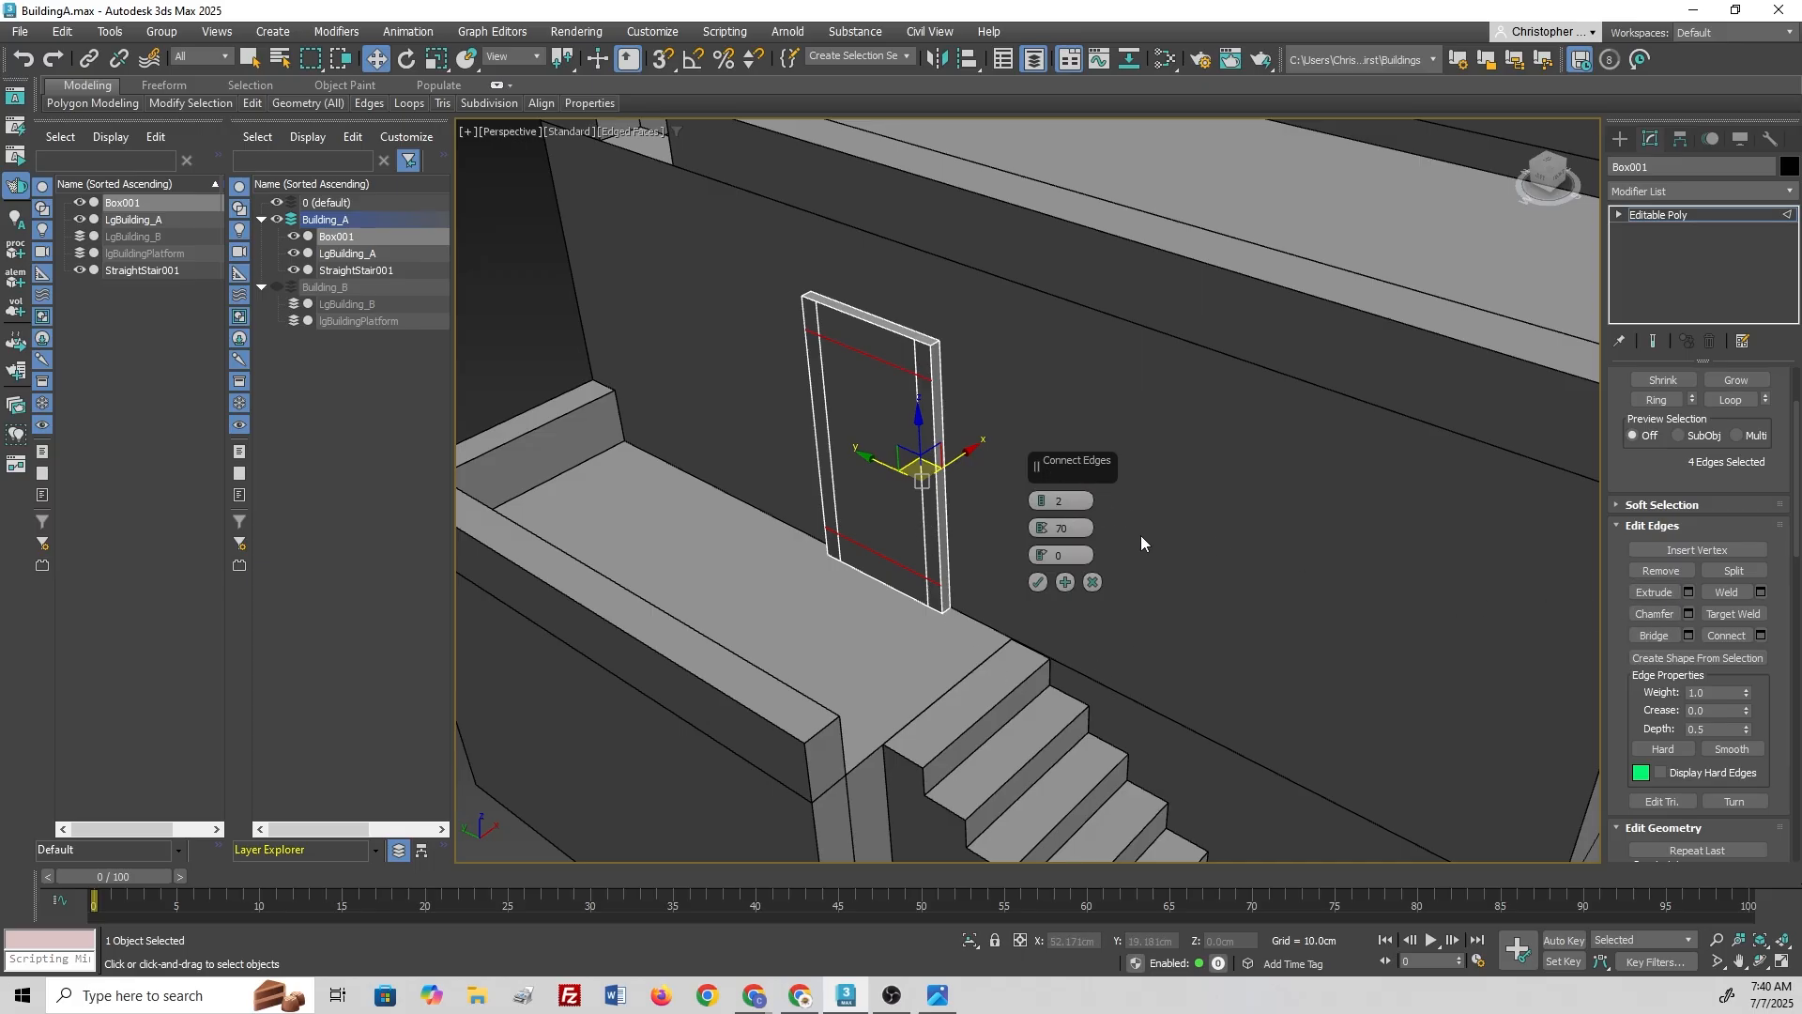
{"action": "left_click", "coordinate": [1040, 508]}
{"action": "right_click", "coordinate": [1044, 531]}
{"action": "left_click_drag", "start_coordinate": [1040, 556], "coordinate": [1085, 869]}
{"action": "middle_click_drag", "start_coordinate": [867, 743], "coordinate": [910, 650]}
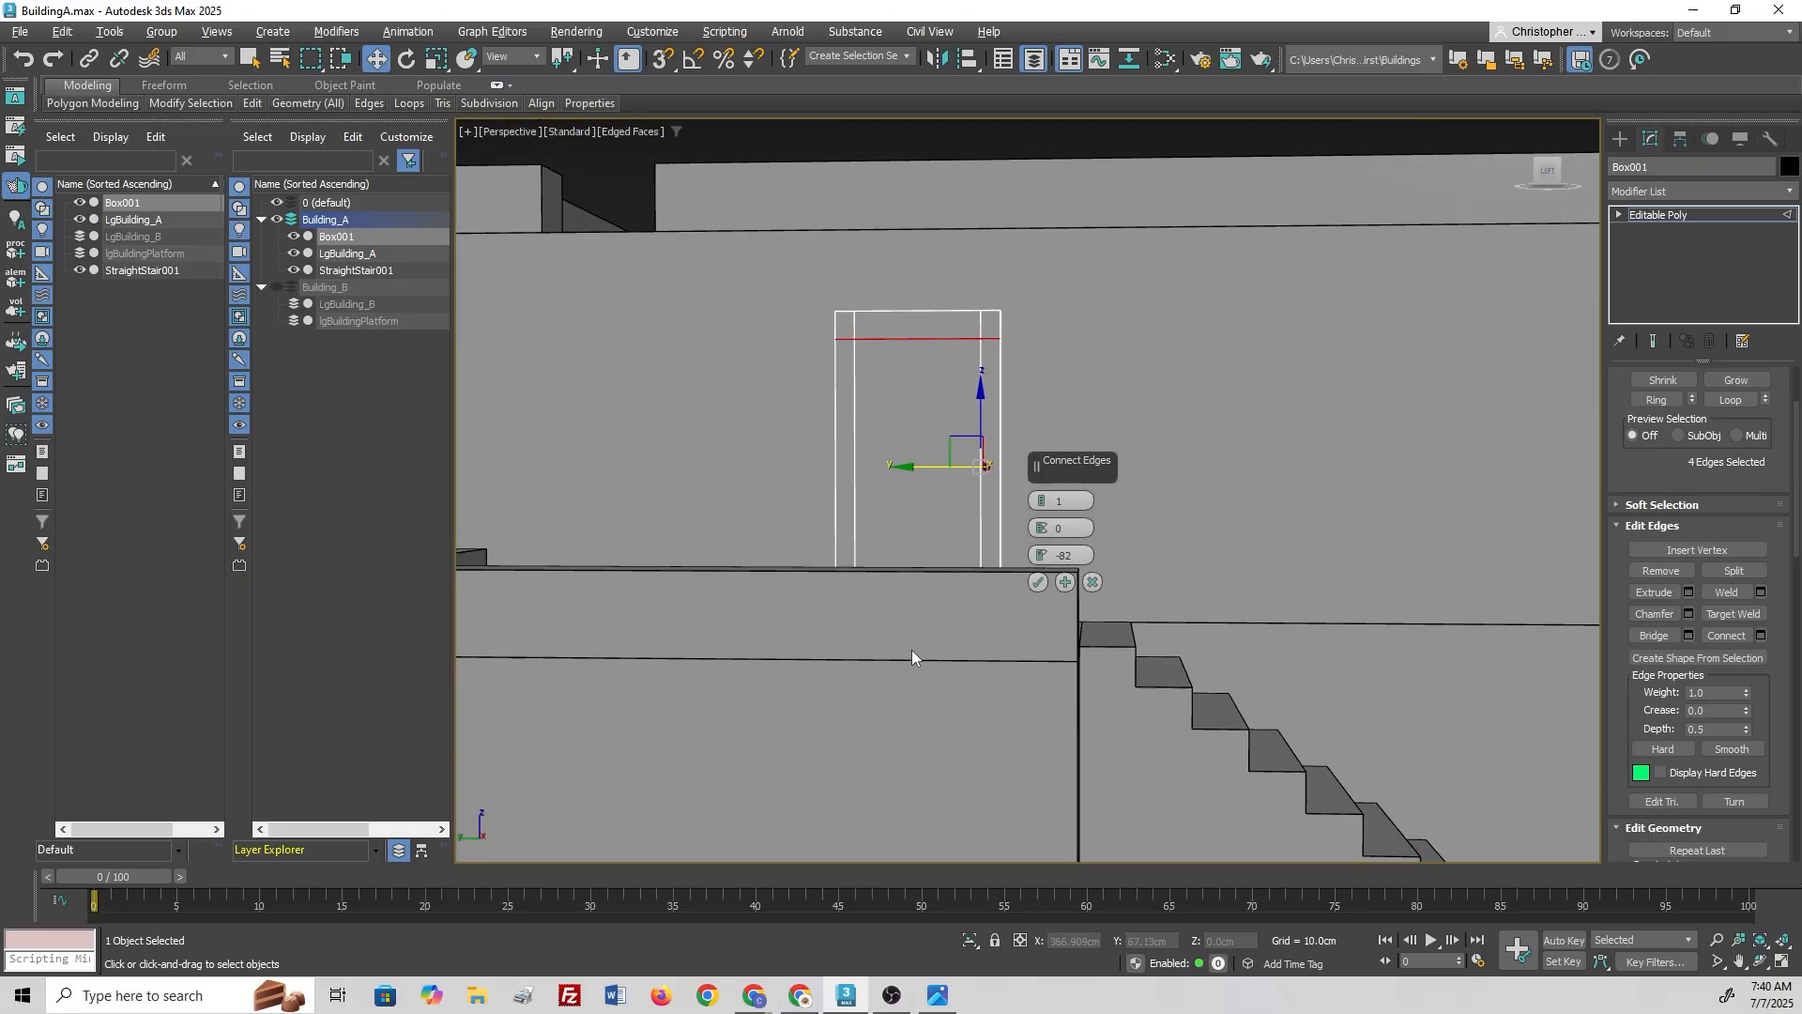
{"action": "left_click", "coordinate": [1044, 559]}
{"action": "left_click", "coordinate": [1045, 561]}
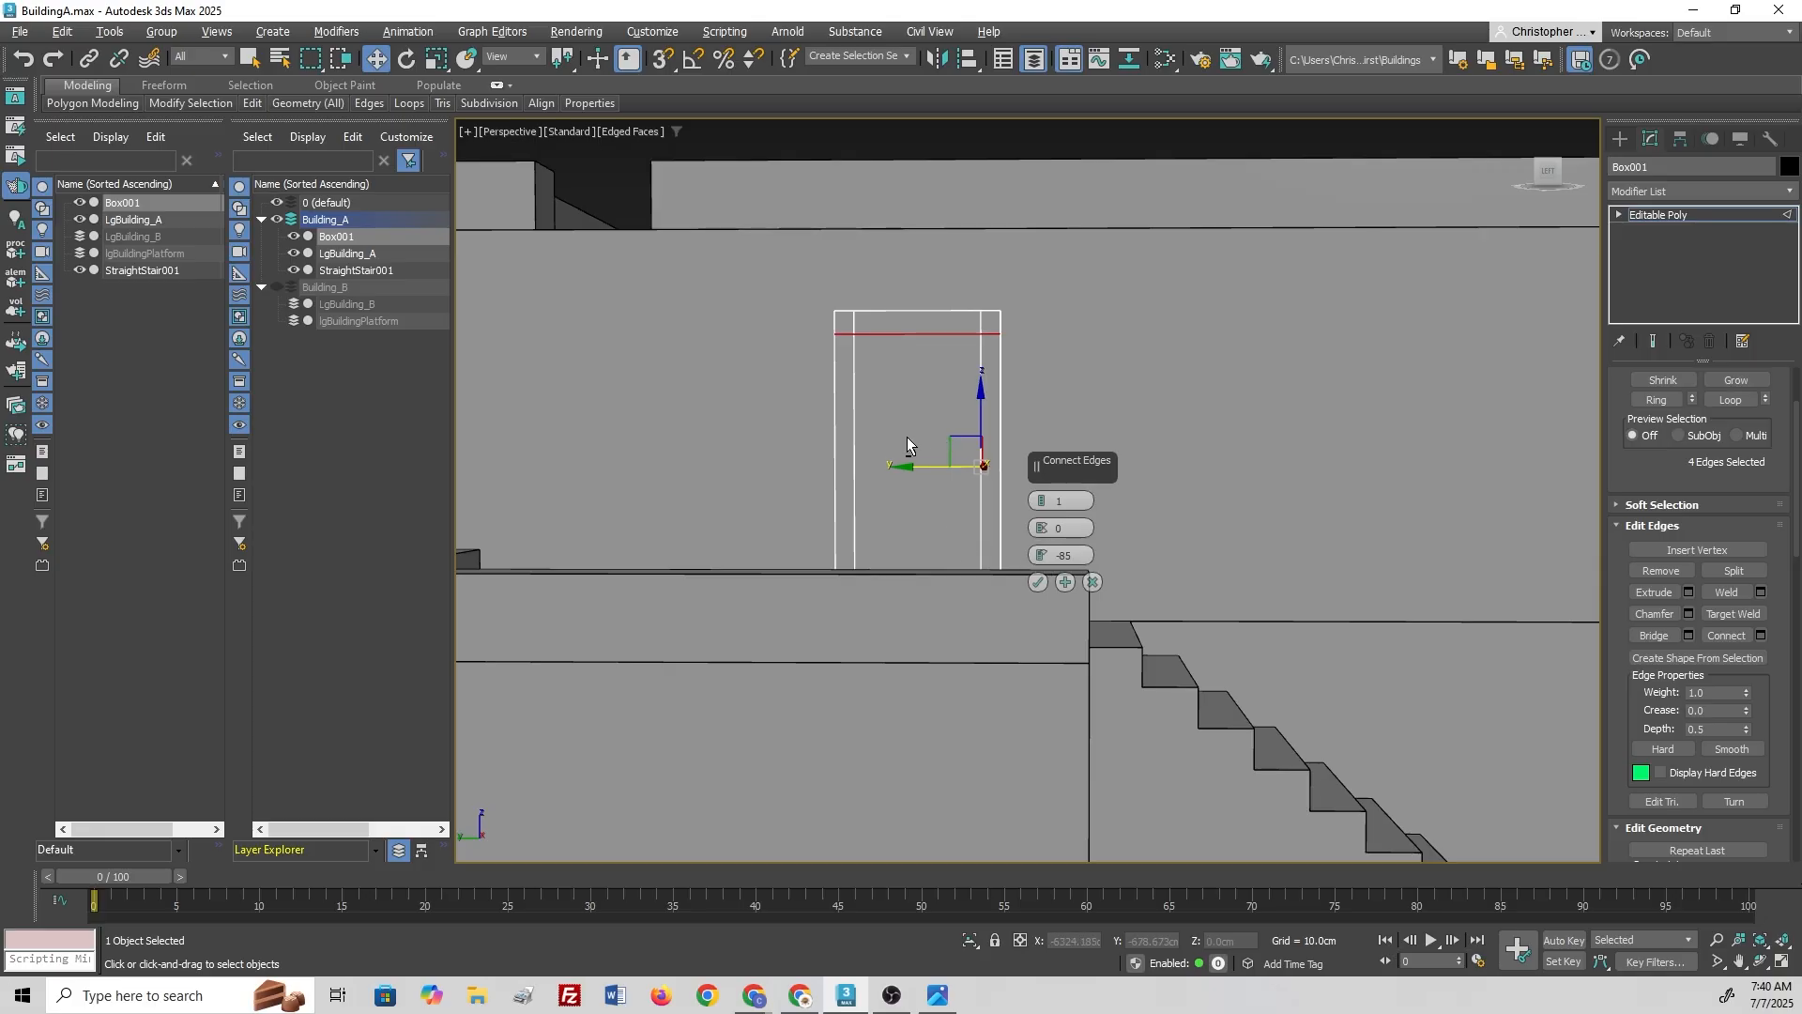
{"action": "left_click", "coordinate": [1037, 582]}
{"action": "middle_click_drag", "start_coordinate": [1022, 430], "coordinate": [976, 500], "text": "alt"}
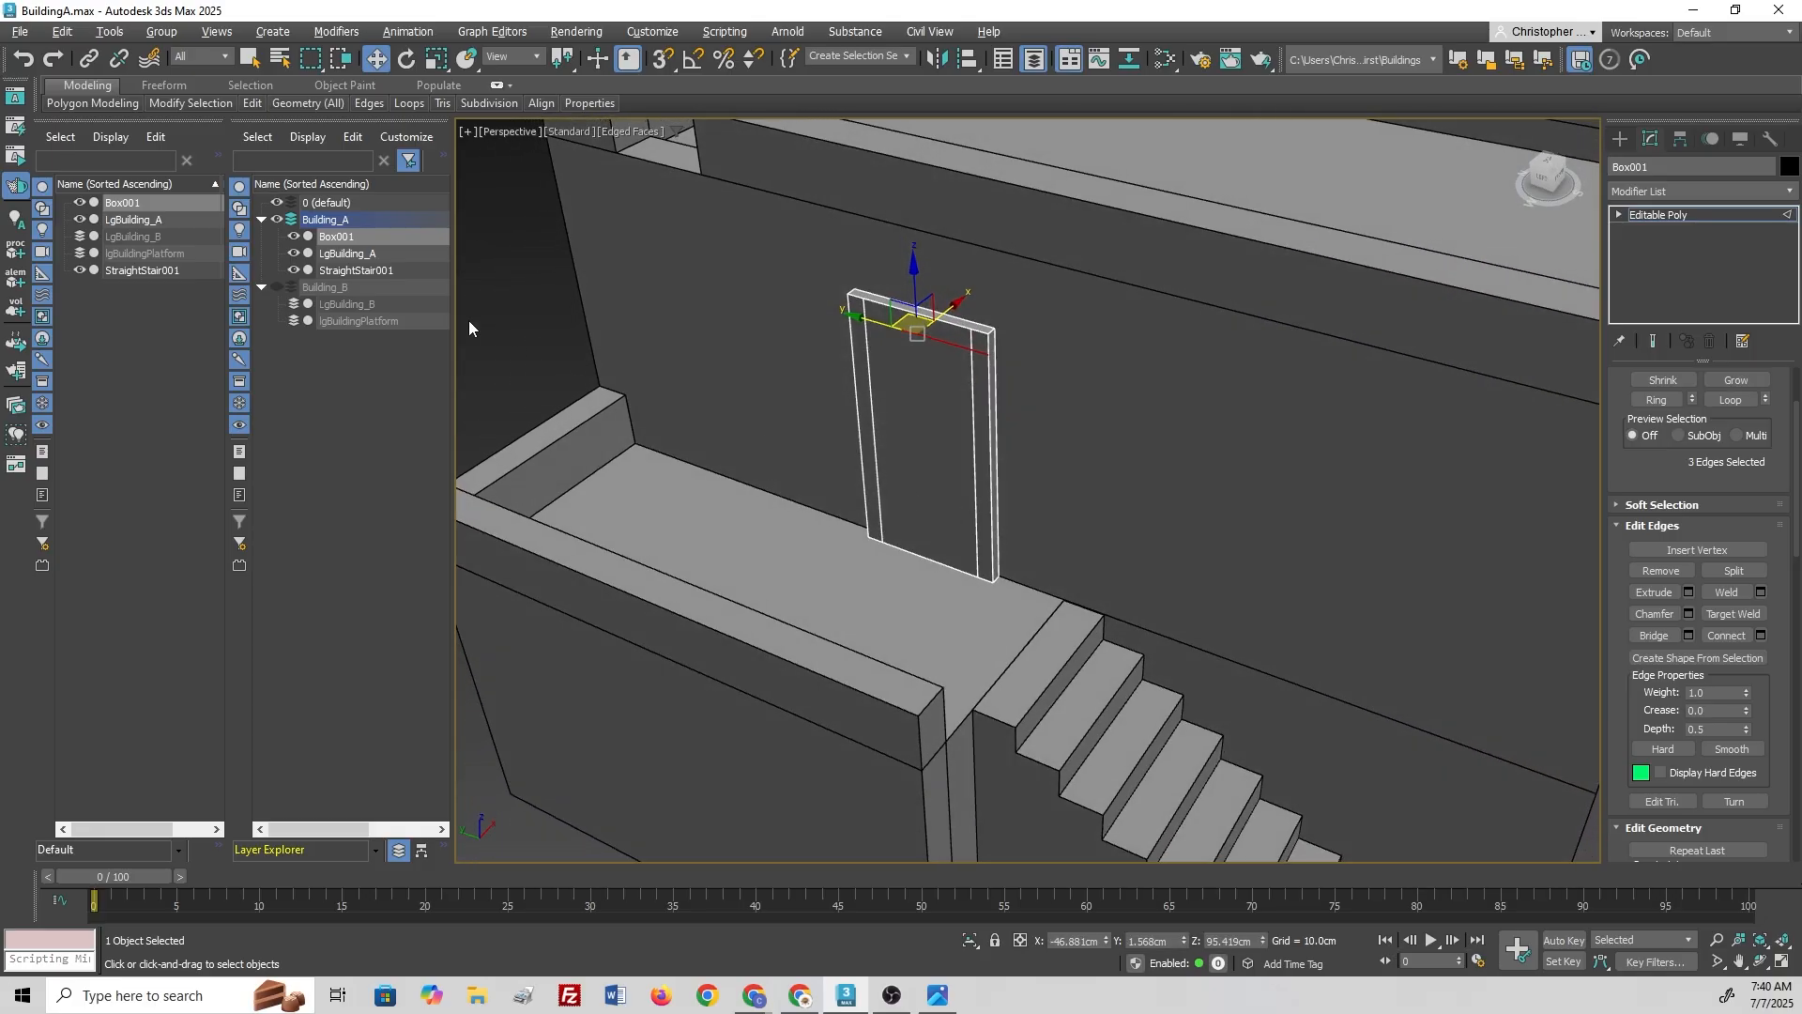
{"action": "left_click", "coordinate": [530, 346]}
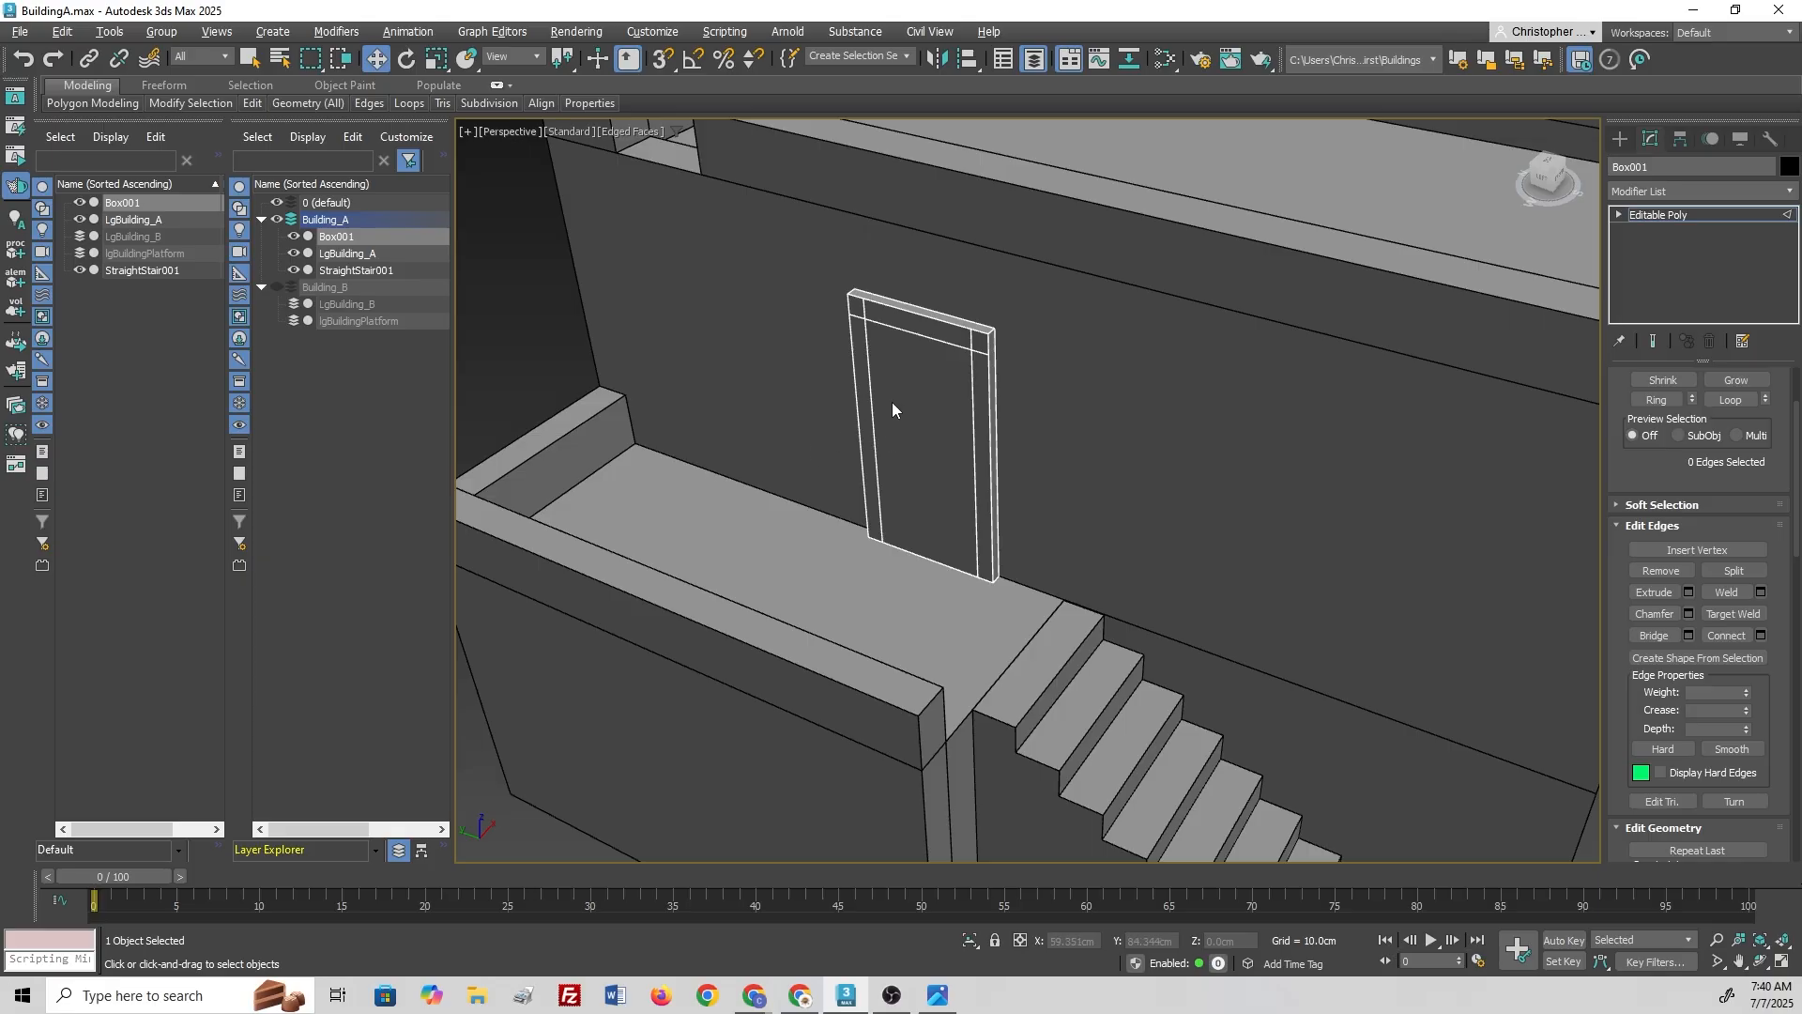
Step: Extrude the five frame polygons along the sides and top of the door's front face outward by 1.0 cm
{"action": "key", "text": "4"}
{"action": "left_click_drag", "start_coordinate": [1667, 487], "coordinate": [1683, 723]}
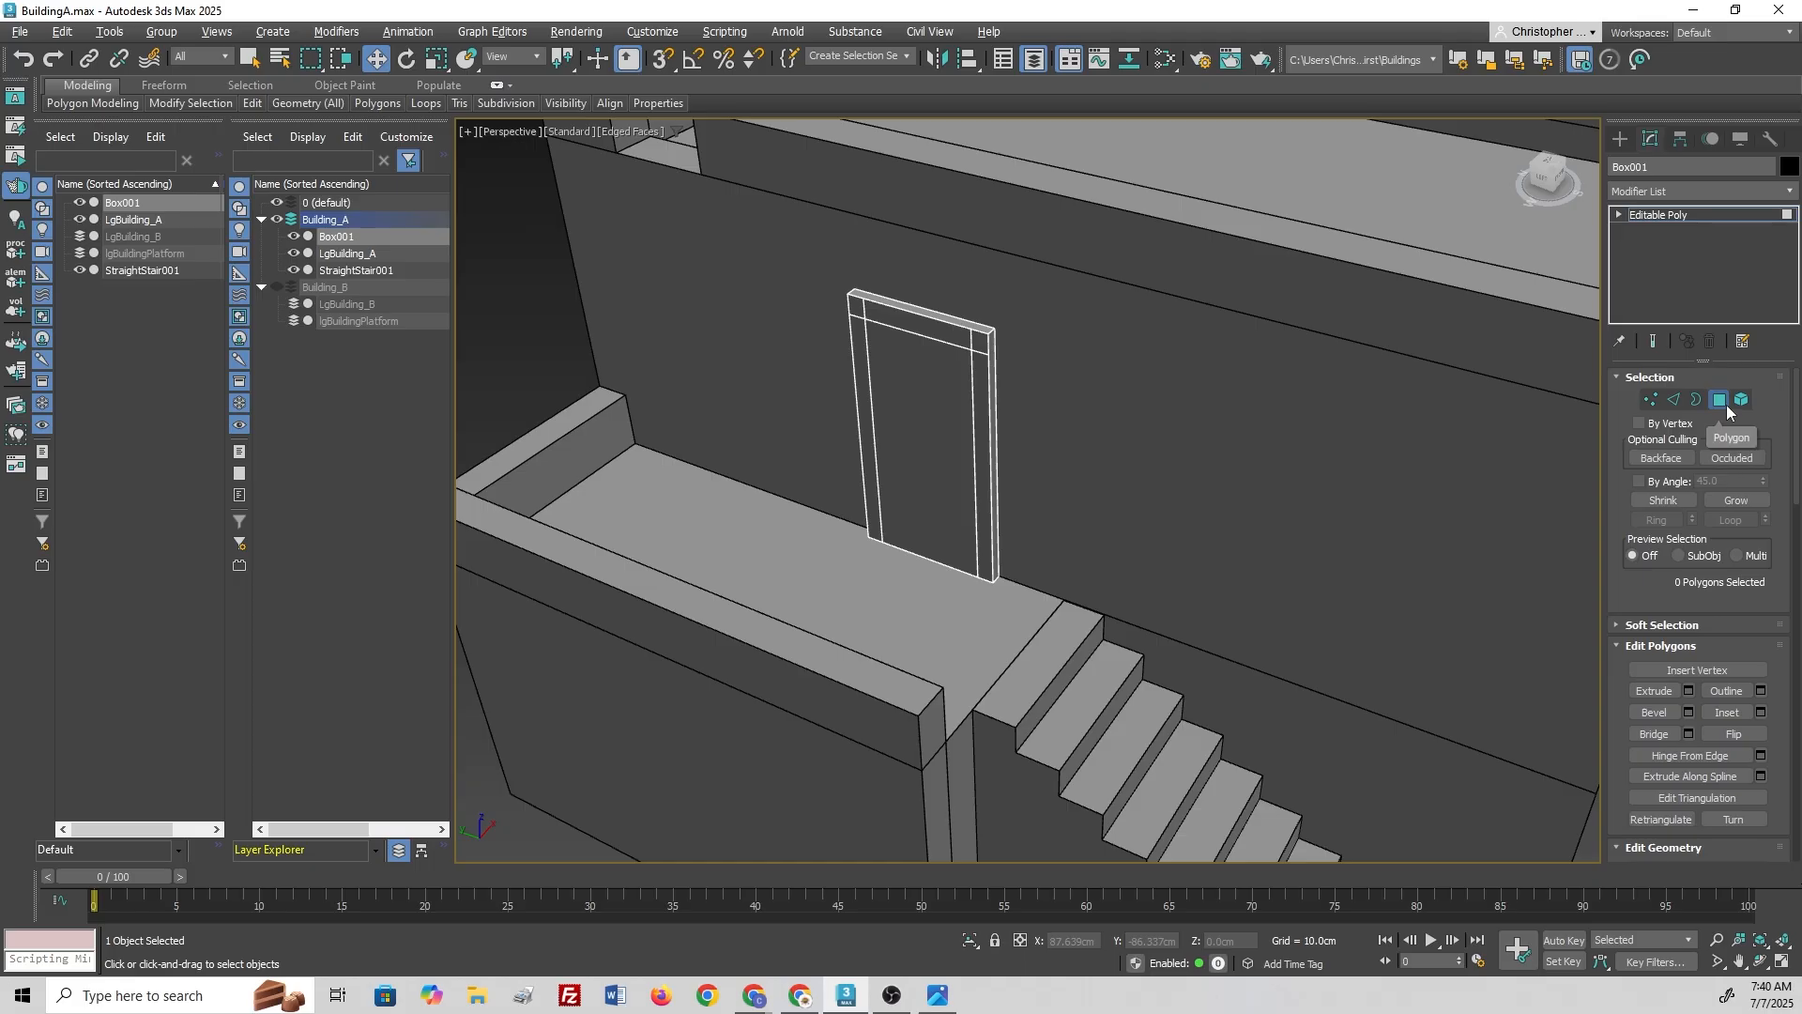
{"action": "left_click", "coordinate": [861, 342]}
{"action": "left_click", "coordinate": [865, 310], "text": "ctrl"}
{"action": "left_click", "coordinate": [953, 346], "text": "ctrl"}
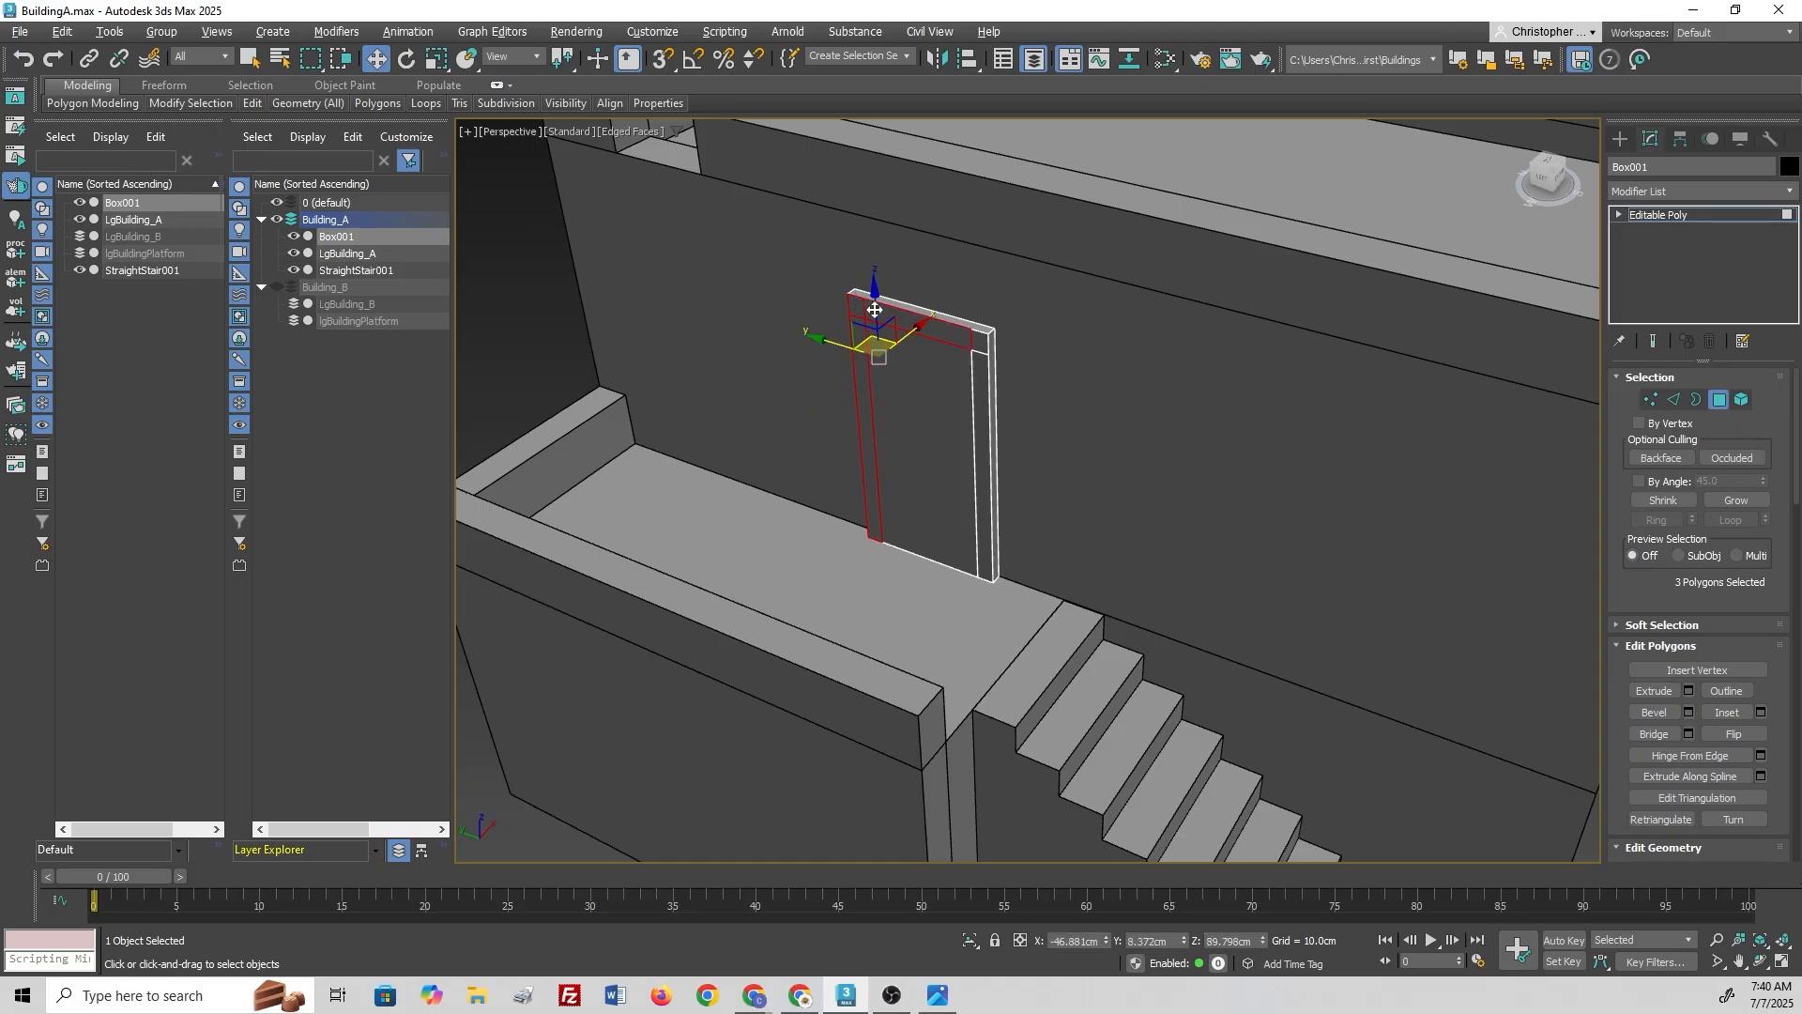
{"action": "left_click", "coordinate": [972, 344], "text": "ctrl"}
{"action": "left_click", "coordinate": [979, 389], "text": "ctrl"}
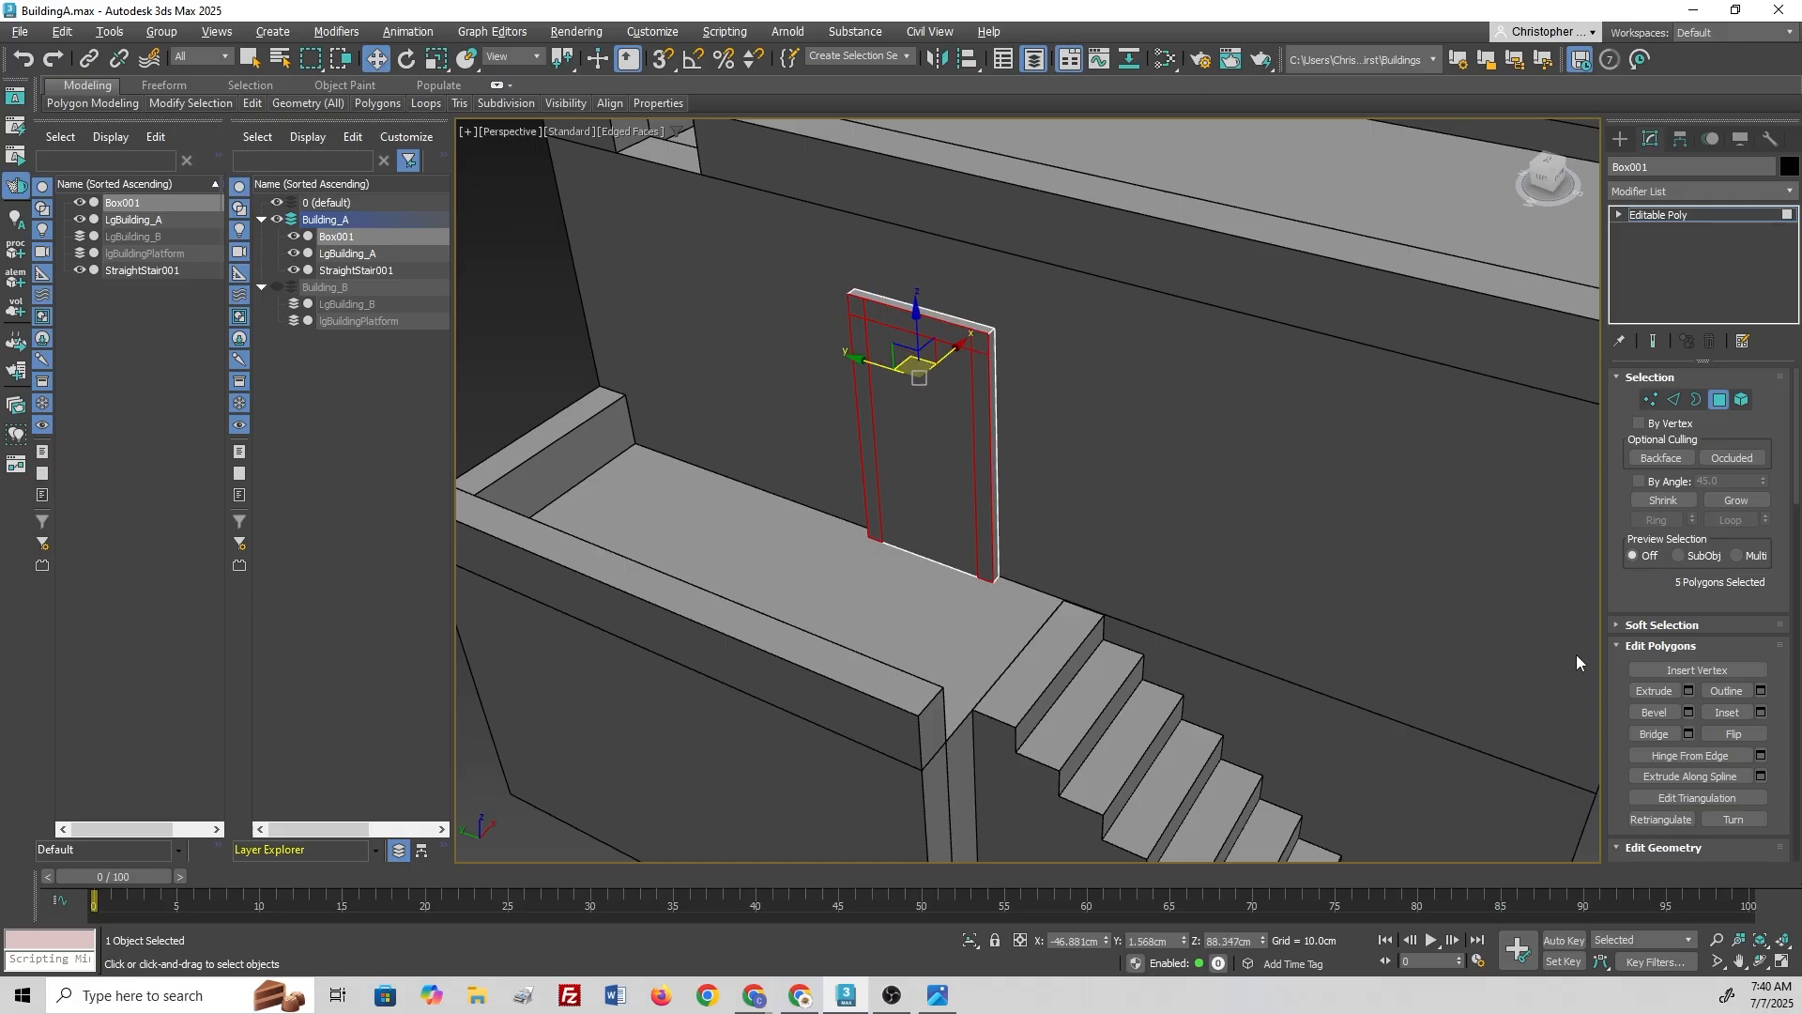
{"action": "left_click", "coordinate": [1687, 692]}
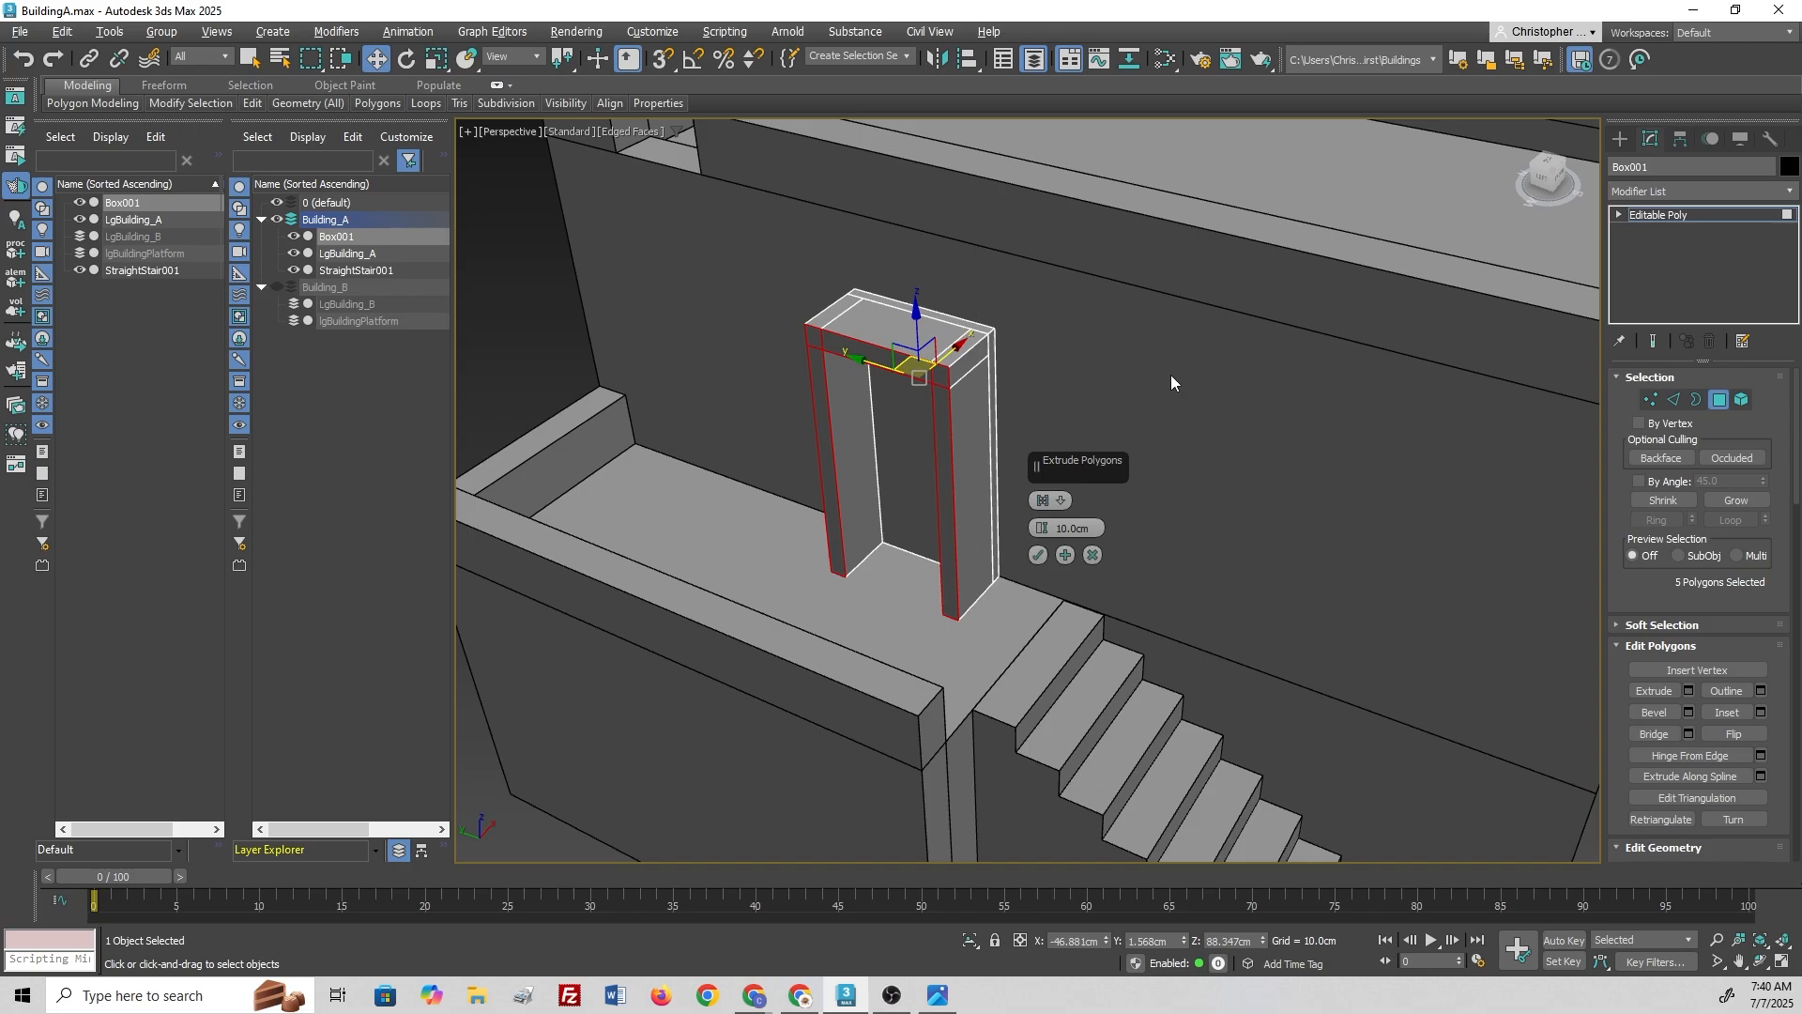
{"action": "scroll", "coordinate": [1170, 374], "scroll_direction": "down", "scroll_amount": 3}
{"action": "middle_click_drag", "start_coordinate": [1138, 389], "coordinate": [1074, 503]}
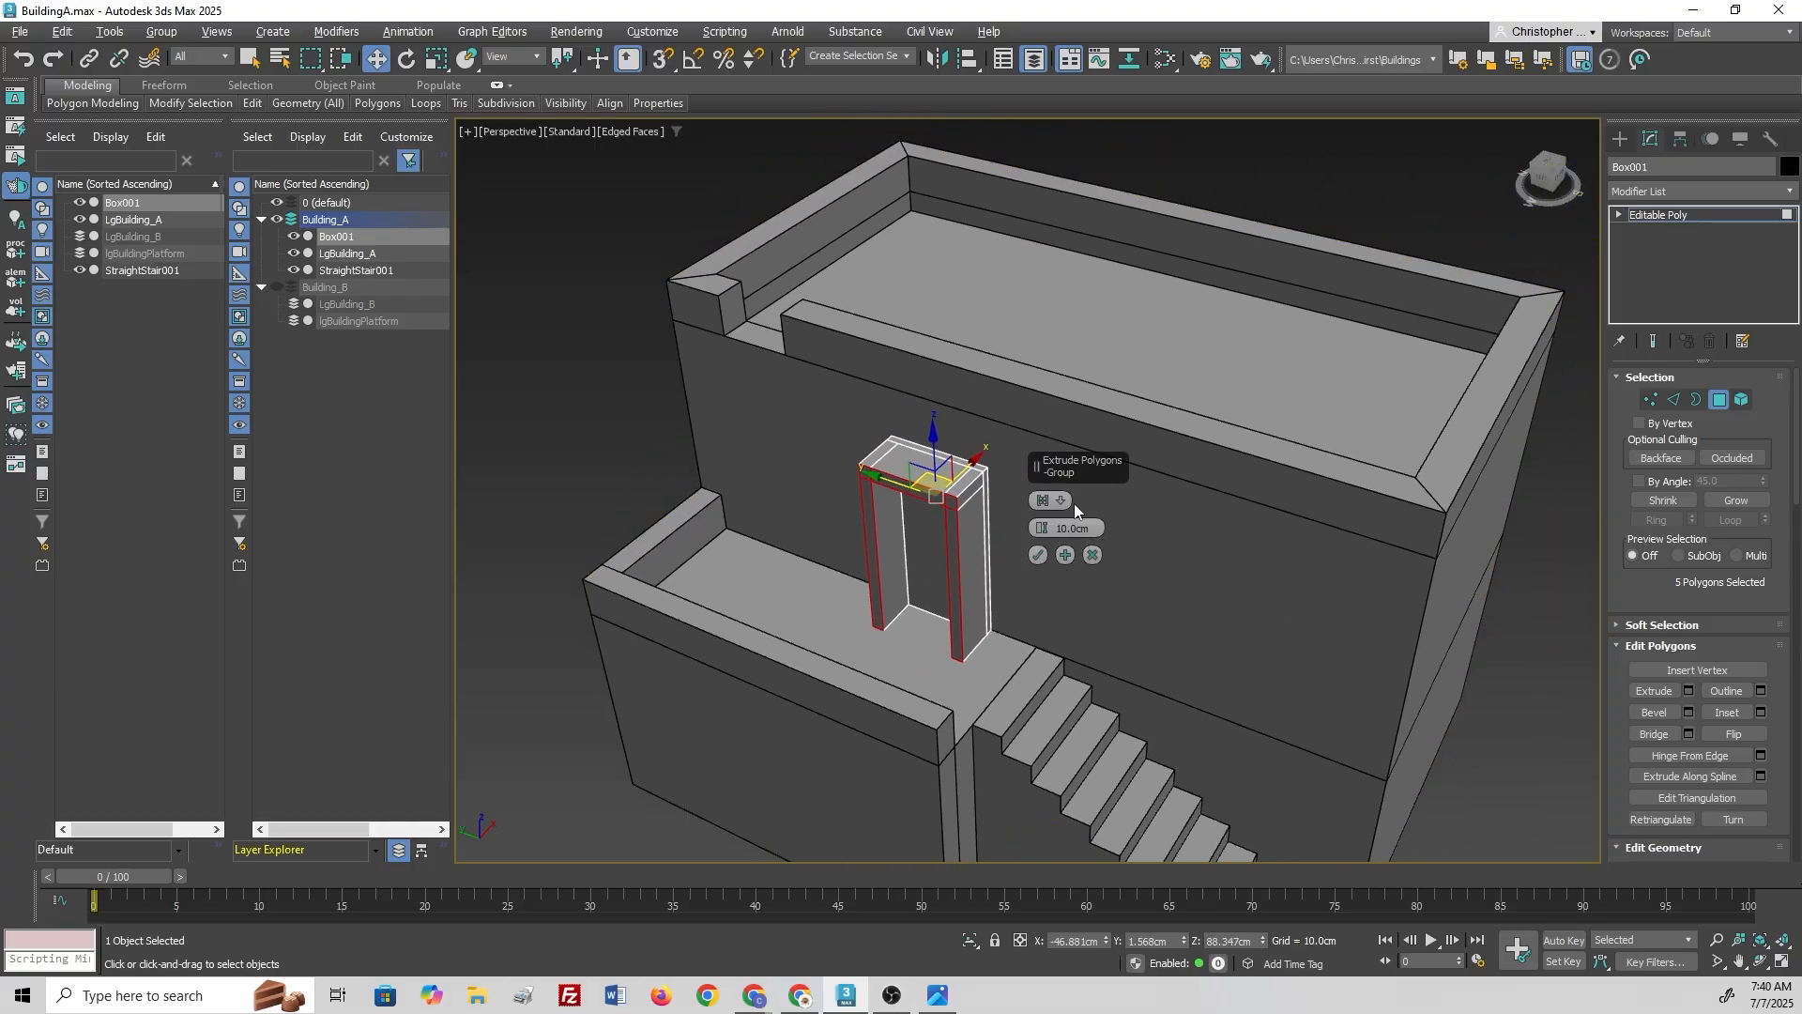
{"action": "scroll", "coordinate": [1073, 503], "scroll_direction": "up", "scroll_amount": 2}
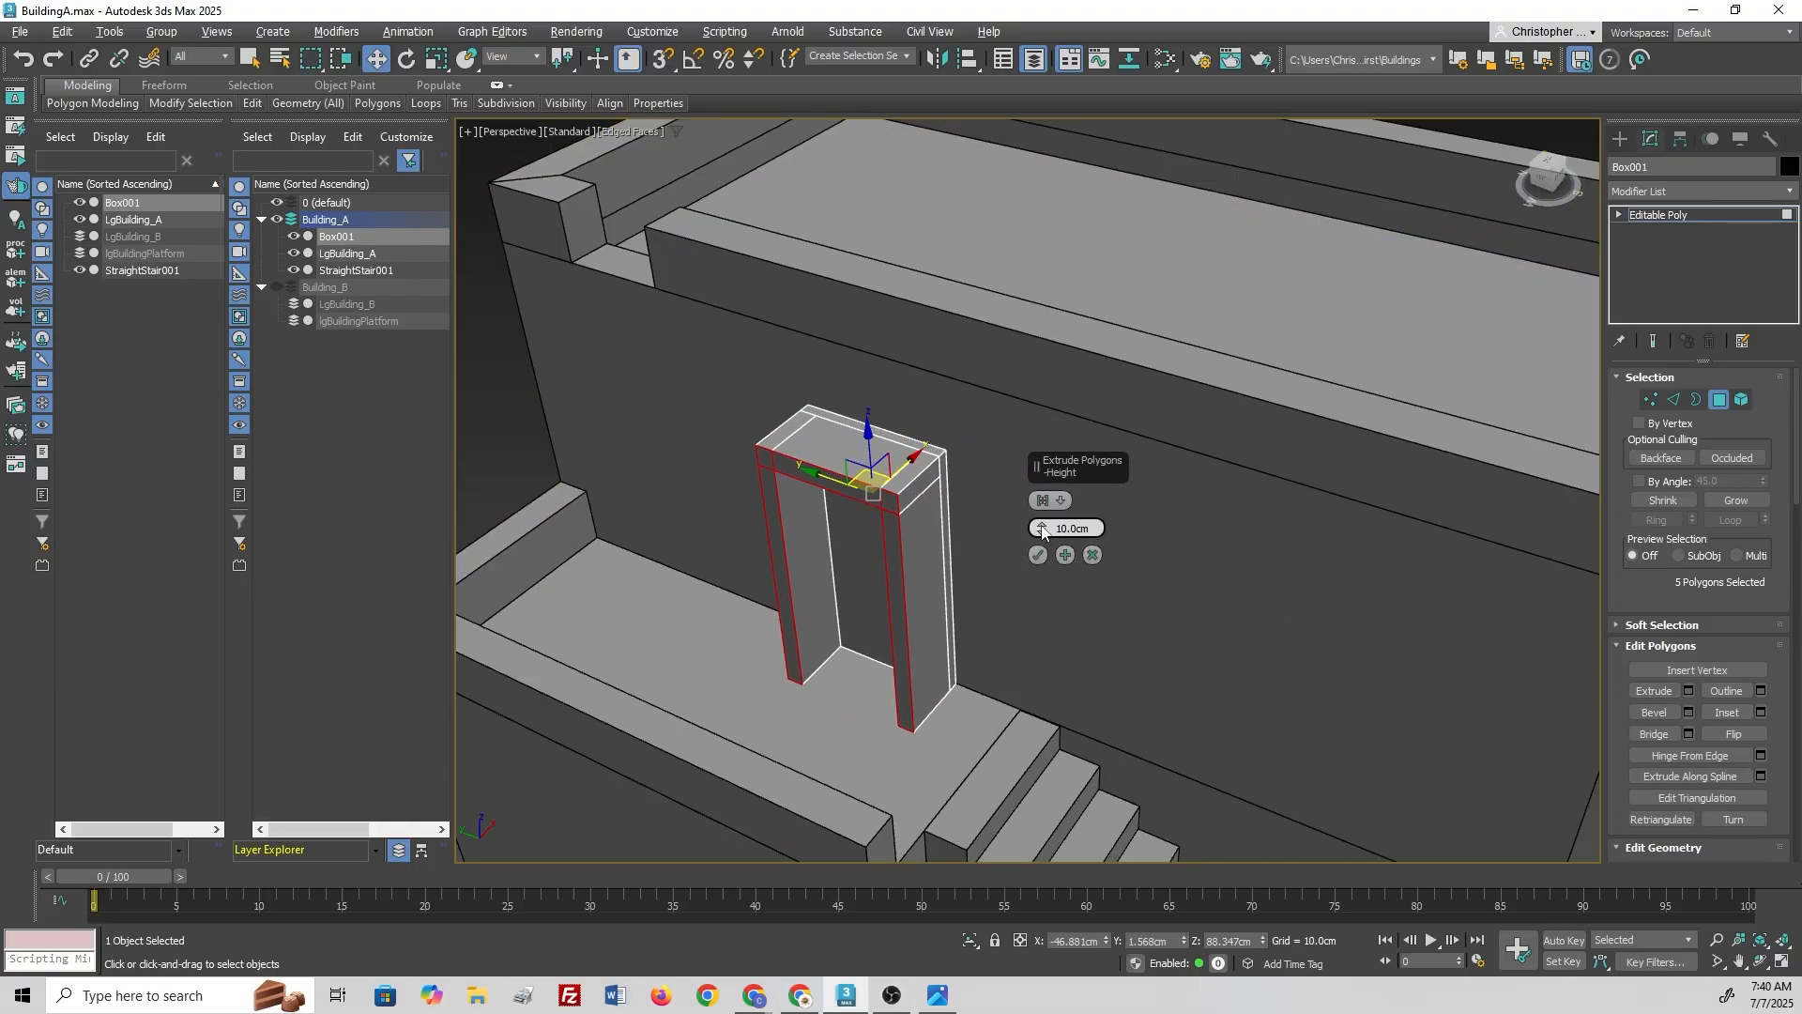
{"action": "right_click", "coordinate": [1045, 531]}
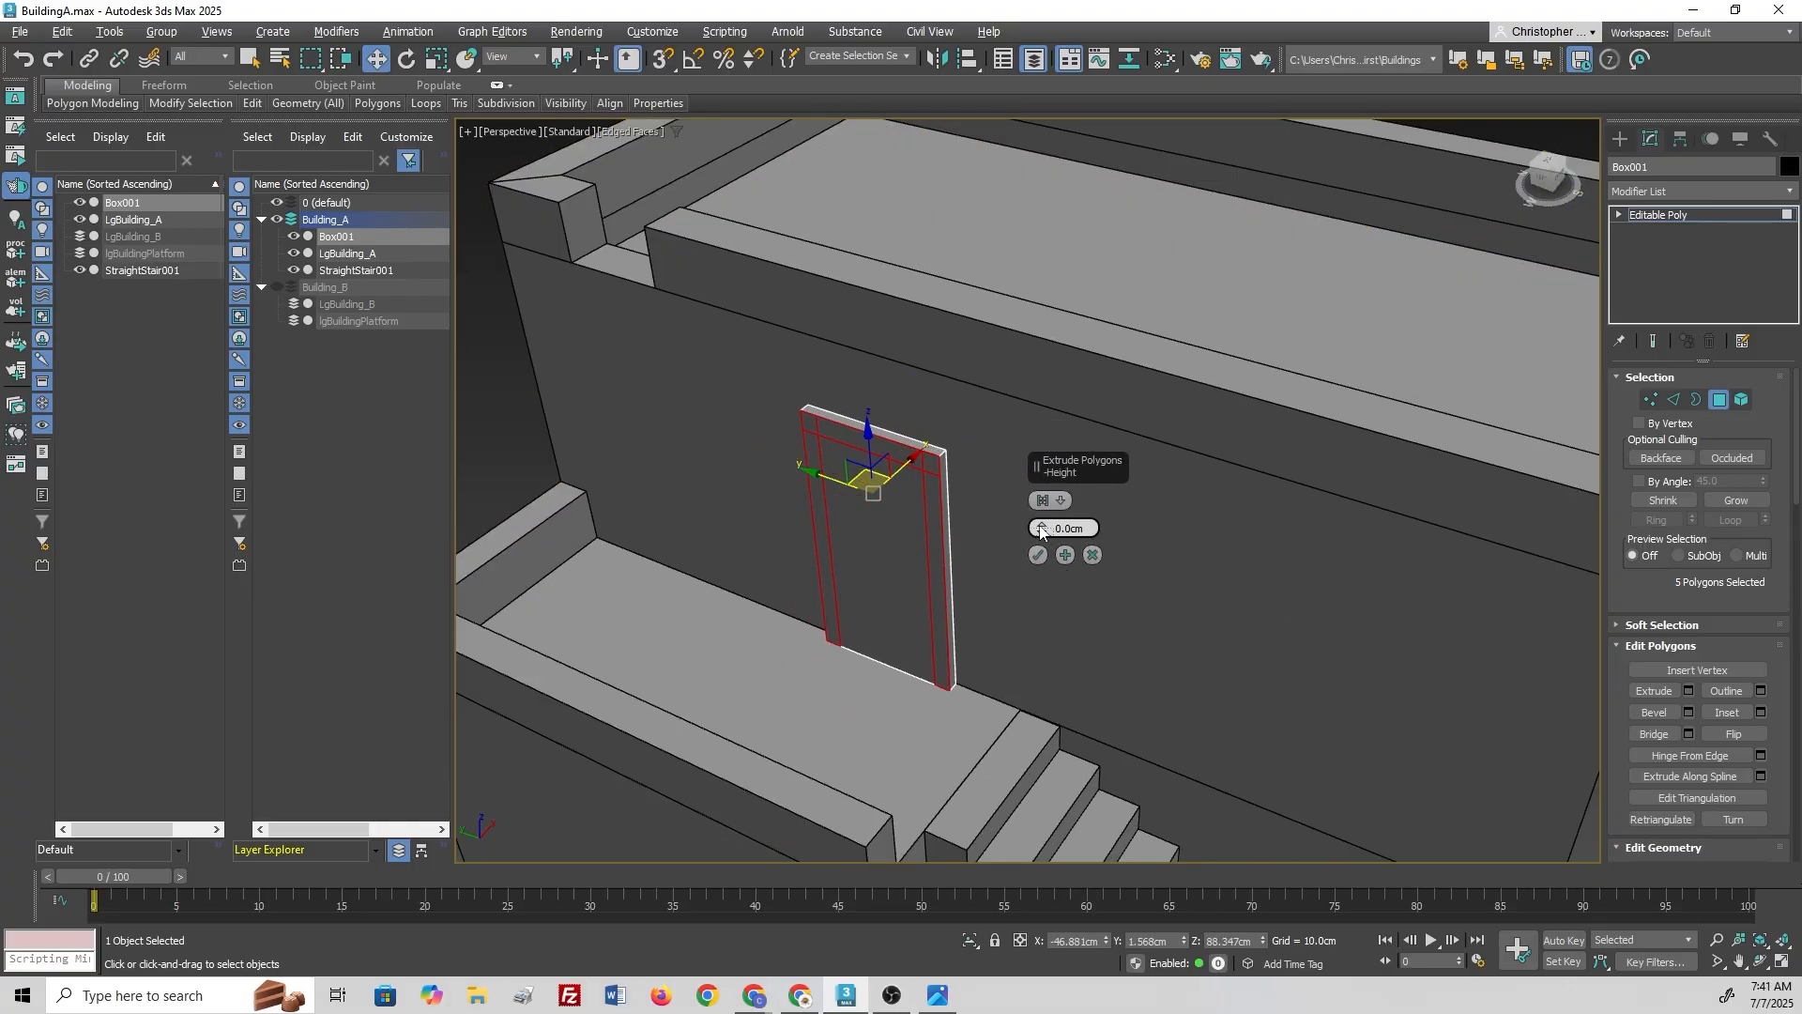
{"action": "left_click_drag", "start_coordinate": [1036, 528], "coordinate": [1033, 519]}
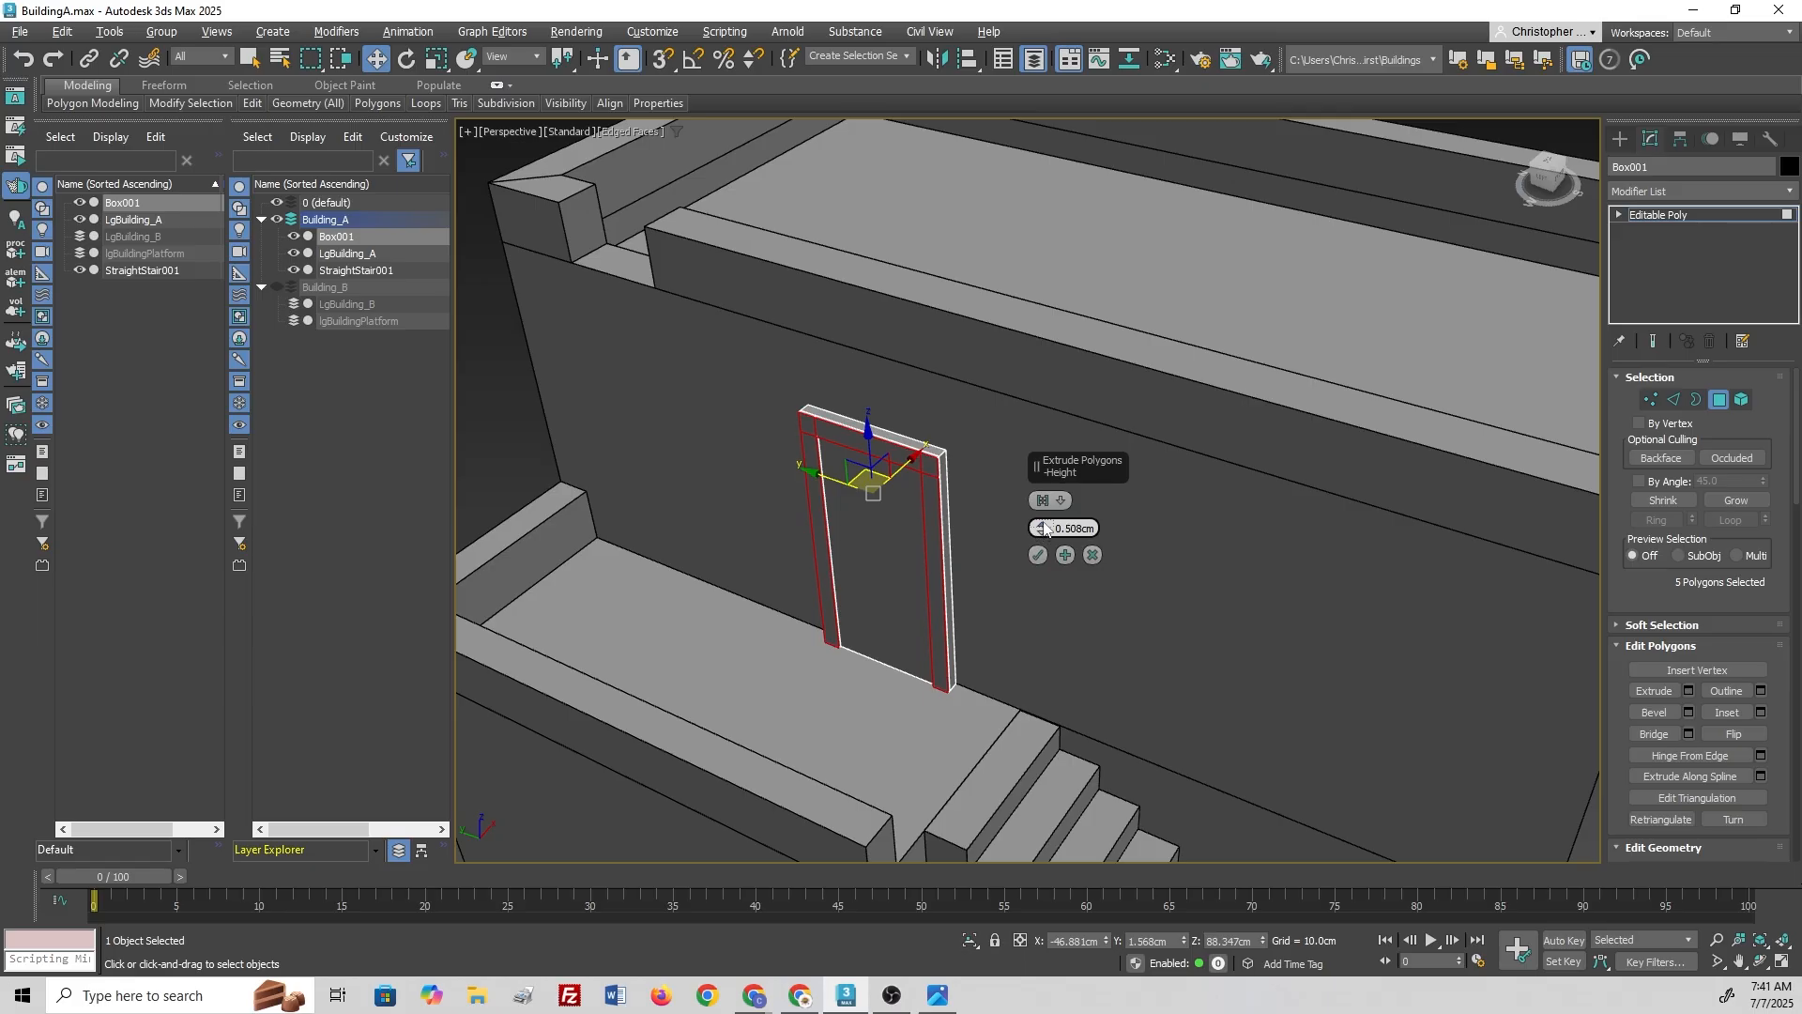
{"action": "left_click_drag", "start_coordinate": [1045, 529], "coordinate": [1042, 519]}
{"action": "scroll", "coordinate": [972, 498], "scroll_direction": "up", "scroll_amount": 4}
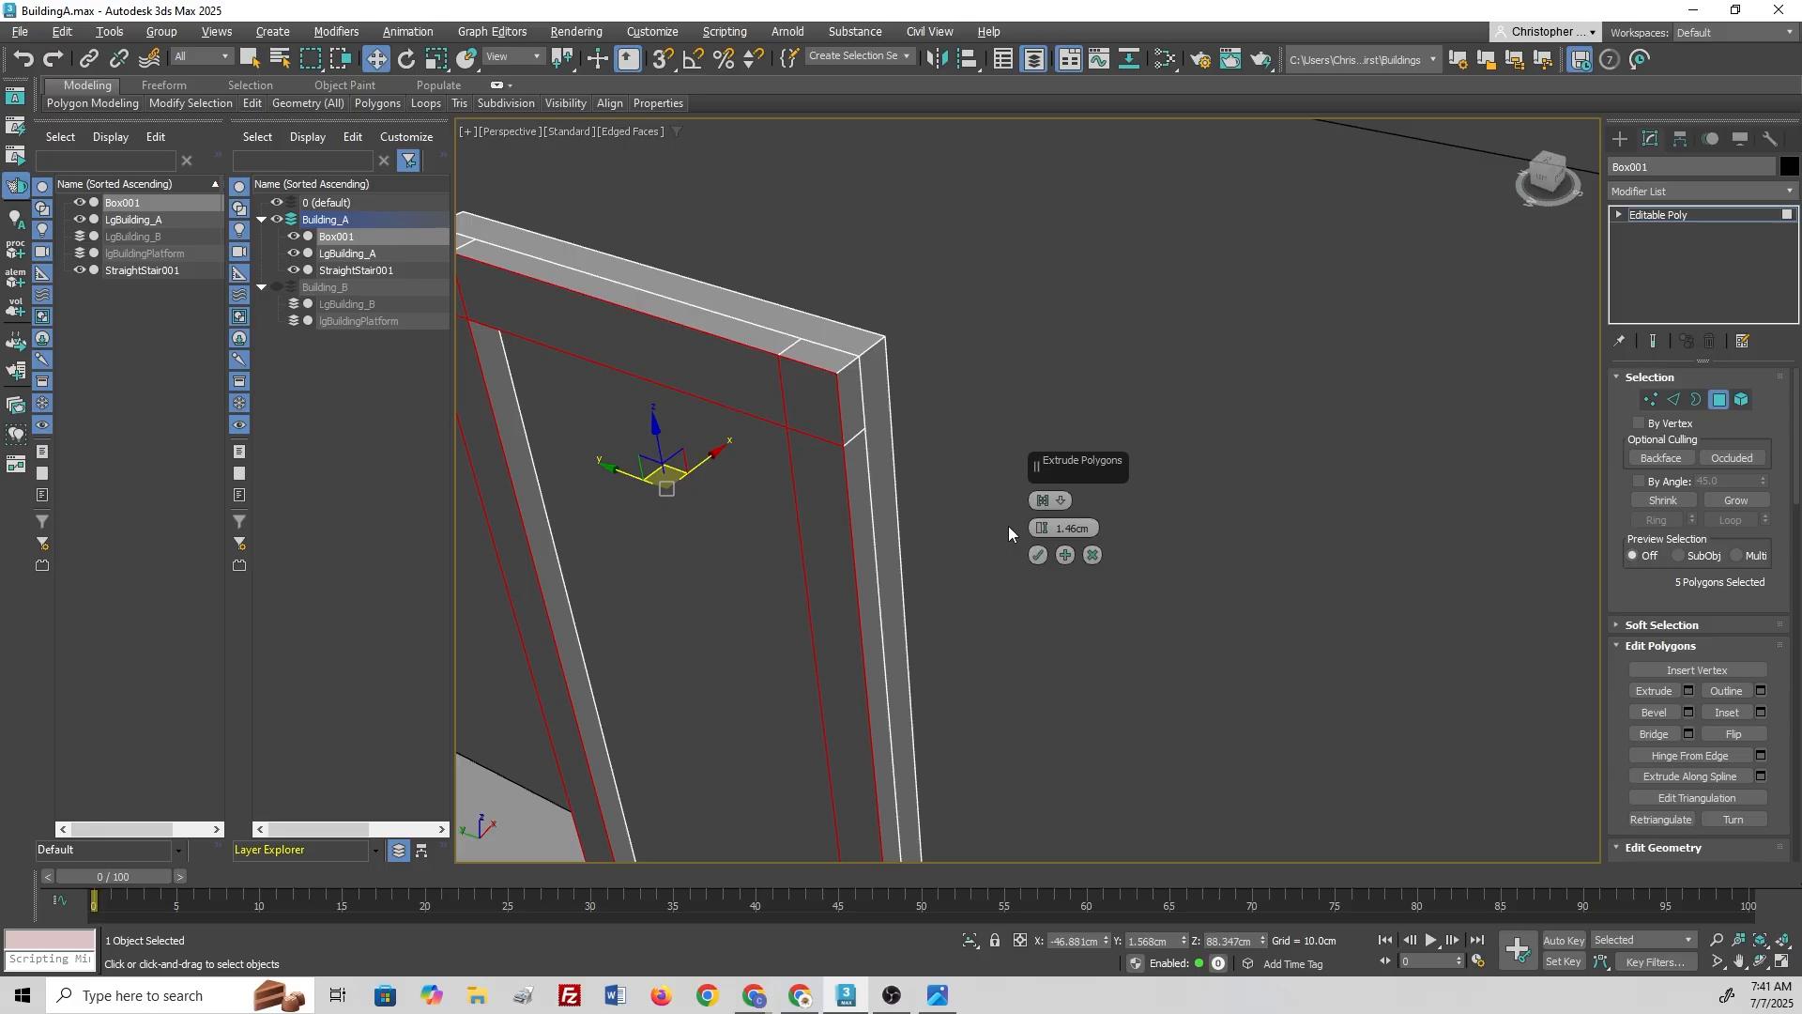
{"action": "left_click_drag", "start_coordinate": [1042, 532], "coordinate": [1042, 537]}
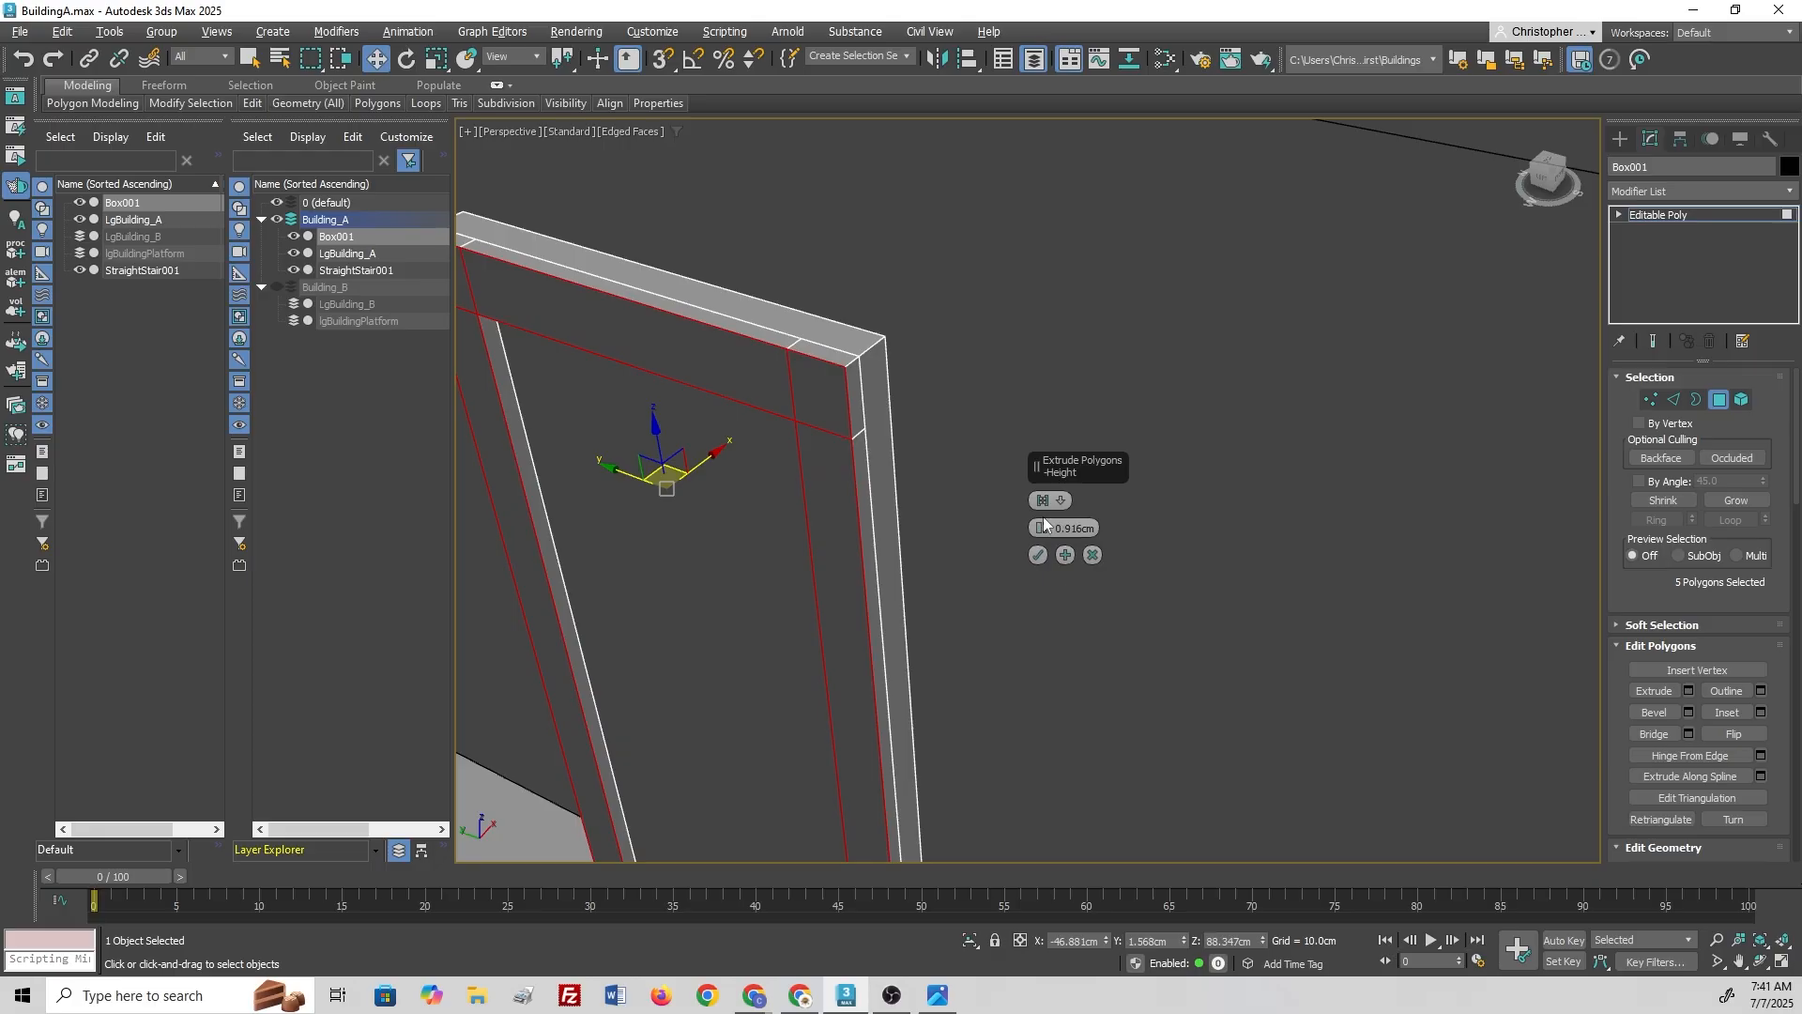
{"action": "double_click", "coordinate": [1067, 529]}
{"action": "key", "text": "Return"}
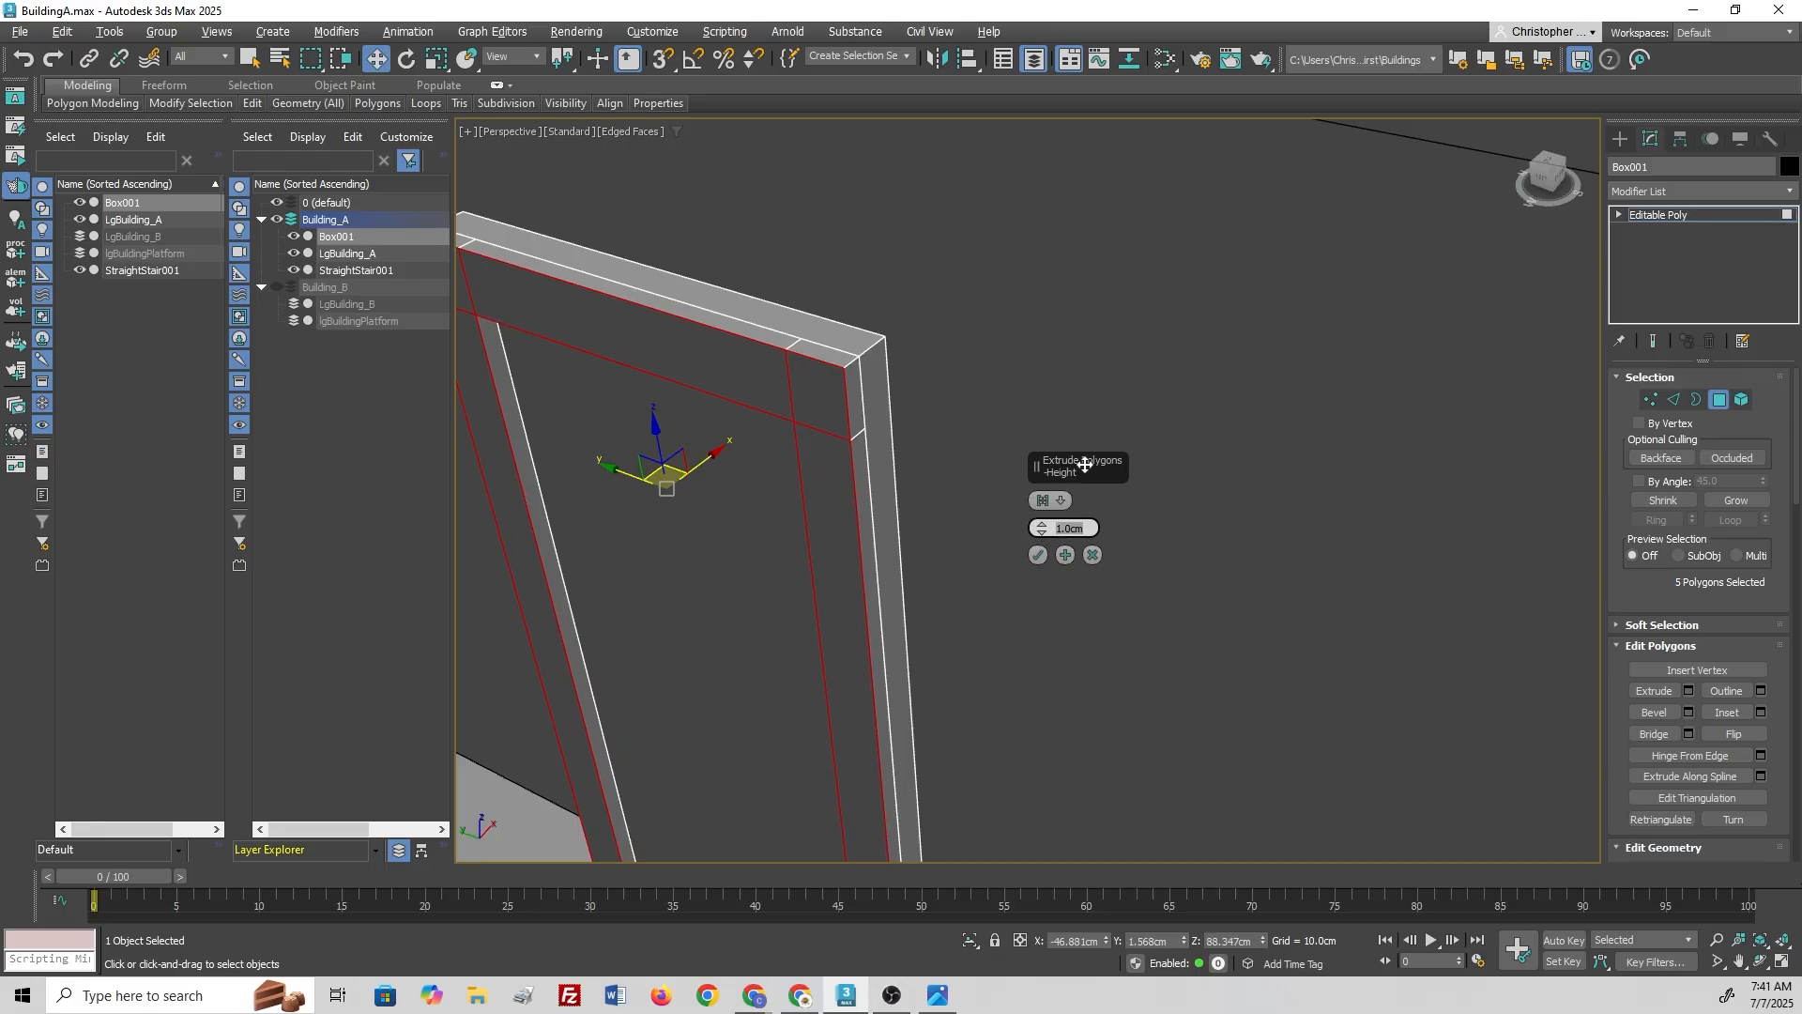
{"action": "middle_click_drag", "start_coordinate": [938, 466], "coordinate": [891, 460], "text": "alt"}
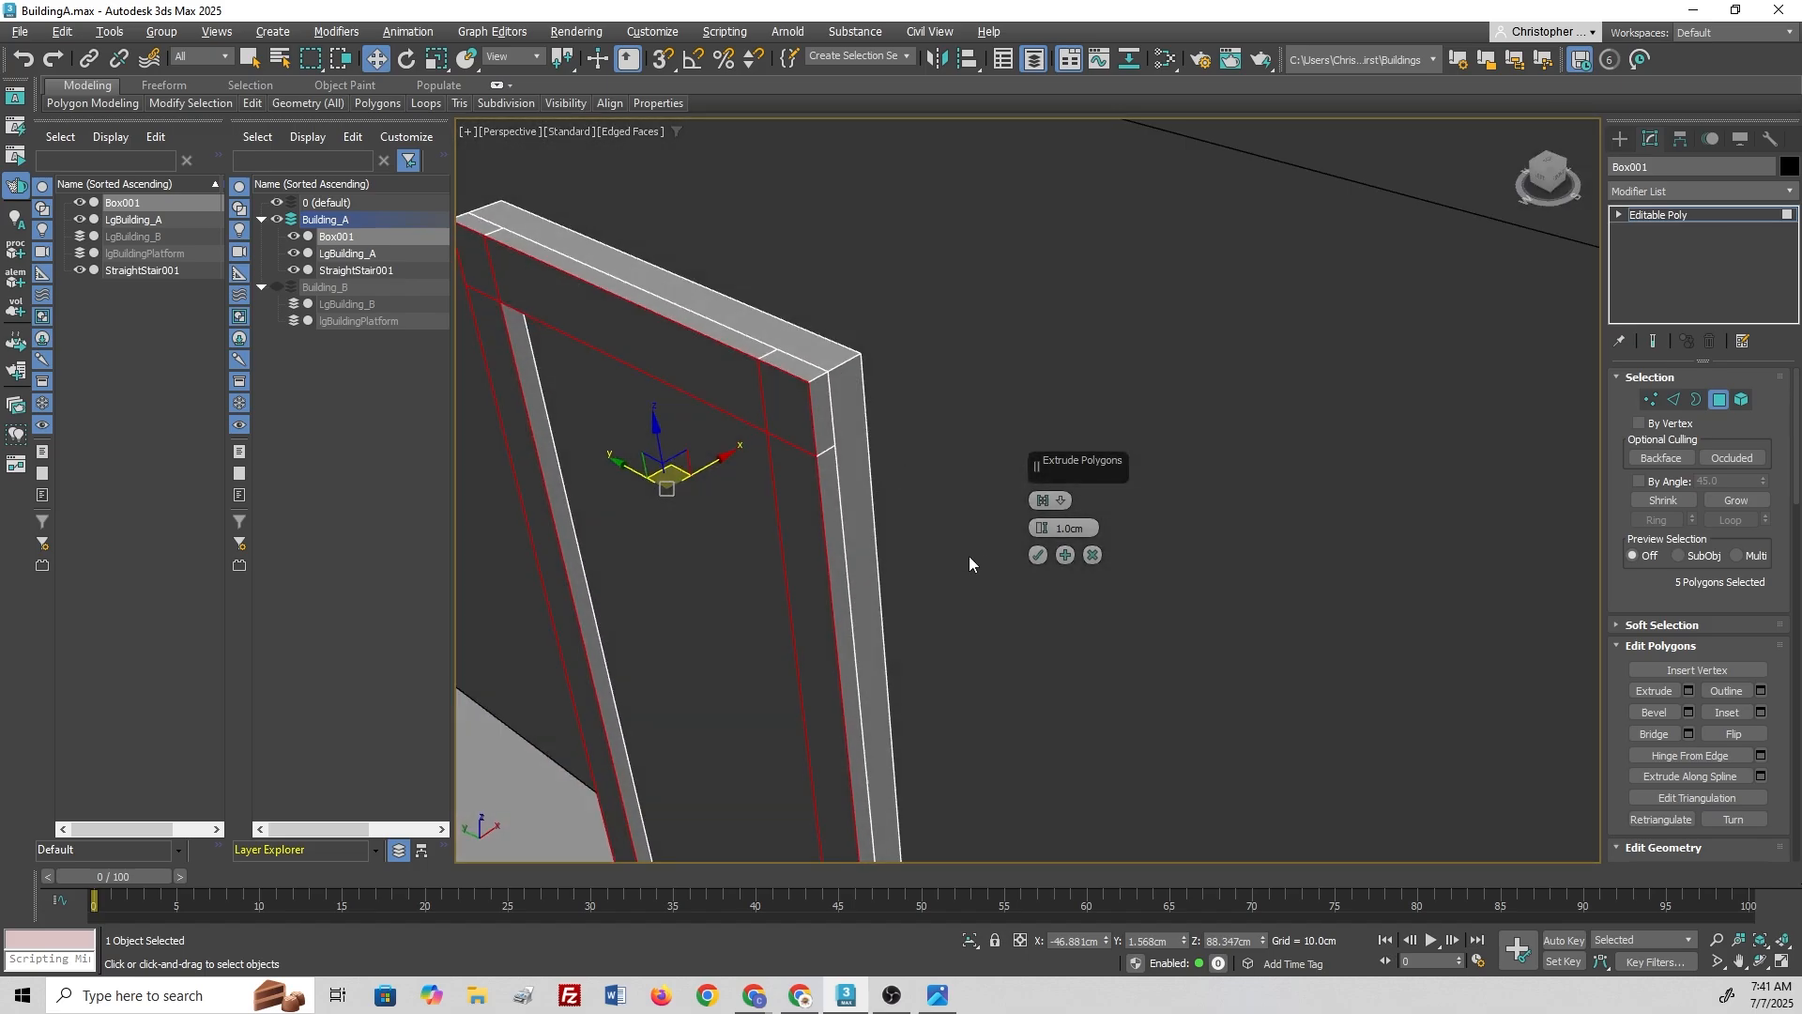
{"action": "left_click", "coordinate": [1037, 554]}
{"action": "left_click", "coordinate": [920, 593]}
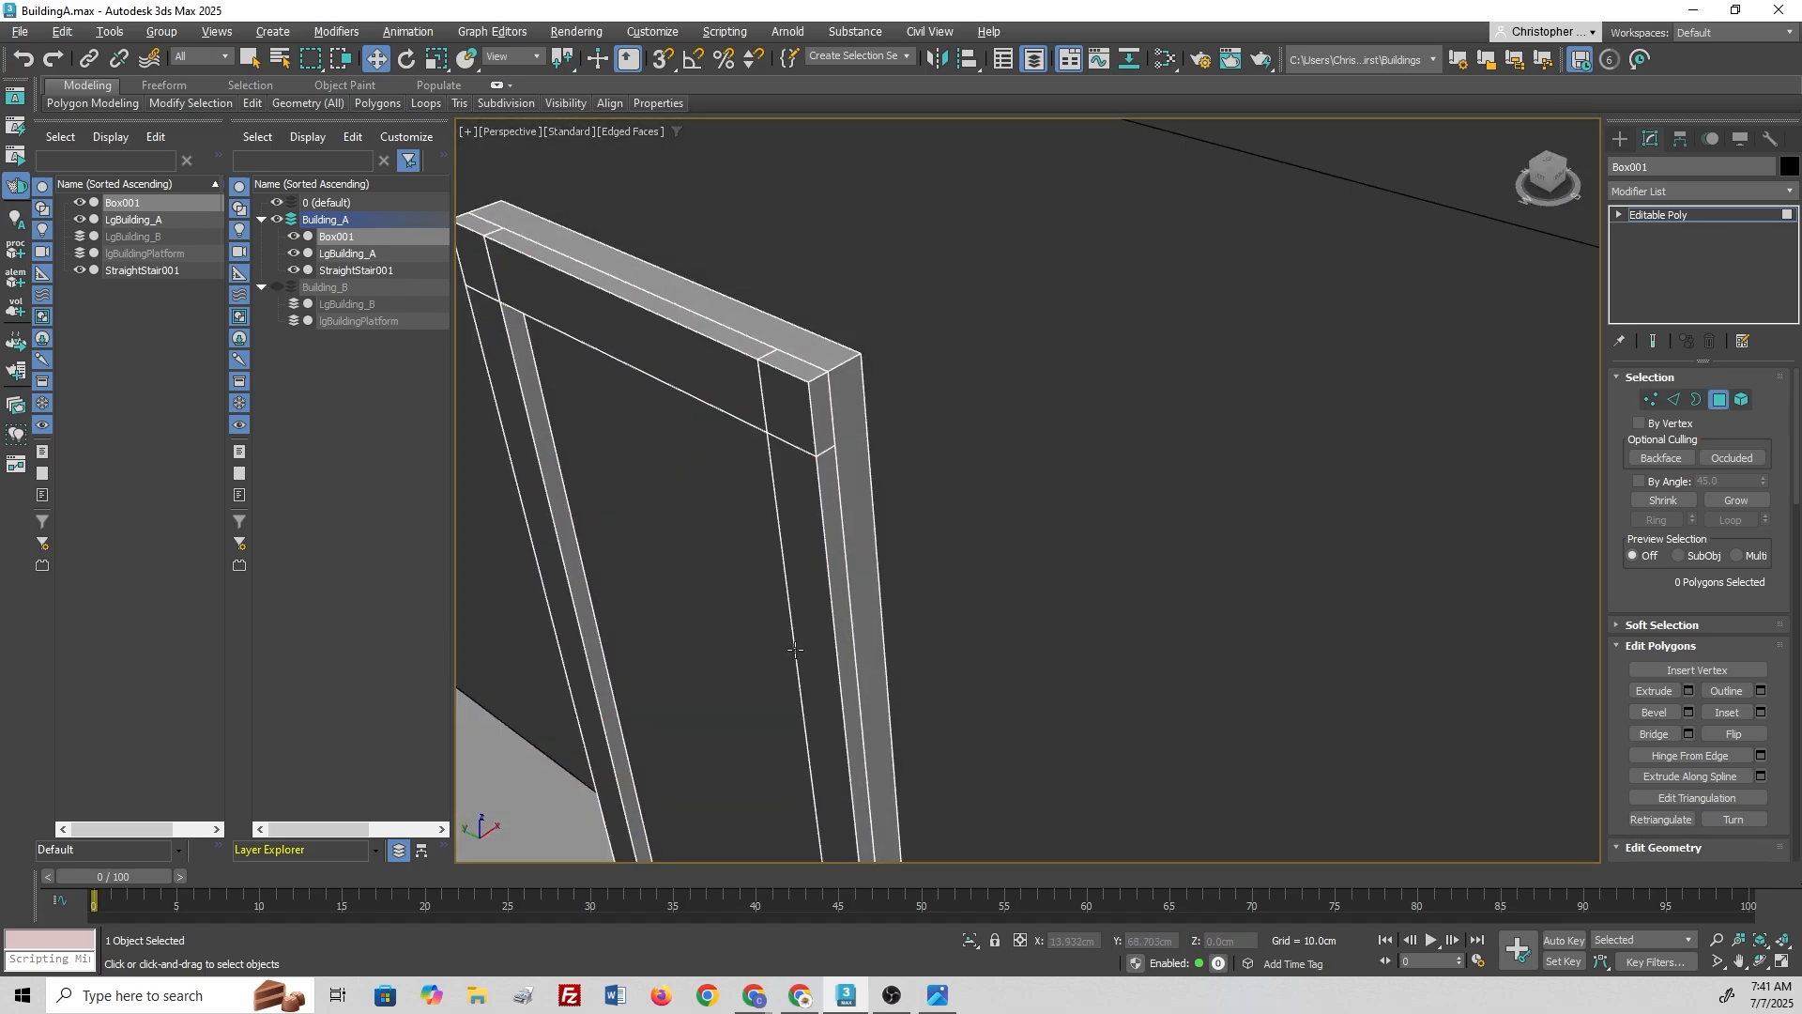
Step: Connect the top and bottom edges of the recessed door panel with 3 segments, pinch 0 and slide 0, to form vertical planks
{"action": "middle_click_drag", "start_coordinate": [796, 652], "coordinate": [1087, 639], "text": "alt"}
{"action": "key", "text": "2"}
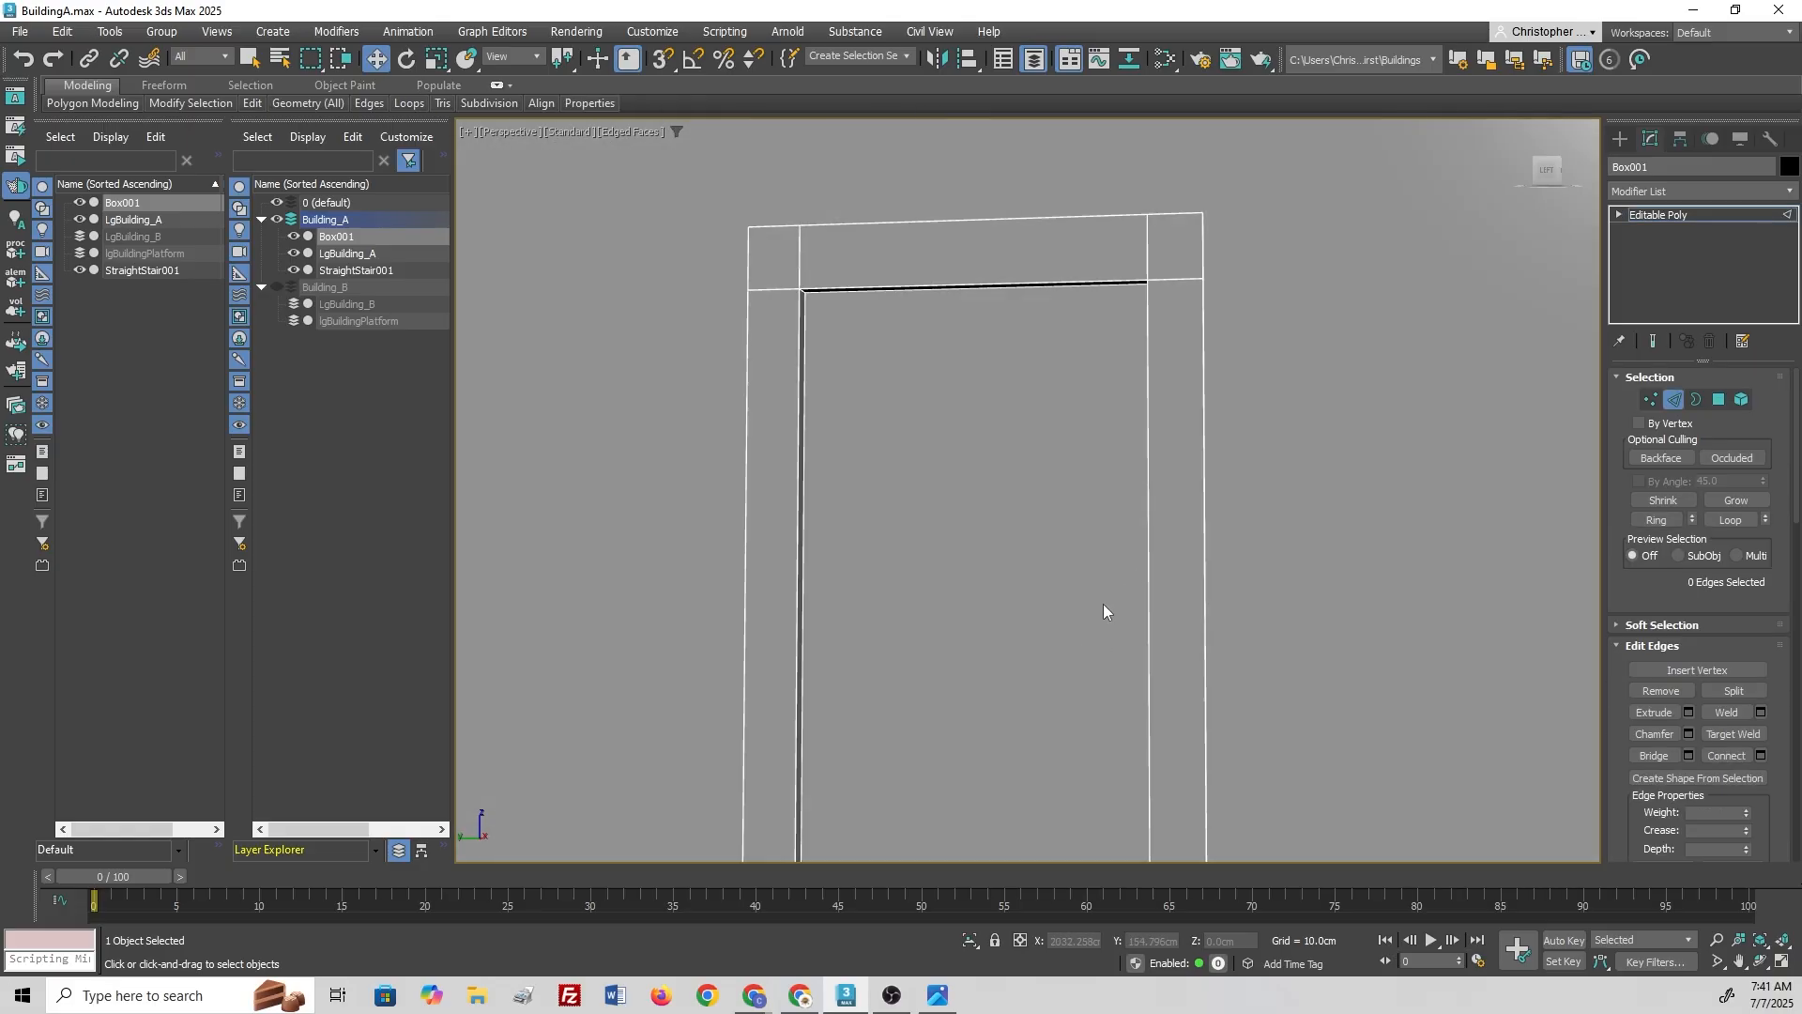
{"action": "scroll", "coordinate": [1102, 611], "scroll_direction": "down", "scroll_amount": 5}
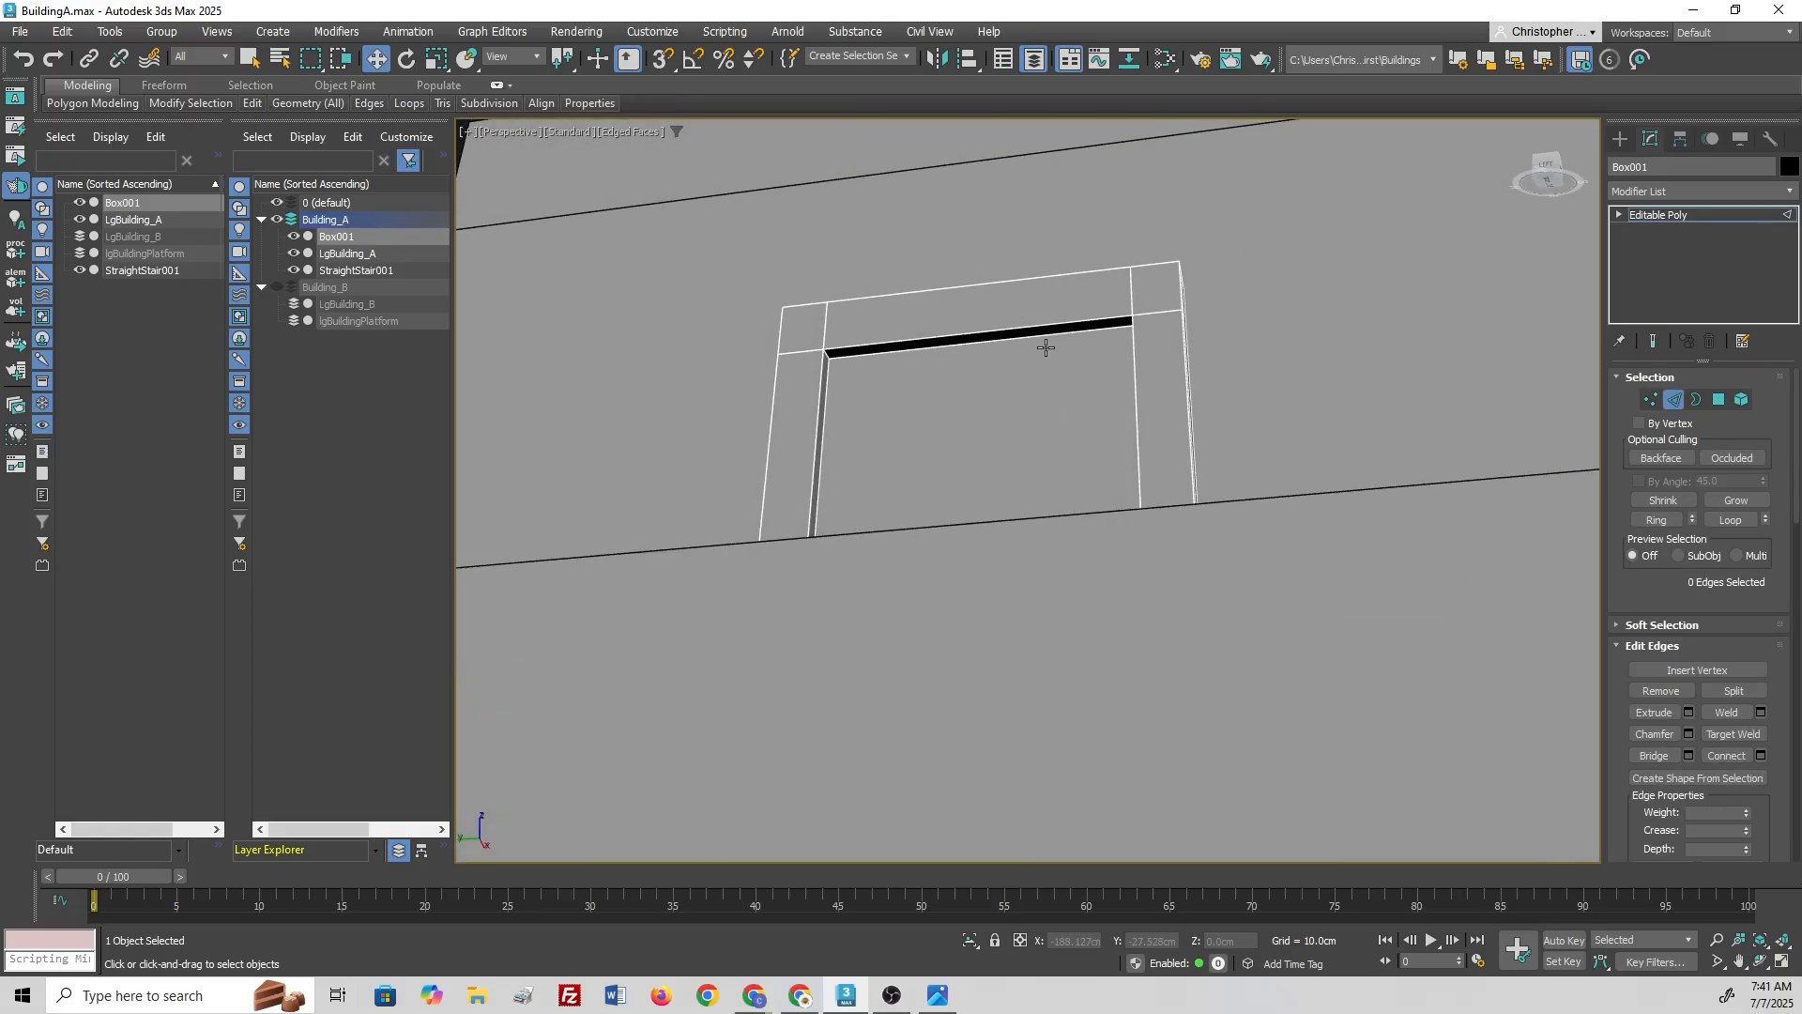
{"action": "scroll", "coordinate": [1046, 347], "scroll_direction": "up", "scroll_amount": 5}
{"action": "left_click", "coordinate": [1003, 340]}
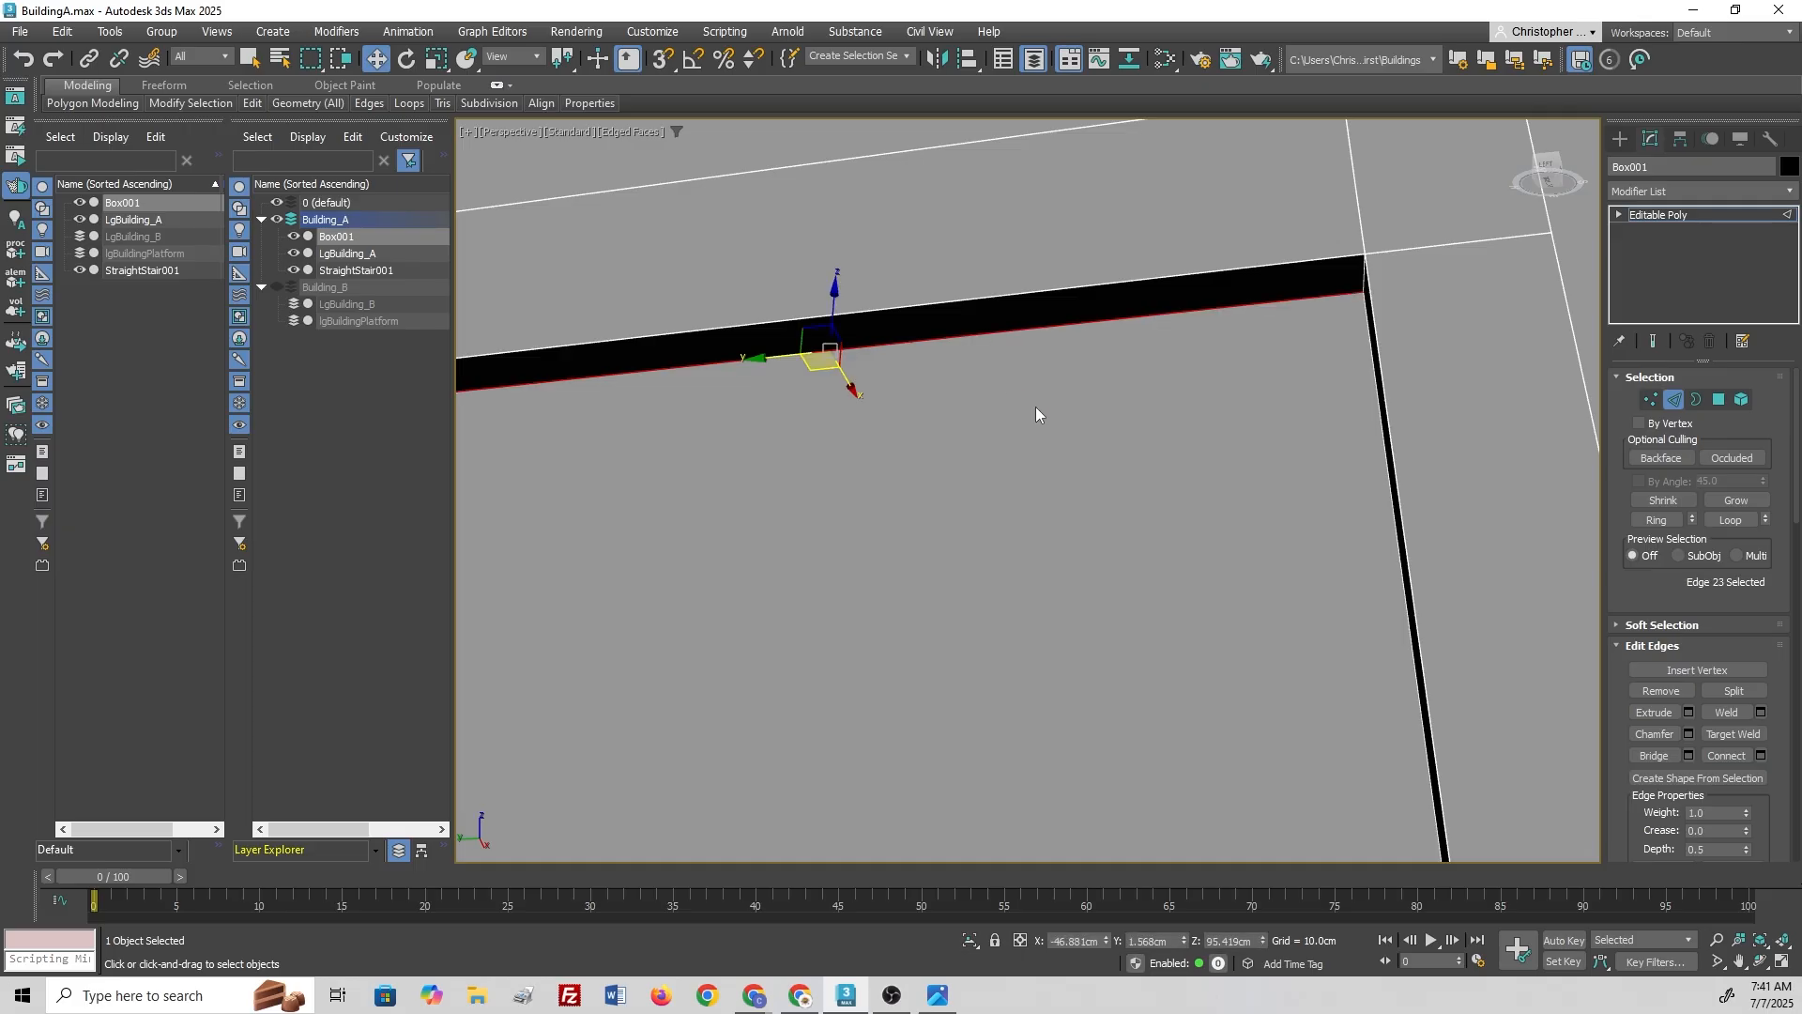
{"action": "middle_click_drag", "start_coordinate": [1035, 407], "coordinate": [1164, 122], "text": "alt"}
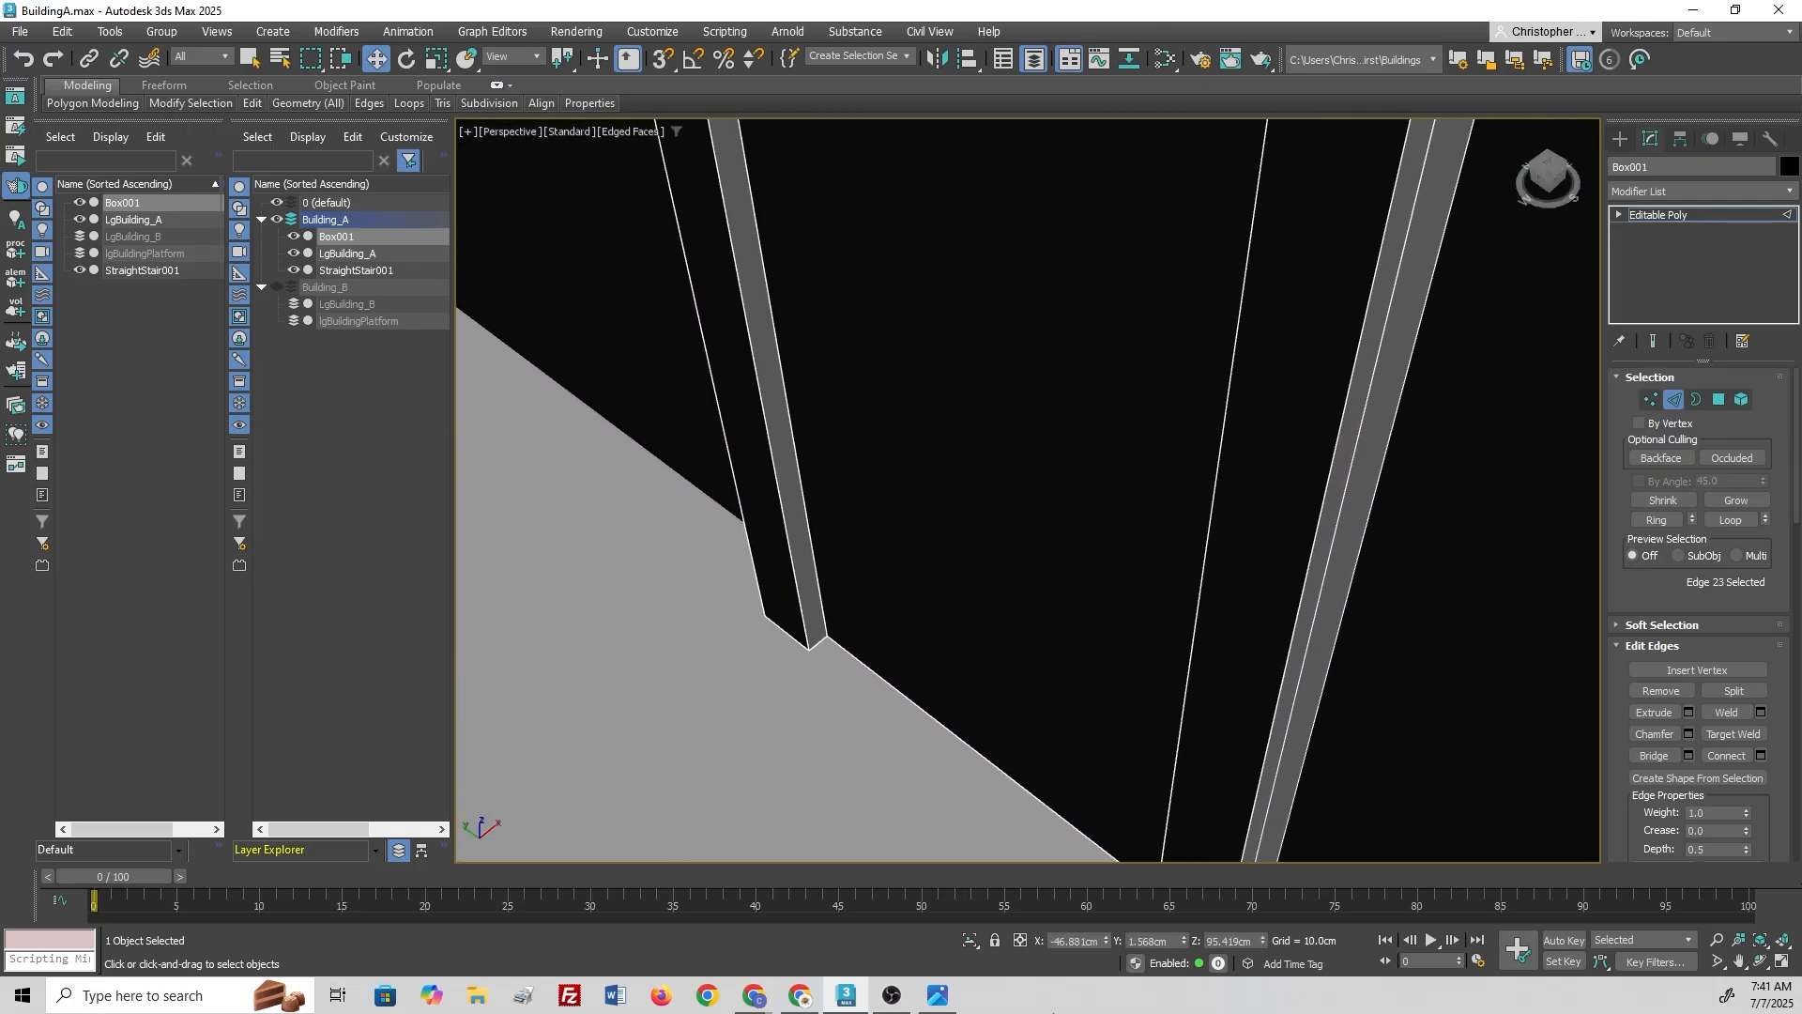
{"action": "left_click", "coordinate": [945, 732], "text": "ctrl"}
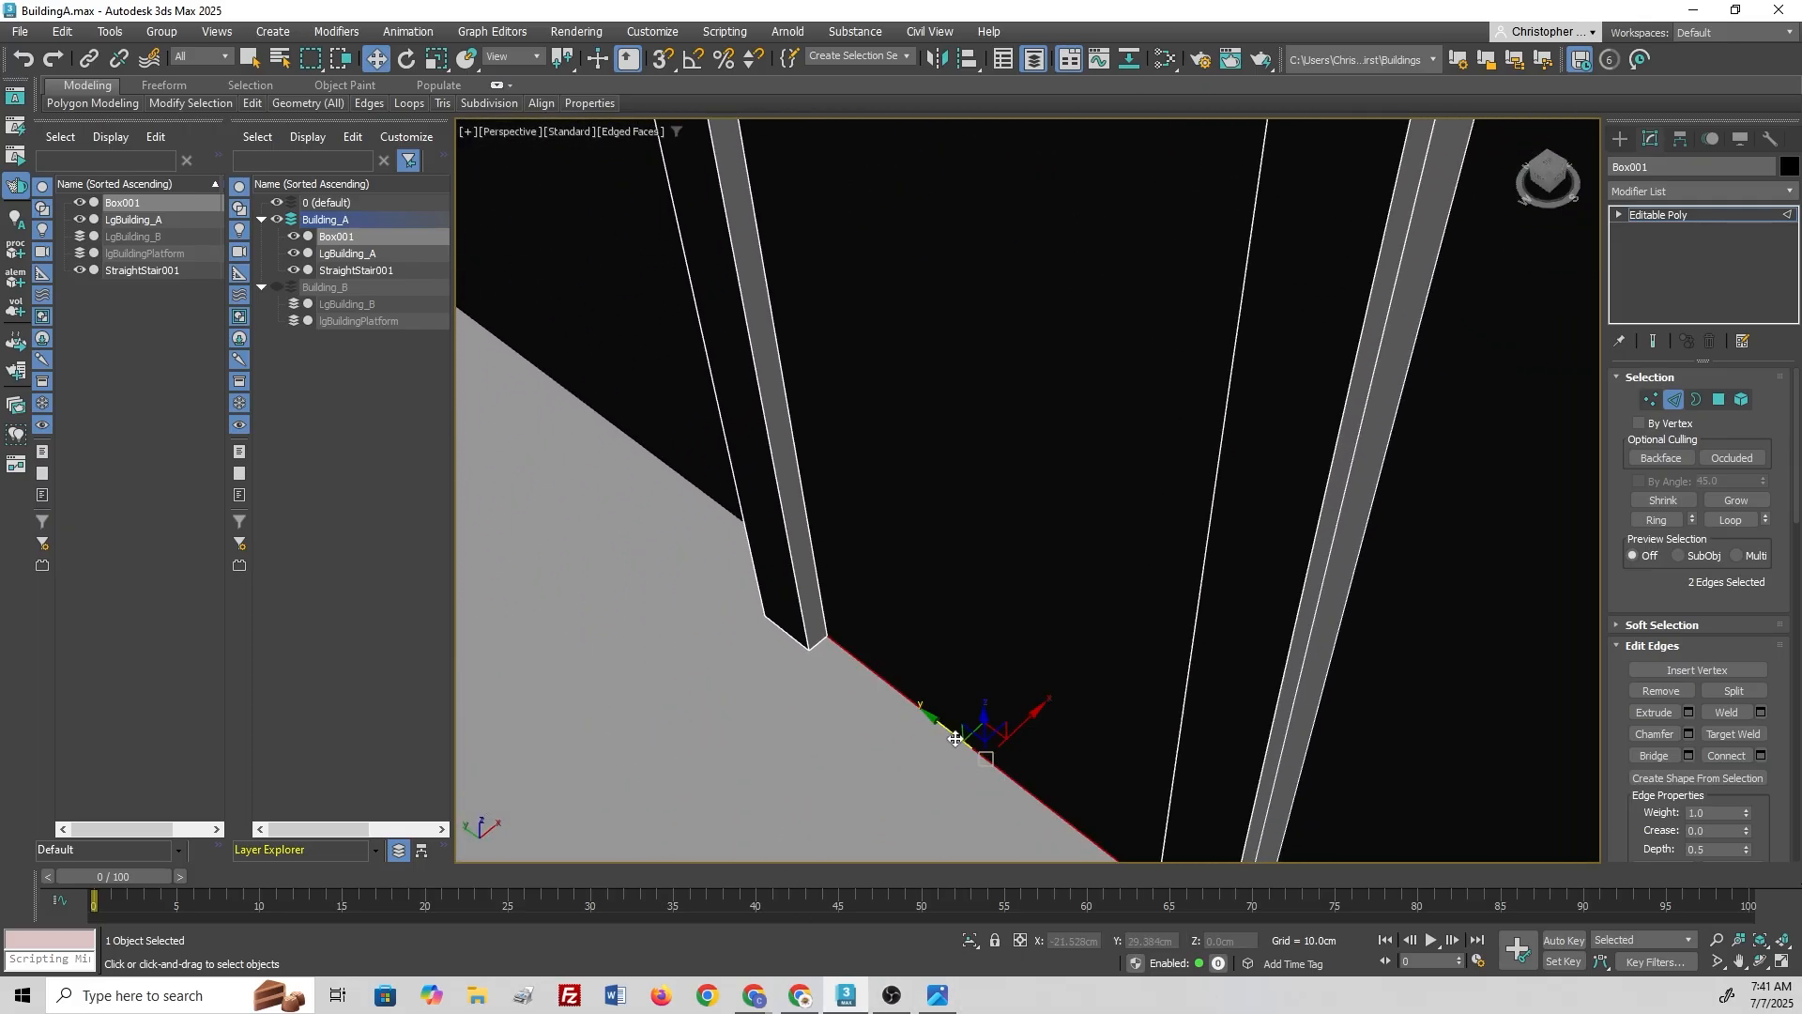
{"action": "left_click", "coordinate": [1761, 755]}
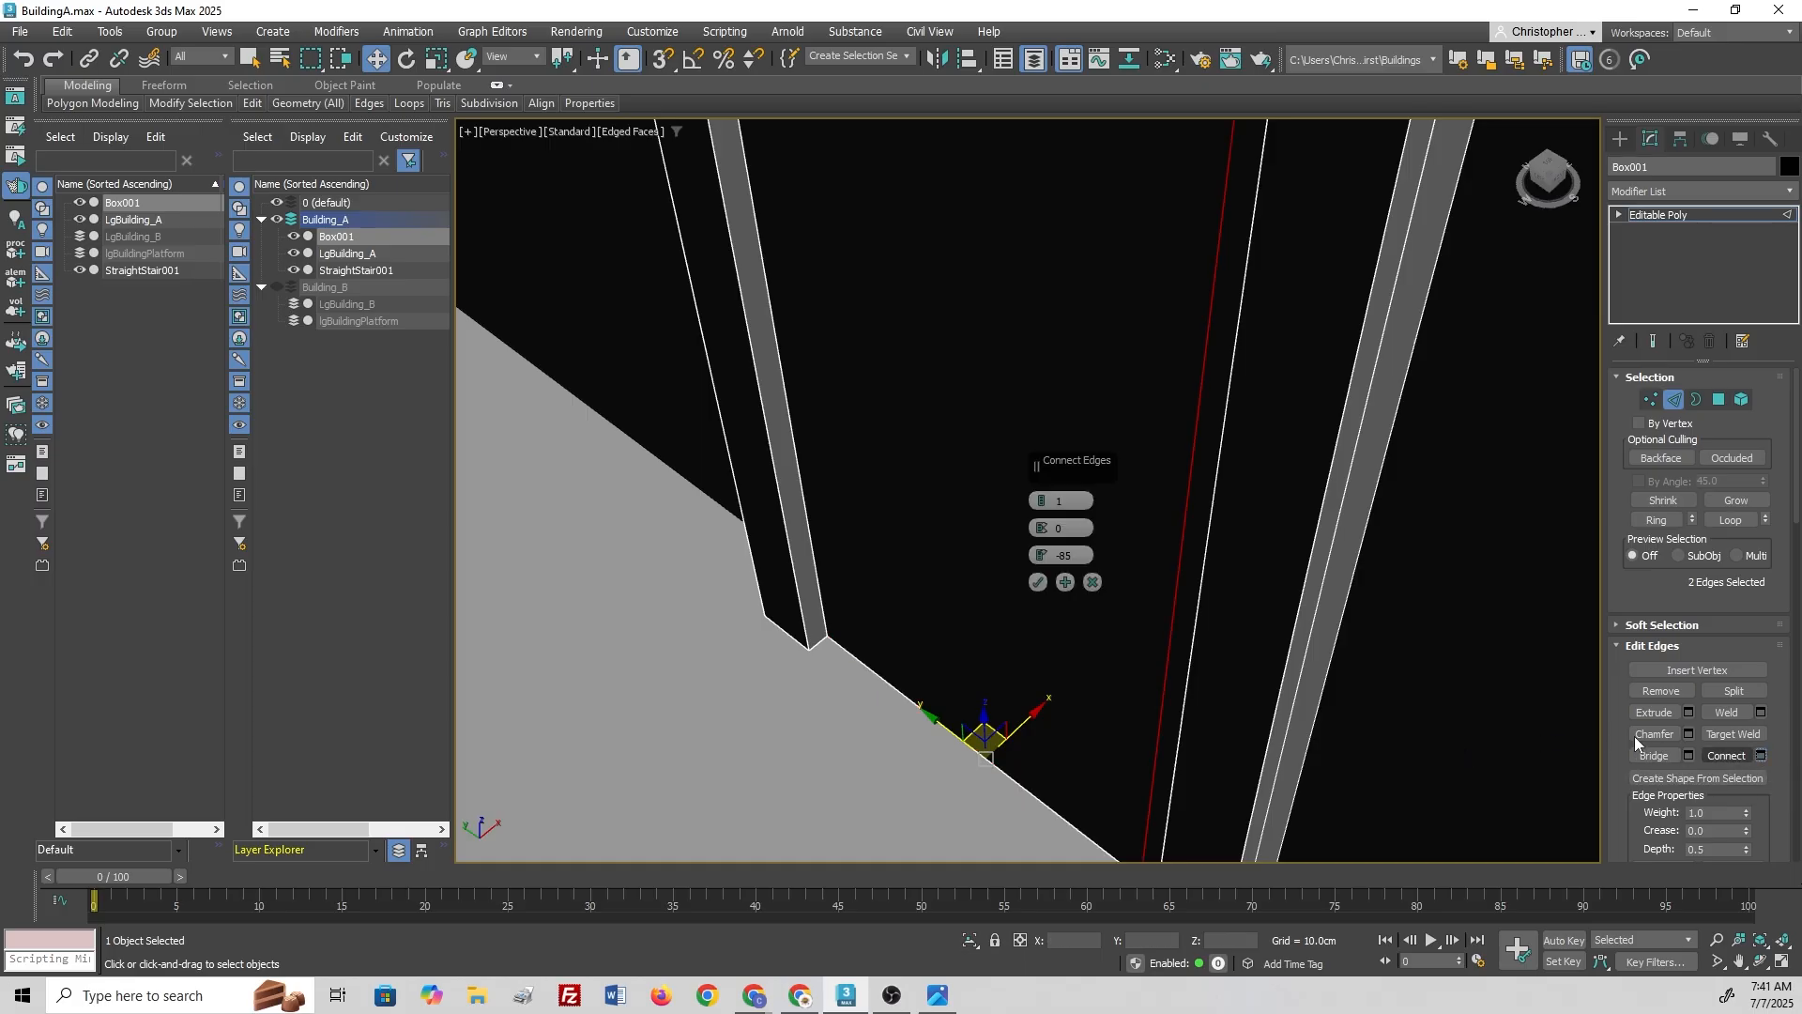
{"action": "right_click", "coordinate": [1042, 555]}
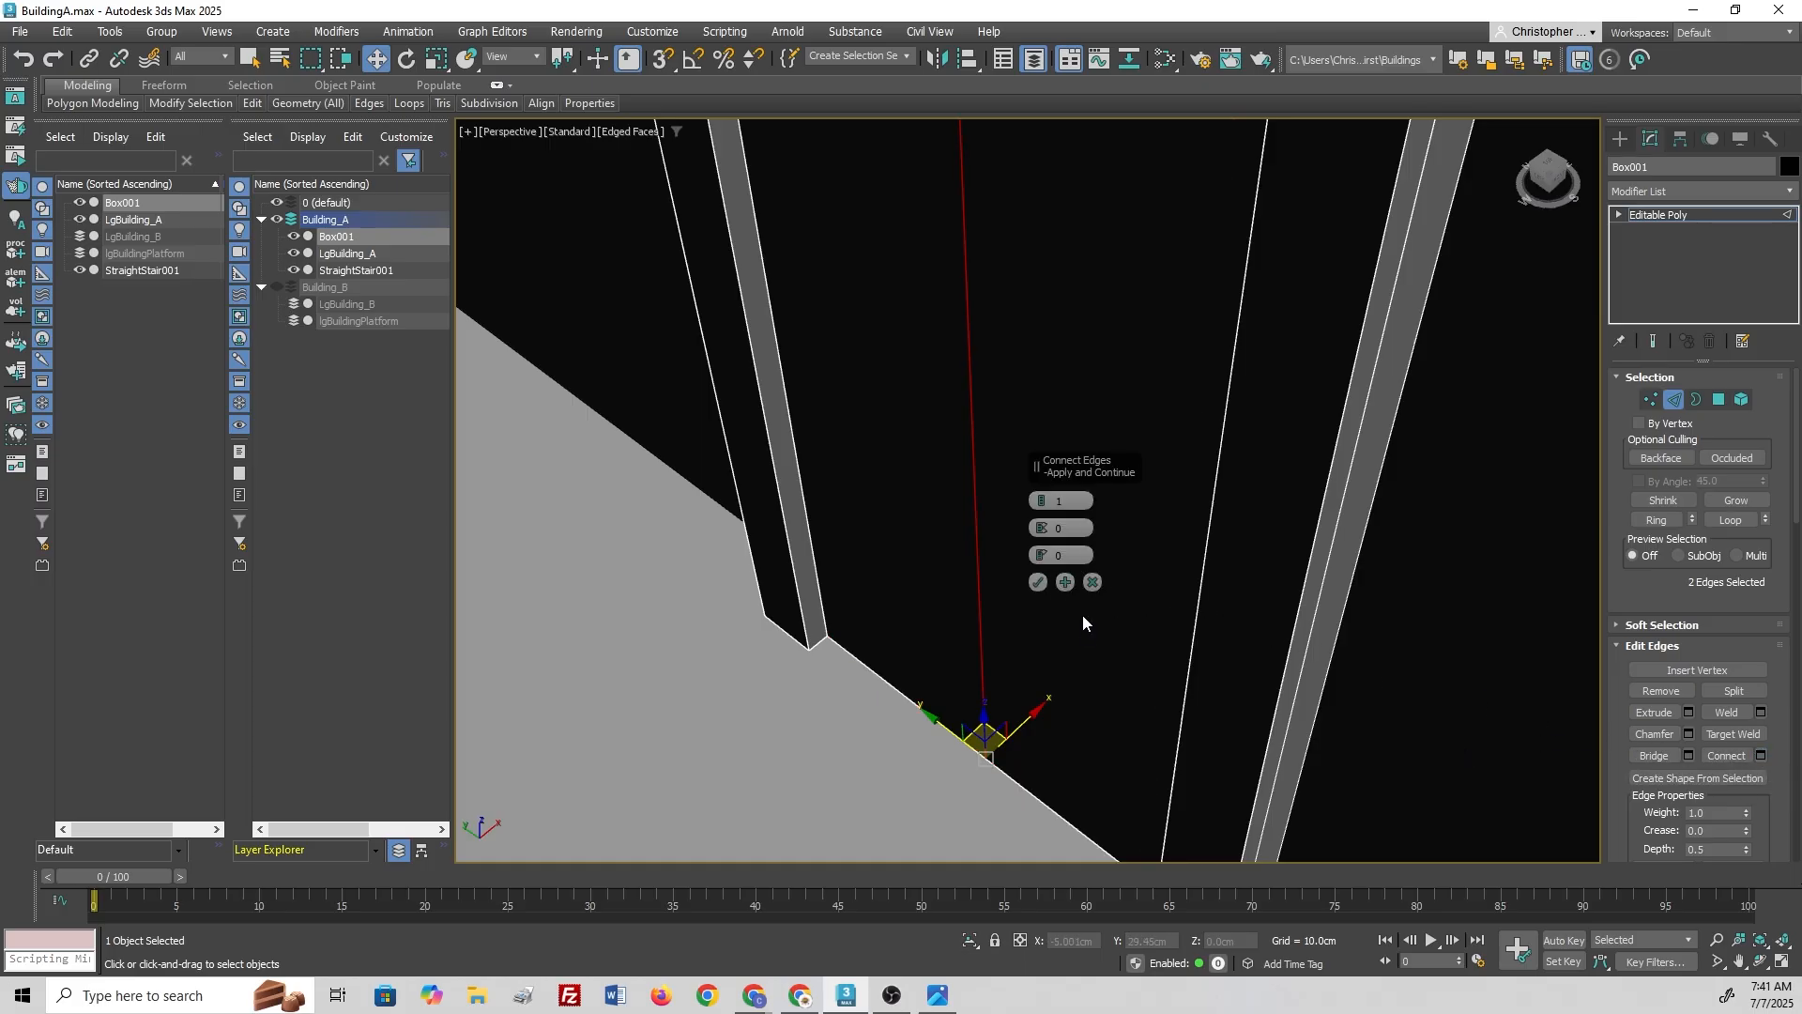
{"action": "left_click", "coordinate": [1045, 496]}
{"action": "left_click", "coordinate": [1045, 496]}
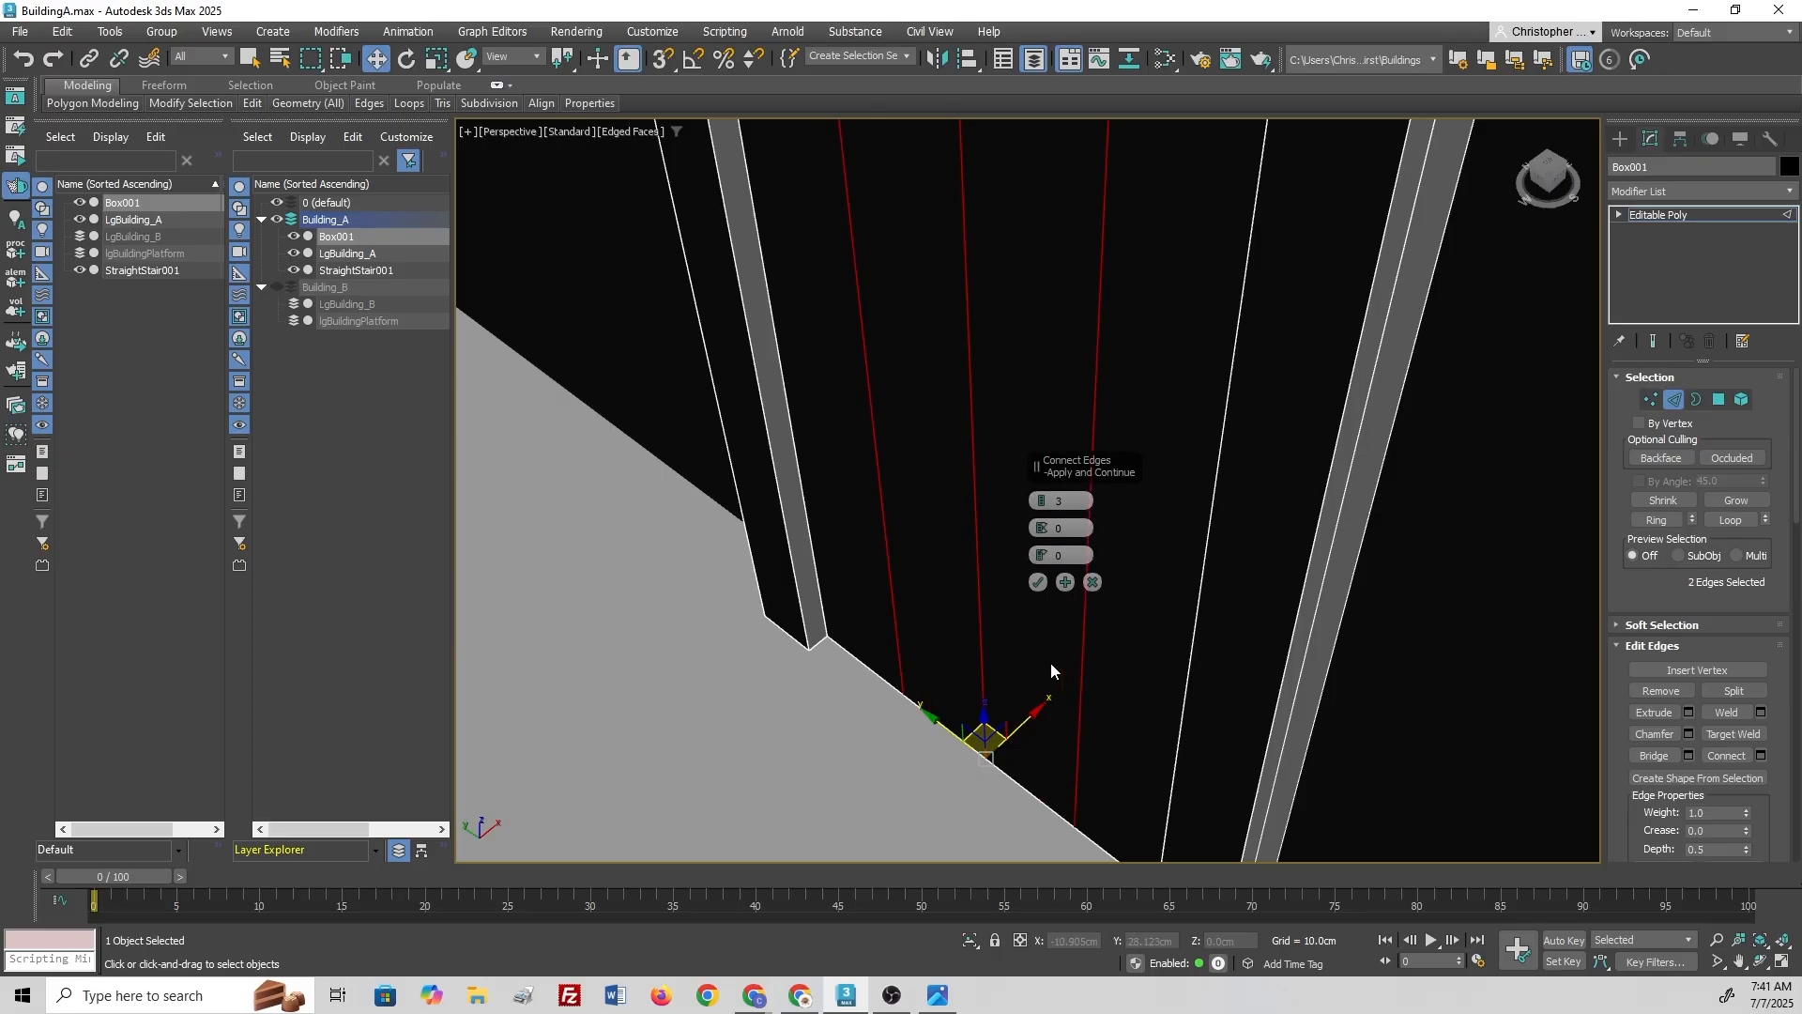
{"action": "left_click", "coordinate": [1038, 582]}
{"action": "scroll", "coordinate": [1094, 591], "scroll_direction": "down", "scroll_amount": 10}
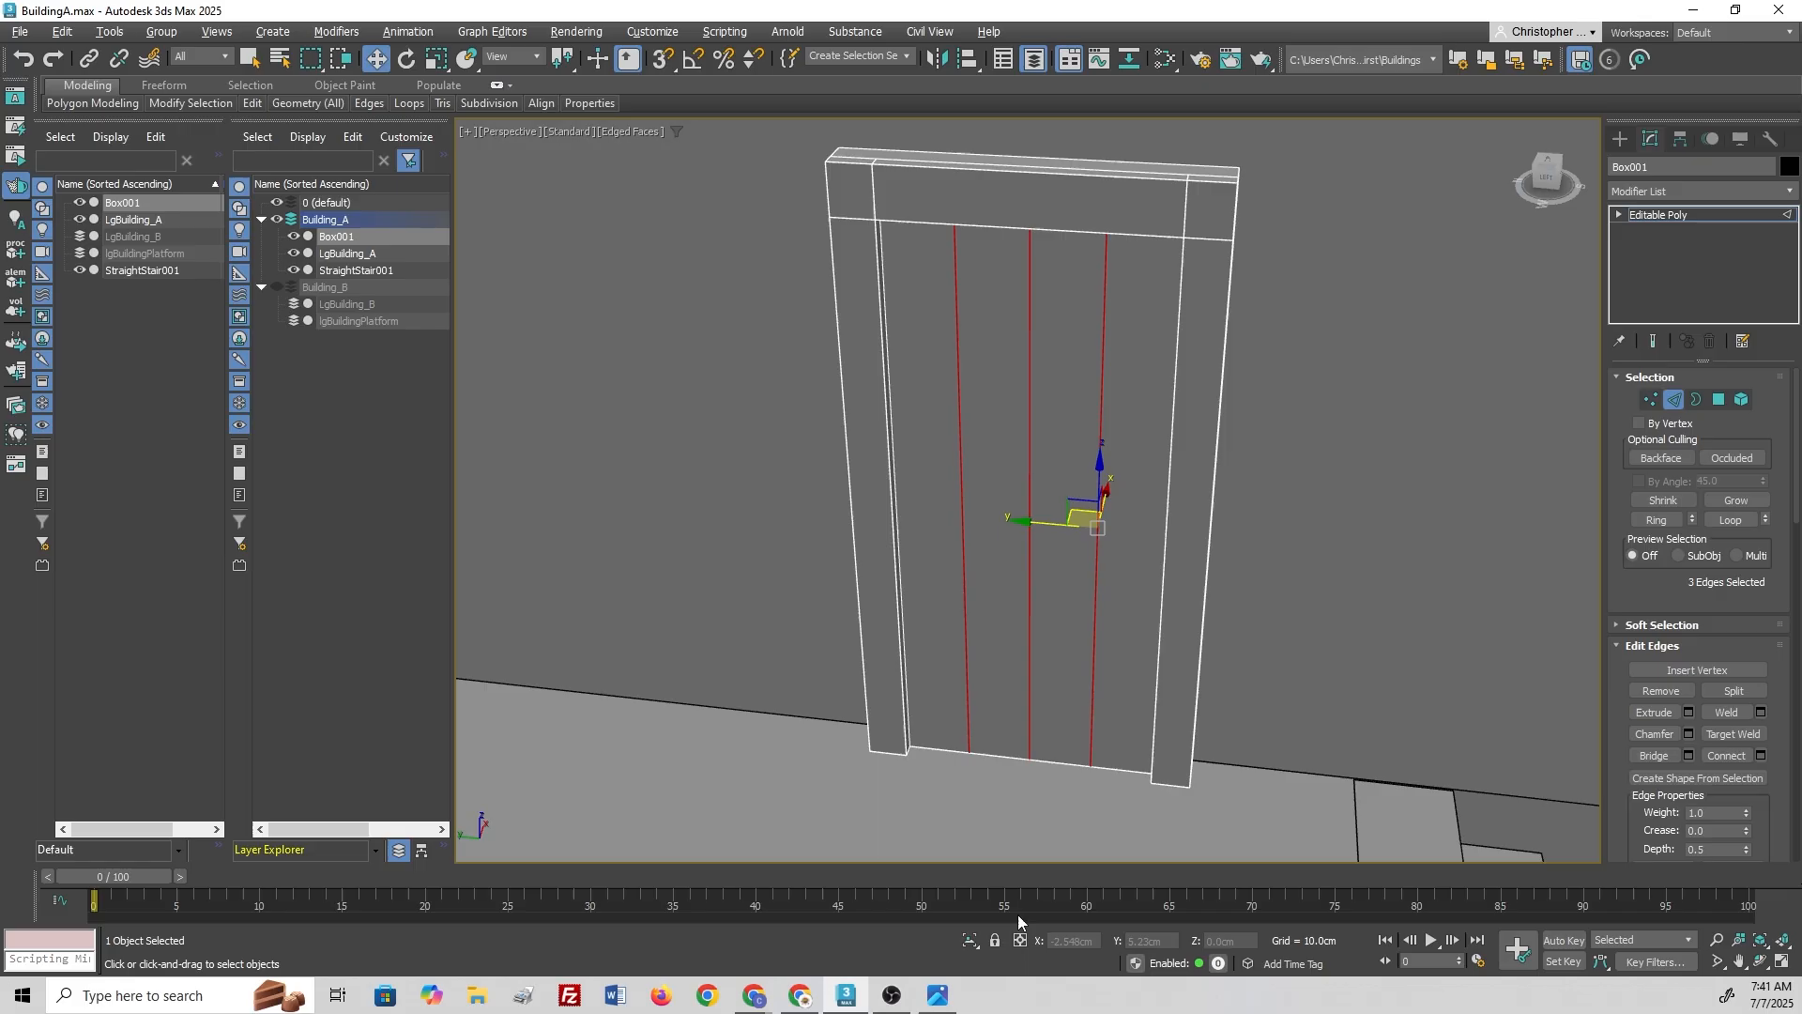
Step: Check the door design against the Buildings.JPG reference image, return to the model and clear the edge selection
{"action": "left_click", "coordinate": [937, 995]}
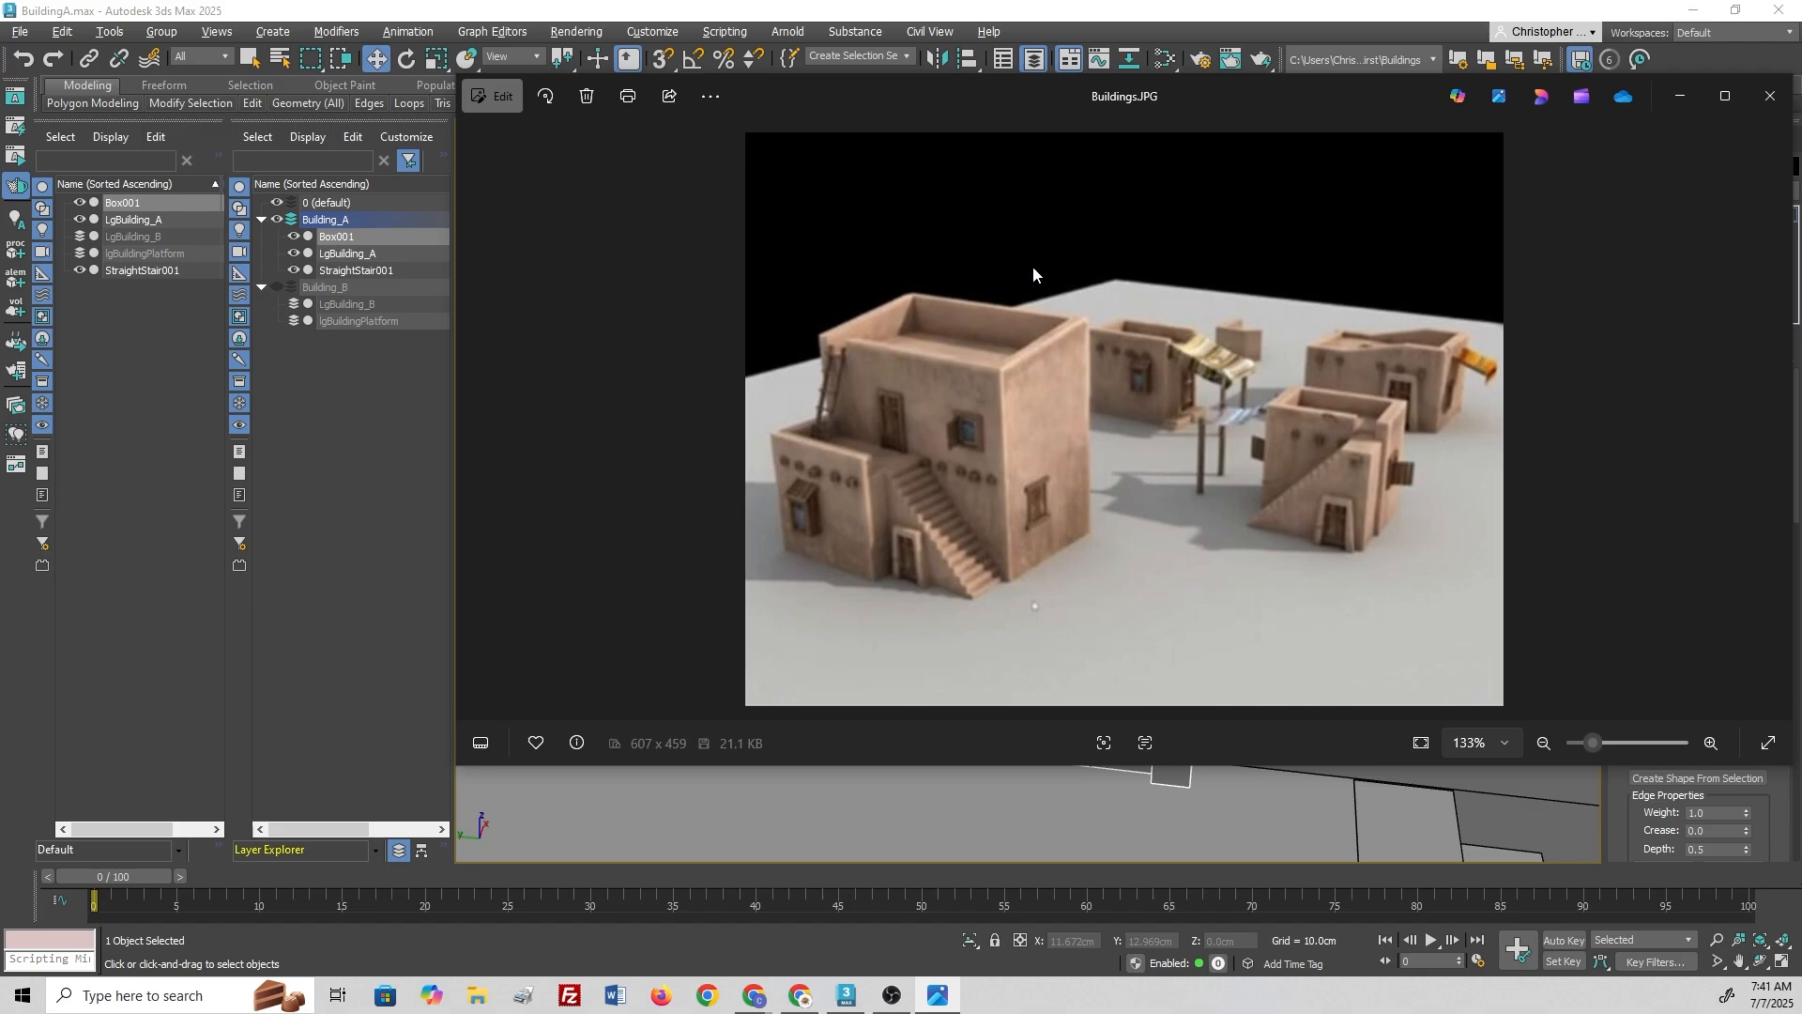
{"action": "left_click", "coordinate": [771, 8]}
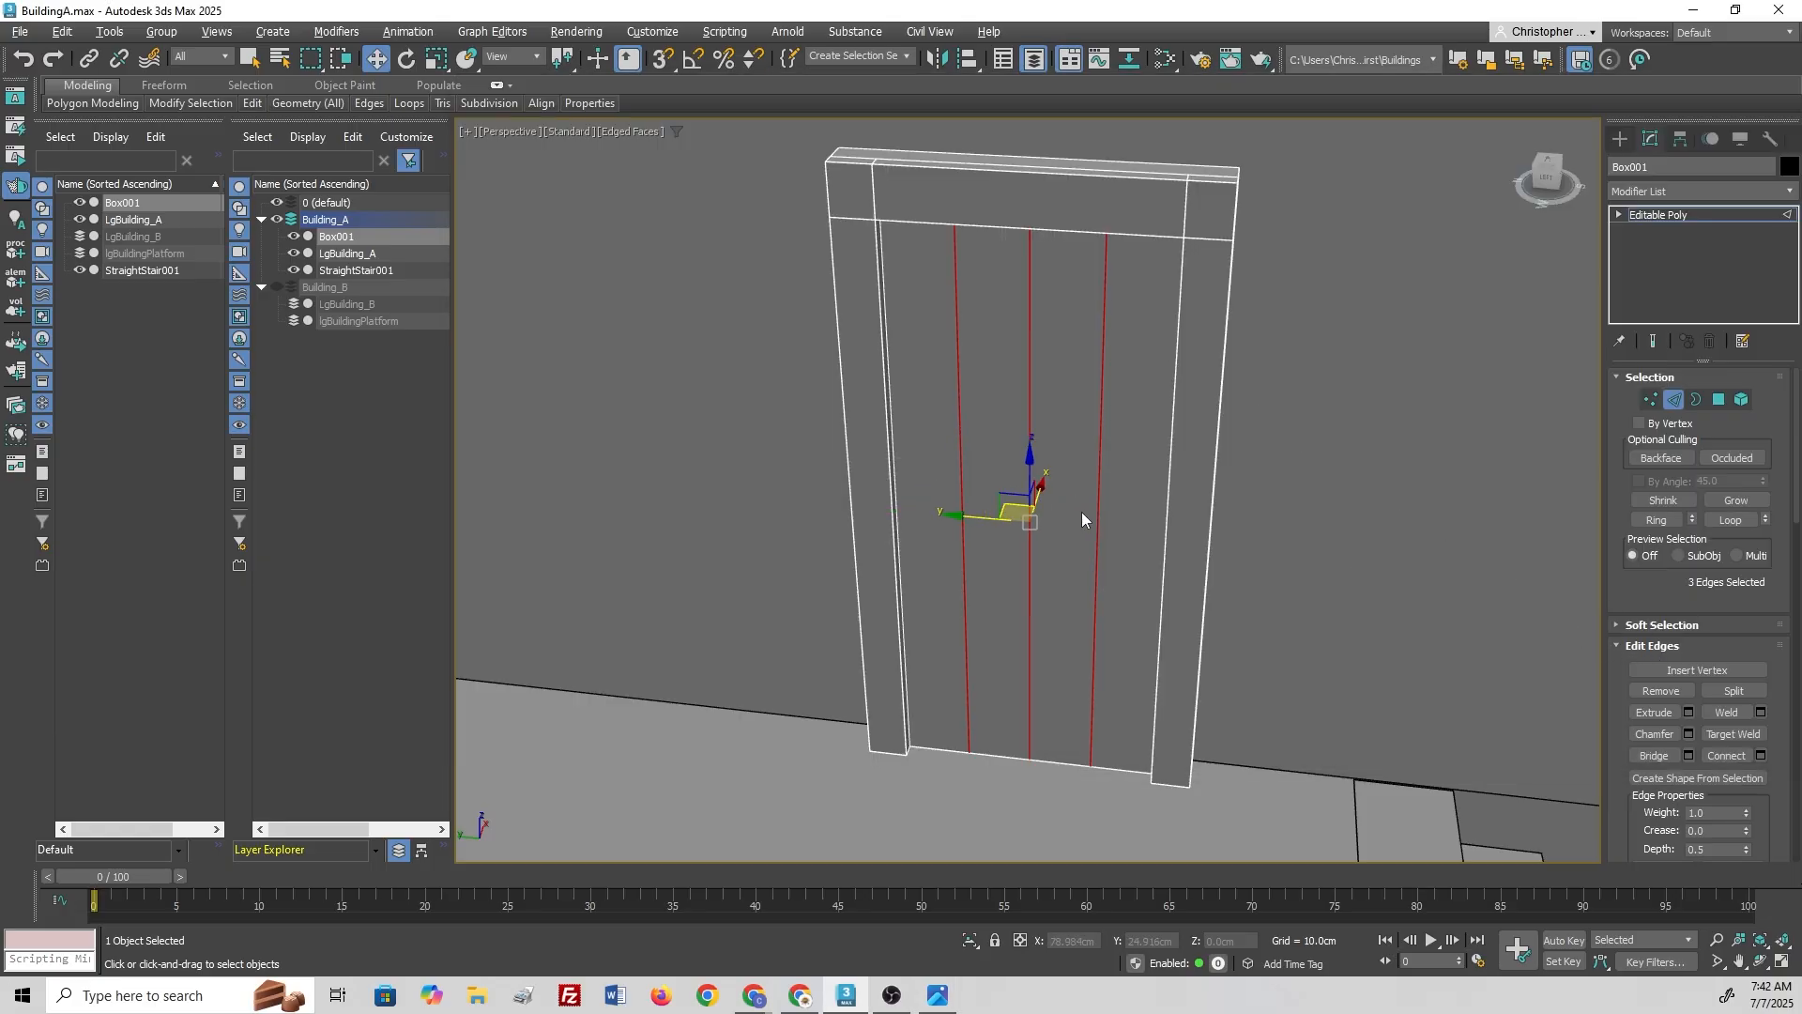
{"action": "middle_click_drag", "start_coordinate": [1301, 561], "coordinate": [1245, 580]}
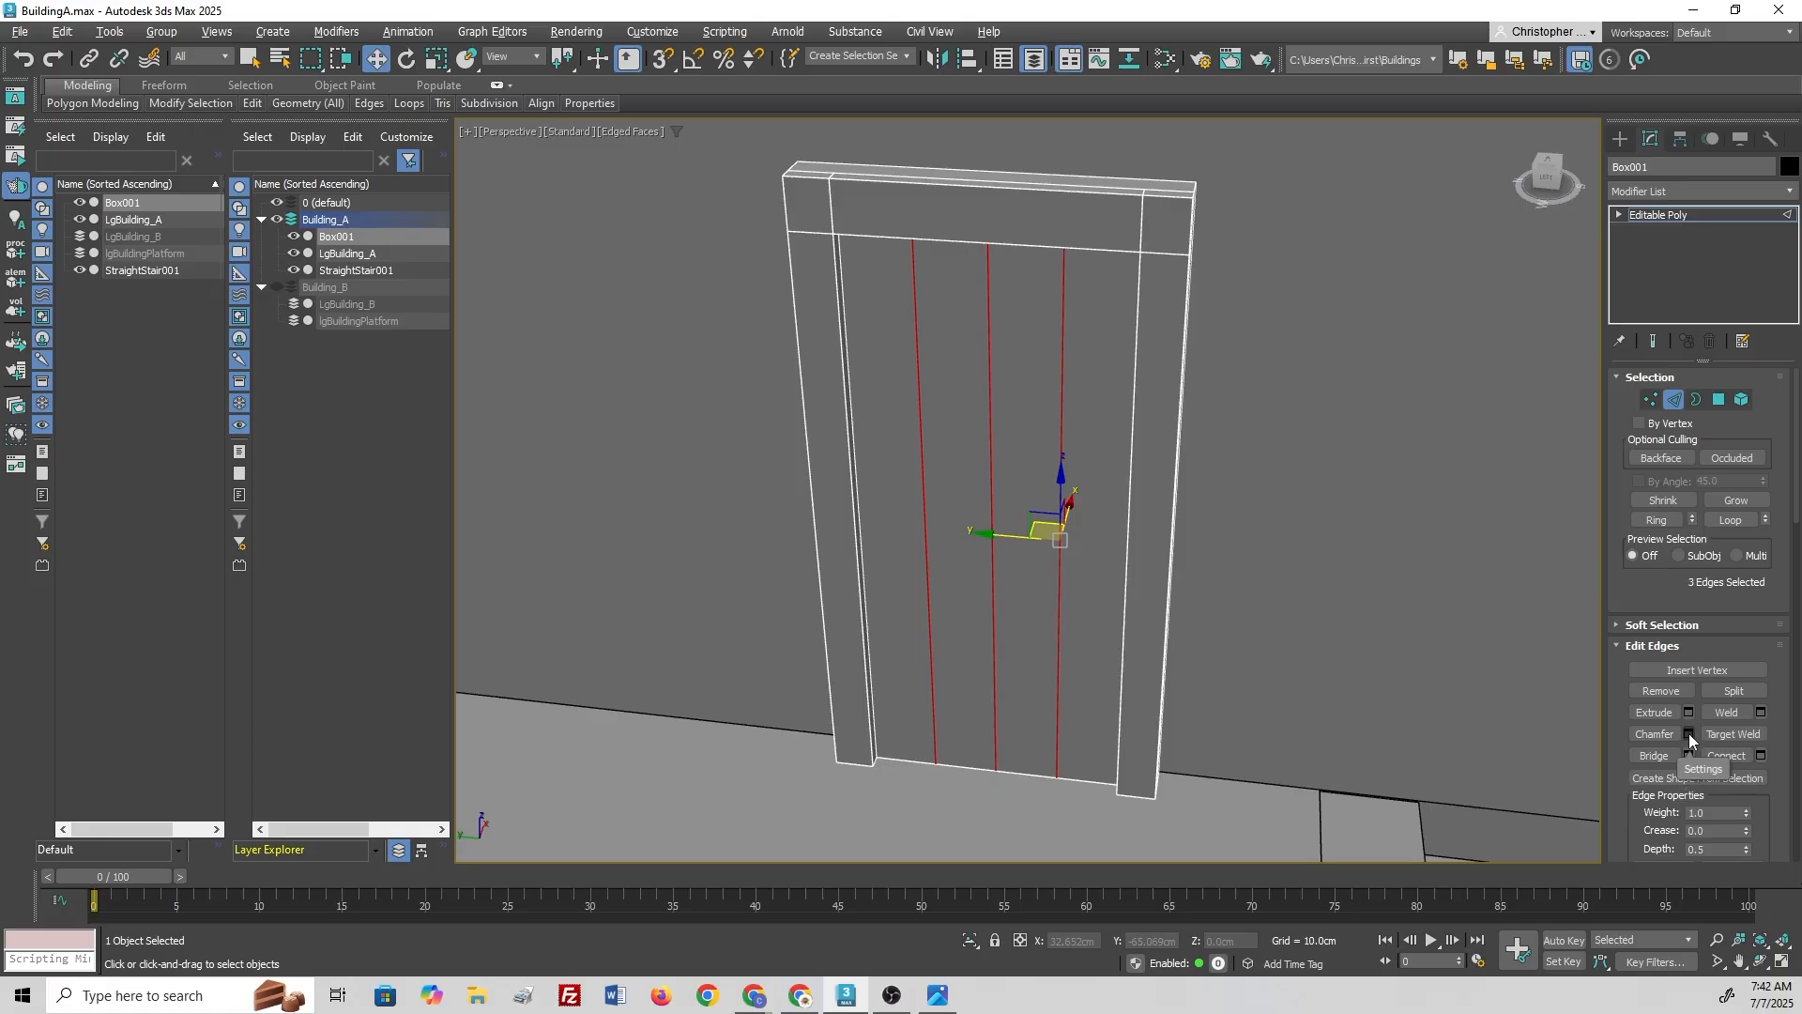
{"action": "scroll", "coordinate": [1037, 563], "scroll_direction": "down", "scroll_amount": 6}
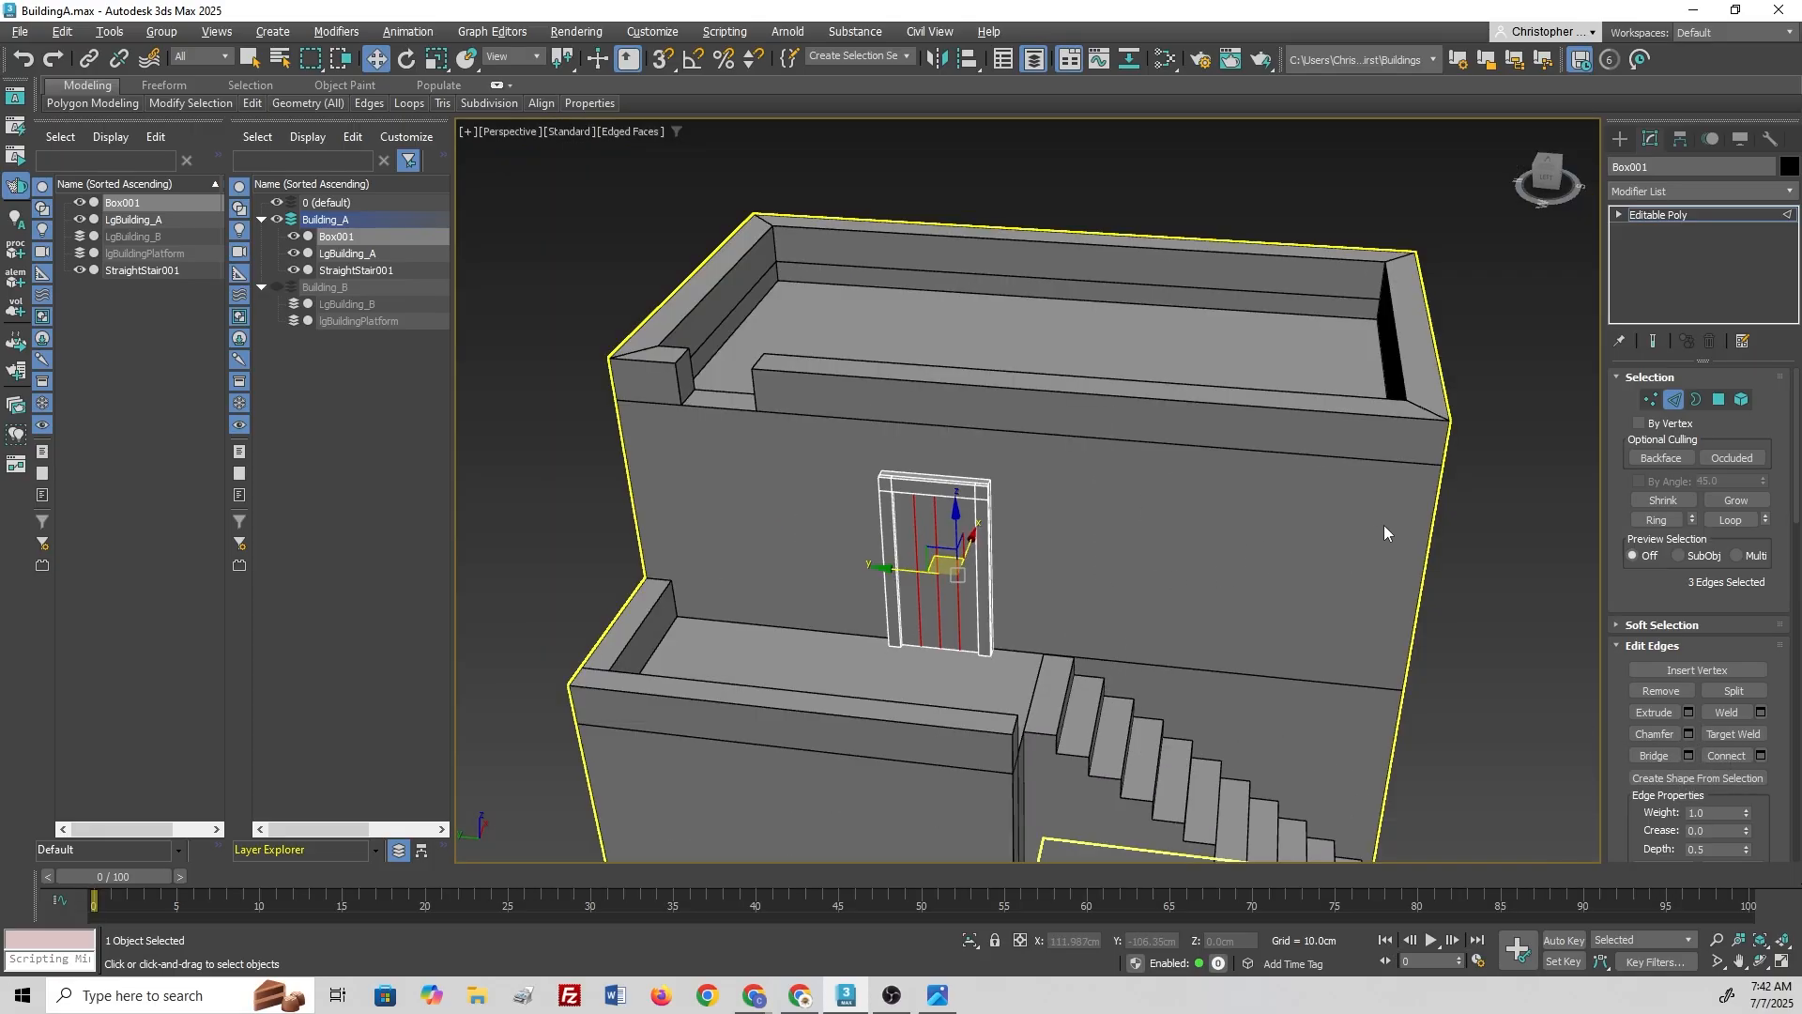
{"action": "middle_click_drag", "start_coordinate": [1307, 505], "coordinate": [1376, 479], "text": "alt"}
{"action": "key", "text": "ctrl+d"}
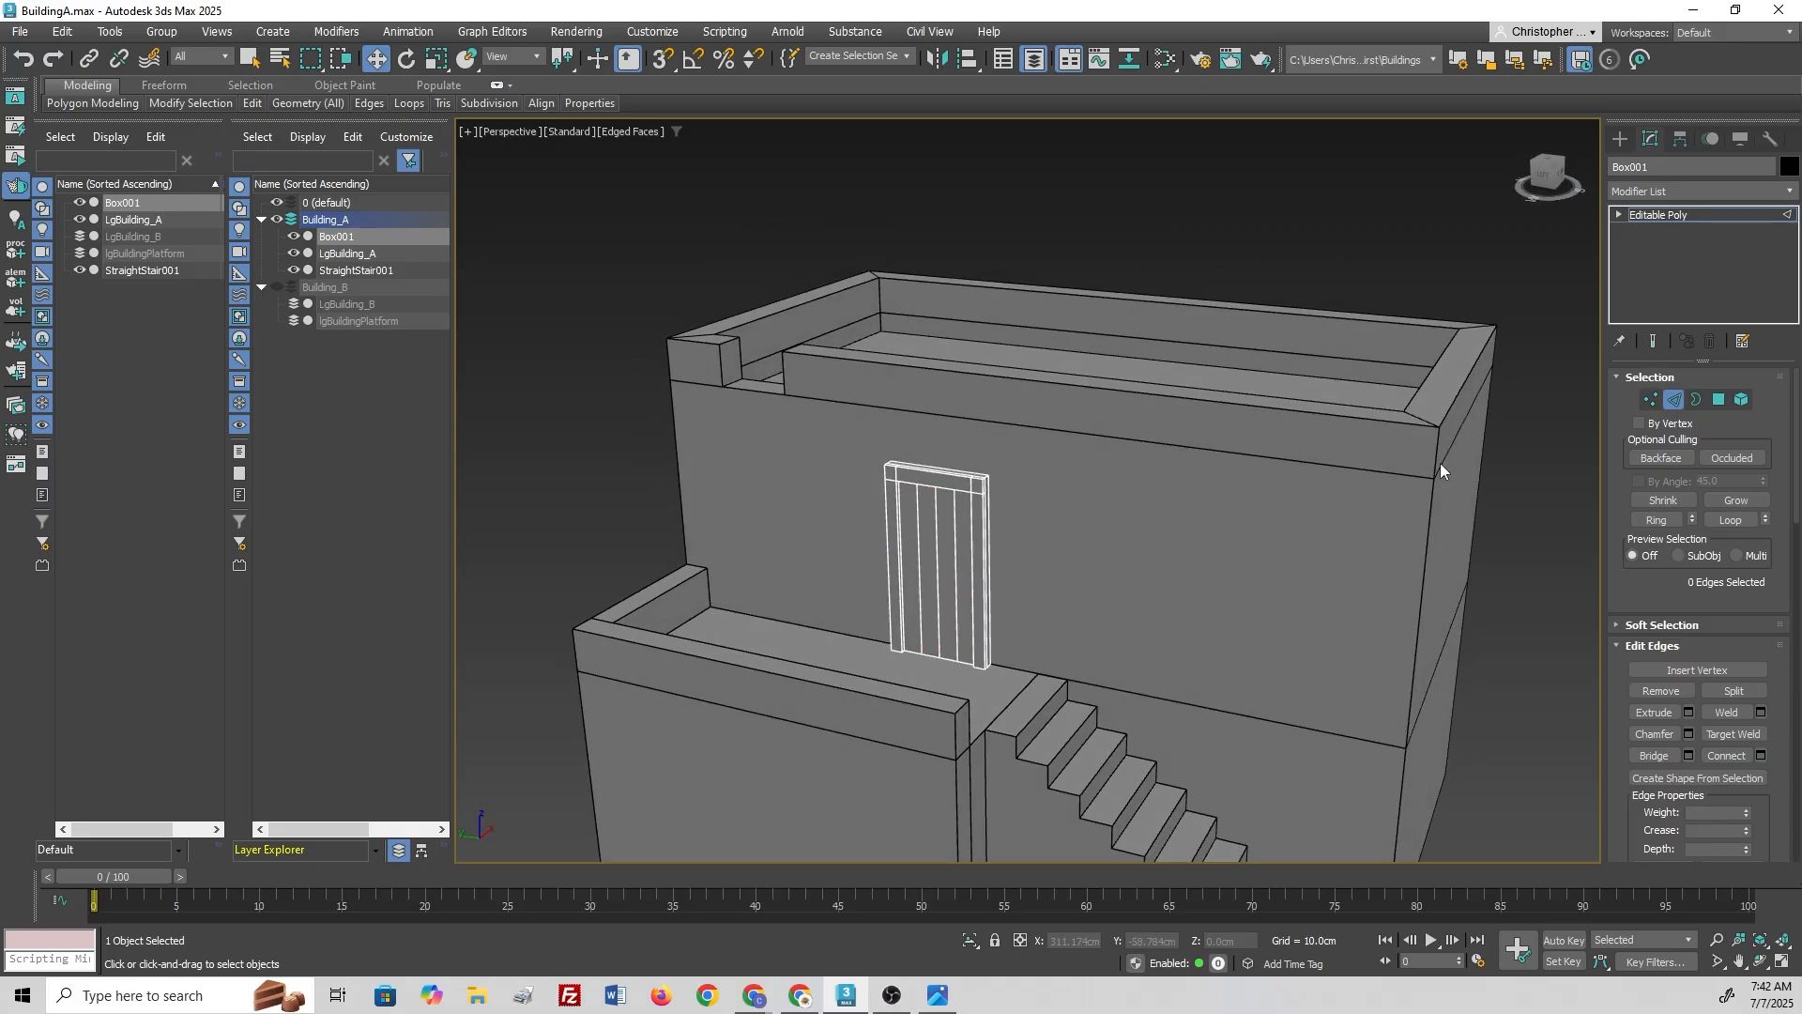
Step: Leave edge editing on the door, select the LgBuilding_A object and enter edge editing on it
{"action": "right_click", "coordinate": [1448, 458]}
{"action": "left_click", "coordinate": [1298, 487]}
{"action": "left_click", "coordinate": [1674, 400]}
{"action": "left_click", "coordinate": [1319, 486]}
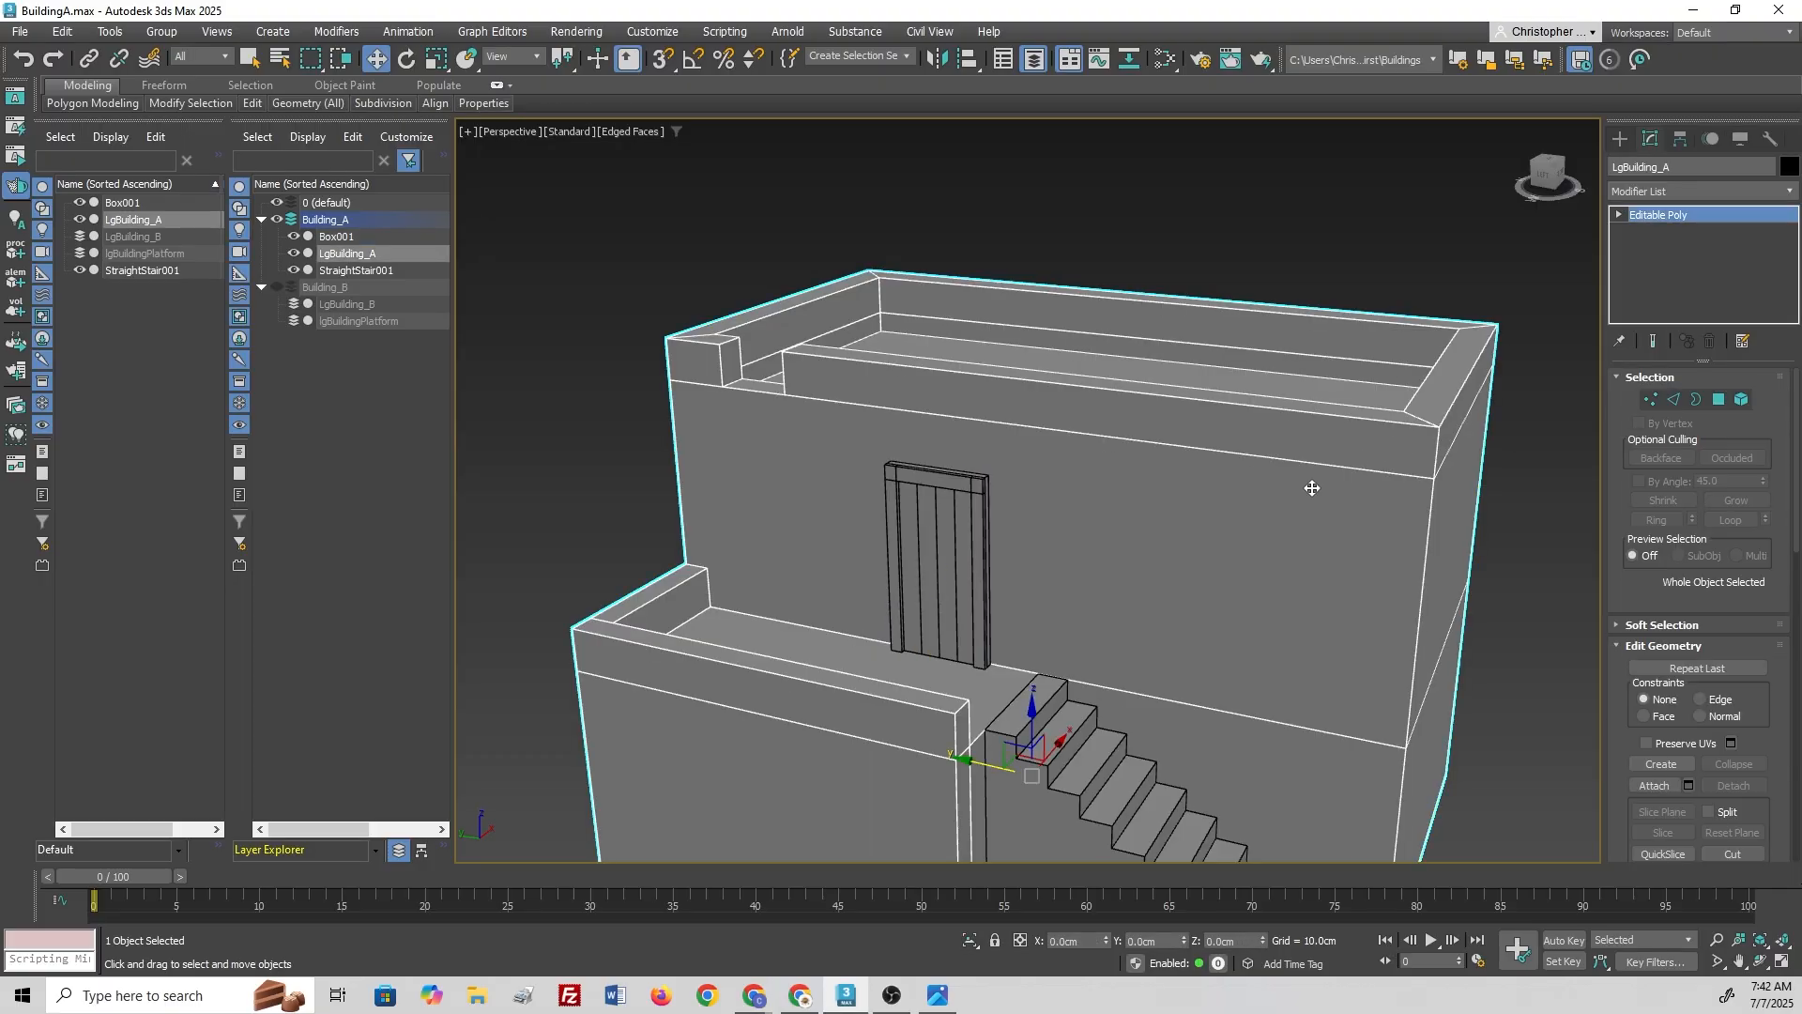
{"action": "left_click", "coordinate": [1674, 400]}
Step: Try chamfering the vertical parapet edge at the building's front corner by about 8.57 cm, and undo that amount
{"action": "middle_click_drag", "start_coordinate": [1292, 505], "coordinate": [1169, 513]}
{"action": "left_click", "coordinate": [1283, 464]}
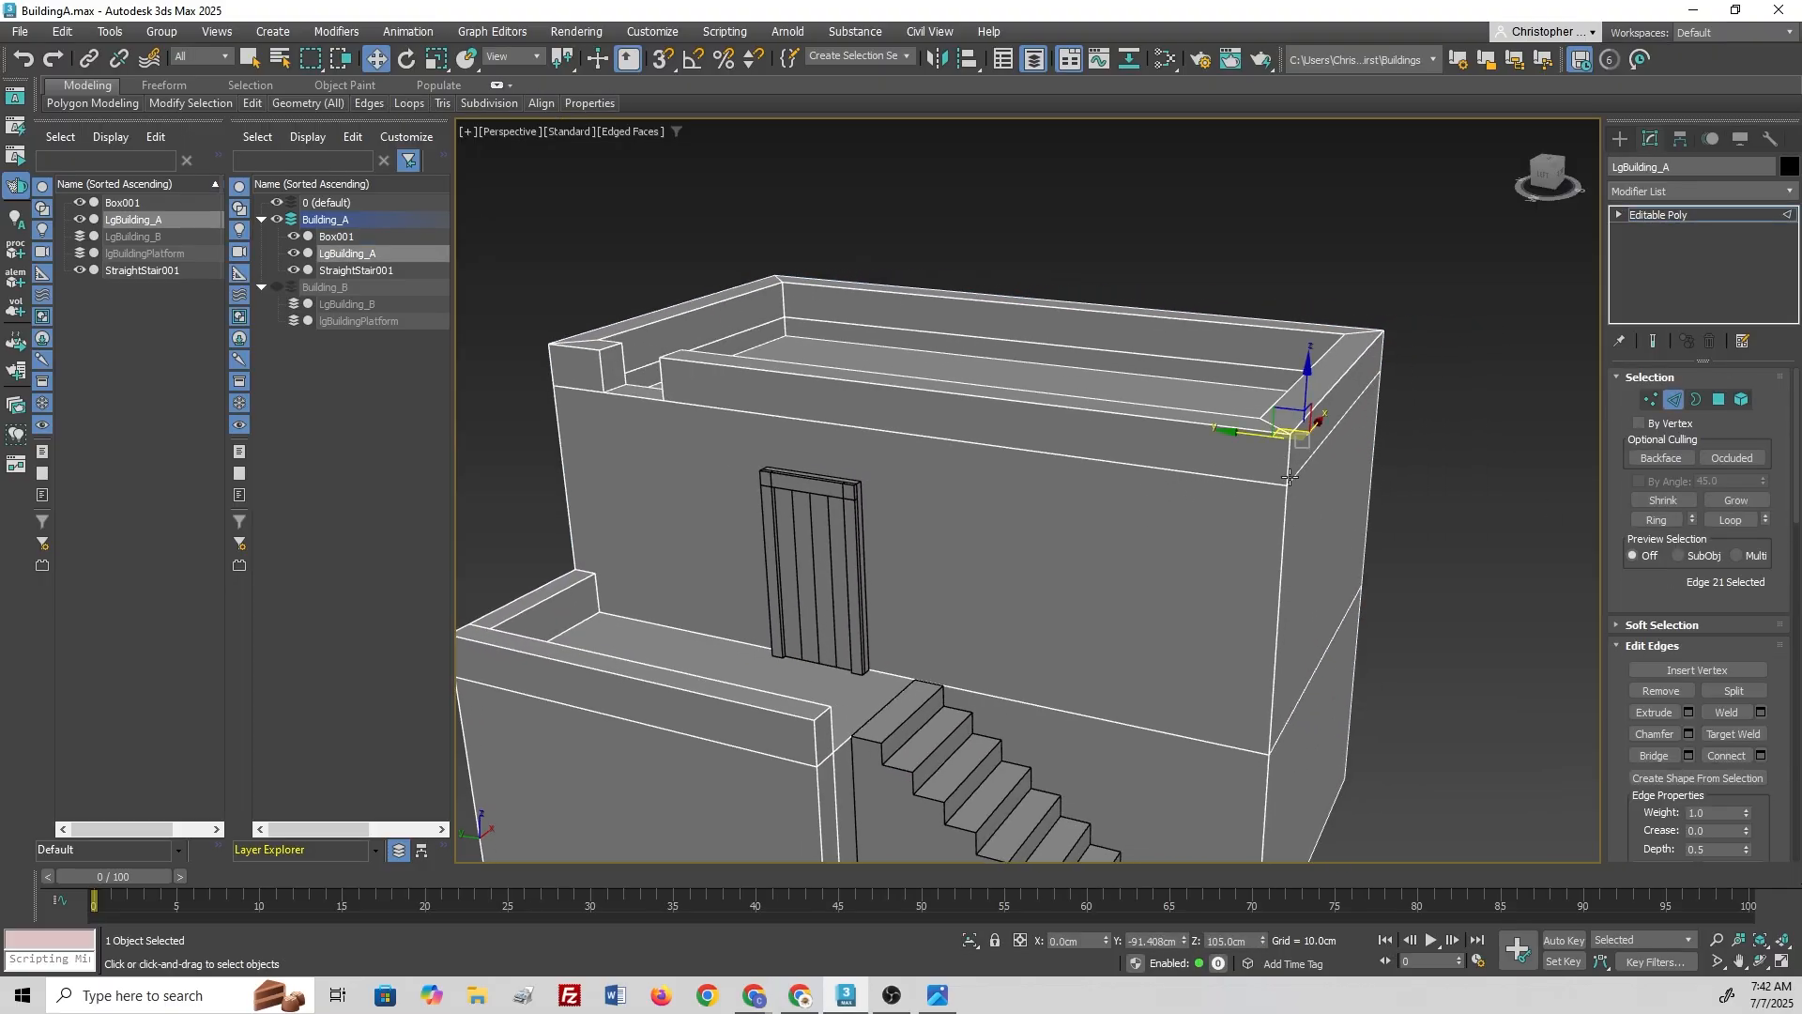
{"action": "scroll", "coordinate": [1304, 555], "scroll_direction": "up", "scroll_amount": 4}
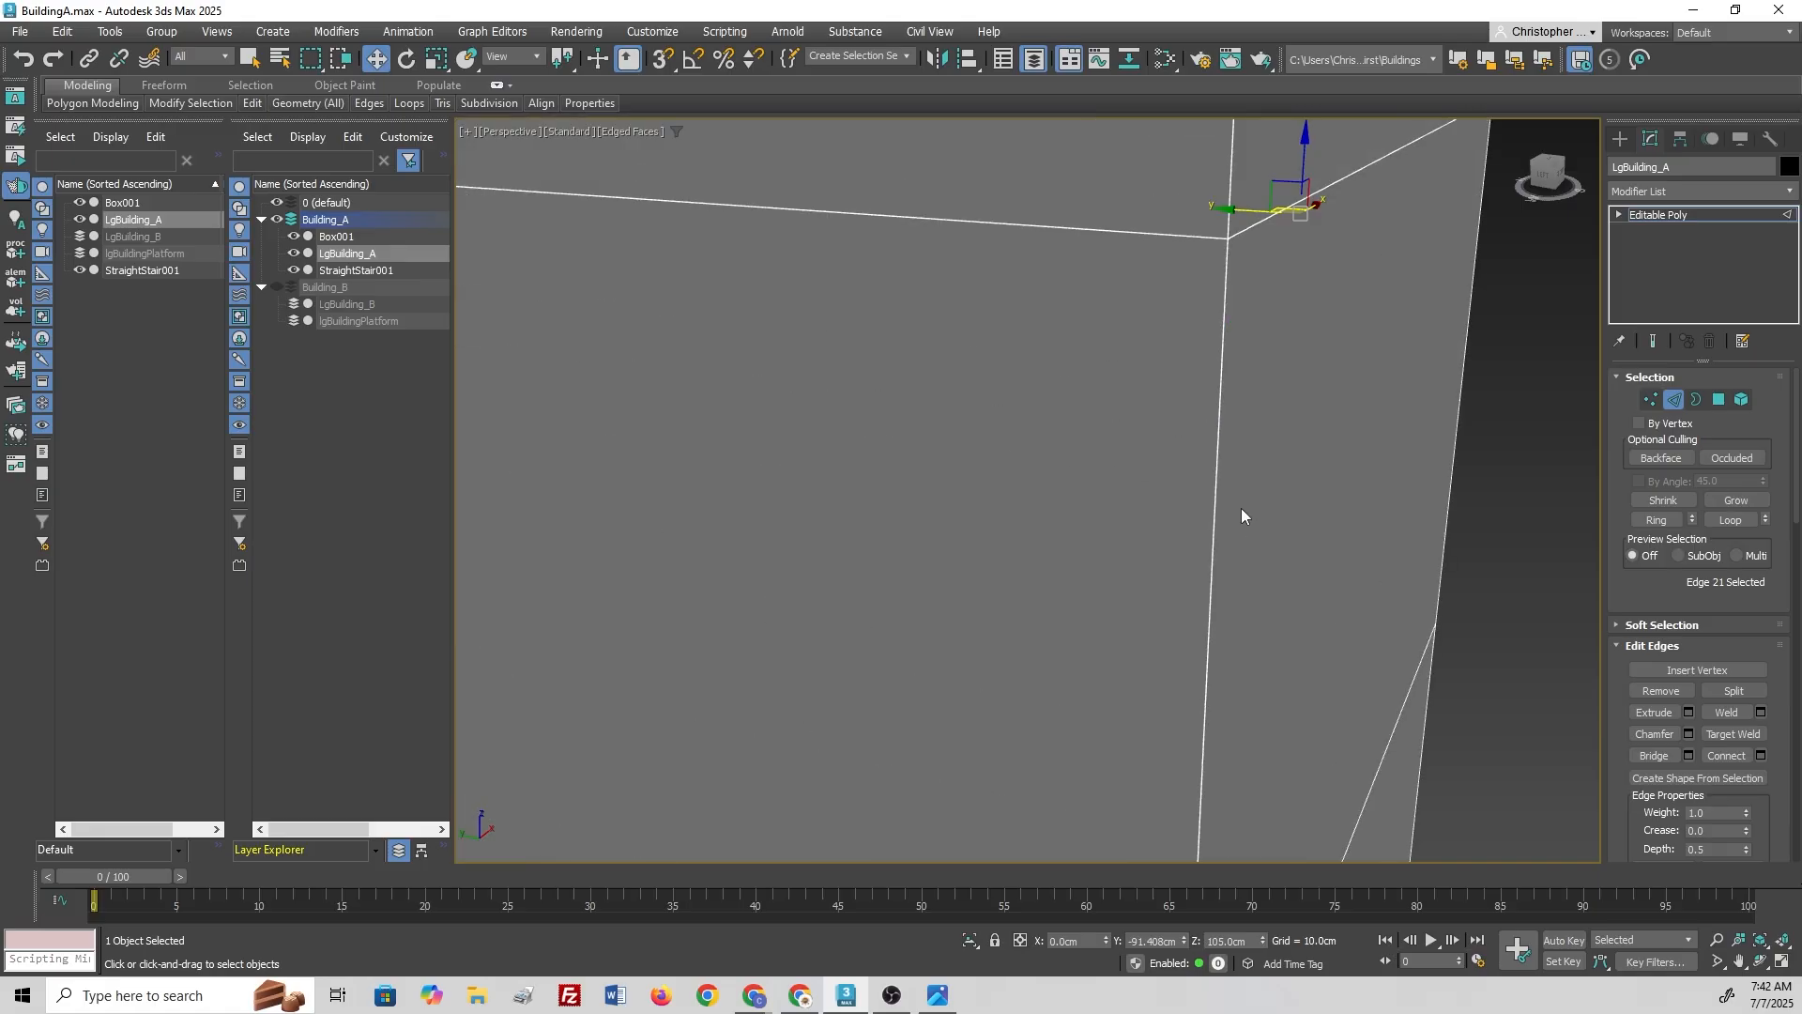
{"action": "left_click", "coordinate": [1524, 554]}
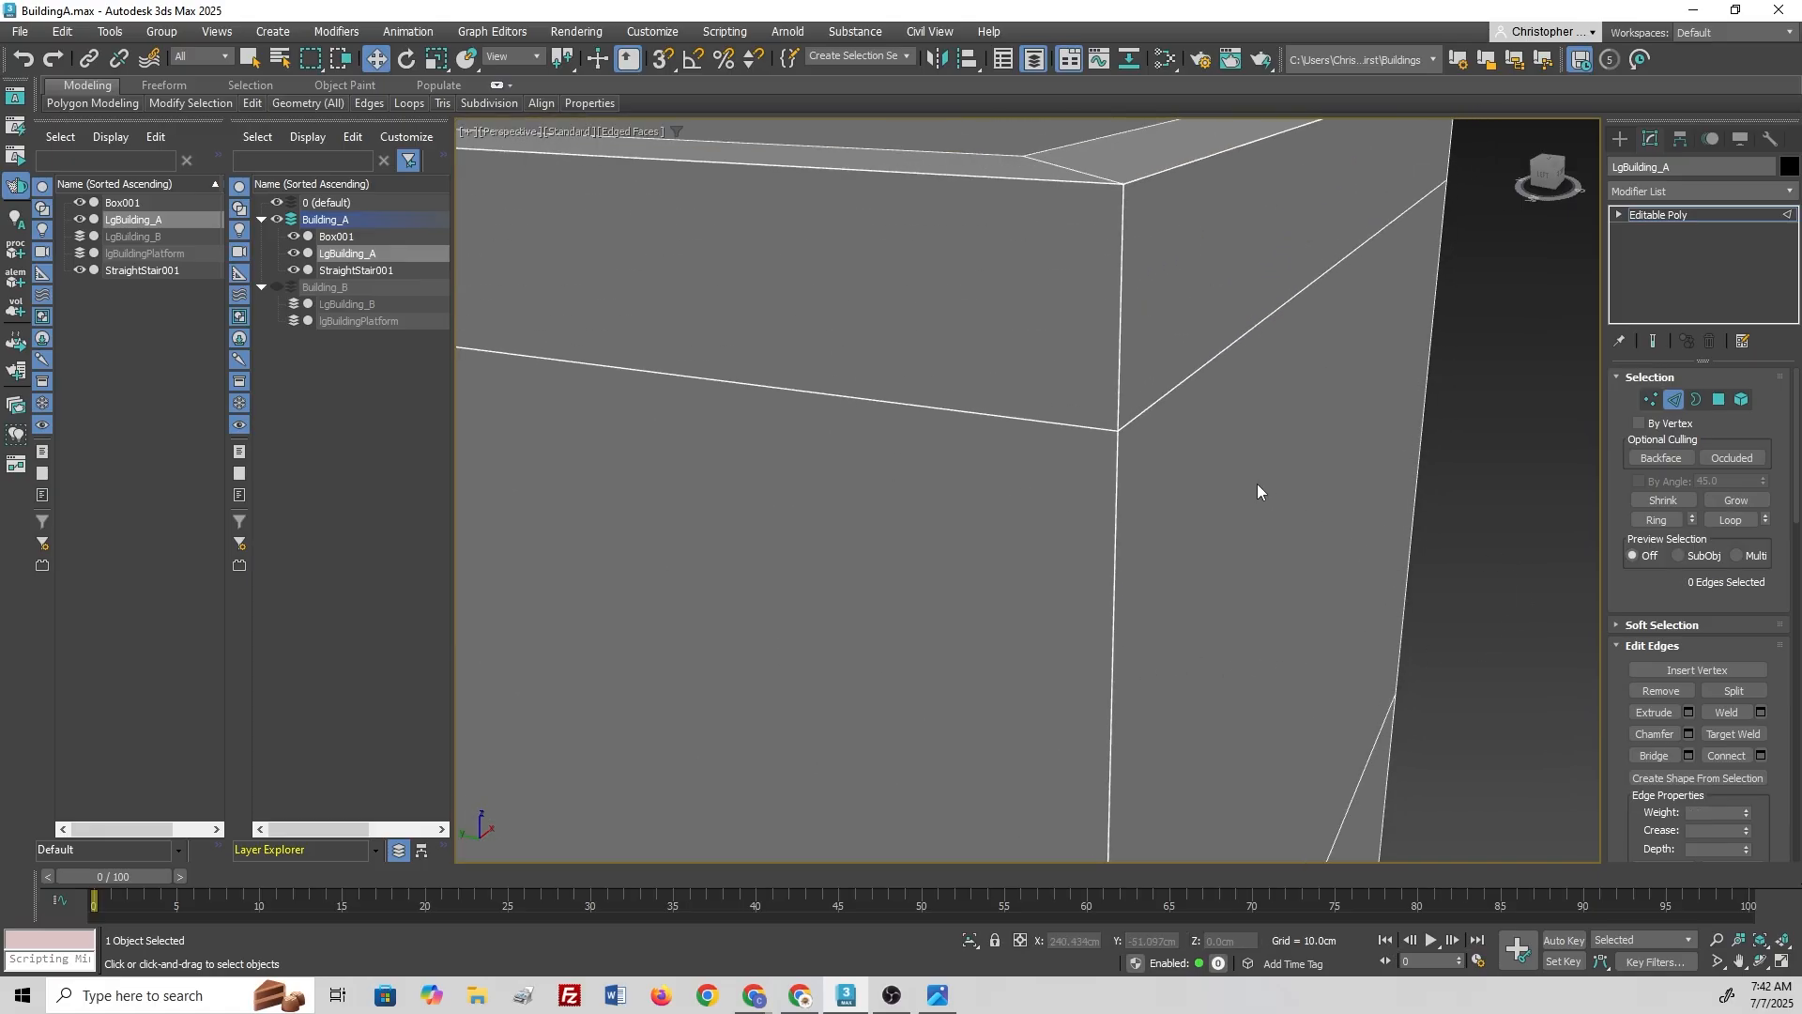
{"action": "left_click", "coordinate": [1113, 305]}
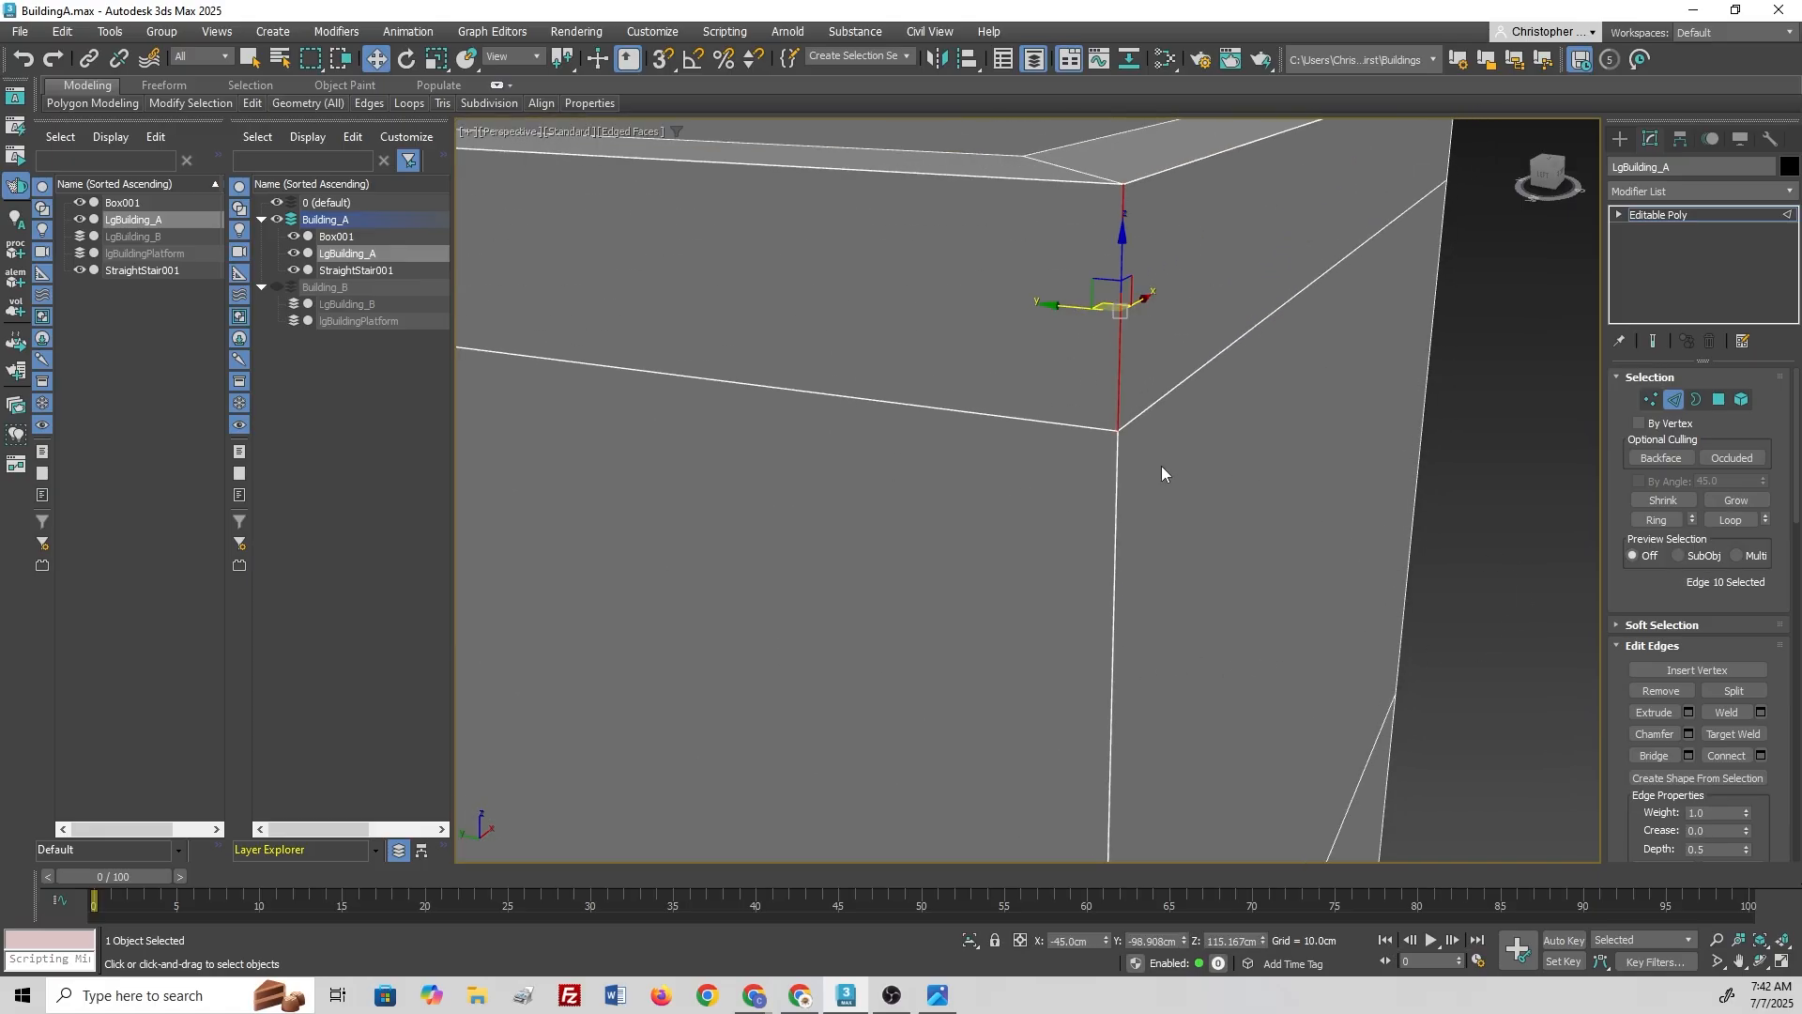
{"action": "left_click", "coordinate": [1688, 734]}
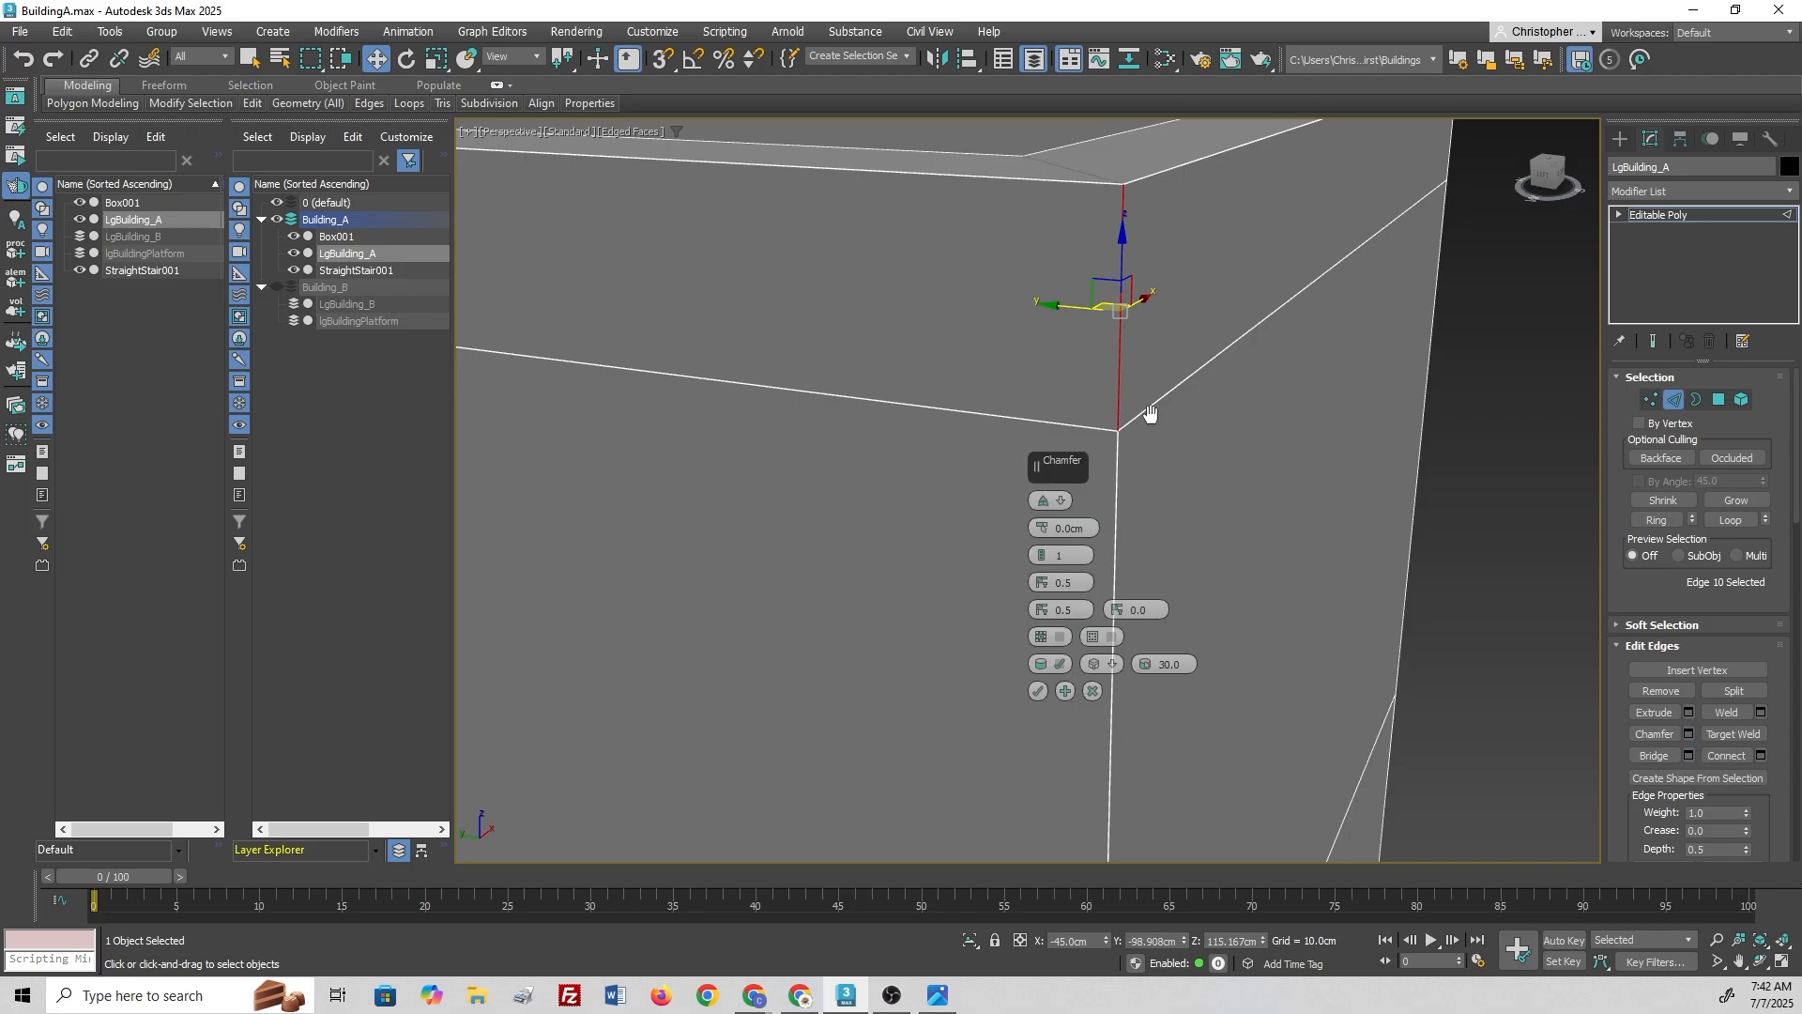
{"action": "scroll", "coordinate": [1108, 432], "scroll_direction": "down", "scroll_amount": 1}
{"action": "left_click_drag", "start_coordinate": [1056, 520], "coordinate": [1107, 462]}
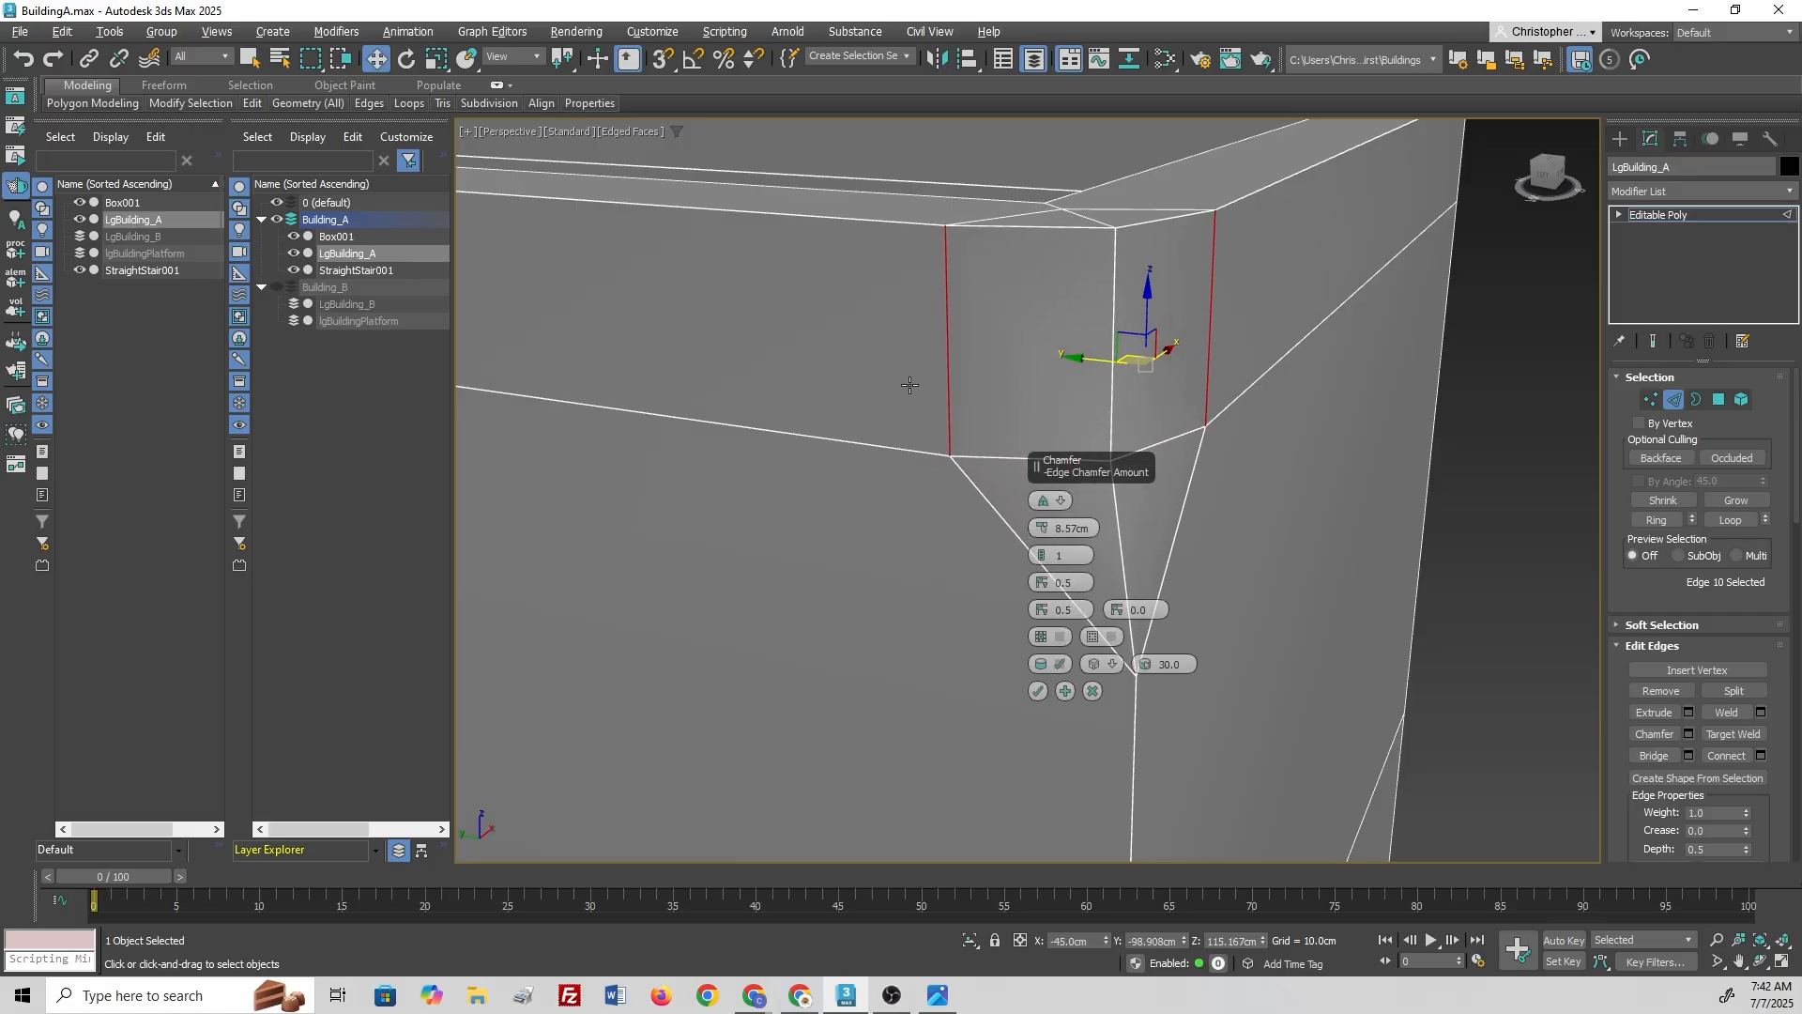
{"action": "middle_click_drag", "start_coordinate": [1080, 469], "coordinate": [996, 492], "text": "alt"}
{"action": "key", "text": "ctrl+z"}
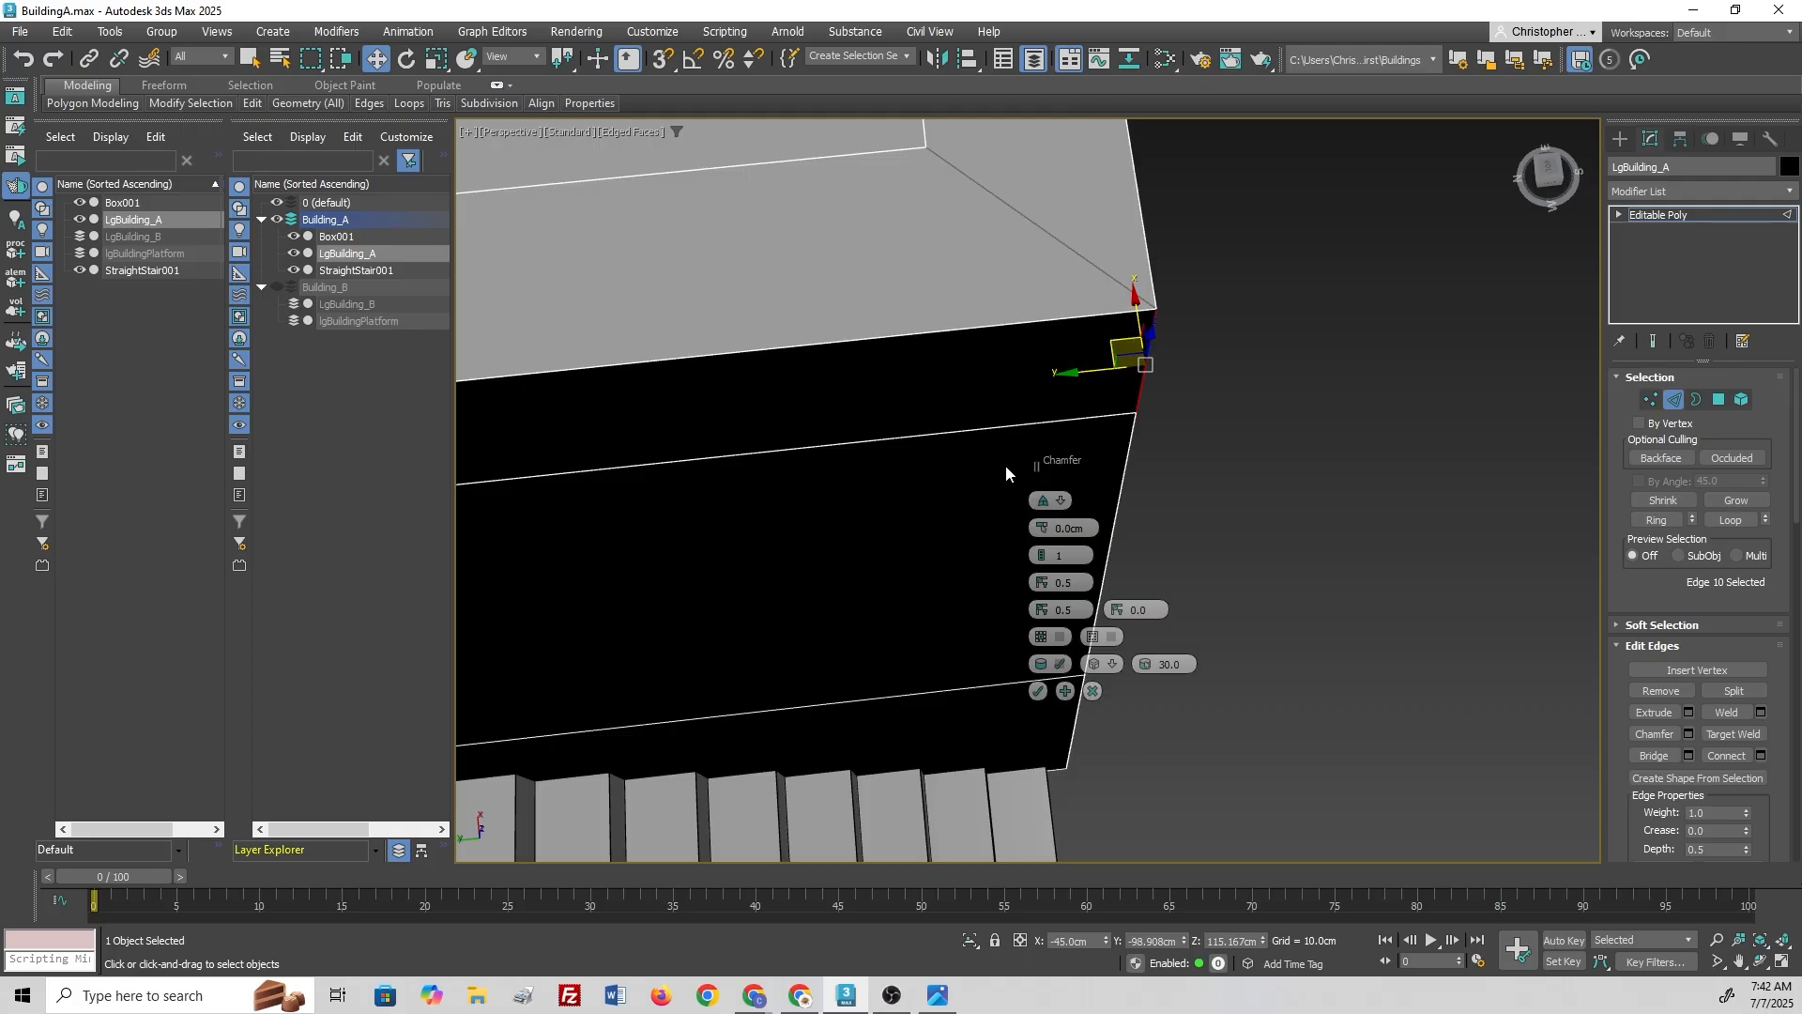
Step: Try a 6.257 cm chamfer on the corner edge and compare the Quad, Tri and Uniform chamfer types
{"action": "left_click", "coordinate": [1064, 501]}
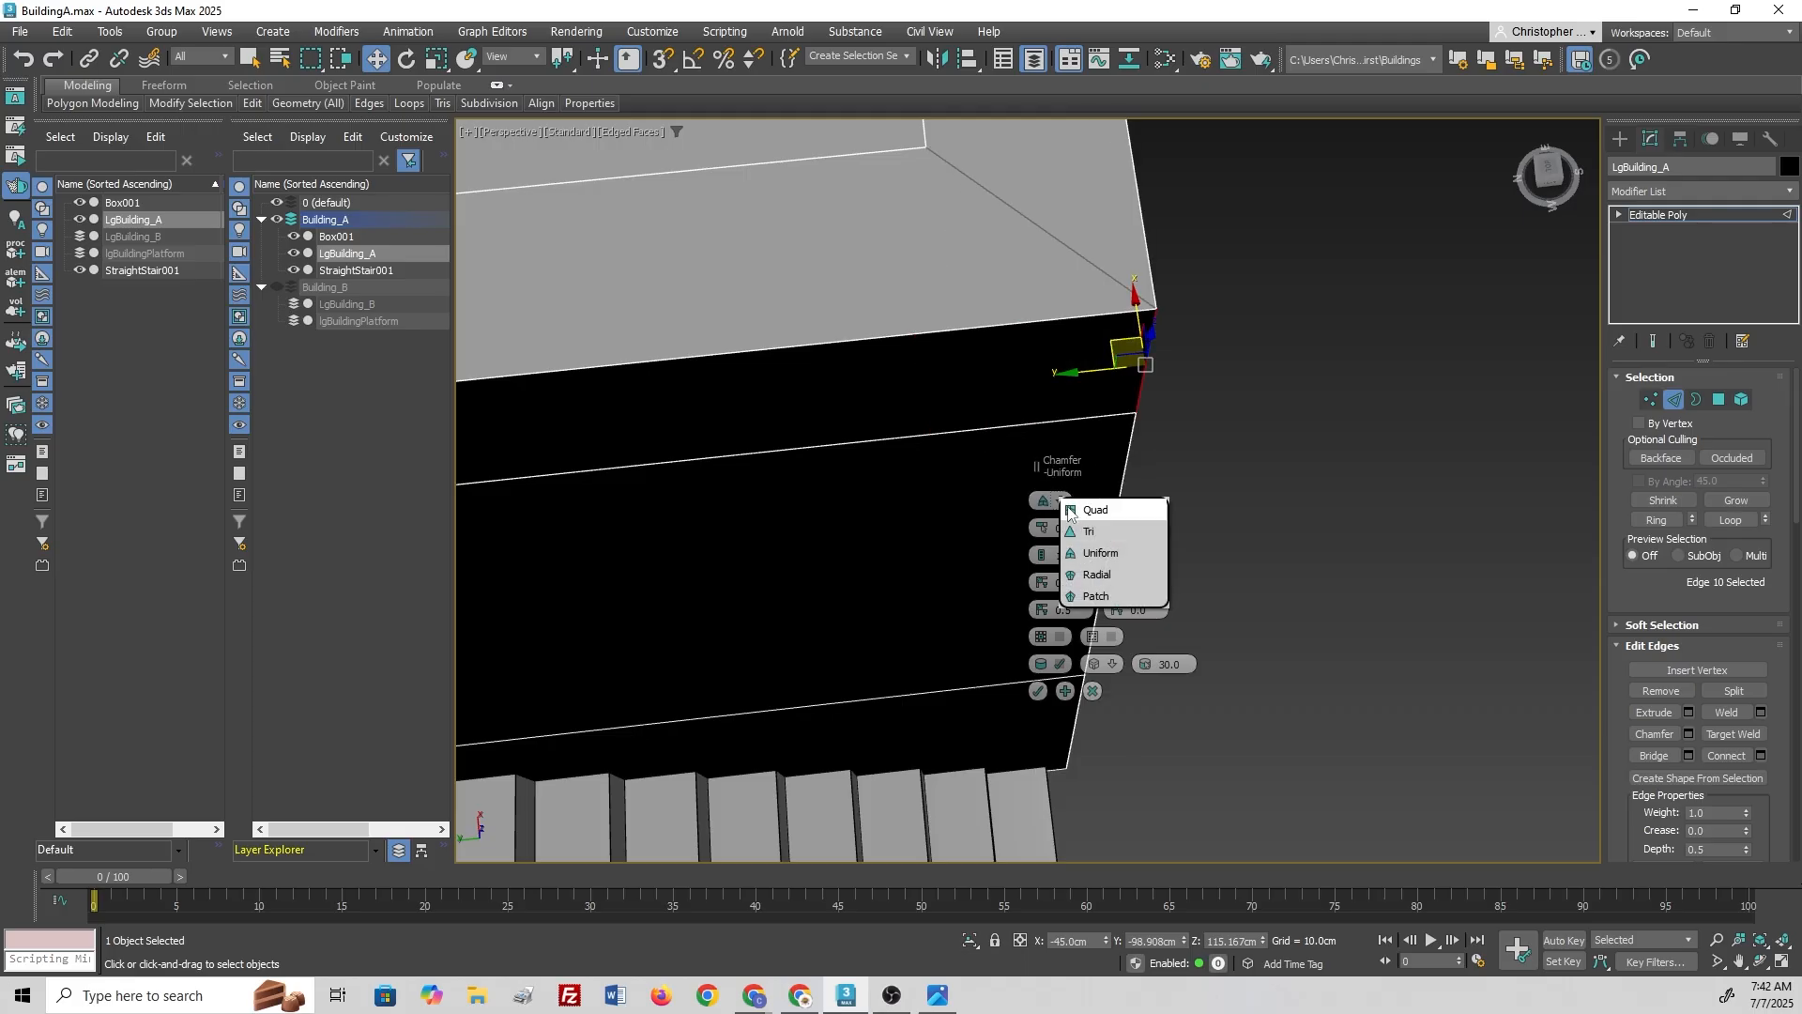
{"action": "left_click", "coordinate": [1086, 552]}
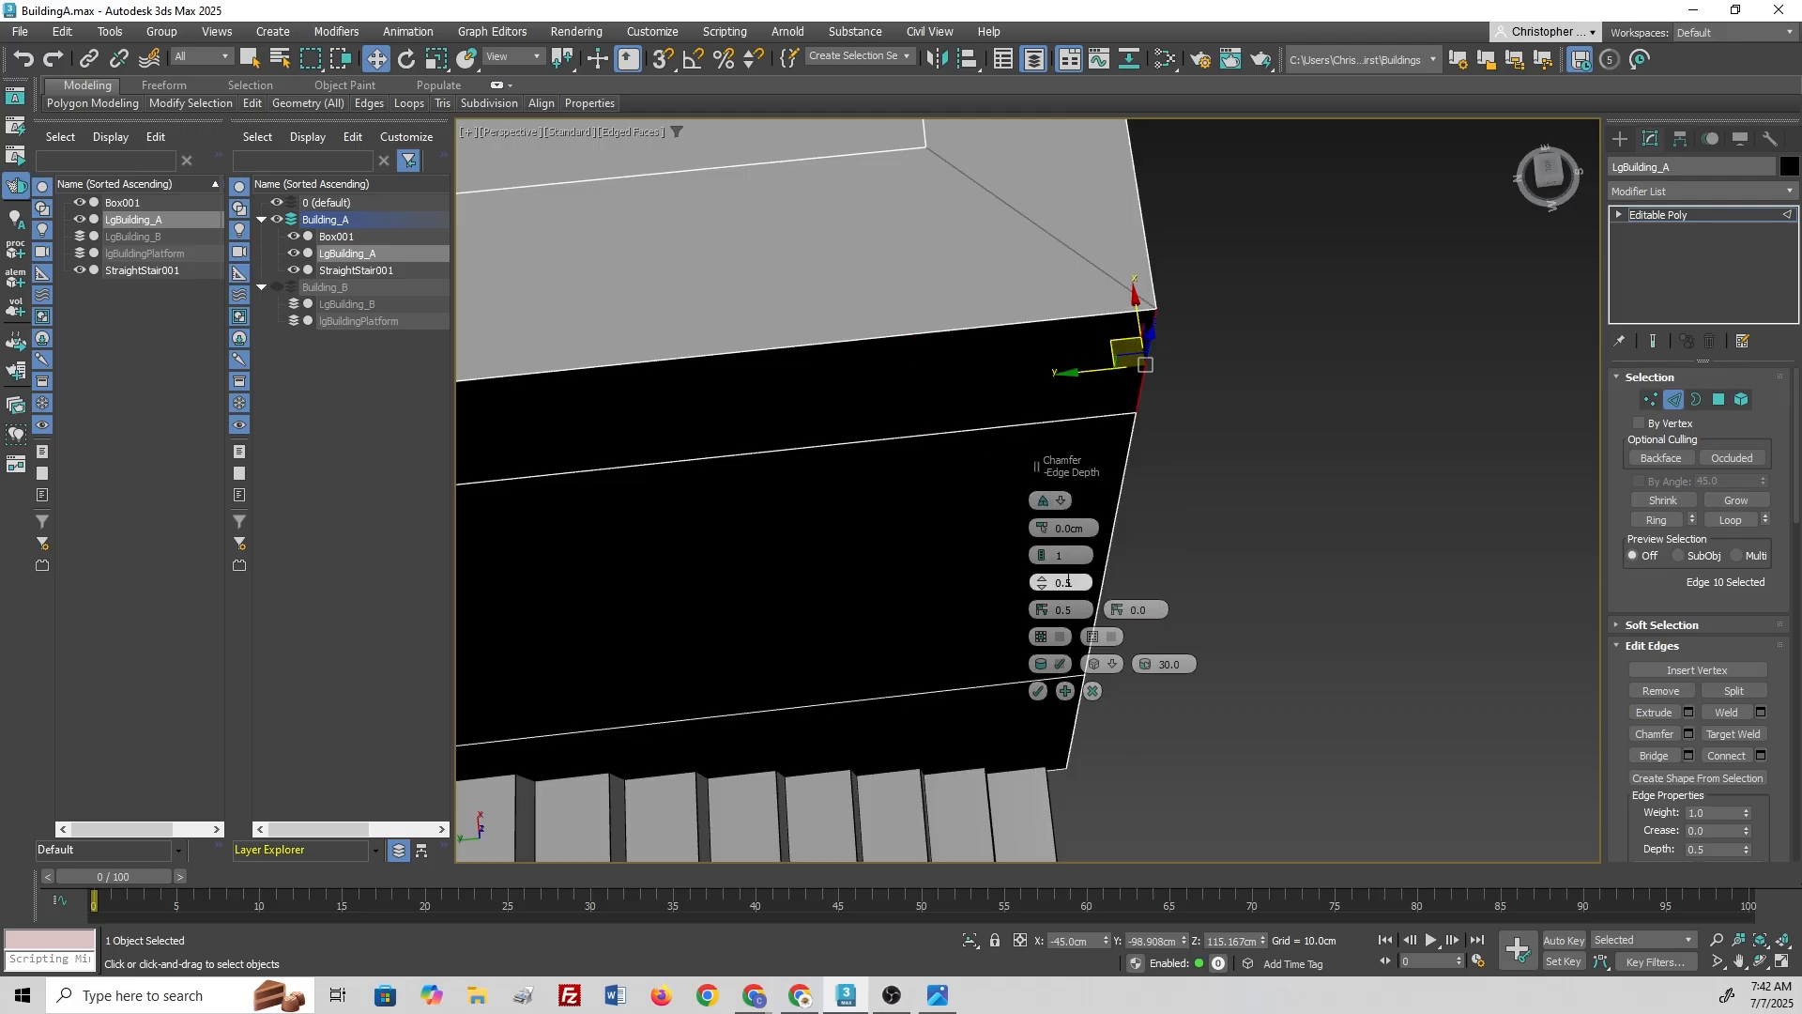
{"action": "left_click_drag", "start_coordinate": [1045, 538], "coordinate": [1043, 481]}
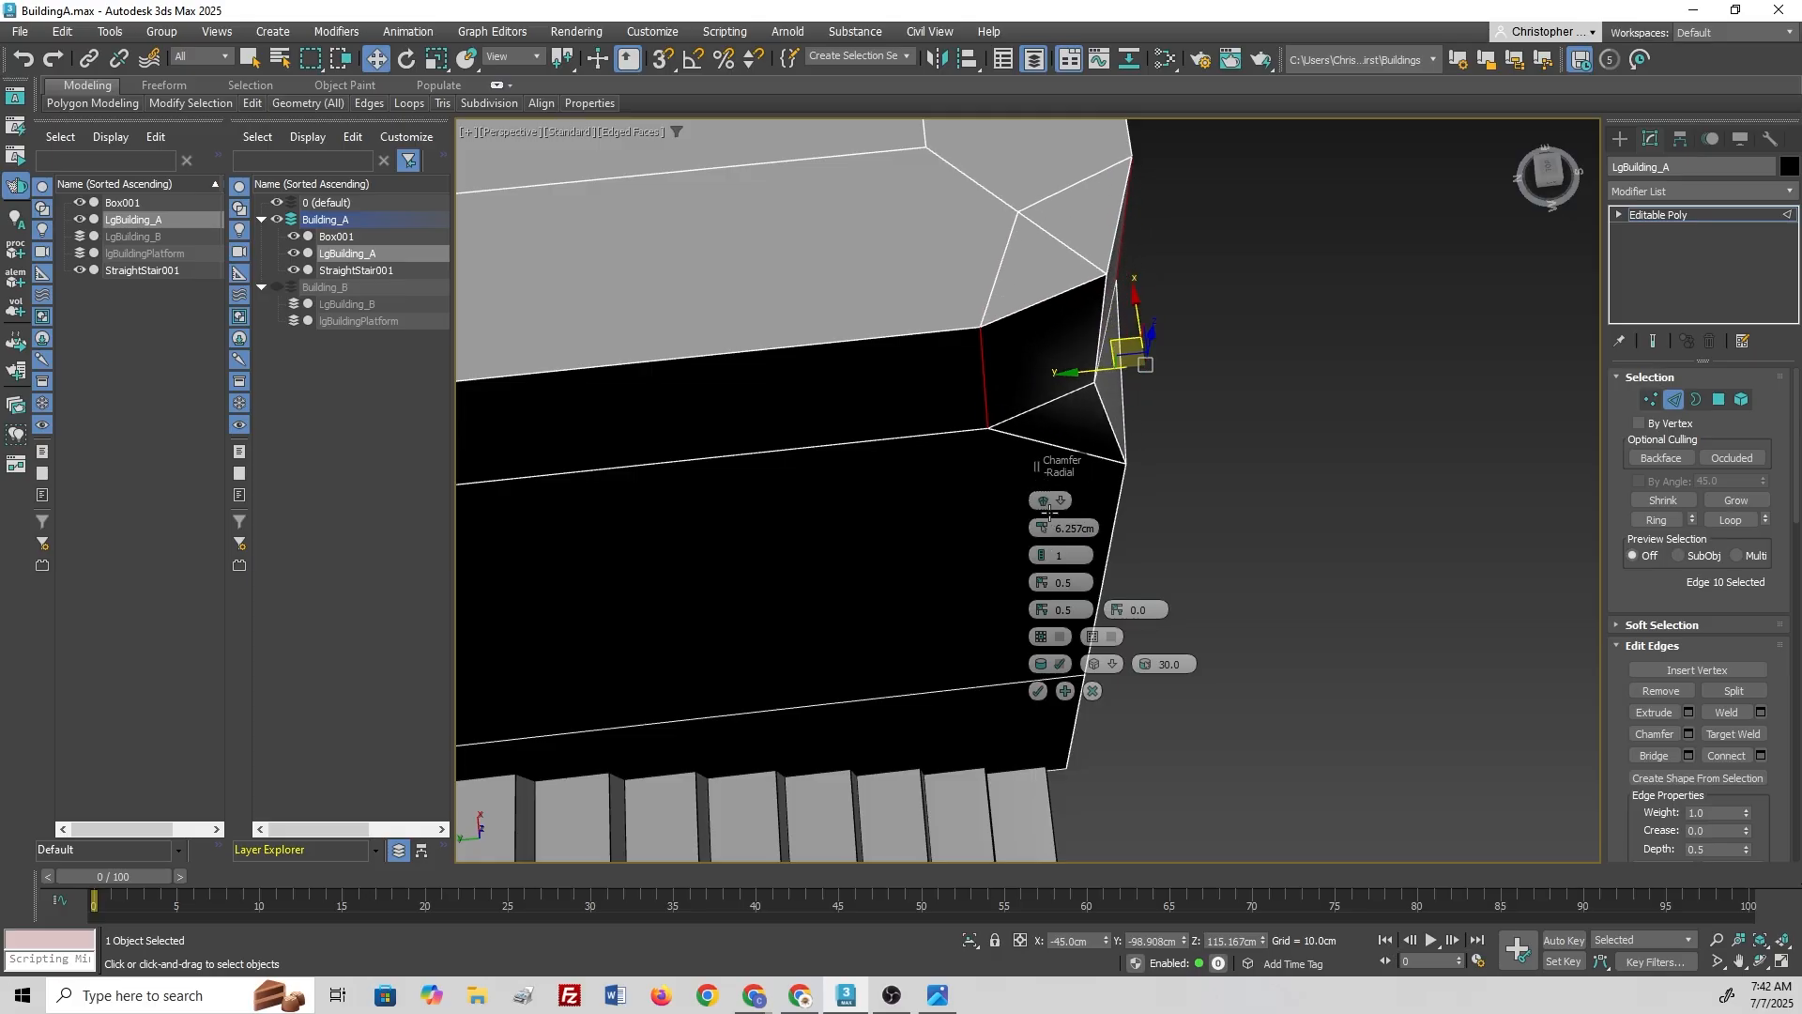
{"action": "left_click", "coordinate": [1046, 502]}
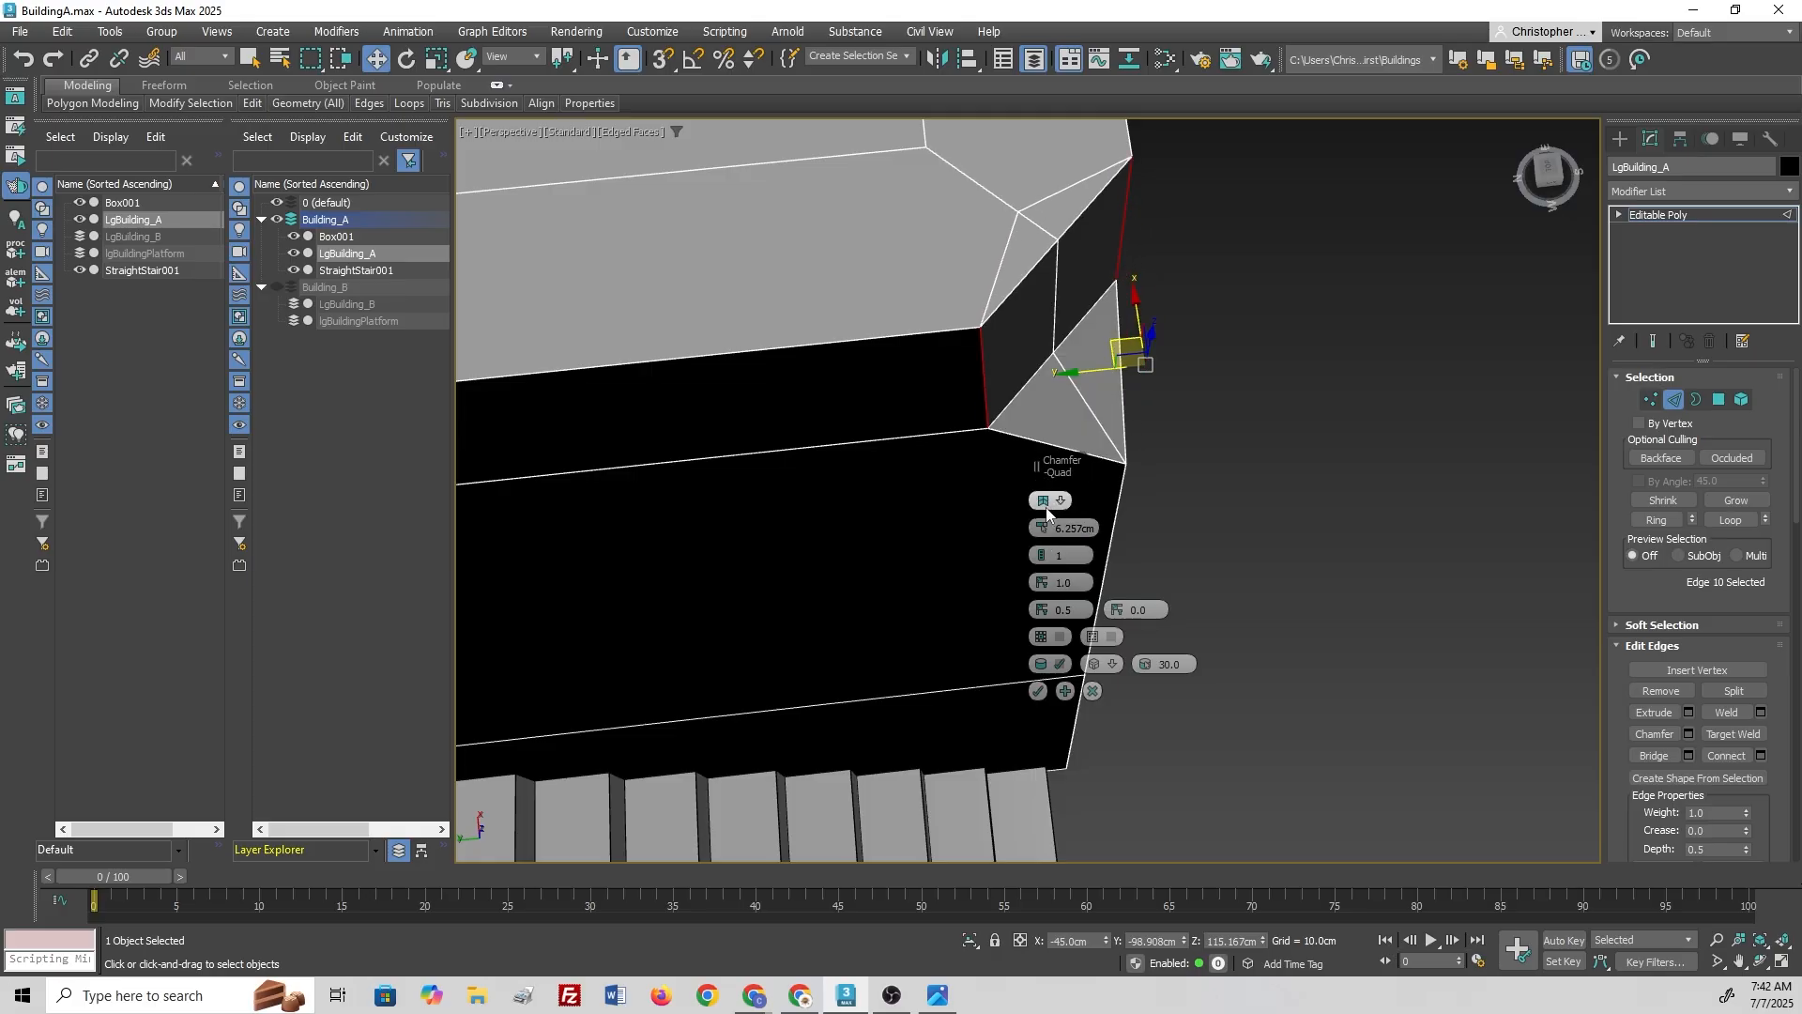
{"action": "left_click", "coordinate": [1043, 505]}
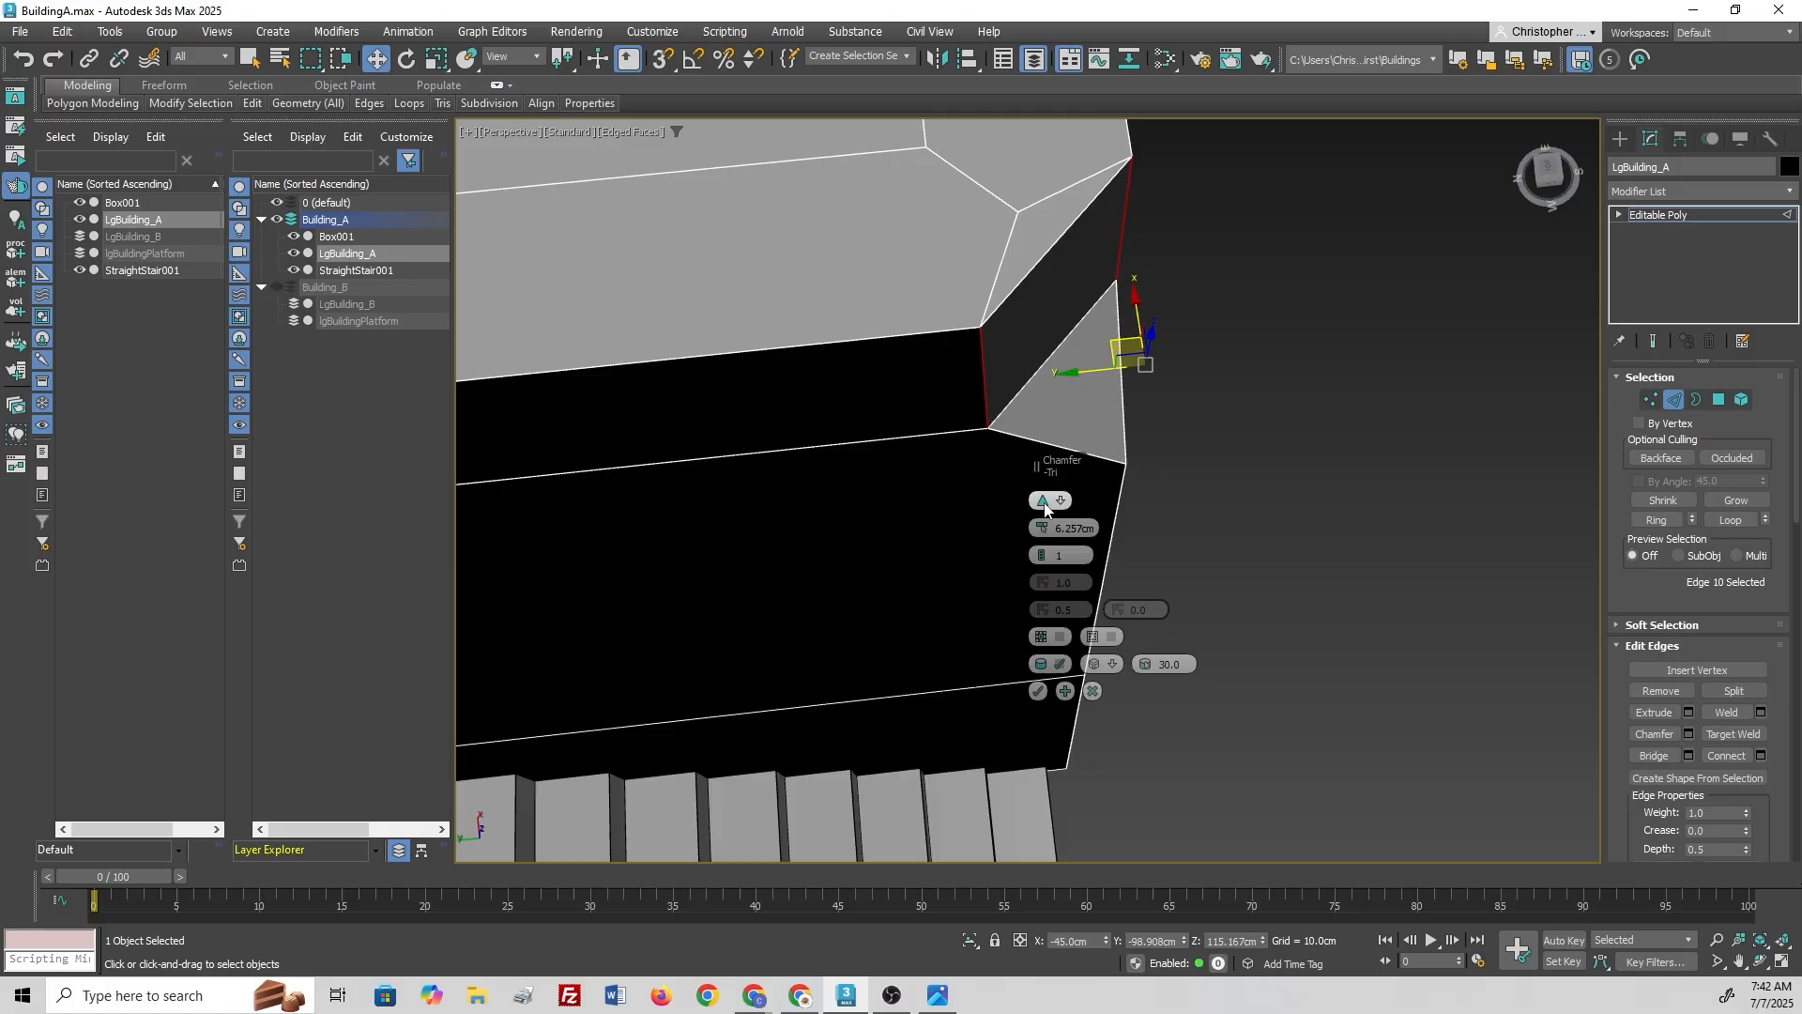
{"action": "left_click", "coordinate": [1043, 505]}
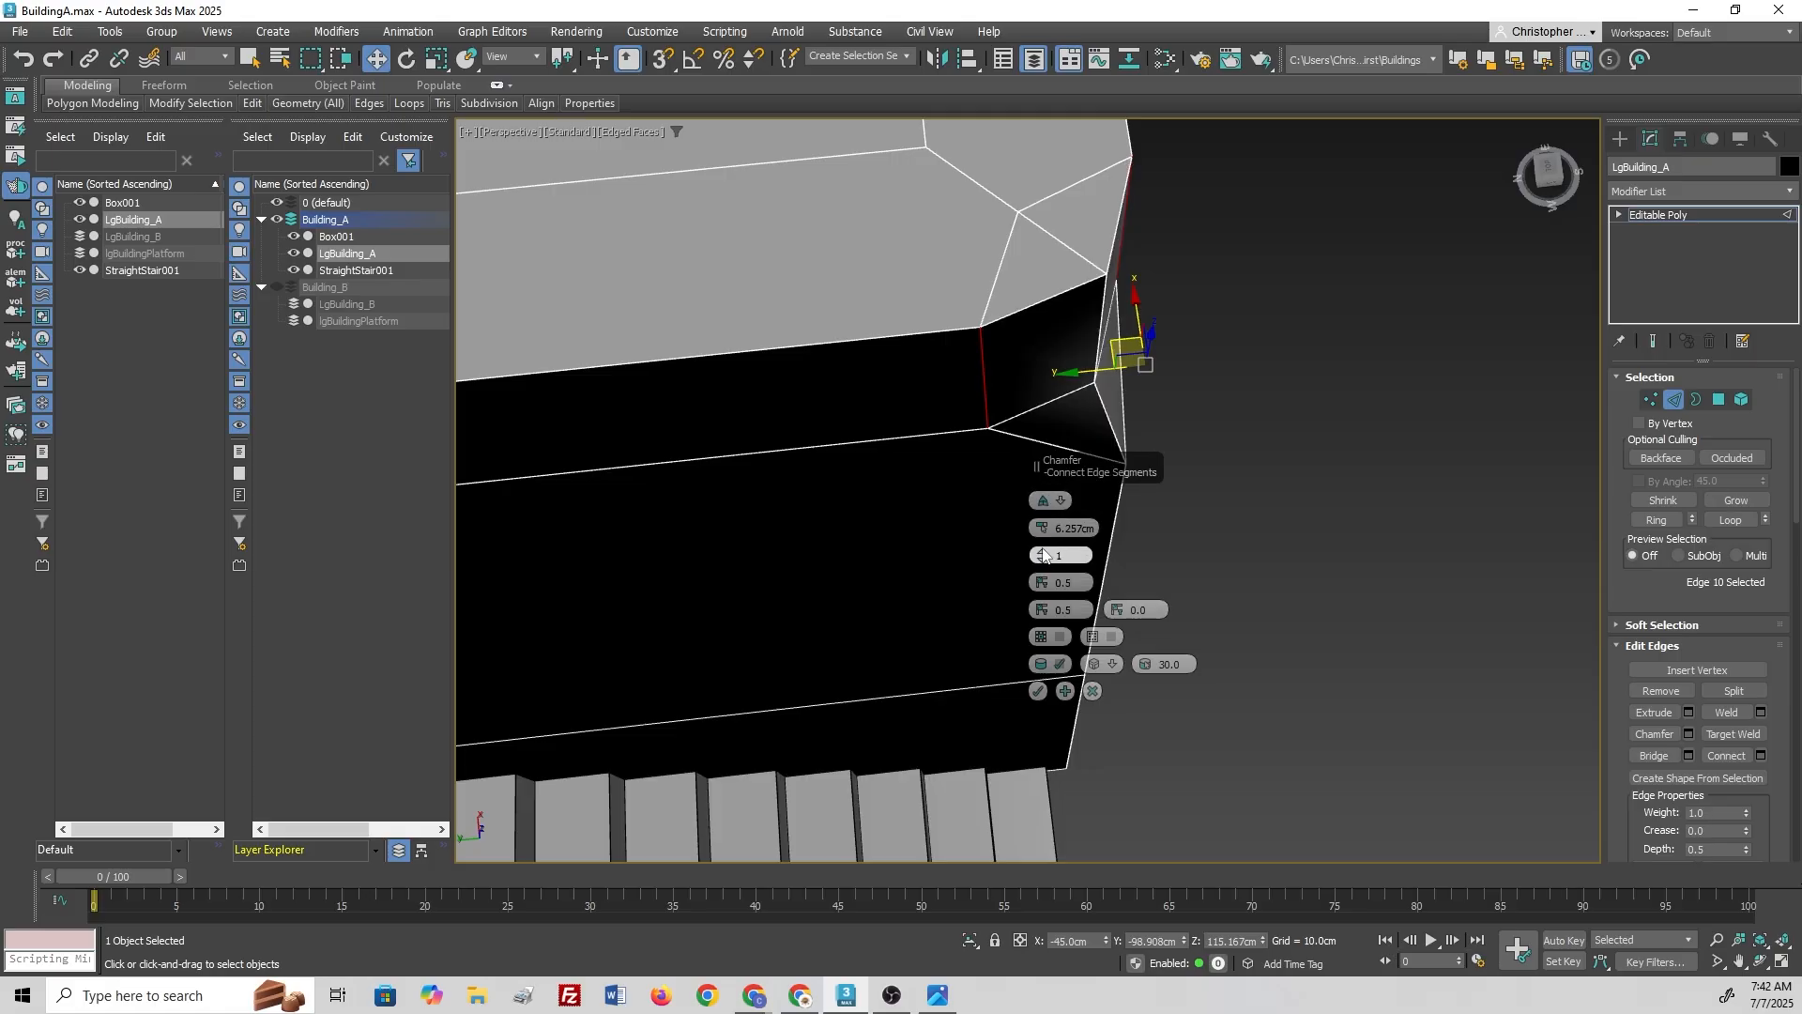
Step: Try the corner chamfer with 3 segments, depth 0.885, end bias 0.725 and radial bias 0.095
{"action": "left_click_drag", "start_coordinate": [1045, 559], "coordinate": [952, 380]}
{"action": "mouse_move", "coordinate": [951, 380]}
{"action": "middle_mouse_down", "text": "alt"}
{"action": "mouse_move", "coordinate": [900, 375]}
{"action": "mouse_move", "coordinate": [945, 321]}
{"action": "mouse_move", "coordinate": [944, 369]}
{"action": "middle_mouse_up", "text": "alt"}
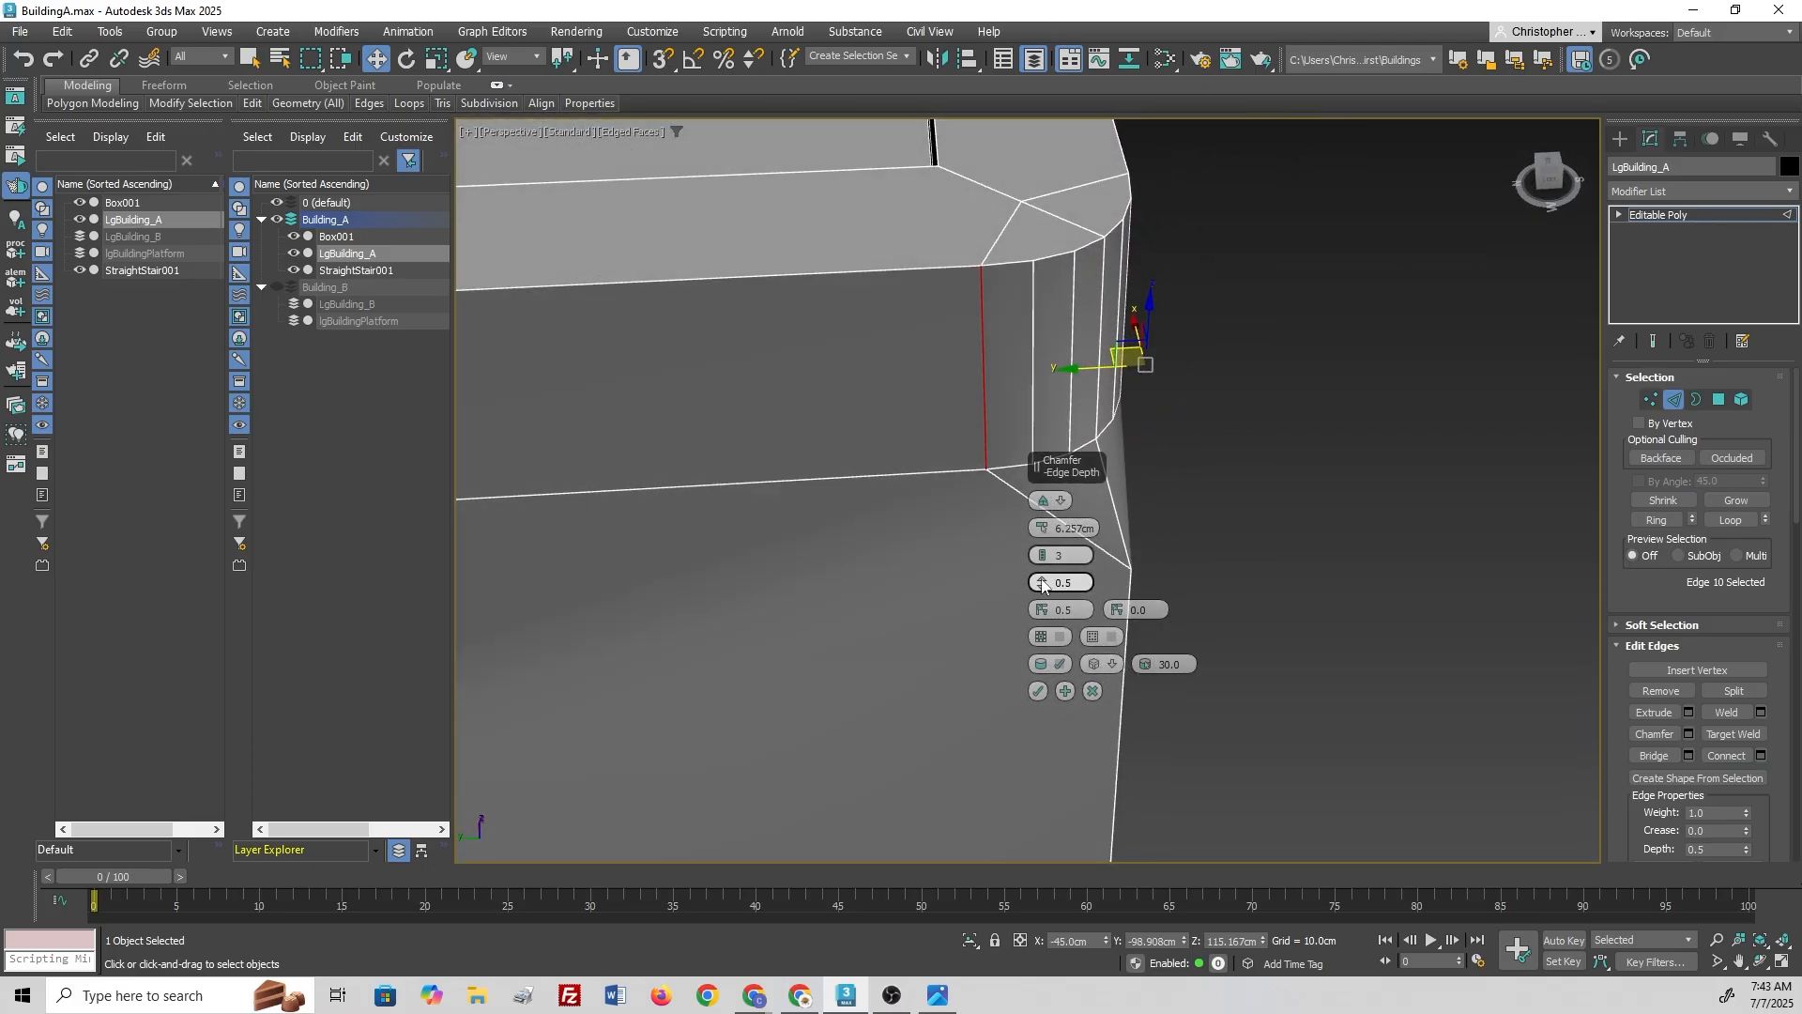
{"action": "left_click_drag", "start_coordinate": [1042, 582], "coordinate": [1061, 503]}
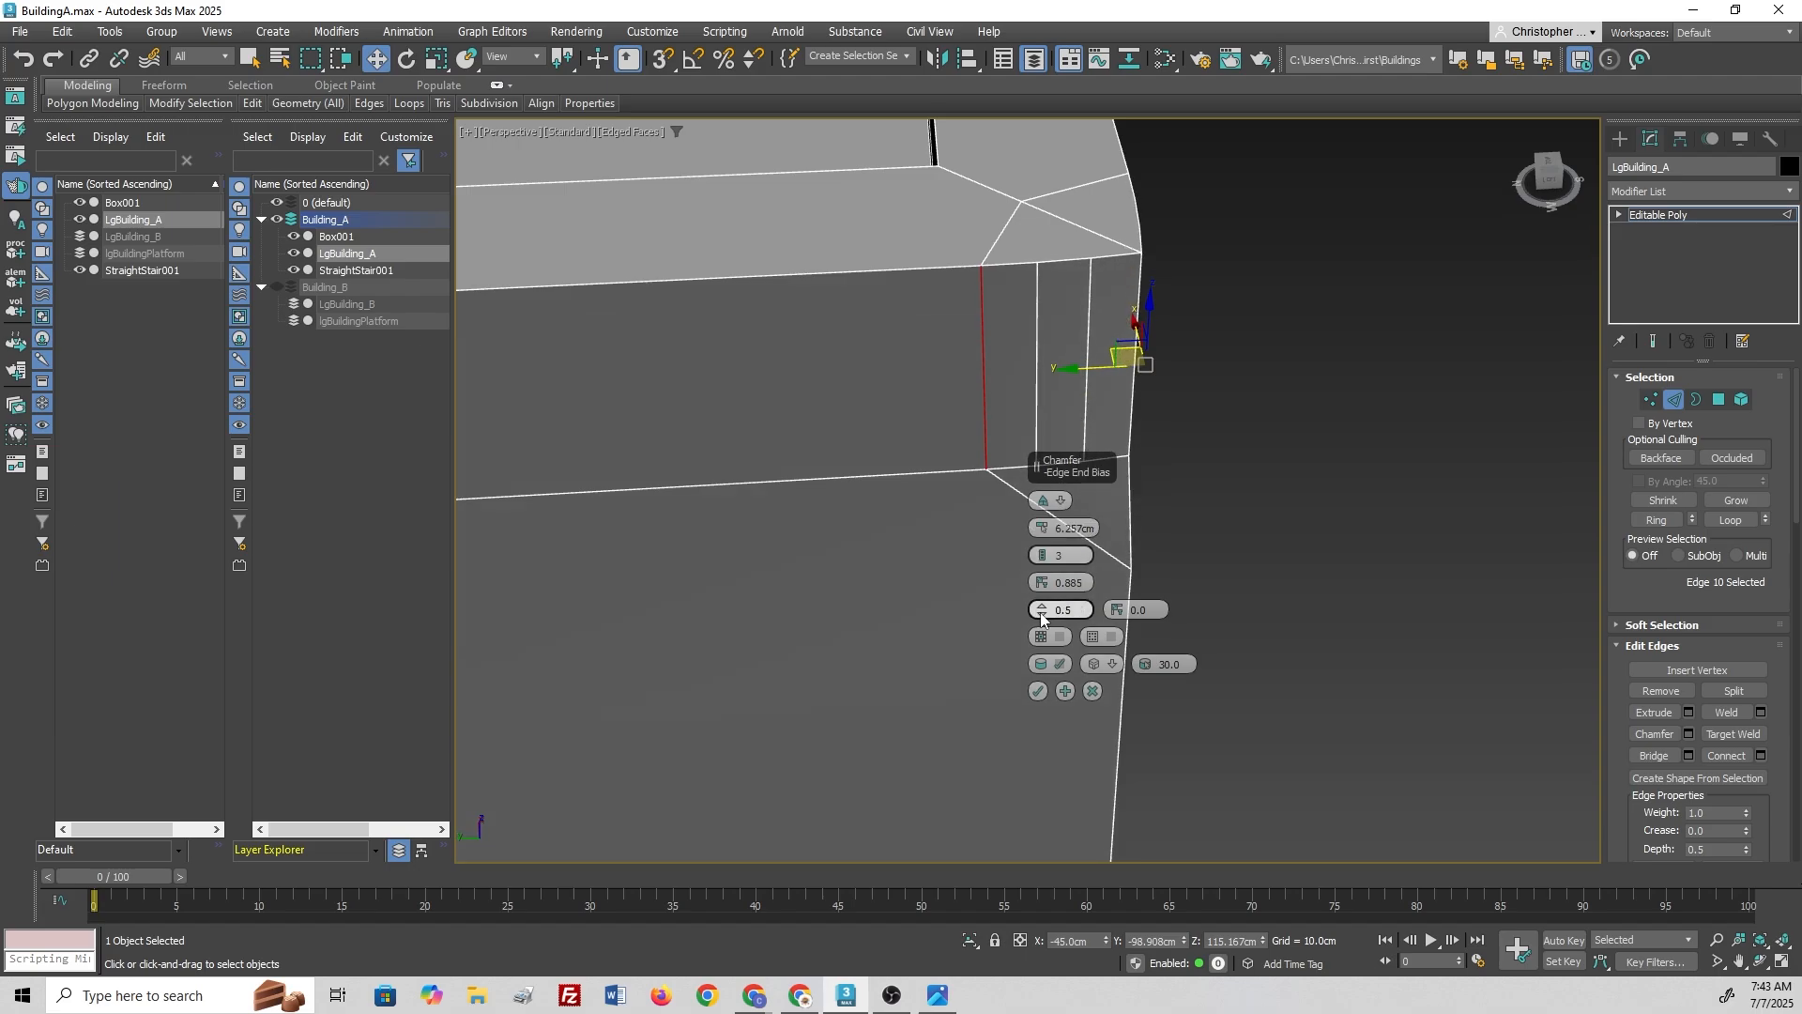
{"action": "left_click_drag", "start_coordinate": [1042, 613], "coordinate": [1116, 578]}
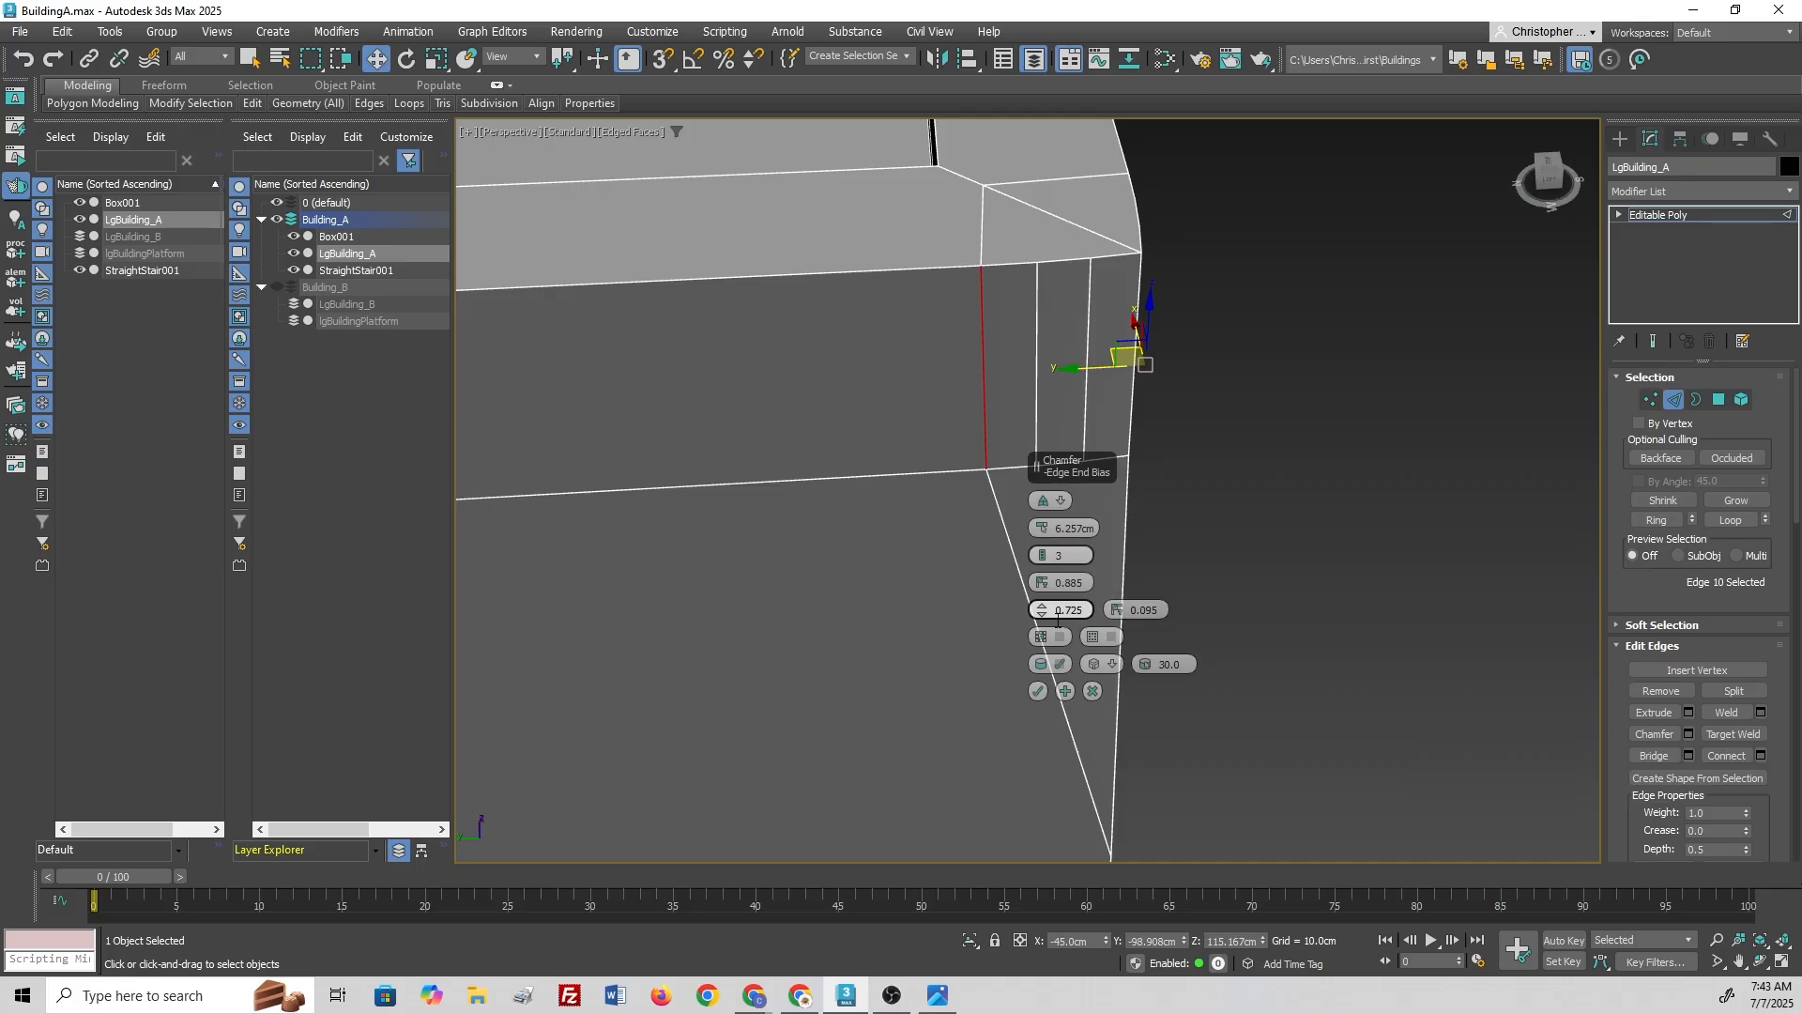
Step: Preview the corner chamfer with Open Chamfer on and off, and with Invert Open enabled
{"action": "left_click", "coordinate": [1044, 638]}
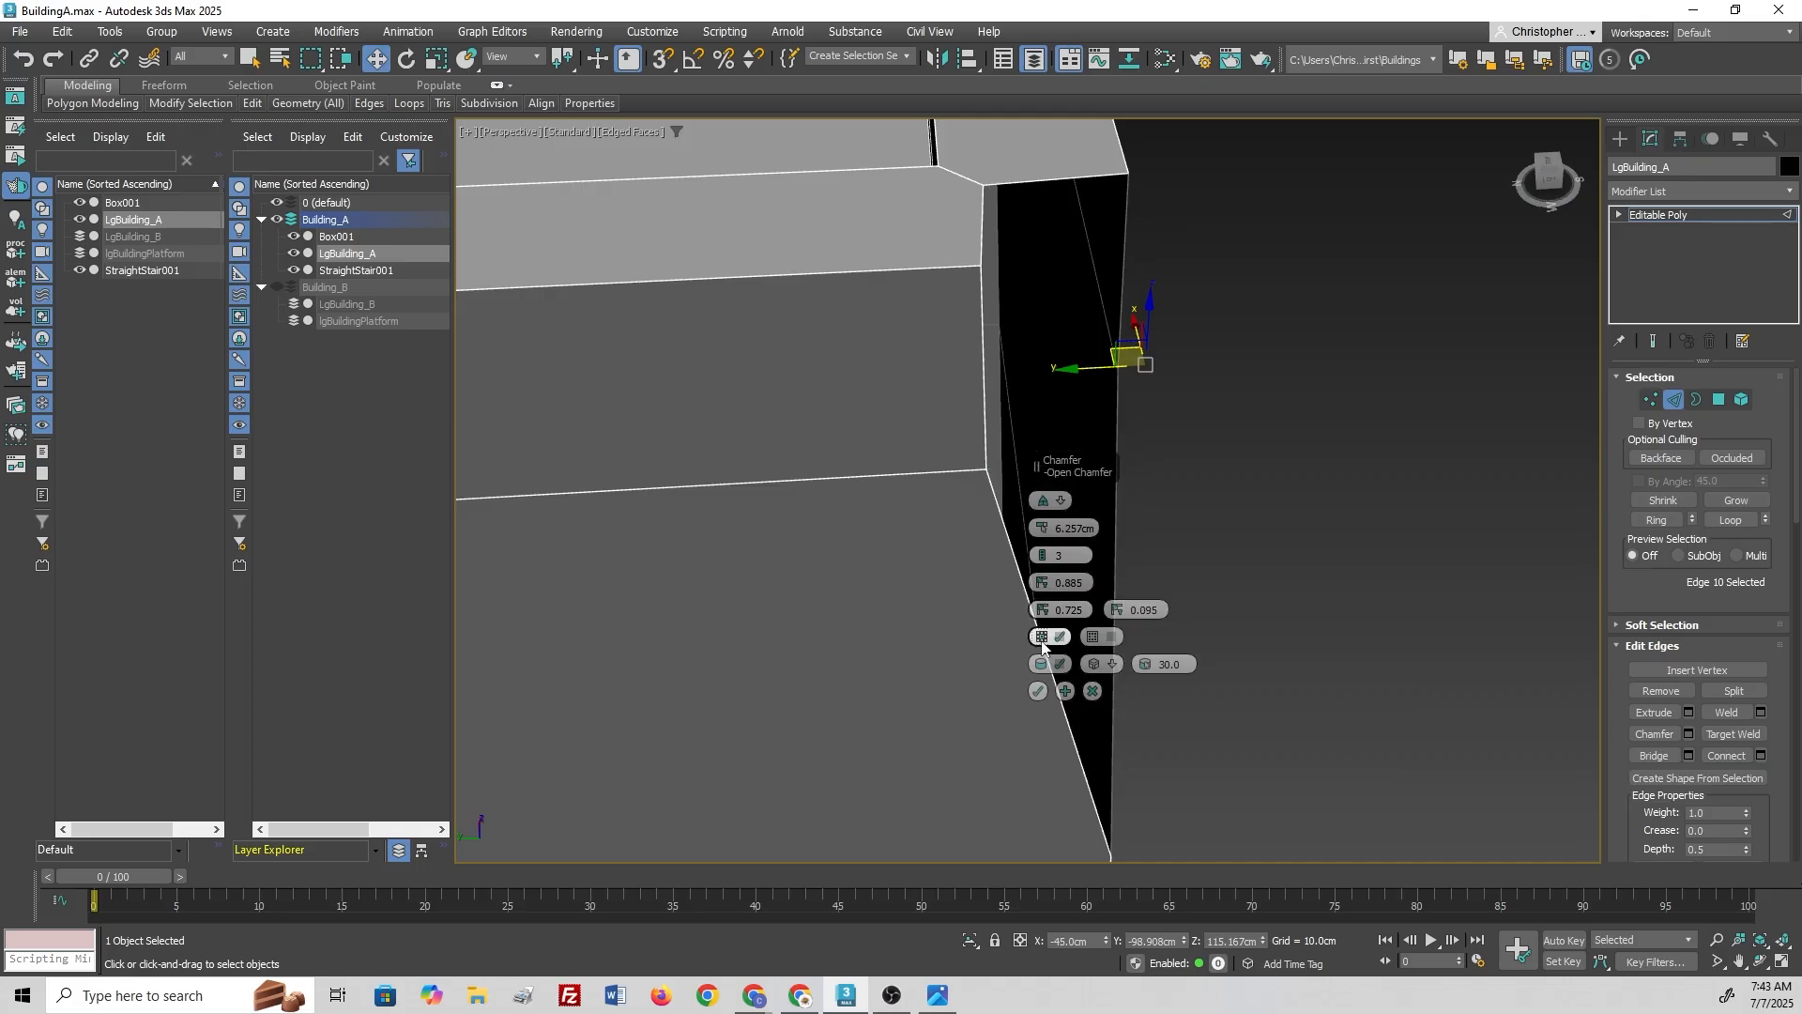
{"action": "middle_click_drag", "start_coordinate": [957, 520], "coordinate": [927, 624], "text": "alt"}
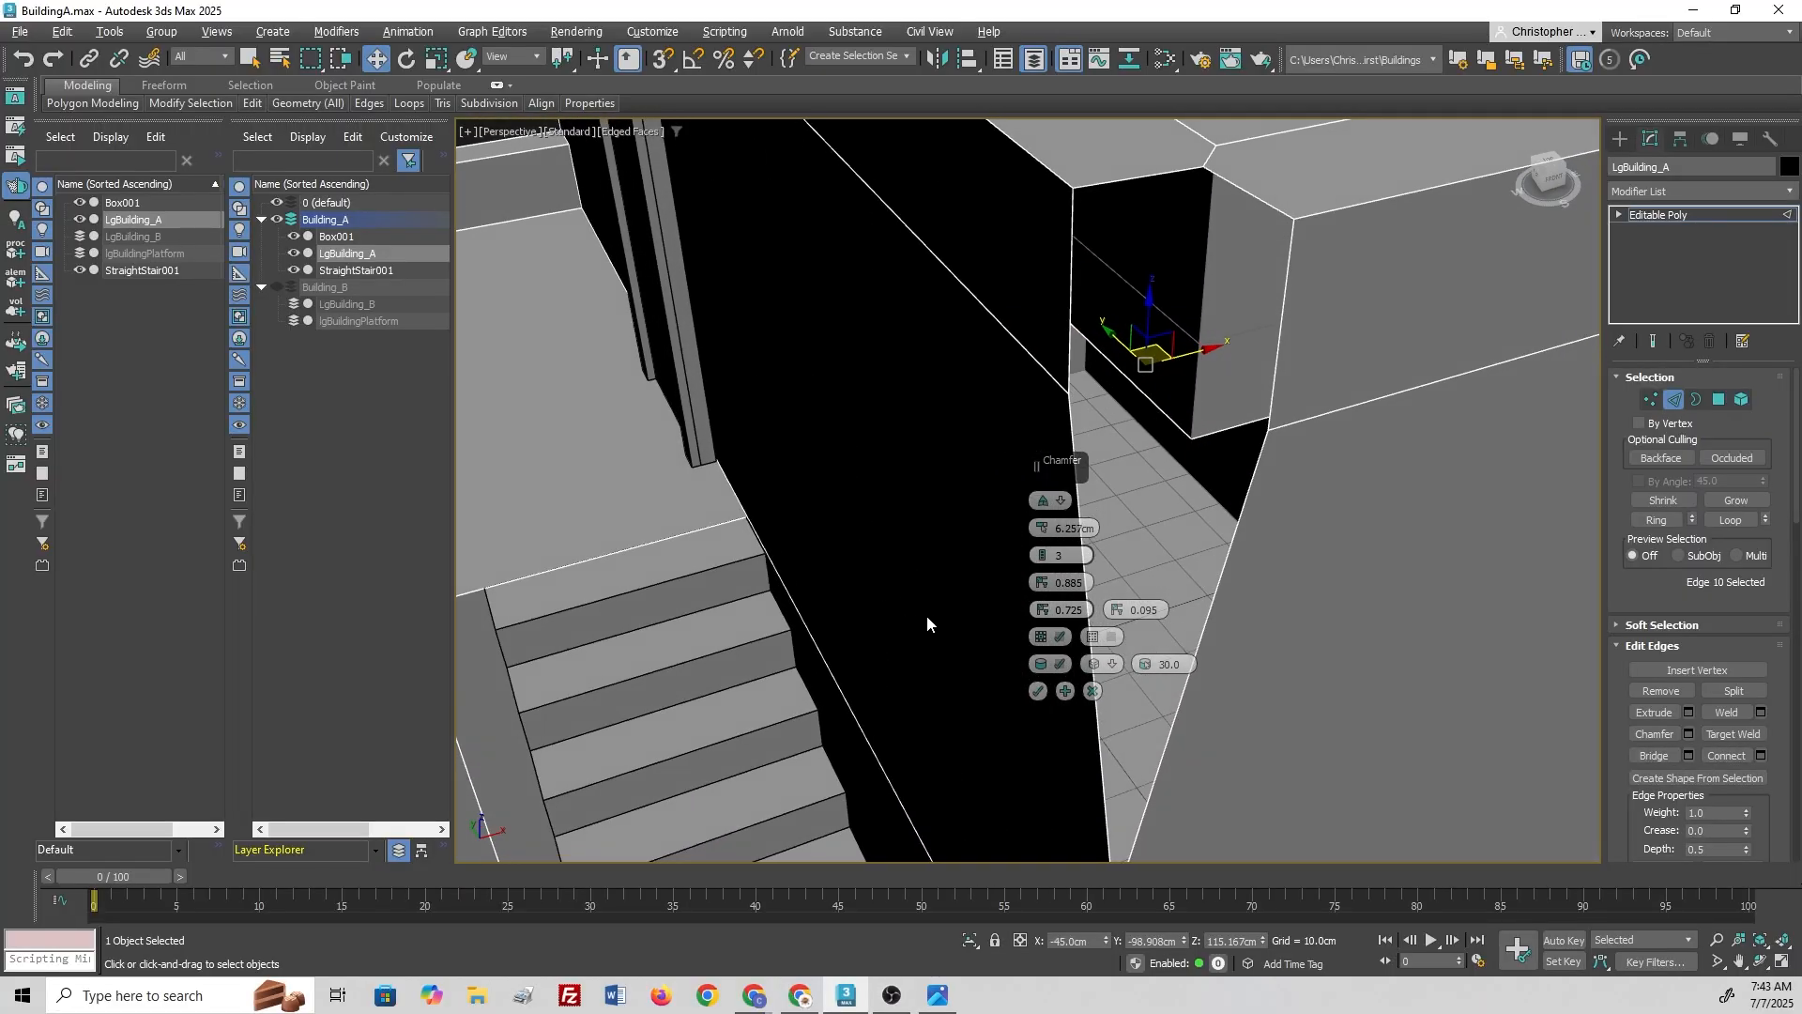
{"action": "left_click", "coordinate": [1043, 637]}
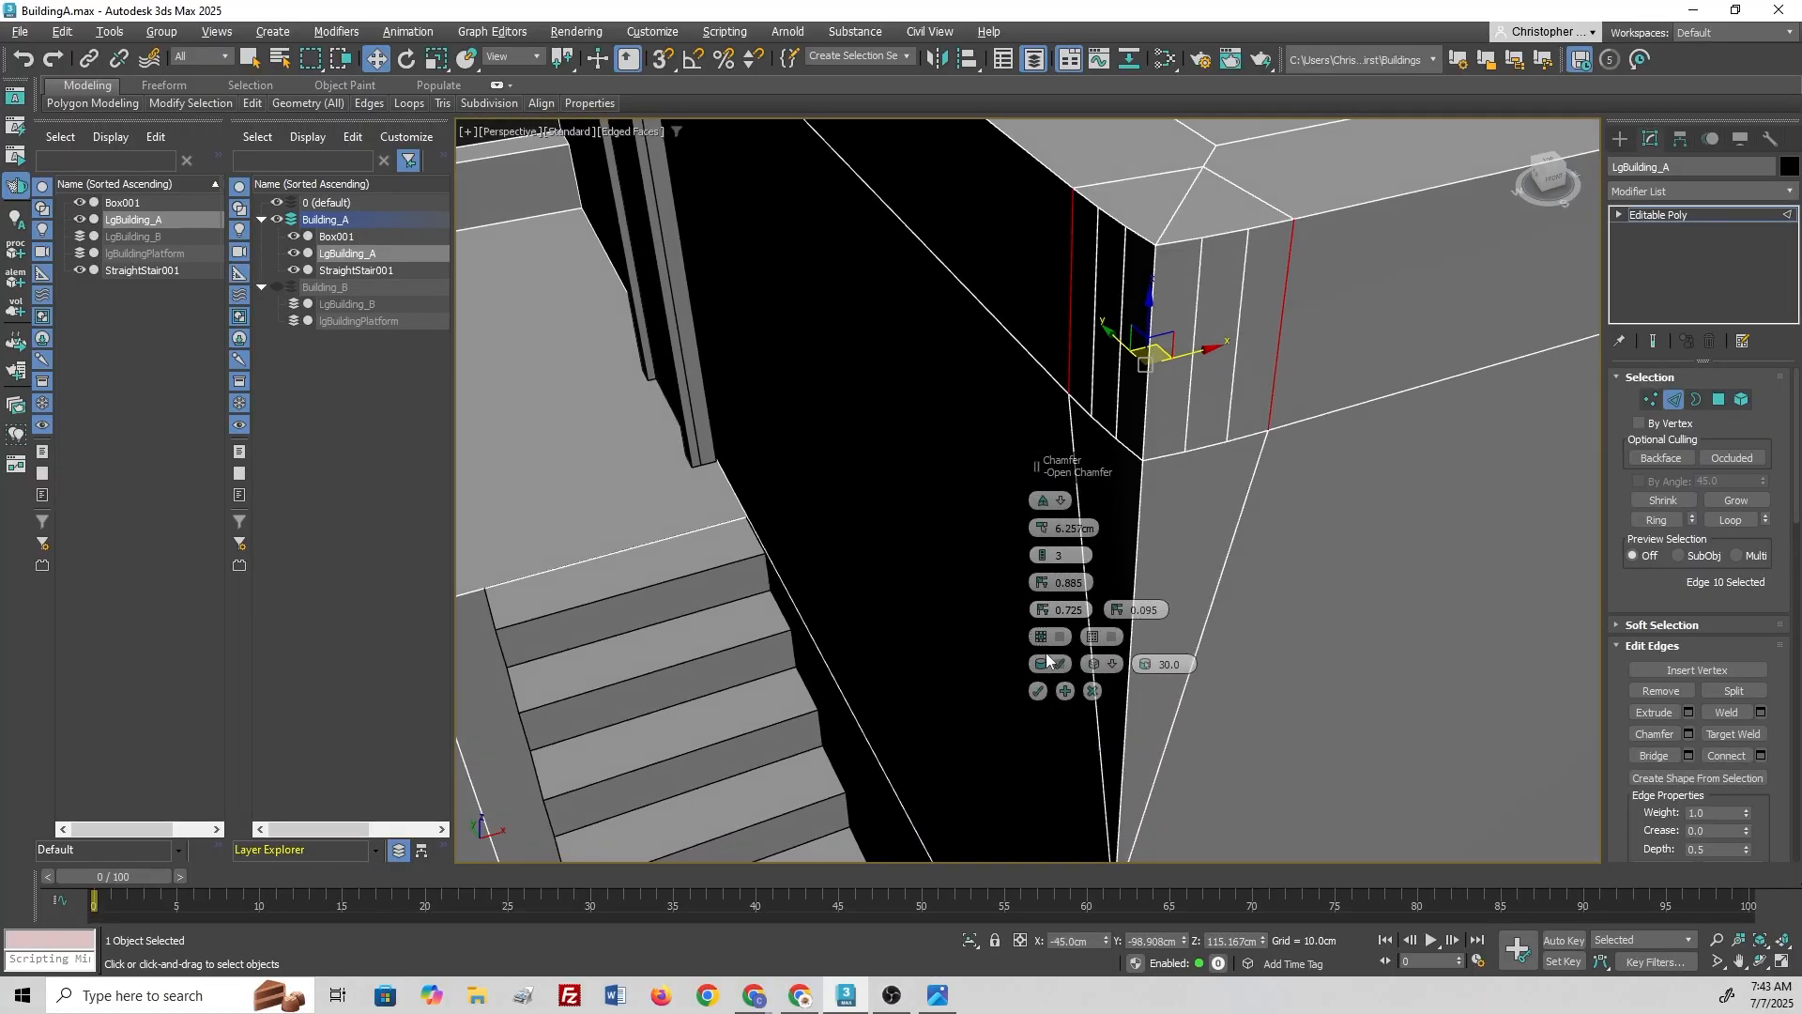
{"action": "left_click", "coordinate": [1094, 636]}
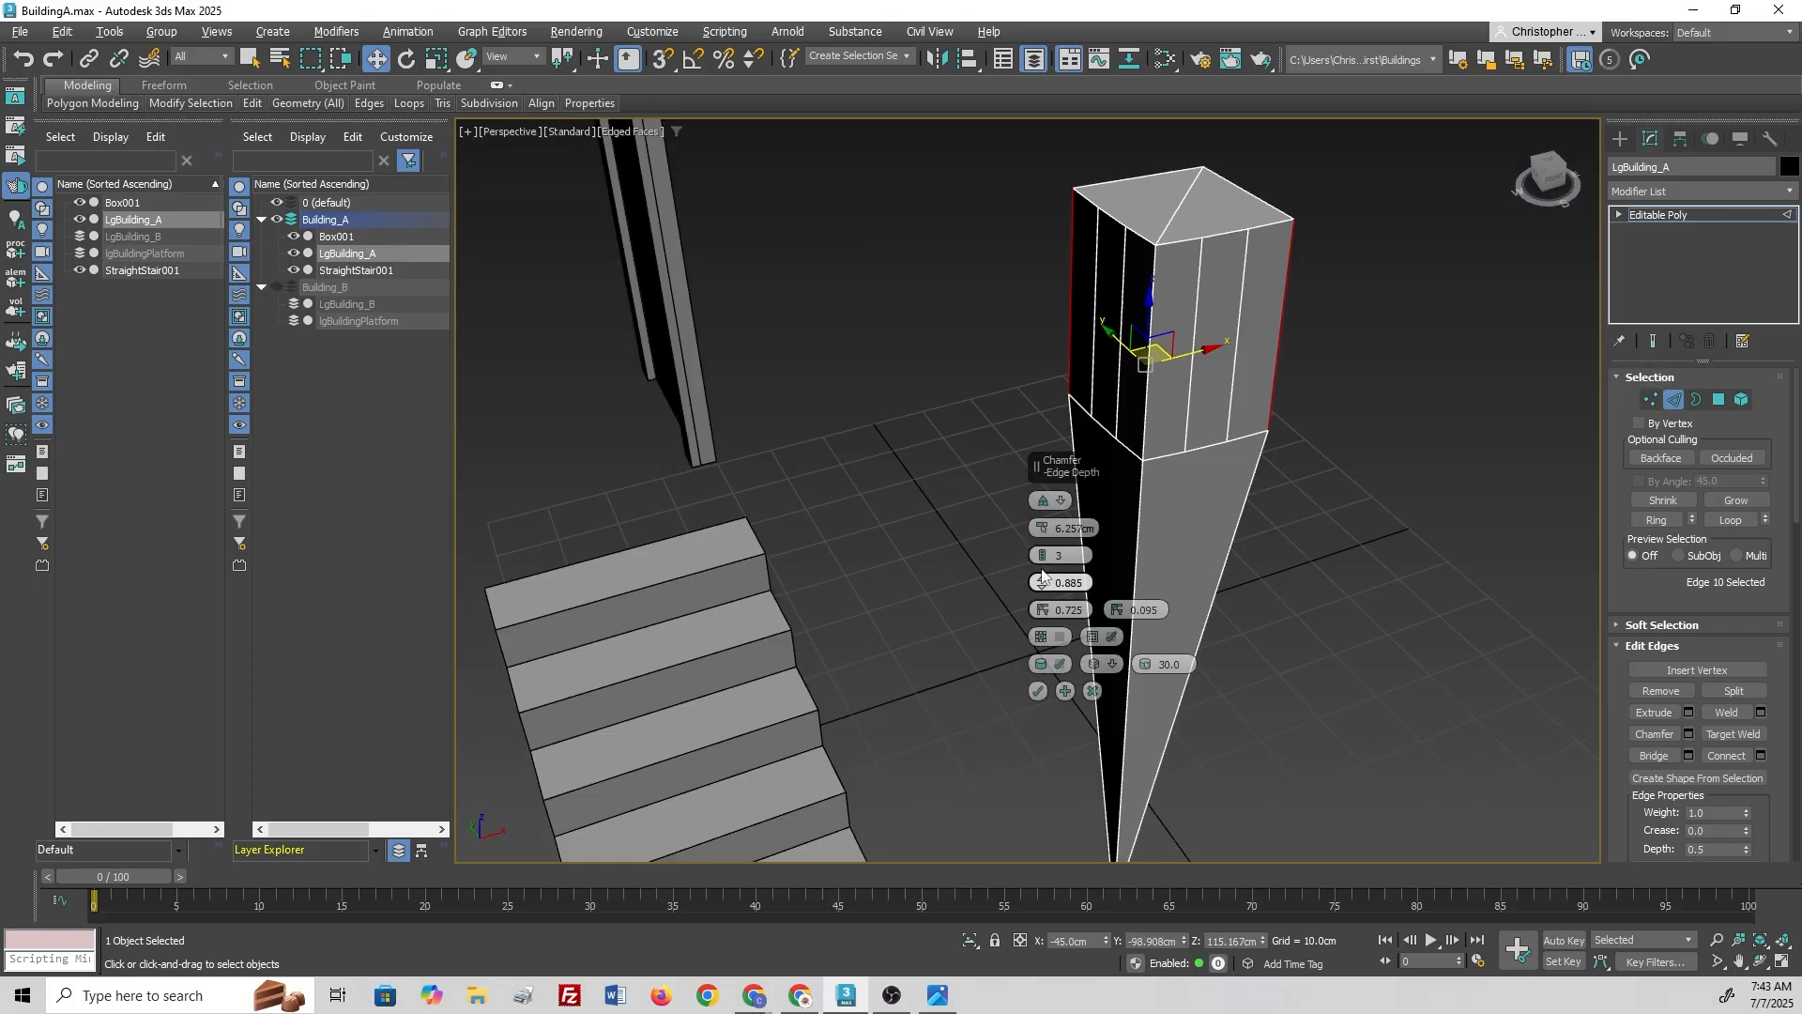
{"action": "scroll", "coordinate": [1038, 461], "scroll_direction": "down", "scroll_amount": 8}
{"action": "middle_click_drag", "start_coordinate": [1058, 446], "coordinate": [1071, 599], "text": "alt"}
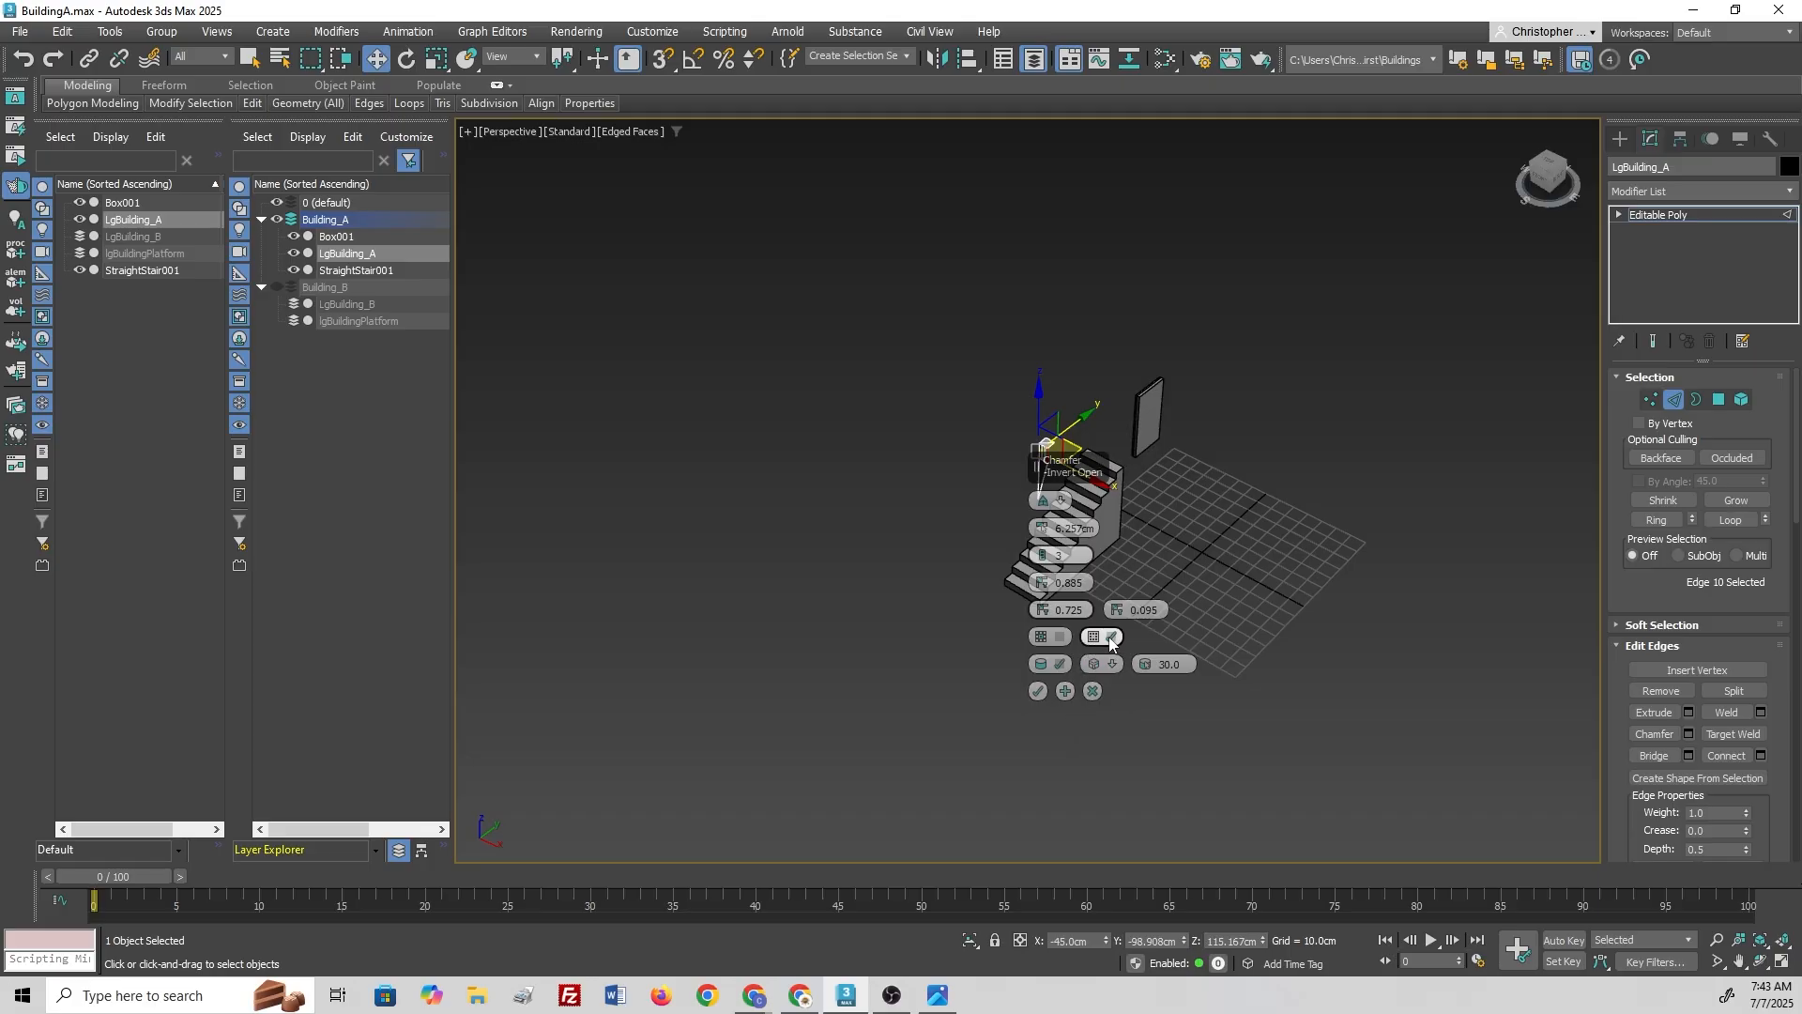
Step: Try smoothing the corner chamfer with Smooth Chamfers Only and a smooth threshold of 77.5, and cancel the chamfer
{"action": "left_click", "coordinate": [1052, 665]}
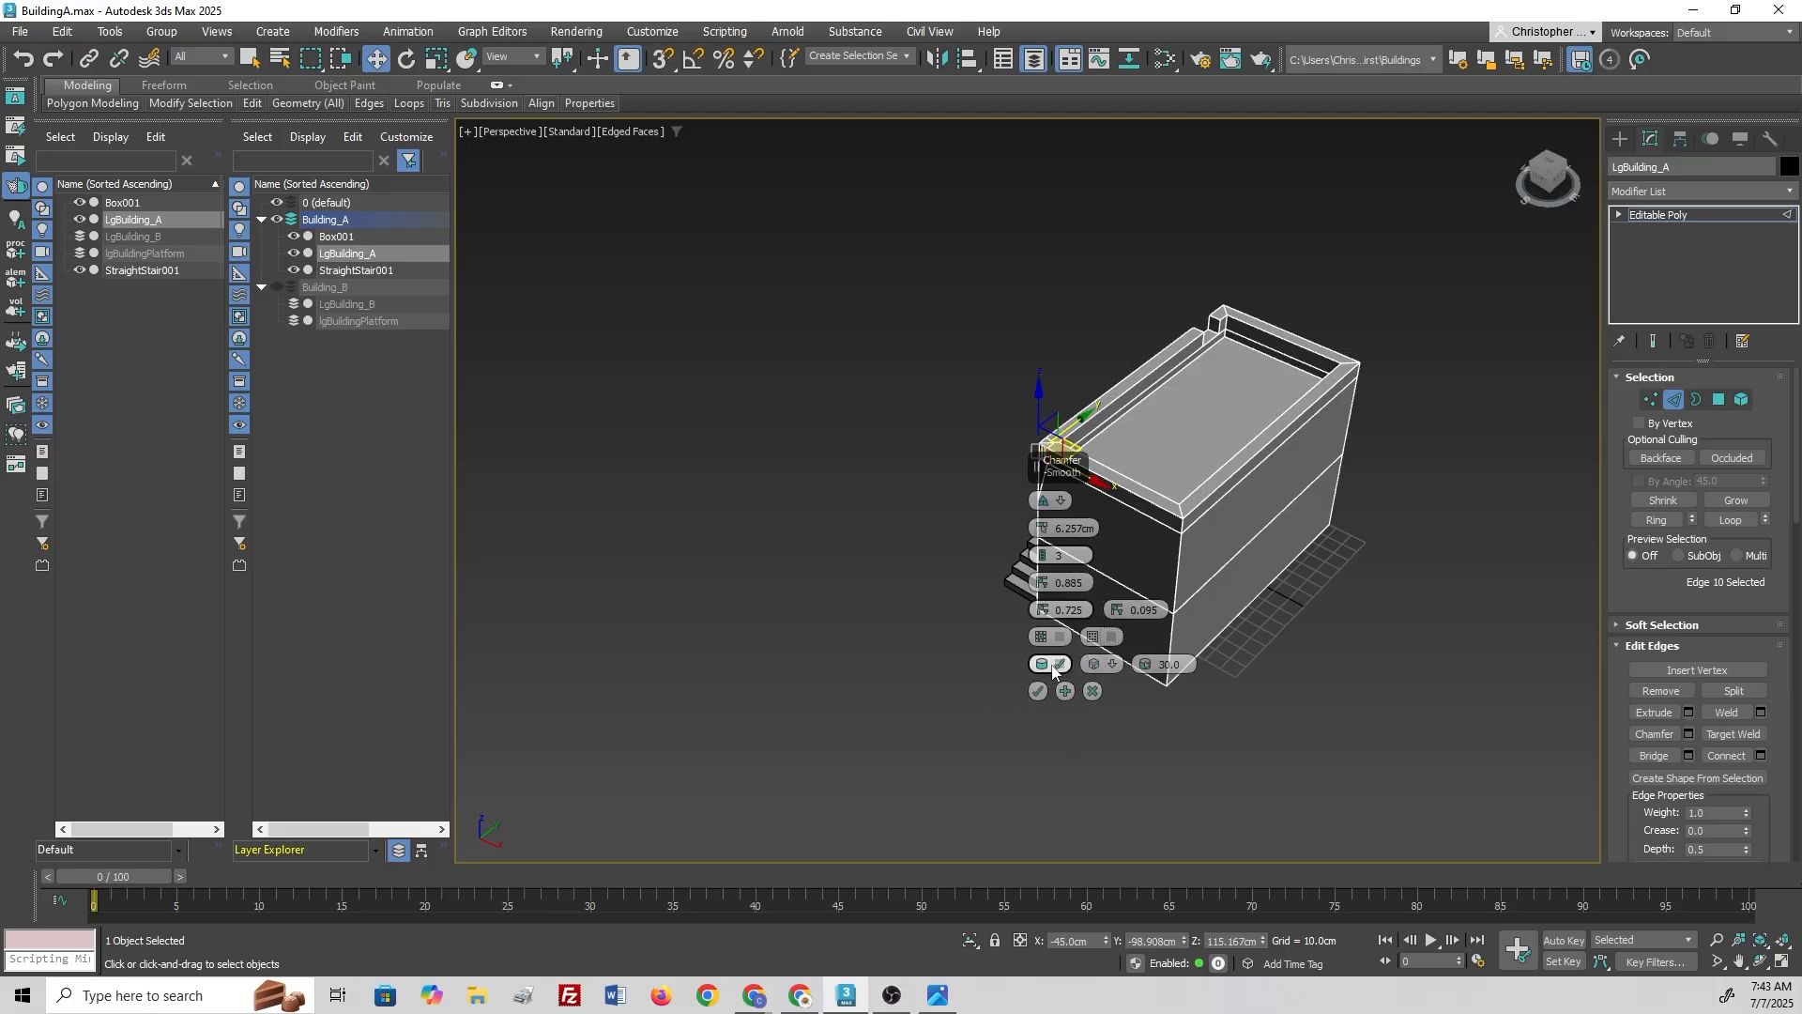
{"action": "left_click", "coordinate": [1107, 672]}
{"action": "left_click", "coordinate": [1188, 703]}
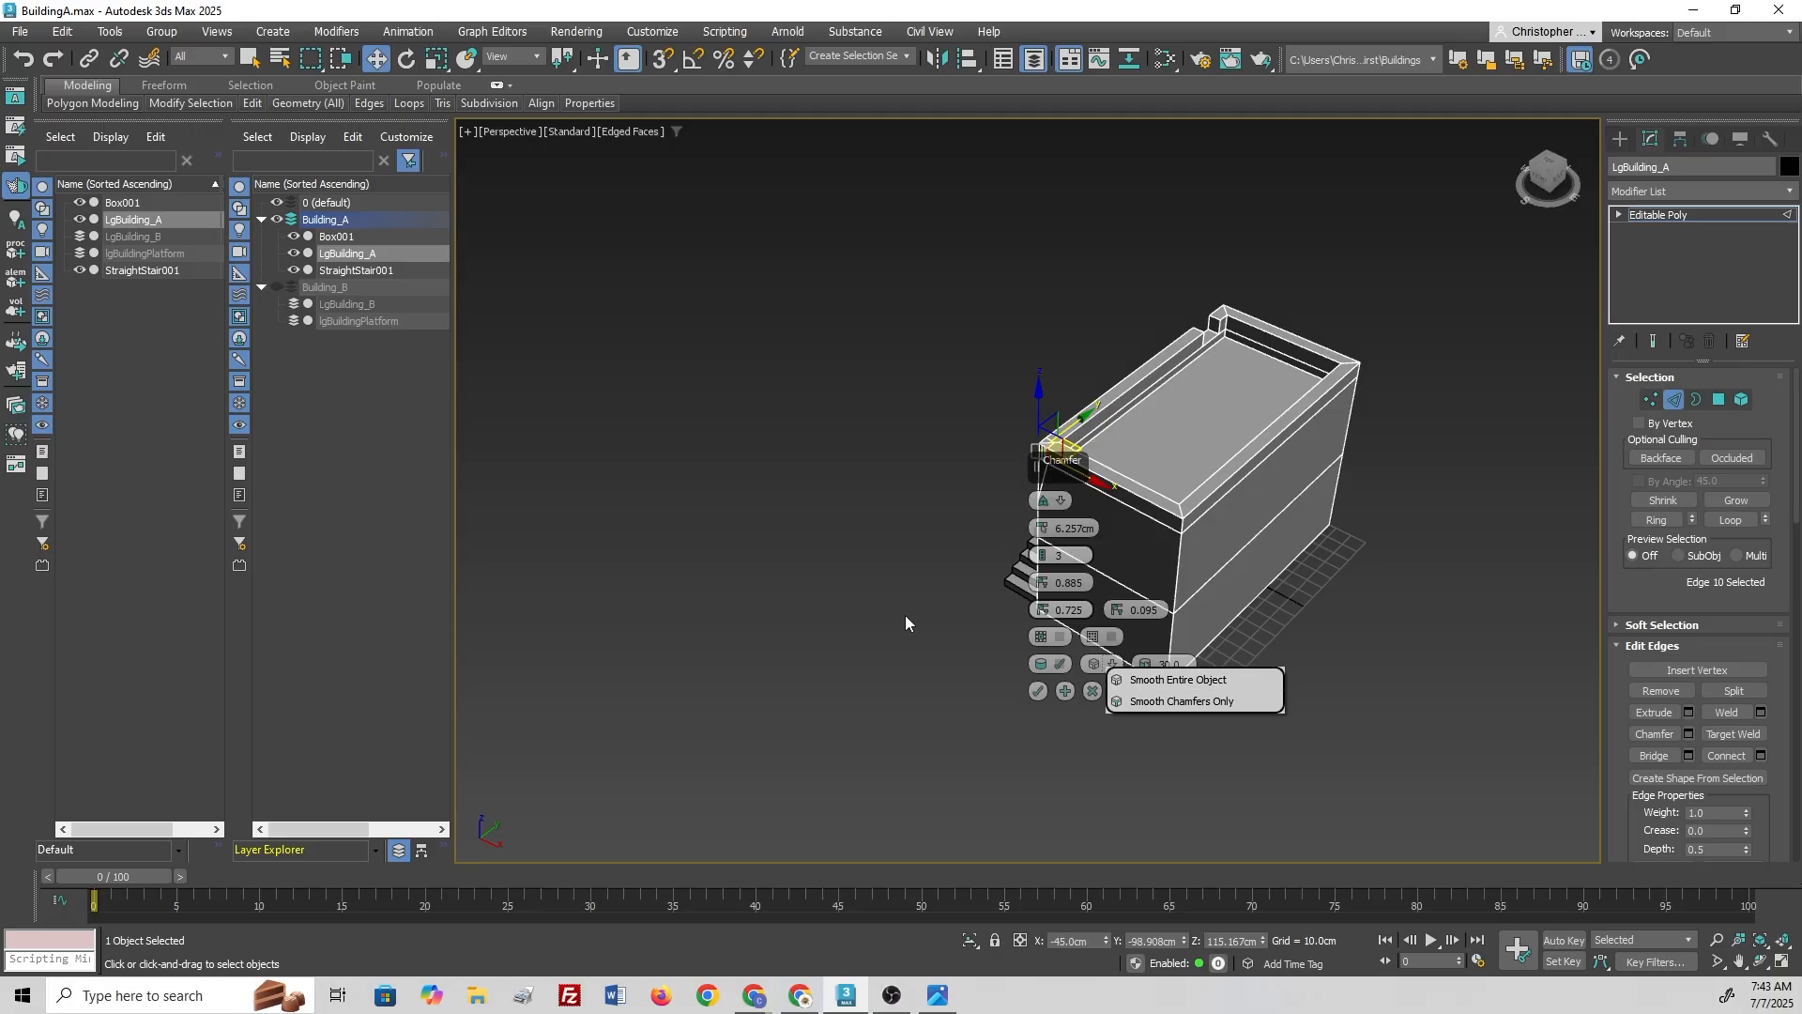
{"action": "middle_click_drag", "start_coordinate": [854, 595], "coordinate": [1029, 470], "text": "alt"}
{"action": "scroll", "coordinate": [1038, 467], "scroll_direction": "up", "scroll_amount": 6}
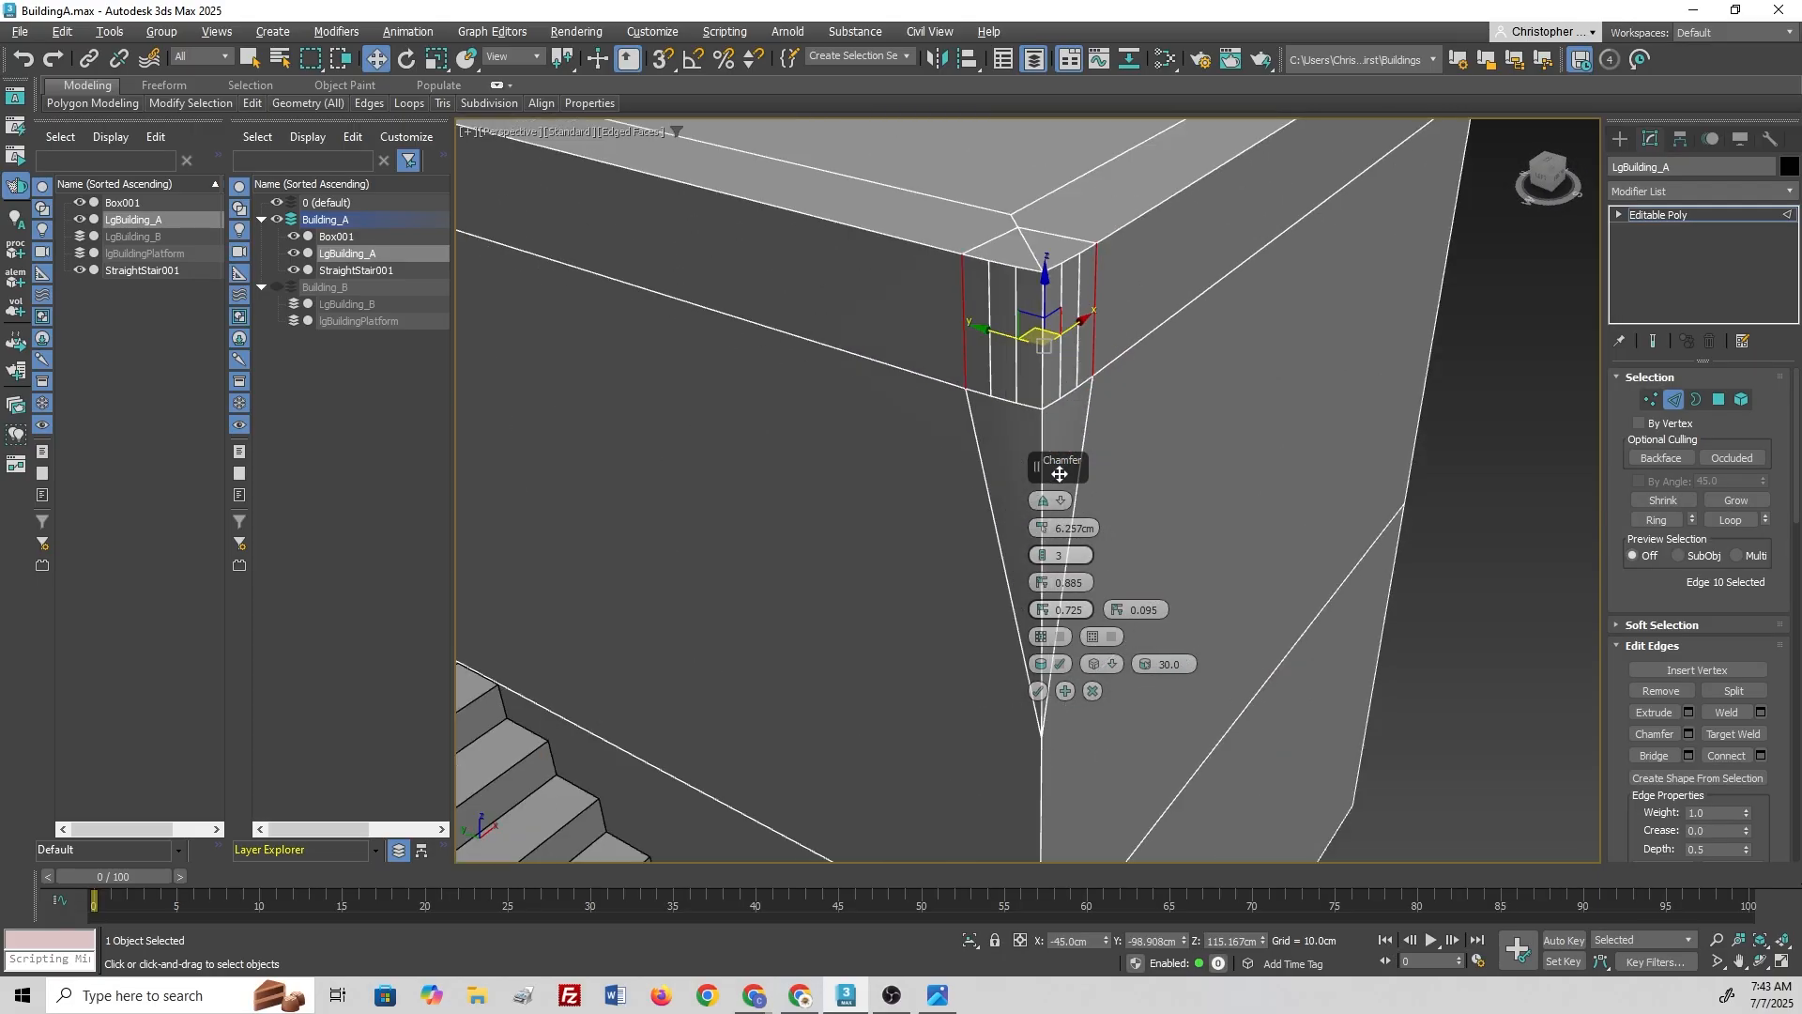
{"action": "left_click", "coordinate": [1112, 667]}
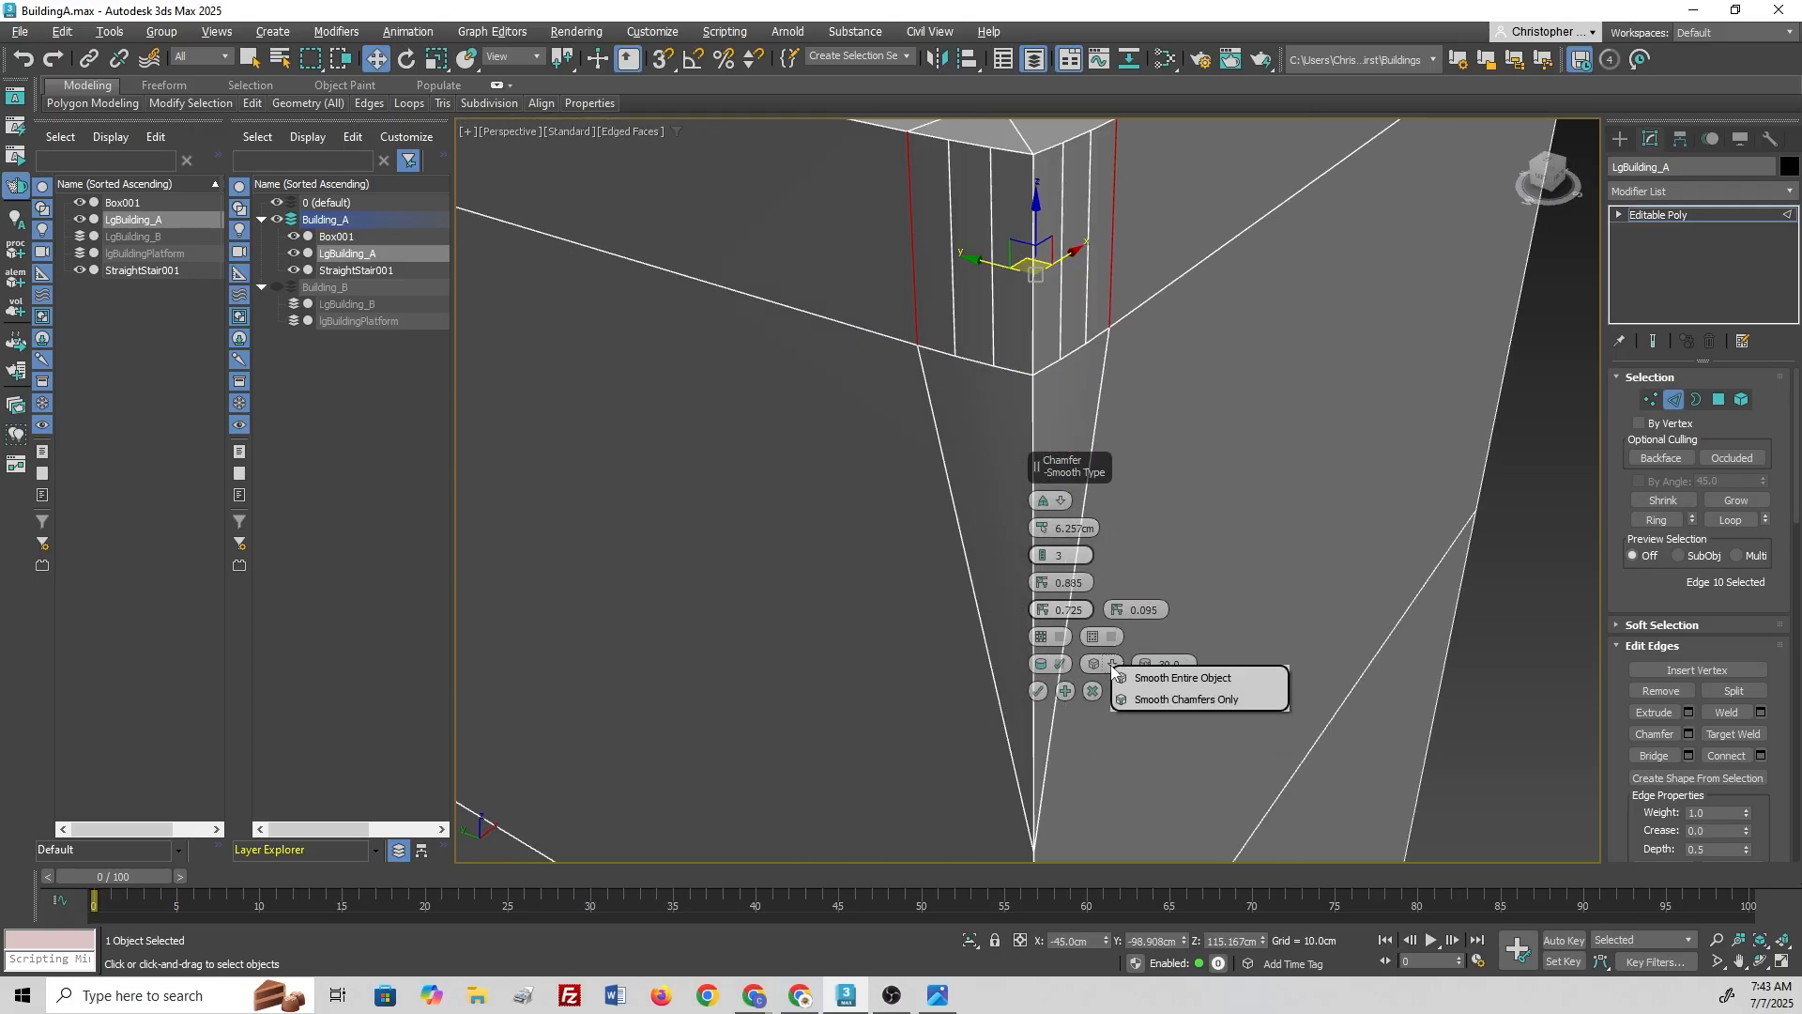
{"action": "left_click", "coordinate": [1151, 700]}
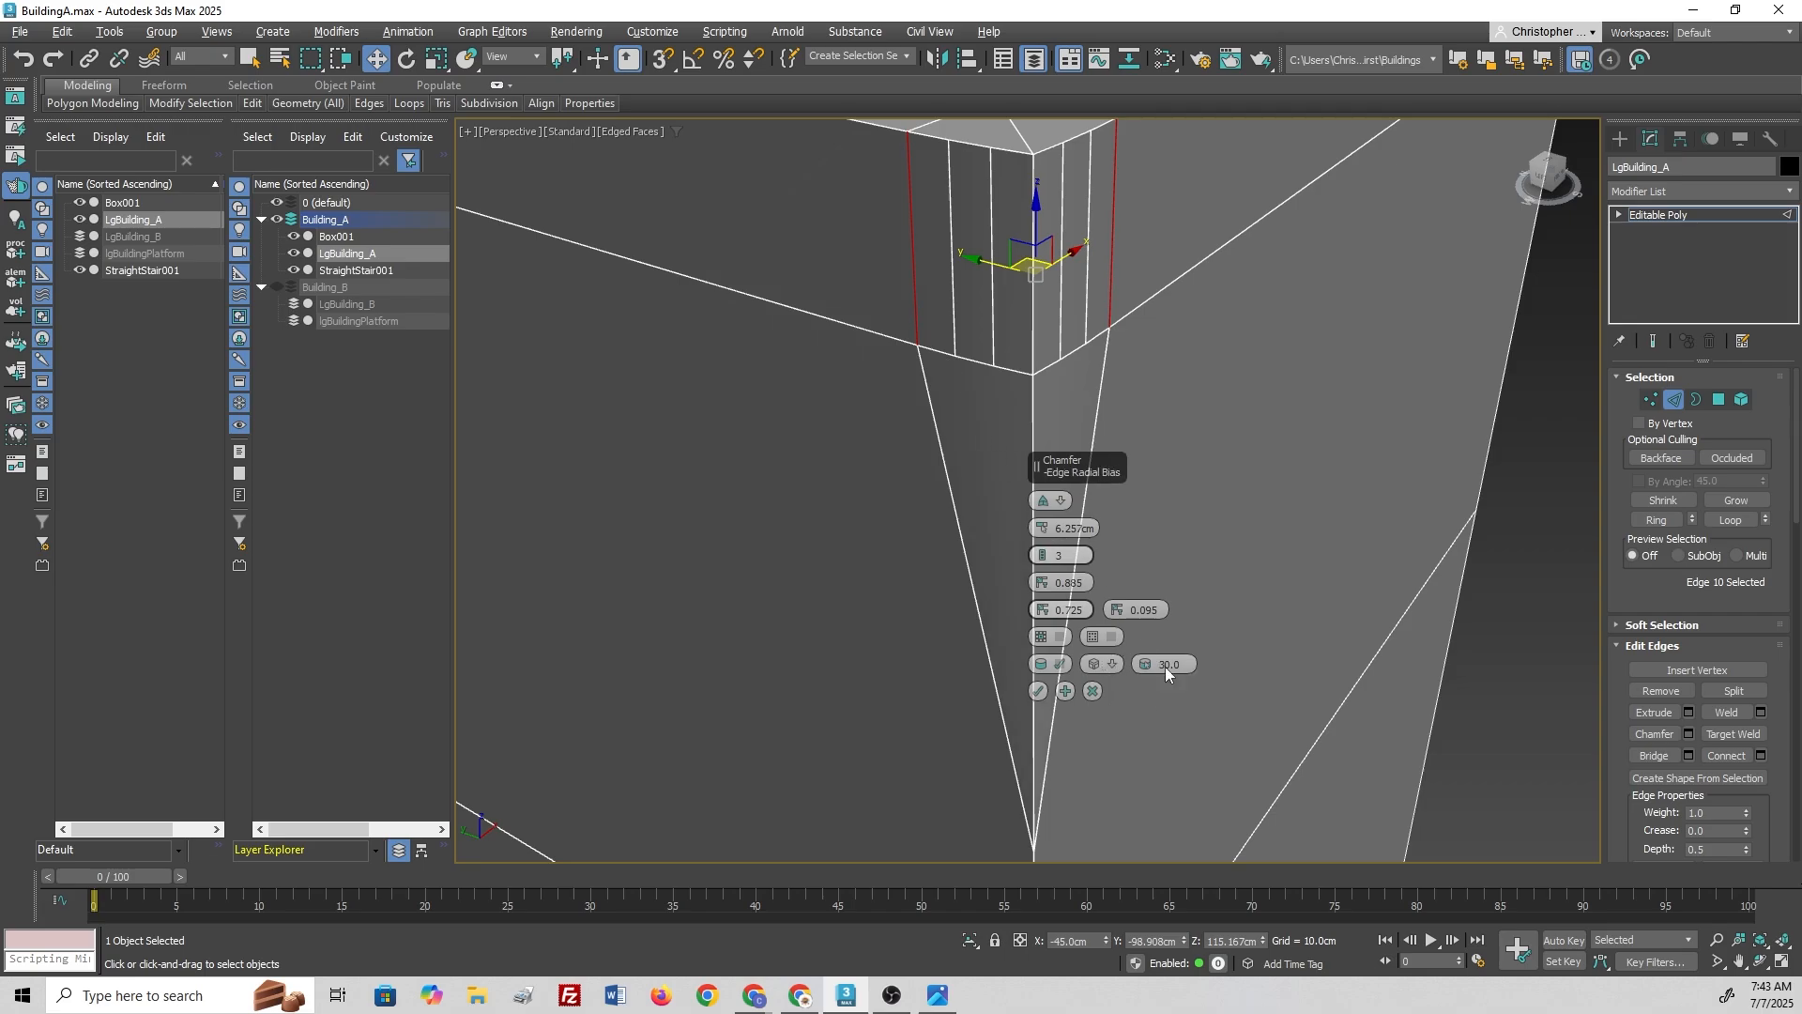
{"action": "left_click_drag", "start_coordinate": [1145, 668], "coordinate": [1145, 576]}
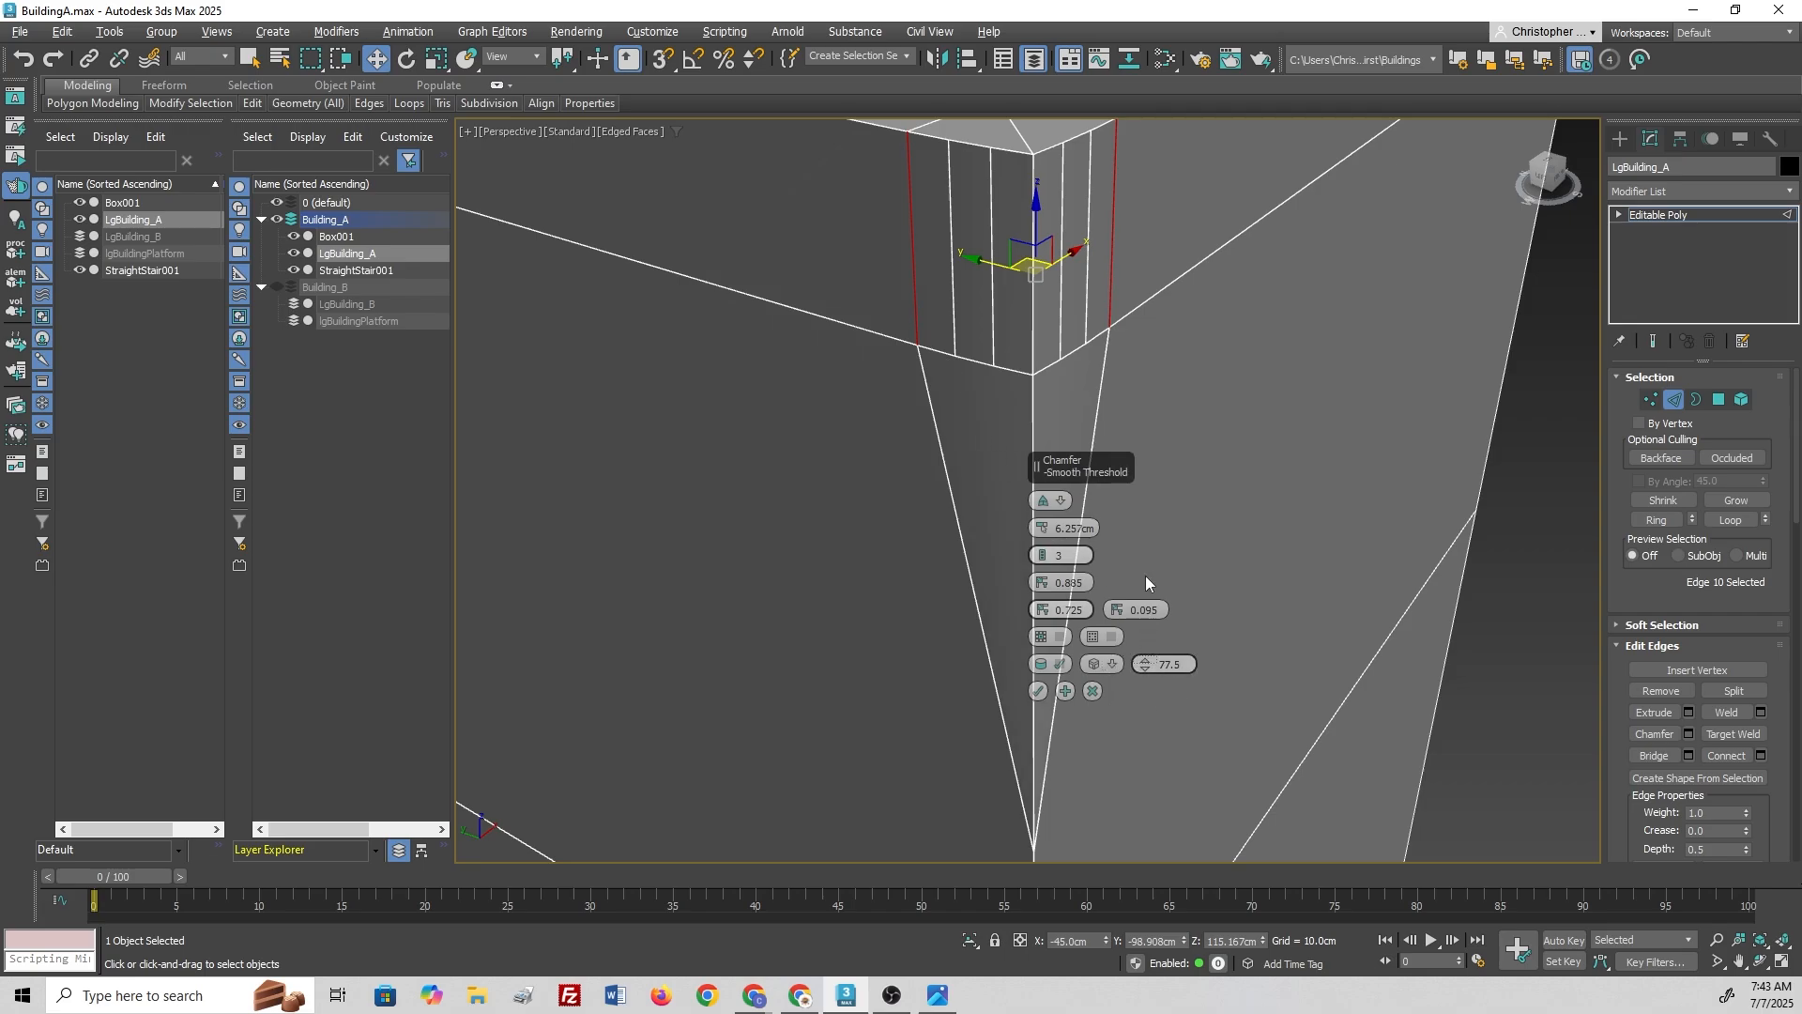
{"action": "left_click", "coordinate": [1115, 665]}
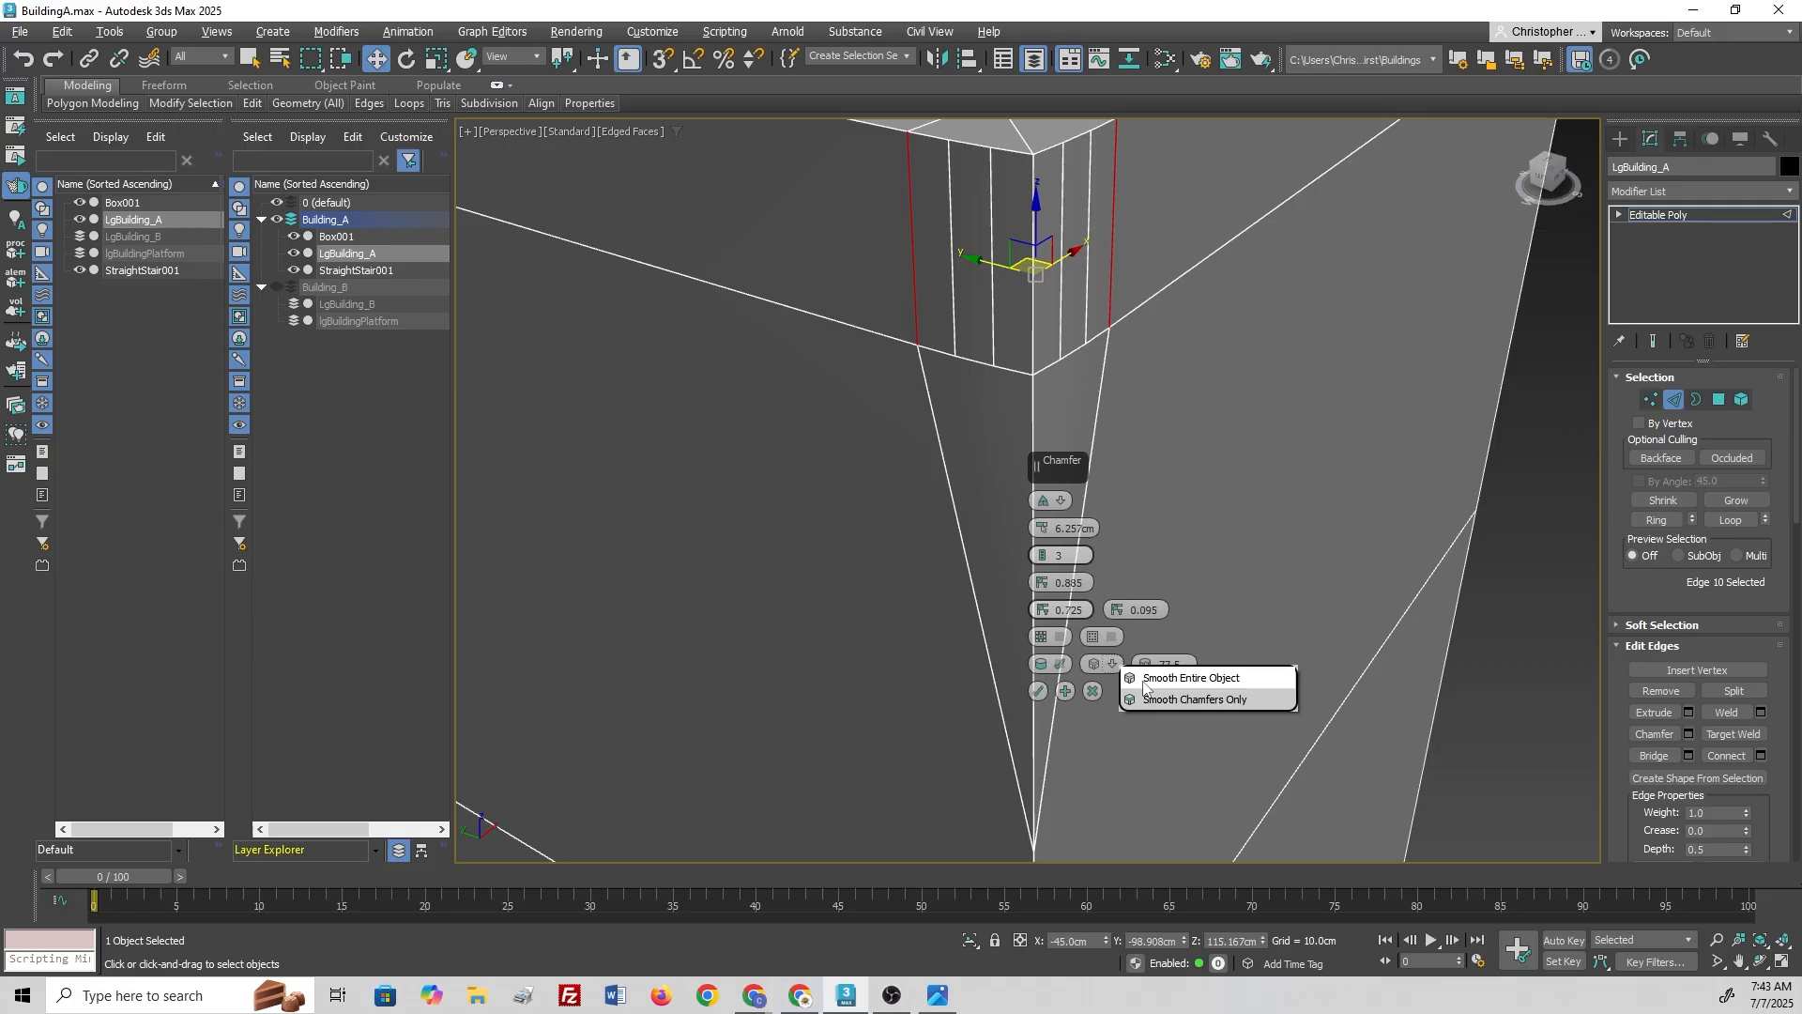
{"action": "left_click", "coordinate": [1142, 702]}
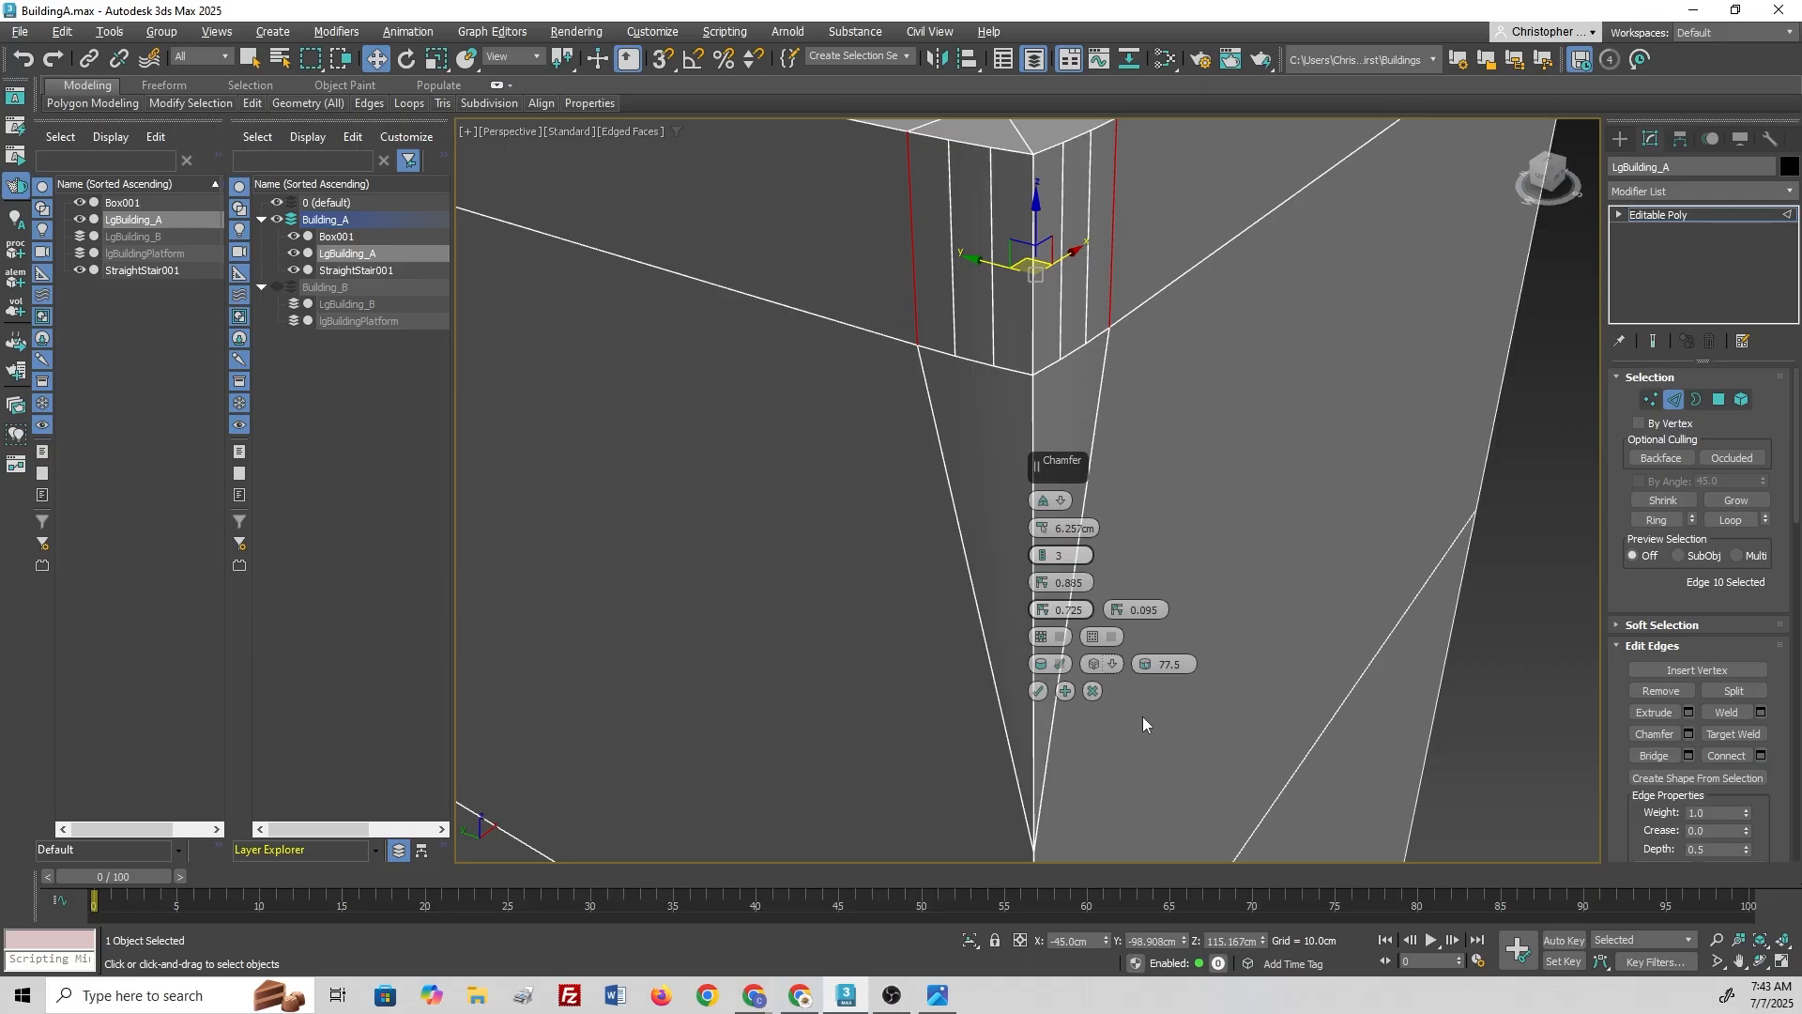
{"action": "middle_click_drag", "start_coordinate": [813, 413], "coordinate": [958, 619], "text": "alt"}
{"action": "left_click", "coordinate": [1092, 692]}
Step: Leave edge editing on the building and select the Box001 door
{"action": "left_click", "coordinate": [1674, 399]}
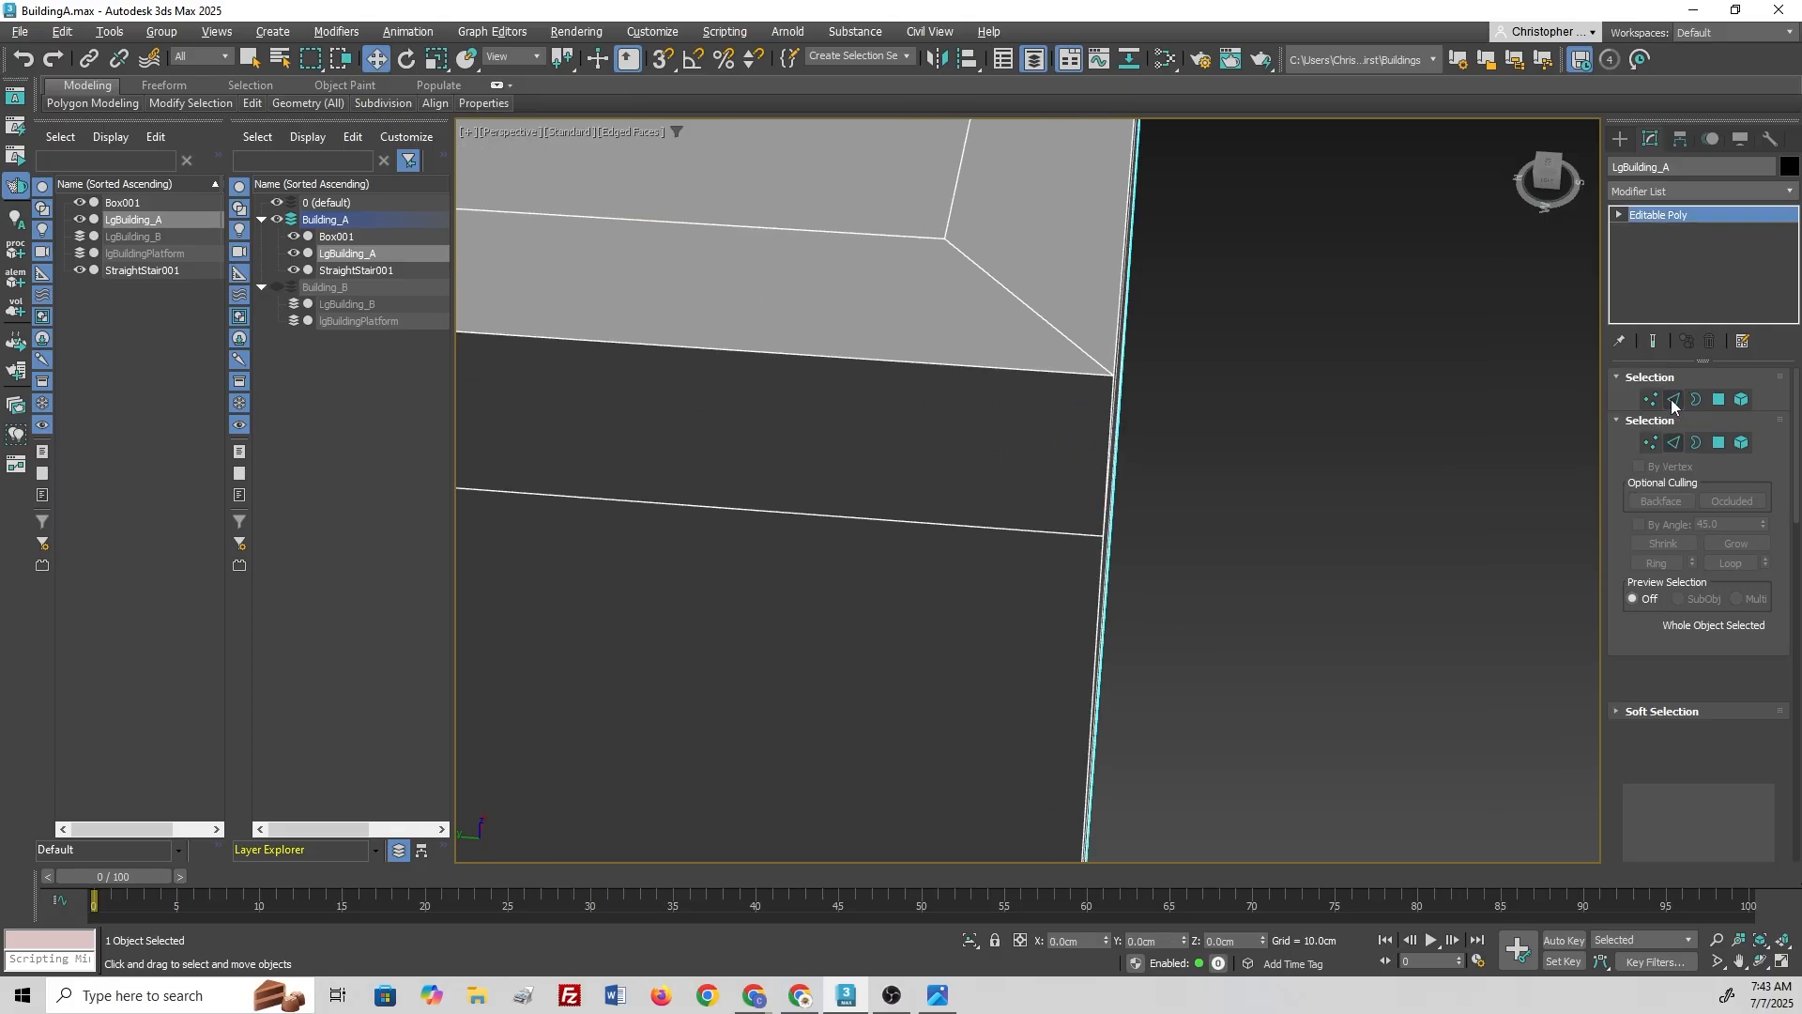
{"action": "middle_click_drag", "start_coordinate": [732, 513], "coordinate": [746, 635]}
{"action": "scroll", "coordinate": [933, 595], "scroll_direction": "down", "scroll_amount": 10}
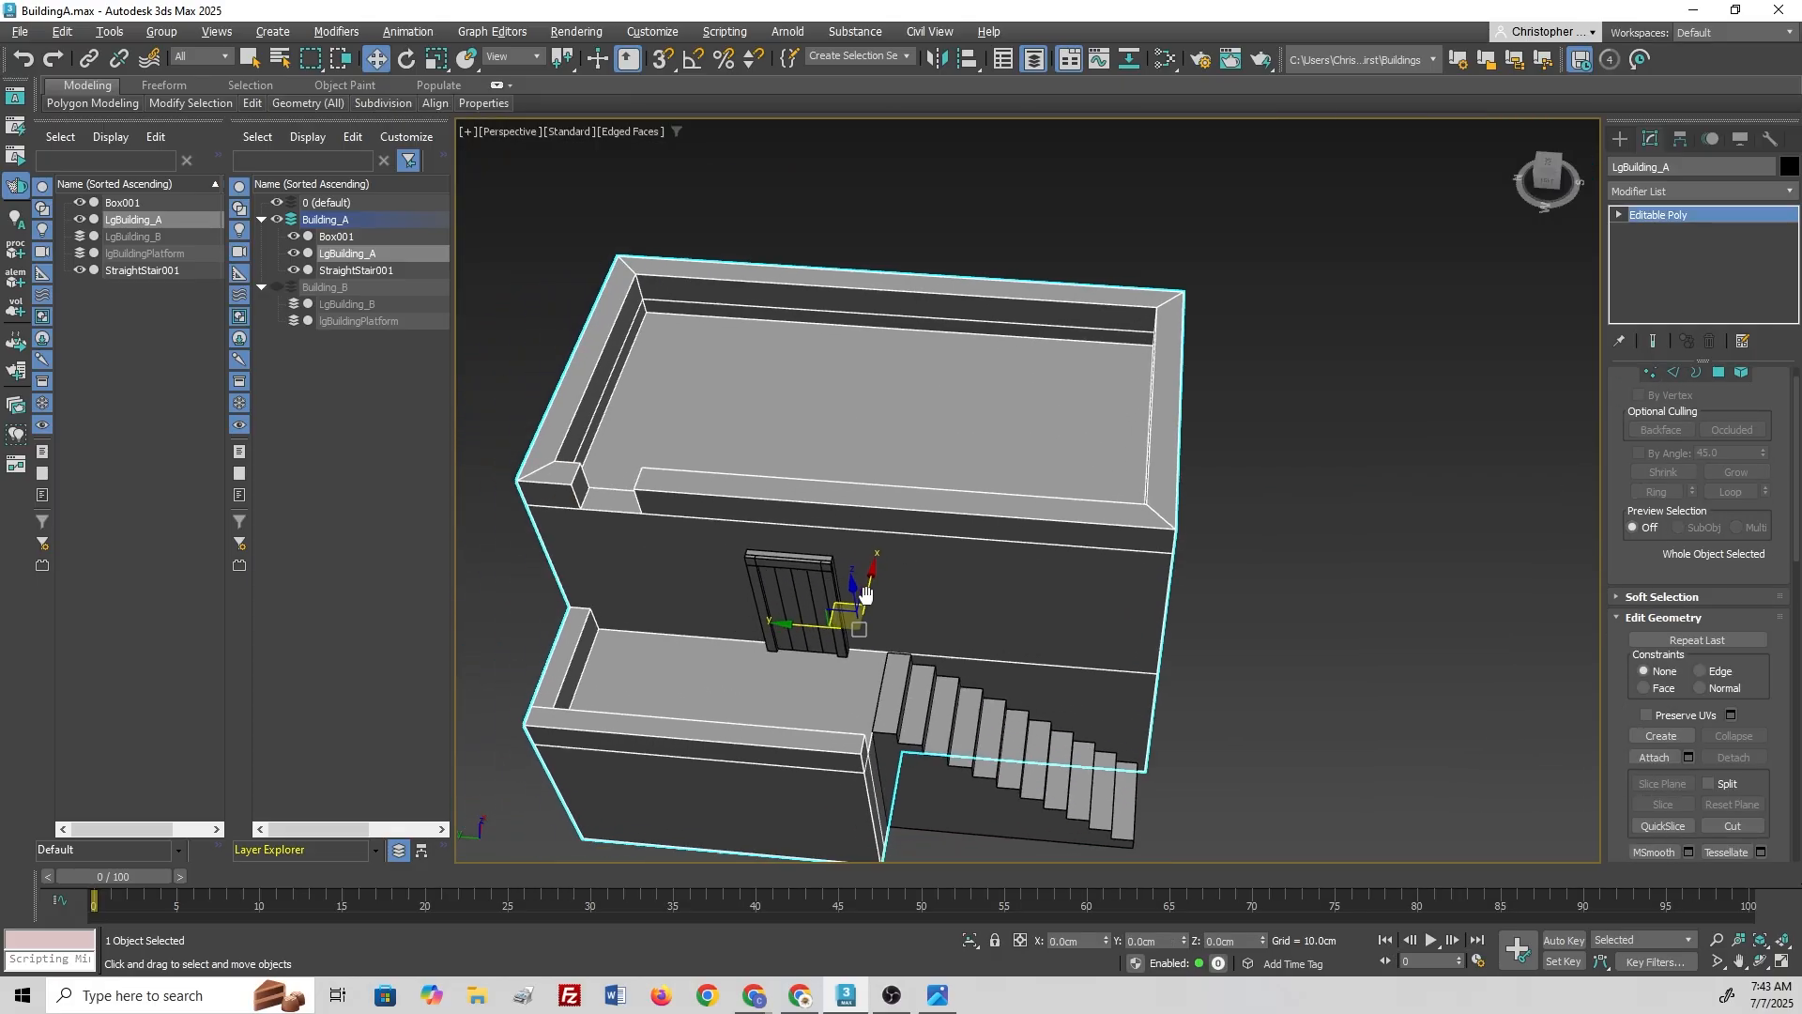
{"action": "left_click", "coordinate": [800, 593]}
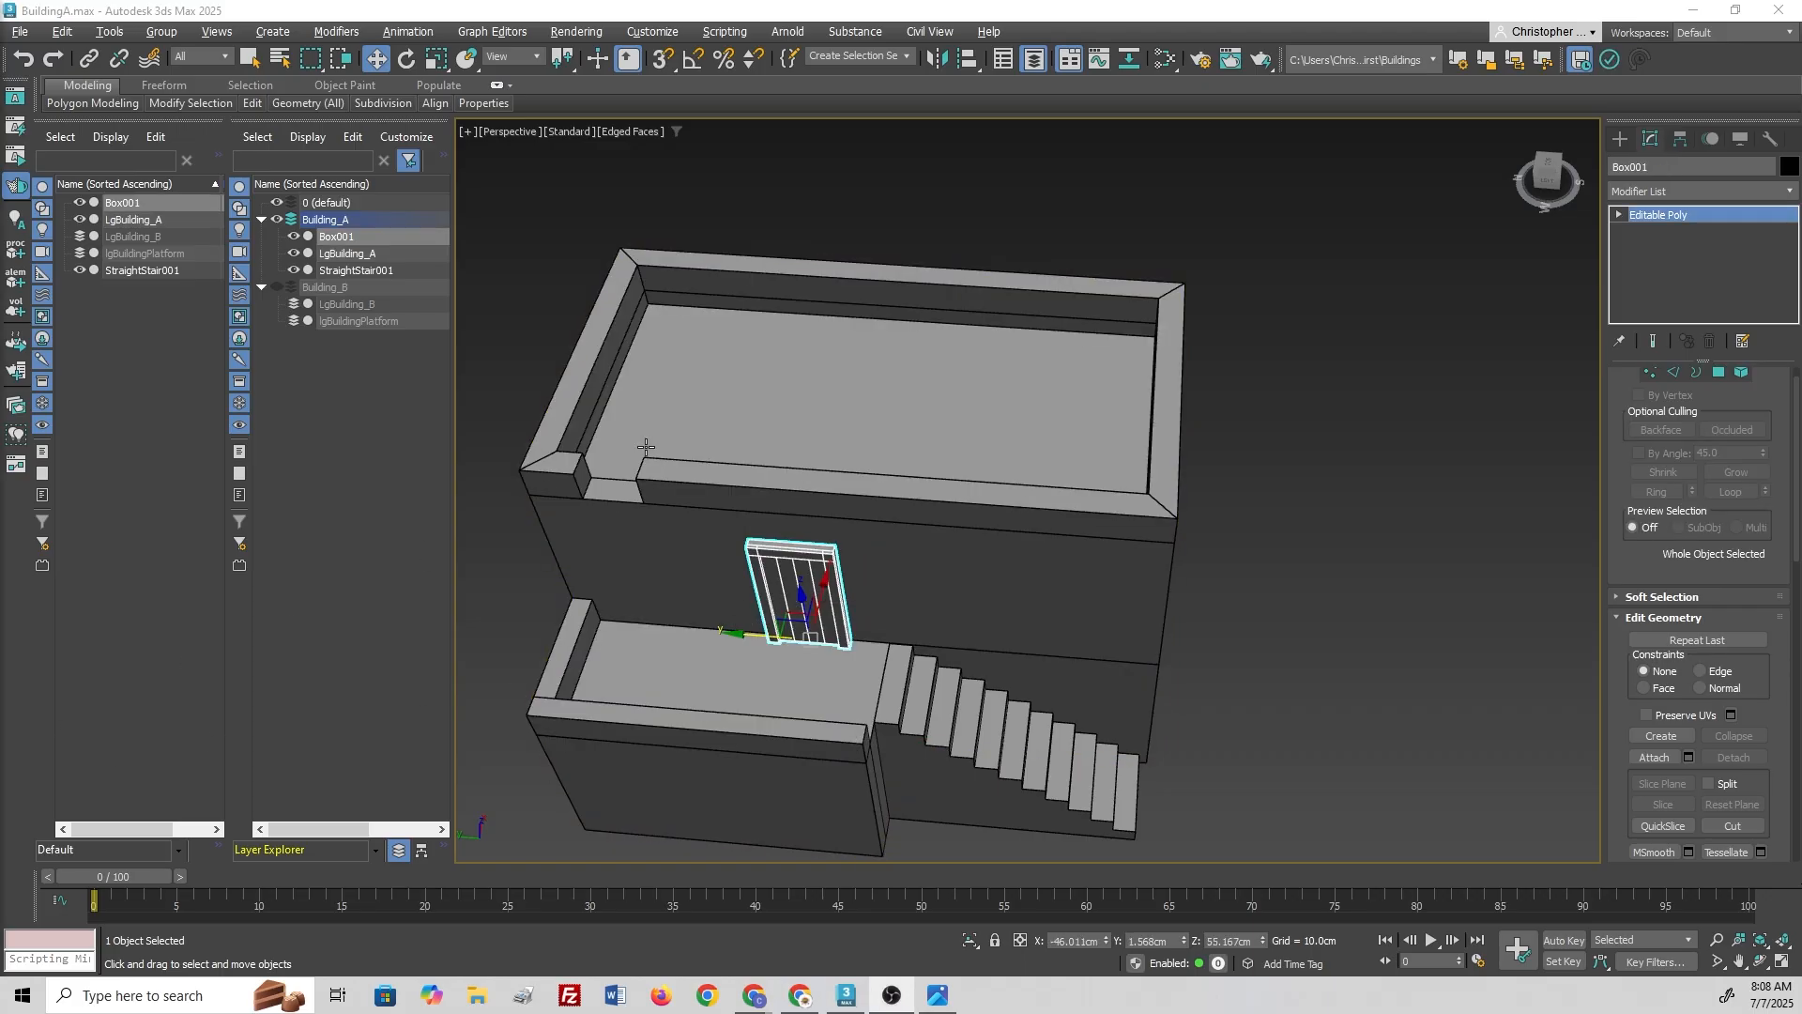
Step: Compare the building and its door with the Buildings.JPG reference image and return to the model
{"action": "middle_click_drag", "start_coordinate": [947, 557], "coordinate": [898, 496], "text": "alt"}
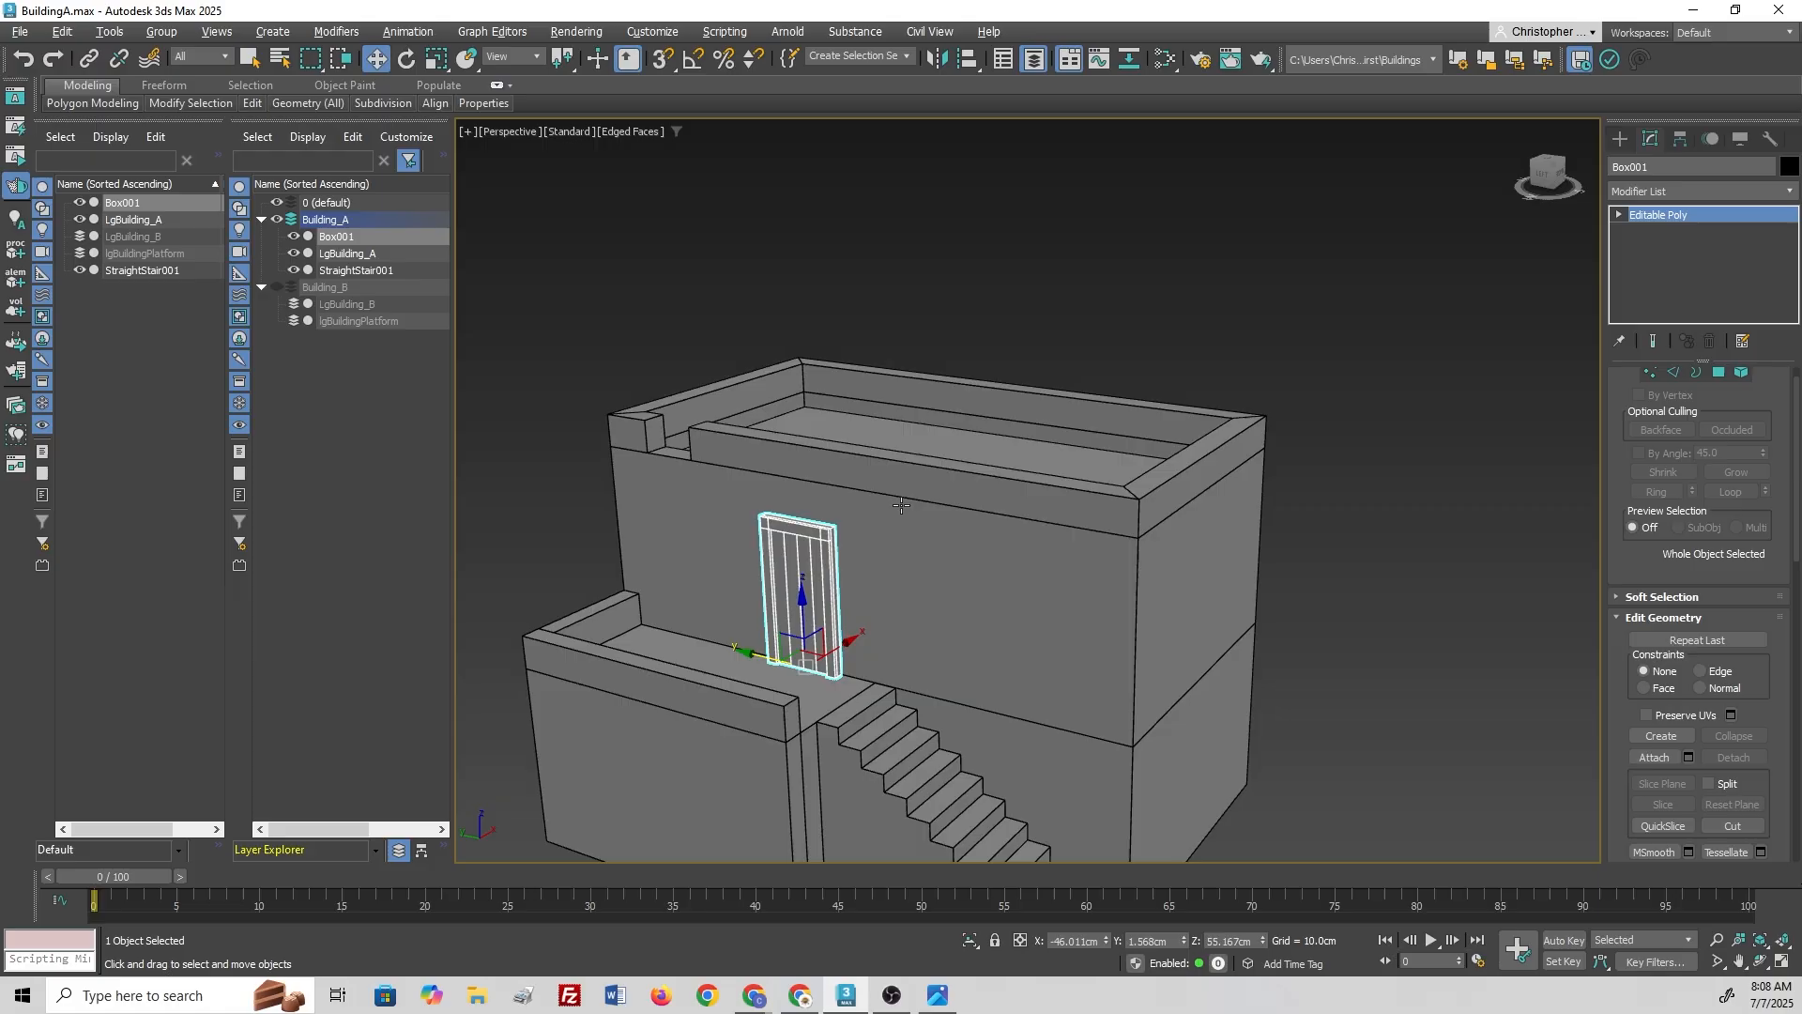
{"action": "left_click", "coordinate": [937, 995]}
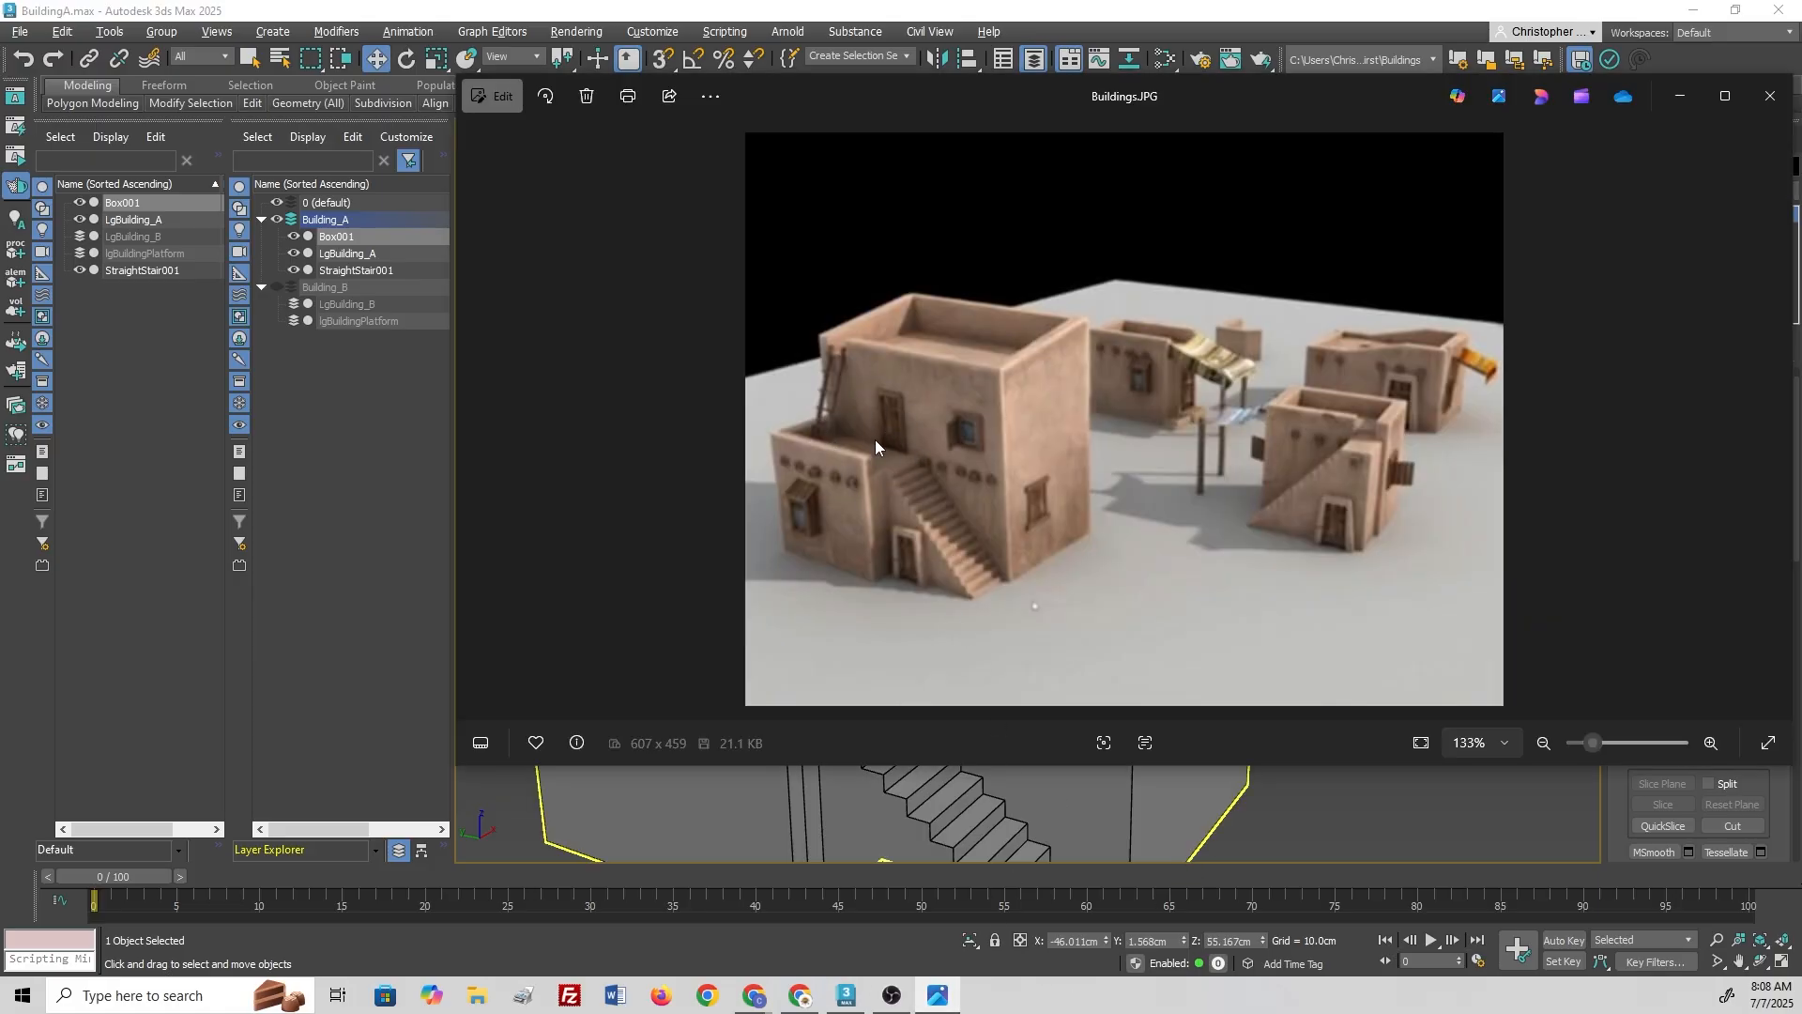
{"action": "left_click", "coordinate": [889, 8]}
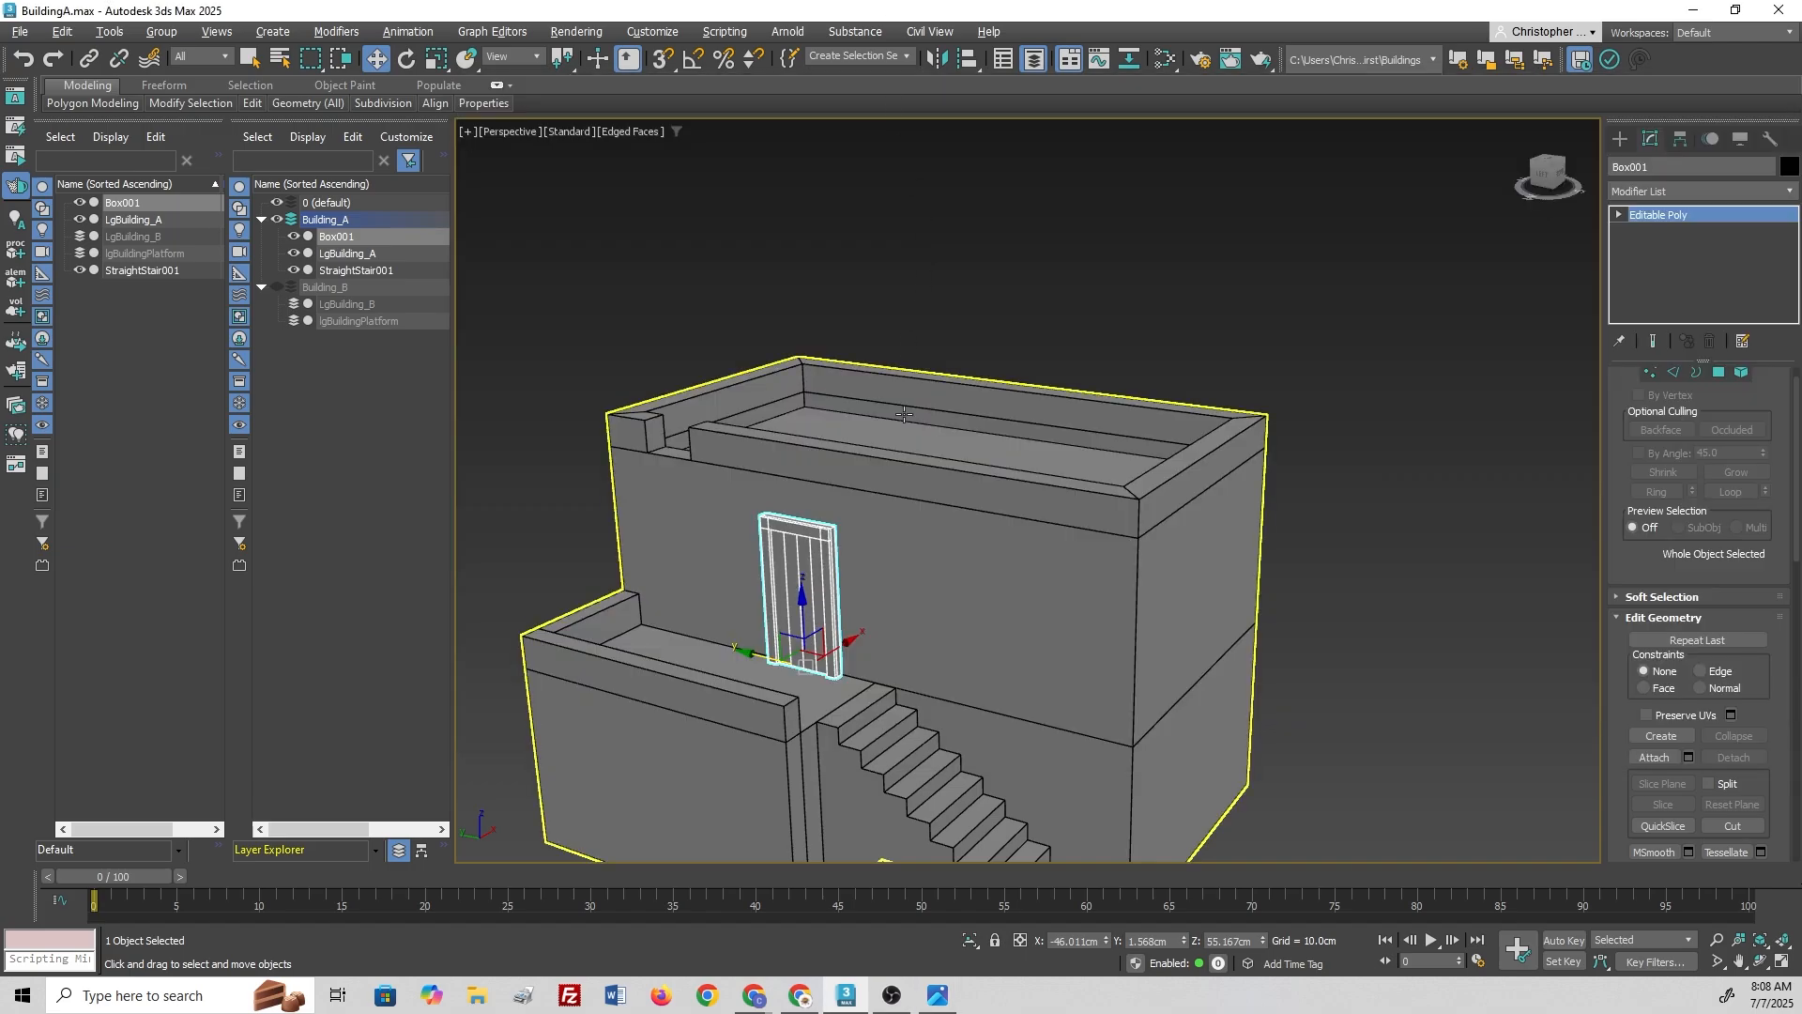
Step: Enter edge editing on the door and select the three inner vertical edges between the planks on its front
{"action": "middle_click_drag", "start_coordinate": [826, 501], "coordinate": [961, 414]}
{"action": "scroll", "coordinate": [961, 414], "scroll_direction": "up", "scroll_amount": 5}
{"action": "middle_click_drag", "start_coordinate": [944, 561], "coordinate": [1044, 378]}
{"action": "scroll", "coordinate": [962, 480], "scroll_direction": "up", "scroll_amount": 4}
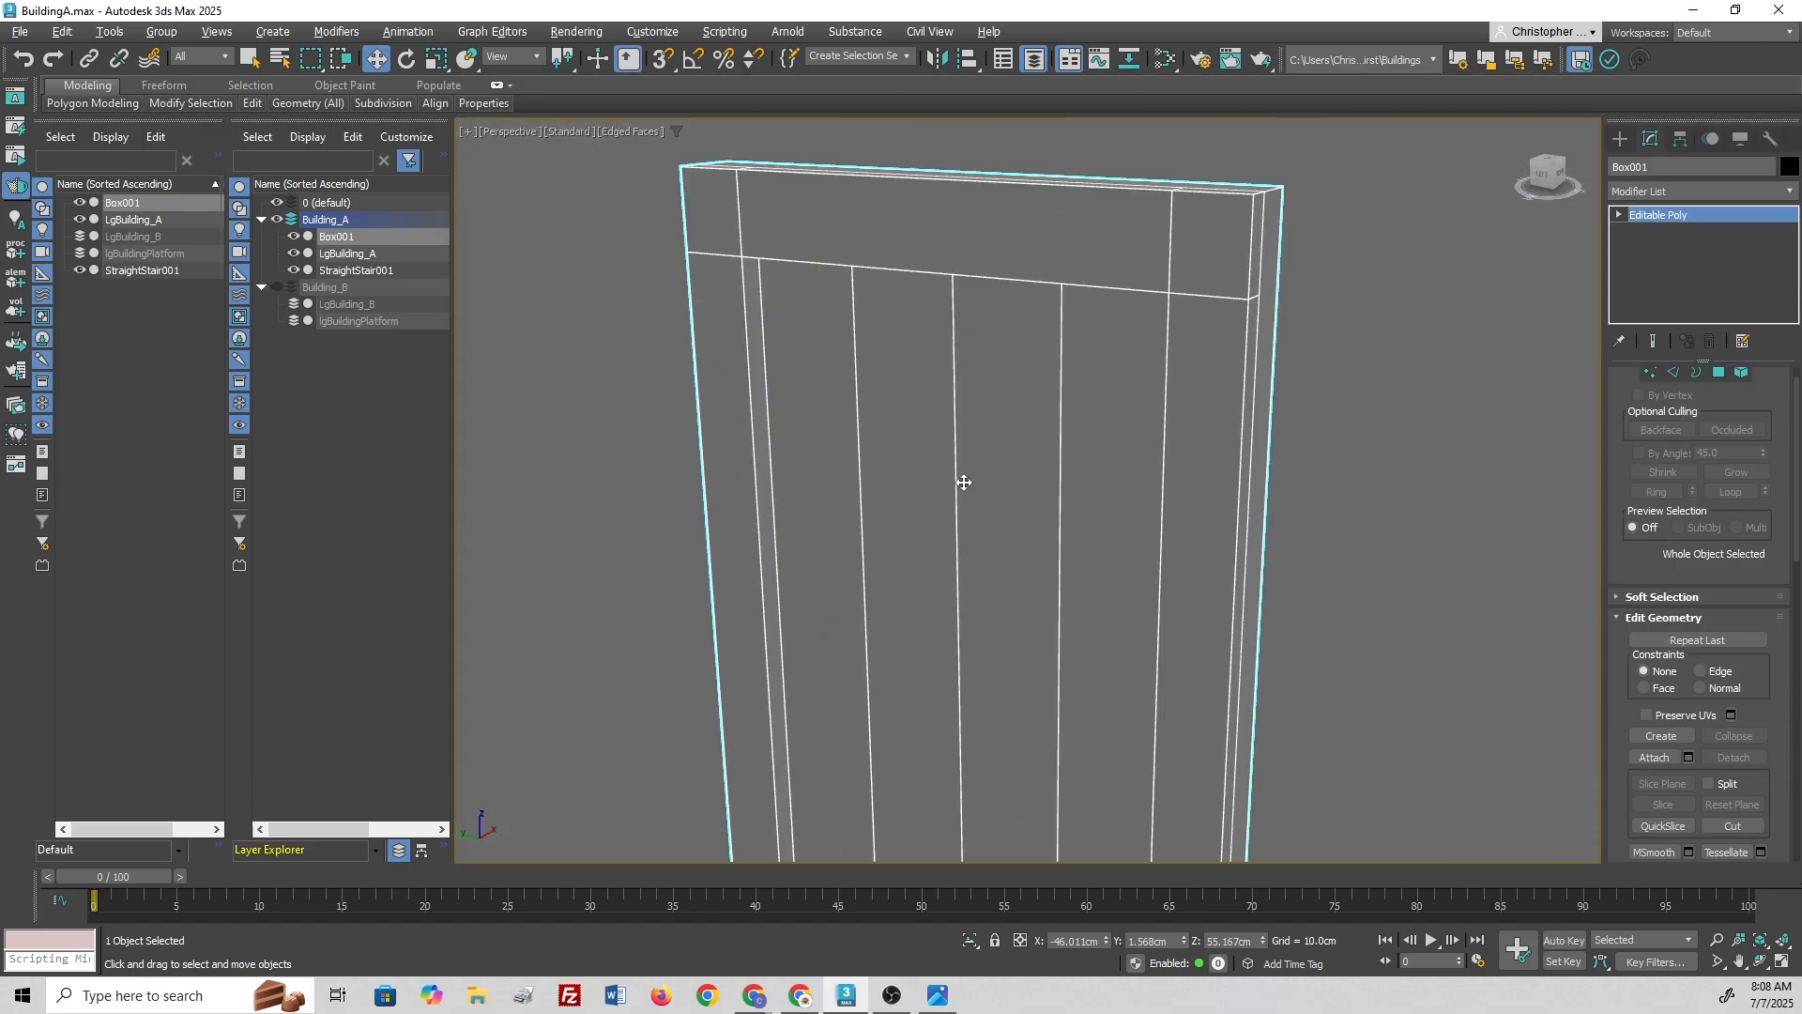
{"action": "mouse_move", "coordinate": [943, 495]}
{"action": "middle_mouse_down"}
{"action": "mouse_move", "coordinate": [984, 394]}
{"action": "mouse_move", "coordinate": [1064, 419]}
{"action": "mouse_move", "coordinate": [903, 432]}
{"action": "middle_mouse_up"}
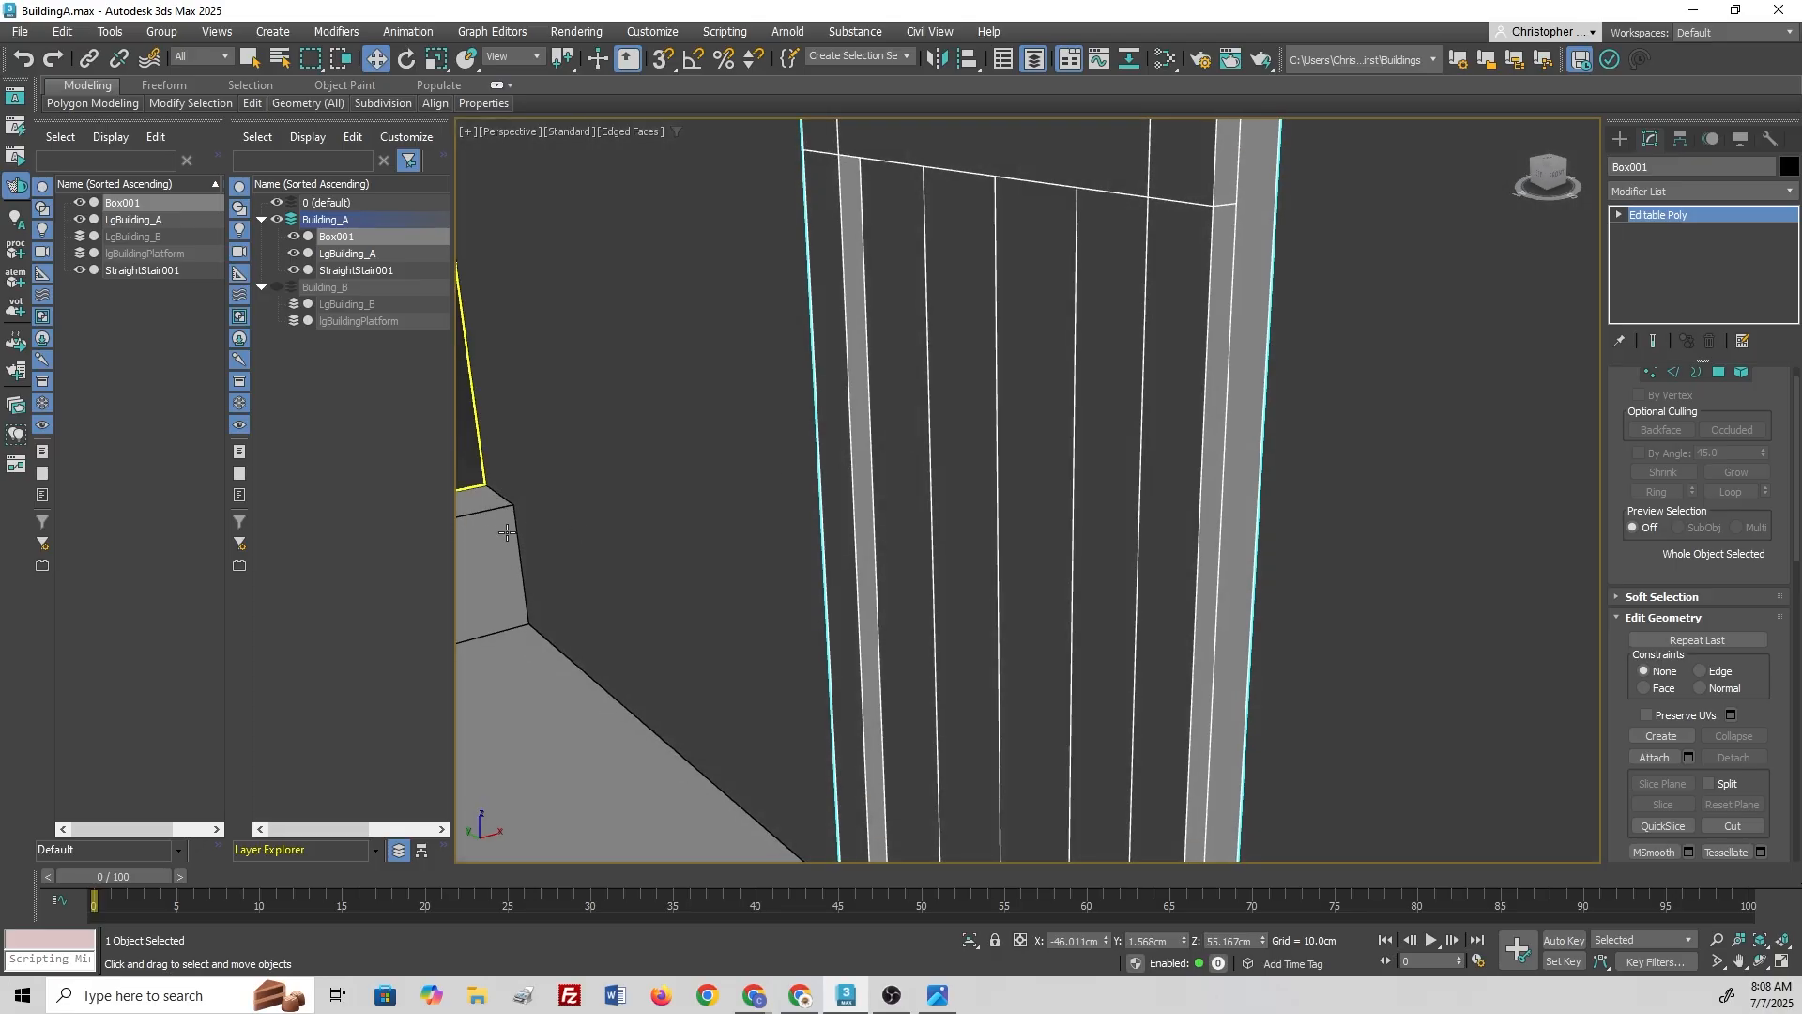
{"action": "key", "text": "2"}
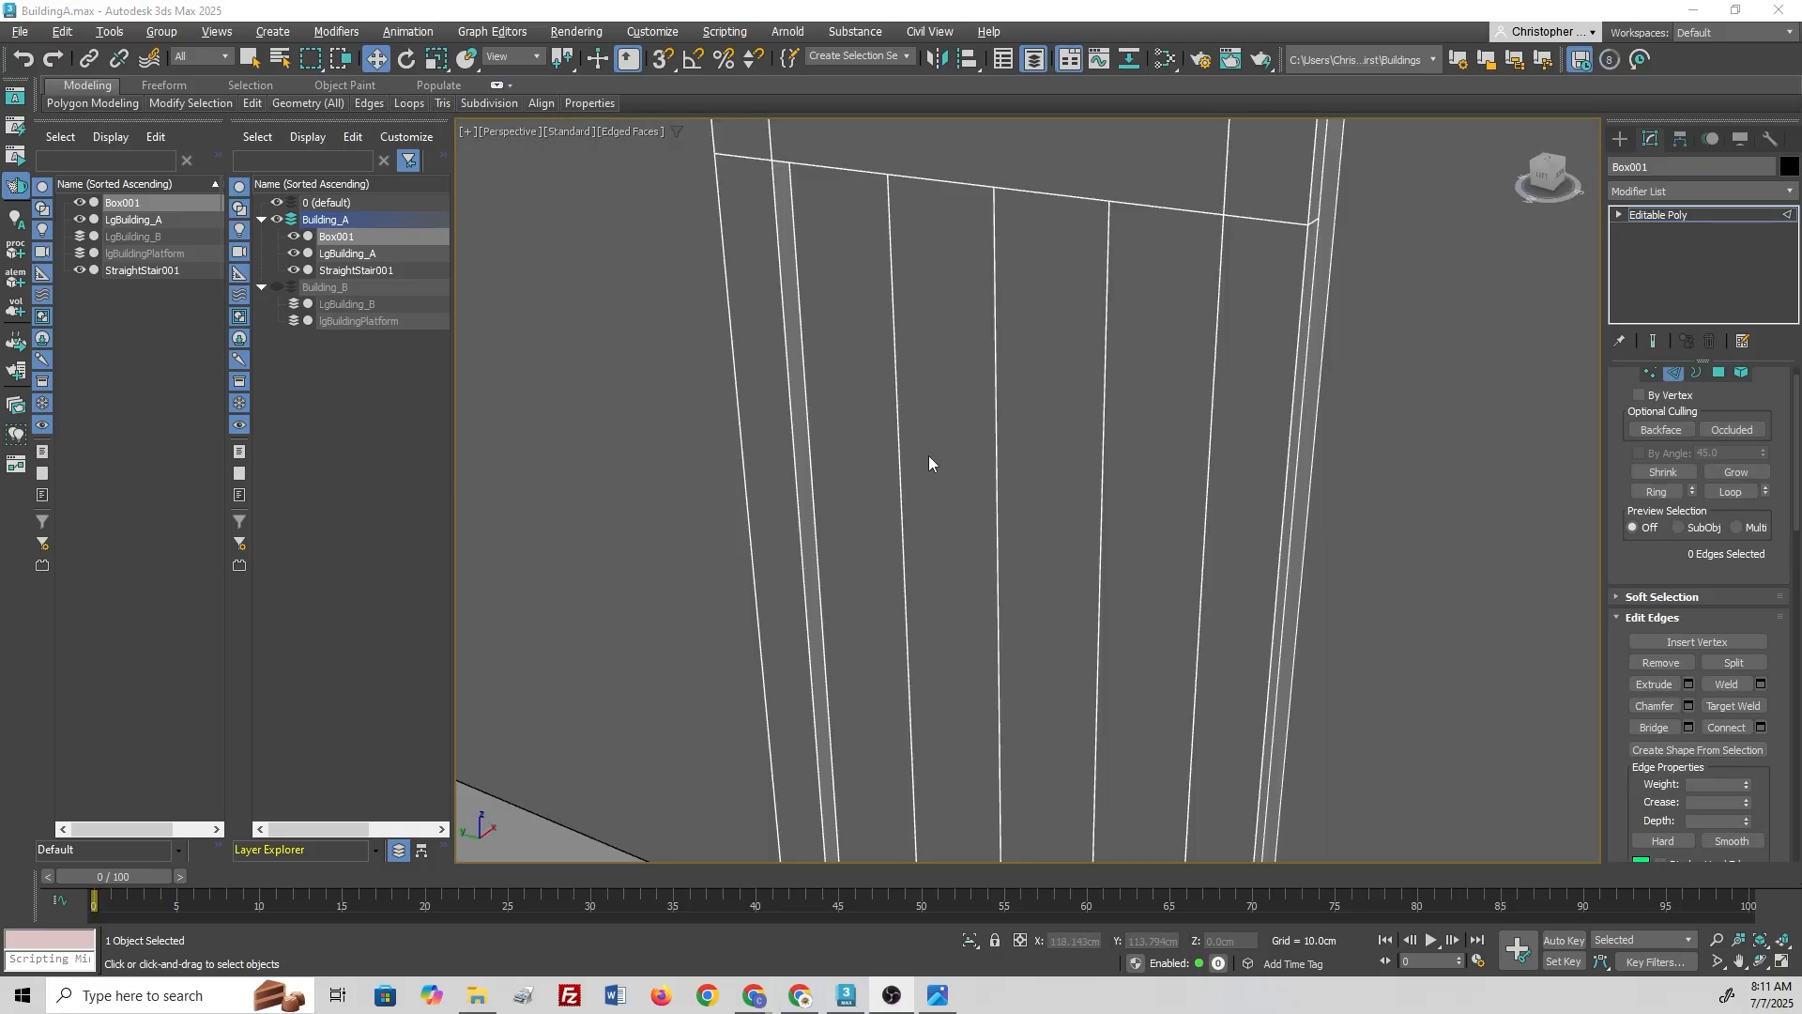
{"action": "left_click", "coordinate": [901, 416]}
{"action": "left_click", "coordinate": [999, 419], "text": "ctrl"}
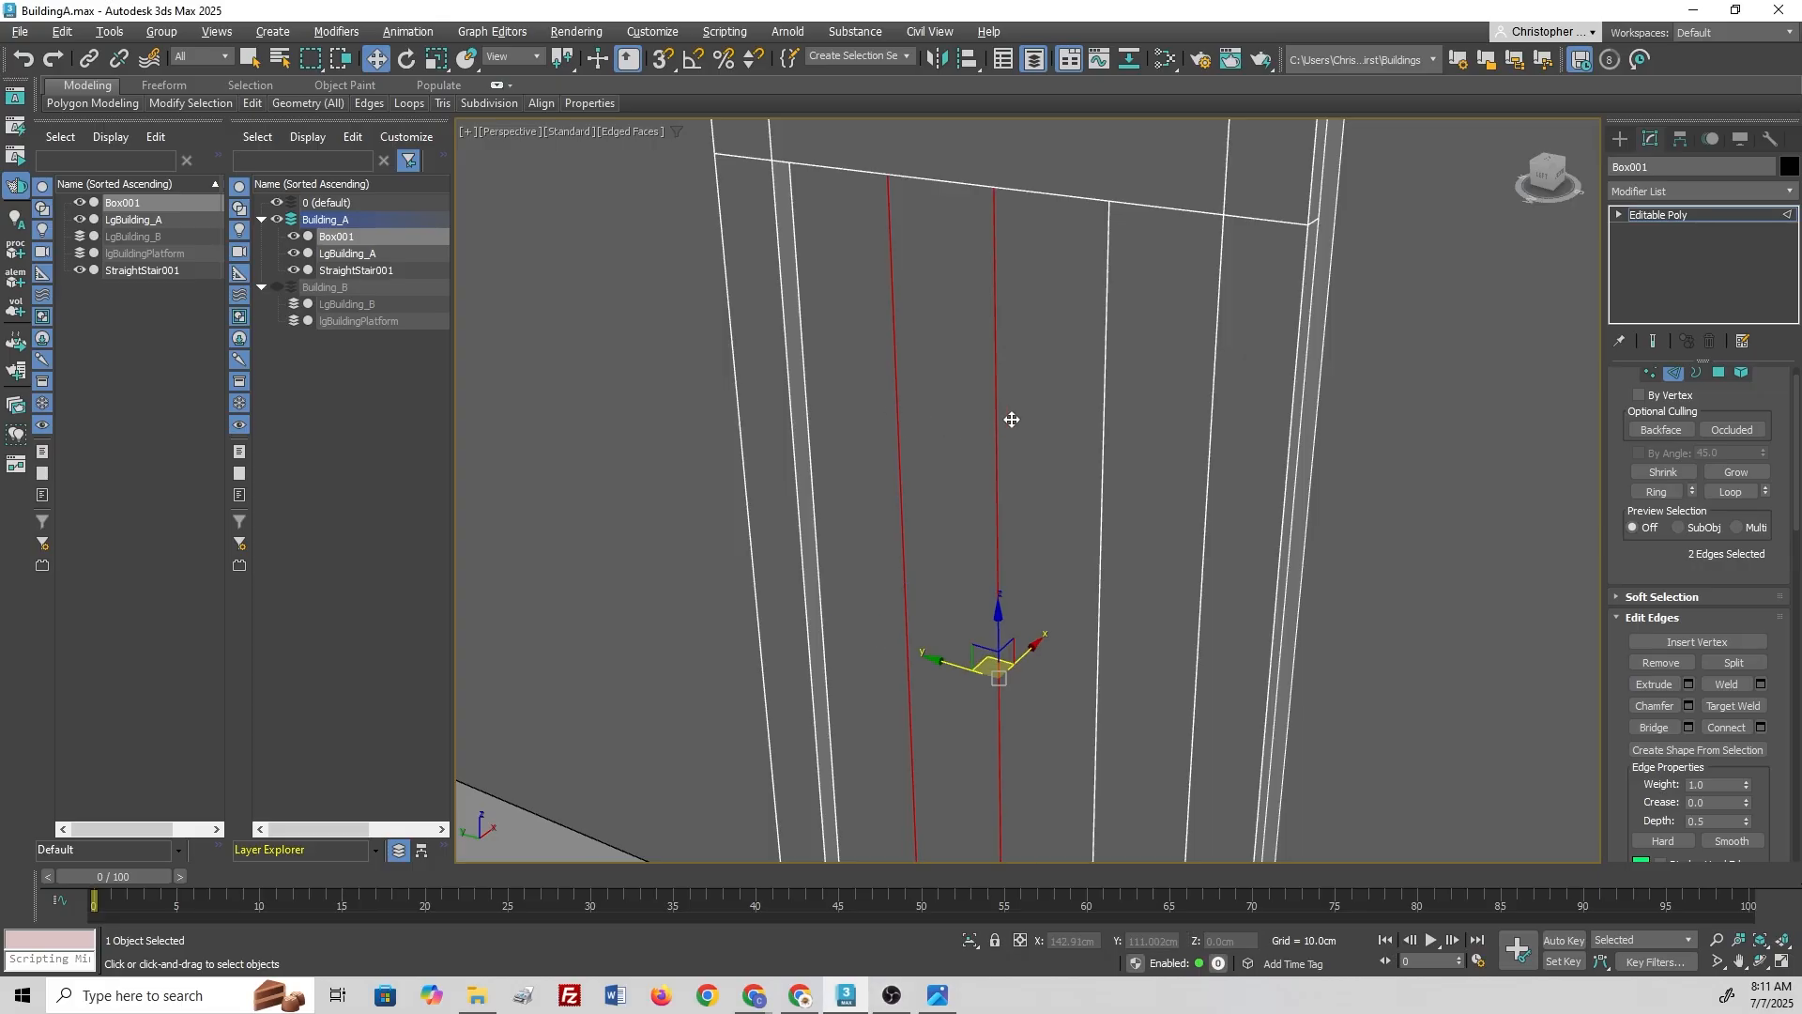
{"action": "left_click", "coordinate": [1109, 411], "text": "ctrl"}
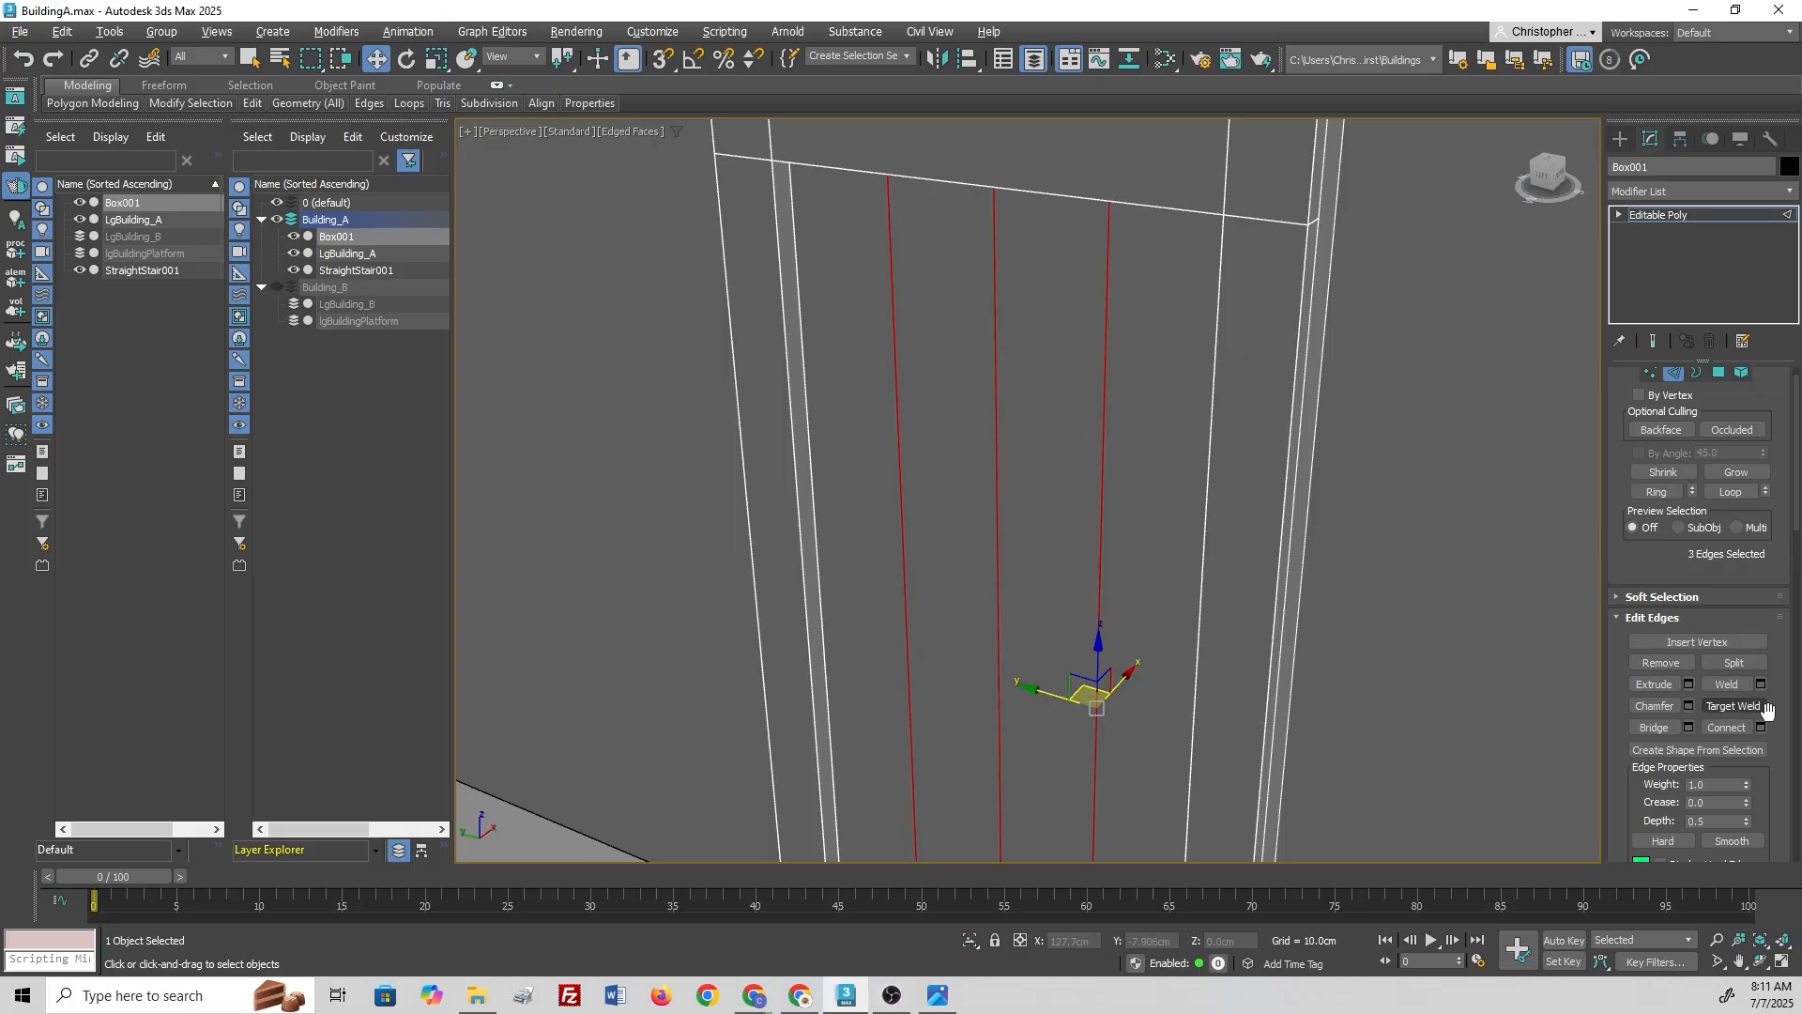
Step: Chamfer the three plank edges by 0.18 cm using the Quad chamfer type with 0 connect edge segments
{"action": "left_click", "coordinate": [1689, 705]}
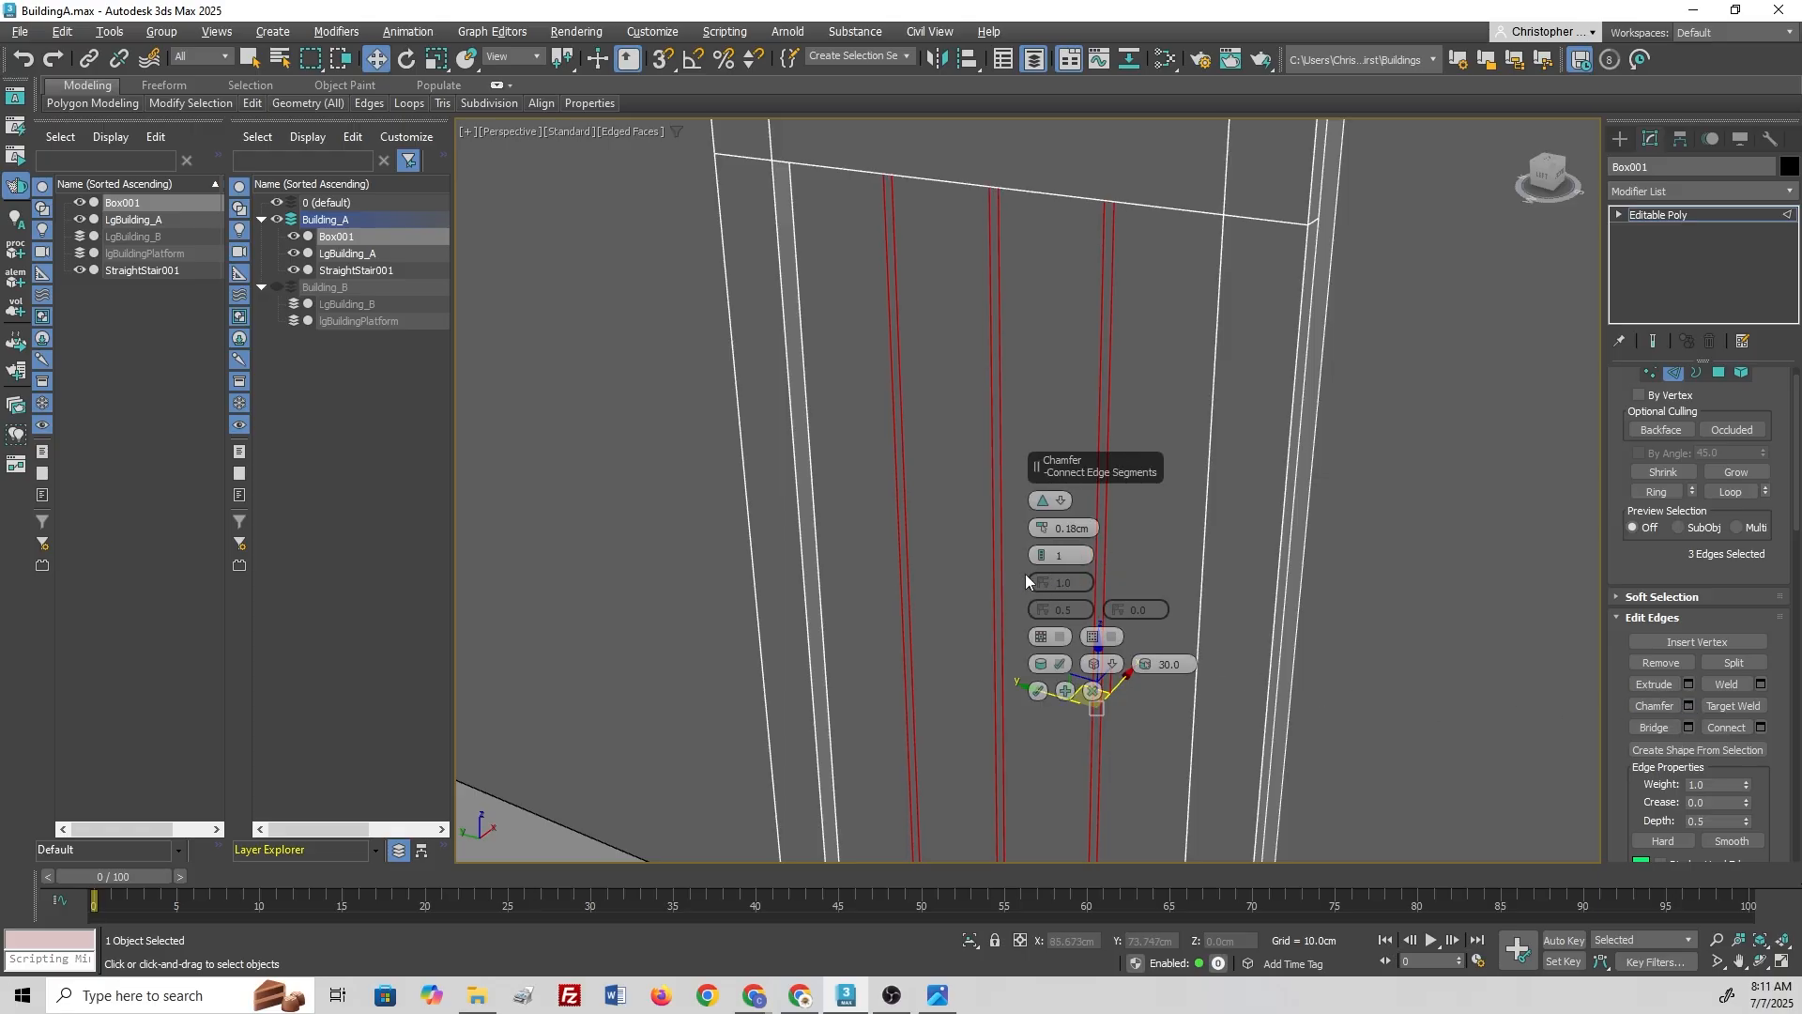
{"action": "left_click", "coordinate": [1059, 500]}
{"action": "left_click", "coordinate": [1040, 530]}
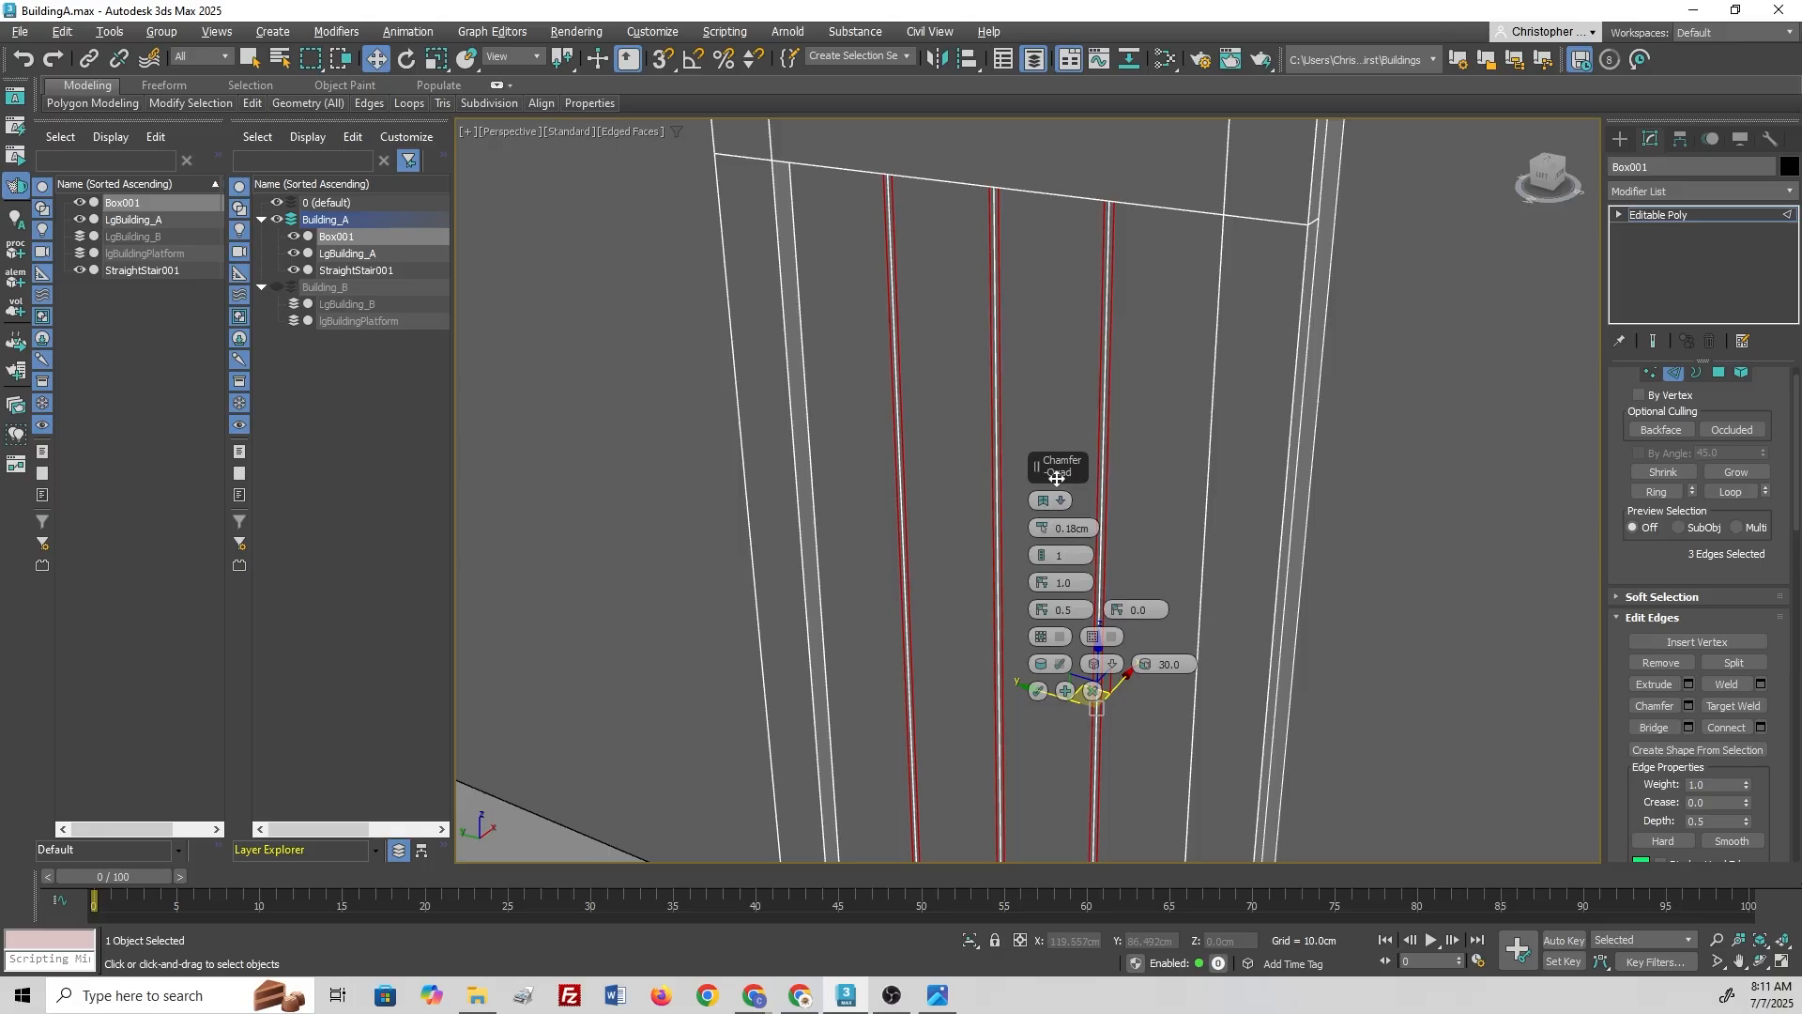
{"action": "left_click_drag", "start_coordinate": [1105, 467], "coordinate": [1400, 320]}
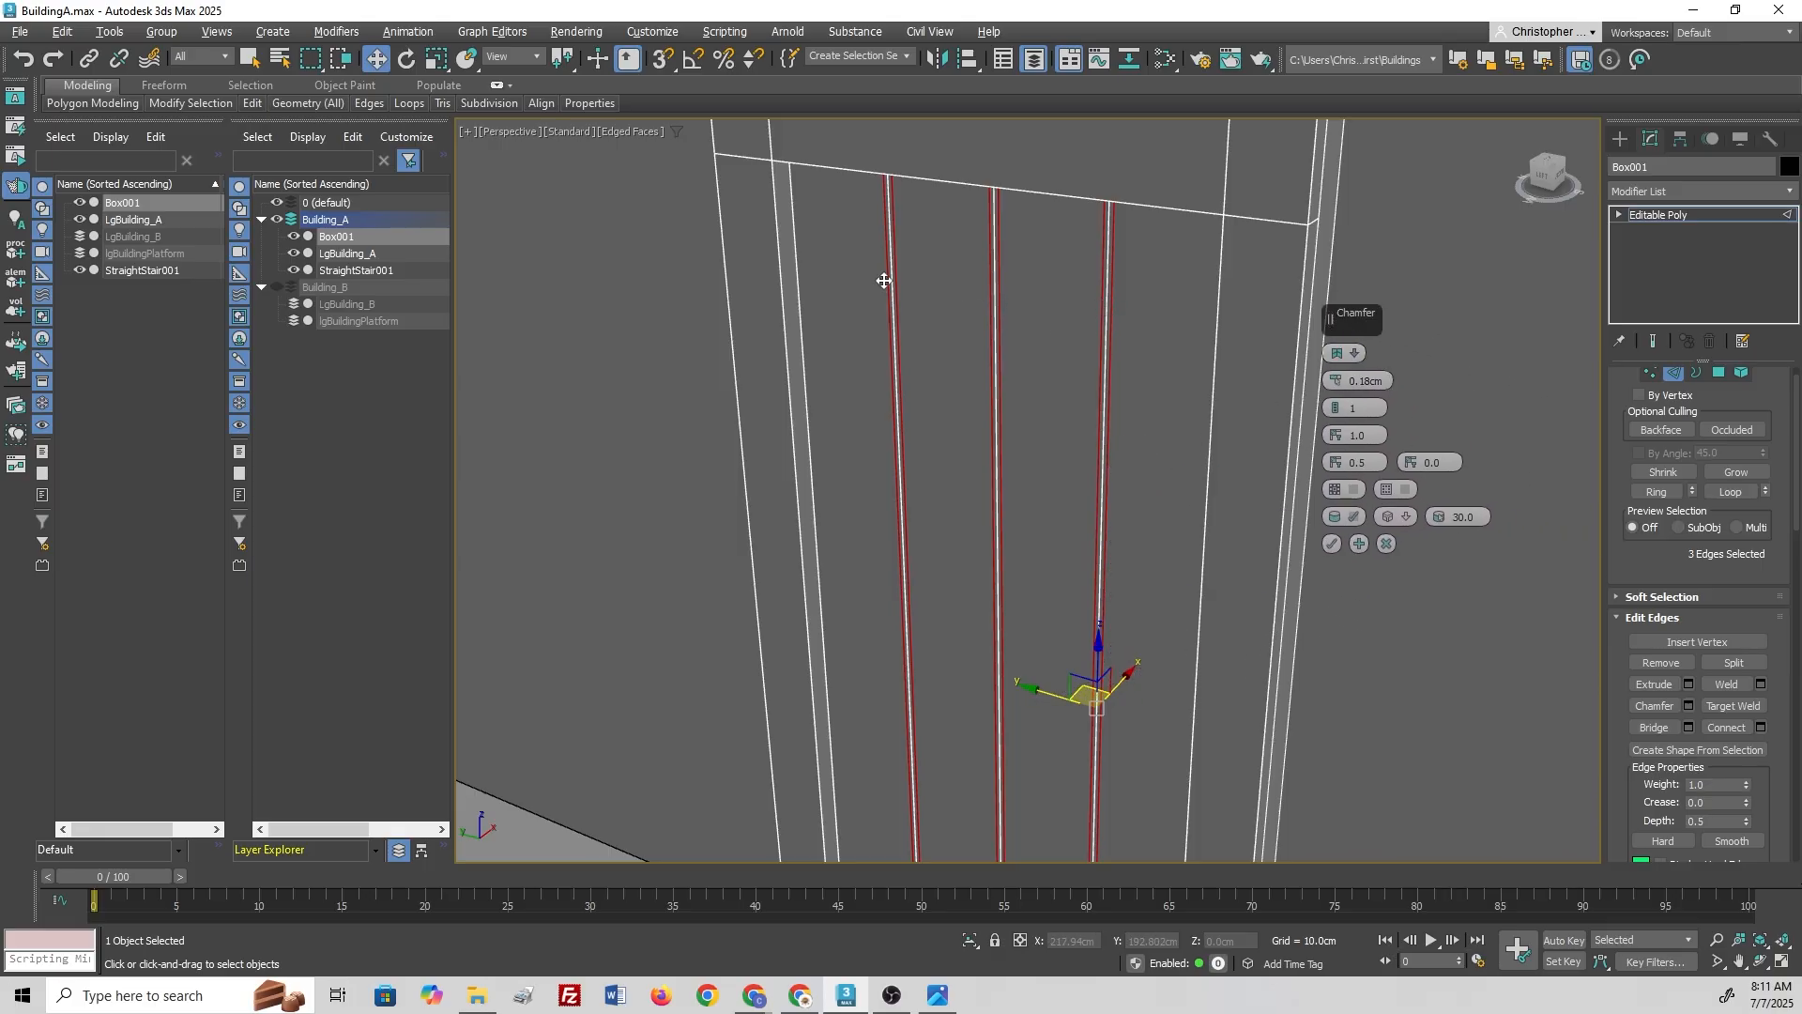
{"action": "scroll", "coordinate": [880, 306], "scroll_direction": "up", "scroll_amount": 5}
{"action": "scroll", "coordinate": [999, 347], "scroll_direction": "down", "scroll_amount": 2}
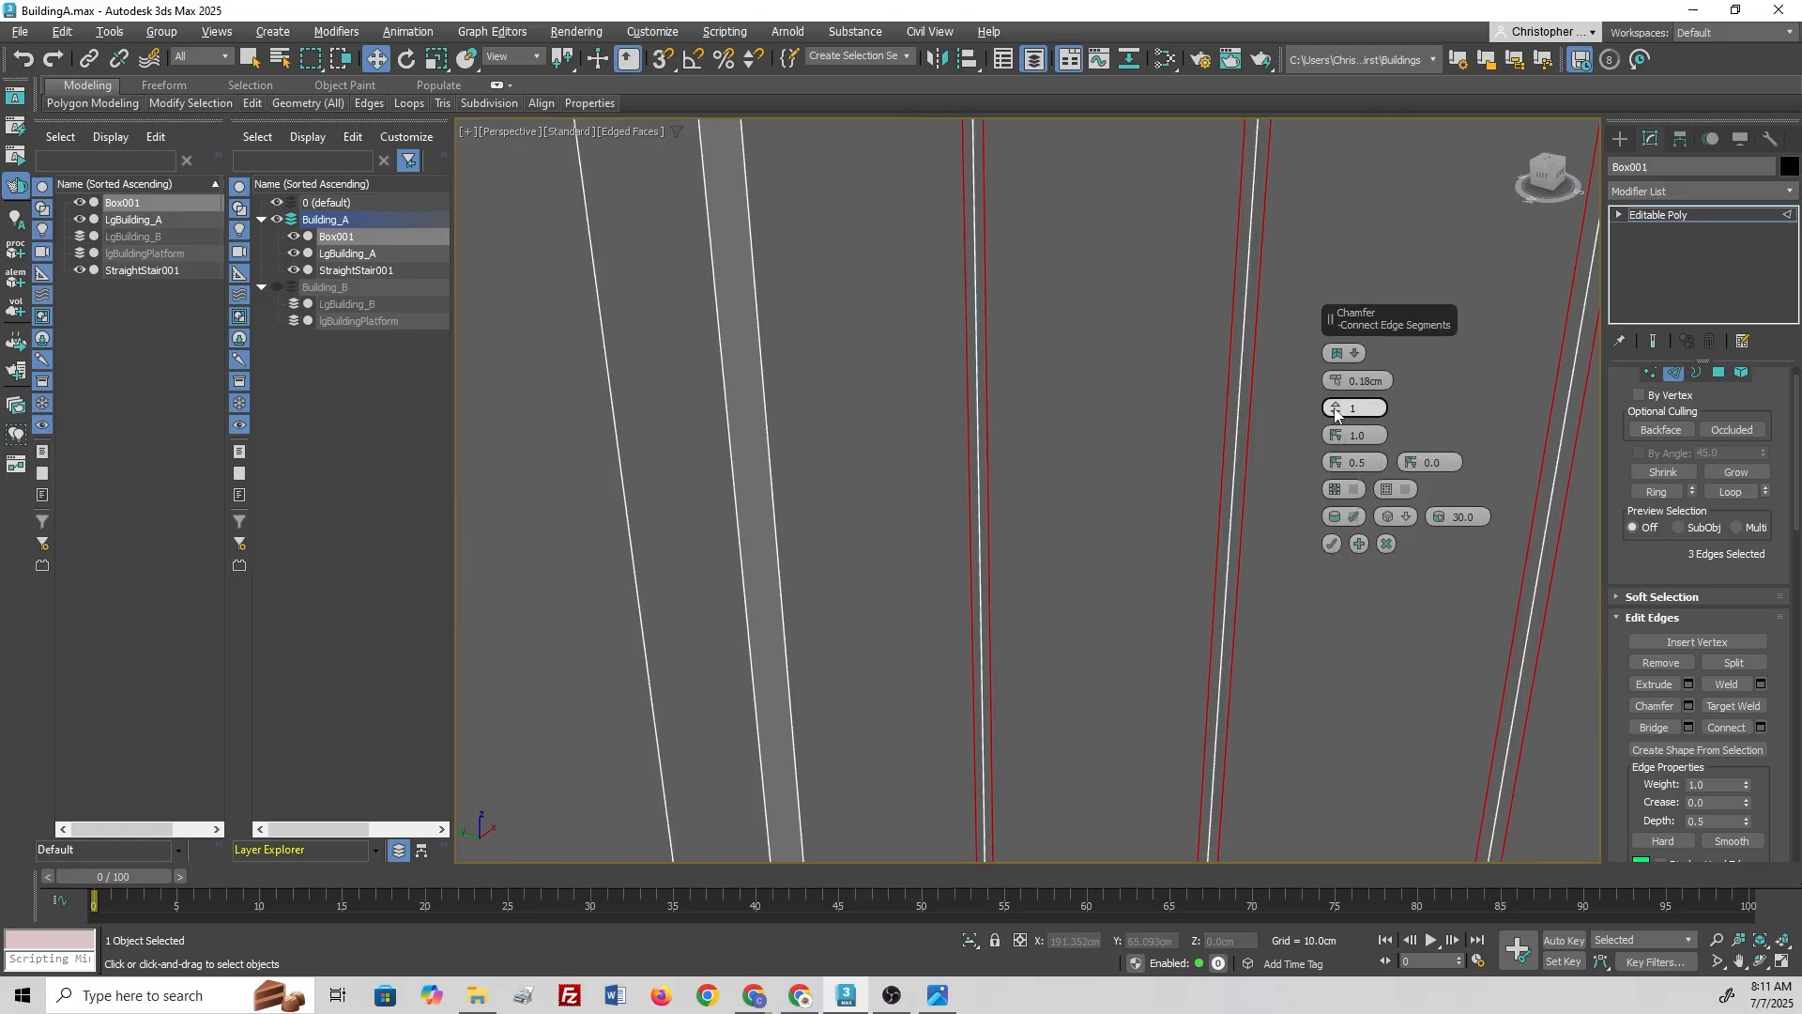
{"action": "left_click", "coordinate": [1336, 414]}
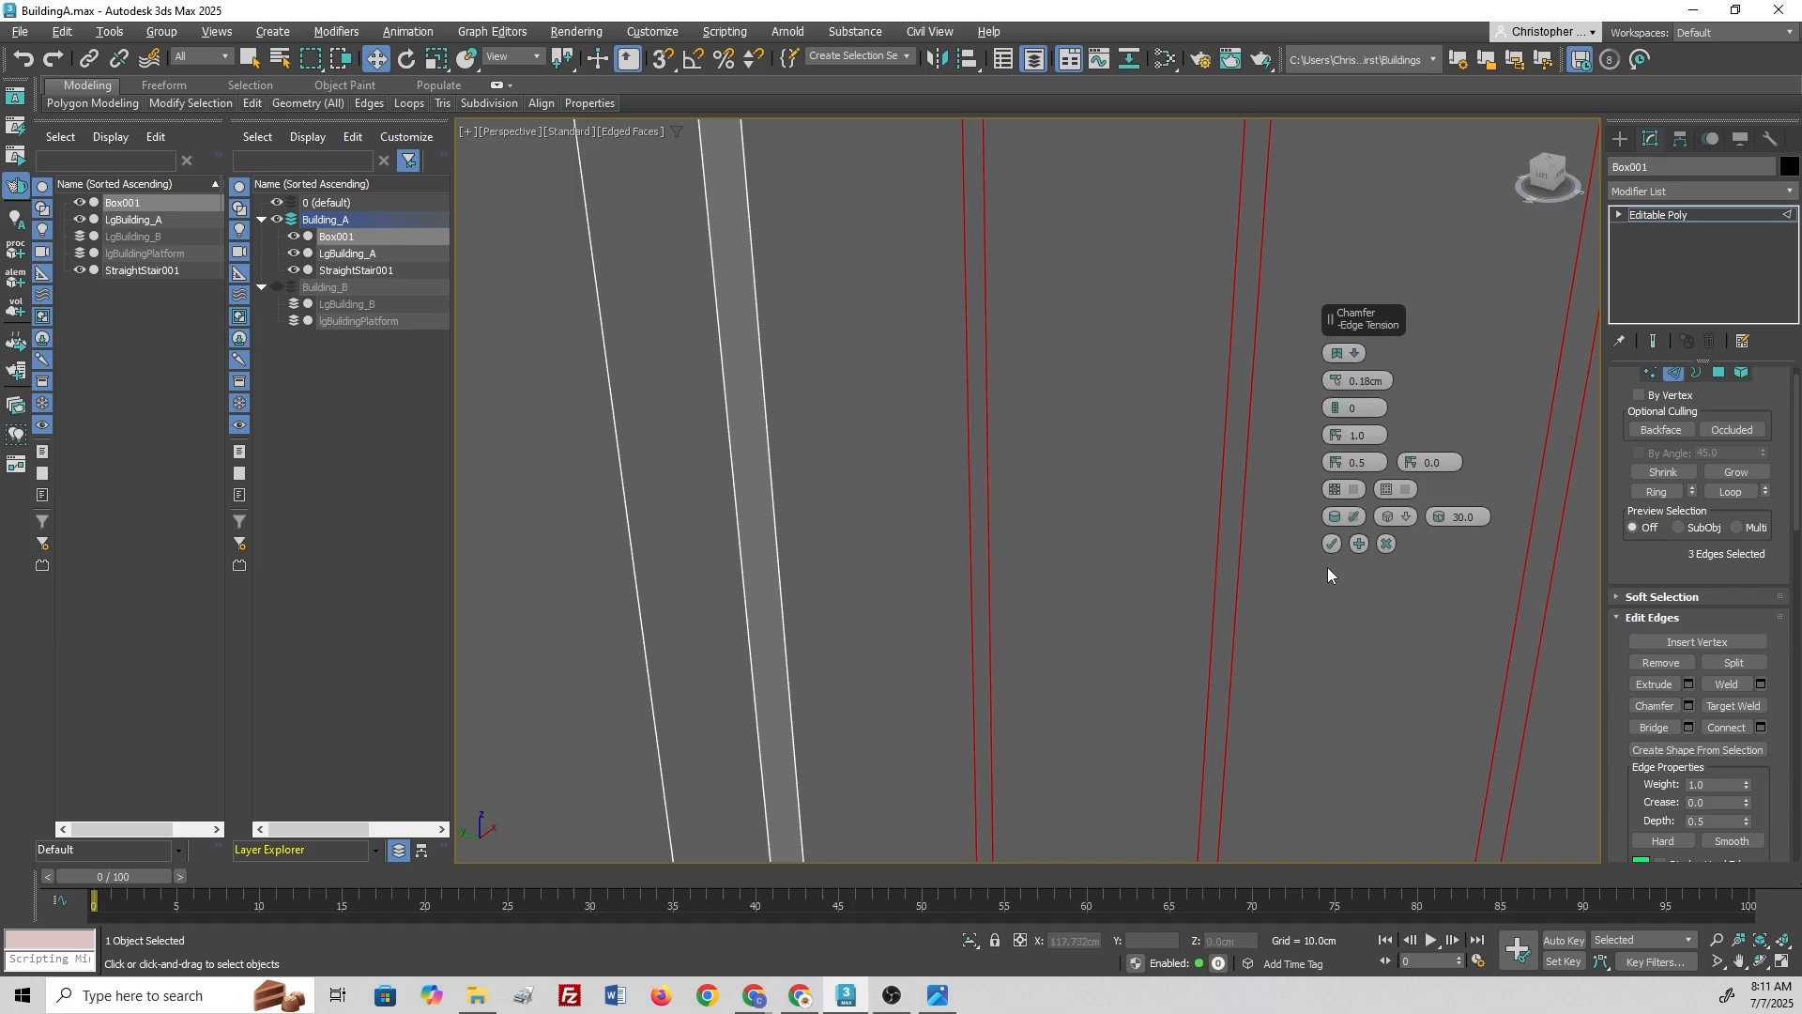
{"action": "left_click", "coordinate": [1332, 543]}
Step: Select the three narrow strip polygons between the door planks in polygon editing
{"action": "scroll", "coordinate": [1062, 563], "scroll_direction": "down", "scroll_amount": 5}
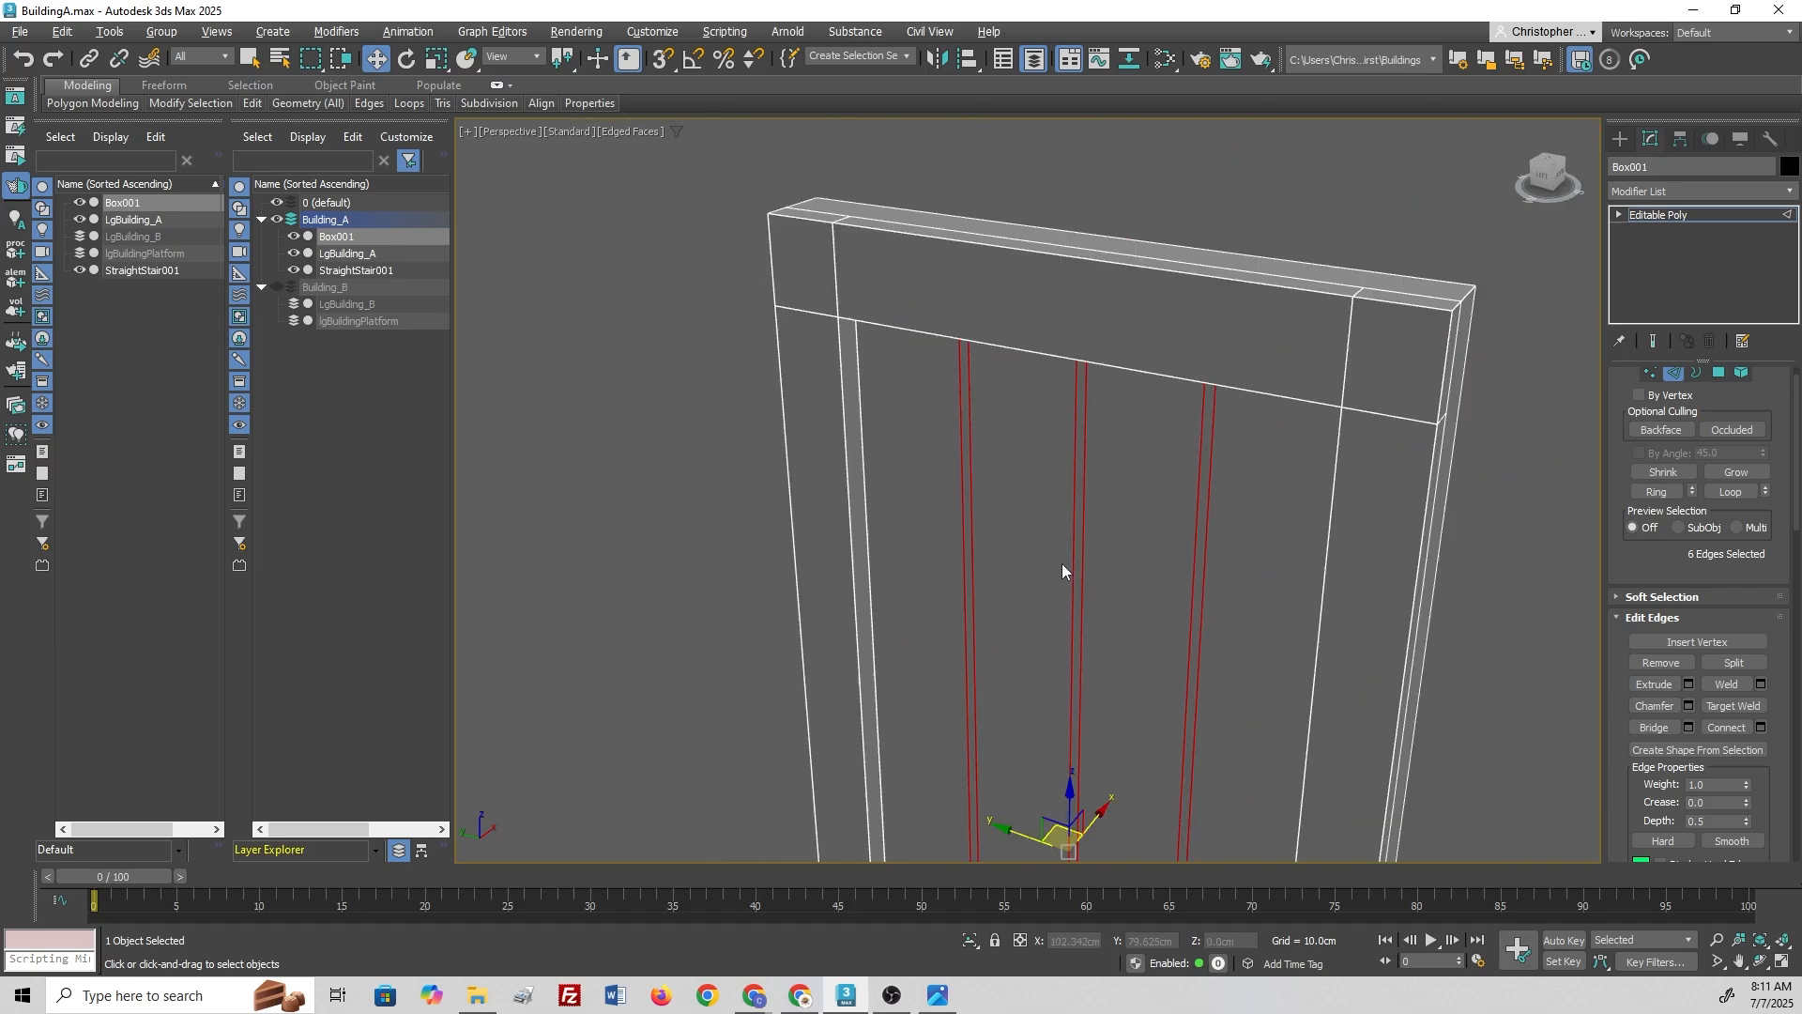
{"action": "middle_click_drag", "start_coordinate": [1089, 535], "coordinate": [1059, 573], "text": "alt"}
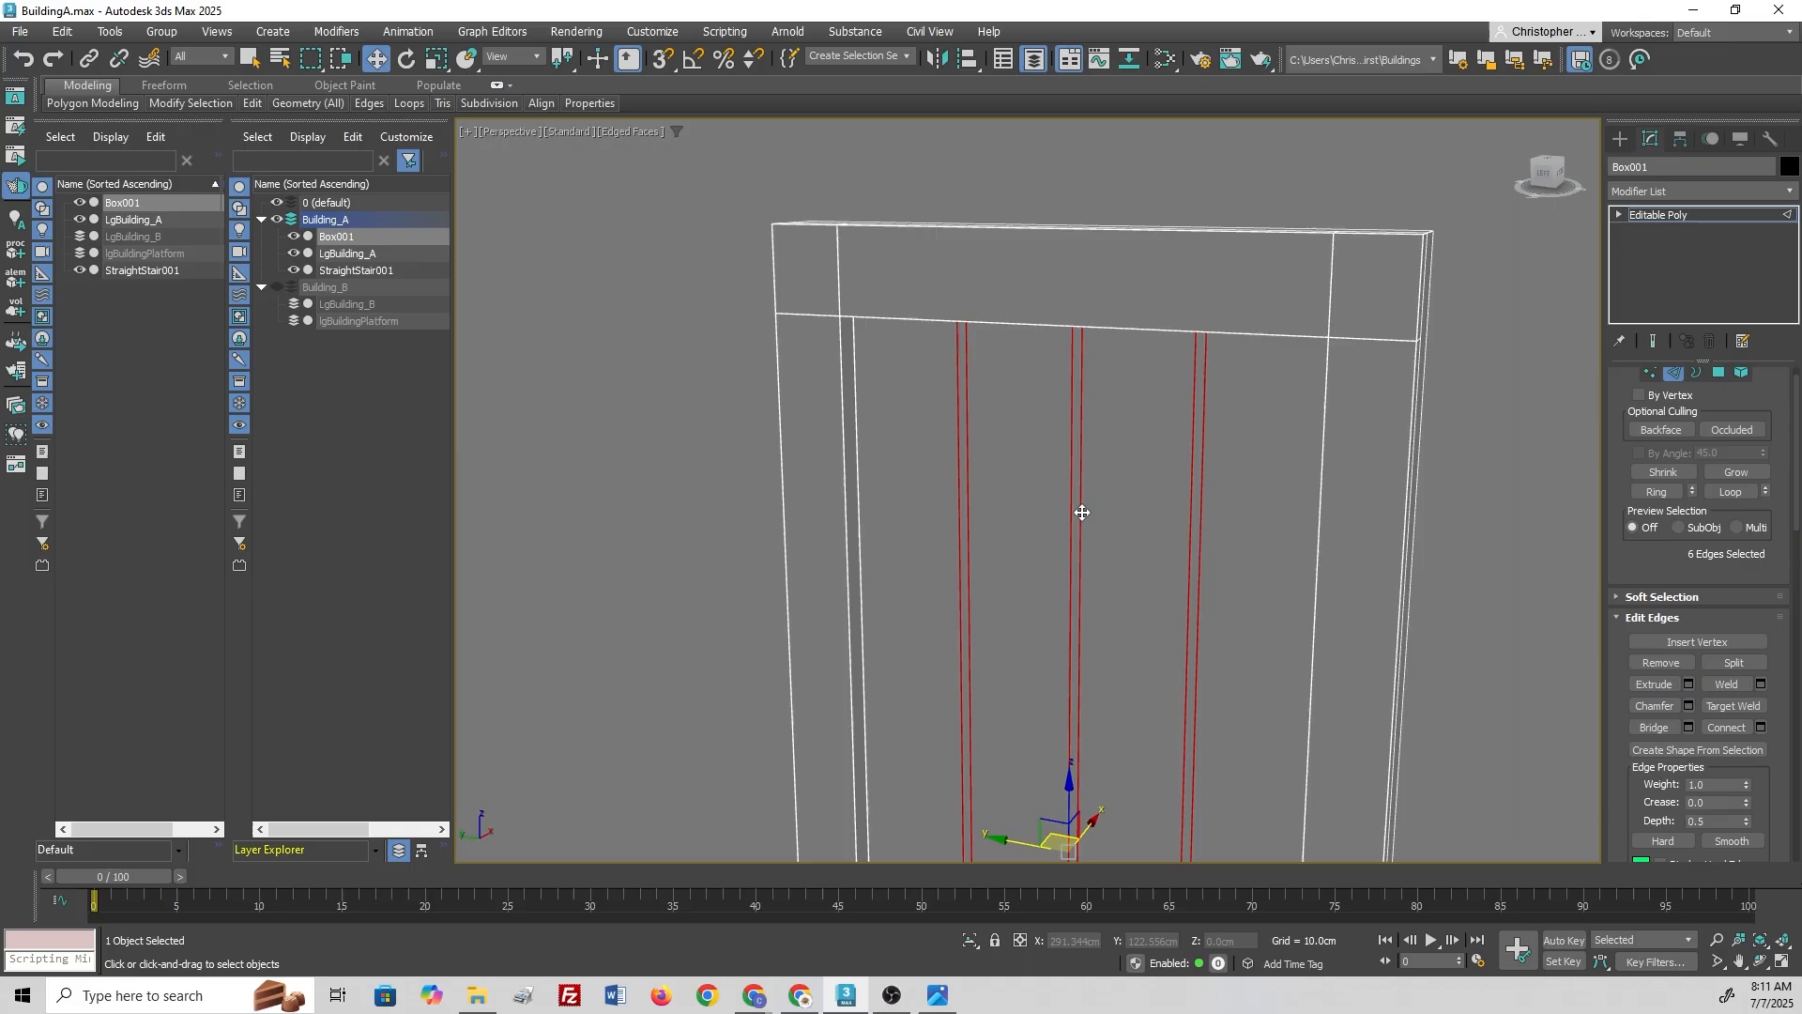
{"action": "key", "text": "4"}
{"action": "left_click", "coordinate": [966, 445]}
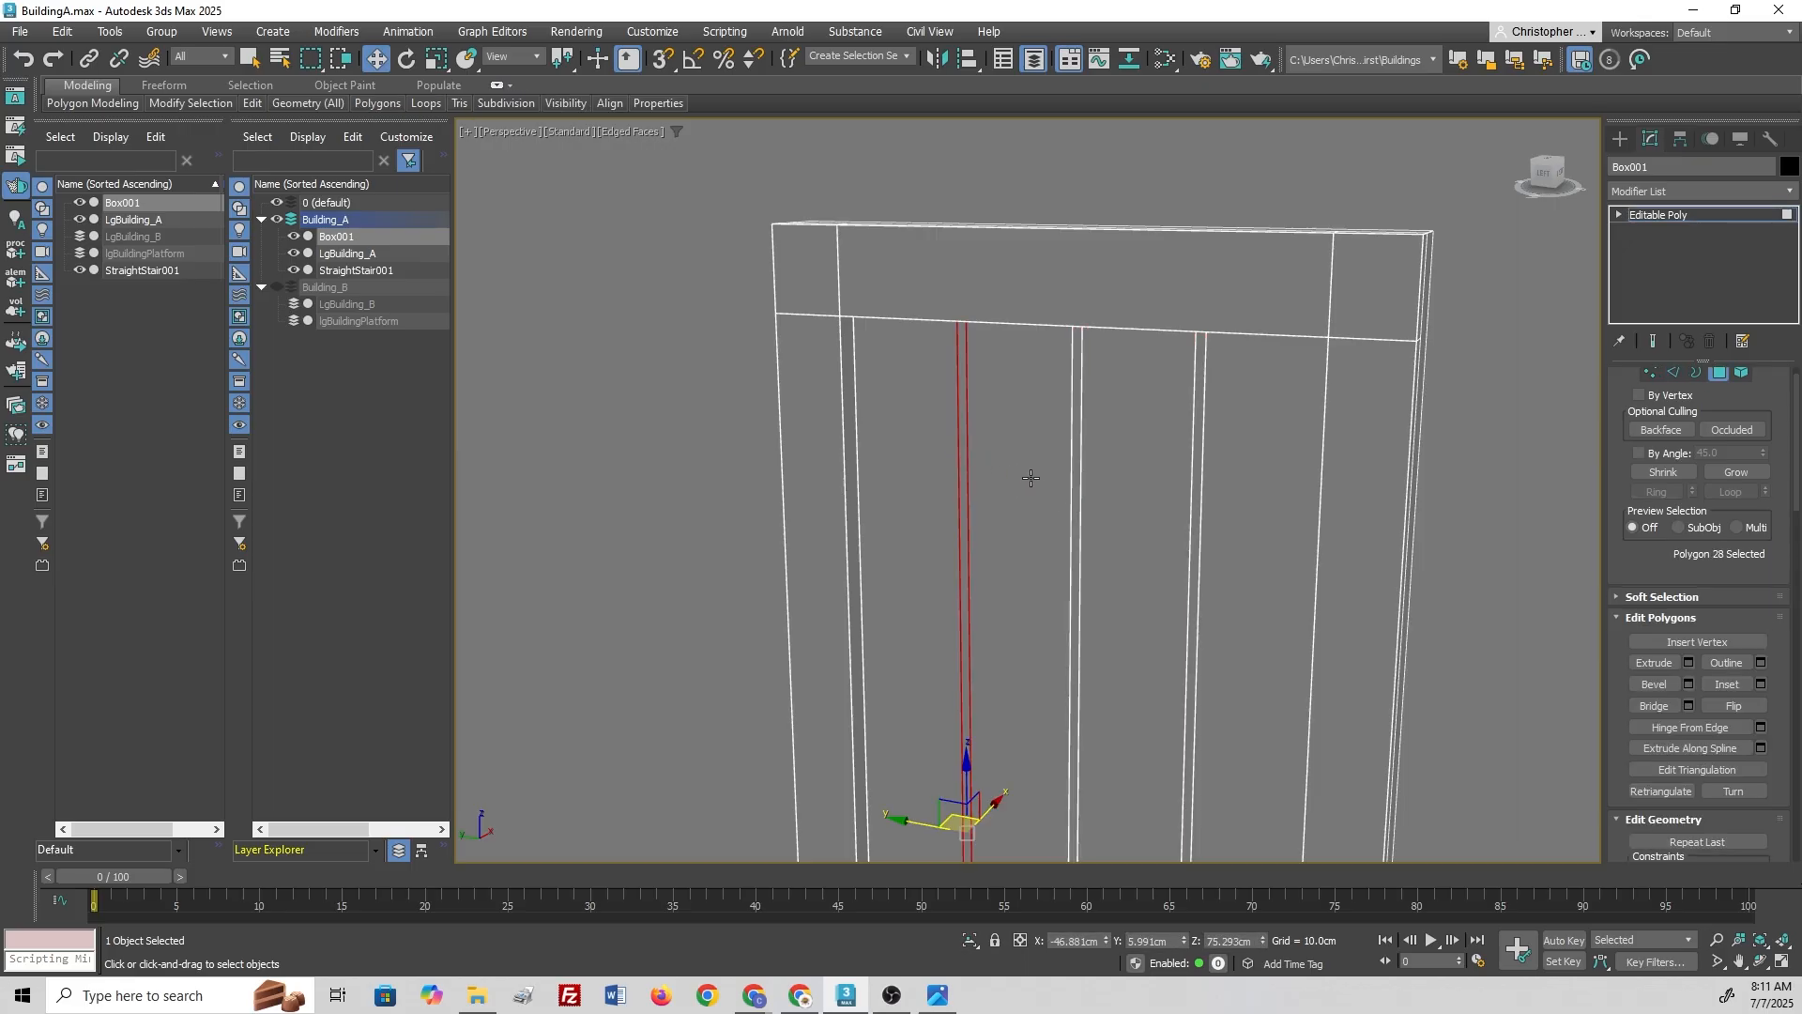
{"action": "scroll", "coordinate": [967, 526], "scroll_direction": "up", "scroll_amount": 4}
{"action": "left_click", "coordinate": [963, 523]}
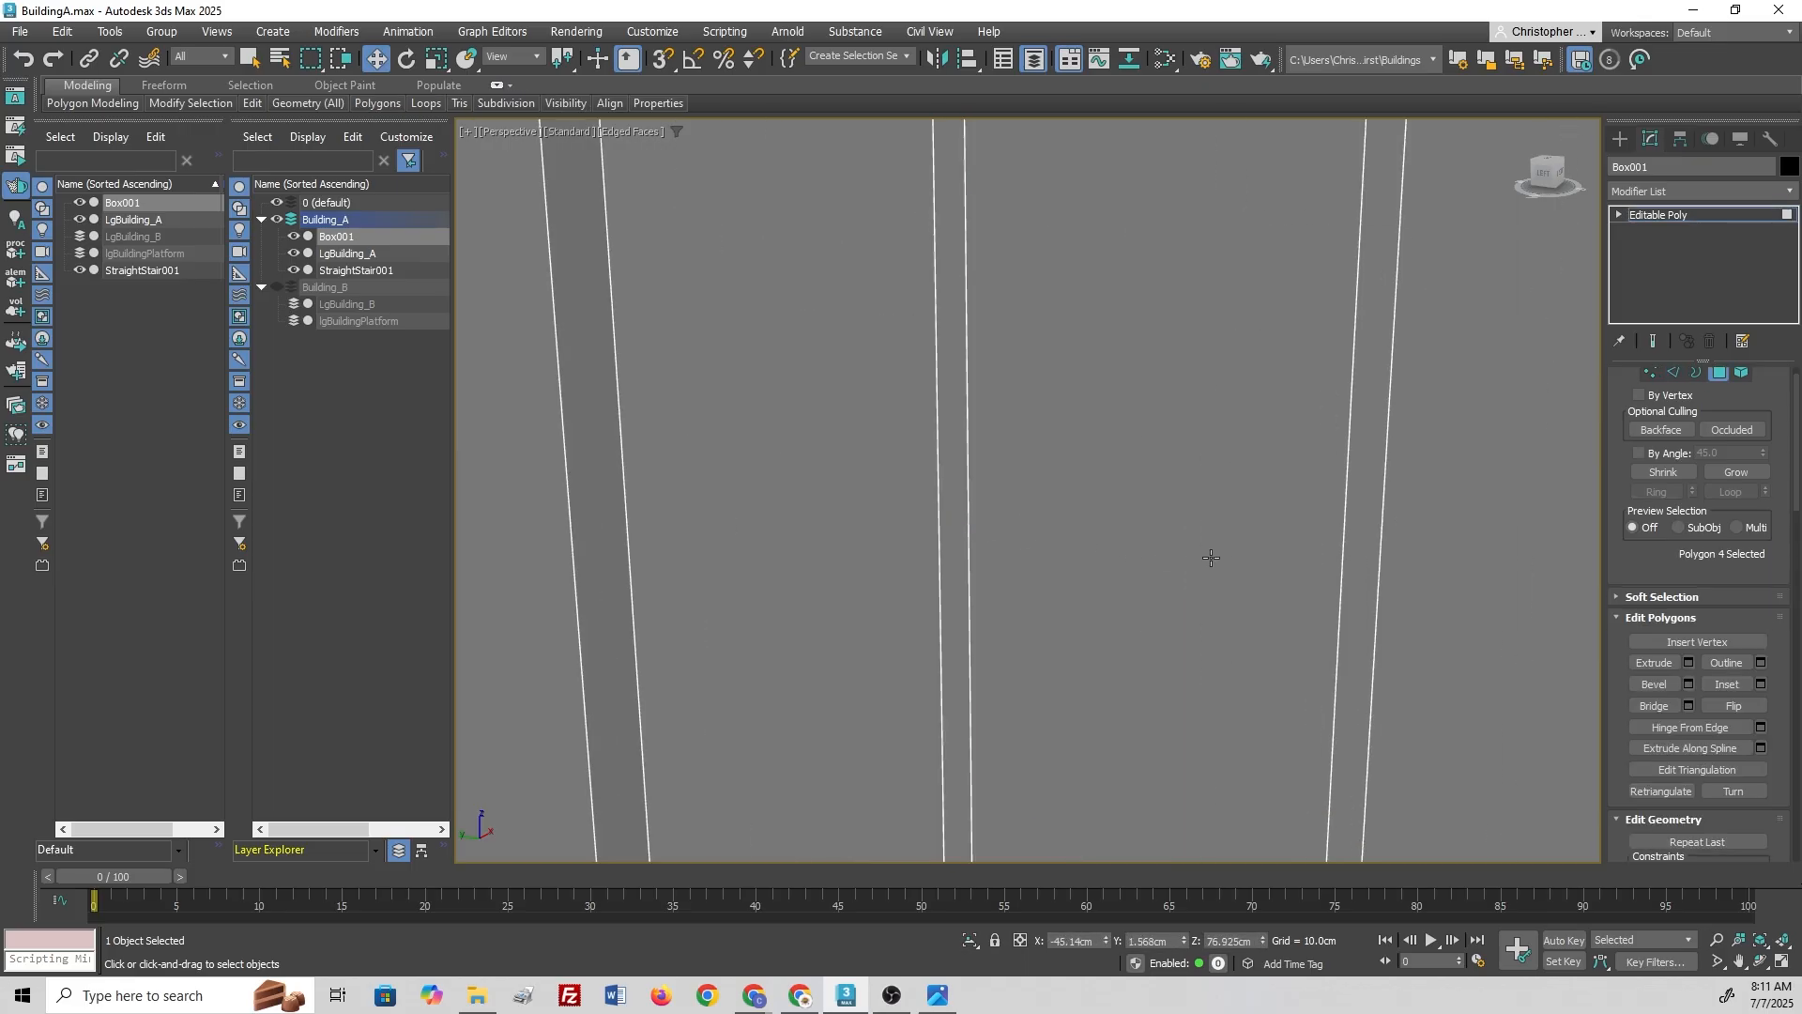
{"action": "left_click", "coordinate": [963, 504]}
{"action": "left_click", "coordinate": [1363, 561], "text": "ctrl"}
{"action": "scroll", "coordinate": [1364, 560], "scroll_direction": "down", "scroll_amount": 3}
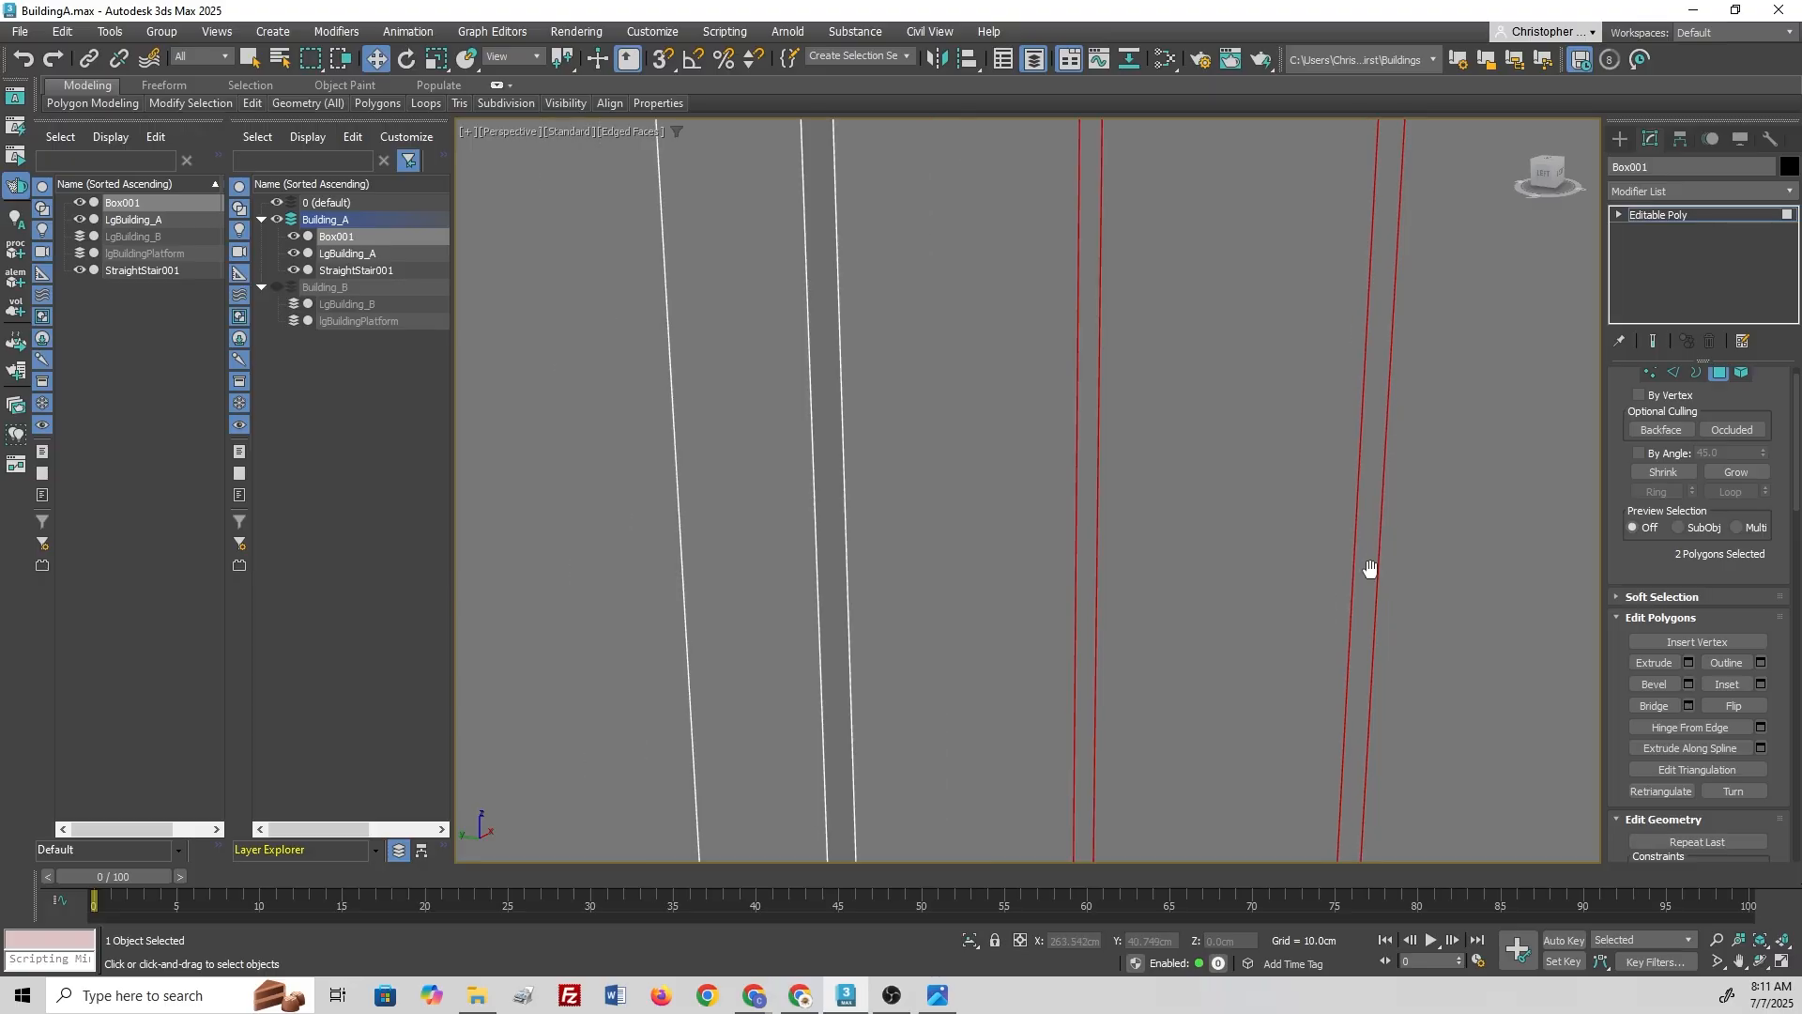
{"action": "middle_click_drag", "start_coordinate": [1370, 569], "coordinate": [953, 538]}
{"action": "left_click", "coordinate": [1126, 472], "text": "ctrl"}
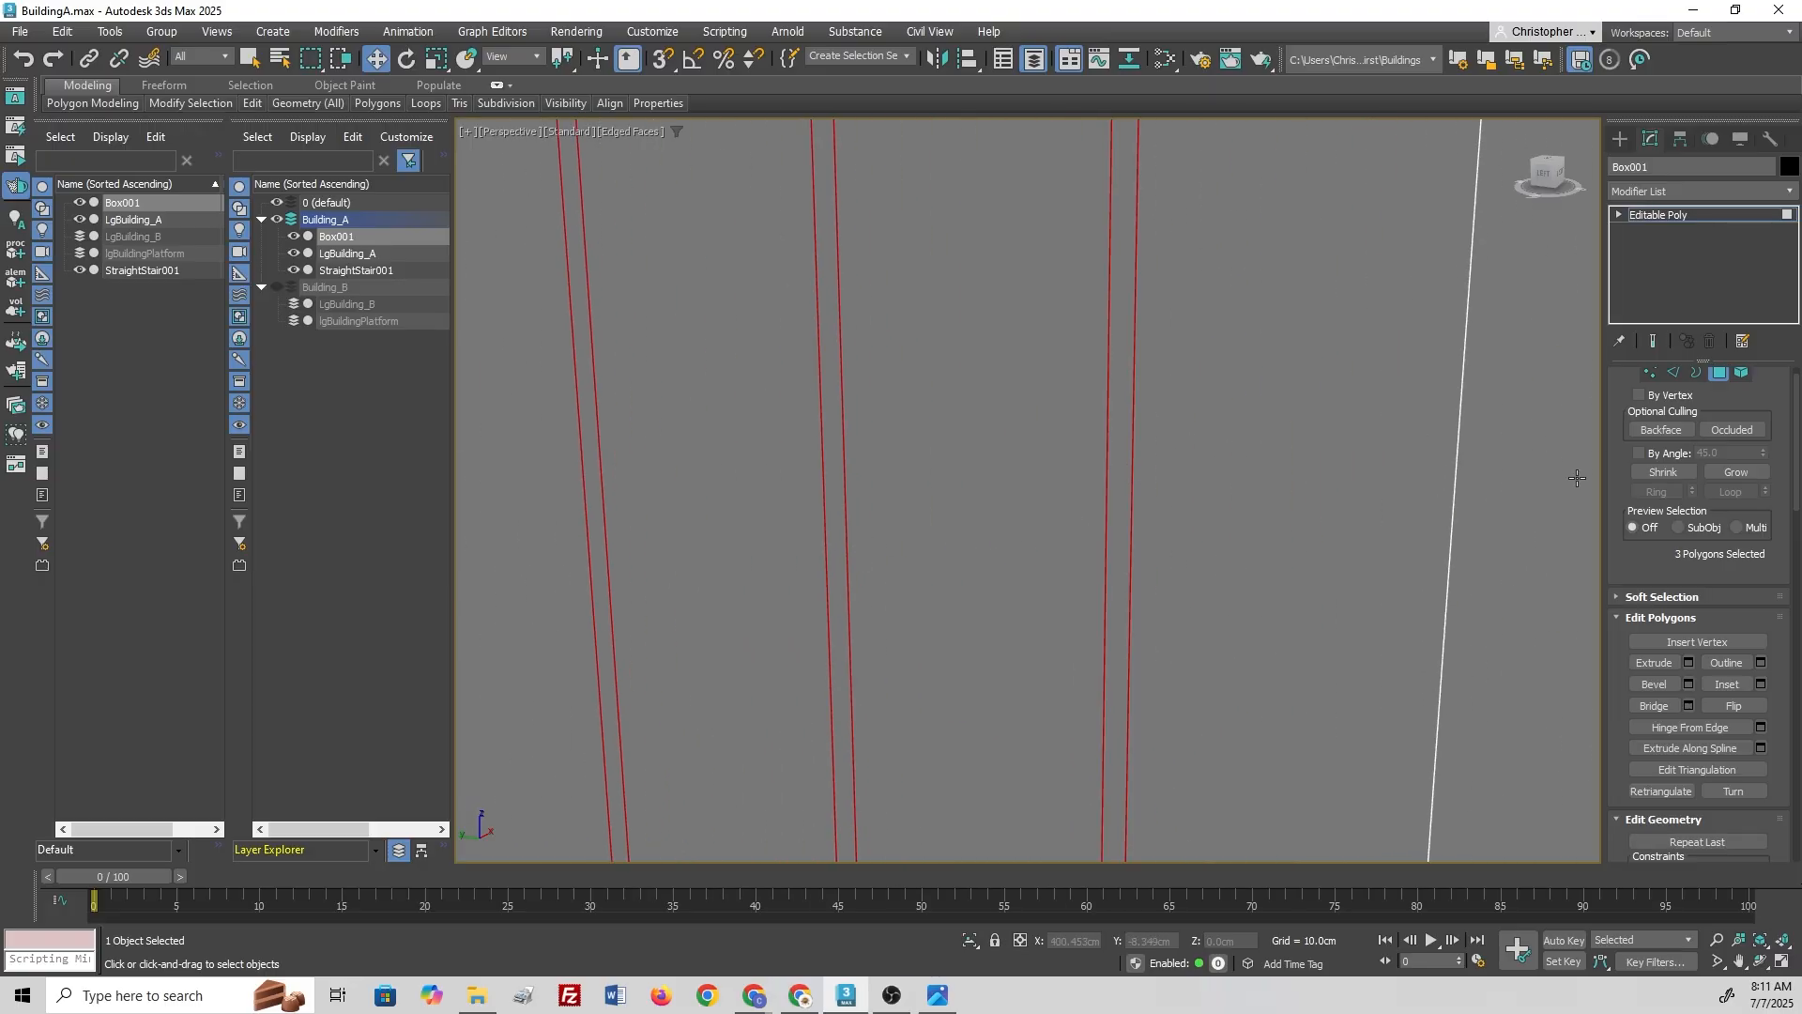
Step: Extrude the three strip polygons inward with a height of -0.15 cm to form grooves between the planks
{"action": "left_click", "coordinate": [1688, 662]}
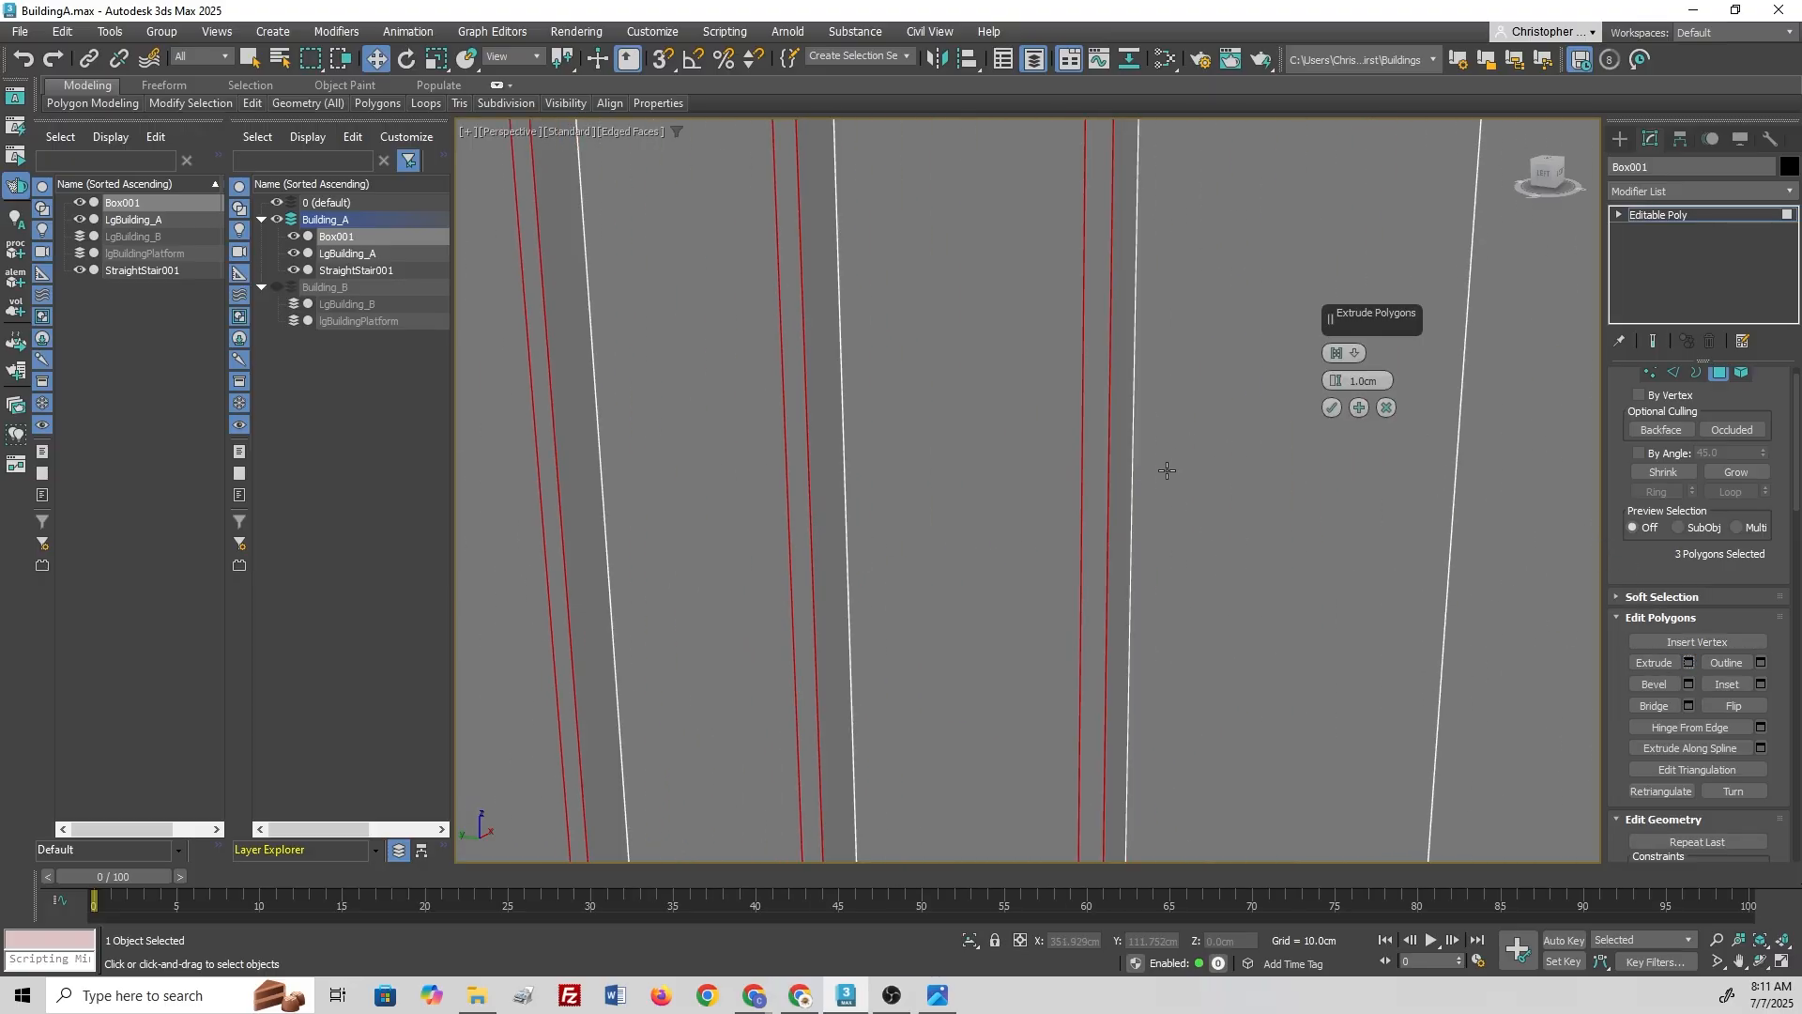
{"action": "middle_click_drag", "start_coordinate": [1131, 362], "coordinate": [1082, 374], "text": "alt"}
{"action": "scroll", "coordinate": [1064, 402], "scroll_direction": "down", "scroll_amount": 2}
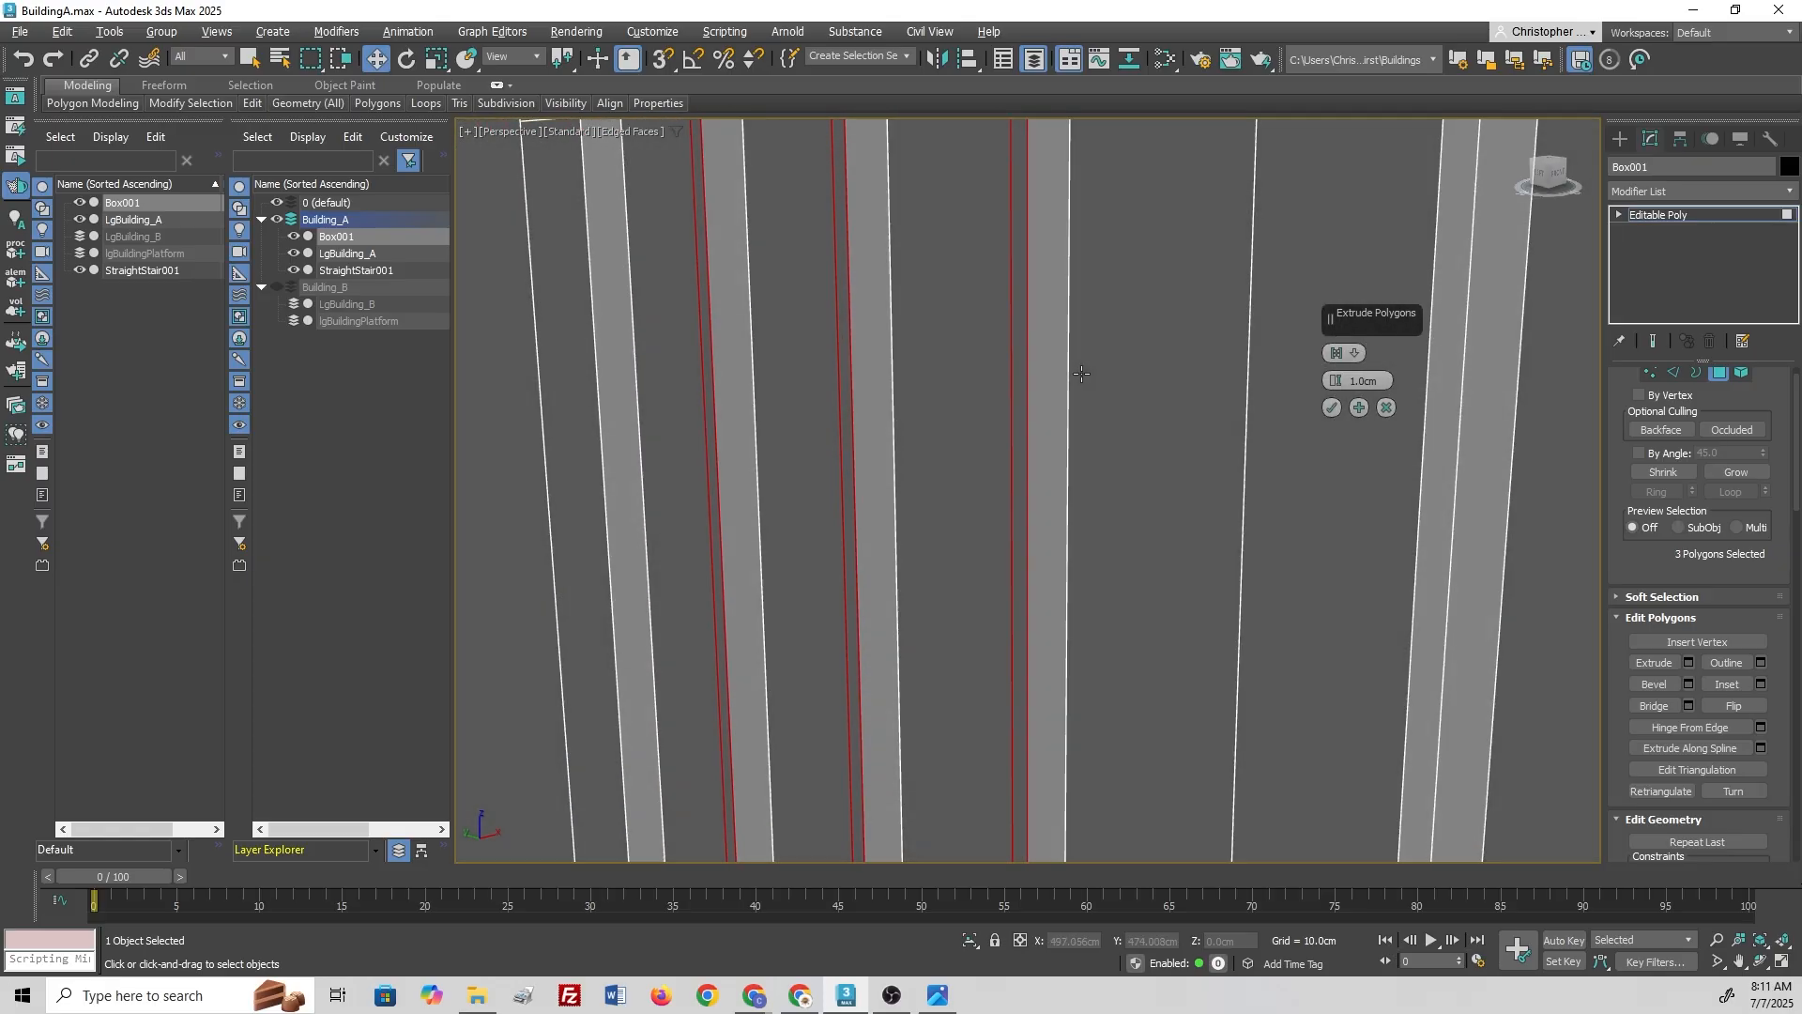
{"action": "right_click", "coordinate": [1337, 381]}
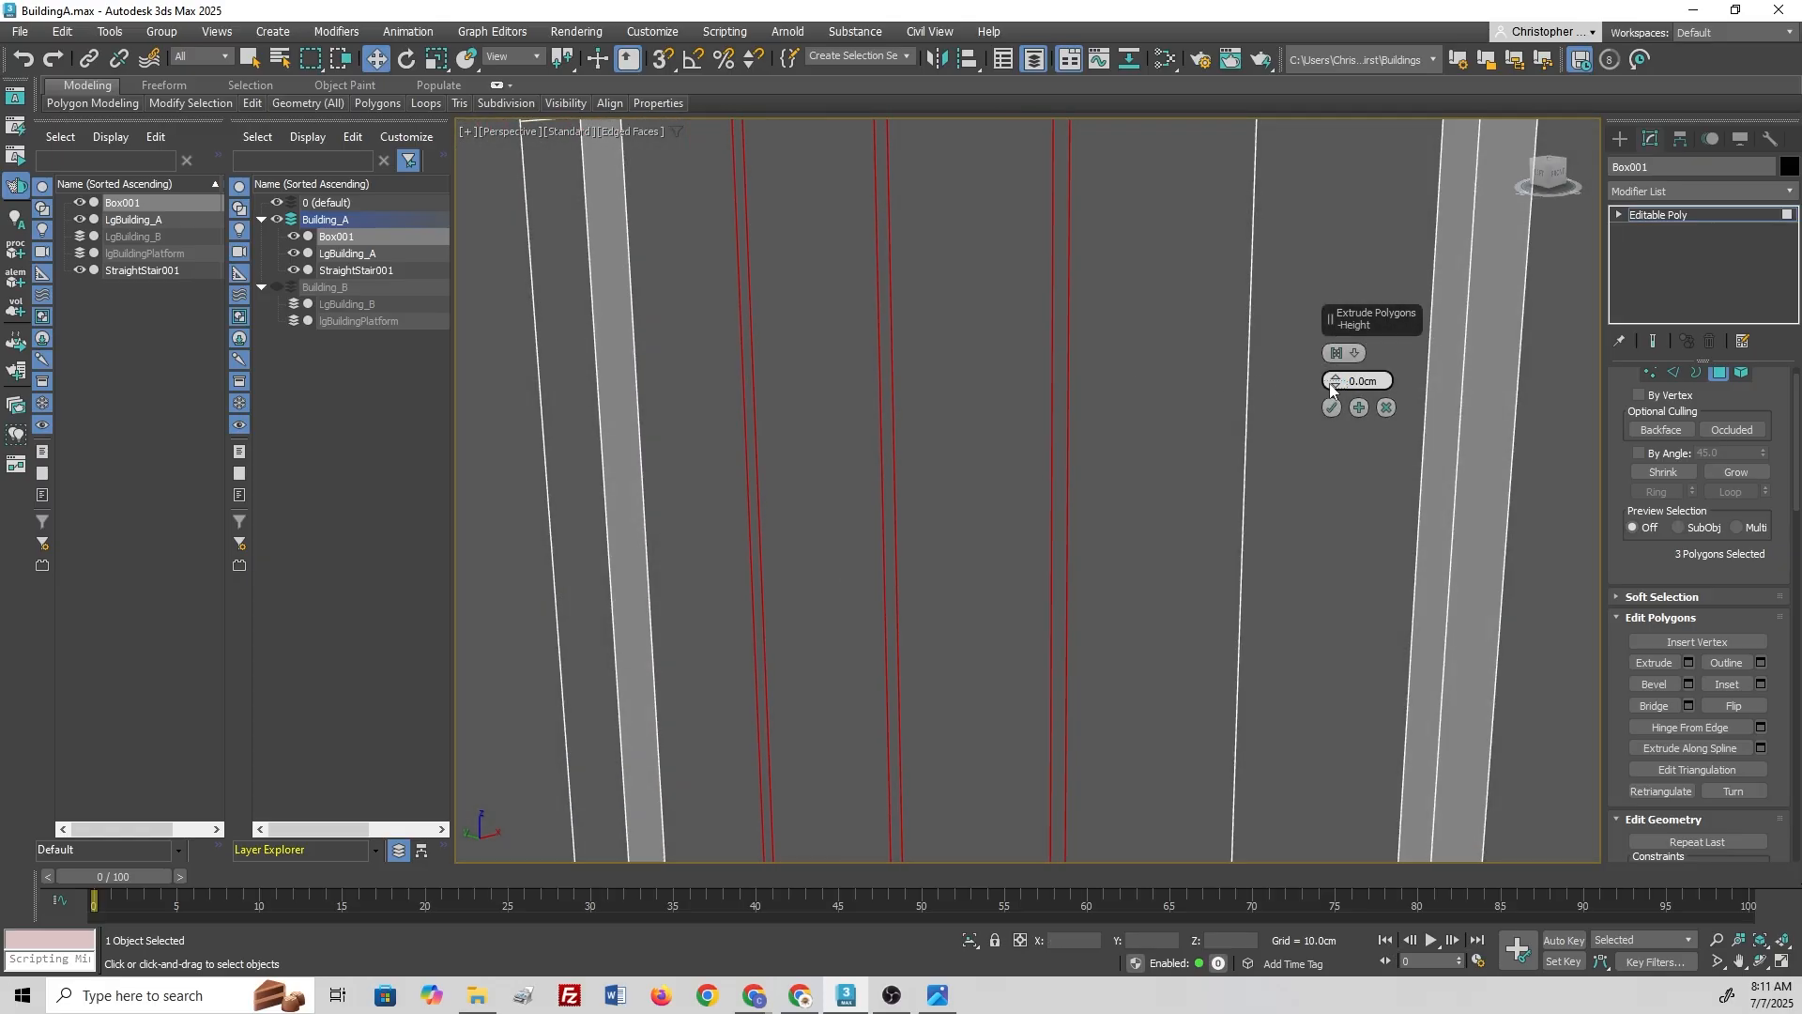
{"action": "left_click_drag", "start_coordinate": [1337, 386], "coordinate": [1337, 385]}
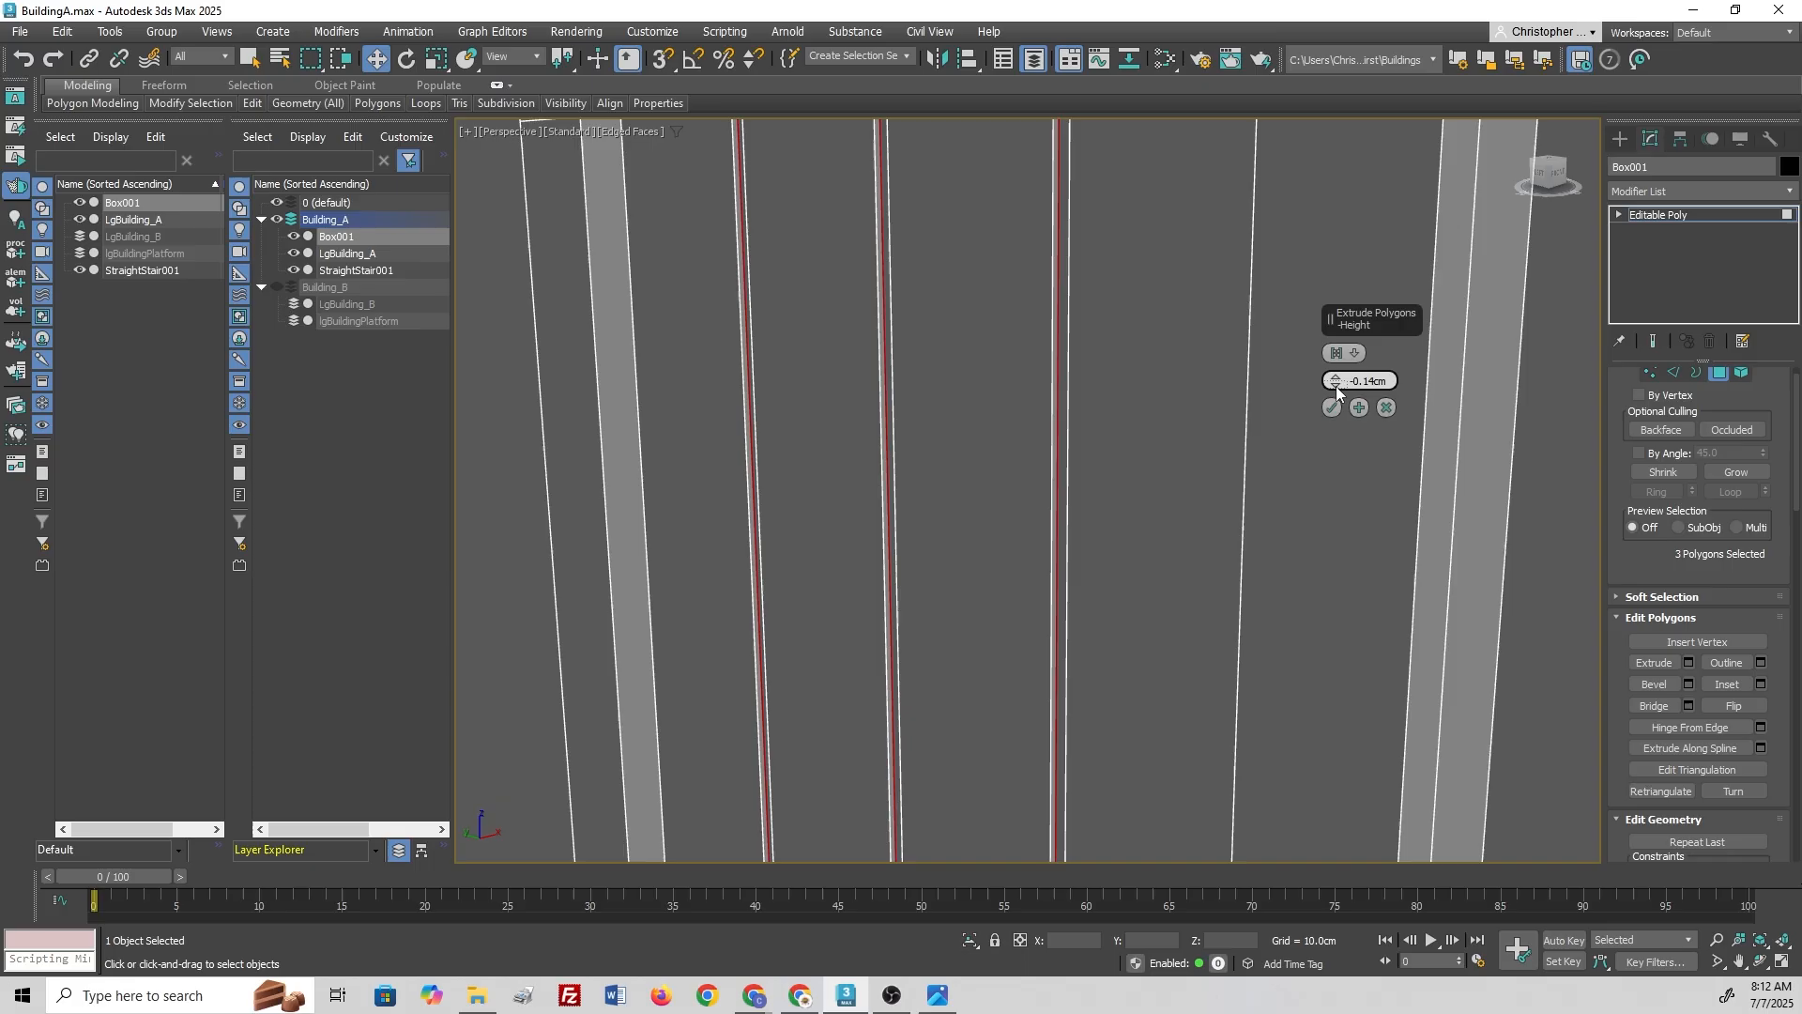
{"action": "left_click", "coordinate": [1337, 385]}
{"action": "middle_click_drag", "start_coordinate": [1195, 394], "coordinate": [1245, 390], "text": "alt"}
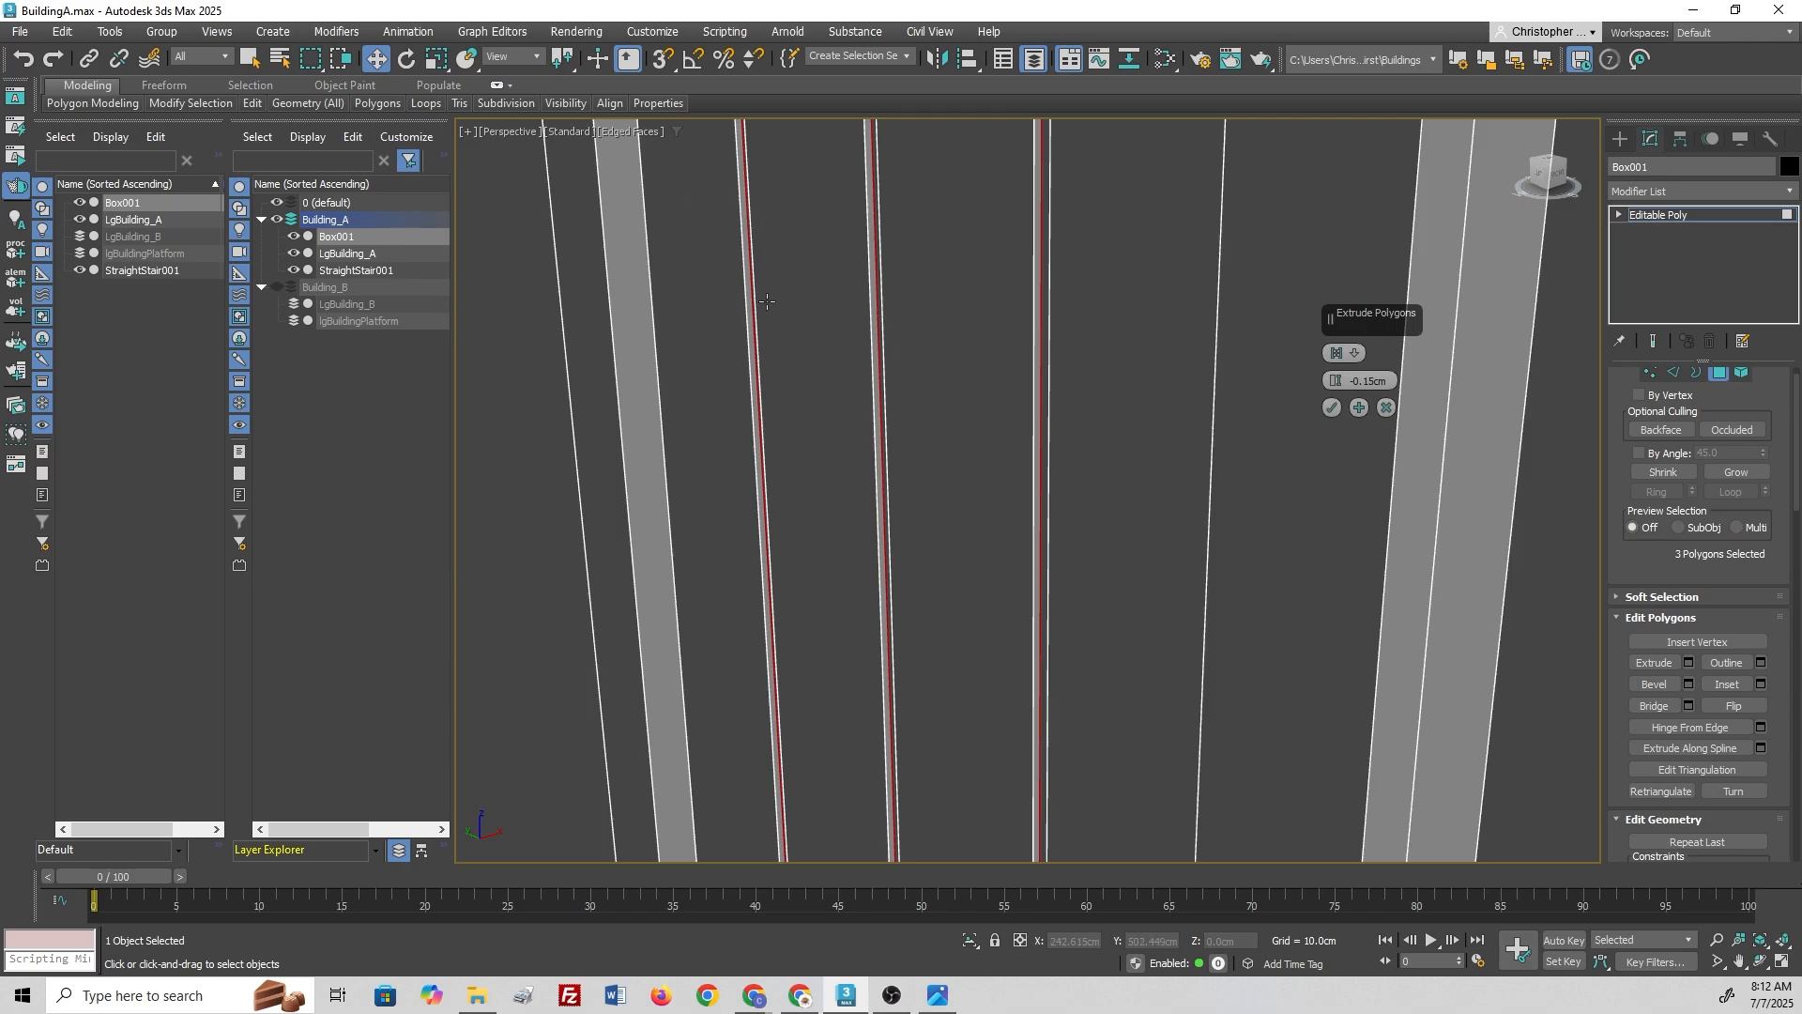
{"action": "left_click", "coordinate": [1332, 408]}
{"action": "scroll", "coordinate": [1111, 447], "scroll_direction": "up", "scroll_amount": 5}
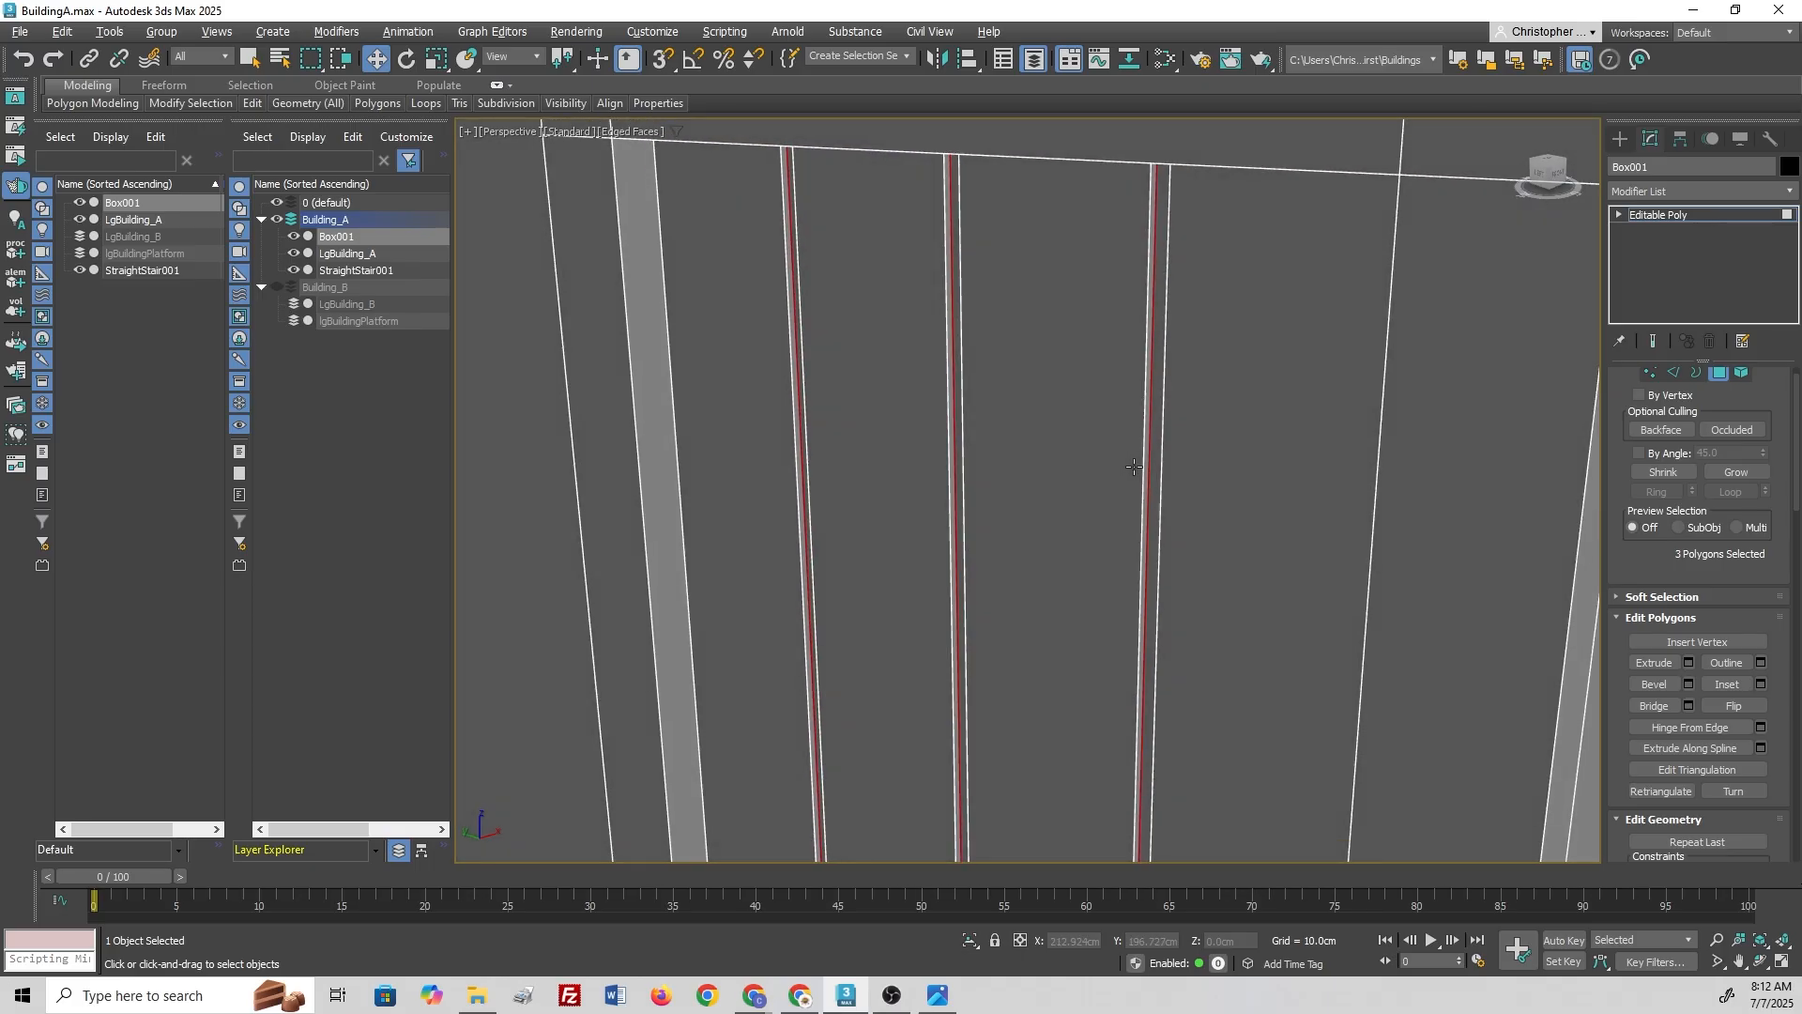
{"action": "scroll", "coordinate": [1212, 476], "scroll_direction": "down", "scroll_amount": 4}
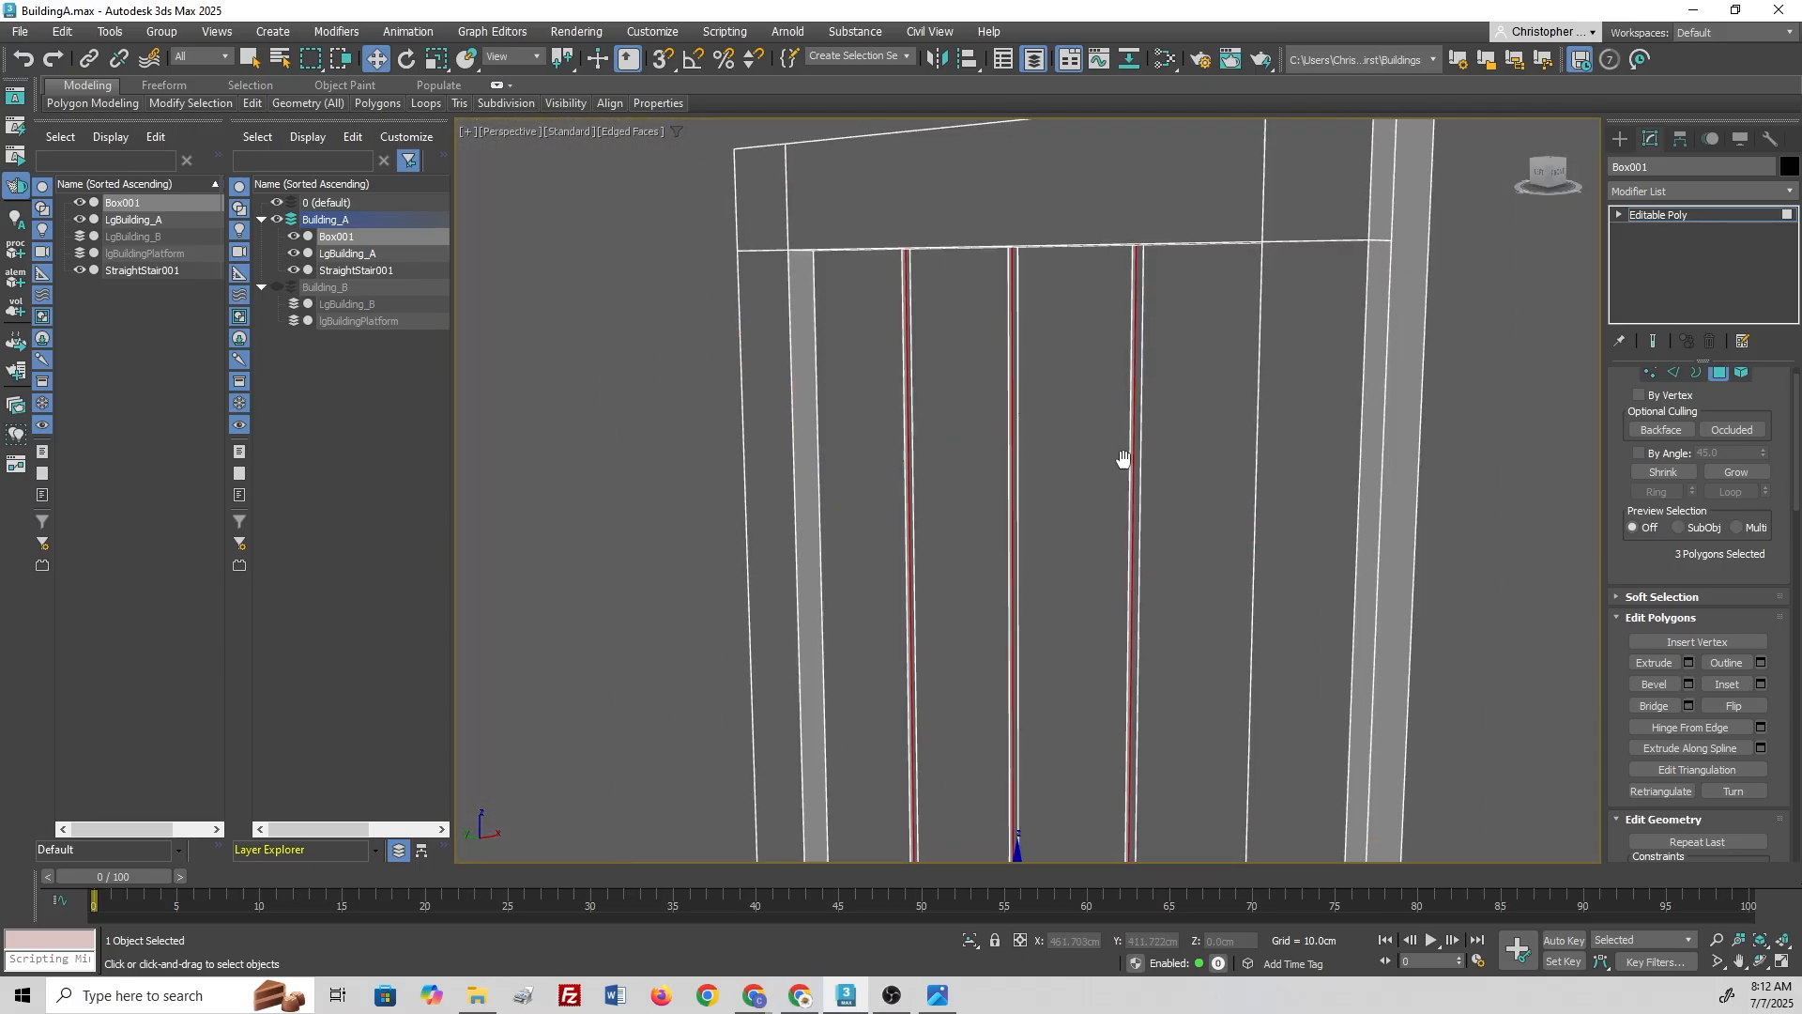
{"action": "scroll", "coordinate": [855, 433], "scroll_direction": "down", "scroll_amount": 5}
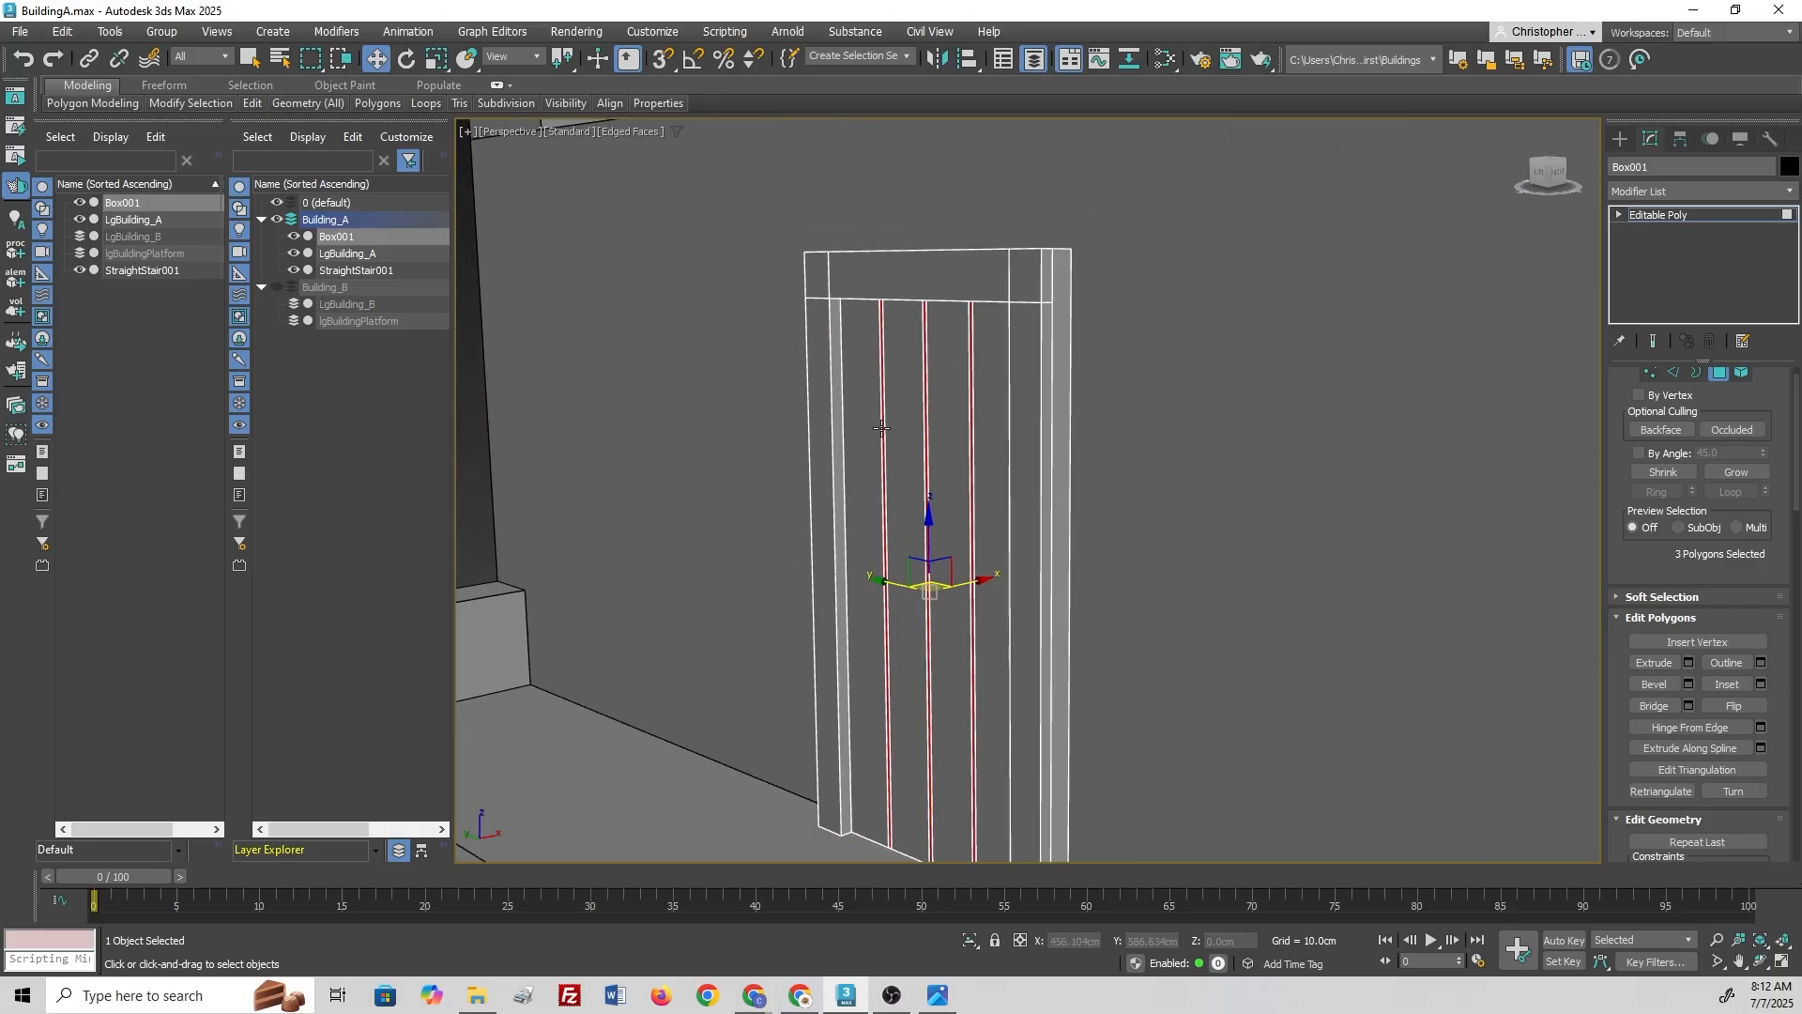
Step: Check the door against the Buildings.JPG reference image and leave polygon editing on the door
{"action": "left_click", "coordinate": [937, 995]}
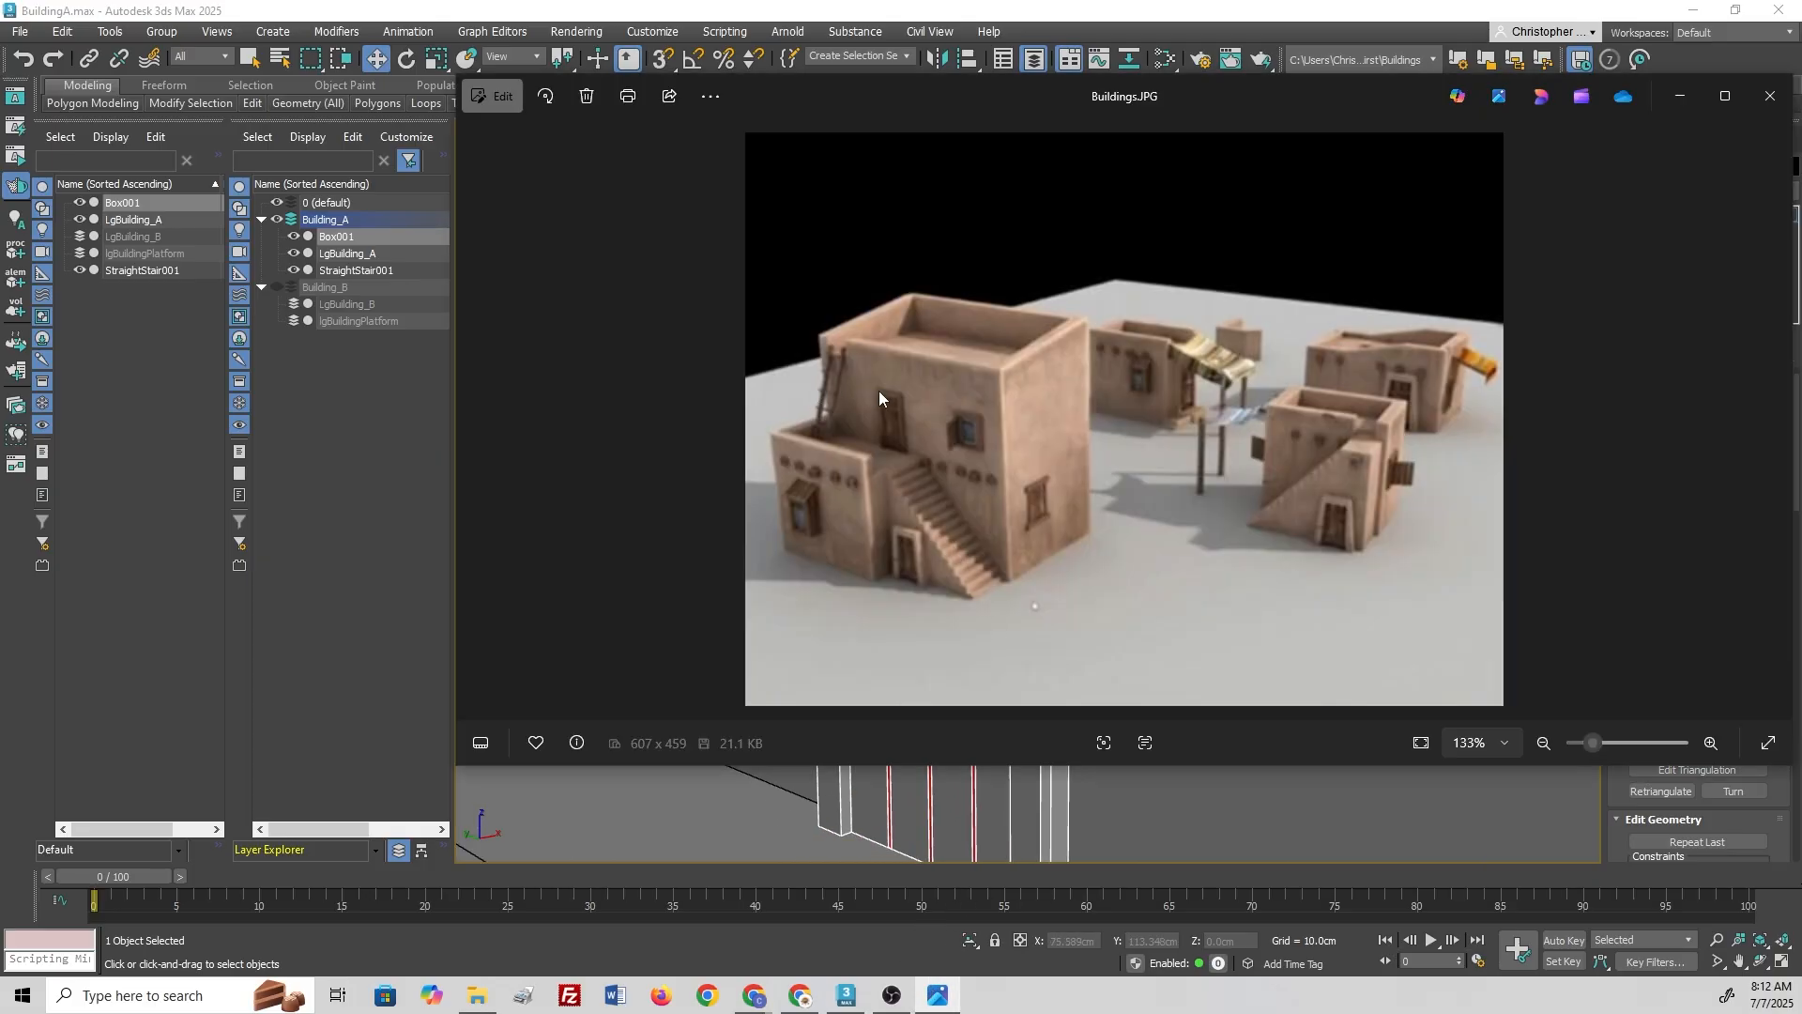
{"action": "left_click", "coordinate": [688, 5]}
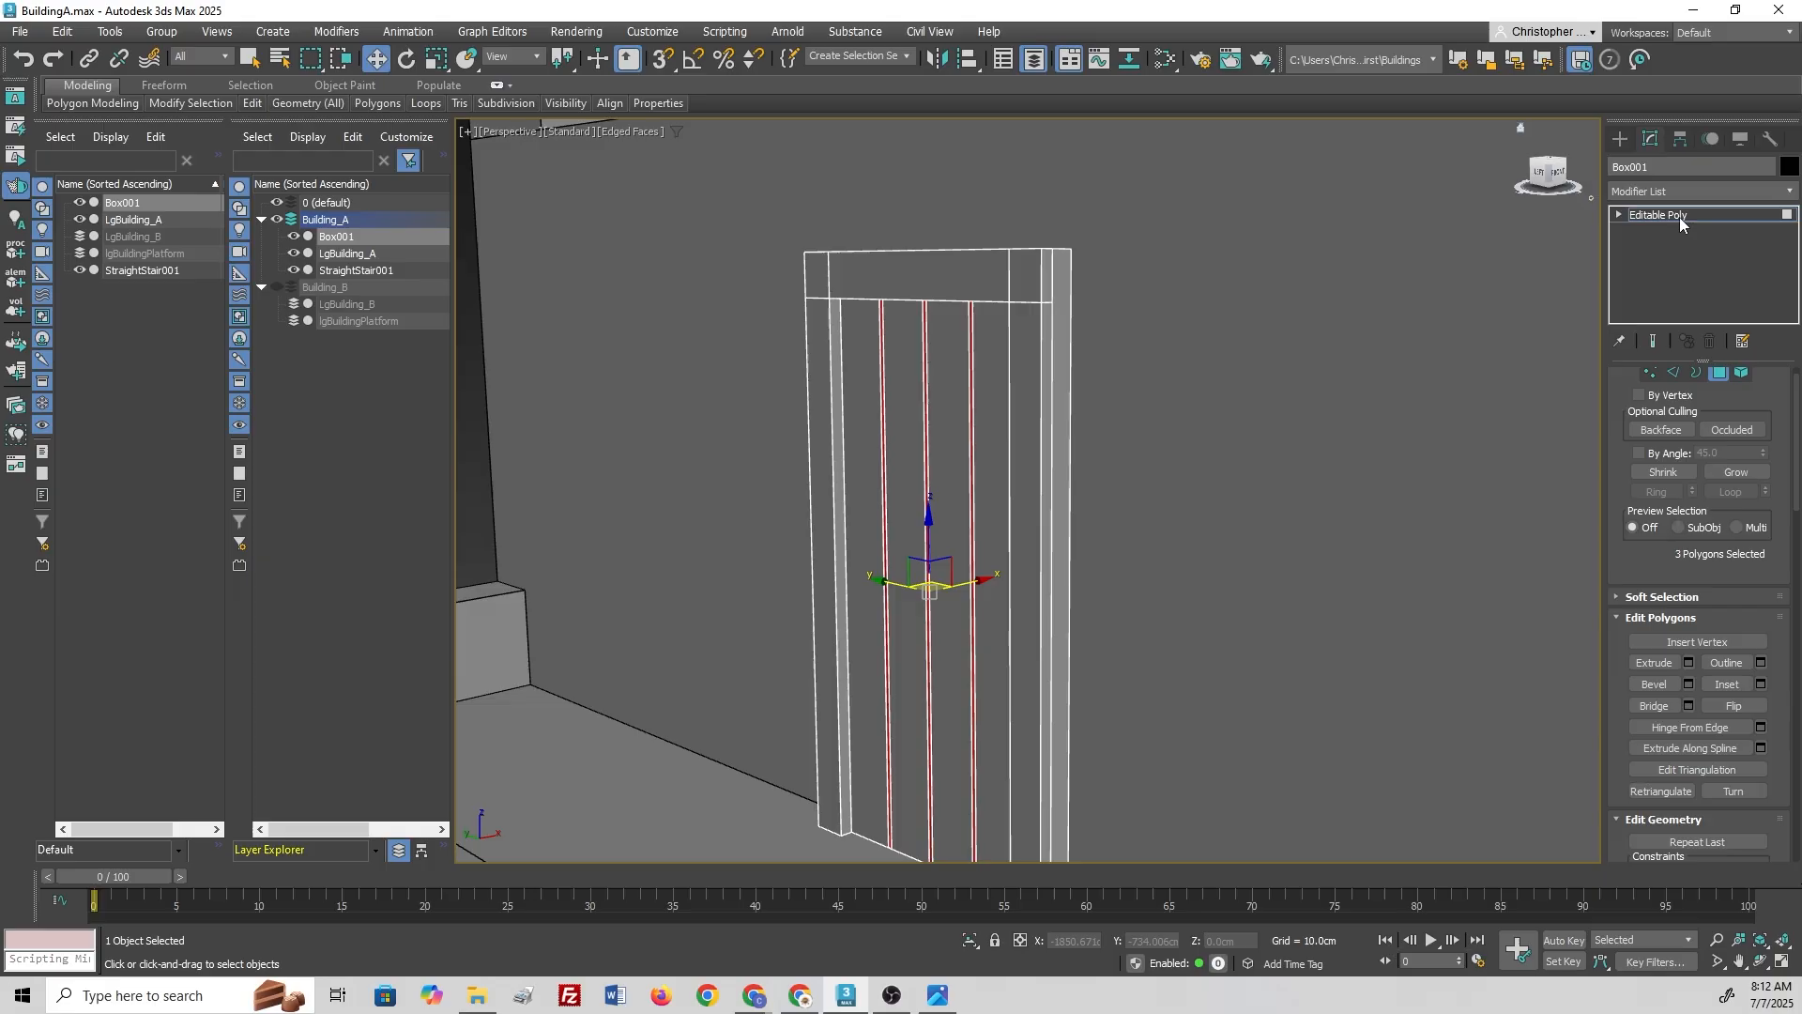
{"action": "left_click", "coordinate": [1718, 373]}
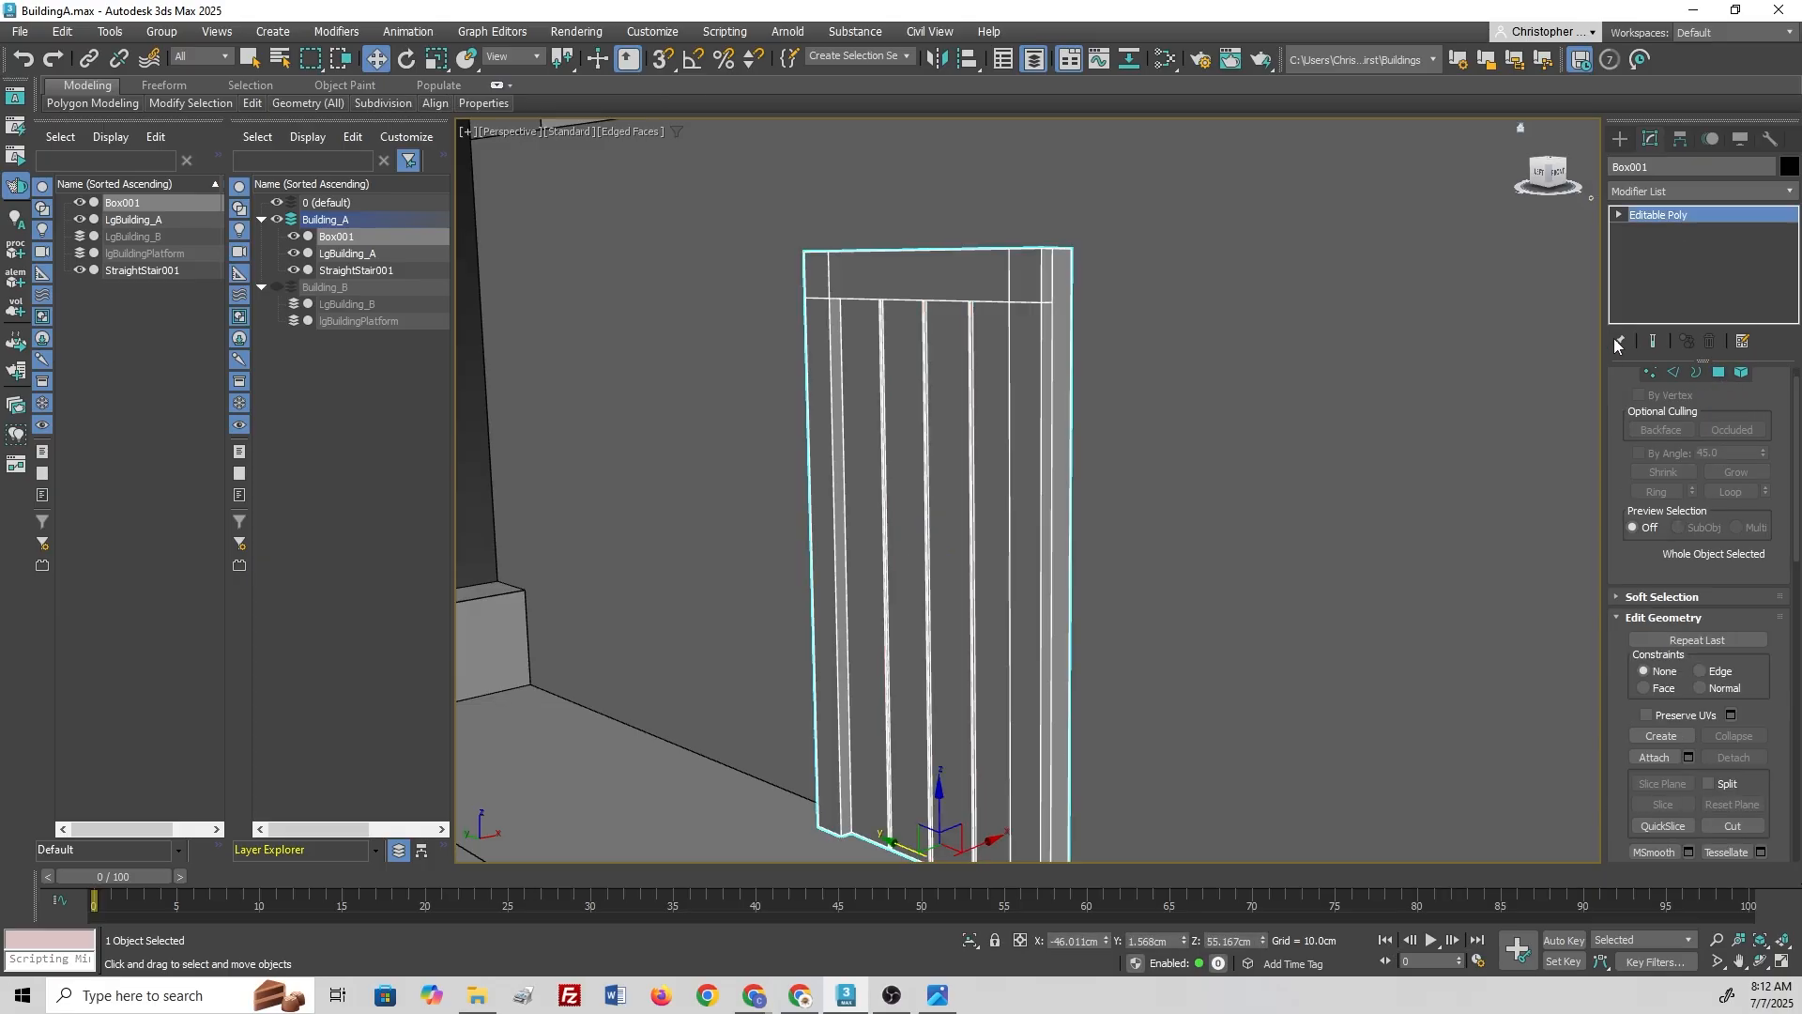
Step: Create a crossboard box with AutoGrid across the upper door planks, about 5.5 cm long, 17.4 cm wide and 0.7 cm high
{"action": "left_click", "coordinate": [1621, 139]}
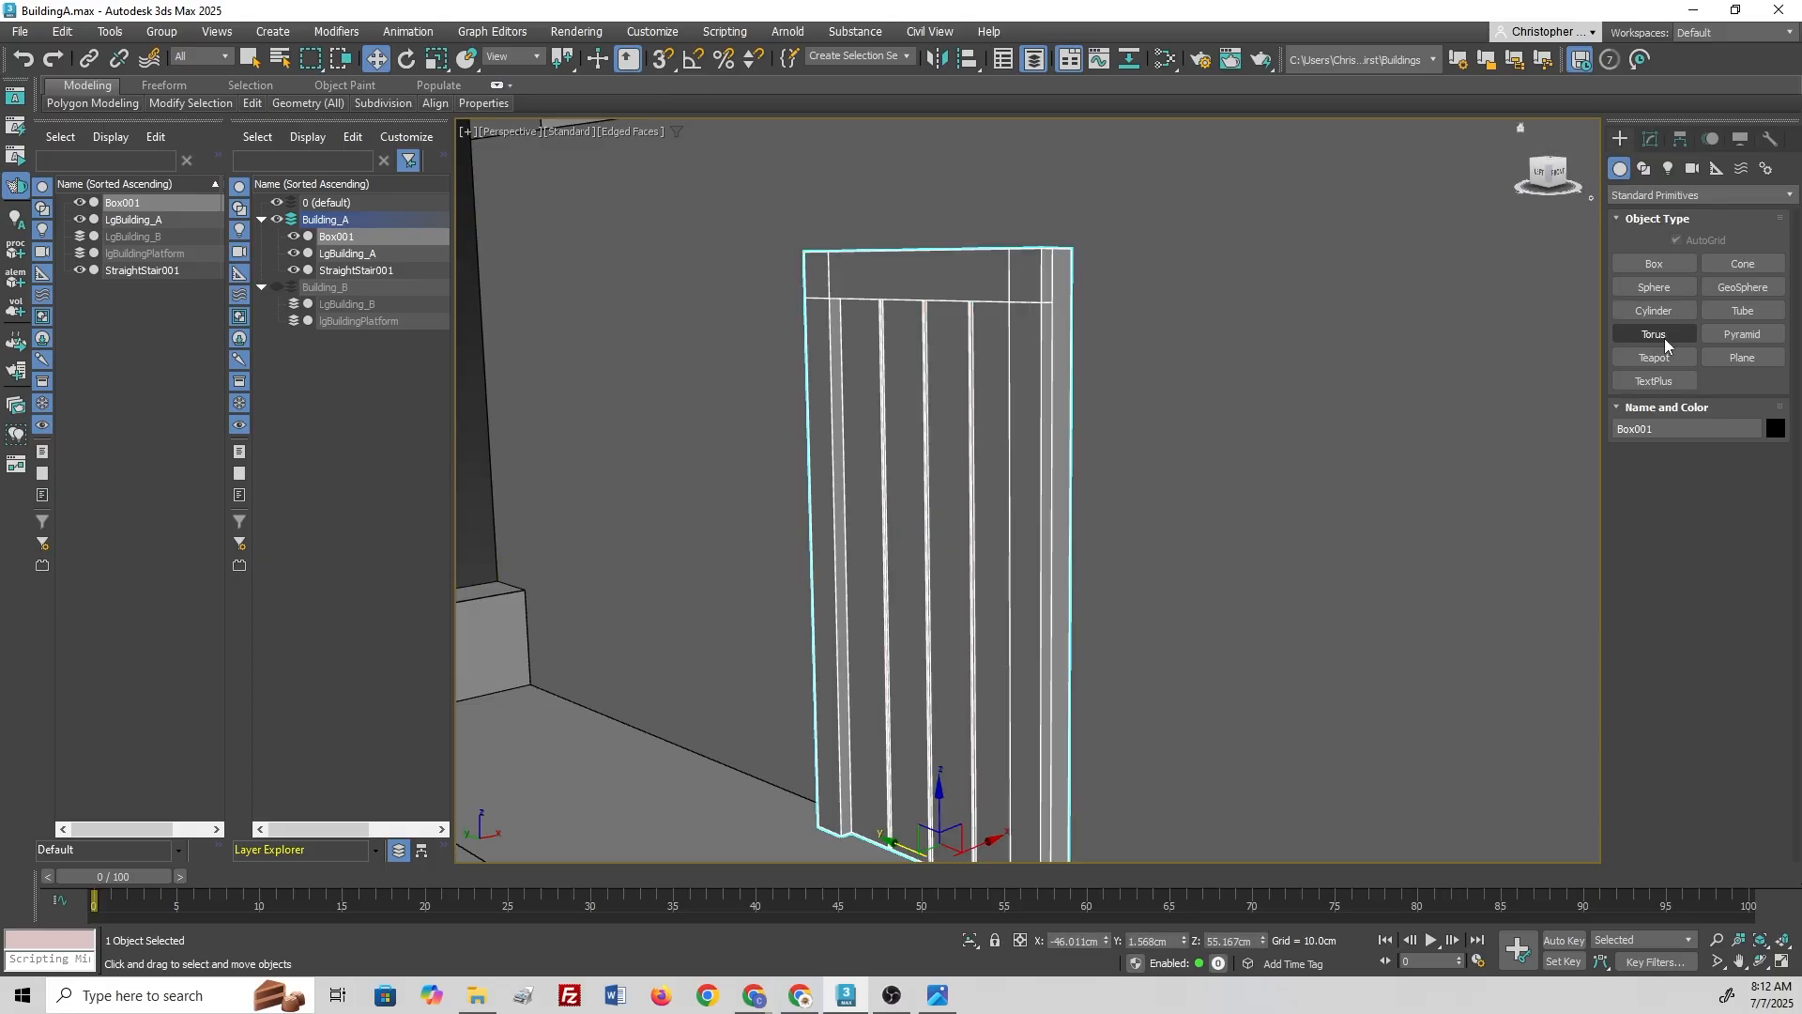
{"action": "left_click", "coordinate": [1670, 261]}
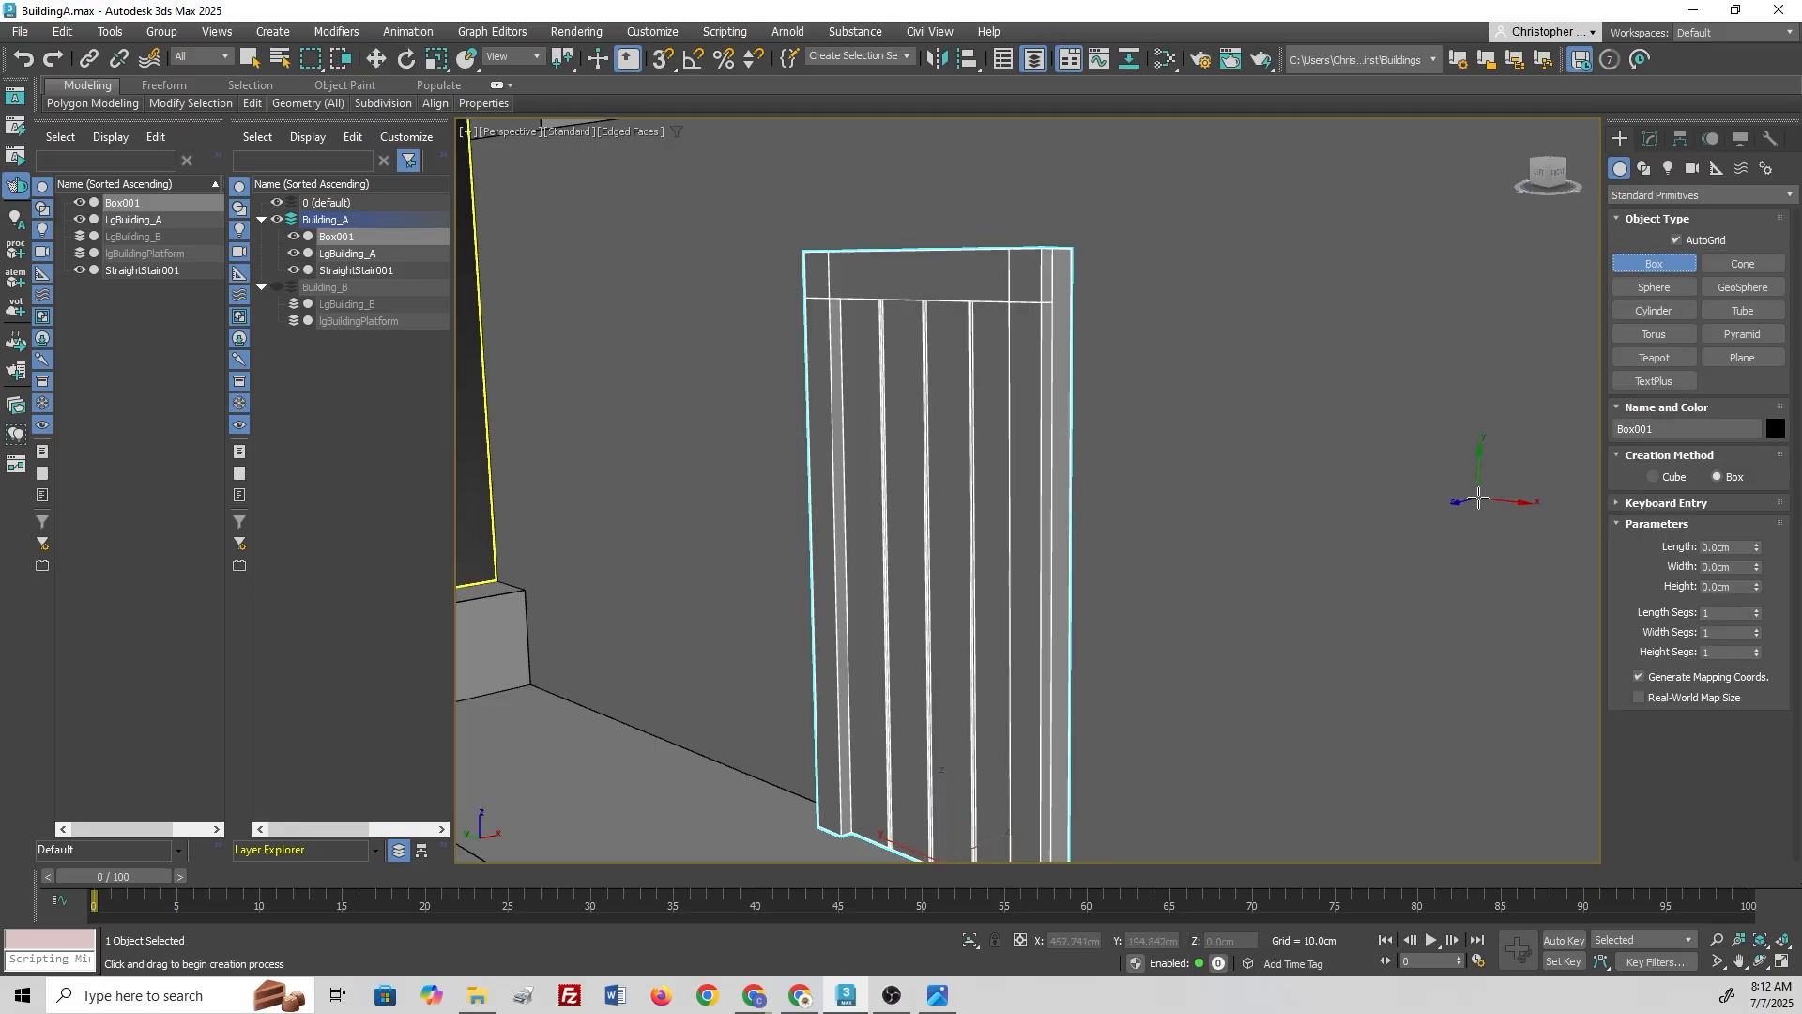
{"action": "left_click", "coordinate": [1677, 237]}
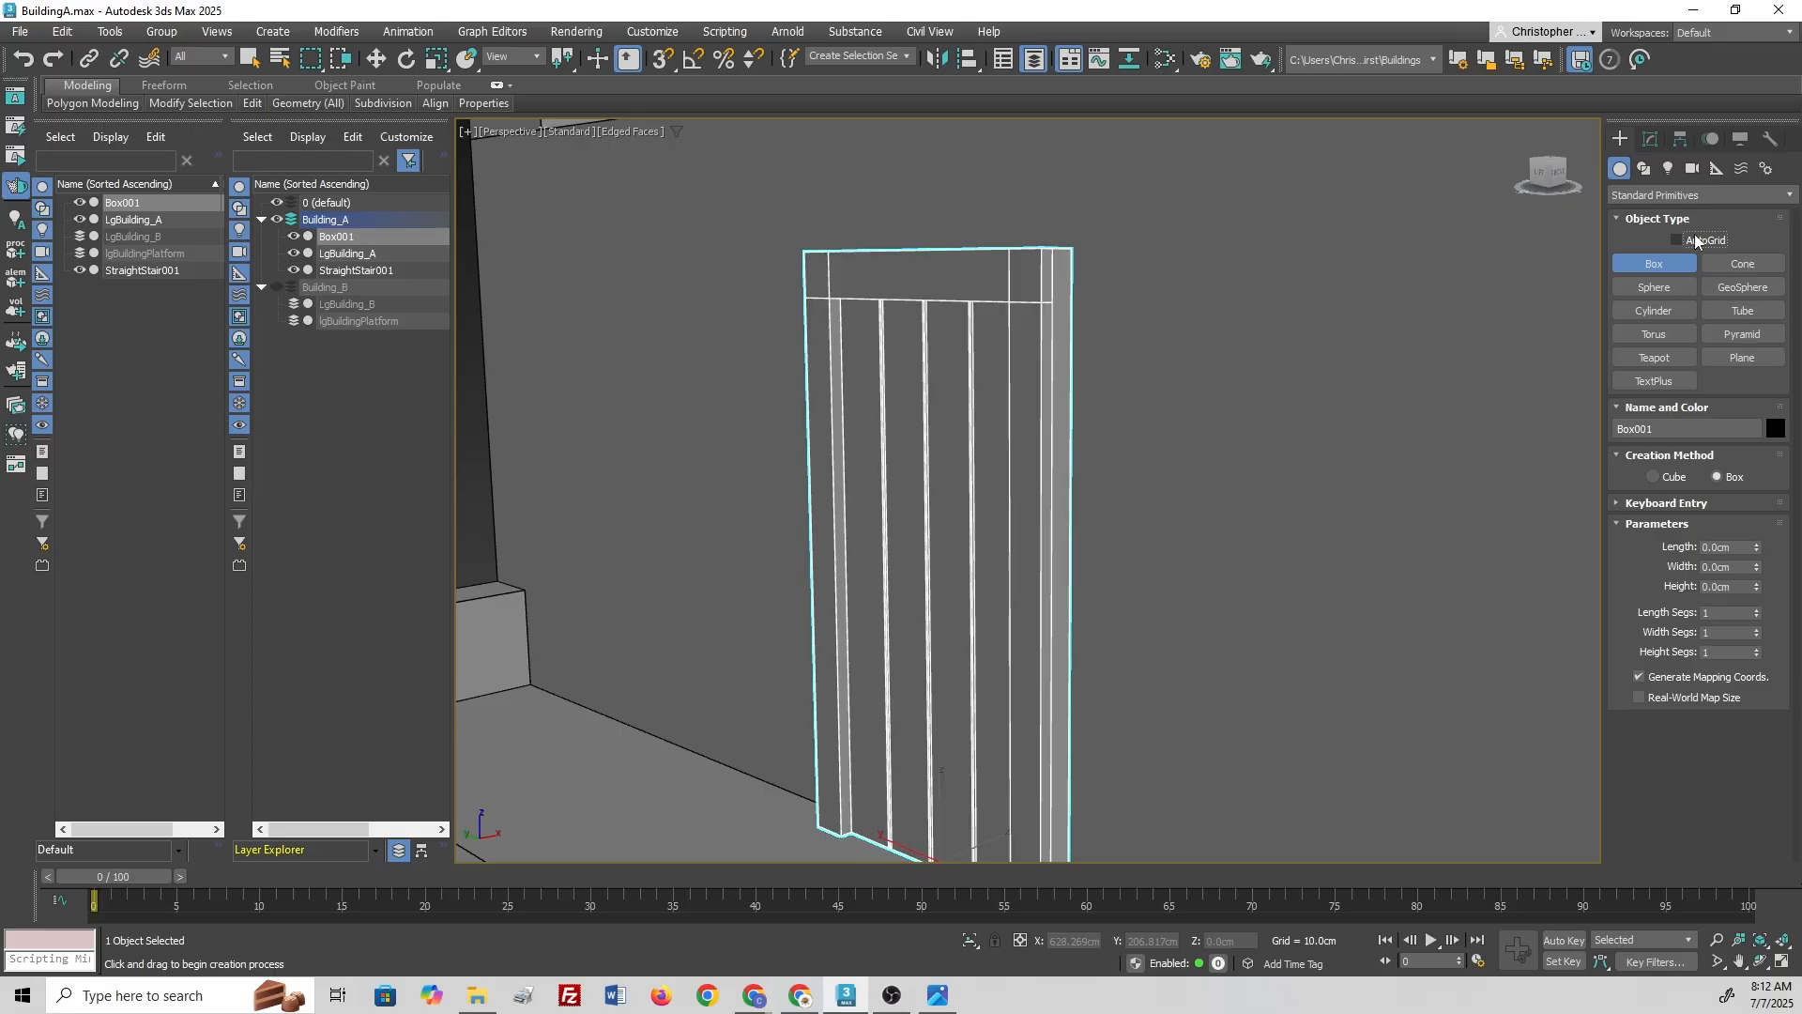
{"action": "left_click", "coordinate": [1678, 241]}
{"action": "middle_click_drag", "start_coordinate": [883, 444], "coordinate": [971, 421]}
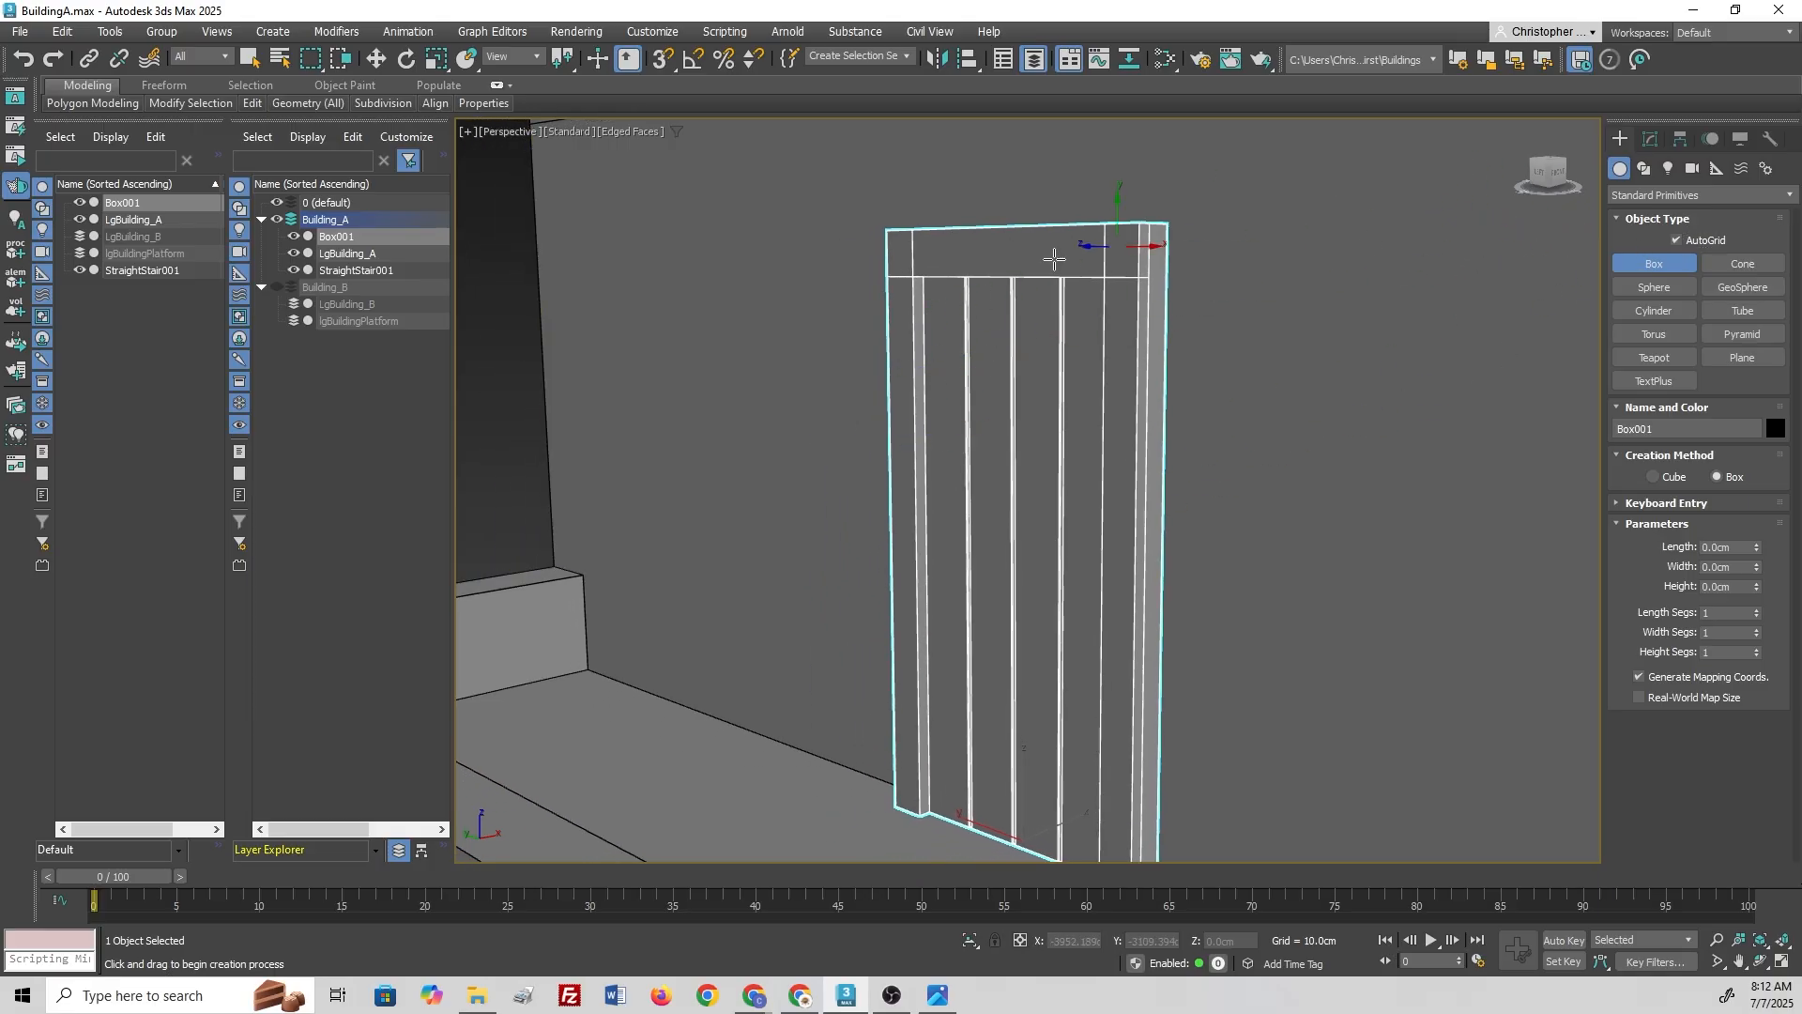
{"action": "middle_click_drag", "start_coordinate": [1054, 258], "coordinate": [986, 358], "text": "alt"}
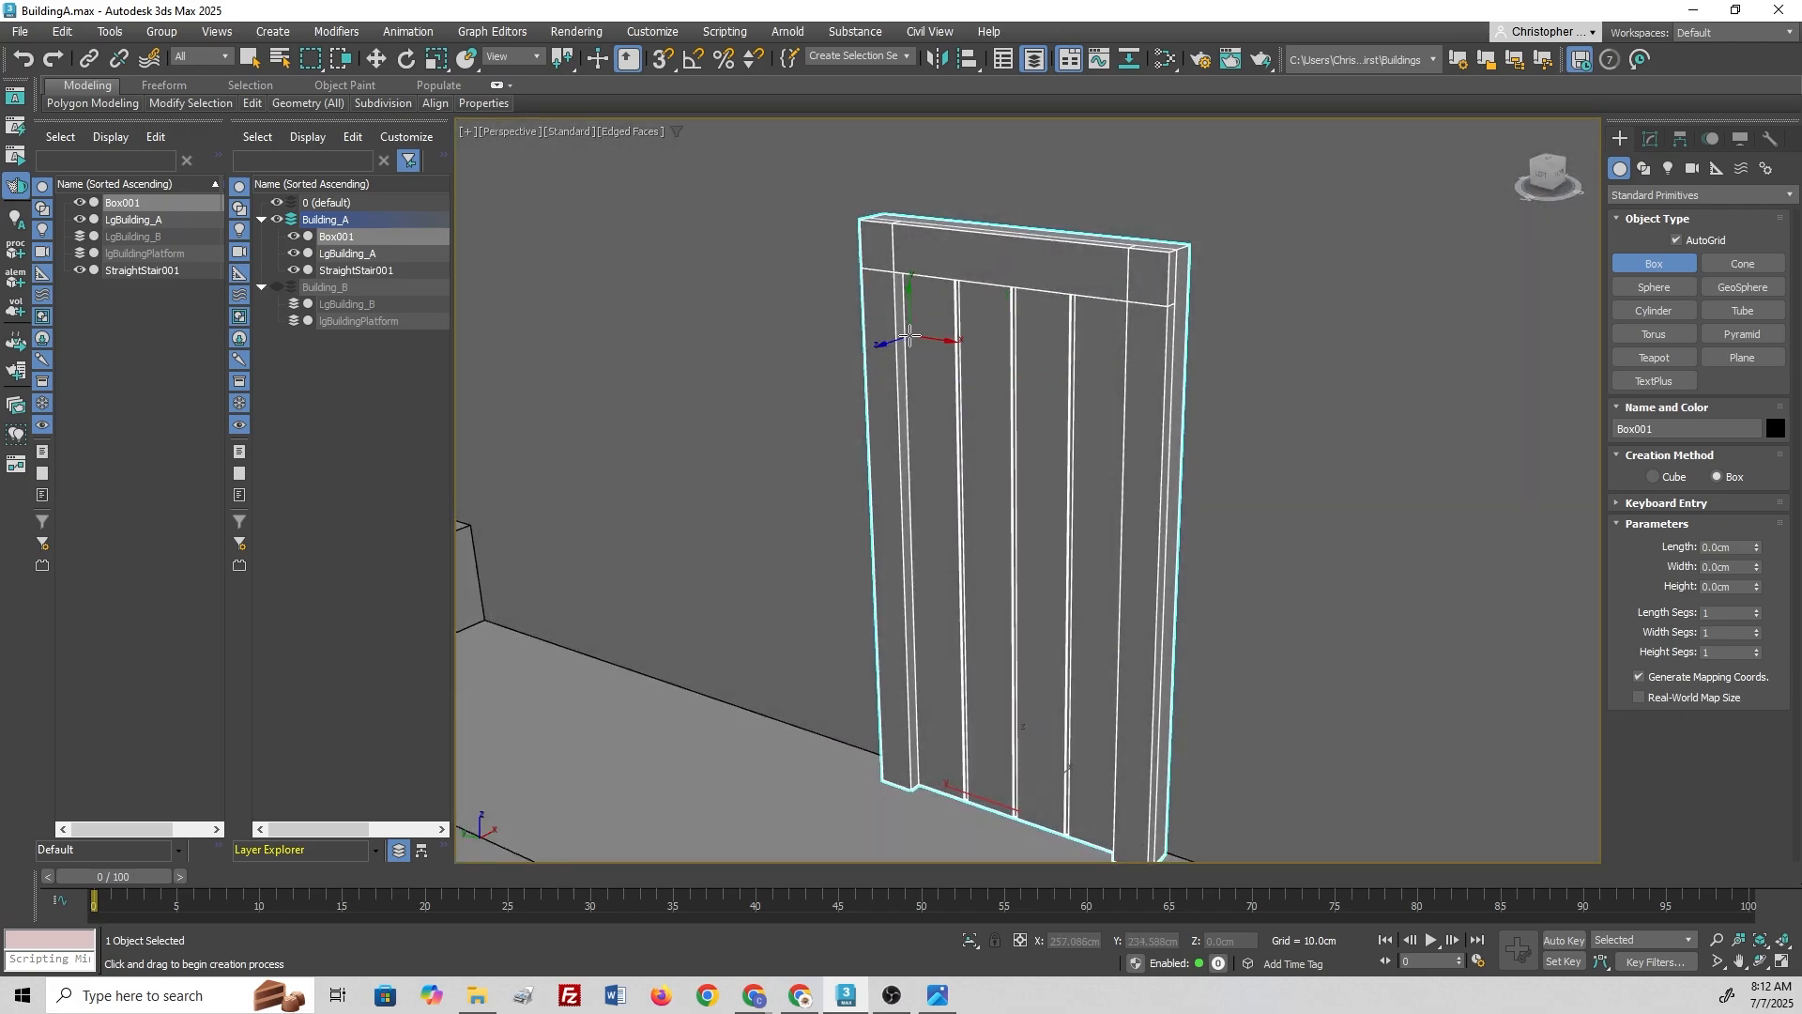
{"action": "left_click_drag", "start_coordinate": [904, 334], "coordinate": [1127, 454]}
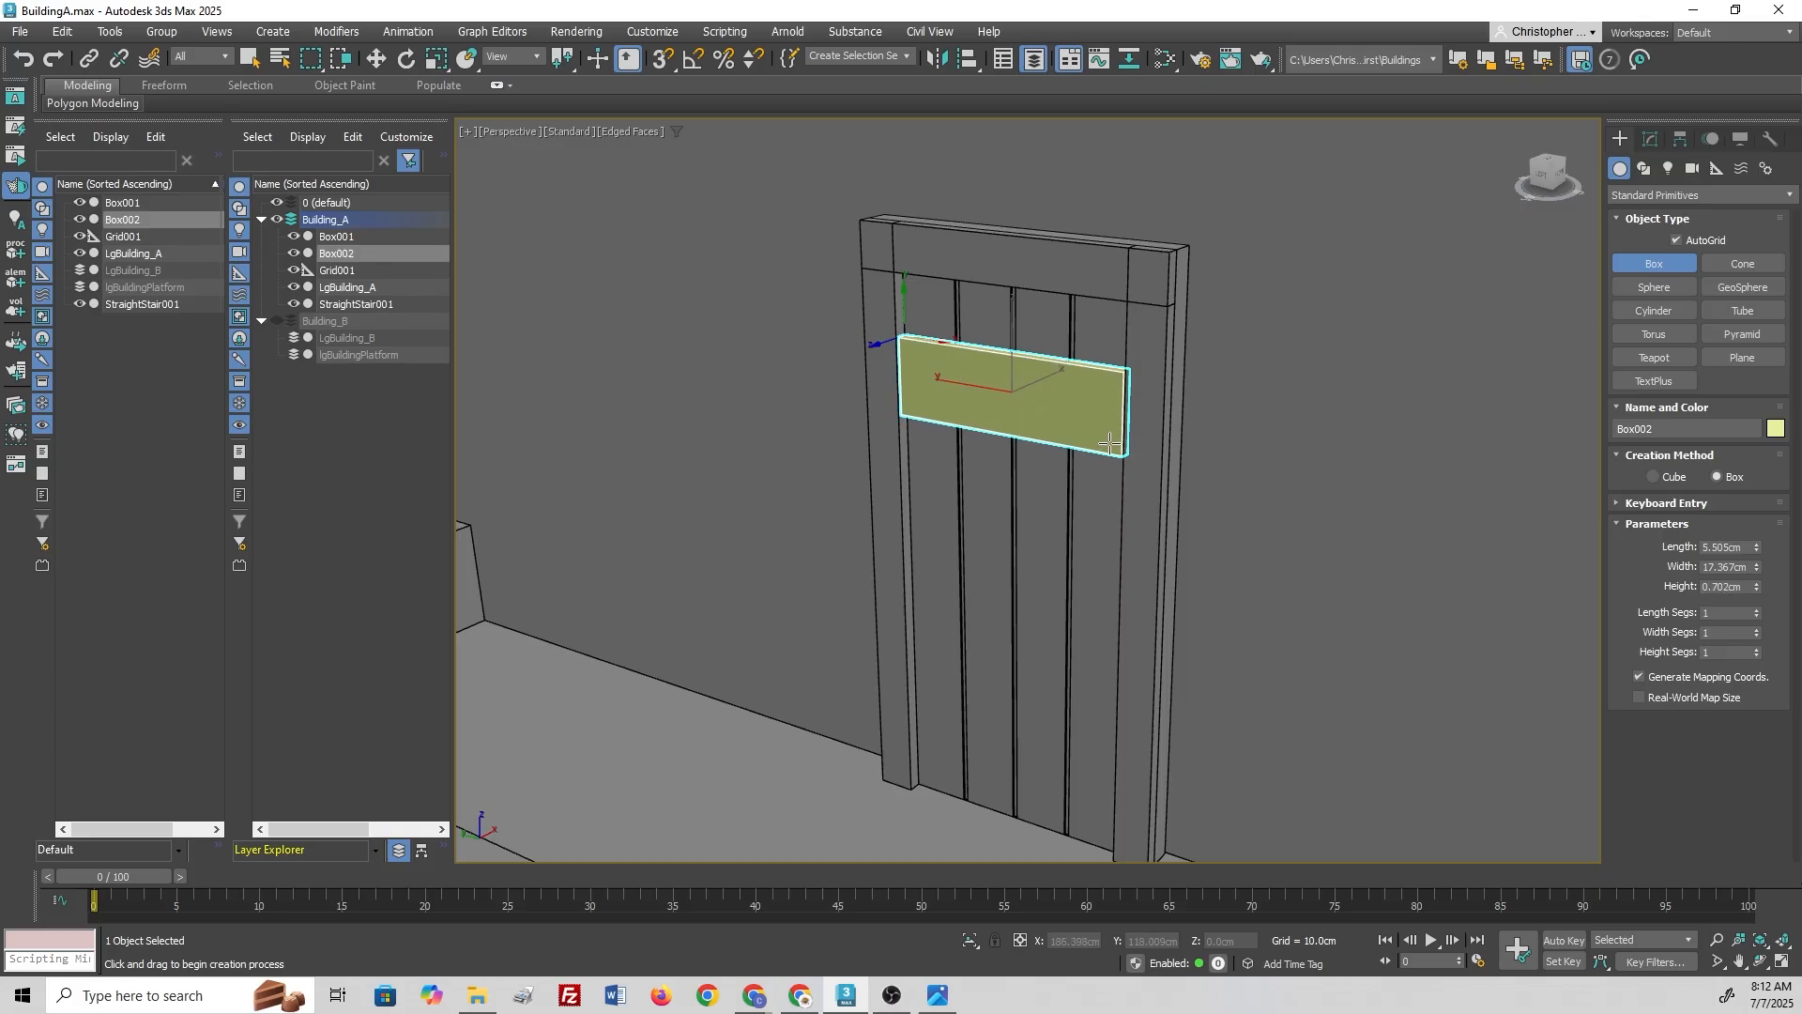
{"action": "left_click", "coordinate": [1109, 443]}
{"action": "middle_click_drag", "start_coordinate": [927, 430], "coordinate": [1155, 523], "text": "alt"}
{"action": "scroll", "coordinate": [1068, 401], "scroll_direction": "up", "scroll_amount": 5}
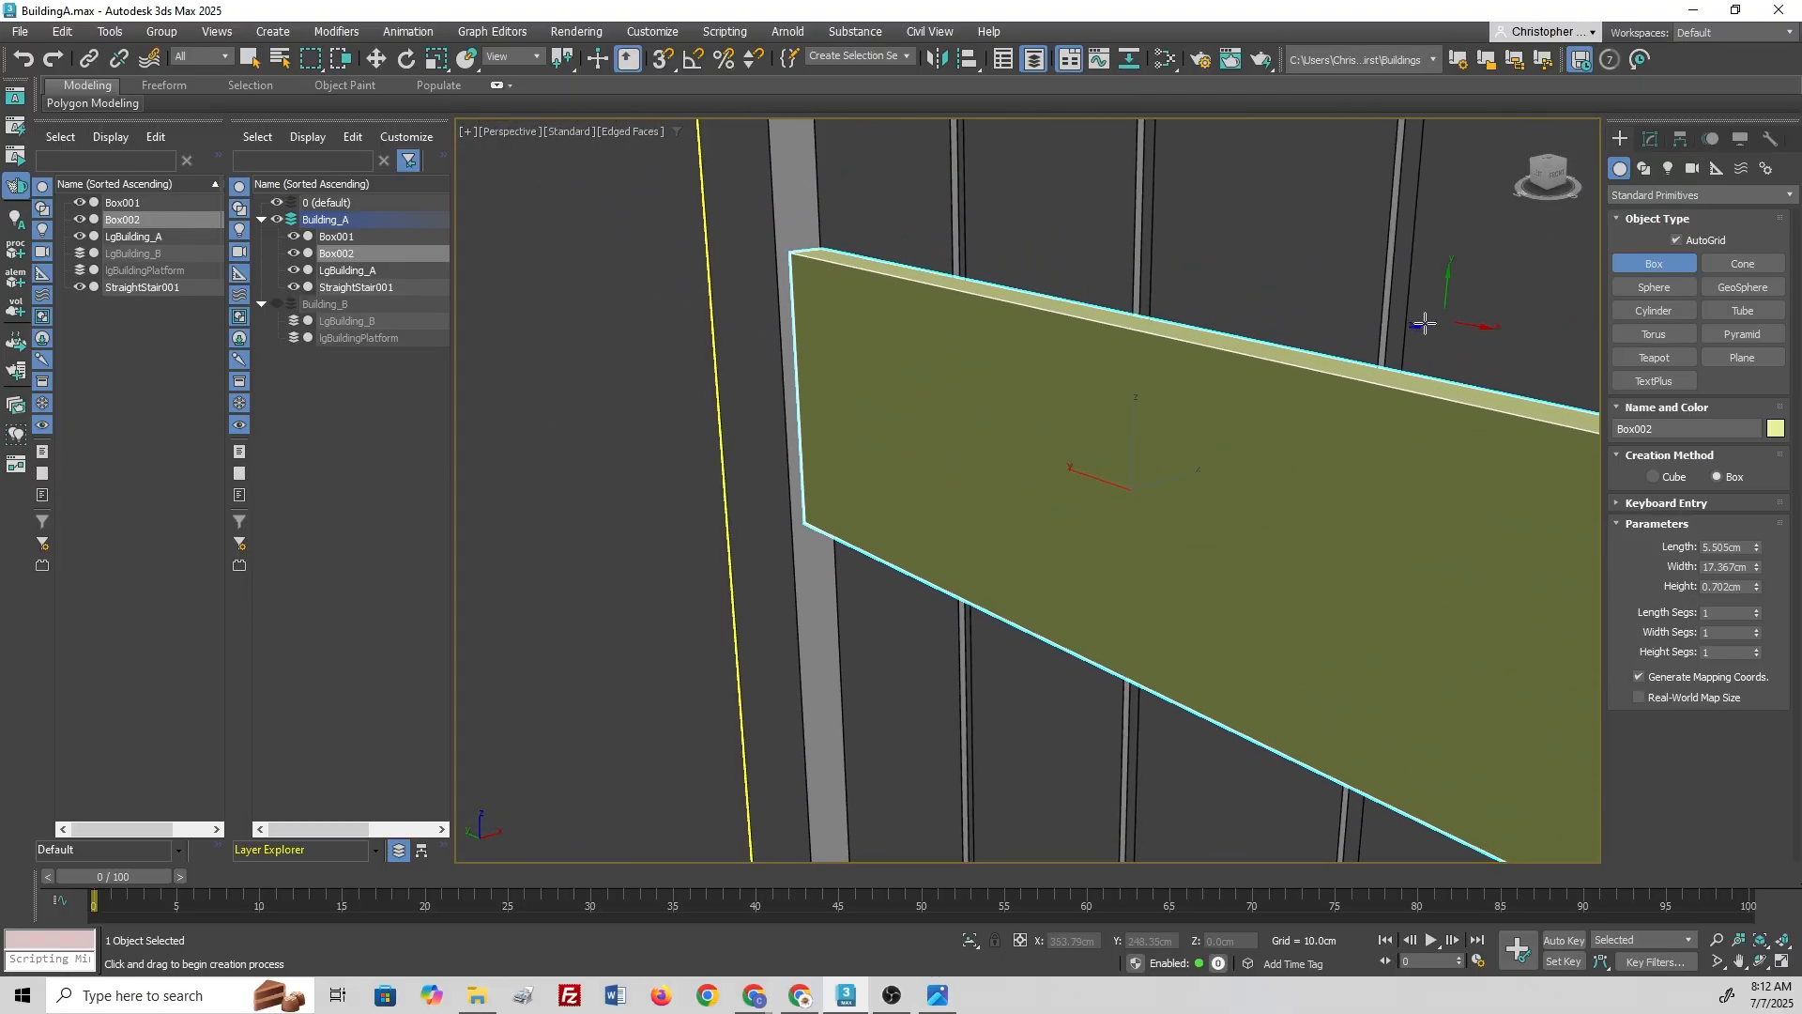
{"action": "key", "text": "w"}
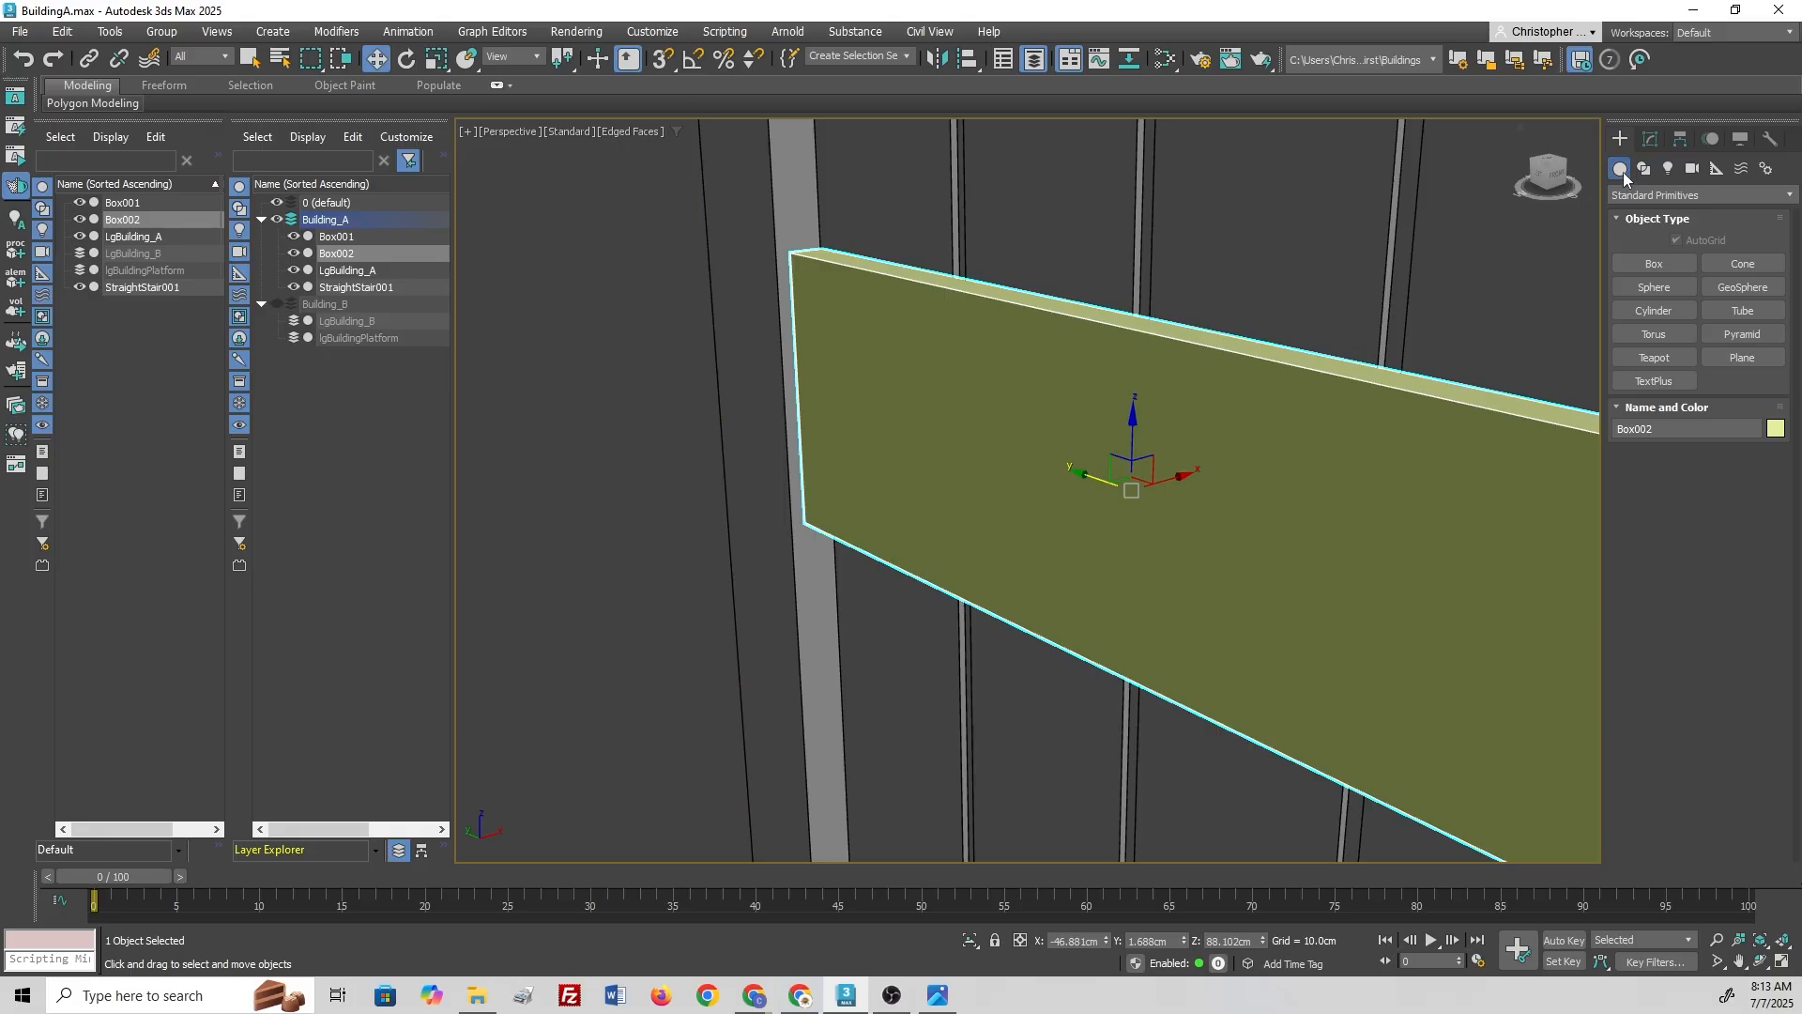
Step: Open the crossboard box's creation parameters for modification and widen it to about 18.58 cm
{"action": "left_click", "coordinate": [1647, 141]}
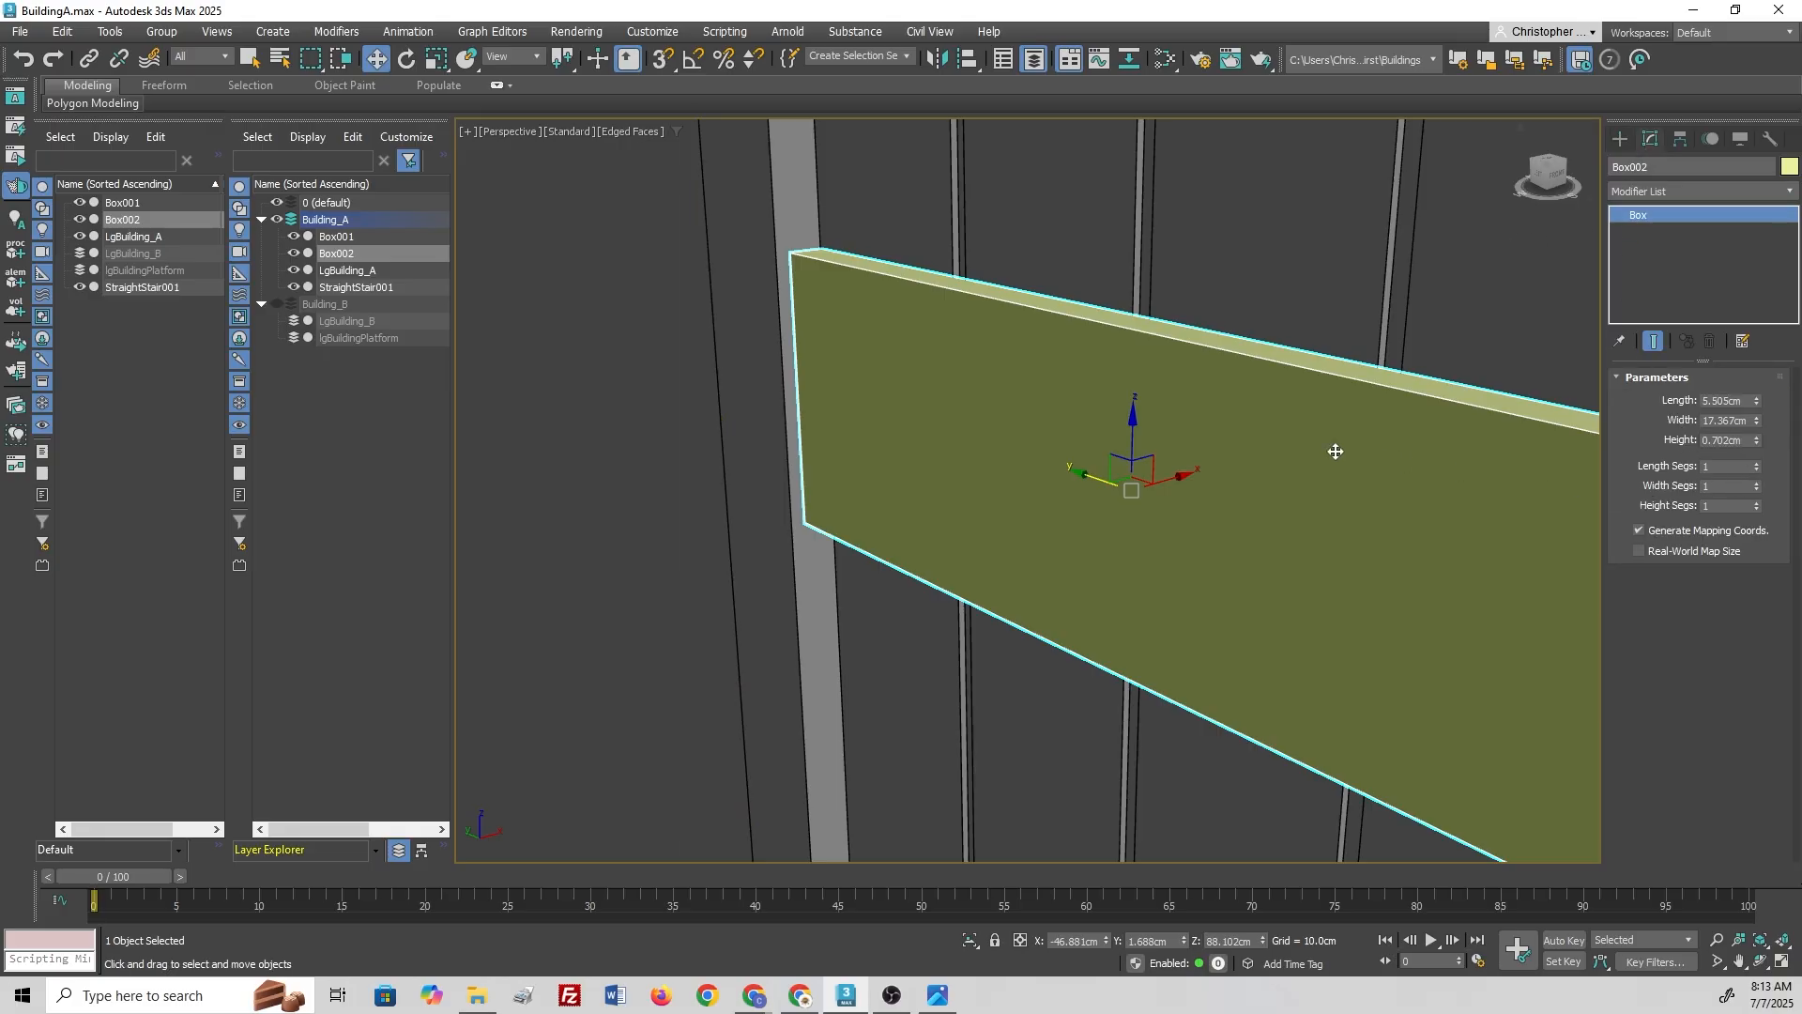
{"action": "middle_click_drag", "start_coordinate": [1124, 375], "coordinate": [1292, 444]}
{"action": "scroll", "coordinate": [901, 370], "scroll_direction": "up", "scroll_amount": 5}
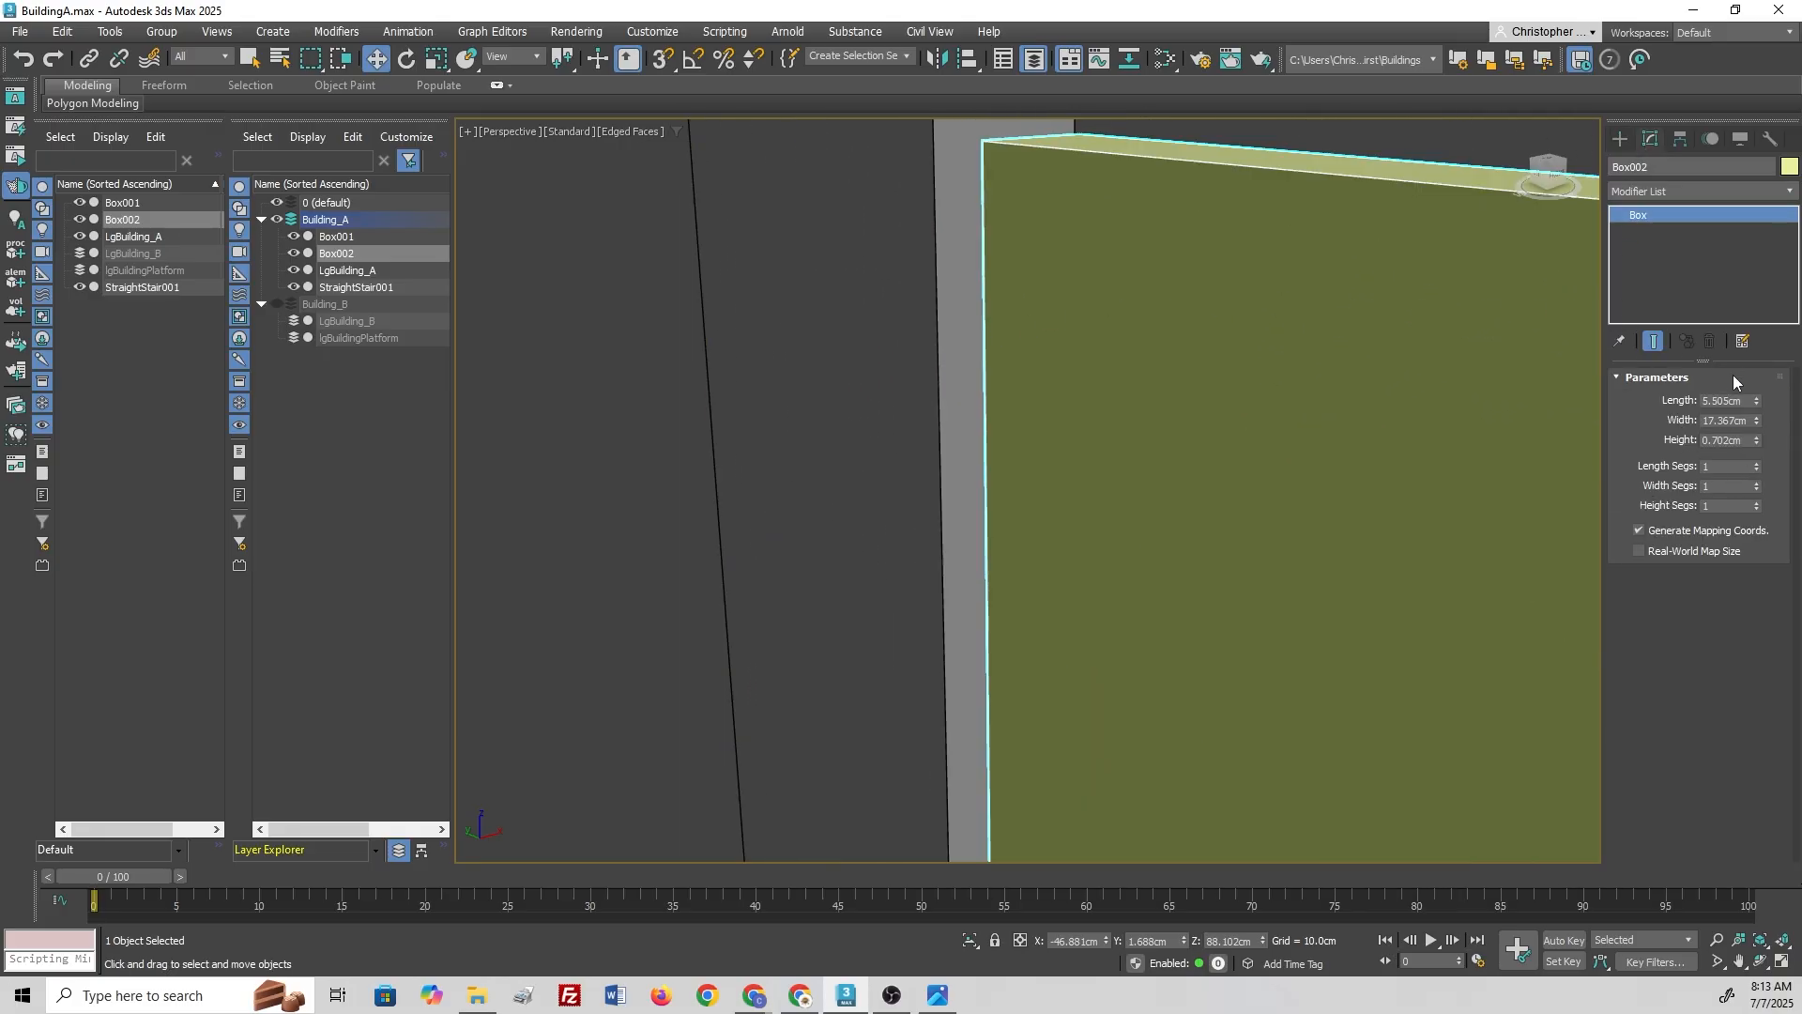
{"action": "left_click_drag", "start_coordinate": [1756, 466], "coordinate": [1752, 454]}
{"action": "right_click", "coordinate": [1756, 469]}
{"action": "left_click_drag", "start_coordinate": [1760, 421], "coordinate": [1760, 422]}
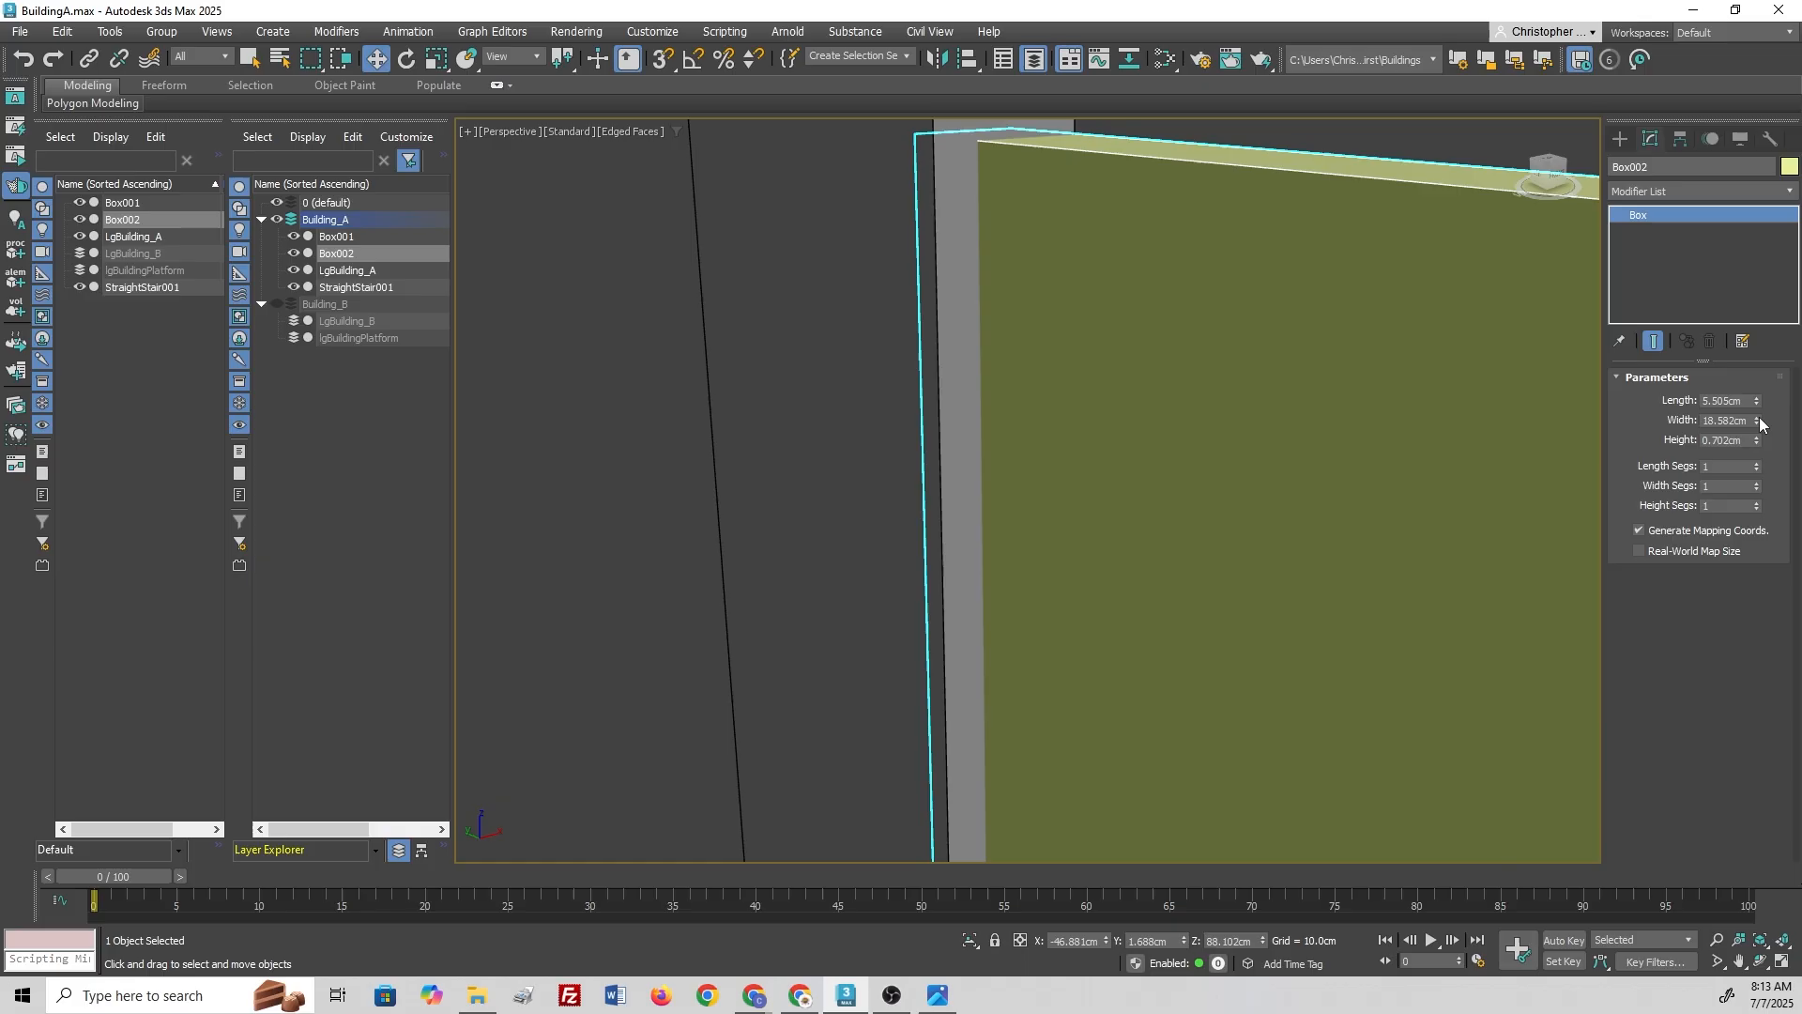
{"action": "right_click", "coordinate": [1755, 423]}
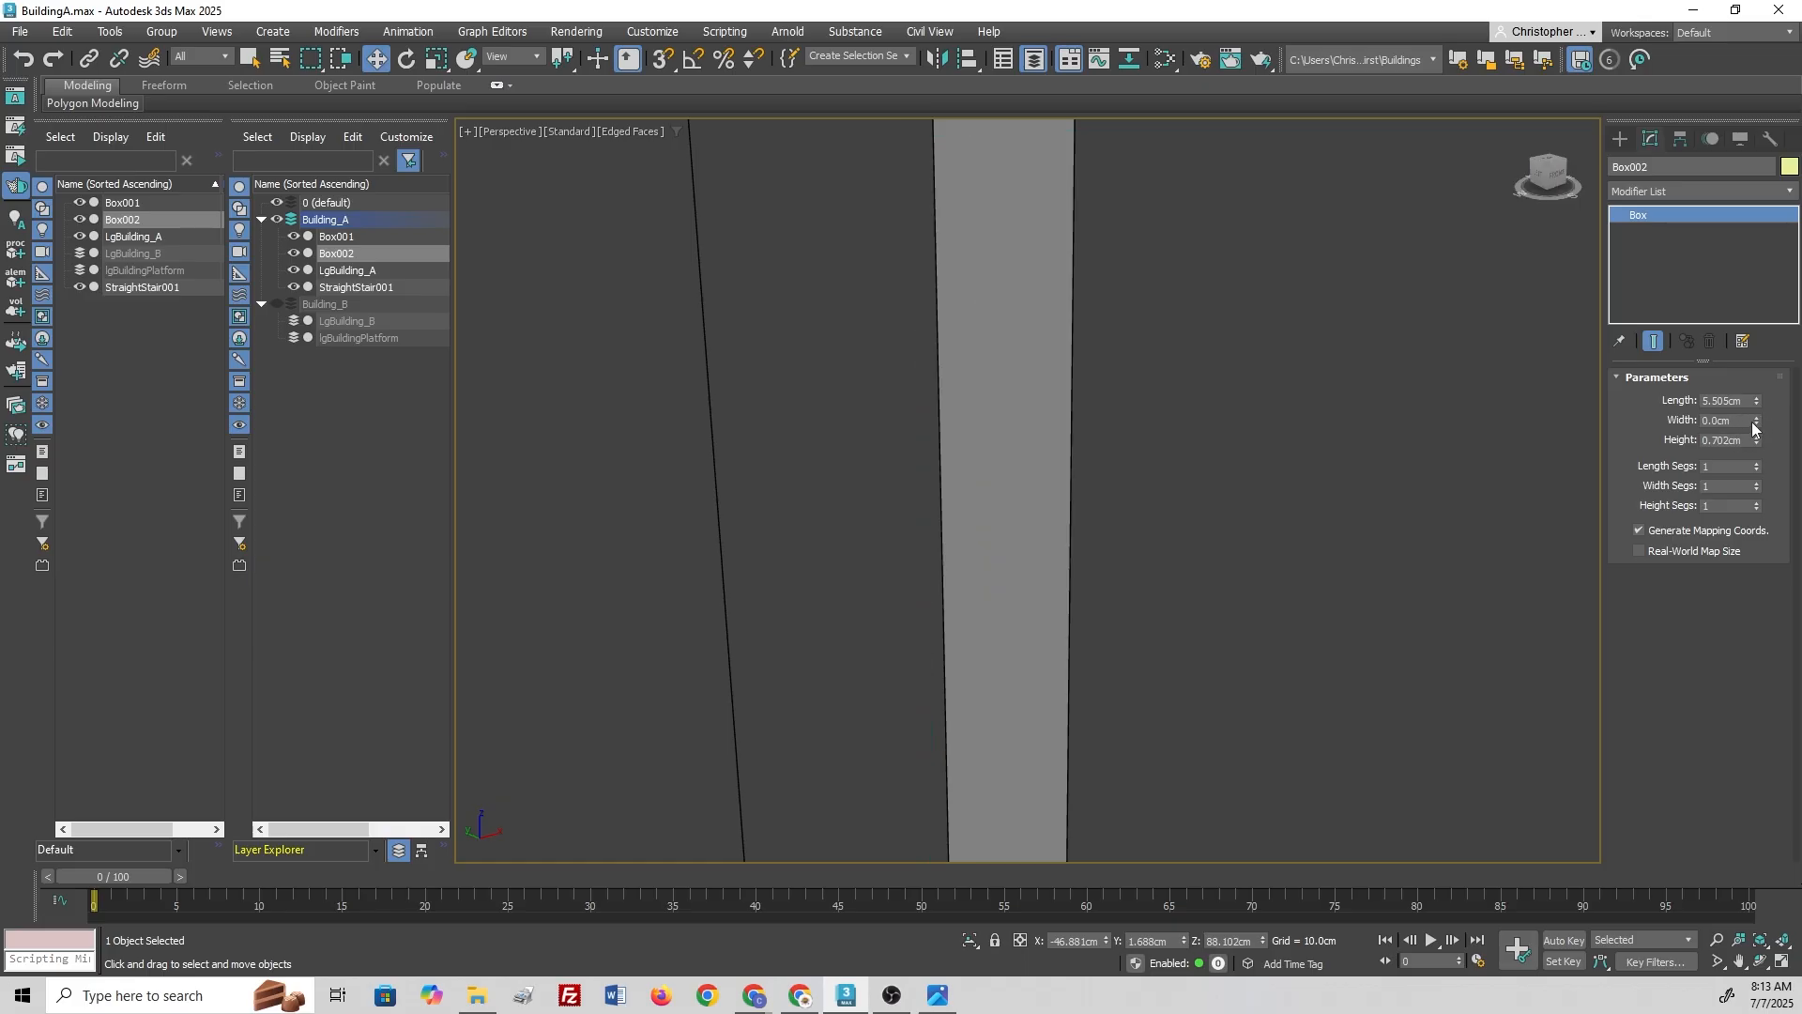
{"action": "left_click_drag", "start_coordinate": [1759, 420], "coordinate": [1689, 575]}
{"action": "key", "text": "ctrl+z"}
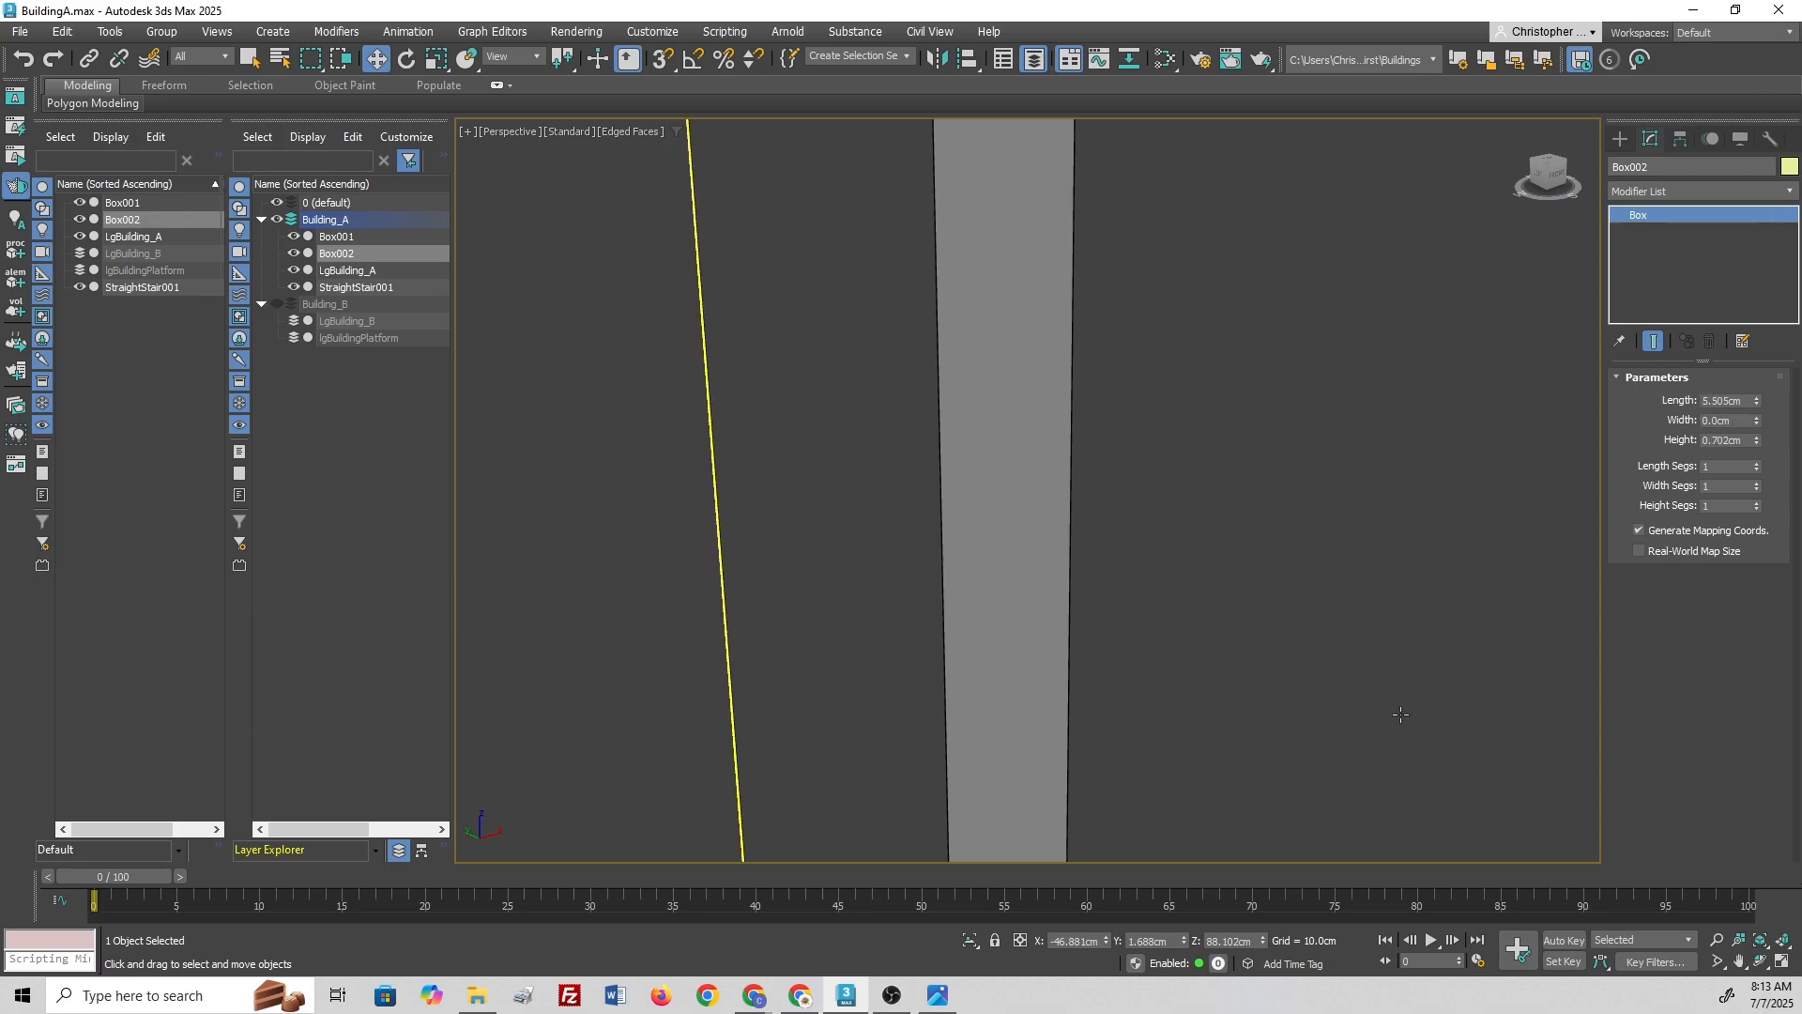
{"action": "key", "text": "ctrl+z"}
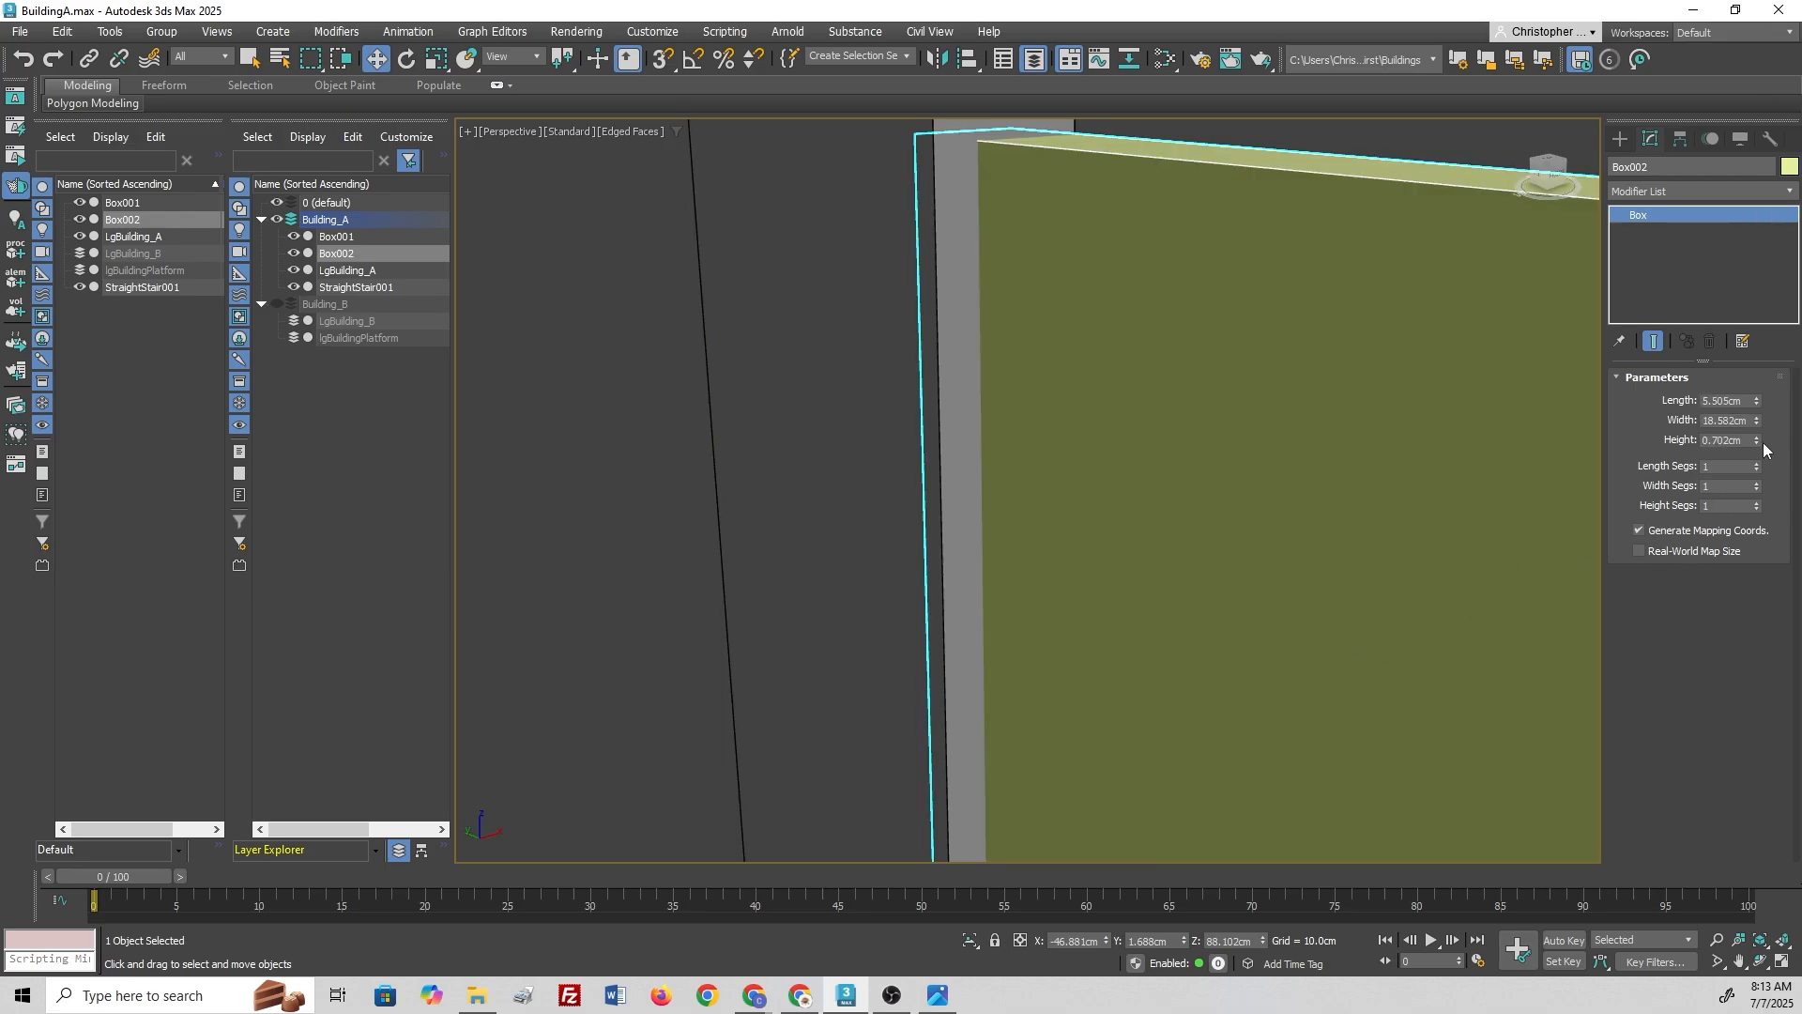
Step: Resize the crossboard box to about 5.504 cm long, 17.615 cm wide and 0.982 cm high
{"action": "left_click_drag", "start_coordinate": [1754, 424], "coordinate": [1756, 403]}
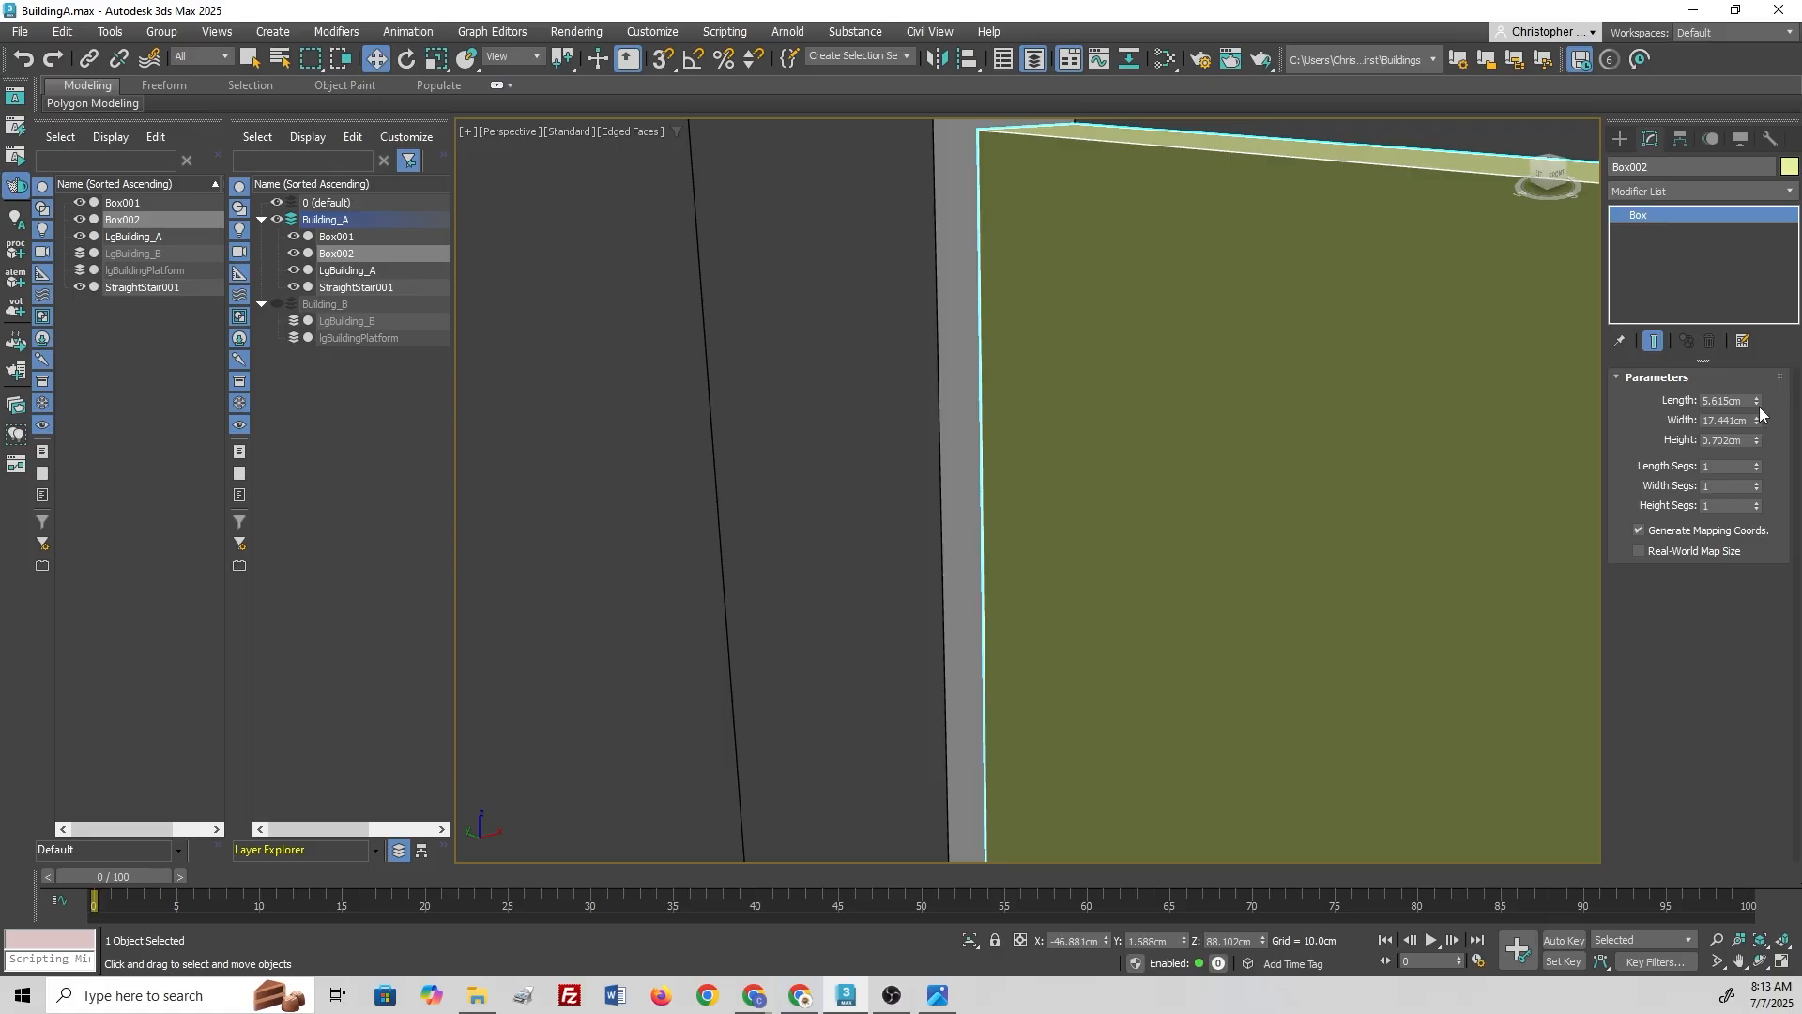
{"action": "mouse_move", "coordinate": [1760, 413]}
{"action": "left_mouse_down"}
{"action": "mouse_move", "coordinate": [1751, 475]}
{"action": "mouse_move", "coordinate": [1757, 443]}
{"action": "left_mouse_up"}
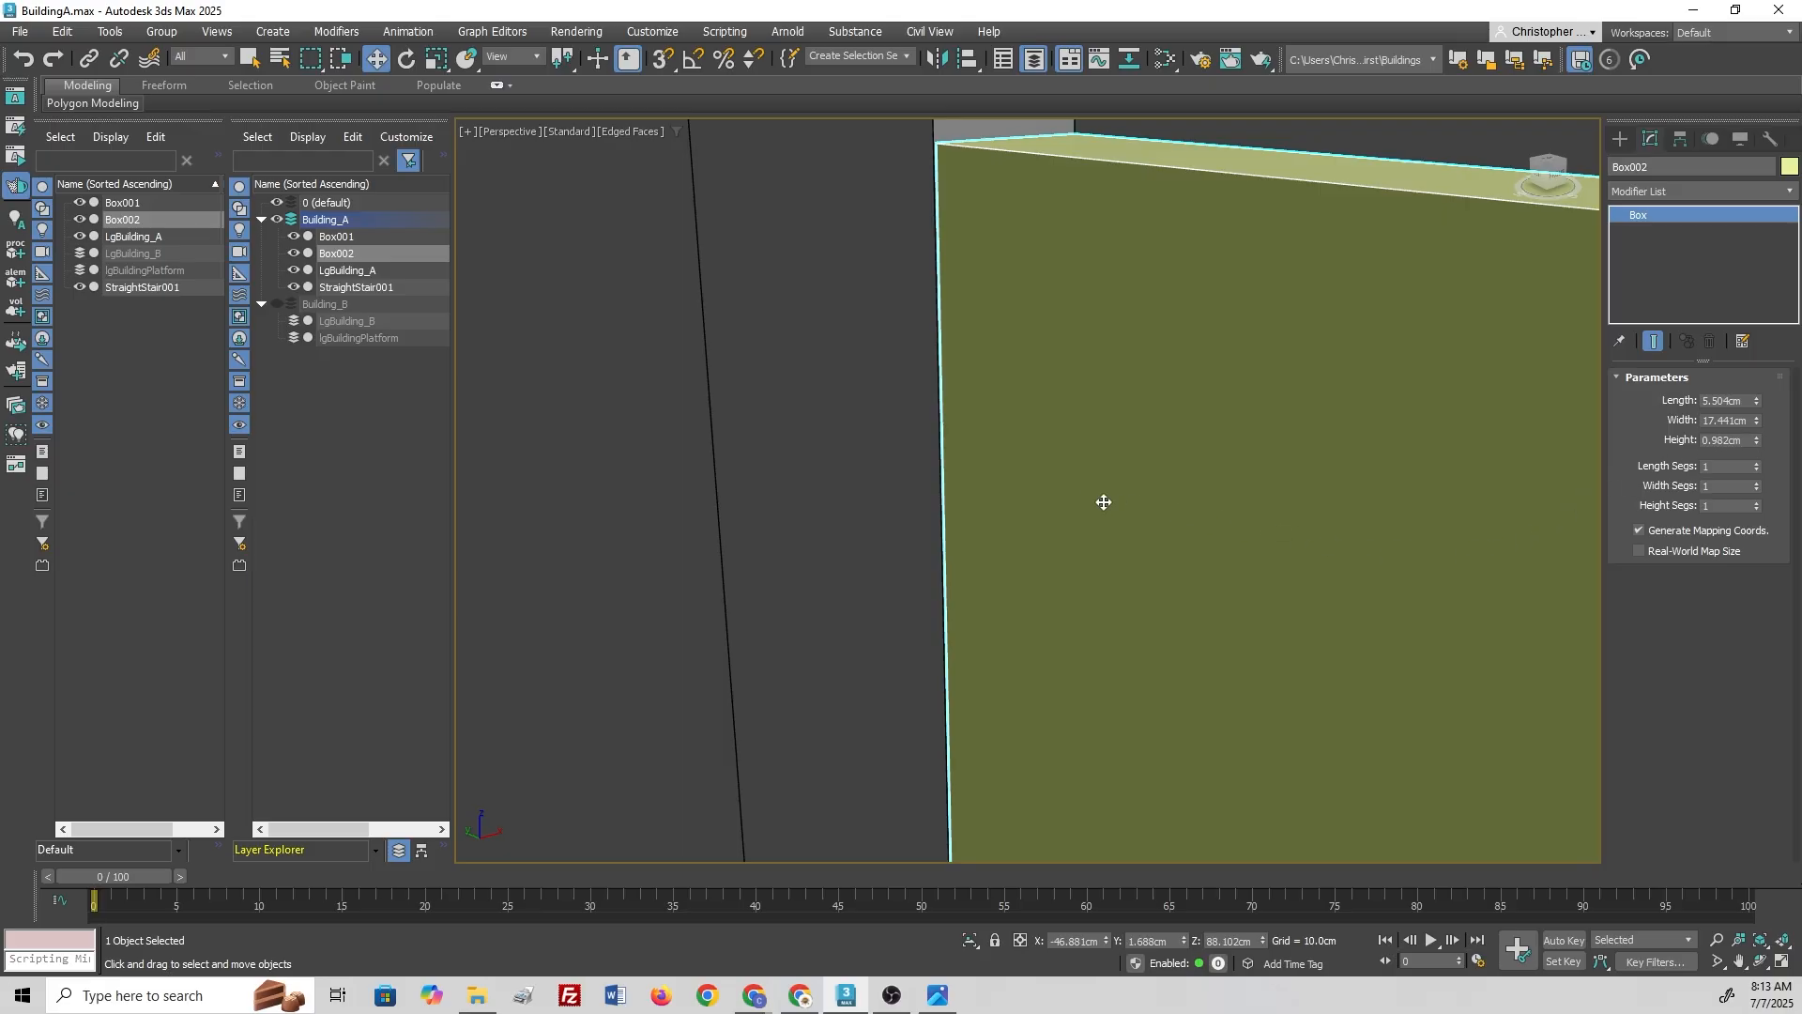
{"action": "middle_click_drag", "start_coordinate": [1001, 471], "coordinate": [662, 566], "text": "alt"}
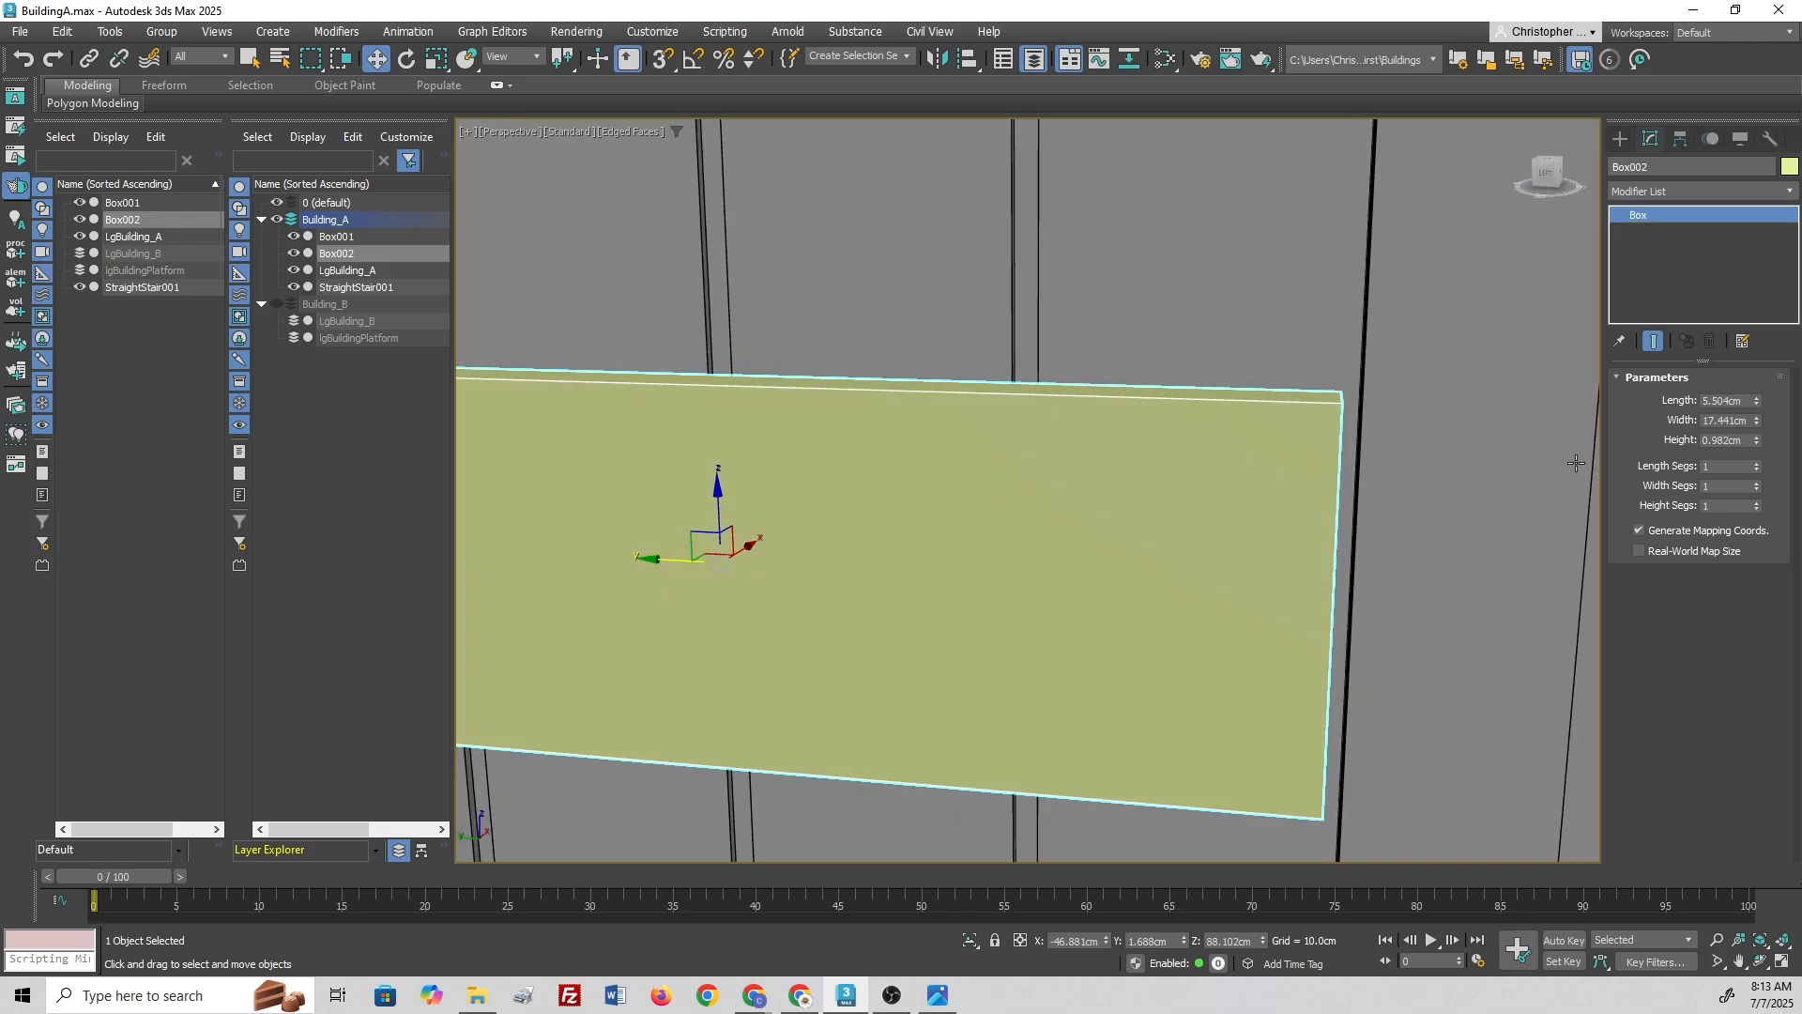
{"action": "left_click_drag", "start_coordinate": [1757, 424], "coordinate": [1756, 423]}
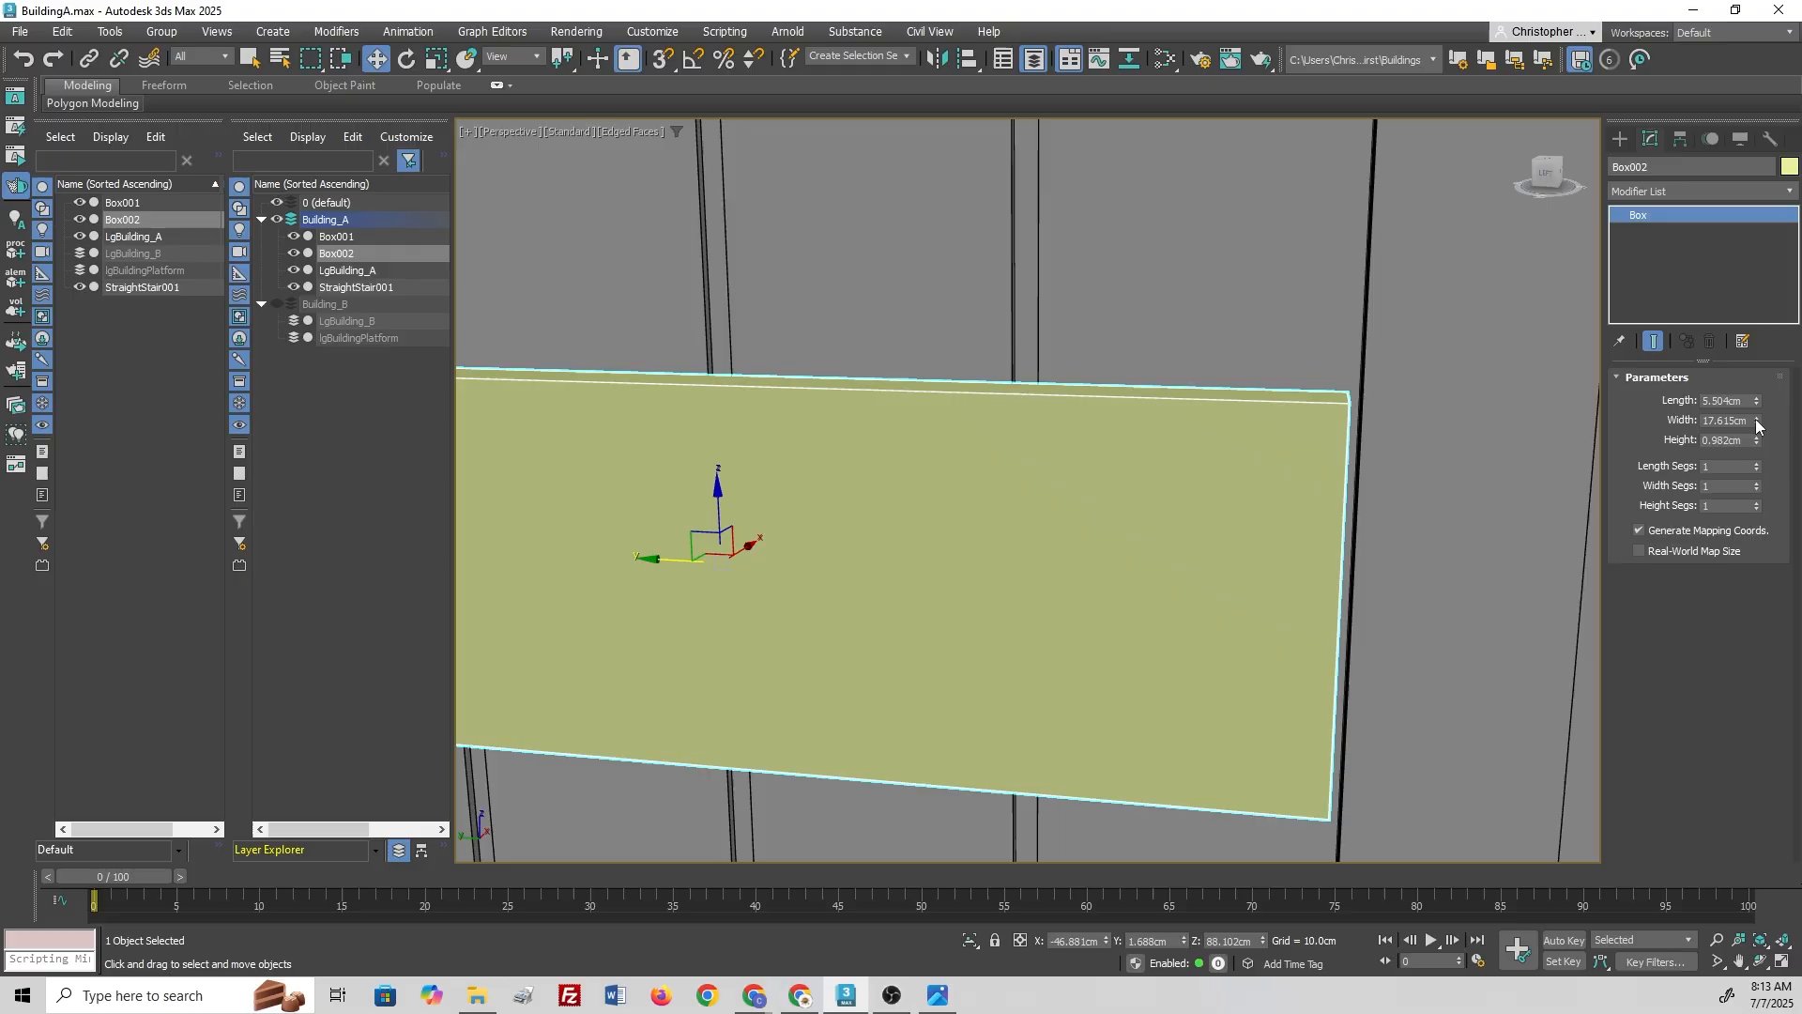
Step: Shift the crossboard along Y to about 1.547 cm and widen it to about 17.788 cm to span between the door's side frames
{"action": "middle_click_drag", "start_coordinate": [699, 587], "coordinate": [1319, 455]}
{"action": "scroll", "coordinate": [1040, 473], "scroll_direction": "down", "scroll_amount": 2}
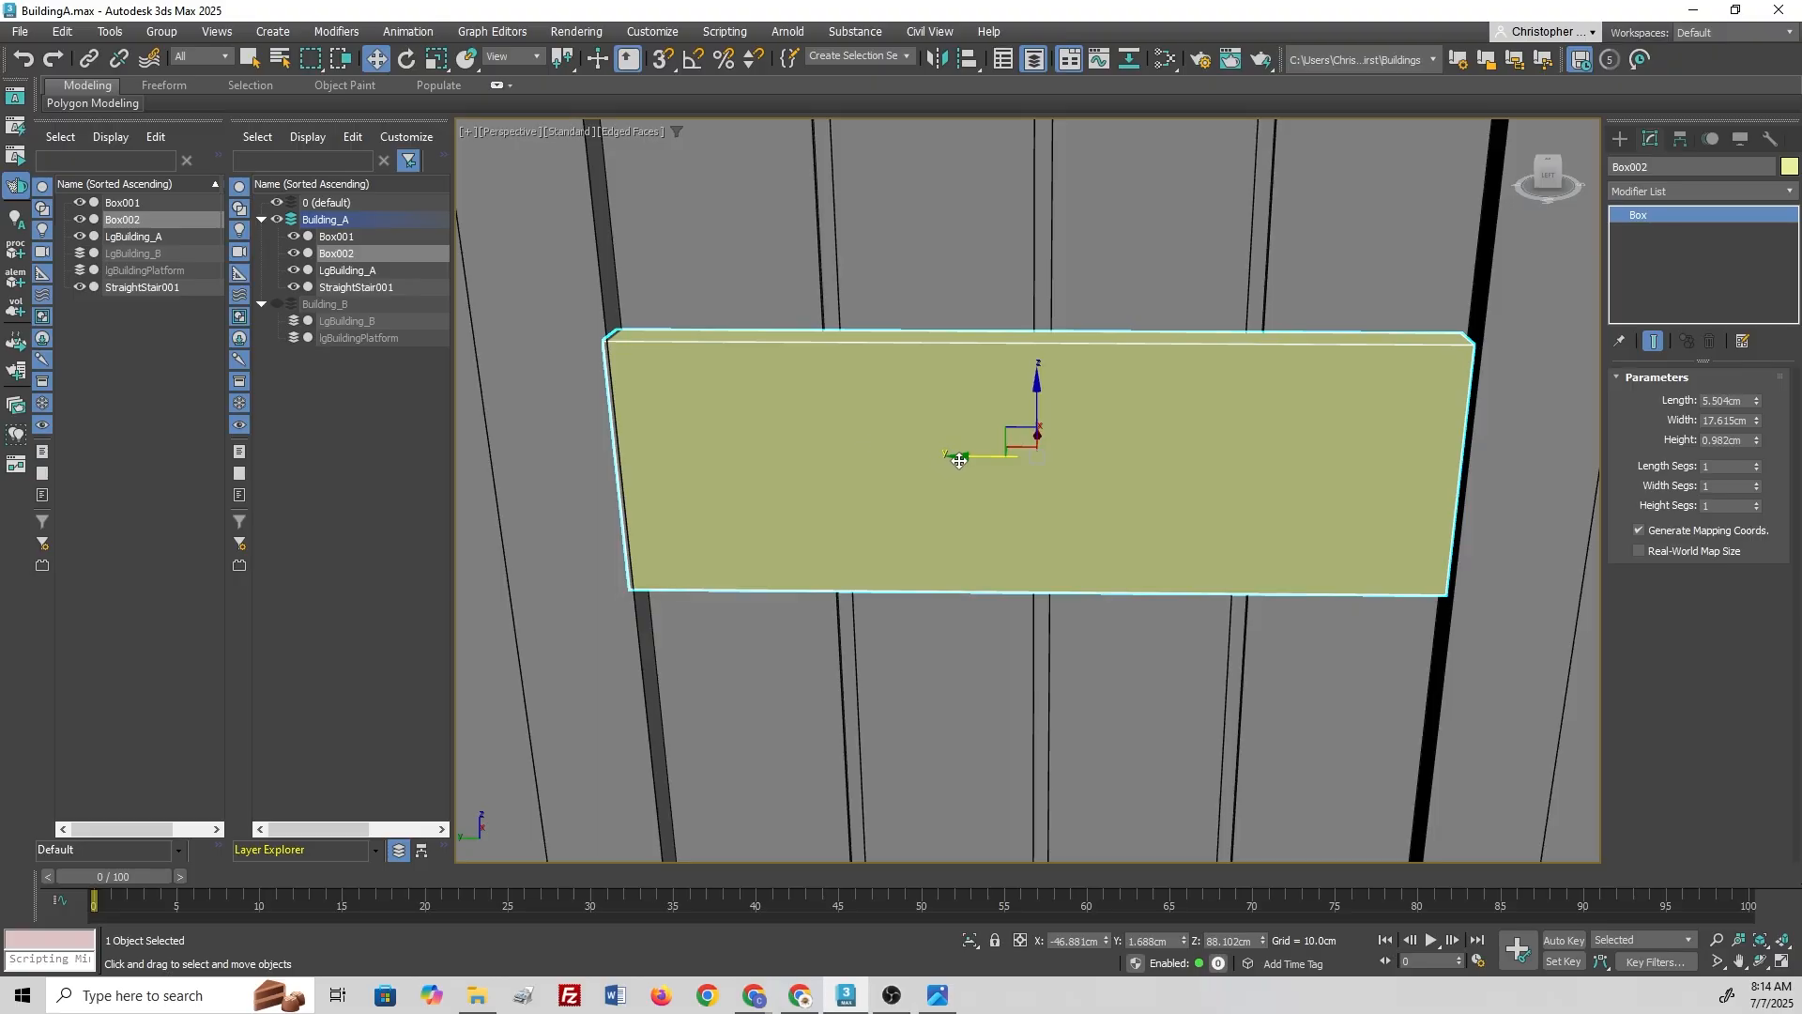
{"action": "left_click_drag", "start_coordinate": [960, 461], "coordinate": [965, 456]}
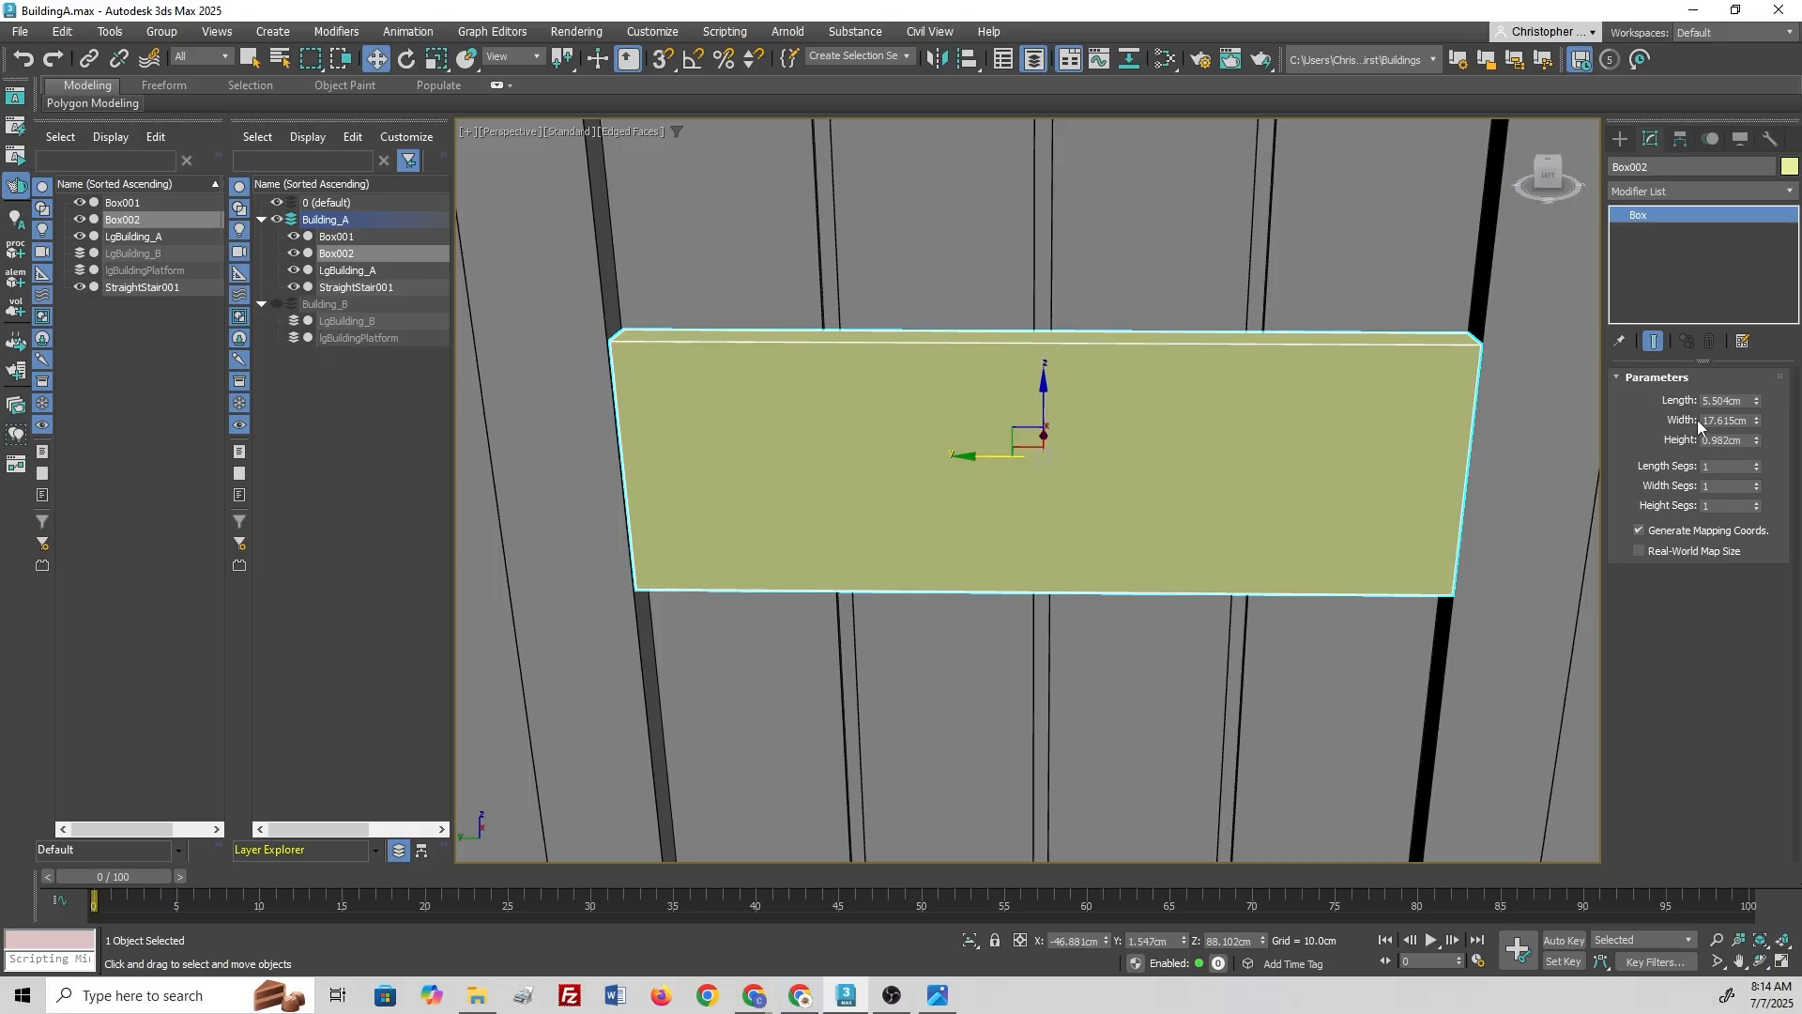
{"action": "left_click_drag", "start_coordinate": [1755, 420], "coordinate": [1758, 423]}
{"action": "left_click", "coordinate": [1757, 418]}
{"action": "middle_click_drag", "start_coordinate": [1211, 539], "coordinate": [1200, 513], "text": "alt"}
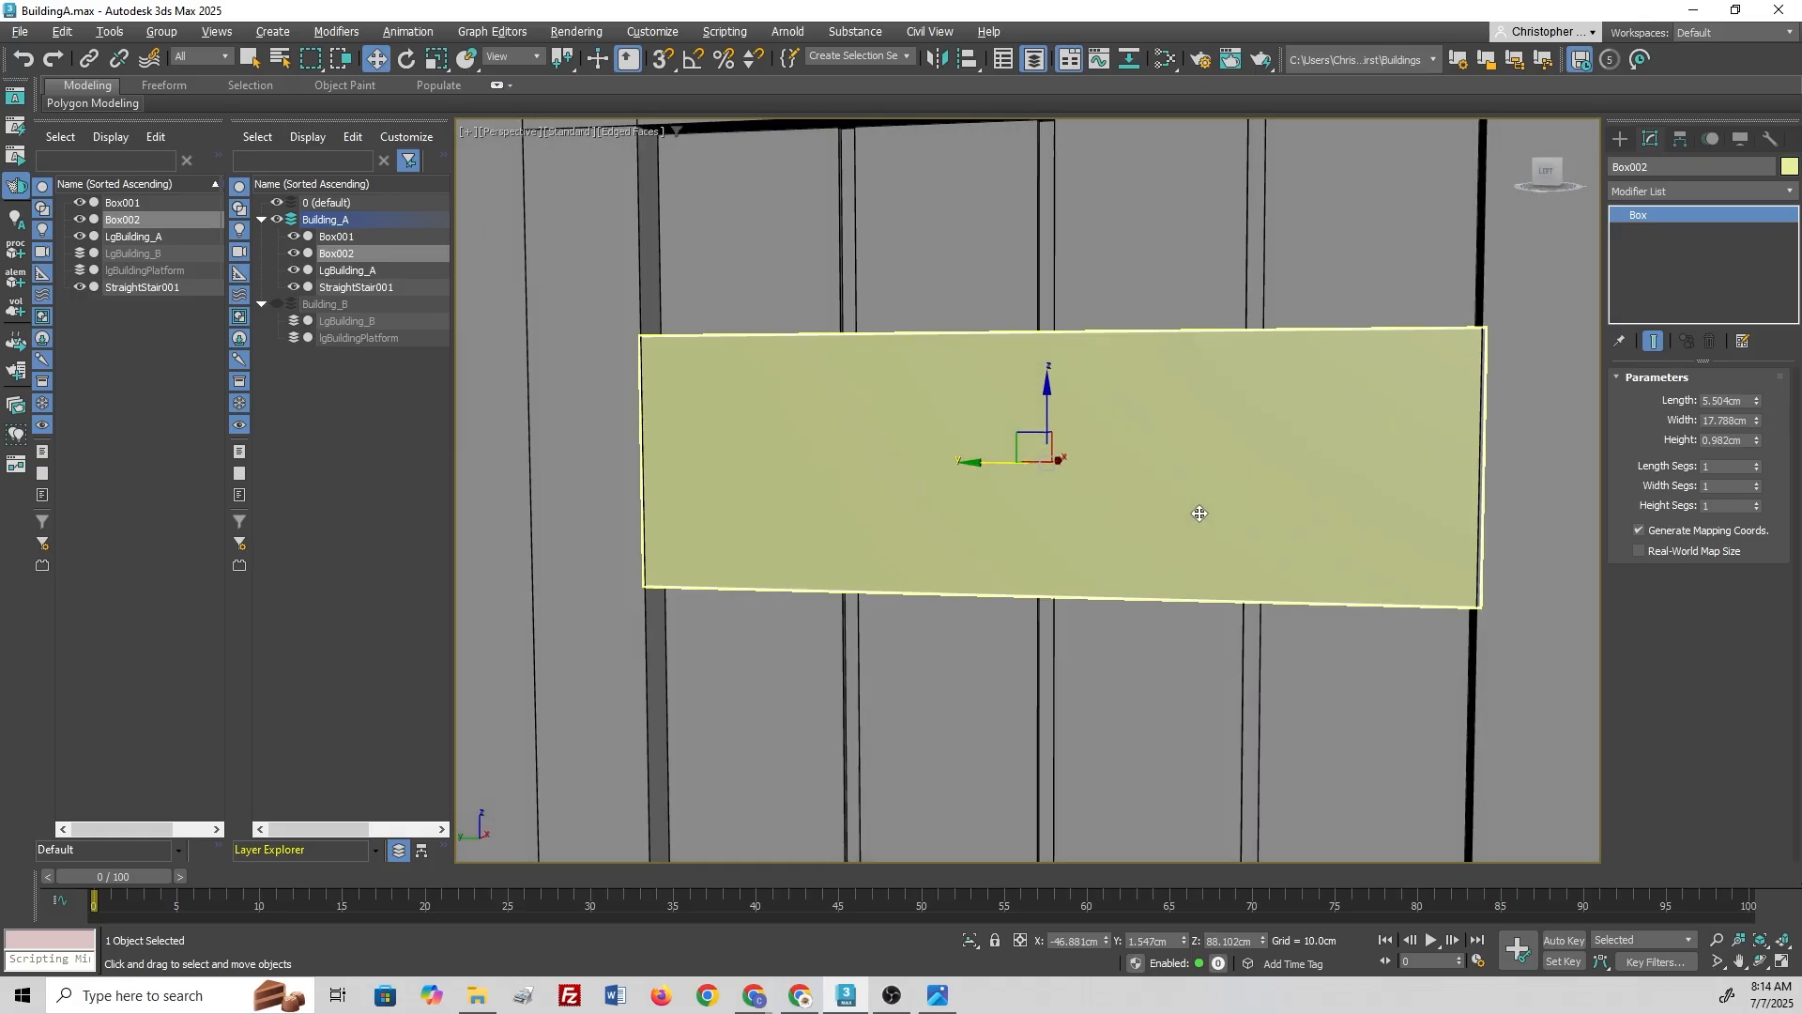
Step: Reduce the crossboard's length to about 3.247 cm to make it a narrower horizontal board
{"action": "scroll", "coordinate": [1200, 513], "scroll_direction": "down", "scroll_amount": 5}
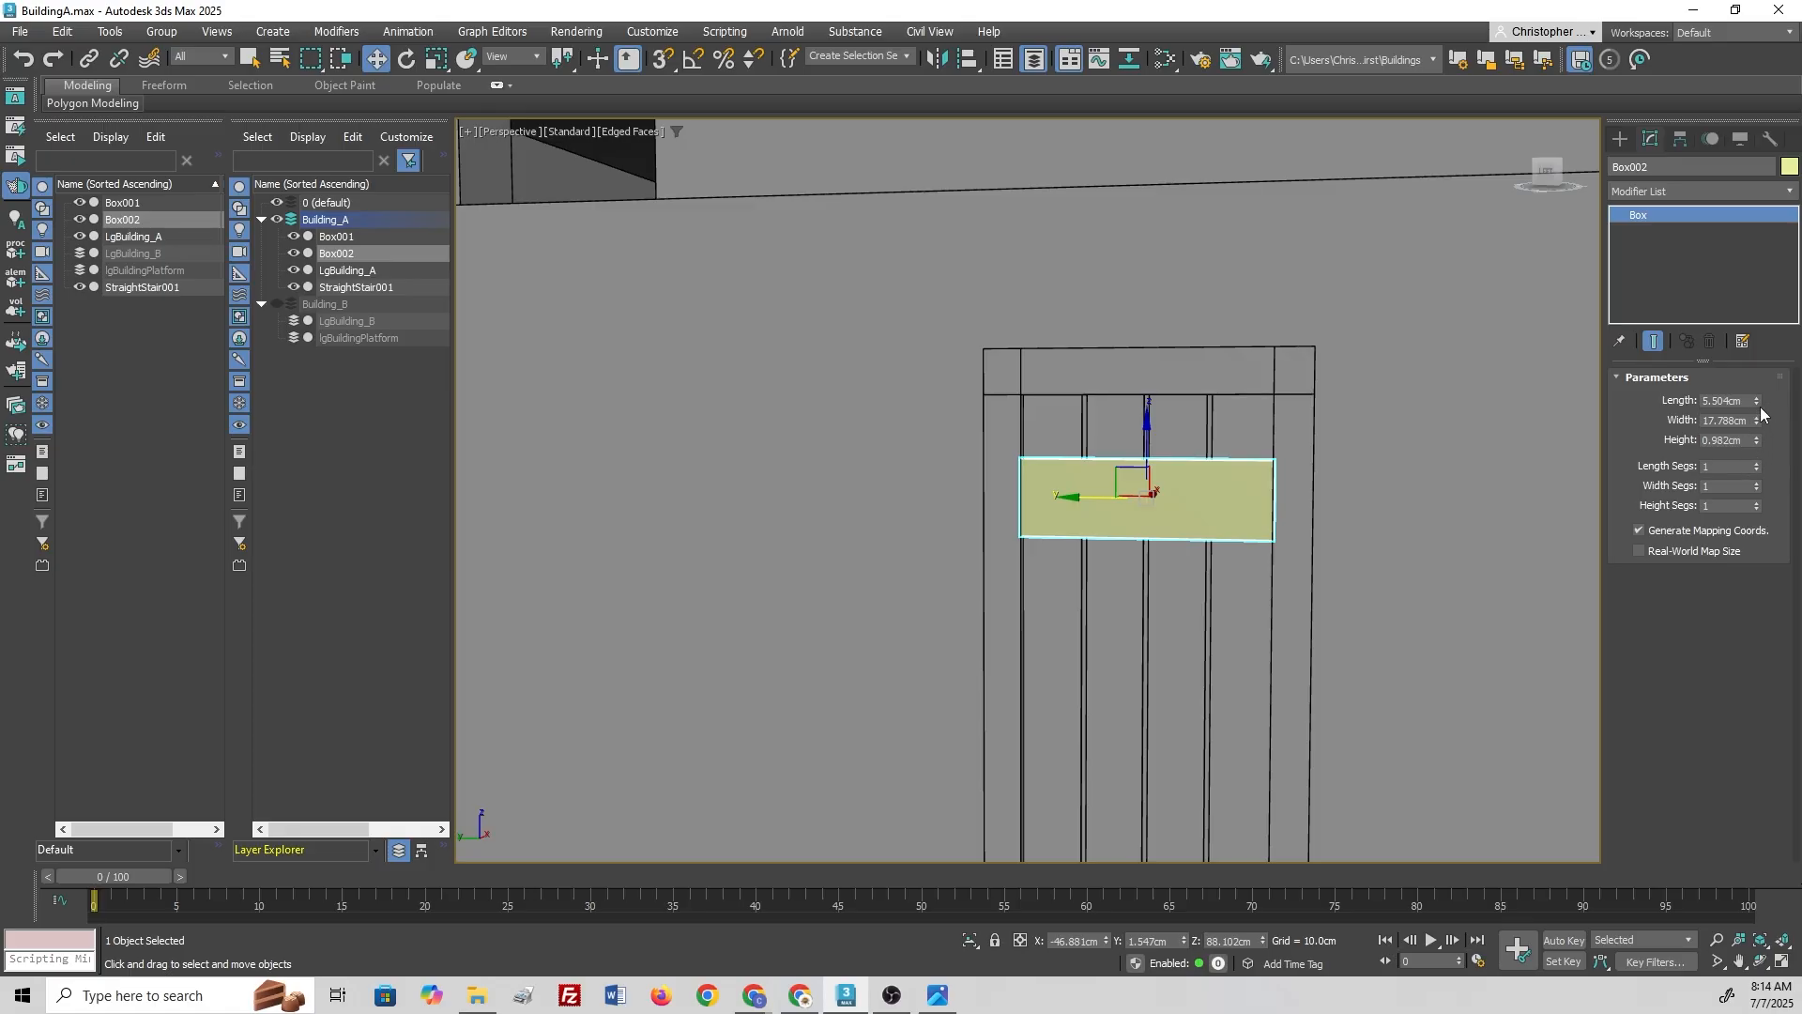
{"action": "left_click_drag", "start_coordinate": [1756, 406], "coordinate": [1752, 444]}
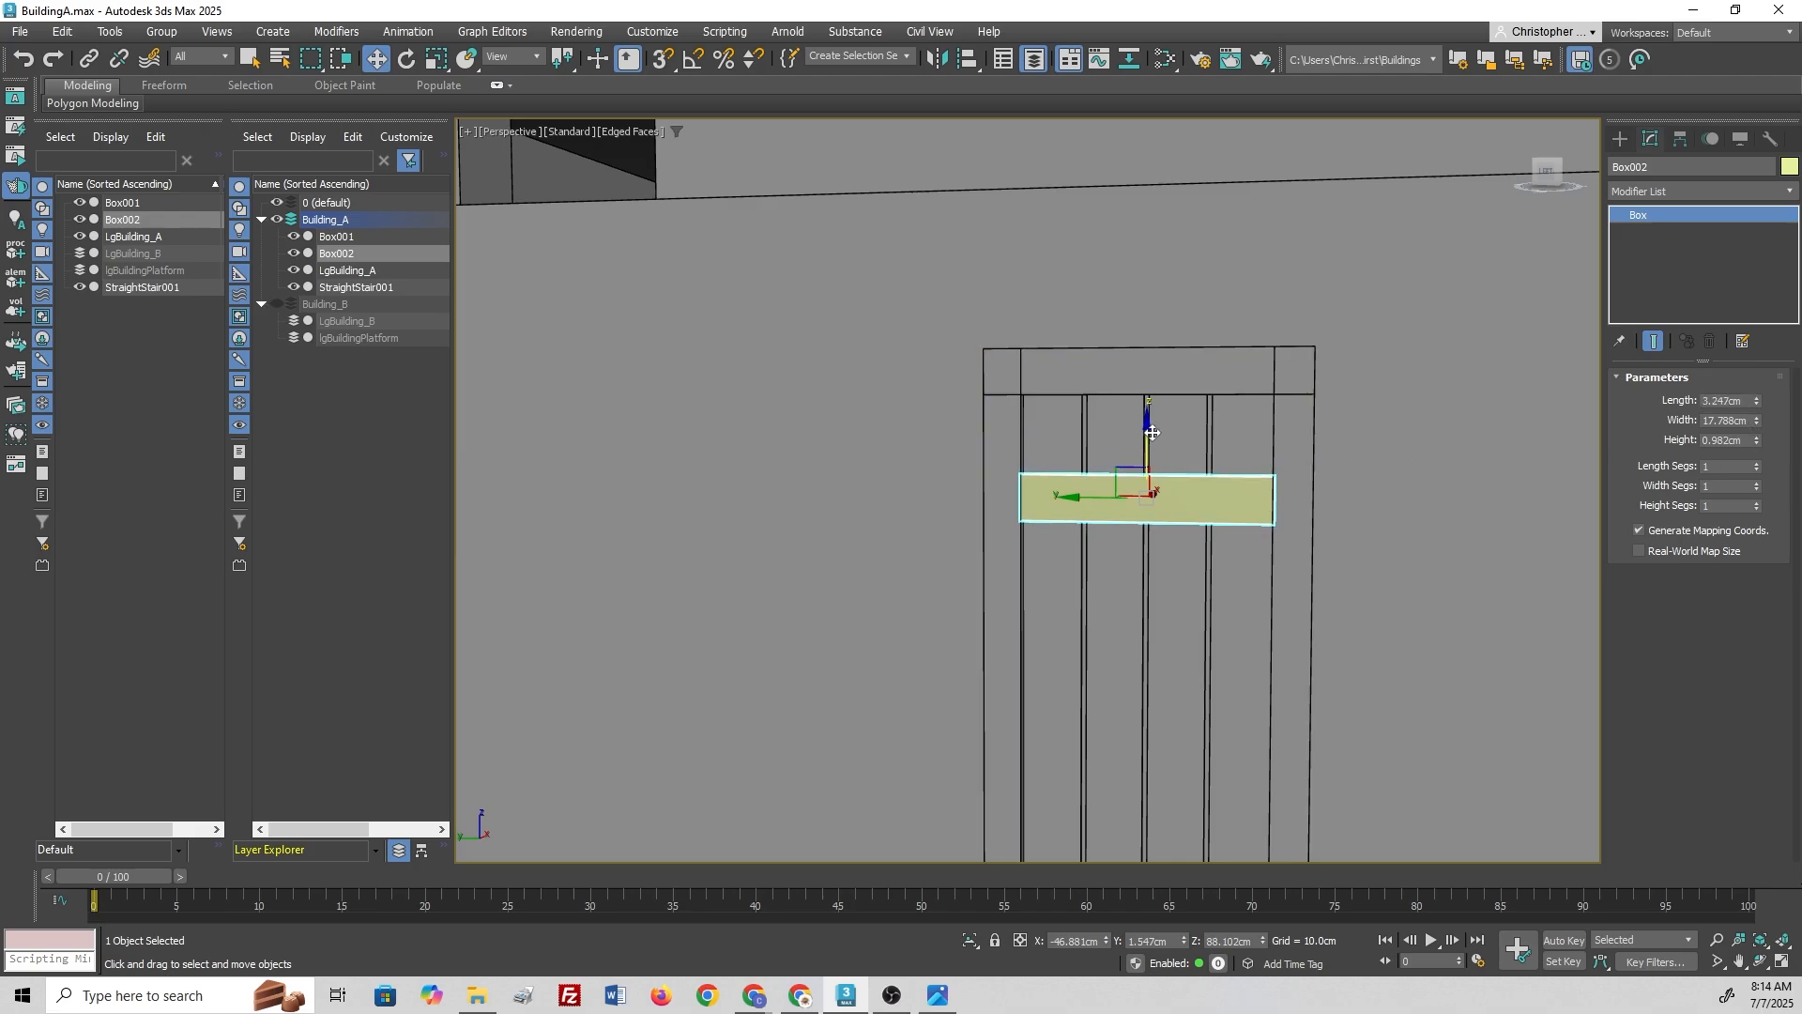
{"action": "middle_click_drag", "start_coordinate": [1300, 558], "coordinate": [1345, 554], "text": "alt"}
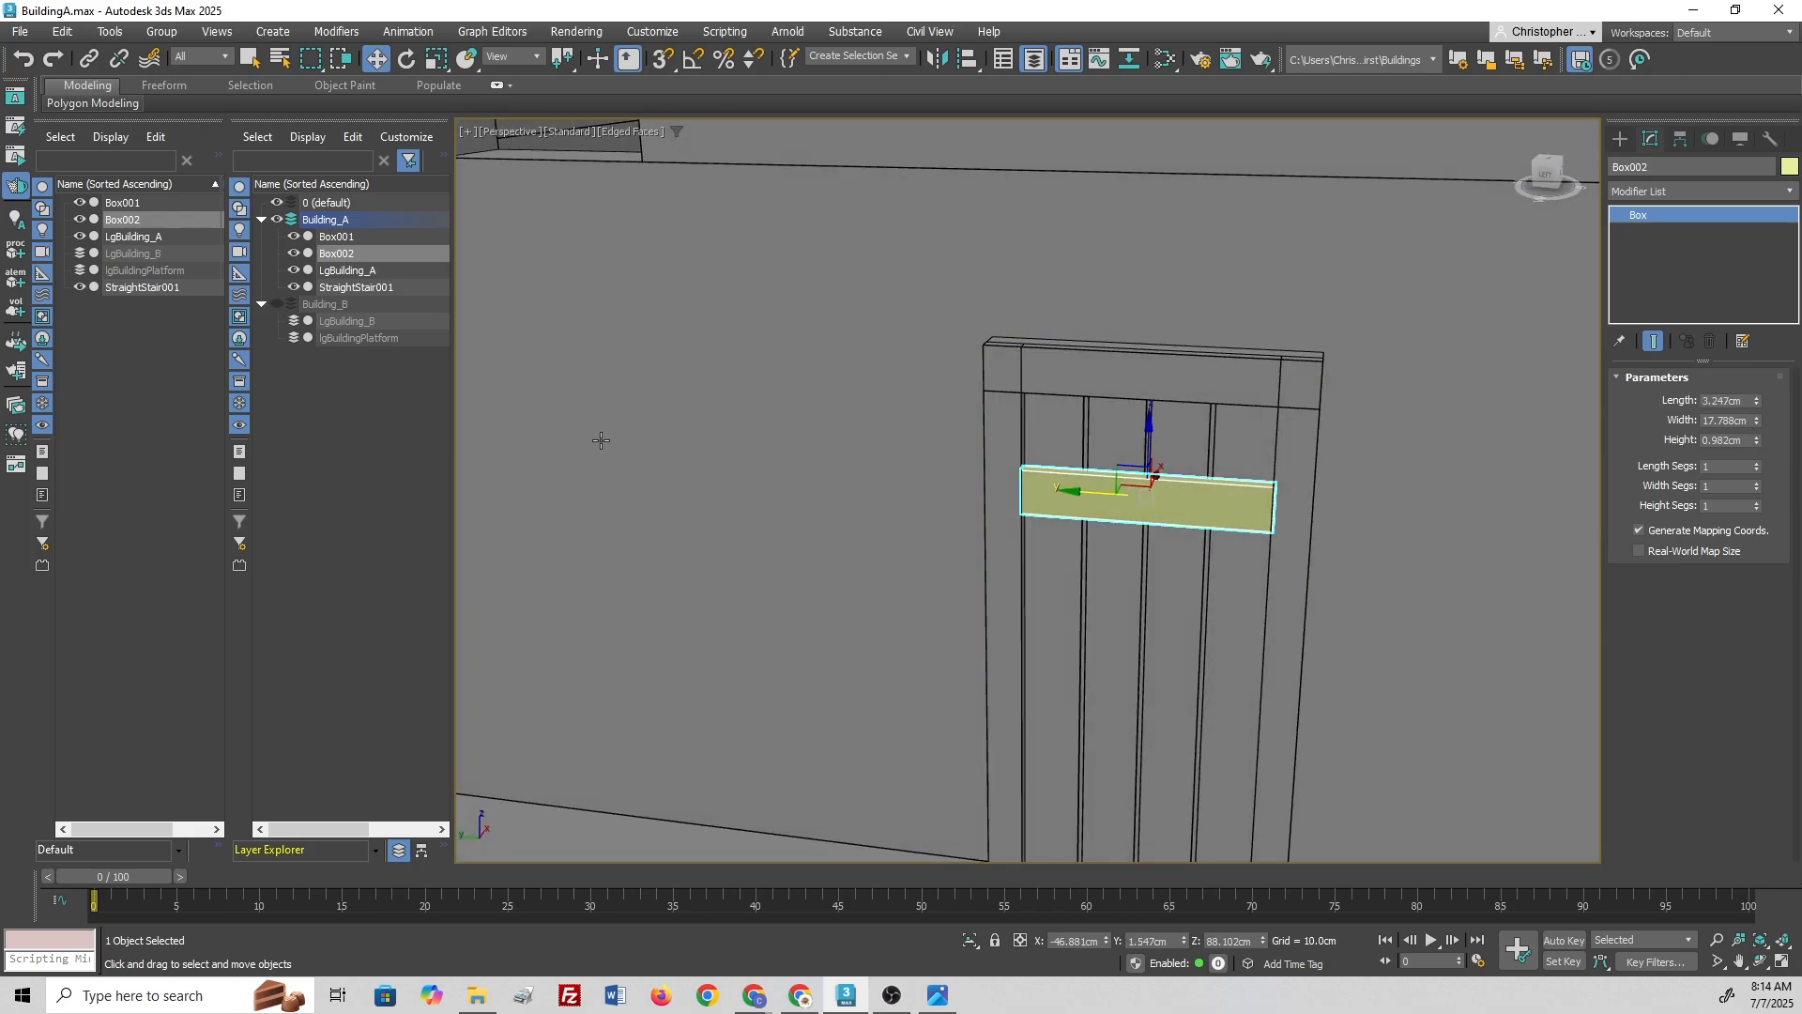
Step: Assign the 01 - ModelingMat material to the crossboard and set its object color to black
{"action": "key", "text": "m"}
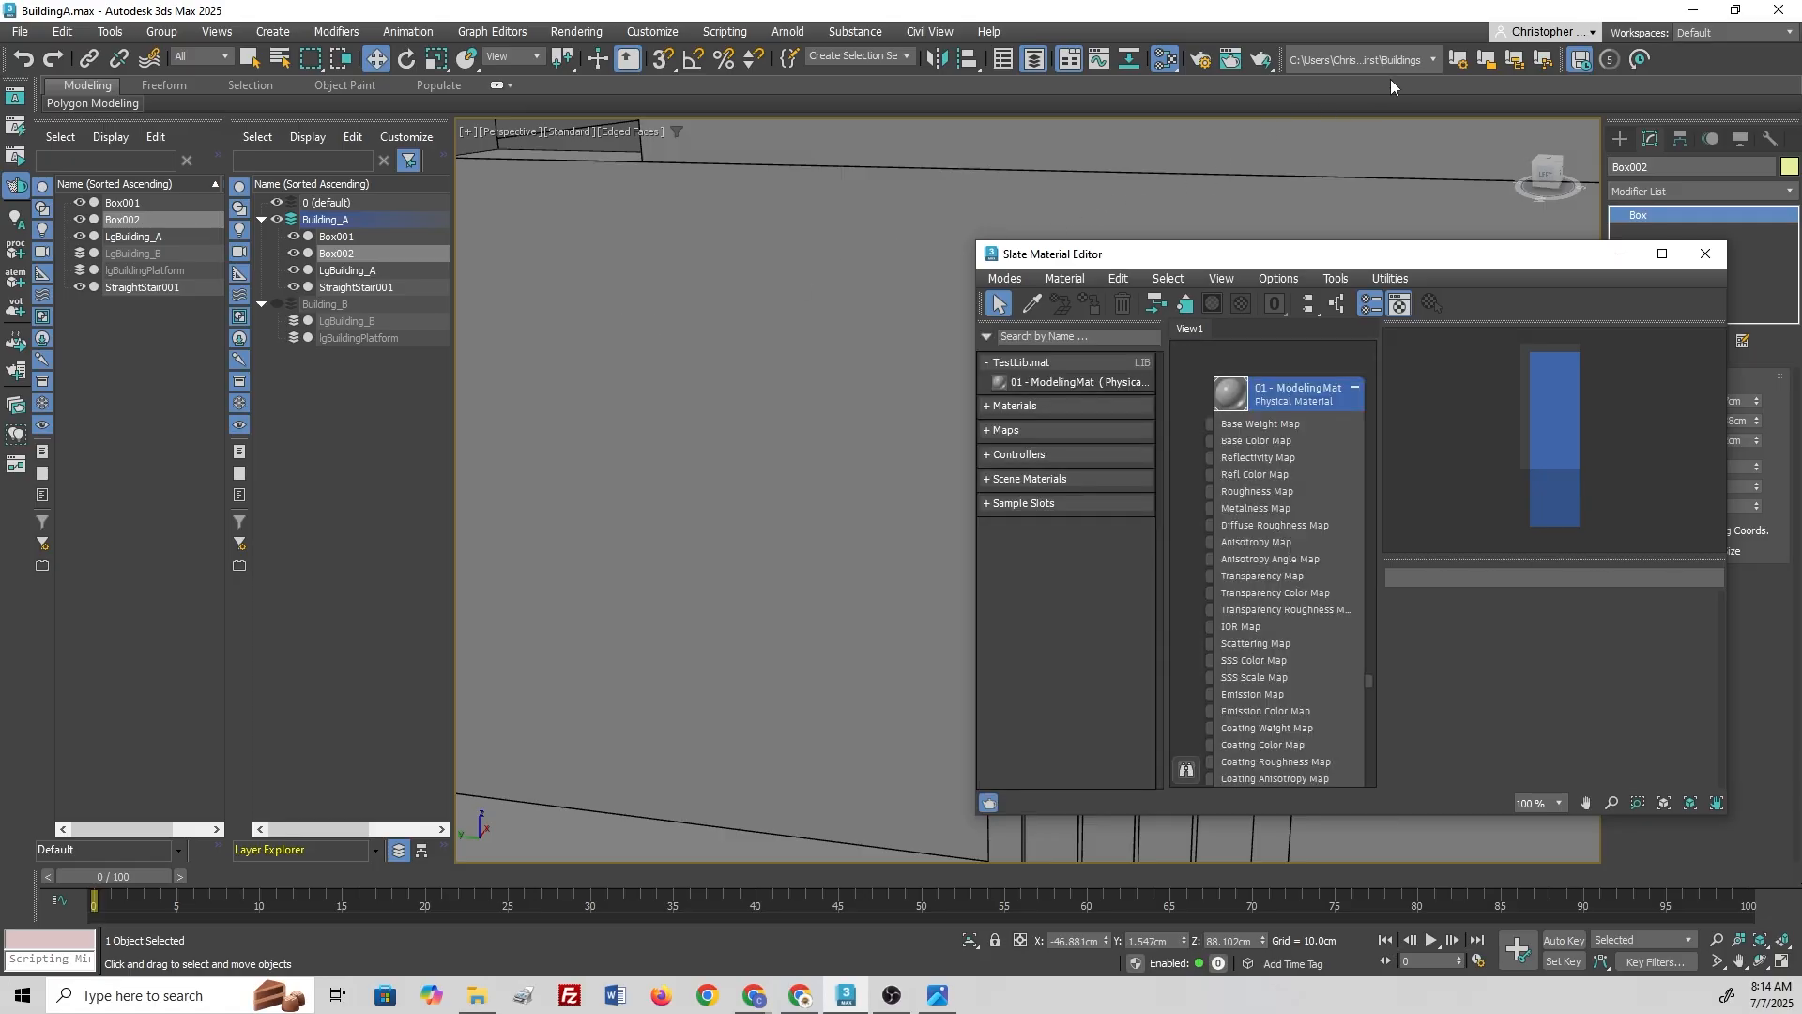
{"action": "right_click", "coordinate": [1250, 393]}
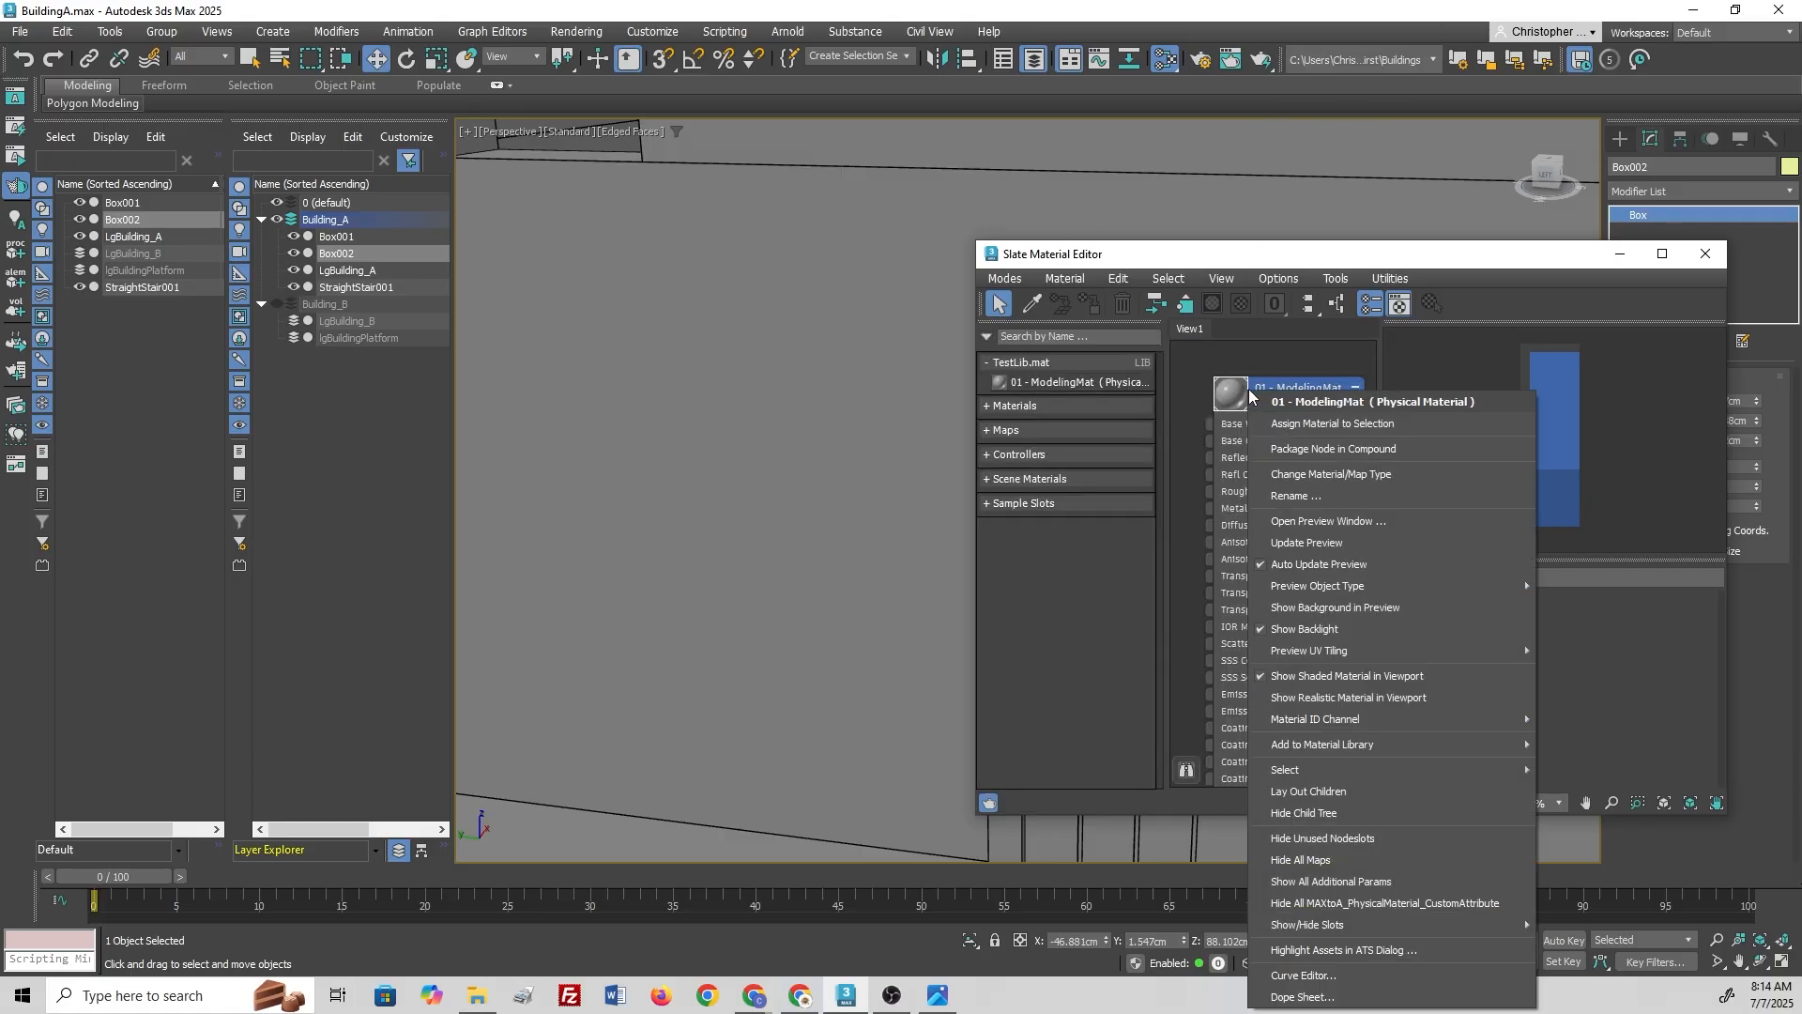
{"action": "left_click", "coordinate": [1289, 423]}
{"action": "left_click", "coordinate": [1619, 254]}
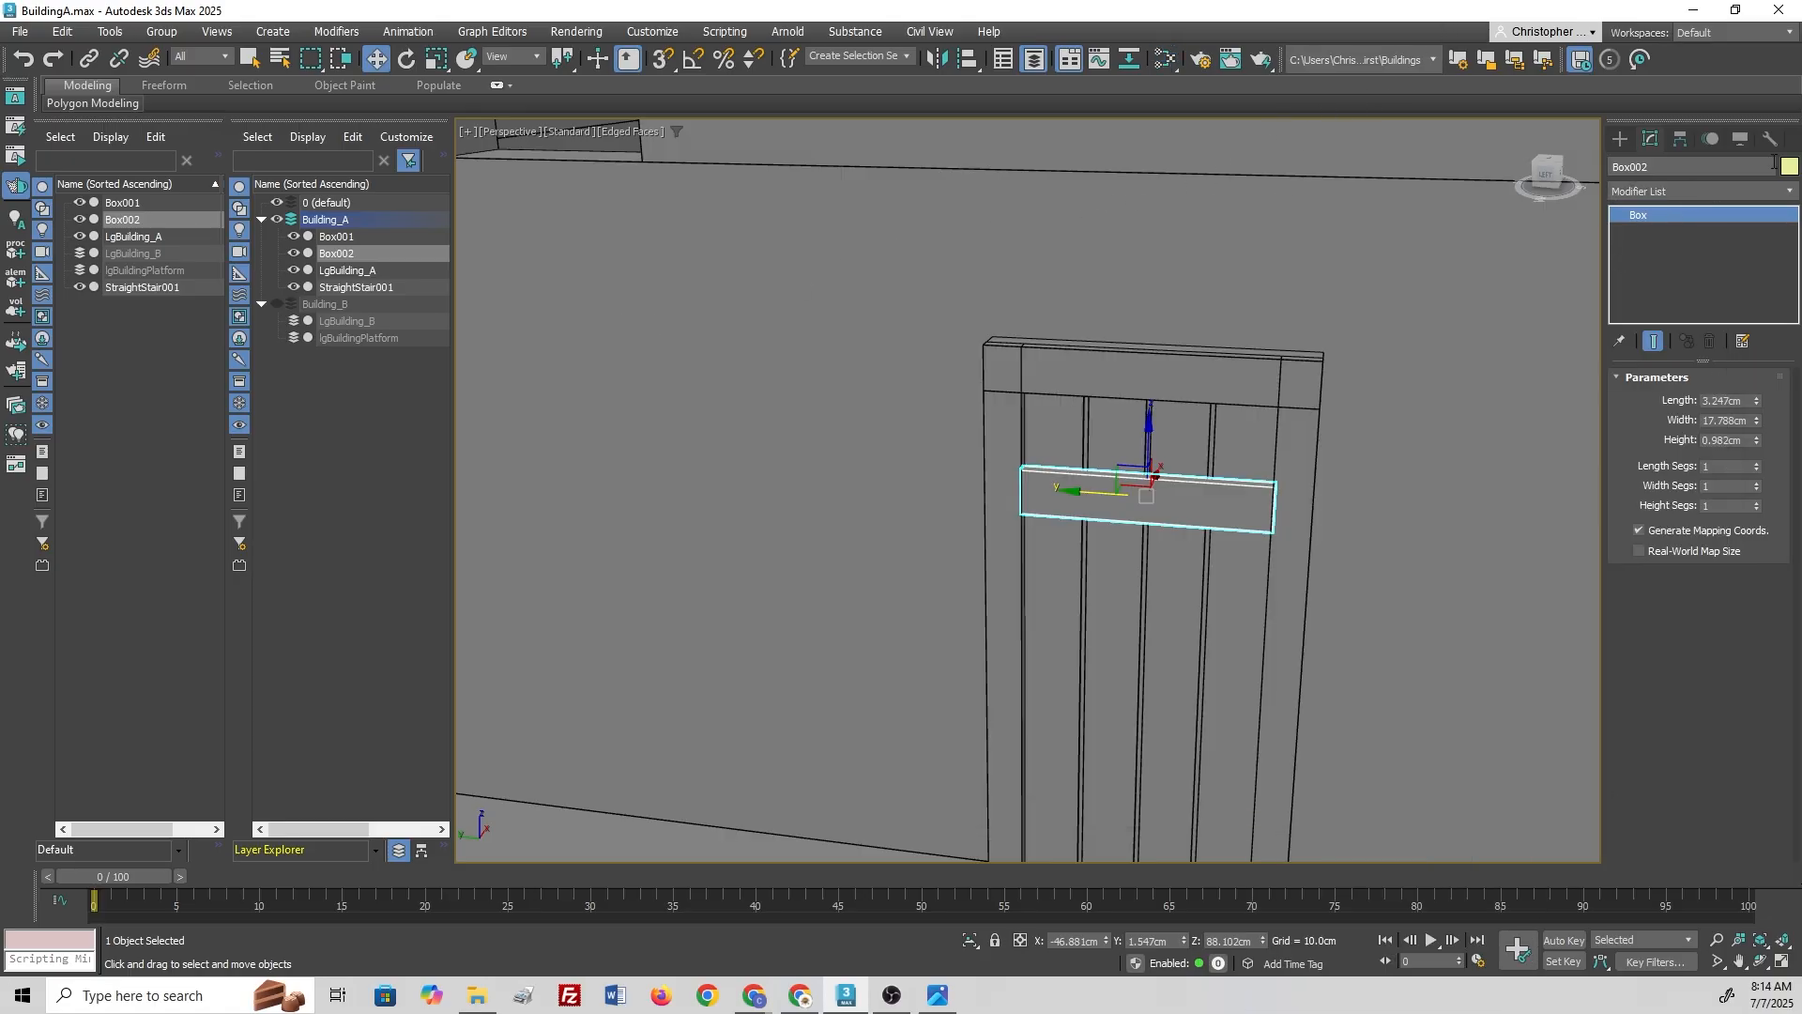
{"action": "left_click", "coordinate": [1789, 167]}
{"action": "left_click", "coordinate": [1044, 540]}
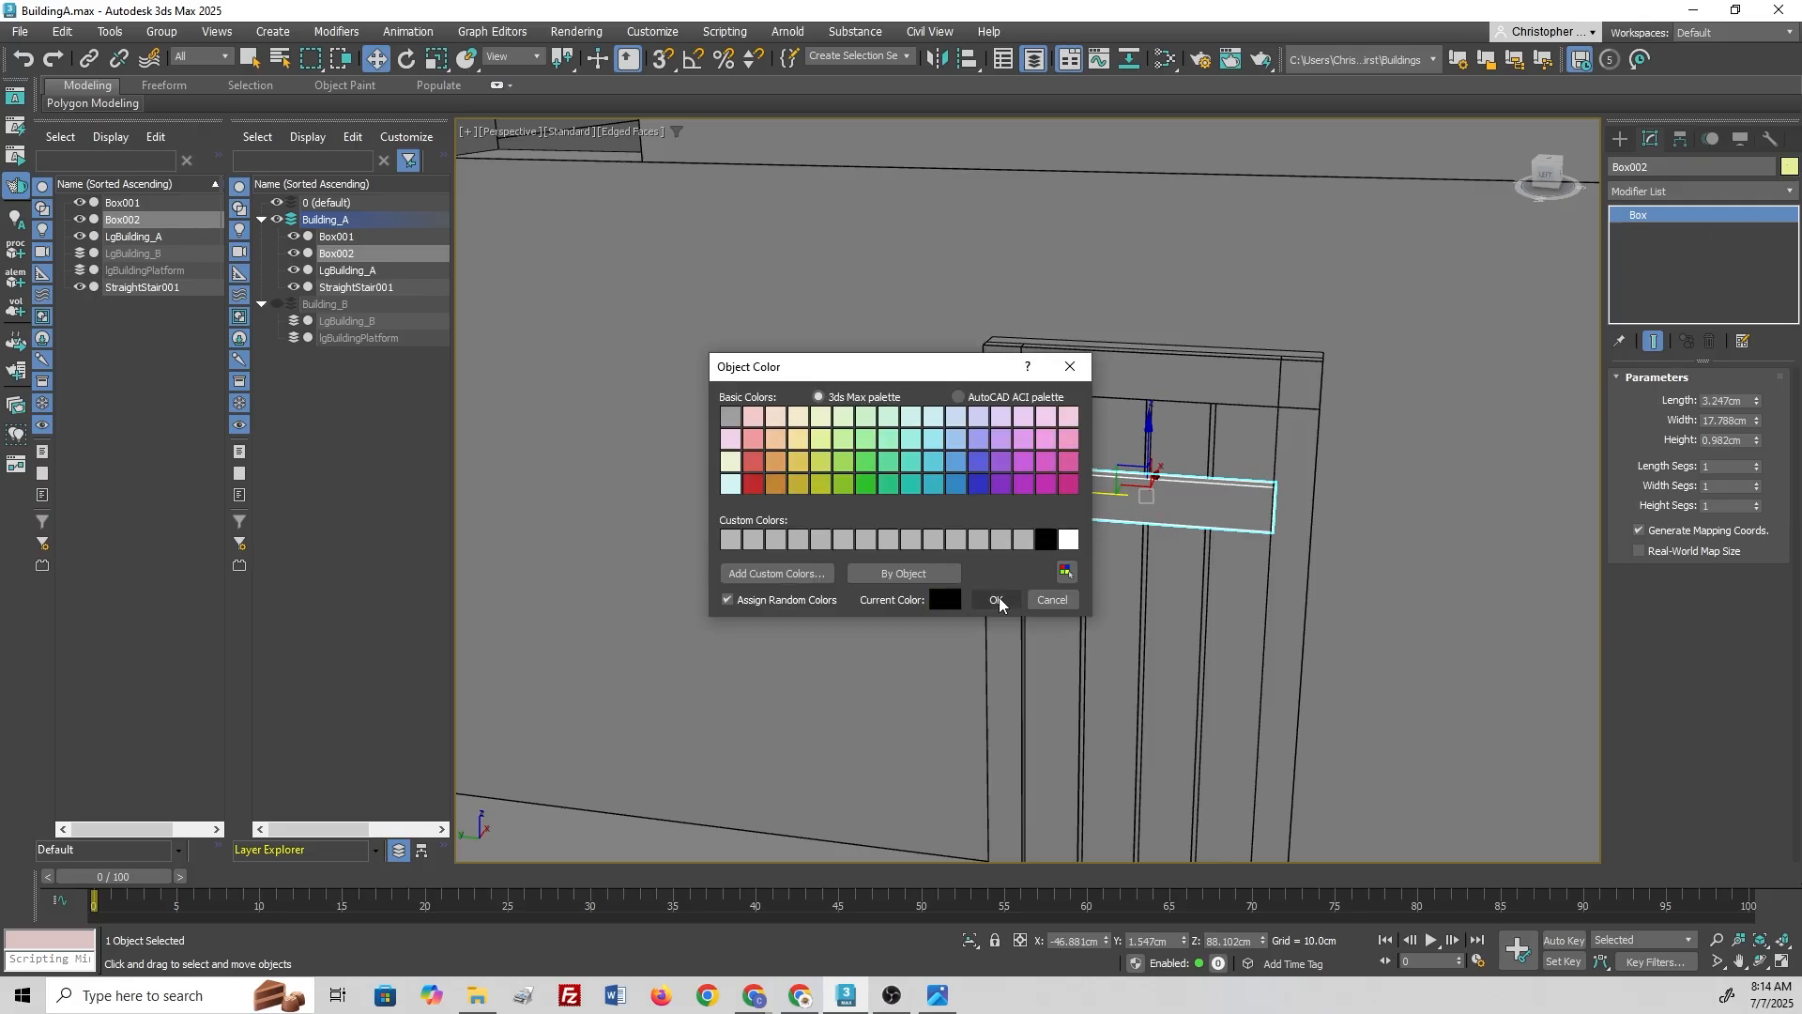
{"action": "left_click", "coordinate": [997, 599]}
{"action": "middle_click_drag", "start_coordinate": [1336, 522], "coordinate": [1231, 454]}
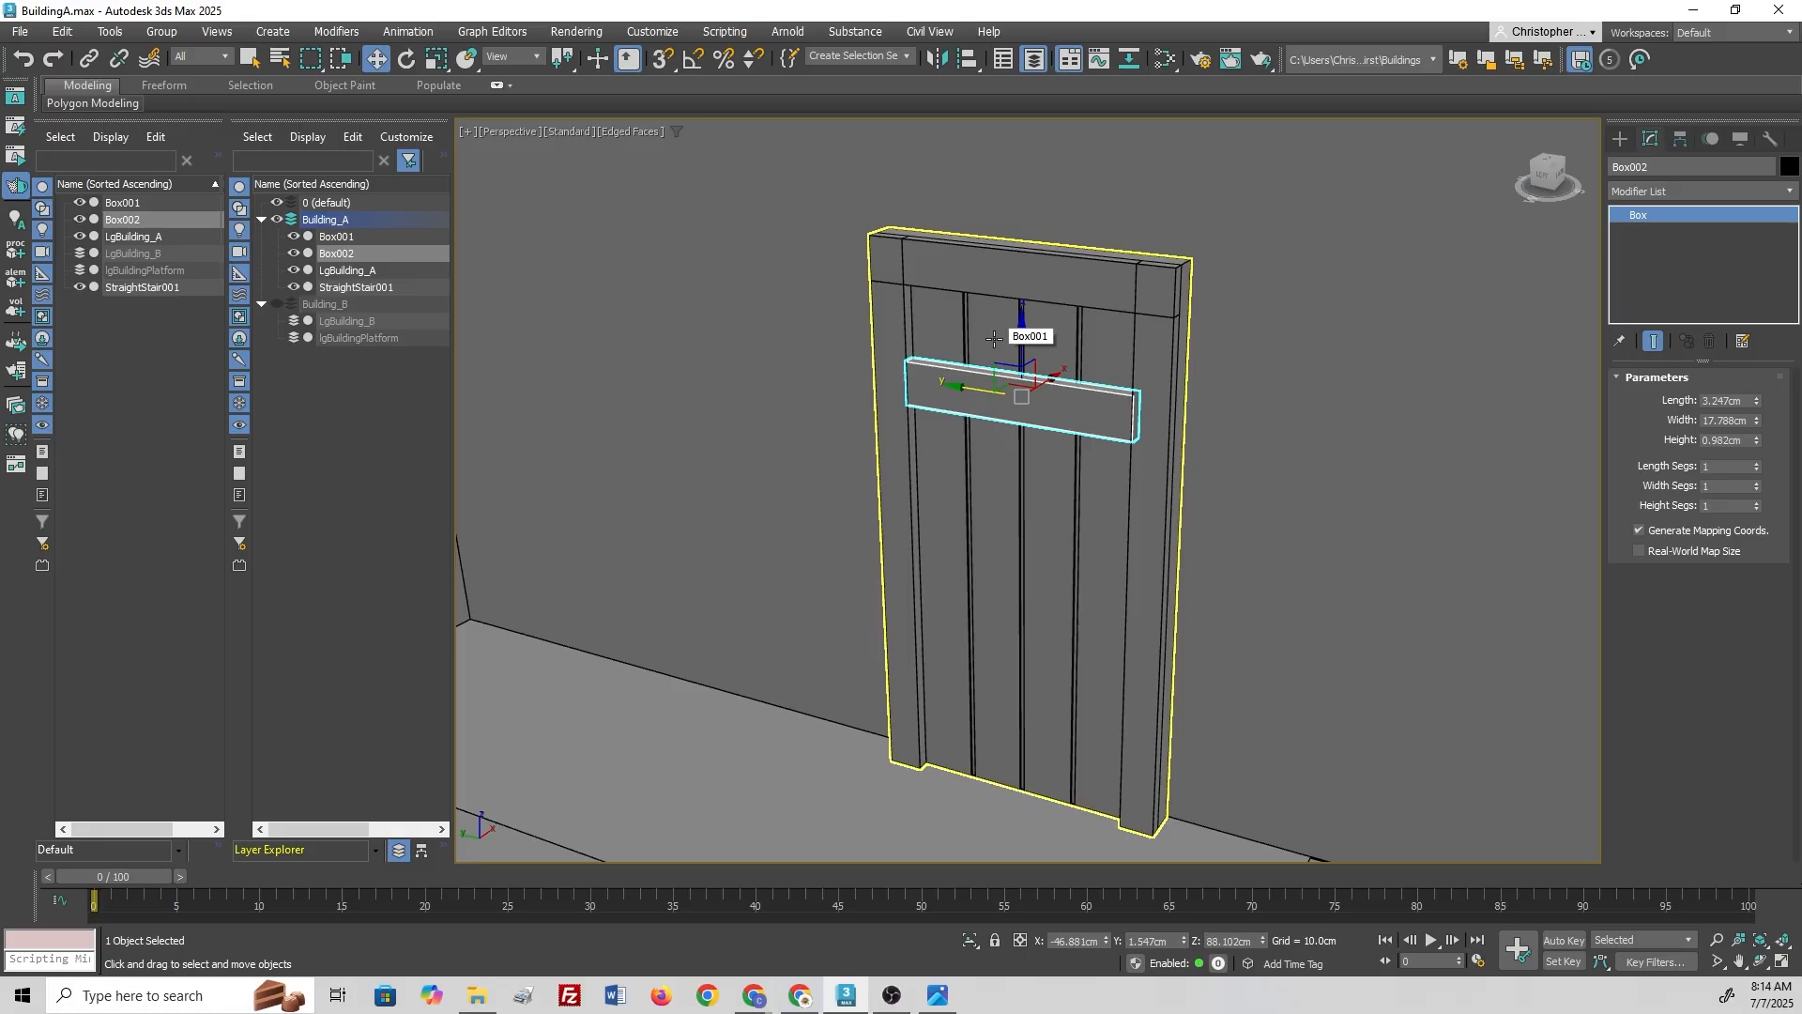
{"action": "key", "text": "ctrl+c"}
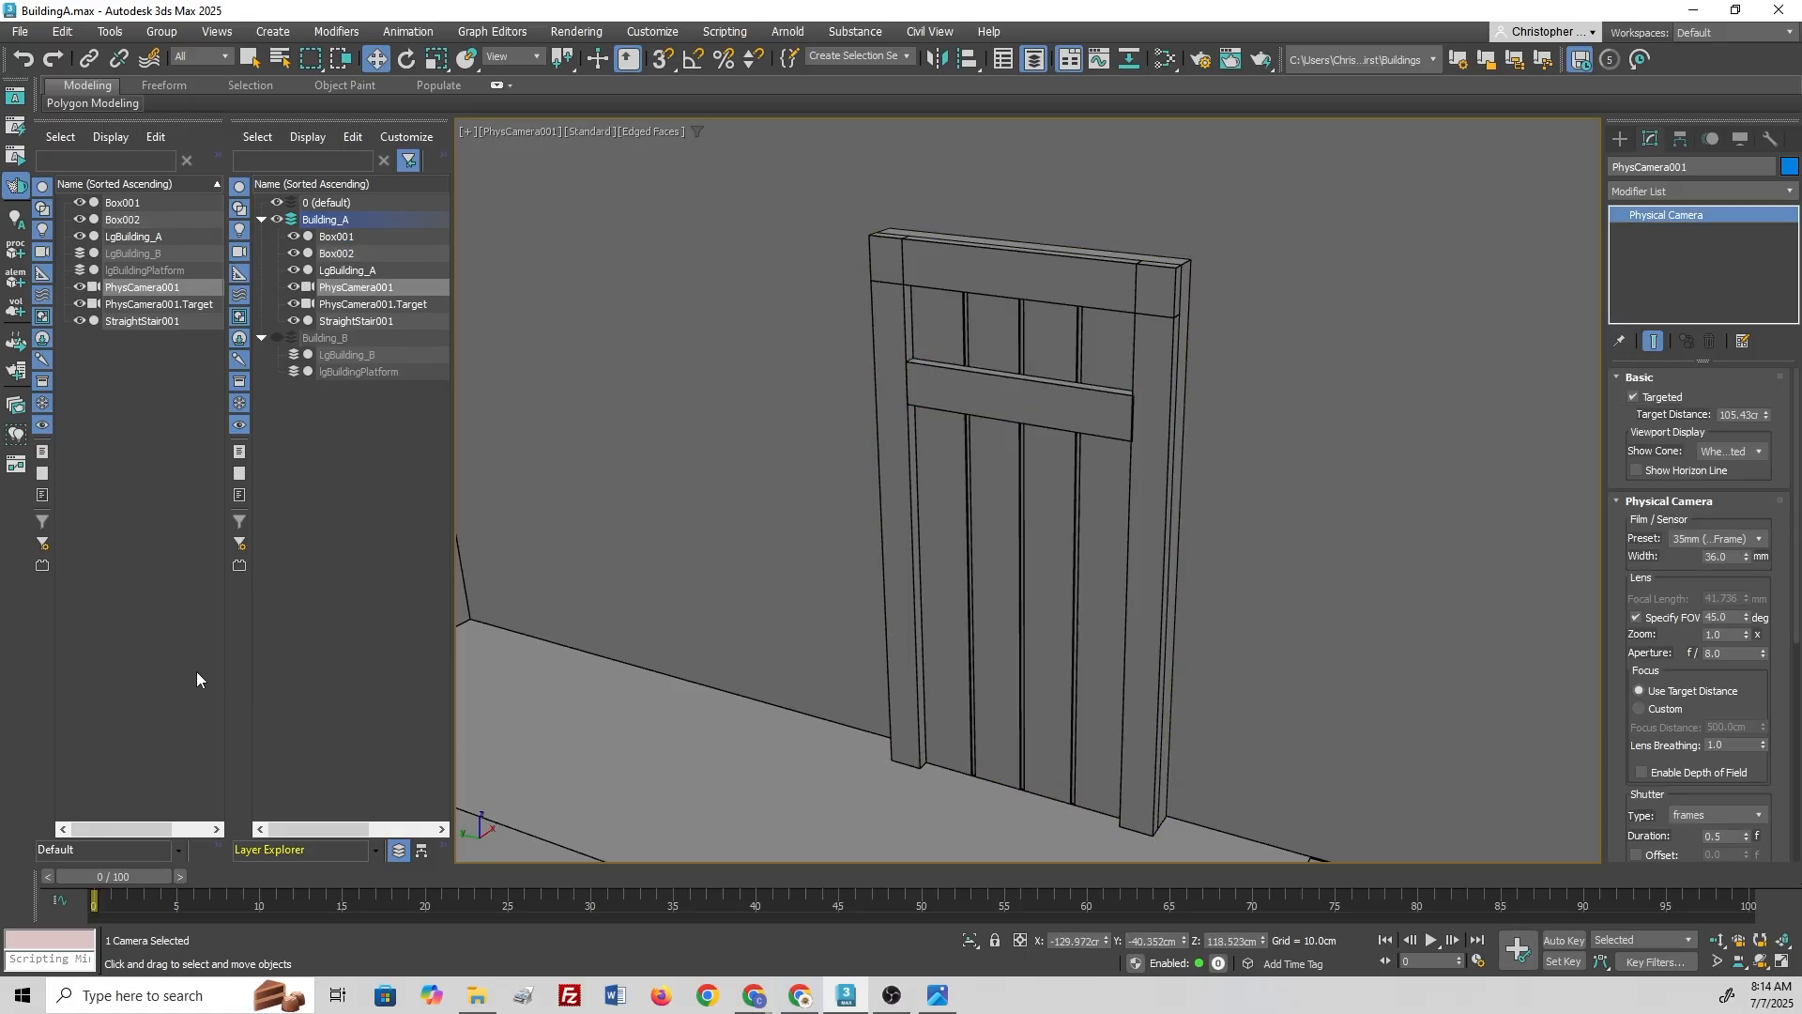
{"action": "left_click", "coordinate": [155, 287]}
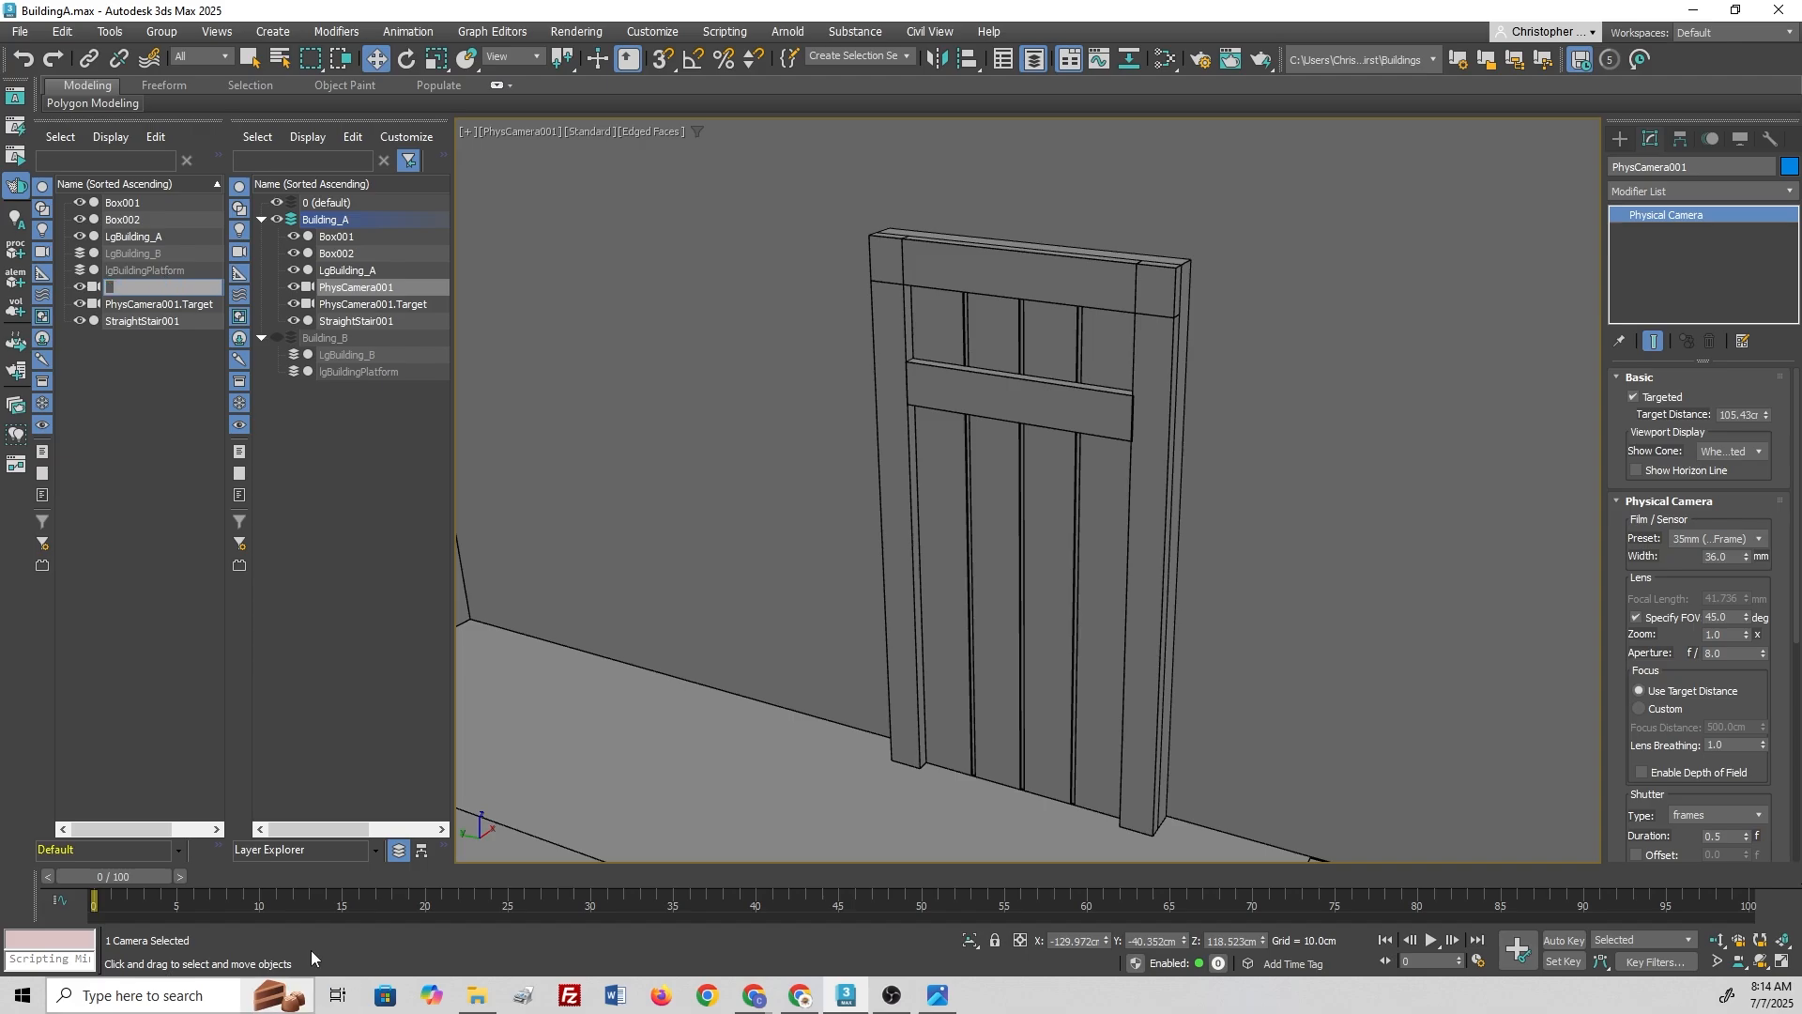
{"action": "left_click", "coordinate": [146, 483]}
{"action": "left_click", "coordinate": [160, 286]}
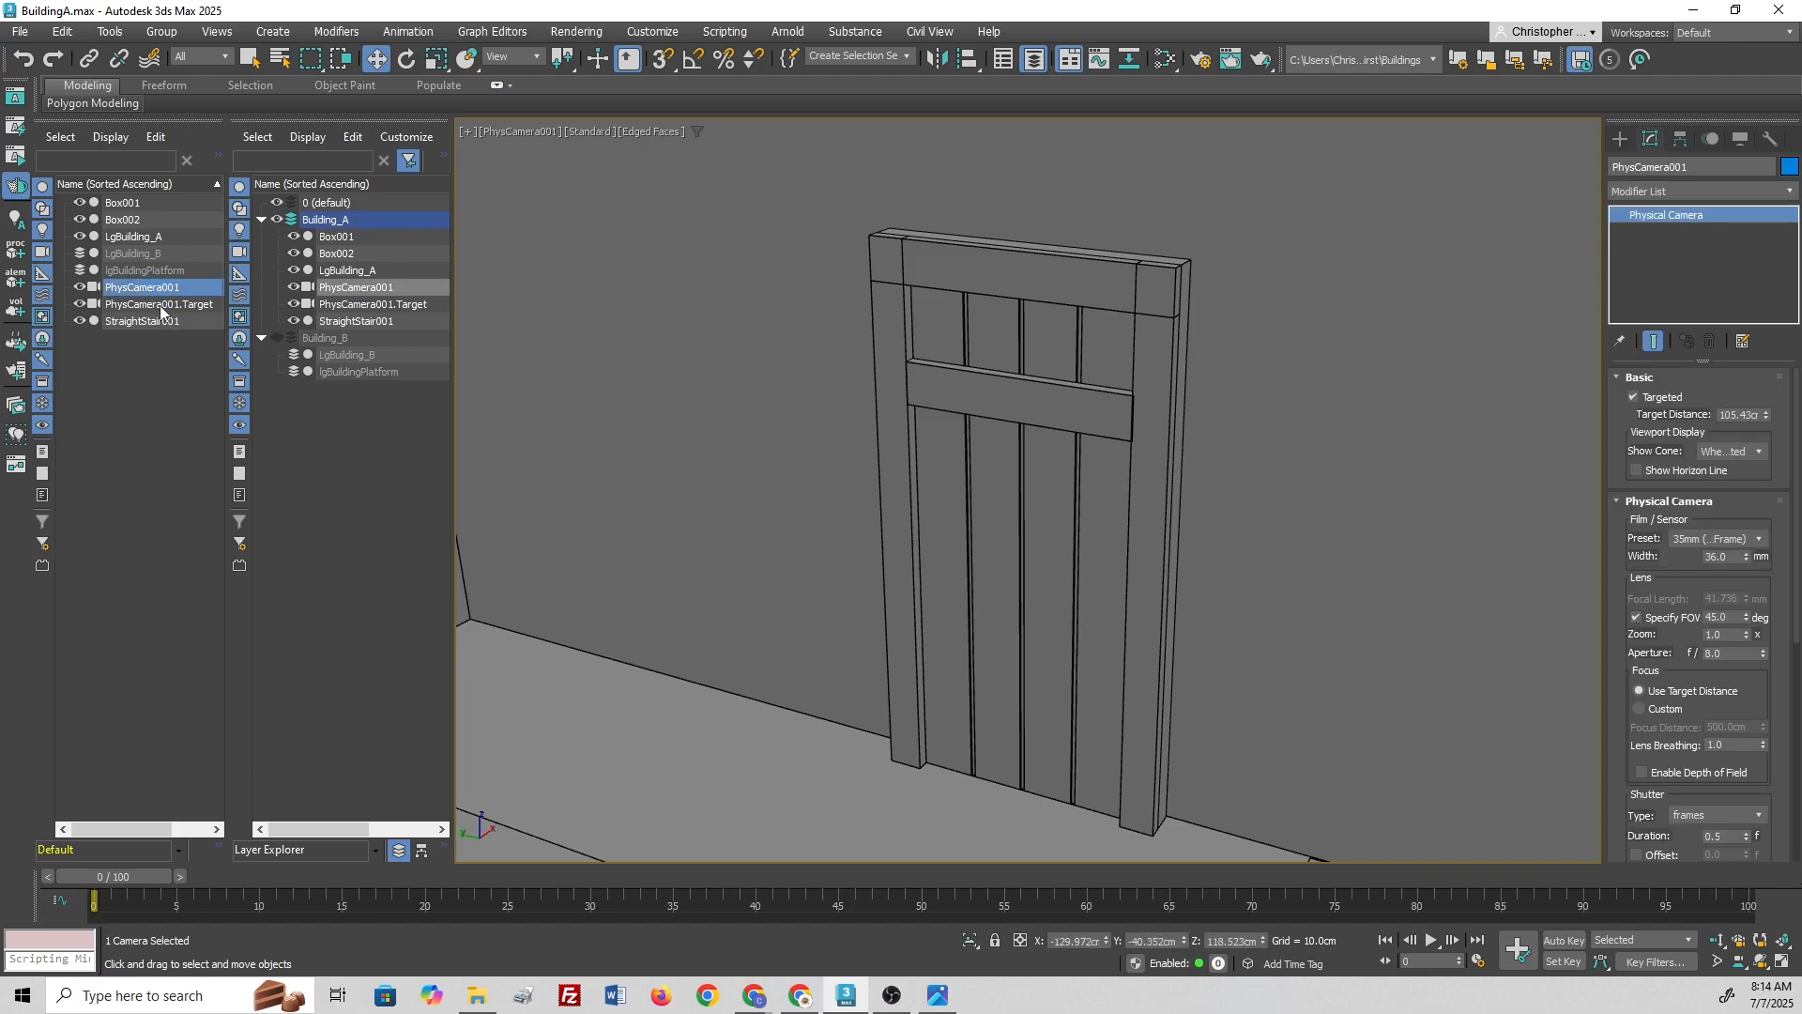
{"action": "key", "text": "Delete"}
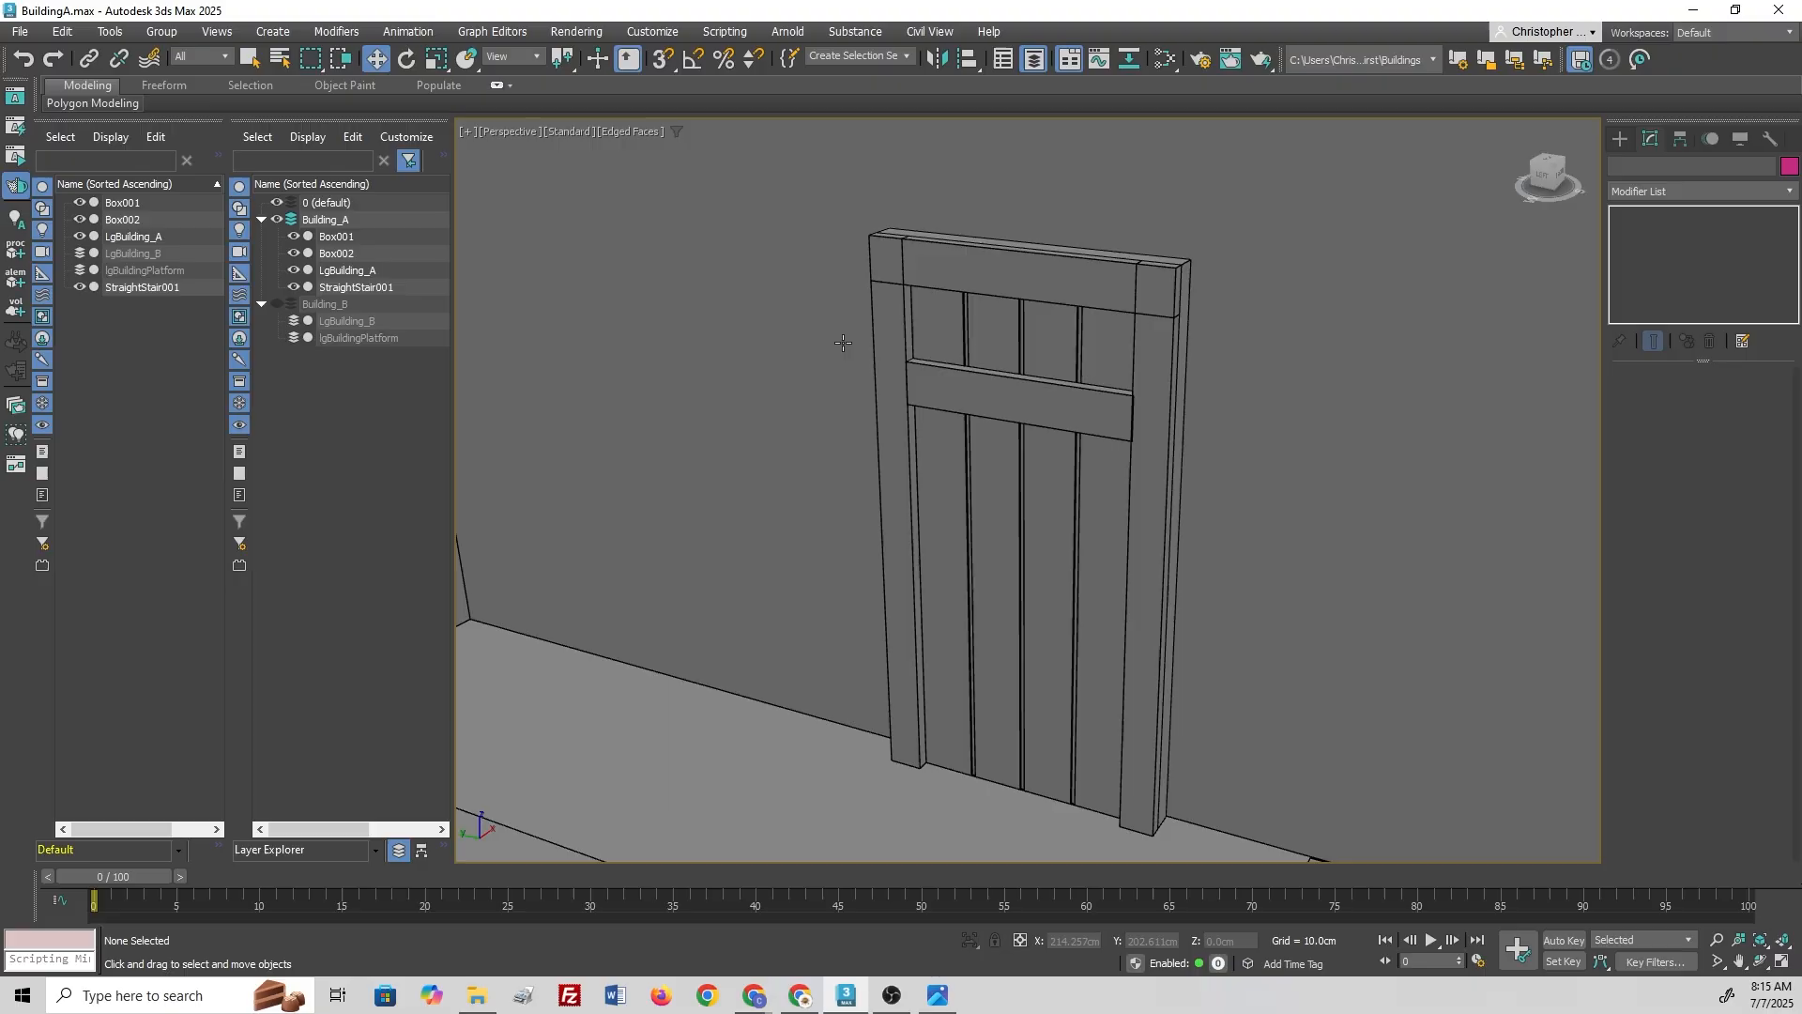
Step: Try cloning the crossboard as a copy down to about Z 68.05 cm on the door, and undo it
{"action": "middle_click_drag", "start_coordinate": [873, 336], "coordinate": [993, 439], "text": "alt"}
{"action": "left_click", "coordinate": [953, 381]}
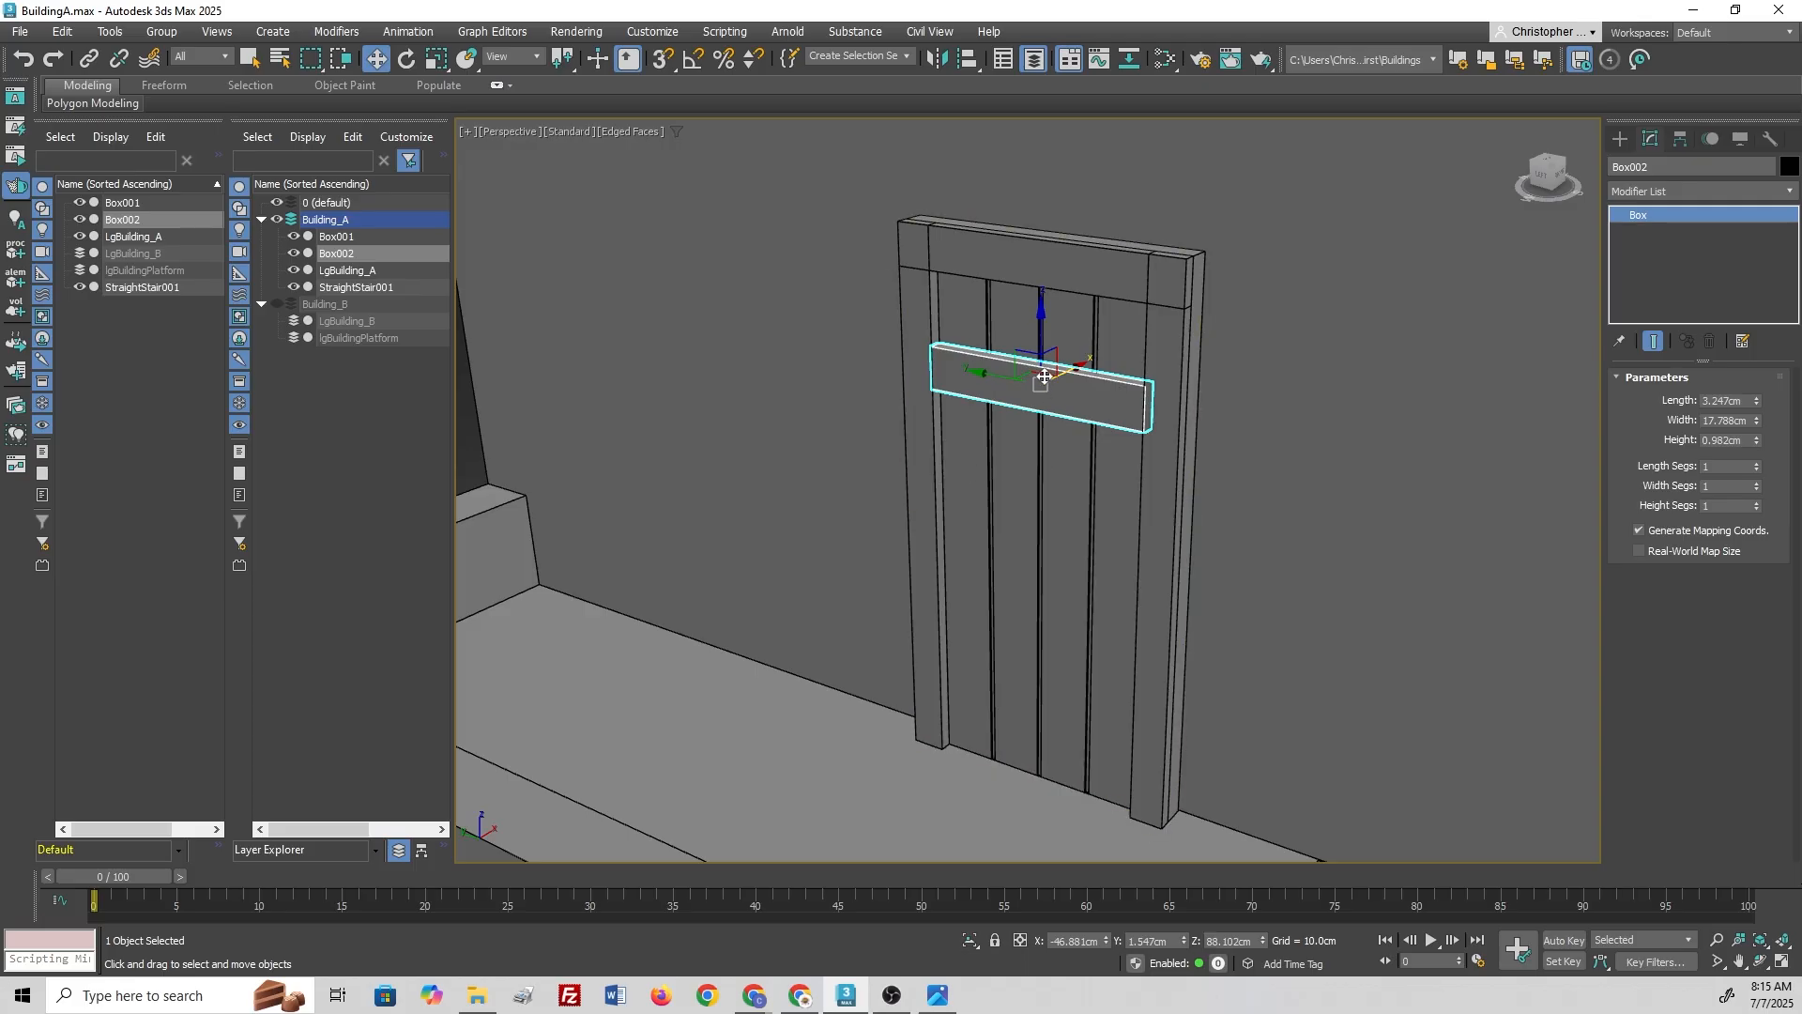
{"action": "left_click_drag", "start_coordinate": [1044, 322], "coordinate": [1084, 586], "text": "shift"}
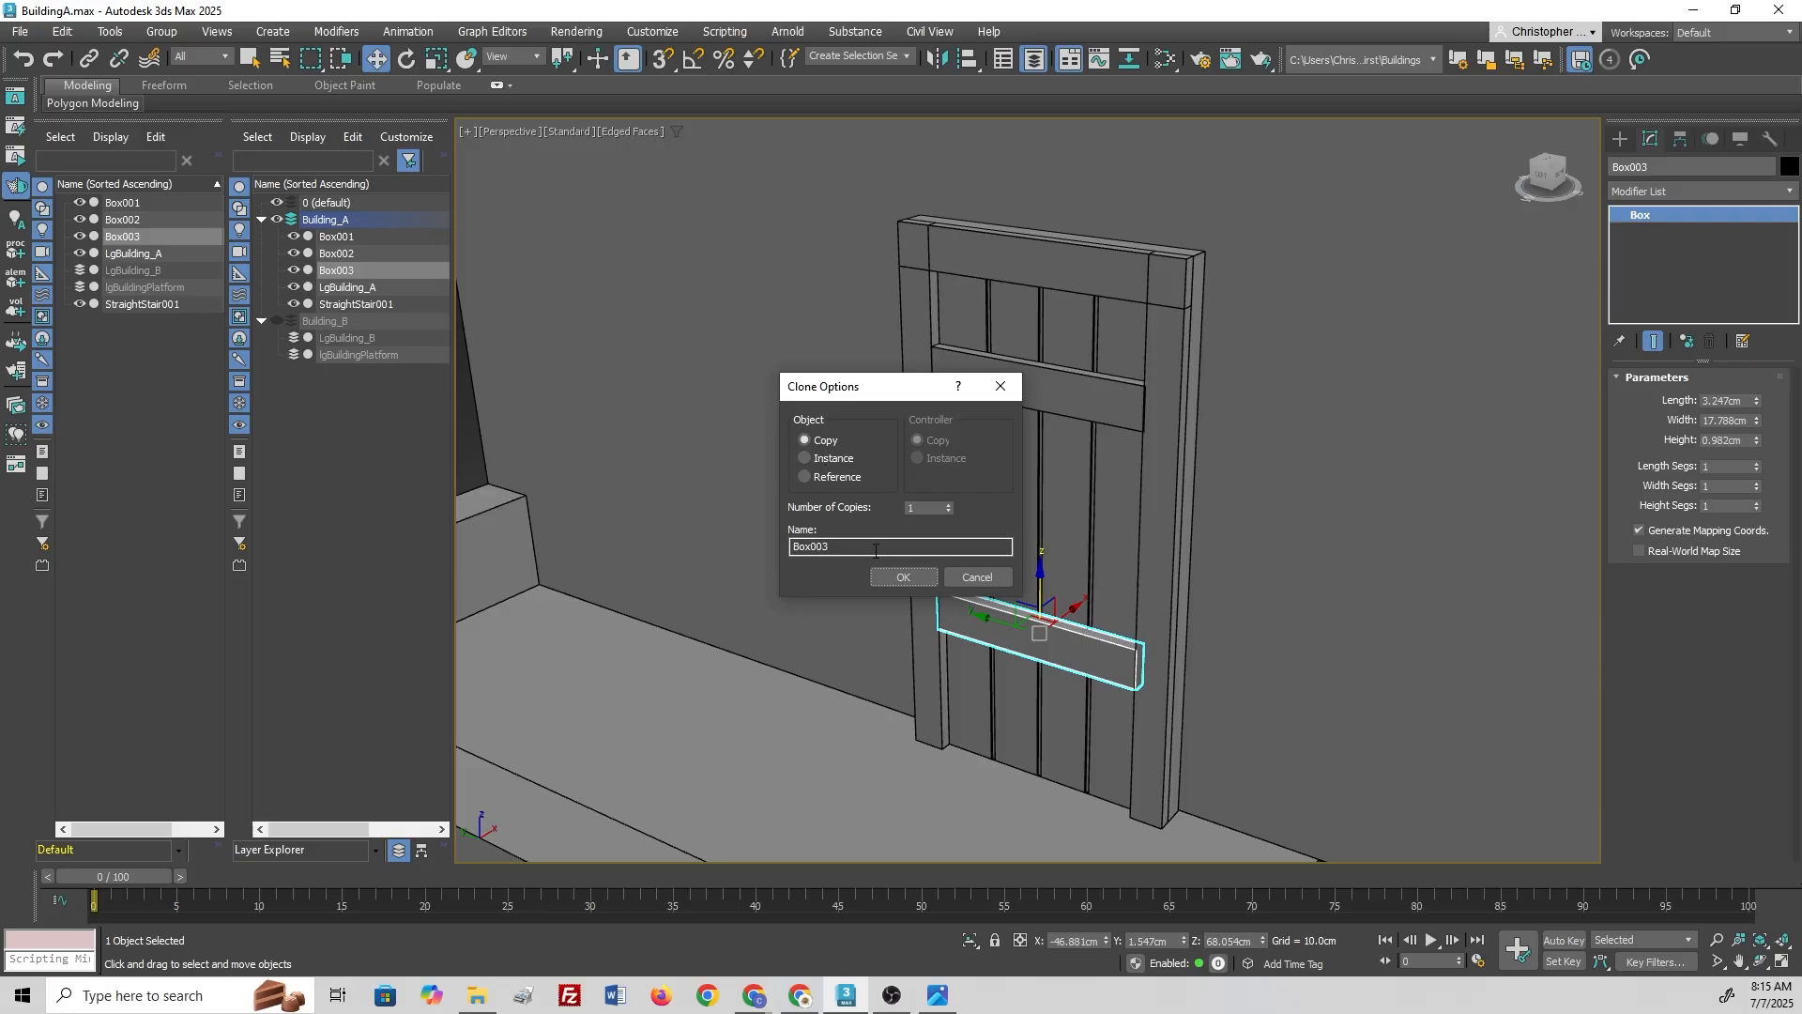
{"action": "left_click", "coordinate": [899, 576]}
{"action": "key", "text": "ctrl+z"}
{"action": "key", "text": "ctrl+z"}
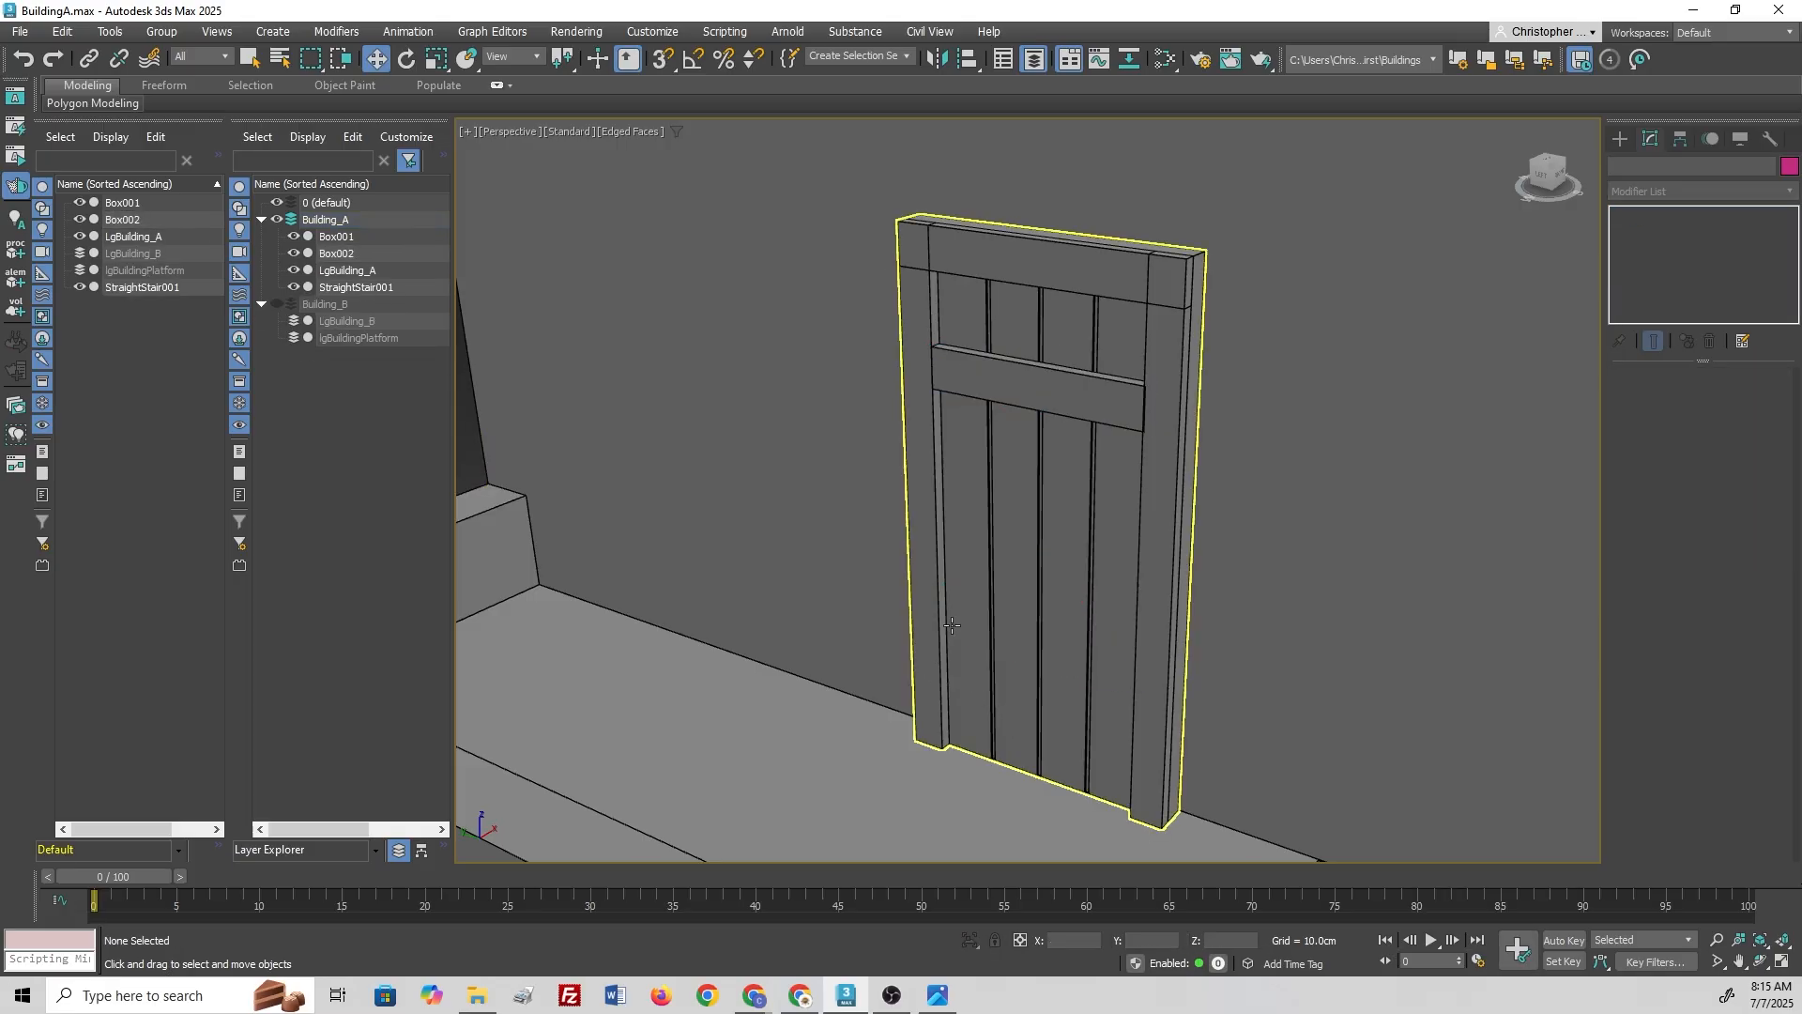
{"action": "left_click", "coordinate": [984, 381]}
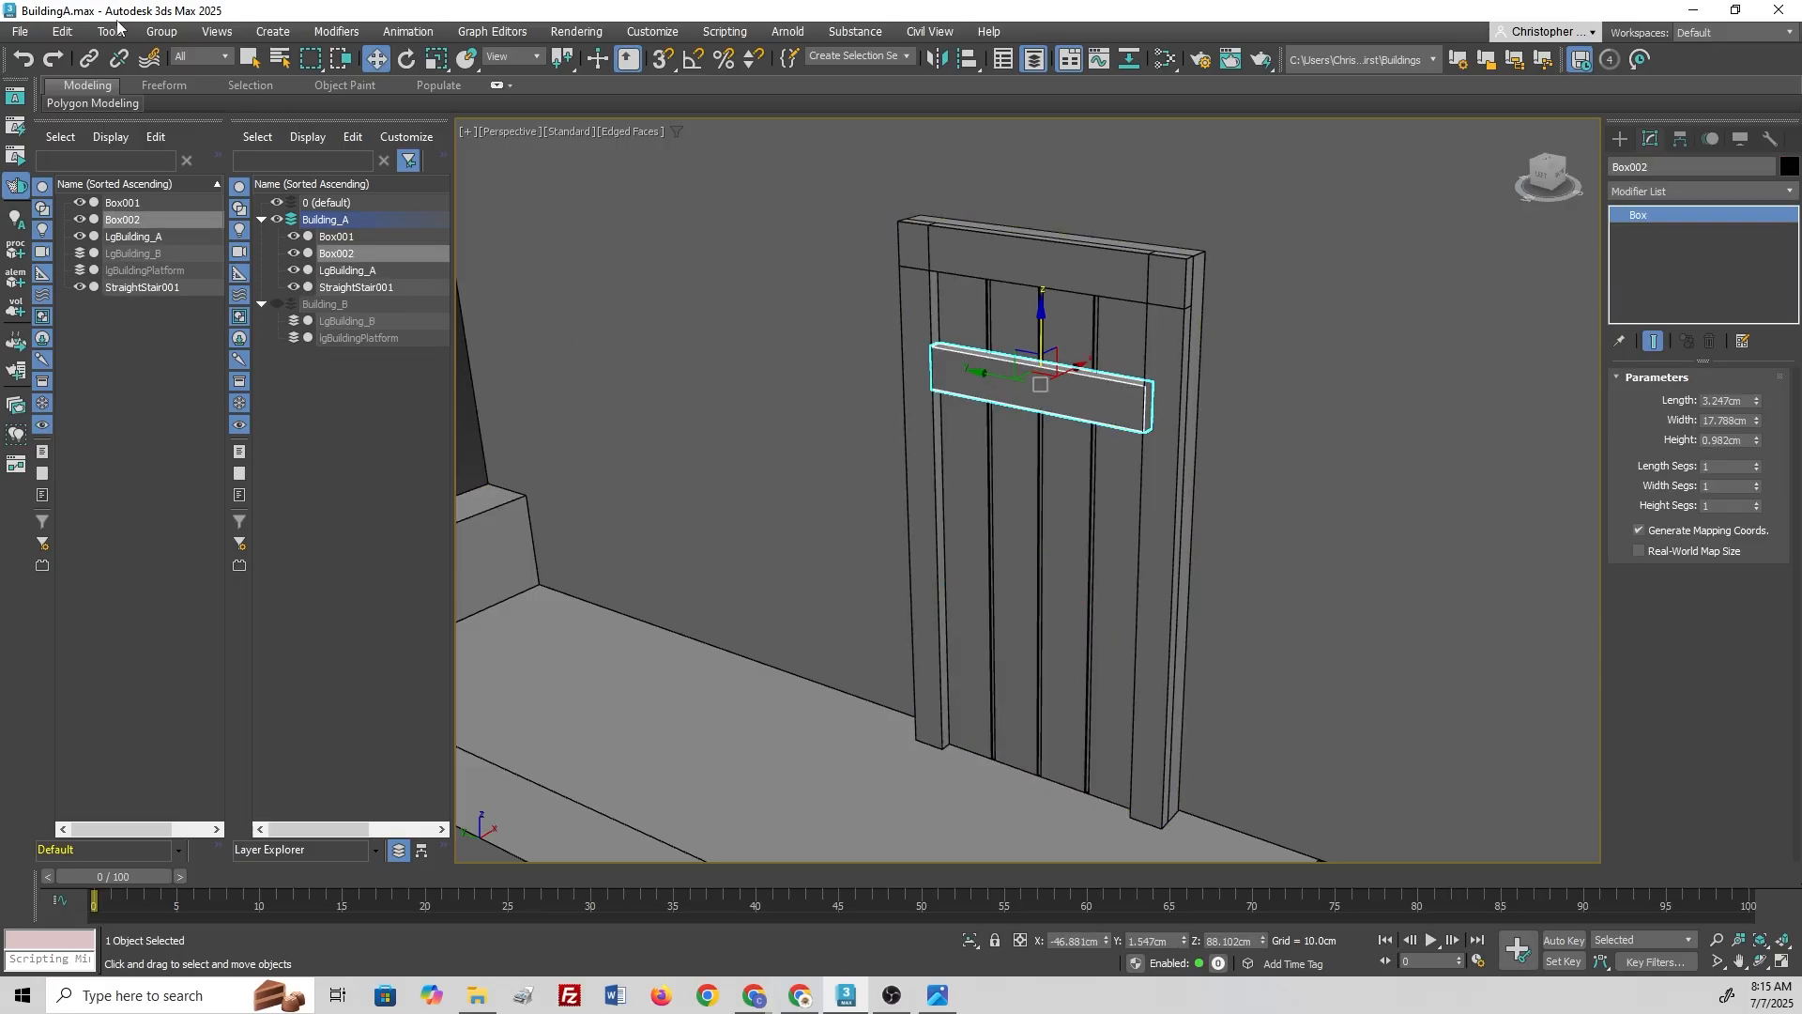
{"action": "left_click", "coordinate": [62, 31]}
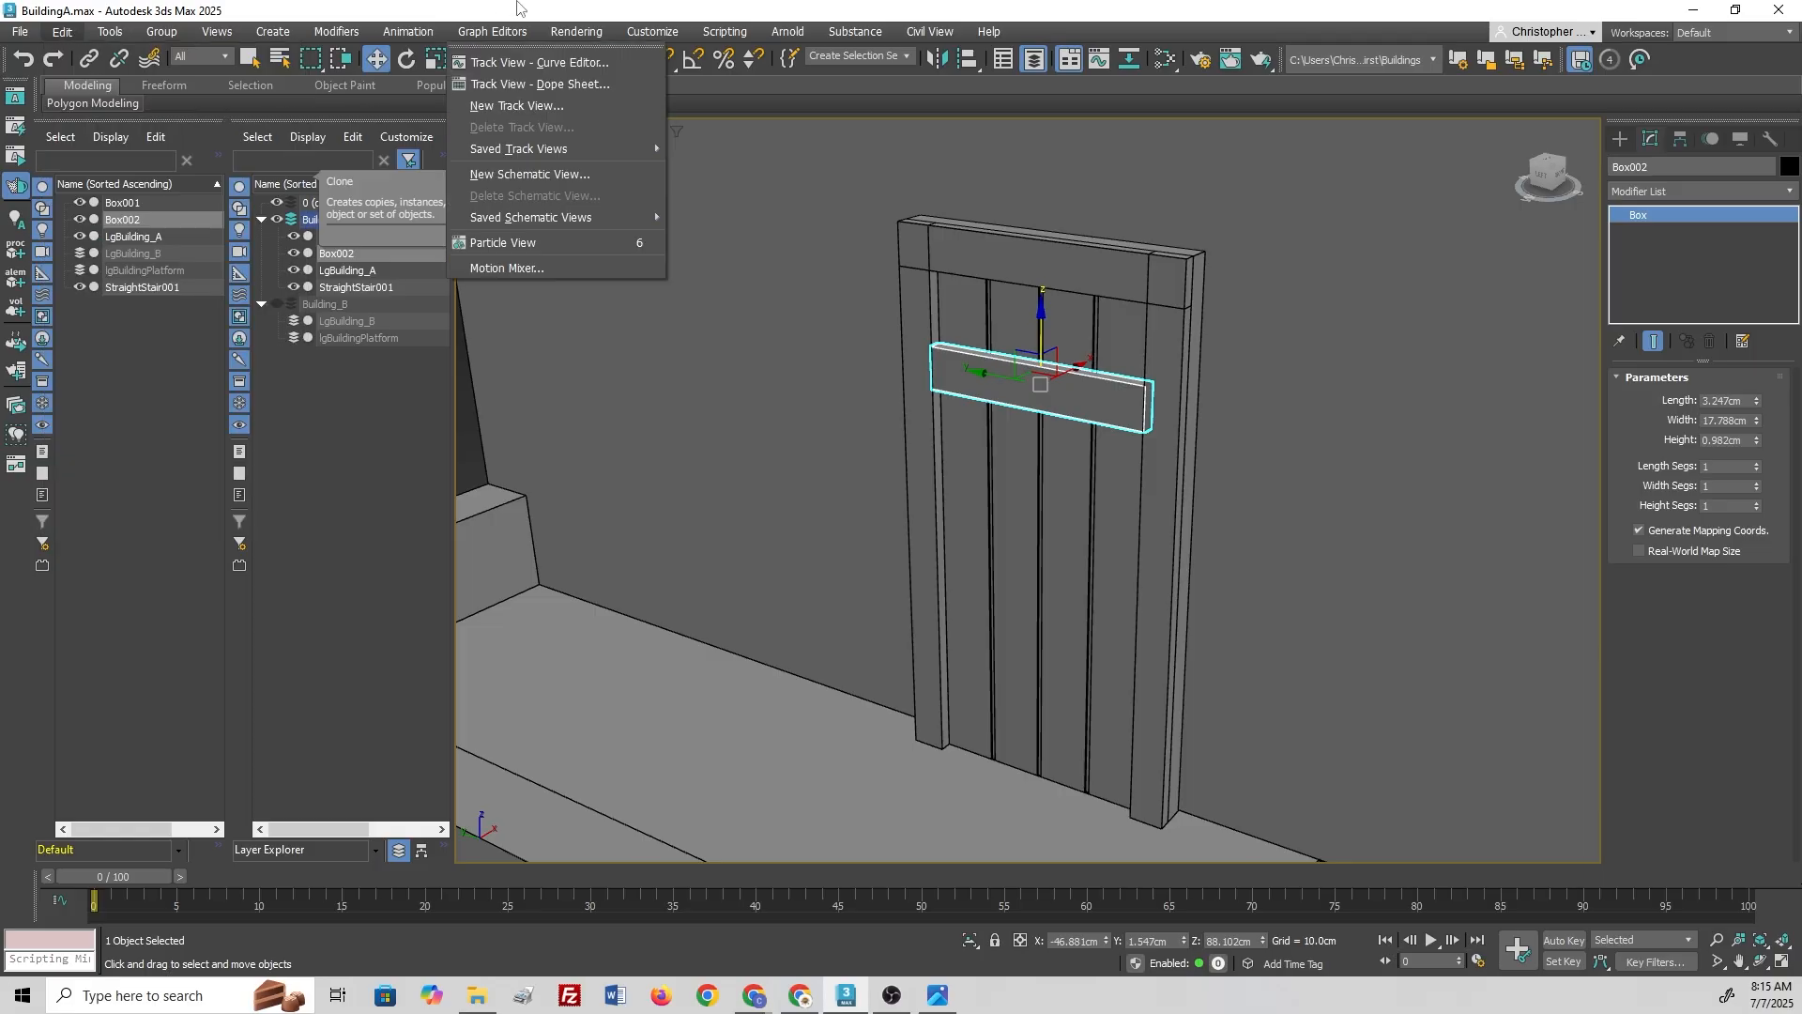
{"action": "left_click", "coordinate": [617, 8]}
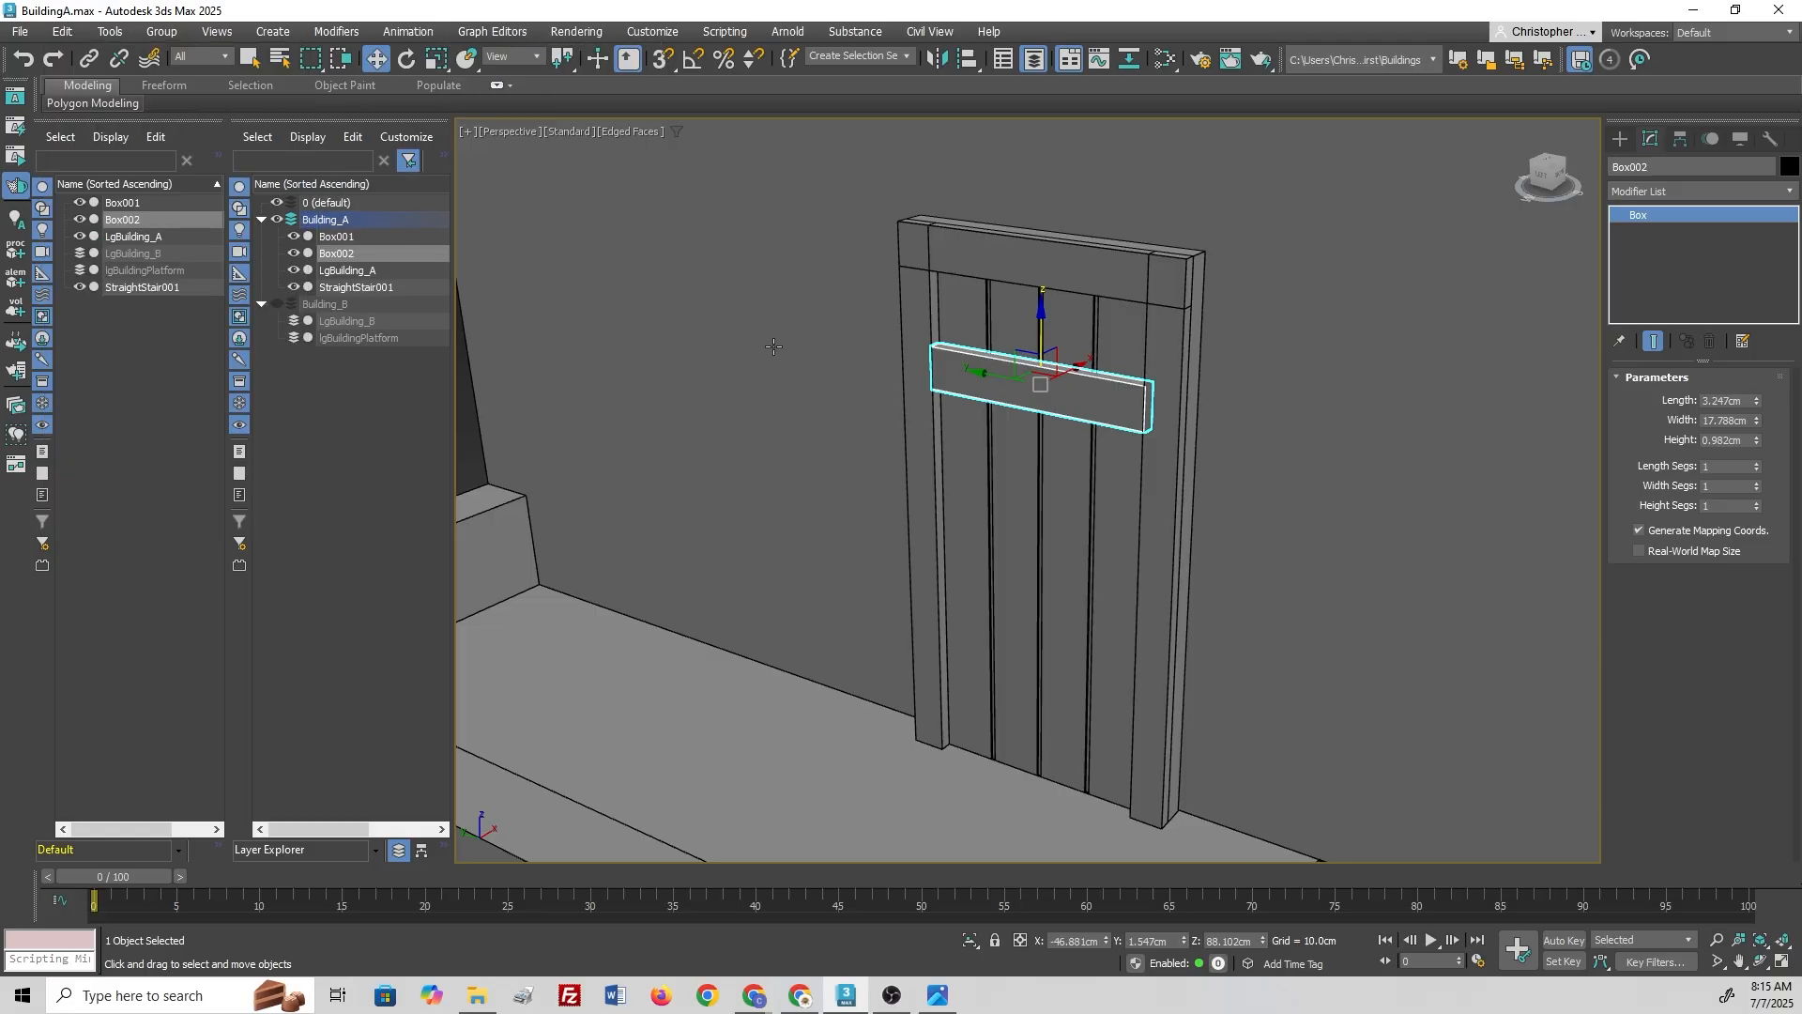
{"action": "left_click", "coordinate": [1033, 319]}
{"action": "left_click_drag", "start_coordinate": [1037, 282], "coordinate": [1040, 334], "text": "shift"}
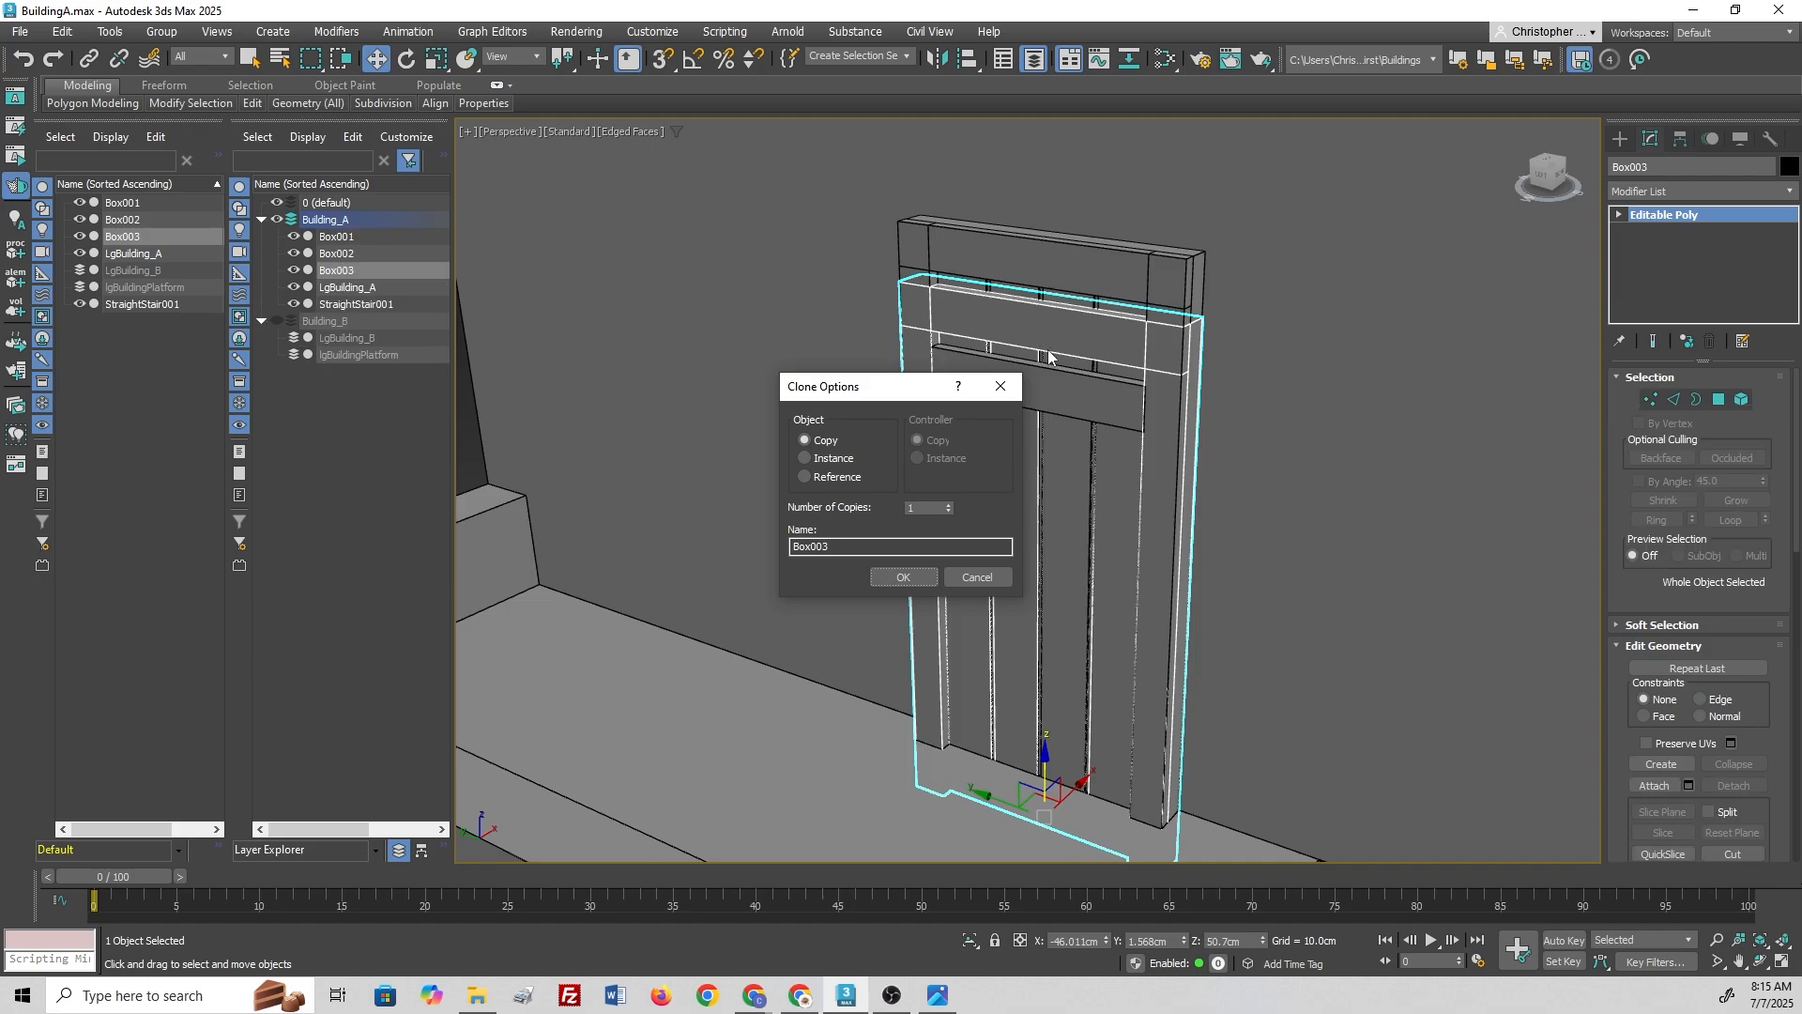
{"action": "left_click", "coordinate": [973, 577]}
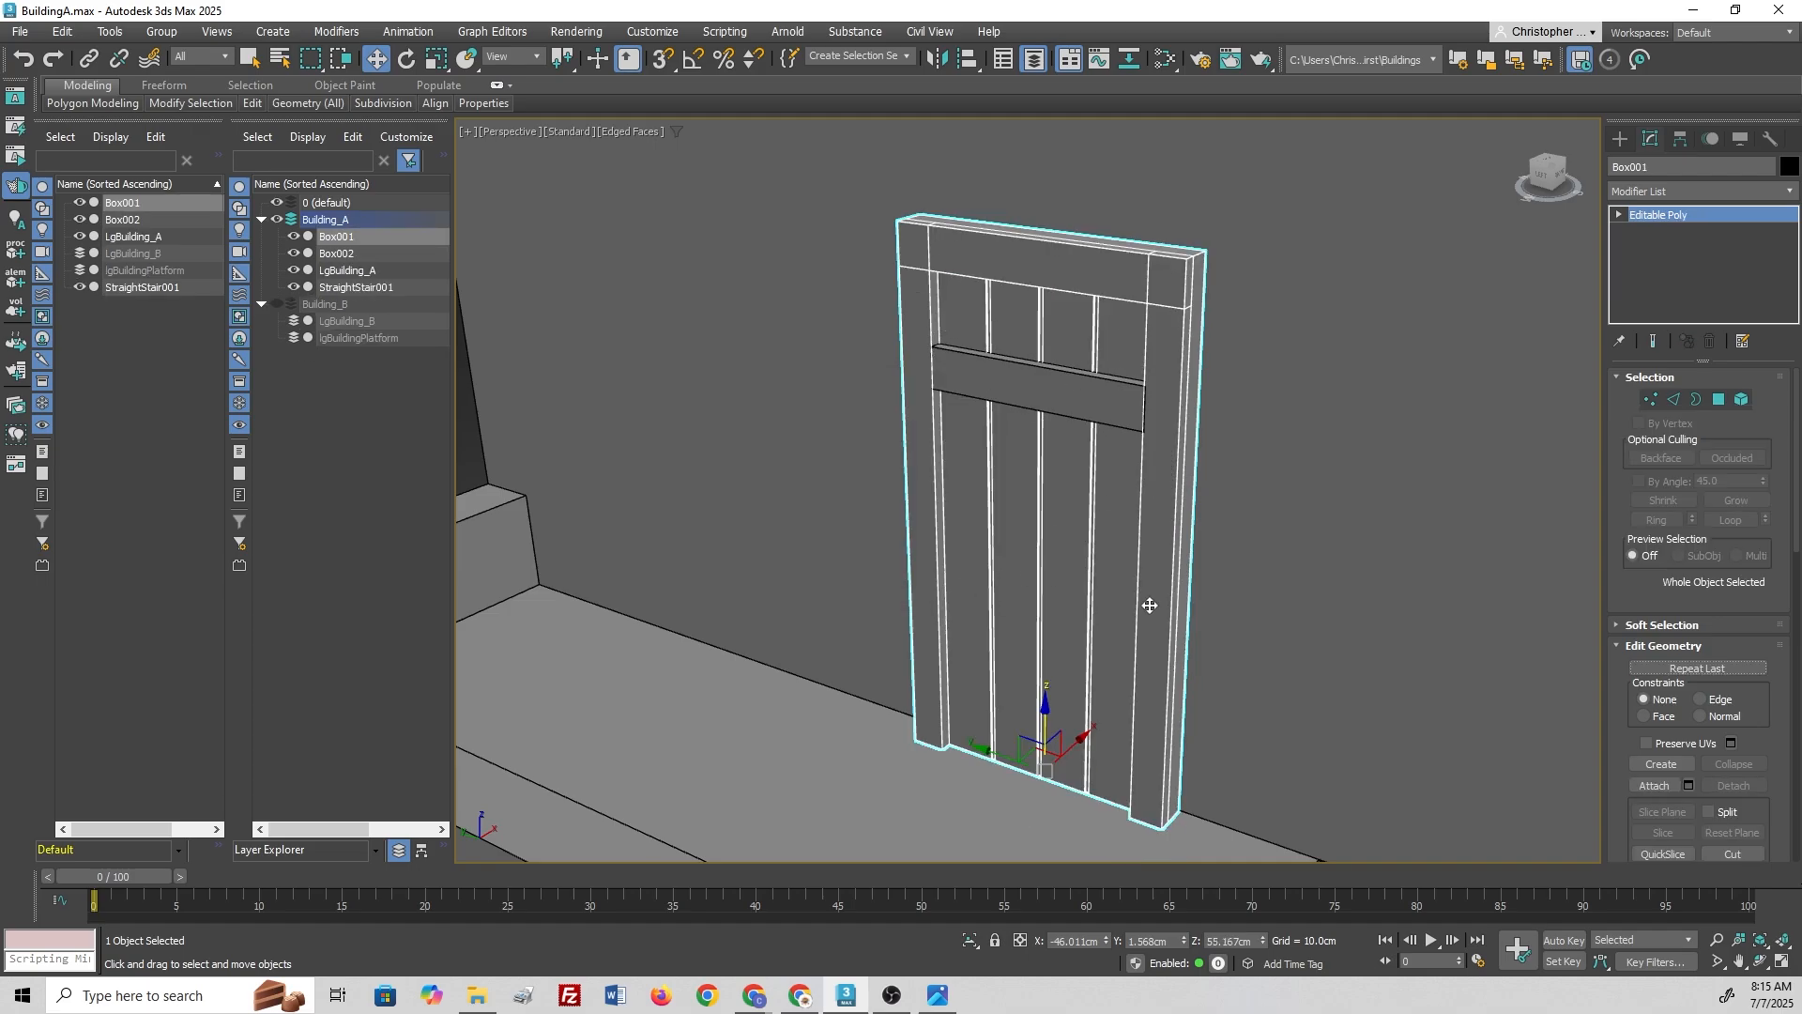
Step: Clone the upper crossboard as a single copy named Crossbar2, moved down the door to about Z 65.988 cm
{"action": "left_click", "coordinate": [1036, 406]}
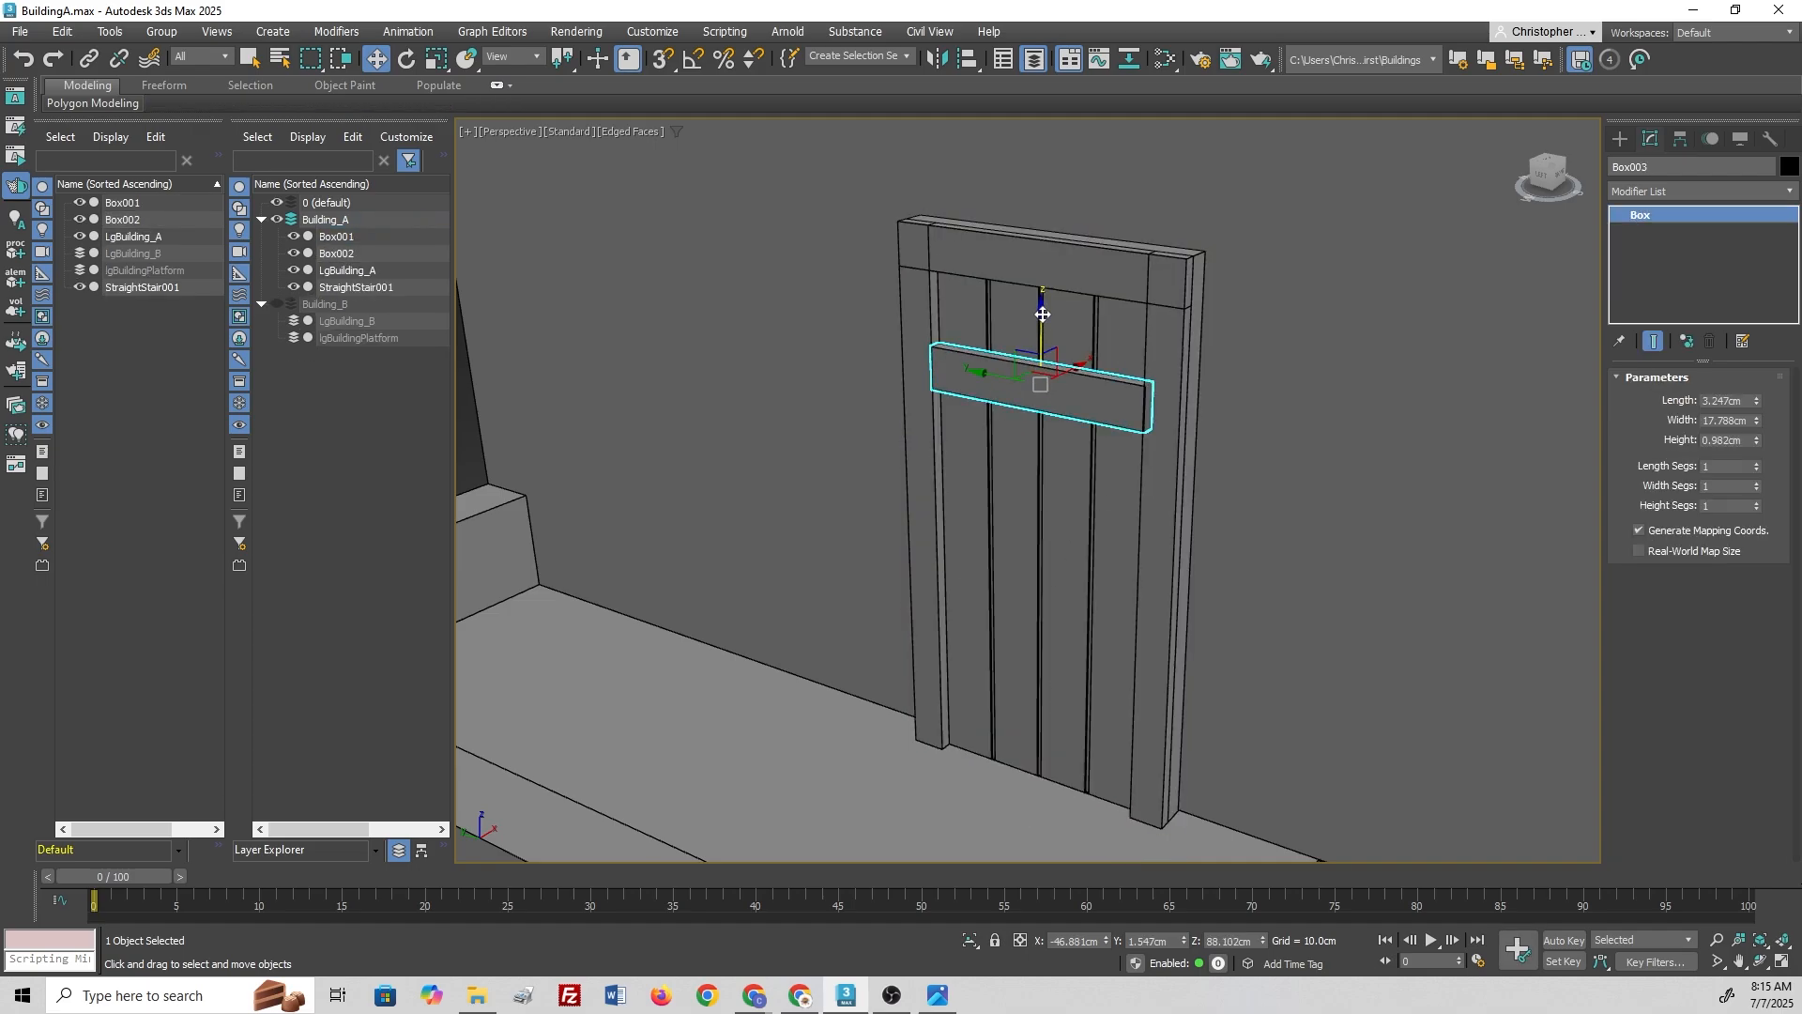
{"action": "left_click_drag", "start_coordinate": [1041, 312], "coordinate": [1068, 599], "text": "shift"}
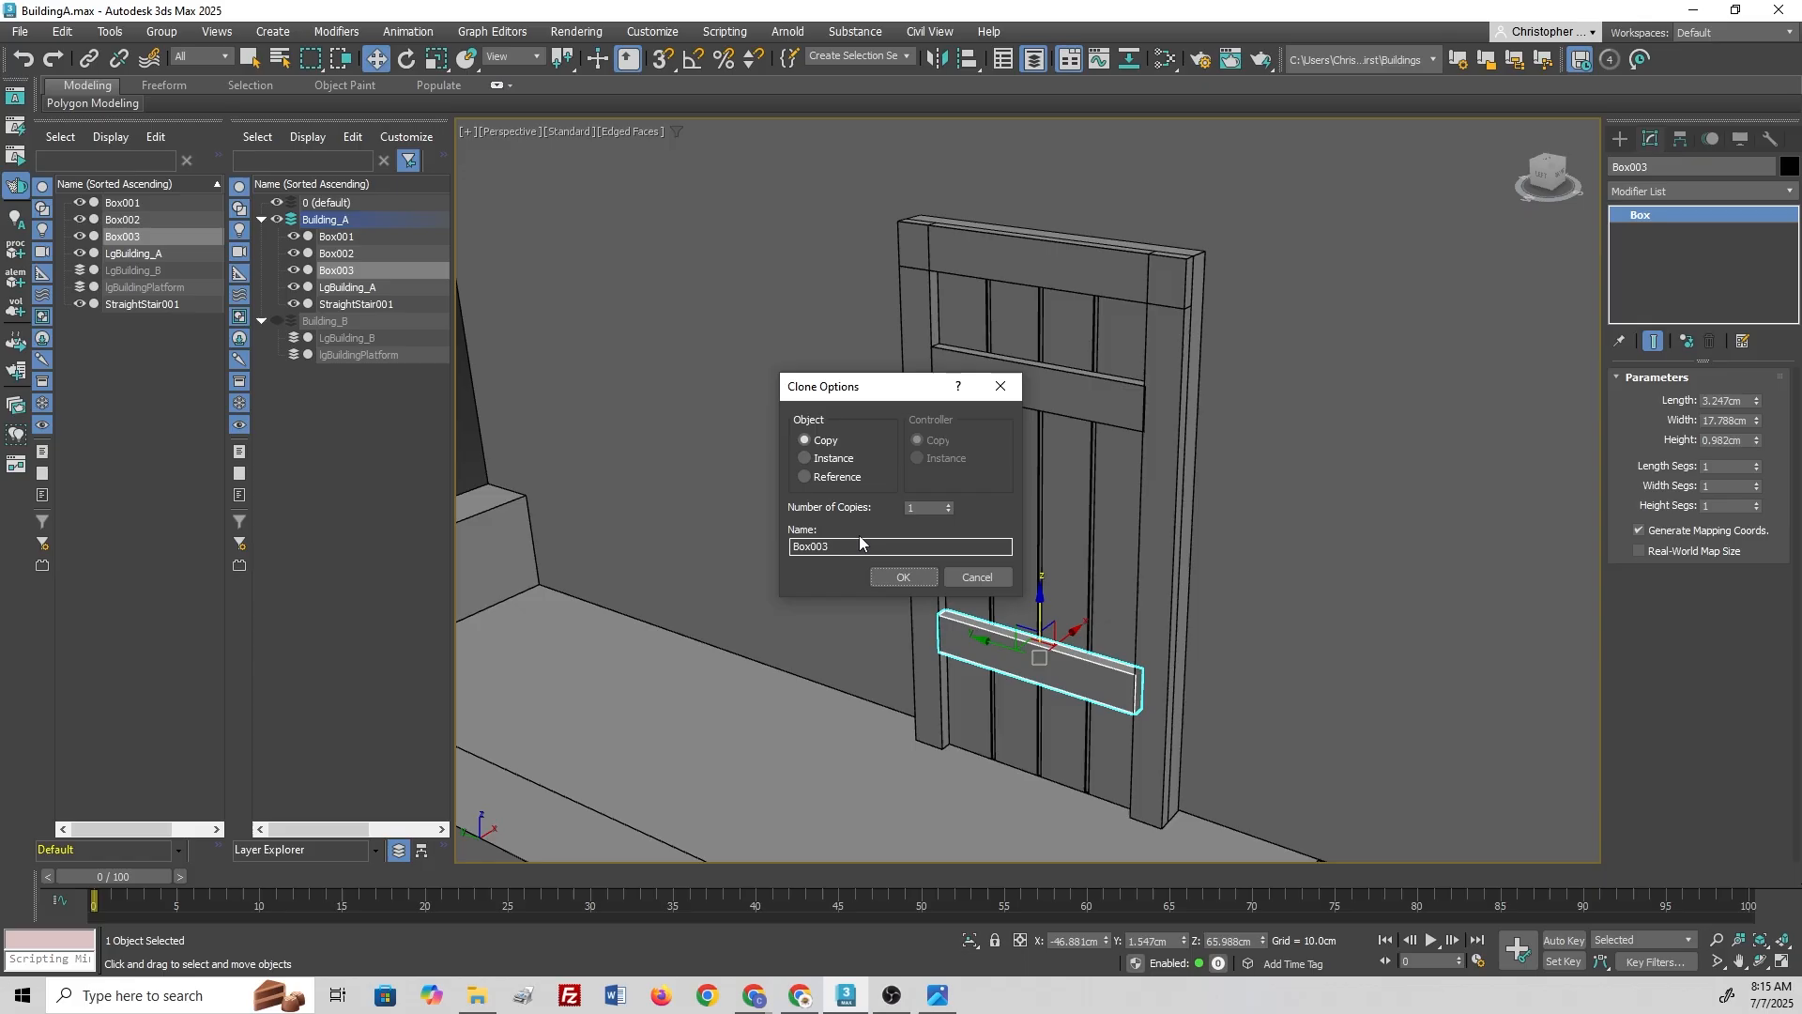
{"action": "left_click", "coordinate": [833, 458]}
{"action": "left_click", "coordinate": [800, 440]}
{"action": "double_click", "coordinate": [894, 548]}
{"action": "type", "text": "S"}
{"action": "type", "text": "rossbar"}
{"action": "type", "text": "2"}
{"action": "key", "text": "Return"}
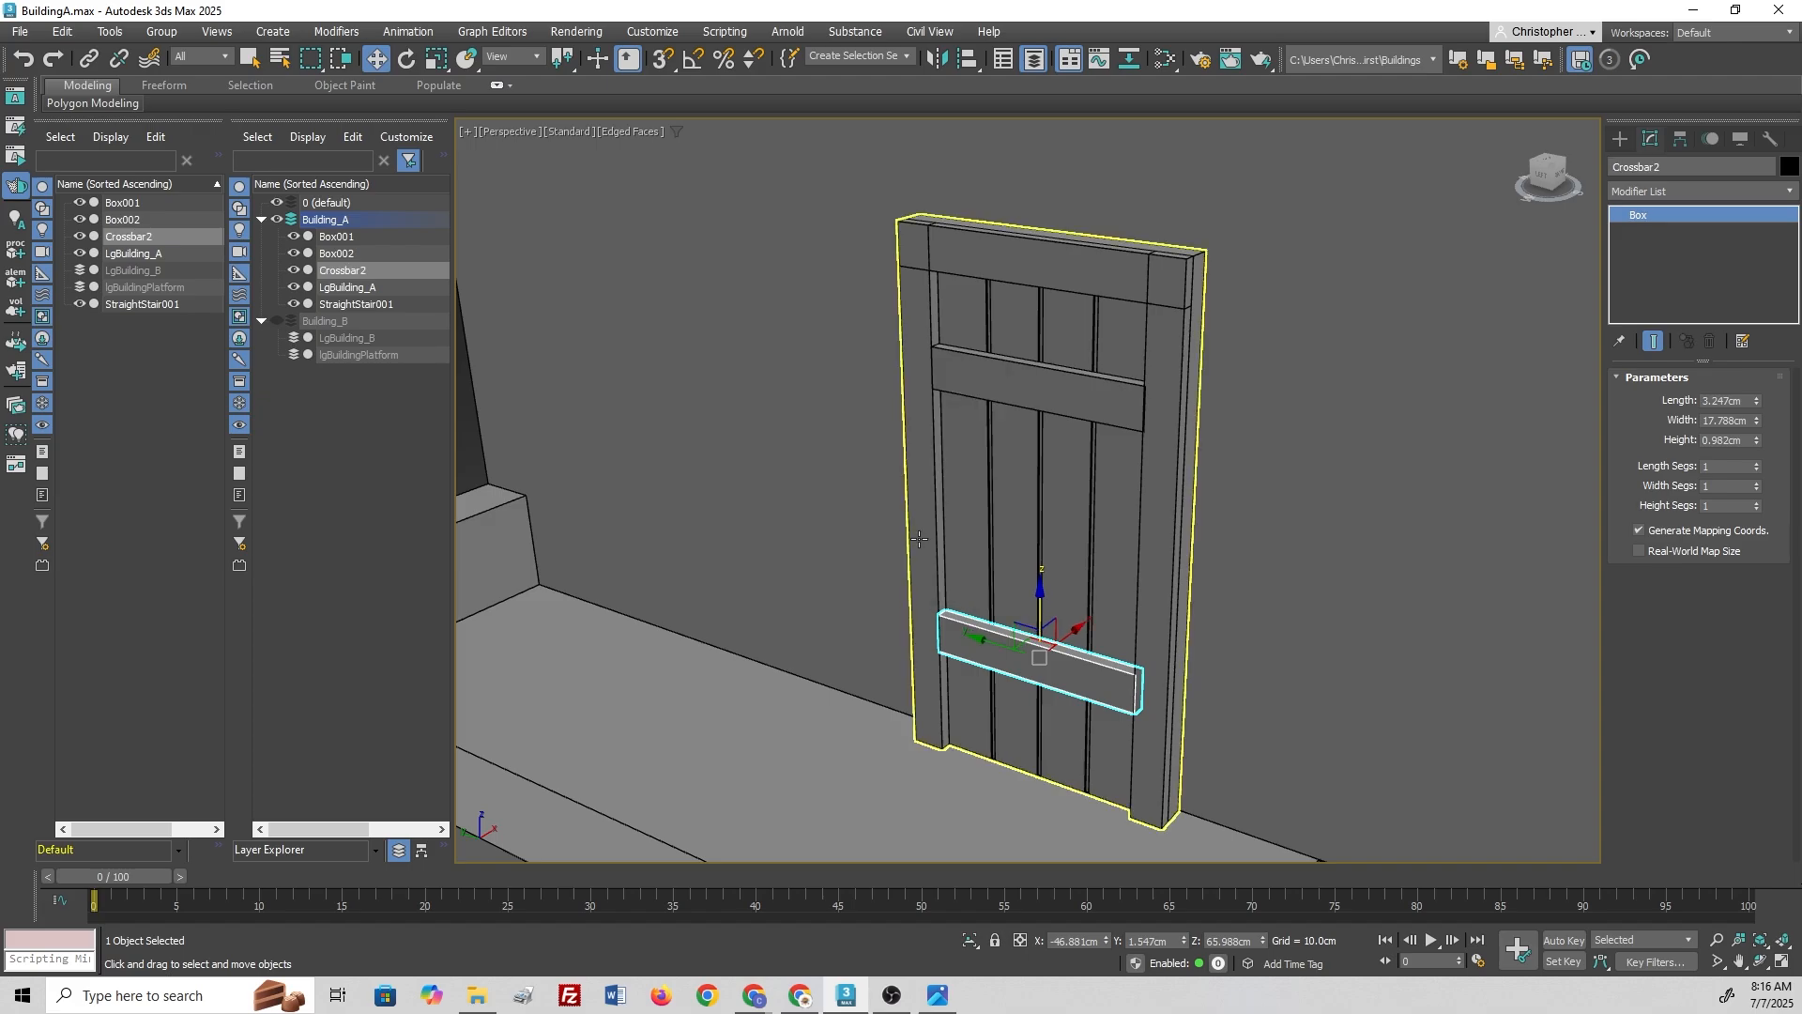
Step: Rename the upper crossboard as Crossbar1
{"action": "left_click", "coordinate": [1042, 385]}
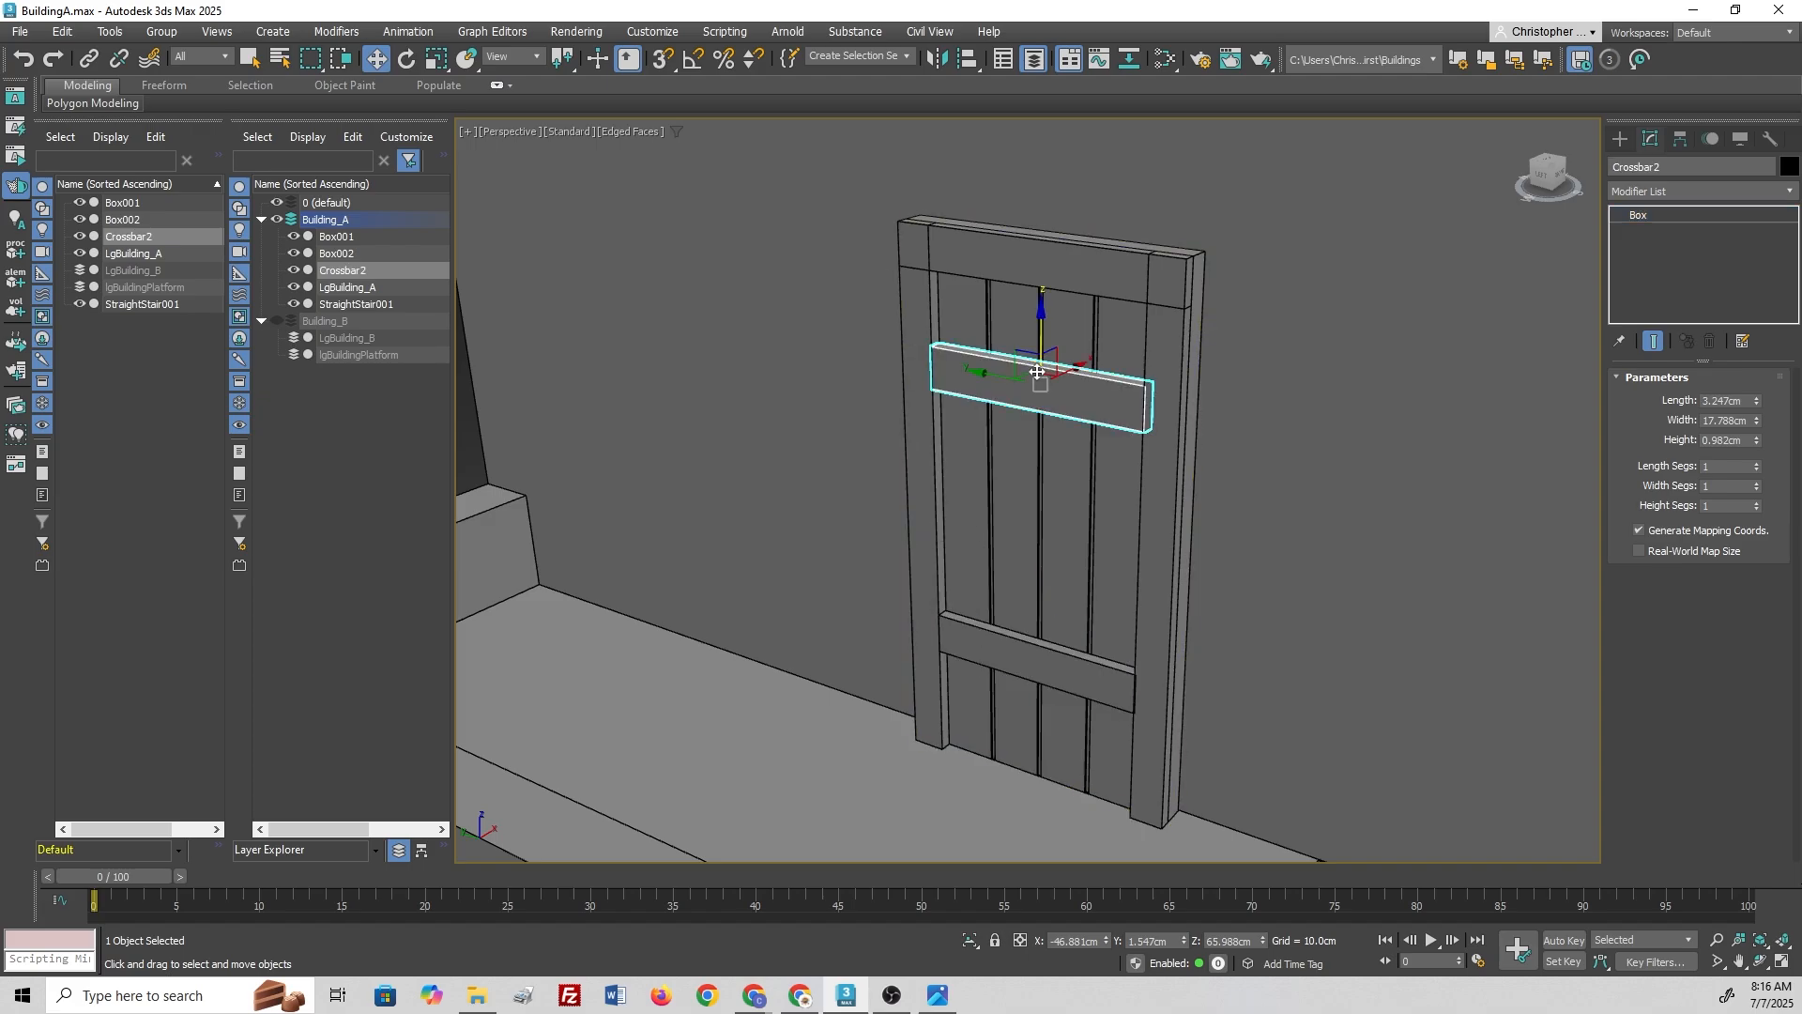
{"action": "left_click", "coordinate": [1656, 164]}
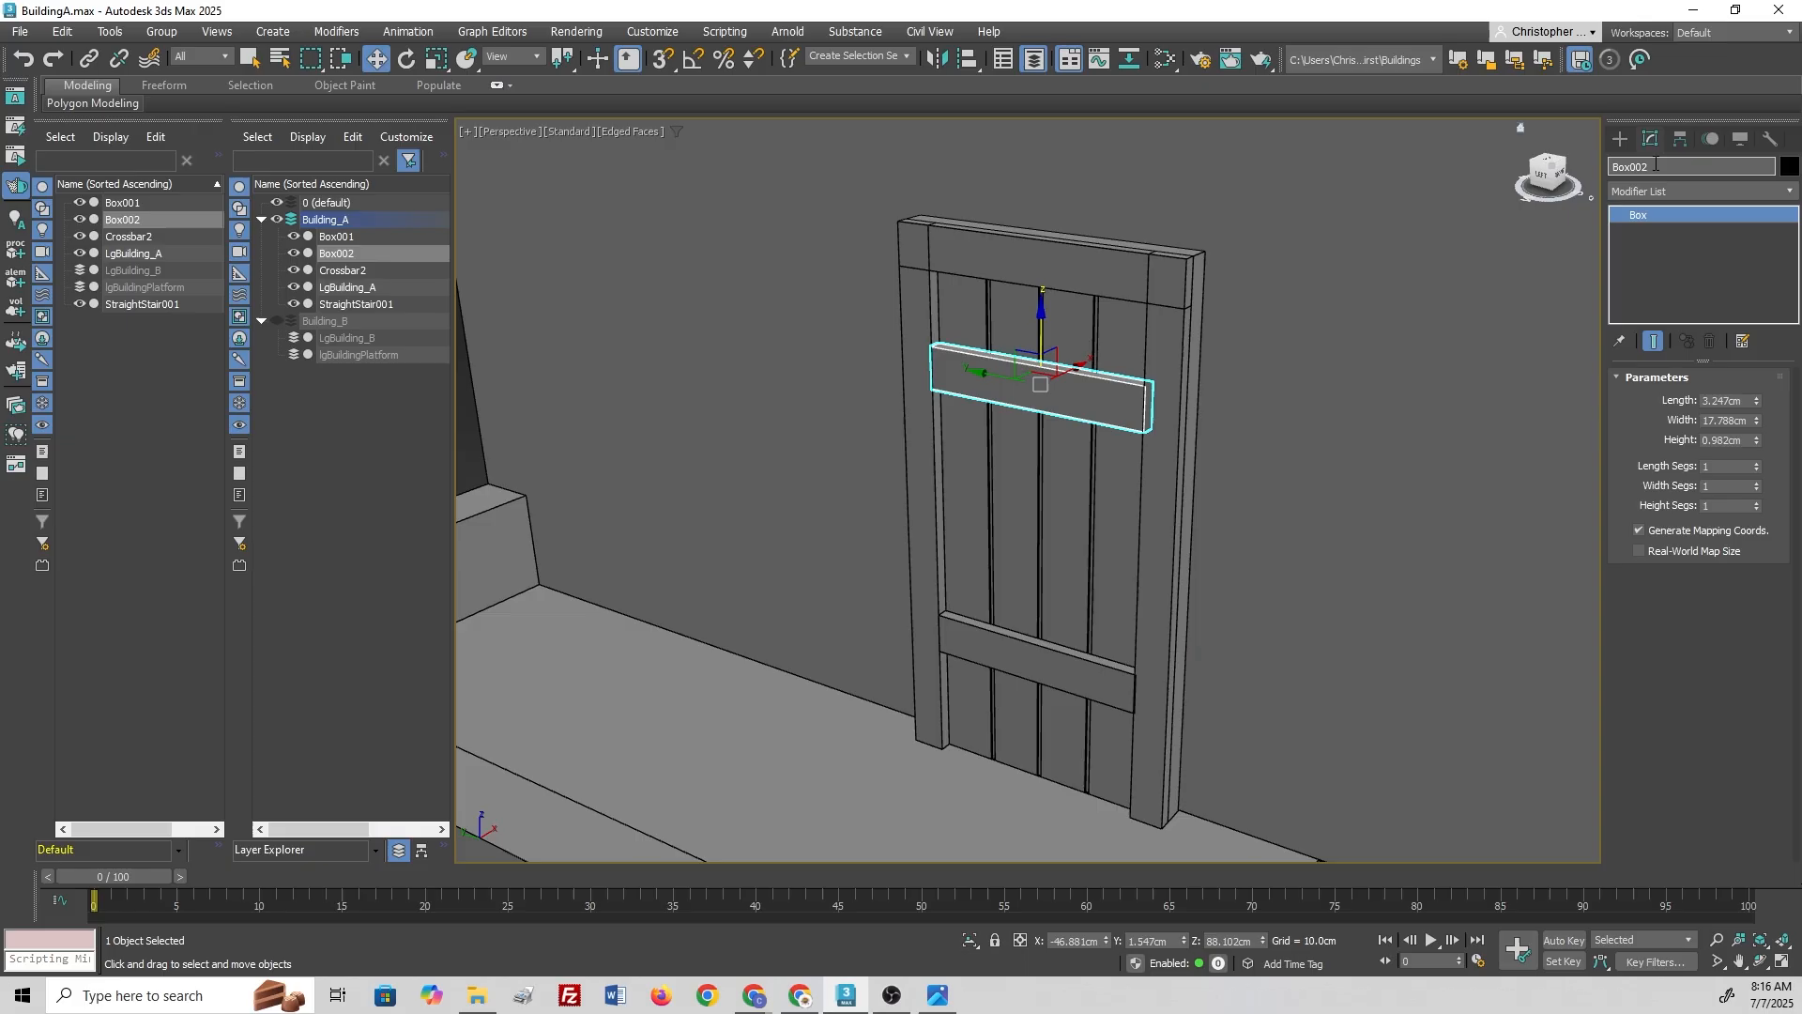
{"action": "type", "text": "Crossbar1"}
{"action": "key", "text": "Return"}
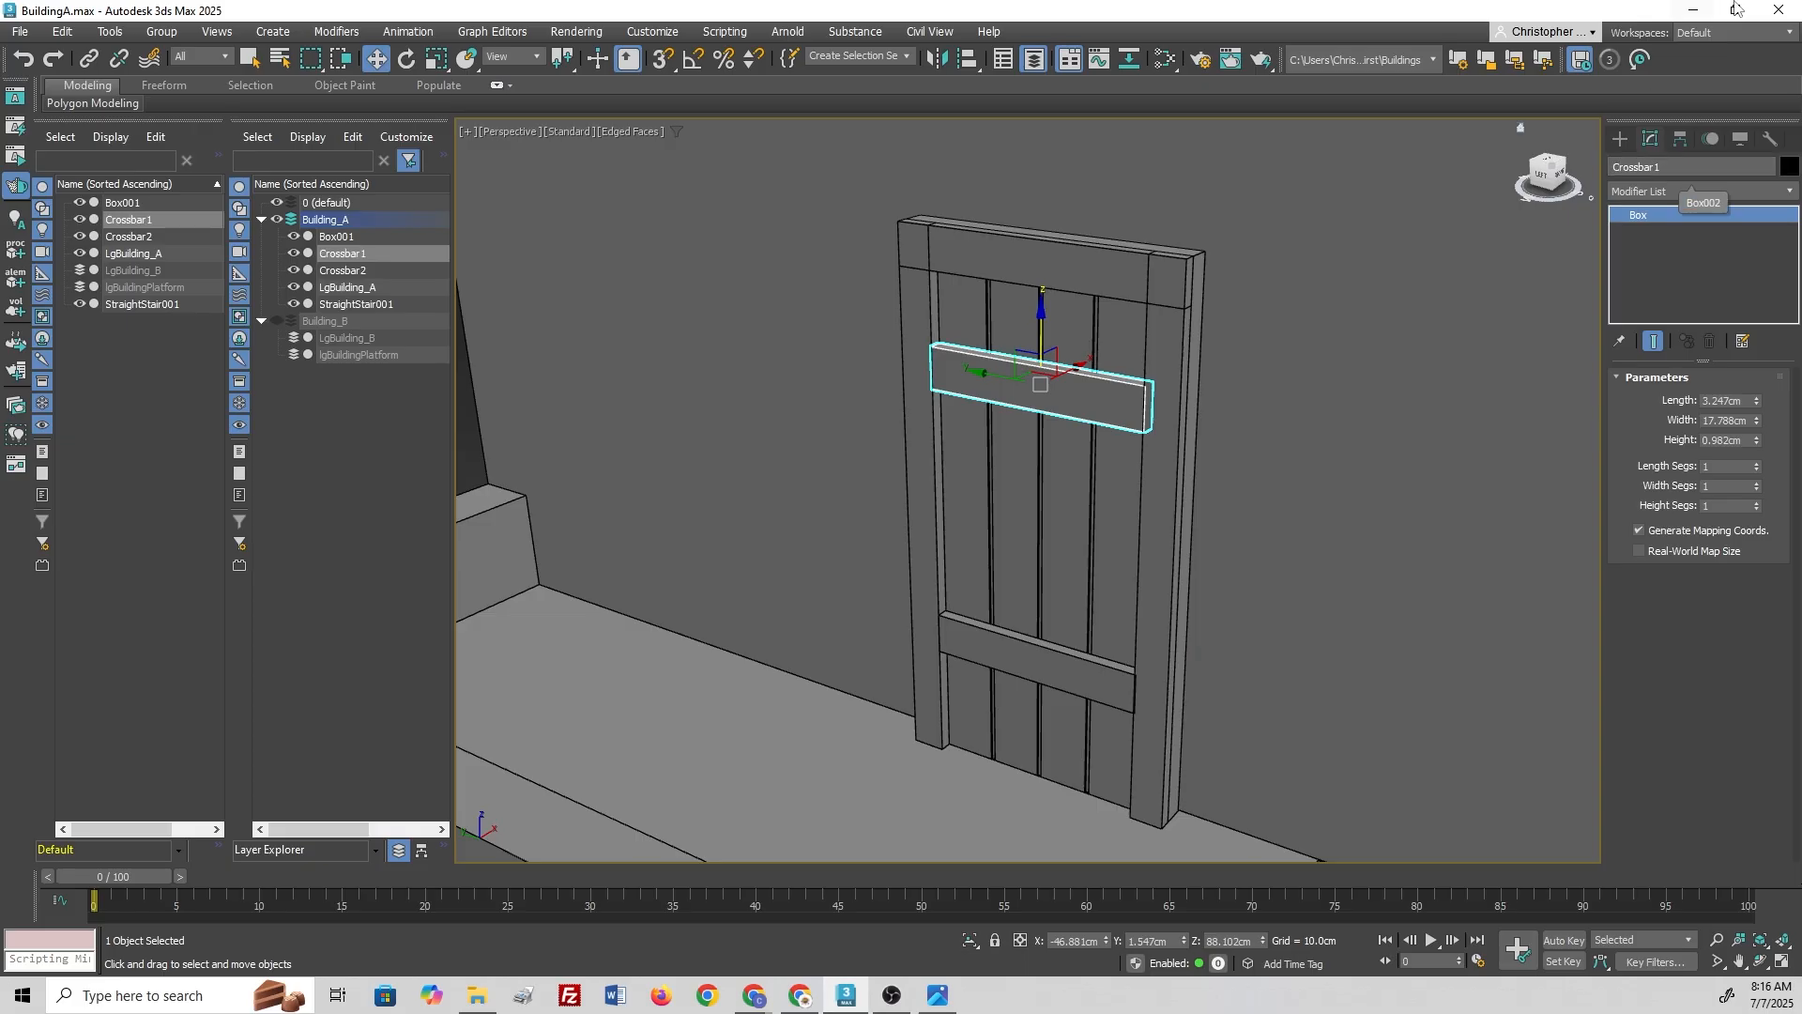
Step: Rename the main door object, Box001, as Door
{"action": "left_click", "coordinate": [338, 237]}
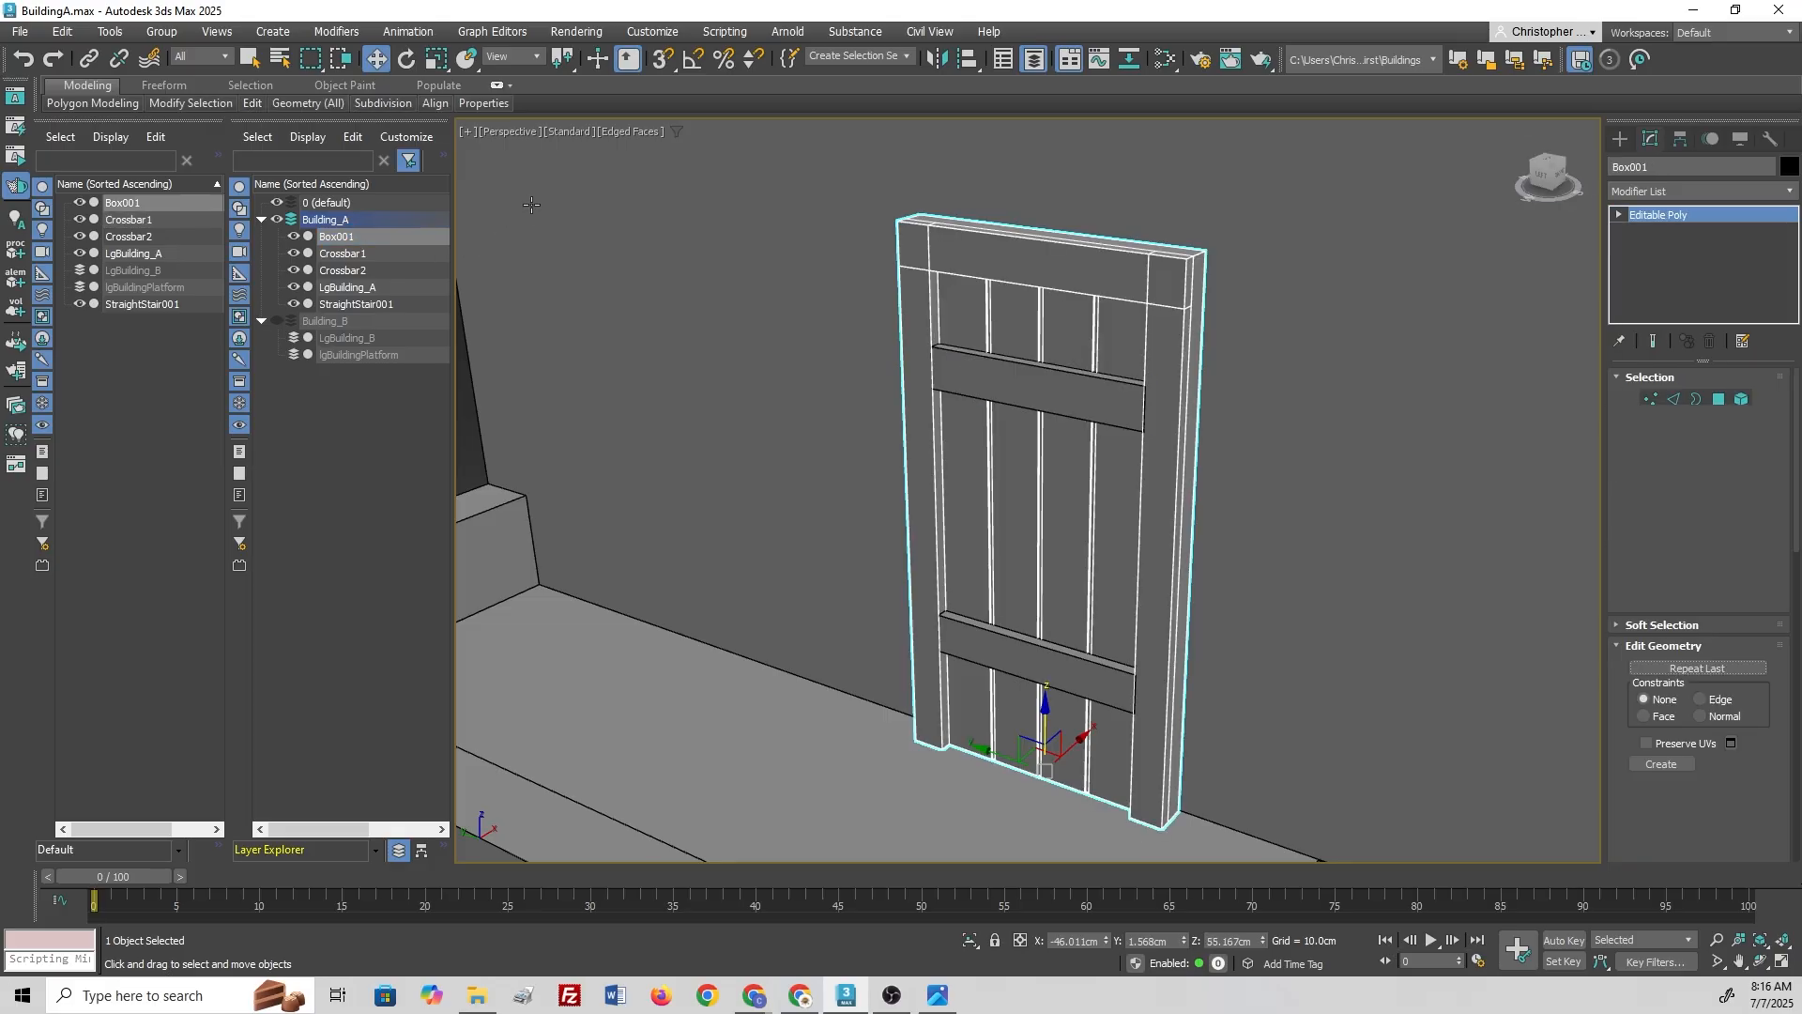
{"action": "left_click", "coordinate": [1667, 167]}
{"action": "type", "text": "Door"}
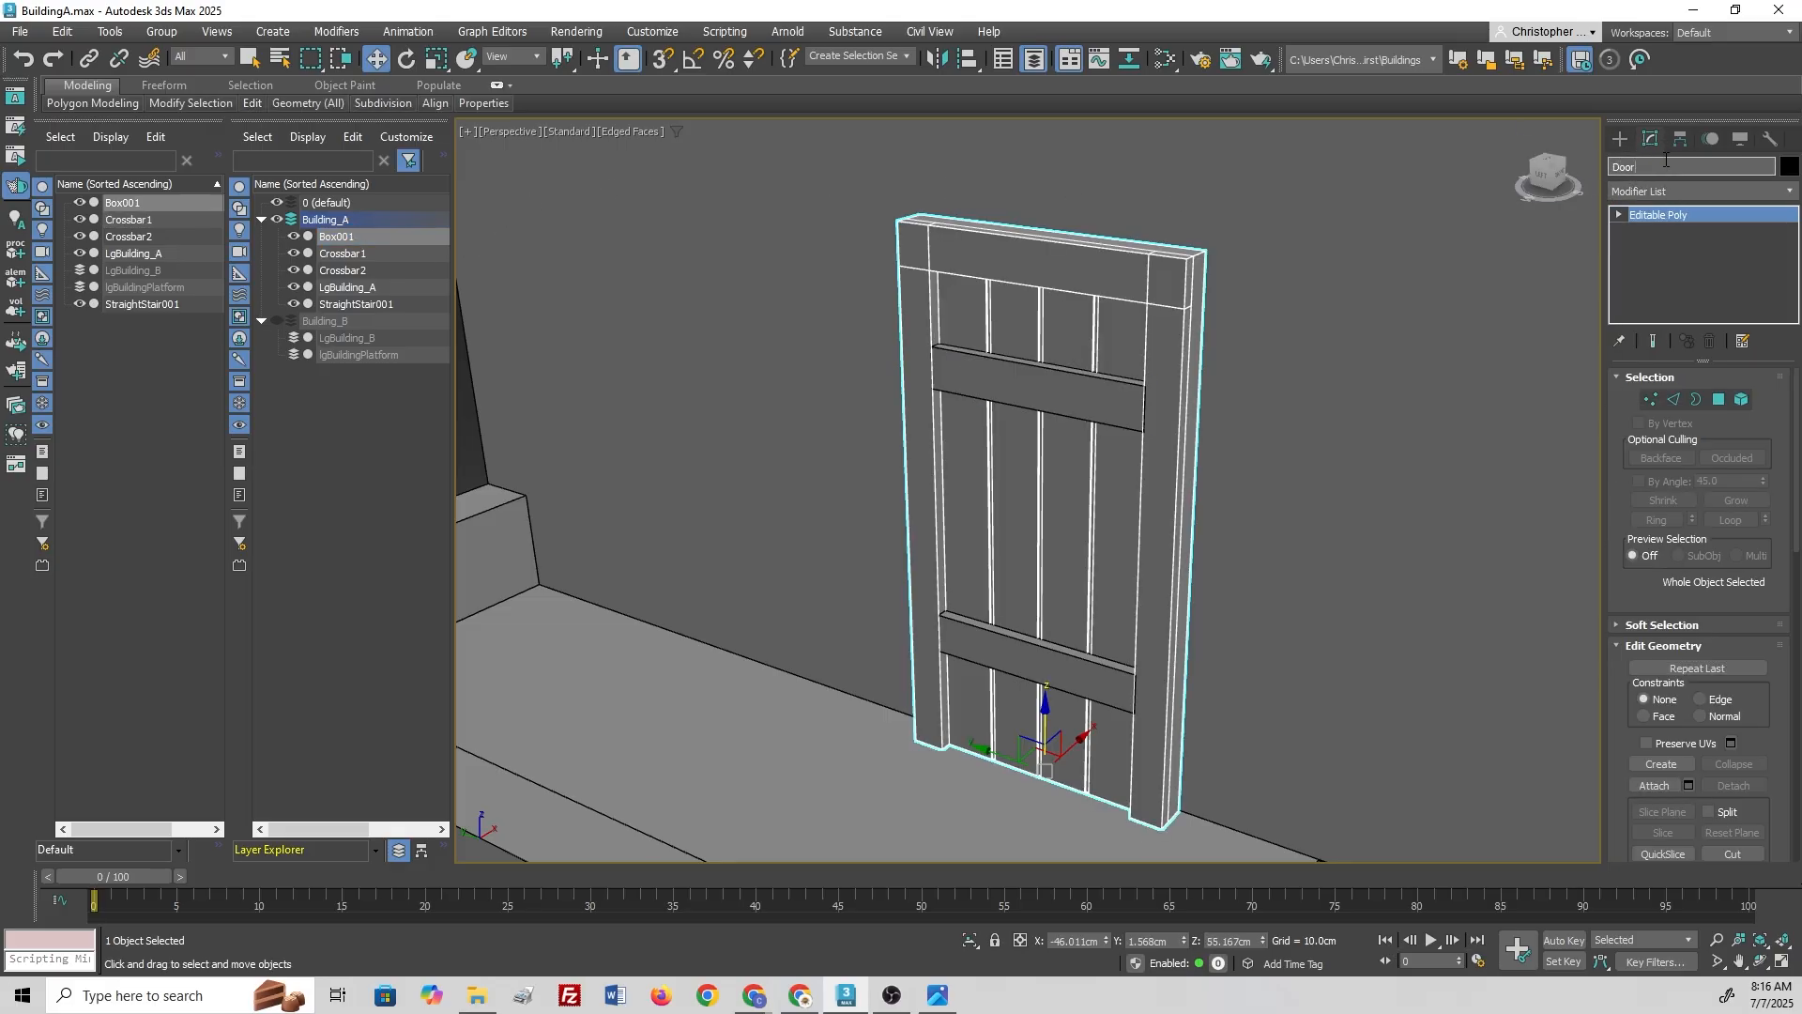
{"action": "key", "text": "Return"}
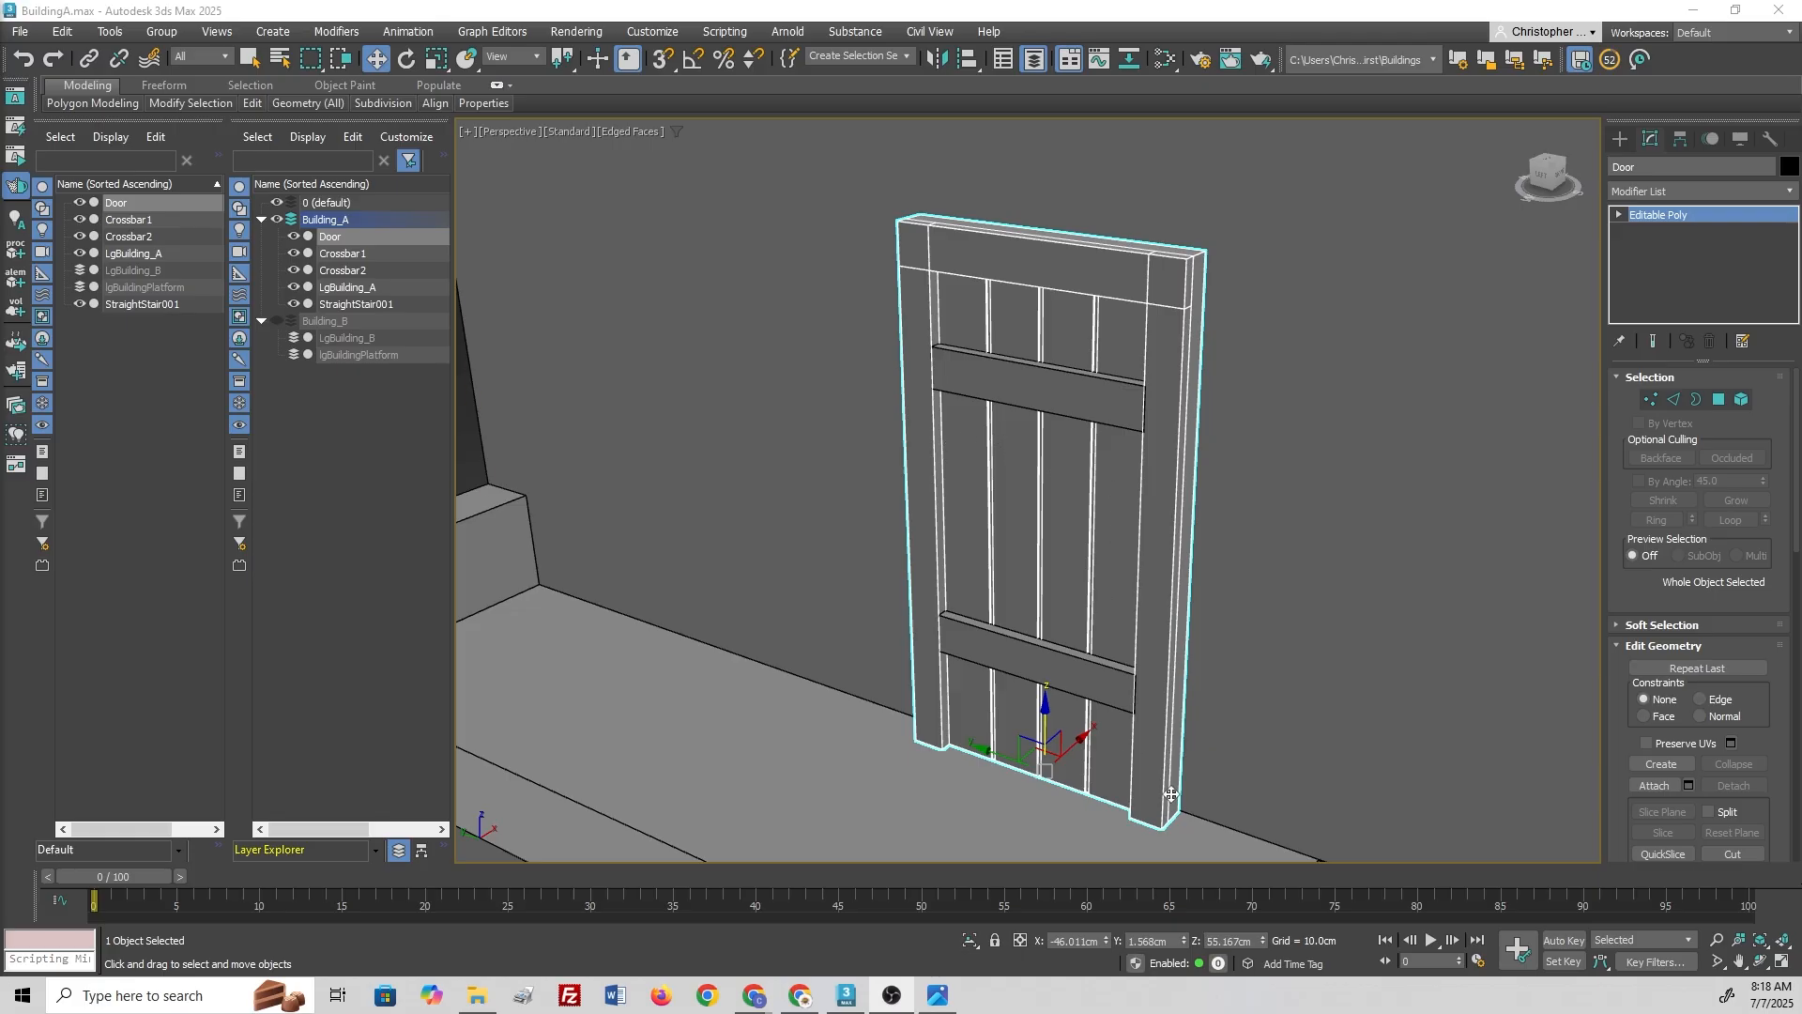
Step: Create a handle box about 5.916 cm long, 0.928 cm wide and 1.081 cm high on the door's leftmost plank between the crossbars
{"action": "scroll", "coordinate": [1054, 563], "scroll_direction": "up", "scroll_amount": 3}
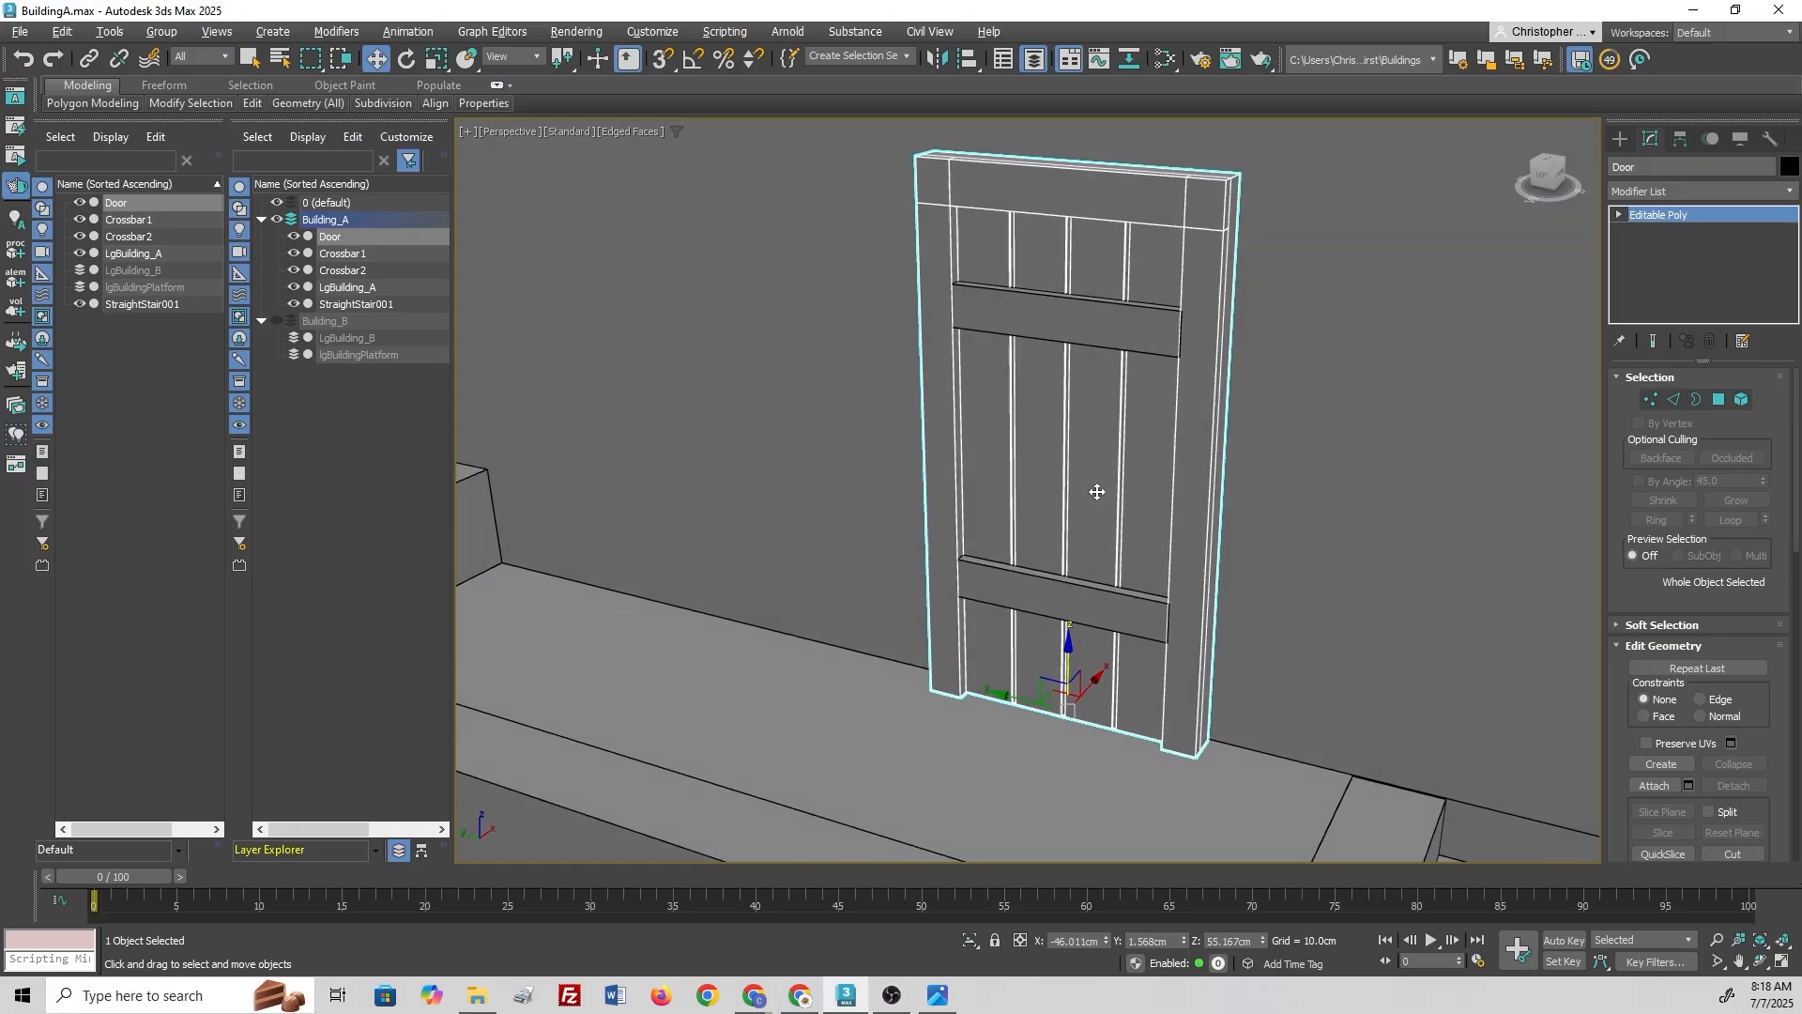
{"action": "middle_click_drag", "start_coordinate": [1097, 492], "coordinate": [1094, 493], "text": "alt"}
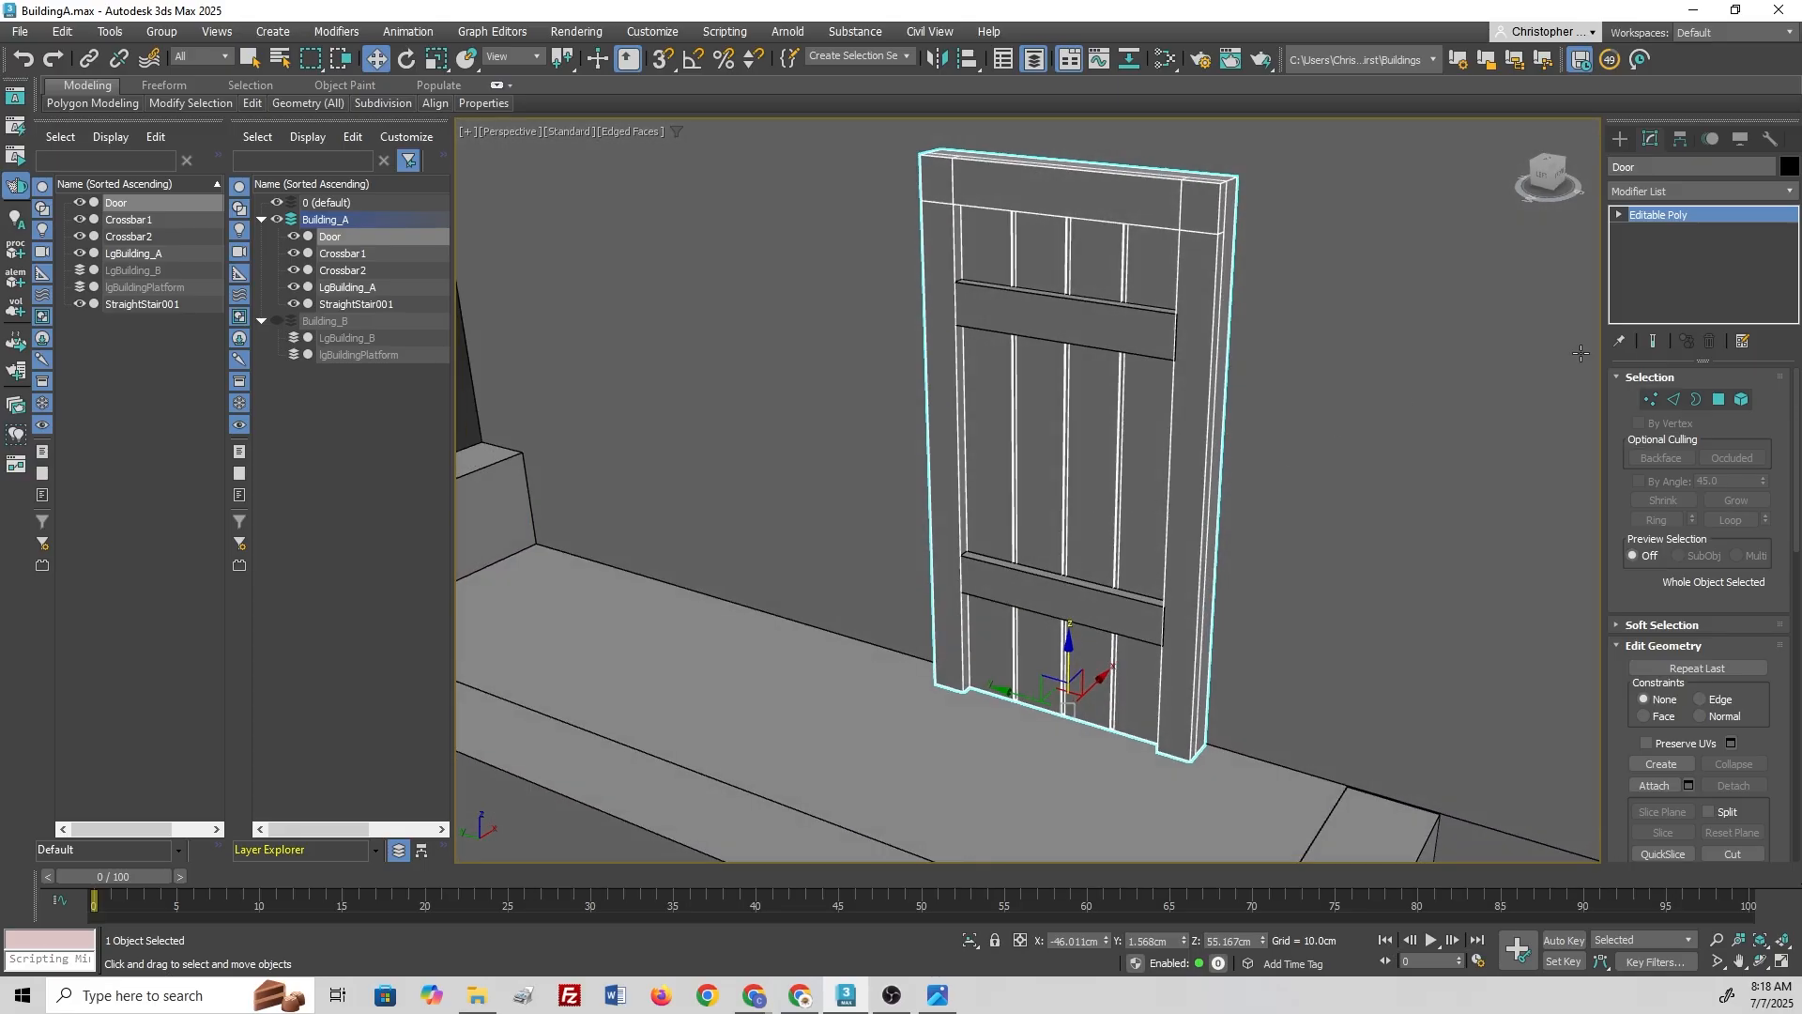
{"action": "left_click", "coordinate": [1619, 138]}
{"action": "left_click", "coordinate": [1652, 264]}
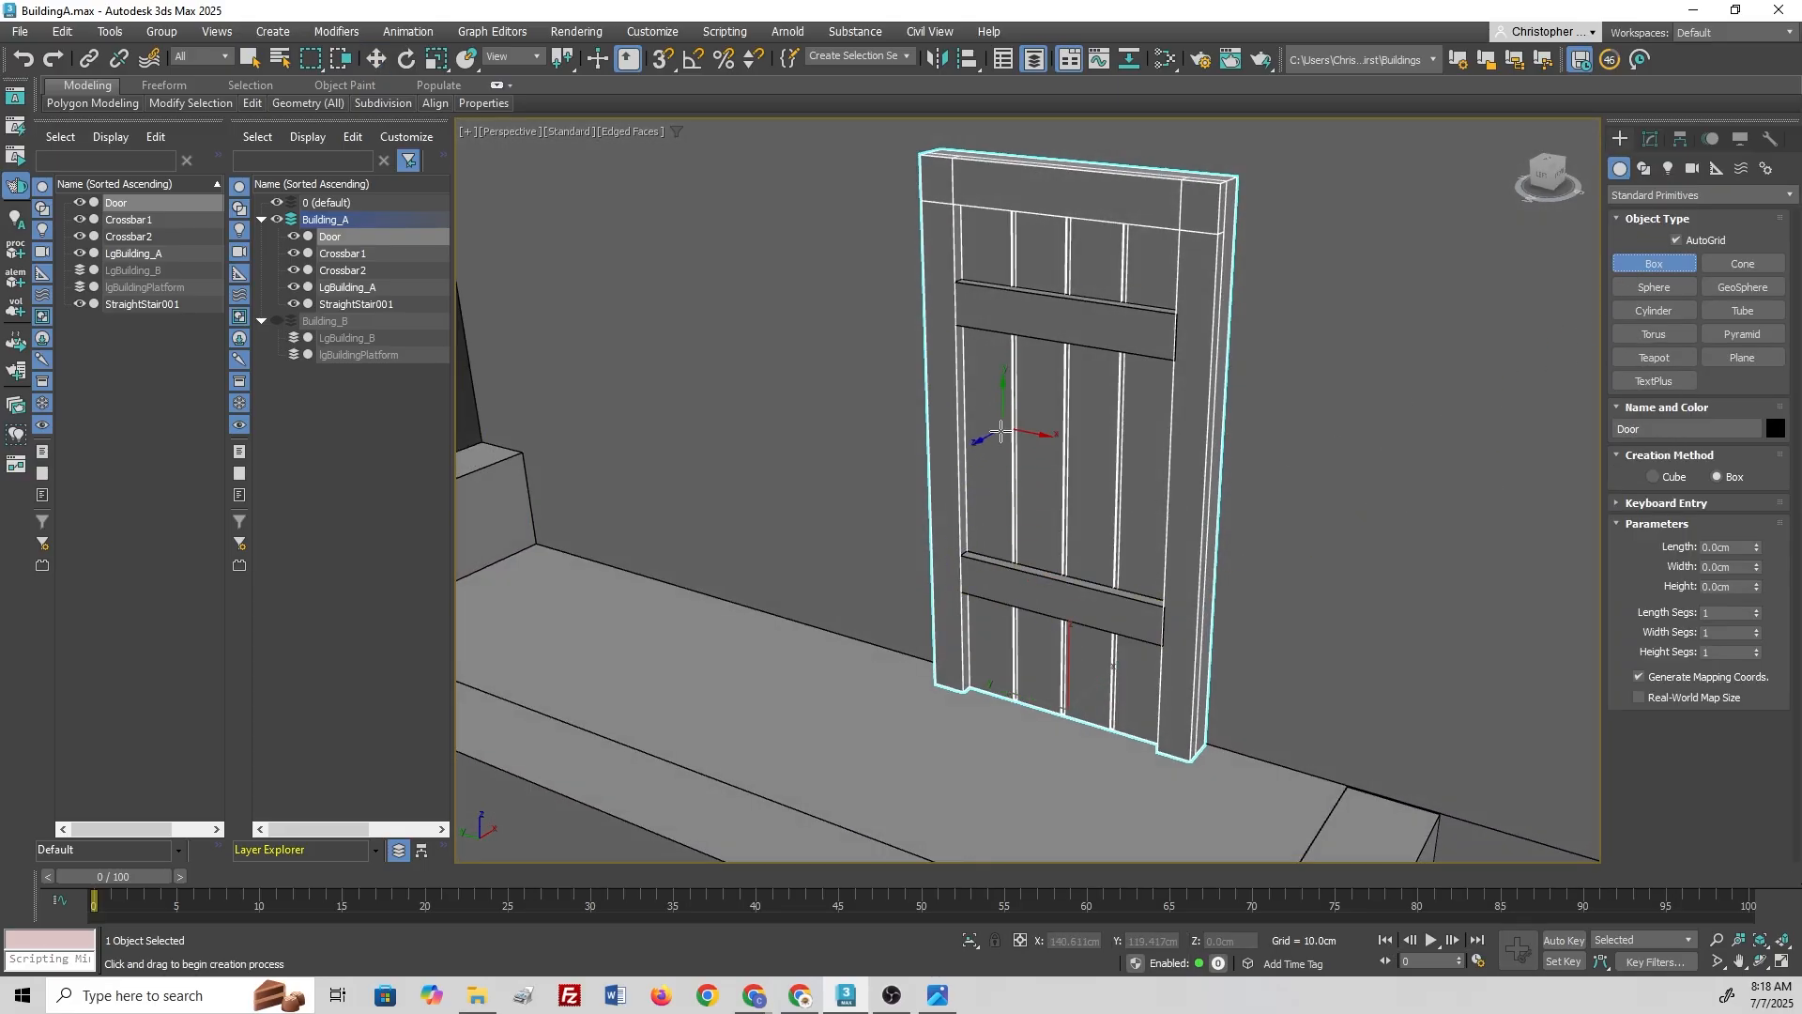
{"action": "left_click_drag", "start_coordinate": [976, 410], "coordinate": [986, 484]}
{"action": "scroll", "coordinate": [991, 479], "scroll_direction": "up", "scroll_amount": 6}
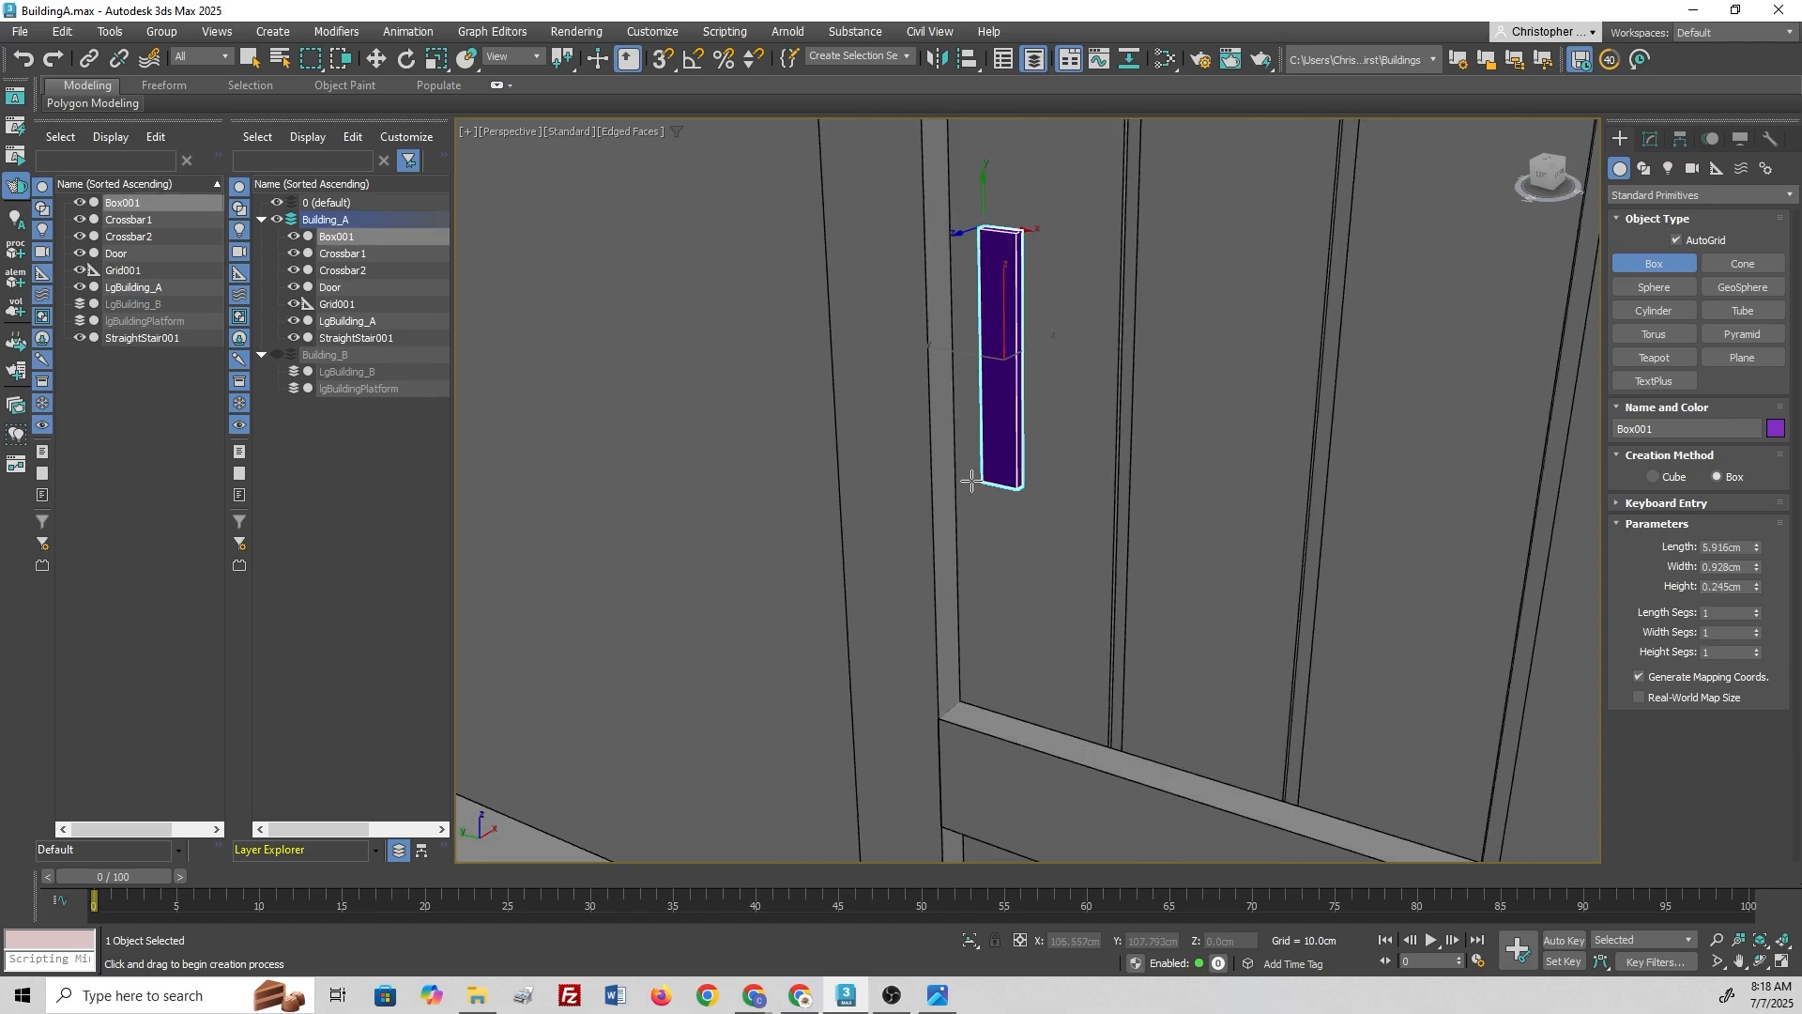
{"action": "middle_click_drag", "start_coordinate": [1006, 467], "coordinate": [894, 493], "text": "alt"}
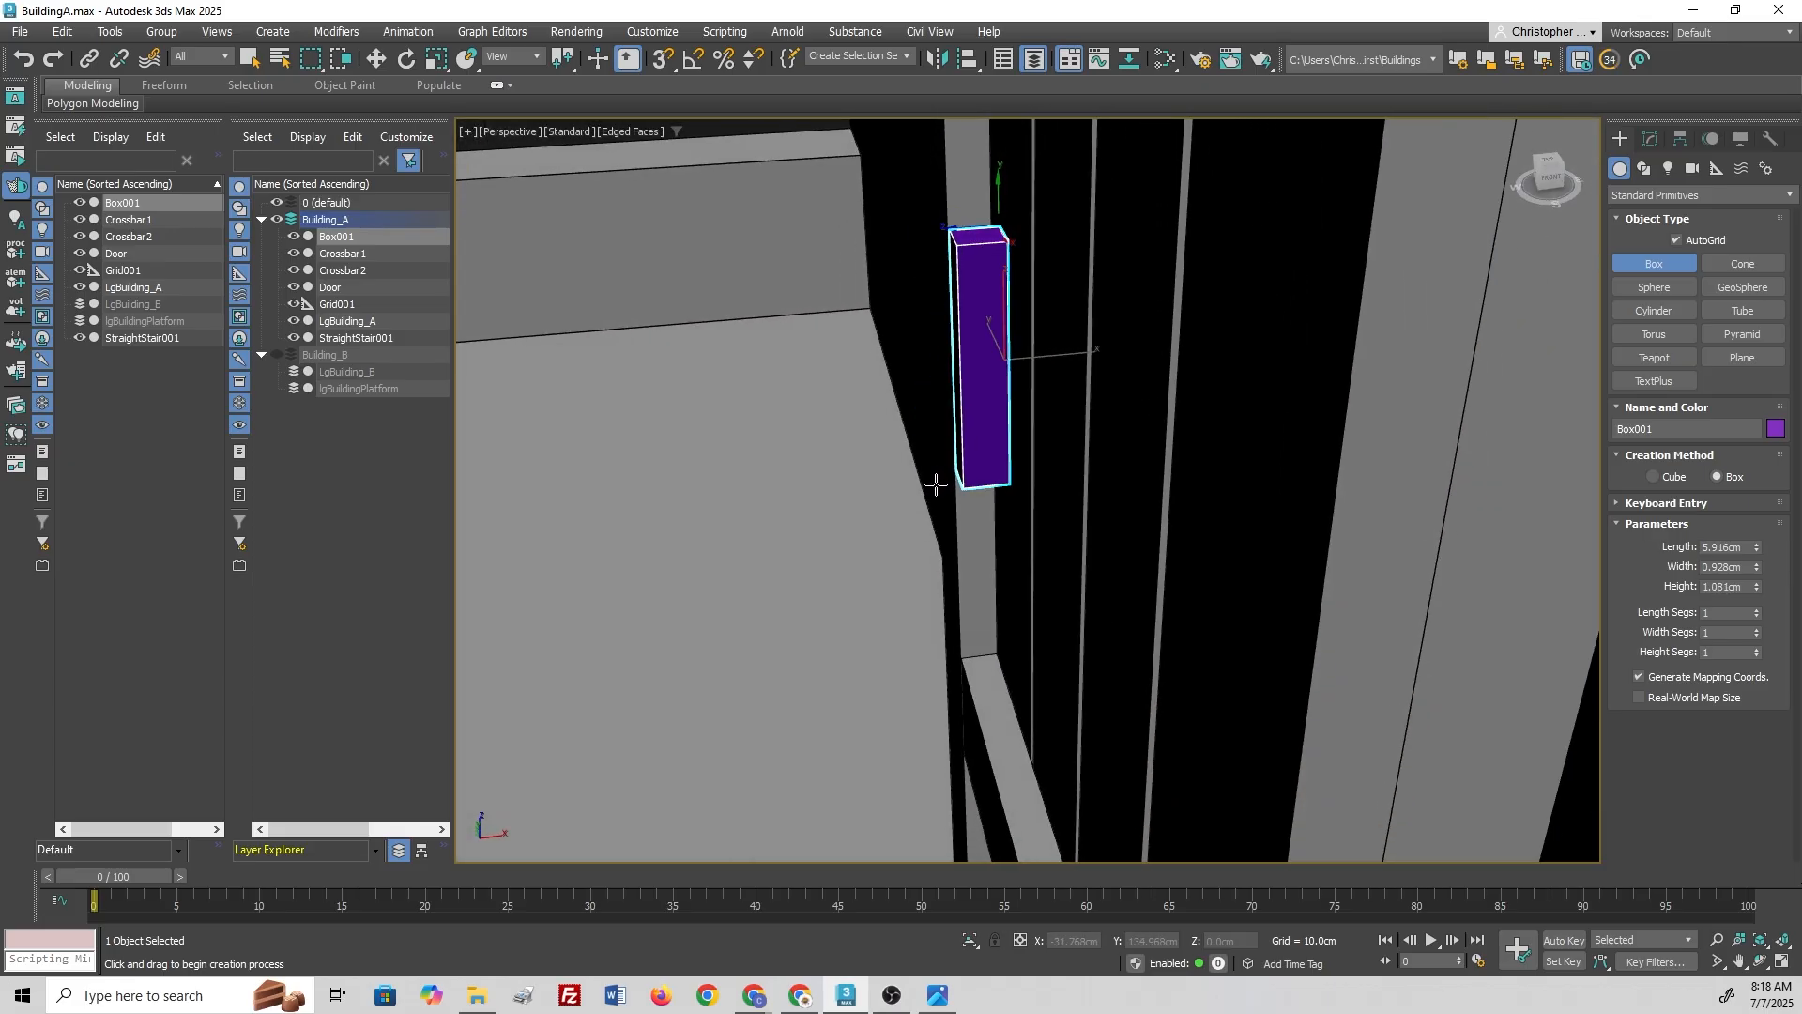
{"action": "left_click", "coordinate": [937, 485]}
{"action": "middle_click_drag", "start_coordinate": [877, 595], "coordinate": [841, 511], "text": "alt"}
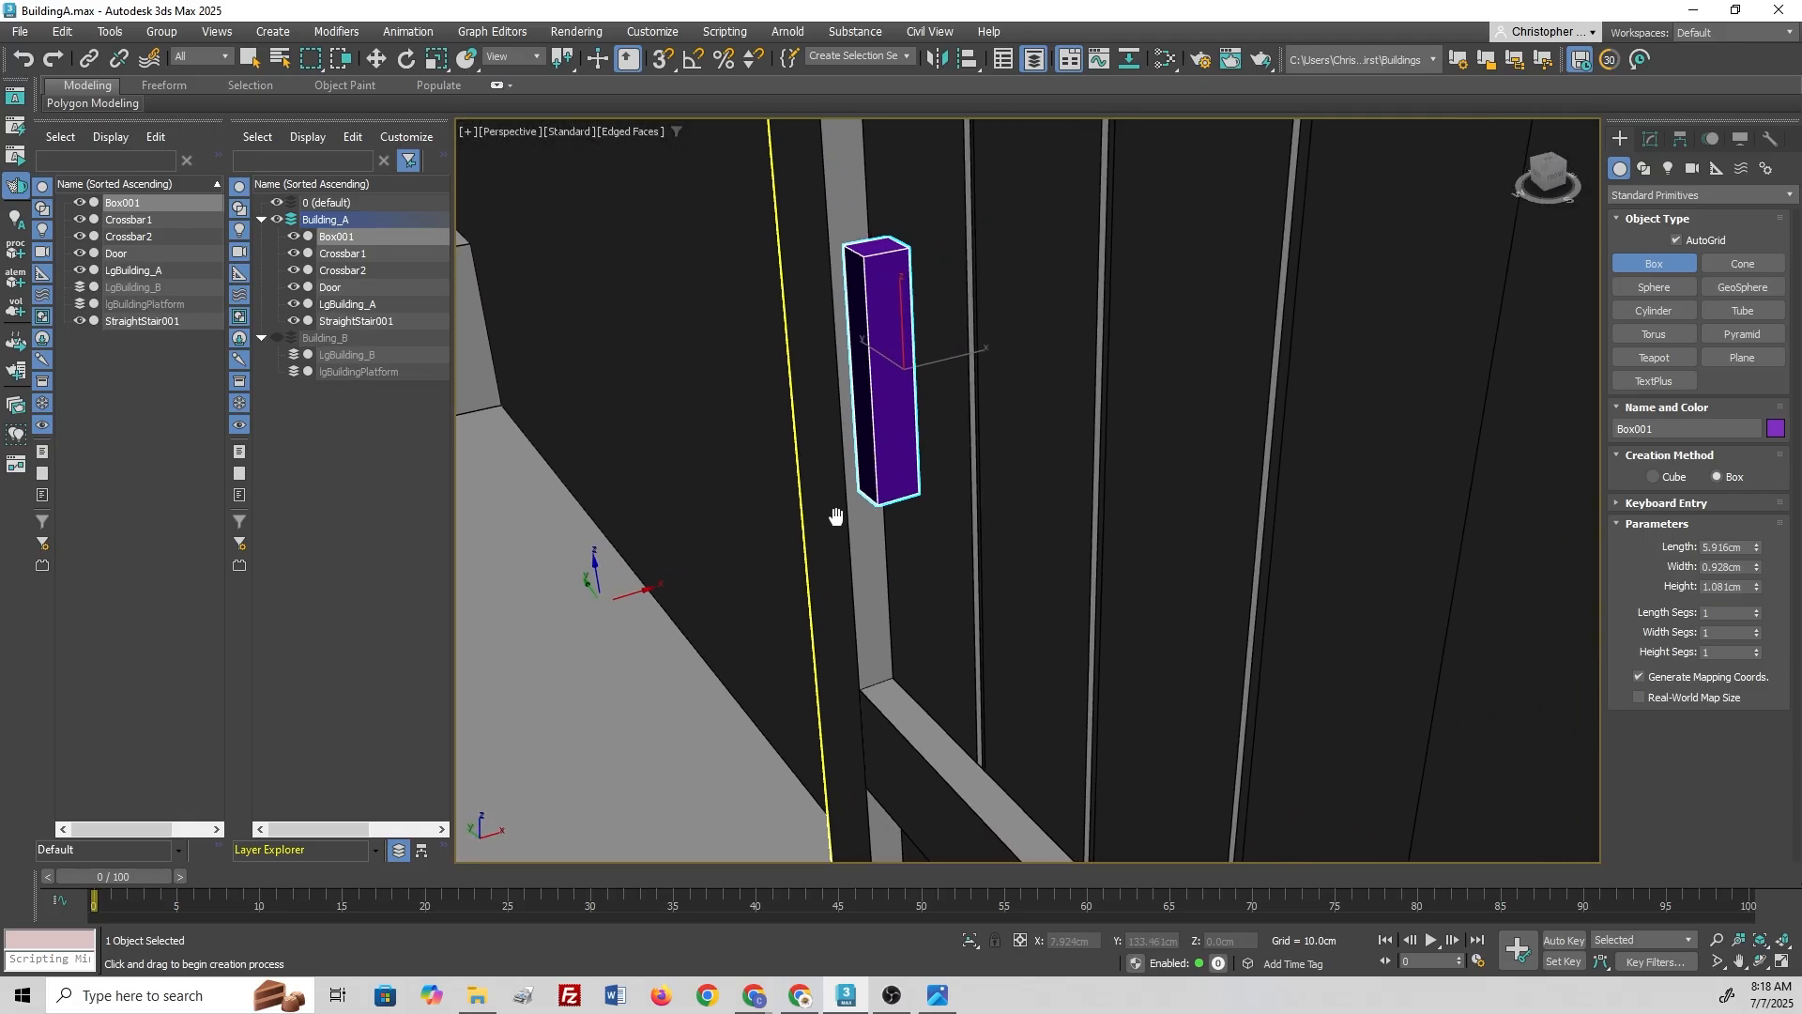
Step: Assign the 01 - ModelingMat material to the door handle and set its object color to black
{"action": "key", "text": "m"}
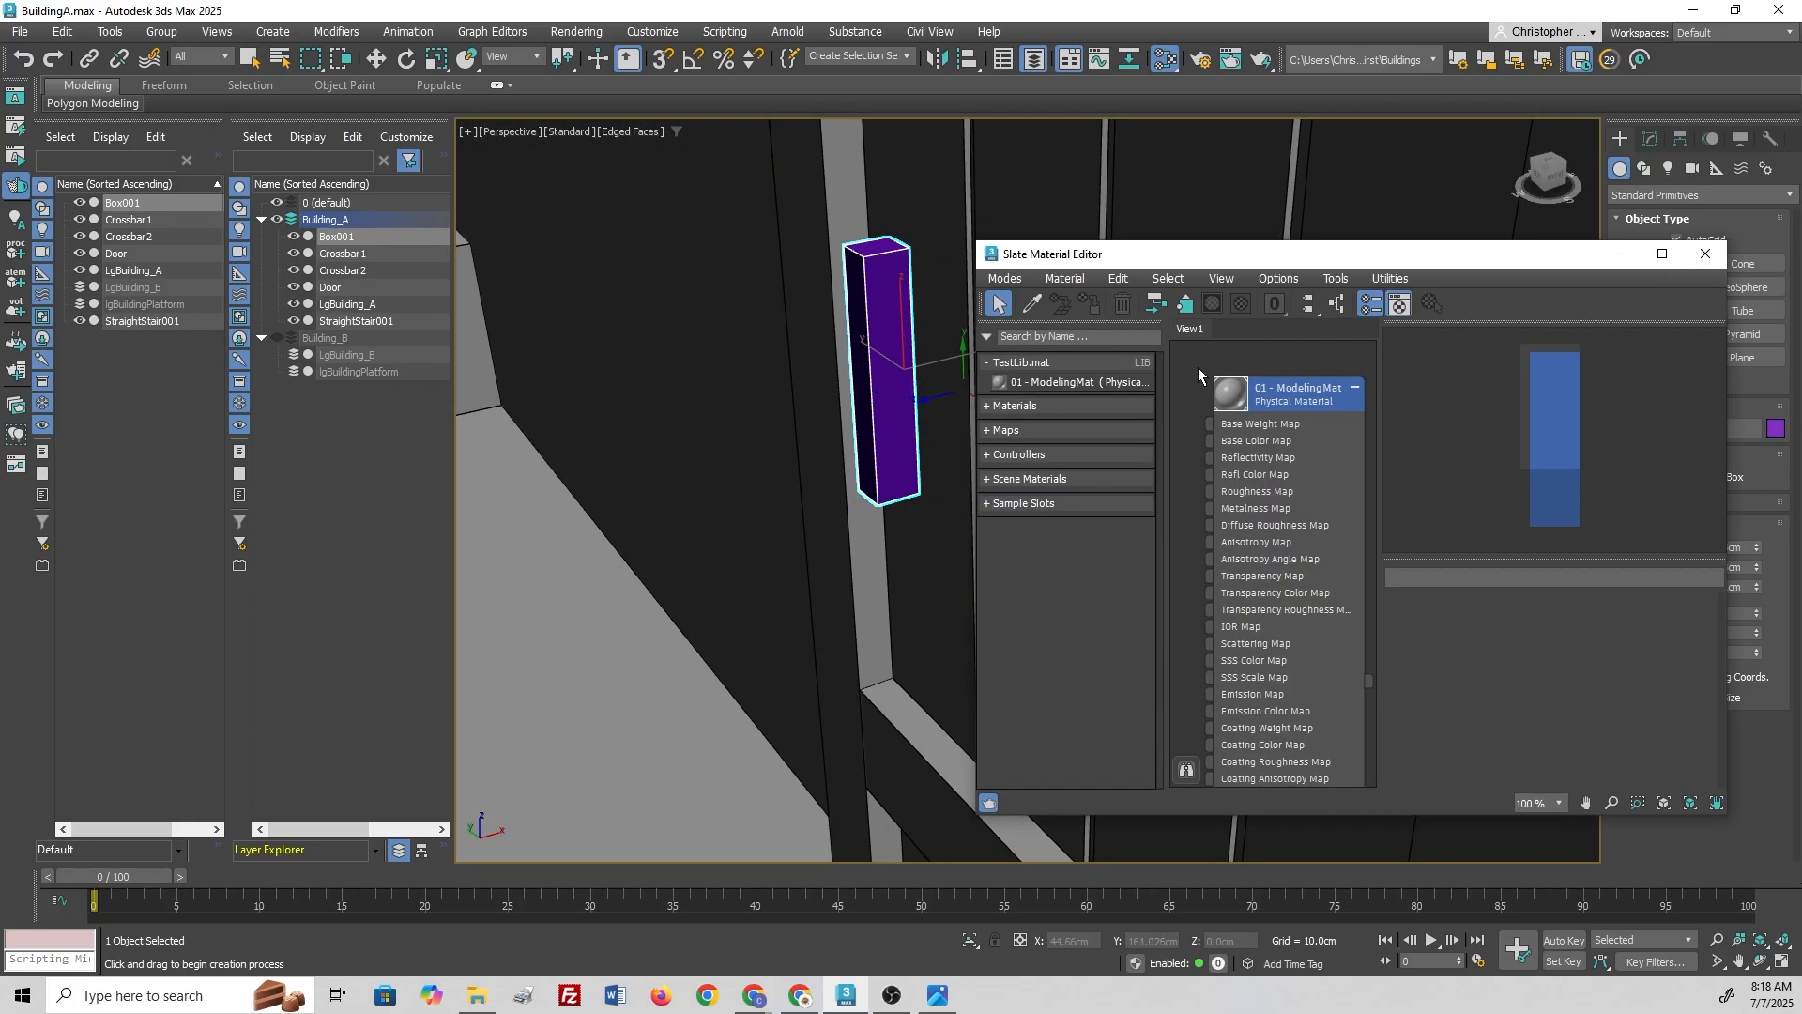
{"action": "right_click", "coordinate": [1292, 398]}
{"action": "left_click", "coordinate": [1352, 28]}
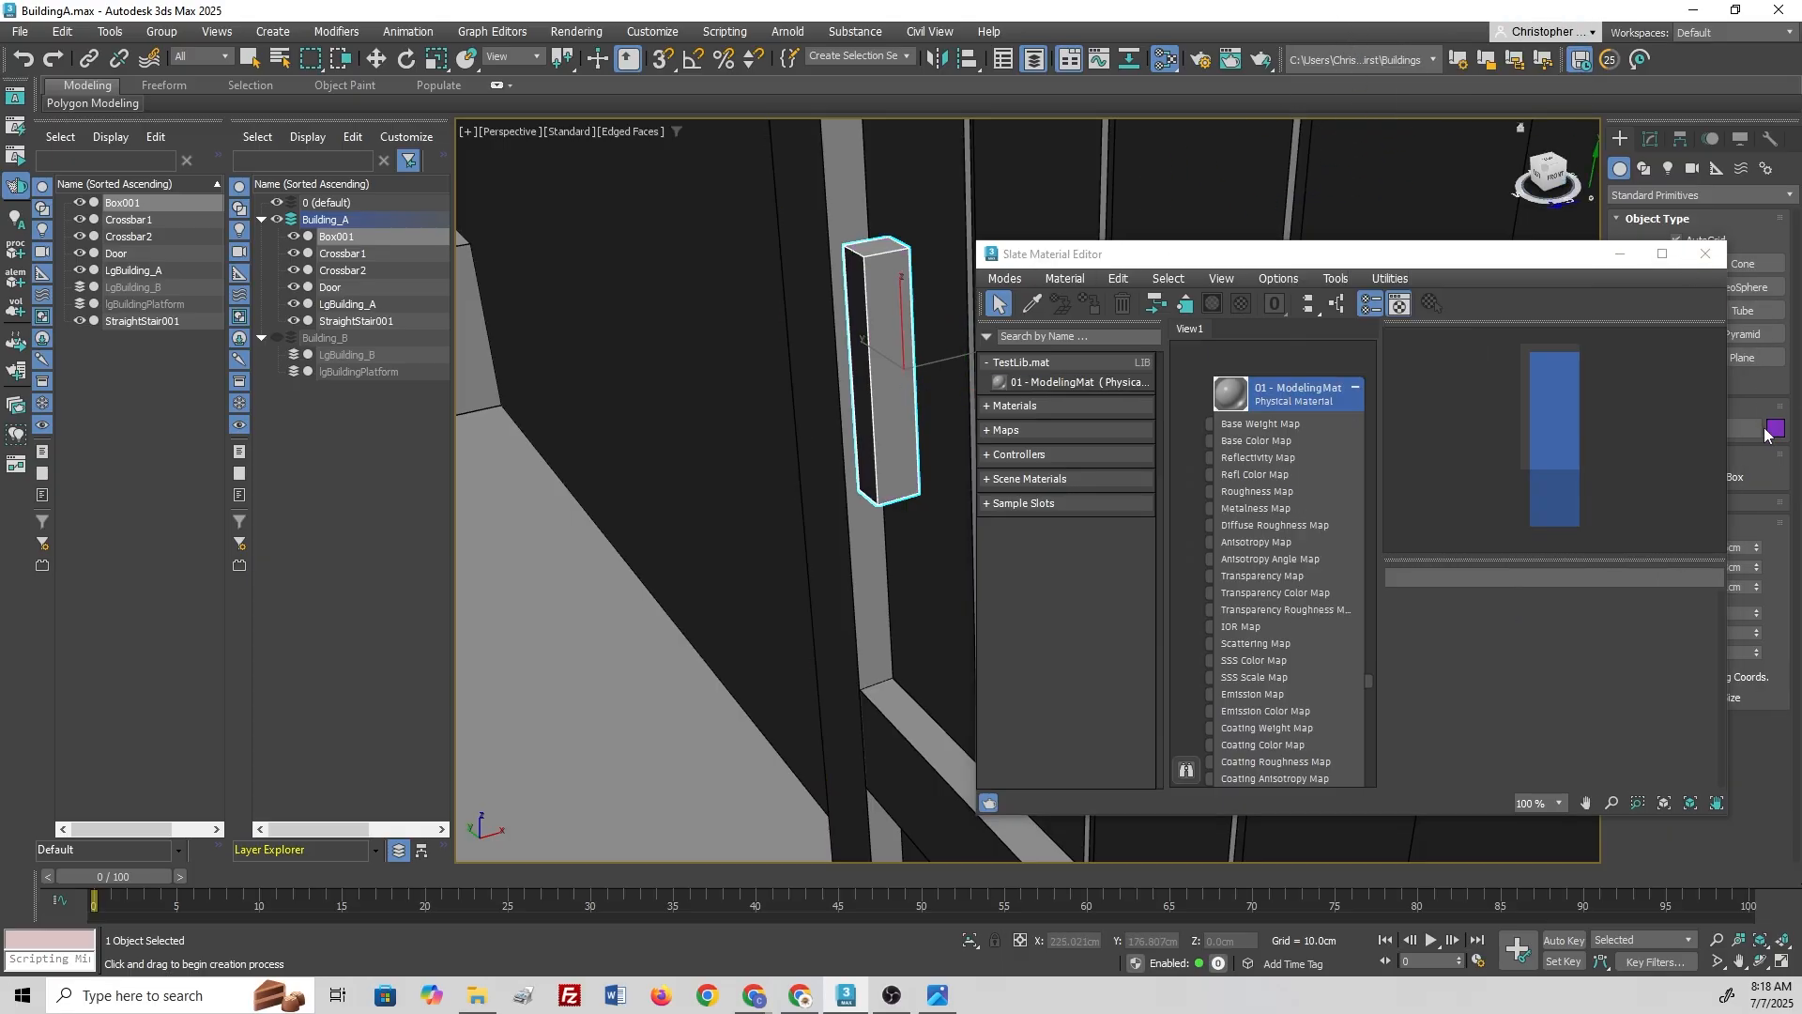
{"action": "left_click", "coordinate": [1769, 428]}
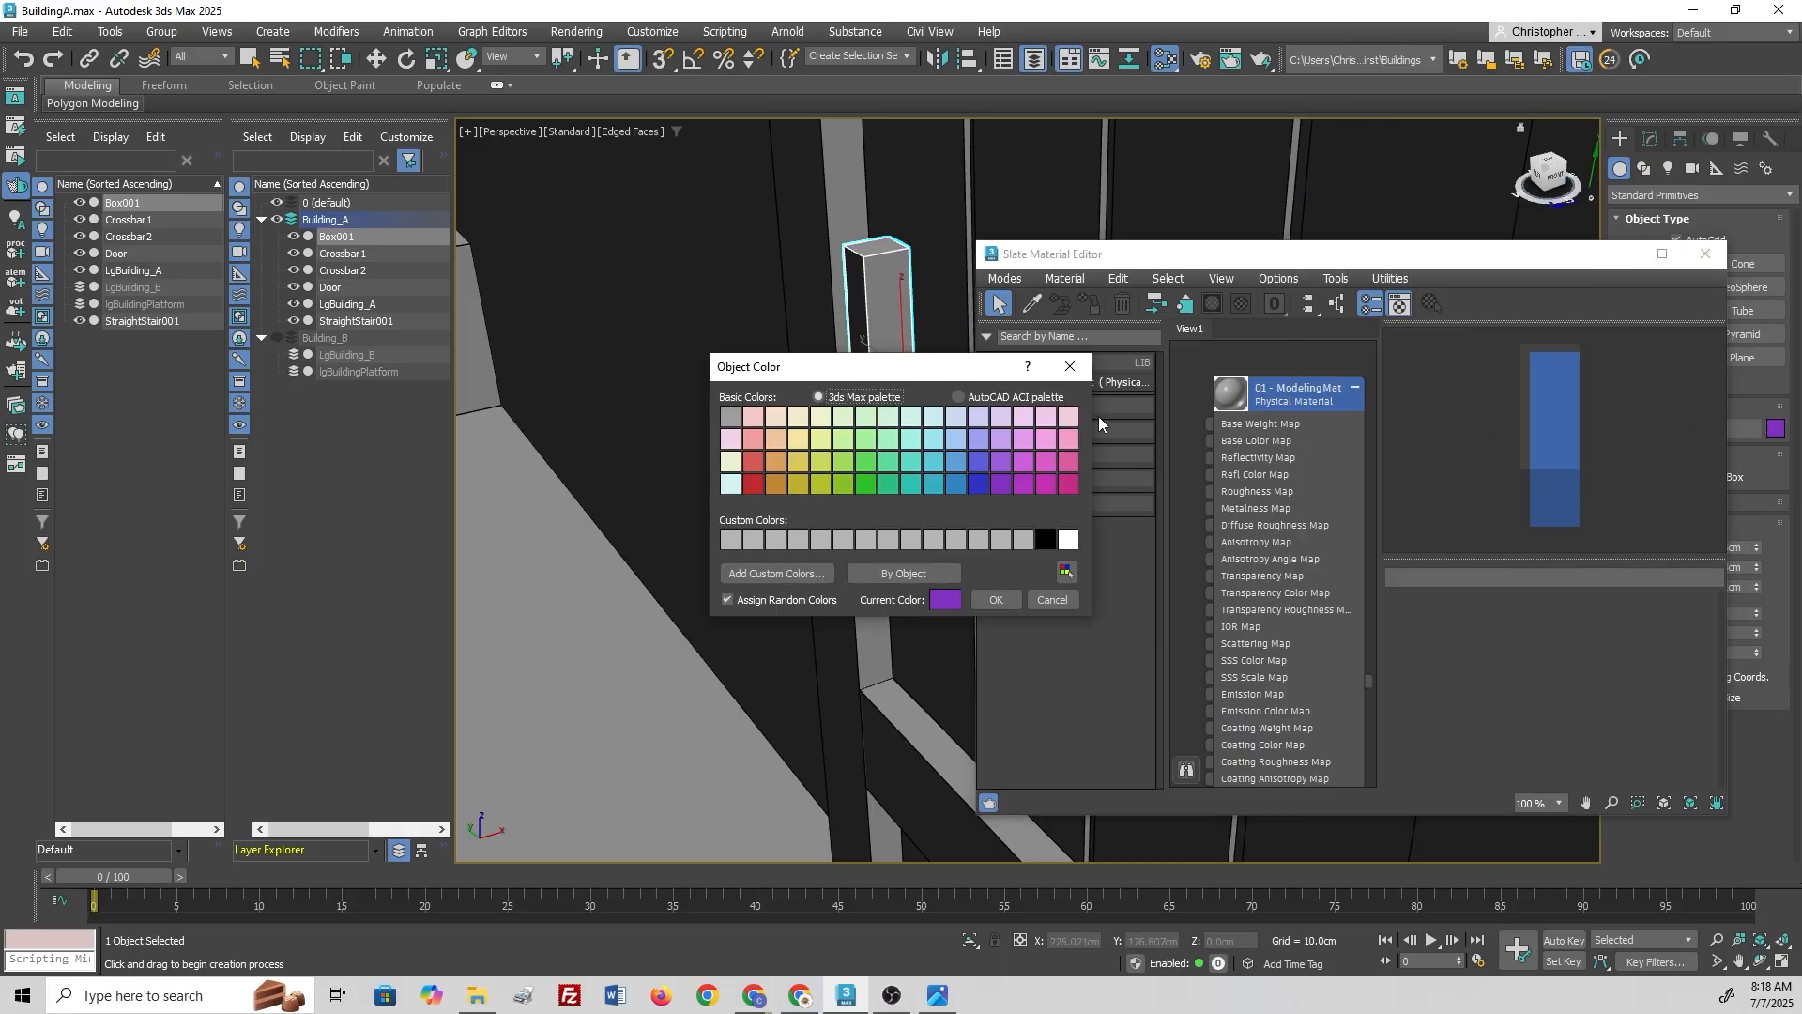
{"action": "left_click", "coordinate": [997, 600]}
{"action": "left_click", "coordinate": [1690, 255]}
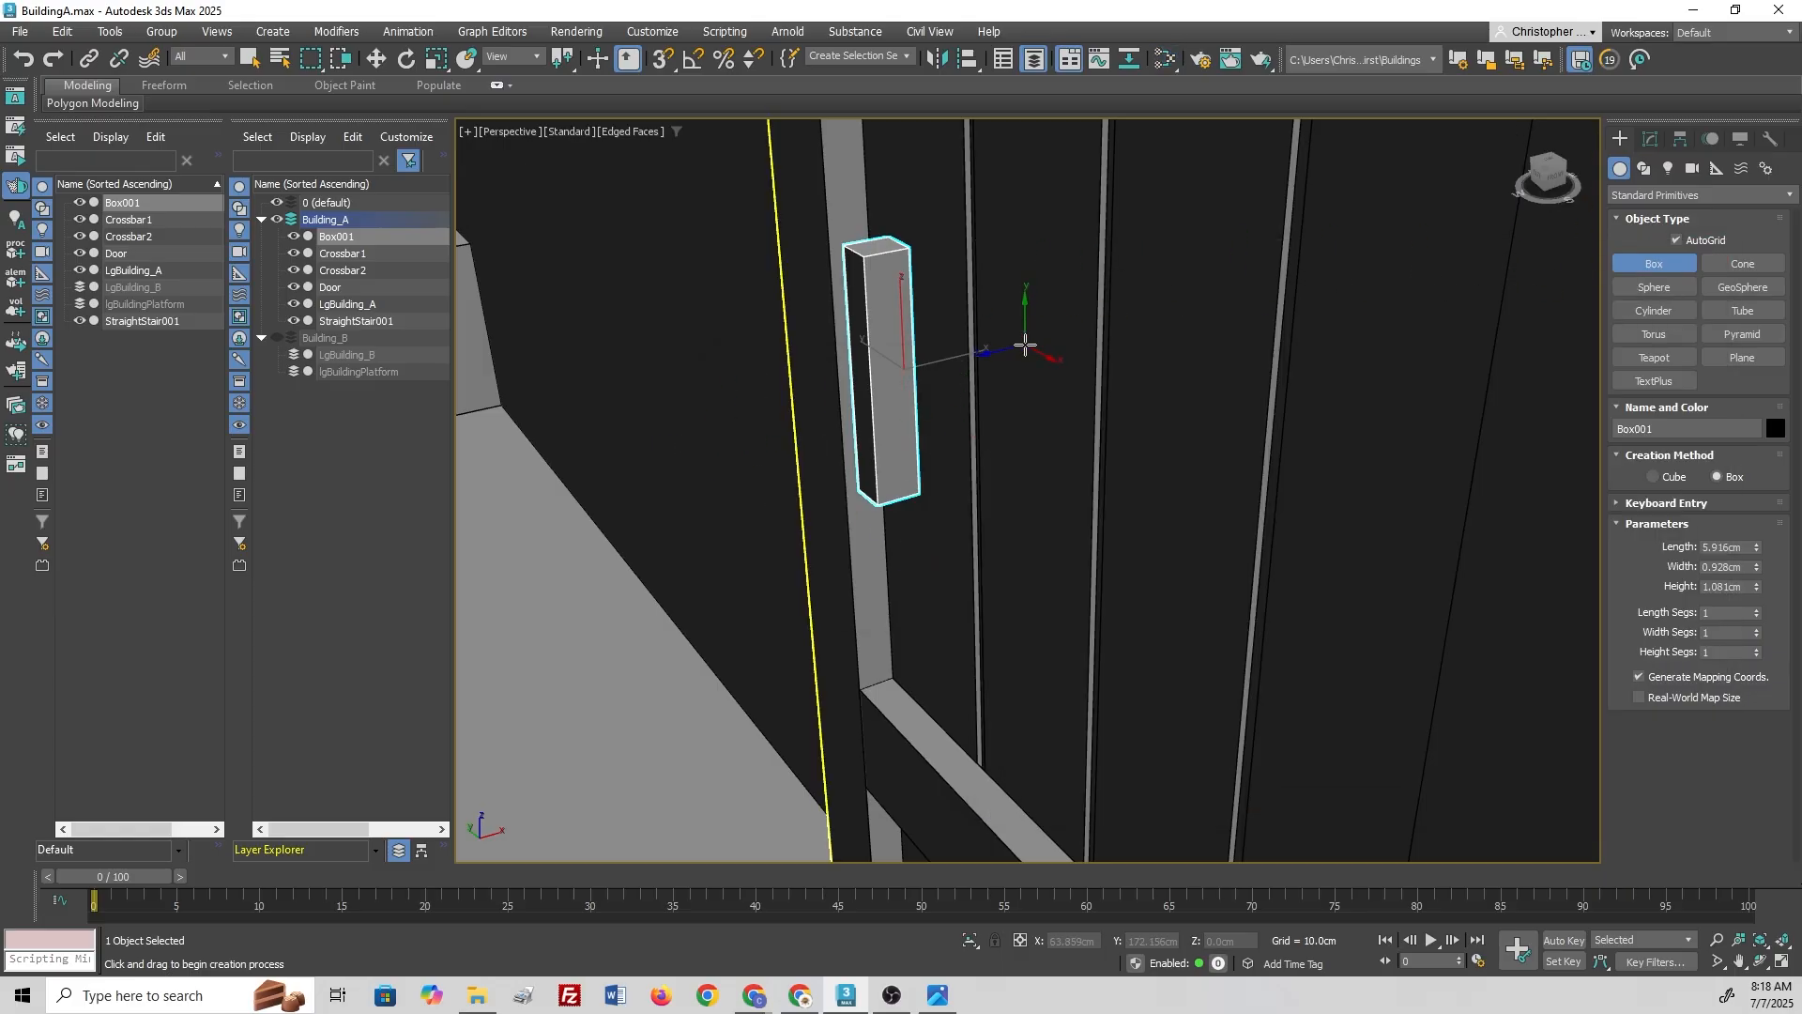
Step: Finish box creation and attach the upper crossbar to the Door object
{"action": "scroll", "coordinate": [1039, 342], "scroll_direction": "down", "scroll_amount": 6}
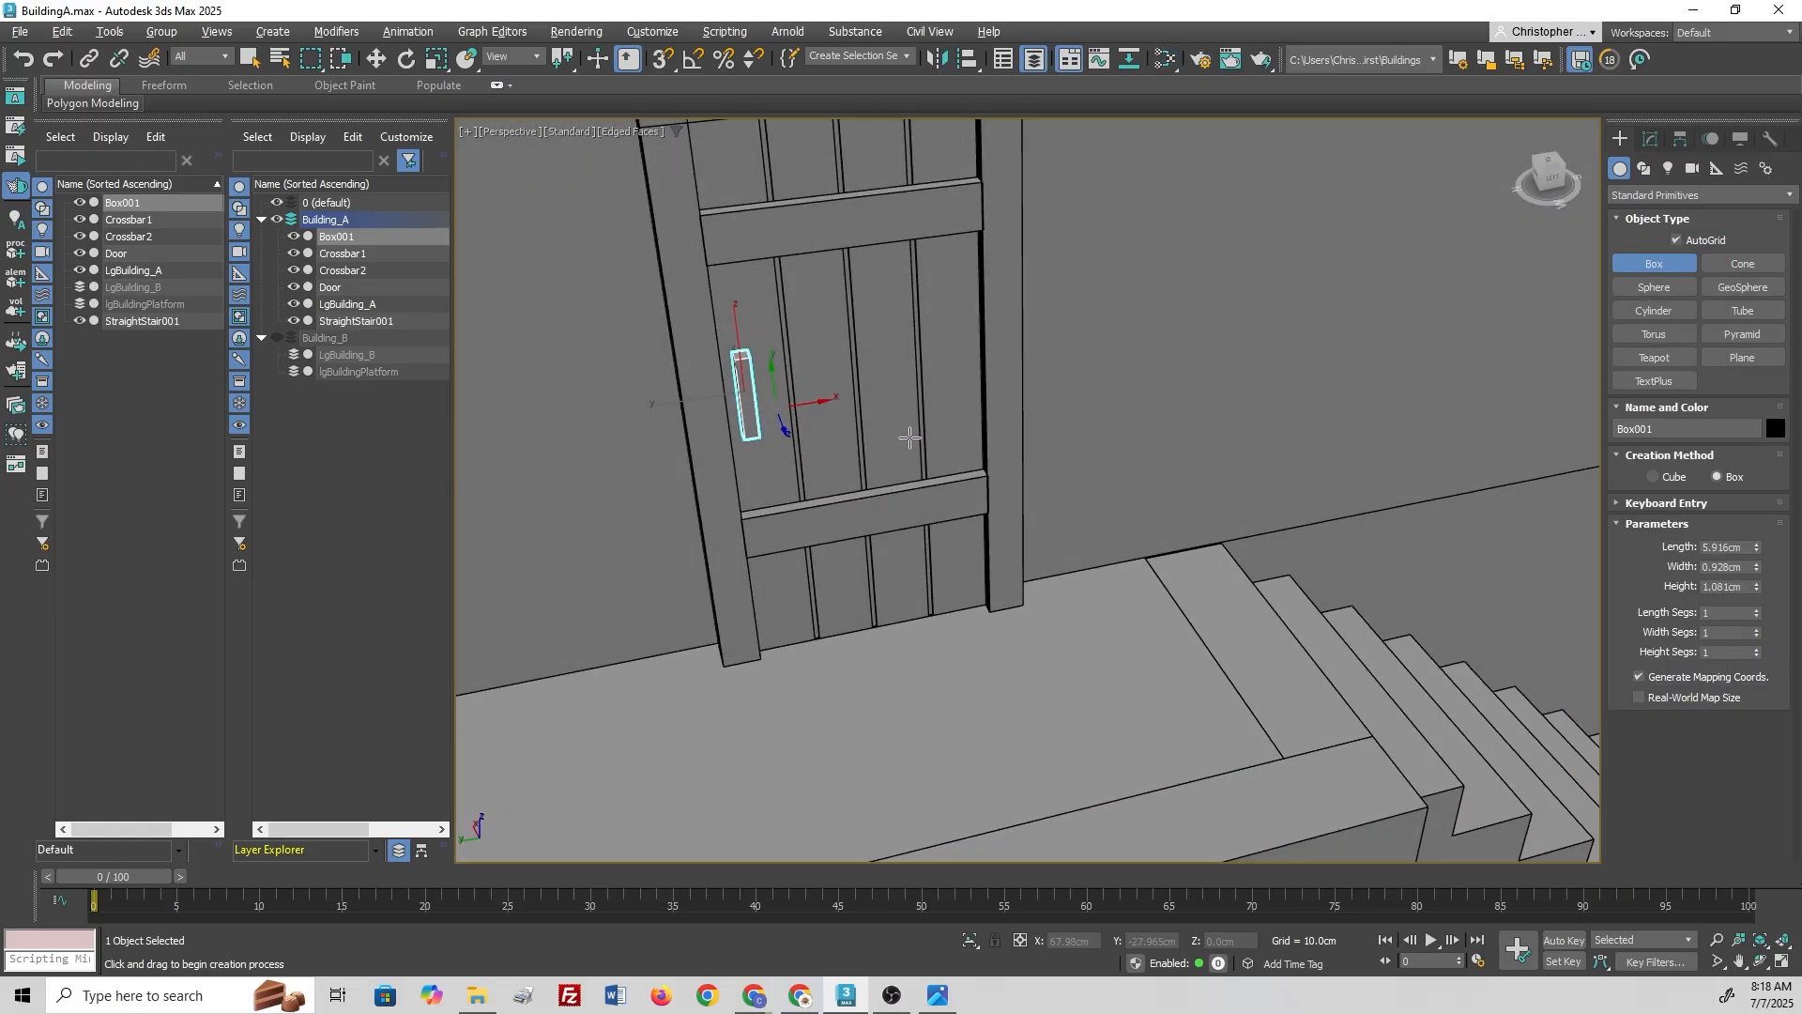
{"action": "middle_click_drag", "start_coordinate": [908, 437], "coordinate": [1234, 586], "text": "alt"}
{"action": "middle_click_drag", "start_coordinate": [1058, 539], "coordinate": [889, 500], "text": "alt"}
{"action": "scroll", "coordinate": [913, 528], "scroll_direction": "down", "scroll_amount": 3}
{"action": "middle_click_drag", "start_coordinate": [989, 573], "coordinate": [920, 469]}
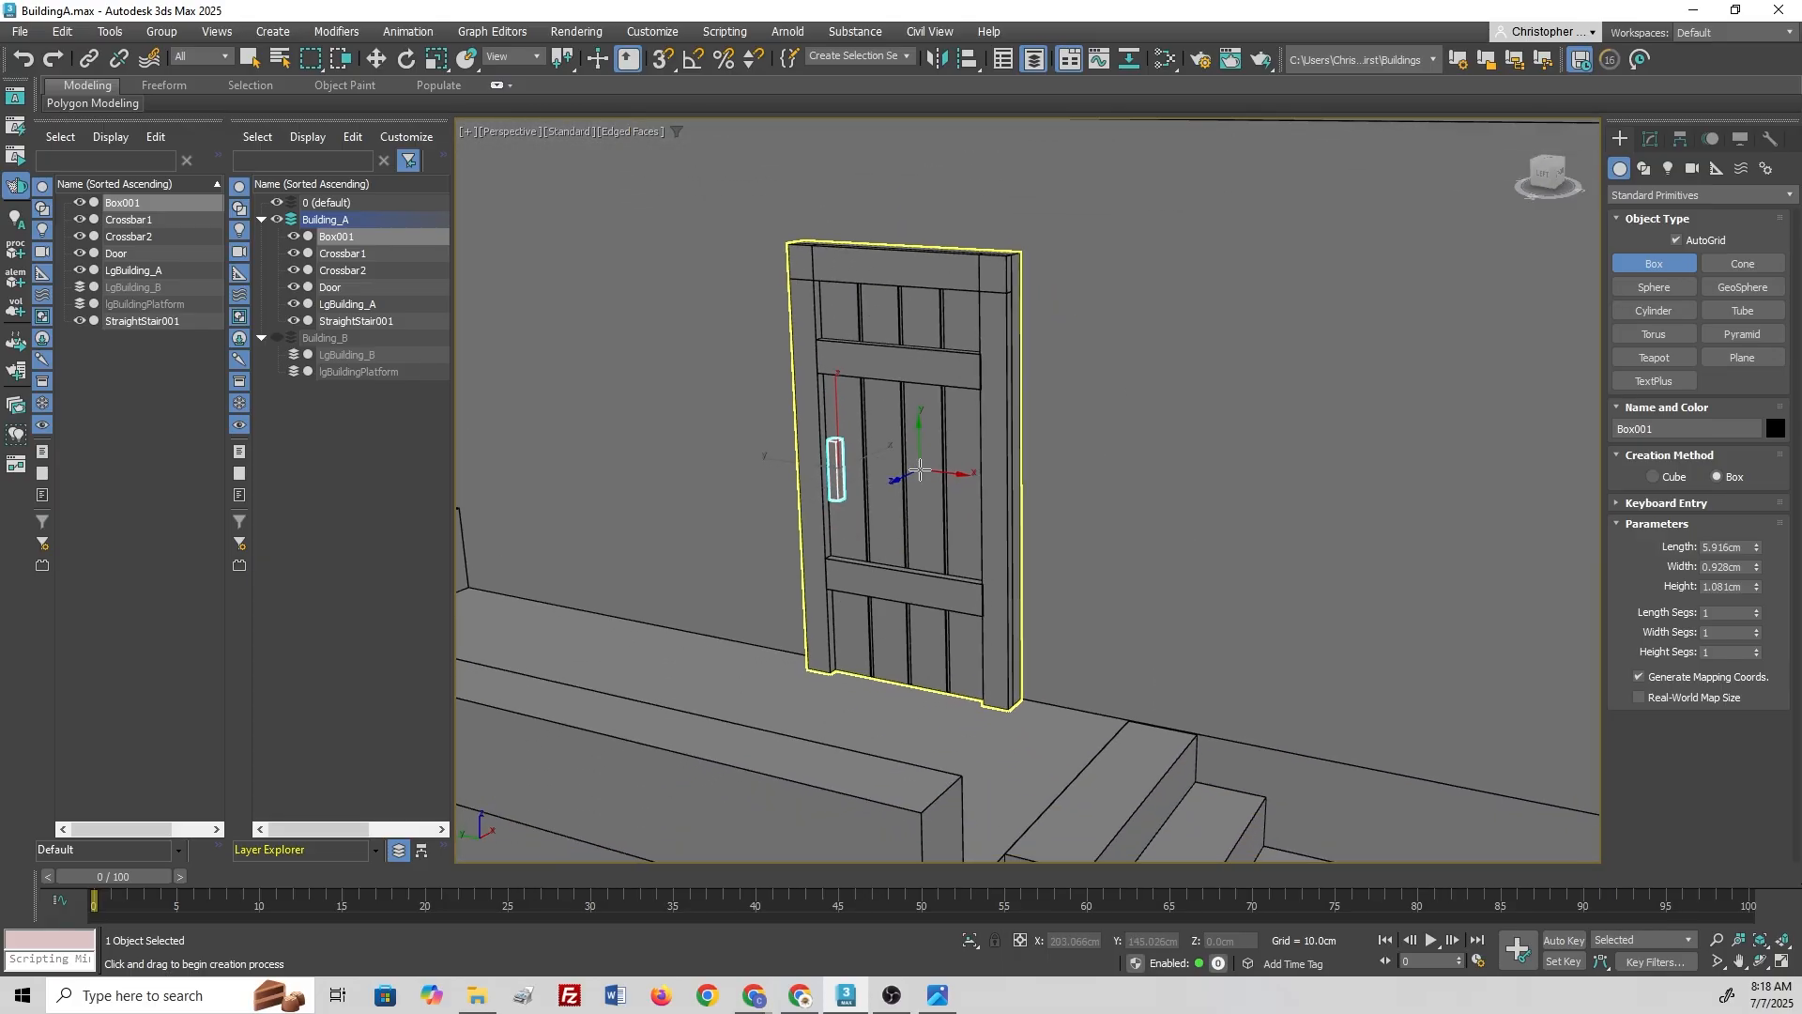
{"action": "right_click", "coordinate": [1493, 299]}
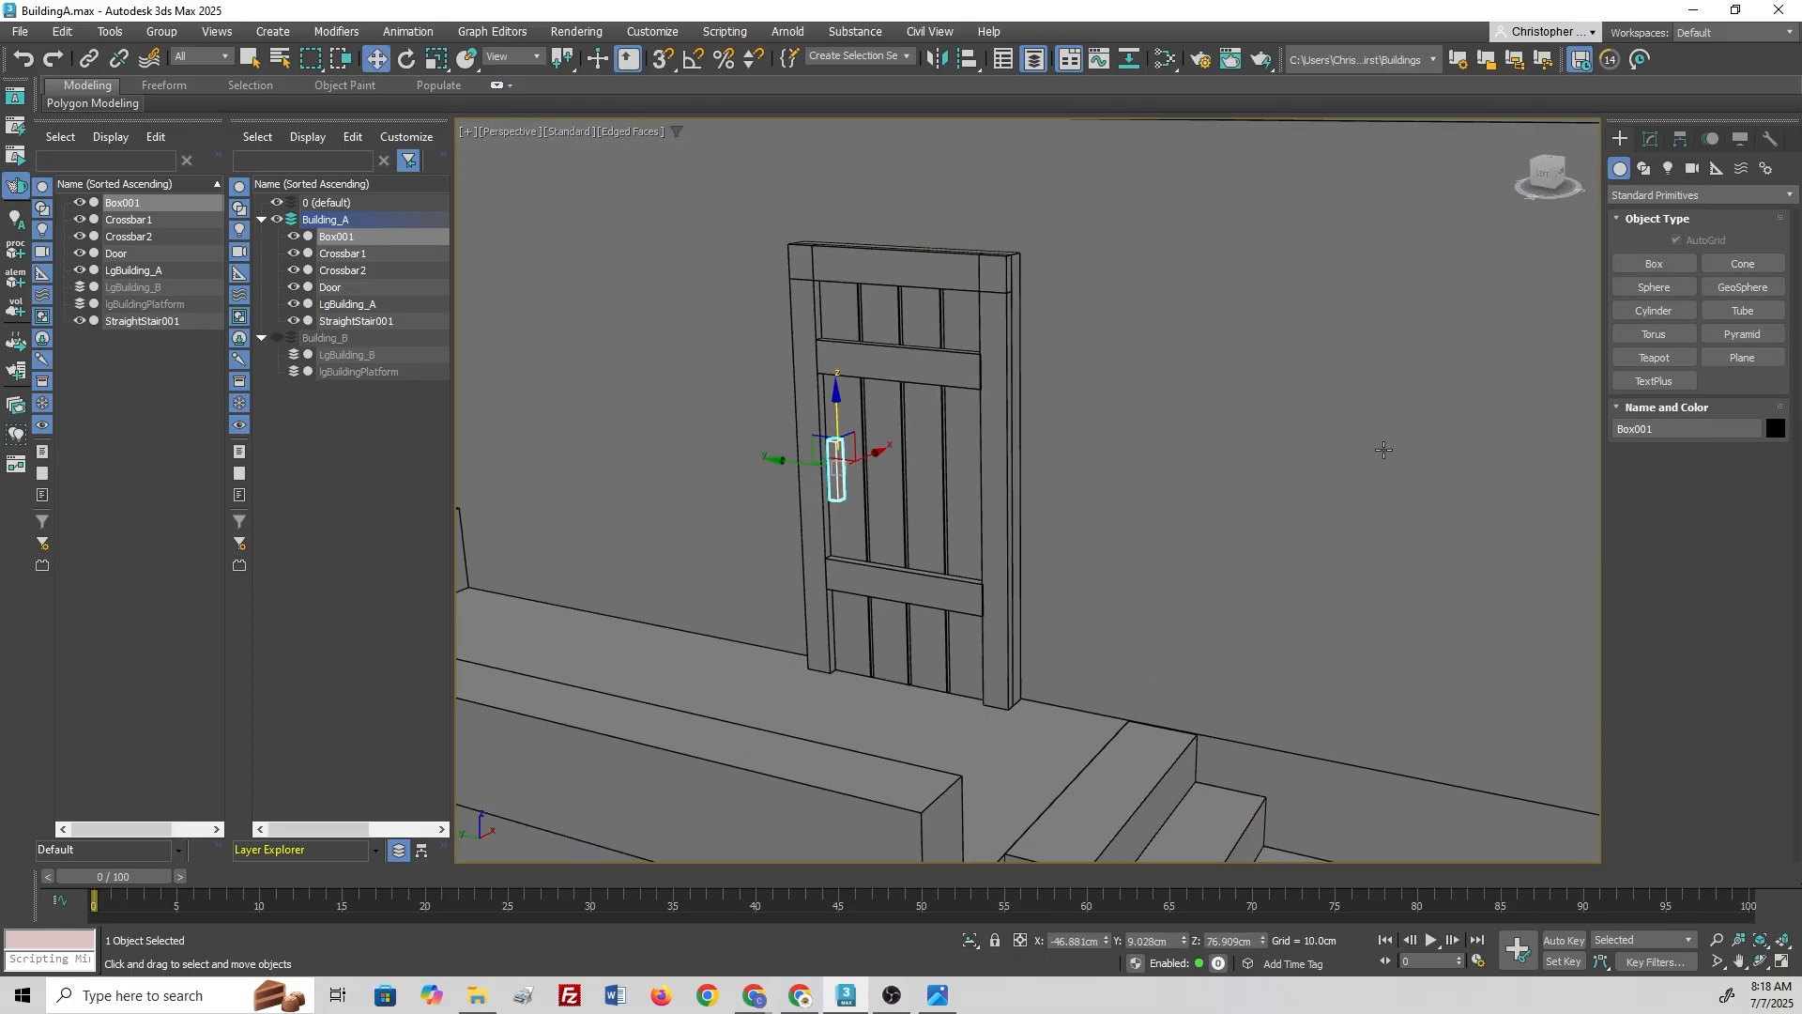
{"action": "left_click", "coordinate": [956, 326]}
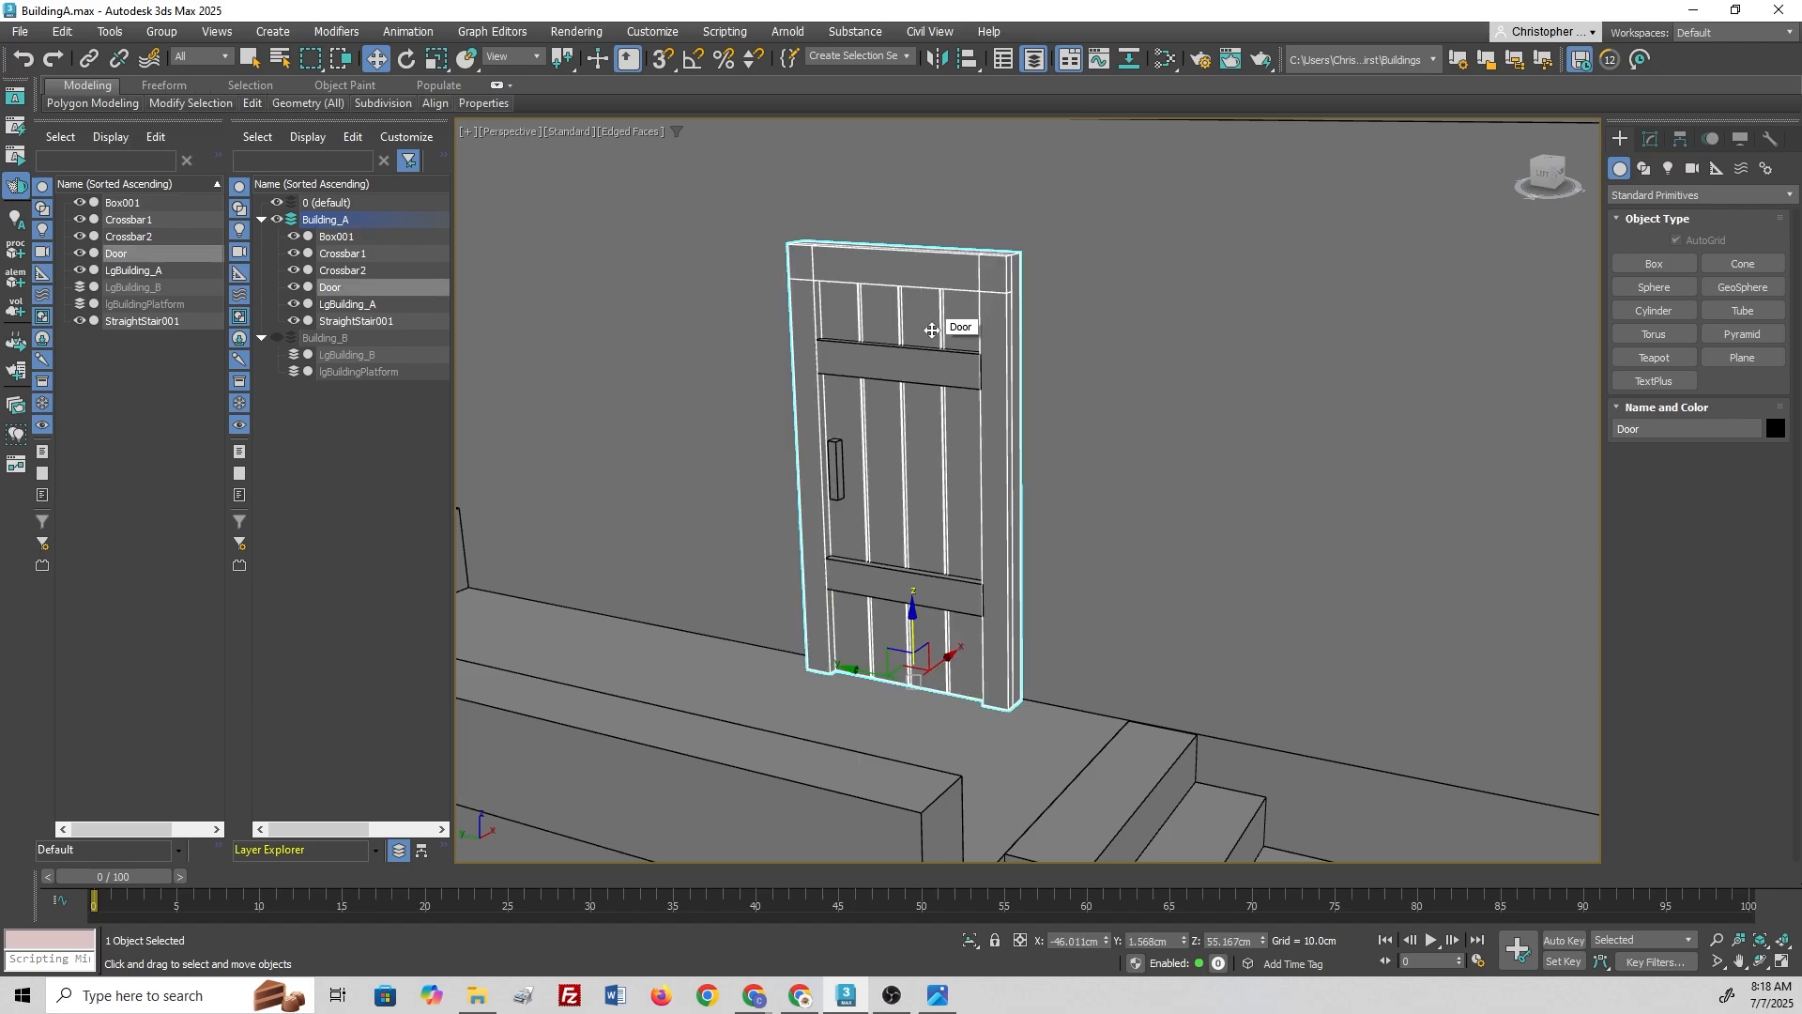
{"action": "left_click", "coordinate": [1656, 142]}
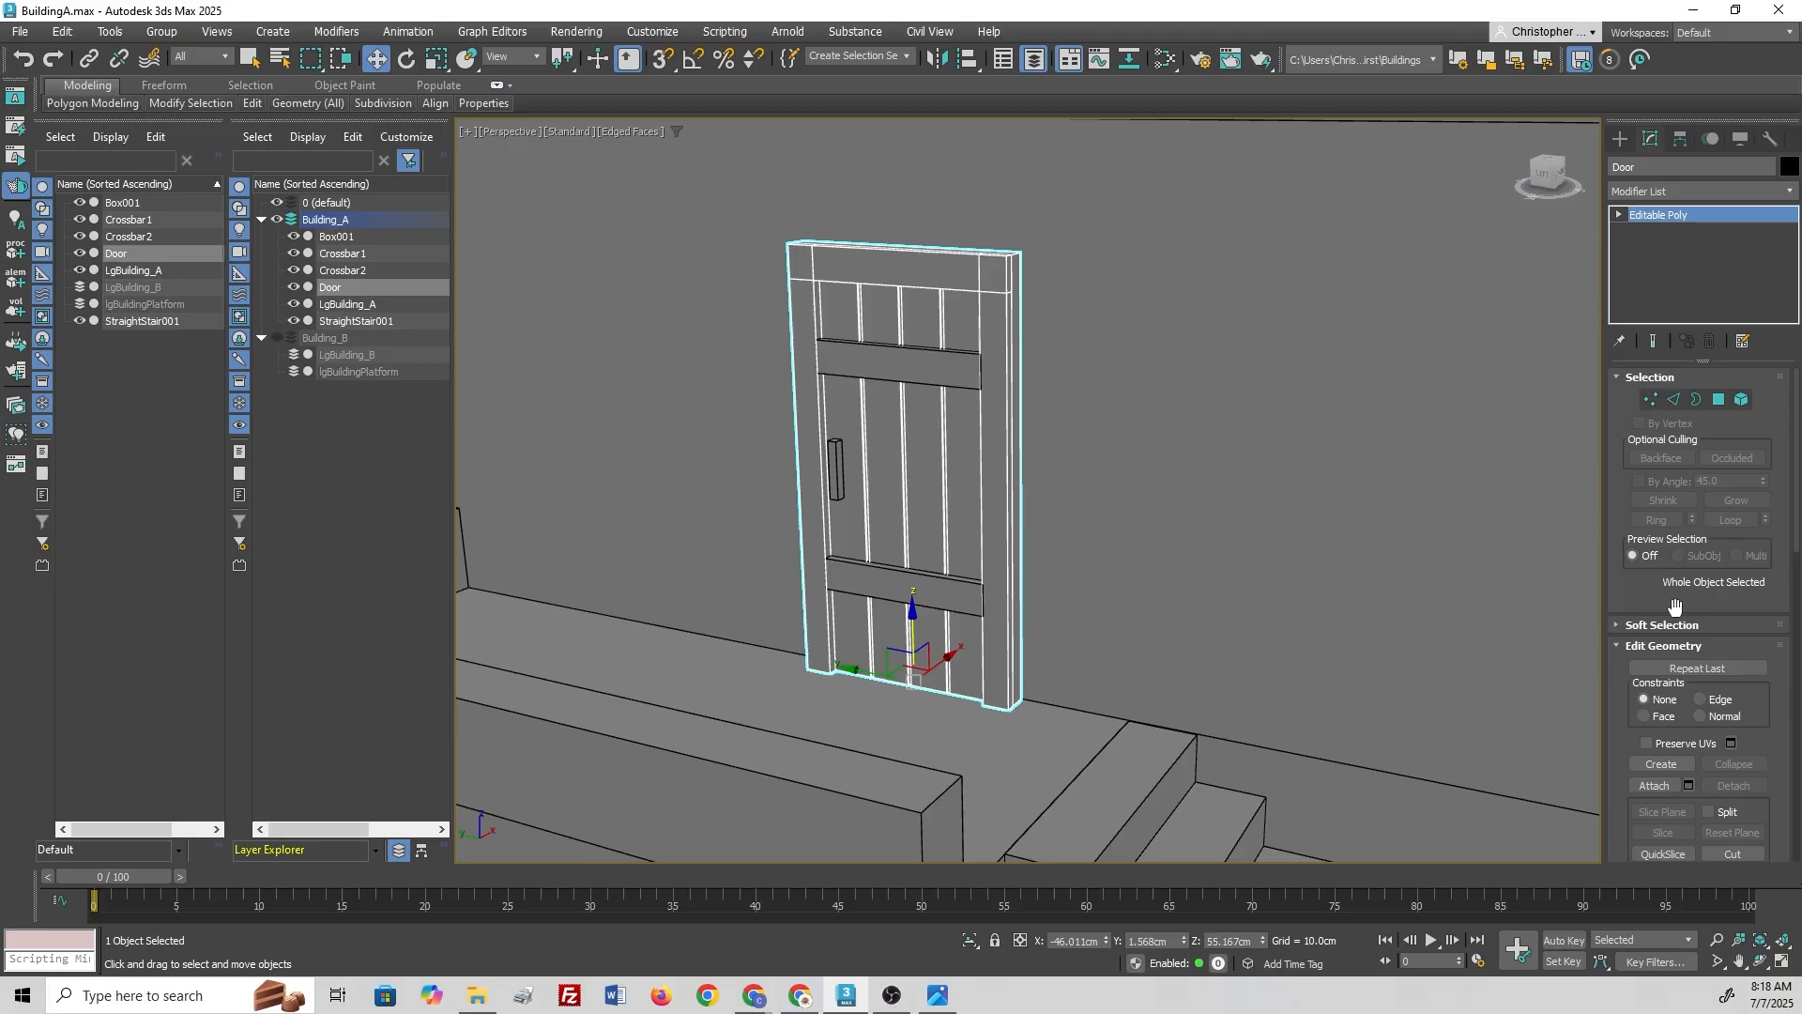
{"action": "left_click_drag", "start_coordinate": [1675, 605], "coordinate": [1658, 421]}
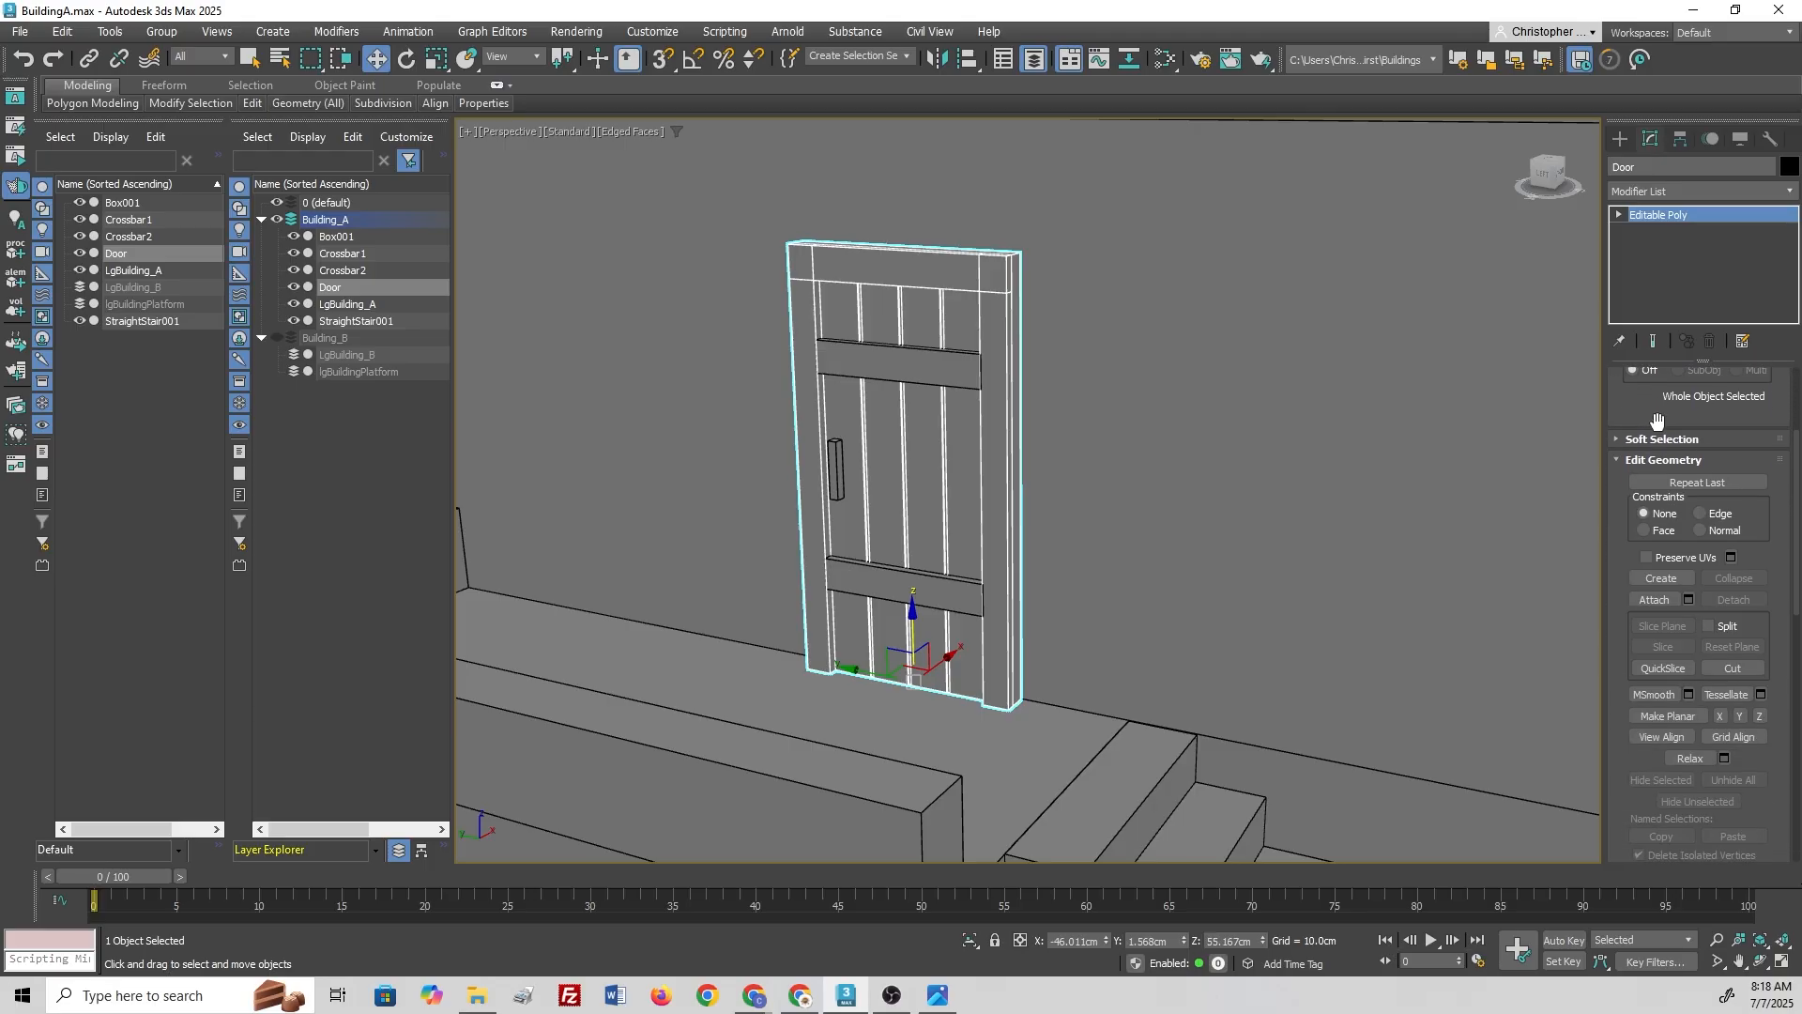
{"action": "left_click", "coordinate": [1655, 600]}
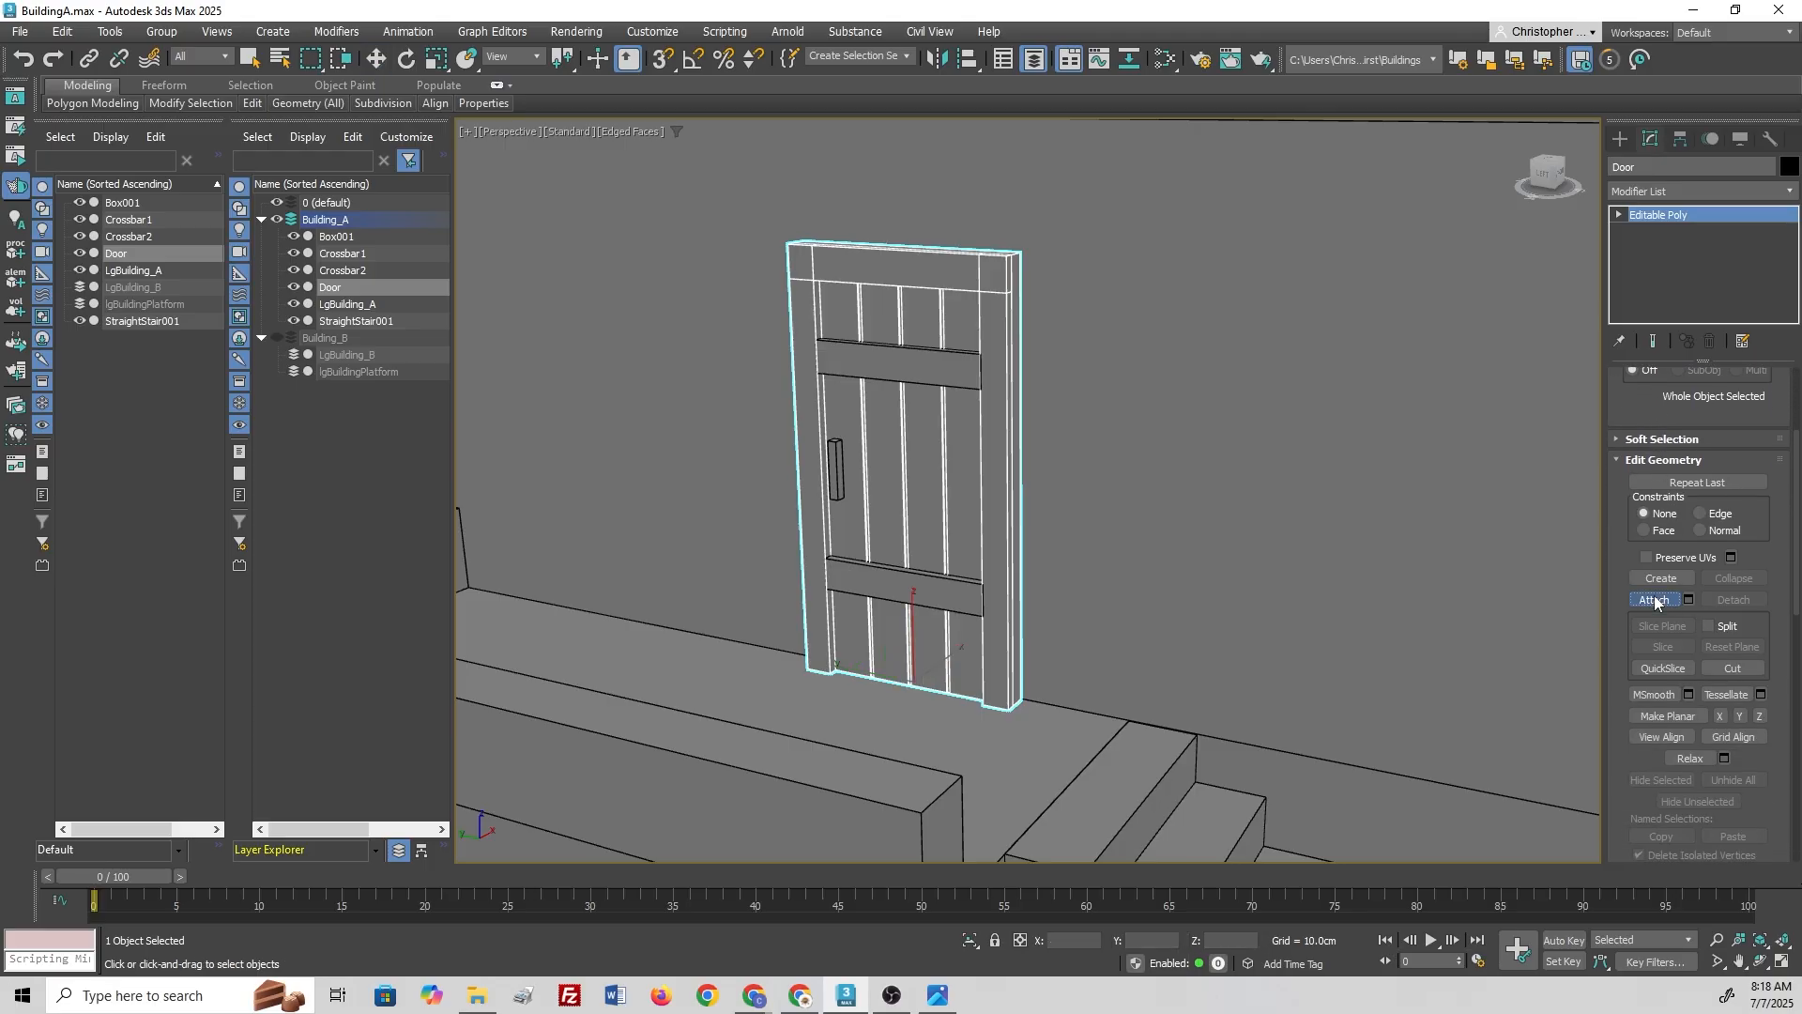
{"action": "left_click", "coordinate": [859, 366]}
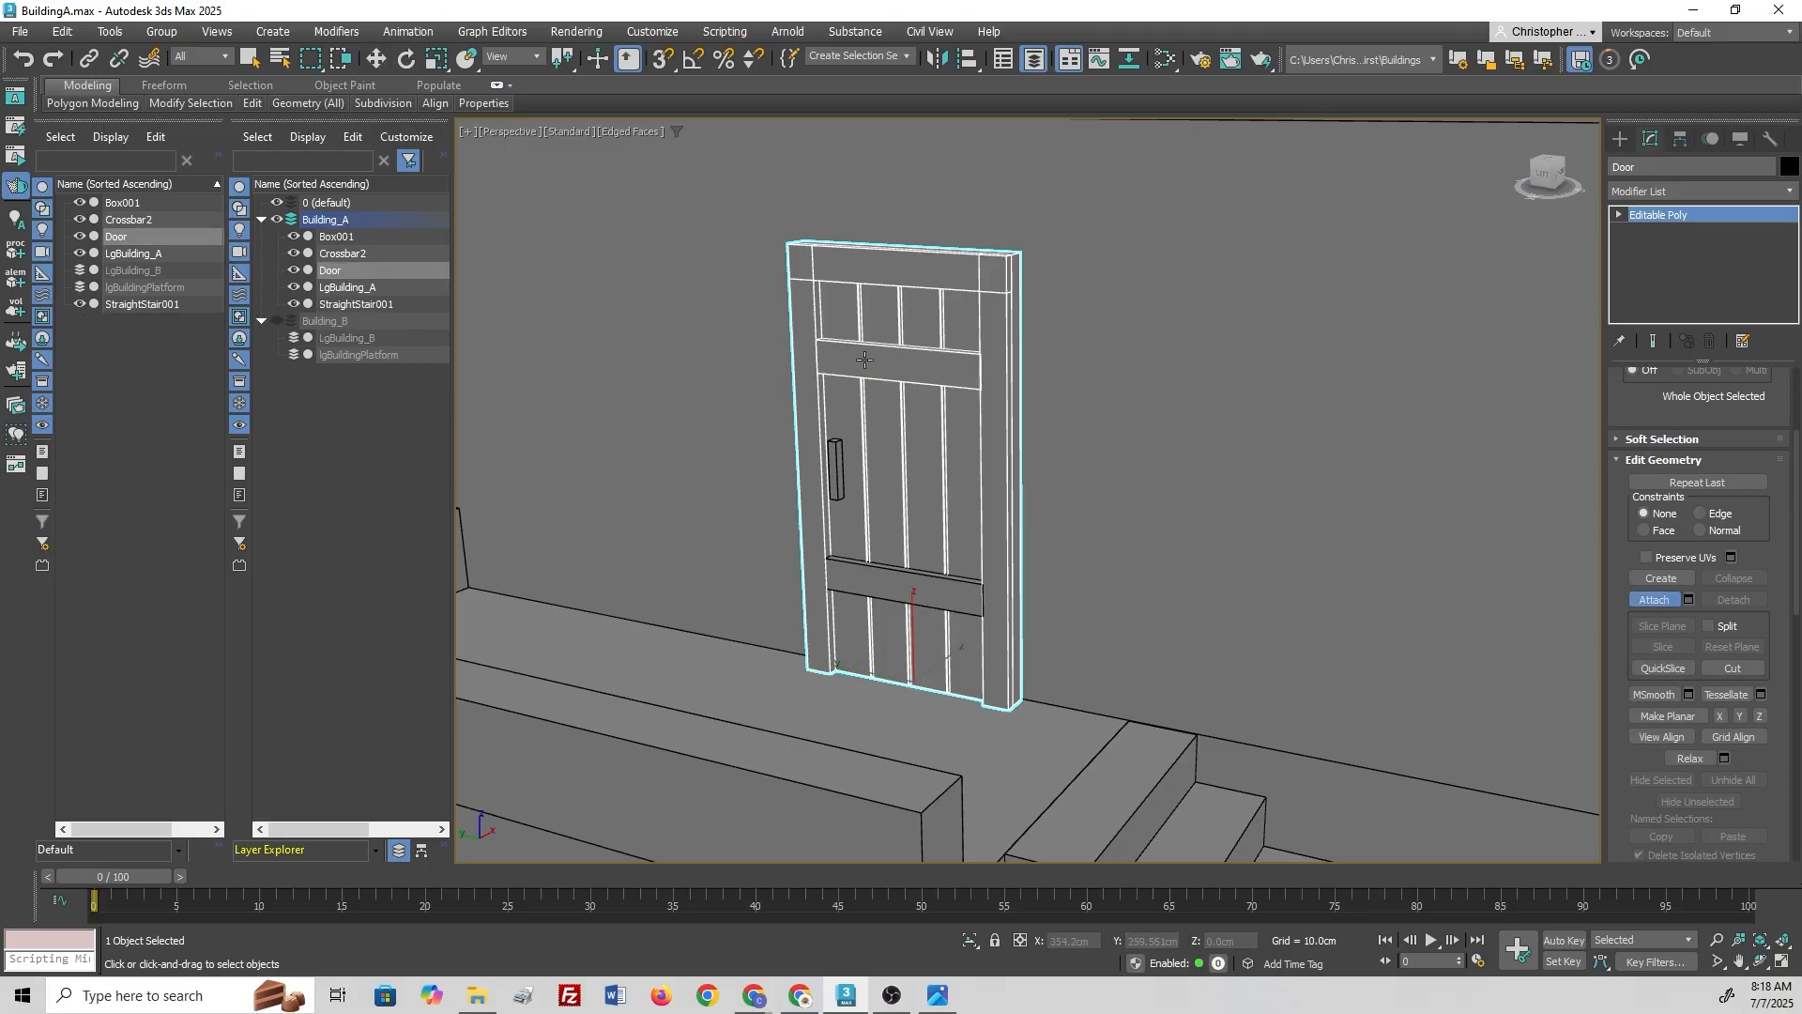
Step: Attach the lower crossbar and the handle box to the Door object, and finish attaching
{"action": "left_click", "coordinate": [838, 577]}
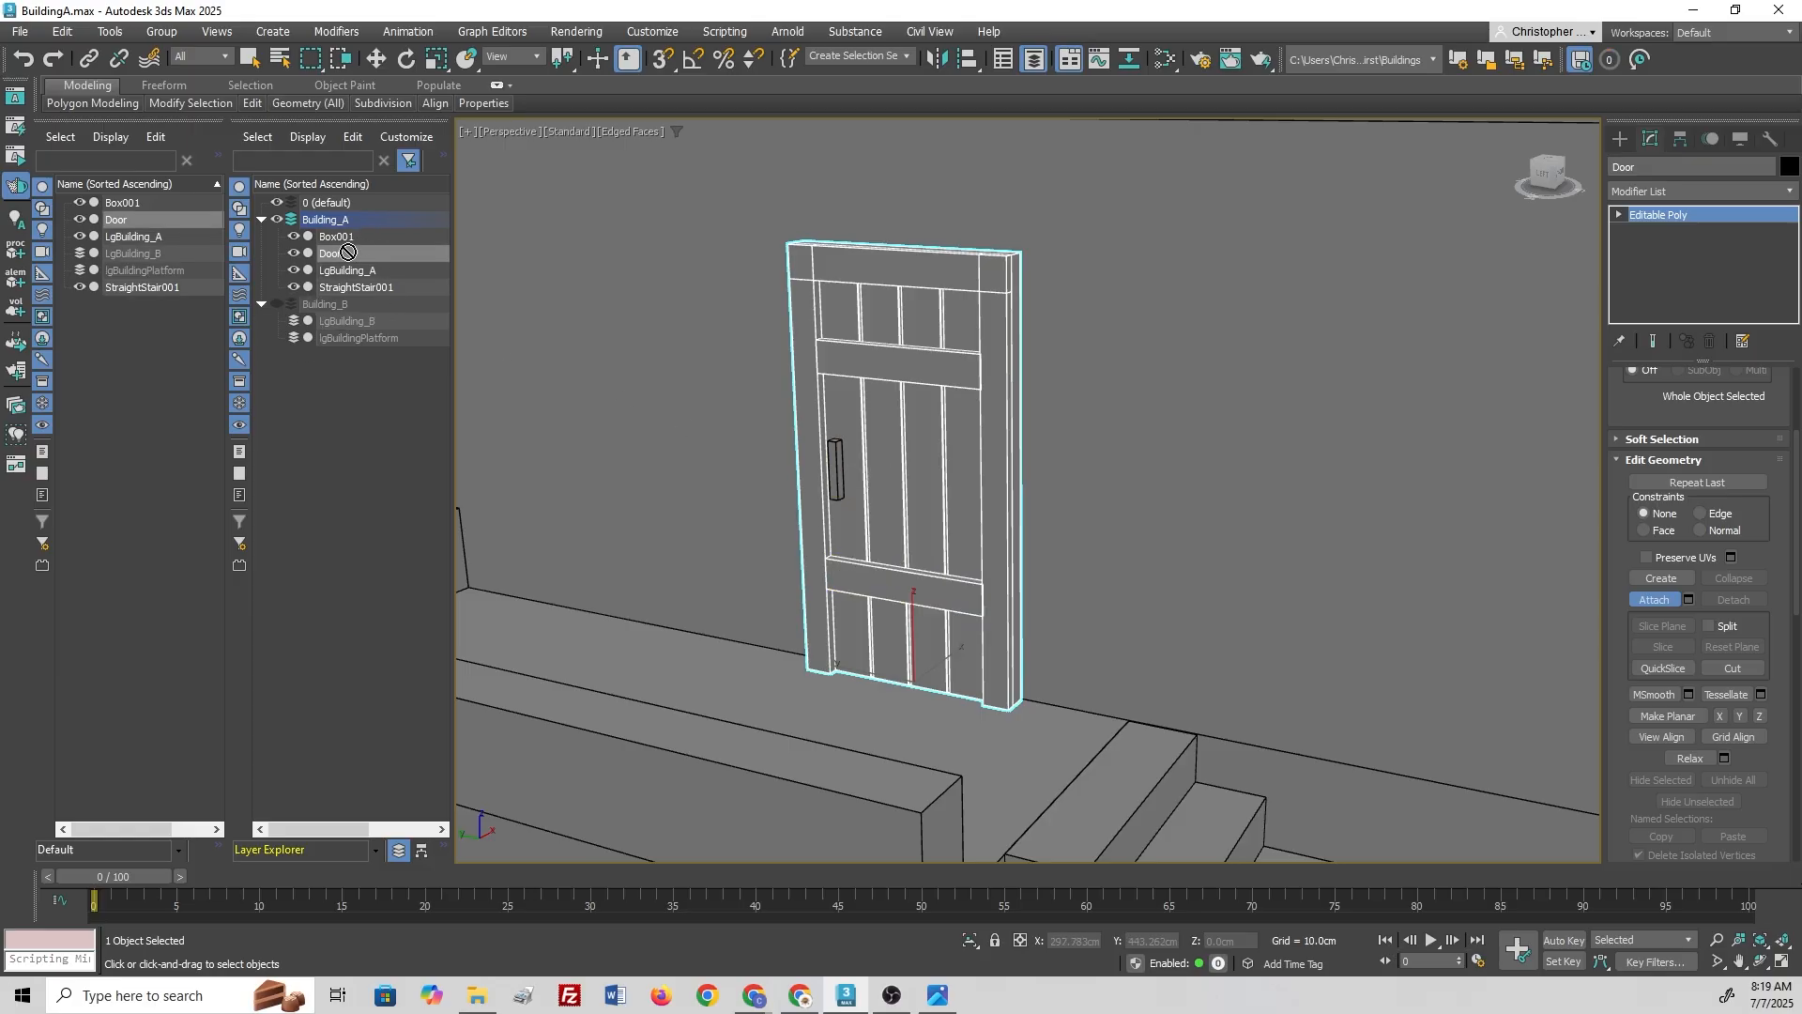
{"action": "key", "text": "ctrl+z"}
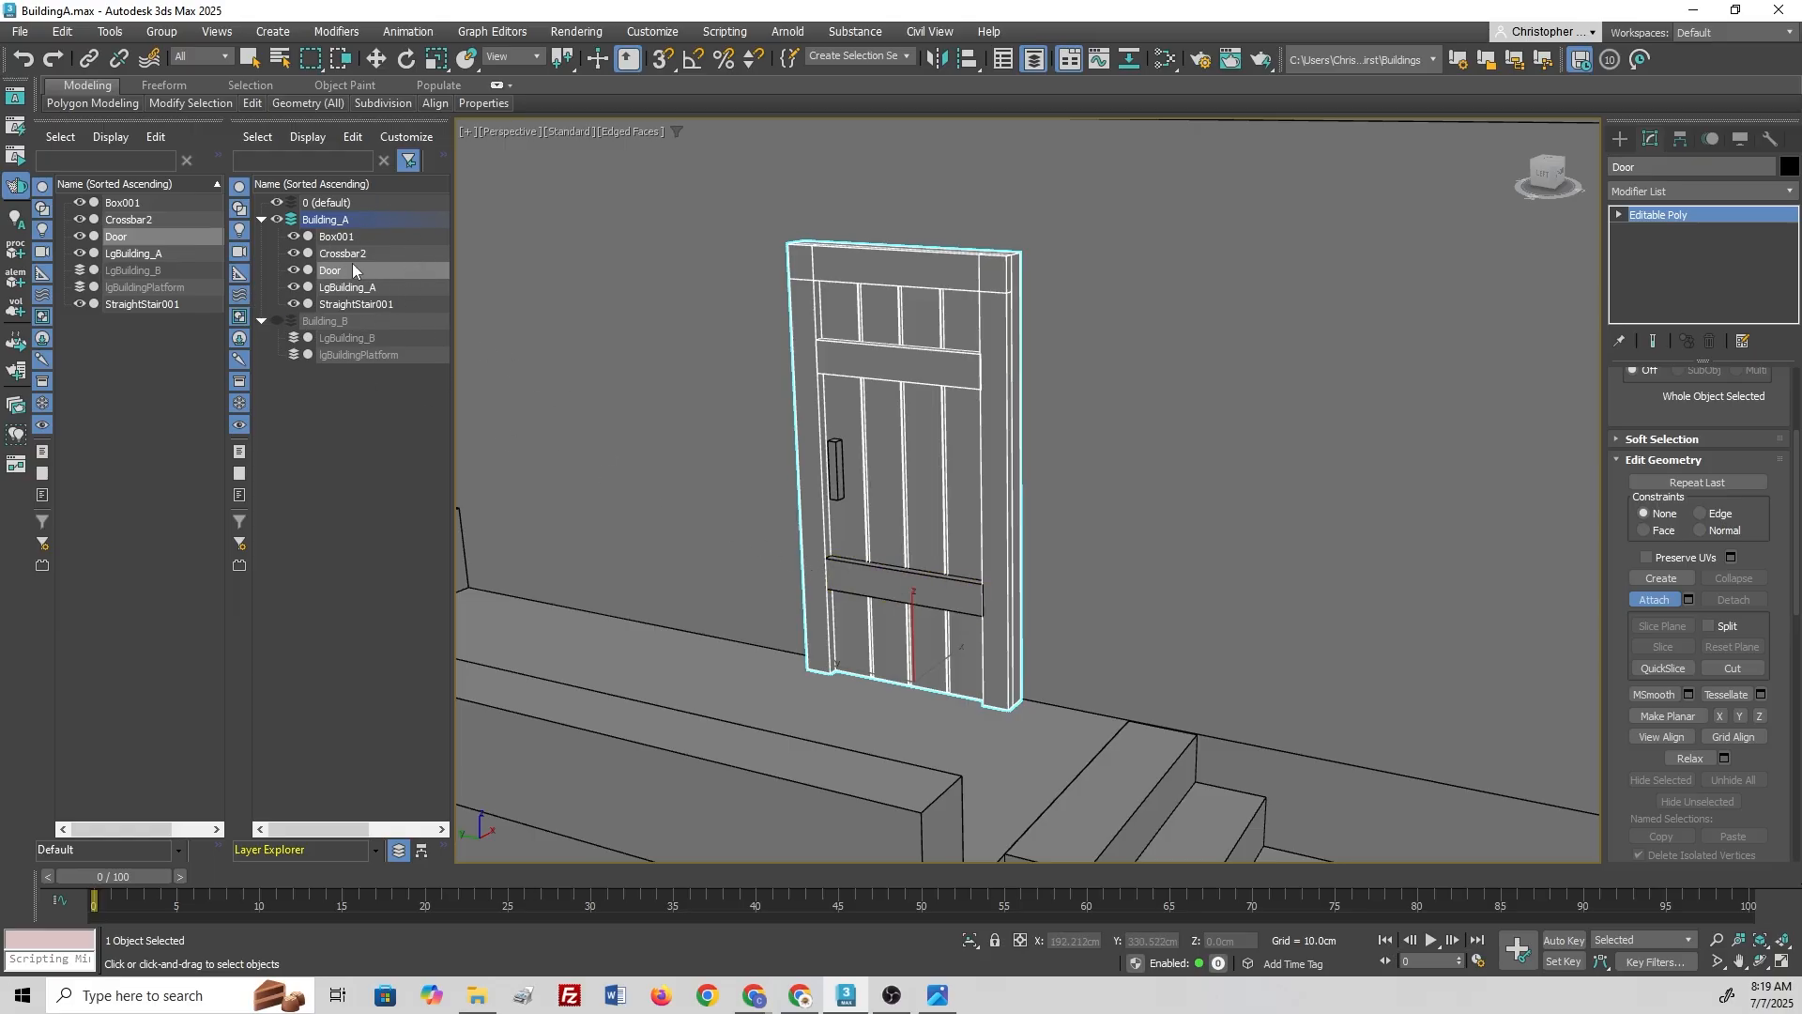
{"action": "left_click", "coordinate": [865, 588]}
{"action": "left_click", "coordinate": [834, 465]}
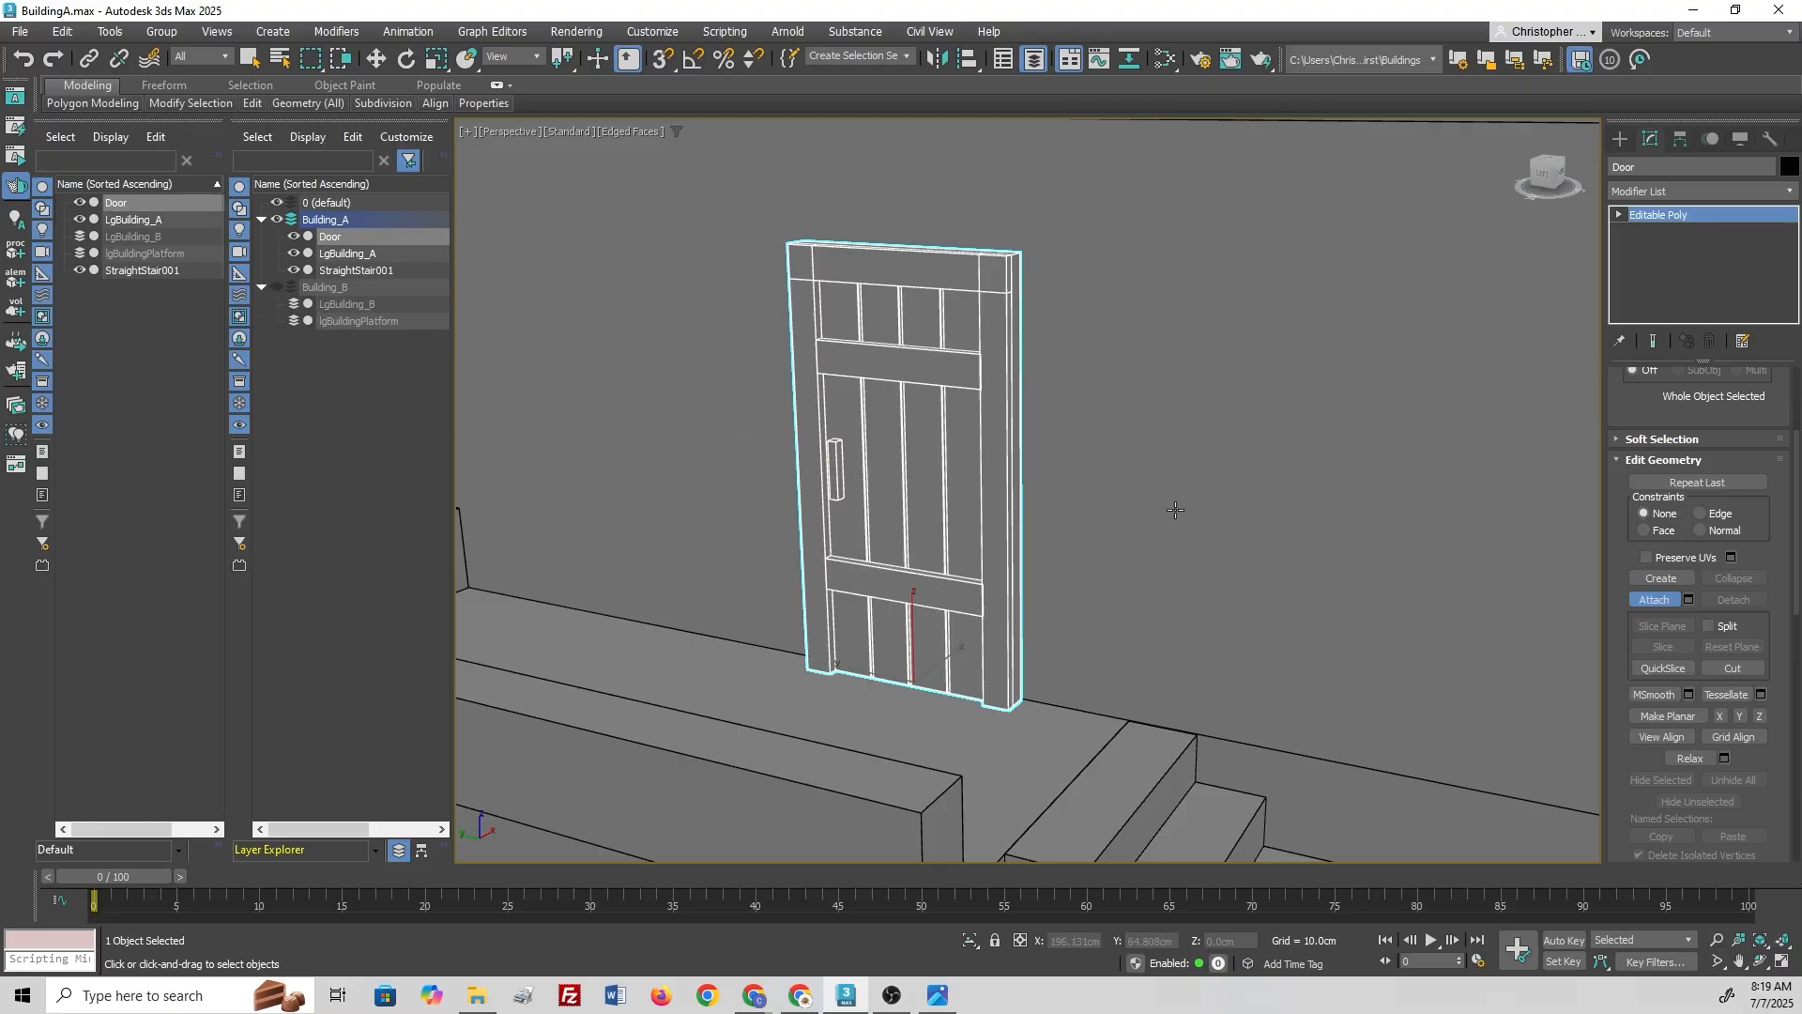
{"action": "key", "text": "w"}
Step: Try moving the combined door along the building's front wall, and undo the move
{"action": "scroll", "coordinate": [939, 453], "scroll_direction": "down", "scroll_amount": 5}
{"action": "middle_click_drag", "start_coordinate": [938, 453], "coordinate": [886, 429], "text": "alt"}
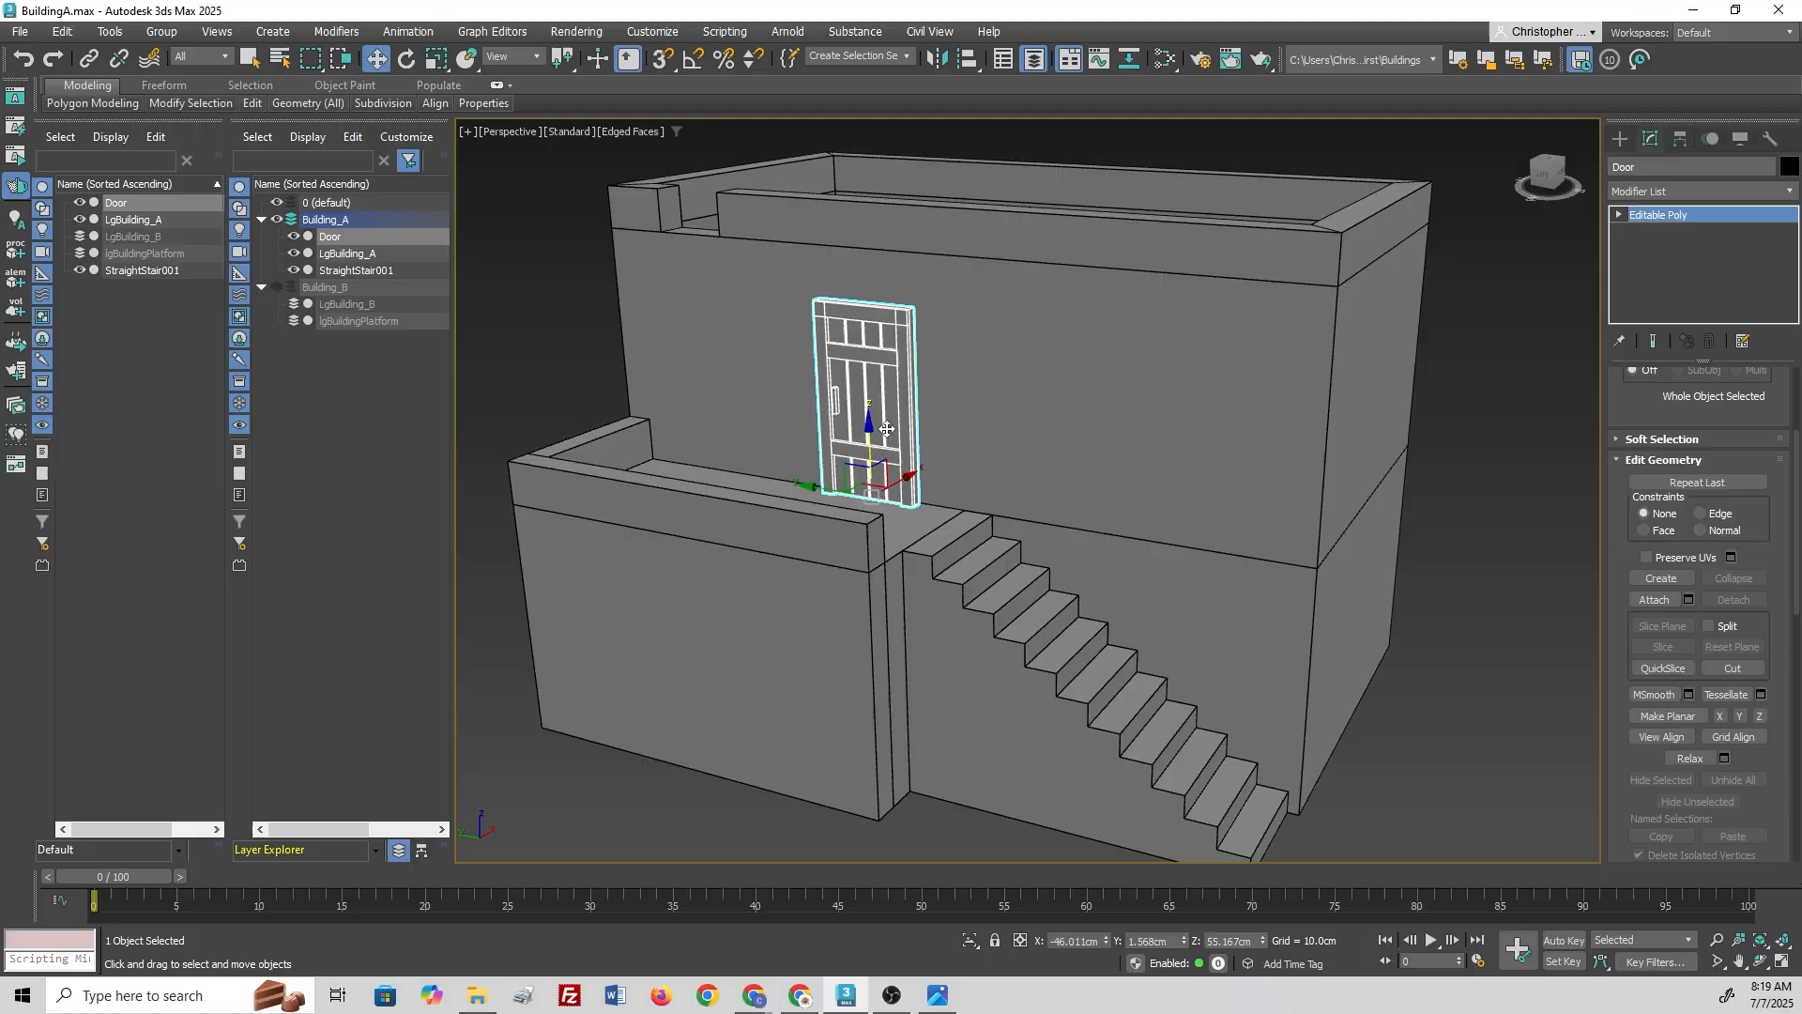
{"action": "left_click_drag", "start_coordinate": [924, 410], "coordinate": [801, 515]}
{"action": "left_click", "coordinate": [578, 362]}
{"action": "left_click", "coordinate": [707, 416]}
{"action": "key", "text": "ctrl+z"}
{"action": "key", "text": "ctrl+z"}
{"action": "key", "text": "ctrl+z"}
{"action": "key", "text": "ctrl+z"}
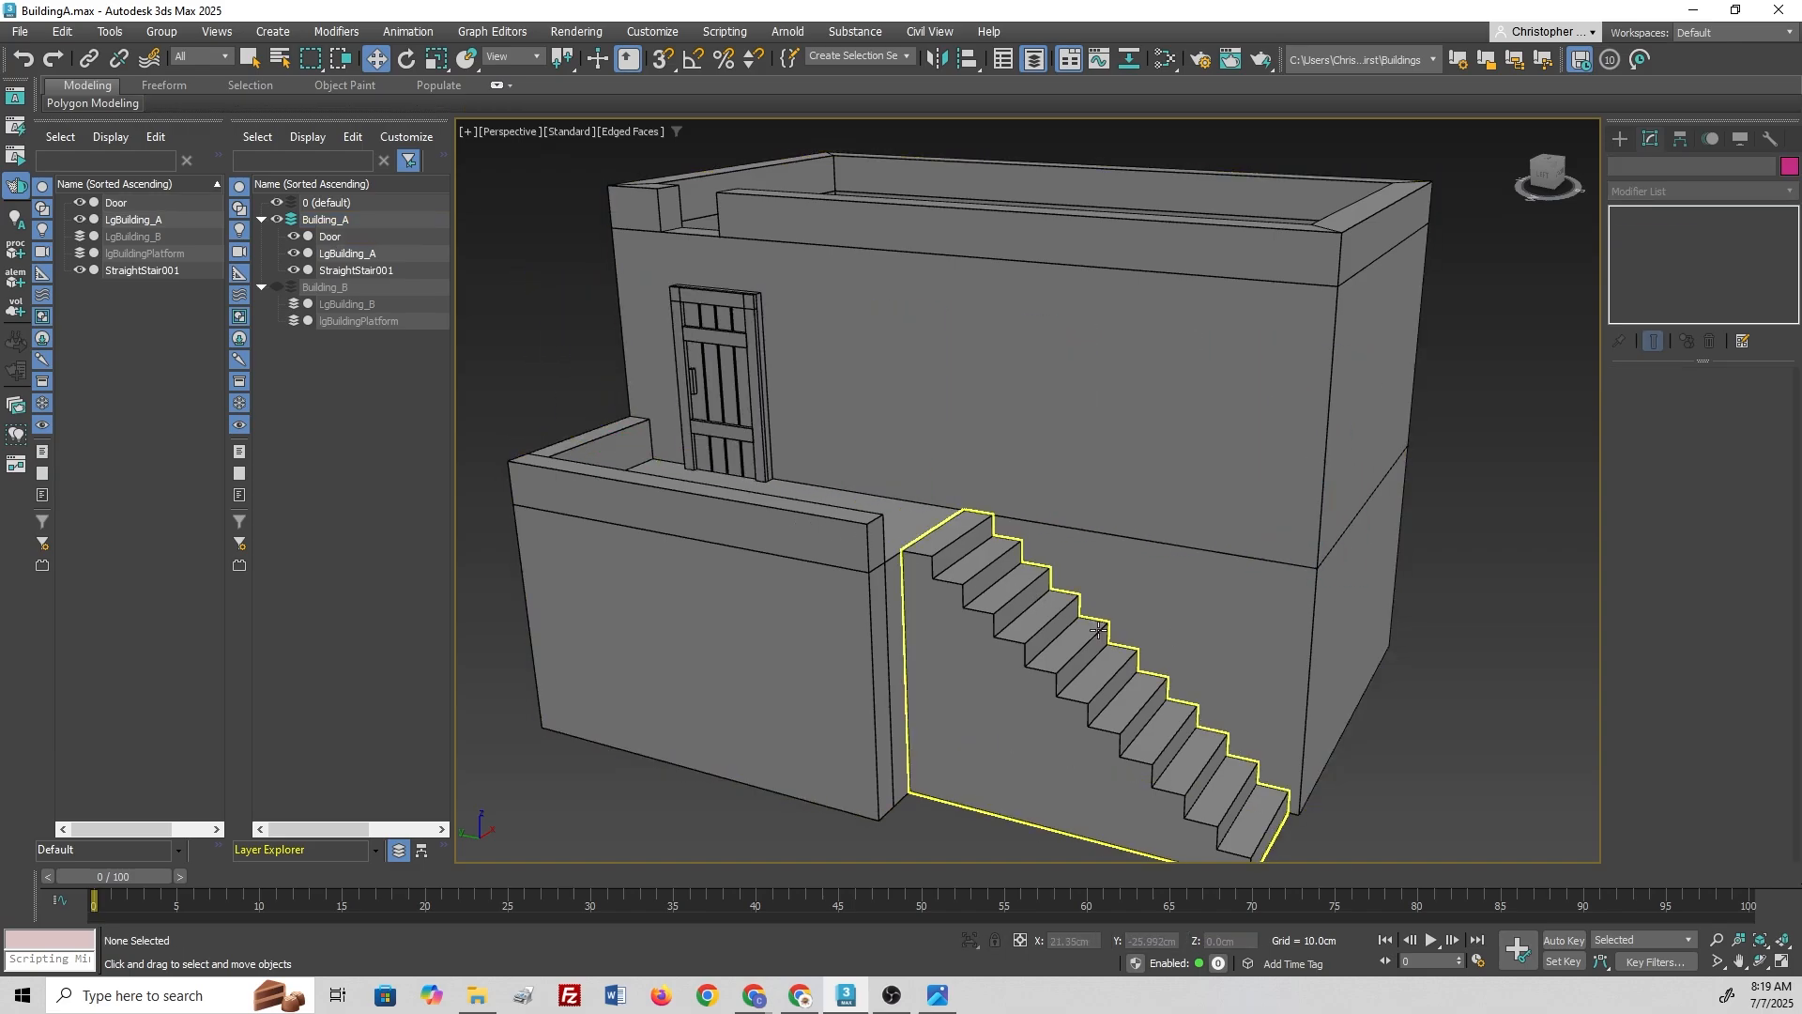
{"action": "left_click", "coordinate": [488, 347]}
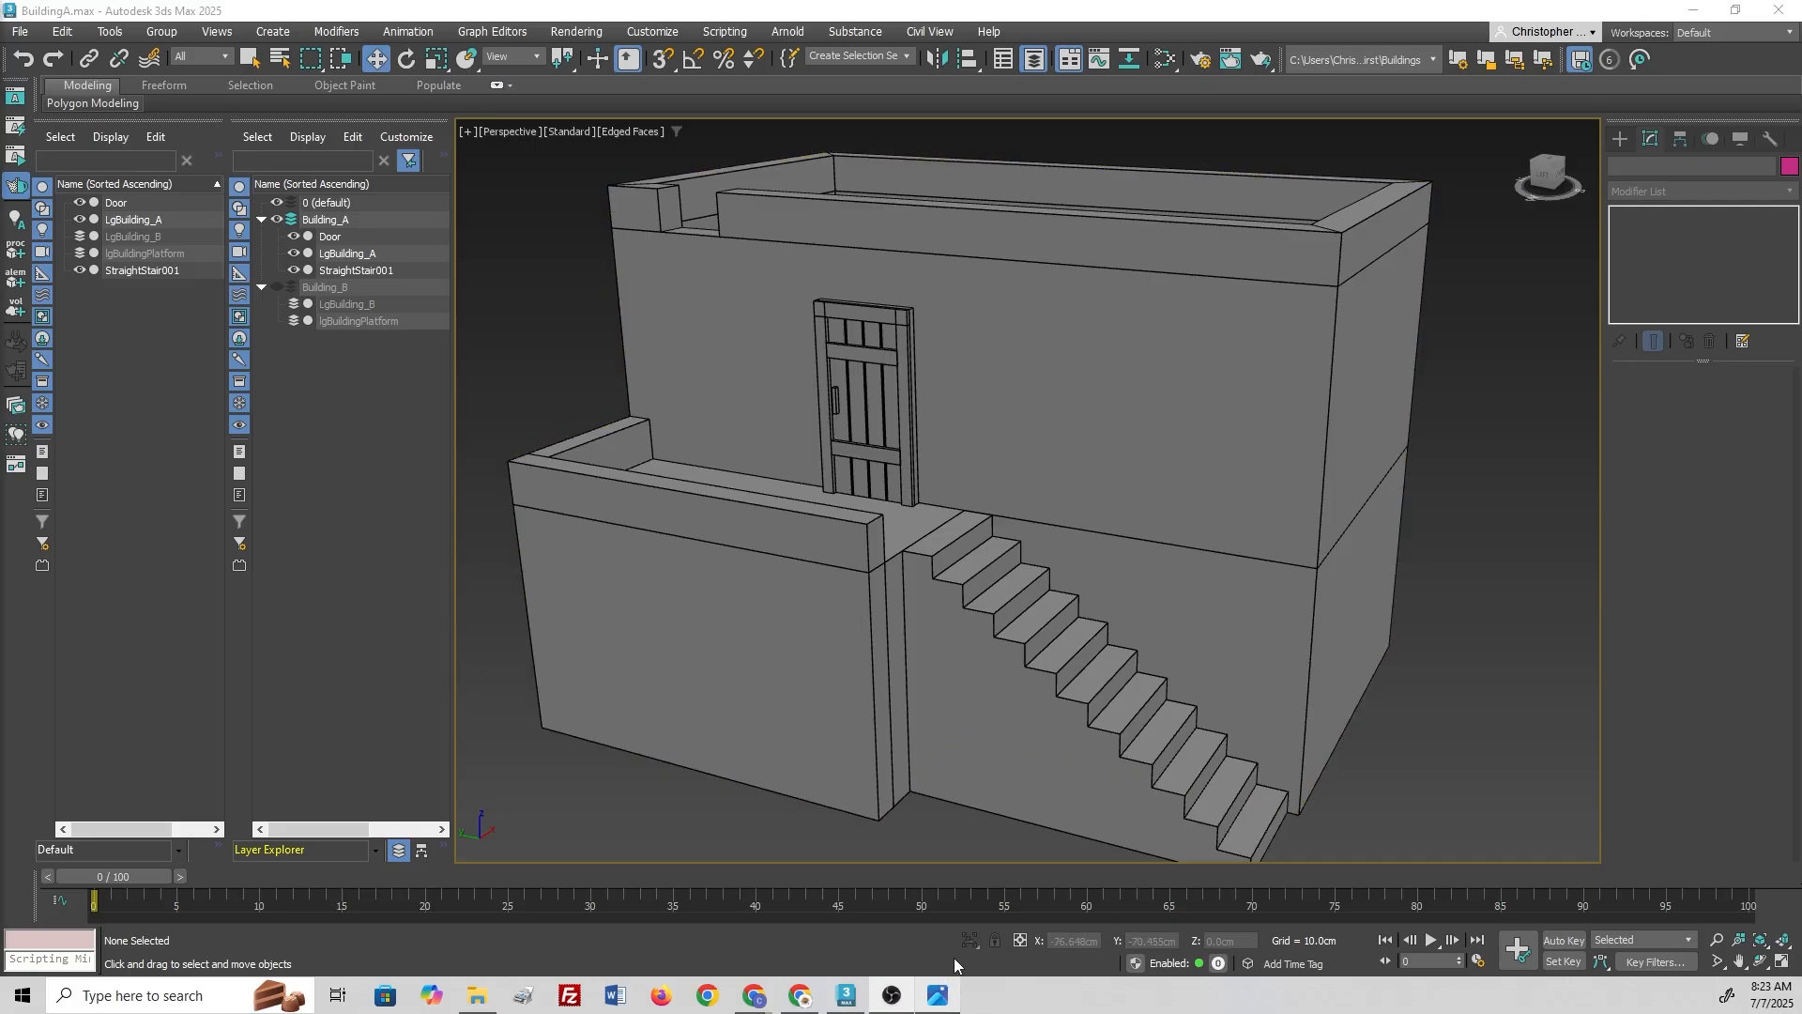
Step: Examine the large building's bottom door in the Buildings.JPG reference image and return to the 3ds Max scene
{"action": "left_click", "coordinate": [942, 990]}
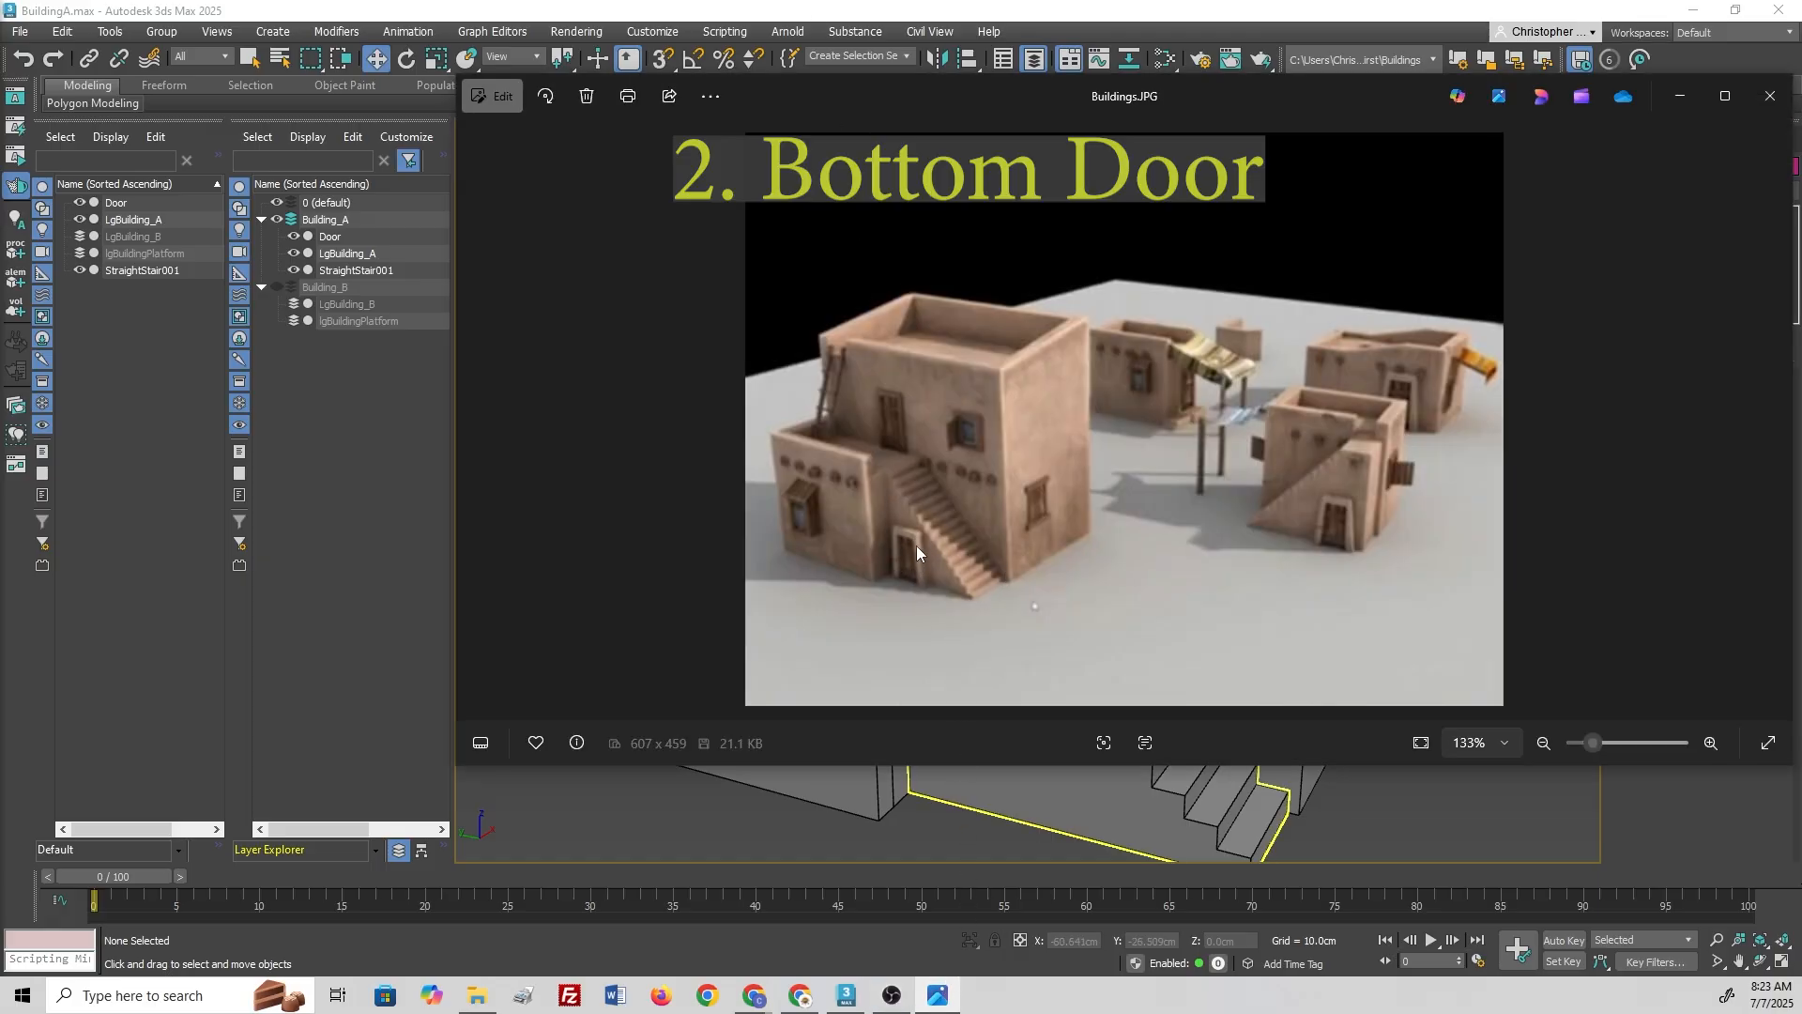
{"action": "key", "text": "alt+Tab"}
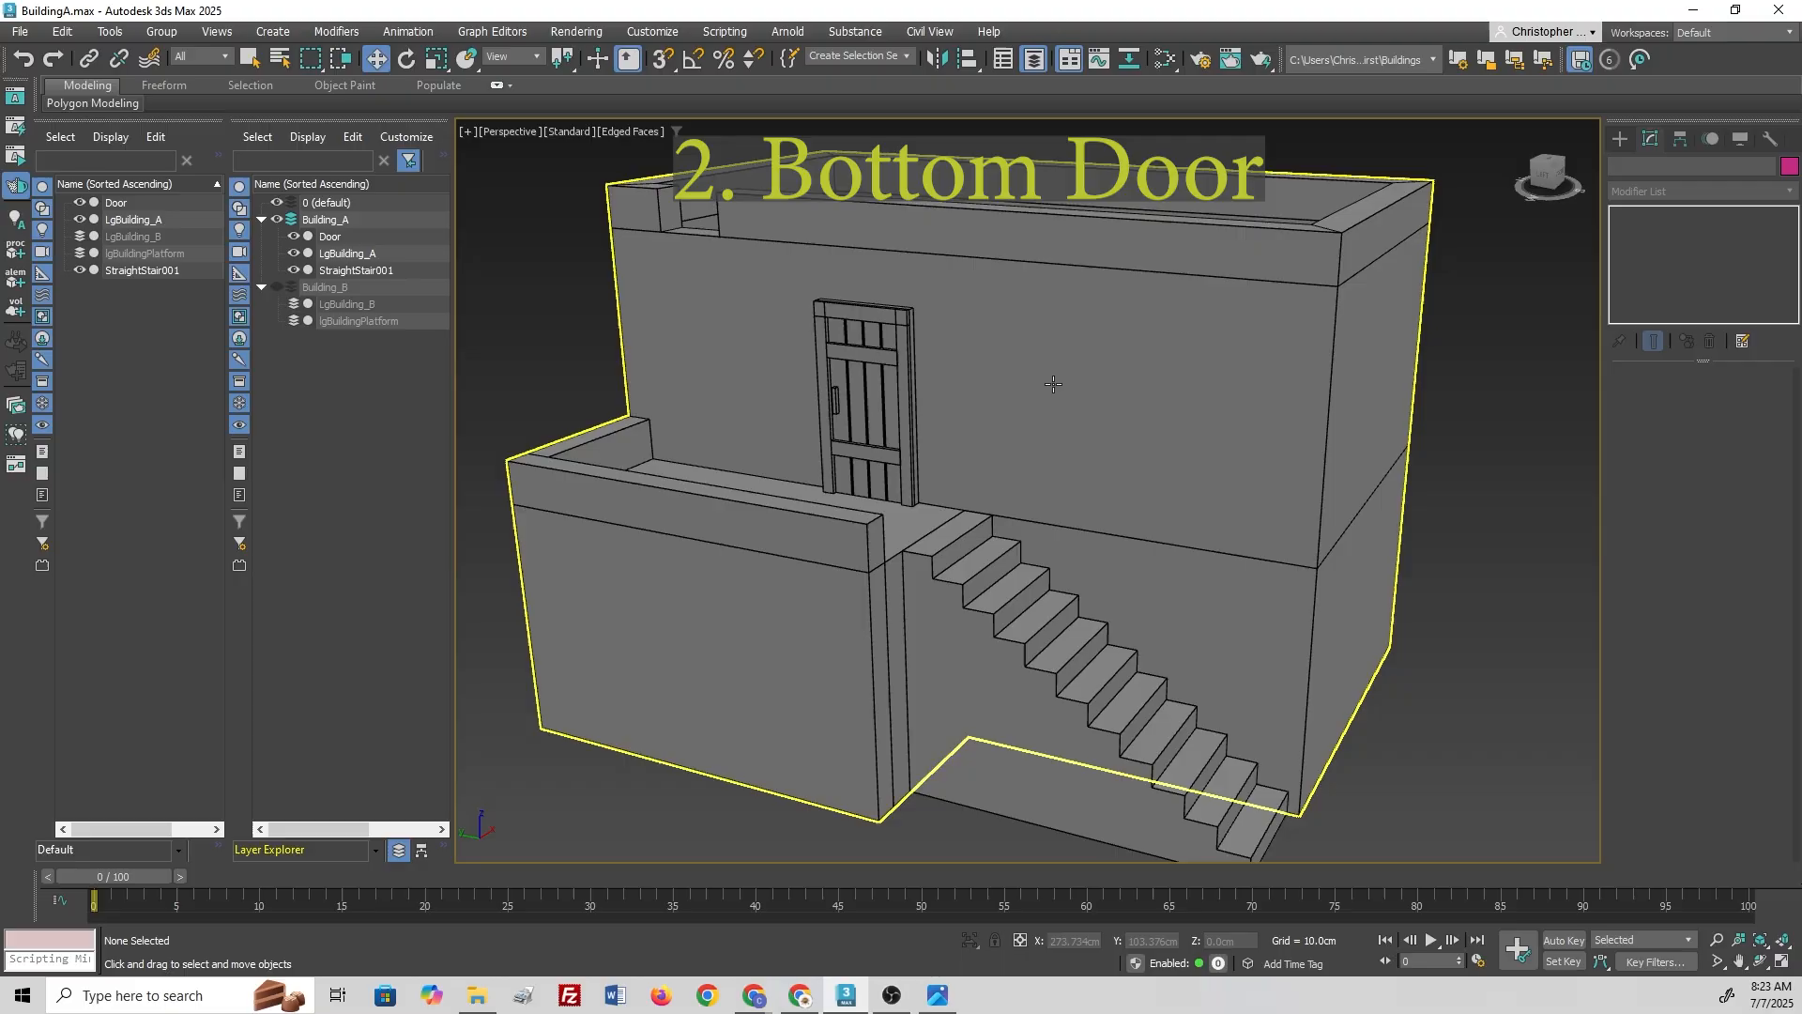
Step: Clone the upper Door object and place the copy low in front of the wall beneath the staircase
{"action": "left_click", "coordinate": [849, 406]}
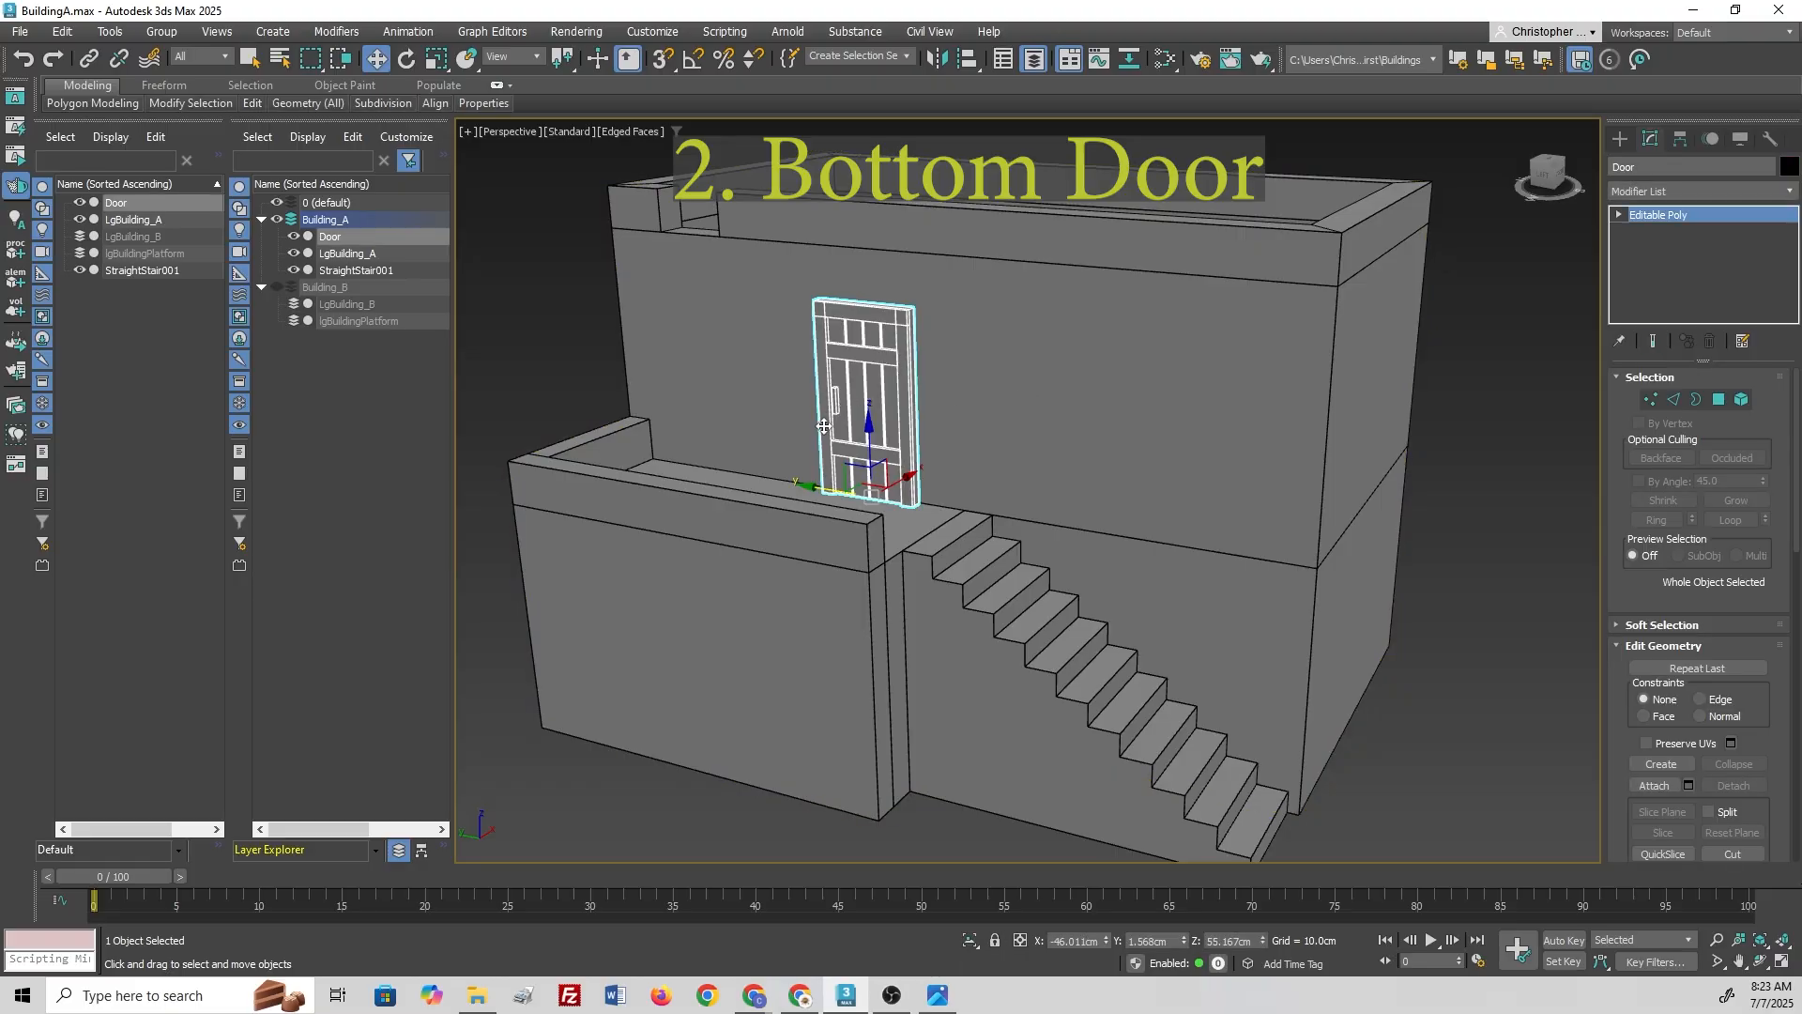
{"action": "mouse_move", "coordinate": [828, 483]}
{"action": "left_mouse_down", "text": "shift"}
{"action": "mouse_move", "coordinate": [964, 510]}
{"action": "mouse_move", "coordinate": [1019, 487]}
{"action": "mouse_move", "coordinate": [1016, 802]}
{"action": "mouse_move", "coordinate": [968, 836]}
{"action": "left_mouse_up", "text": "shift"}
{"action": "left_click", "coordinate": [902, 577]}
{"action": "middle_click_drag", "start_coordinate": [968, 836], "coordinate": [869, 793], "text": "alt"}
{"action": "middle_click_drag", "start_coordinate": [989, 785], "coordinate": [912, 534]}
{"action": "scroll", "coordinate": [911, 533], "scroll_direction": "up", "scroll_amount": 5}
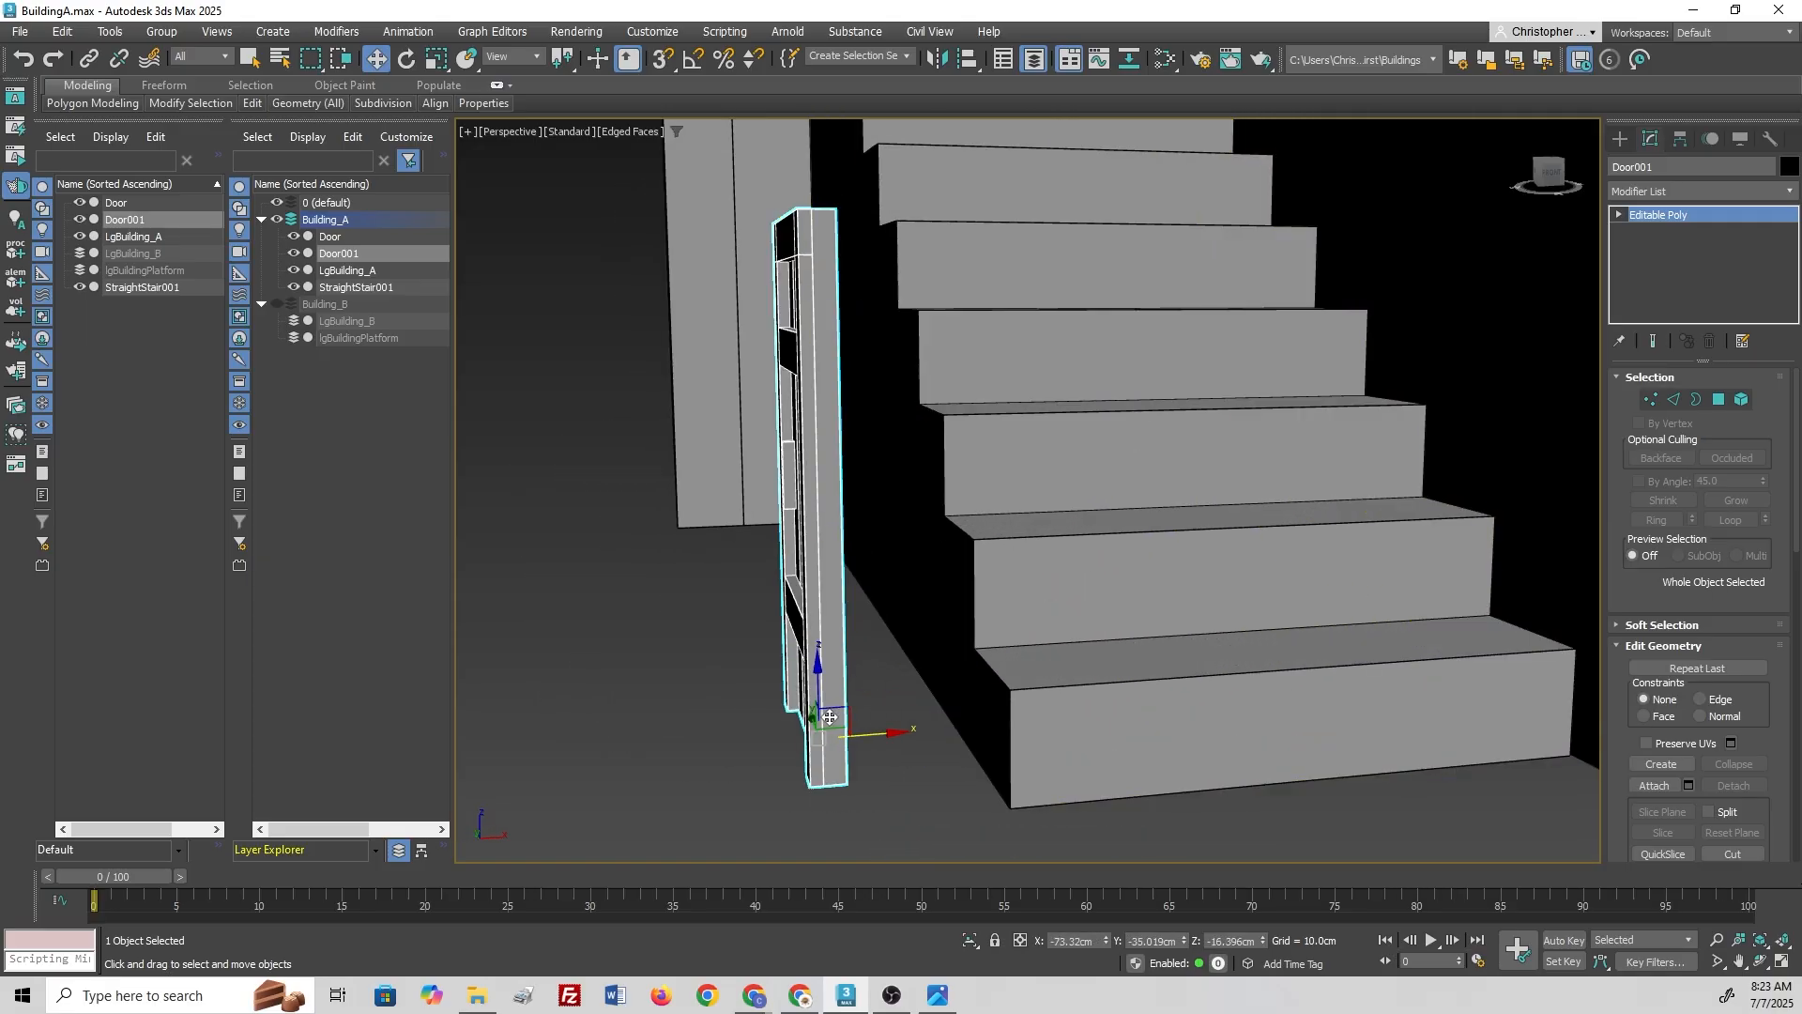
Step: Align the door copy with the staircase's side wall and raise it to ground level, at about Z 0.04 cm
{"action": "mouse_move", "coordinate": [888, 729]}
{"action": "left_mouse_down"}
{"action": "mouse_move", "coordinate": [933, 728]}
{"action": "mouse_move", "coordinate": [899, 737]}
{"action": "left_mouse_up"}
{"action": "left_click_drag", "start_coordinate": [832, 679], "coordinate": [829, 501]}
{"action": "middle_click_drag", "start_coordinate": [793, 663], "coordinate": [789, 487], "text": "alt"}
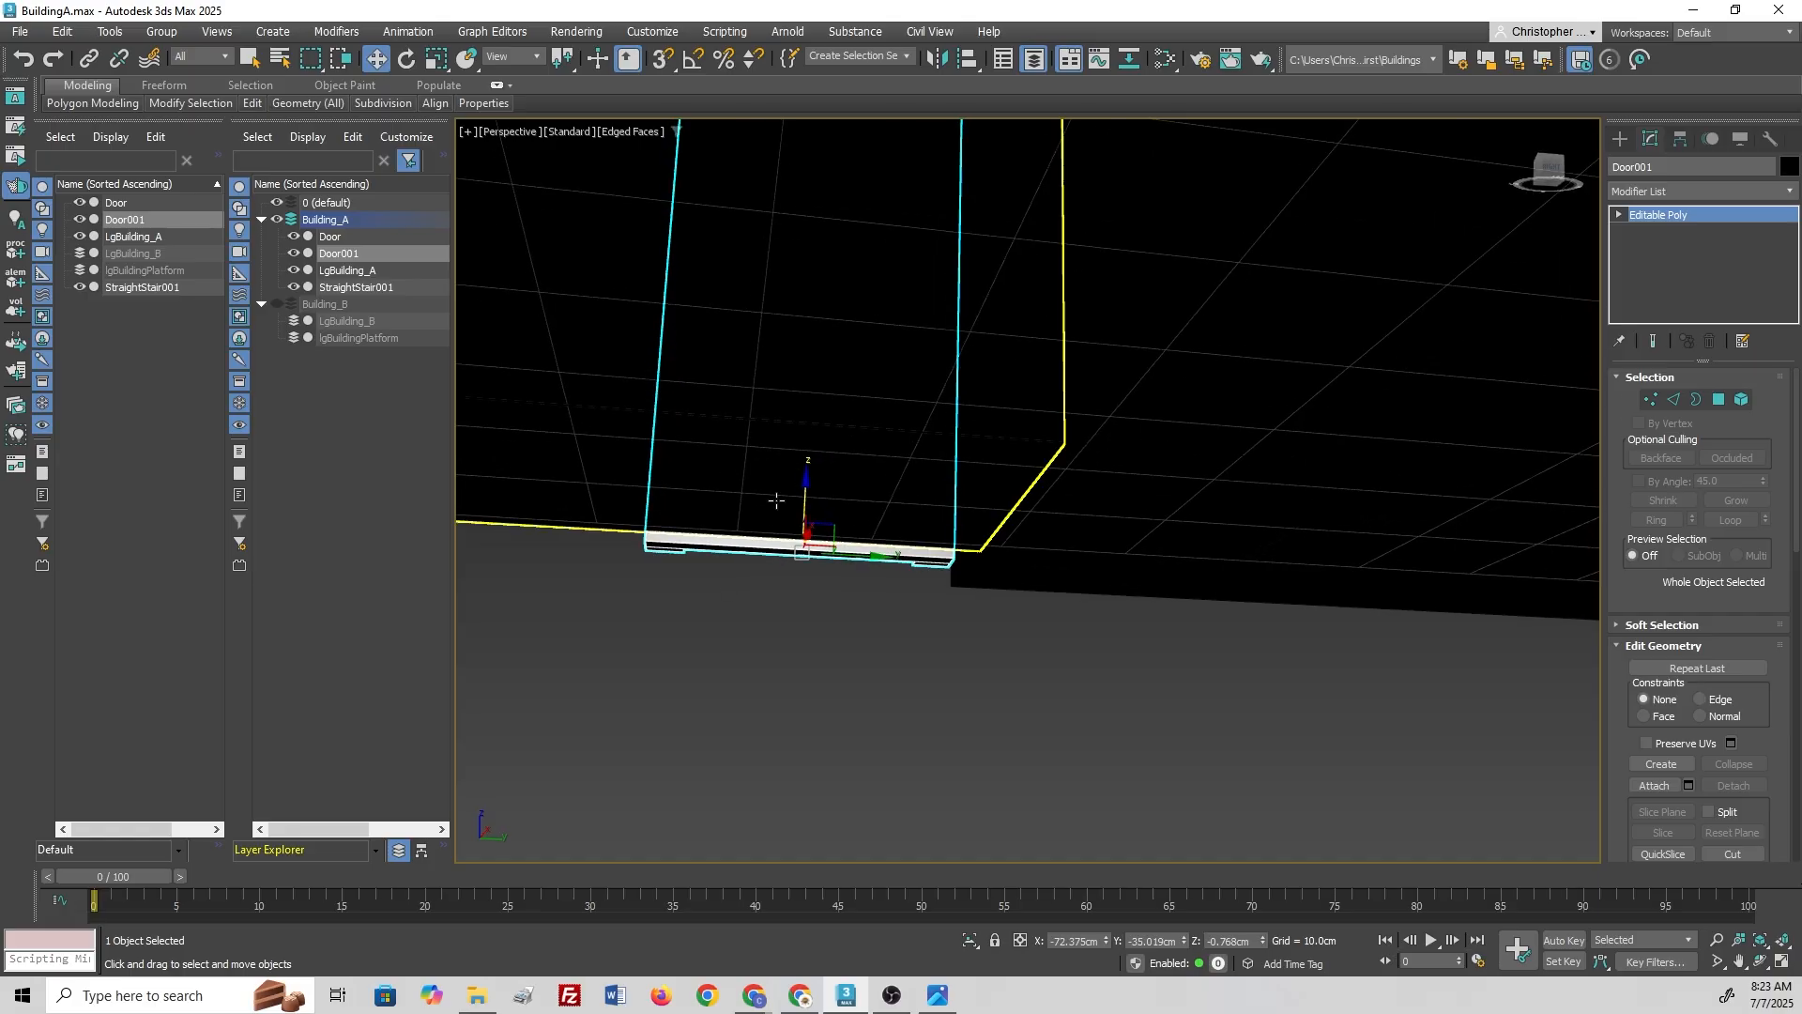
{"action": "left_click_drag", "start_coordinate": [810, 493], "coordinate": [806, 486]}
{"action": "middle_click_drag", "start_coordinate": [806, 486], "coordinate": [1018, 491], "text": "alt"}
Step: Scale the door copy down uniformly and shift it about 1.7 cm along the wall toward the foot of the stairs
{"action": "key", "text": "r"}
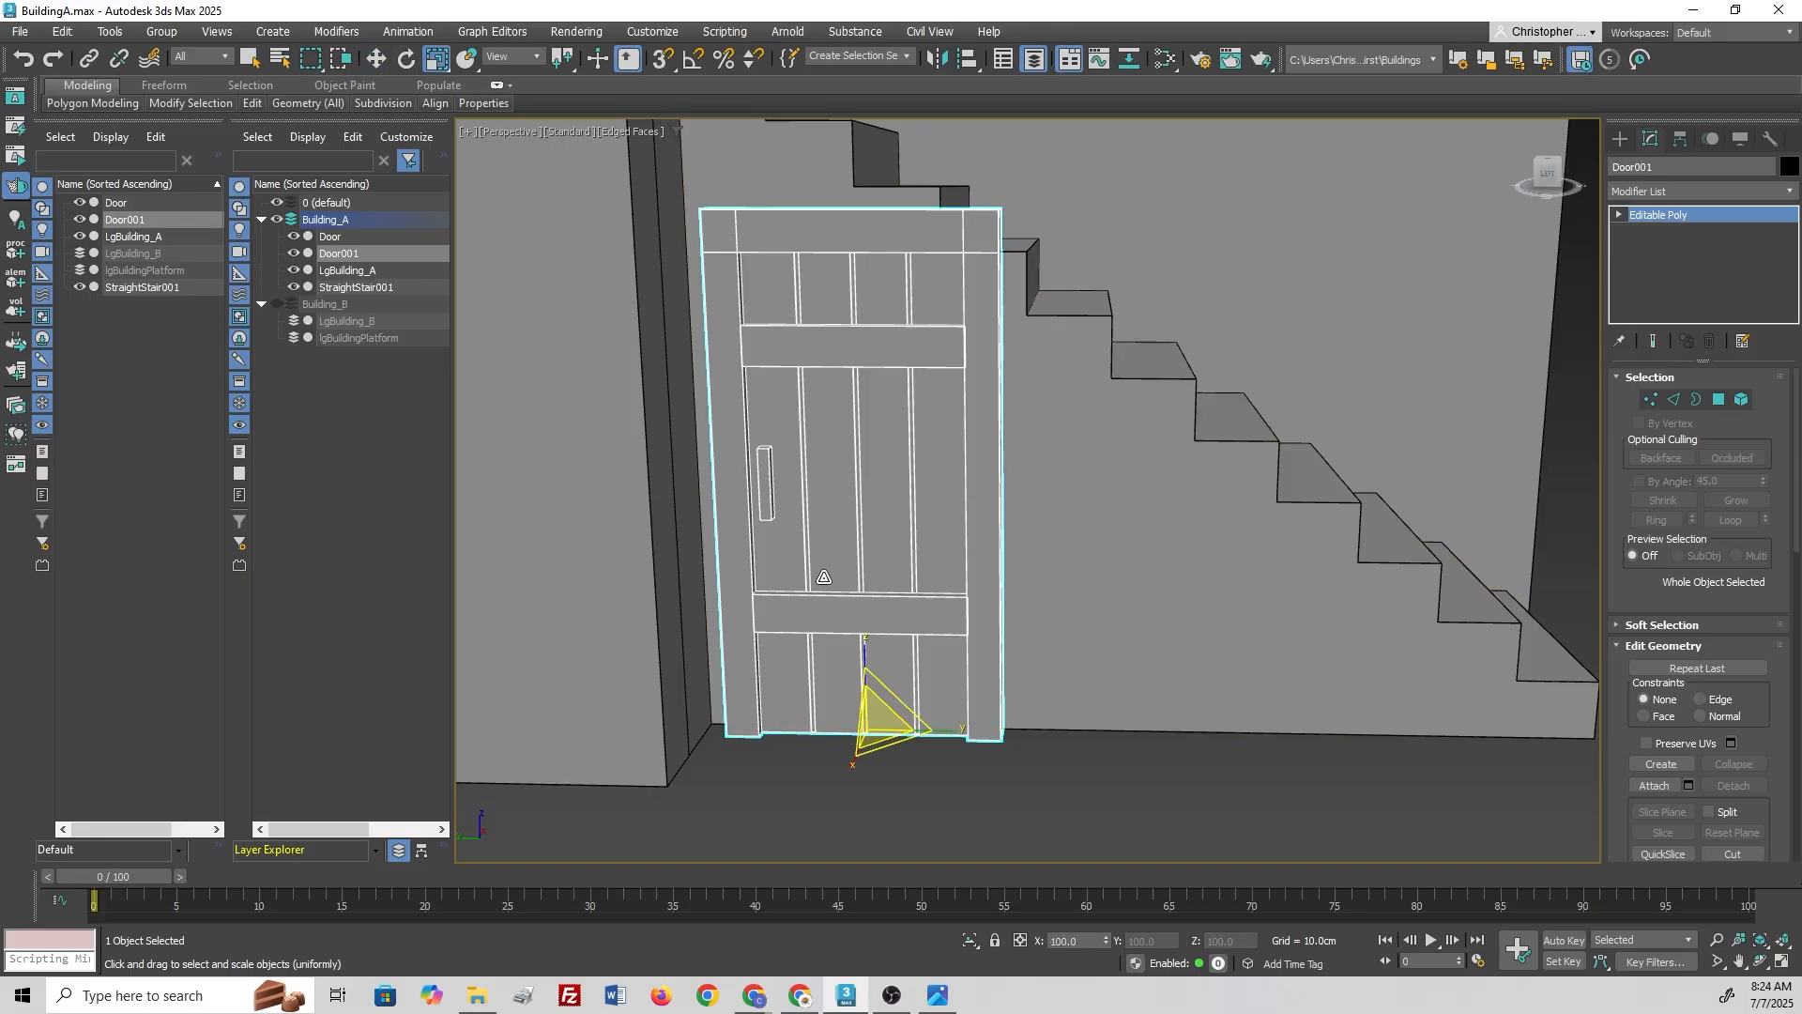
{"action": "left_click_drag", "start_coordinate": [876, 713], "coordinate": [812, 730]}
{"action": "key", "text": "w"}
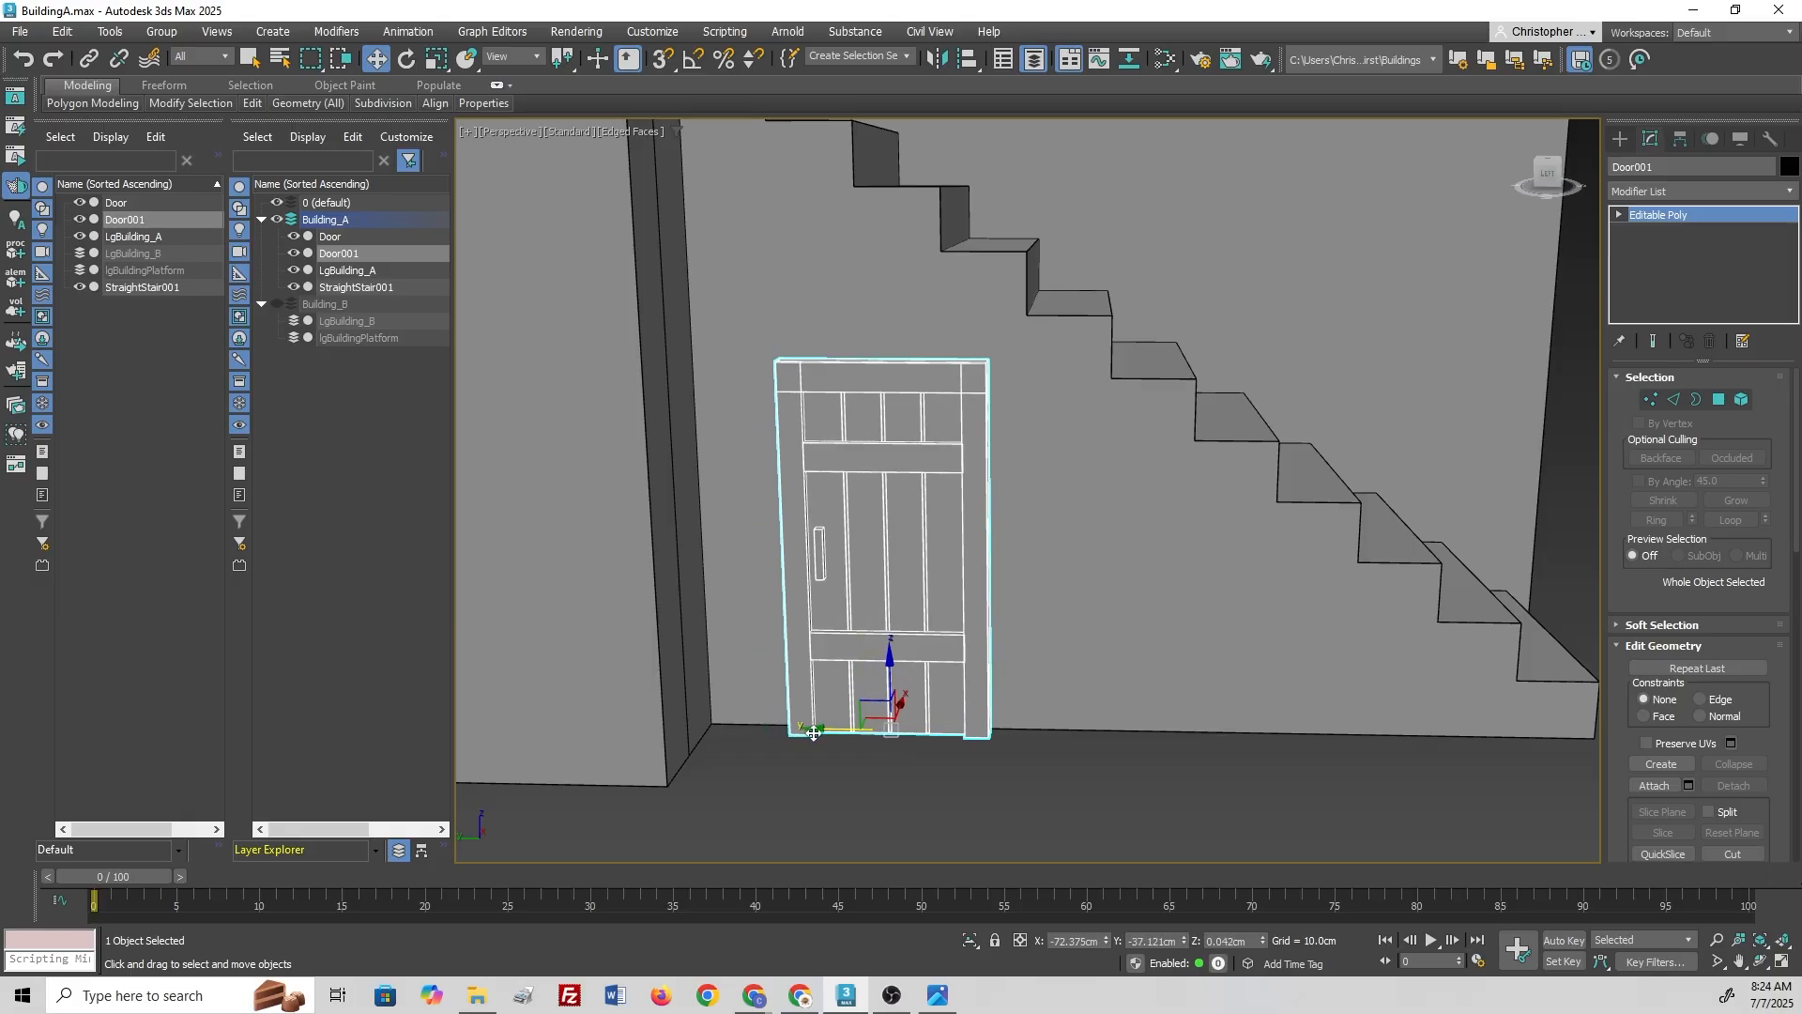
{"action": "scroll", "coordinate": [834, 730], "scroll_direction": "down", "scroll_amount": 2}
{"action": "middle_click_drag", "start_coordinate": [969, 687], "coordinate": [938, 669]}
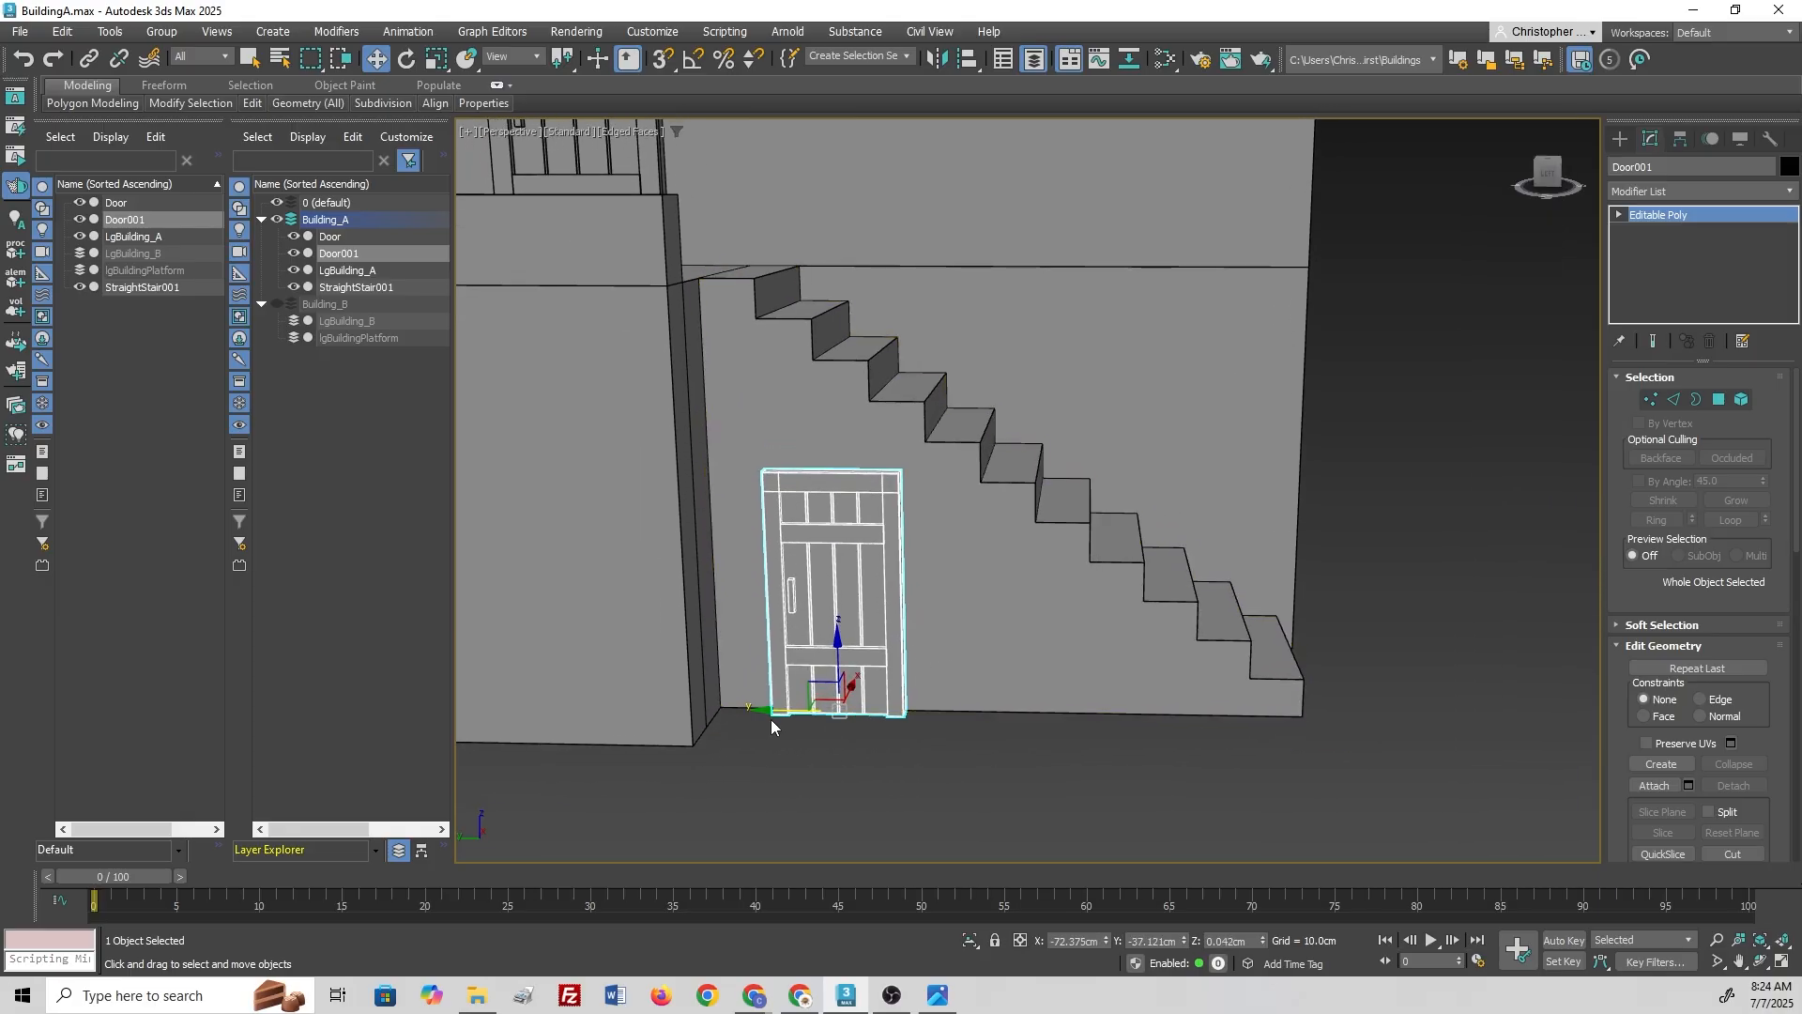
{"action": "left_click_drag", "start_coordinate": [766, 711], "coordinate": [779, 707]}
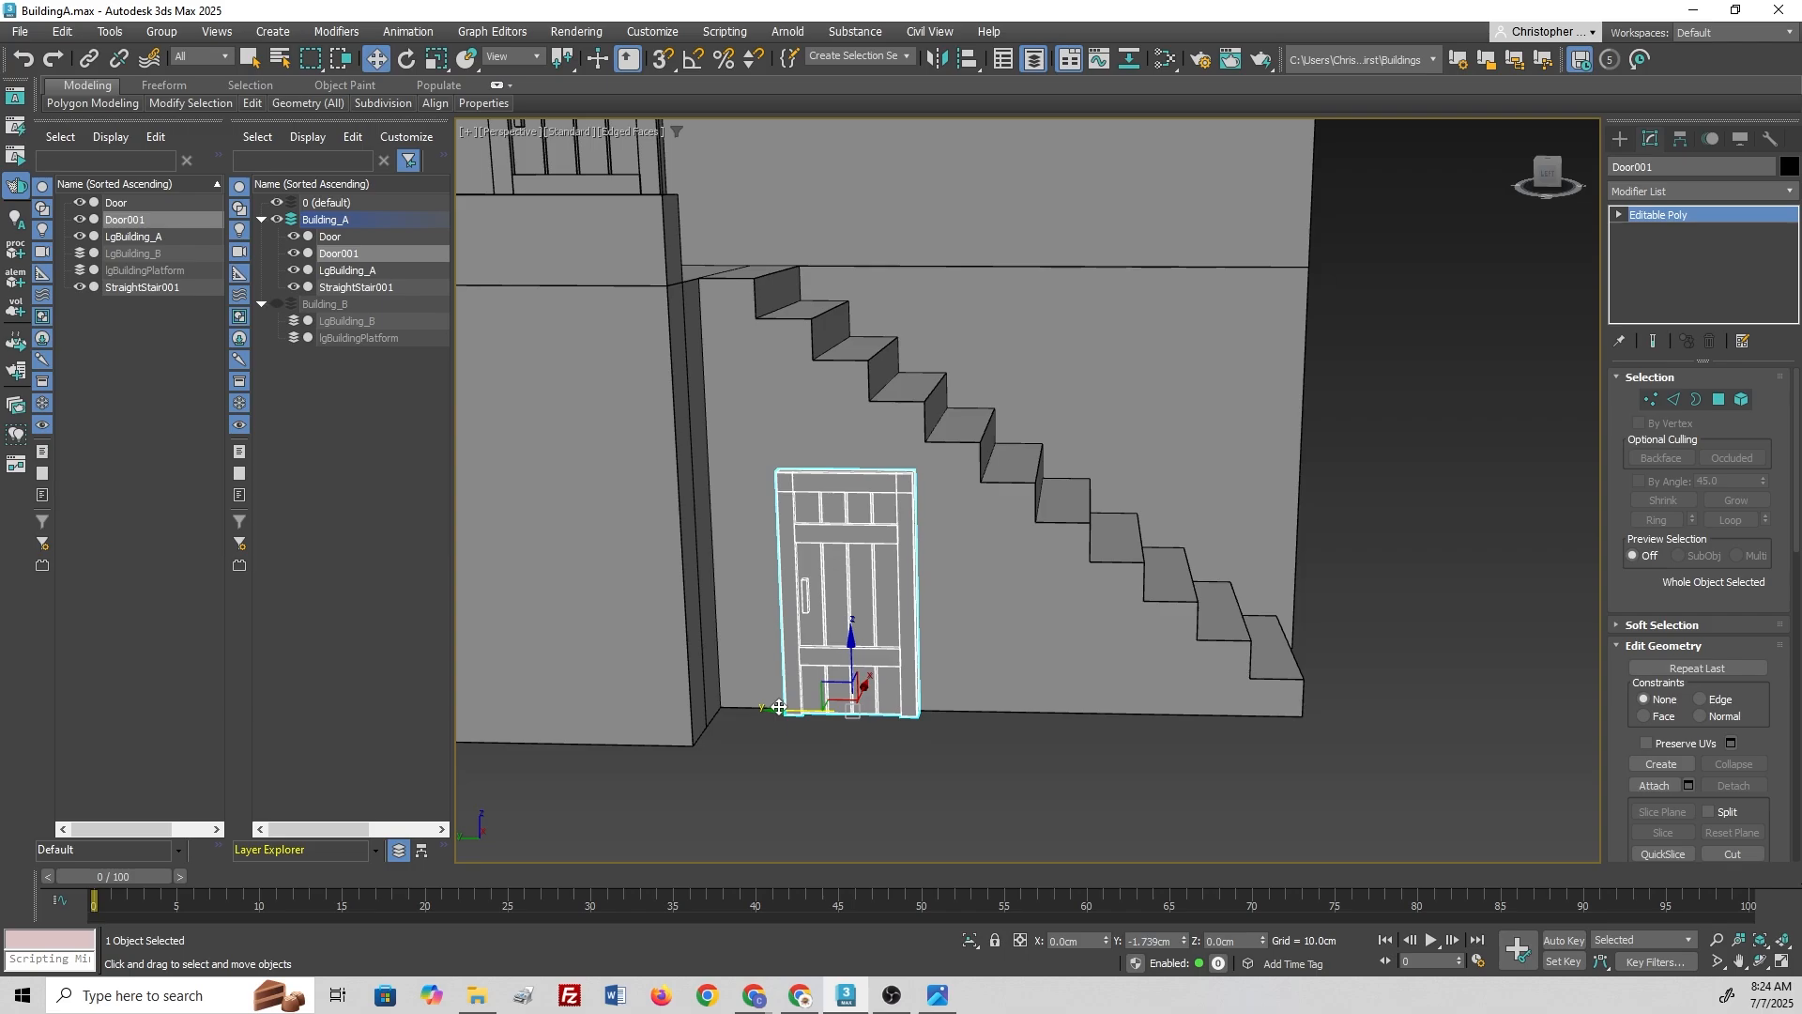
Step: Widen the bottom door frame's right post by moving its outer vertices about 1.6 cm outward
{"action": "mouse_move", "coordinate": [1010, 609]}
{"action": "middle_mouse_down", "text": "alt"}
{"action": "mouse_move", "coordinate": [859, 612]}
{"action": "mouse_move", "coordinate": [979, 606]}
{"action": "middle_mouse_up", "text": "alt"}
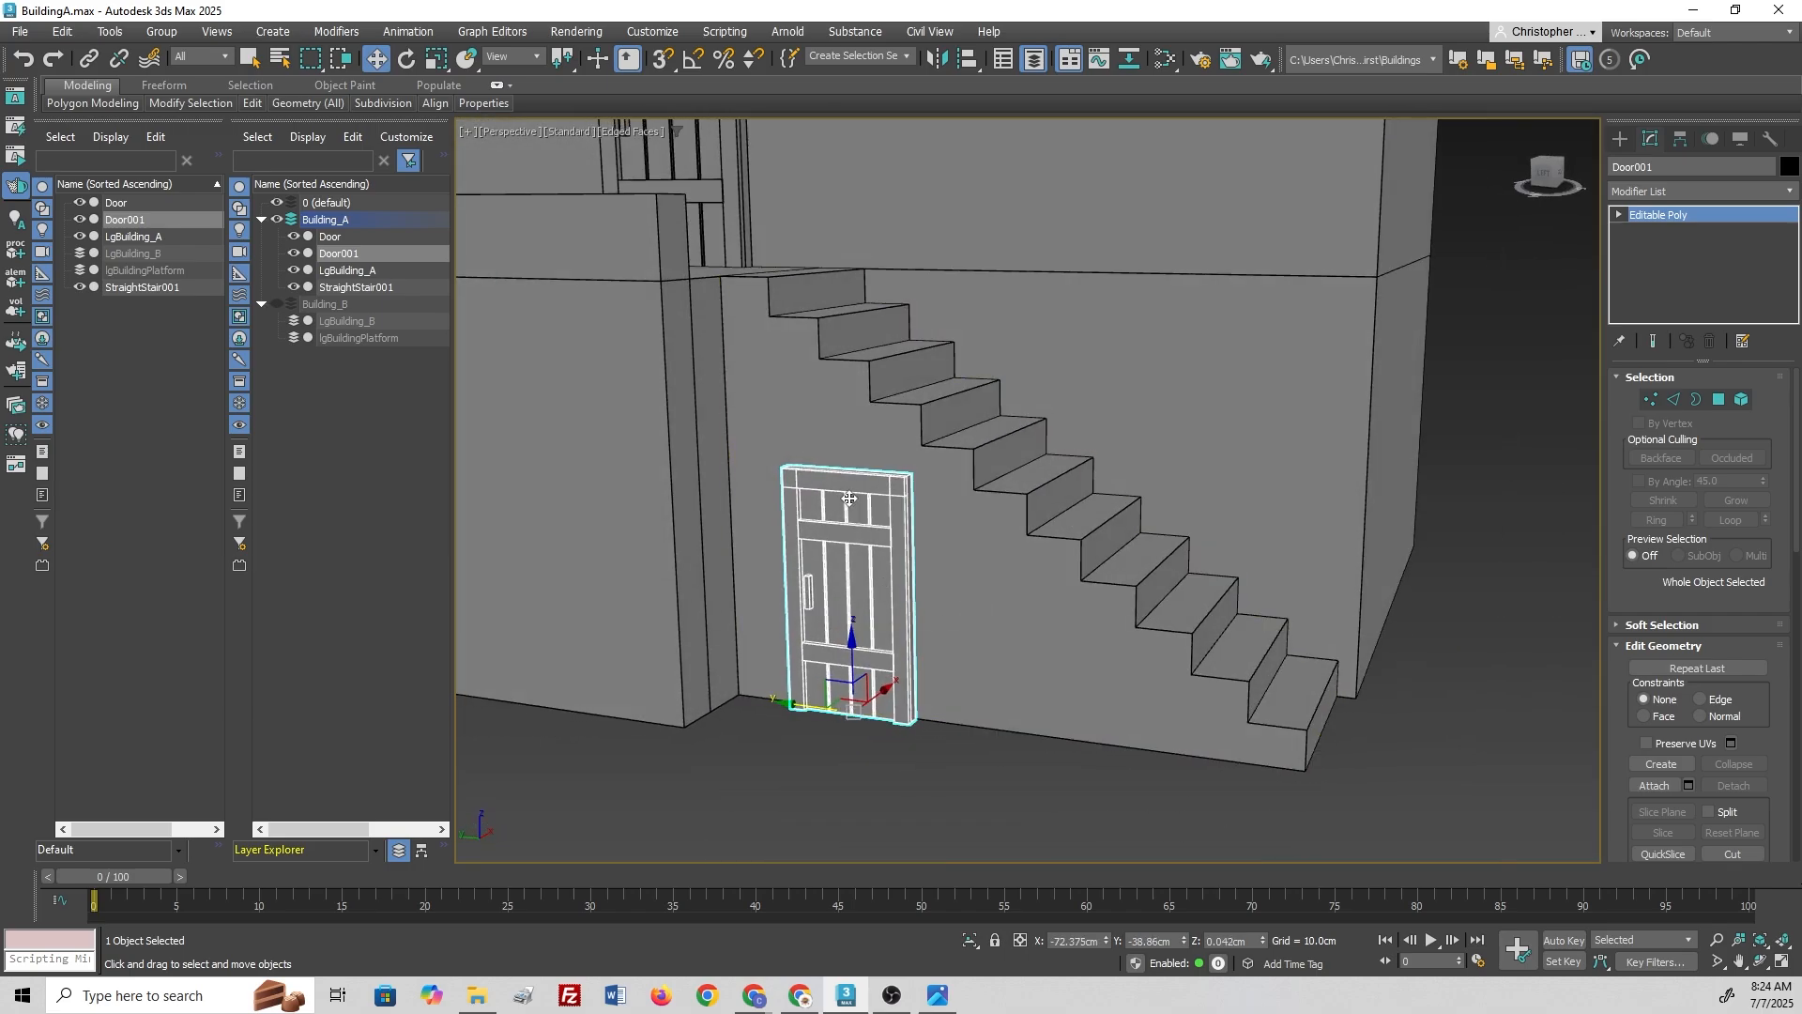
{"action": "middle_click_drag", "start_coordinate": [853, 628], "coordinate": [1205, 703], "text": "alt"}
{"action": "middle_click_drag", "start_coordinate": [1209, 482], "coordinate": [1014, 294]}
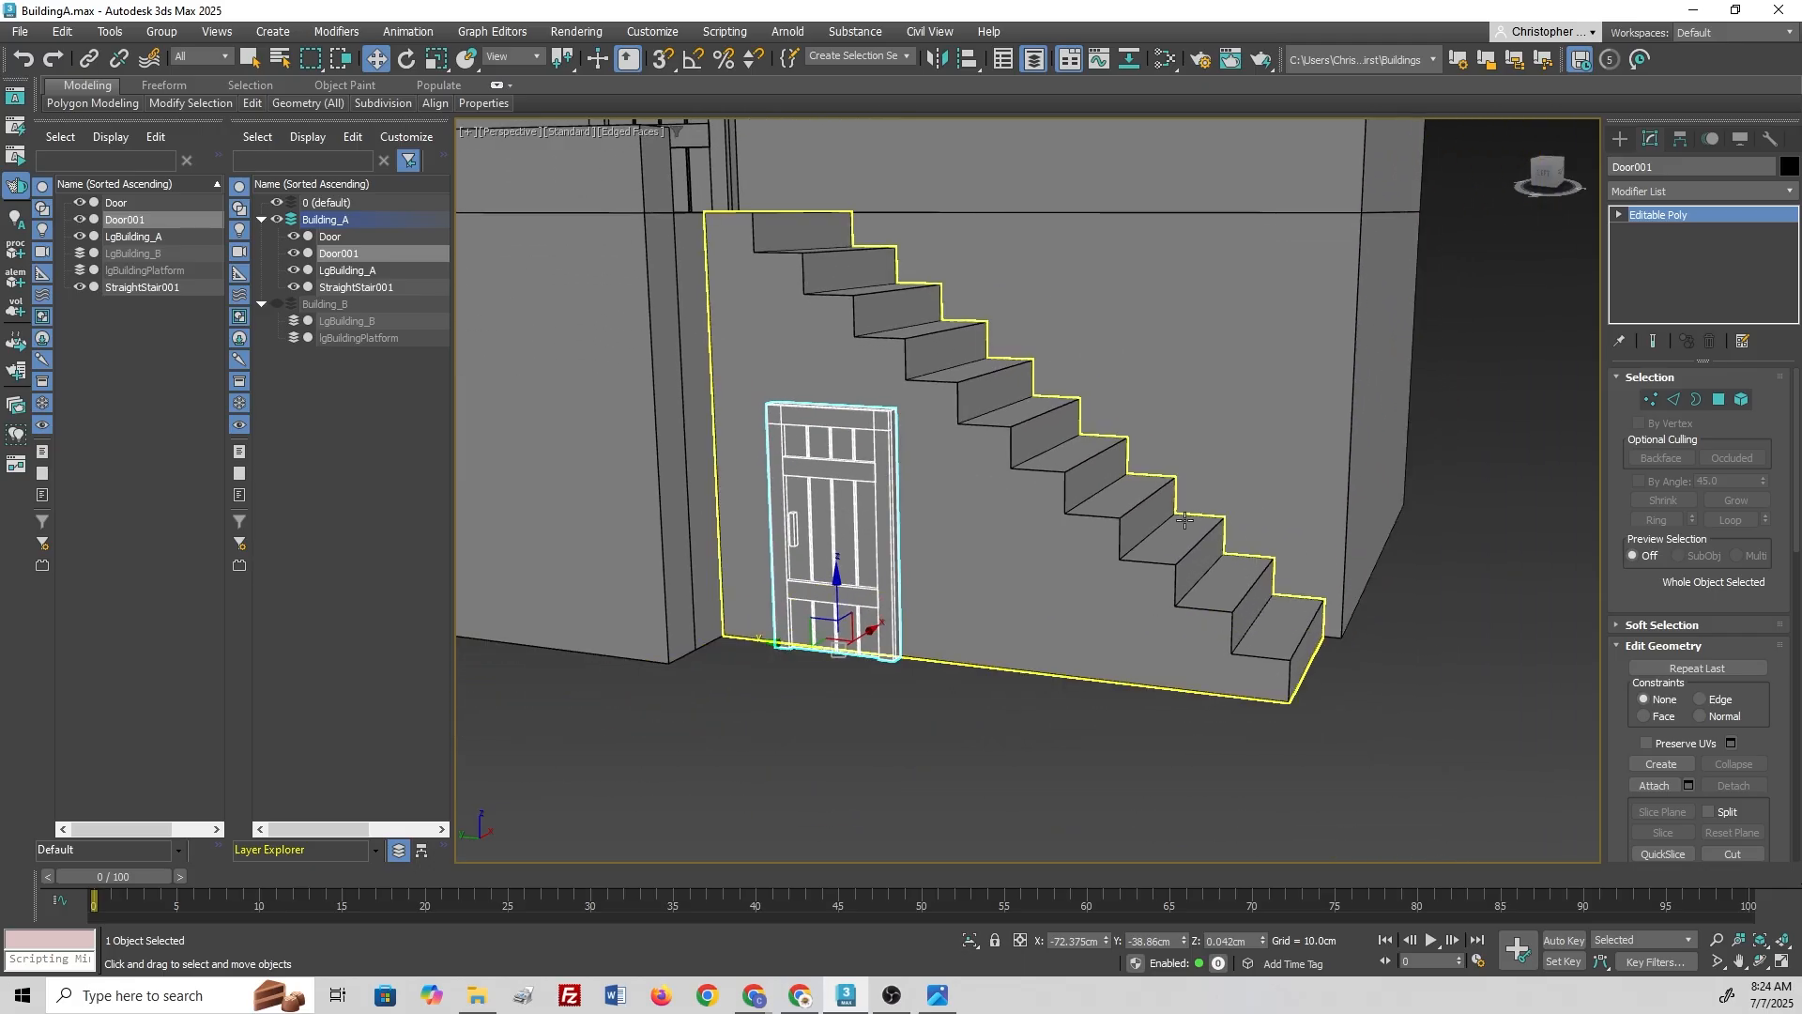
{"action": "middle_click_drag", "start_coordinate": [700, 123], "coordinate": [816, 188]}
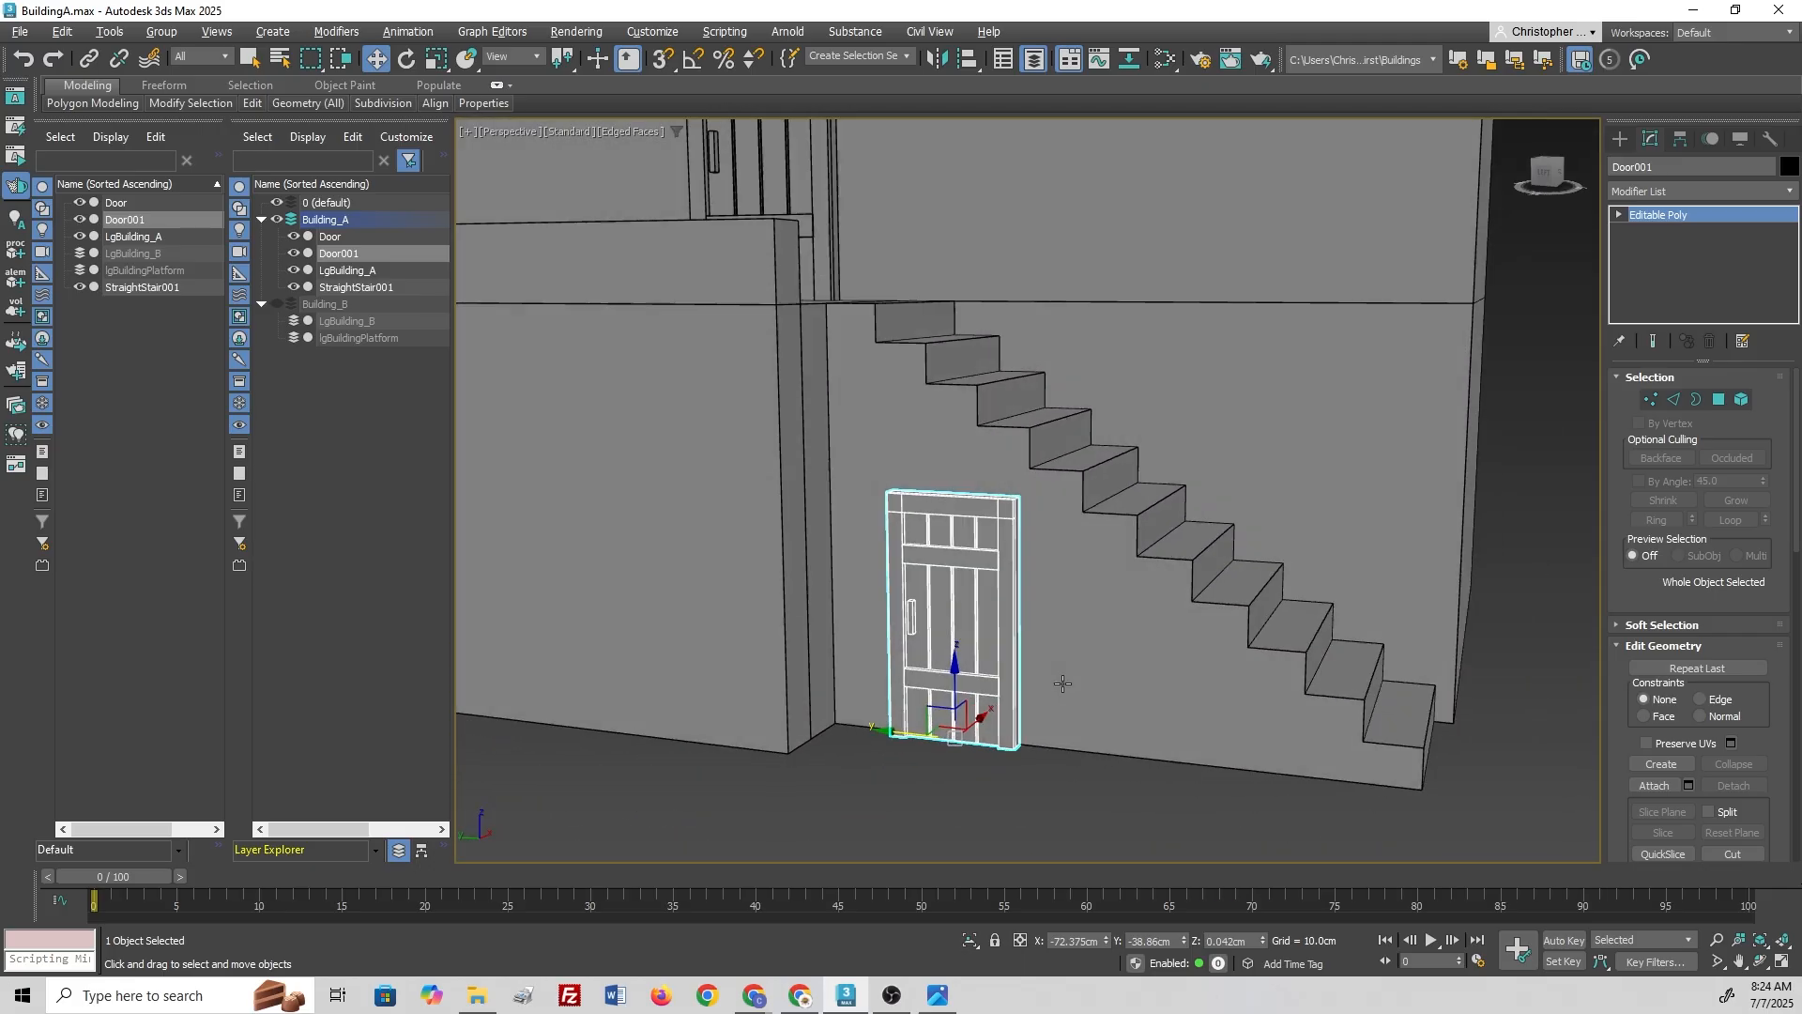
{"action": "middle_click_drag", "start_coordinate": [1042, 690], "coordinate": [1032, 677], "text": "alt"}
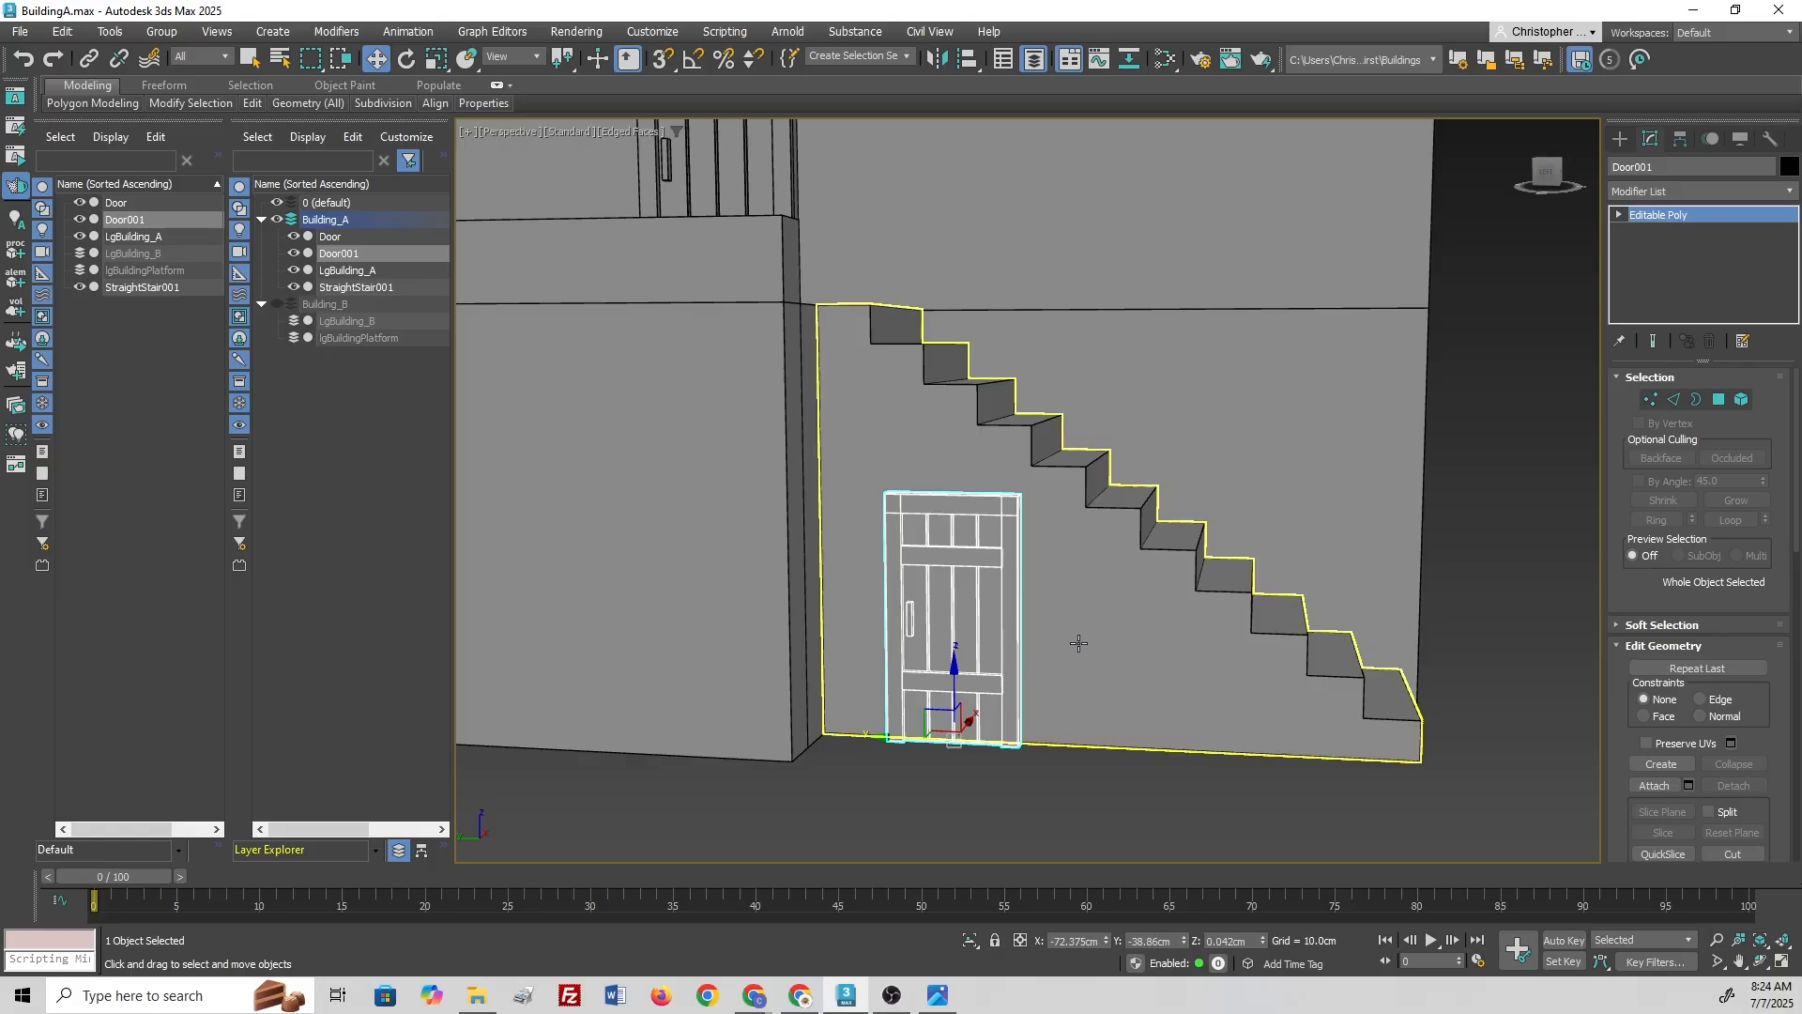
{"action": "key", "text": "1"}
{"action": "scroll", "coordinate": [1033, 591], "scroll_direction": "up", "scroll_amount": 8}
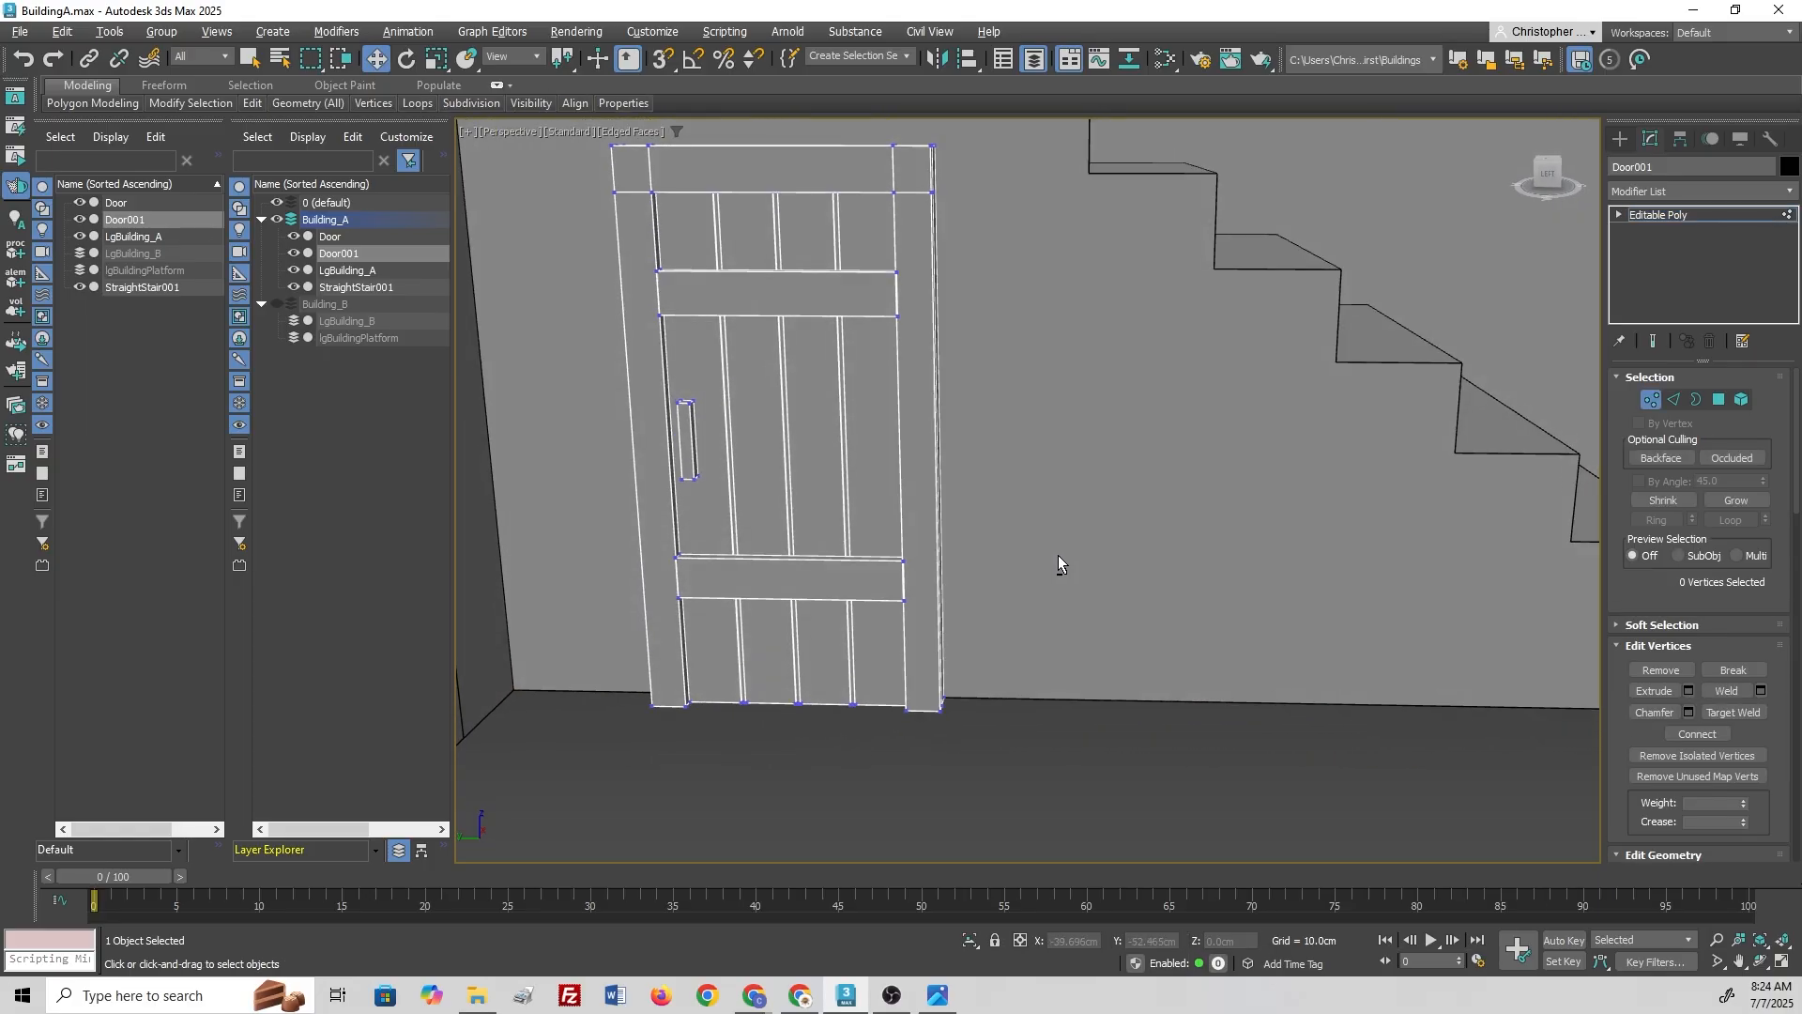
{"action": "middle_click_drag", "start_coordinate": [1057, 555], "coordinate": [1135, 374], "text": "alt"}
{"action": "scroll", "coordinate": [1132, 319], "scroll_direction": "down", "scroll_amount": 2}
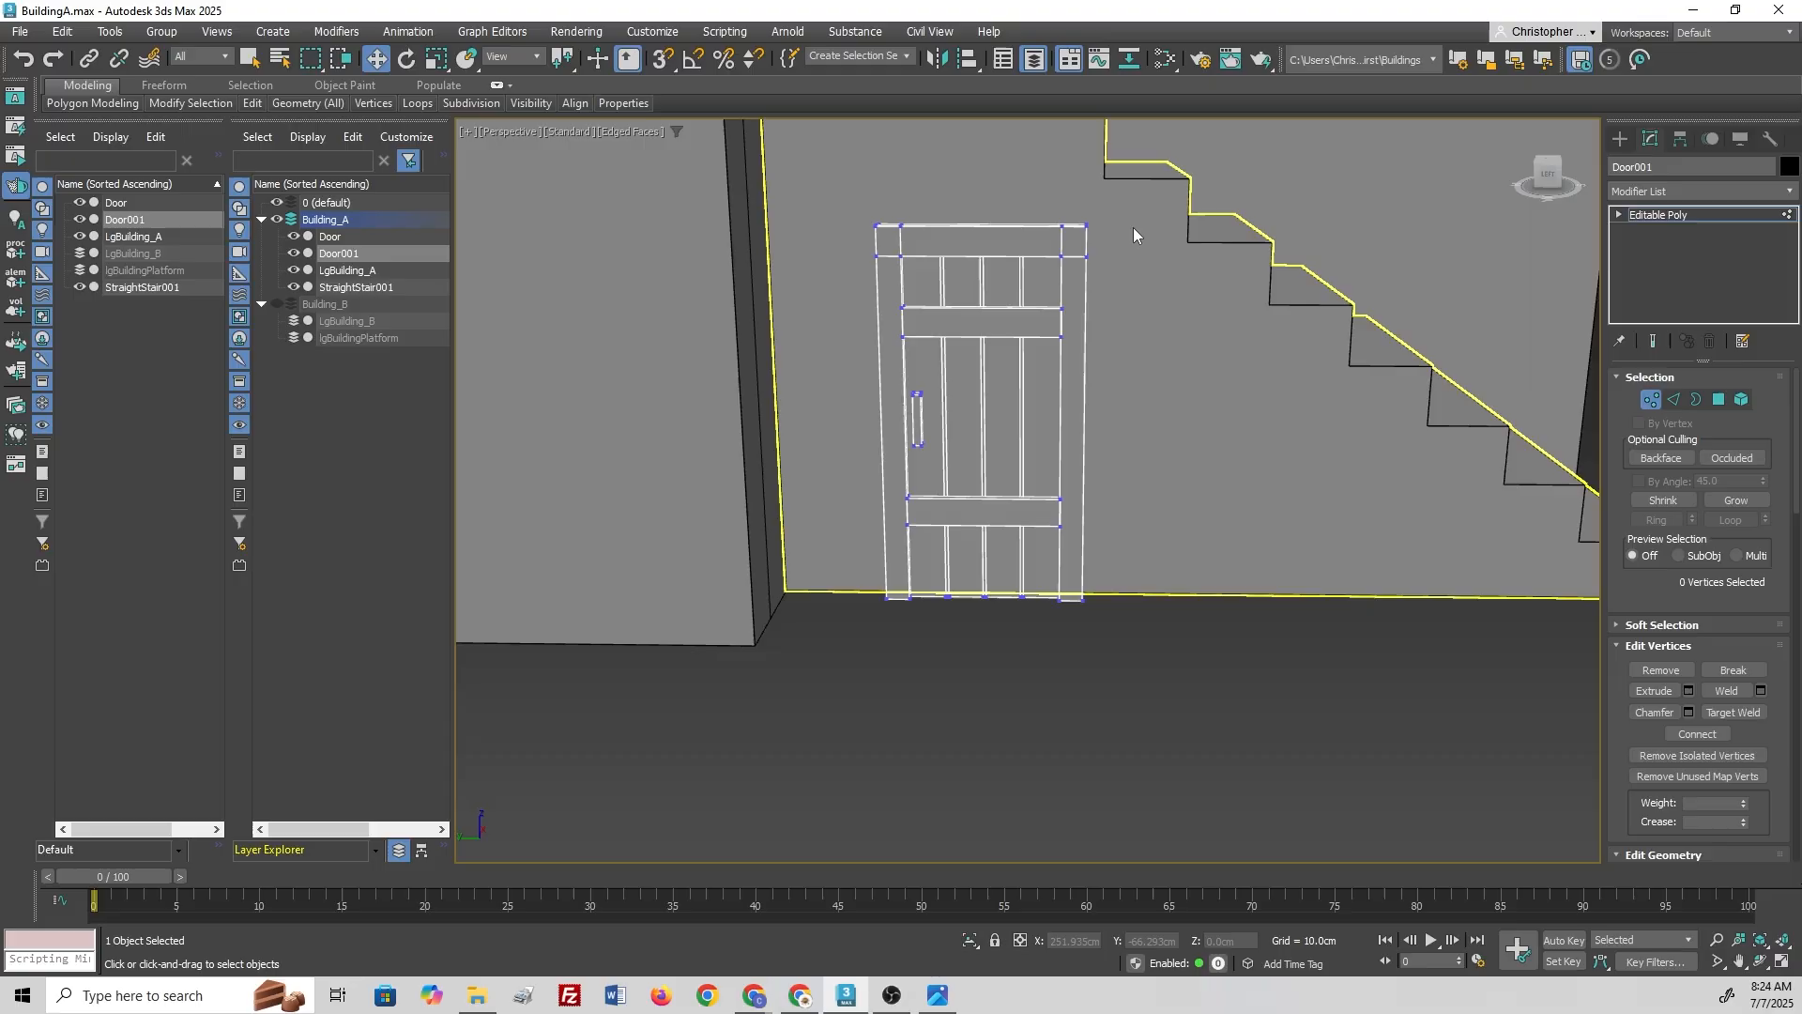
{"action": "left_click_drag", "start_coordinate": [1072, 639], "coordinate": [1078, 667]}
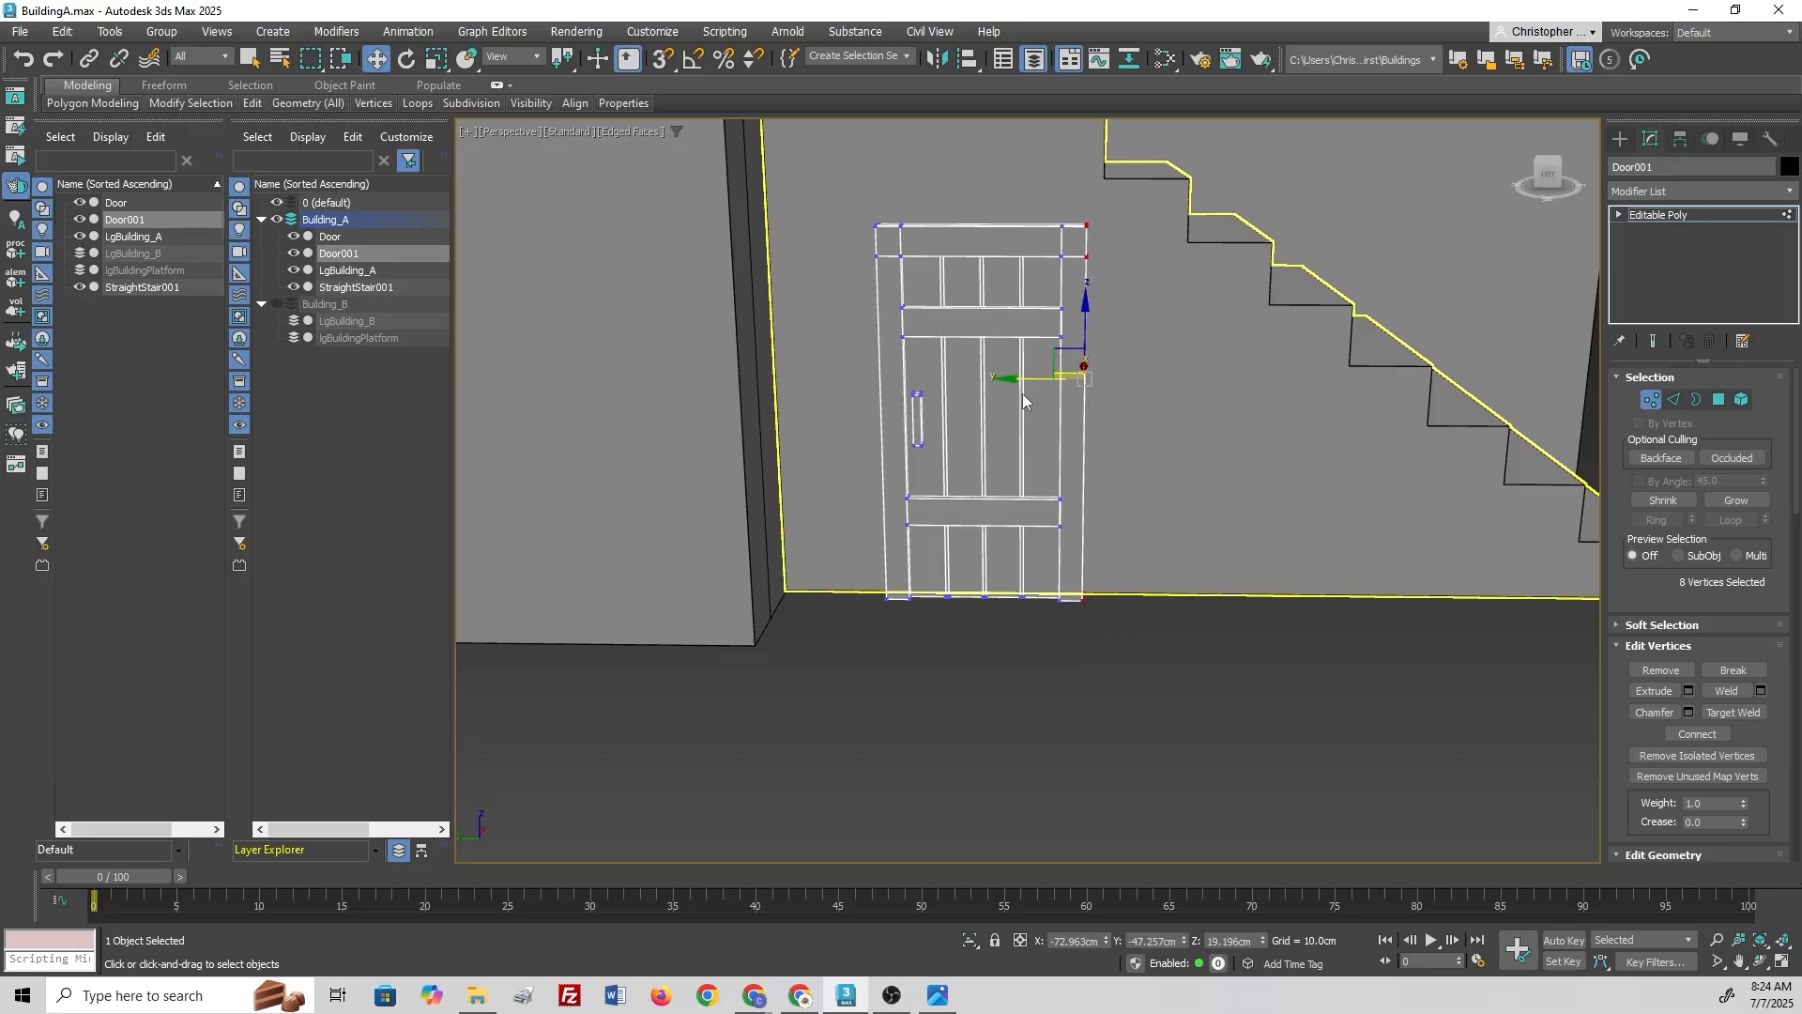
{"action": "left_click_drag", "start_coordinate": [1017, 376], "coordinate": [1036, 377]}
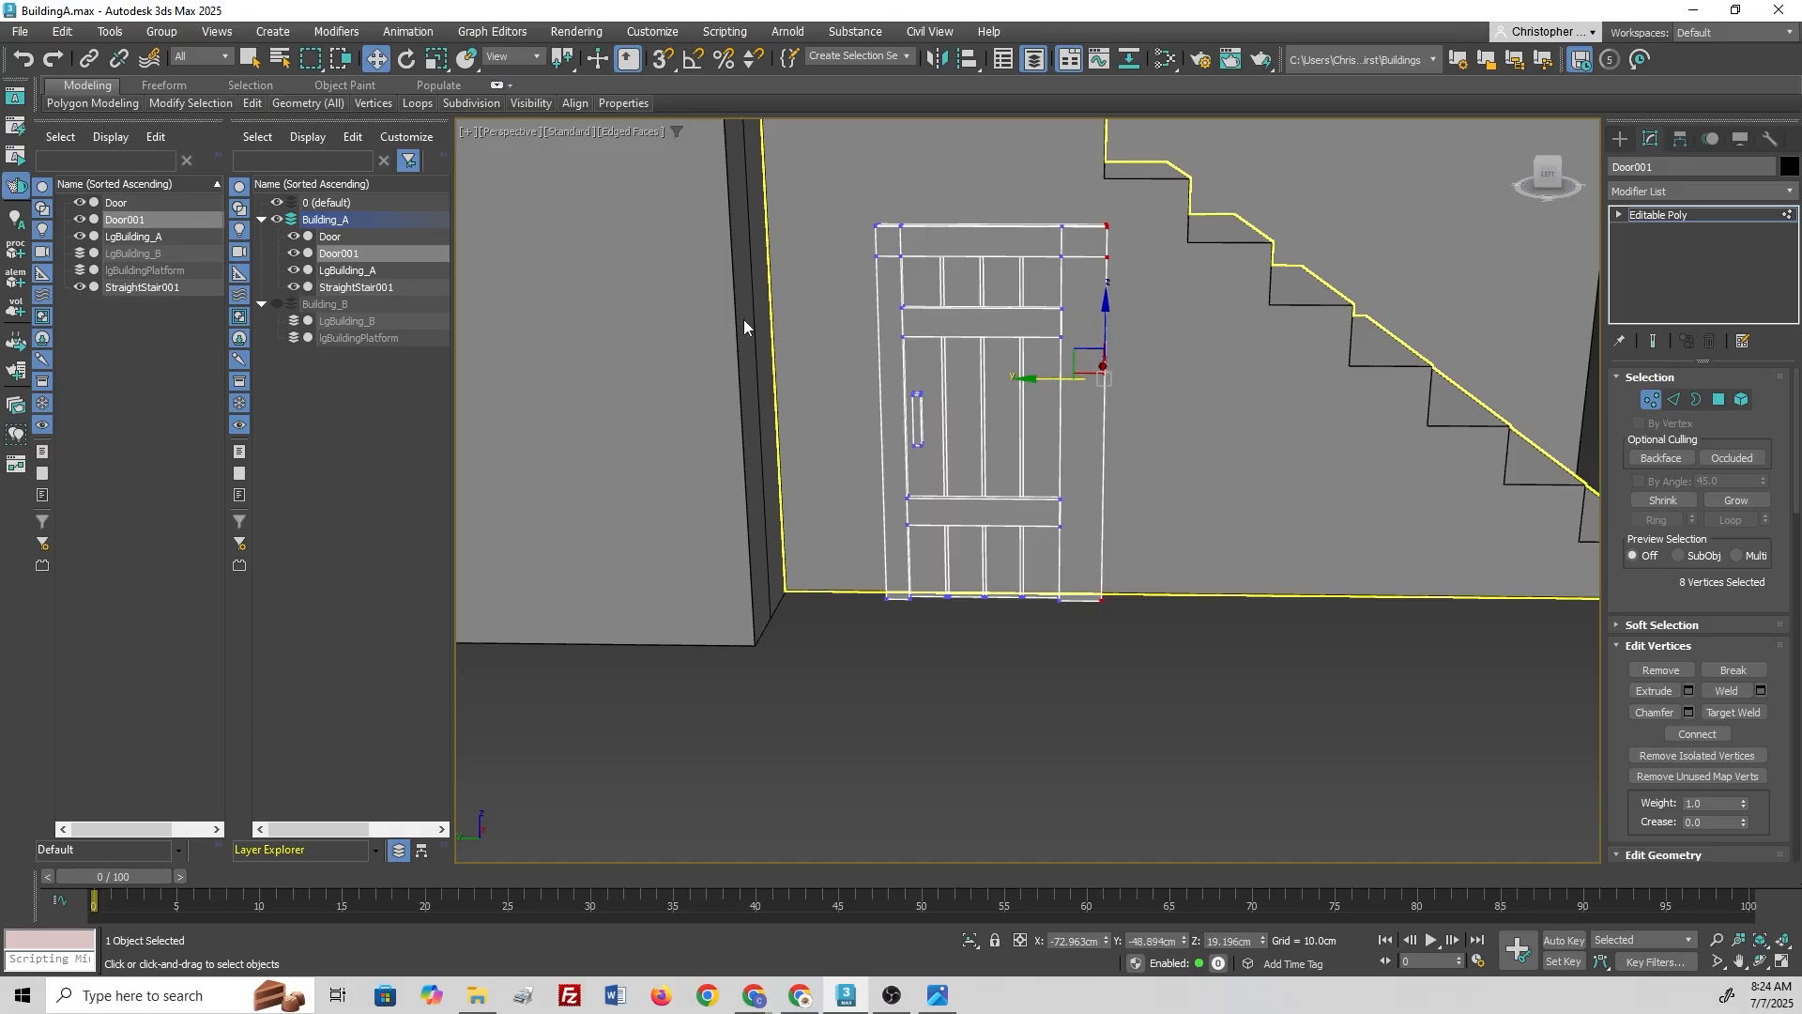
Step: Move the left post's outer vertices about 1.1 cm outward and raise the frame's top vertices about 0.9 cm
{"action": "left_click_drag", "start_coordinate": [901, 598], "coordinate": [902, 598]}
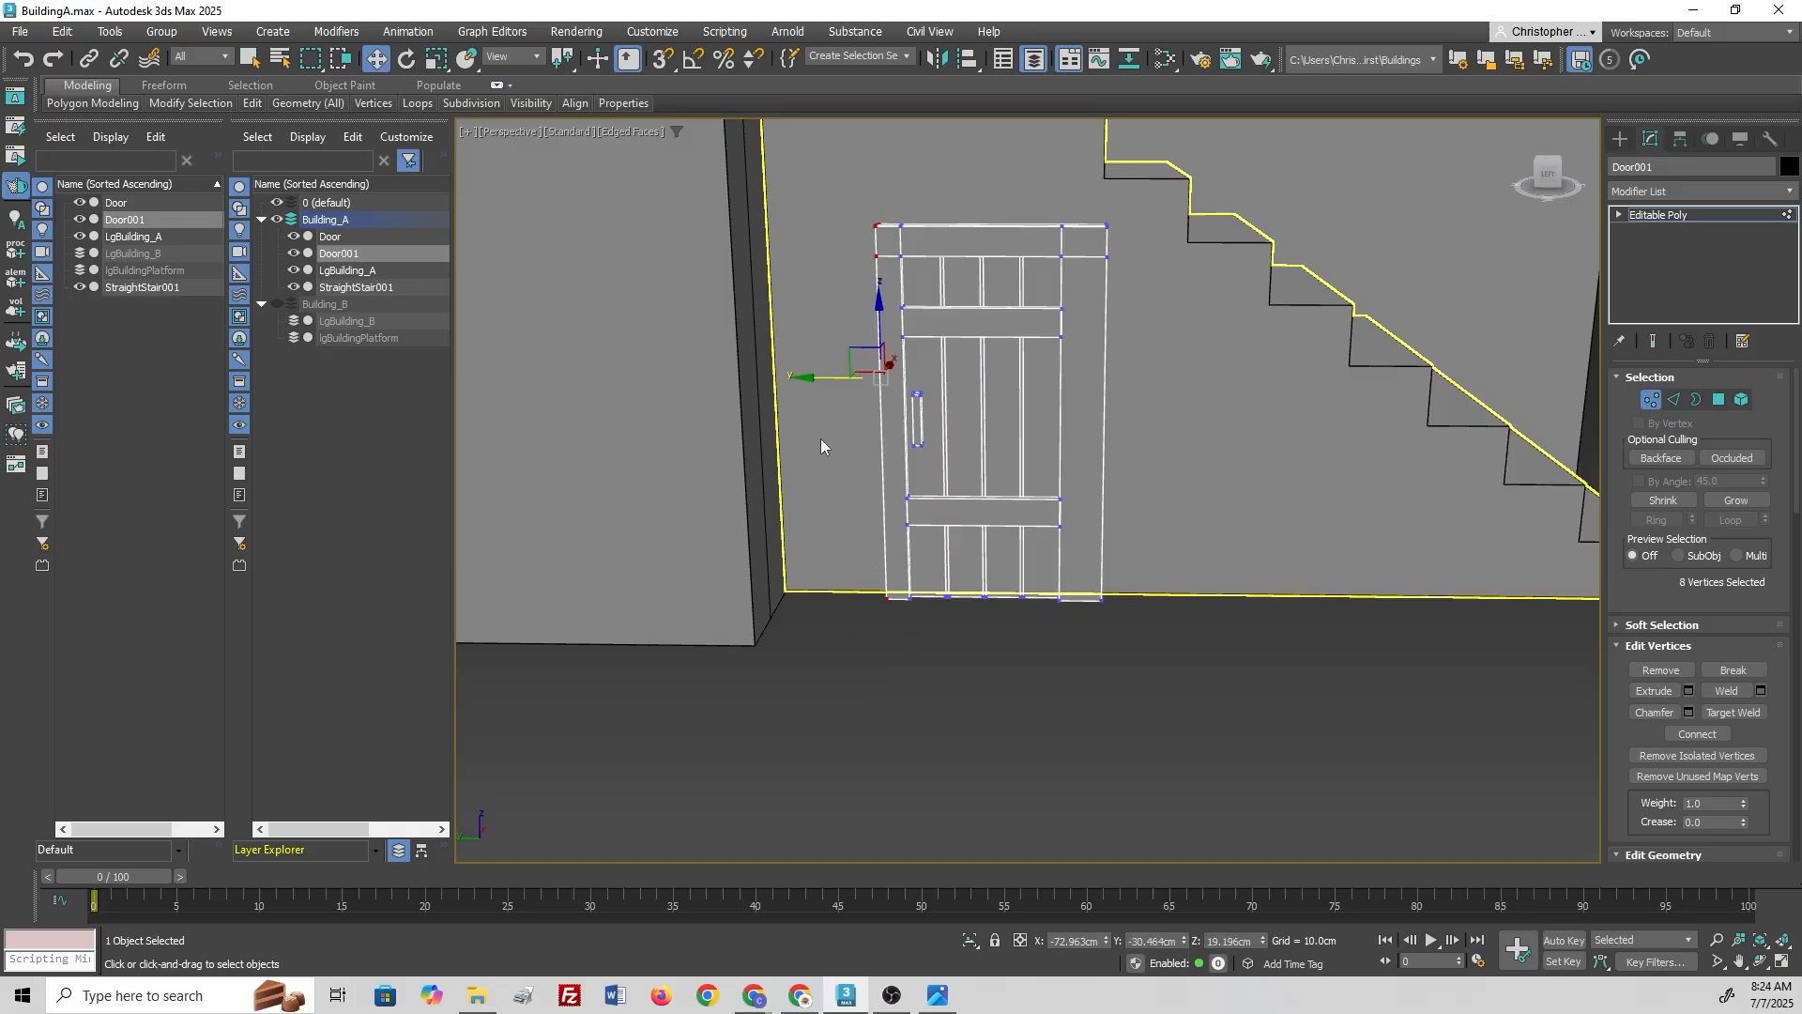
{"action": "left_click_drag", "start_coordinate": [797, 376], "coordinate": [789, 376]}
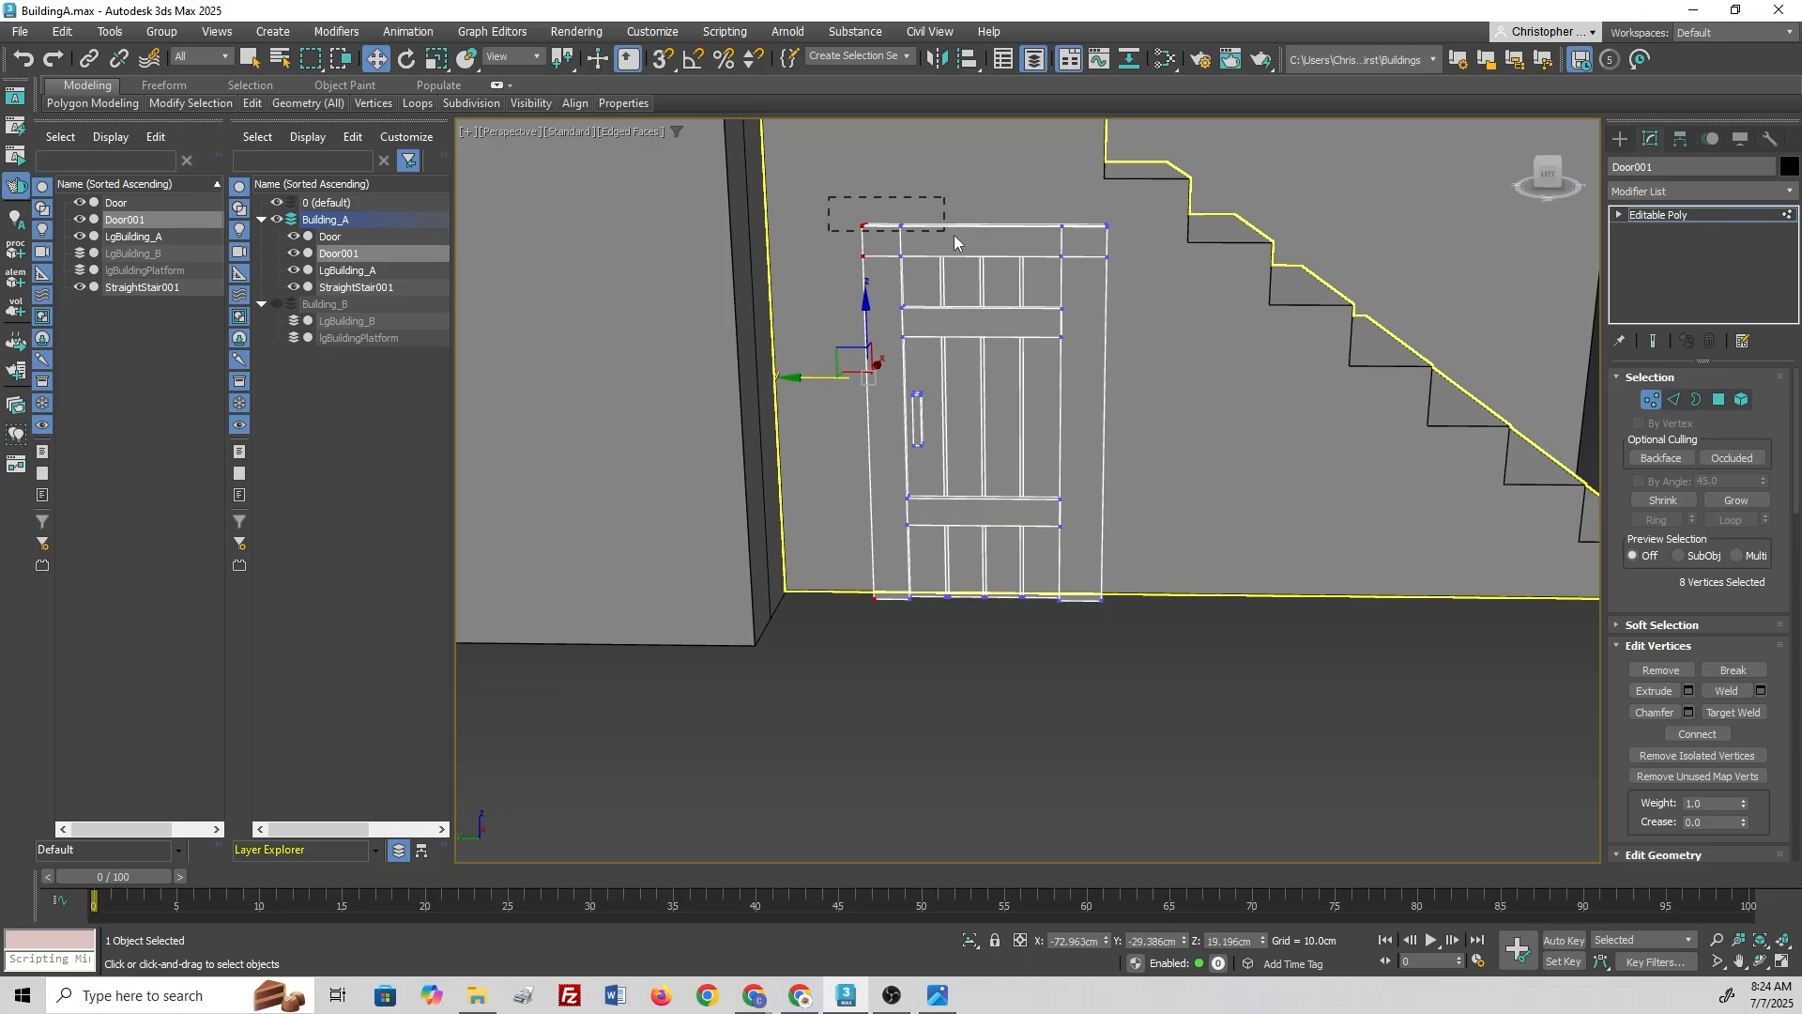
{"action": "left_click_drag", "start_coordinate": [954, 242], "coordinate": [1119, 250], "text": "ctrl"}
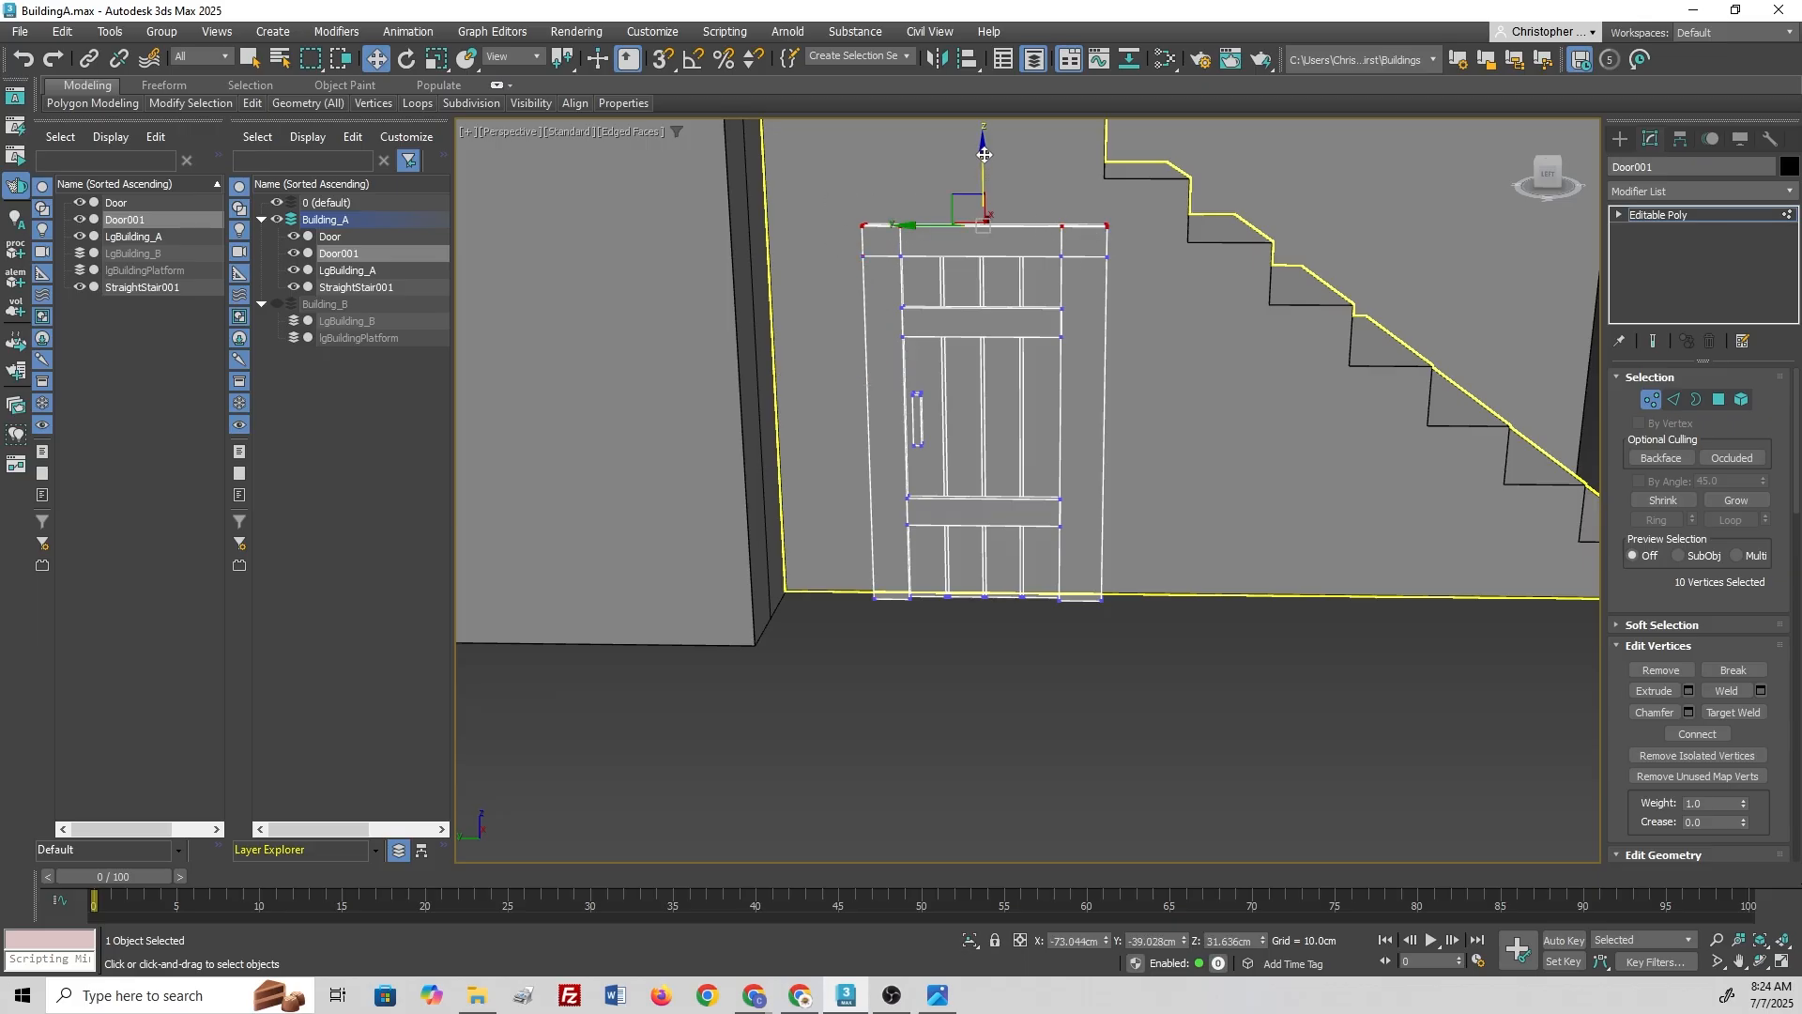
{"action": "left_click_drag", "start_coordinate": [983, 154], "coordinate": [984, 143]}
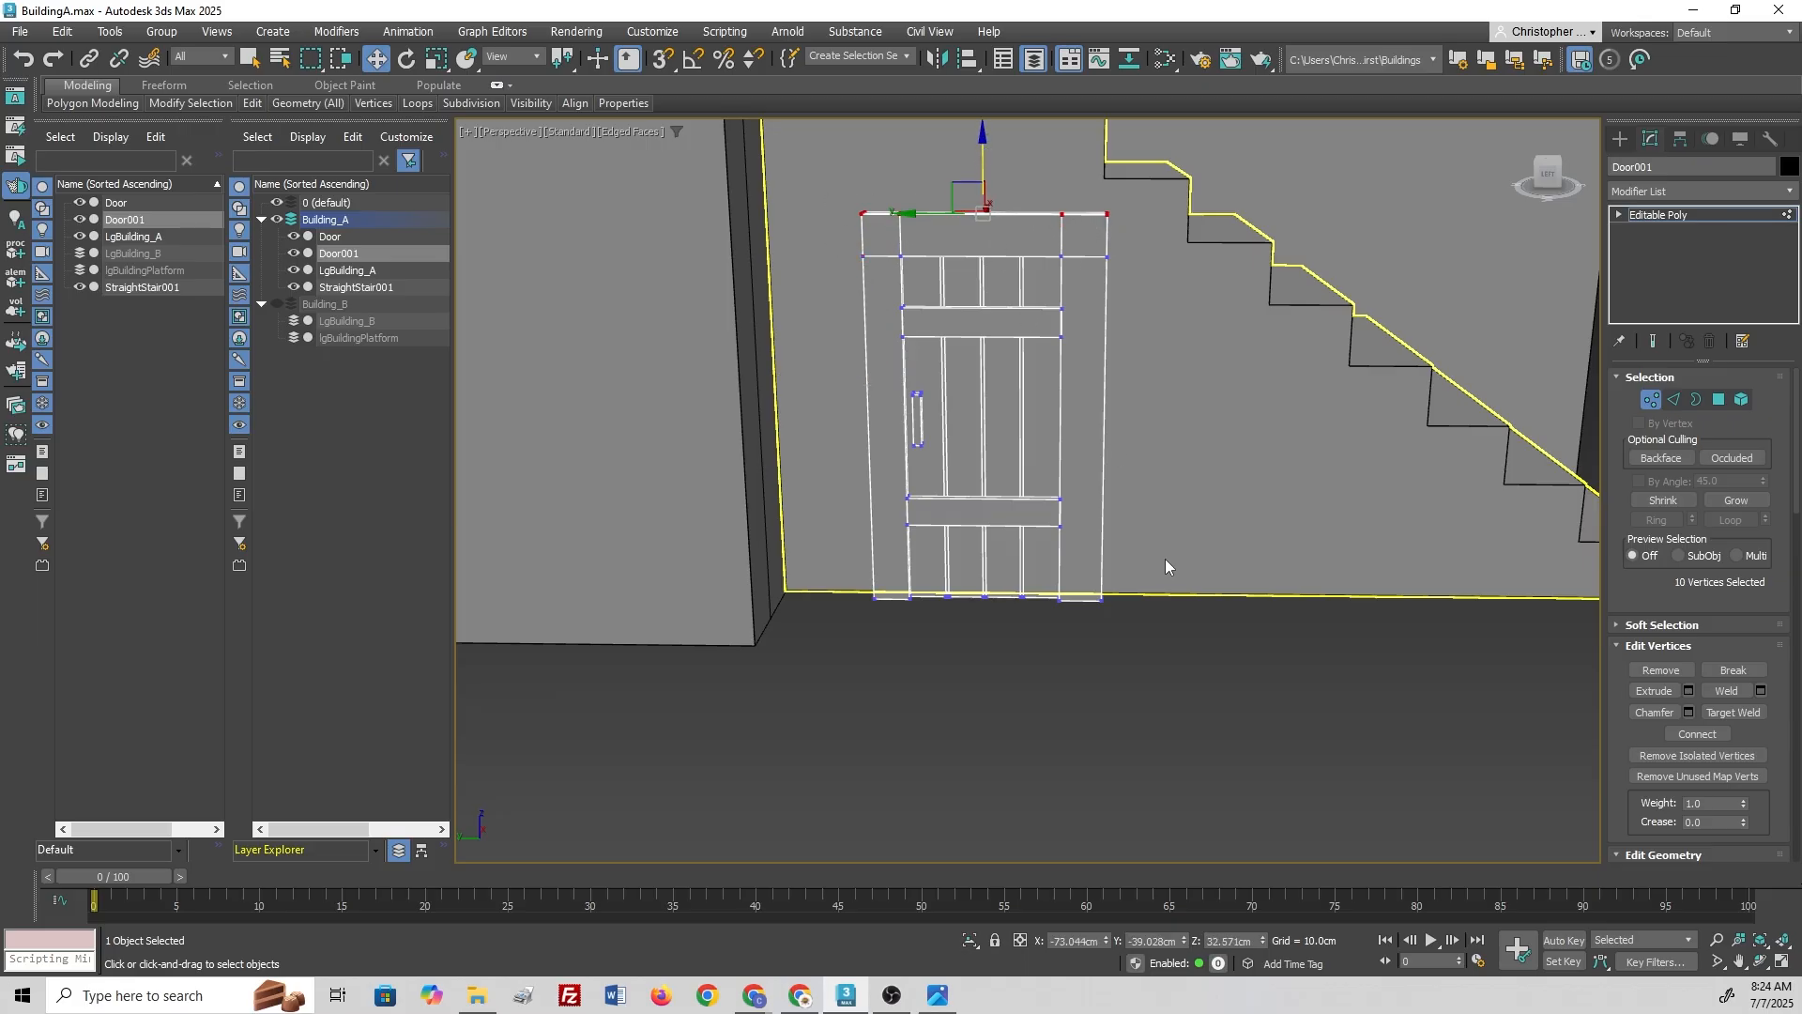
Step: Flare the right post by moving its bottom outer vertices about 3.3 cm outward and nudging the outer vertices at the lintel's underside
{"action": "left_click_drag", "start_coordinate": [1094, 634], "coordinate": [1084, 649]}
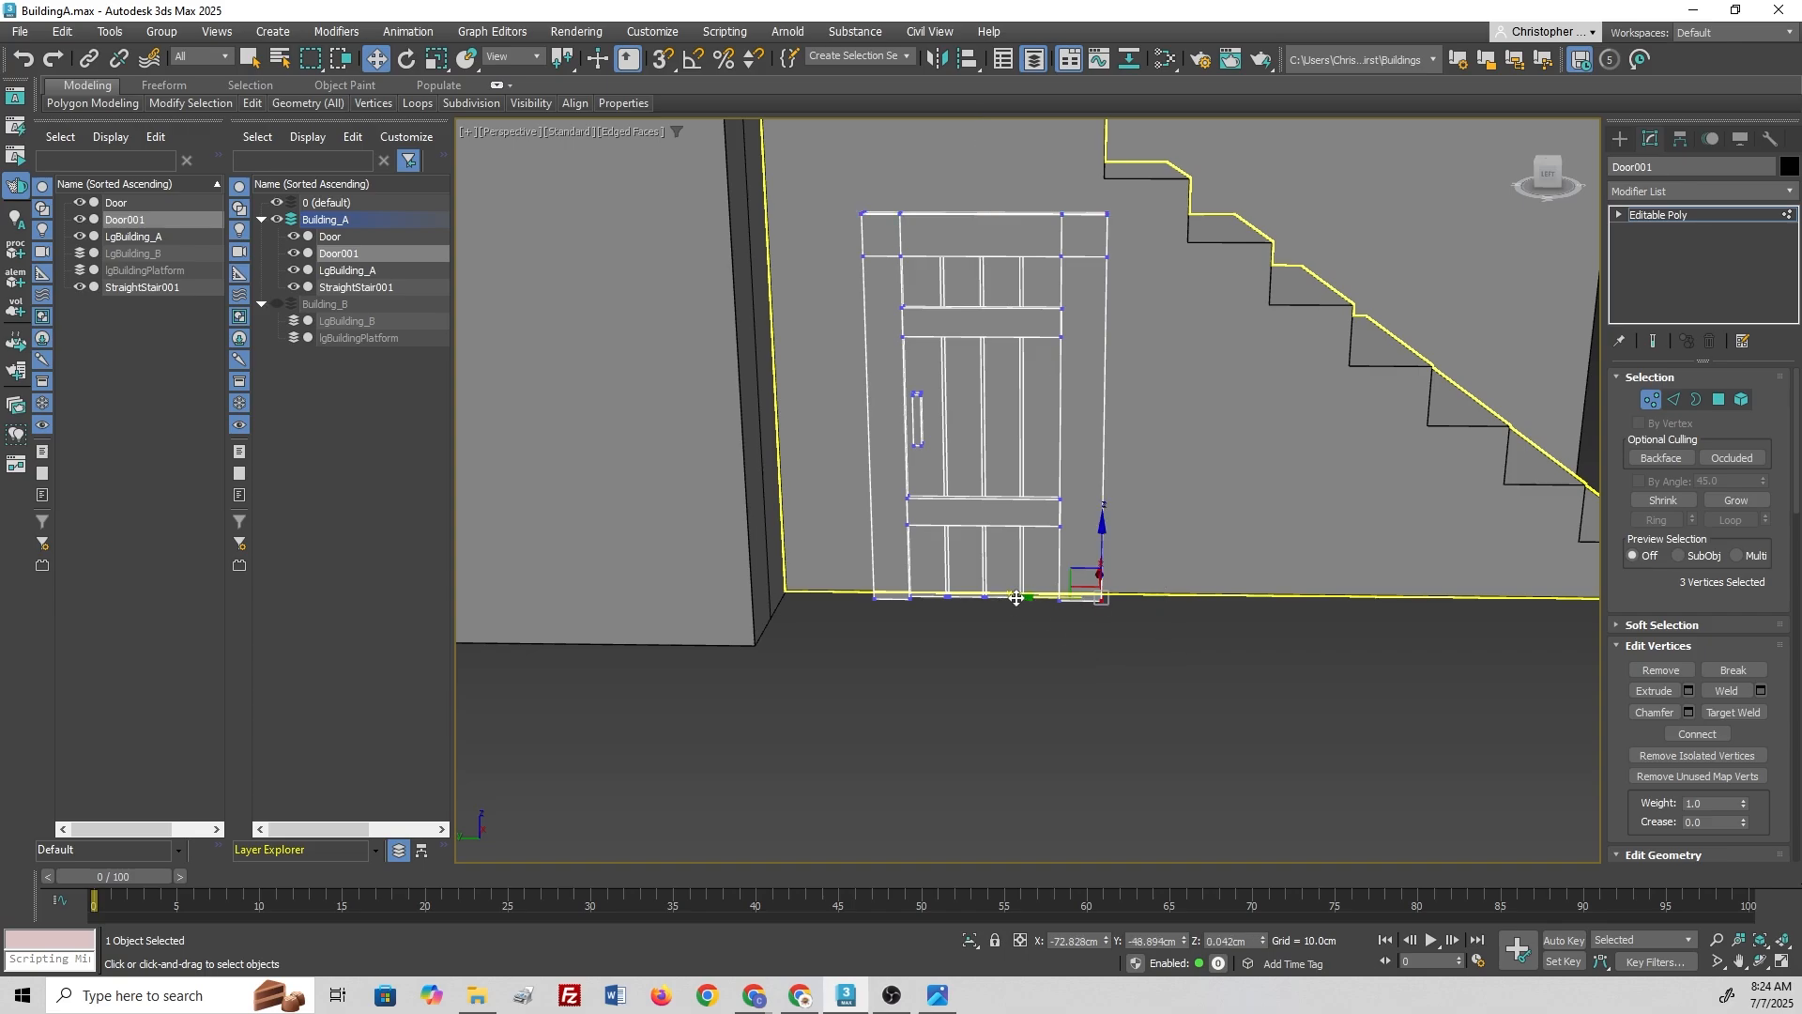
{"action": "left_click_drag", "start_coordinate": [1020, 598], "coordinate": [1136, 598]}
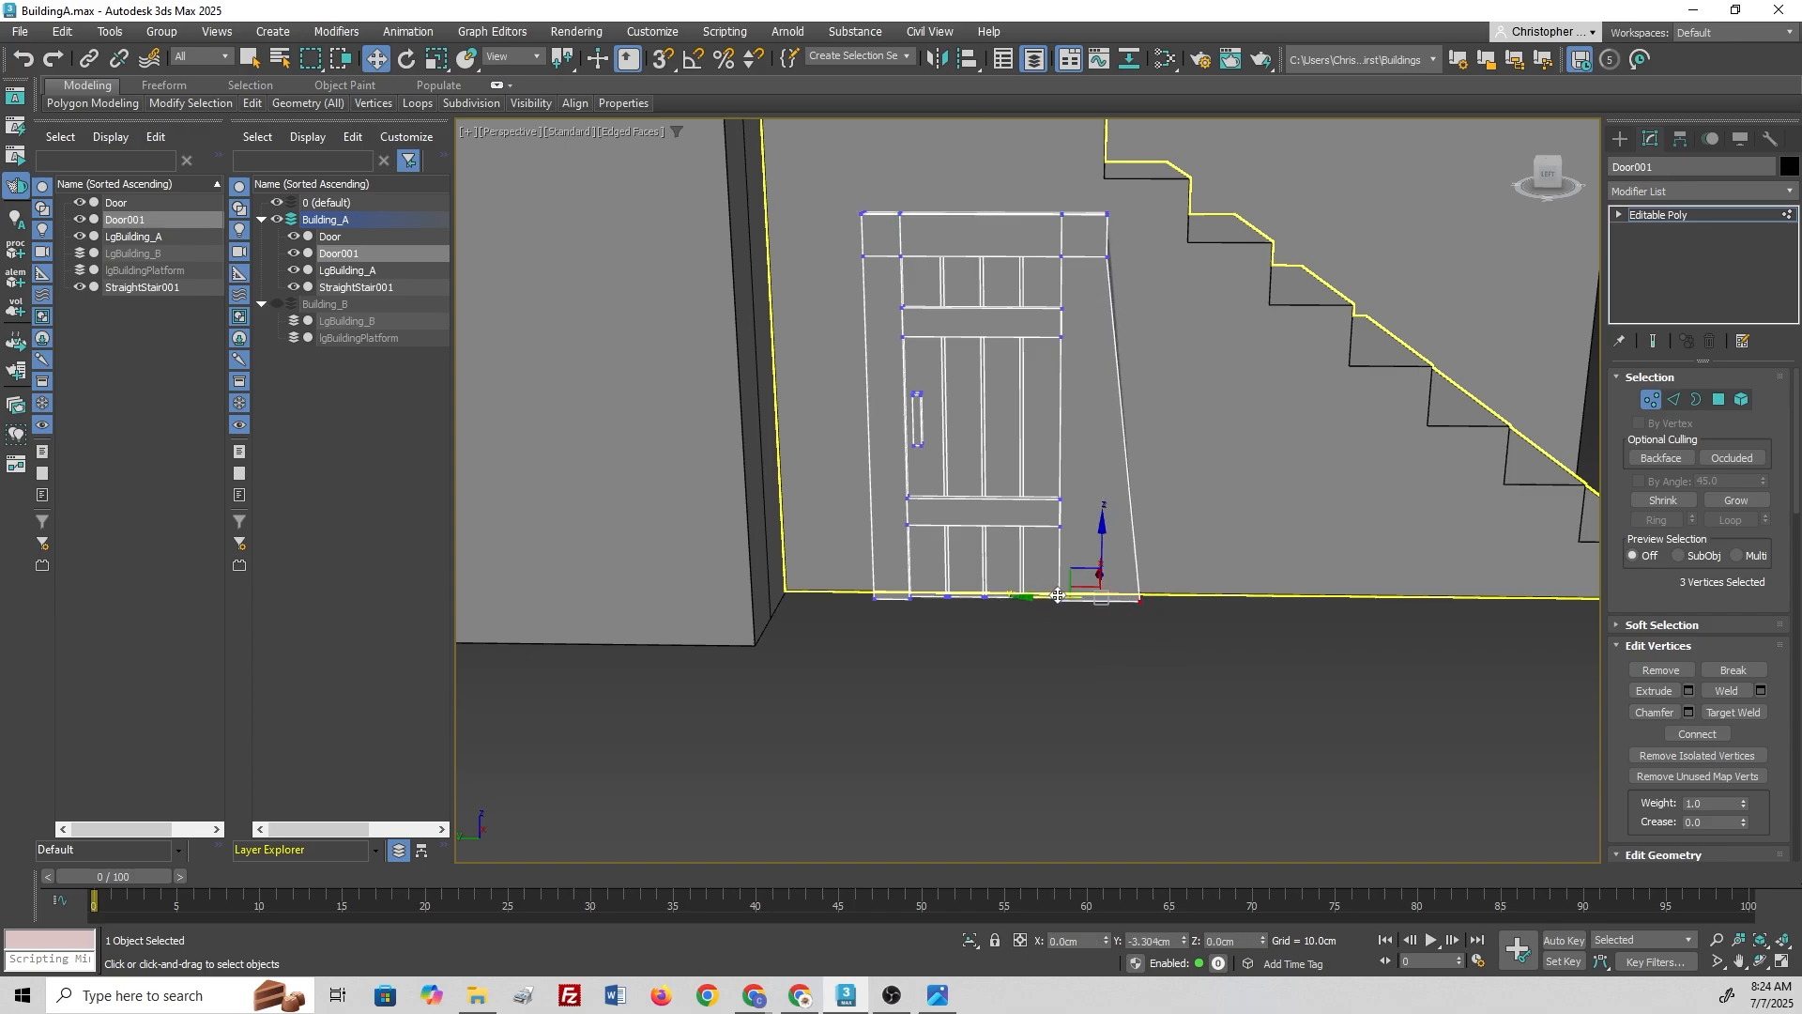
{"action": "left_click_drag", "start_coordinate": [1135, 248], "coordinate": [1029, 259]}
{"action": "left_click", "coordinate": [1194, 680]}
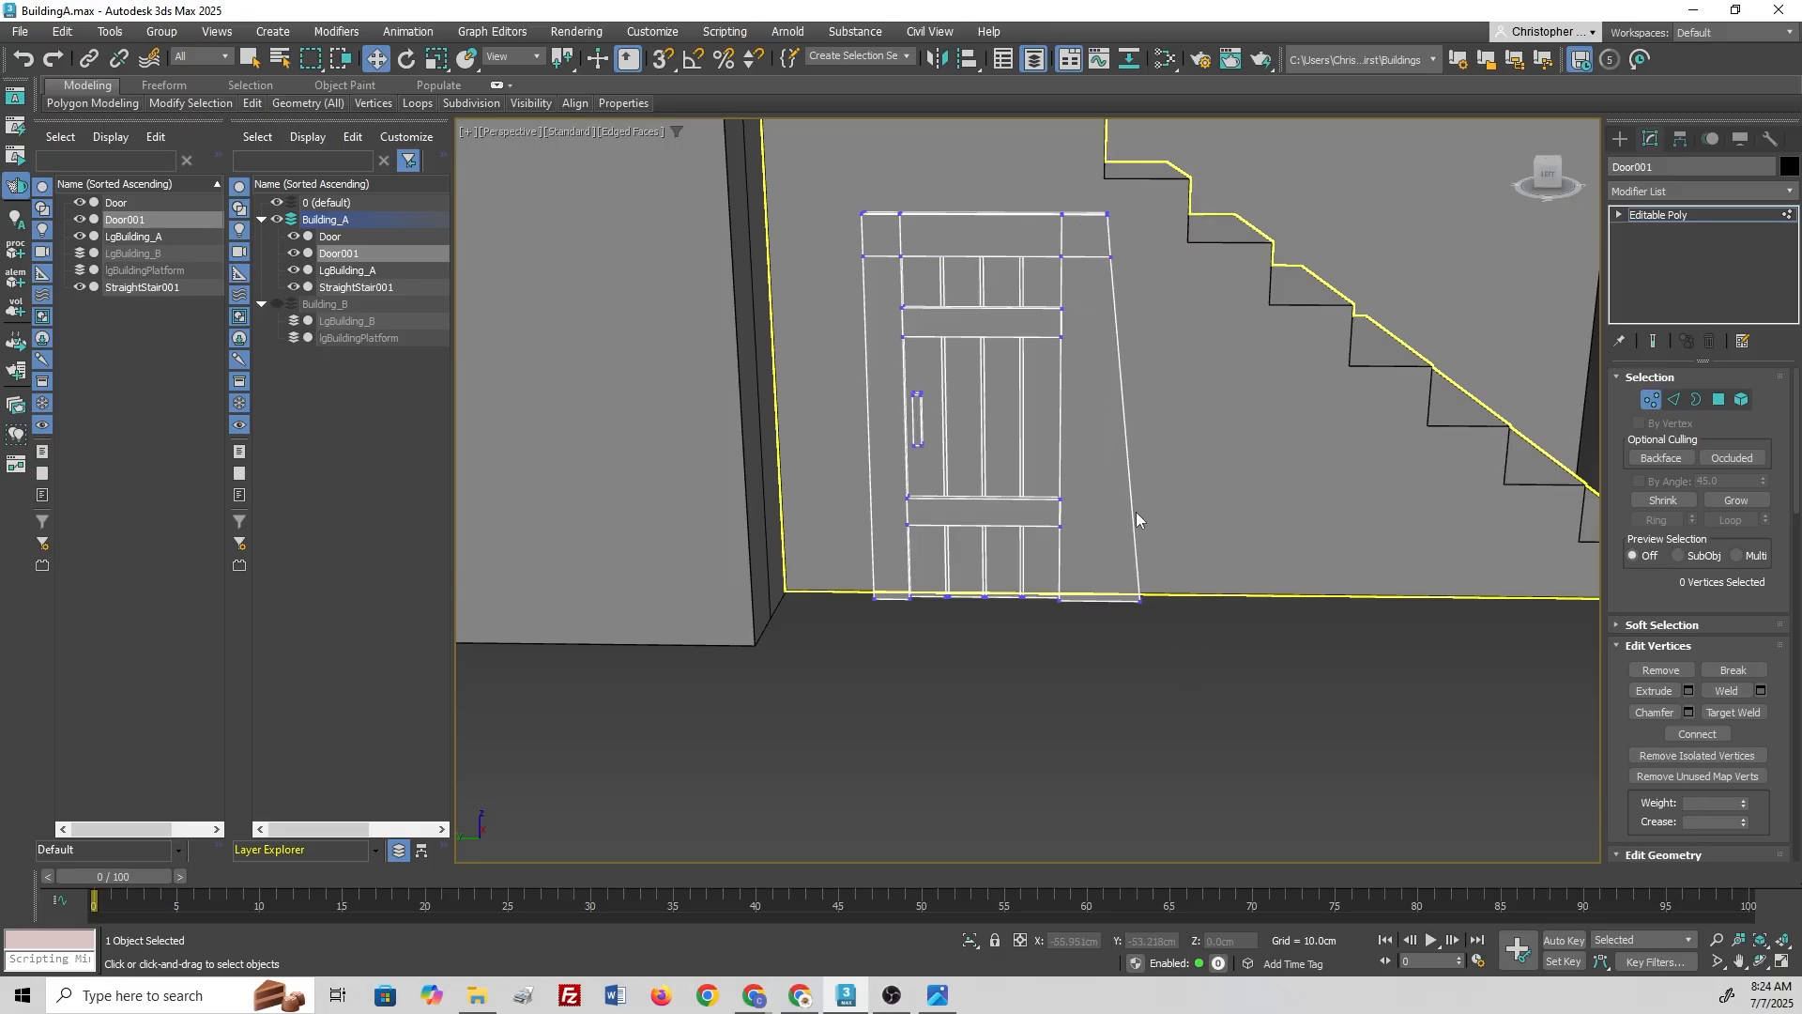
Step: Check the Buildings.JPG reference, flare the frame's left post about 3.3 cm outward at its base to match, and finish vertex editing
{"action": "left_click", "coordinate": [938, 995]}
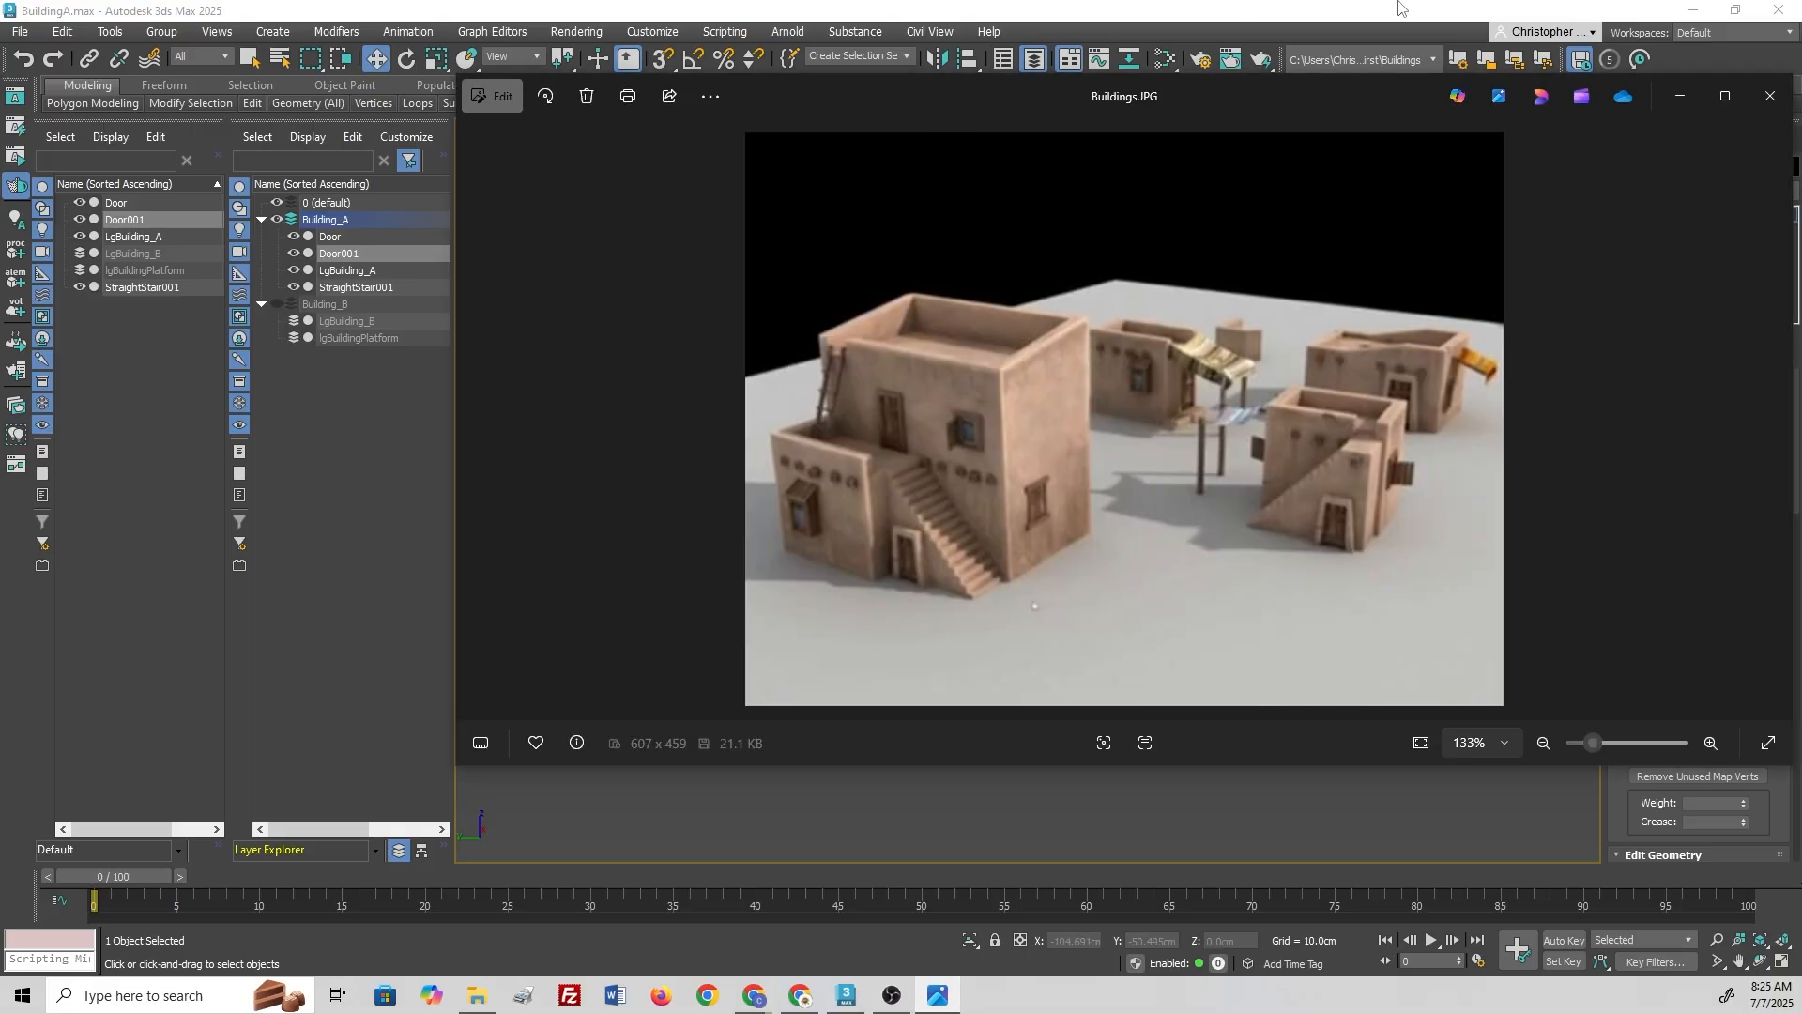
{"action": "left_click", "coordinate": [1044, 8]}
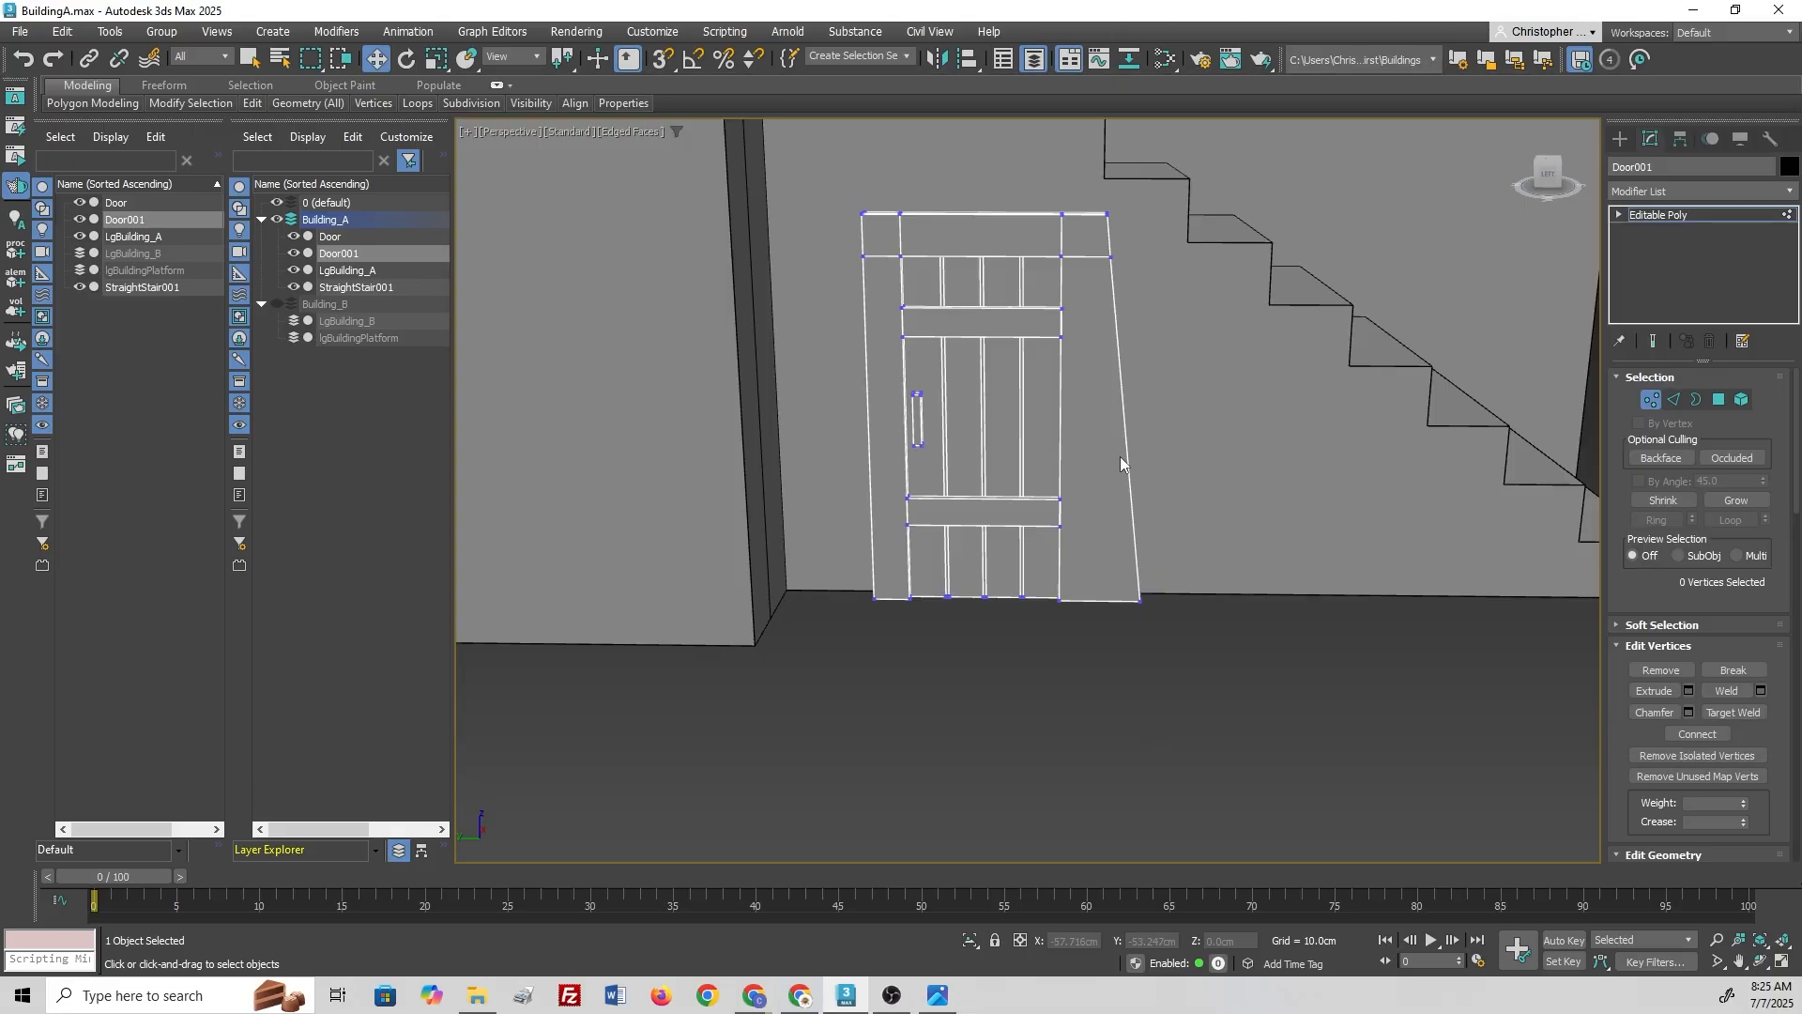
{"action": "left_click_drag", "start_coordinate": [874, 636], "coordinate": [882, 661]}
{"action": "left_click_drag", "start_coordinate": [803, 600], "coordinate": [766, 607]}
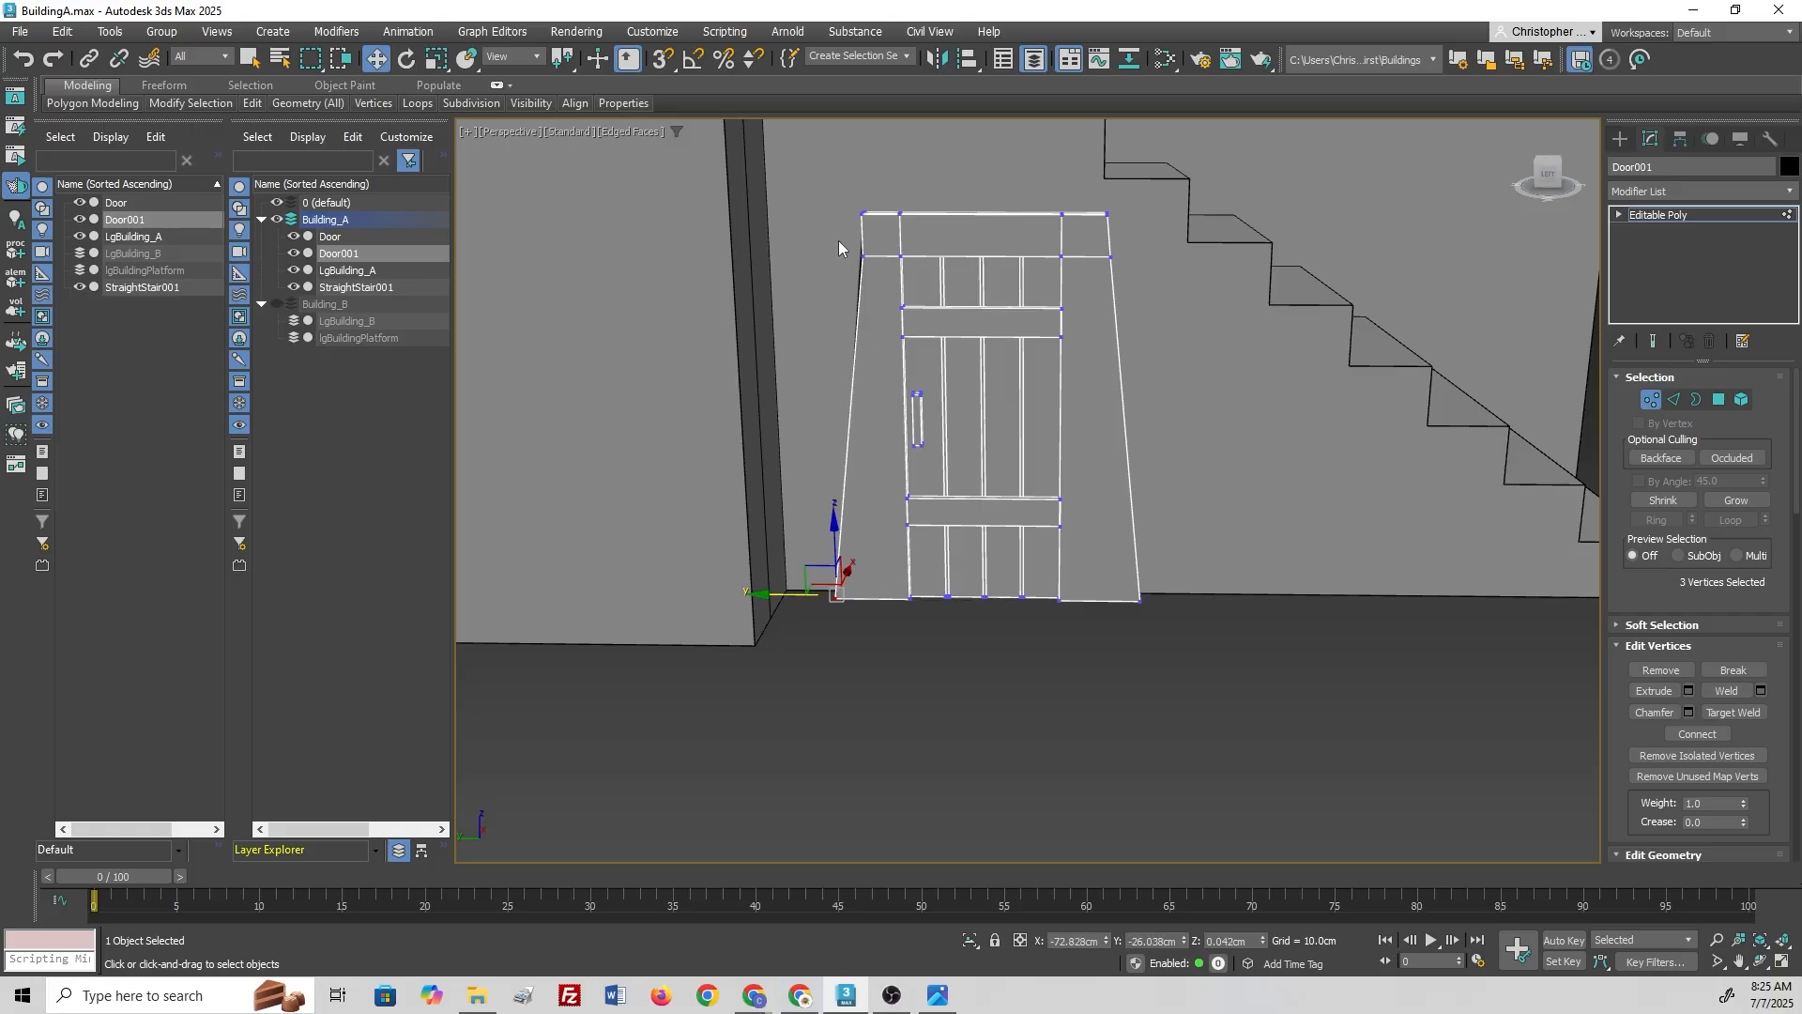
{"action": "left_click", "coordinate": [859, 254]}
{"action": "left_click_drag", "start_coordinate": [803, 257], "coordinate": [796, 257]}
{"action": "left_click", "coordinate": [910, 651]}
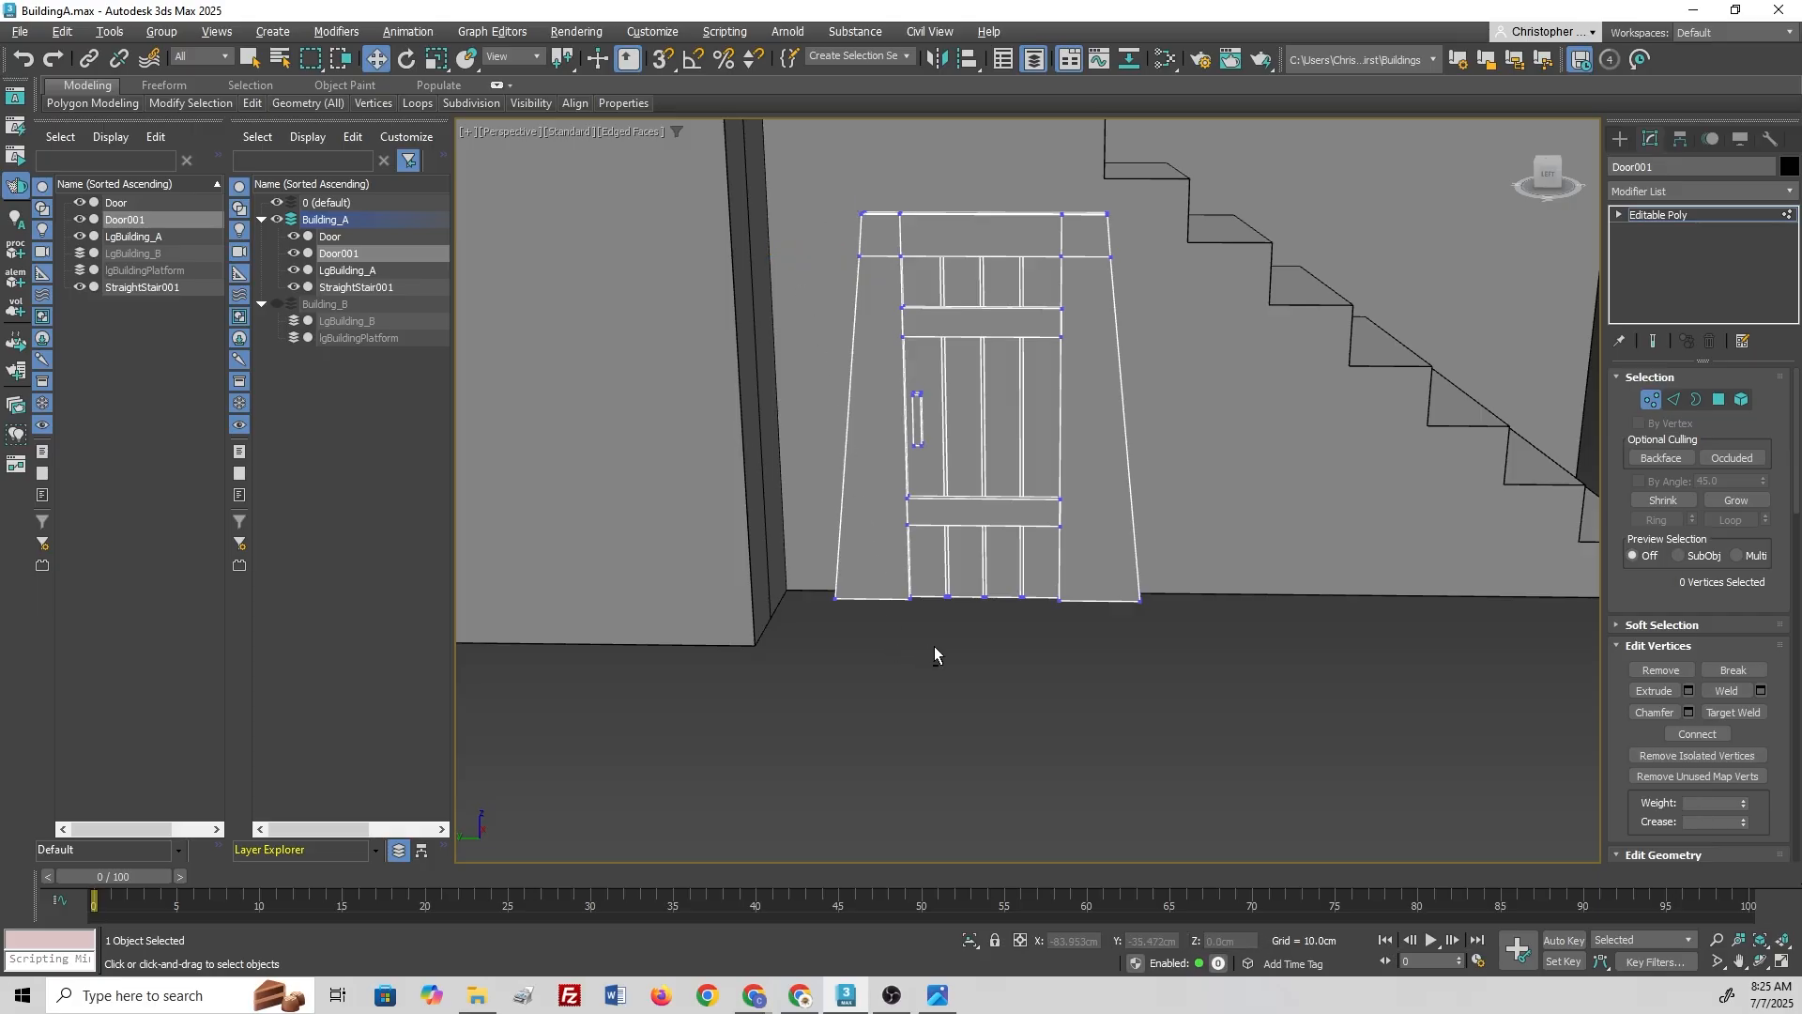
{"action": "middle_click_drag", "start_coordinate": [933, 646], "coordinate": [877, 644], "text": "alt"}
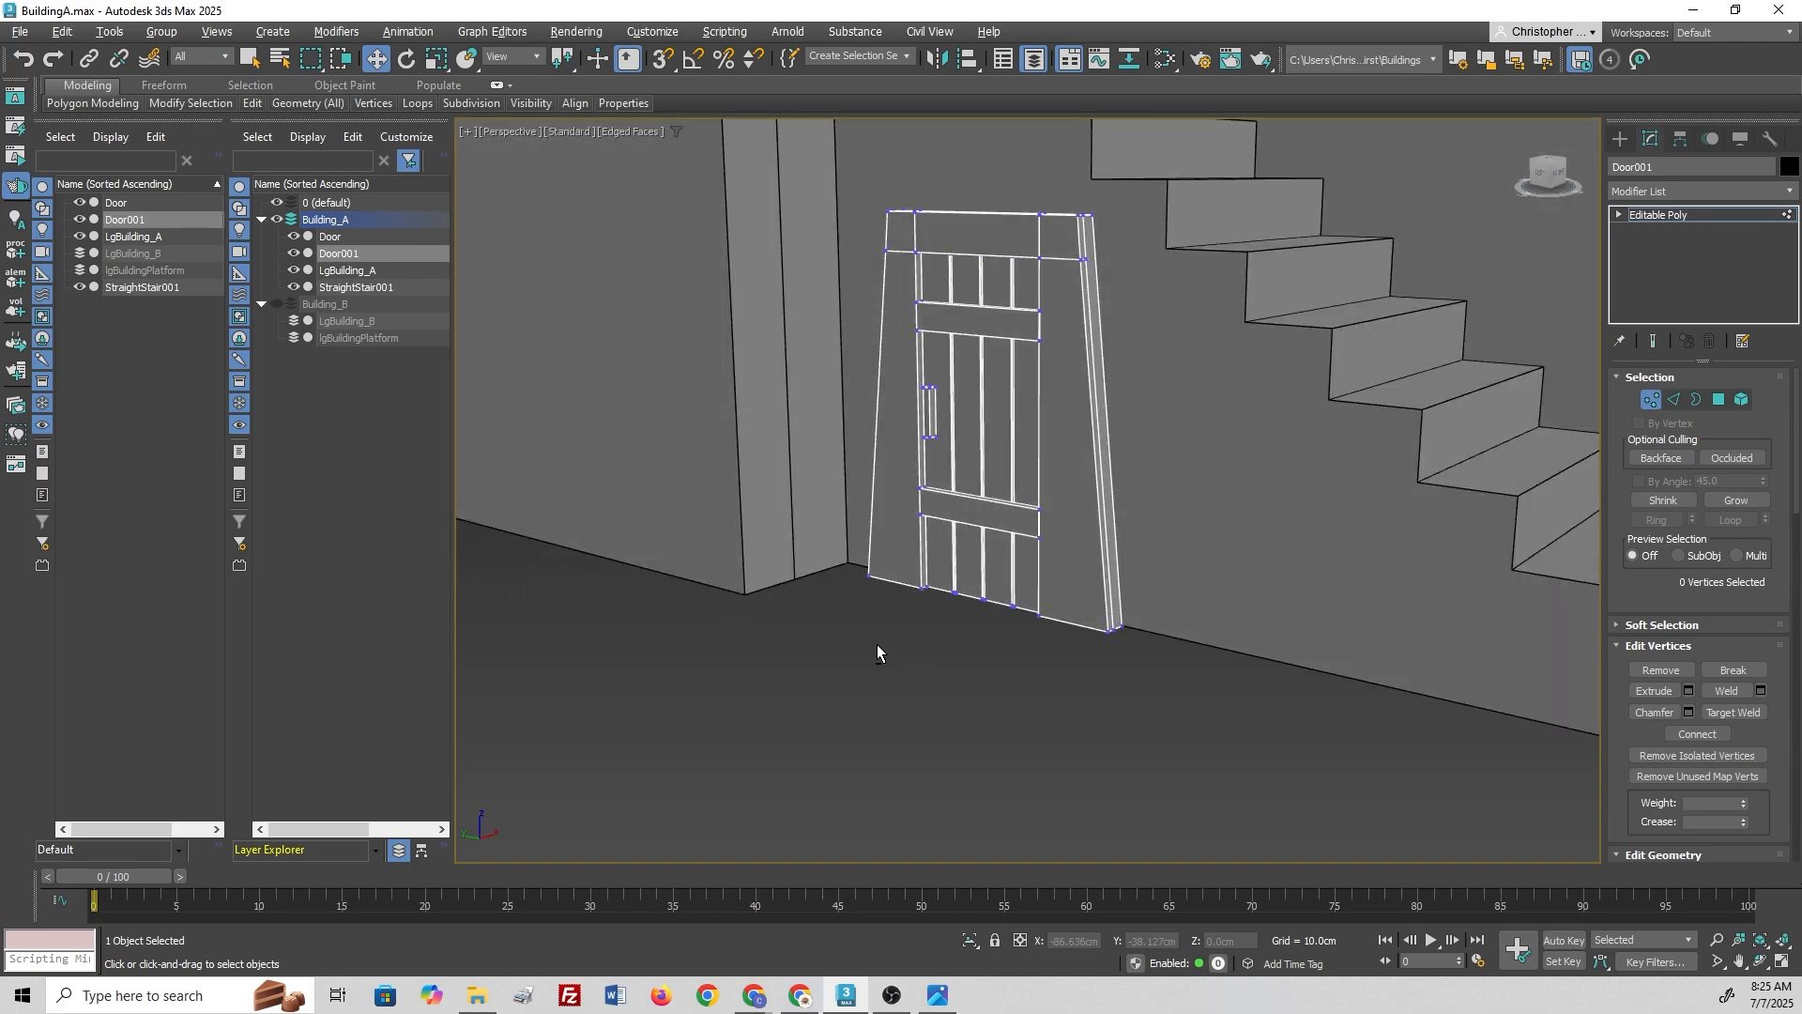
{"action": "key", "text": "1"}
{"action": "left_click", "coordinate": [925, 660]}
Step: Select the five front polygons of the bottom door's frame: both posts, both upper corners and the lintel
{"action": "scroll", "coordinate": [937, 662], "scroll_direction": "down", "scroll_amount": 8}
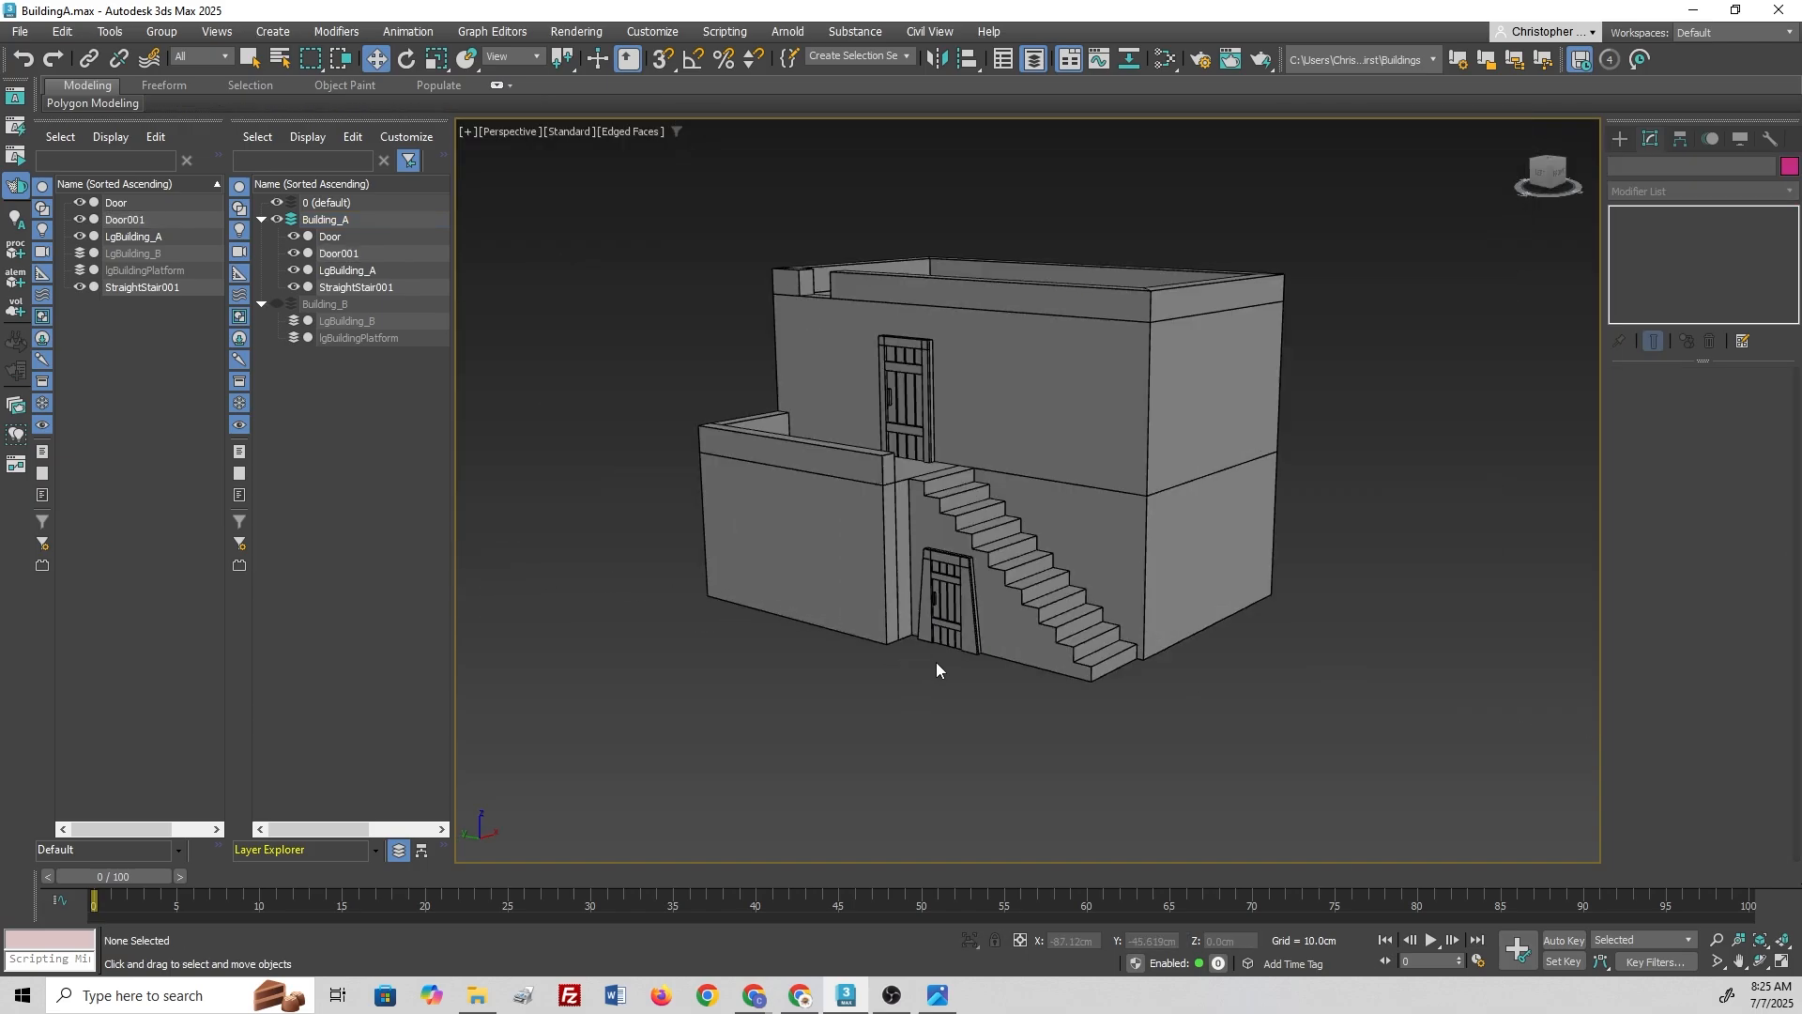
{"action": "middle_click_drag", "start_coordinate": [921, 657], "coordinate": [911, 663], "text": "alt"}
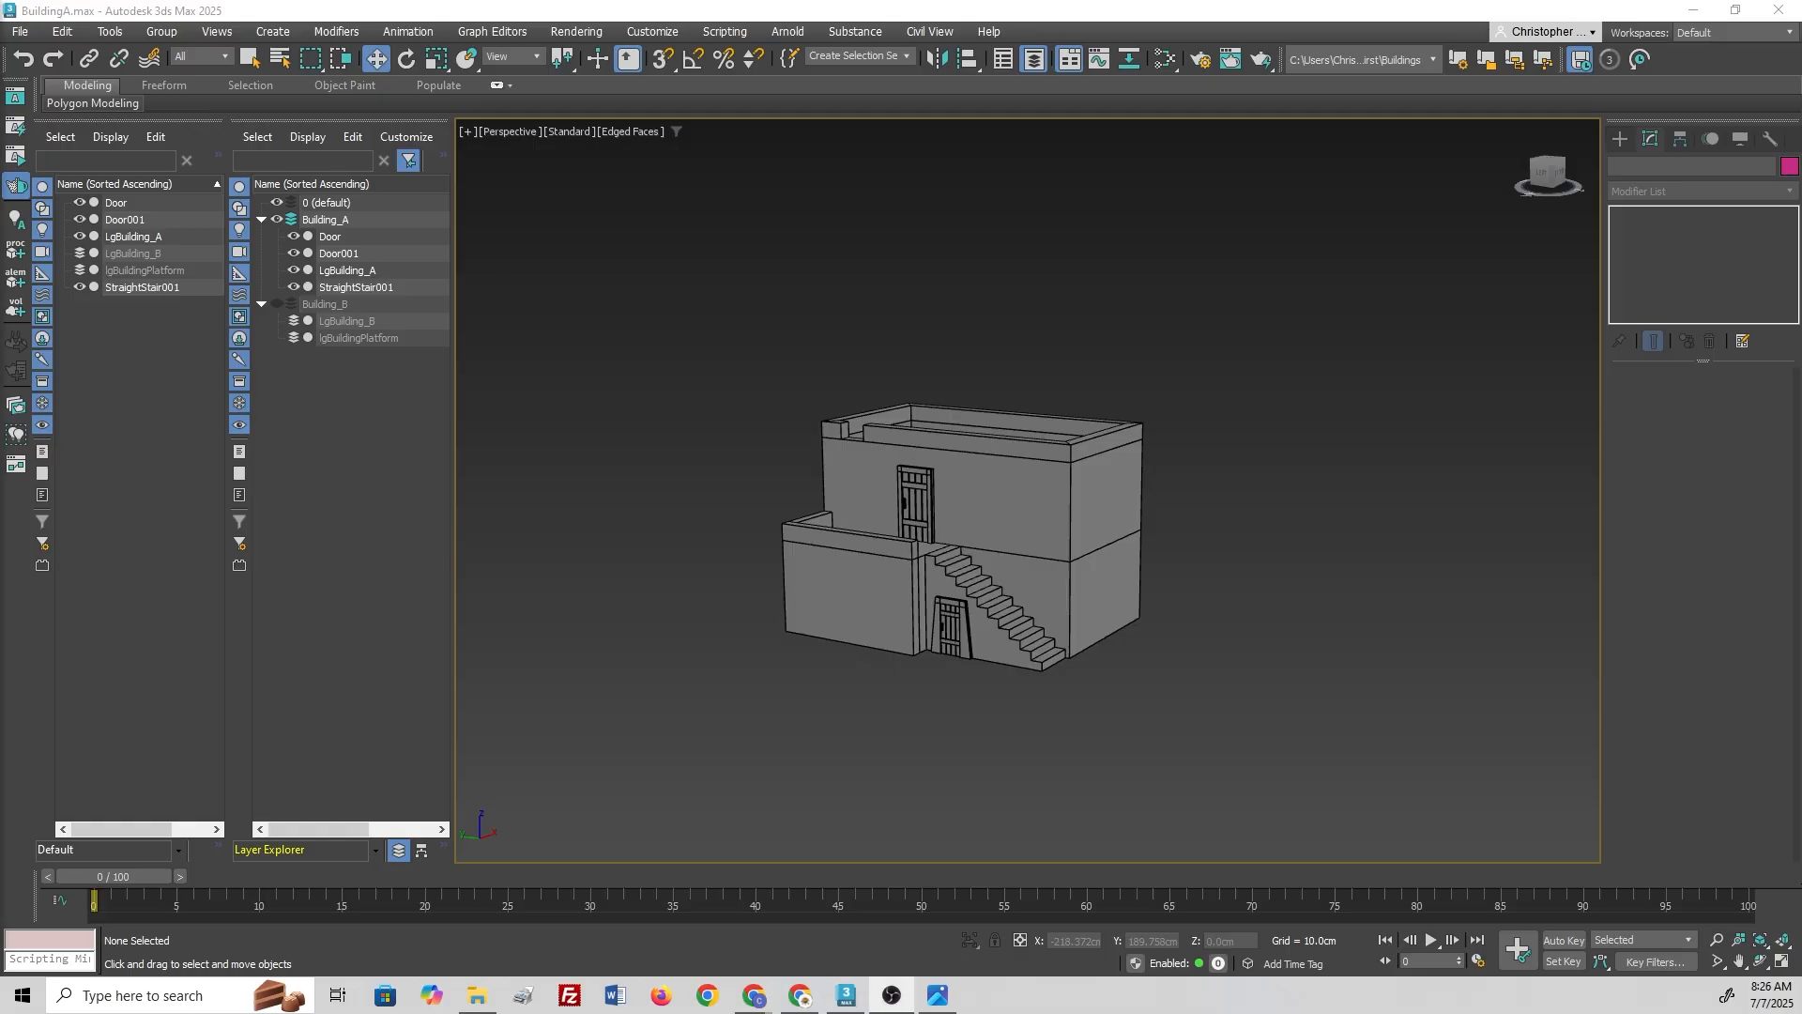
{"action": "scroll", "coordinate": [961, 601], "scroll_direction": "up", "scroll_amount": 10}
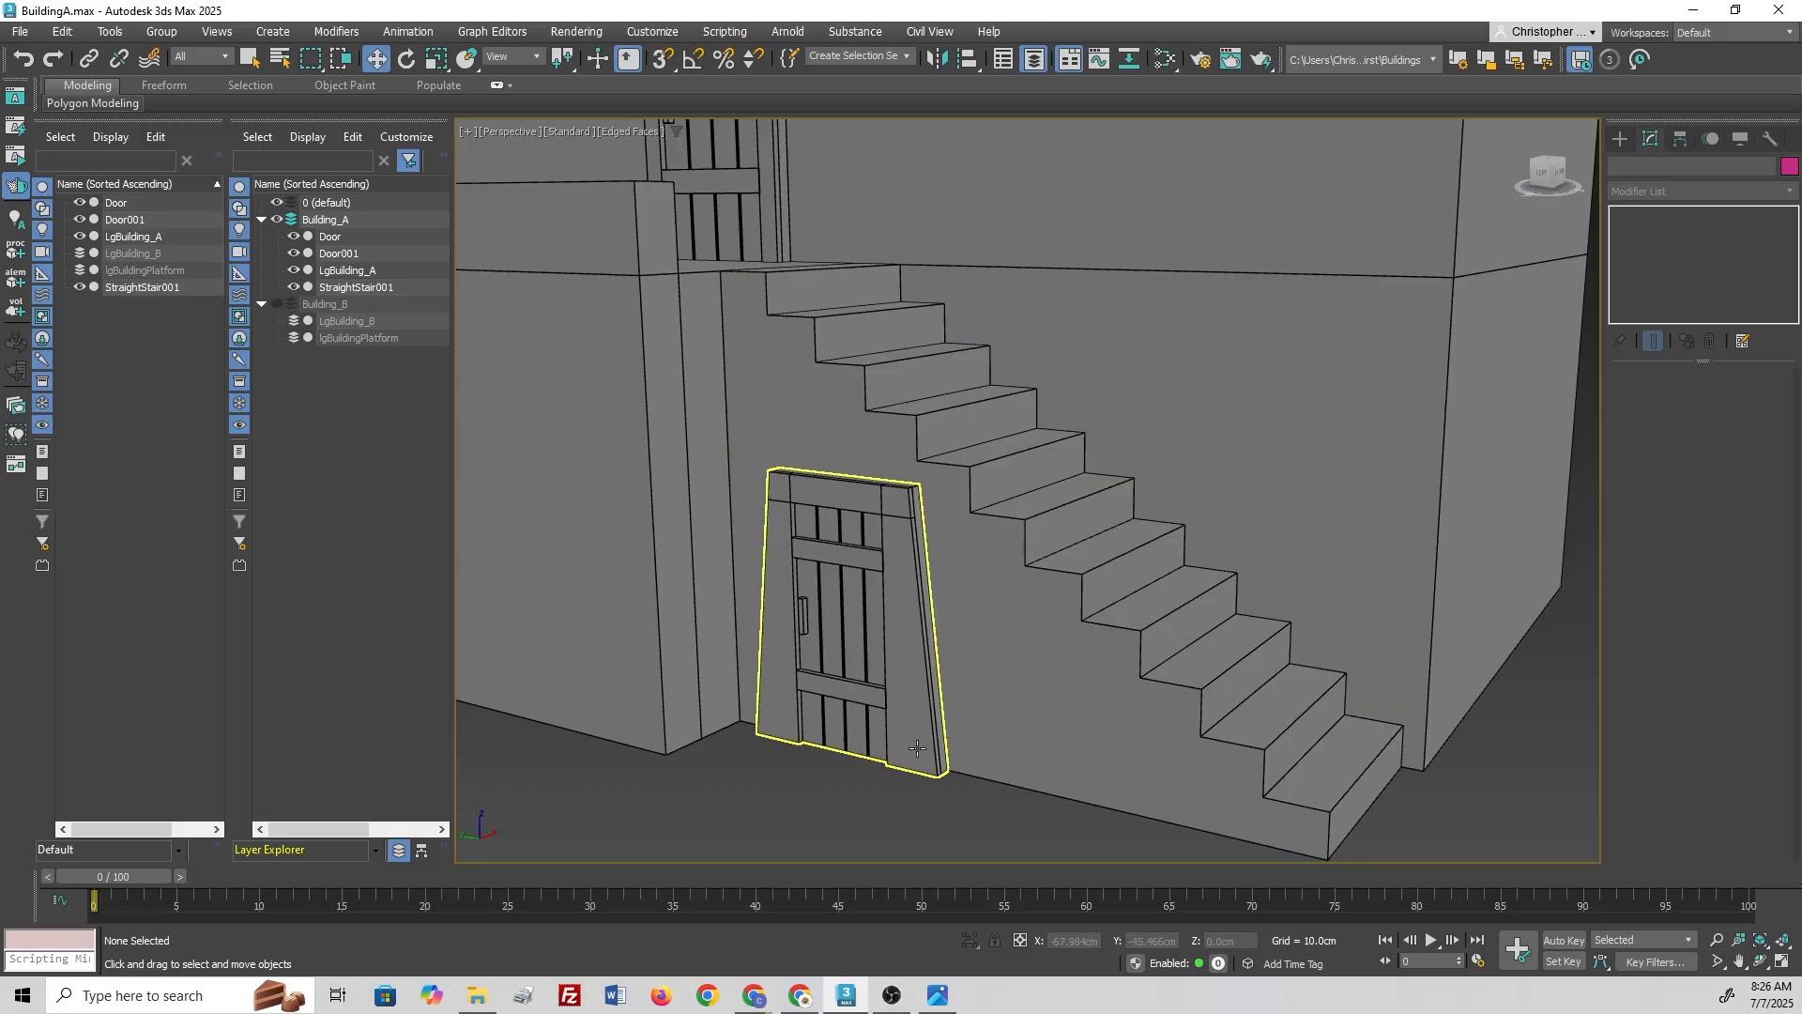
{"action": "left_click", "coordinate": [870, 672]}
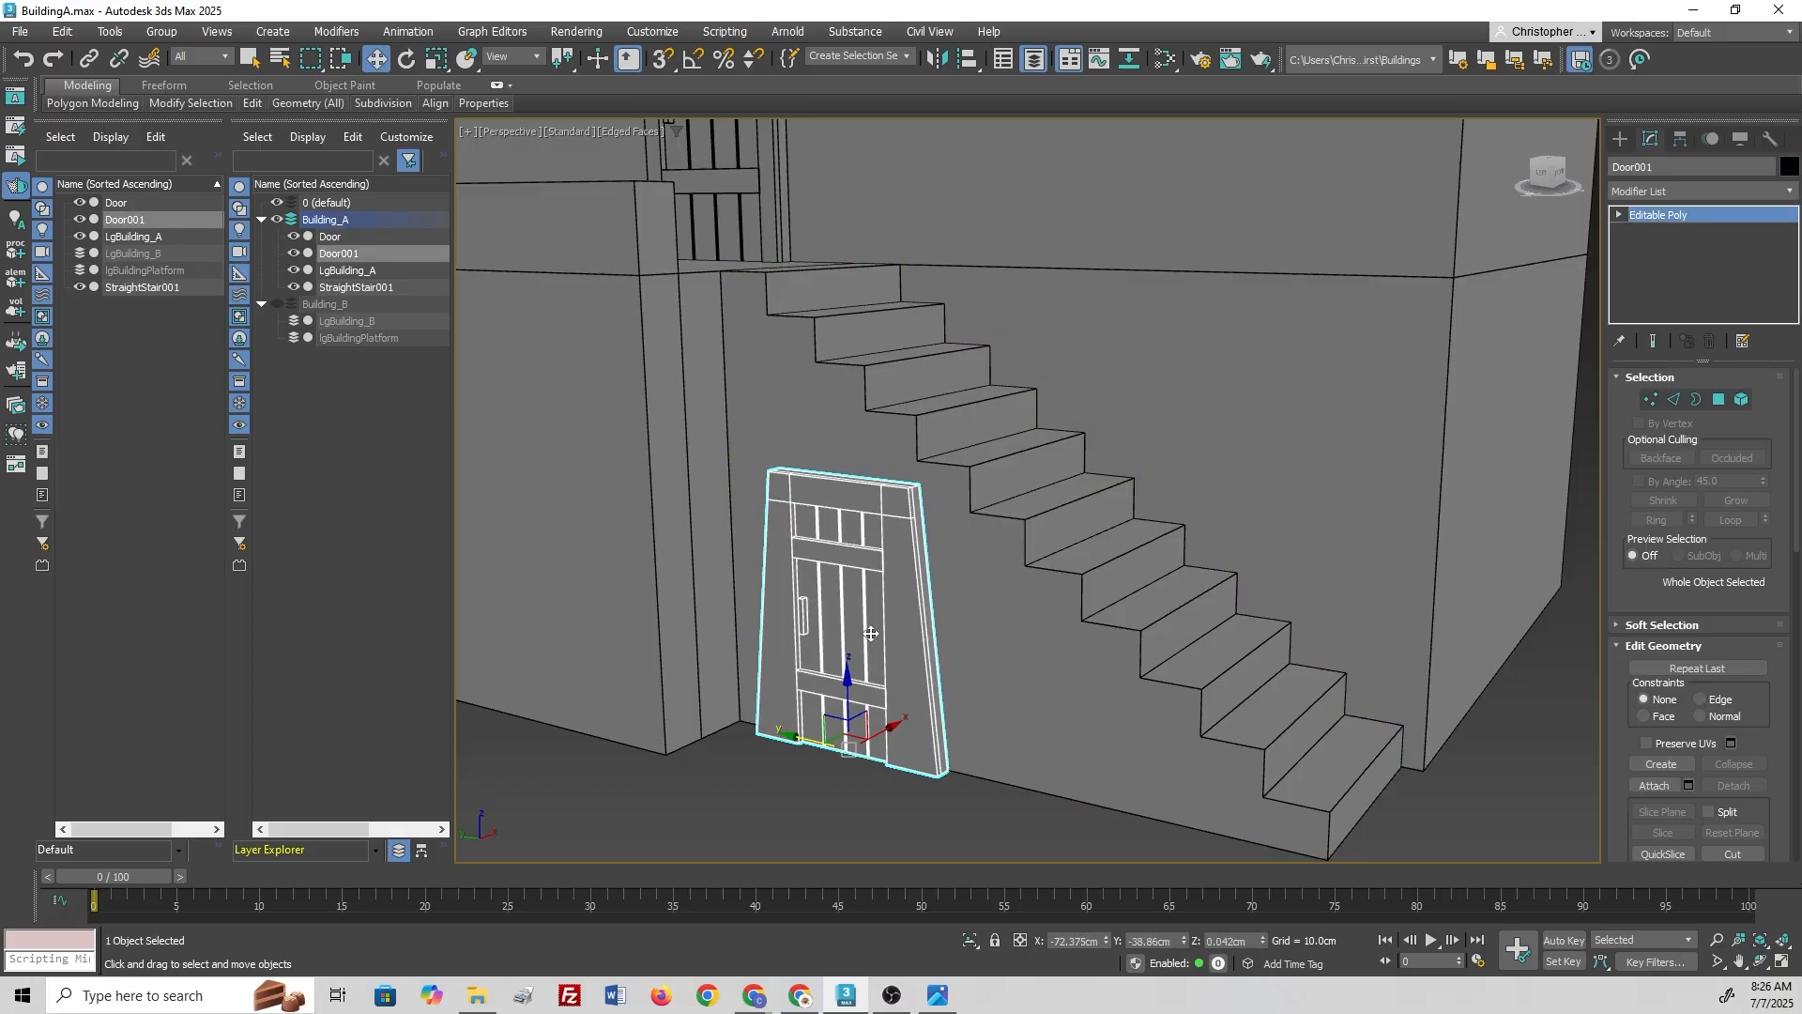
{"action": "key", "text": "4"}
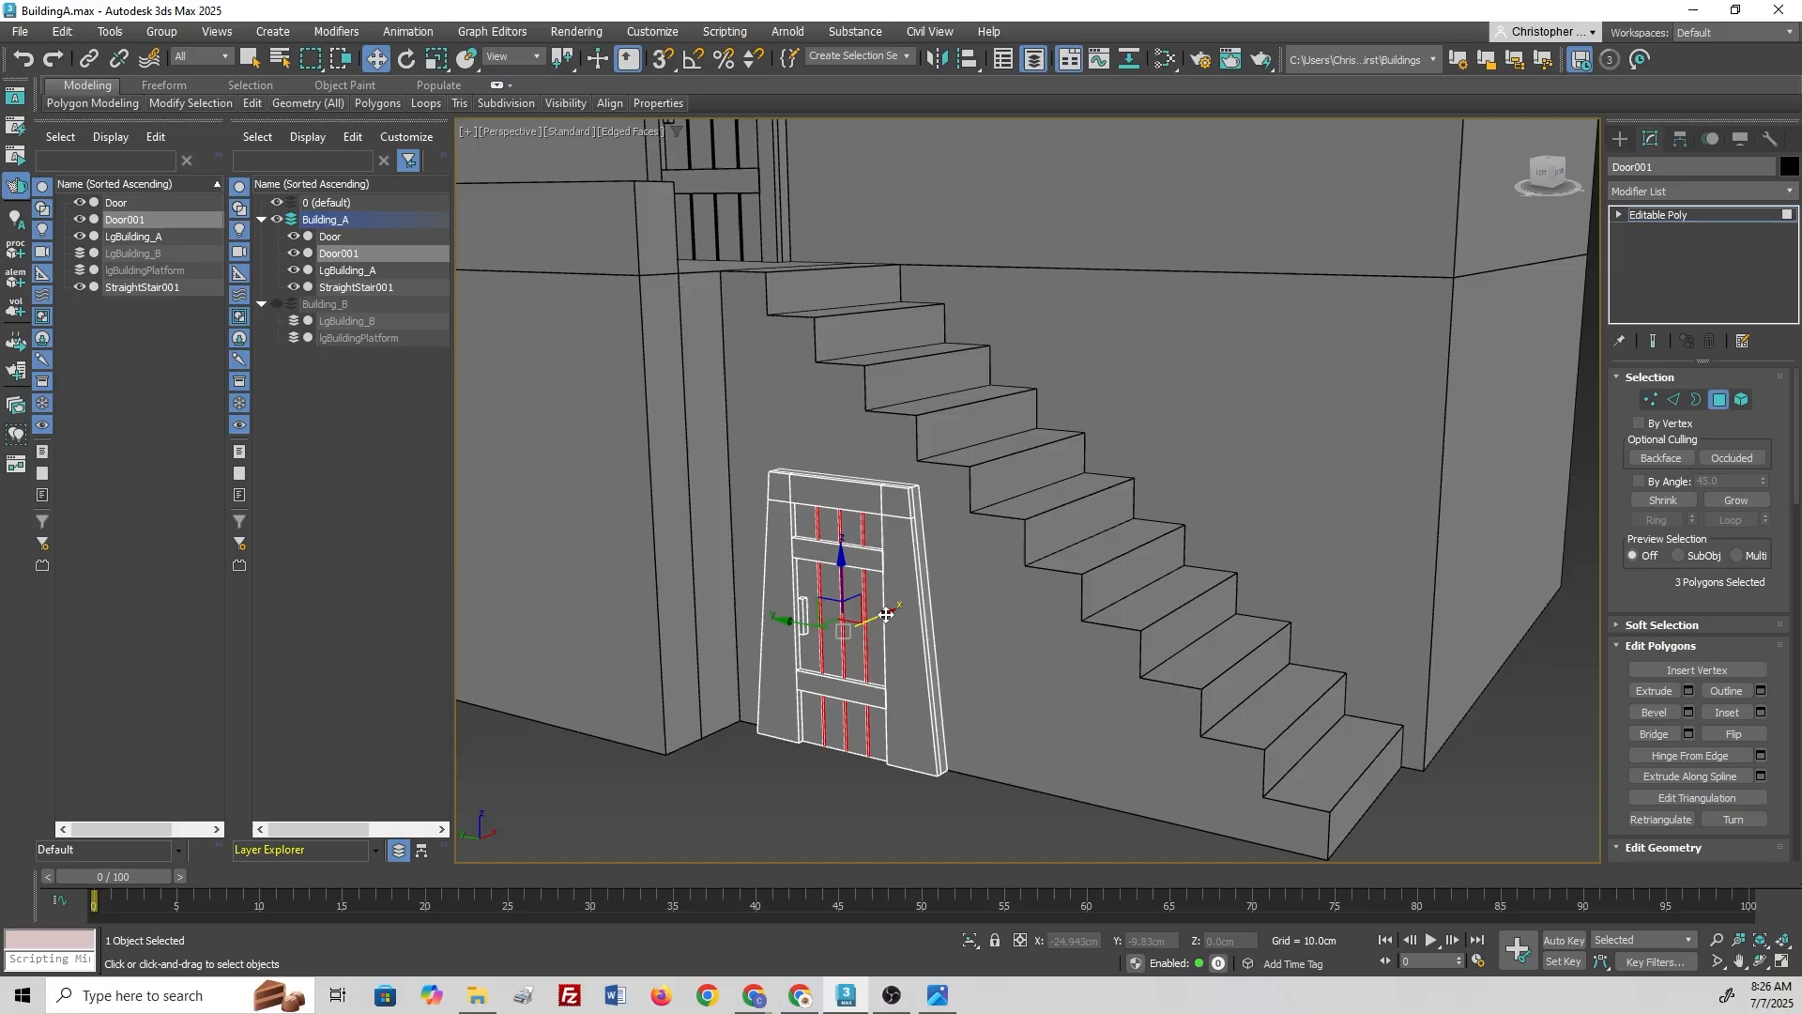
{"action": "left_click", "coordinate": [903, 606]}
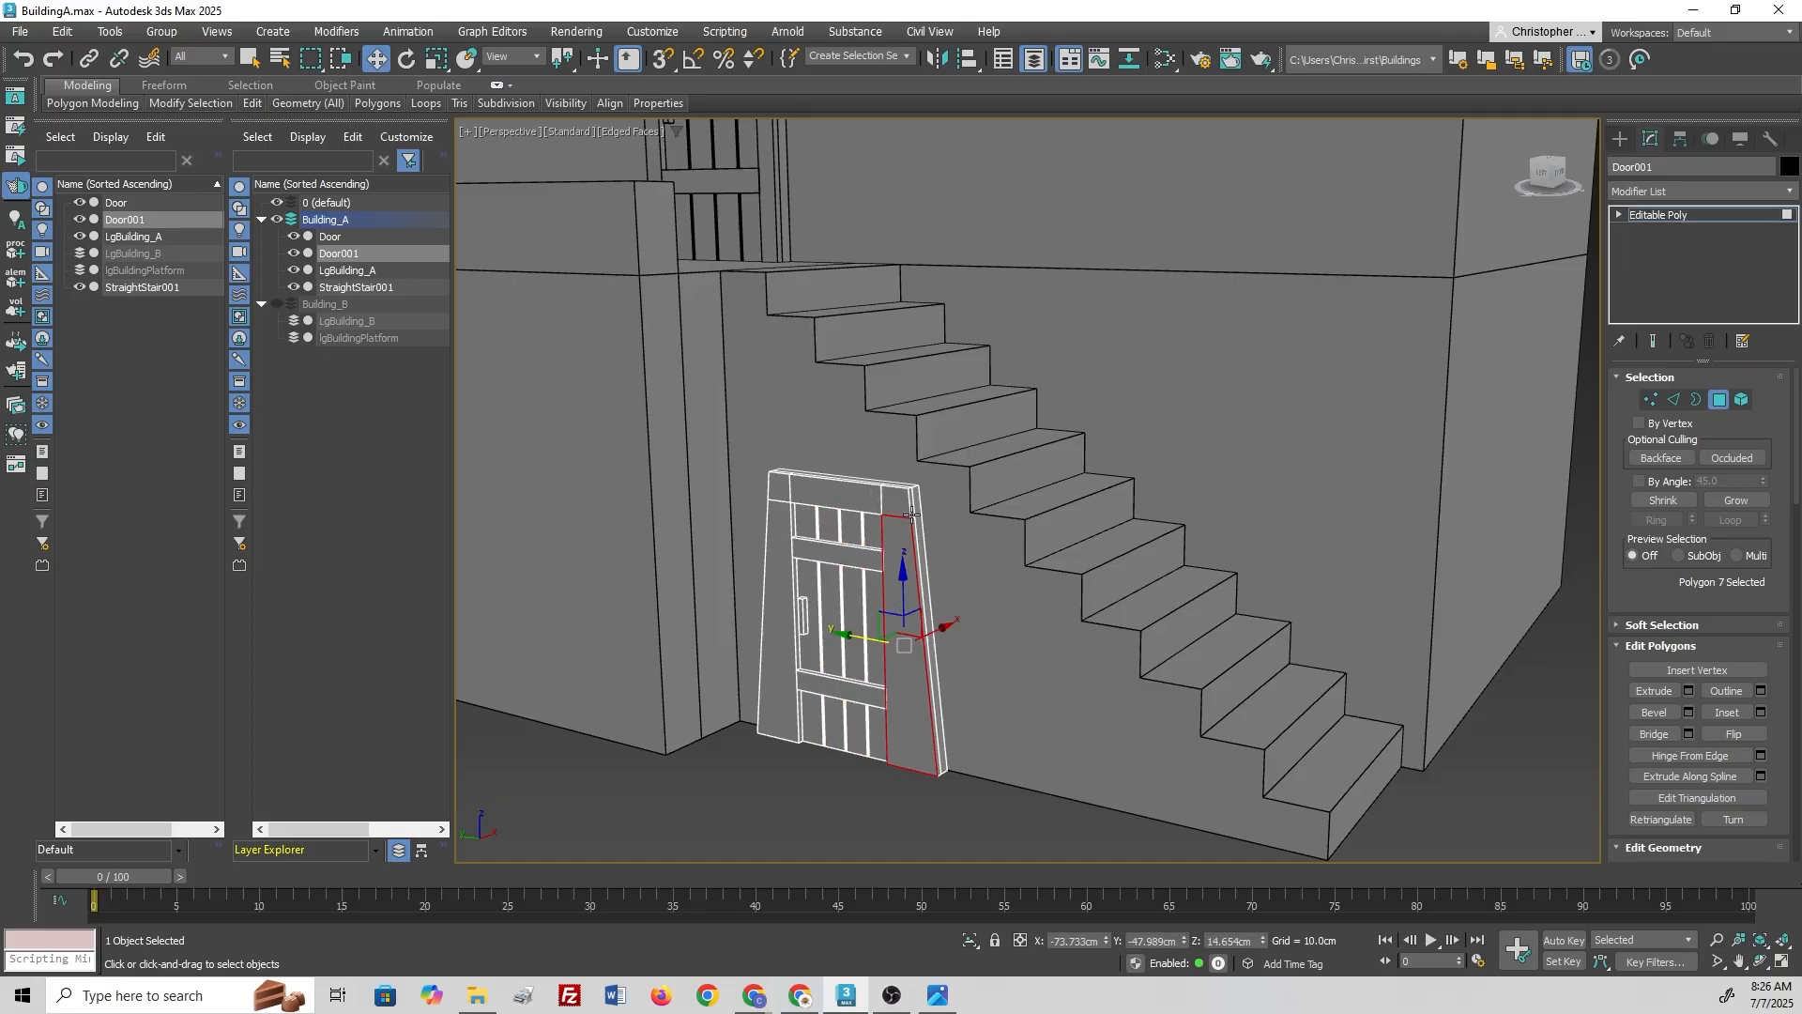
{"action": "key", "text": "ctrl+z"}
{"action": "left_click", "coordinate": [906, 555]}
{"action": "left_click", "coordinate": [900, 497], "text": "ctrl"}
{"action": "left_click", "coordinate": [834, 481], "text": "ctrl"}
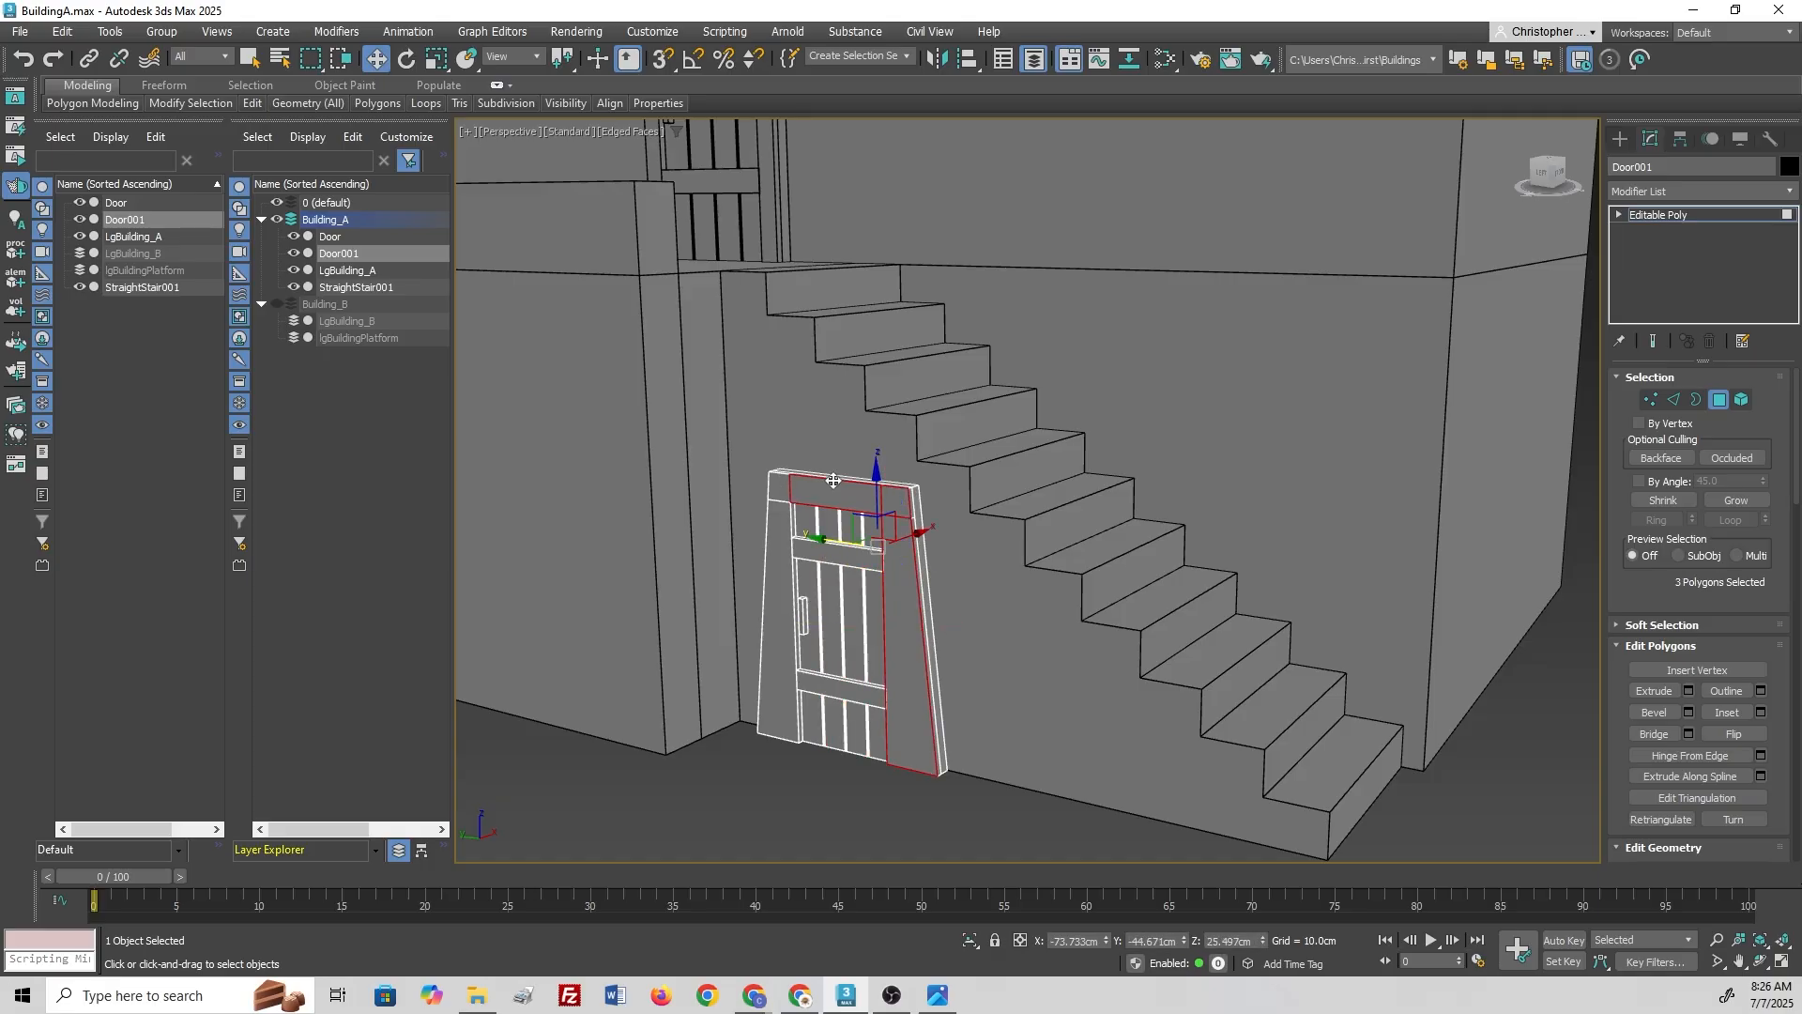
{"action": "left_click", "coordinate": [787, 490], "text": "ctrl"}
{"action": "left_click", "coordinate": [783, 528], "text": "ctrl"}
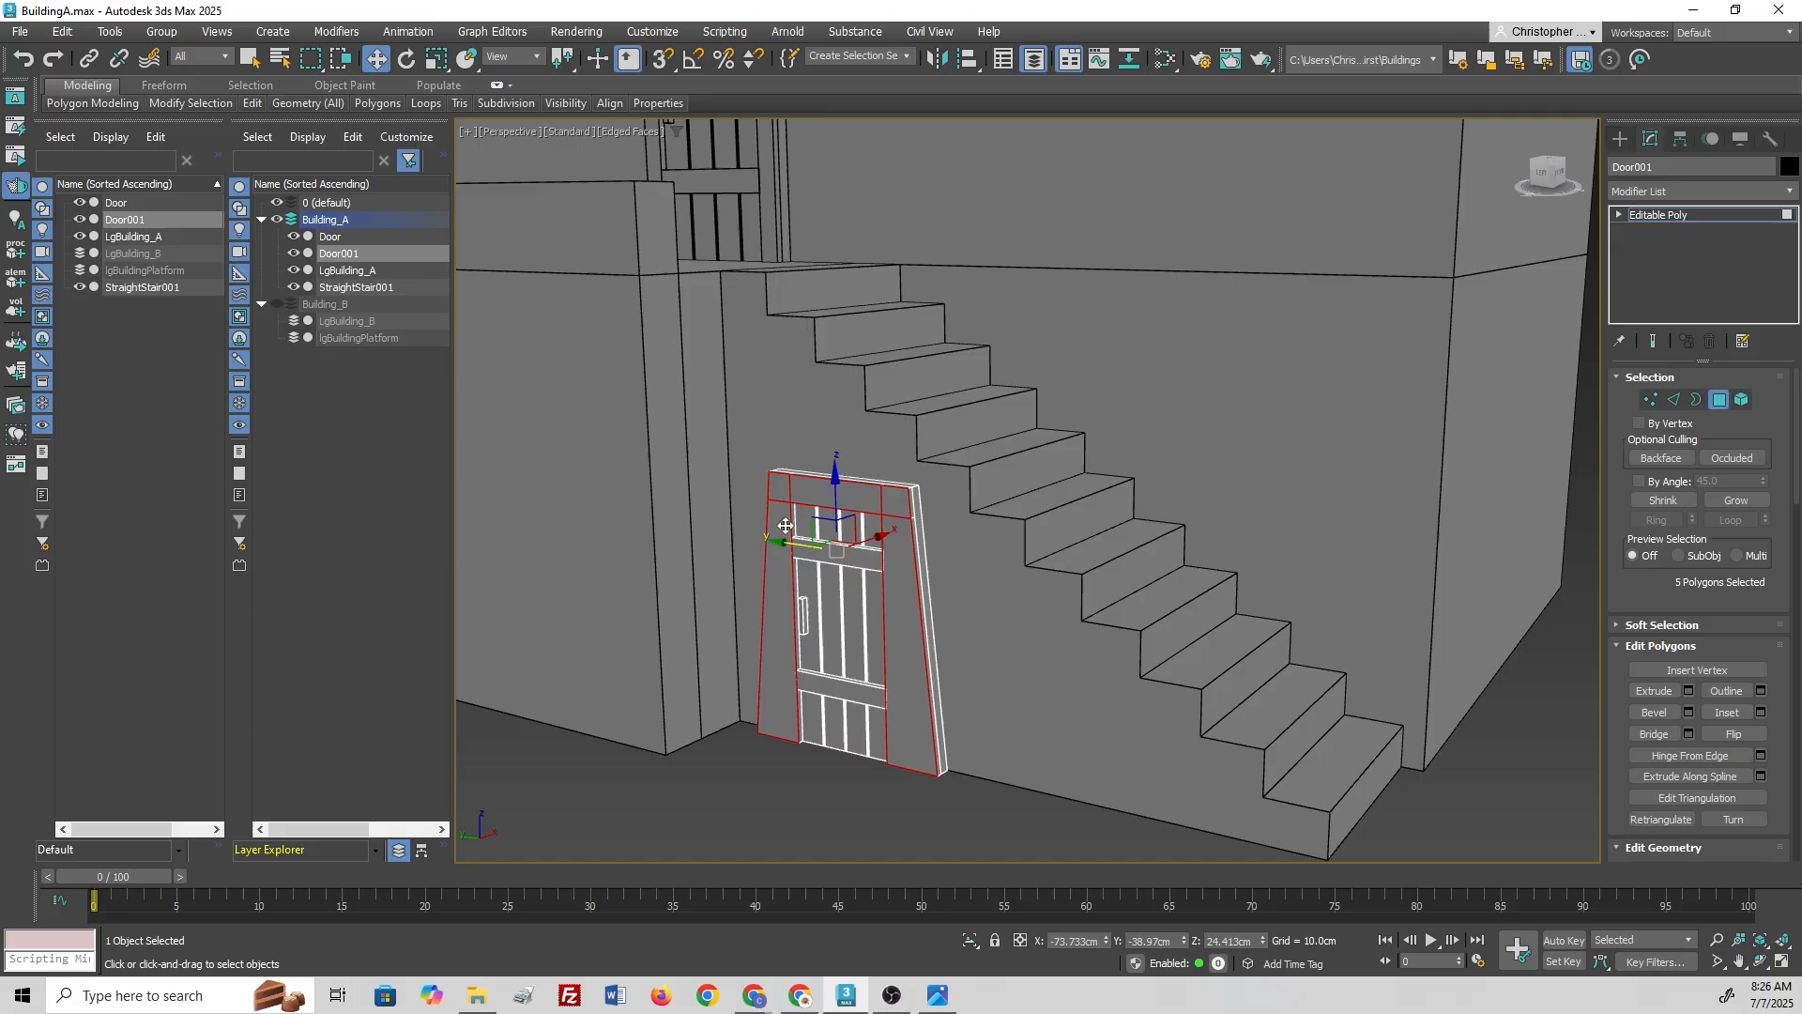
Step: Extrude the selected frame polygons about 3 cm as a group, comparing the frame's depth with the Buildings.JPG reference
{"action": "left_click", "coordinate": [1689, 691]}
{"action": "right_click", "coordinate": [1342, 386]}
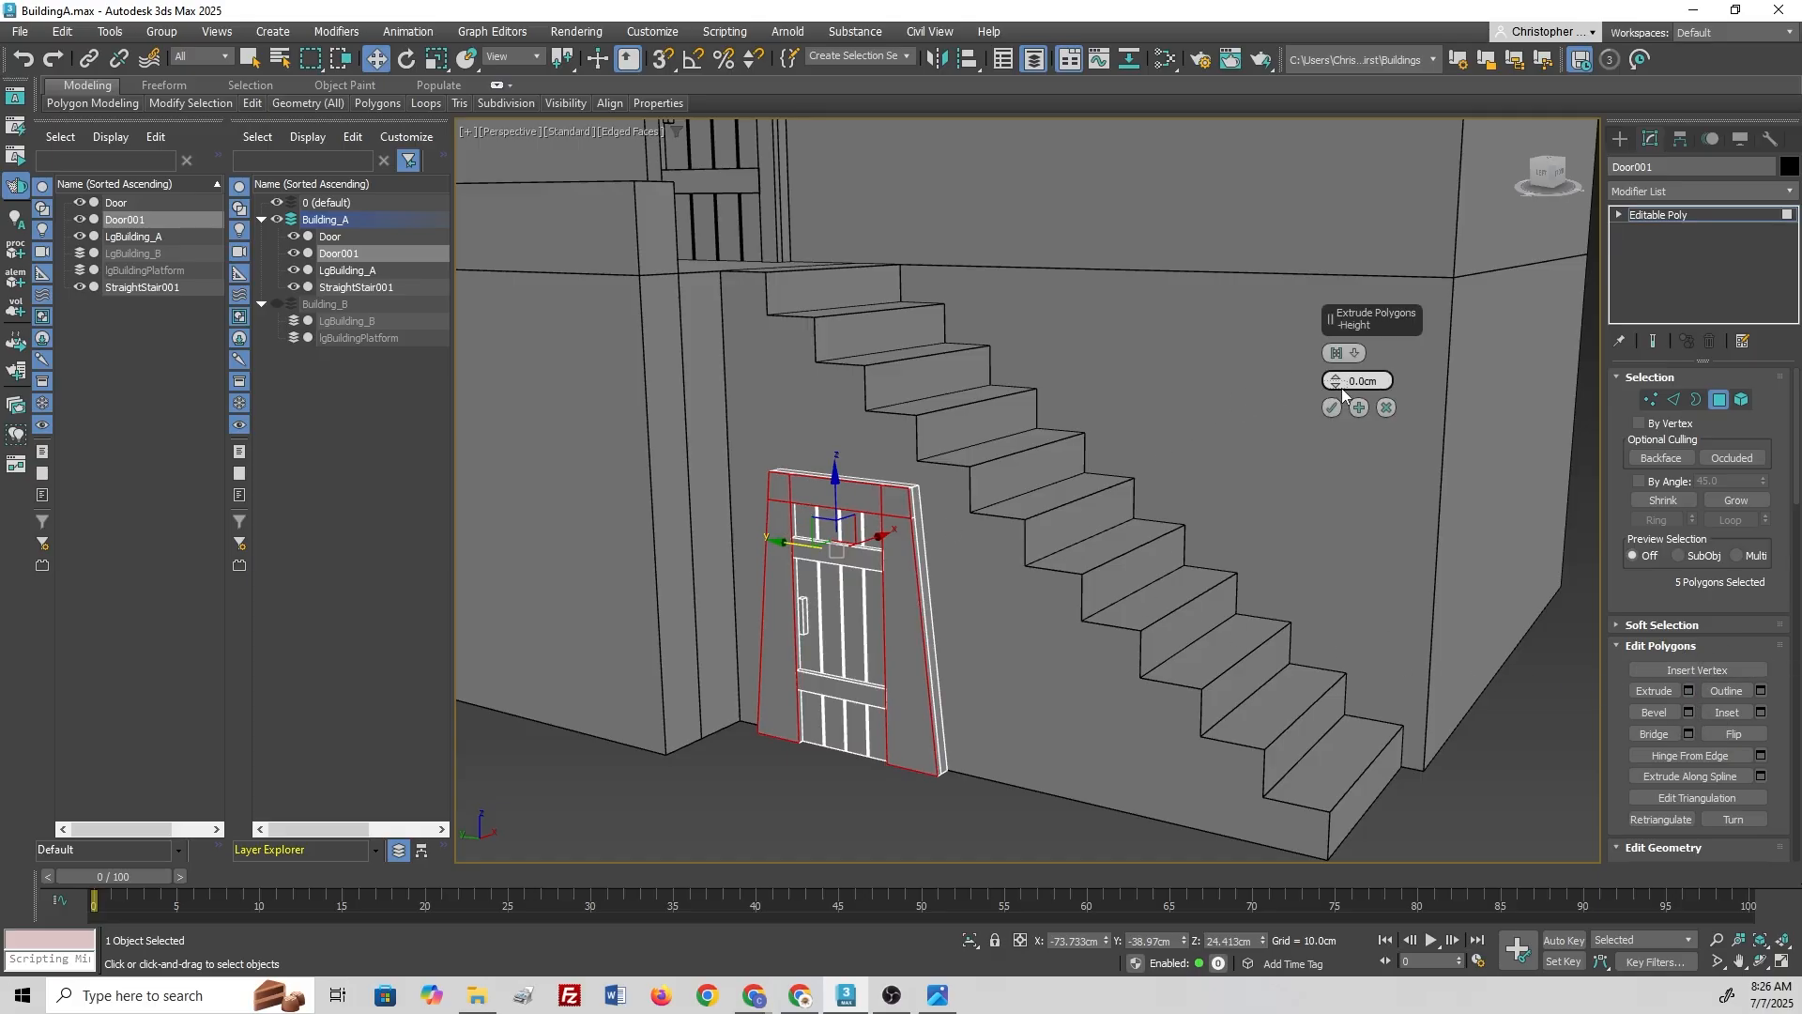
{"action": "left_click_drag", "start_coordinate": [1337, 382], "coordinate": [1325, 350]}
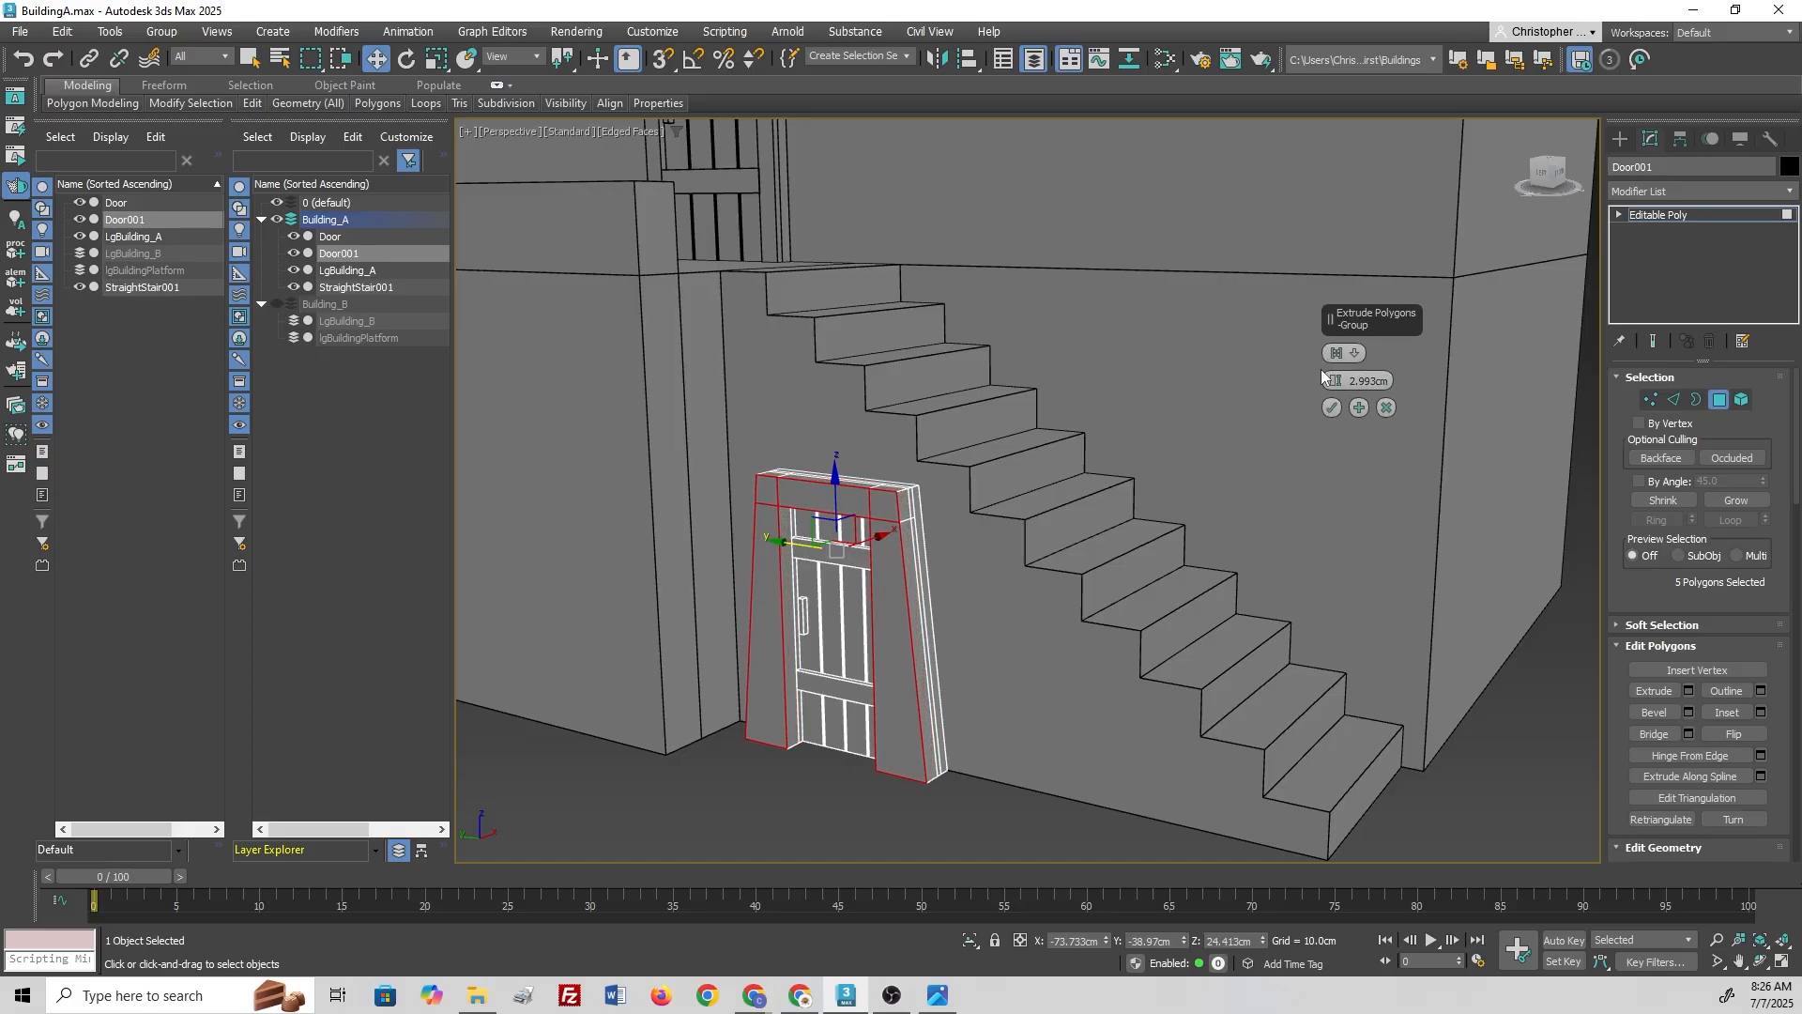
{"action": "left_click", "coordinate": [932, 995]}
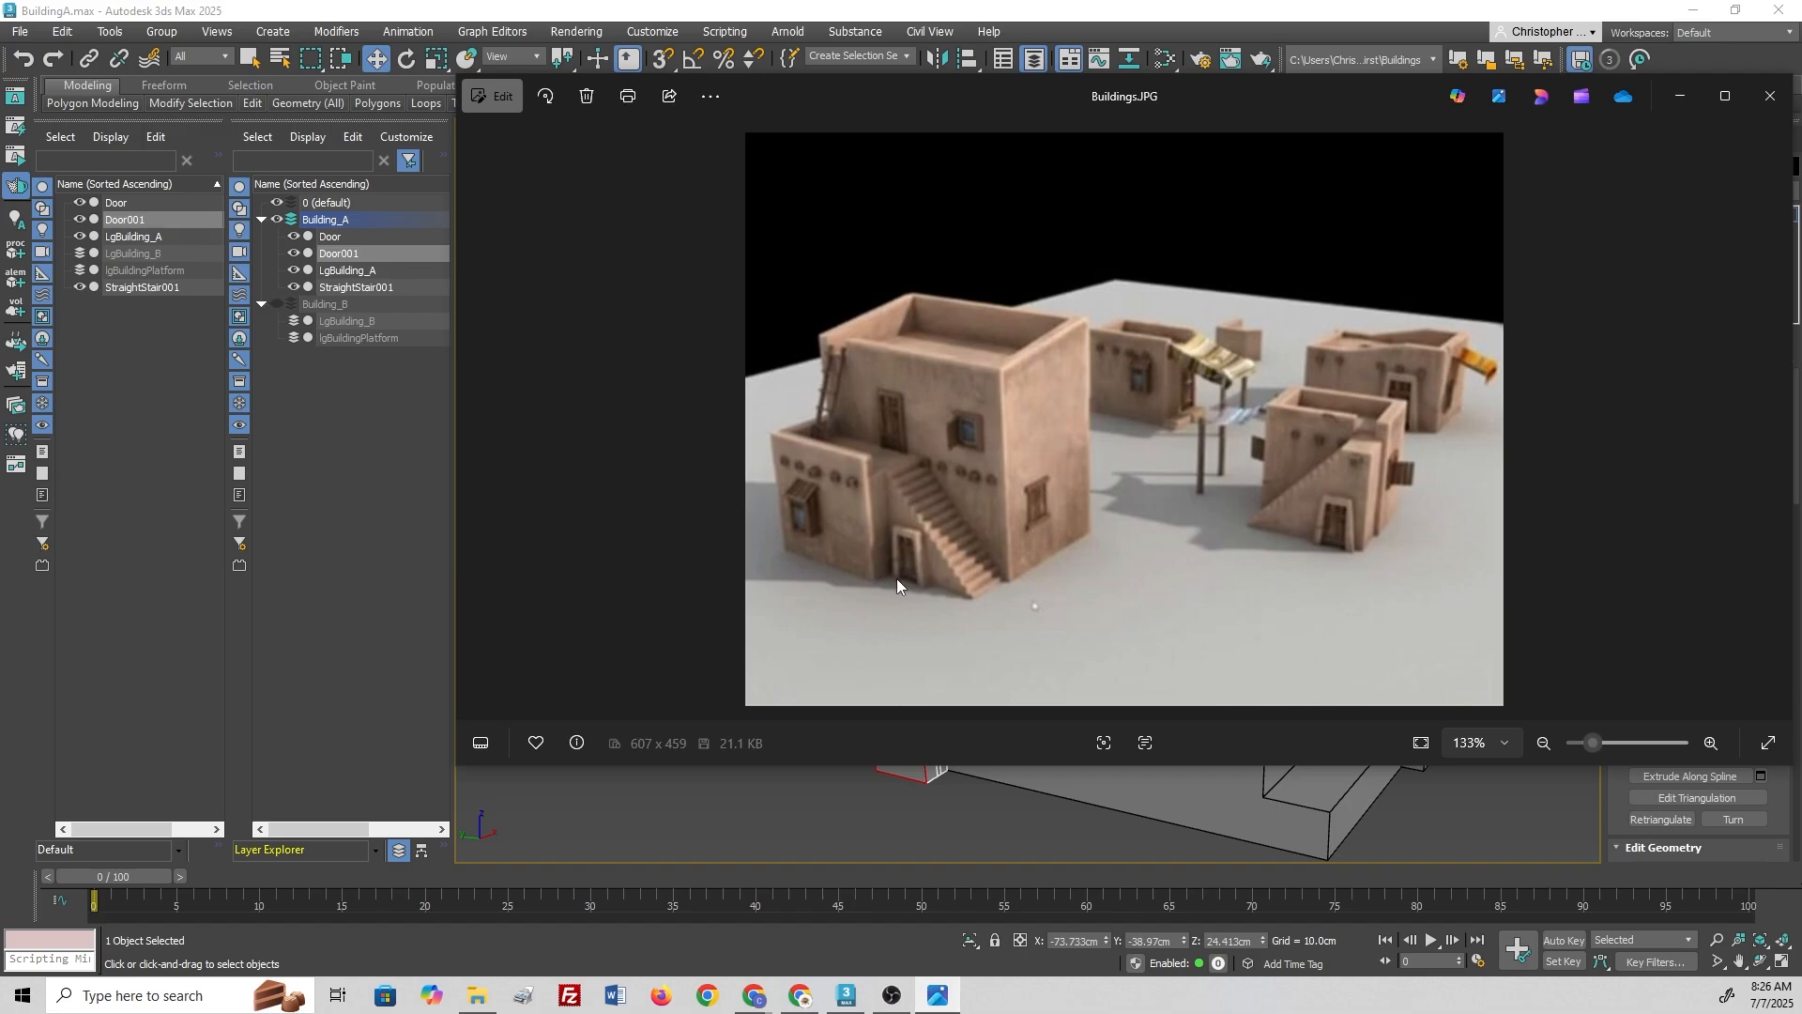
{"action": "scroll", "coordinate": [905, 582], "scroll_direction": "up", "scroll_amount": 4}
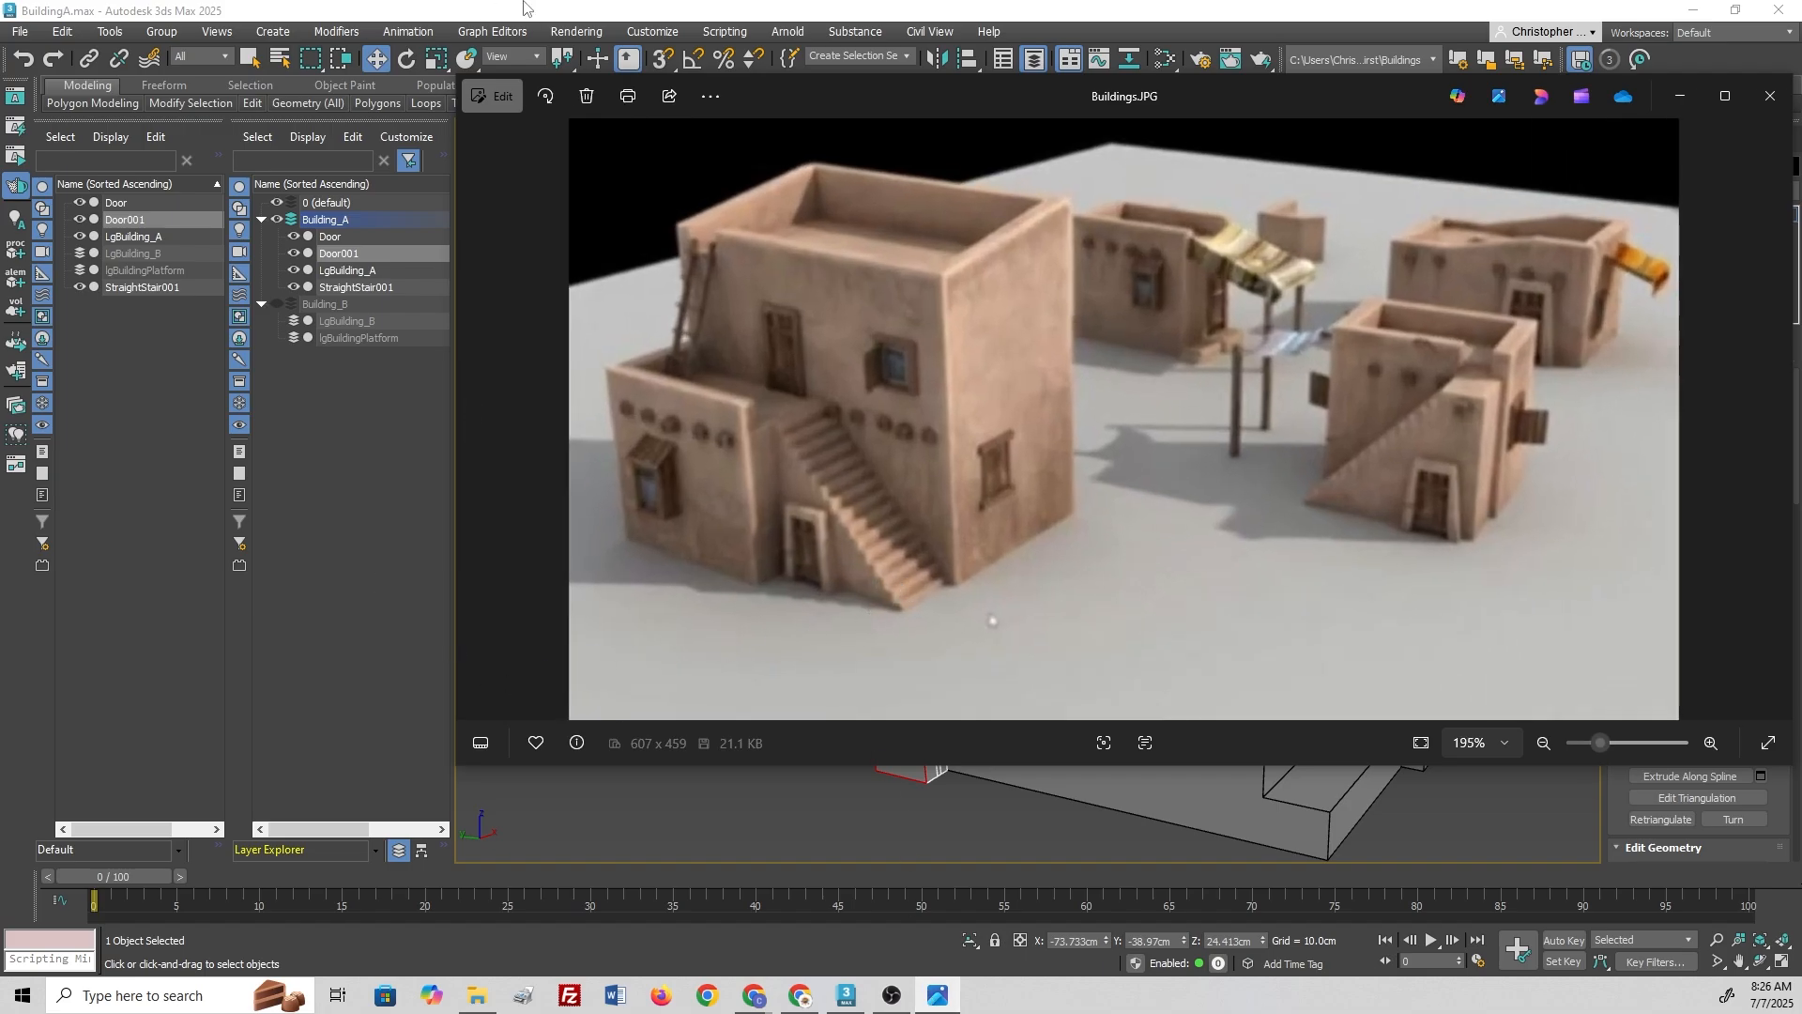
{"action": "left_click", "coordinate": [524, 7]}
{"action": "left_click", "coordinate": [1332, 408]}
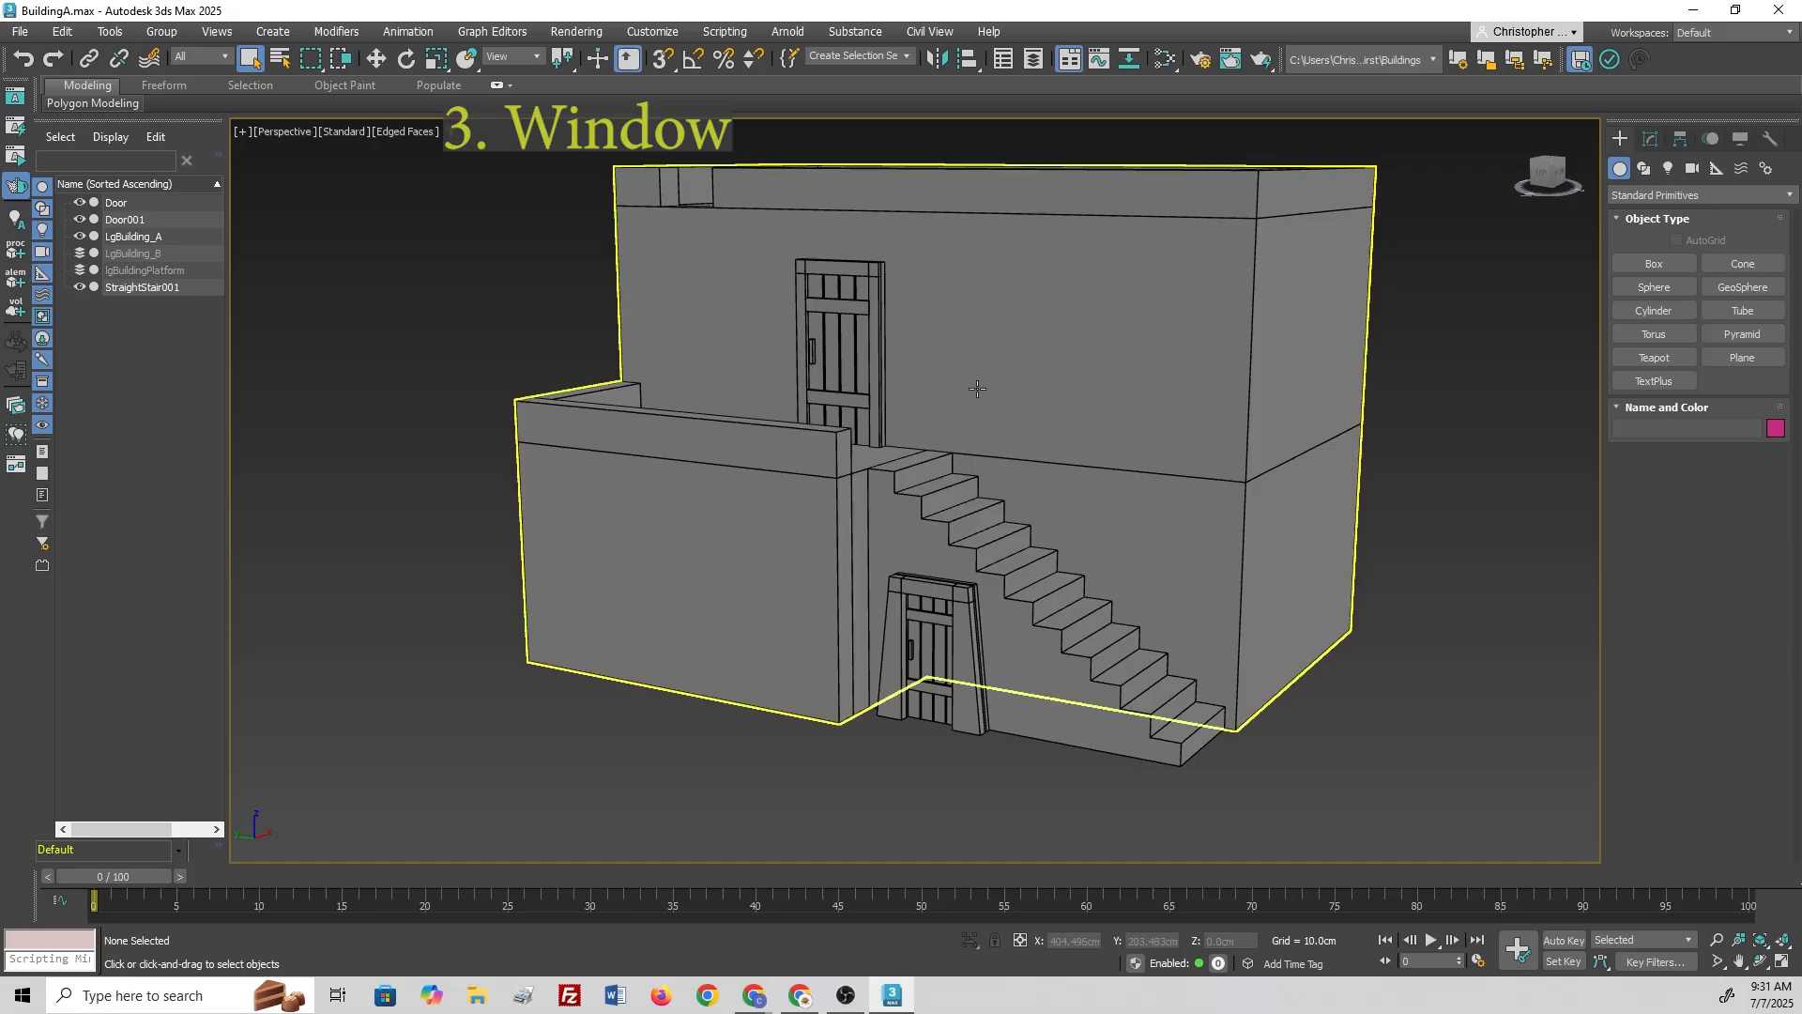
Step: Save the scene under the new file name BuildingB.max in the scenes folder
{"action": "middle_click_drag", "start_coordinate": [1048, 329], "coordinate": [1033, 449], "text": "alt"}
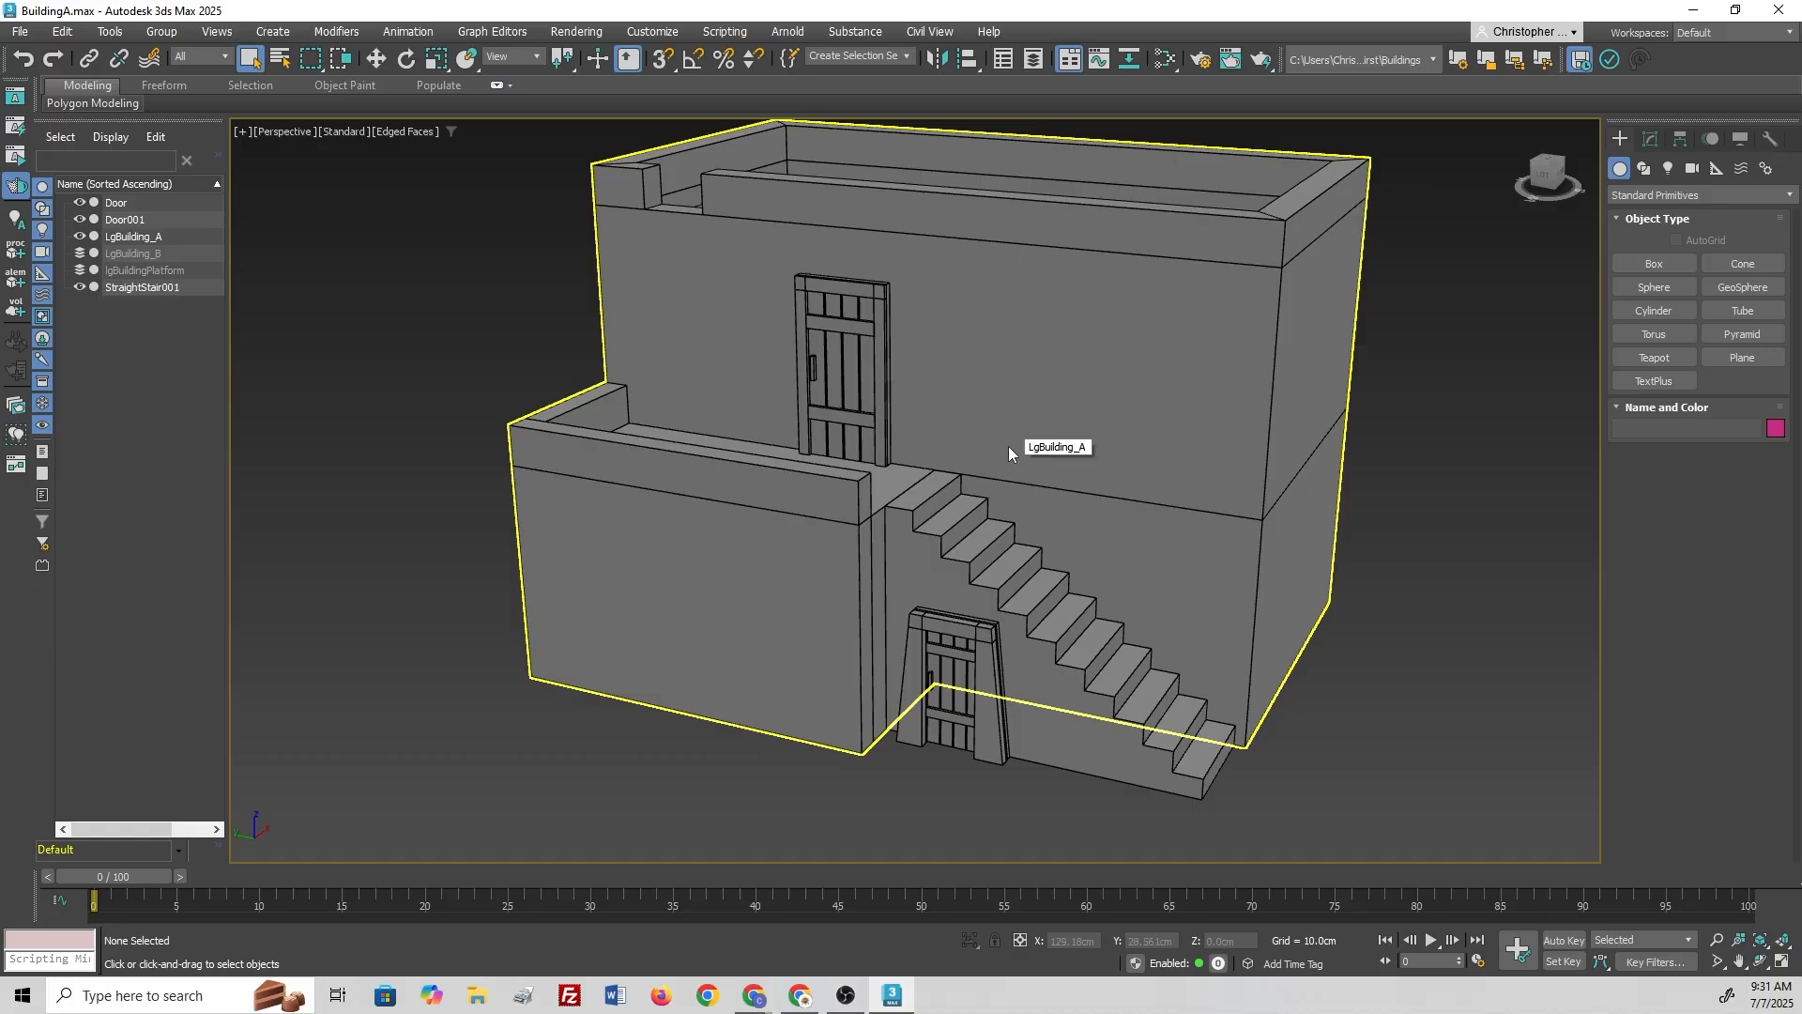
{"action": "key", "text": "ctrl+shift+s"}
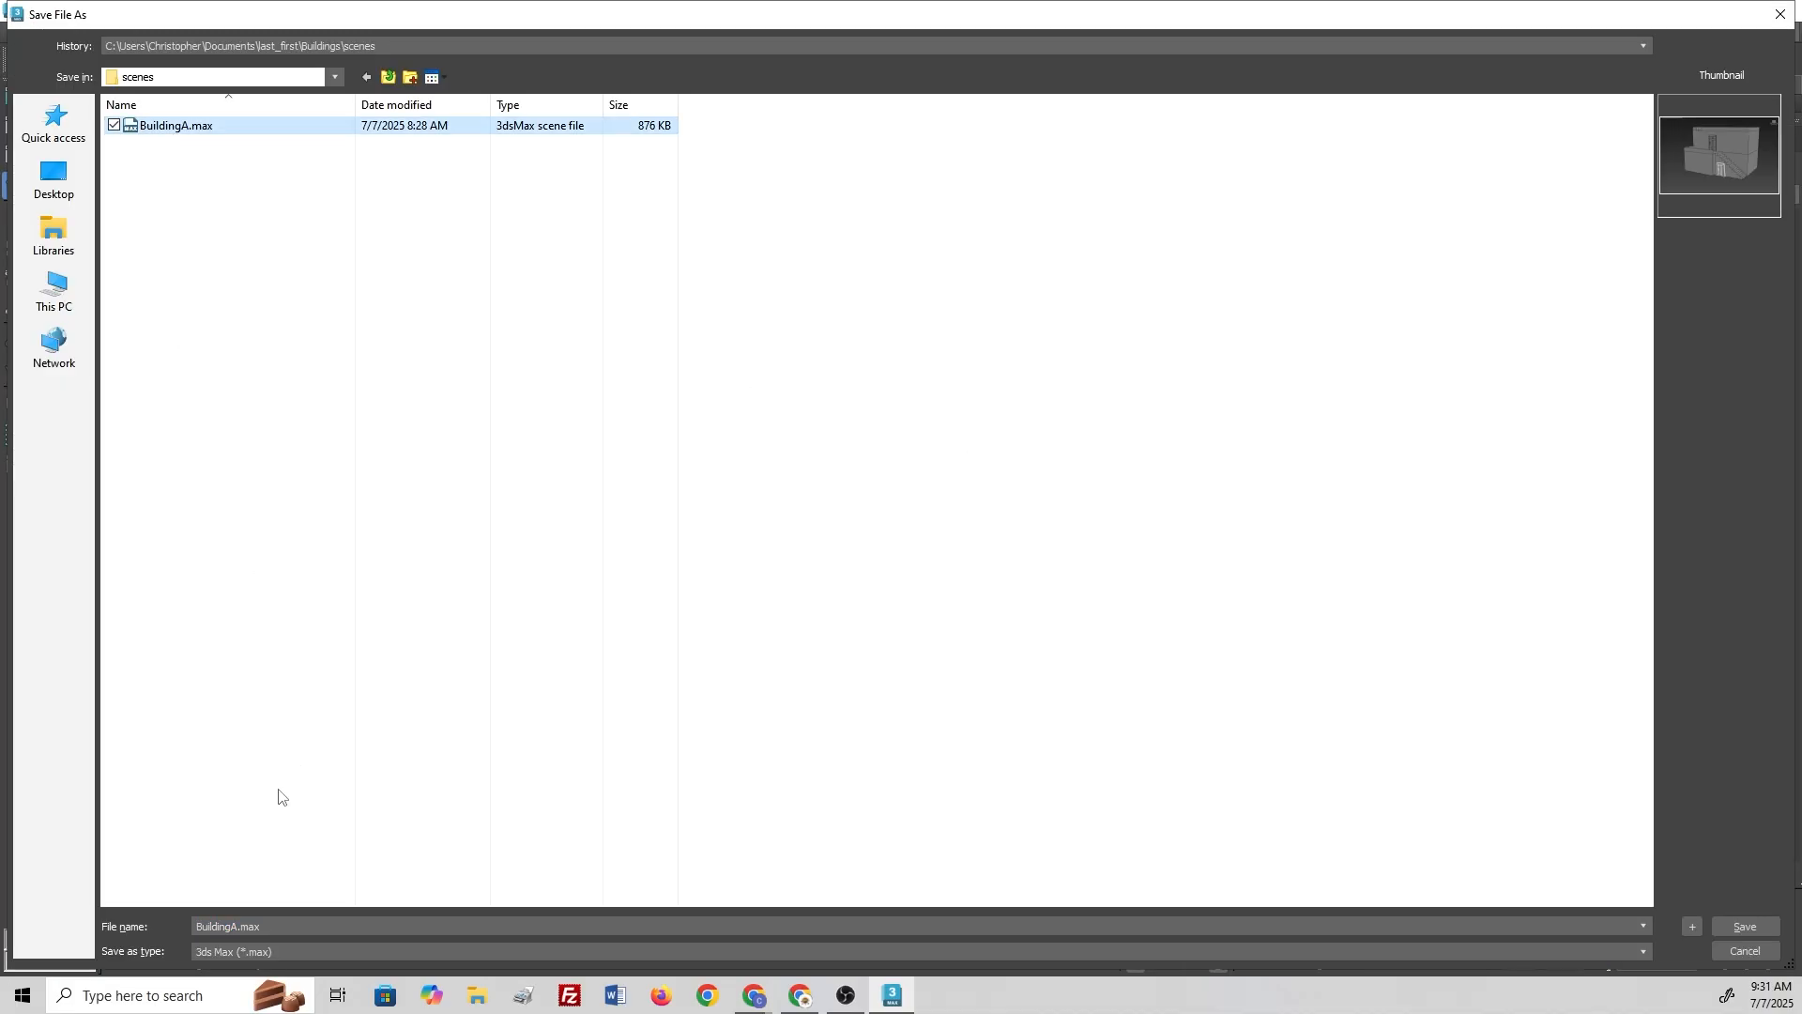
{"action": "left_click", "coordinate": [234, 930]}
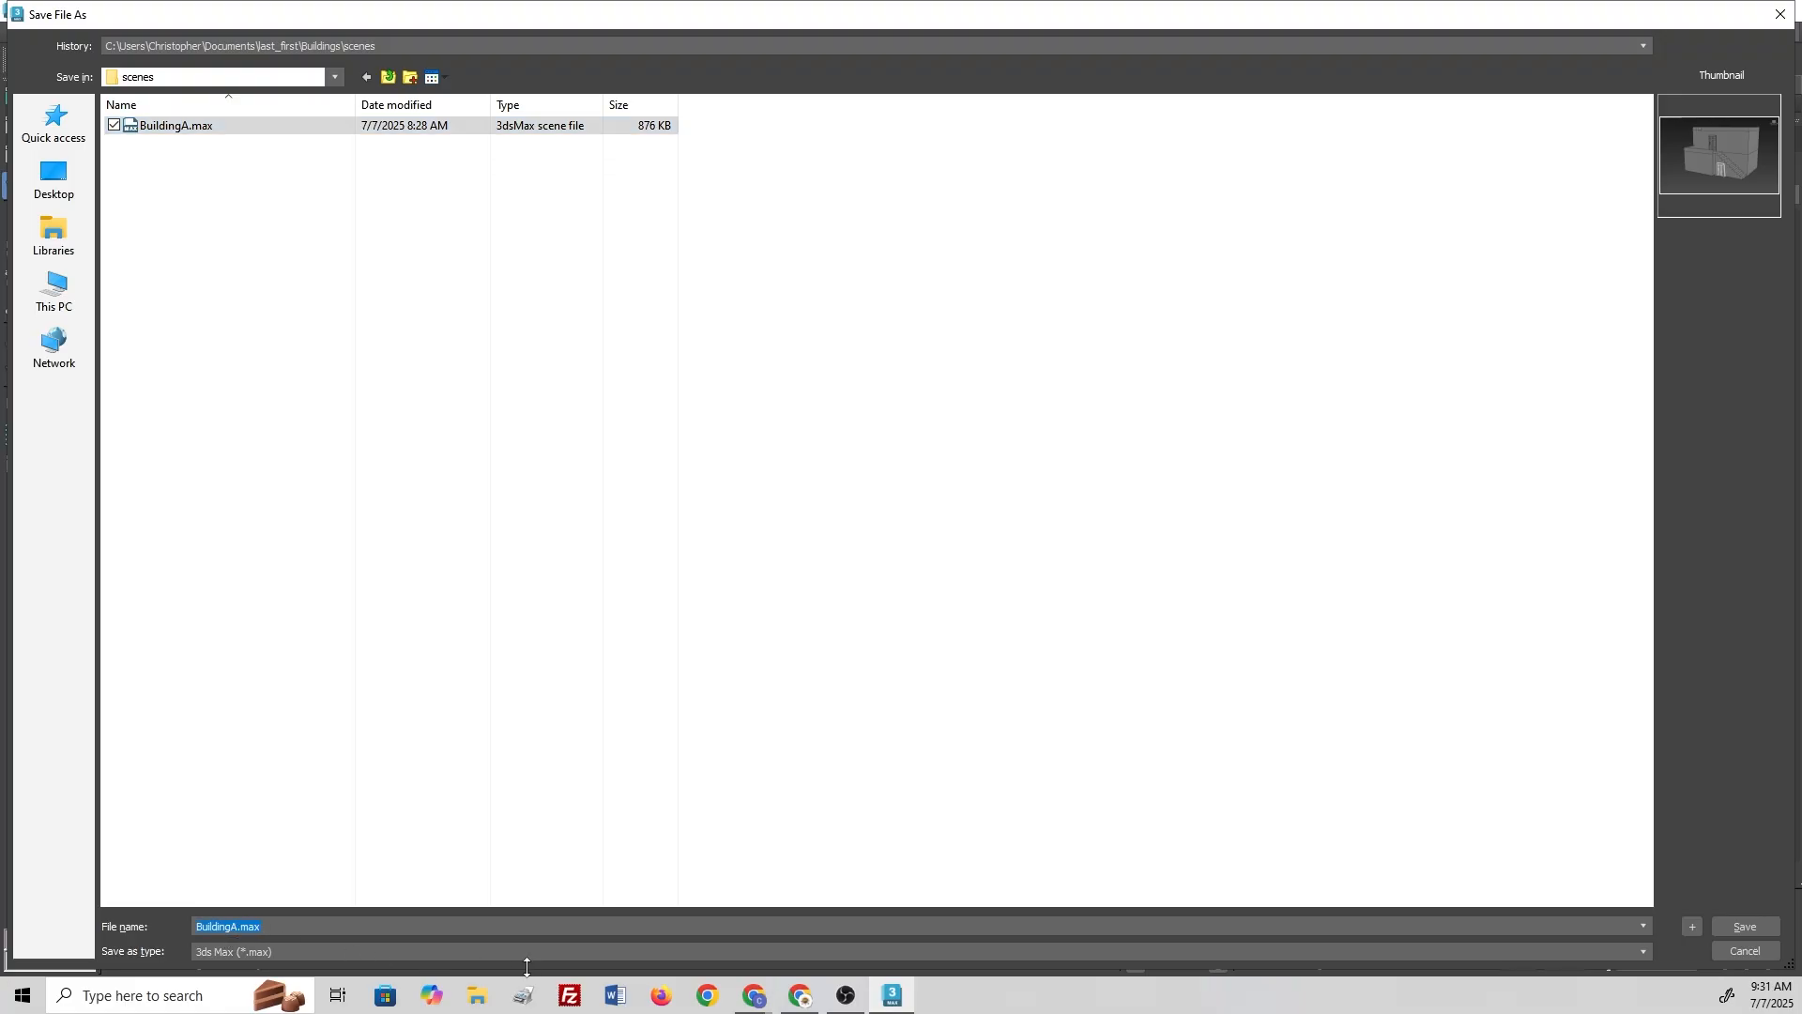
{"action": "left_click", "coordinate": [212, 926]}
{"action": "type", "text": "B"}
{"action": "key", "text": "Return"}
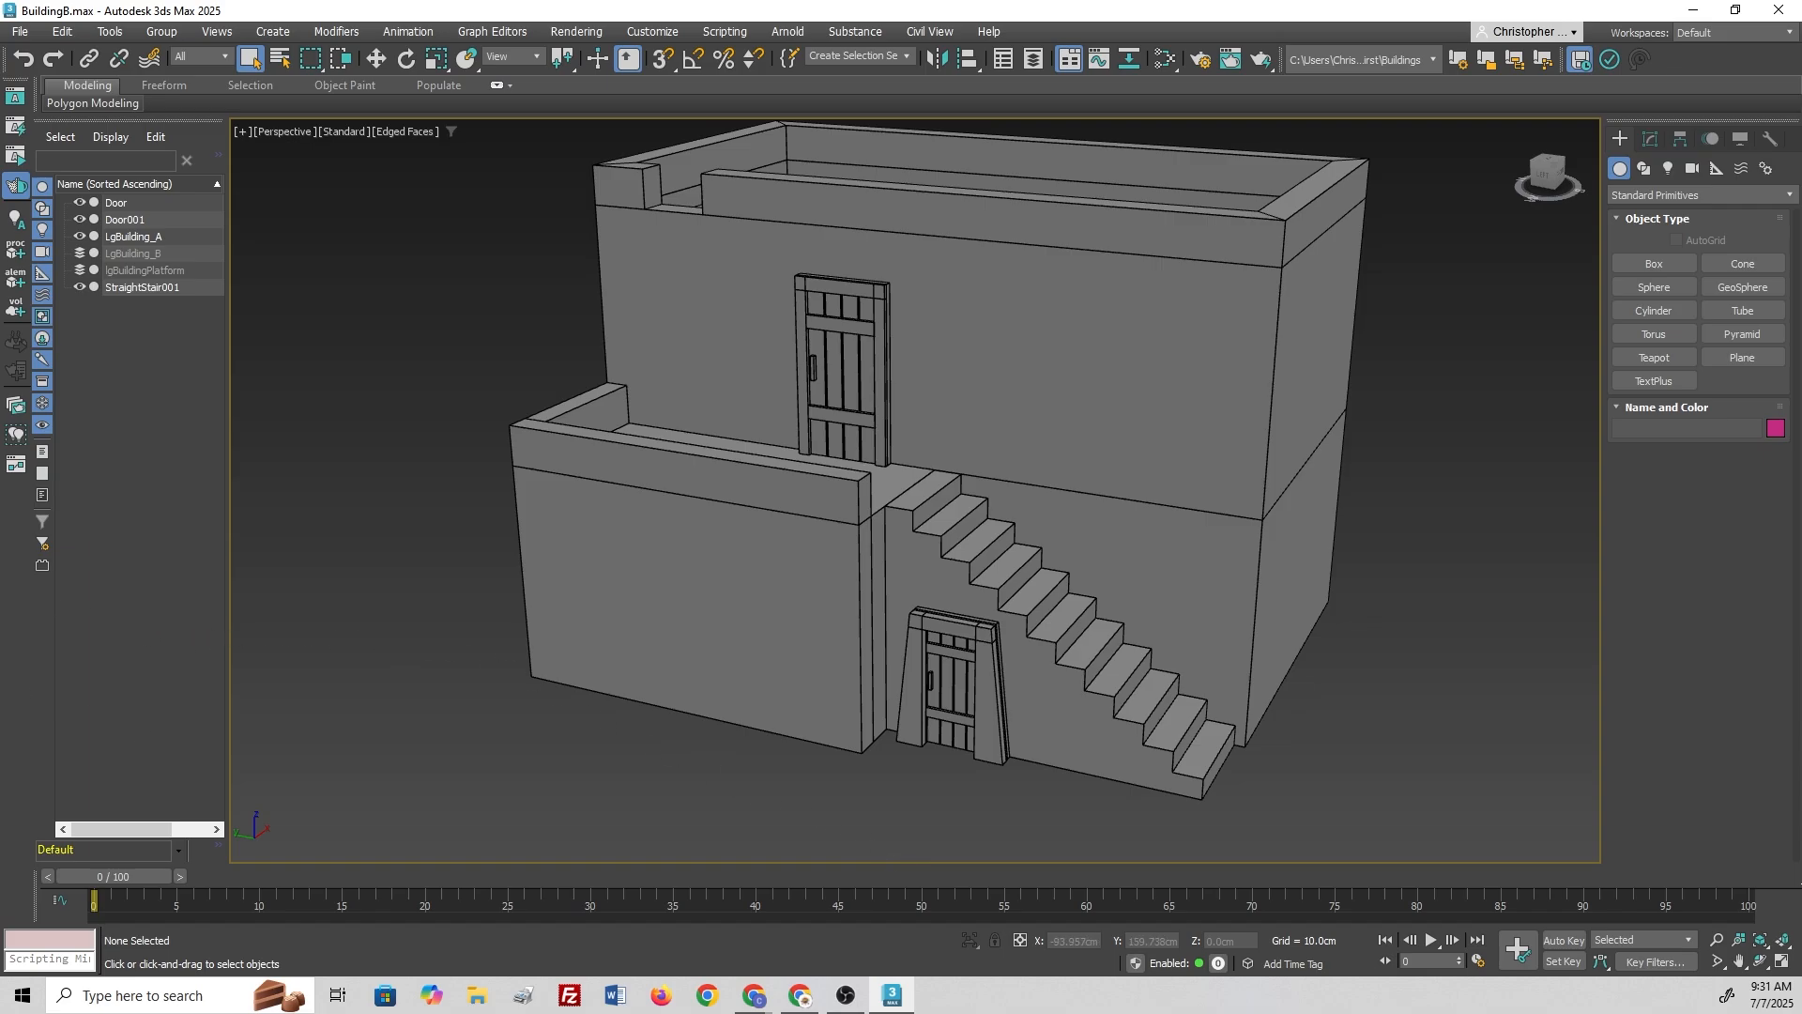
Step: Consult the Buildings.JPG reference and create an AutoGrid box about 19 x 21 x 1 cm on the upper front wall, between the door and the building's corner
{"action": "left_click", "coordinate": [937, 997]}
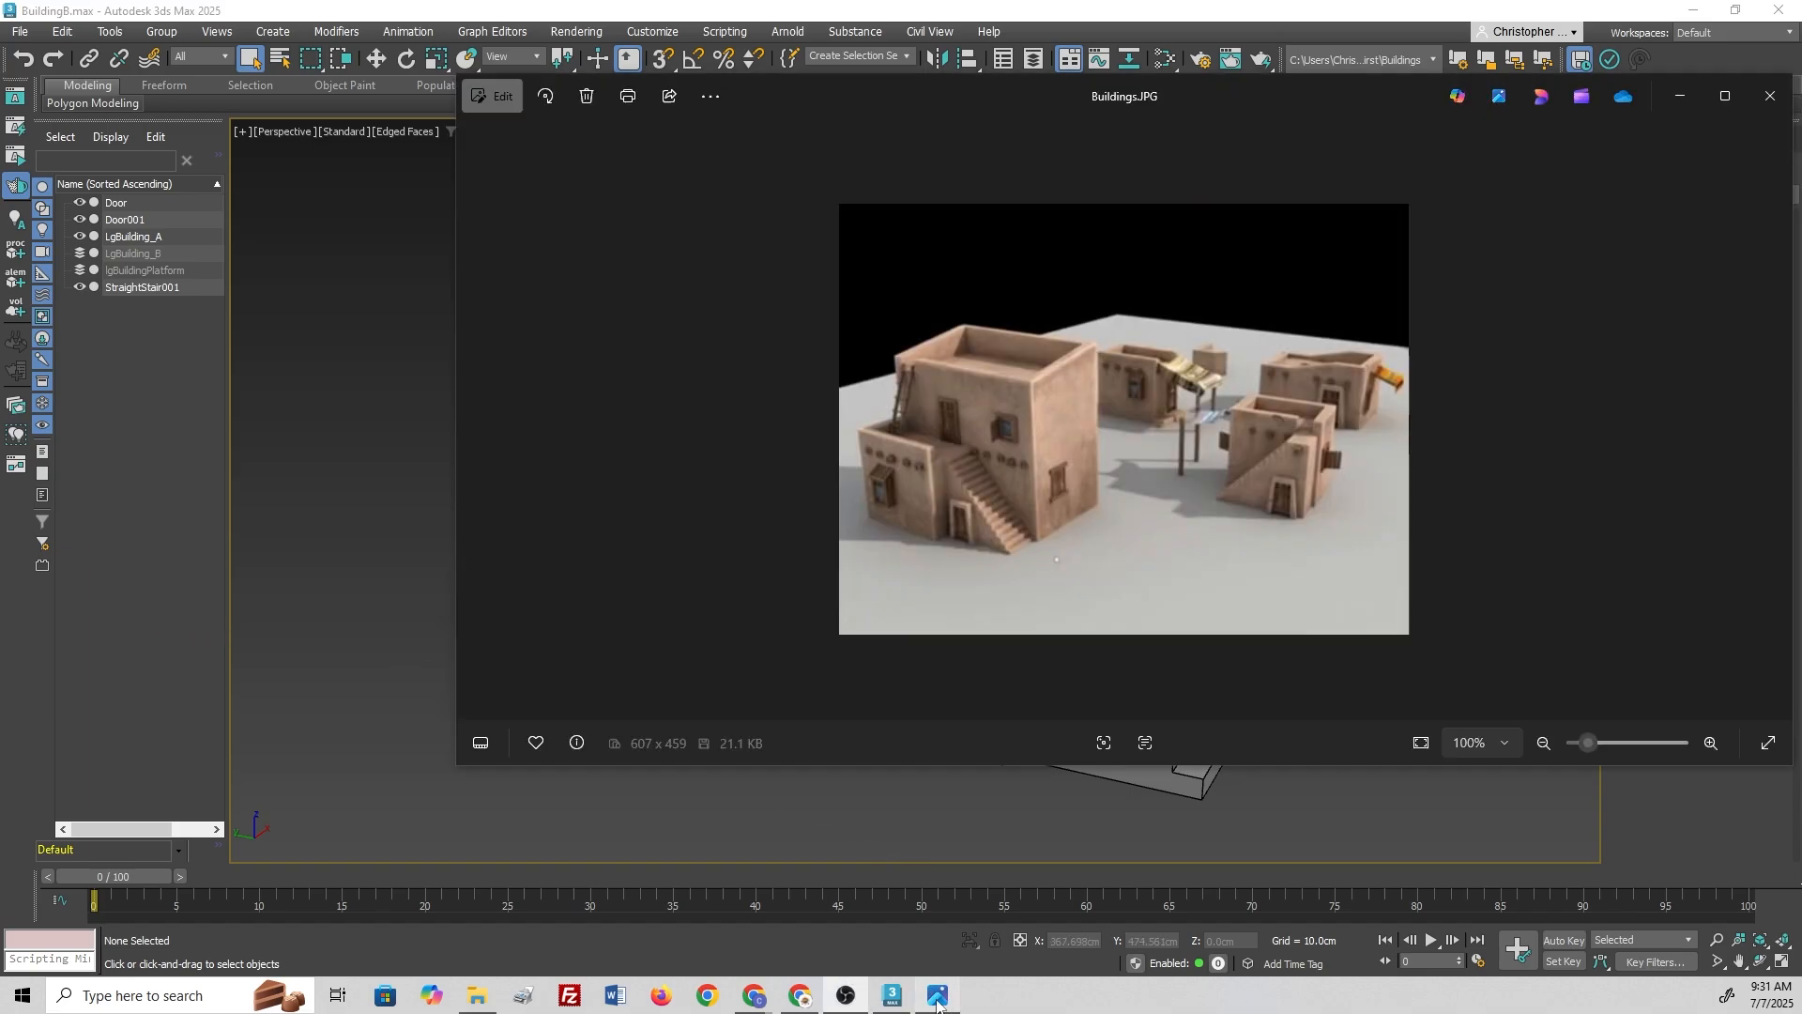
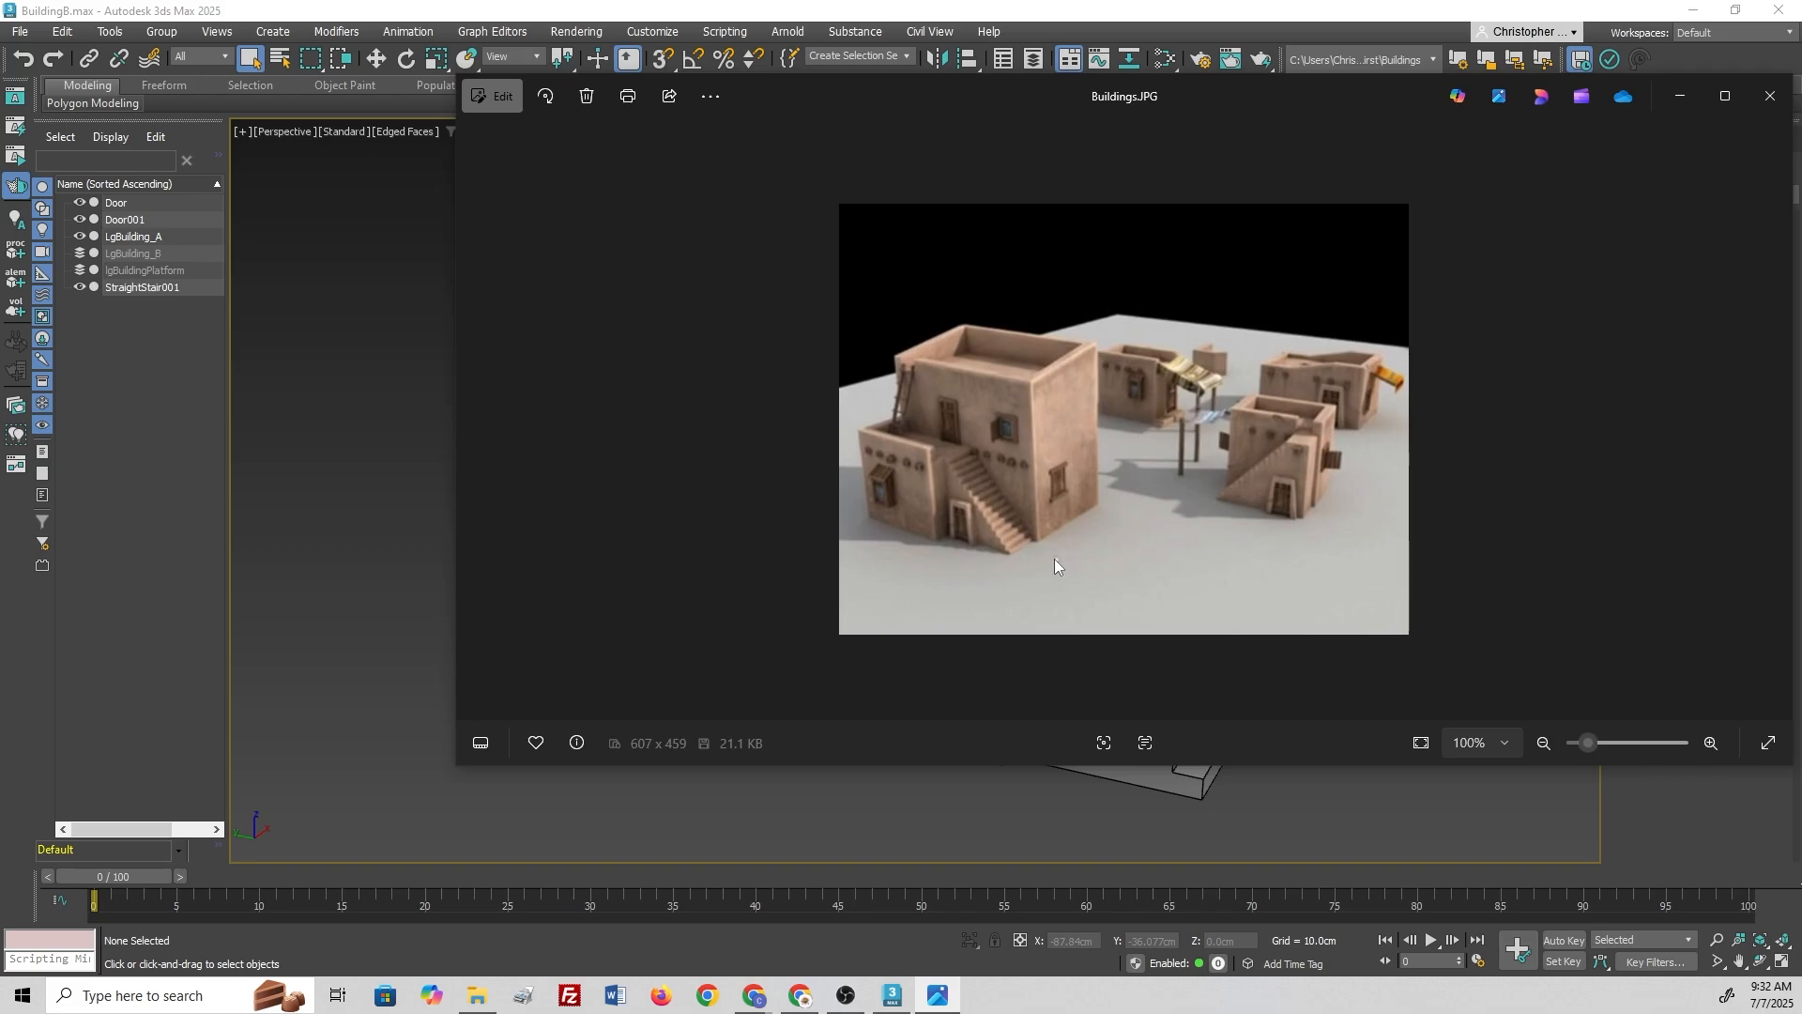
{"action": "left_click", "coordinate": [403, 5]}
{"action": "scroll", "coordinate": [1179, 470], "scroll_direction": "down", "scroll_amount": 3}
{"action": "middle_click_drag", "start_coordinate": [1179, 460], "coordinate": [1244, 479]}
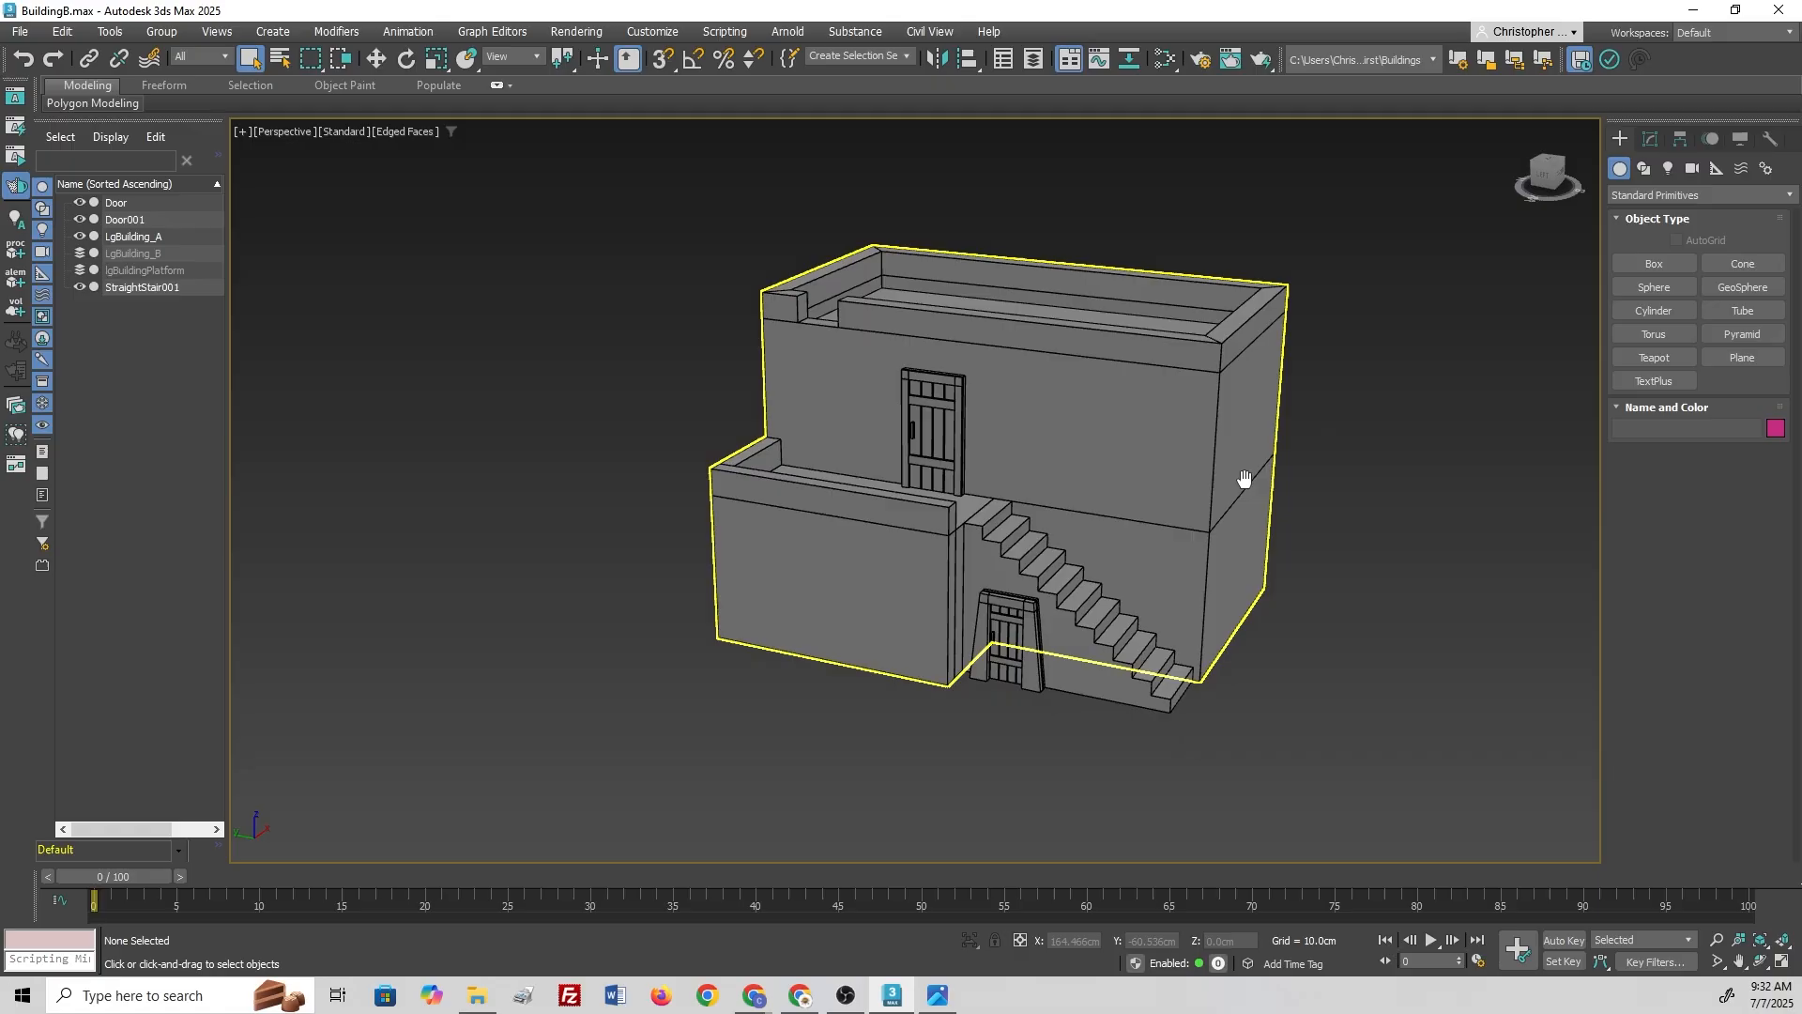
{"action": "left_click", "coordinate": [1646, 262]}
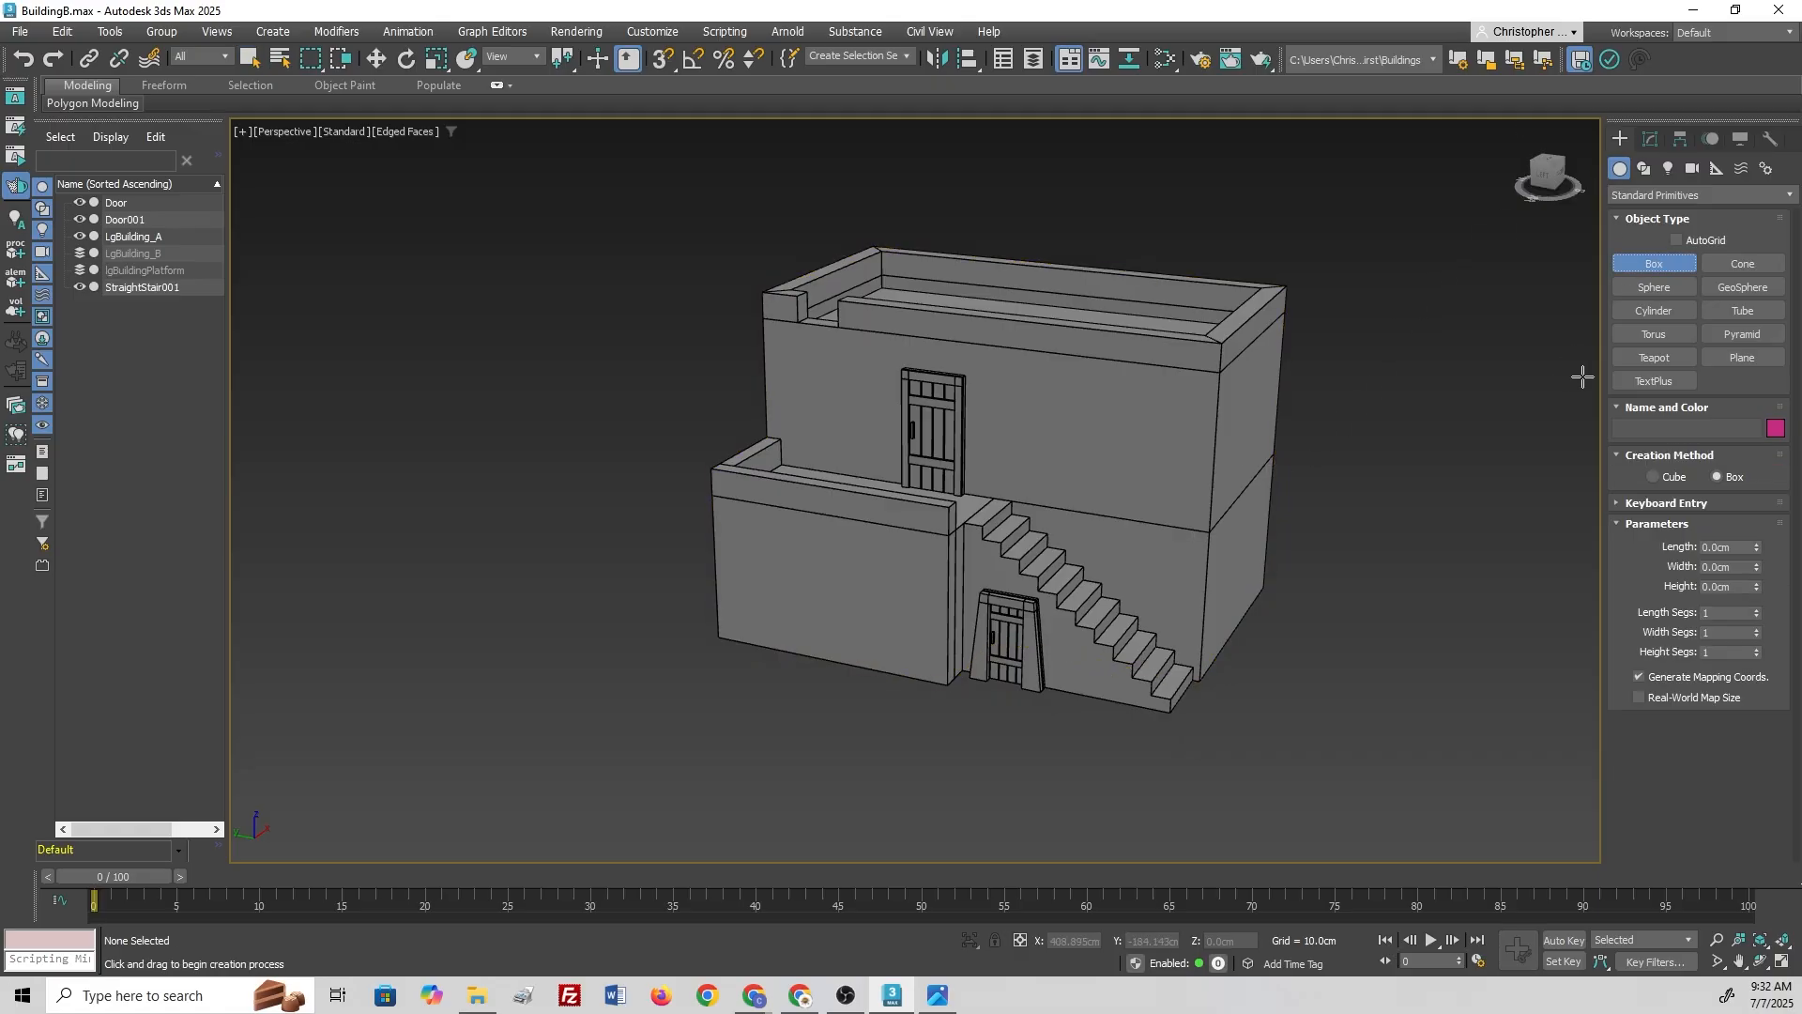
{"action": "left_click", "coordinate": [1676, 239]}
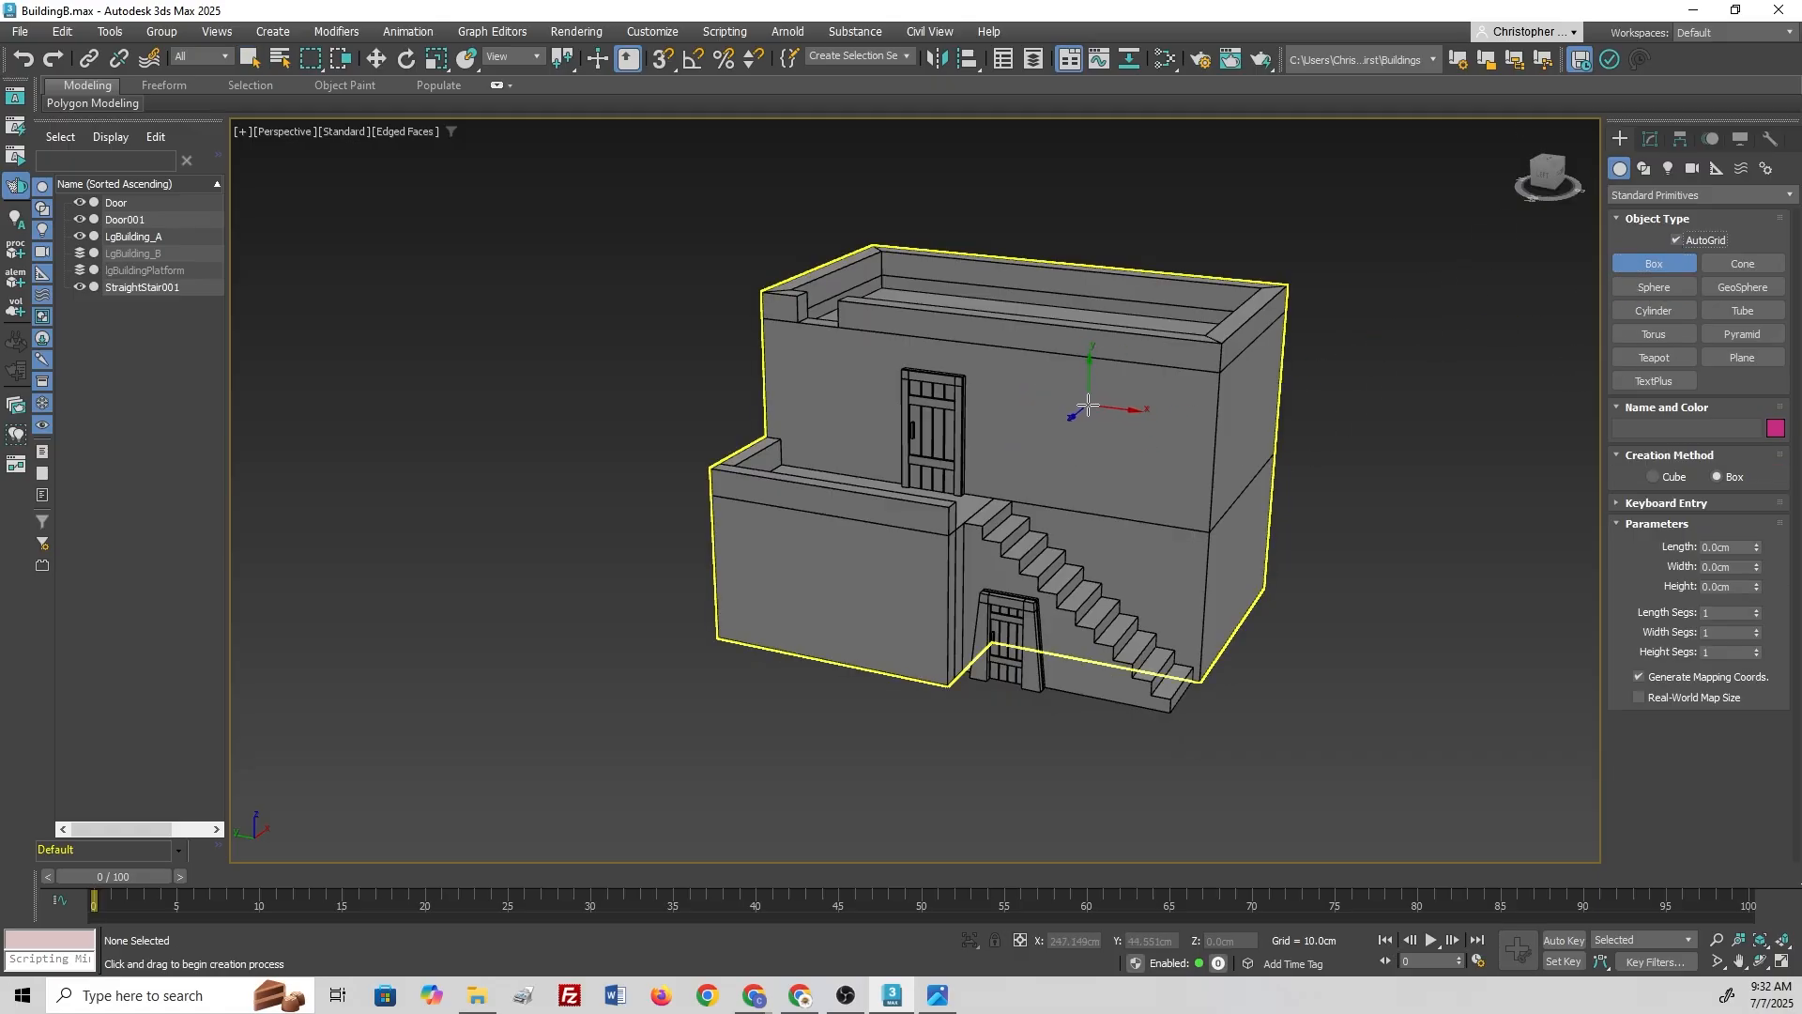
{"action": "left_click_drag", "start_coordinate": [1081, 401], "coordinate": [1140, 462]}
{"action": "left_click", "coordinate": [1140, 463]}
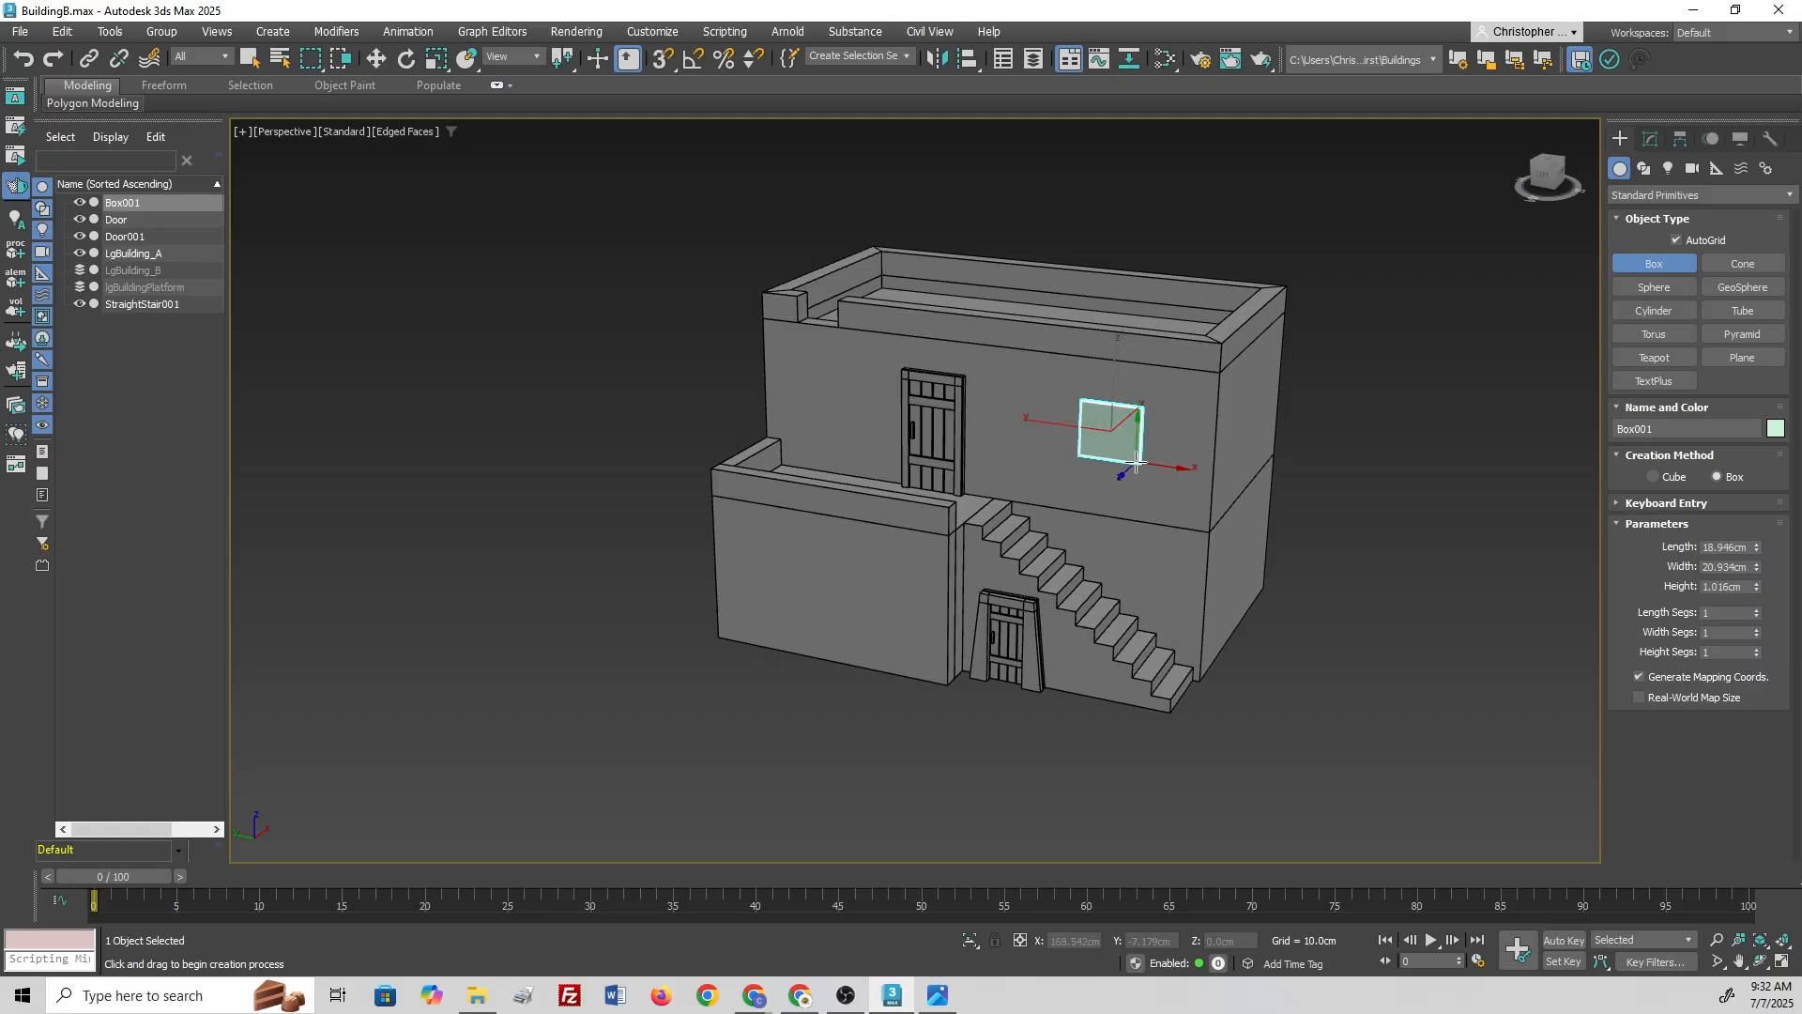
{"action": "right_click", "coordinate": [1150, 461]}
Step: Assign the 01 - ModelingMat material to the window box and set its object color to black
{"action": "middle_click_drag", "start_coordinate": [1151, 462], "coordinate": [1122, 458], "text": "alt"}
{"action": "scroll", "coordinate": [1117, 458], "scroll_direction": "up", "scroll_amount": 6}
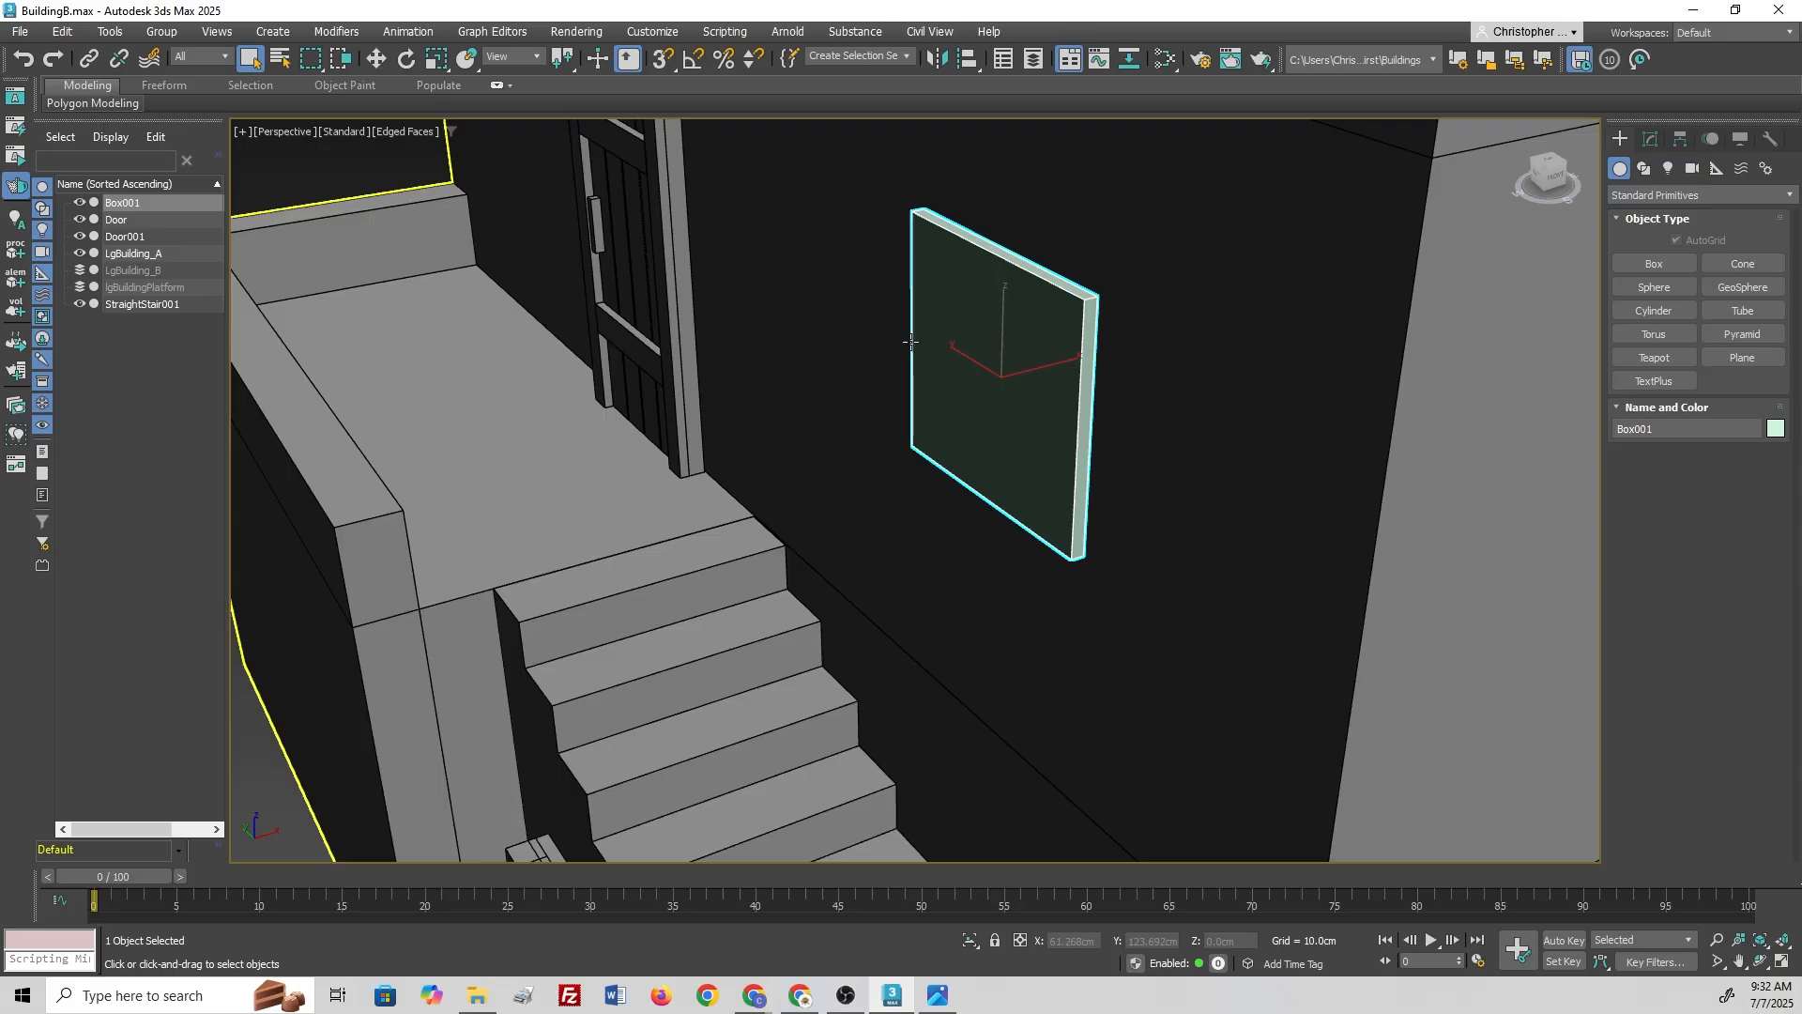
{"action": "mouse_move", "coordinate": [908, 339]}
{"action": "middle_mouse_down"}
{"action": "mouse_move", "coordinate": [1005, 337]}
{"action": "mouse_move", "coordinate": [927, 328]}
{"action": "middle_mouse_up"}
{"action": "middle_click_drag", "start_coordinate": [981, 396], "coordinate": [1052, 371], "text": "alt"}
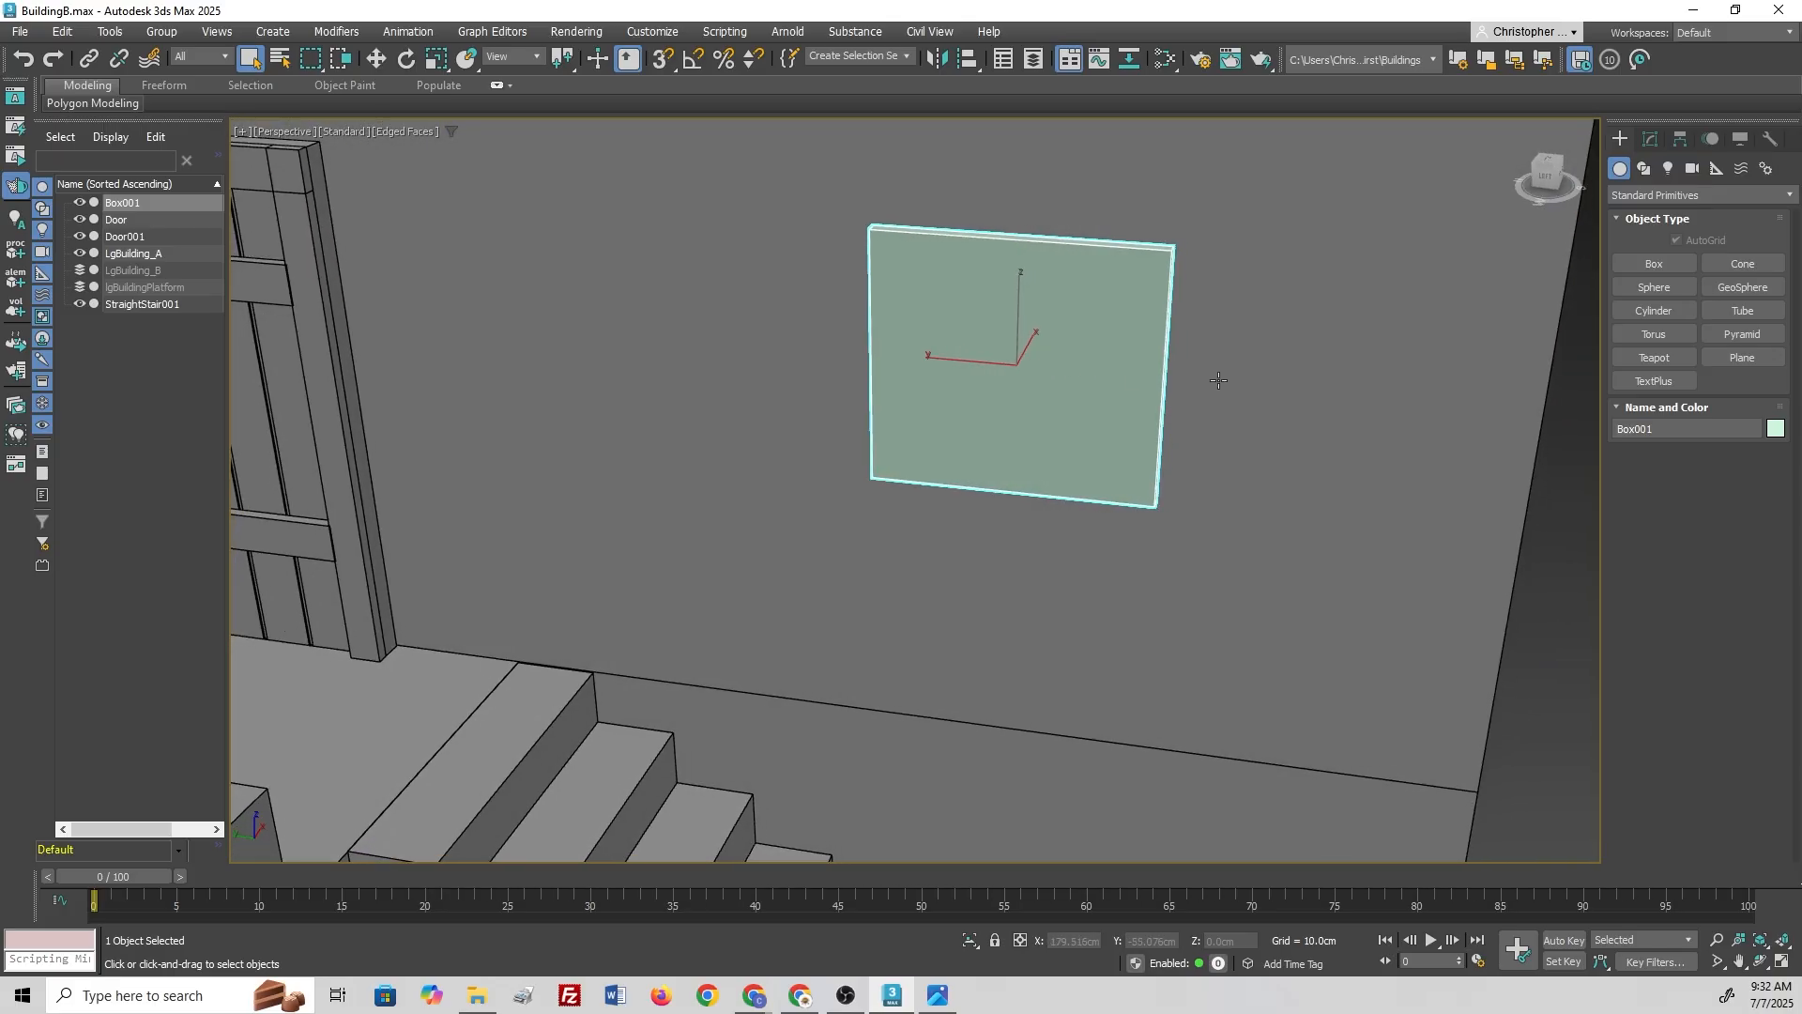
{"action": "key", "text": "m"}
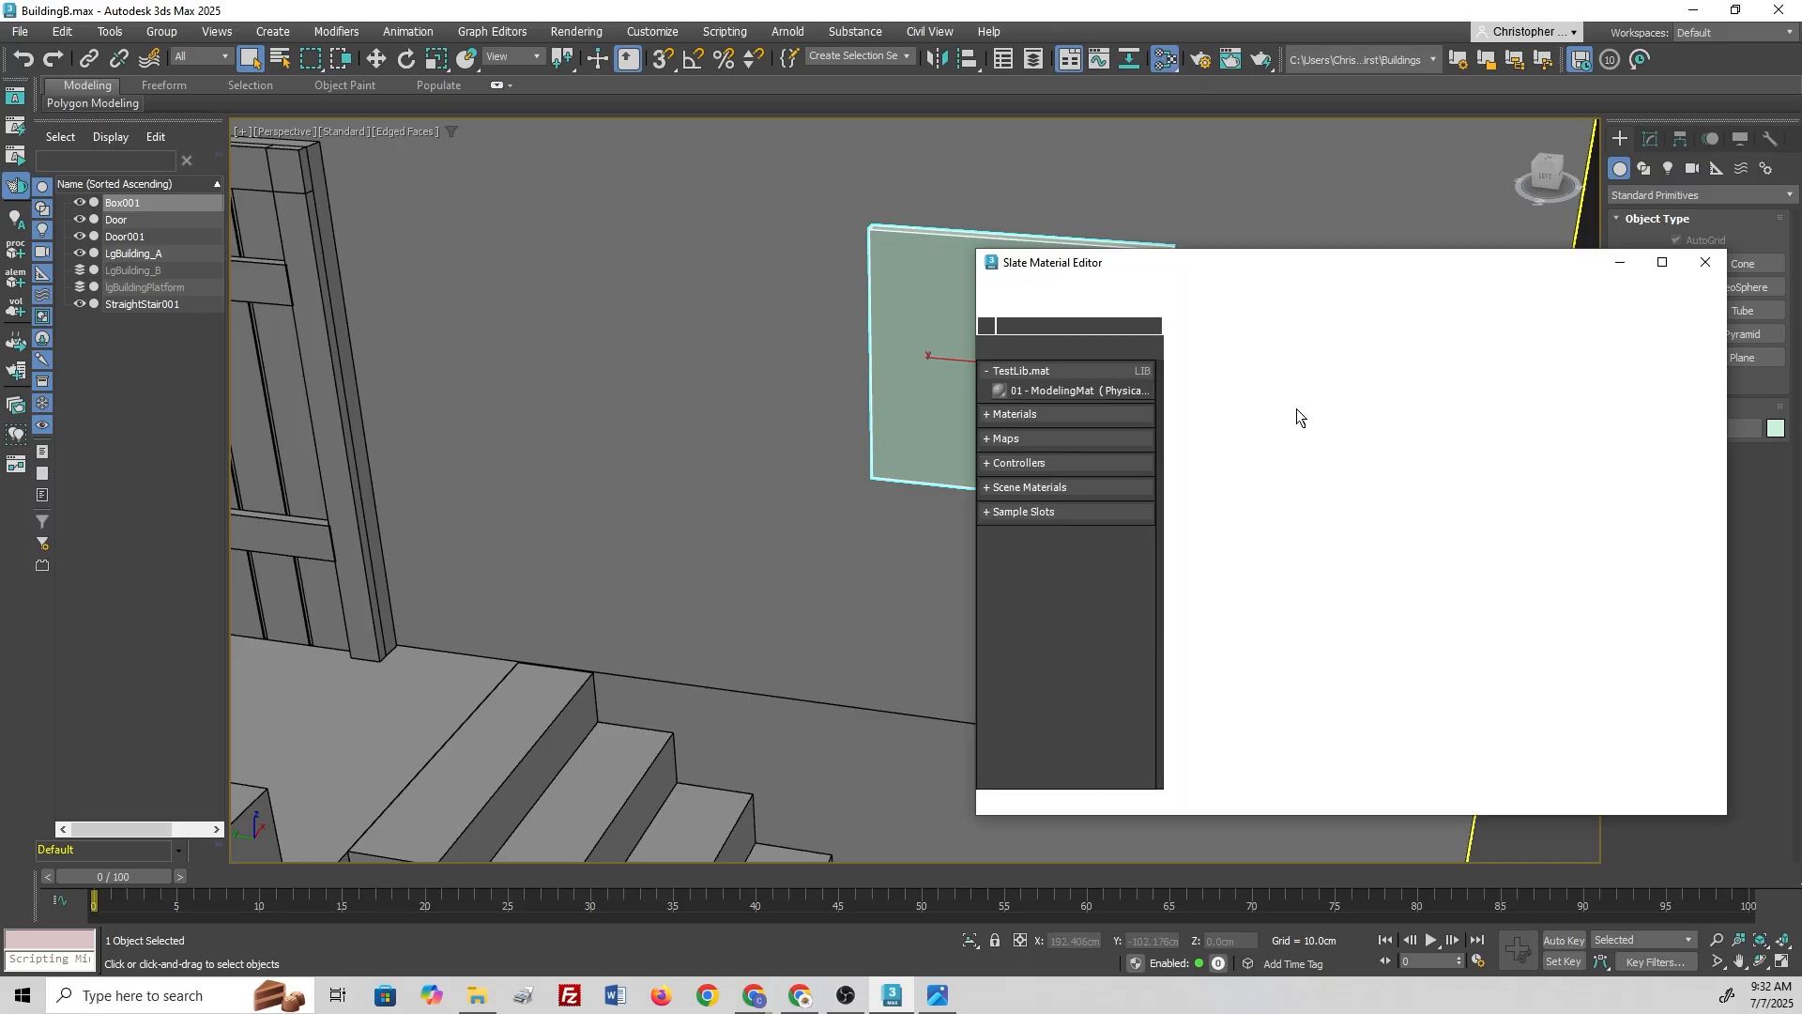
{"action": "right_click", "coordinate": [1258, 401]}
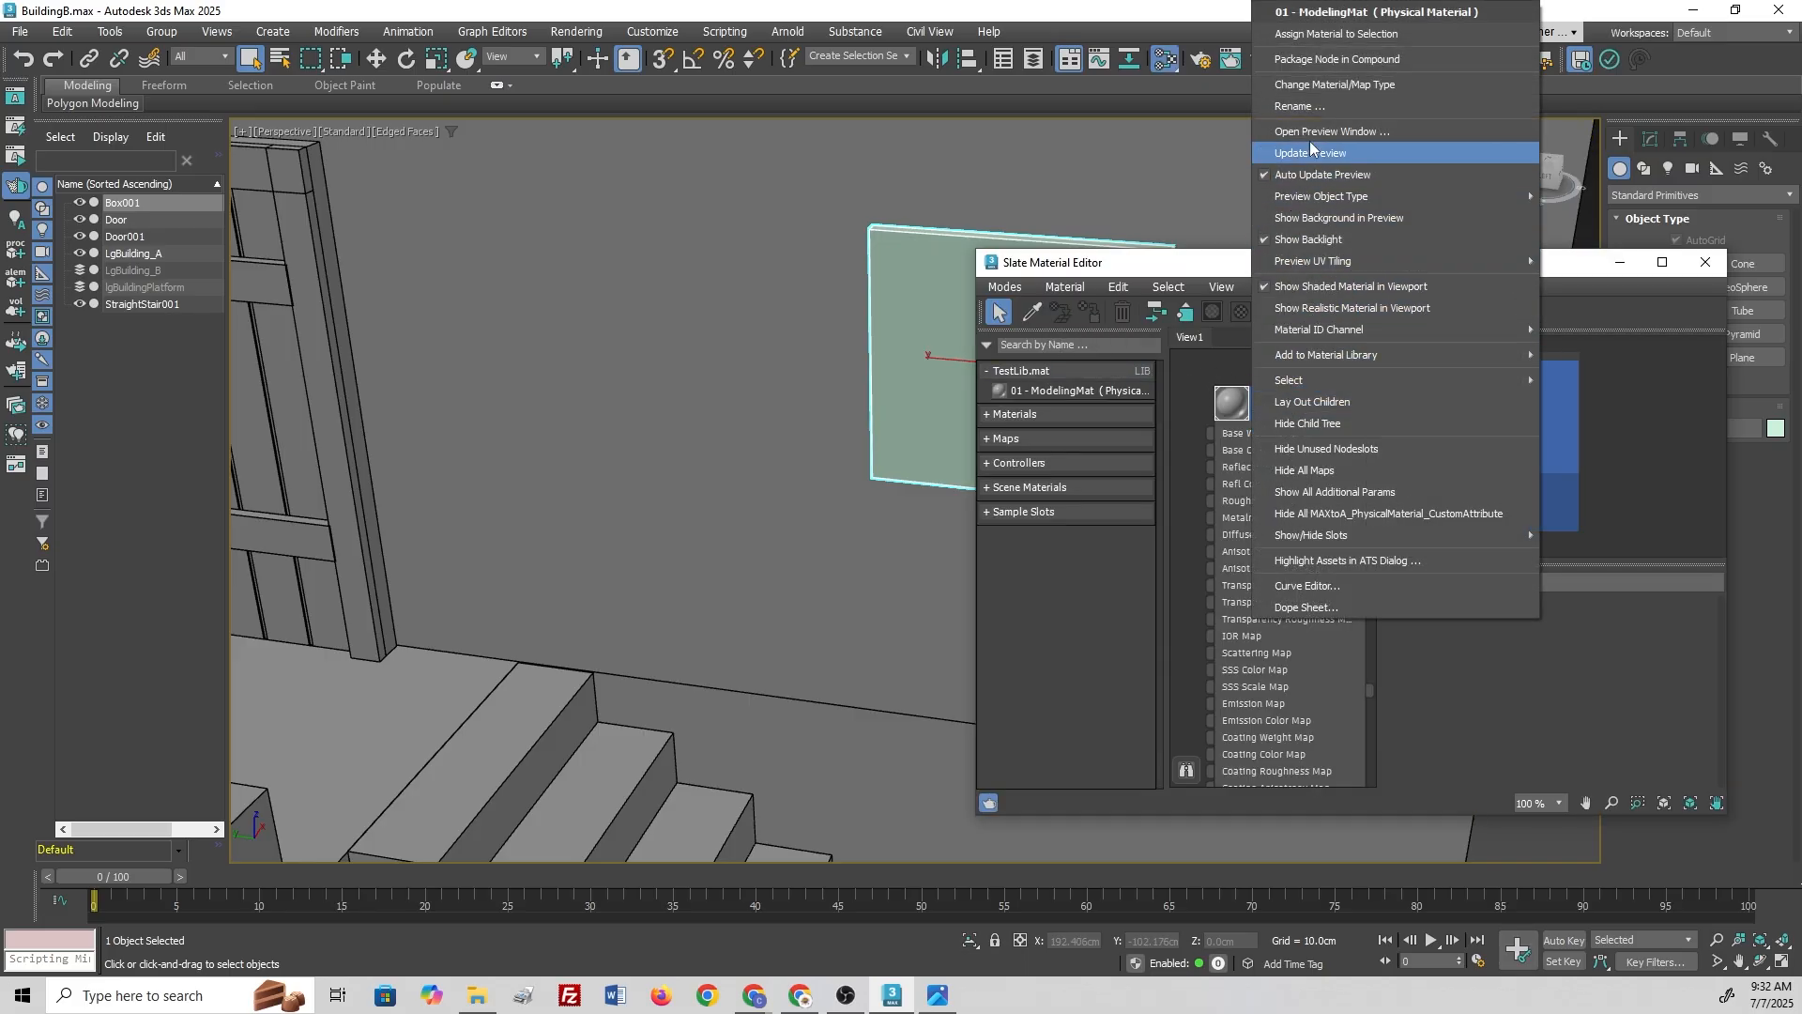
{"action": "left_click", "coordinate": [1331, 38]}
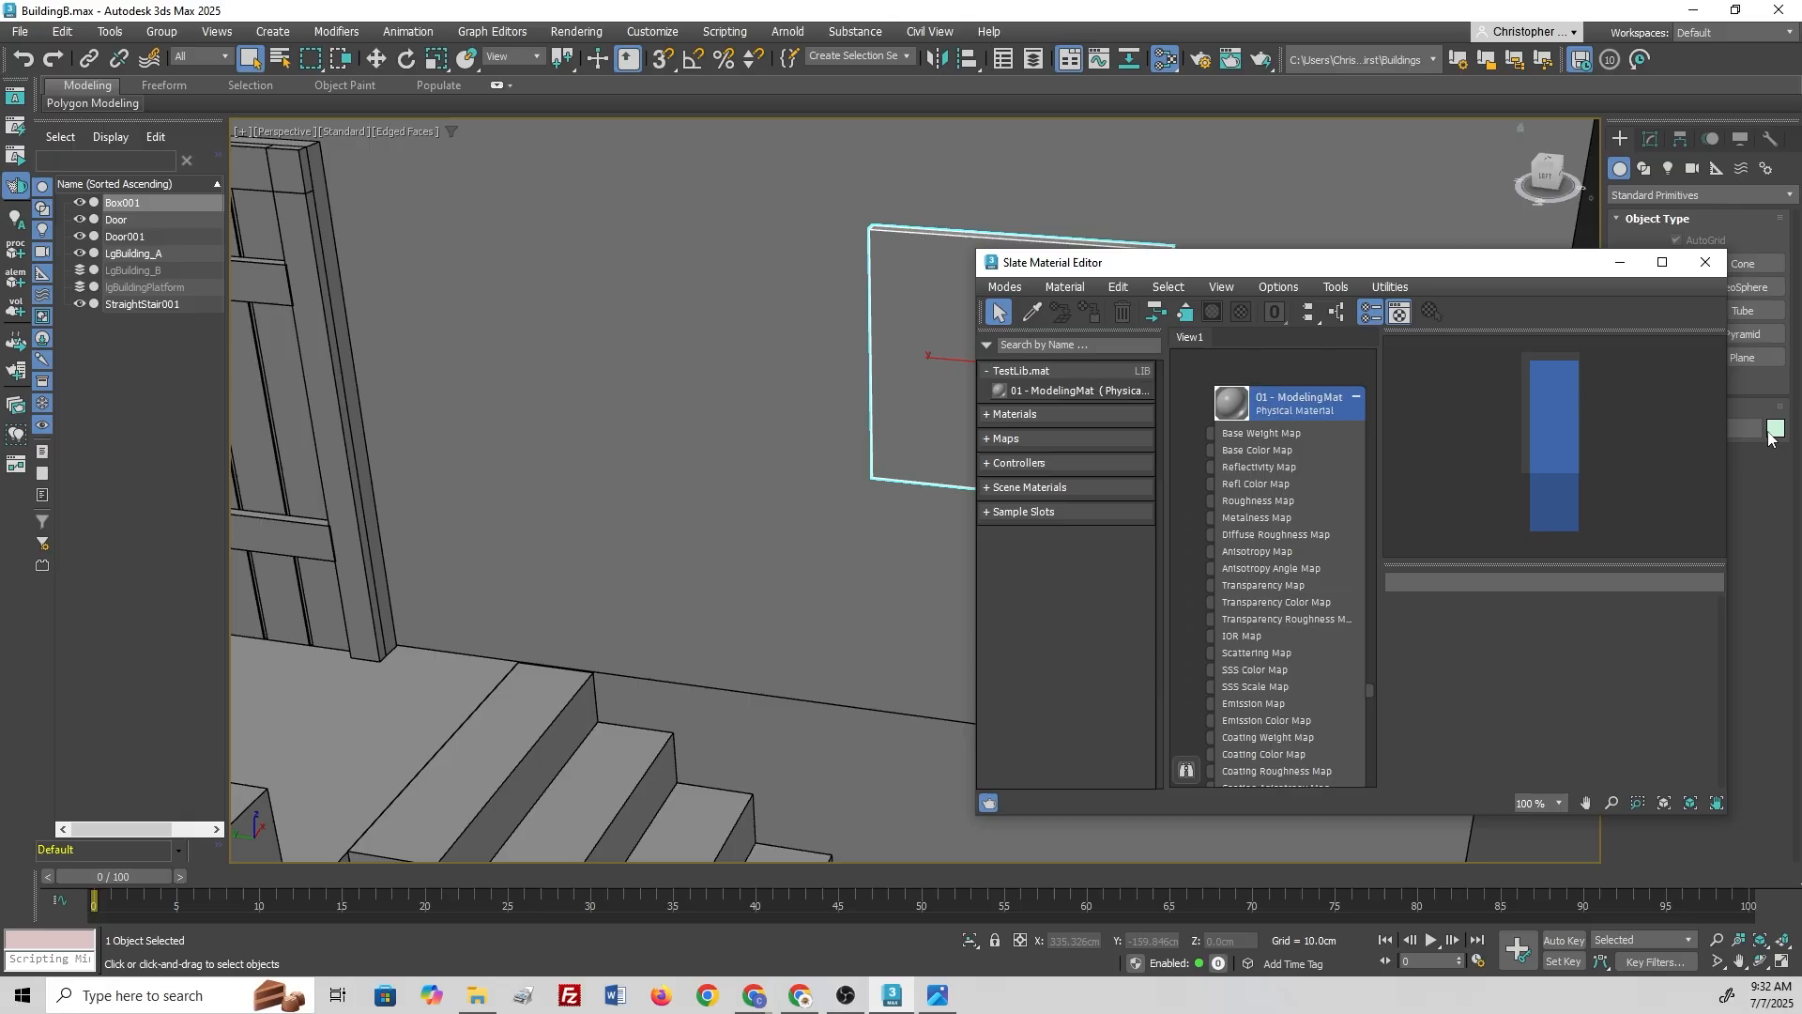
{"action": "left_click", "coordinate": [1773, 430]}
{"action": "left_click", "coordinate": [1044, 540]}
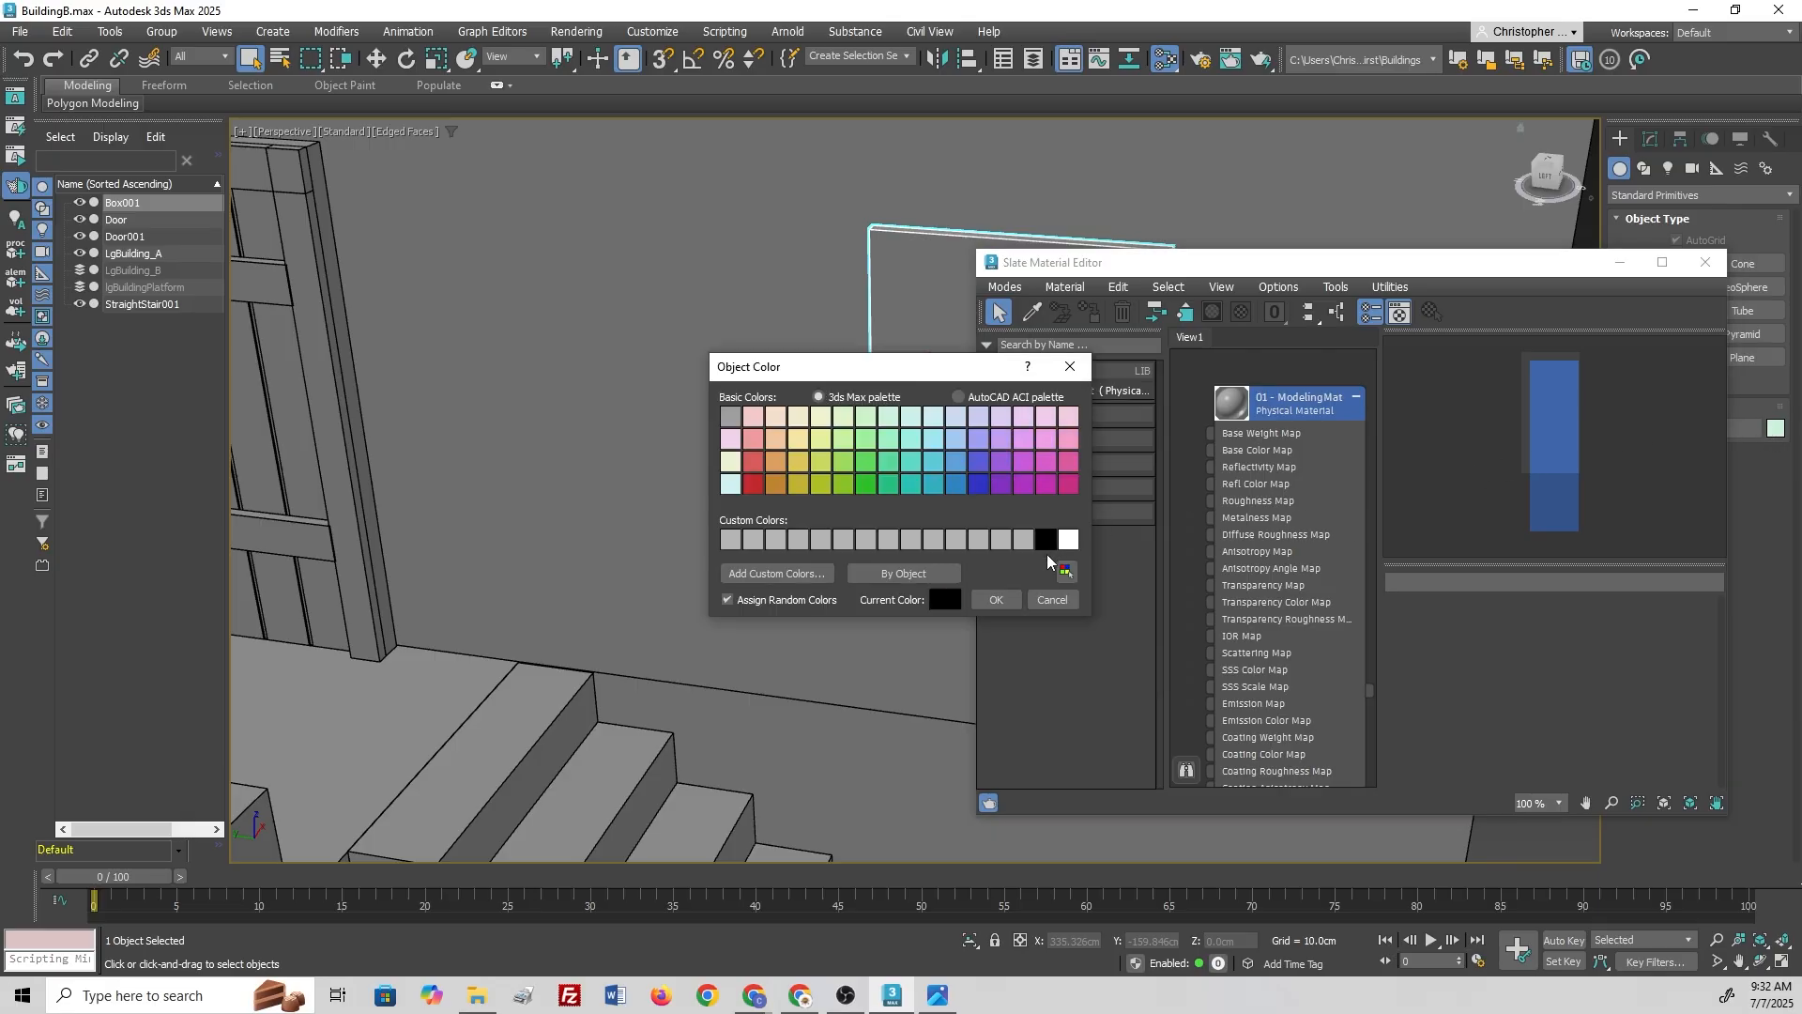
{"action": "left_click", "coordinate": [996, 600]}
{"action": "left_click", "coordinate": [1706, 264]}
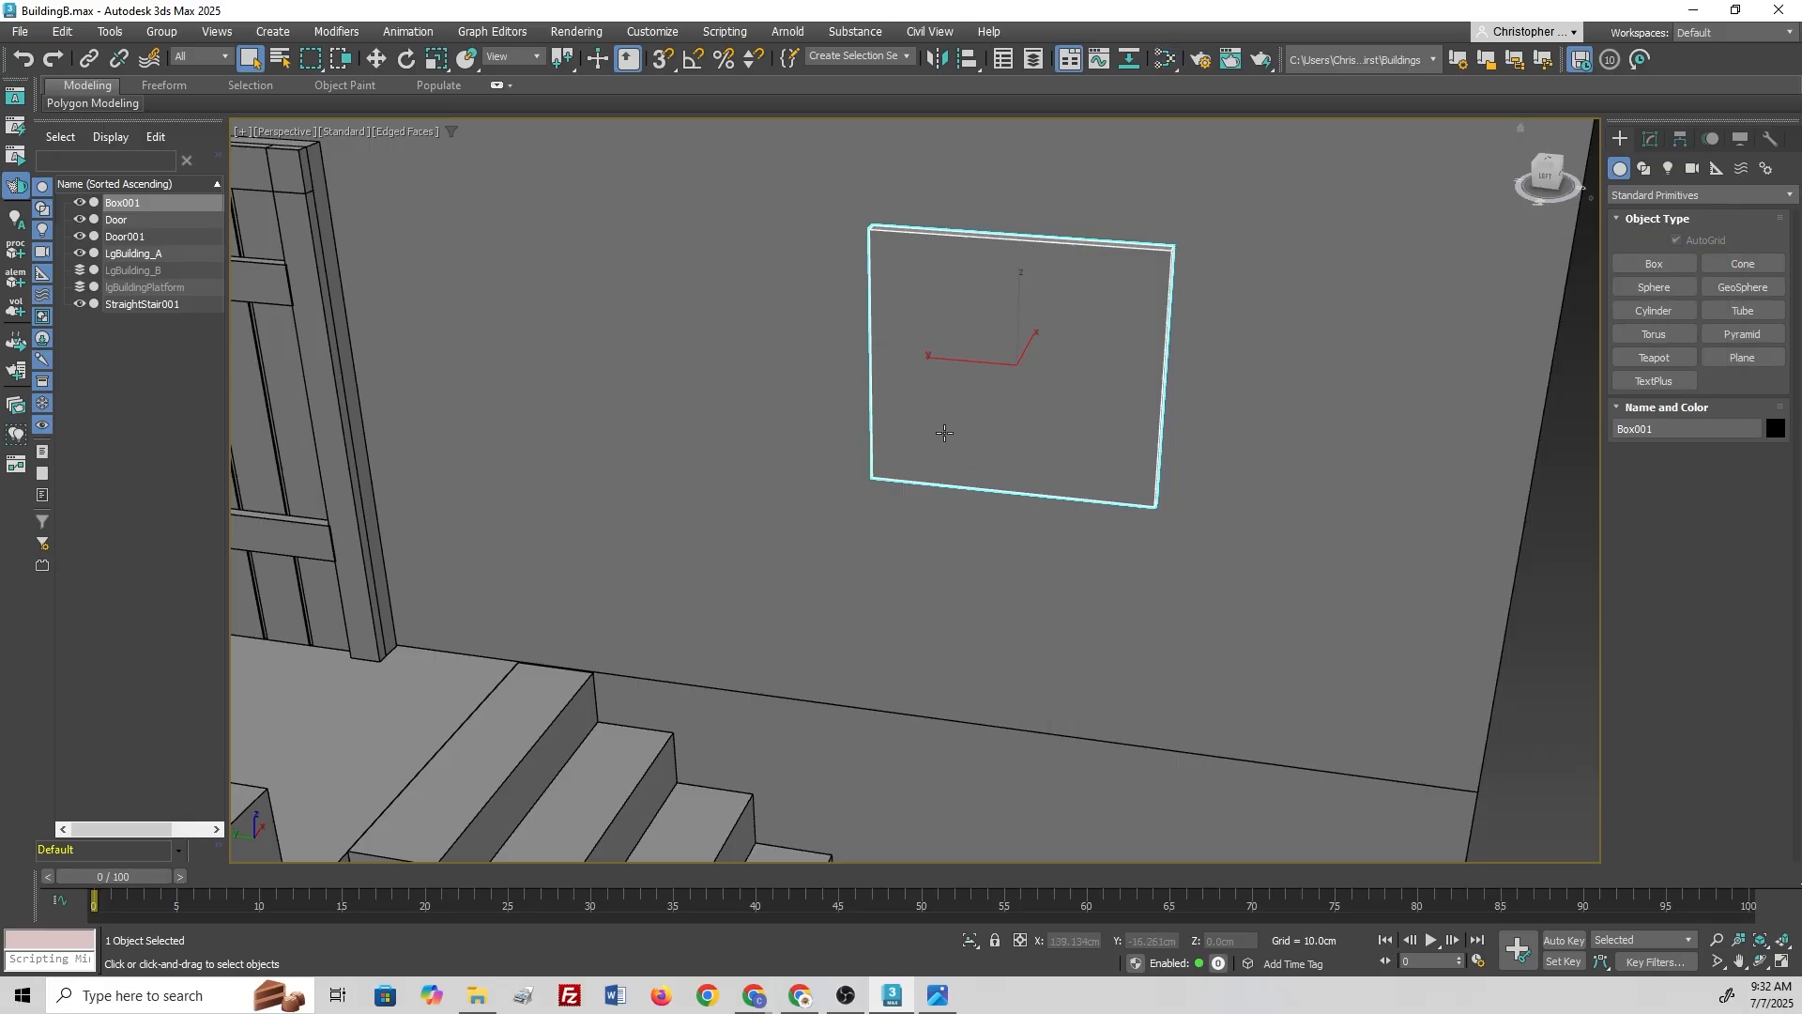
Step: Convert the window box to an editable poly
{"action": "right_click", "coordinate": [1049, 392]}
{"action": "mouse_move", "coordinate": [1155, 628]}
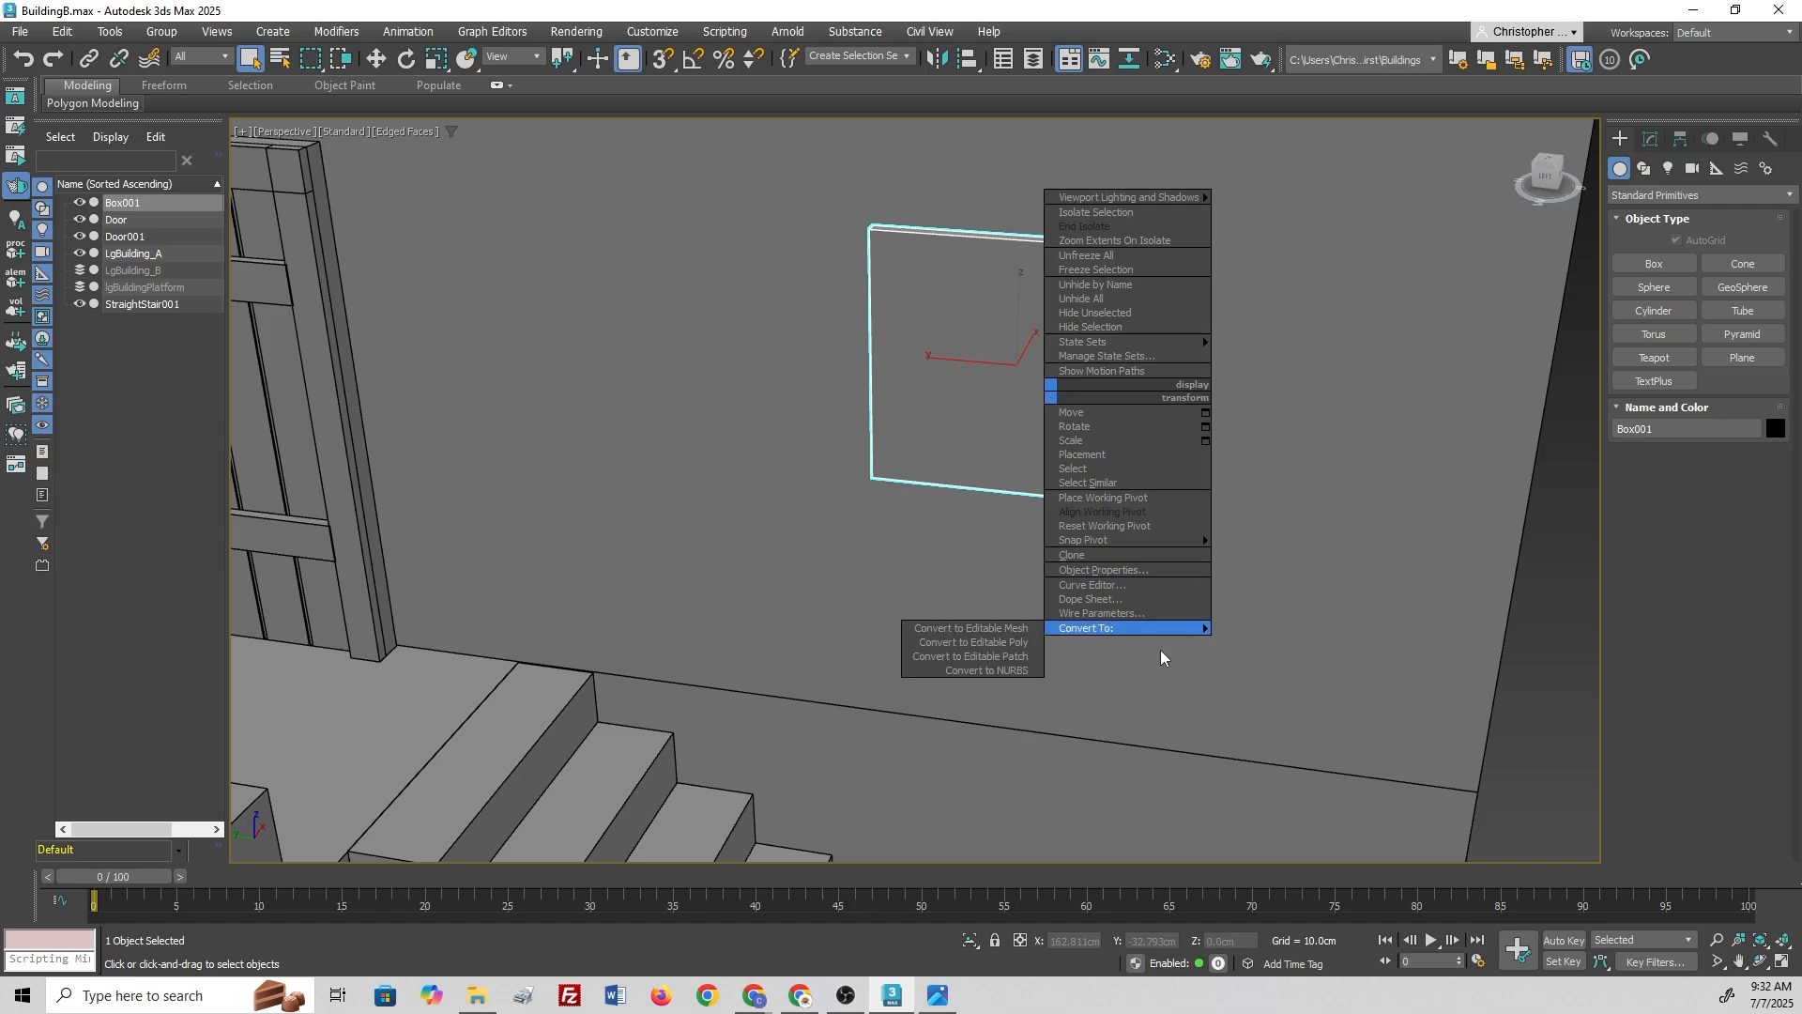
{"action": "left_click", "coordinate": [977, 642]}
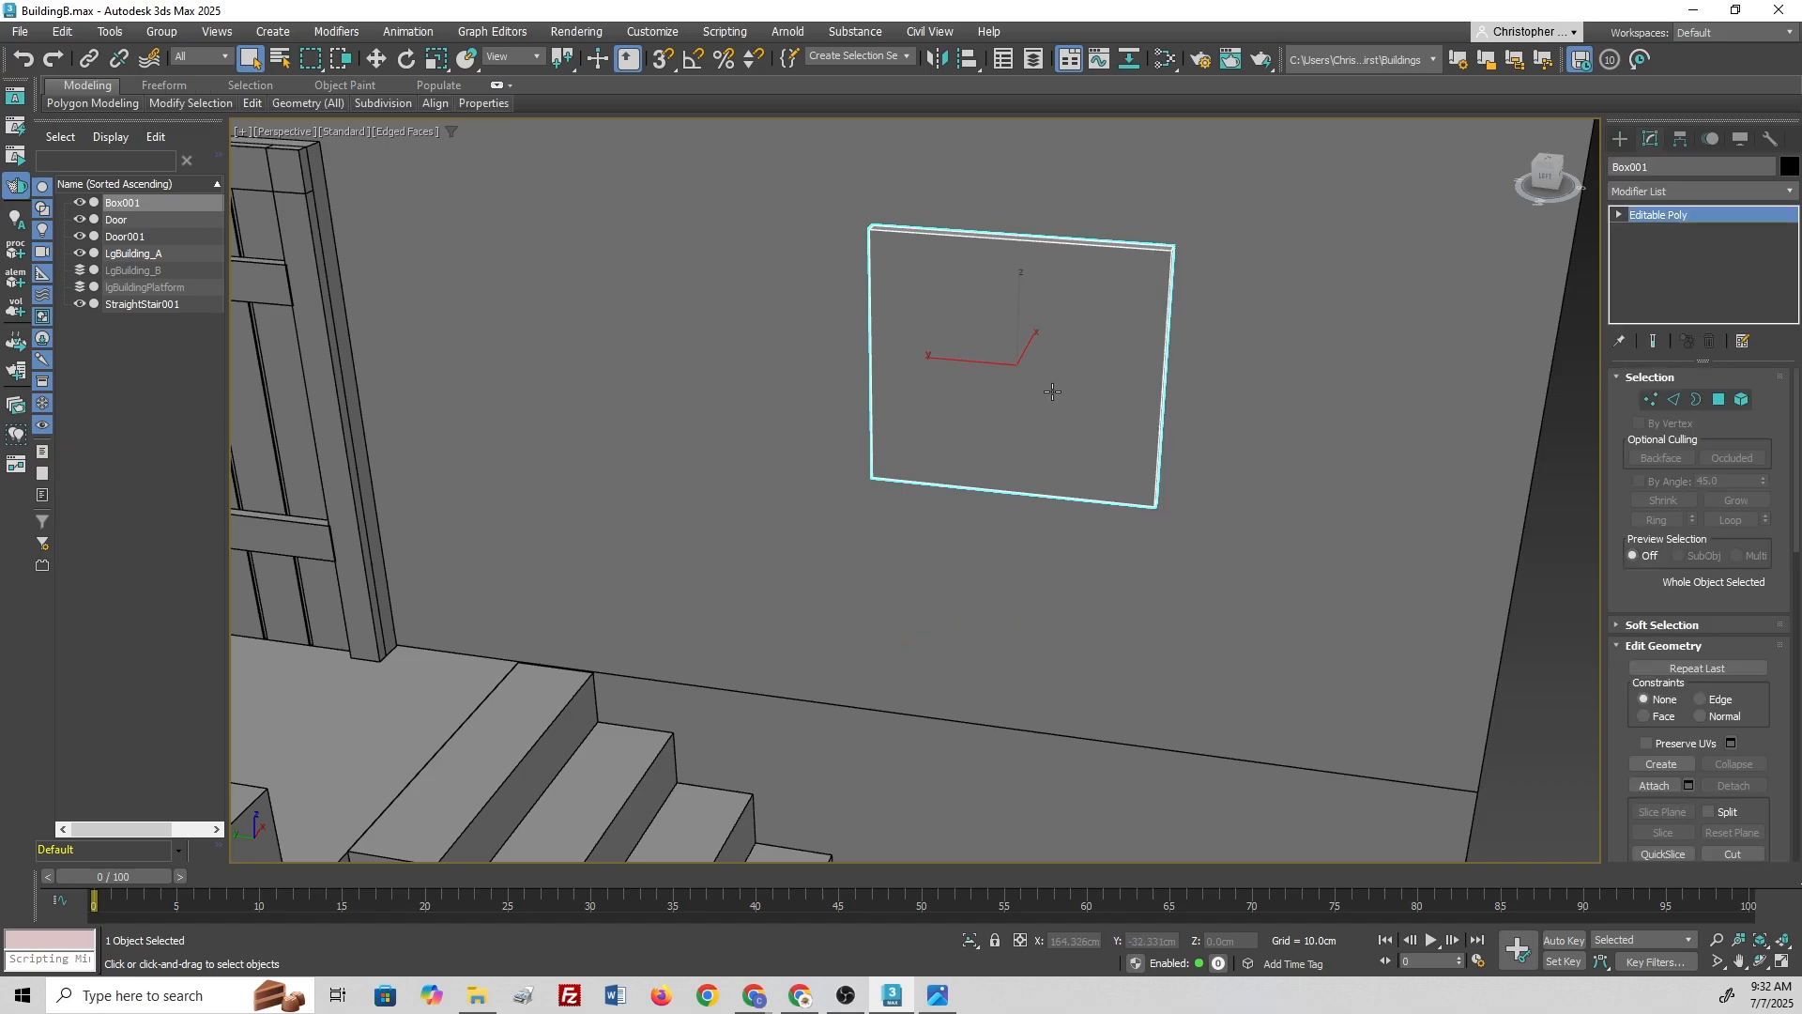
Step: Consult the Buildings.JPG reference and connect the window box's top and bottom front edges with 2 segments and a pinch of 80
{"action": "key", "text": "2"}
{"action": "left_click", "coordinate": [995, 237]}
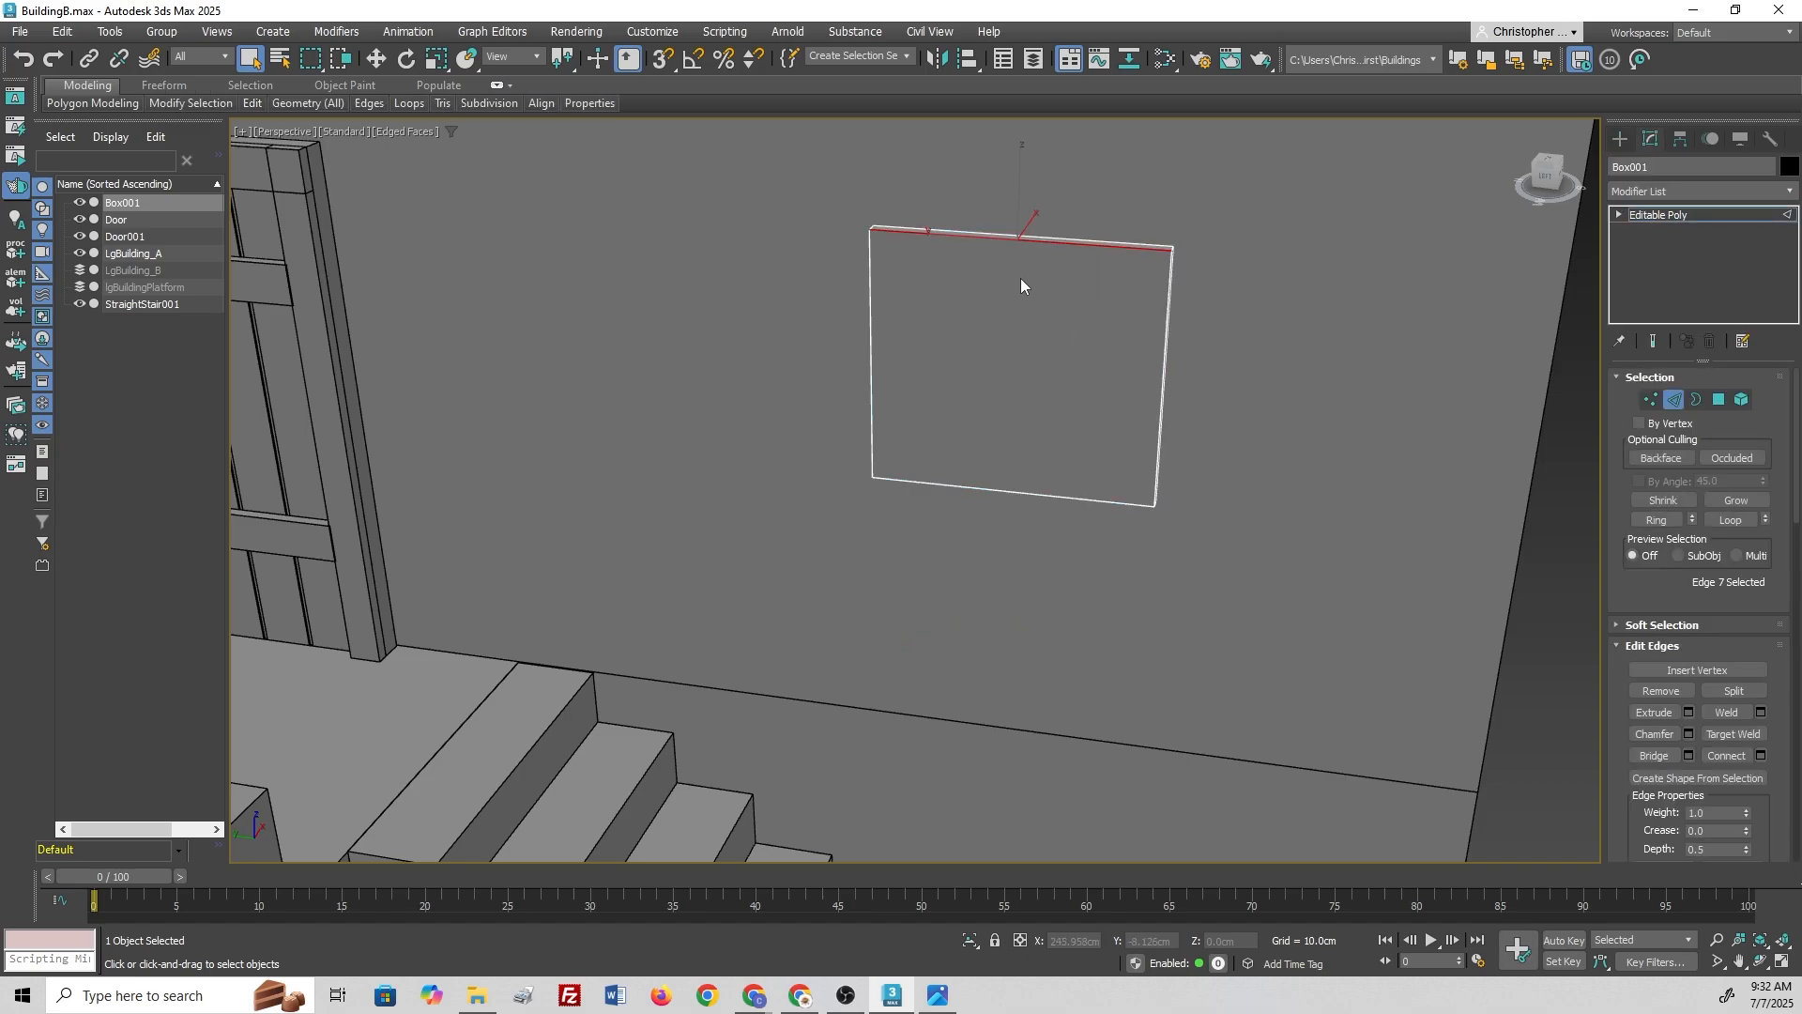
{"action": "left_click", "coordinate": [1019, 491], "text": "ctrl"}
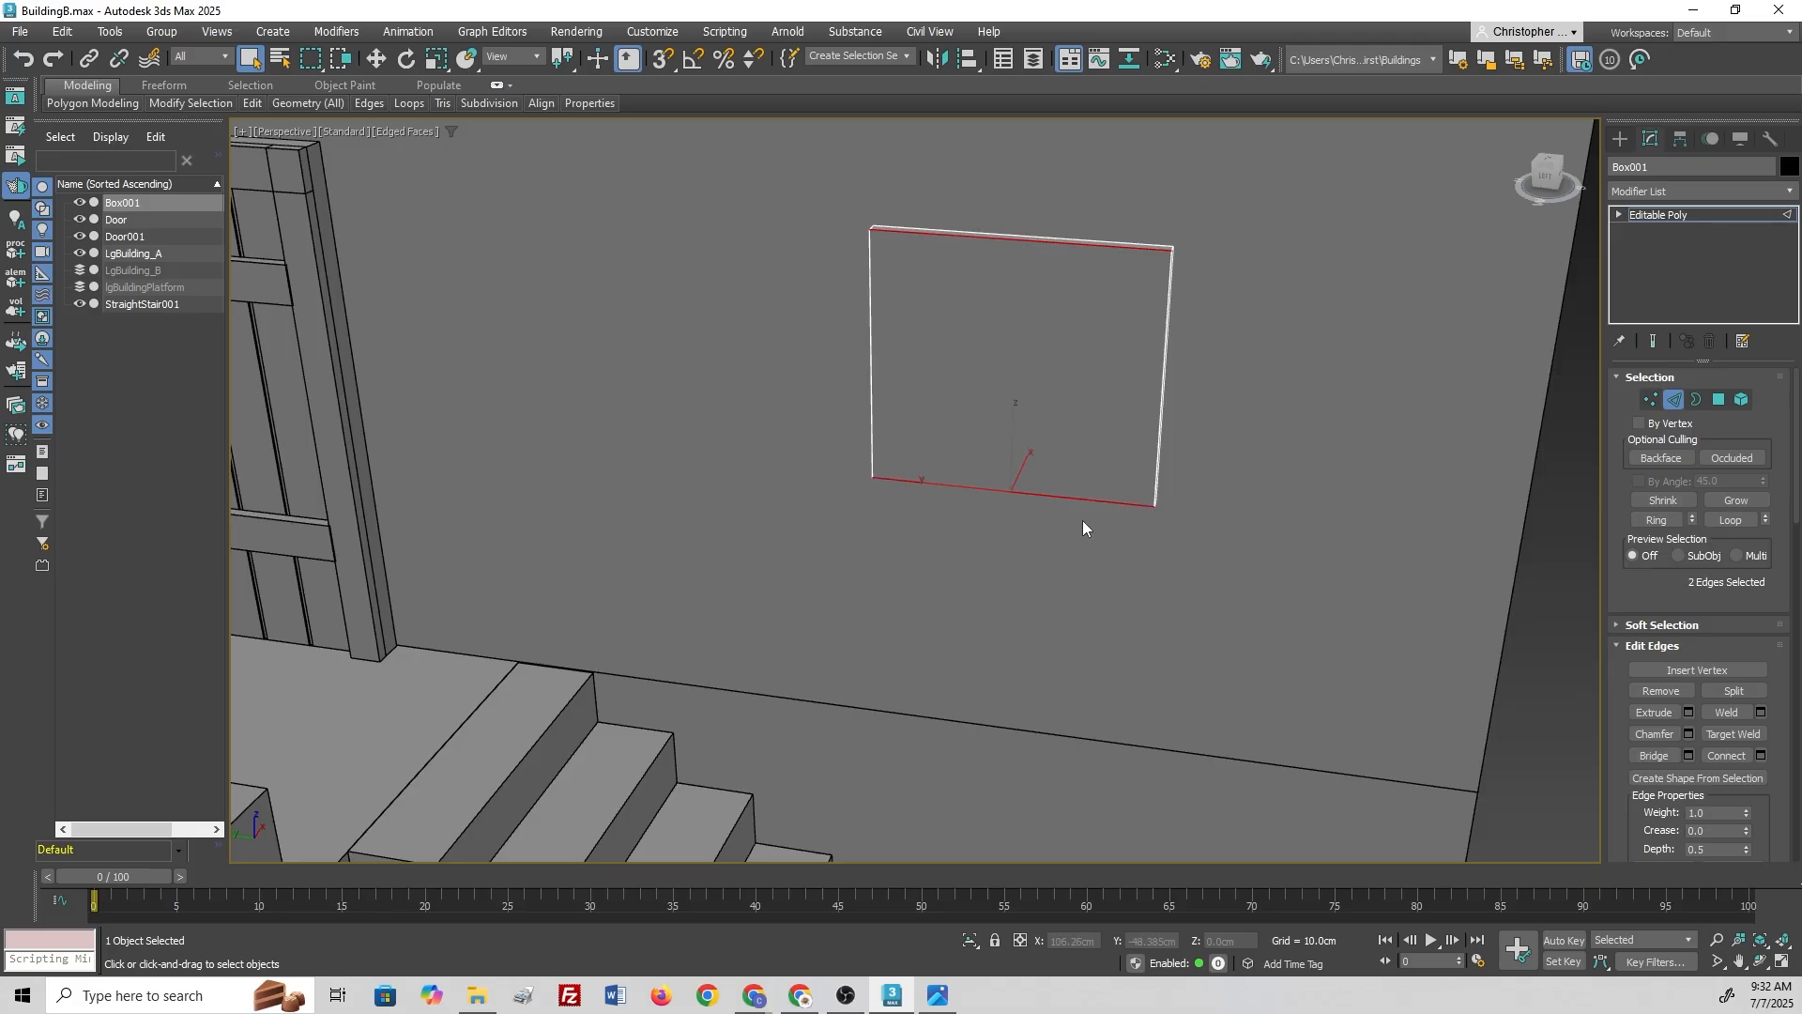
{"action": "left_click", "coordinate": [938, 996]}
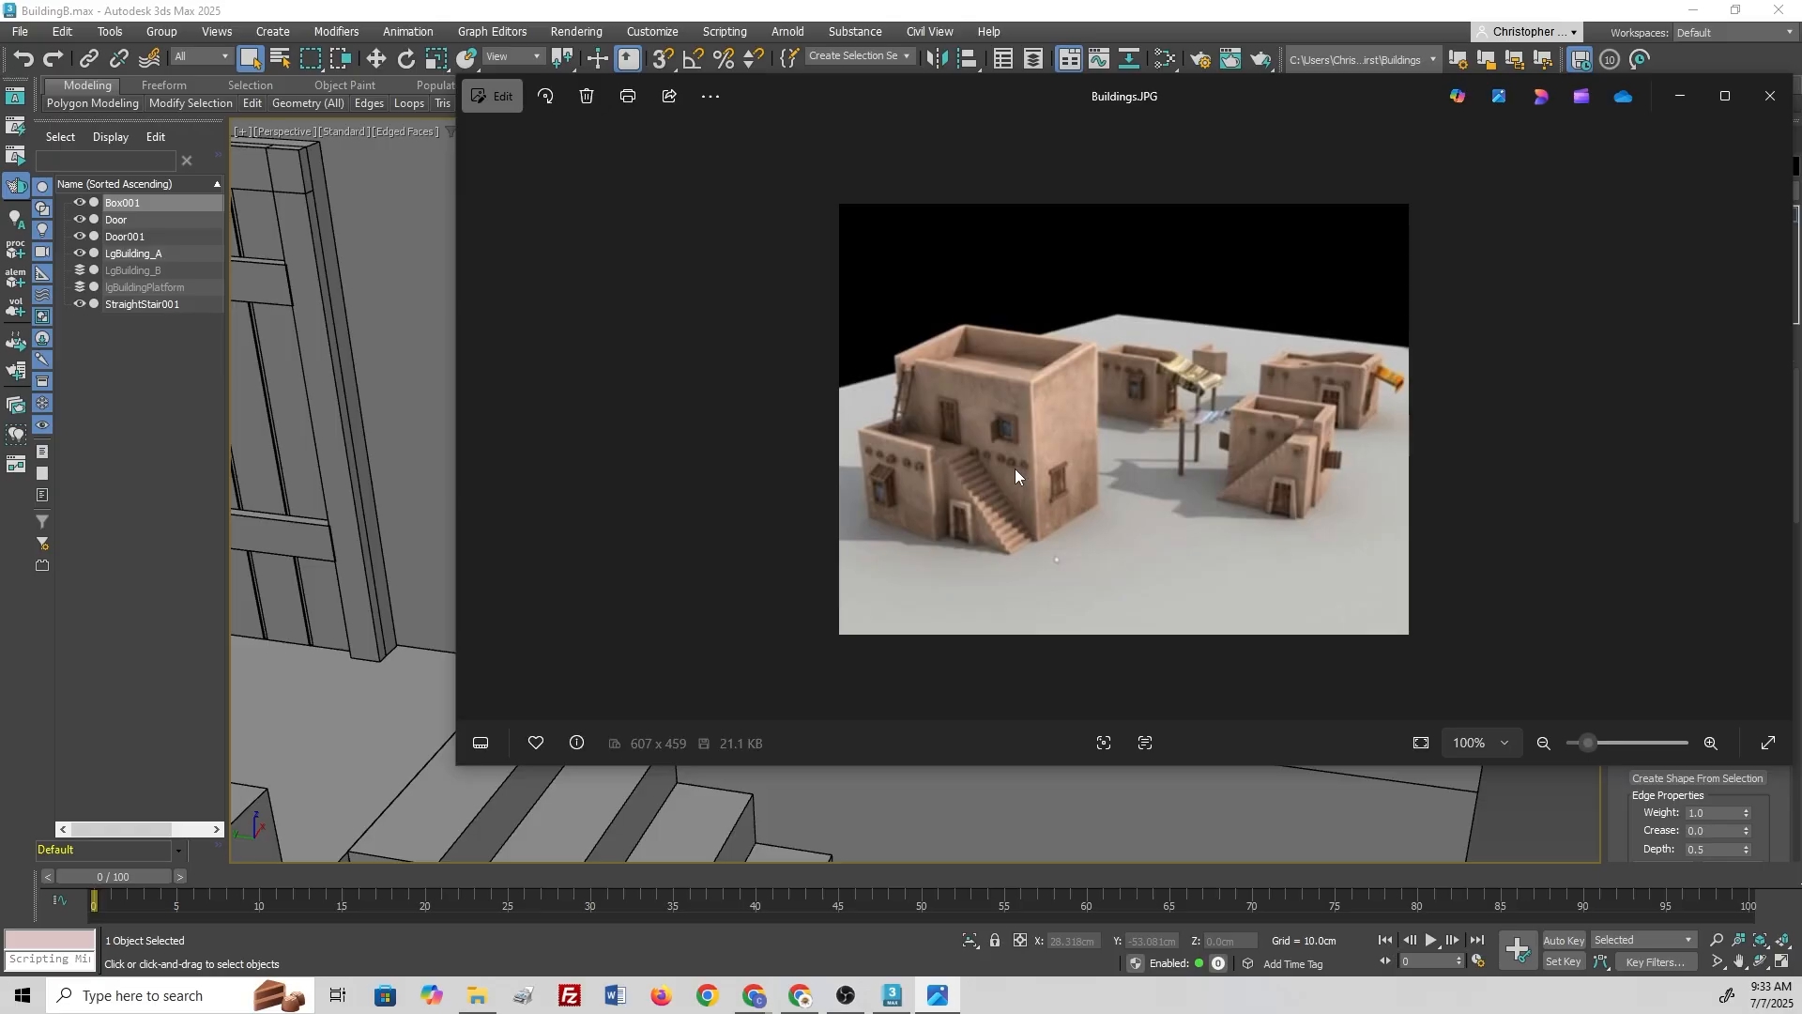
{"action": "left_click", "coordinate": [852, 7]}
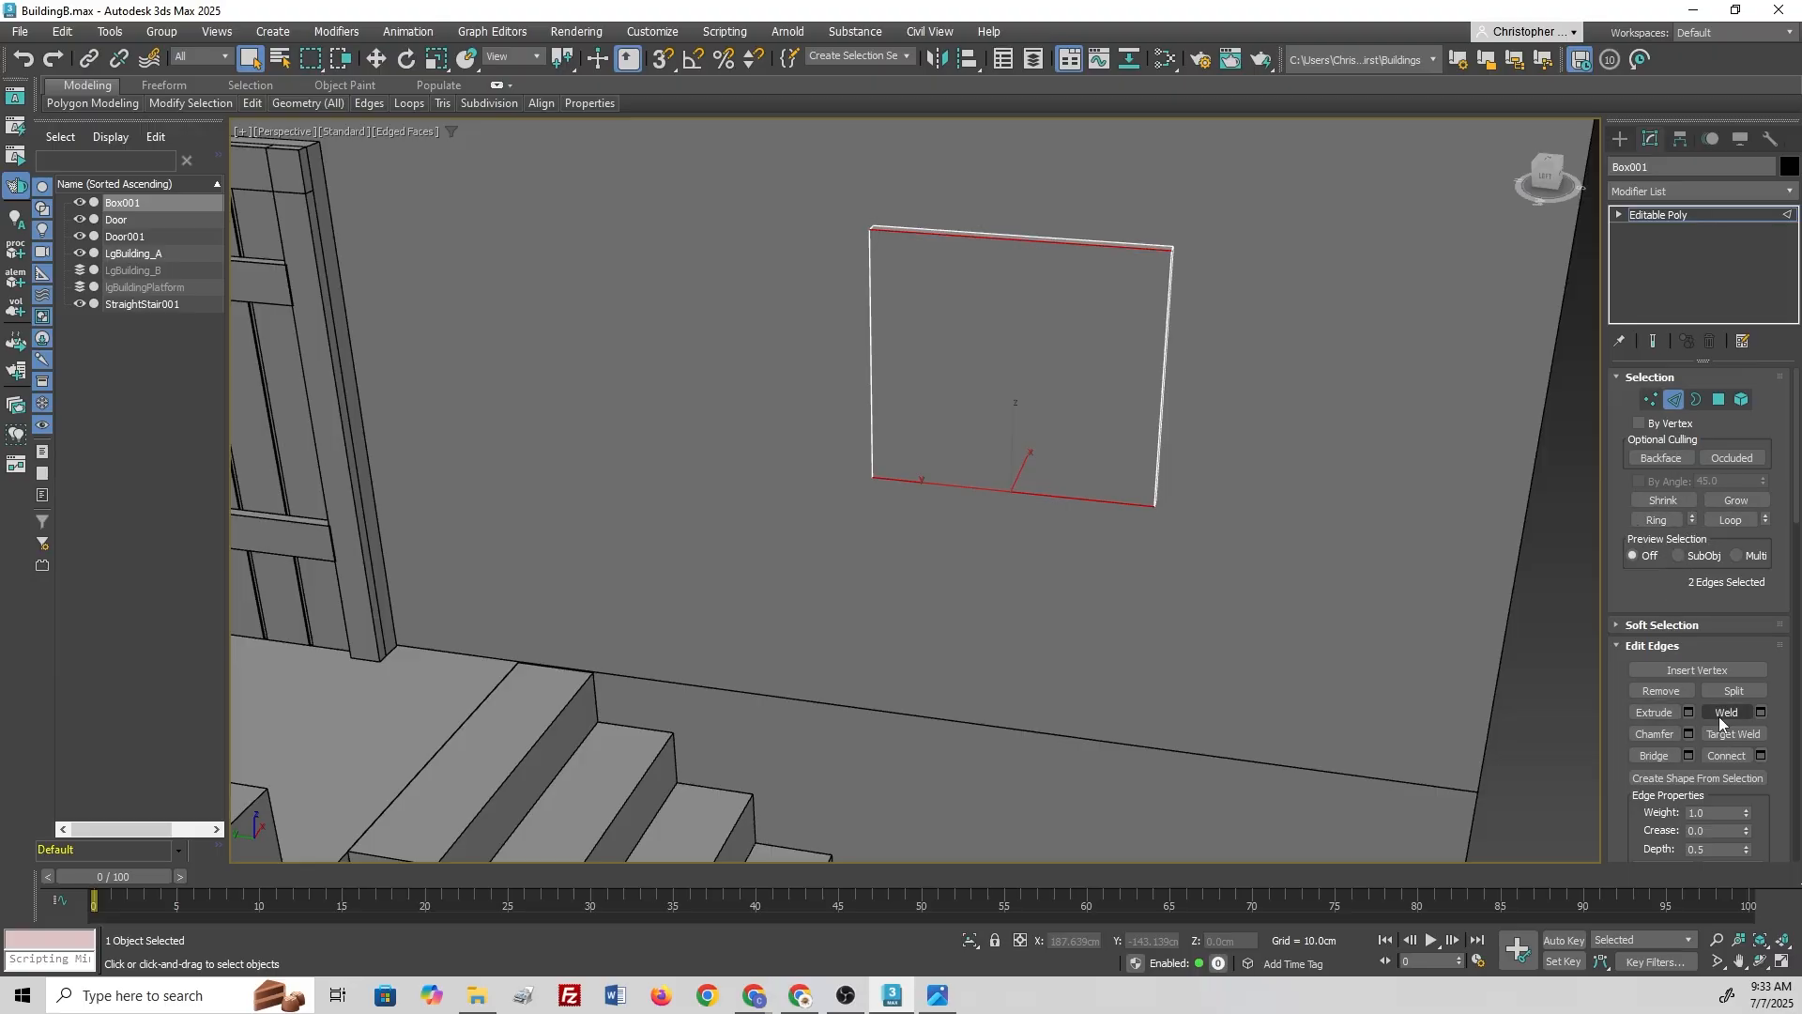
{"action": "left_click", "coordinate": [1761, 755]}
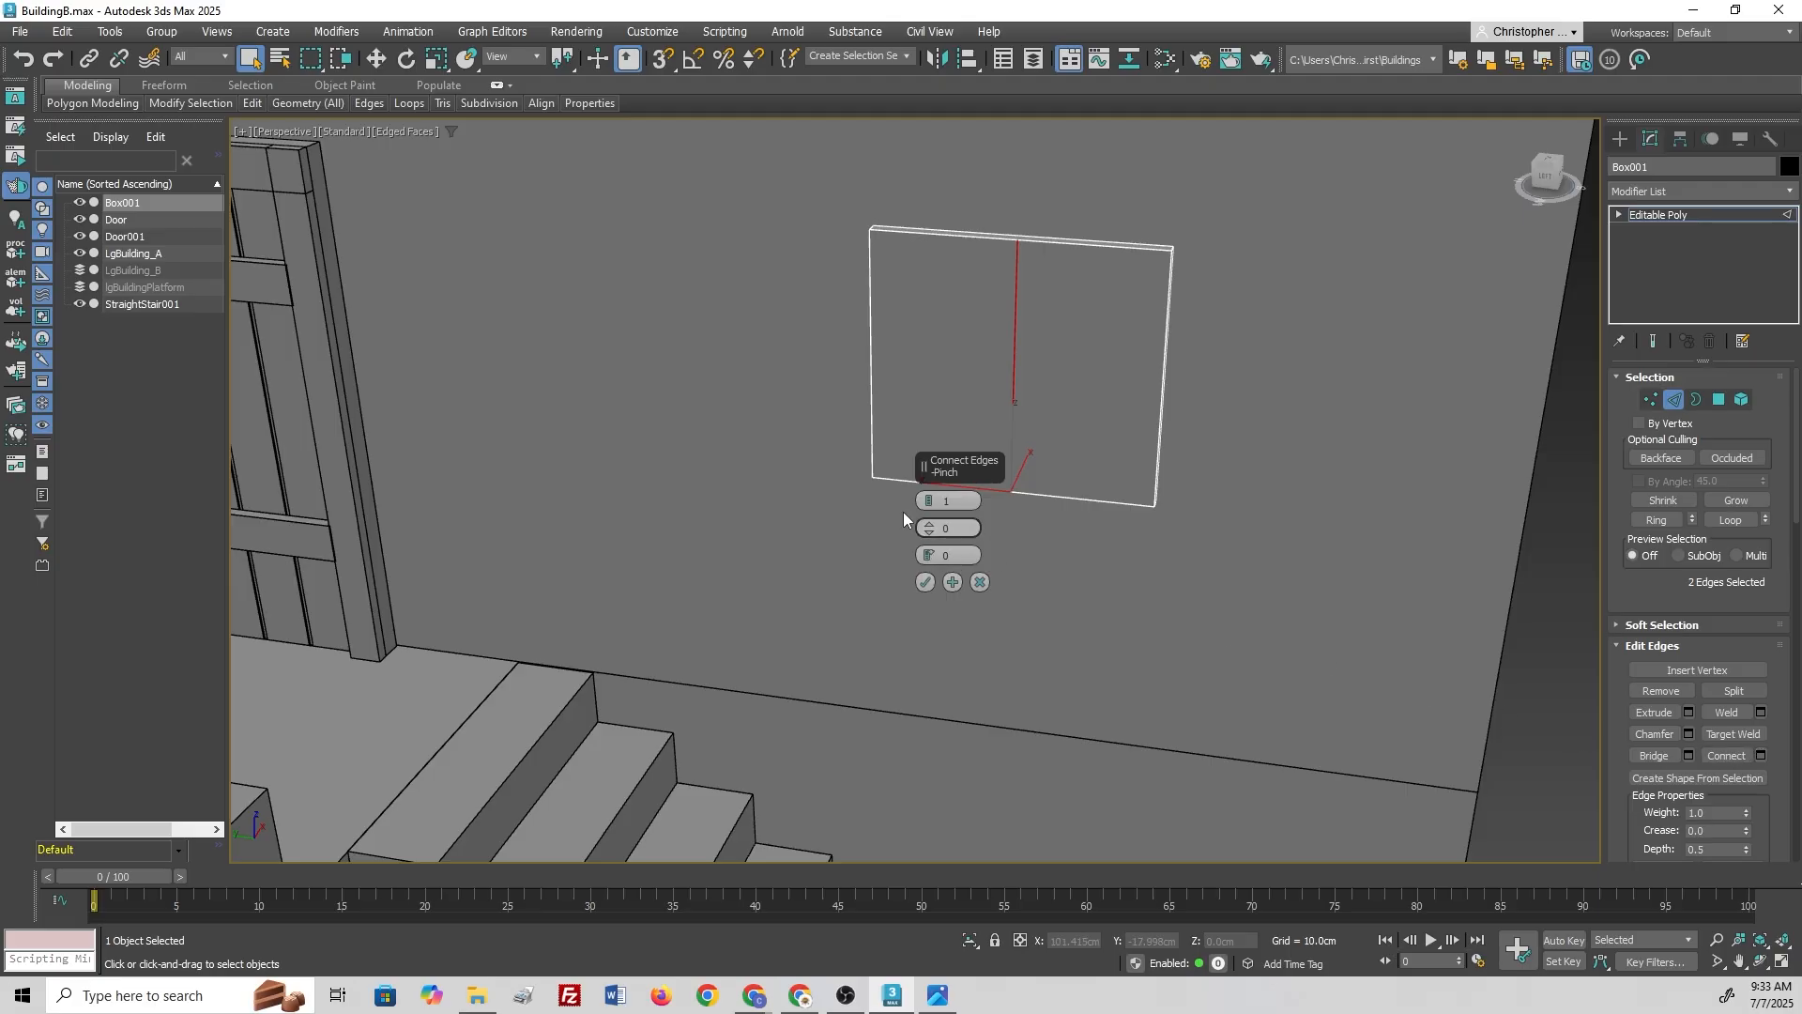
{"action": "left_click", "coordinate": [930, 497]}
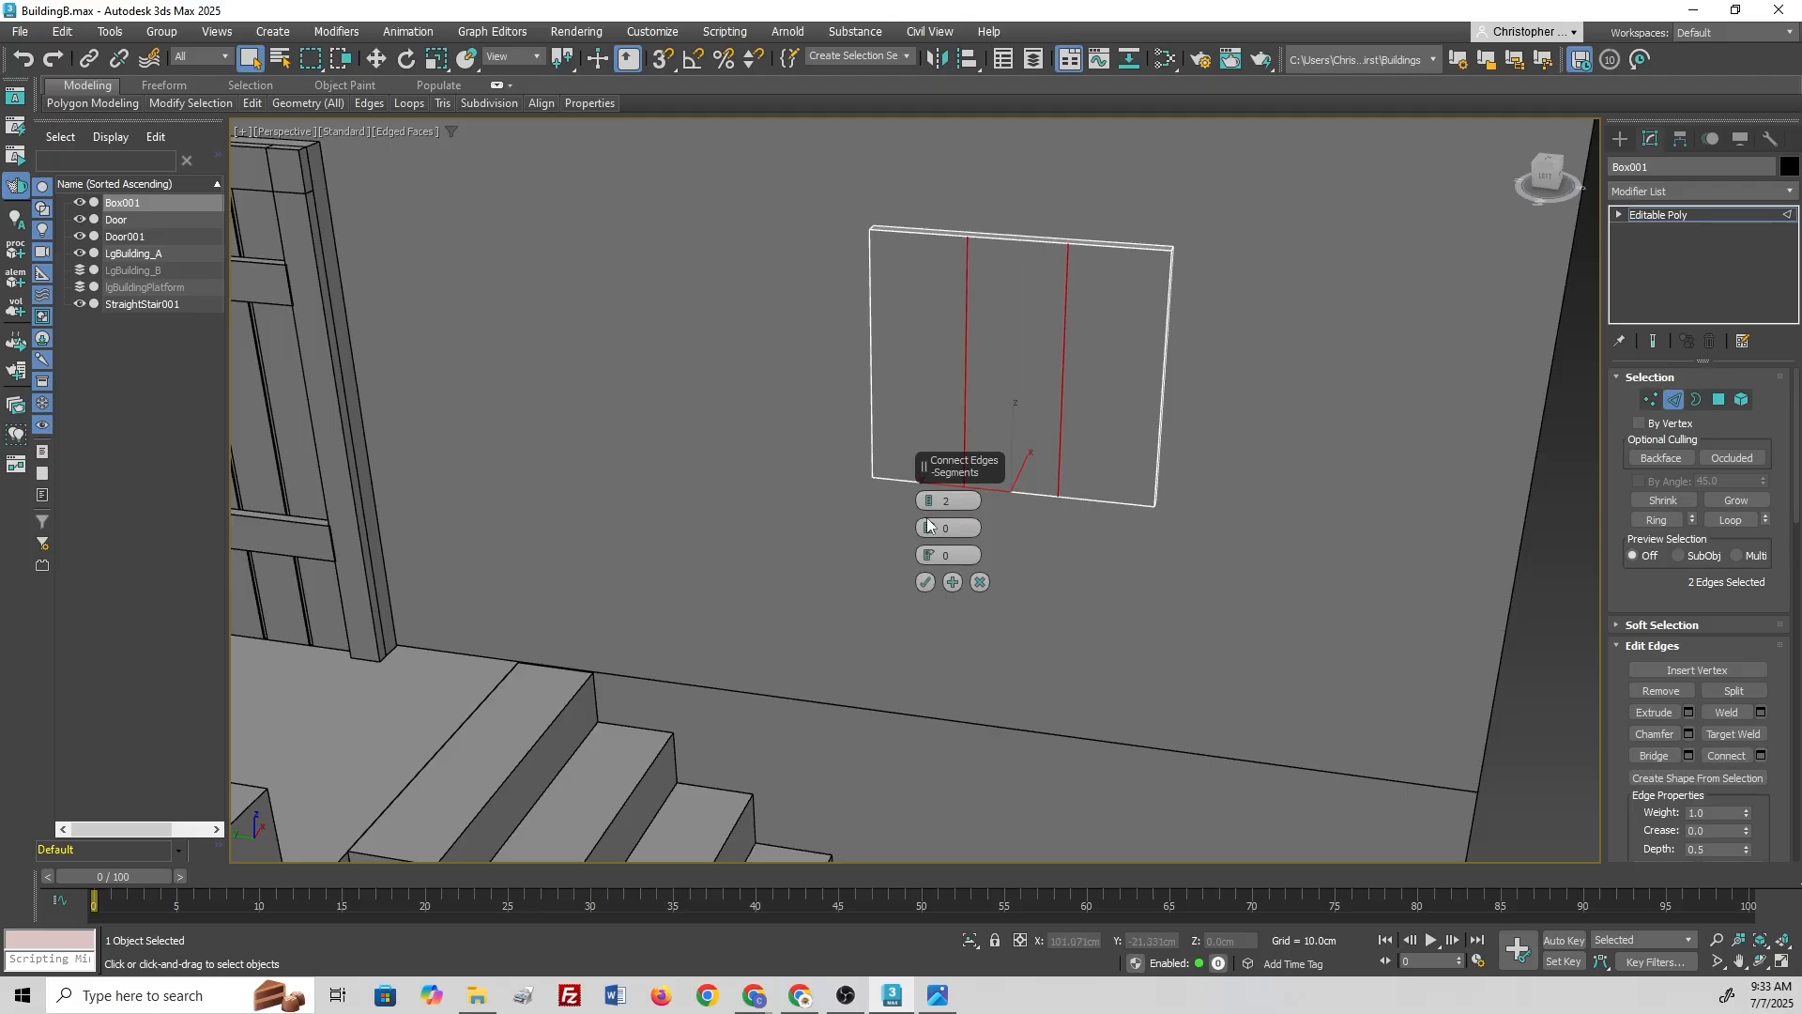
{"action": "left_click_drag", "start_coordinate": [931, 526], "coordinate": [957, 213]}
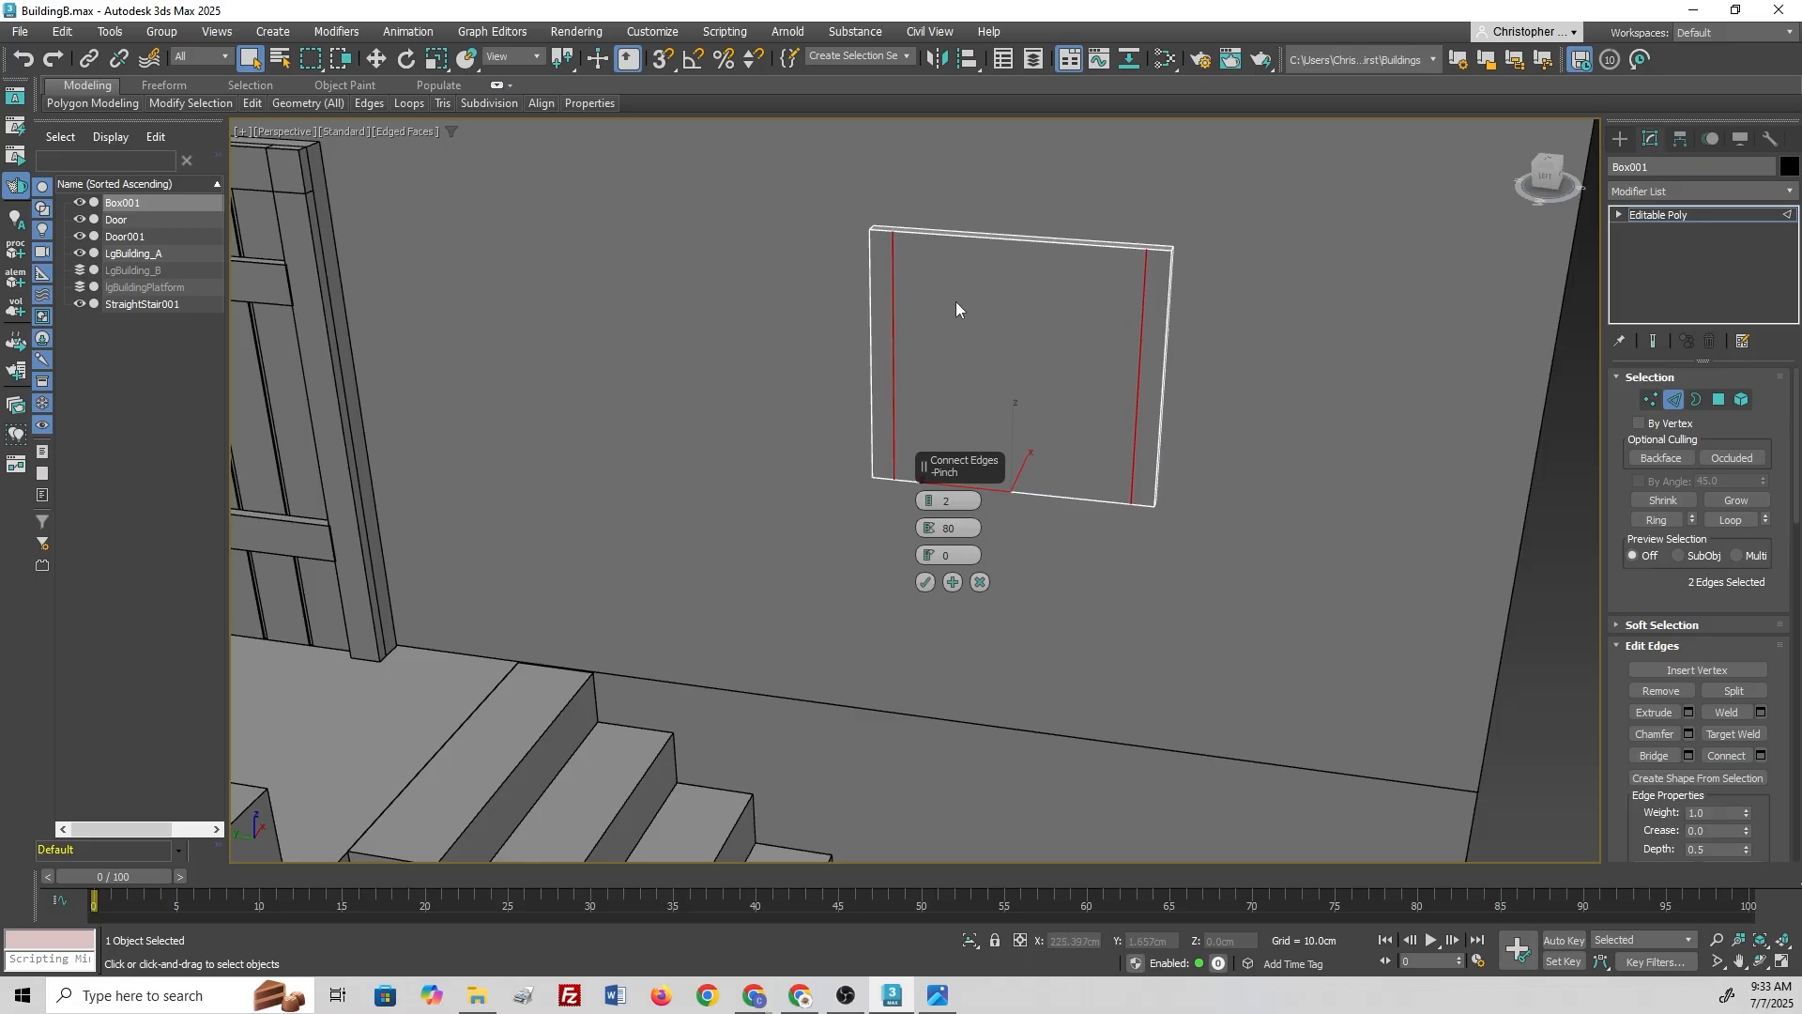
{"action": "left_click", "coordinate": [951, 582]}
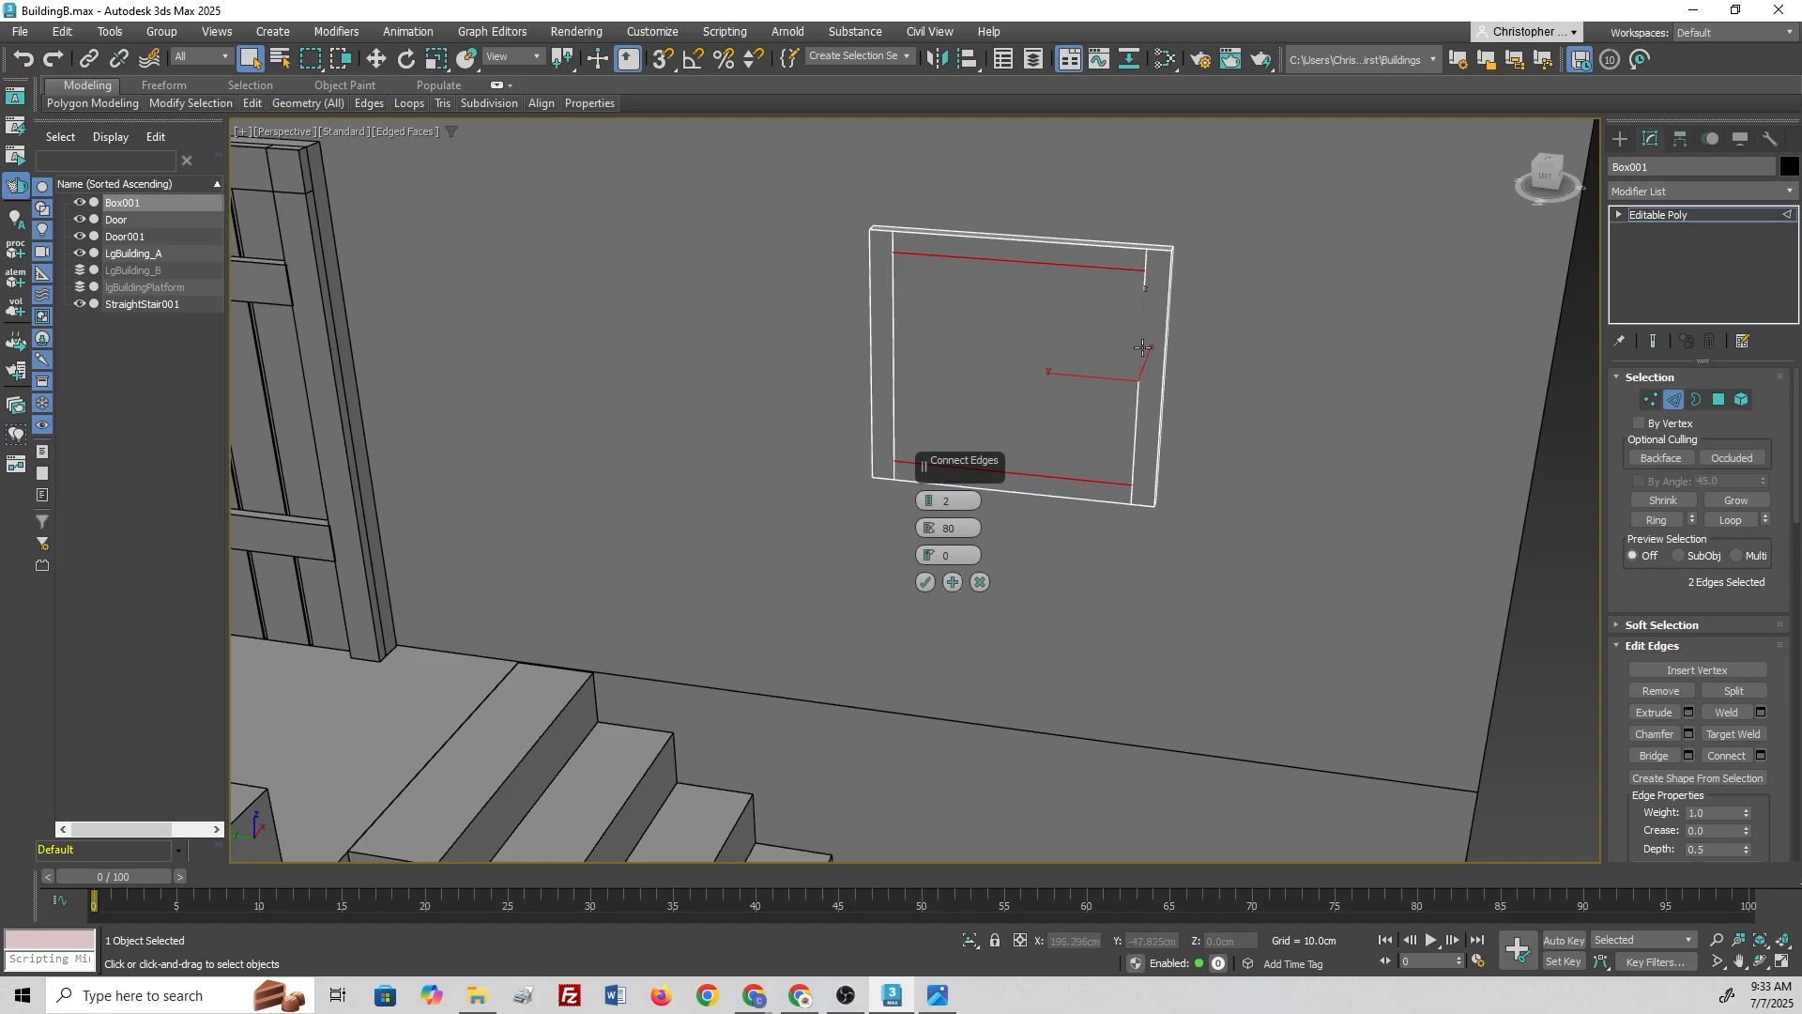
Step: Connect the four vertical edges on the window box's front with 2 segments and a pinch of 80
{"action": "left_click", "coordinate": [1175, 327]}
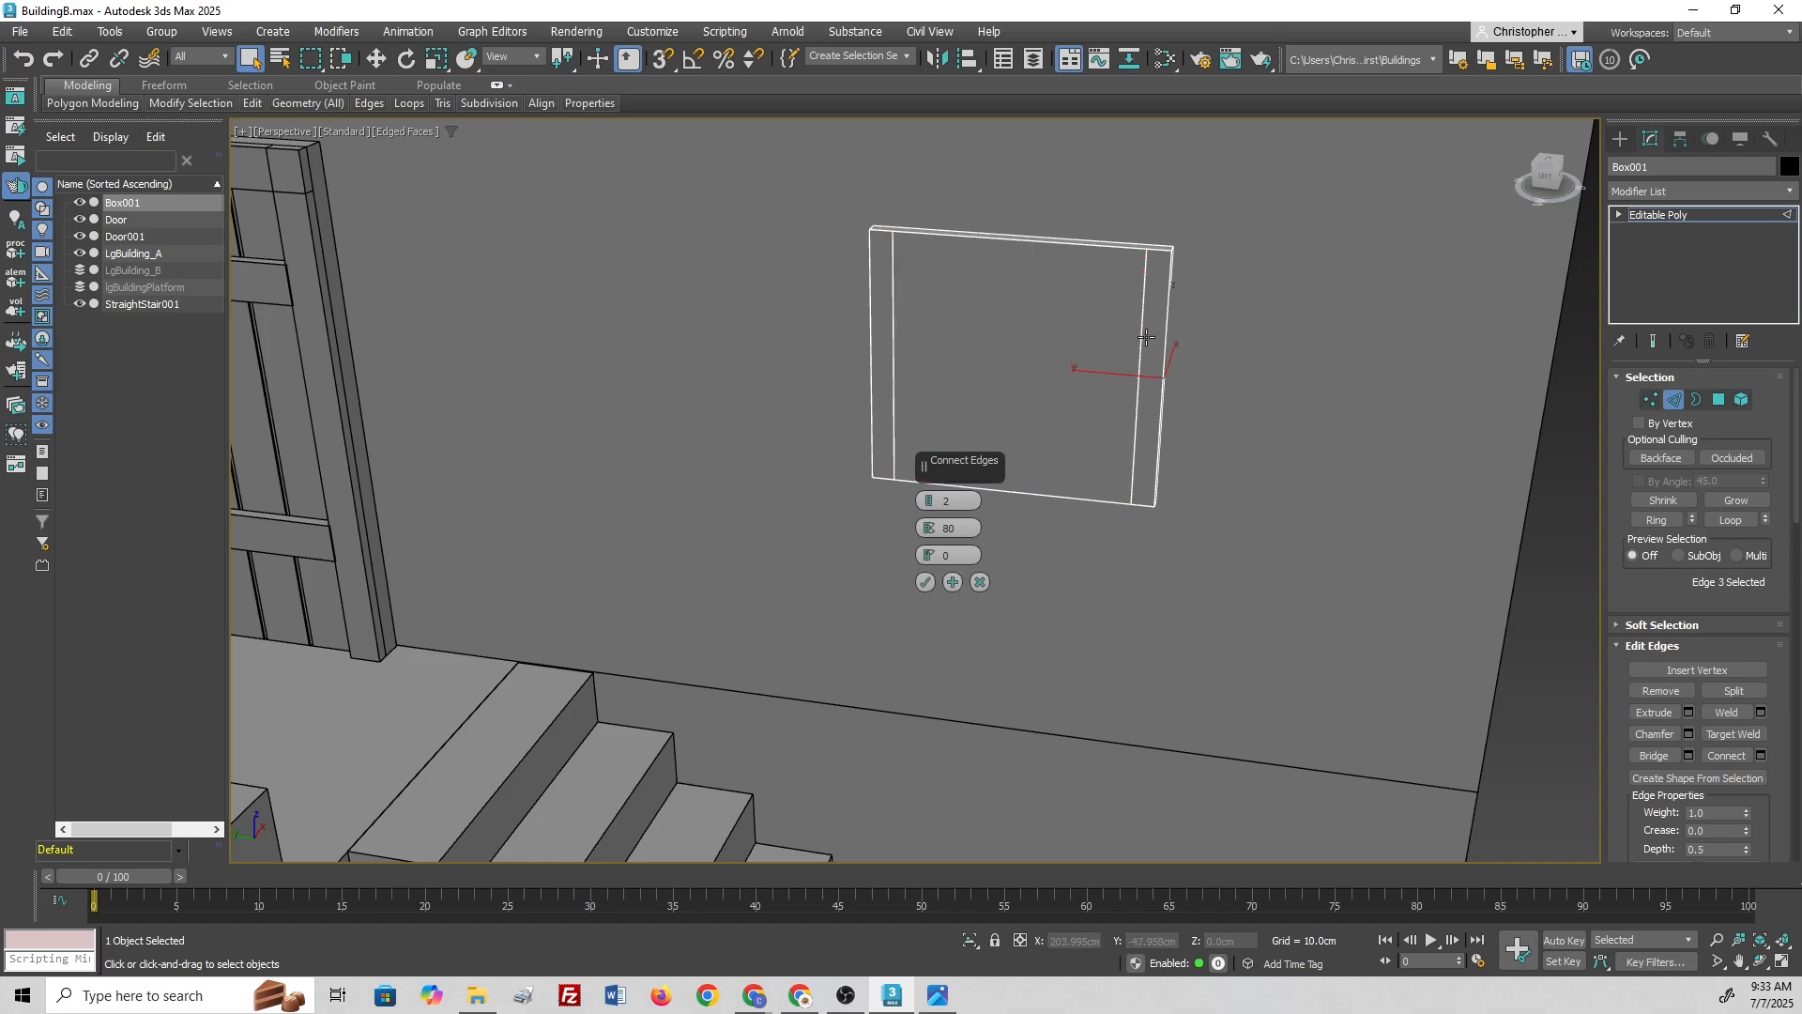
{"action": "left_click", "coordinate": [870, 349], "text": "ctrl"}
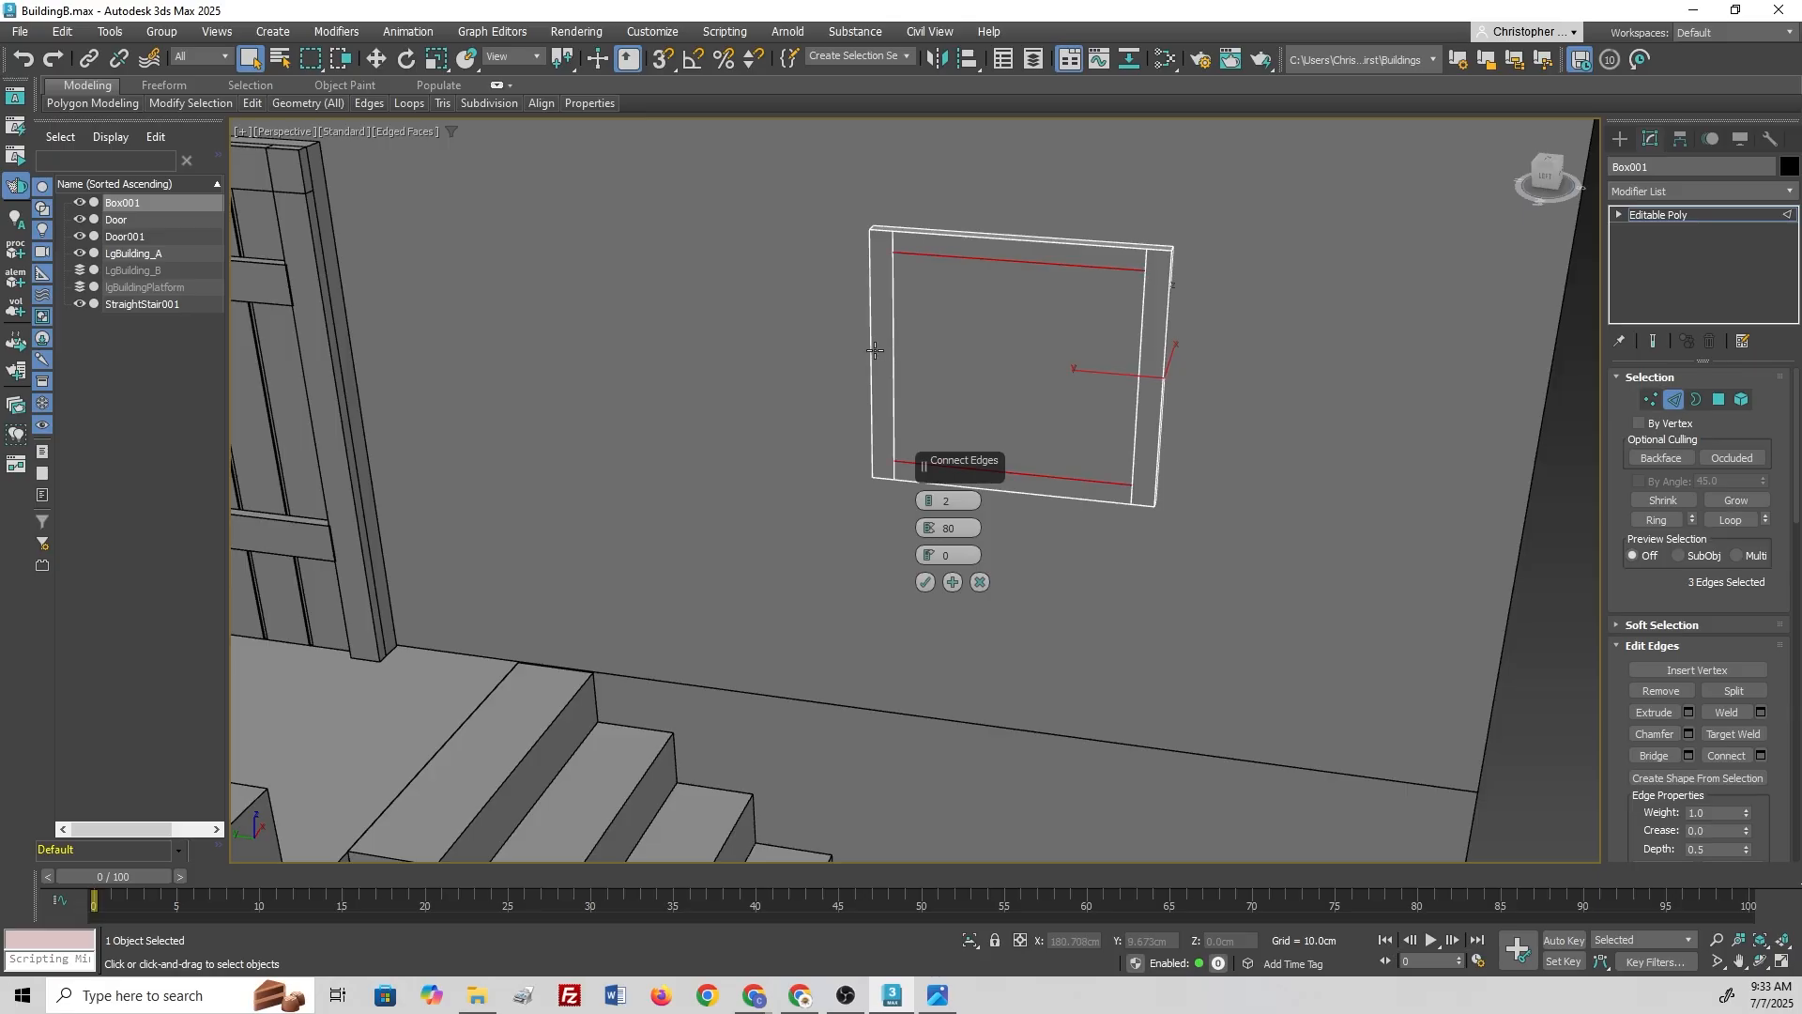
{"action": "left_click", "coordinate": [1164, 358], "text": "ctrl"}
{"action": "middle_click_drag", "start_coordinate": [1191, 366], "coordinate": [1128, 398], "text": "alt"}
{"action": "left_click", "coordinate": [1147, 312], "text": "alt"}
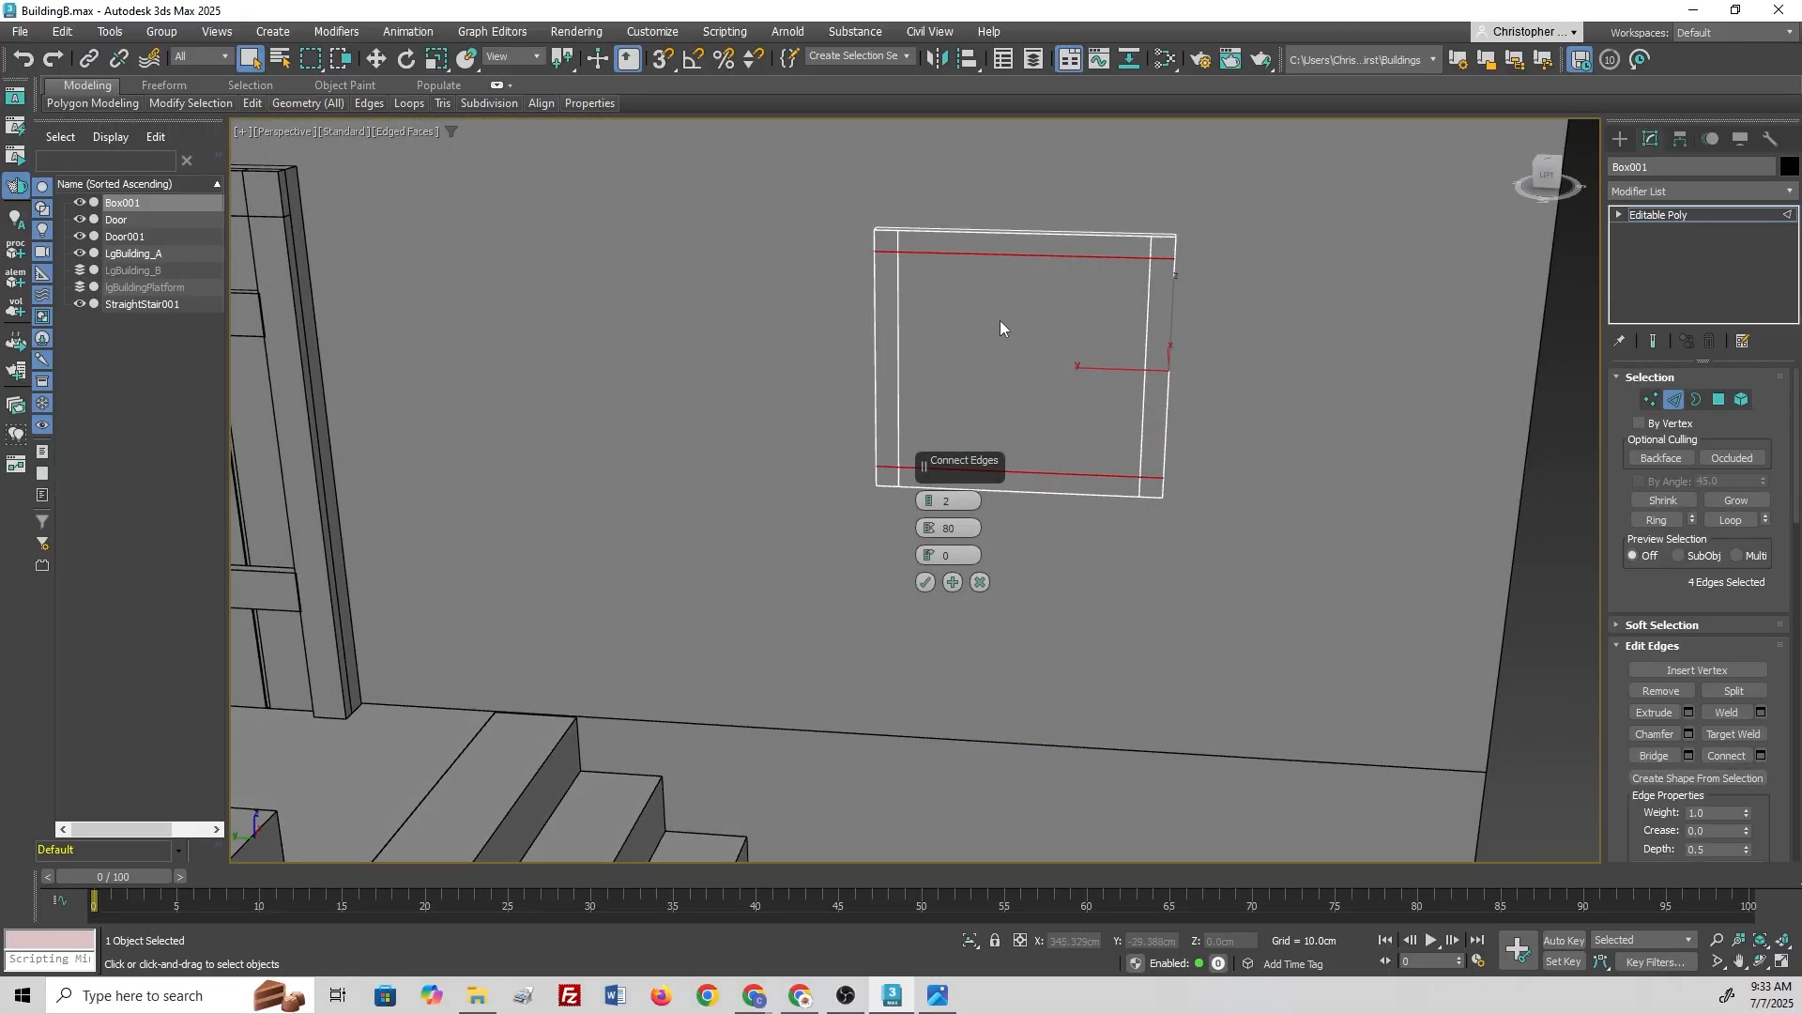
{"action": "left_click", "coordinate": [925, 581]}
Step: Extrude the eight border polygons on the window box's front a short distance outward to form a raised frame
{"action": "left_click", "coordinate": [1123, 649]}
{"action": "left_click", "coordinate": [963, 478]}
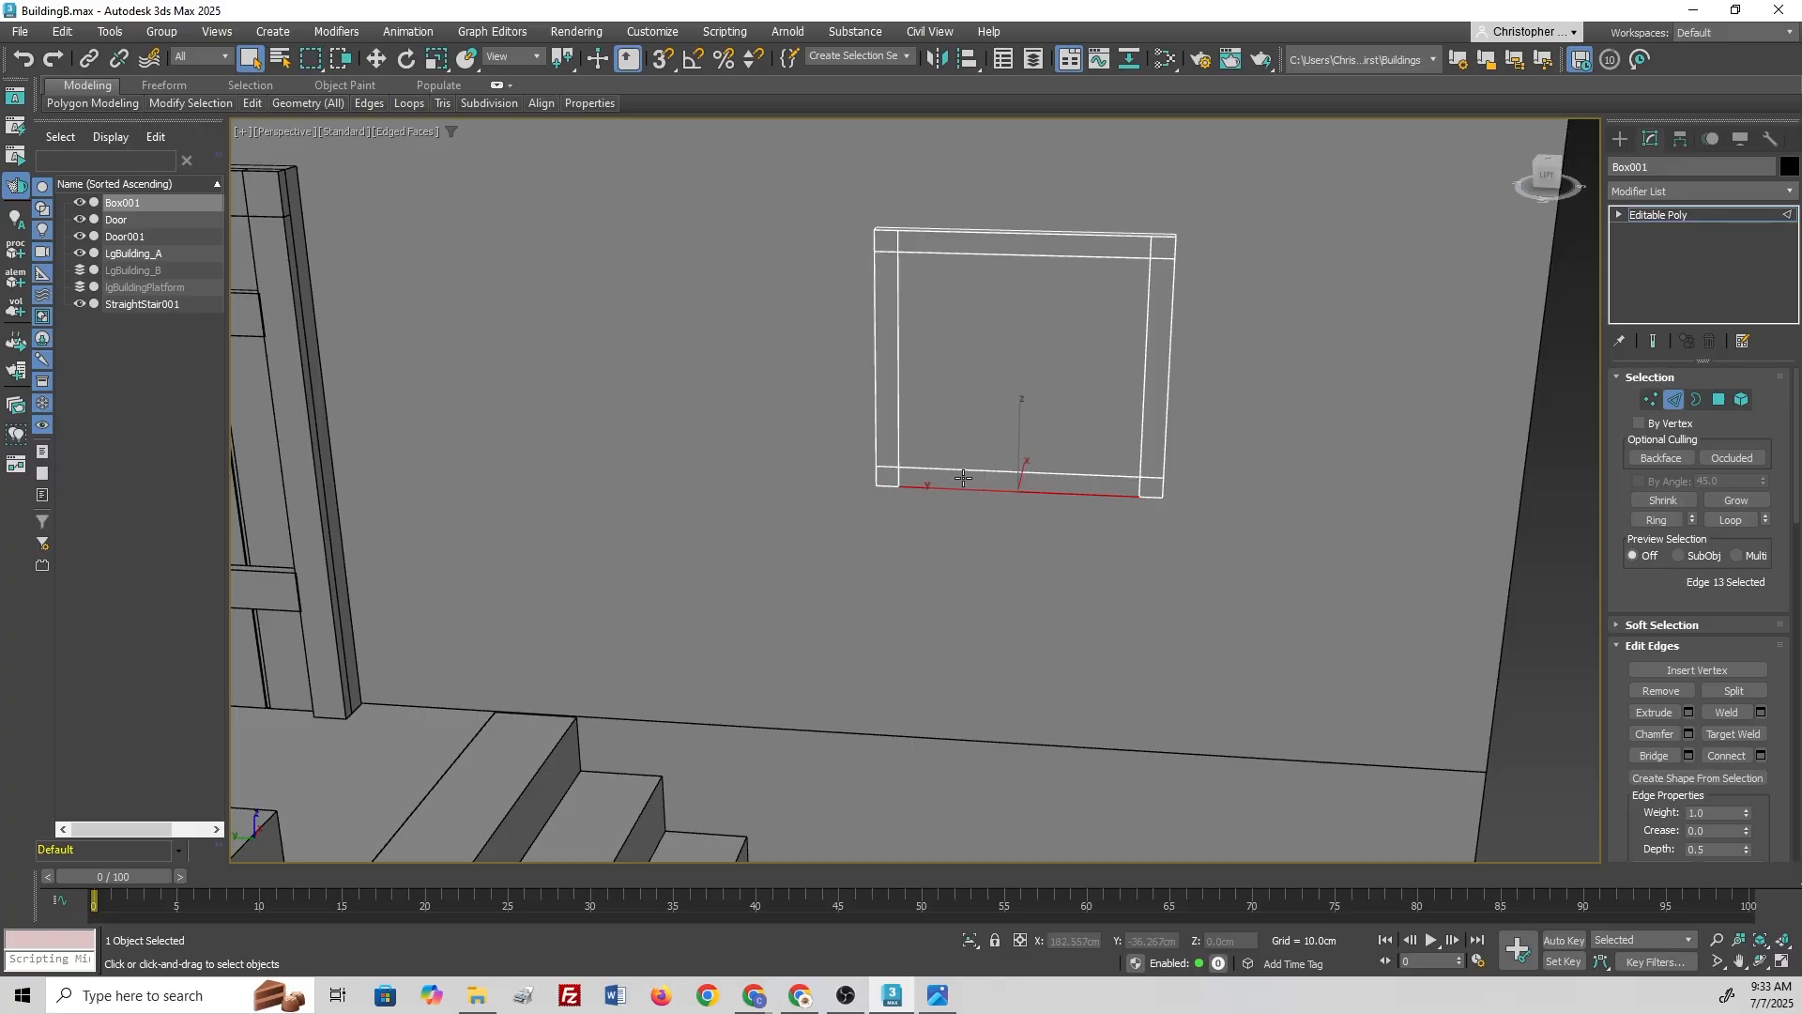
{"action": "key", "text": "4"}
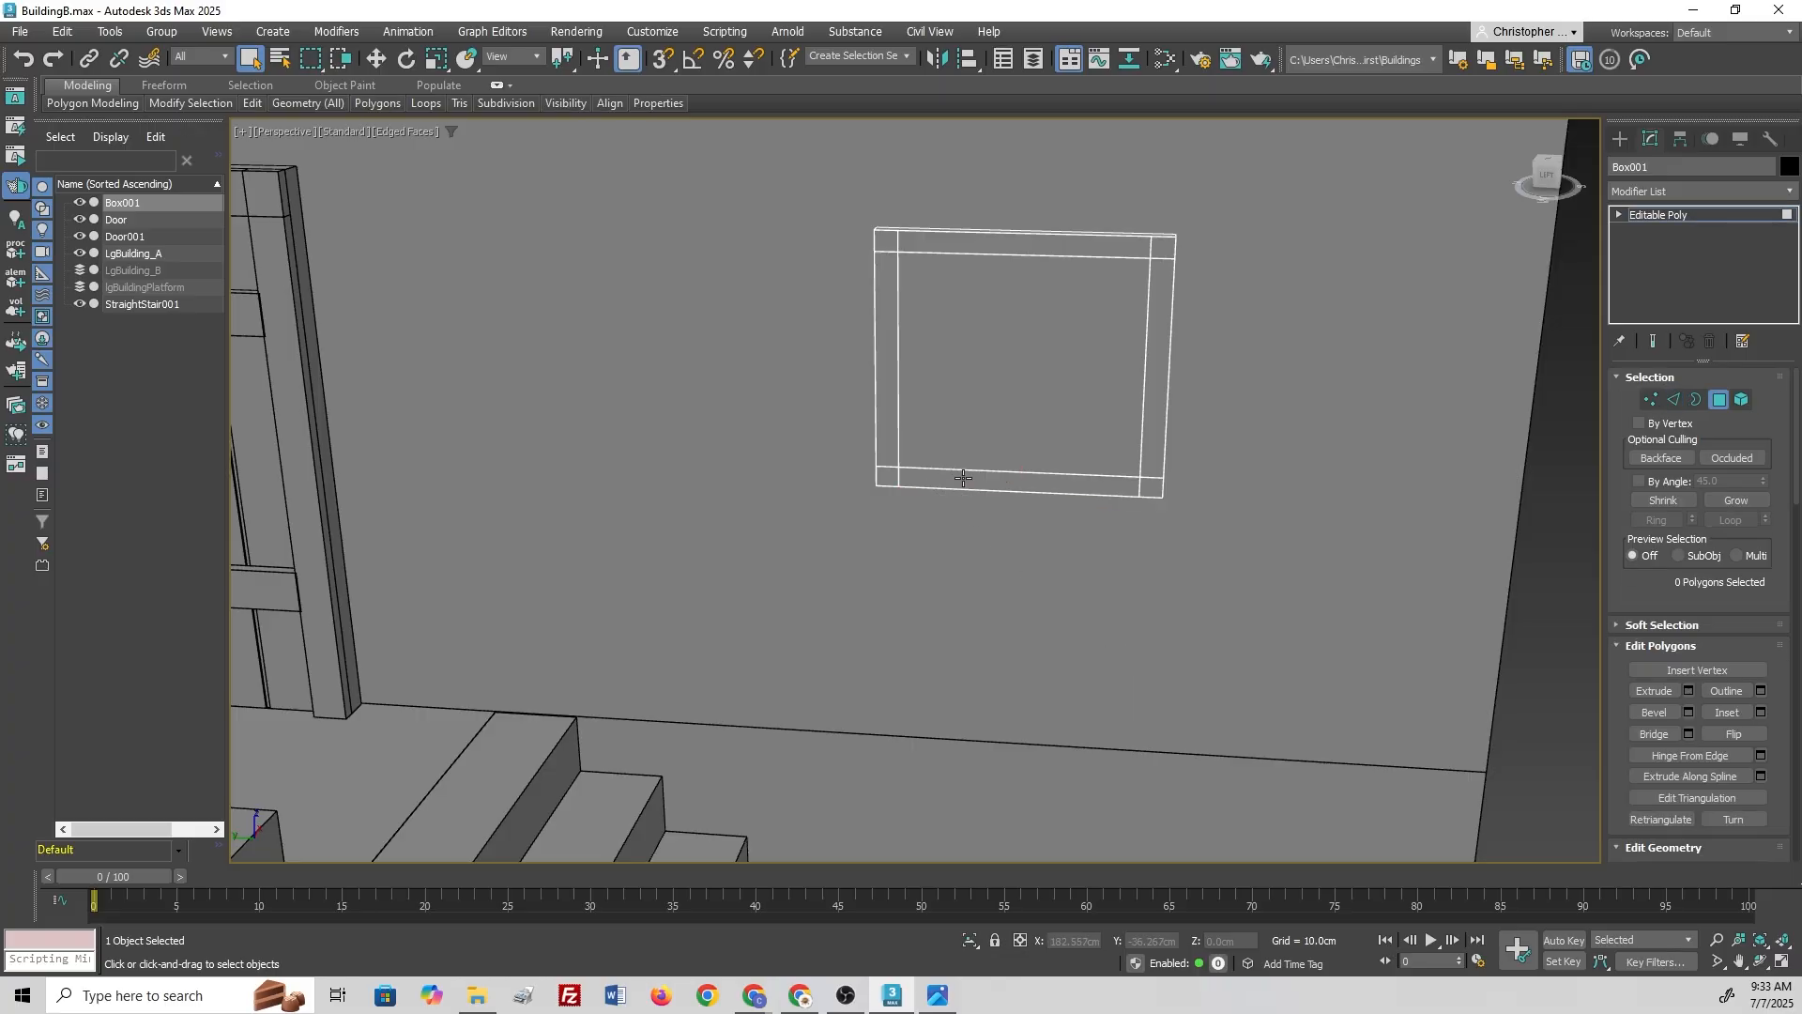
{"action": "left_click", "coordinate": [964, 478]}
{"action": "left_click", "coordinate": [1153, 486], "text": "ctrl"}
{"action": "left_click", "coordinate": [1149, 334], "text": "ctrl"}
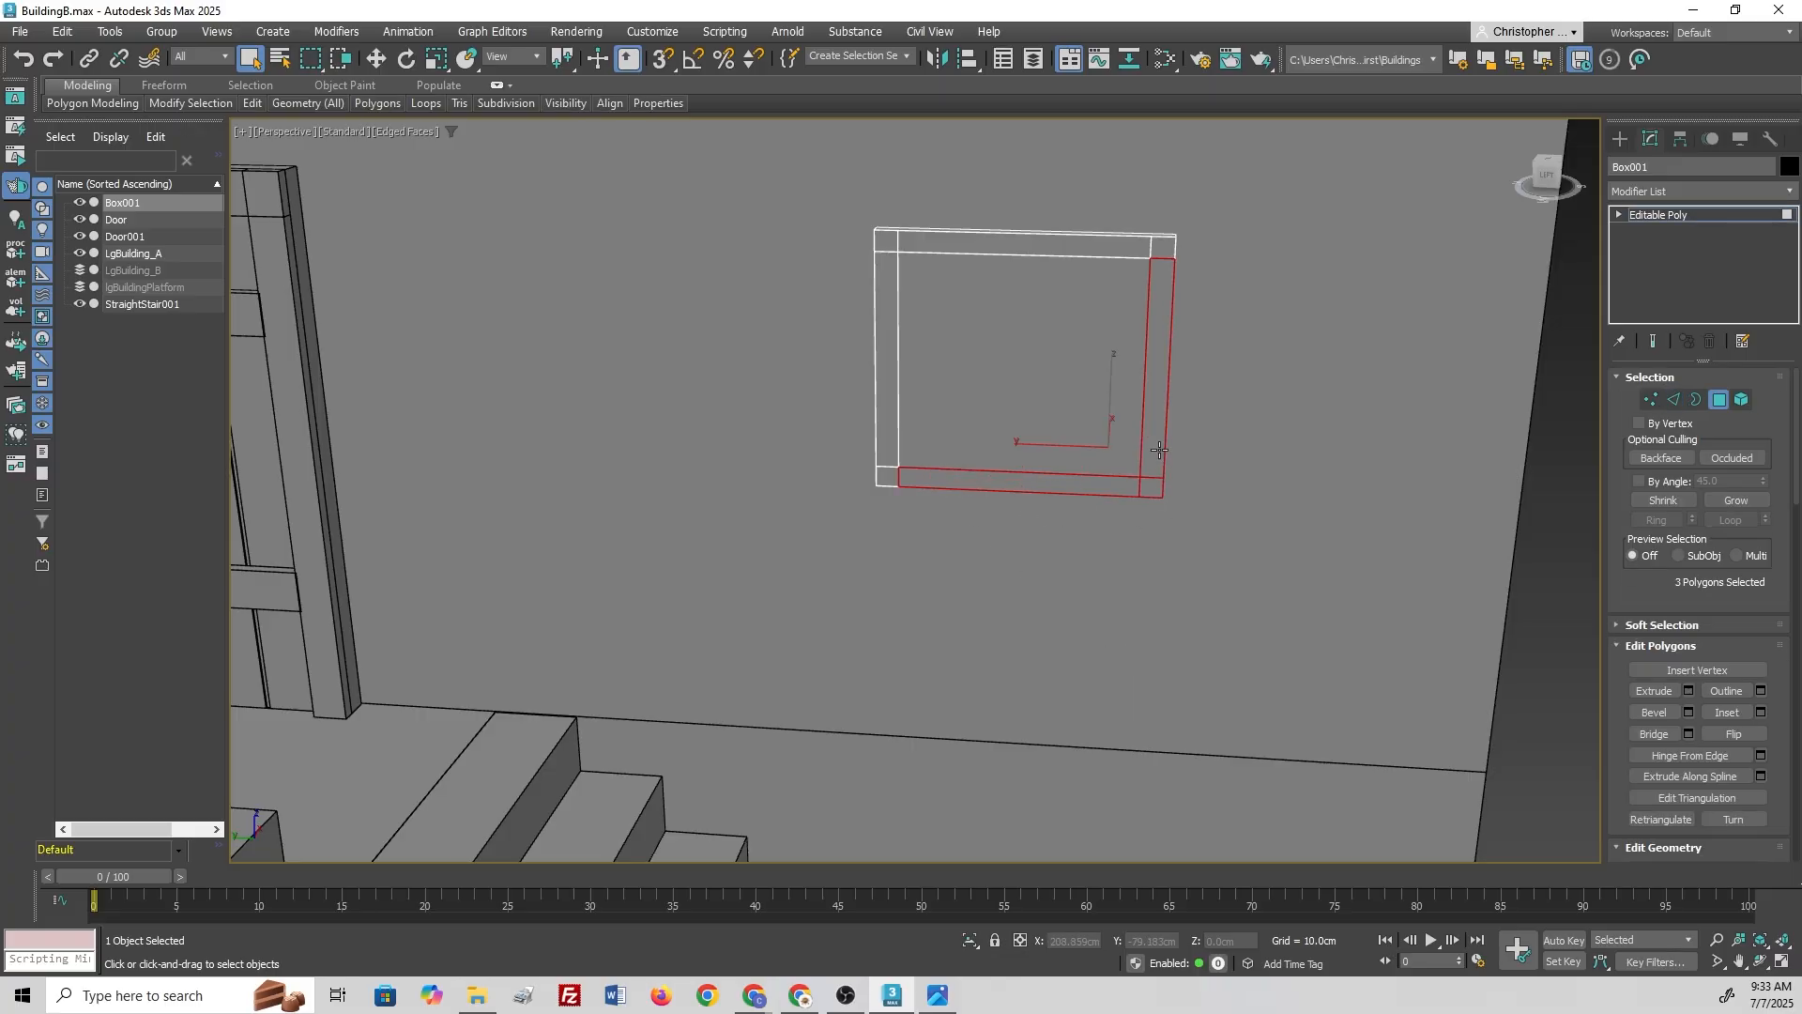
{"action": "left_click", "coordinate": [1155, 249], "text": "ctrl"}
{"action": "left_click", "coordinate": [1117, 247], "text": "ctrl"}
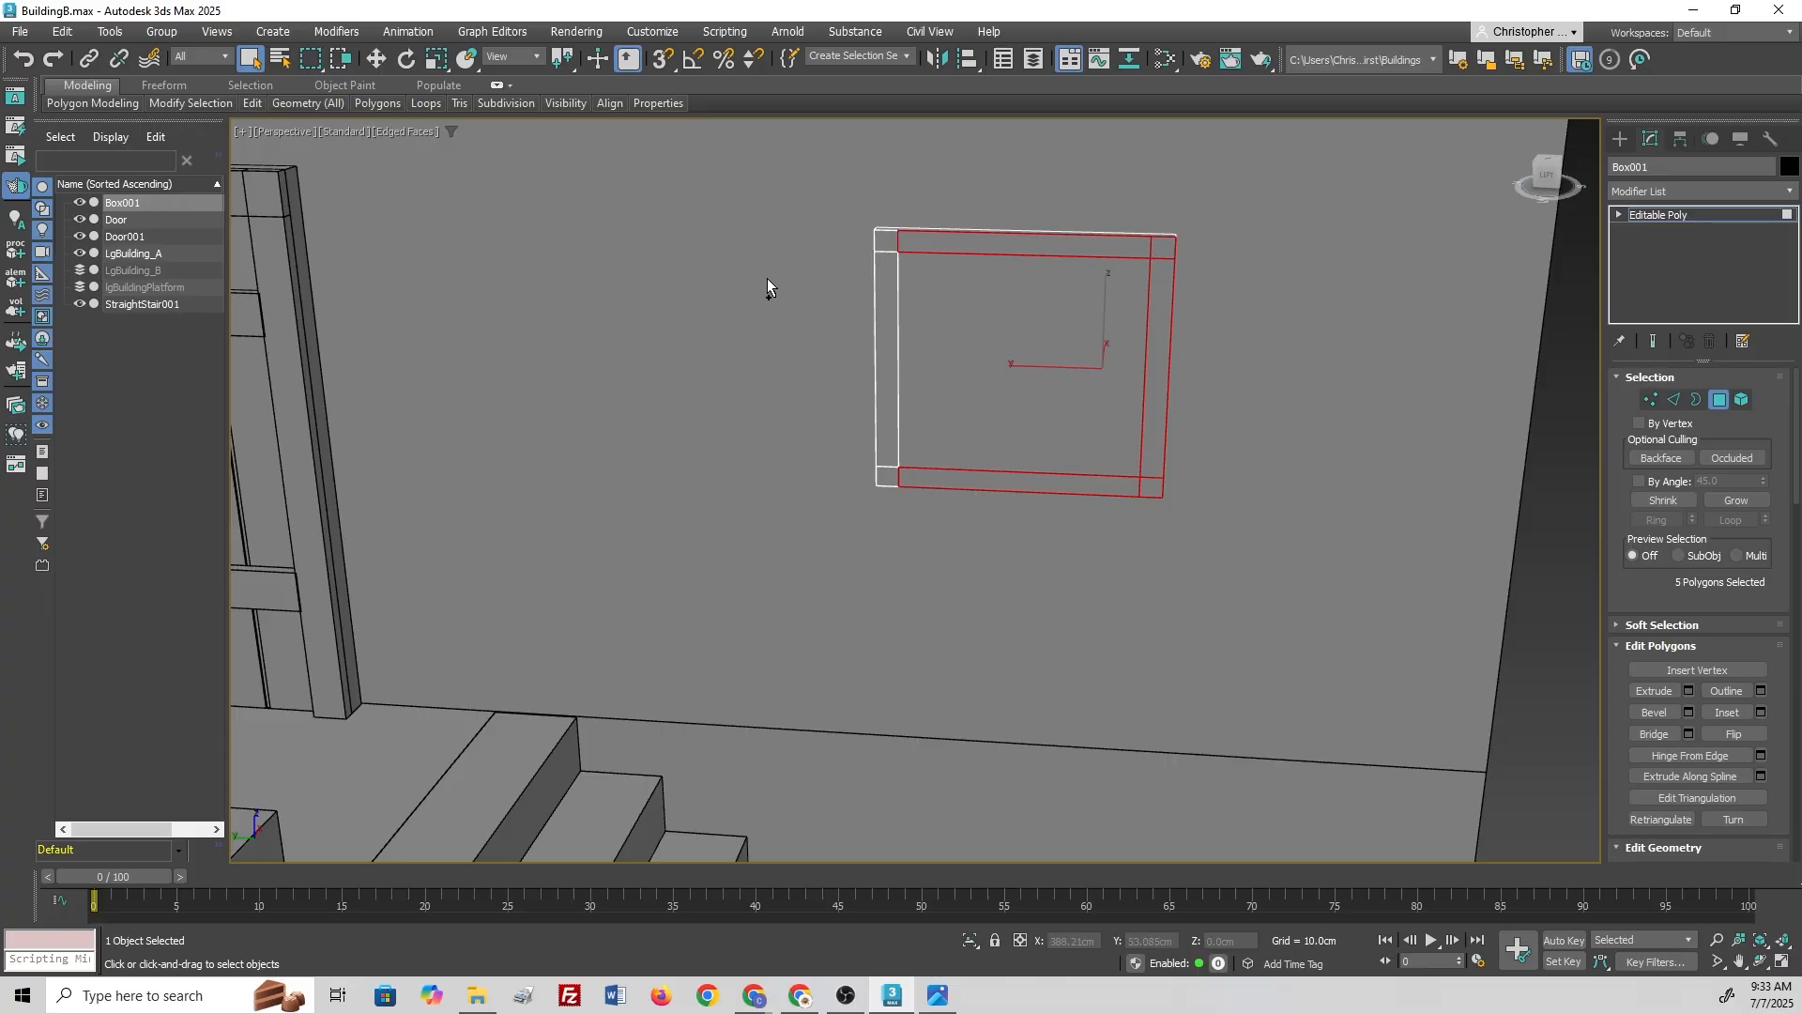
{"action": "left_click", "coordinate": [888, 244], "text": "ctrl"}
{"action": "left_click", "coordinate": [891, 284], "text": "ctrl"}
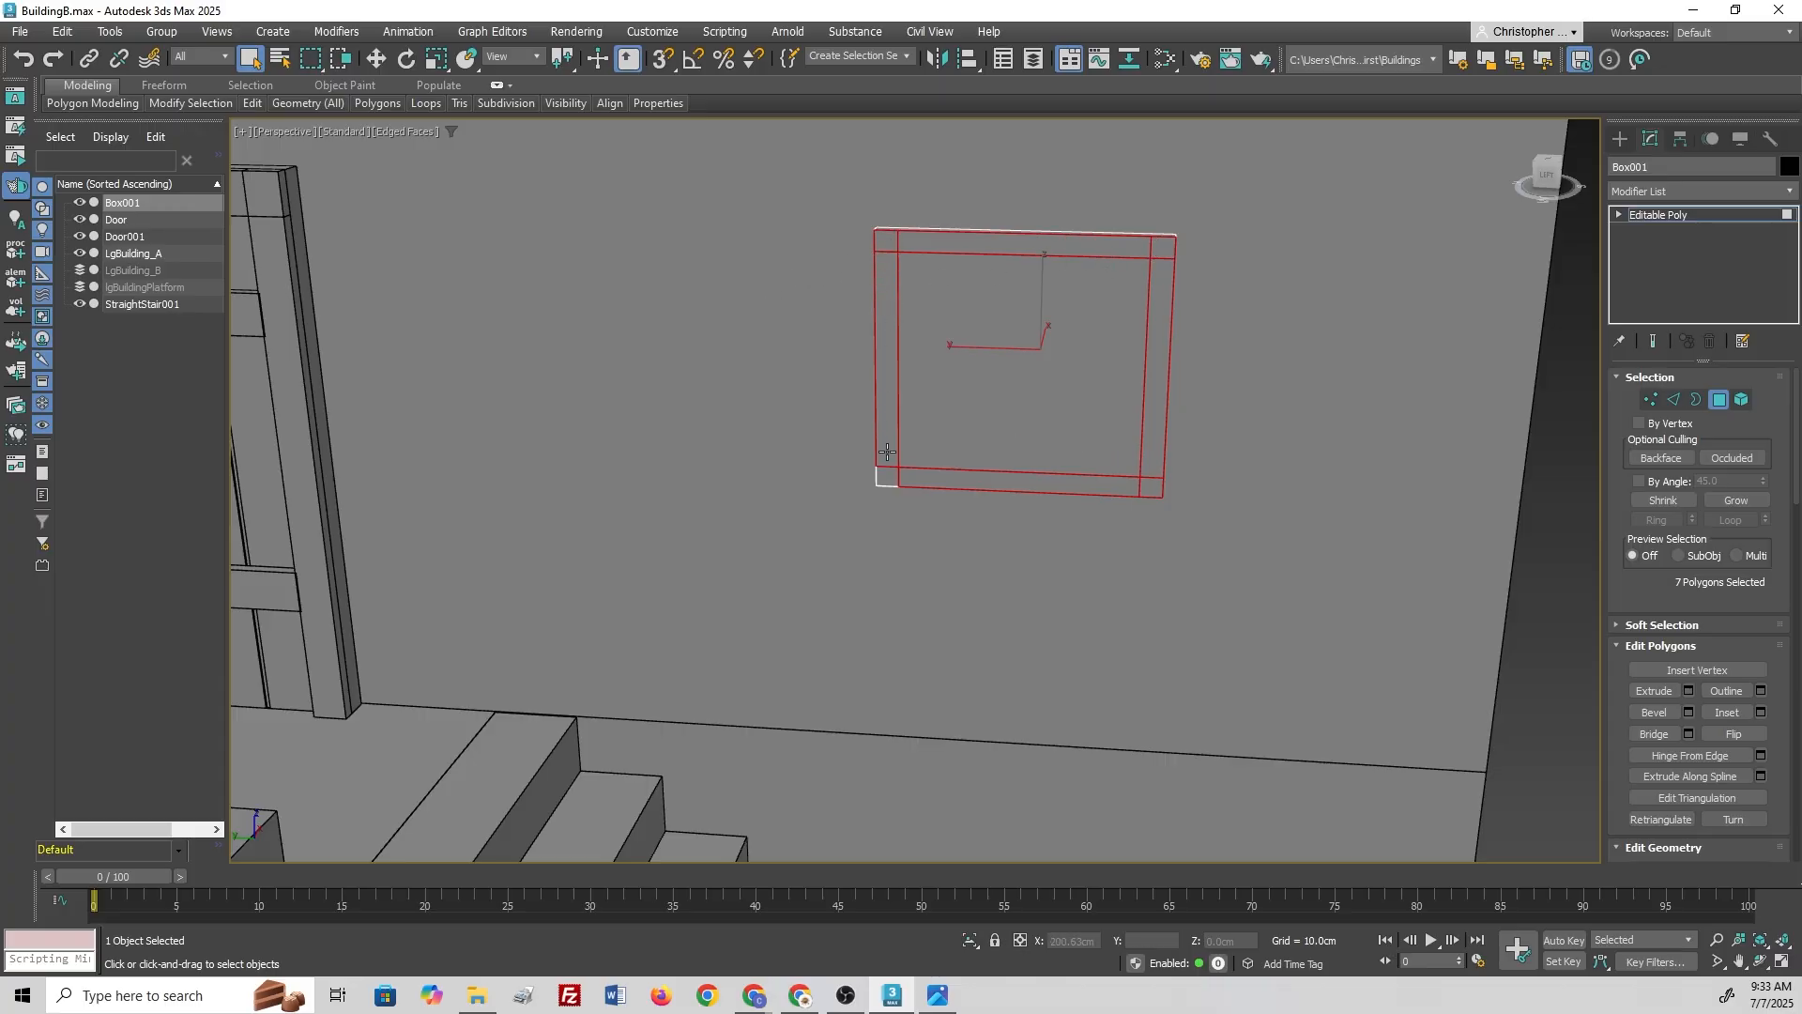
{"action": "left_click", "coordinate": [889, 480], "text": "ctrl"}
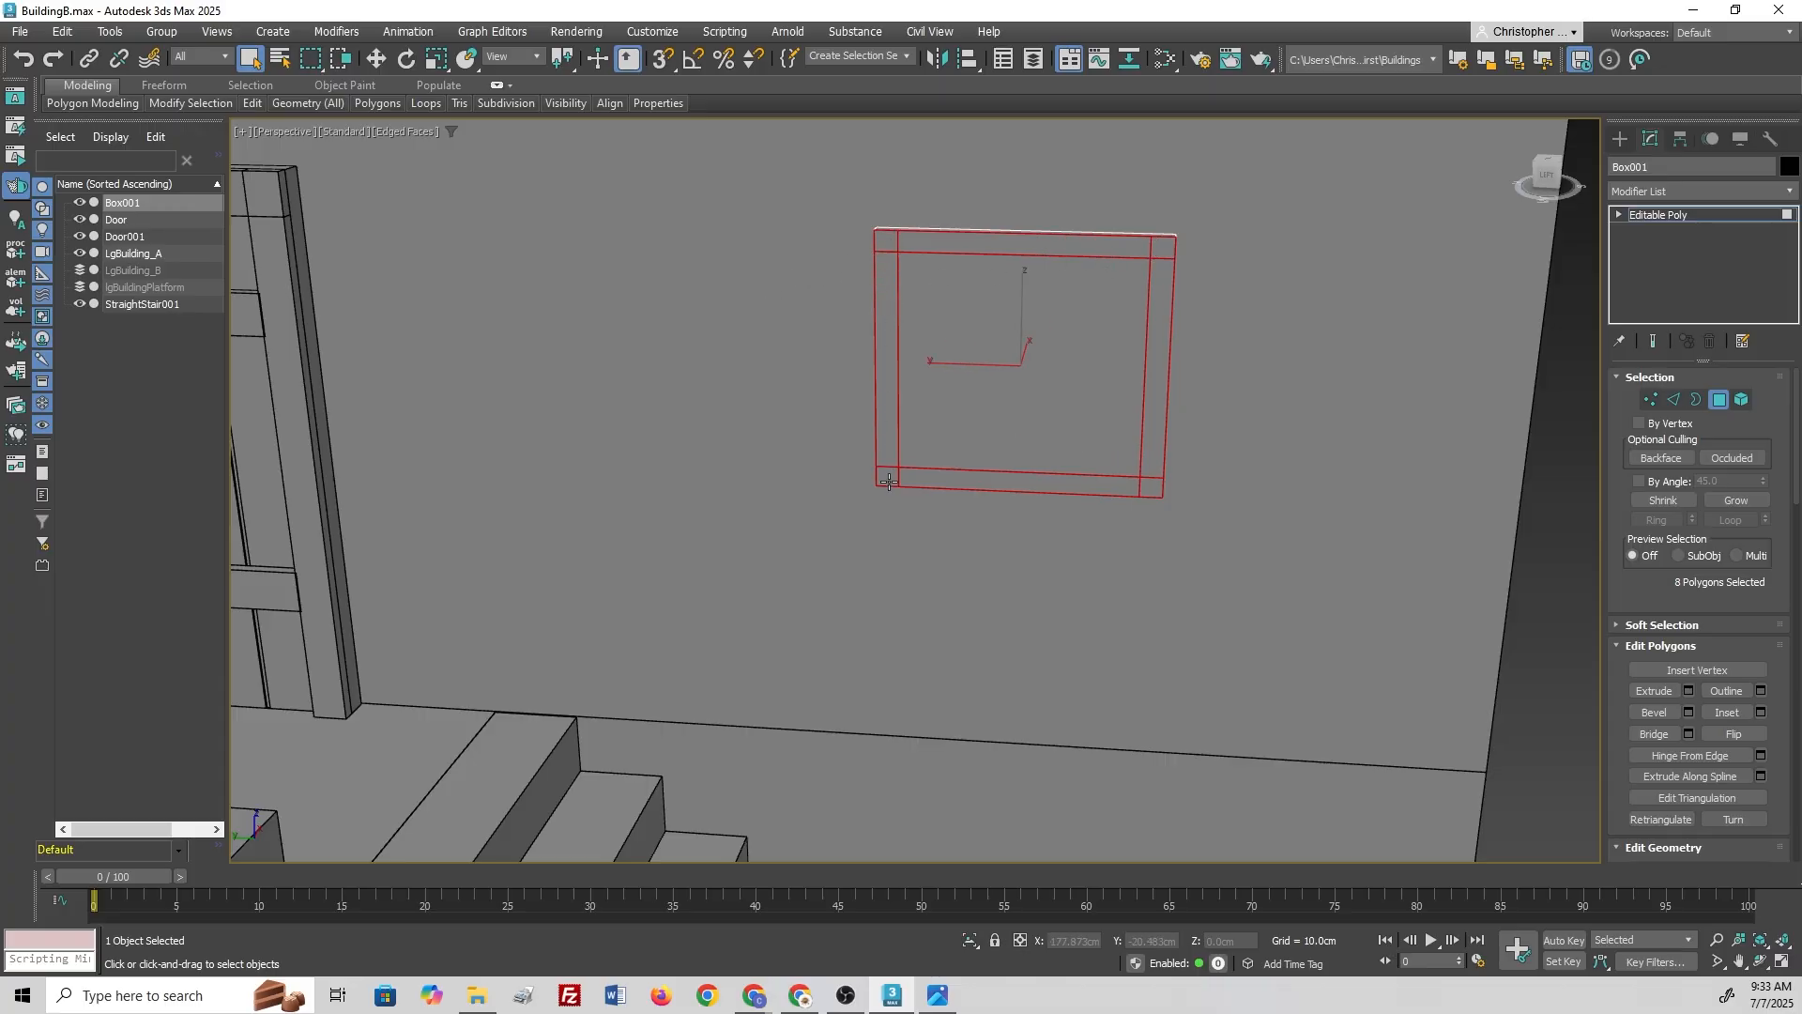
{"action": "left_click", "coordinate": [1688, 691]}
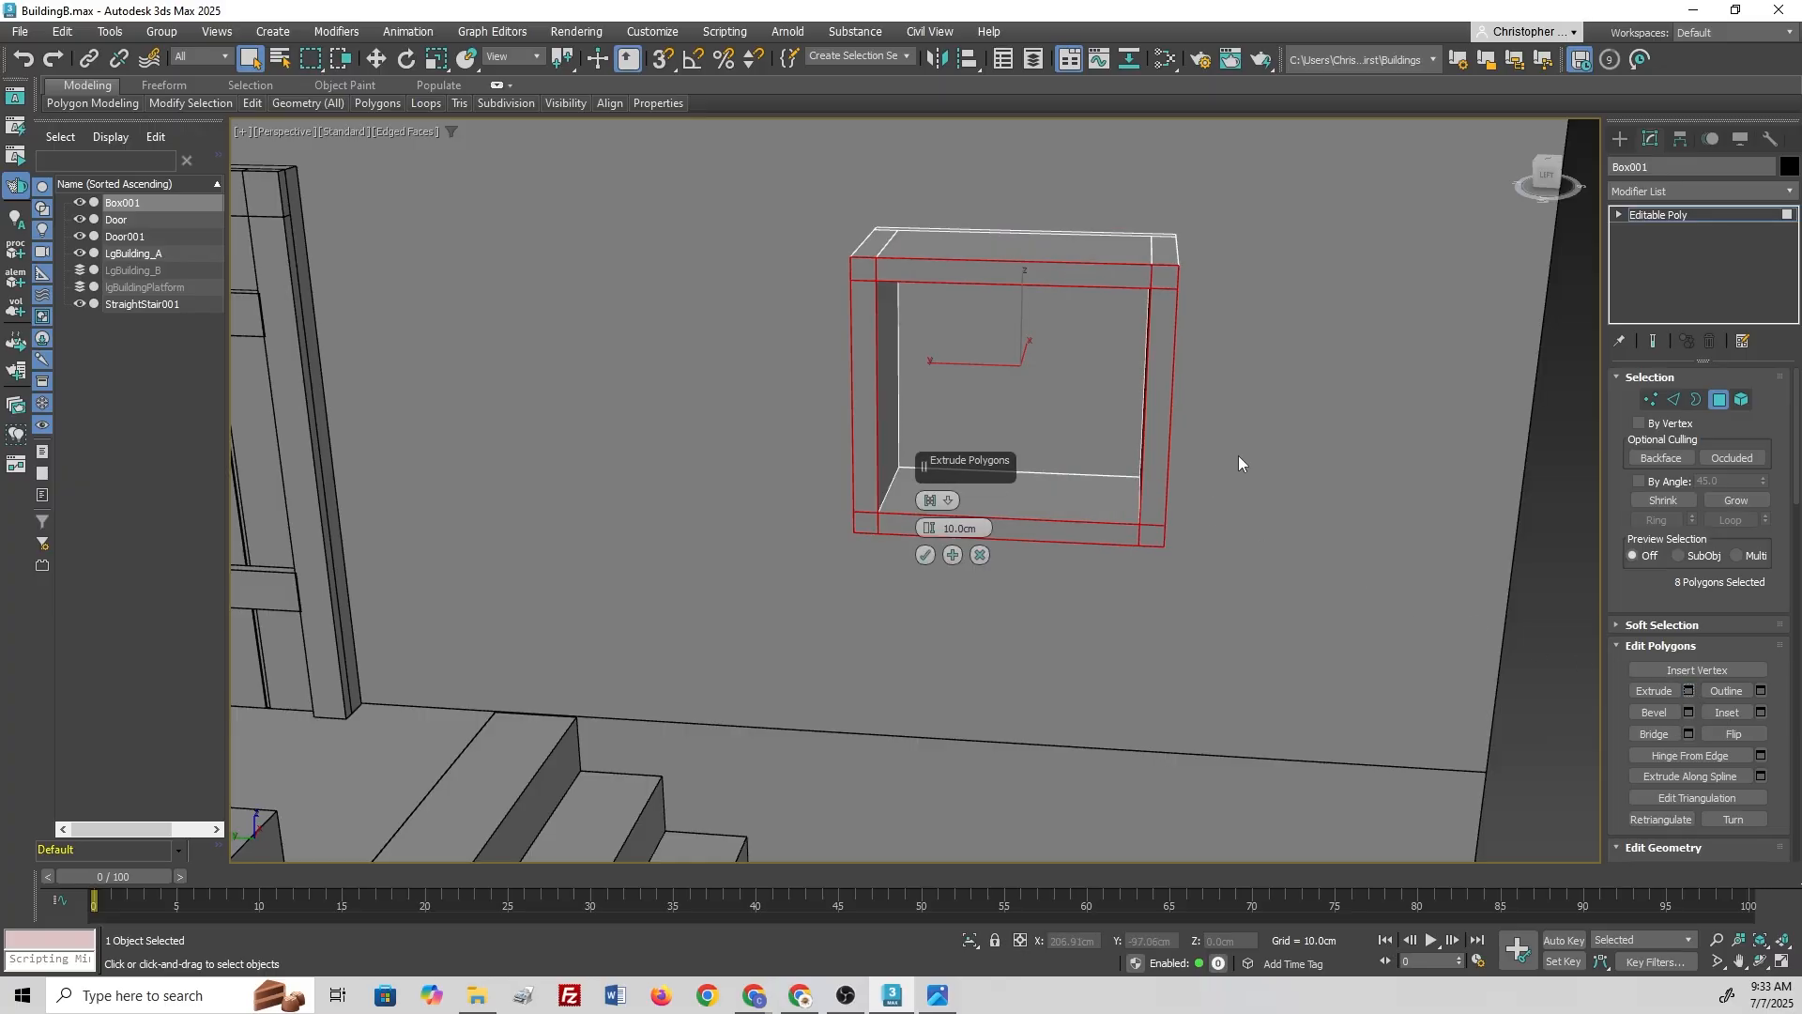
{"action": "middle_click_drag", "start_coordinate": [1237, 455], "coordinate": [1002, 567], "text": "alt"}
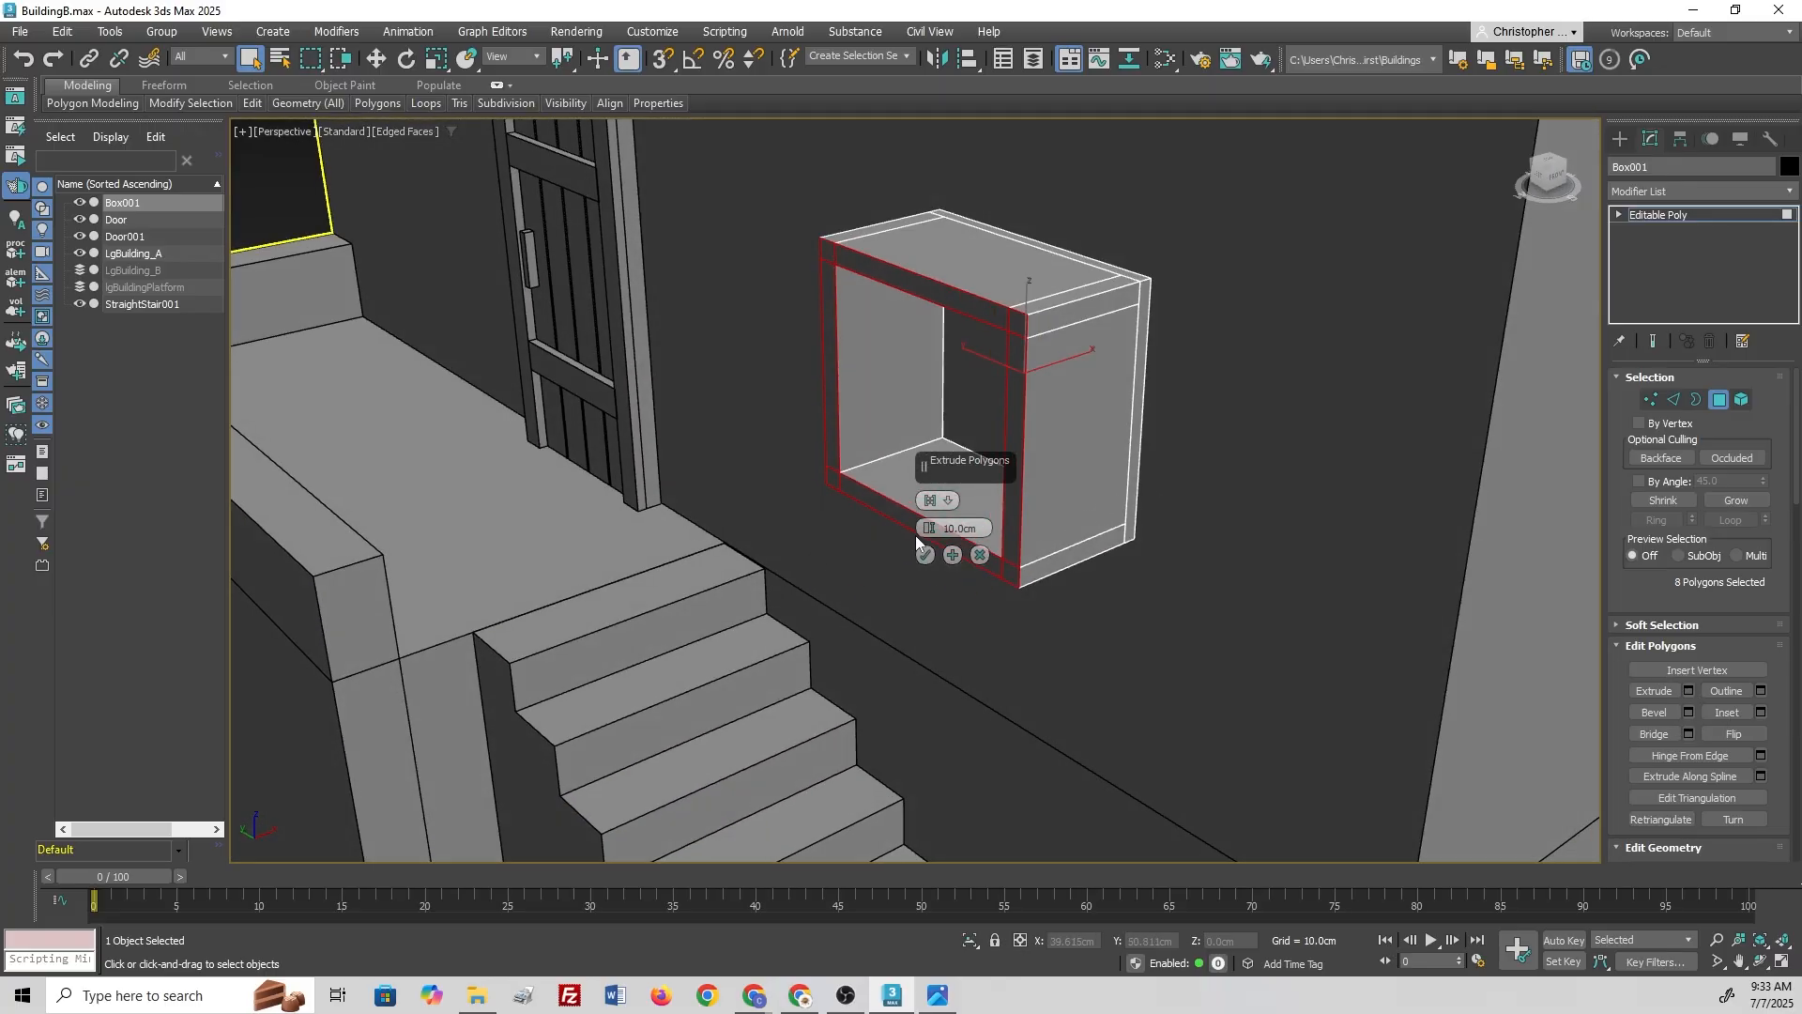
{"action": "left_click_drag", "start_coordinate": [929, 527], "coordinate": [961, 601]}
{"action": "left_click", "coordinate": [927, 556]}
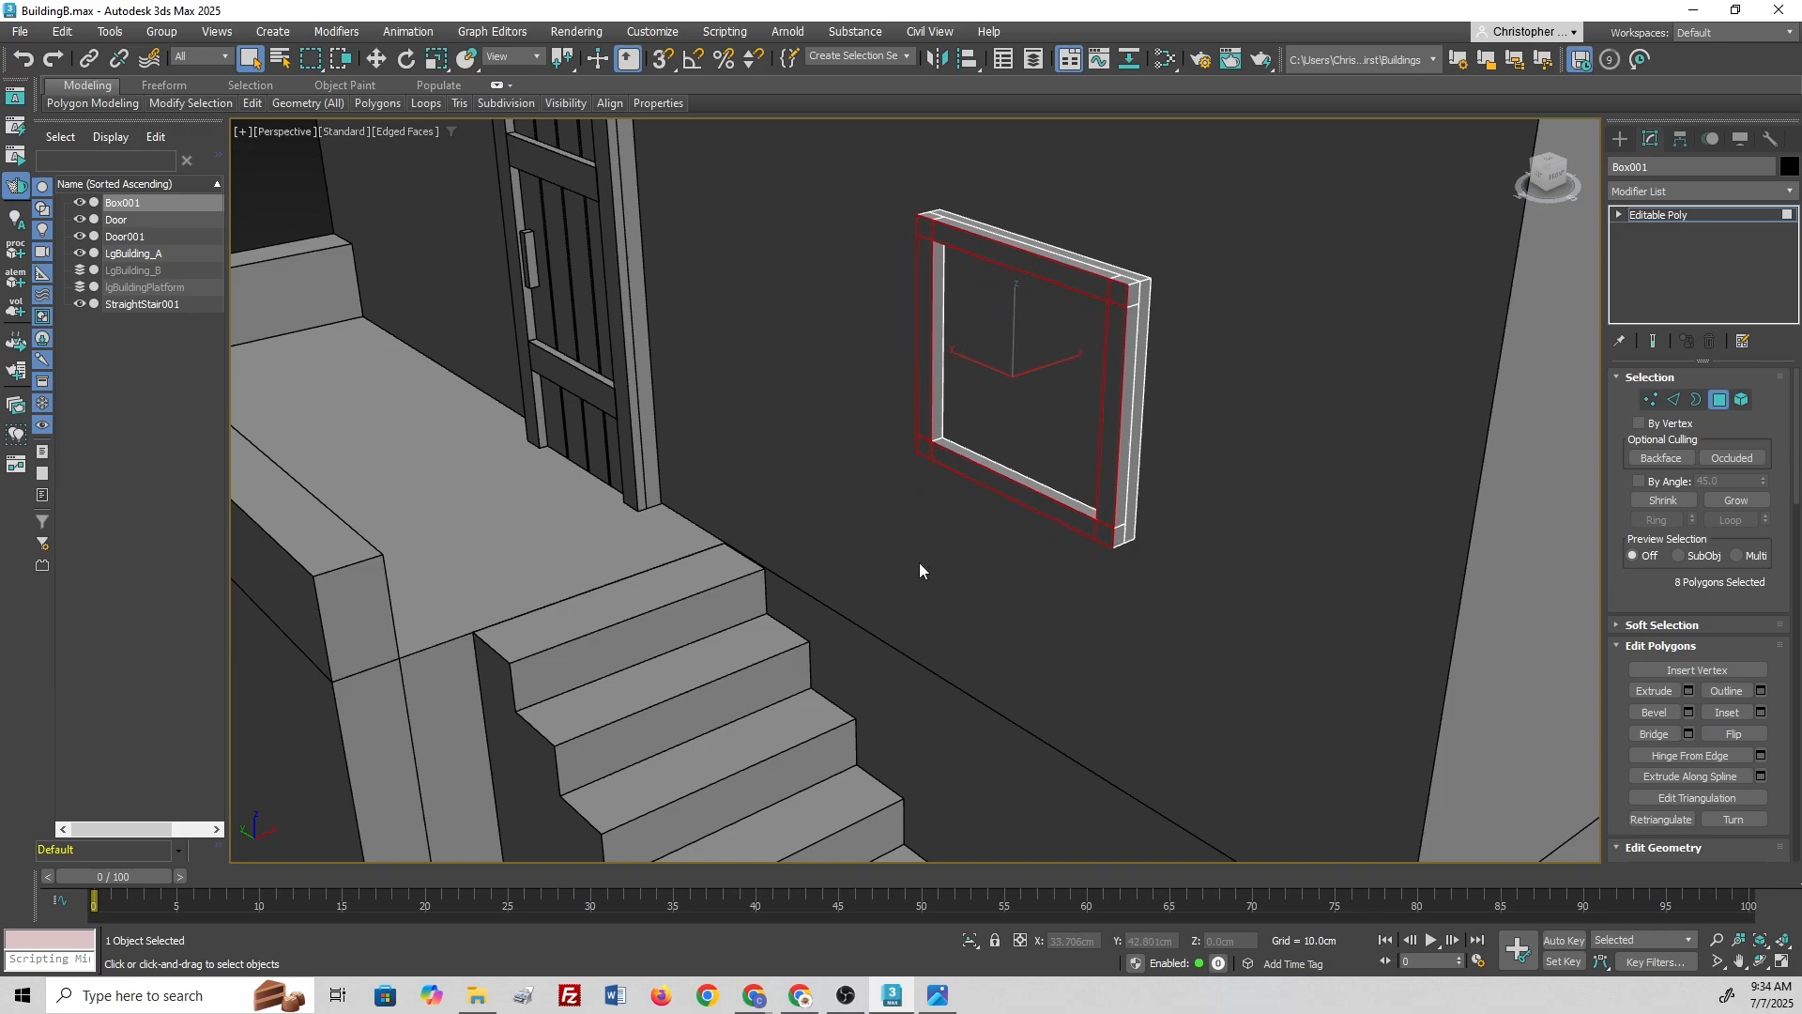
Step: Compare with Buildings.JPG and move the whole window to about Y -68.5 cm, Z 88.8 cm, level with the upper door's top
{"action": "middle_click_drag", "start_coordinate": [920, 564], "coordinate": [974, 506], "text": "alt"}
{"action": "scroll", "coordinate": [1009, 546], "scroll_direction": "down", "scroll_amount": 5}
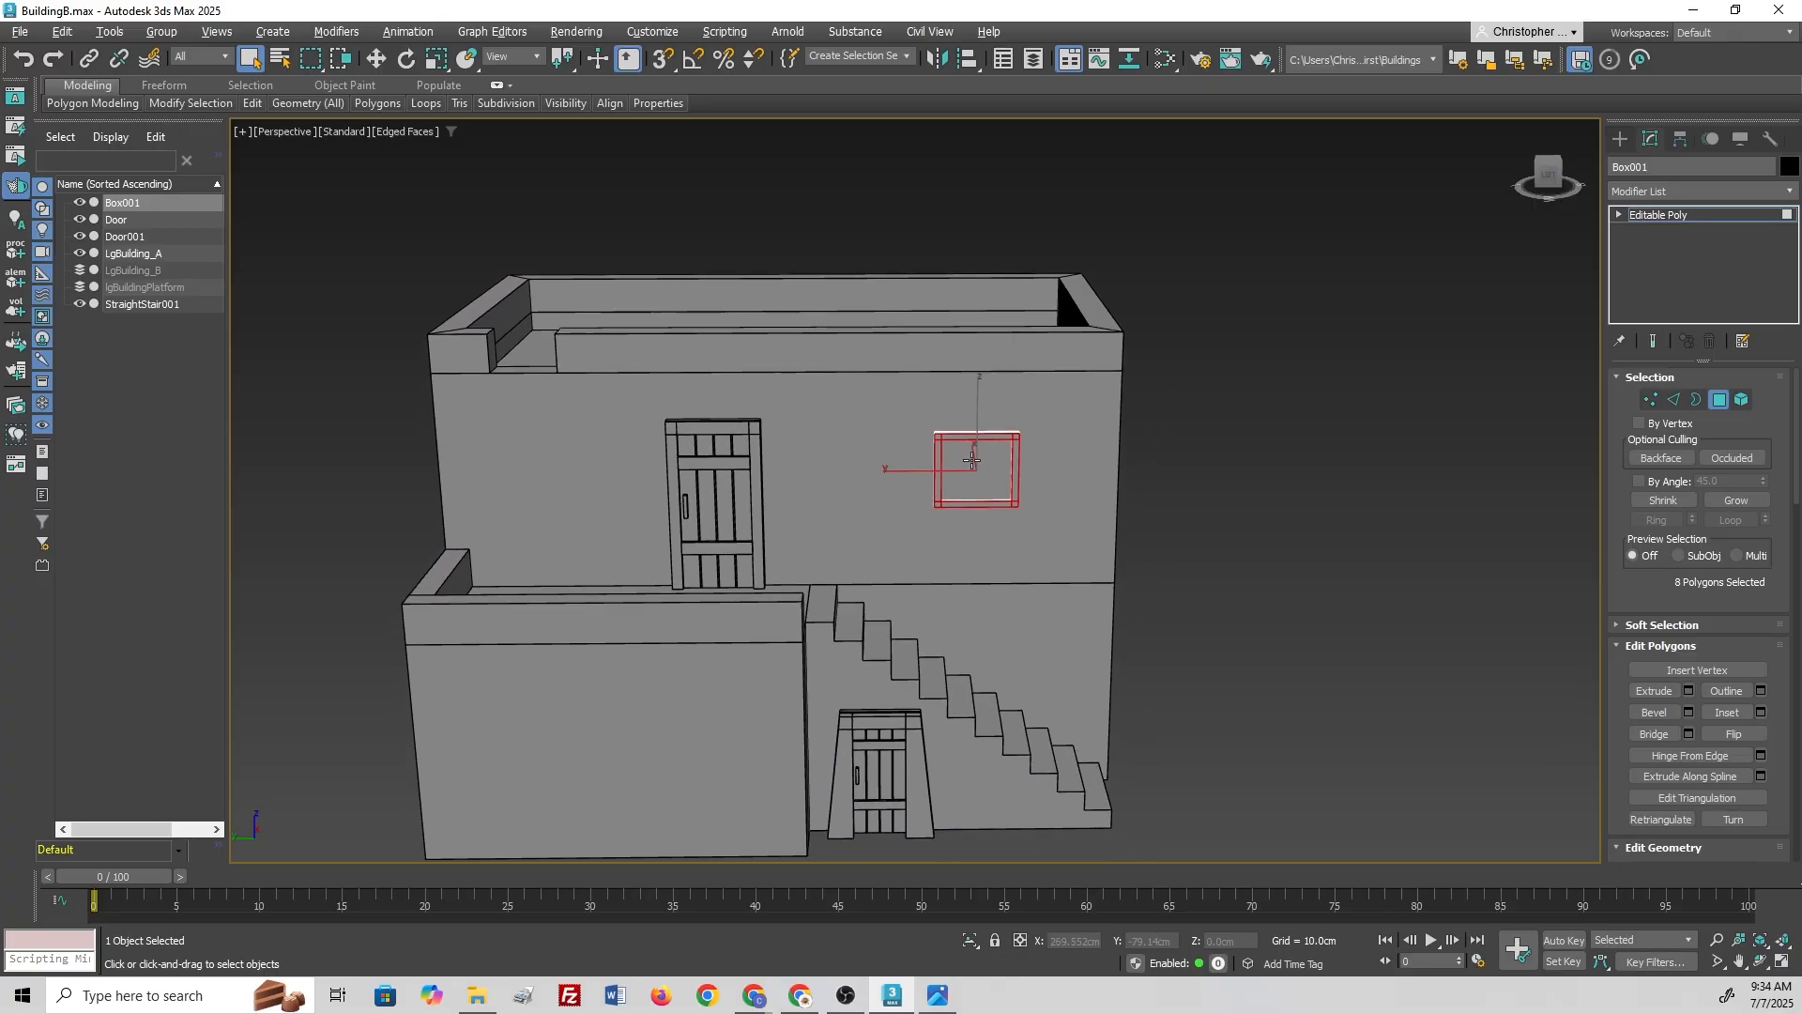
{"action": "left_click", "coordinate": [946, 995]}
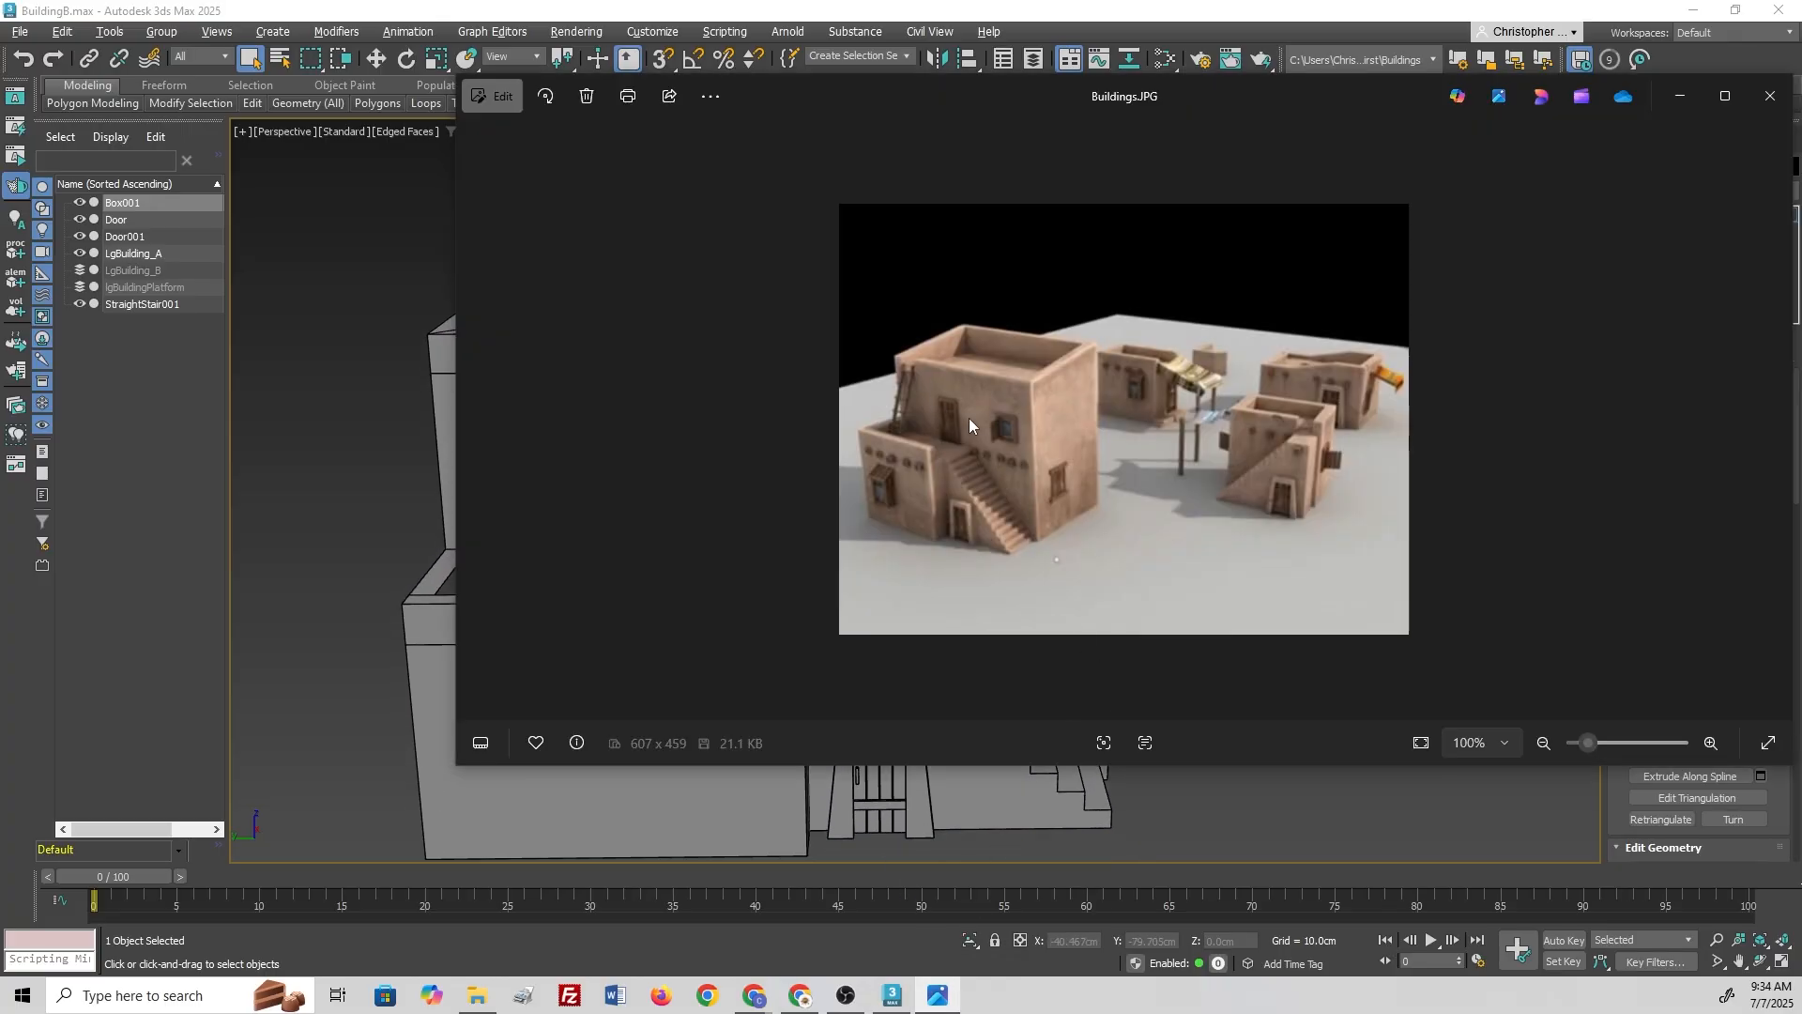
{"action": "left_click", "coordinate": [816, 5]}
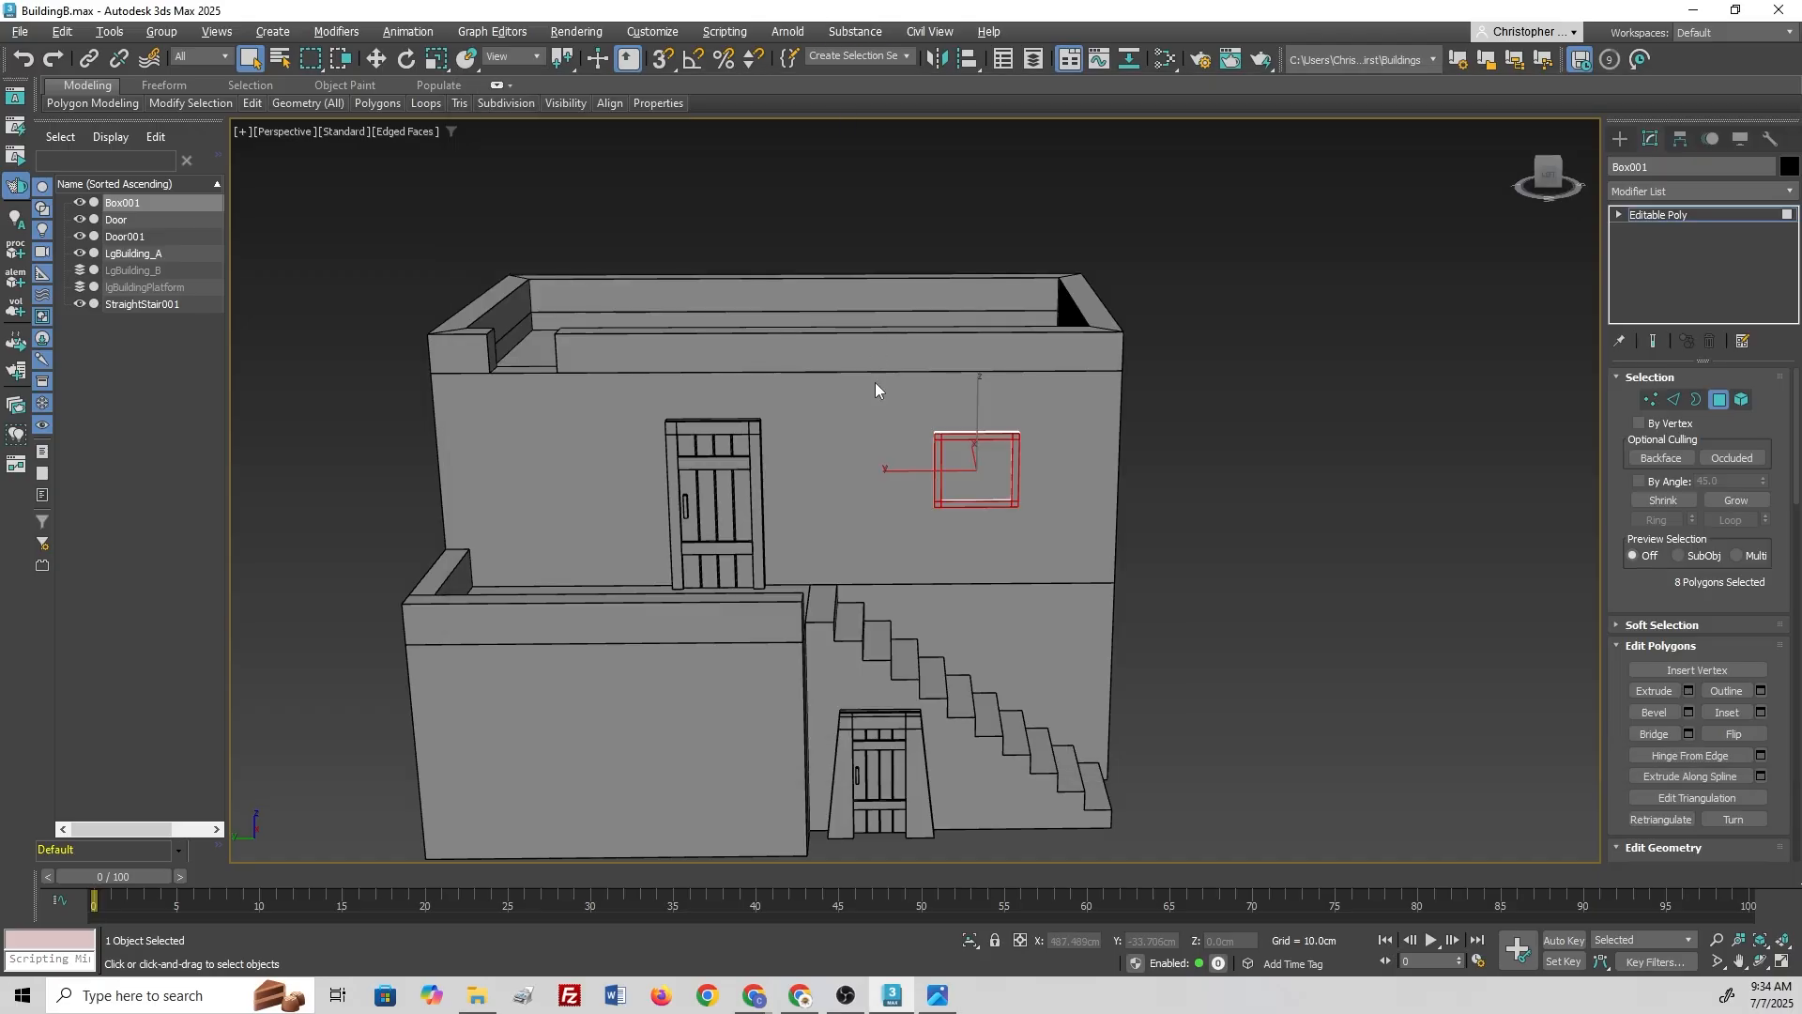
{"action": "left_click", "coordinate": [1722, 399]}
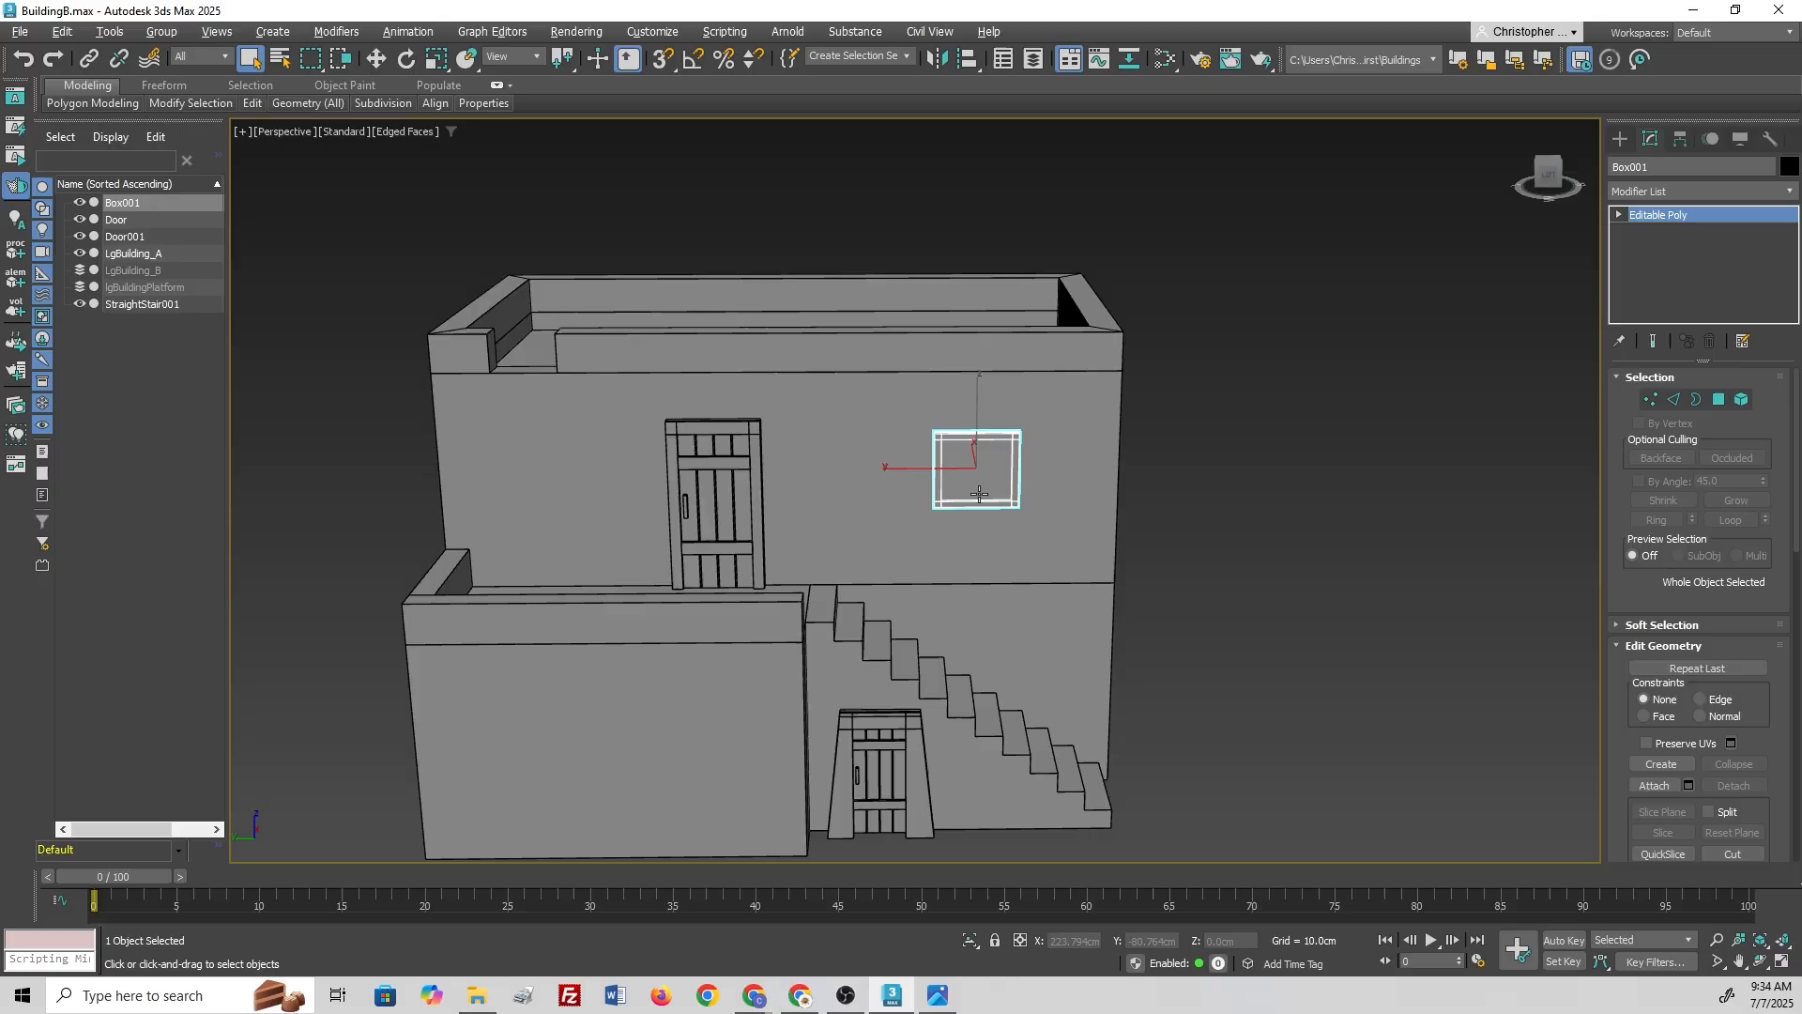
{"action": "key", "text": "w"}
{"action": "left_click_drag", "start_coordinate": [897, 455], "coordinate": [705, 454]}
{"action": "left_click_drag", "start_coordinate": [788, 405], "coordinate": [790, 392]}
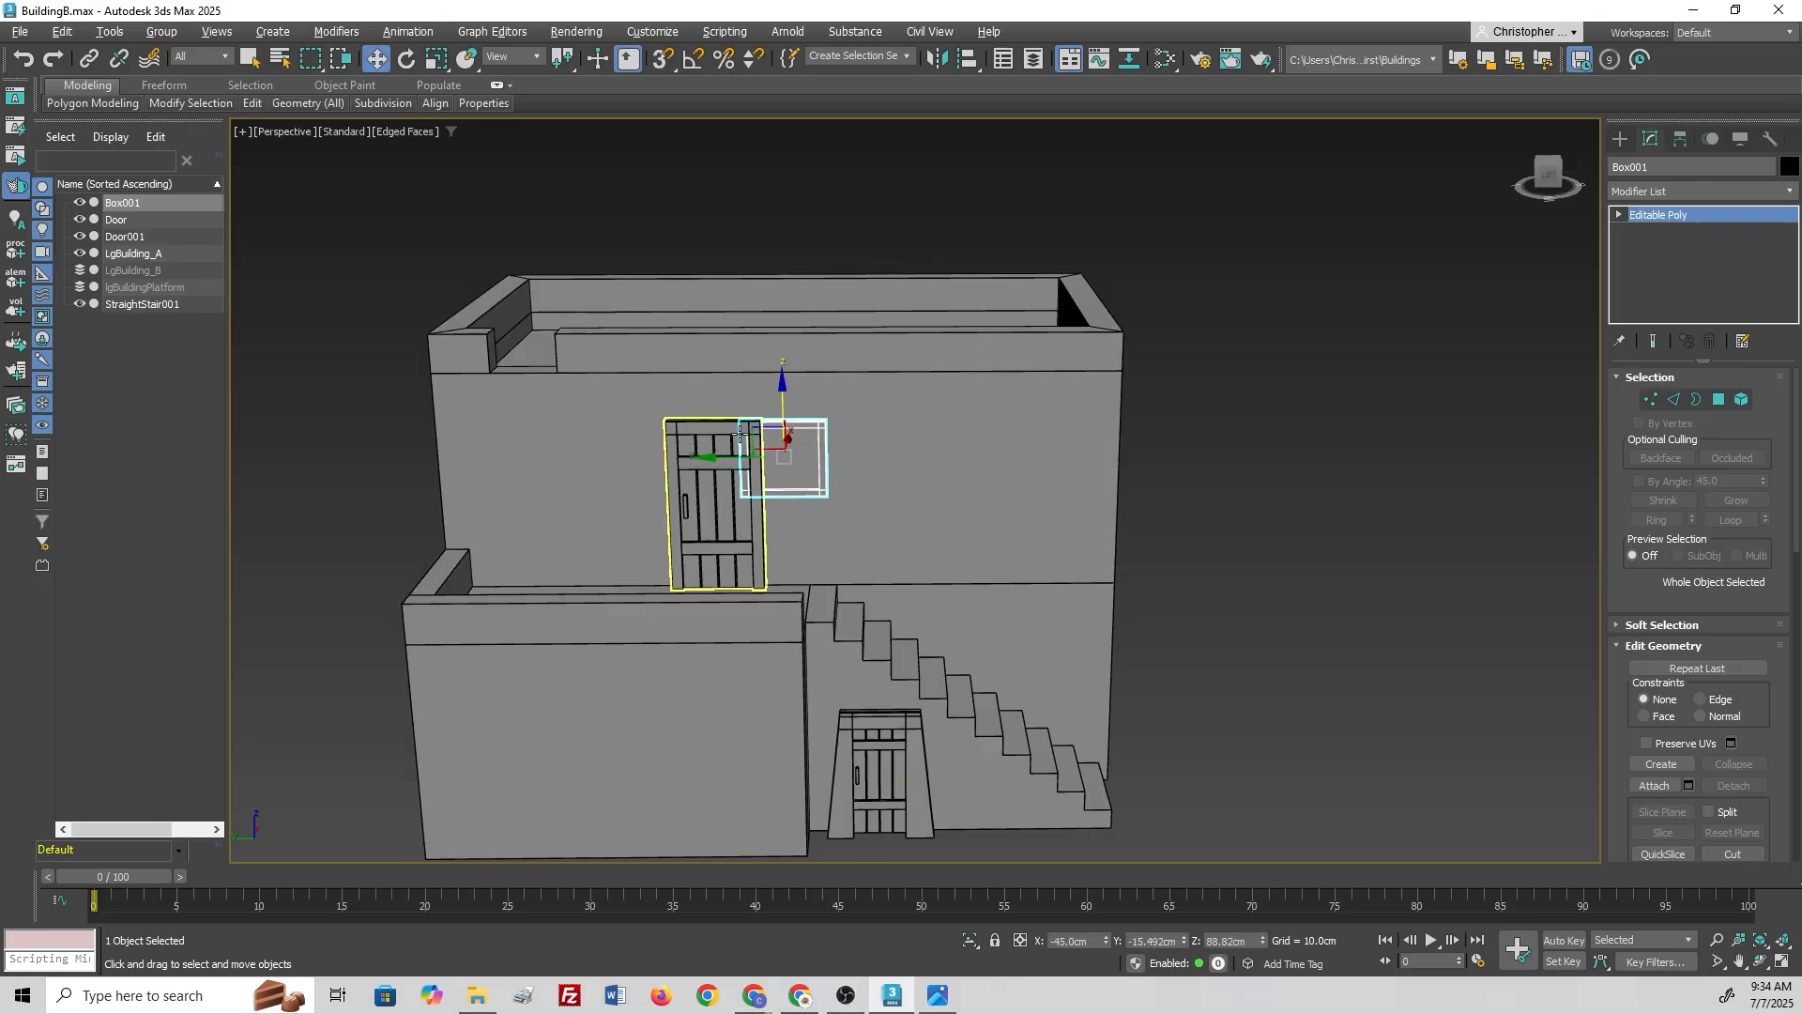
{"action": "left_click_drag", "start_coordinate": [713, 470], "coordinate": [927, 476]}
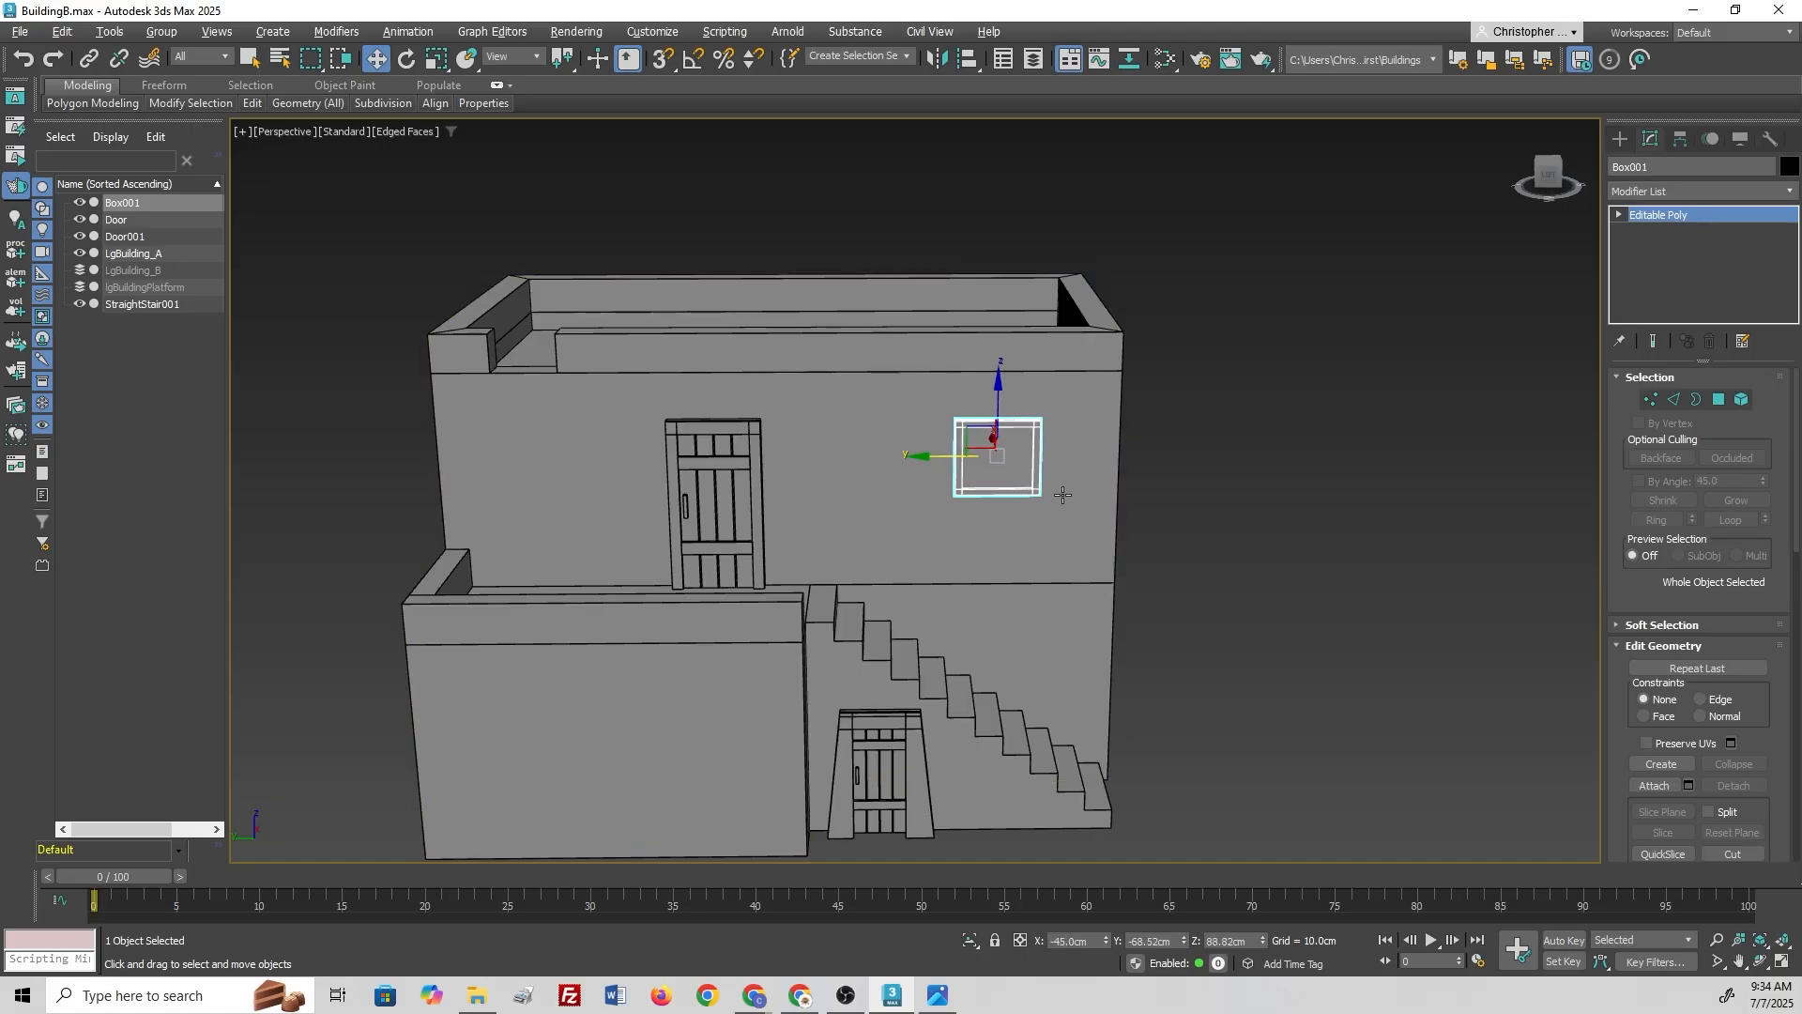
Step: Inset the window's recessed center polygon by 1.0 cm and select the resulting inner polygon
{"action": "middle_click_drag", "start_coordinate": [1062, 494], "coordinate": [1015, 466], "text": "alt"}
{"action": "scroll", "coordinate": [1014, 466], "scroll_direction": "up", "scroll_amount": 5}
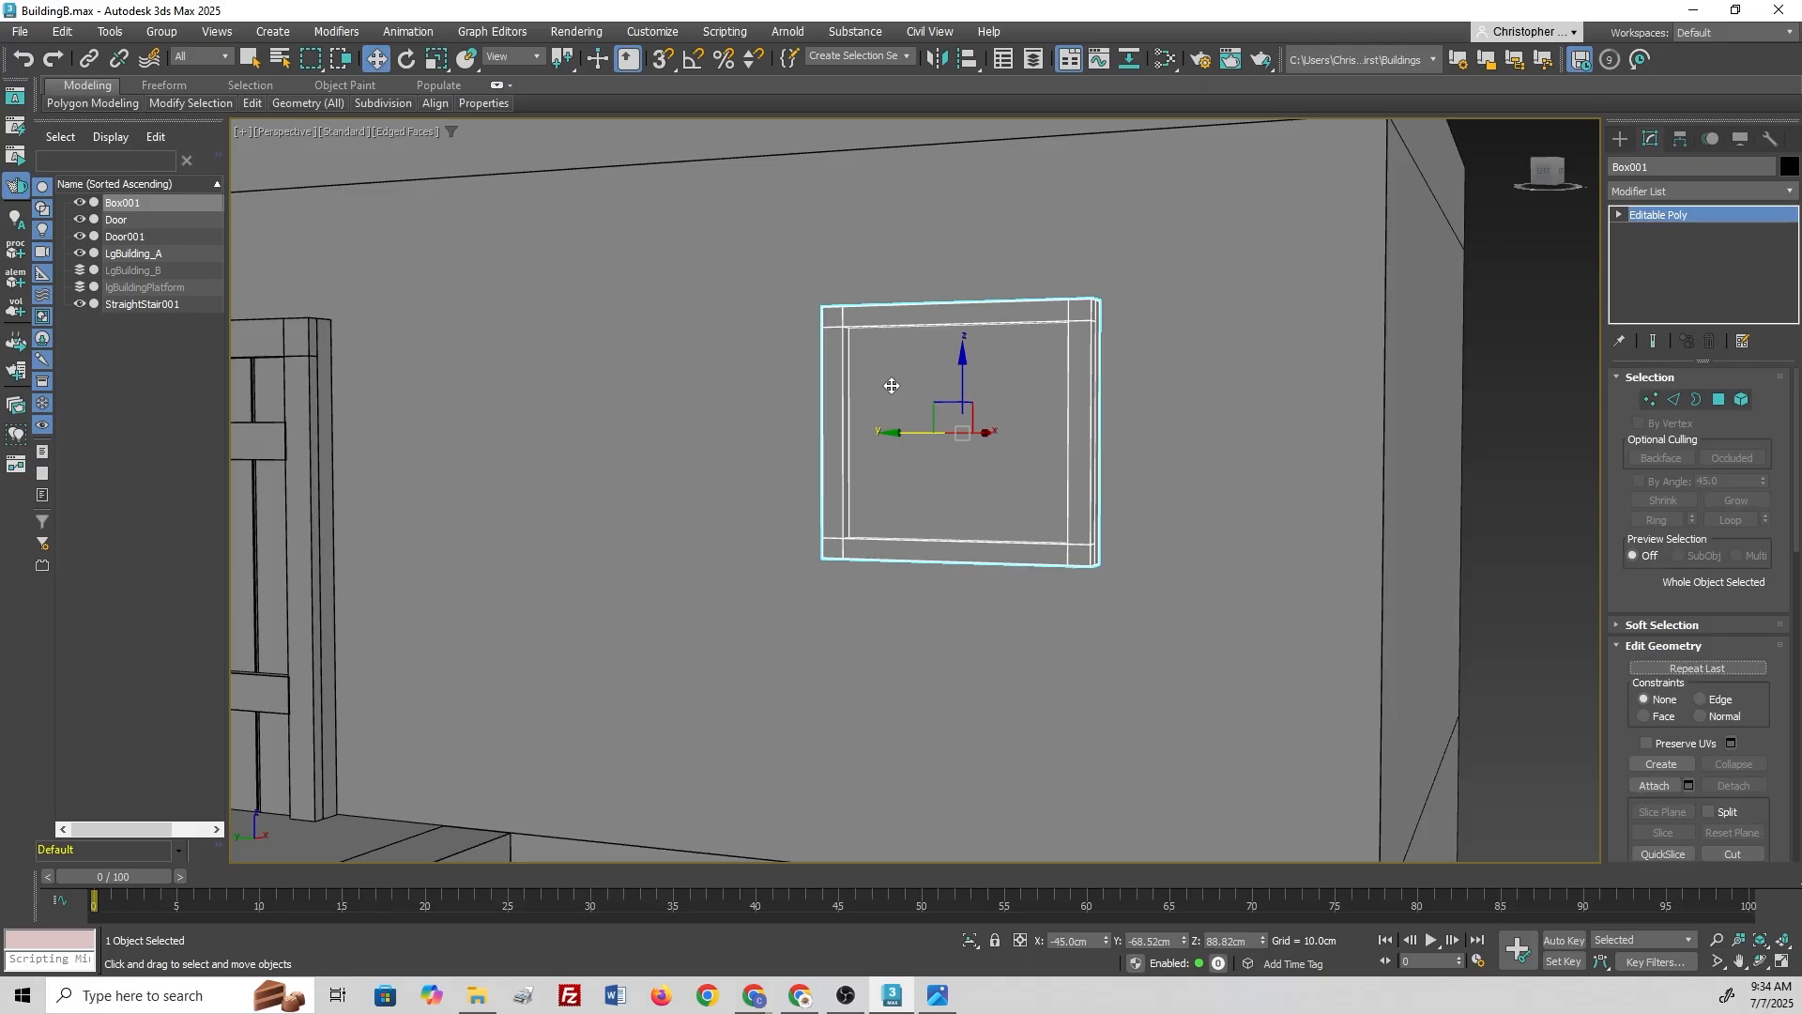
{"action": "key", "text": "4"}
{"action": "left_click", "coordinate": [925, 390]}
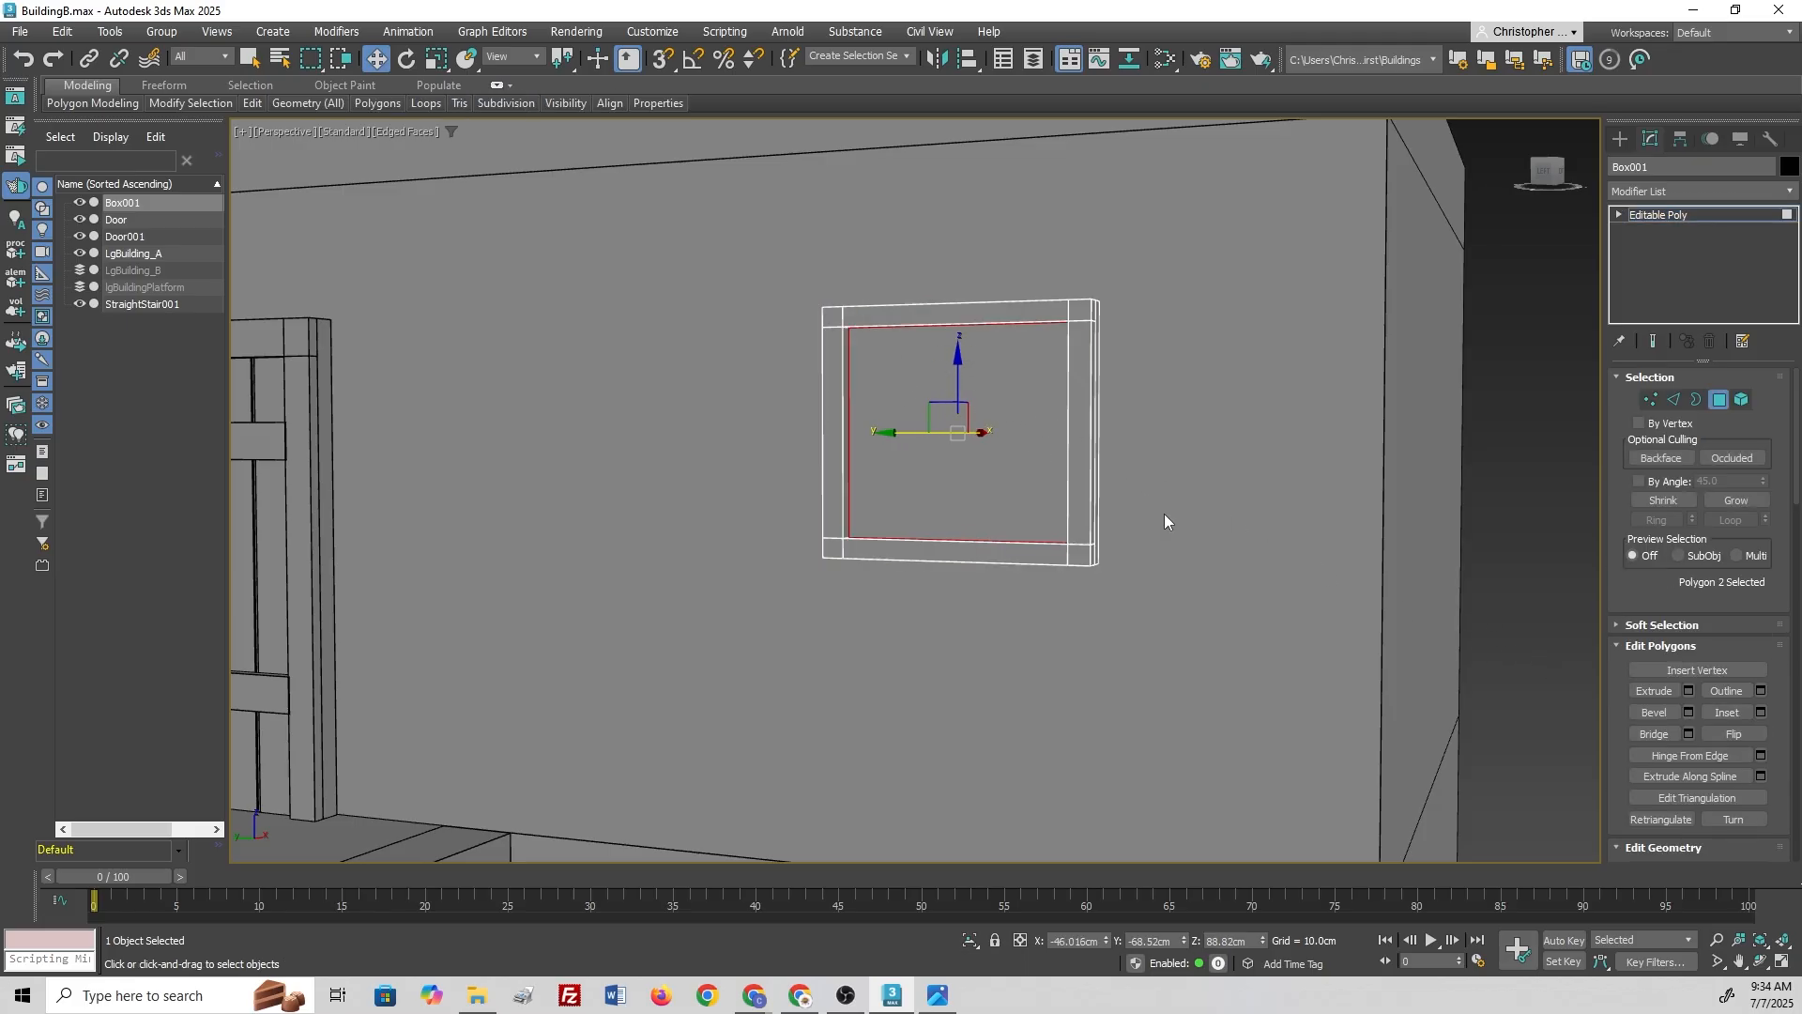
{"action": "left_click", "coordinate": [1762, 713]}
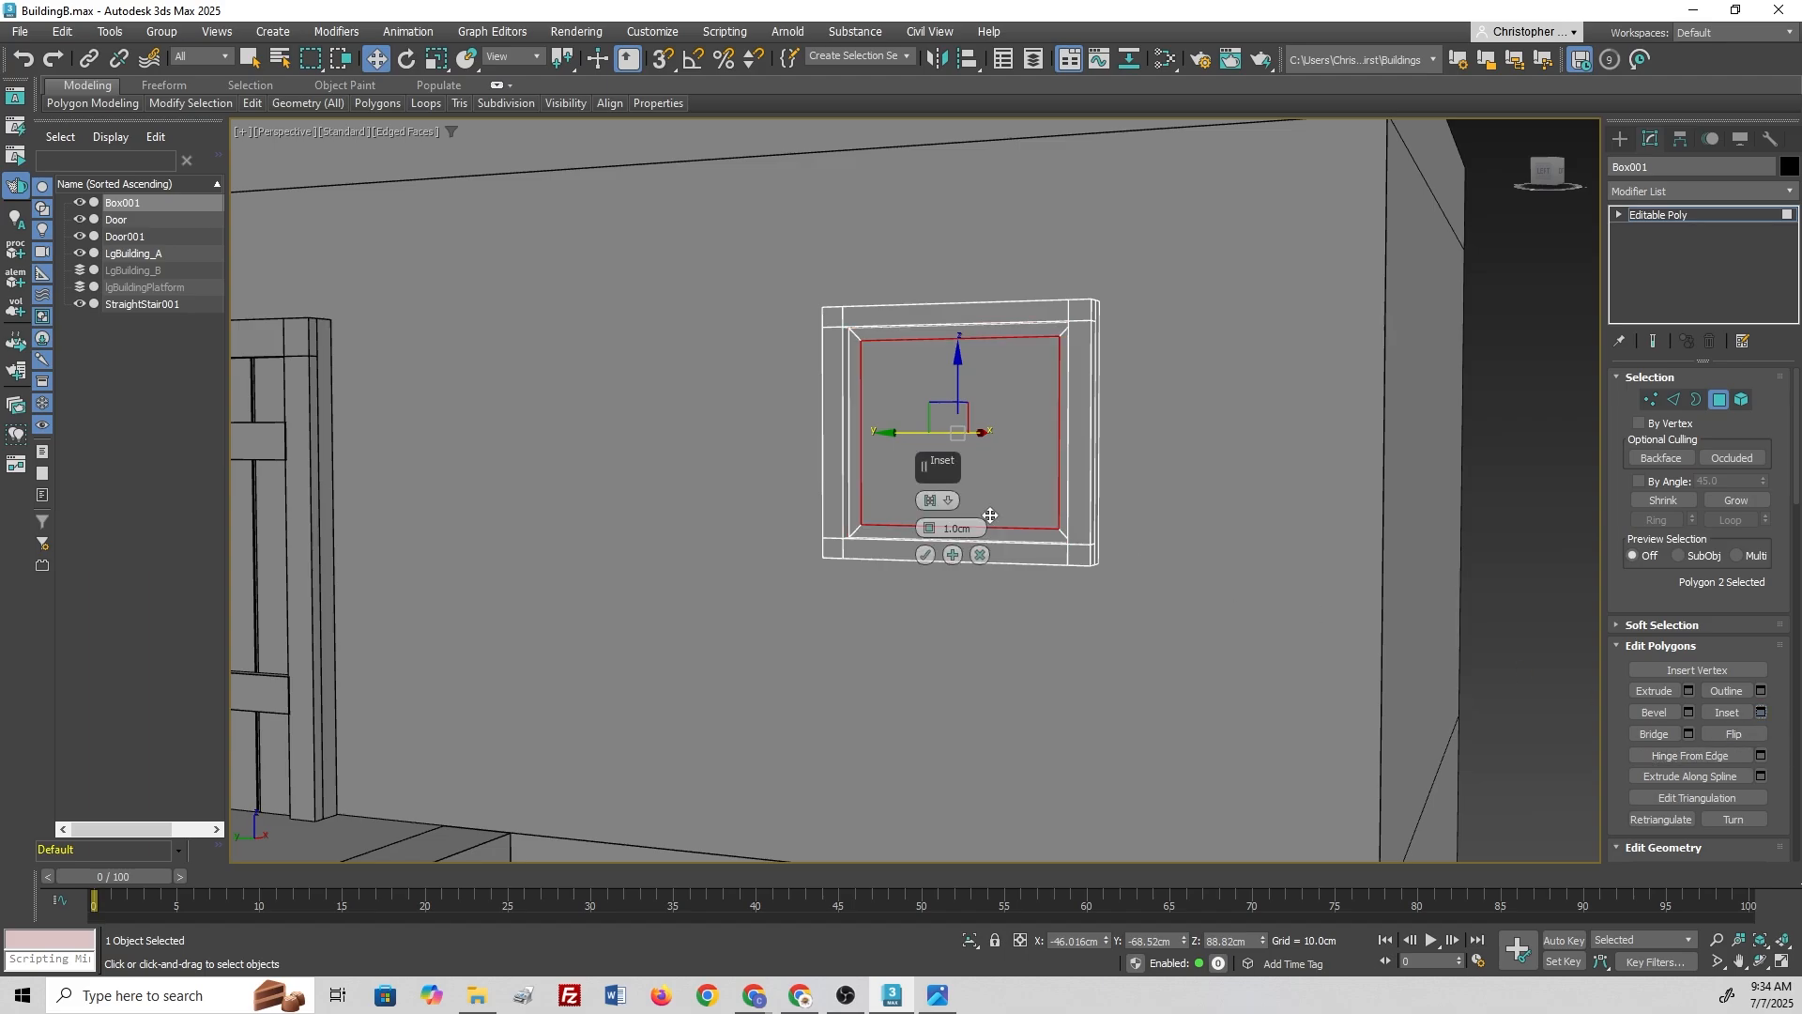
{"action": "middle_click_drag", "start_coordinate": [913, 425], "coordinate": [950, 430], "text": "alt"}
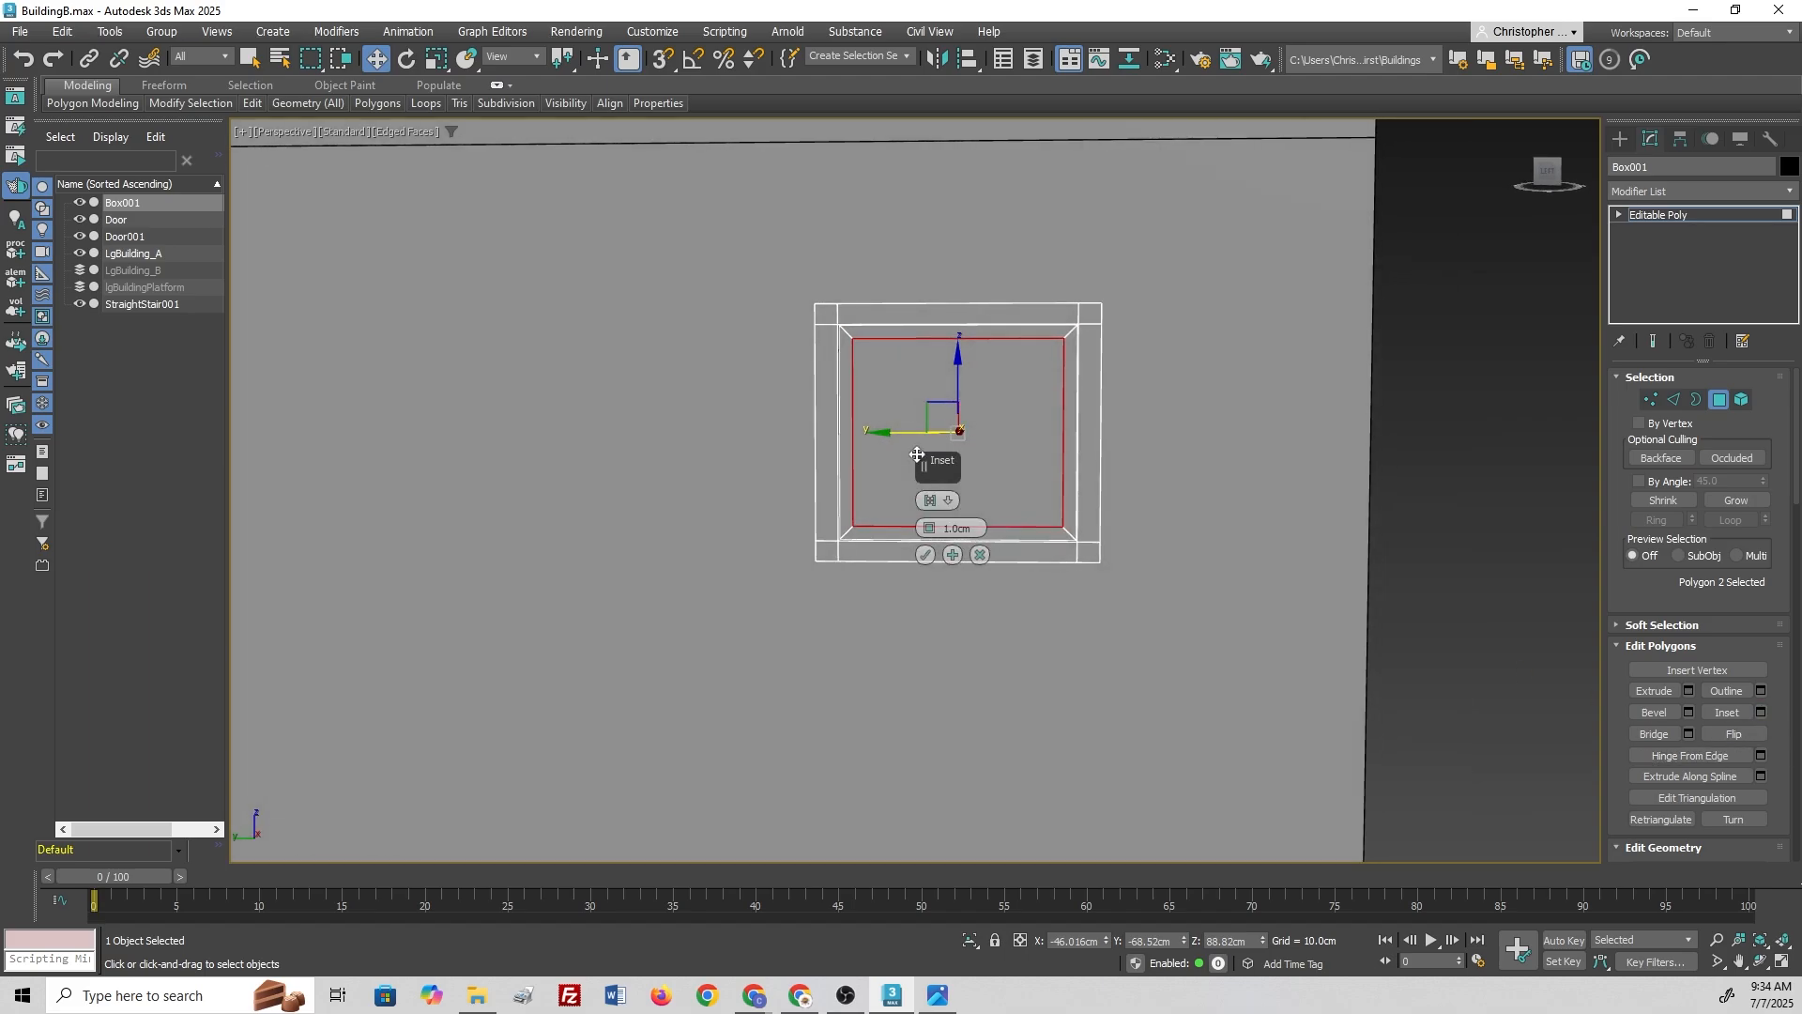
{"action": "left_click", "coordinate": [926, 555]}
{"action": "left_click", "coordinate": [1123, 442]}
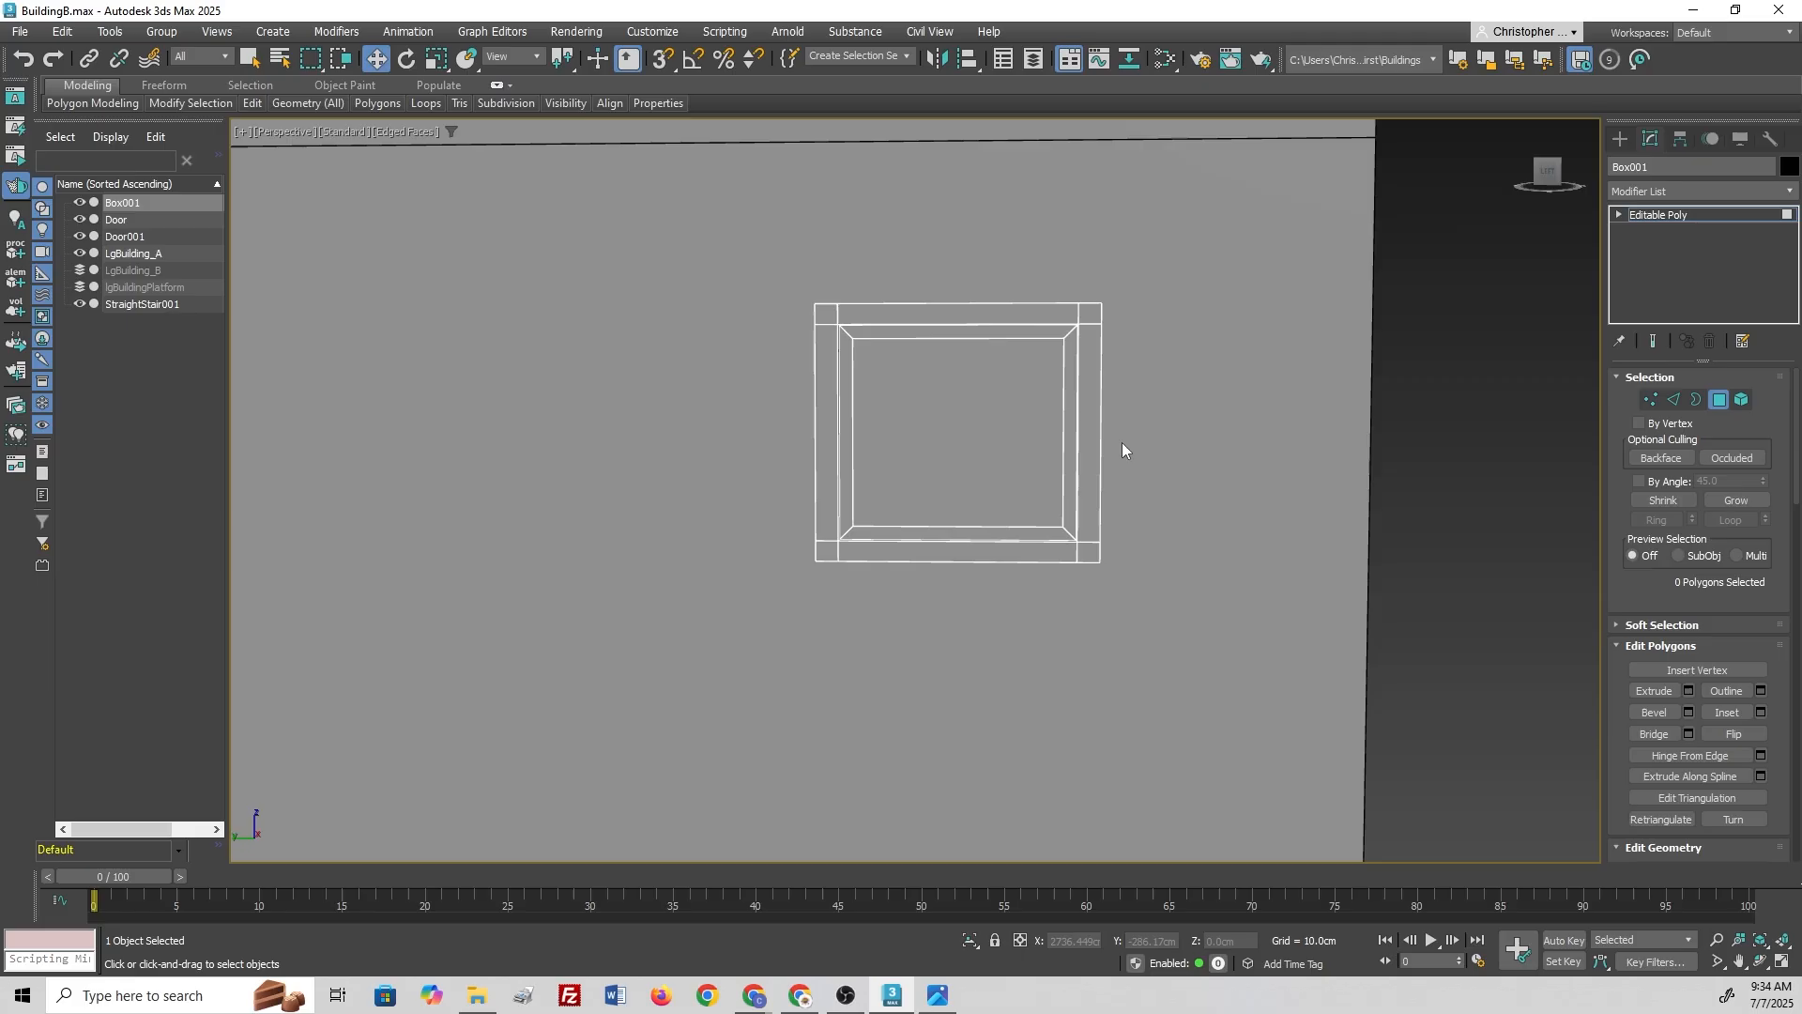
{"action": "left_click", "coordinate": [991, 419]}
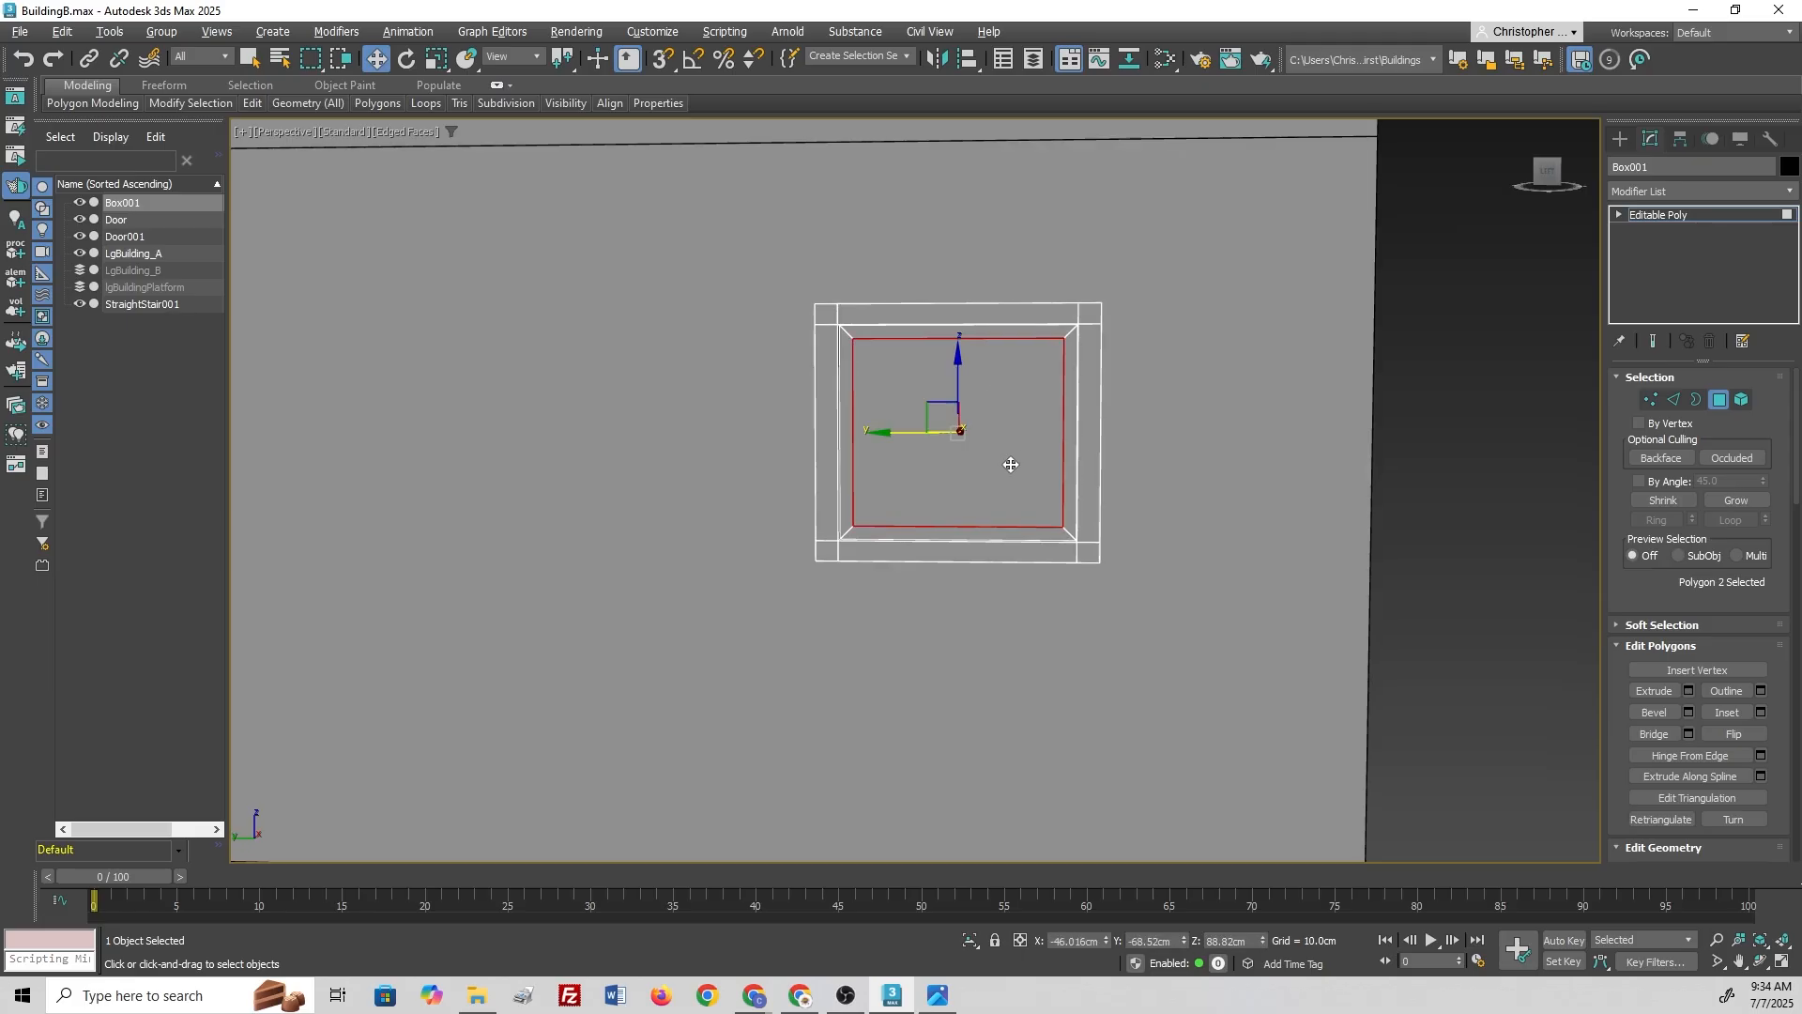
Step: Examine the upper front window in the Buildings.JPG reference and return to the model
{"action": "middle_click_drag", "start_coordinate": [1011, 467], "coordinate": [938, 492], "text": "alt"}
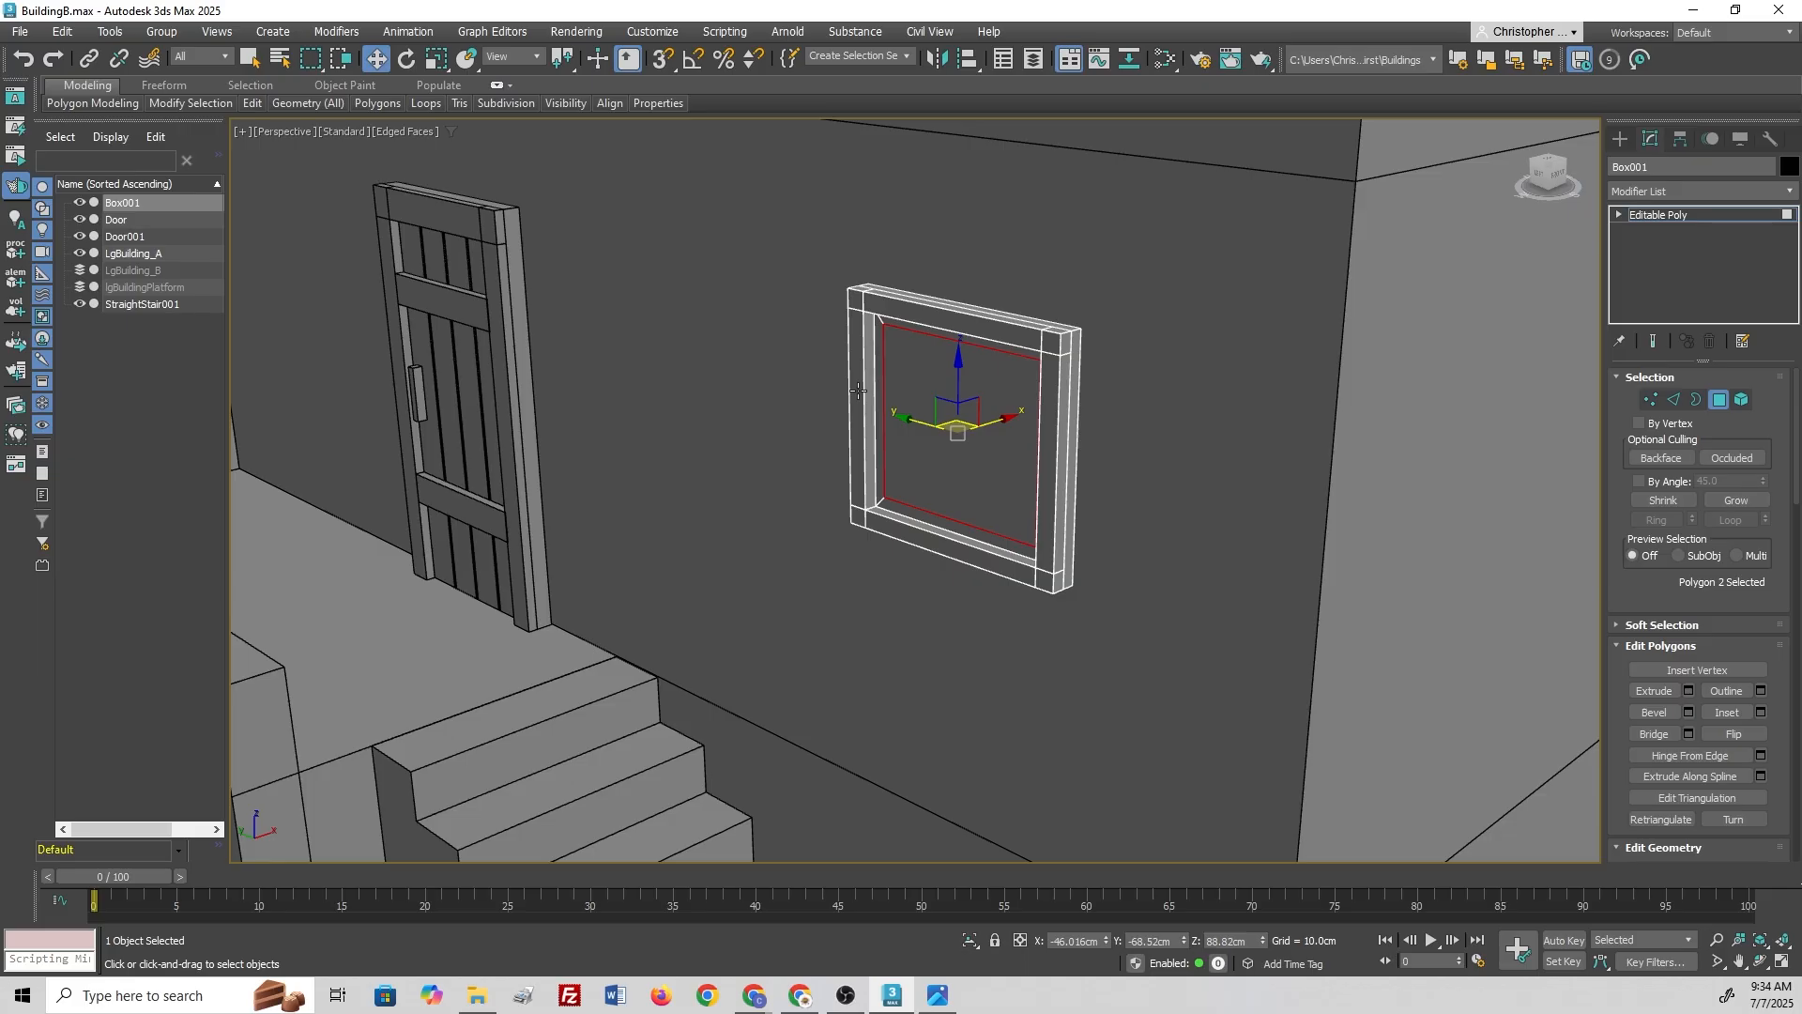
{"action": "left_click", "coordinate": [937, 995]}
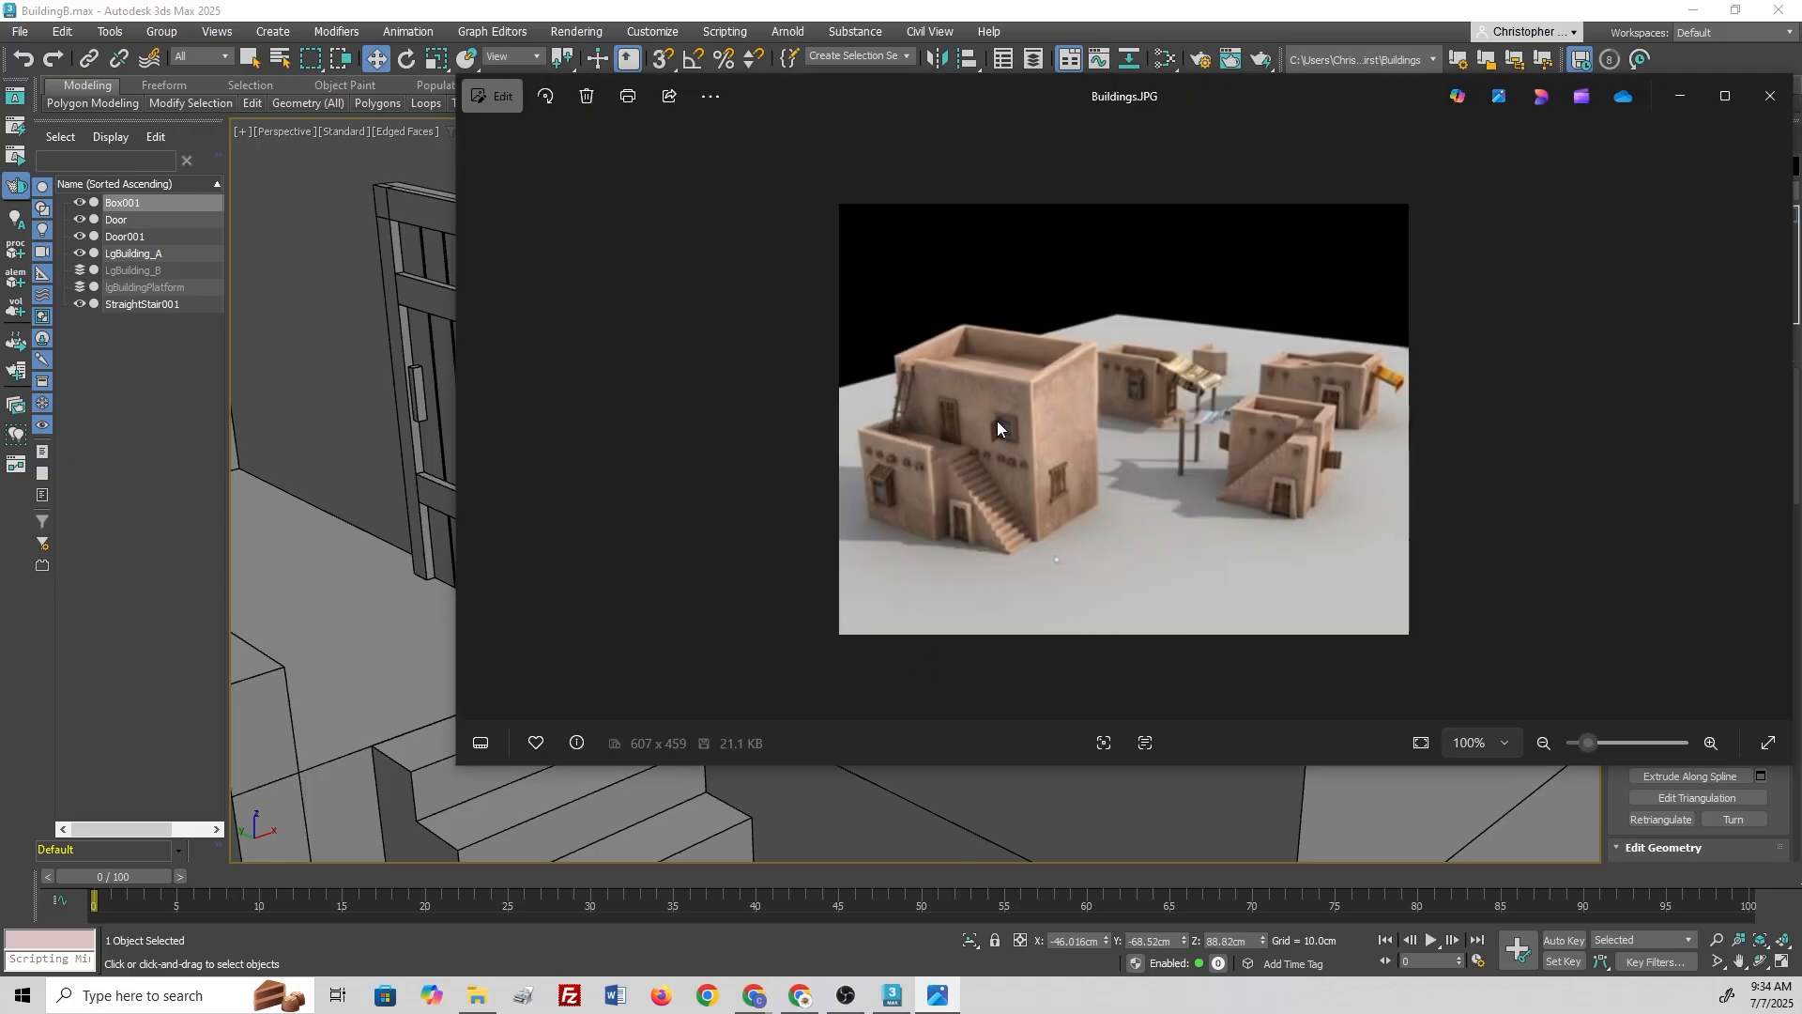
{"action": "key", "text": "alt+Tab"}
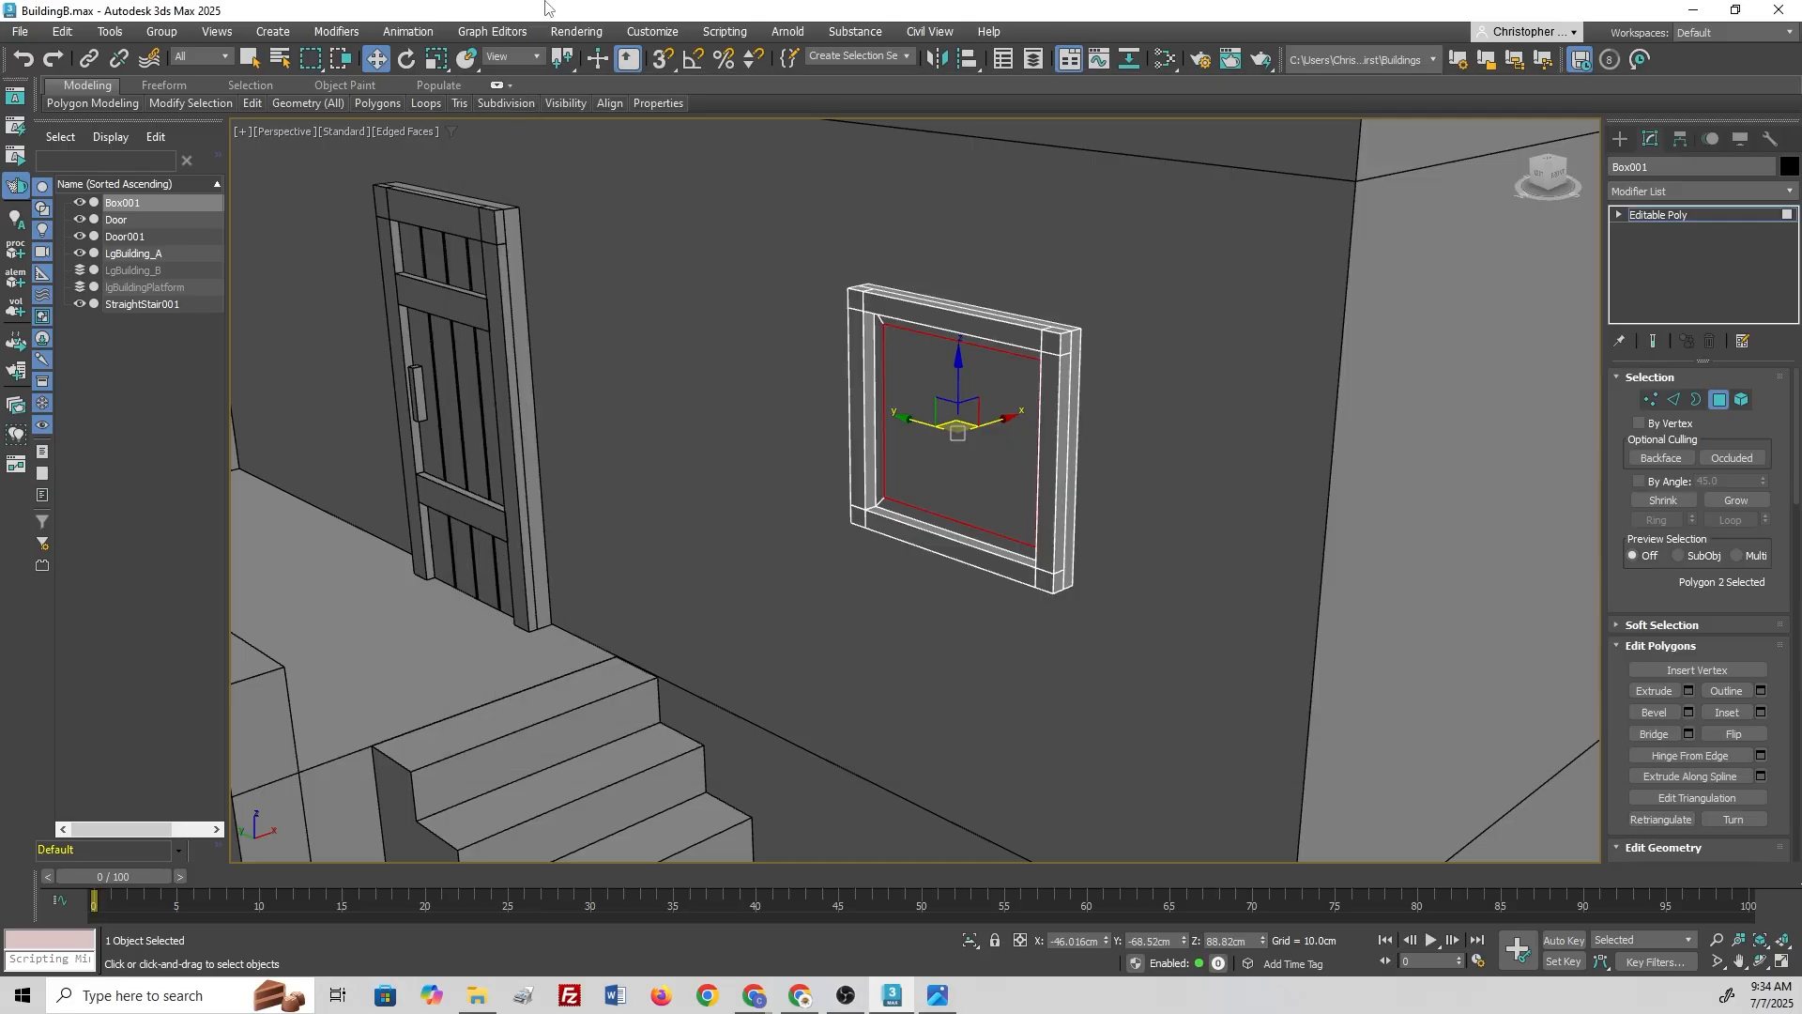
Step: Select the four inset border polygons around the window's center panel and extrude them by 0.25 cm
{"action": "middle_click_drag", "start_coordinate": [946, 409], "coordinate": [931, 366], "text": "alt"}
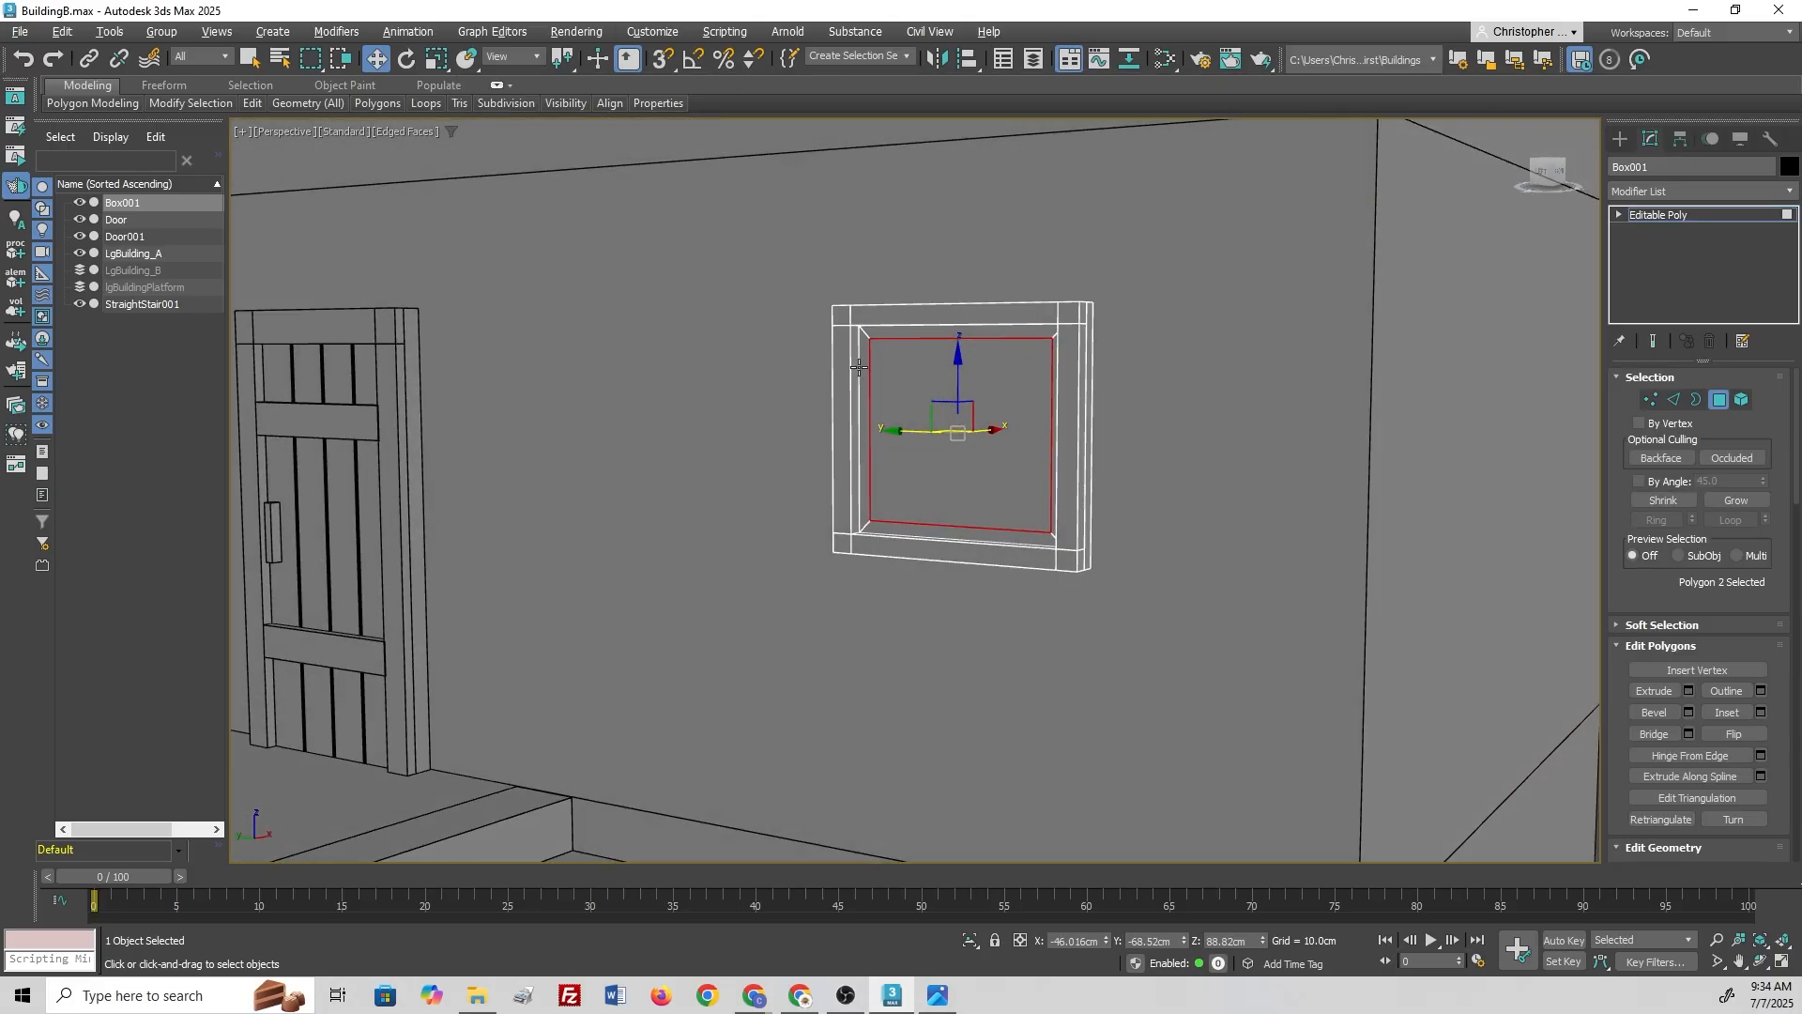
{"action": "scroll", "coordinate": [856, 403], "scroll_direction": "up", "scroll_amount": 4}
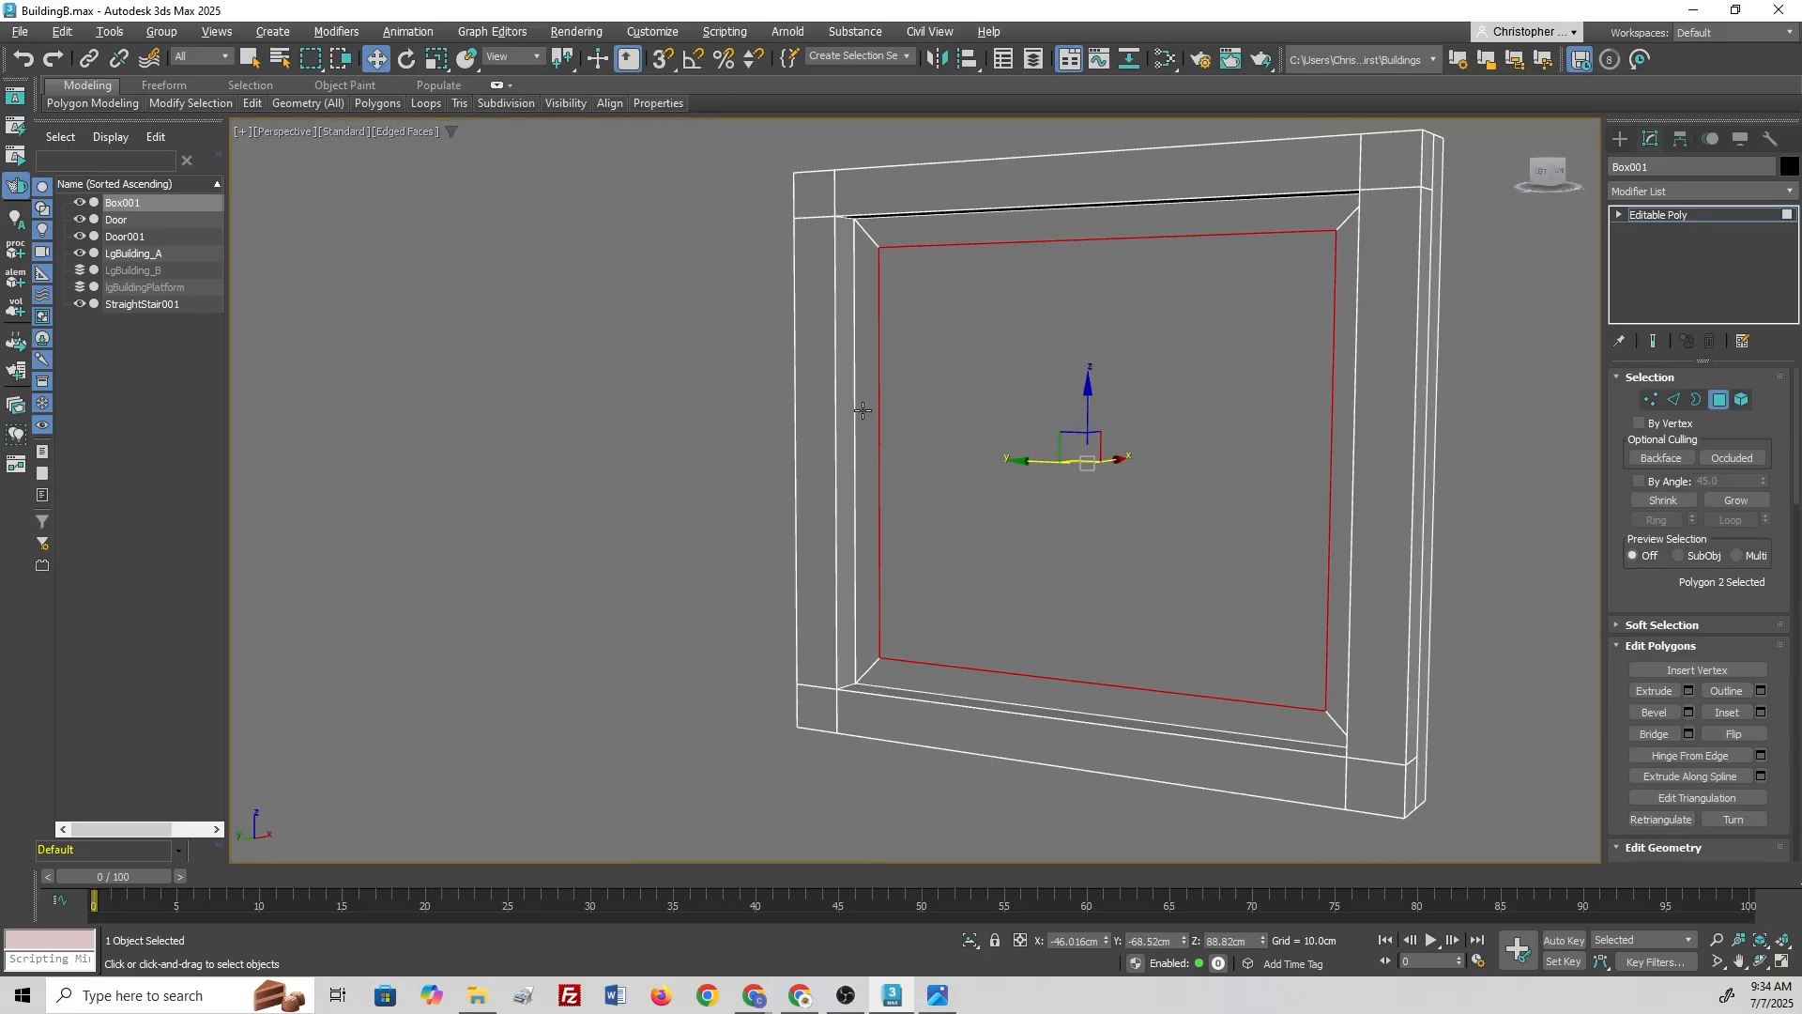
{"action": "left_click", "coordinate": [853, 404]}
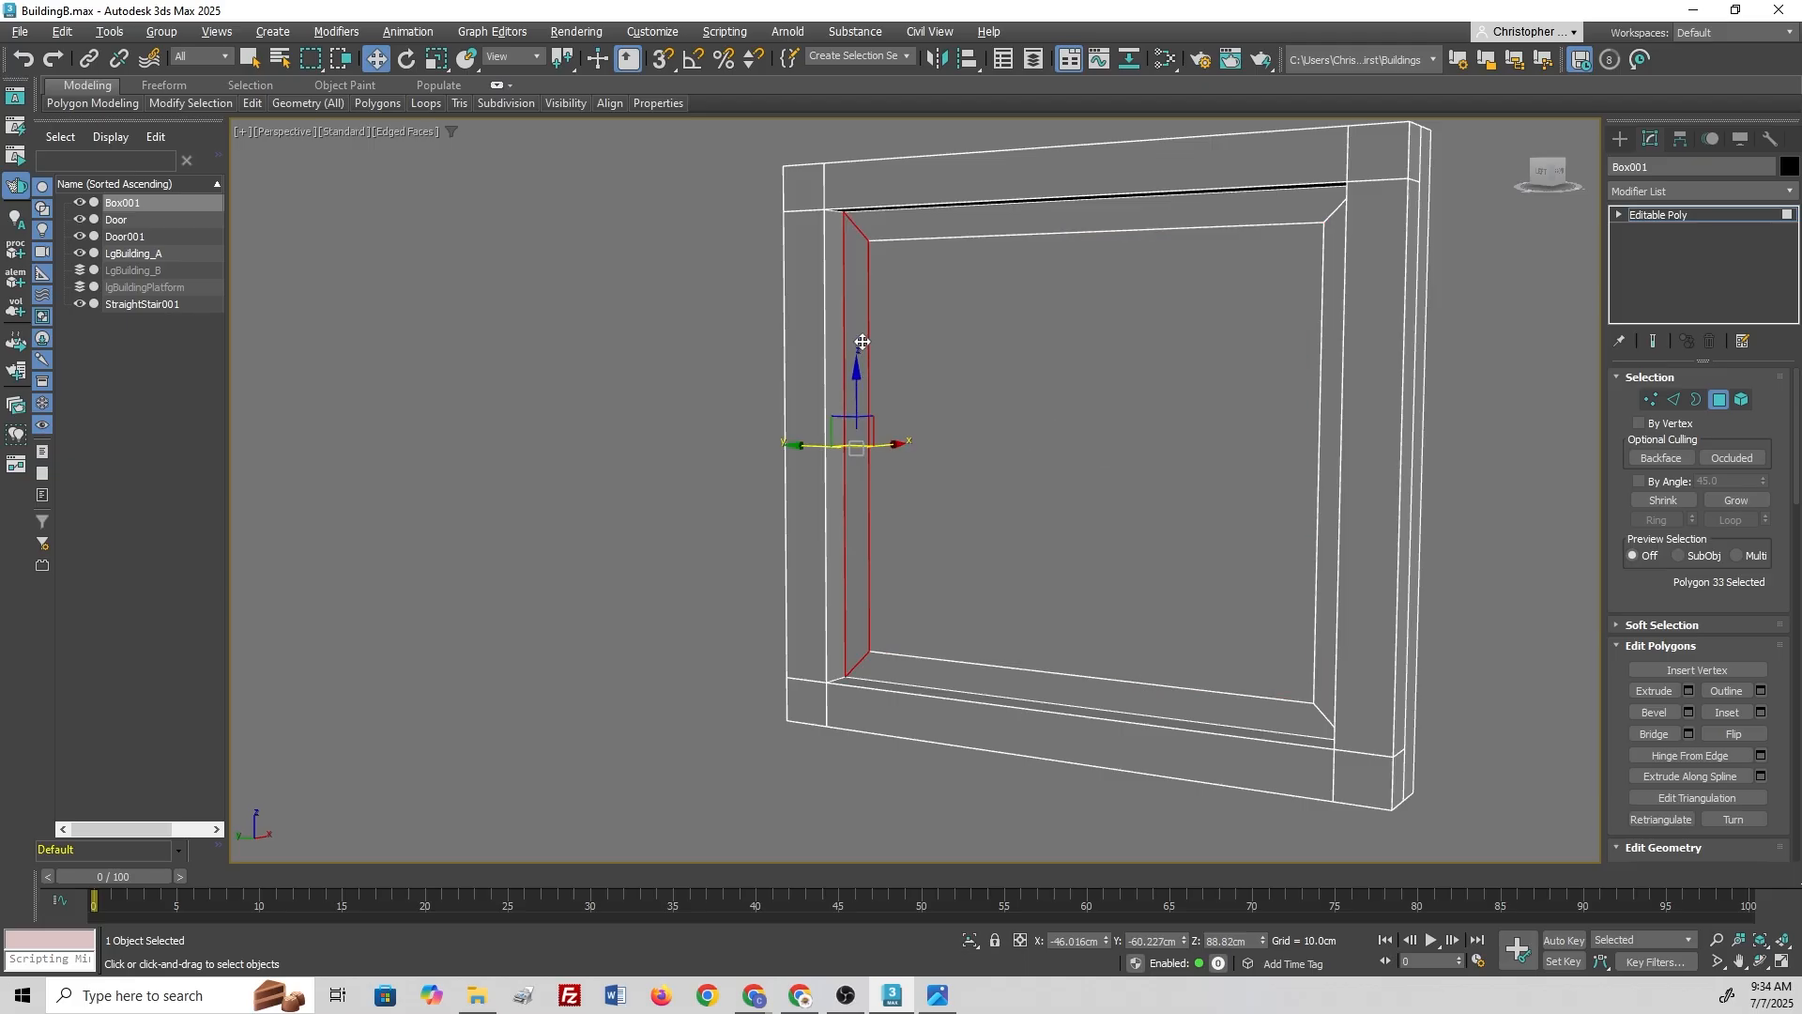
{"action": "left_click", "coordinate": [967, 222], "text": "ctrl"}
{"action": "left_click", "coordinate": [1339, 322], "text": "ctrl"}
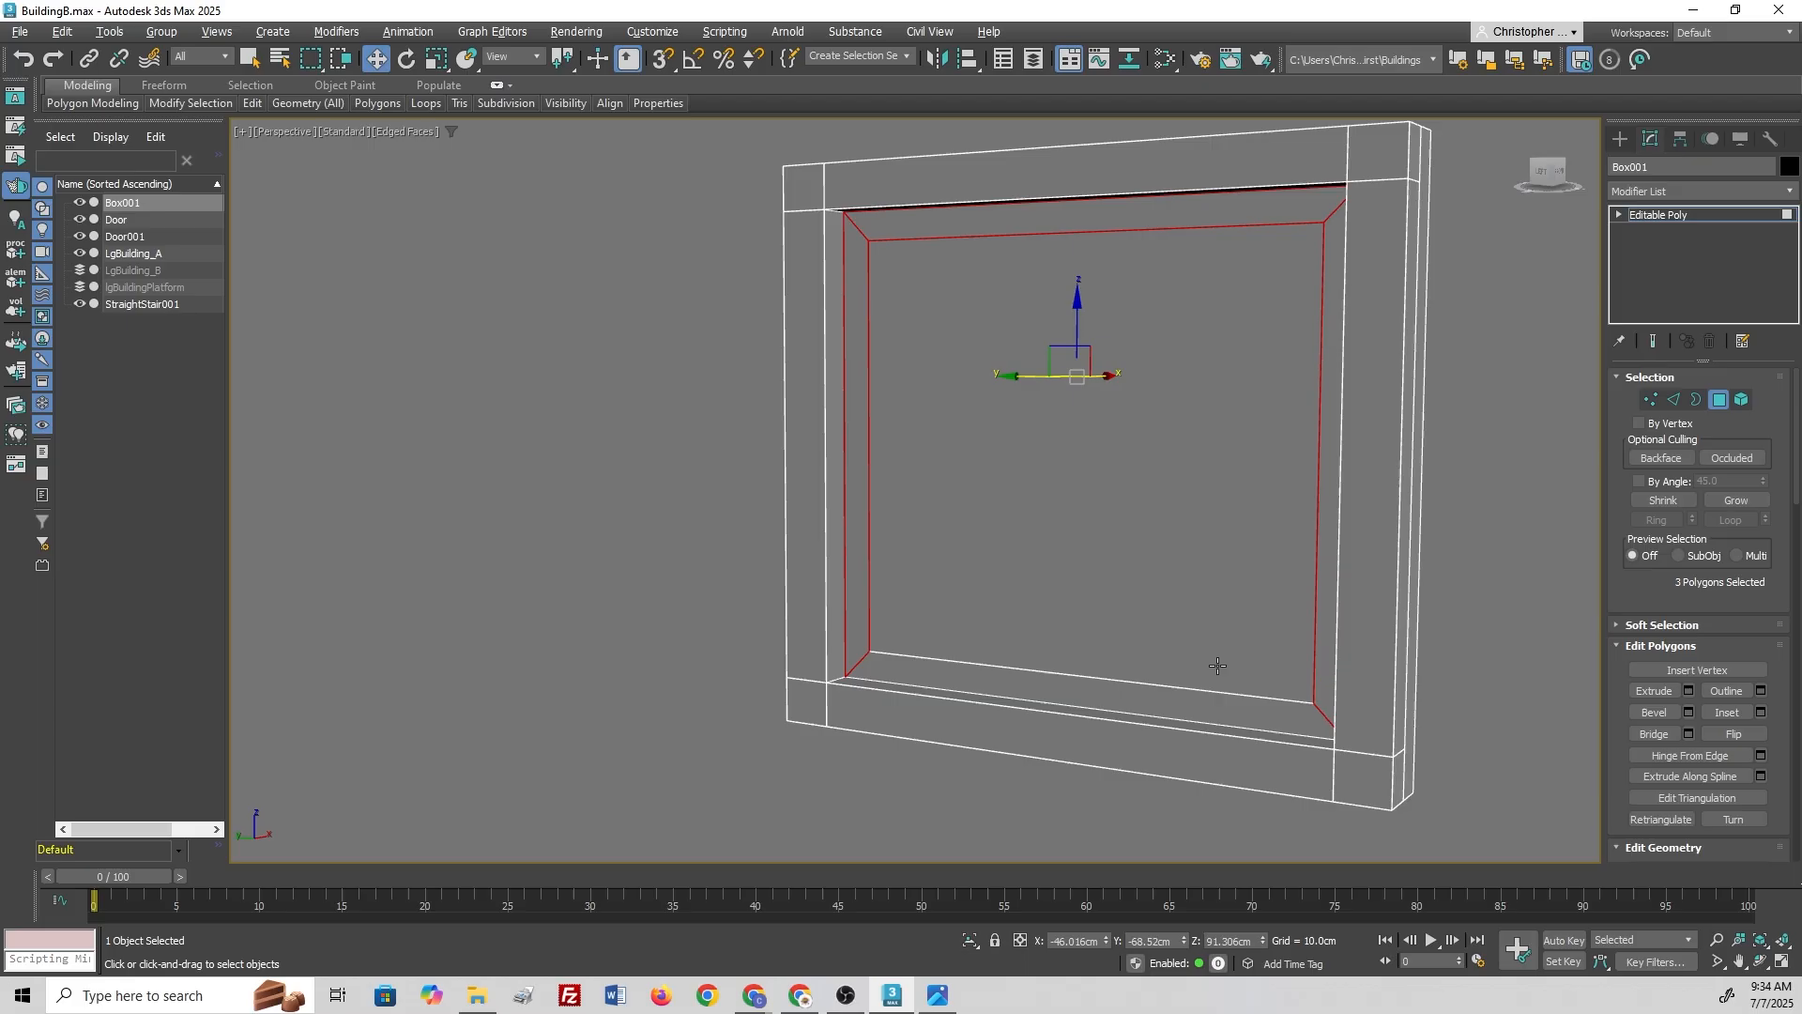
{"action": "left_click", "coordinate": [1688, 692]}
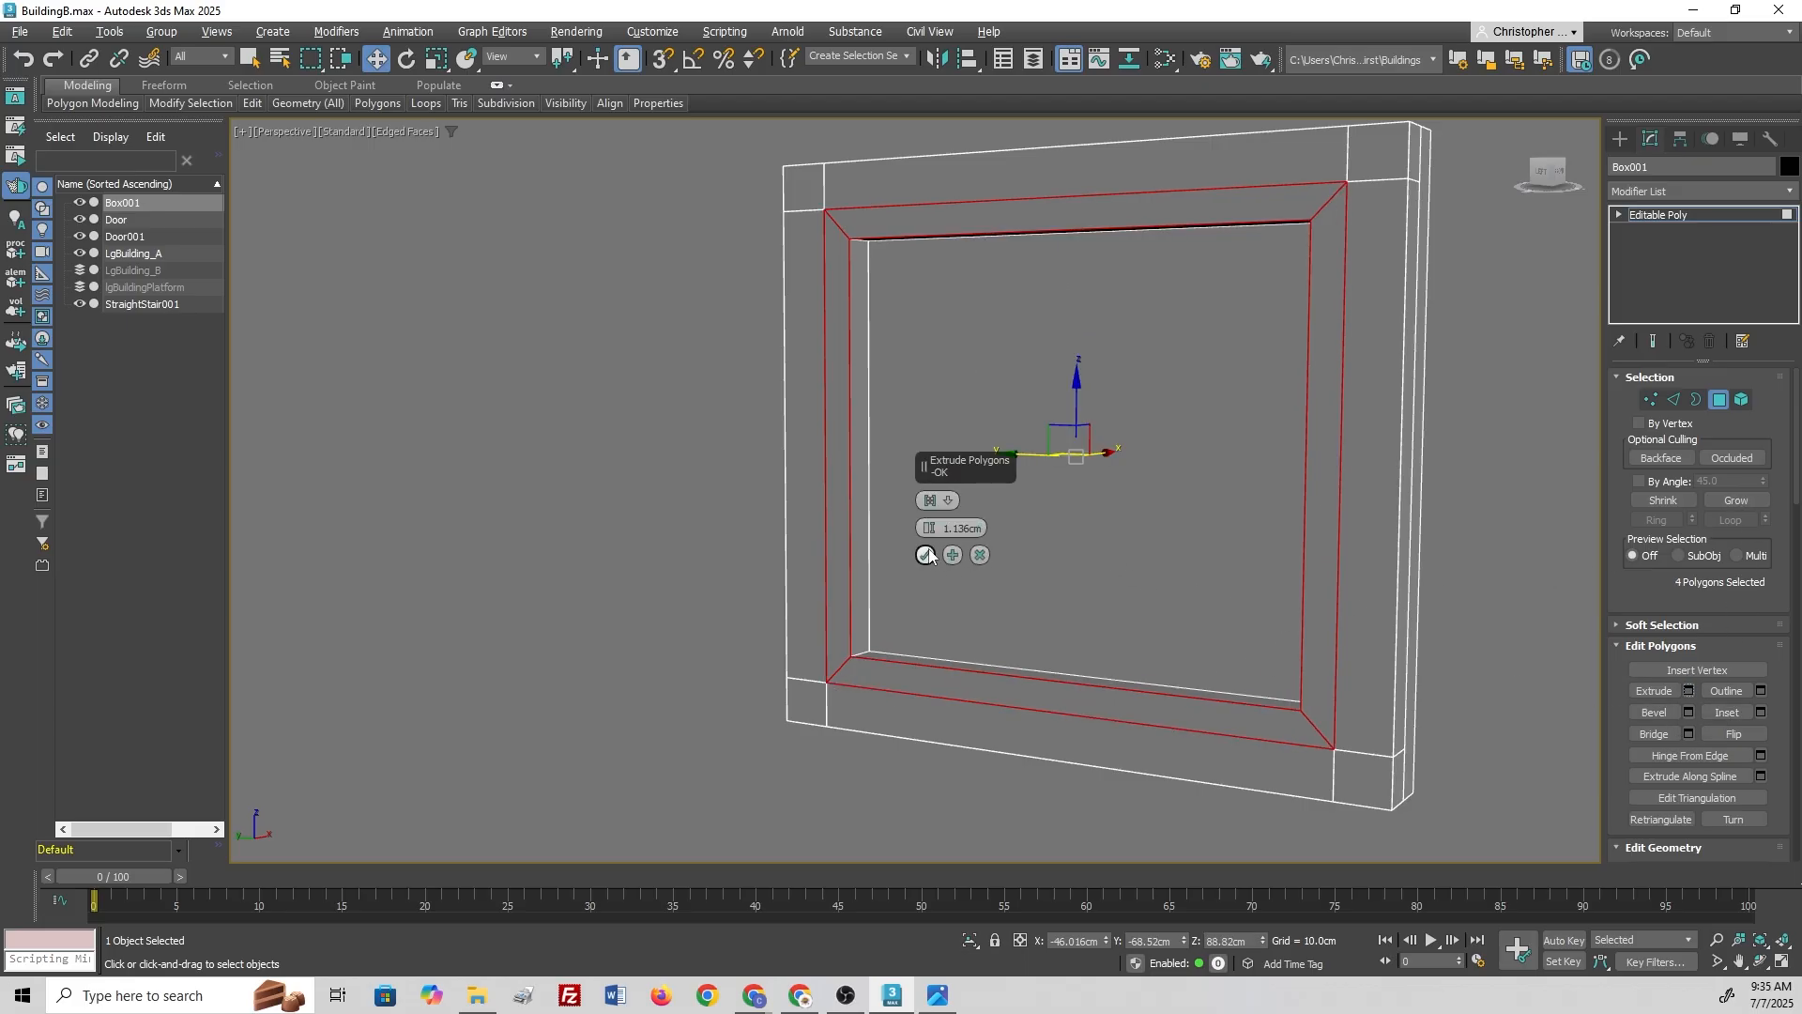
{"action": "left_click_drag", "start_coordinate": [930, 528], "coordinate": [934, 518]}
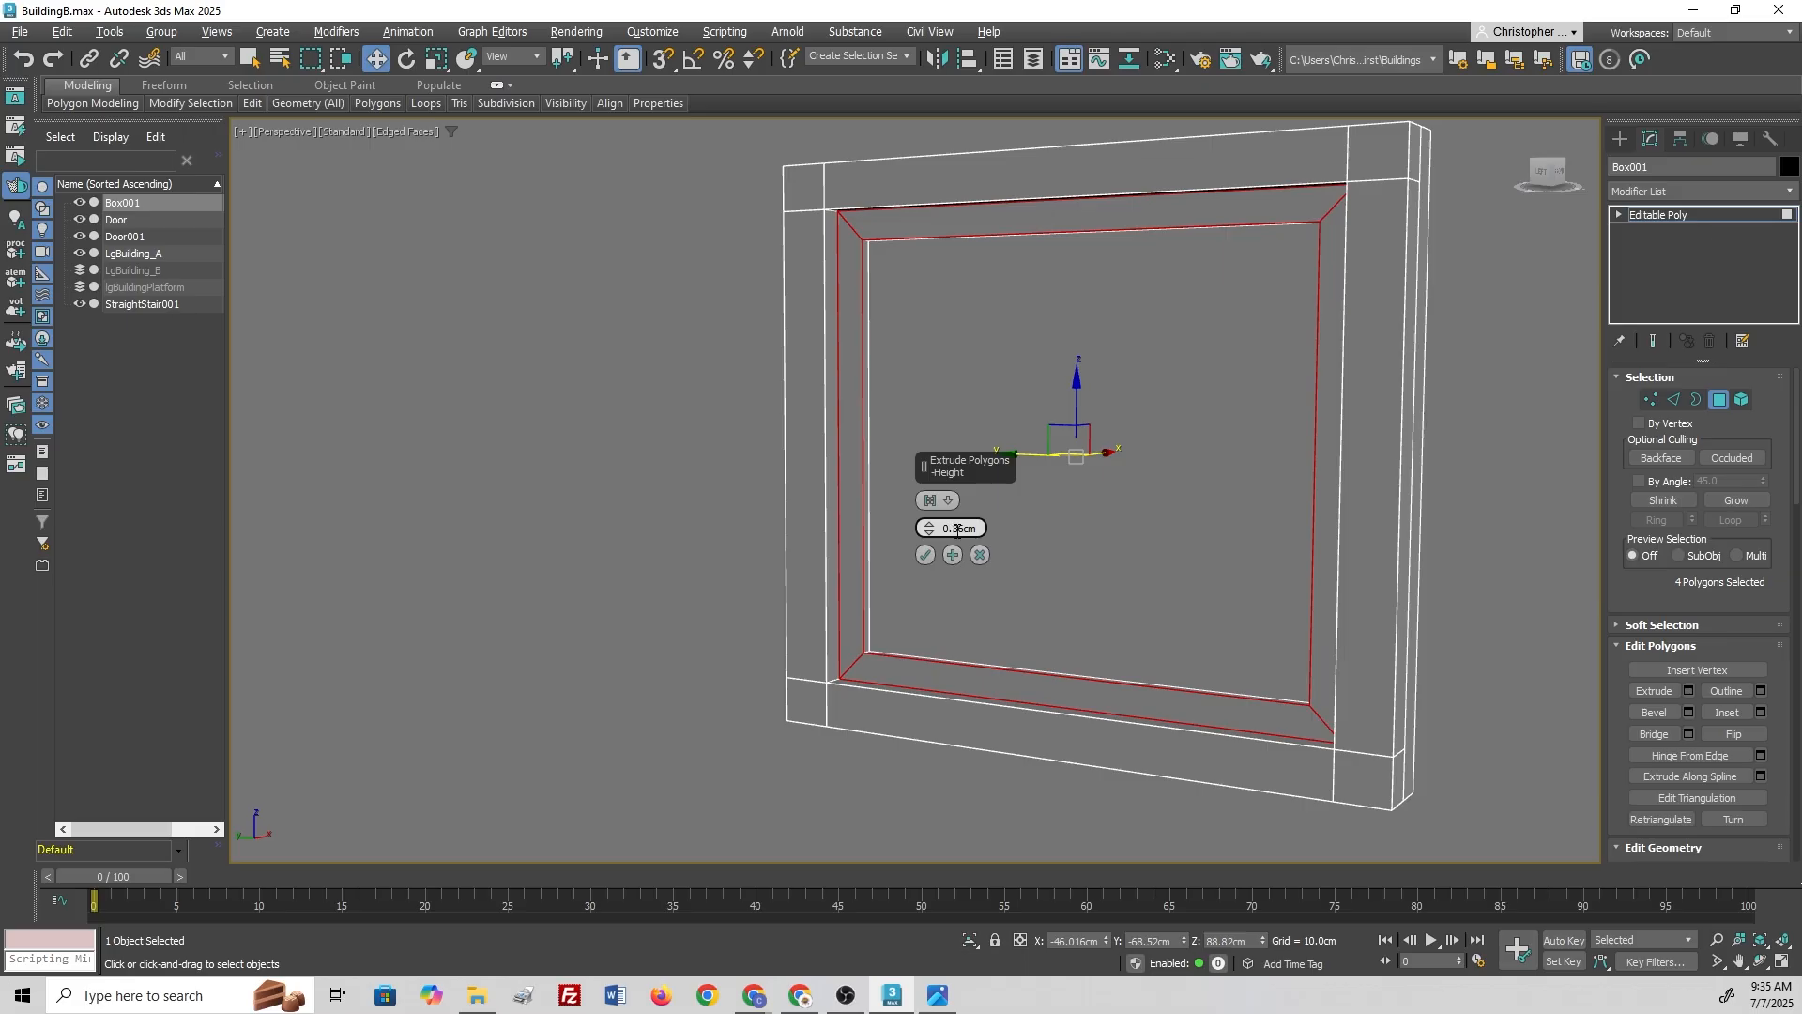
{"action": "double_click", "coordinate": [957, 530]}
{"action": "type", "text": ".25"}
{"action": "key", "text": "Return"}
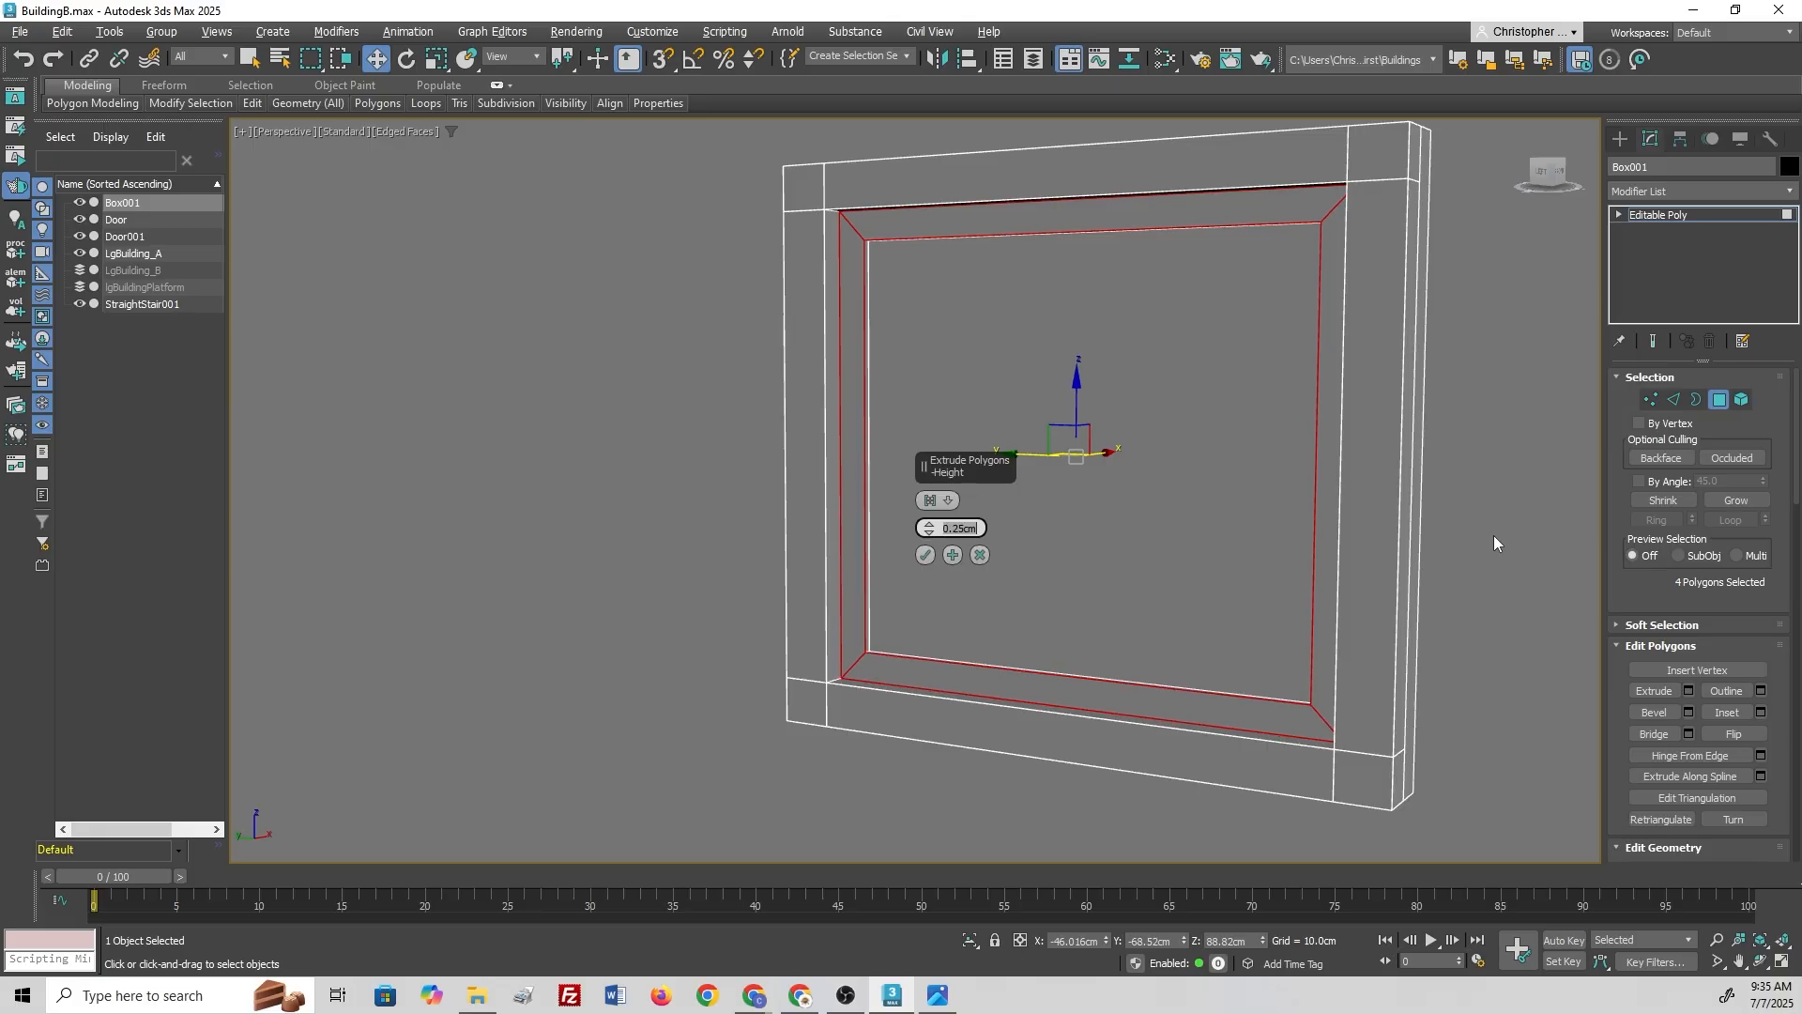
{"action": "left_click", "coordinate": [925, 555]}
Step: Extrude only the inset border polygon on the window side nearest the upper door, with a height of 0.0 cm
{"action": "middle_click_drag", "start_coordinate": [958, 595], "coordinate": [809, 548], "text": "alt"}
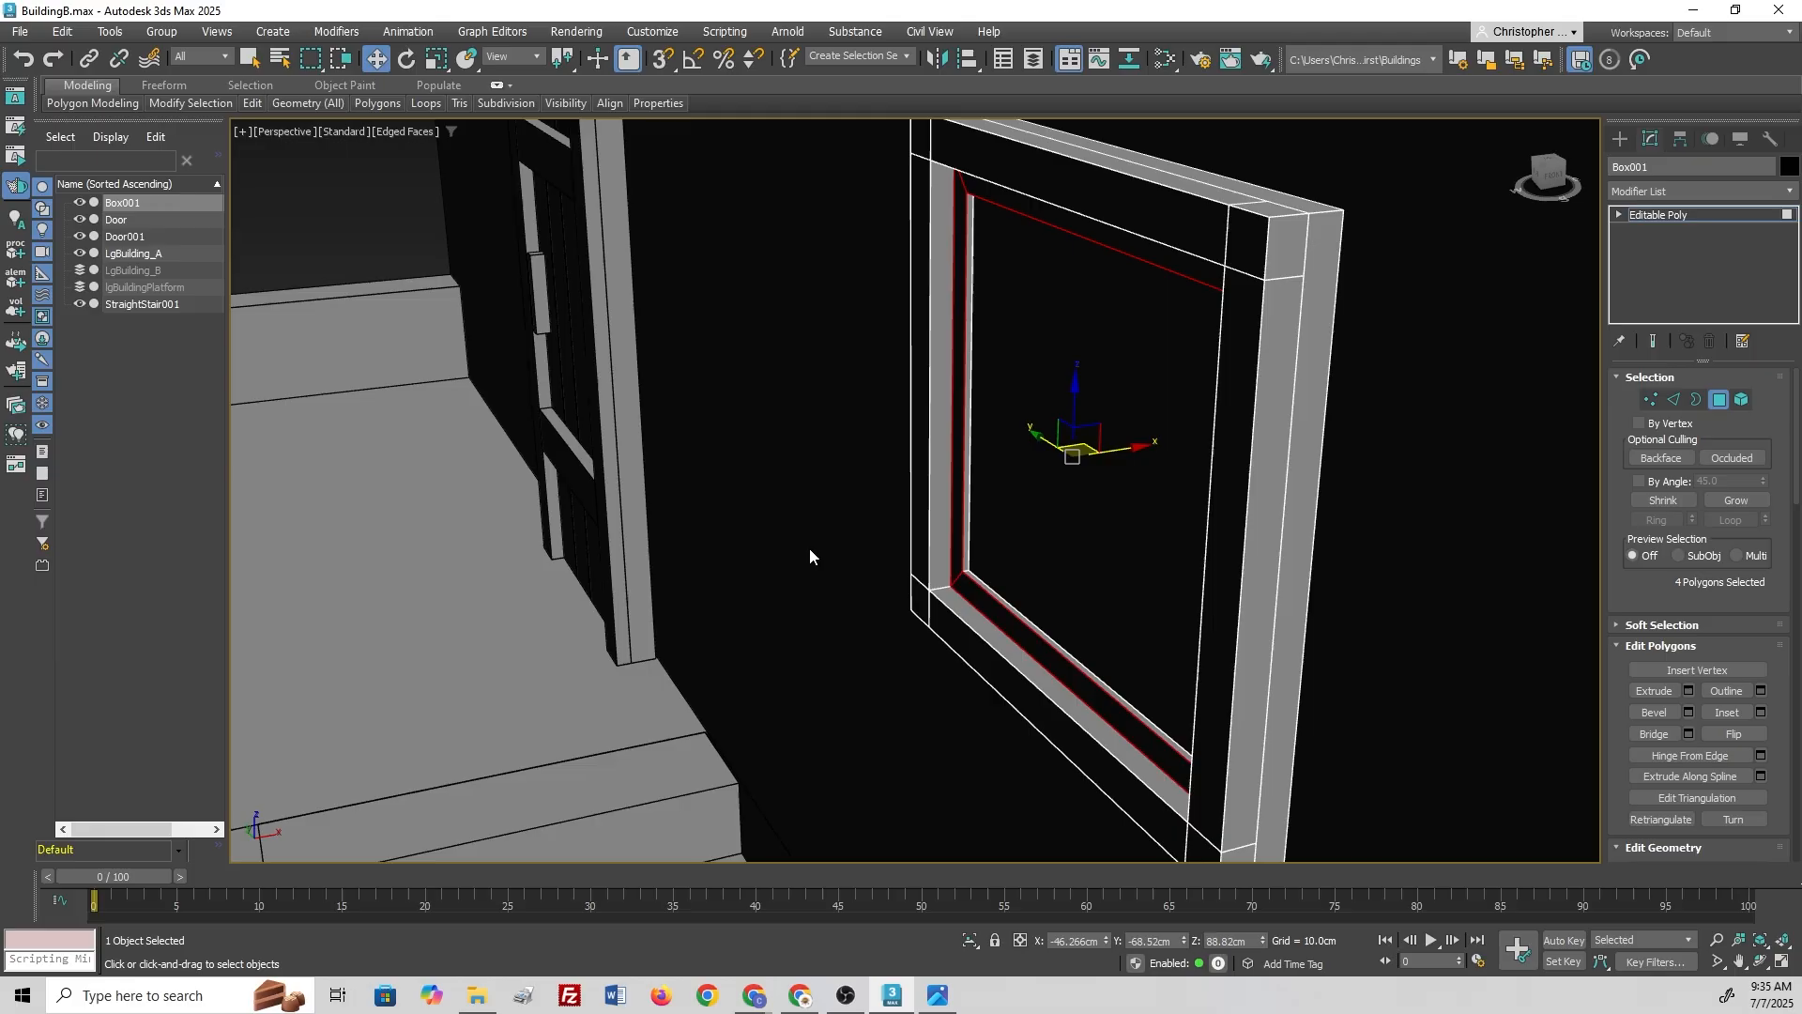
{"action": "left_click", "coordinate": [962, 323]}
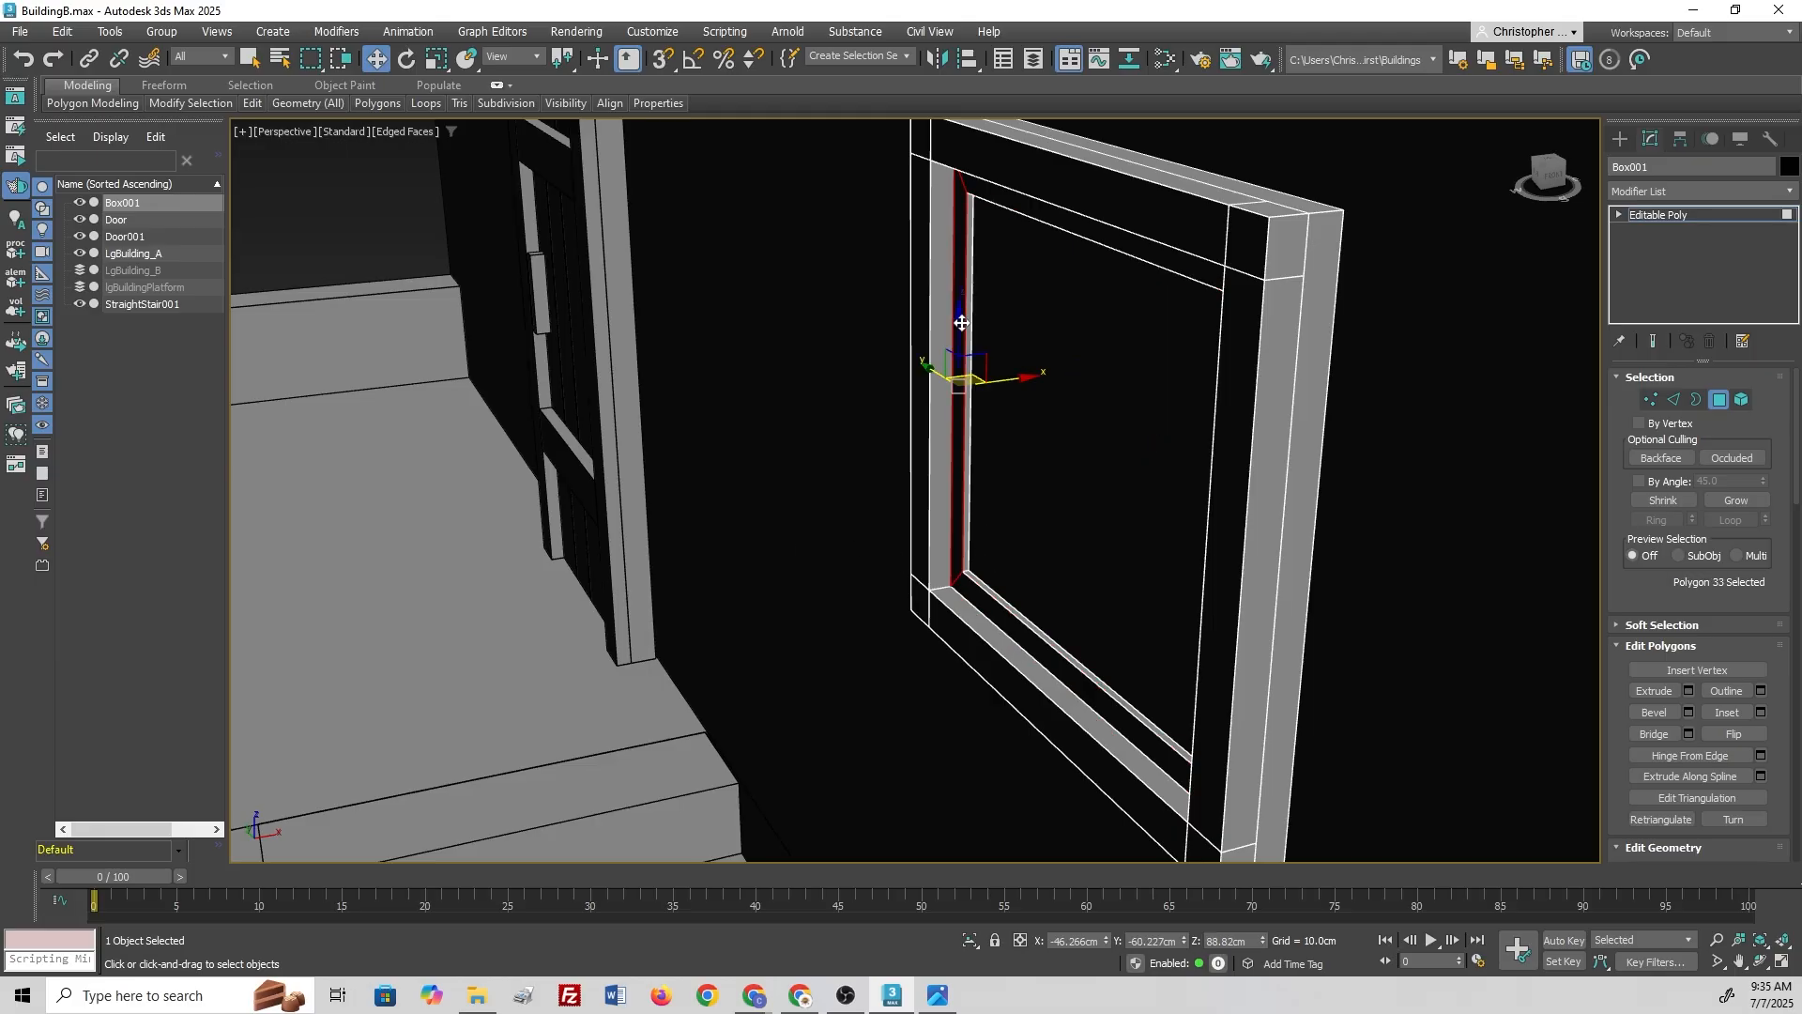
{"action": "key", "text": "4"}
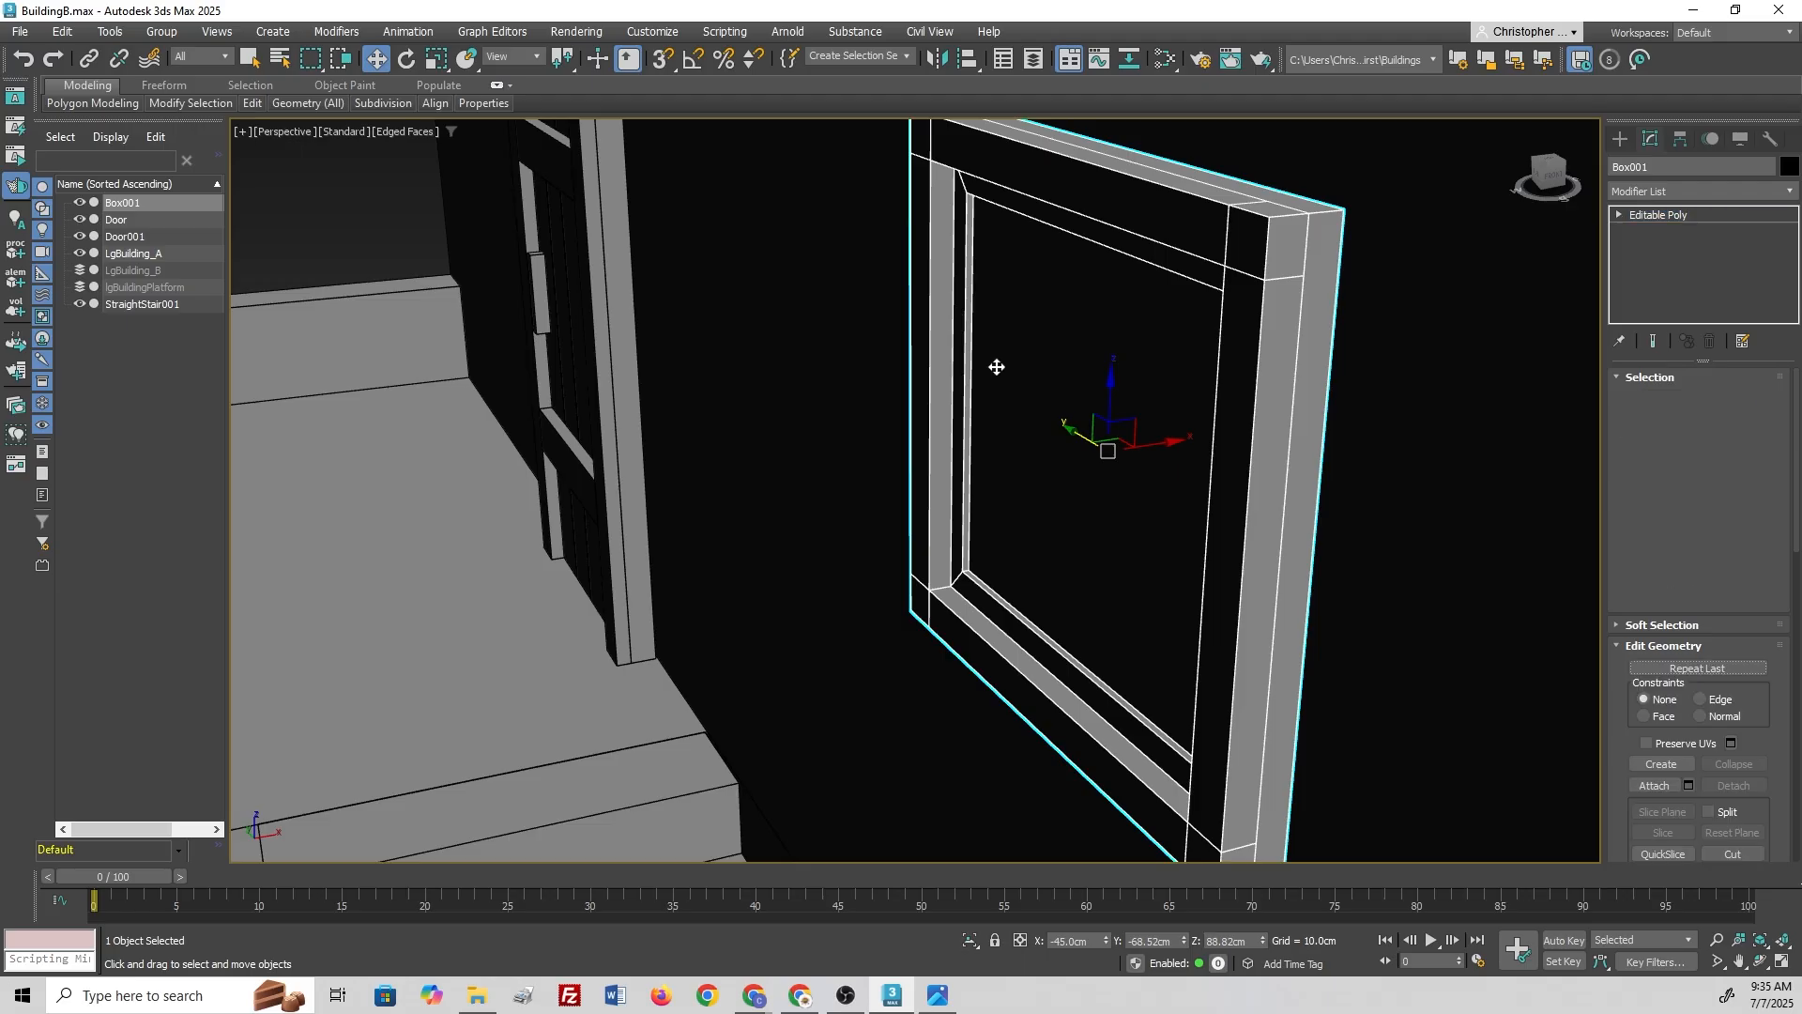
{"action": "key", "text": "z"}
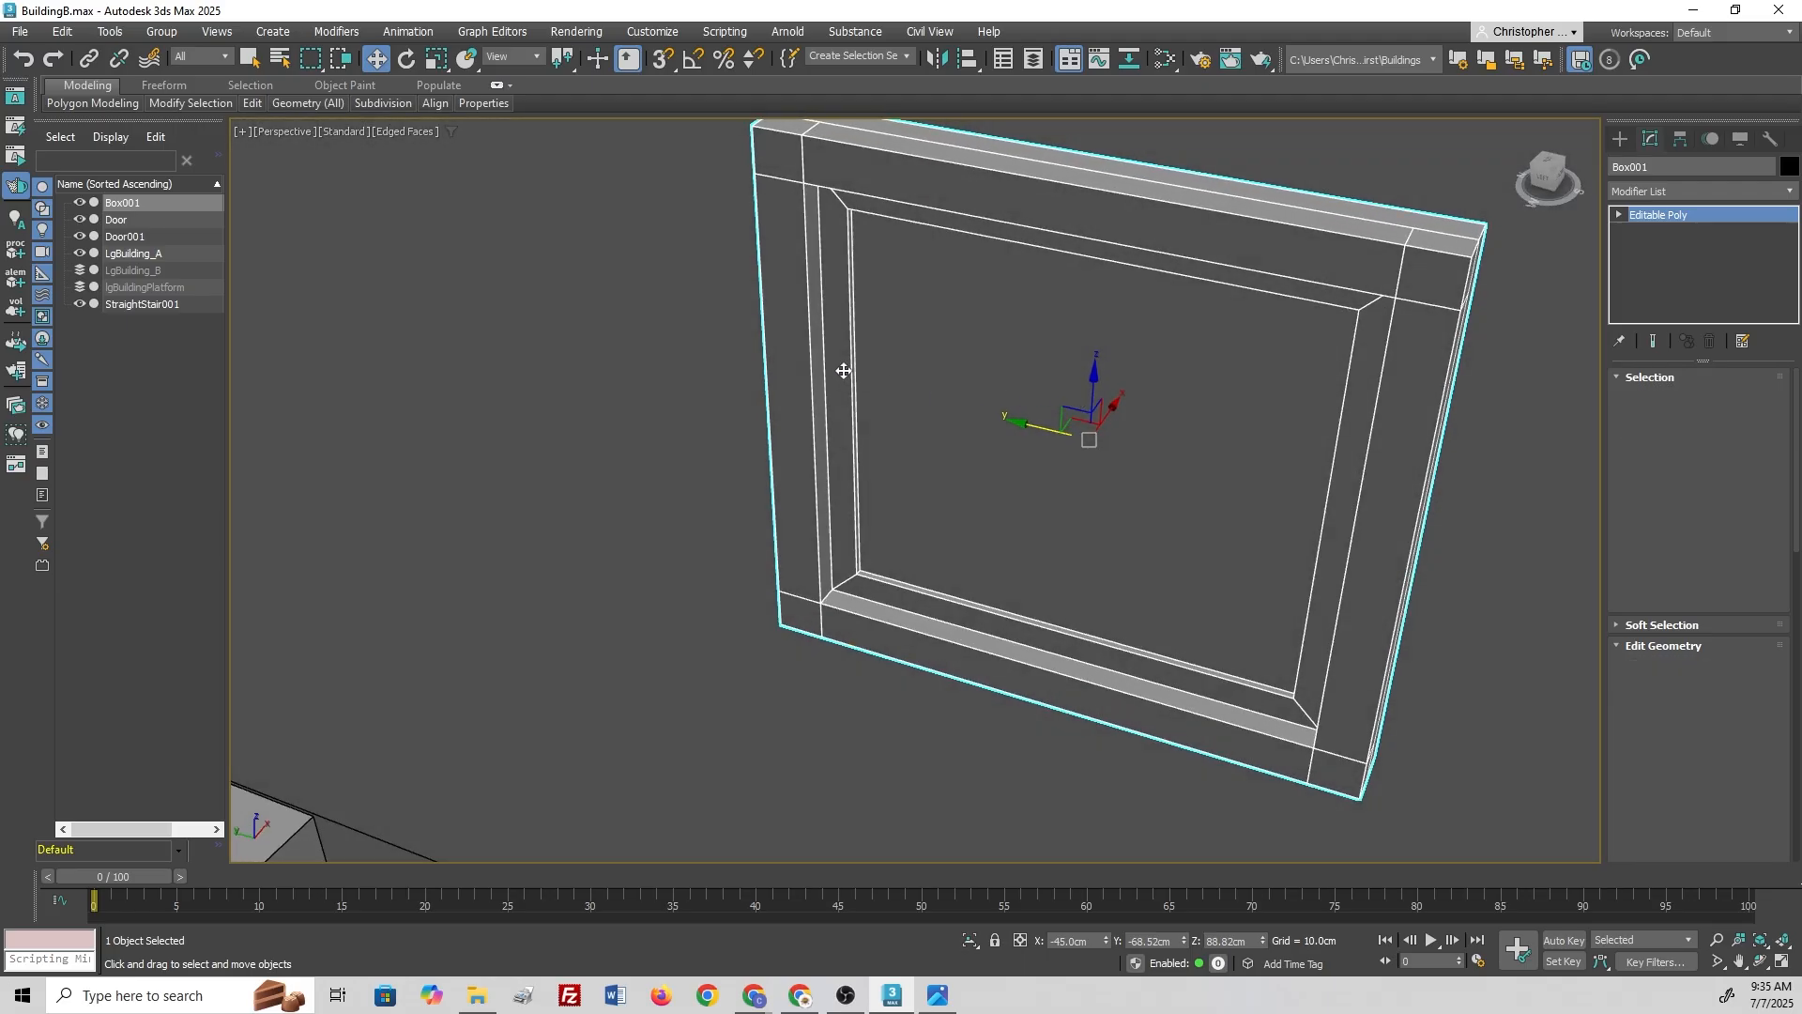
{"action": "key", "text": "4"}
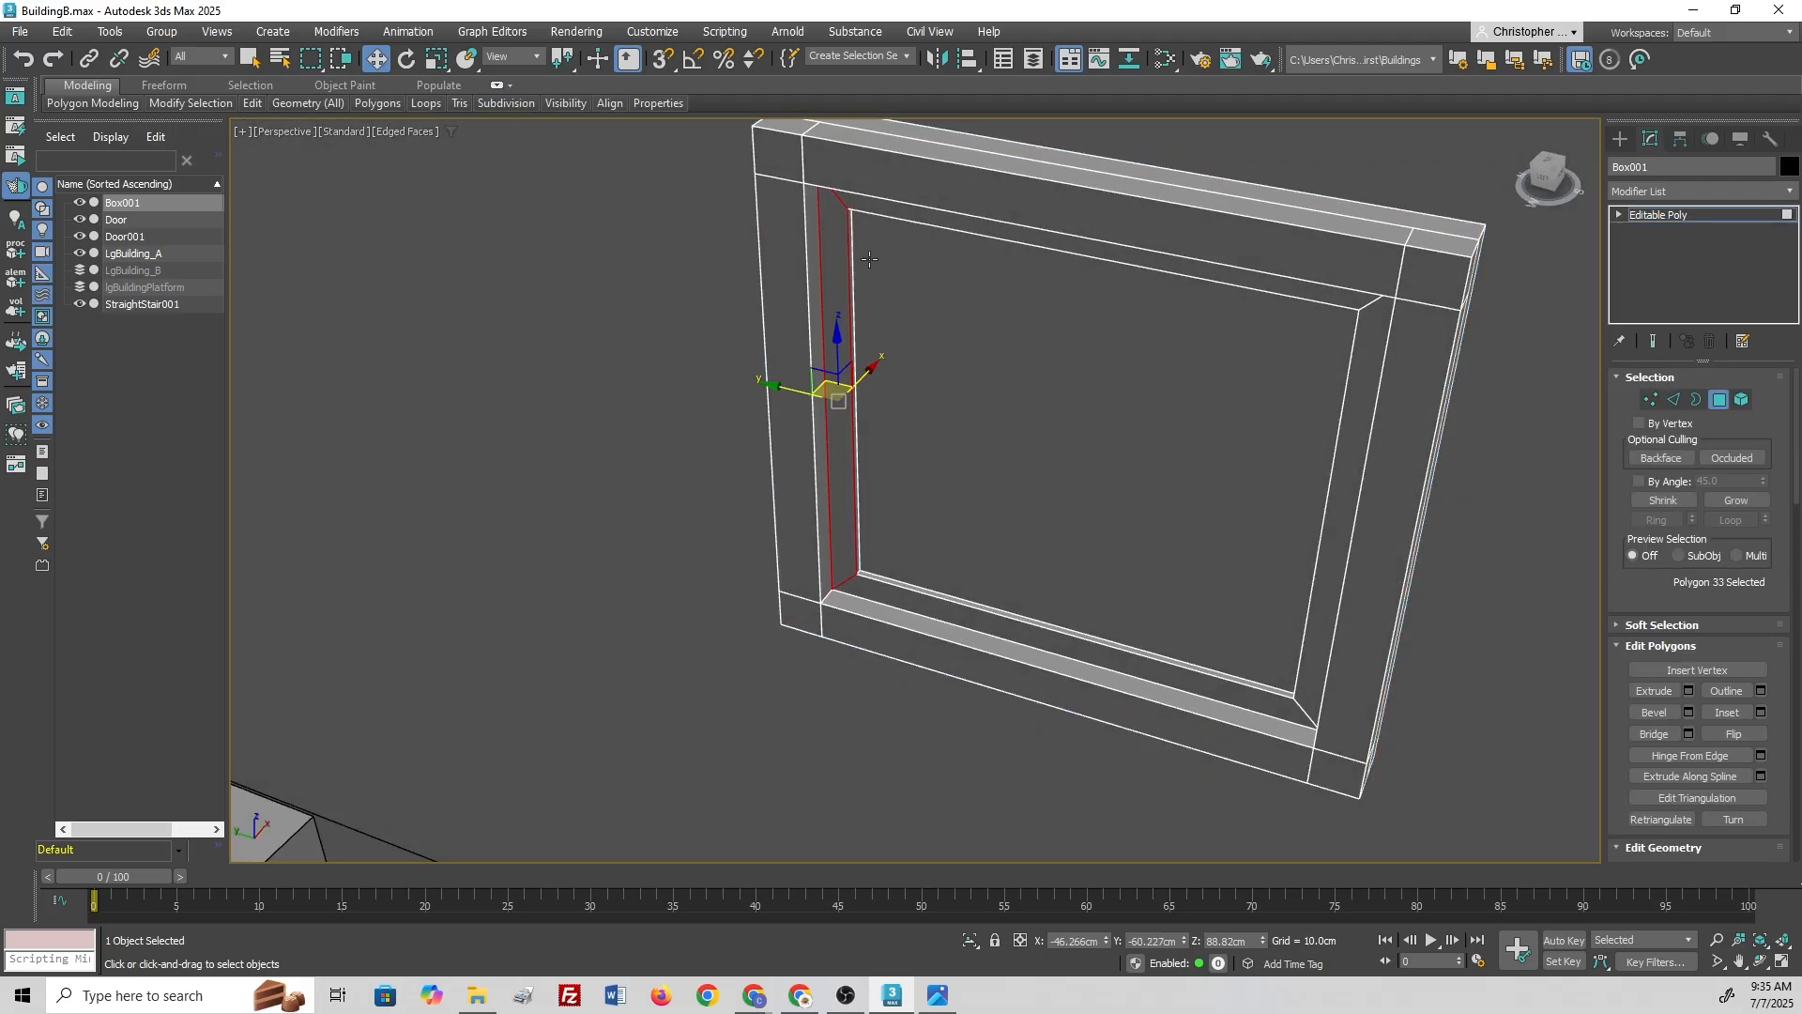
{"action": "middle_click_drag", "start_coordinate": [918, 327], "coordinate": [878, 346], "text": "alt"}
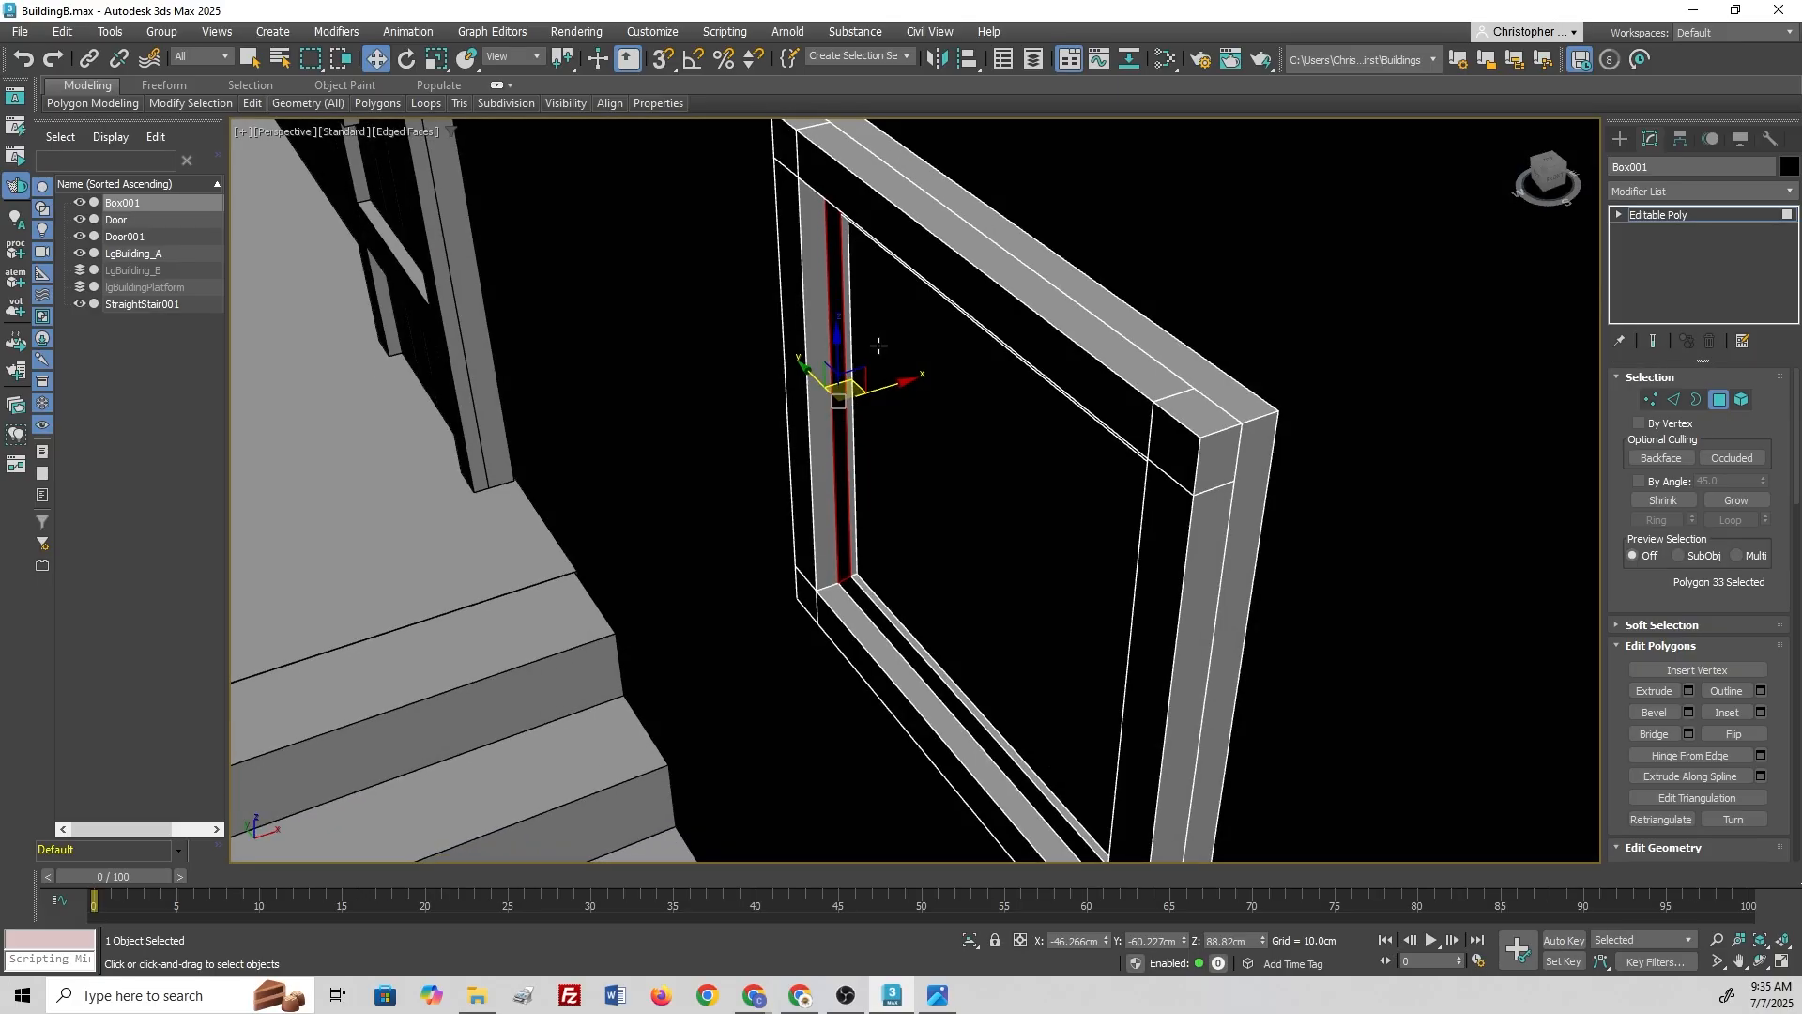
{"action": "mouse_move", "coordinate": [946, 445]}
{"action": "middle_mouse_down", "text": "alt"}
{"action": "mouse_move", "coordinate": [949, 391]}
{"action": "mouse_move", "coordinate": [957, 428]}
{"action": "middle_mouse_up", "text": "alt"}
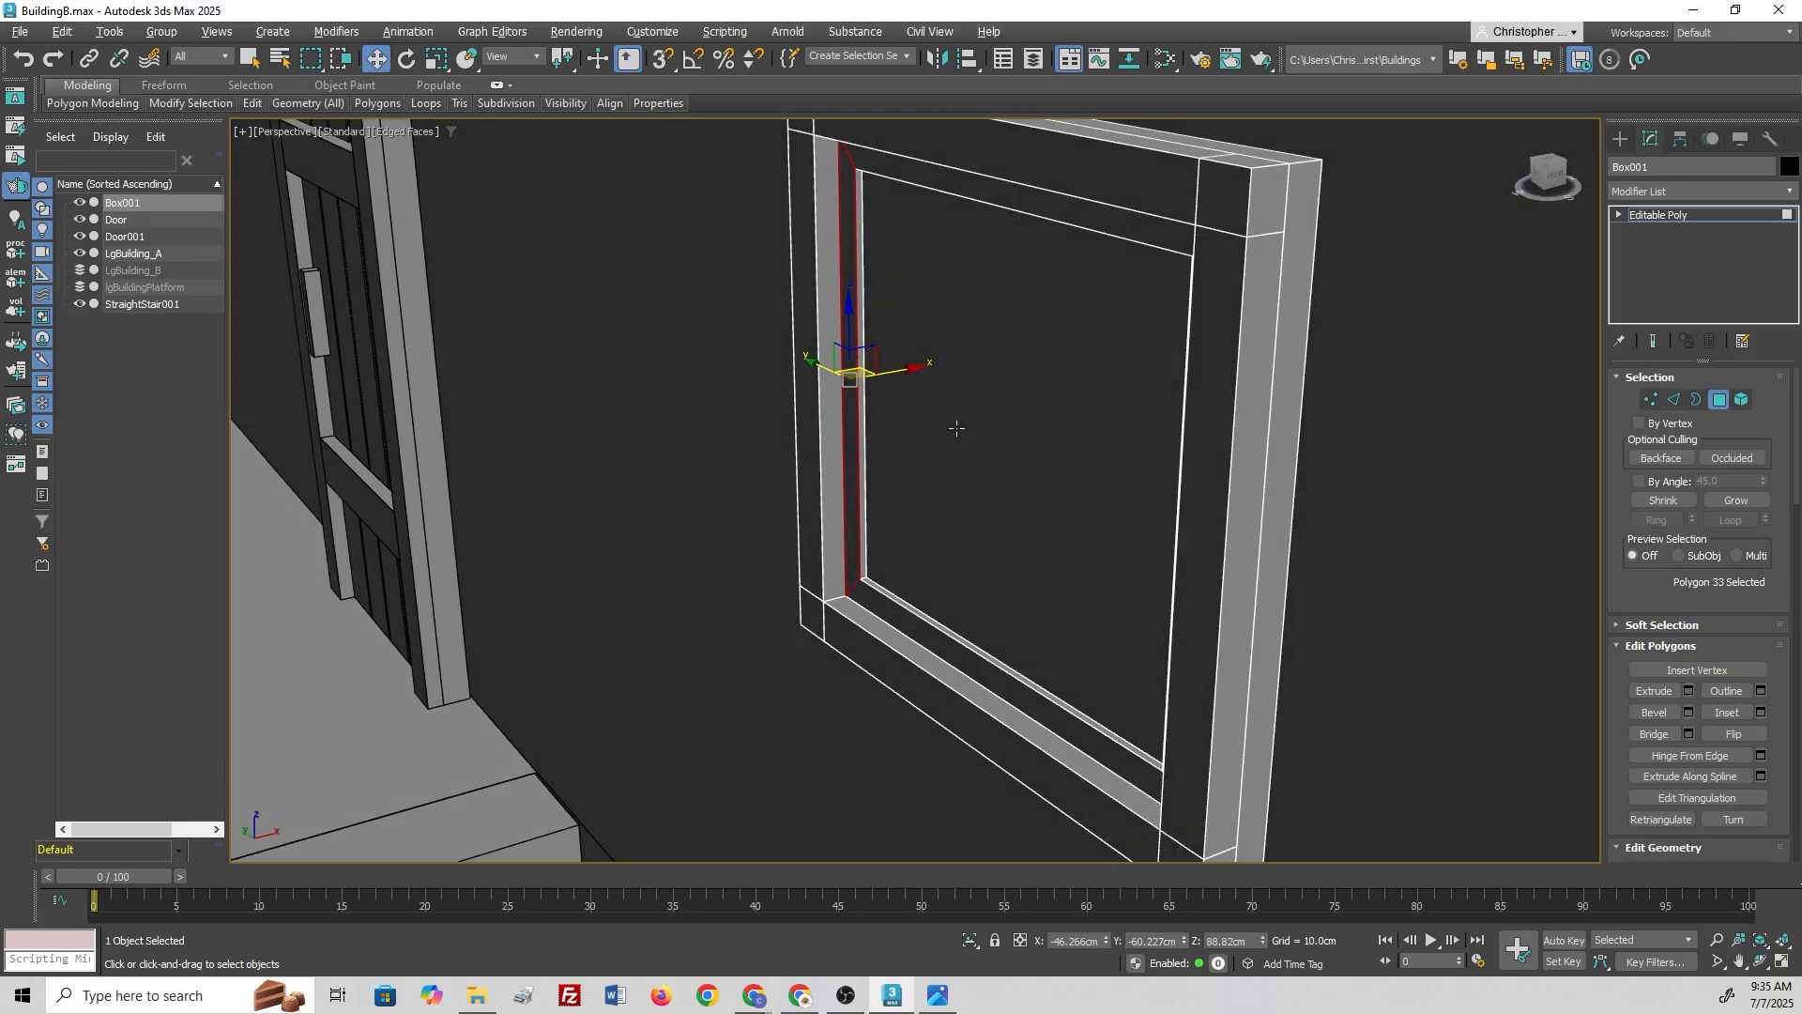
{"action": "left_click", "coordinate": [1689, 692]}
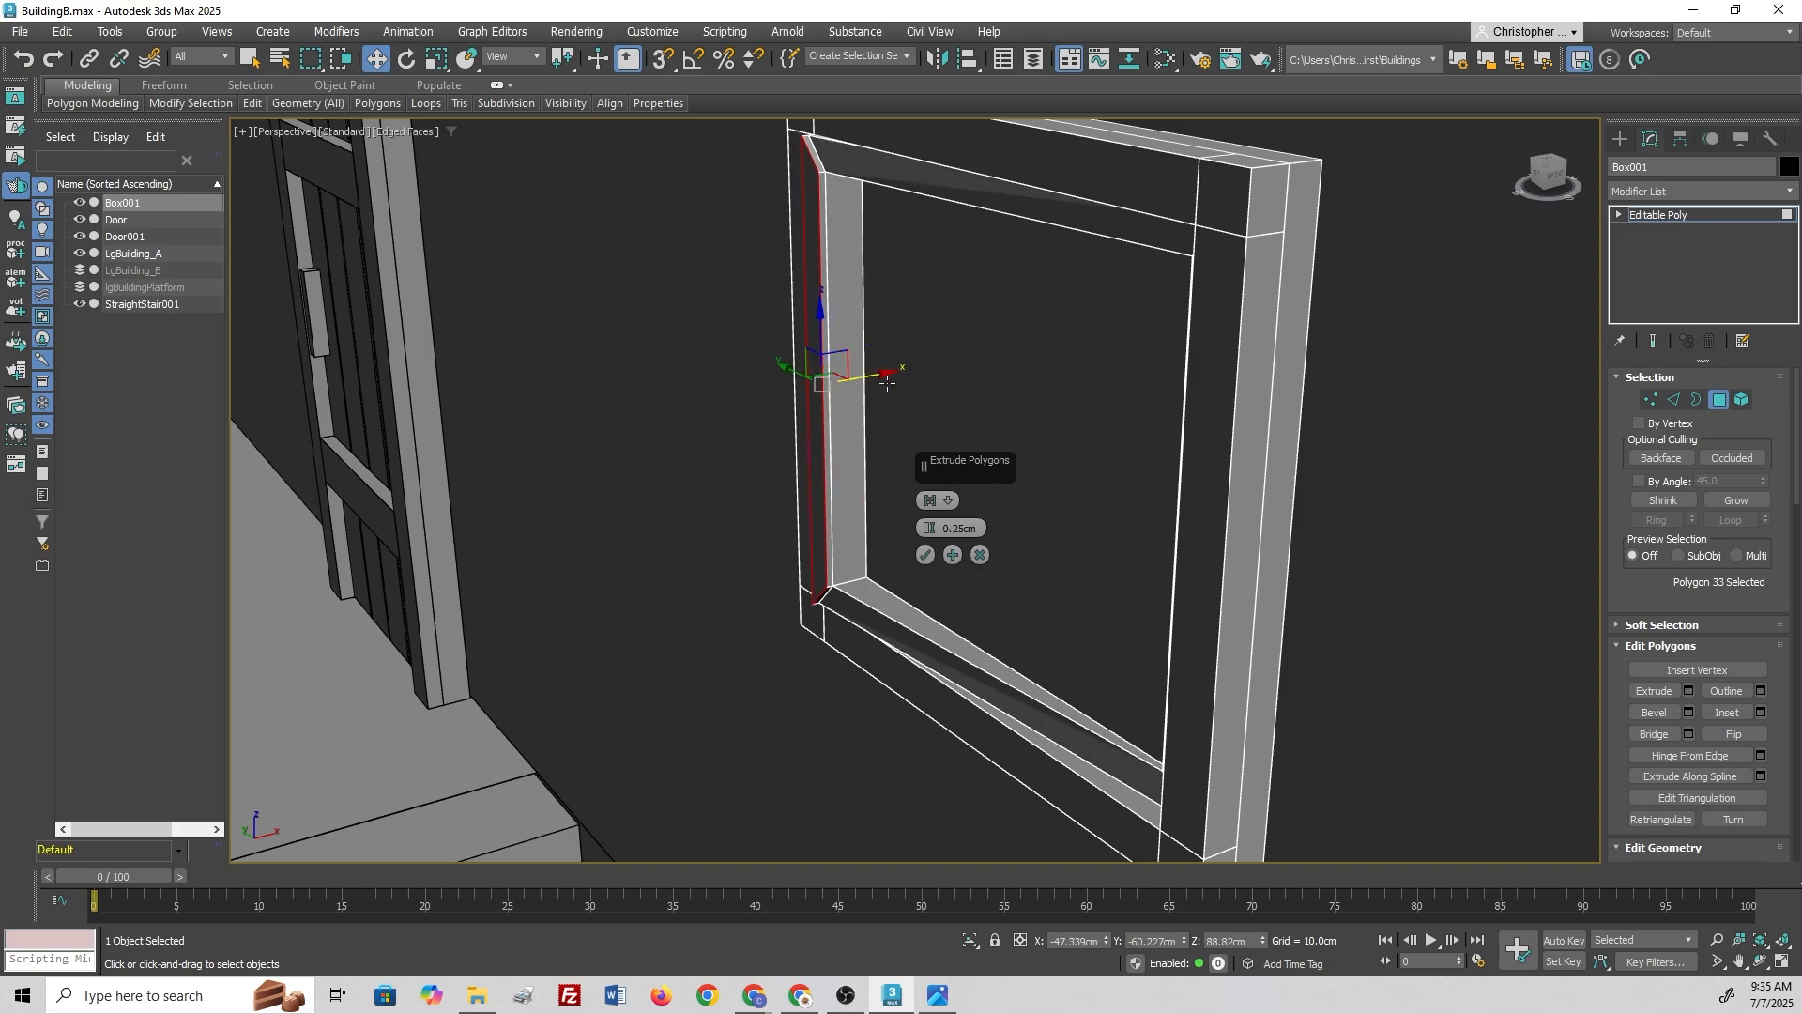
{"action": "left_click_drag", "start_coordinate": [930, 528], "coordinate": [916, 498]}
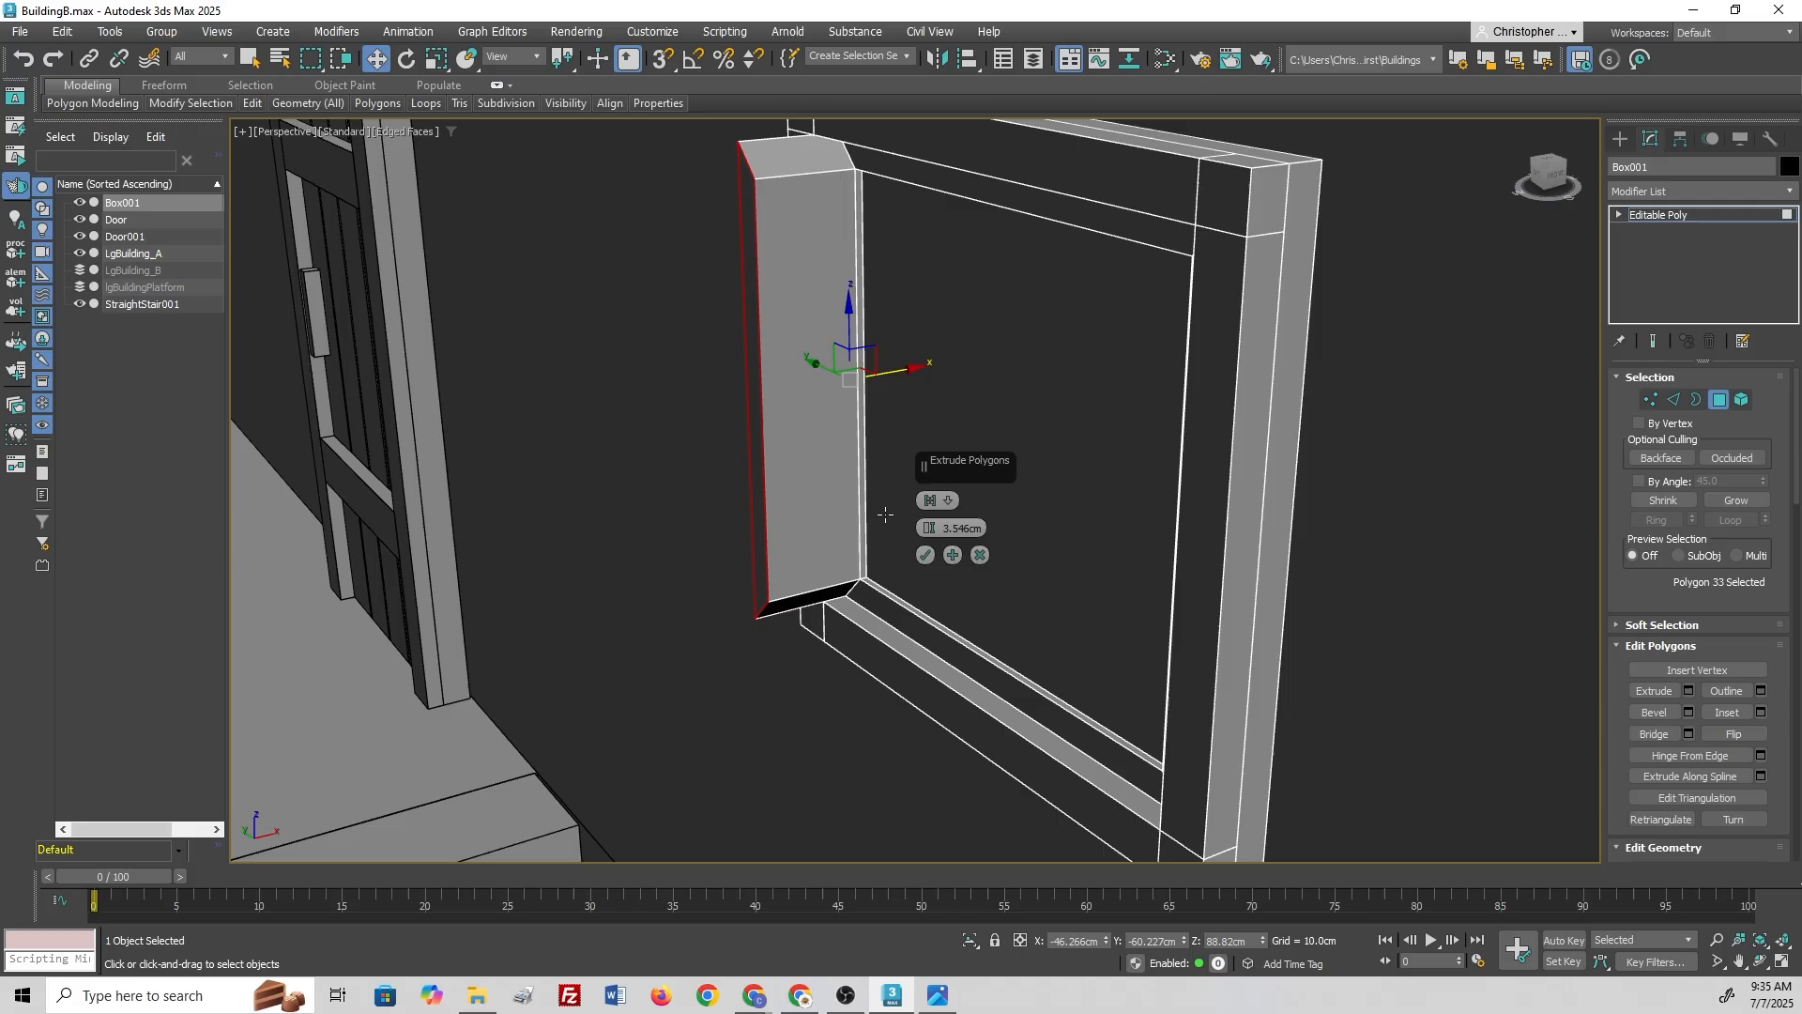
{"action": "right_click", "coordinate": [933, 533]}
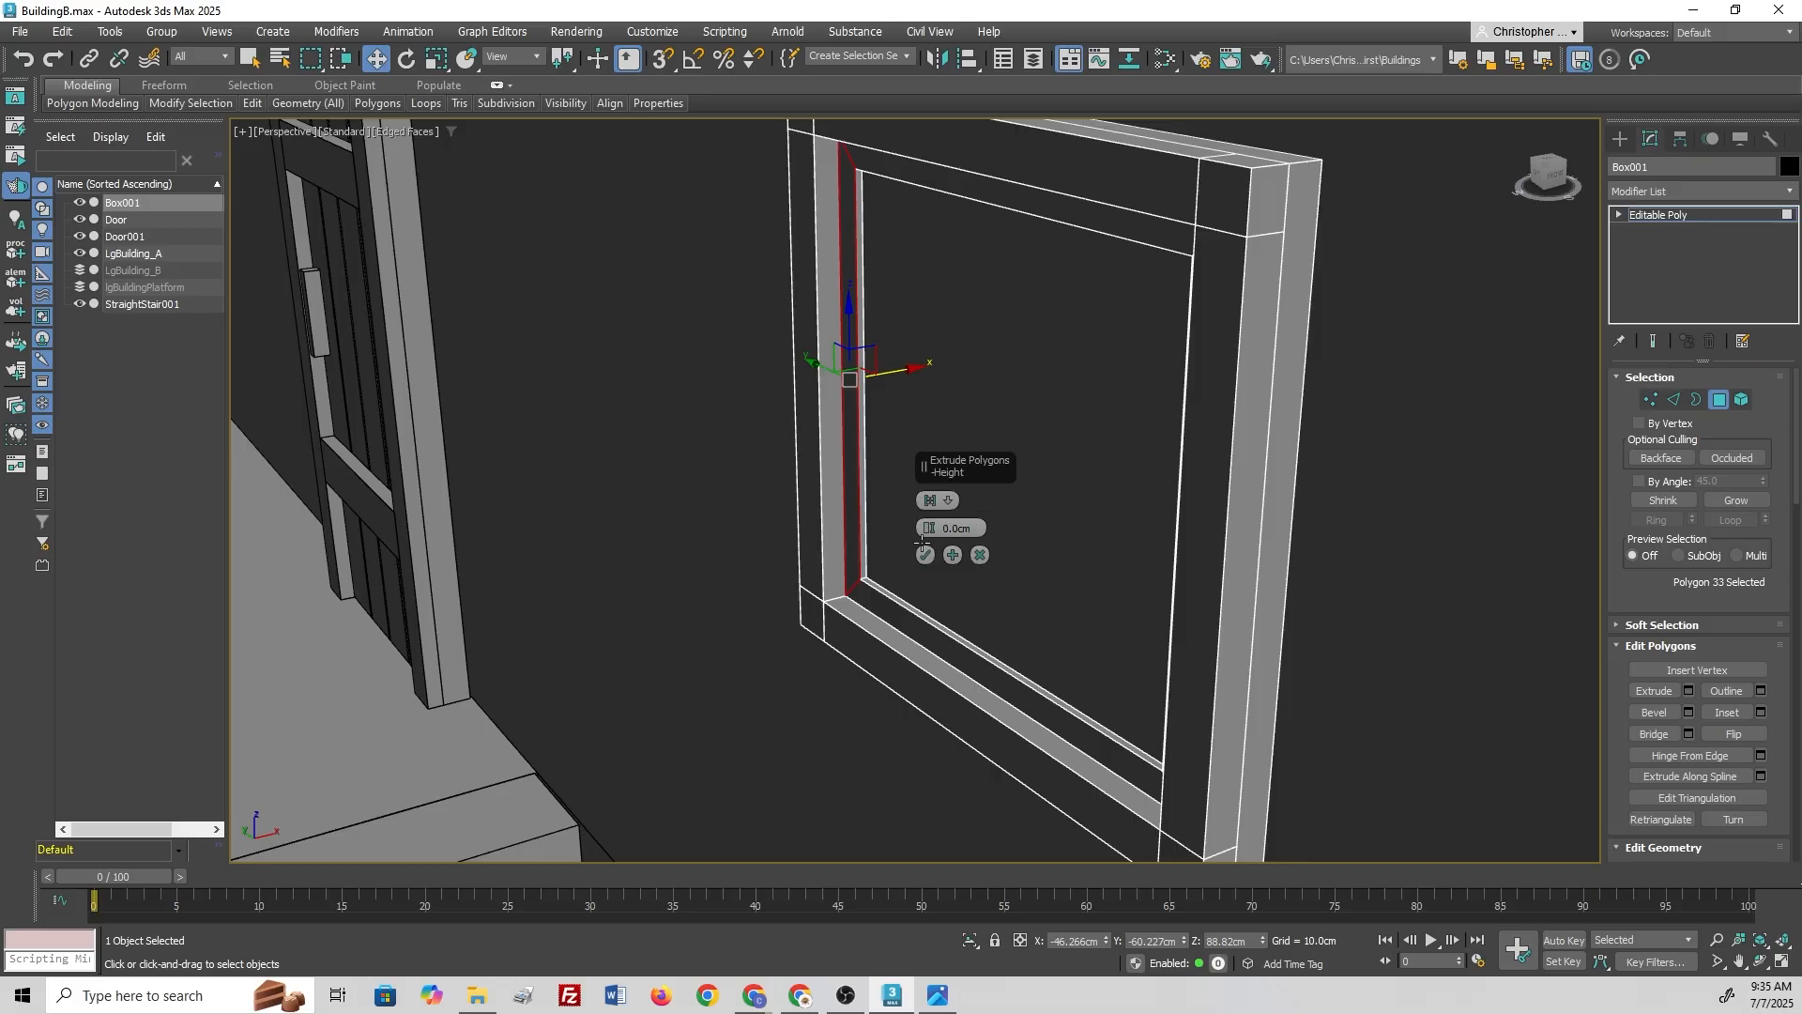
{"action": "left_click", "coordinate": [925, 552]}
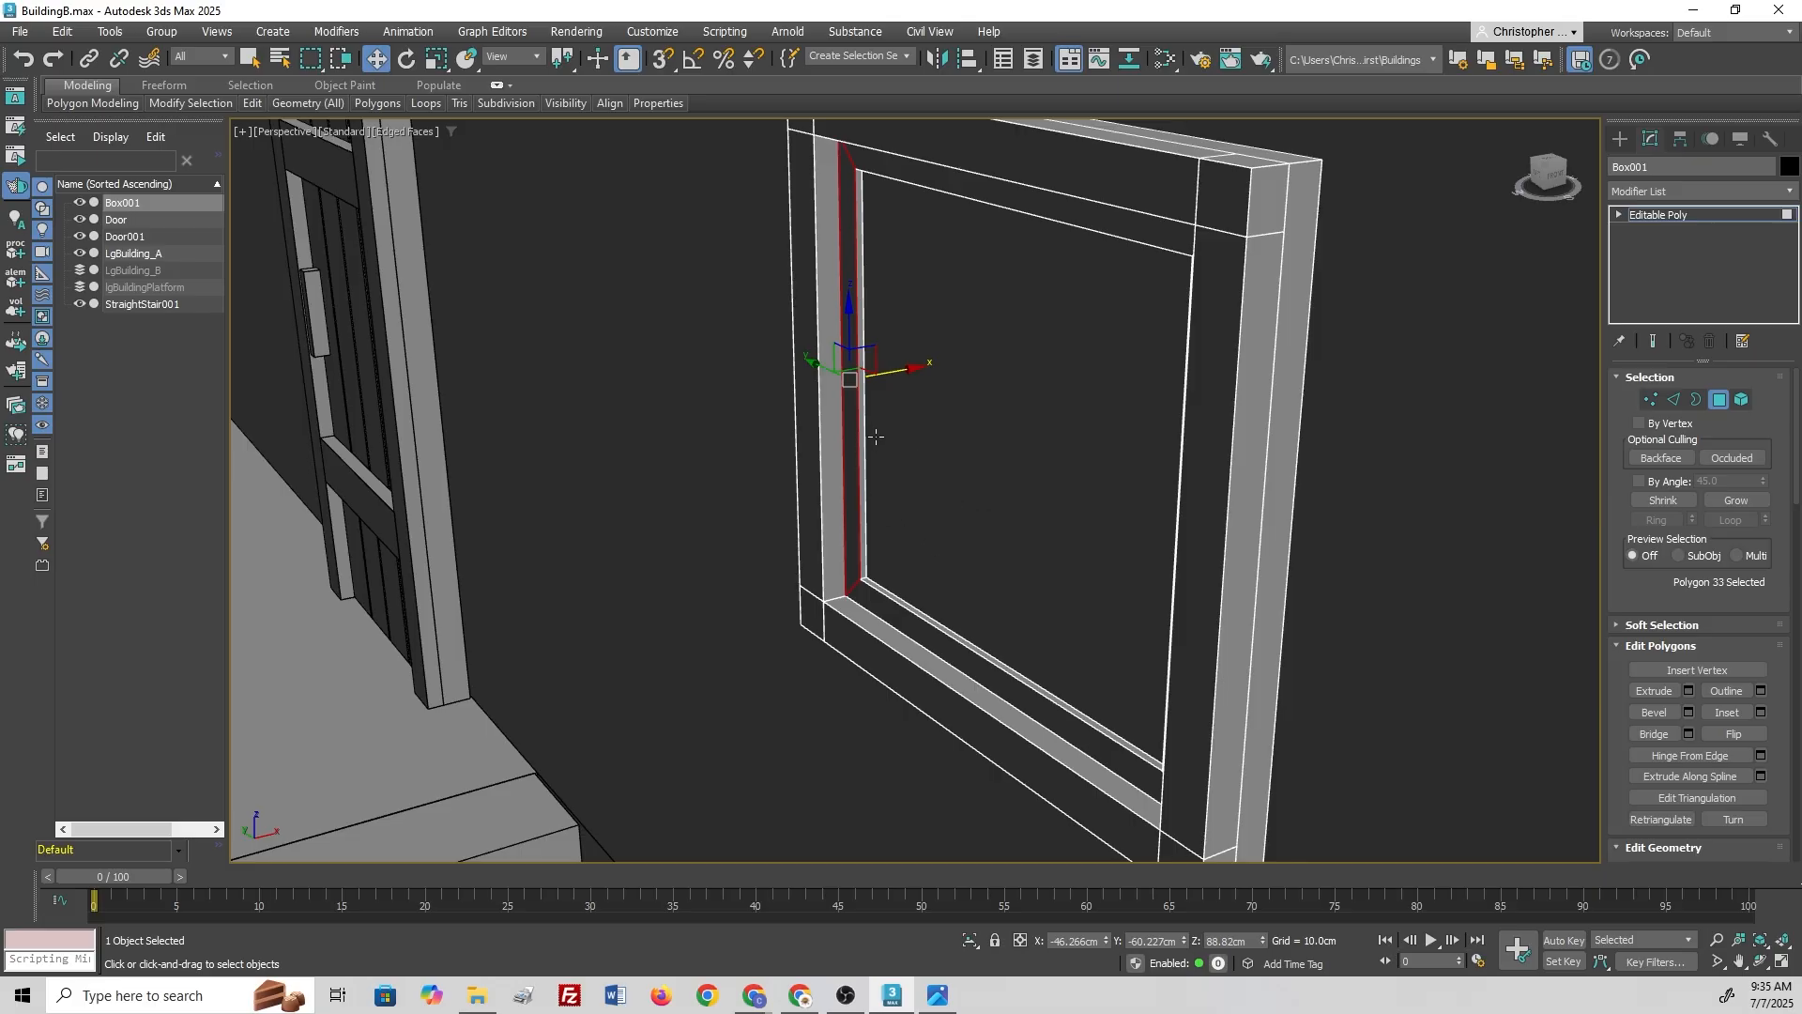
Step: Try pulling the extruded side polygon outward along X to about -57.8 cm to form an open shutter
{"action": "left_click_drag", "start_coordinate": [908, 371], "coordinate": [664, 410]}
{"action": "scroll", "coordinate": [768, 439], "scroll_direction": "down", "scroll_amount": 10}
{"action": "mouse_move", "coordinate": [769, 439]}
{"action": "middle_mouse_down", "text": "alt"}
{"action": "mouse_move", "coordinate": [1005, 402]}
{"action": "mouse_move", "coordinate": [760, 467]}
{"action": "middle_mouse_up", "text": "alt"}
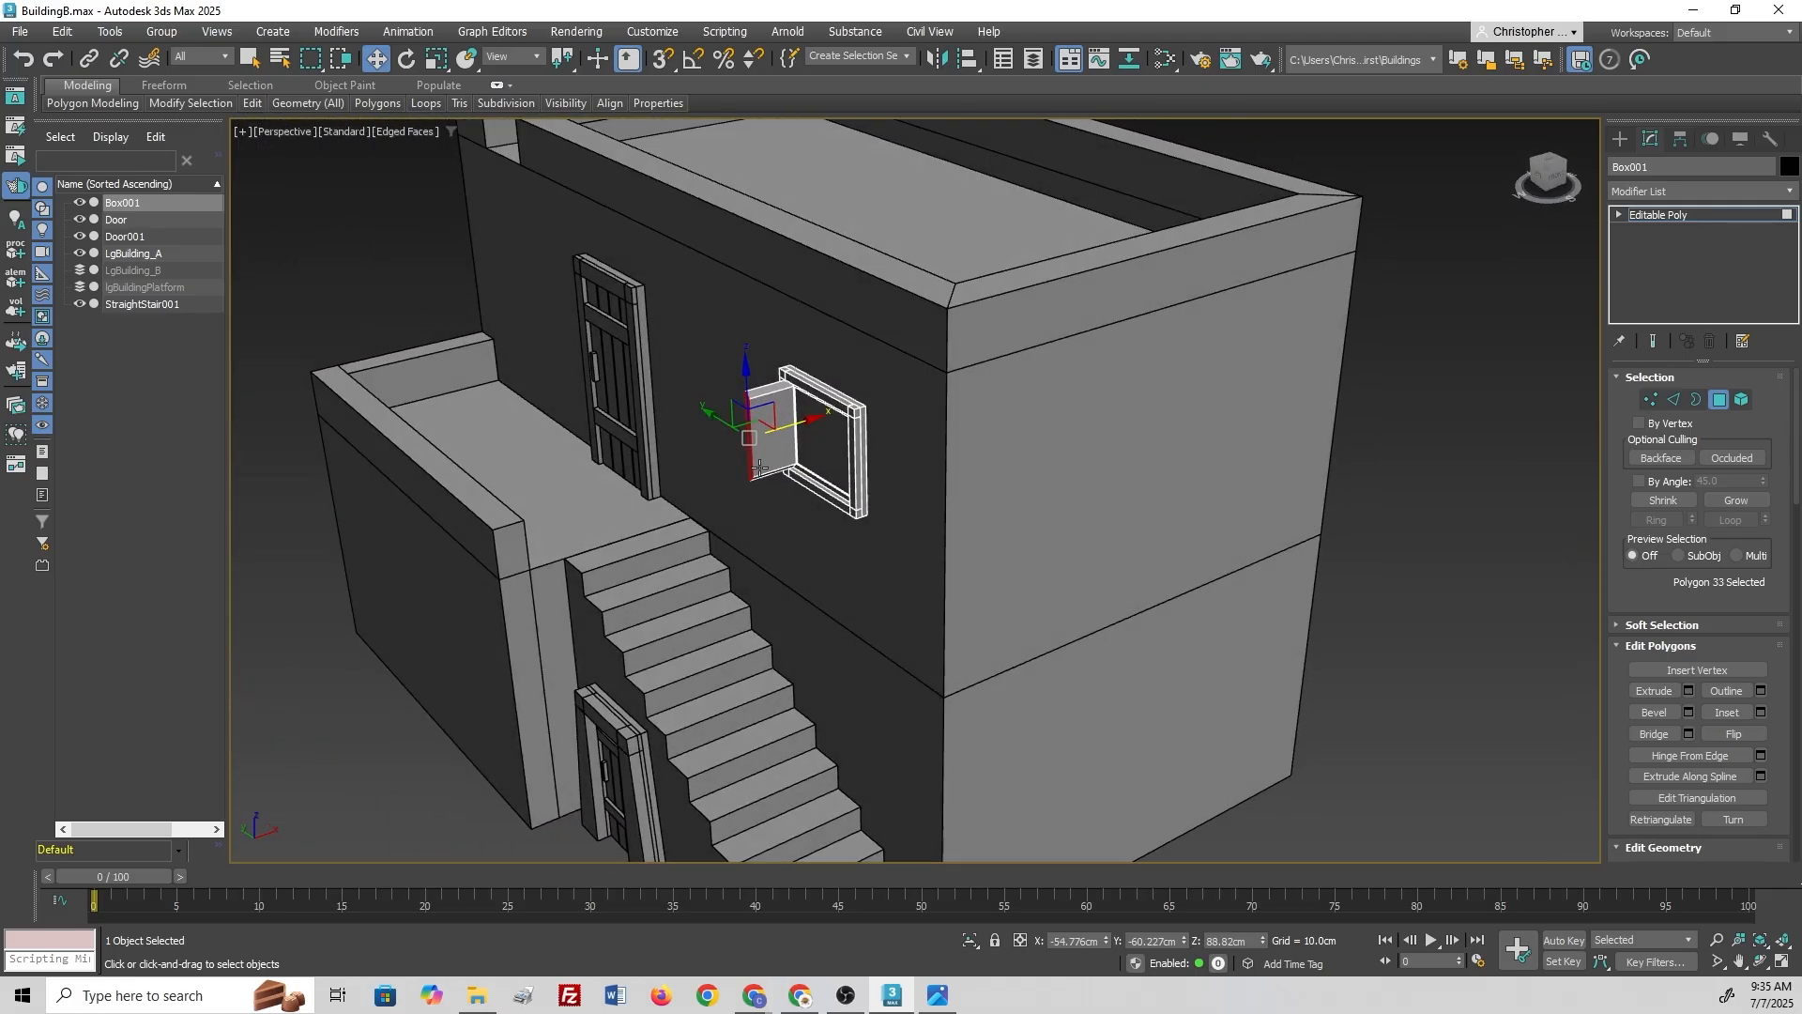
{"action": "scroll", "coordinate": [807, 447], "scroll_direction": "up", "scroll_amount": 6}
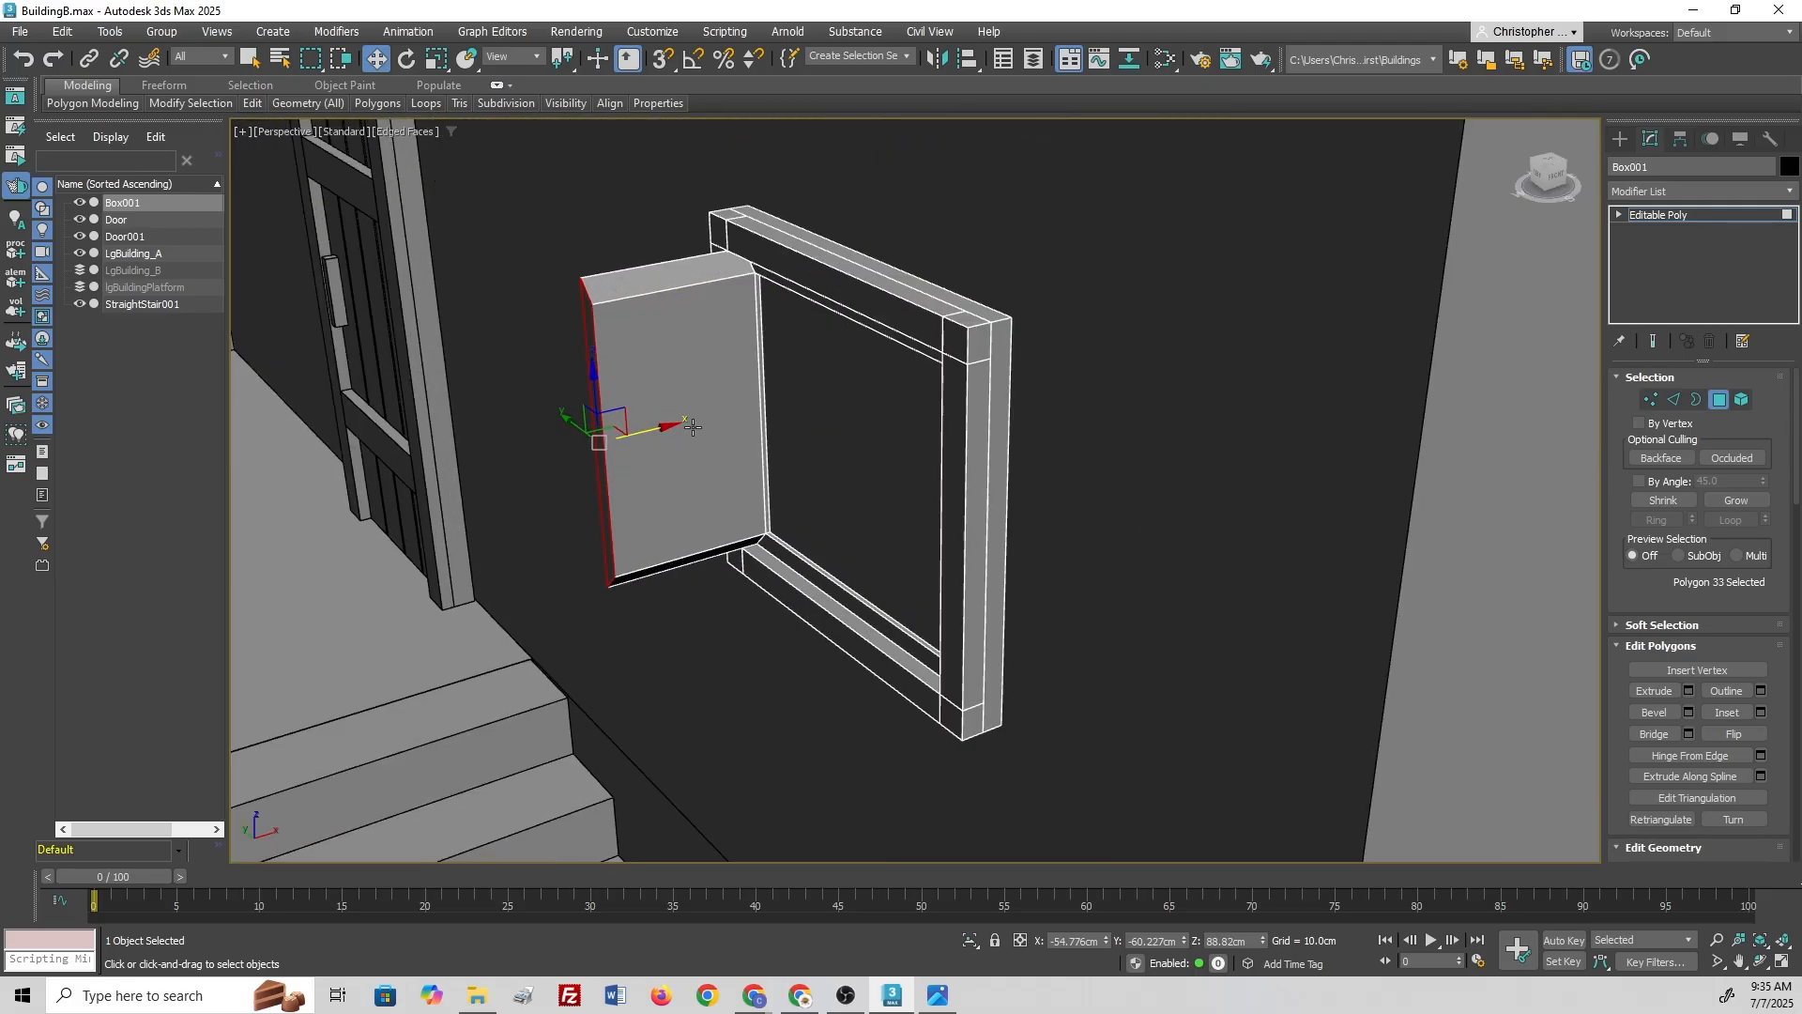
{"action": "left_click", "coordinate": [668, 418]}
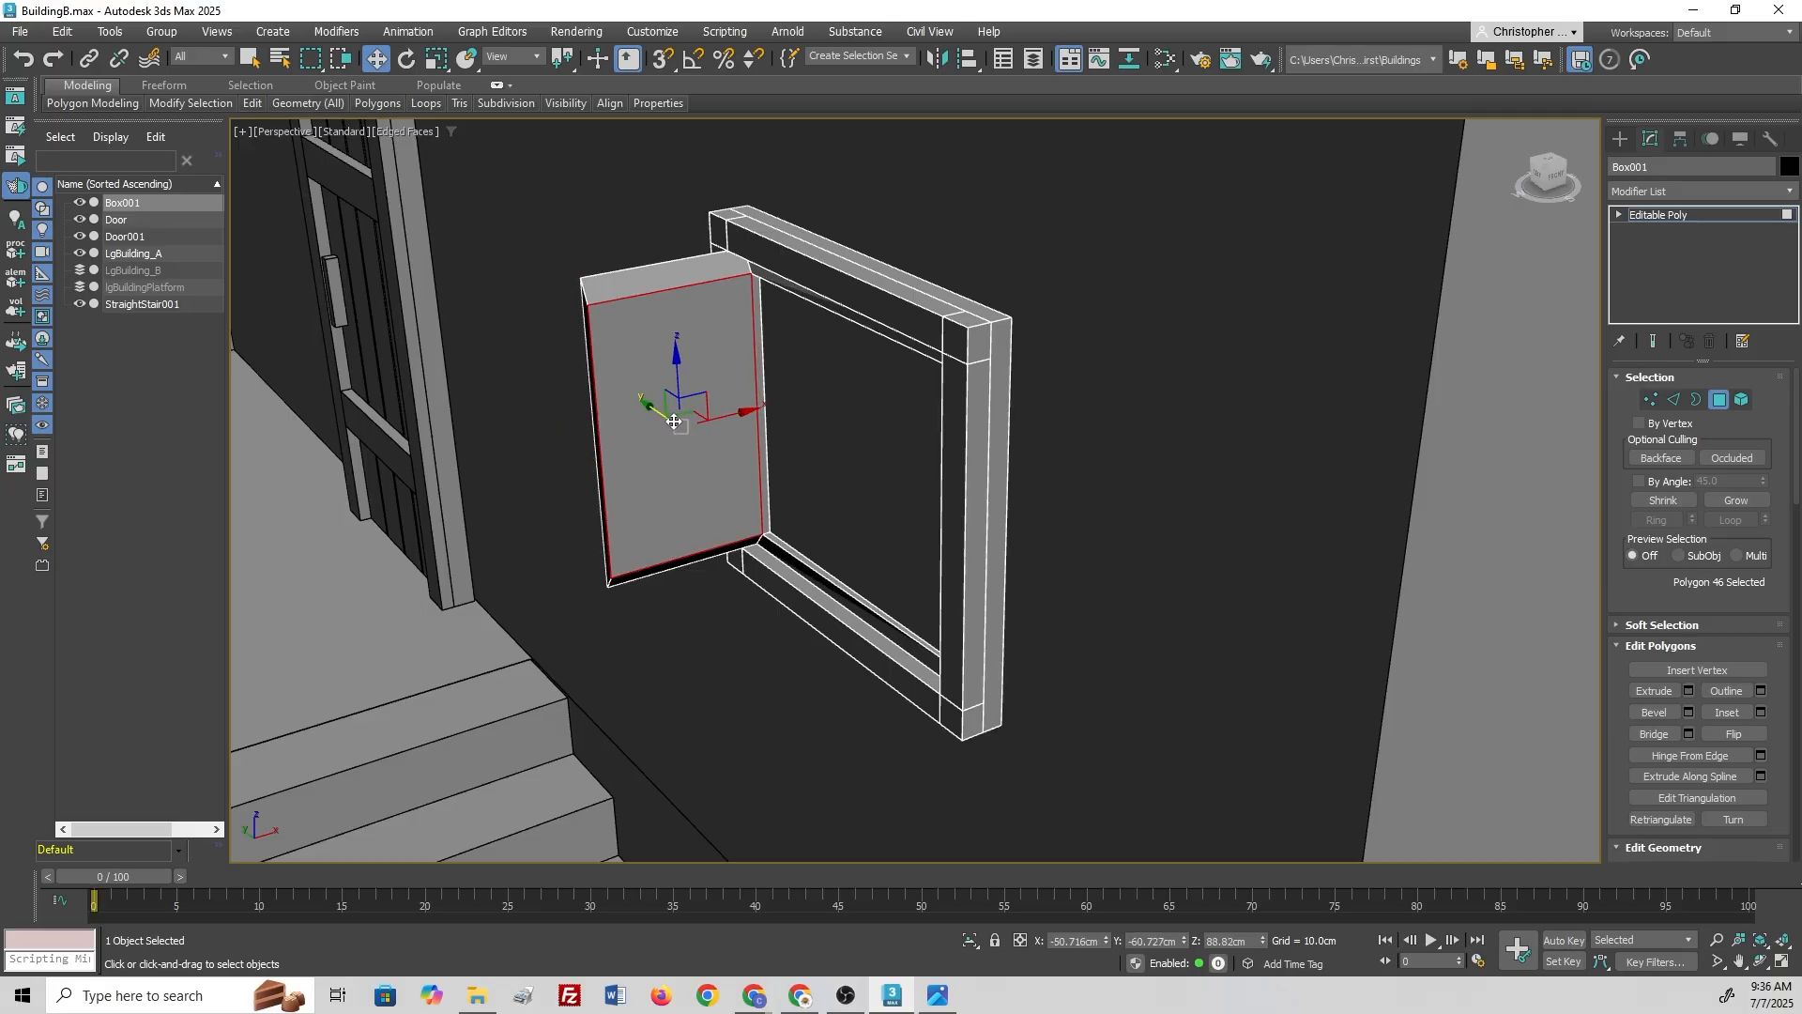
{"action": "middle_click_drag", "start_coordinate": [627, 443], "coordinate": [622, 439], "text": "alt"}
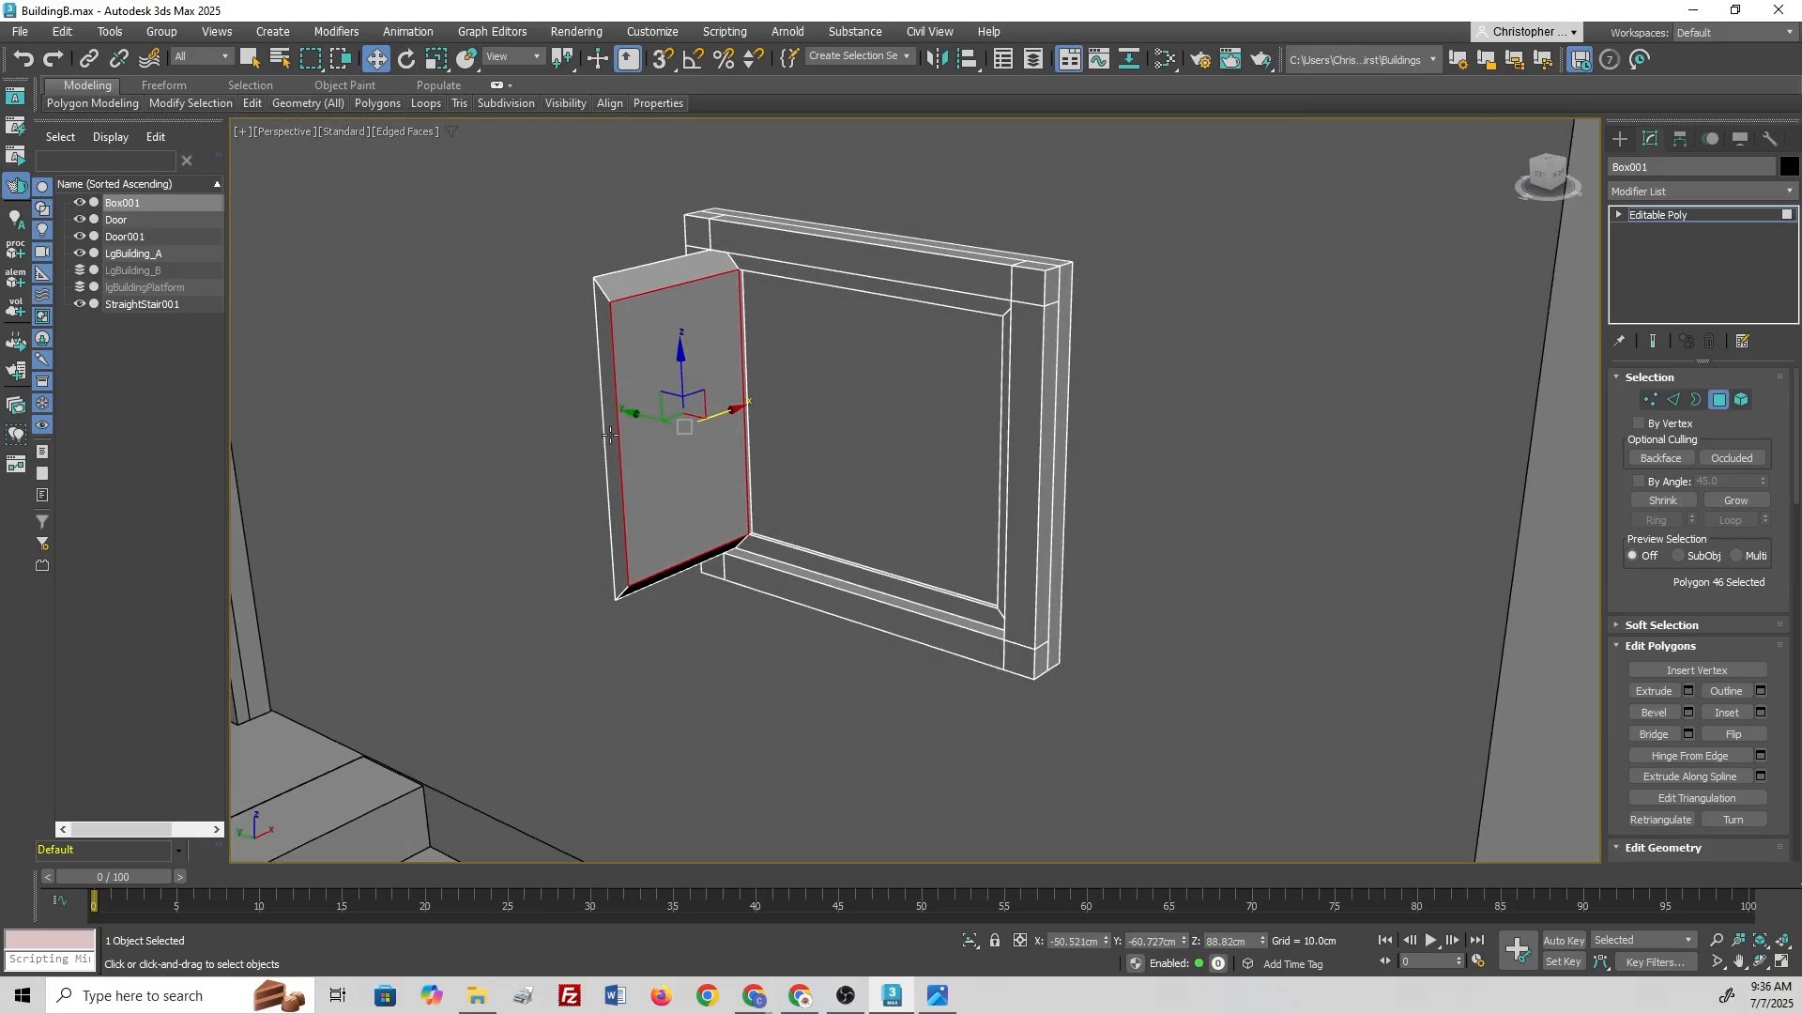
{"action": "left_click", "coordinate": [610, 435]}
{"action": "left_click_drag", "start_coordinate": [673, 428], "coordinate": [620, 434]}
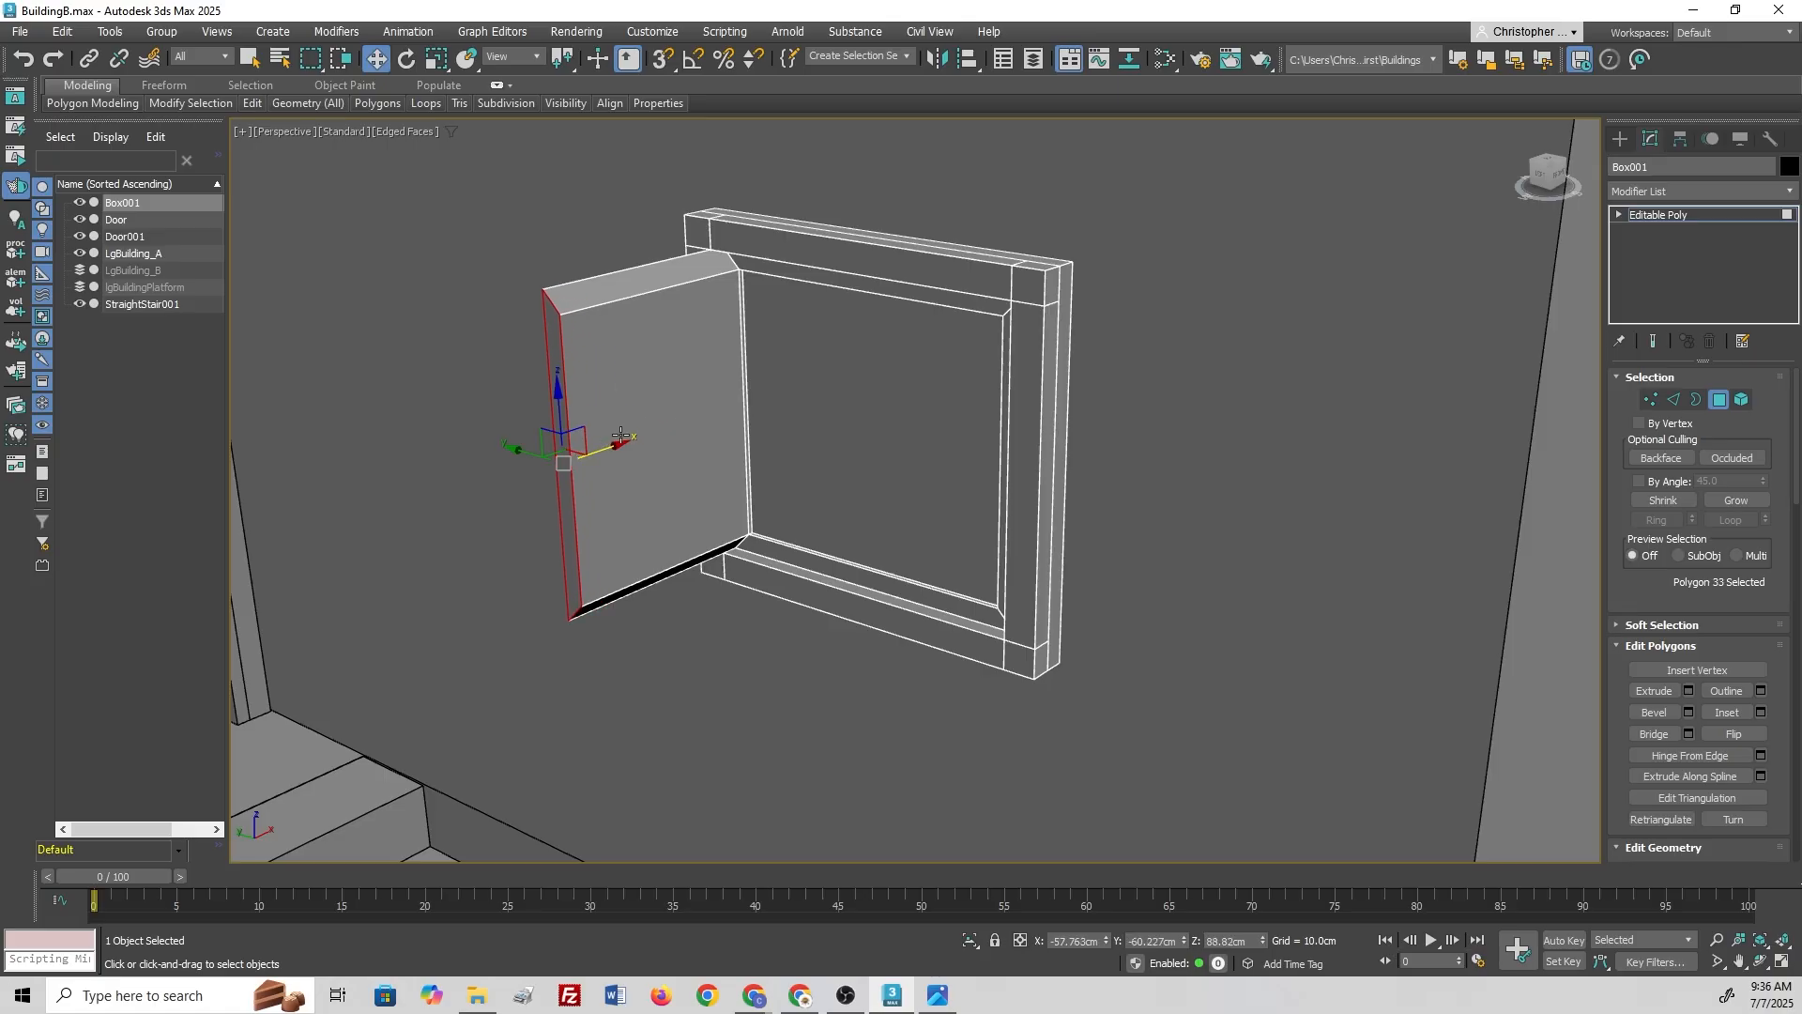
Step: Compare the window's open shutter with the upper front window in Buildings.JPG and return to the model
{"action": "mouse_move", "coordinate": [932, 1000]}
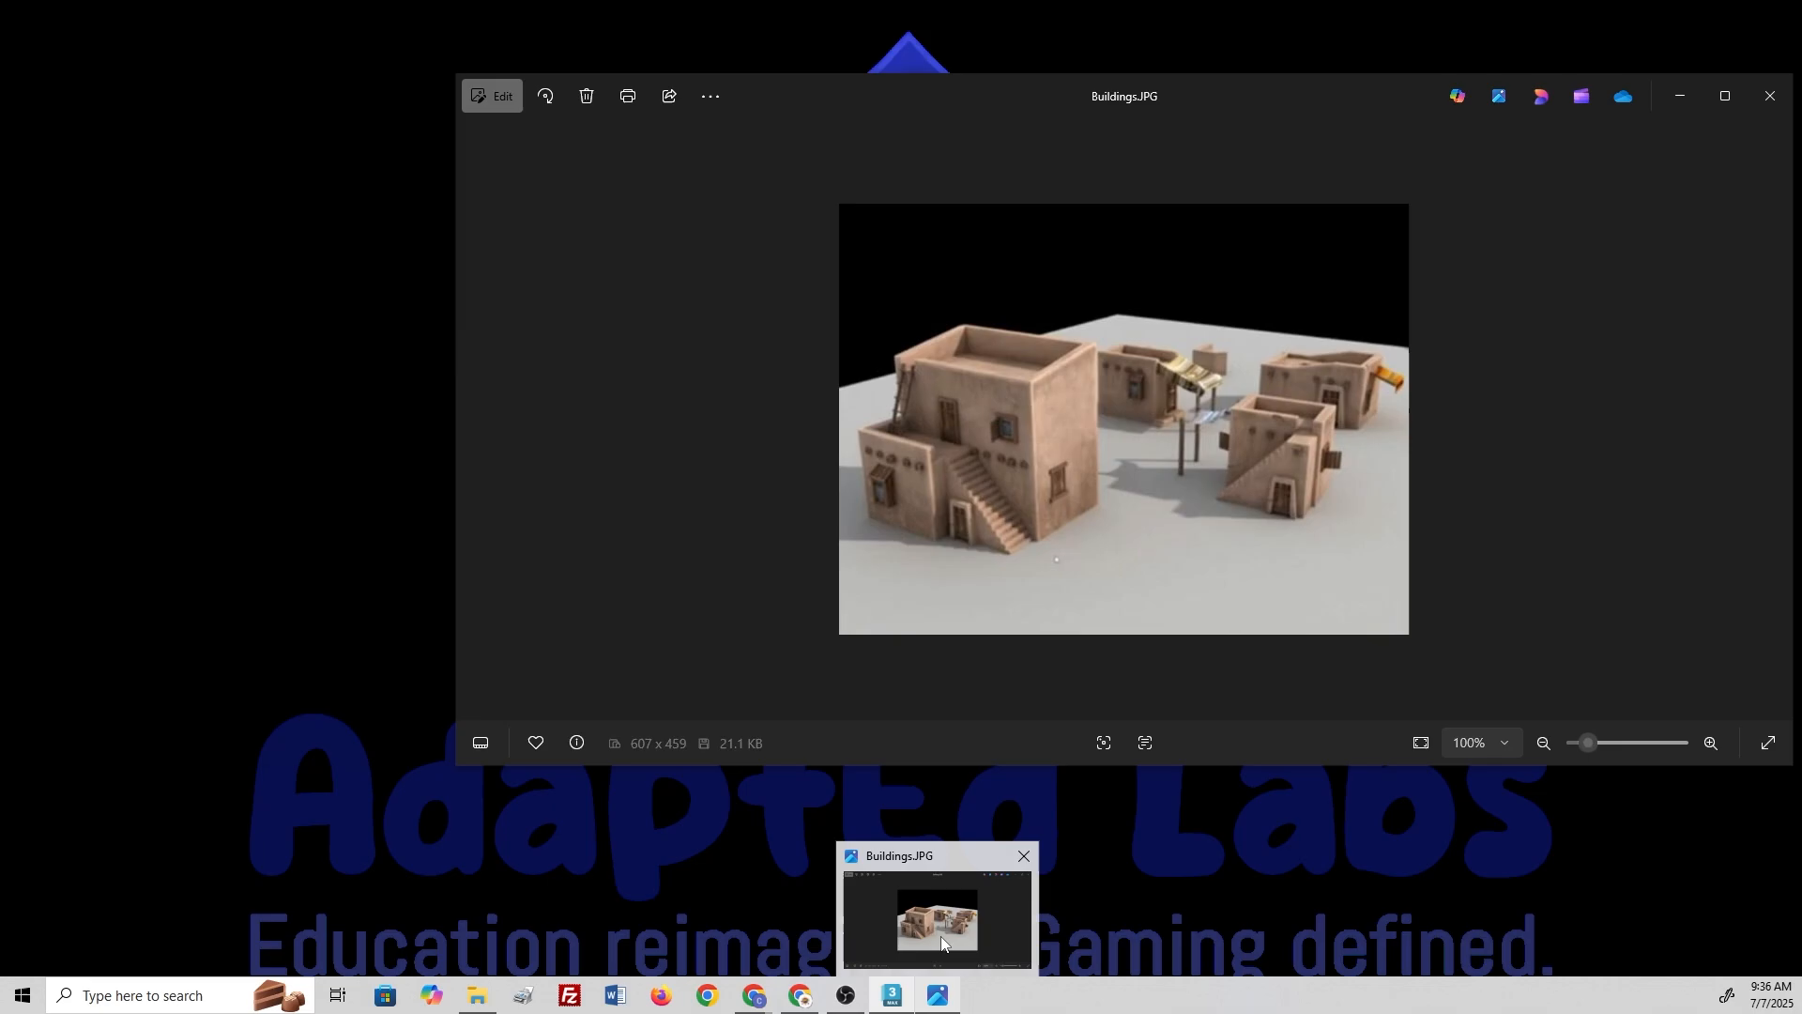
{"action": "left_click", "coordinate": [942, 944]}
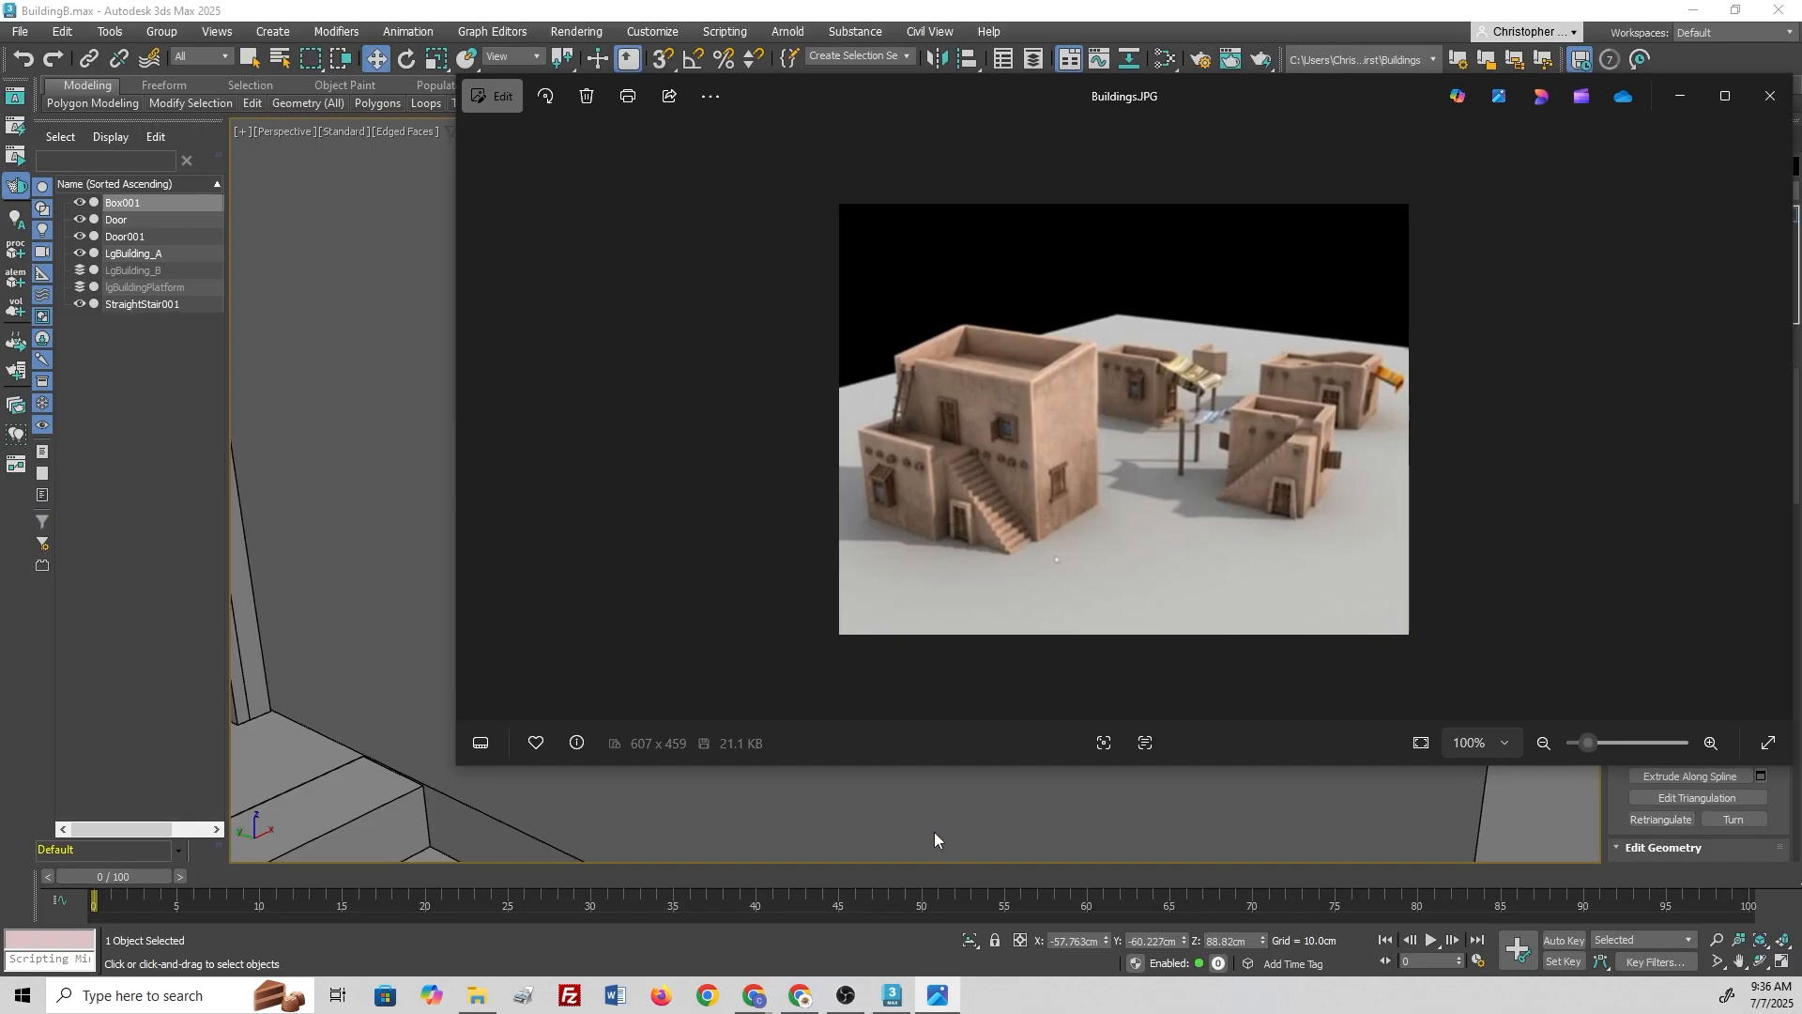
{"action": "left_click", "coordinate": [599, 4]}
{"action": "middle_click_drag", "start_coordinate": [639, 446], "coordinate": [588, 421], "text": "alt"}
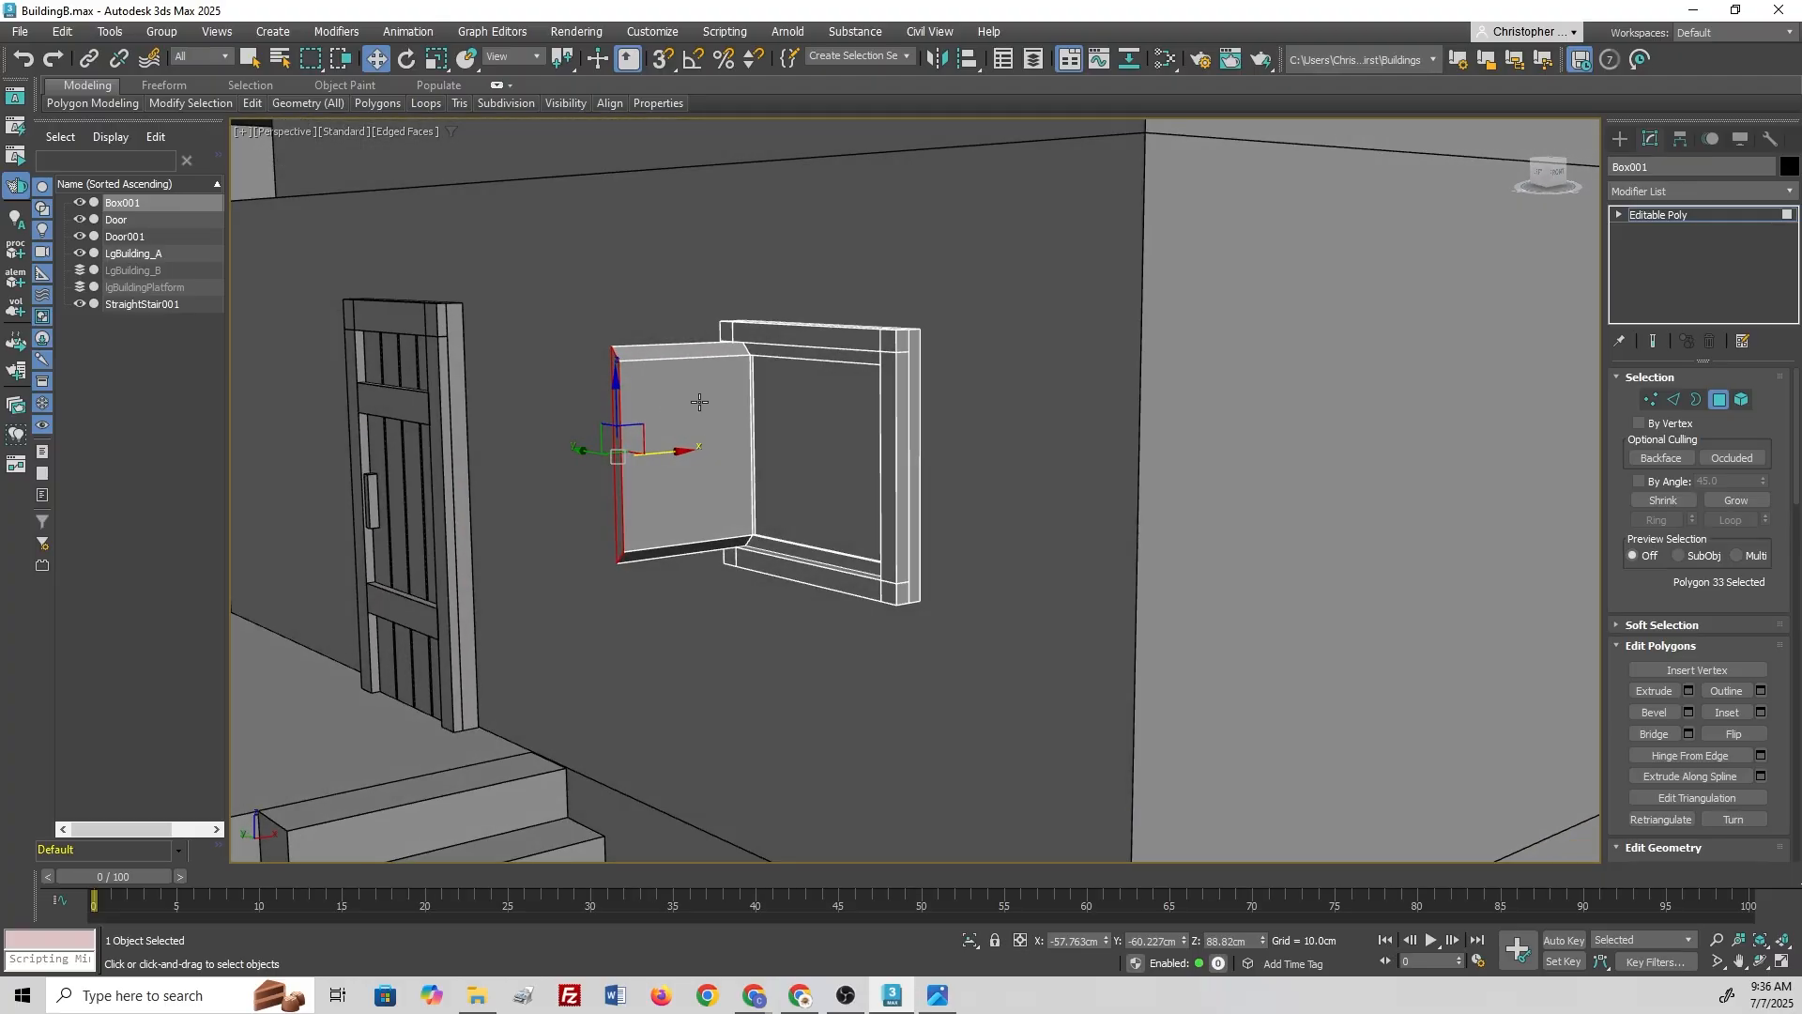
{"action": "middle_click_drag", "start_coordinate": [793, 403], "coordinate": [754, 407], "text": "alt"}
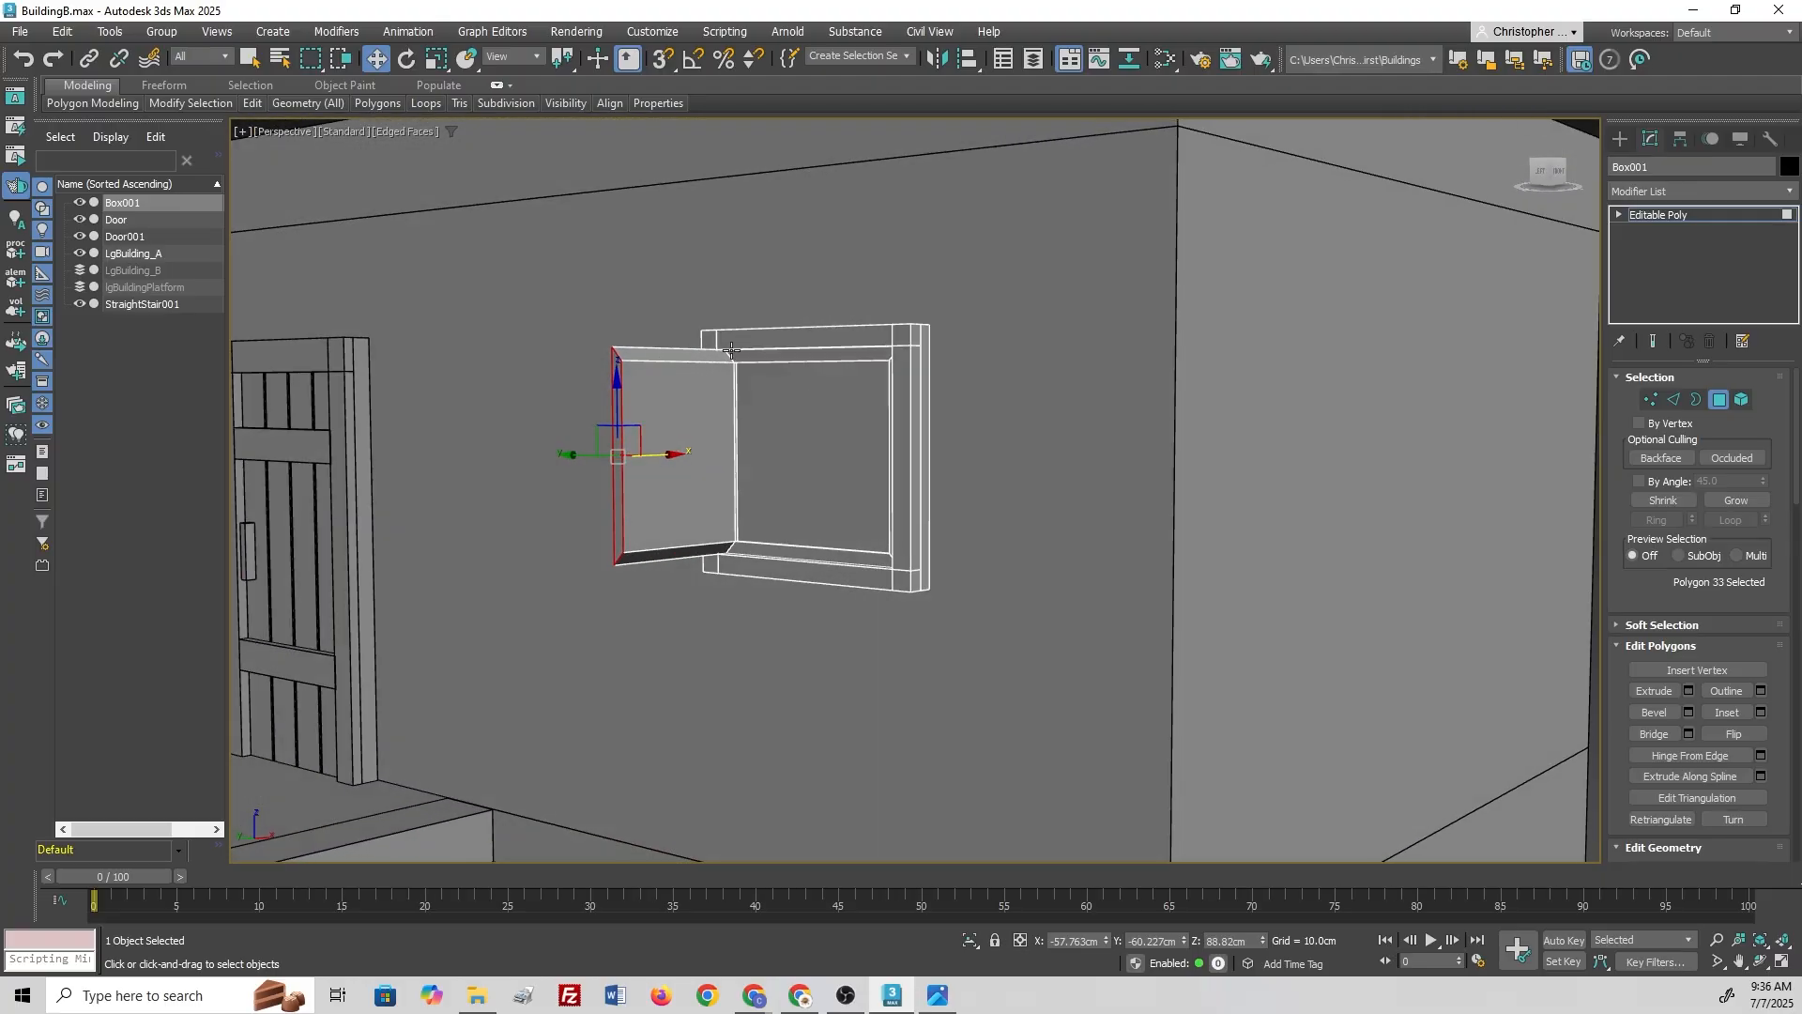
Step: Undo the outward moves and the extrusion of the window's side border polygon
{"action": "key", "text": "ctrl+z"}
{"action": "key", "text": "ctrl+z"}
{"action": "key", "text": "ctrl+z"}
{"action": "key", "text": "ctrl+z"}
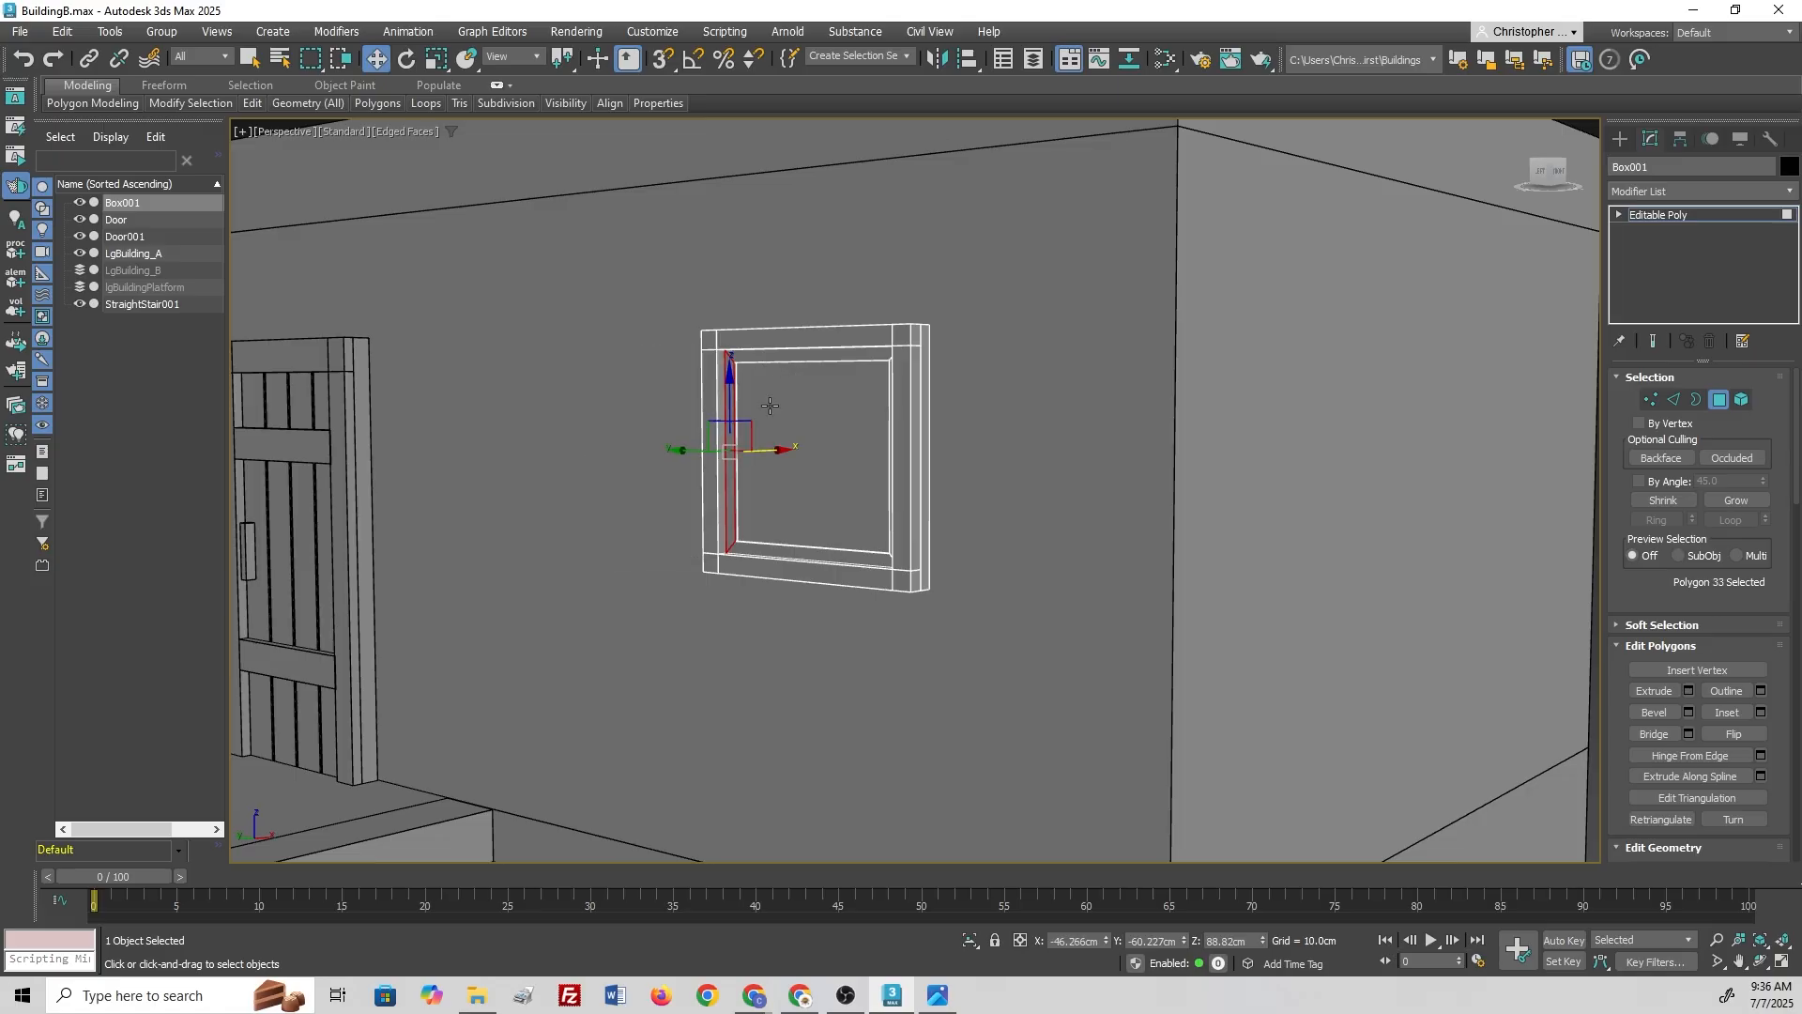
{"action": "key", "text": "ctrl+z"}
Step: Try moving the same side border polygon outward along X to about -49.4 cm, undo it and clear the polygon selection
{"action": "left_click", "coordinate": [674, 614]}
{"action": "scroll", "coordinate": [724, 467], "scroll_direction": "up", "scroll_amount": 10}
{"action": "left_click", "coordinate": [748, 524]}
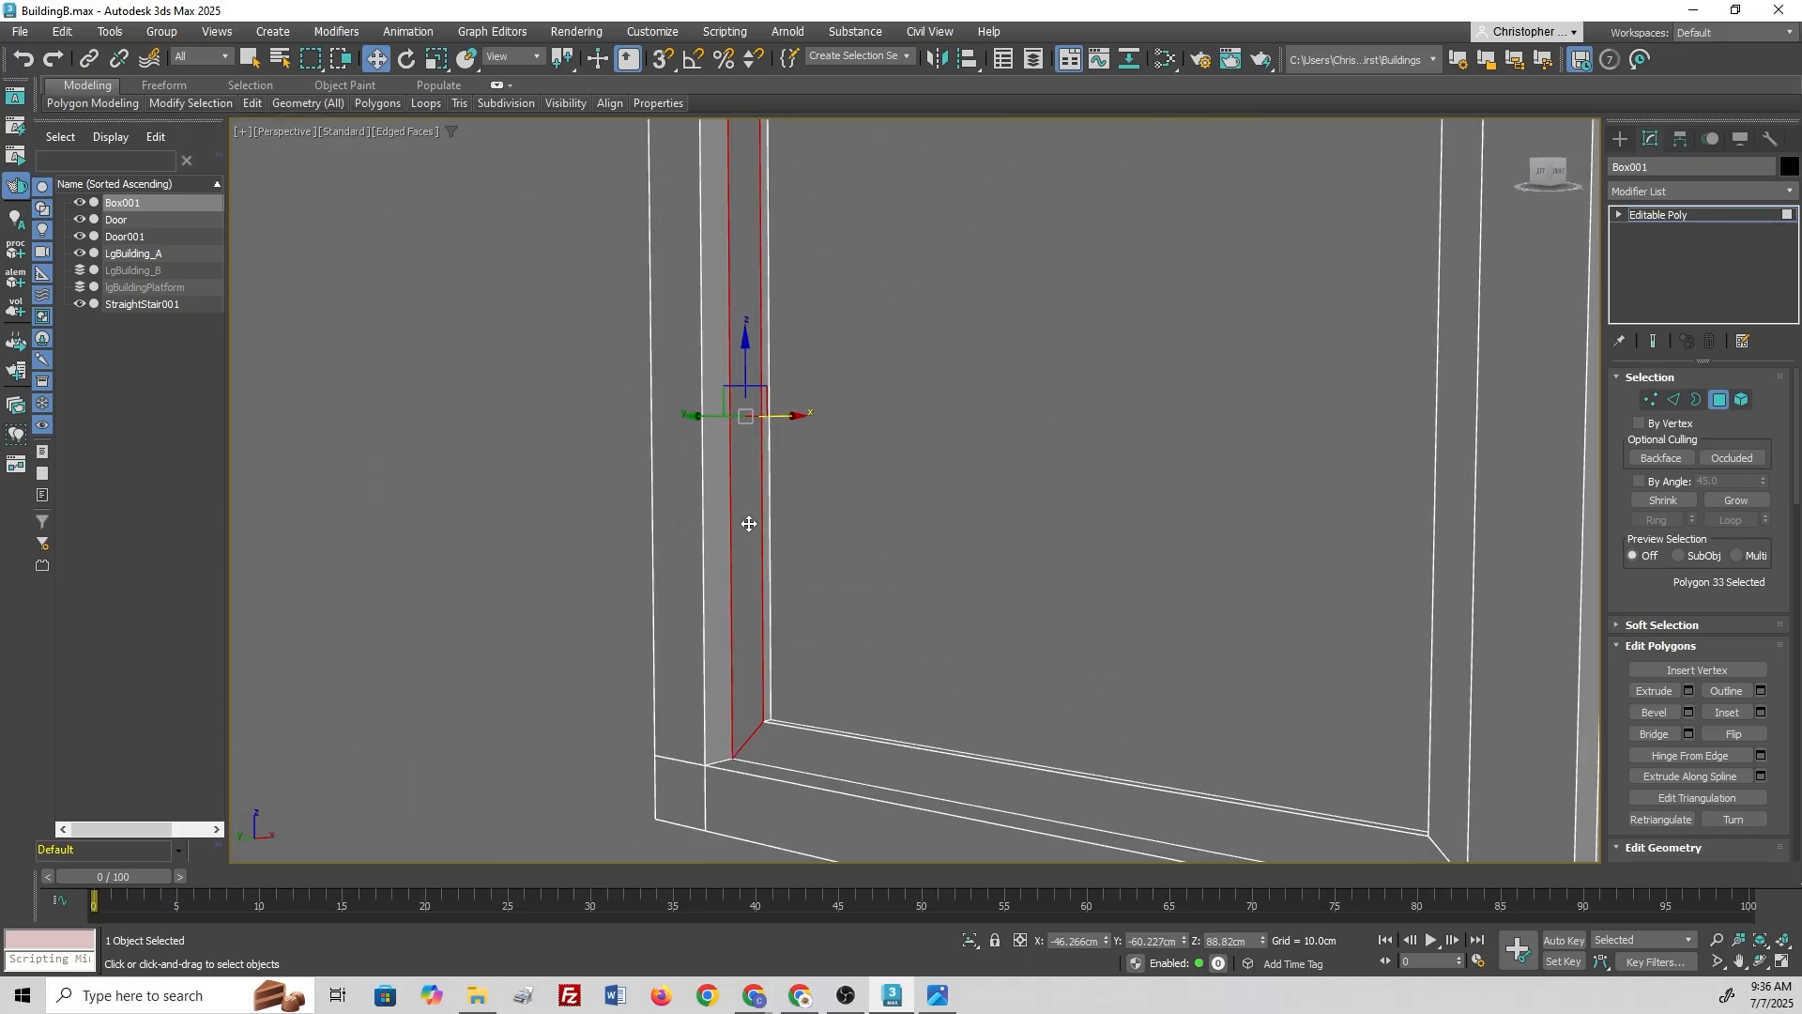
{"action": "scroll", "coordinate": [786, 425], "scroll_direction": "down", "scroll_amount": 10}
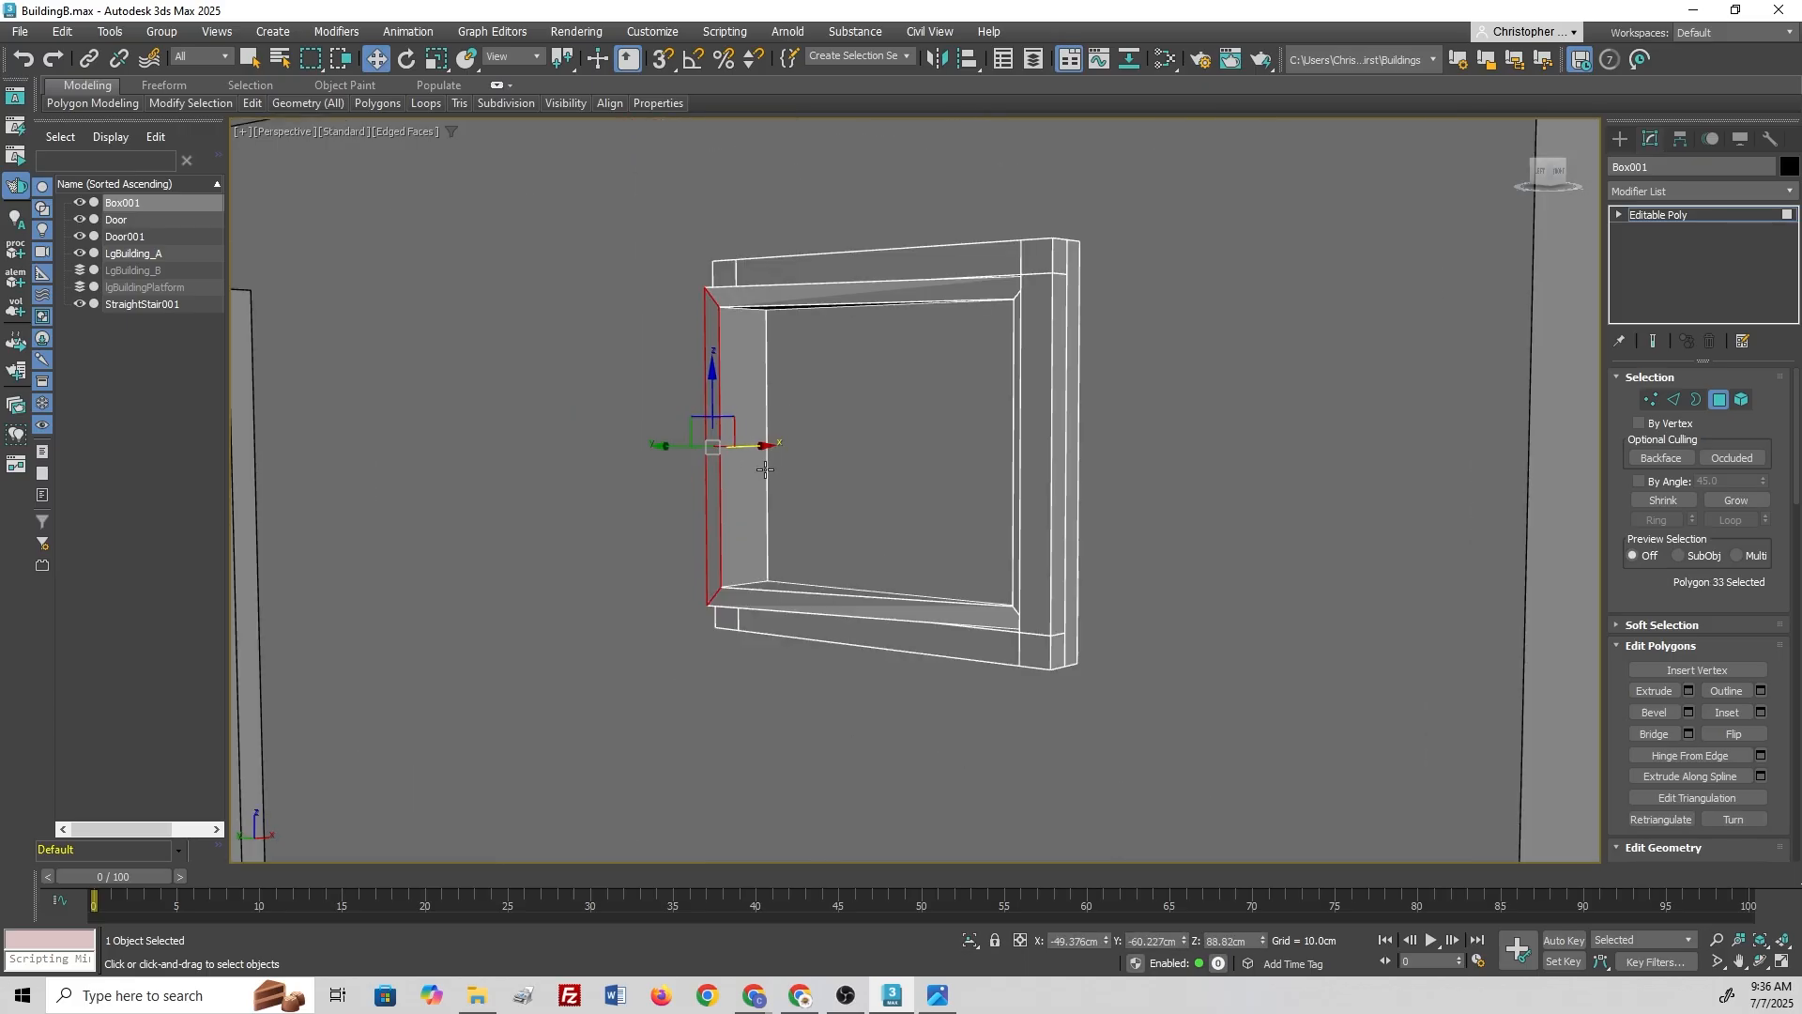
{"action": "middle_click_drag", "start_coordinate": [783, 470], "coordinate": [803, 463], "text": "alt"}
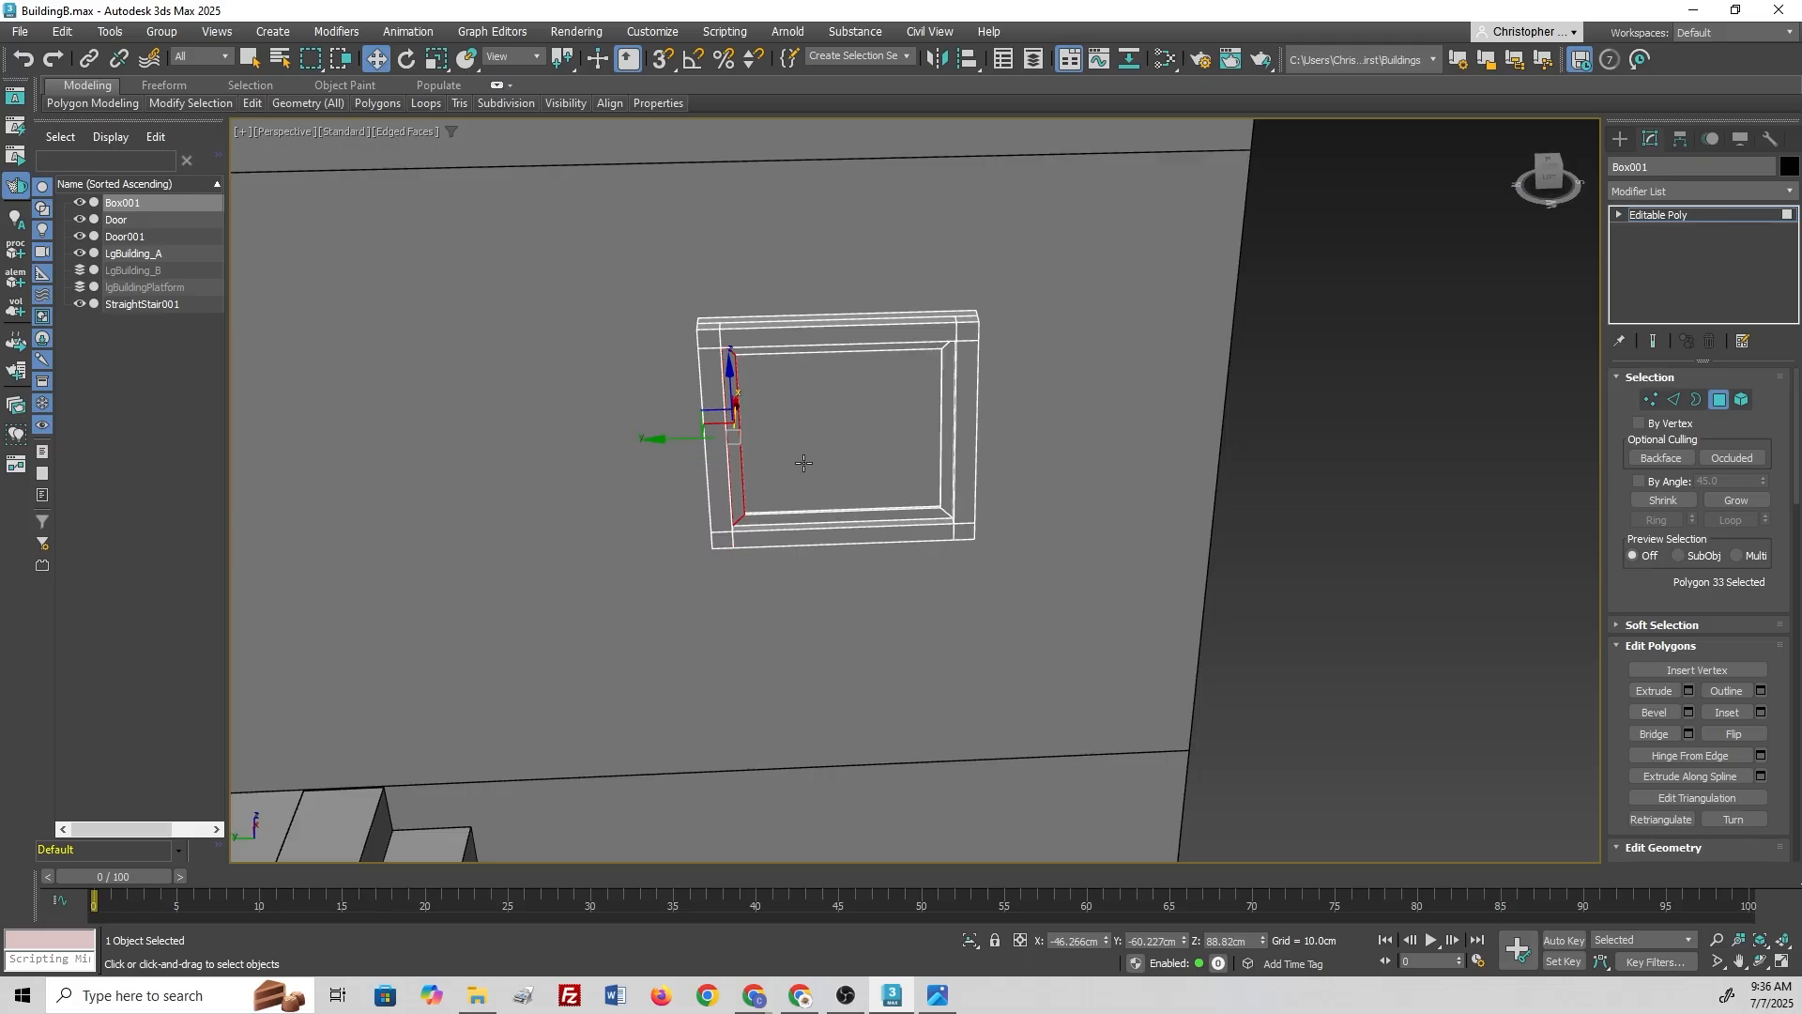
{"action": "left_click", "coordinate": [1187, 443]}
{"action": "middle_click_drag", "start_coordinate": [1187, 443], "coordinate": [950, 416], "text": "alt"}
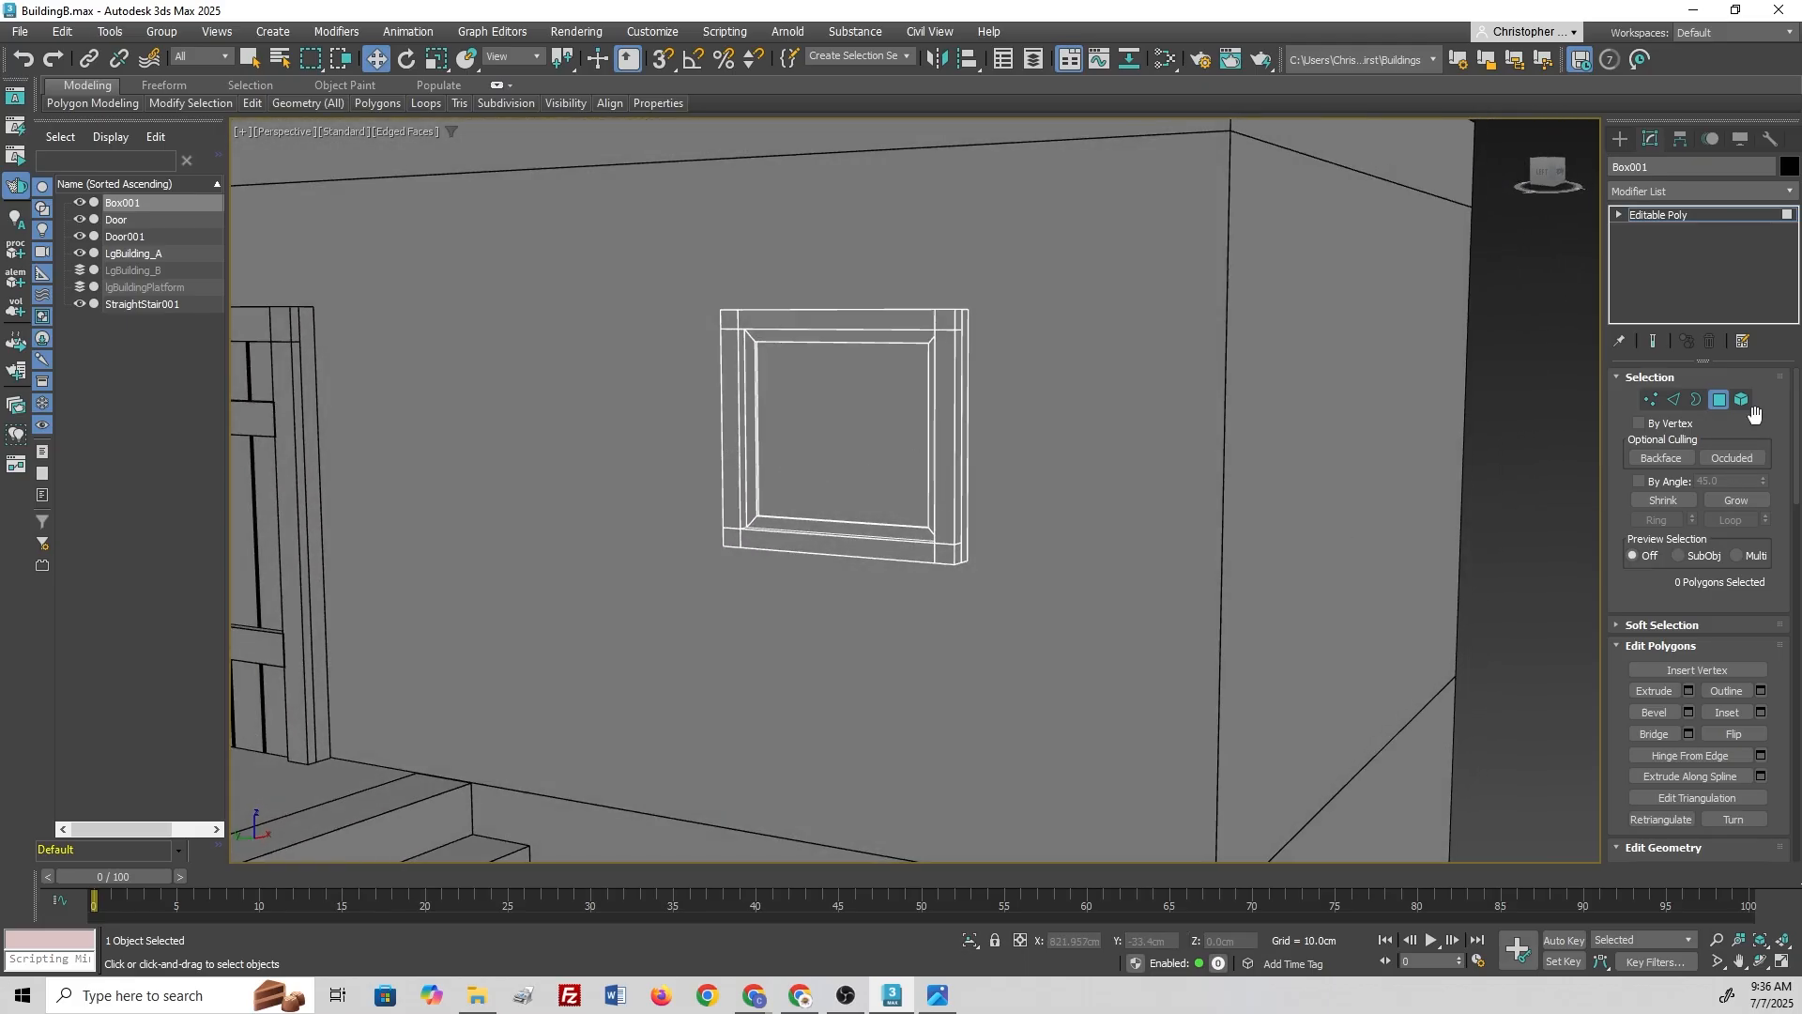
Step: Exit polygon editing and try drawing an AutoGrid box from the window frame's inner upper corner, then undo it
{"action": "left_click", "coordinate": [1720, 399]}
{"action": "left_click", "coordinate": [1618, 141]}
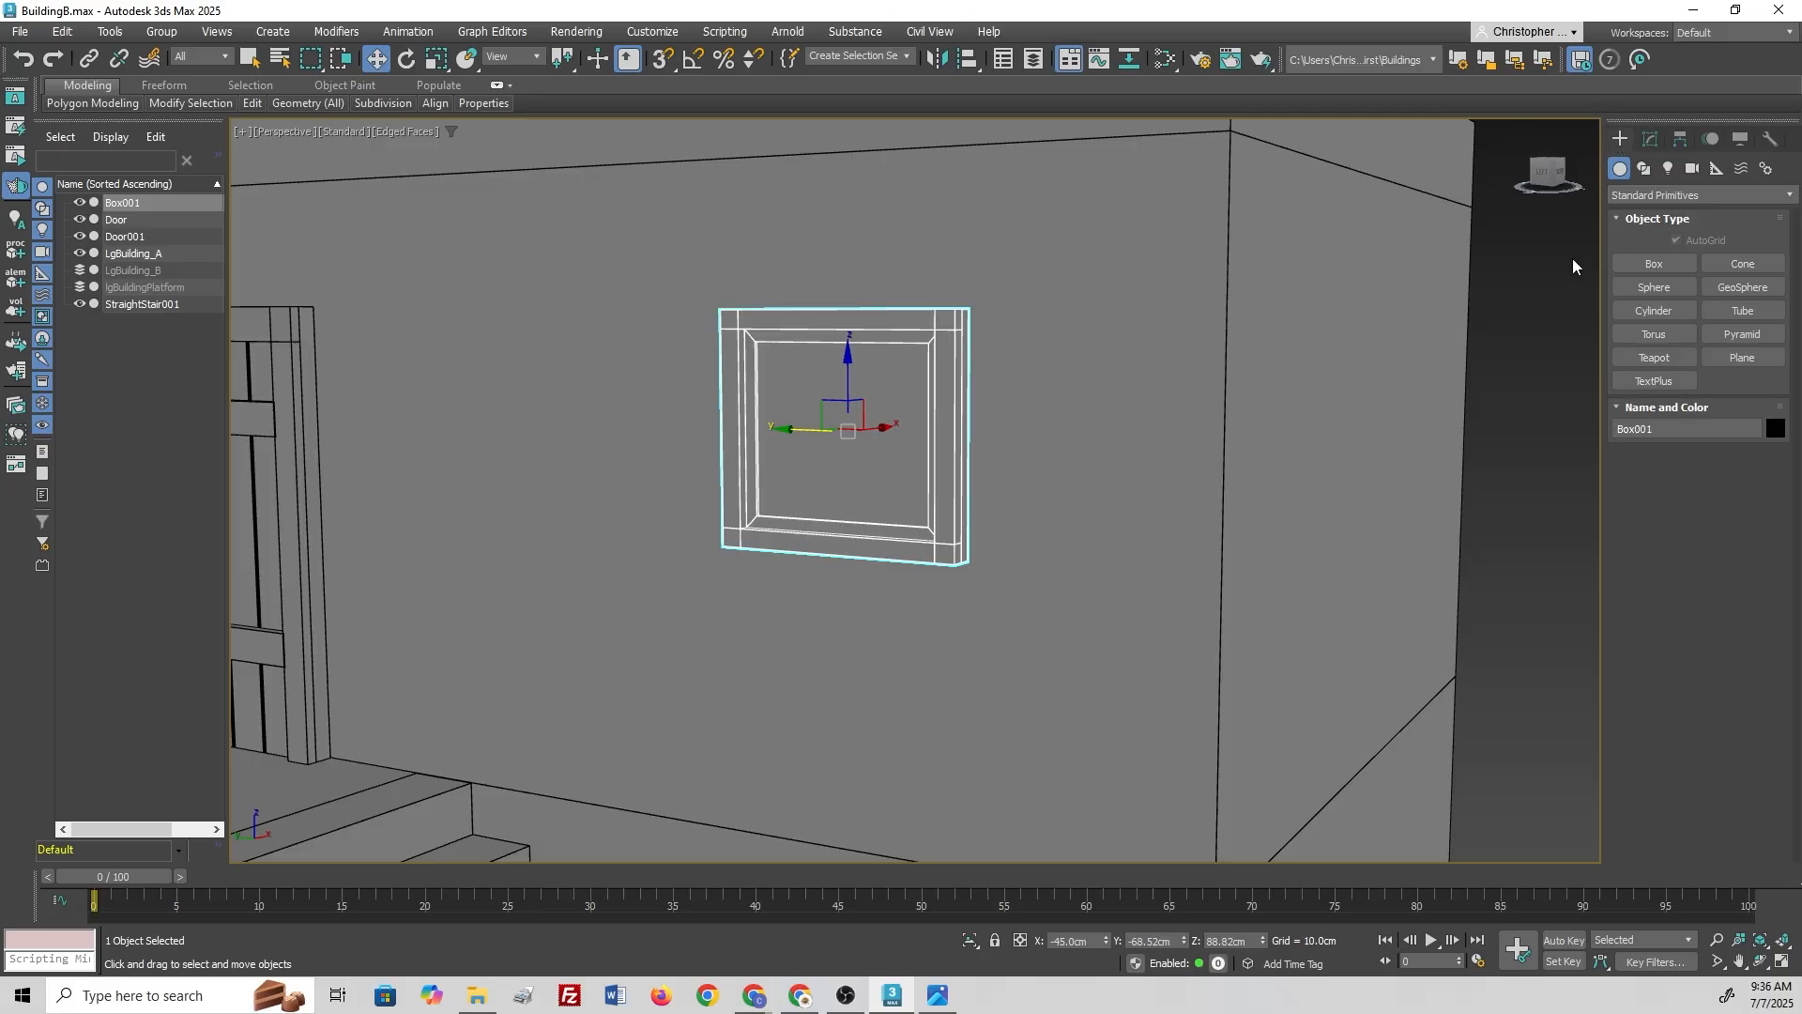
{"action": "left_click", "coordinate": [1643, 267]}
{"action": "middle_click_drag", "start_coordinate": [736, 373], "coordinate": [908, 359]}
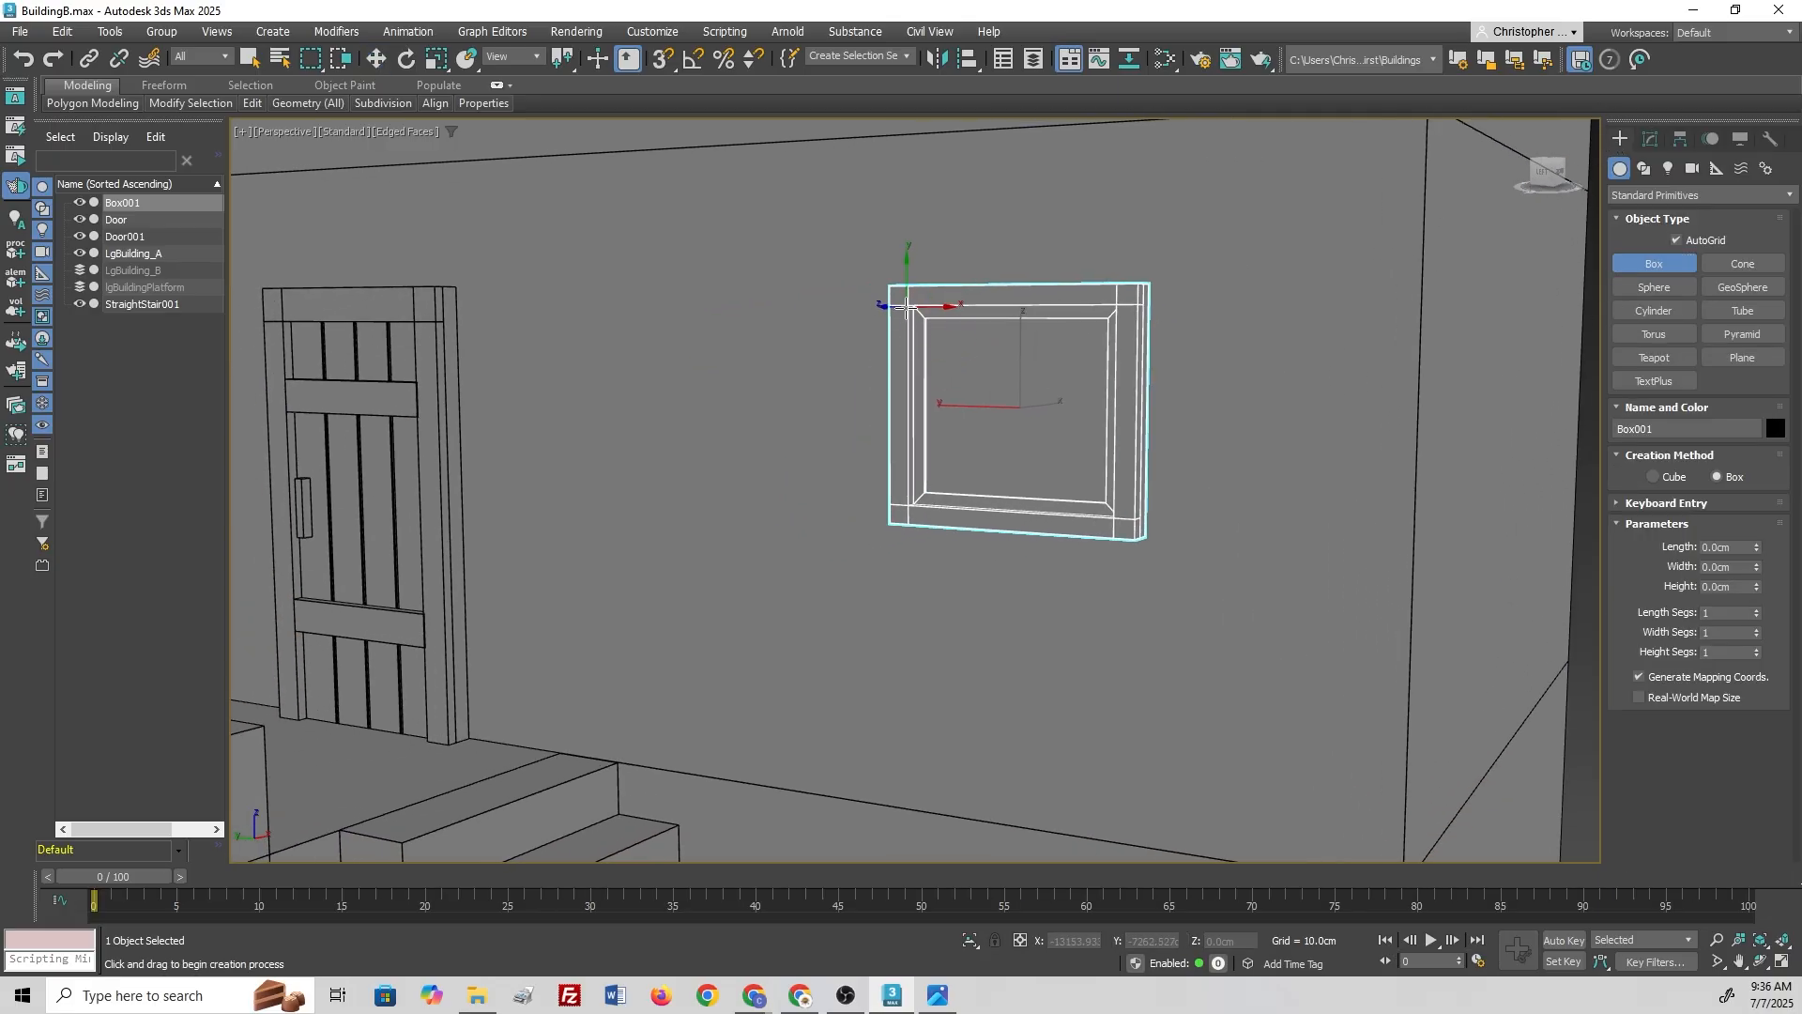
{"action": "scroll", "coordinate": [918, 307], "scroll_direction": "up", "scroll_amount": 5}
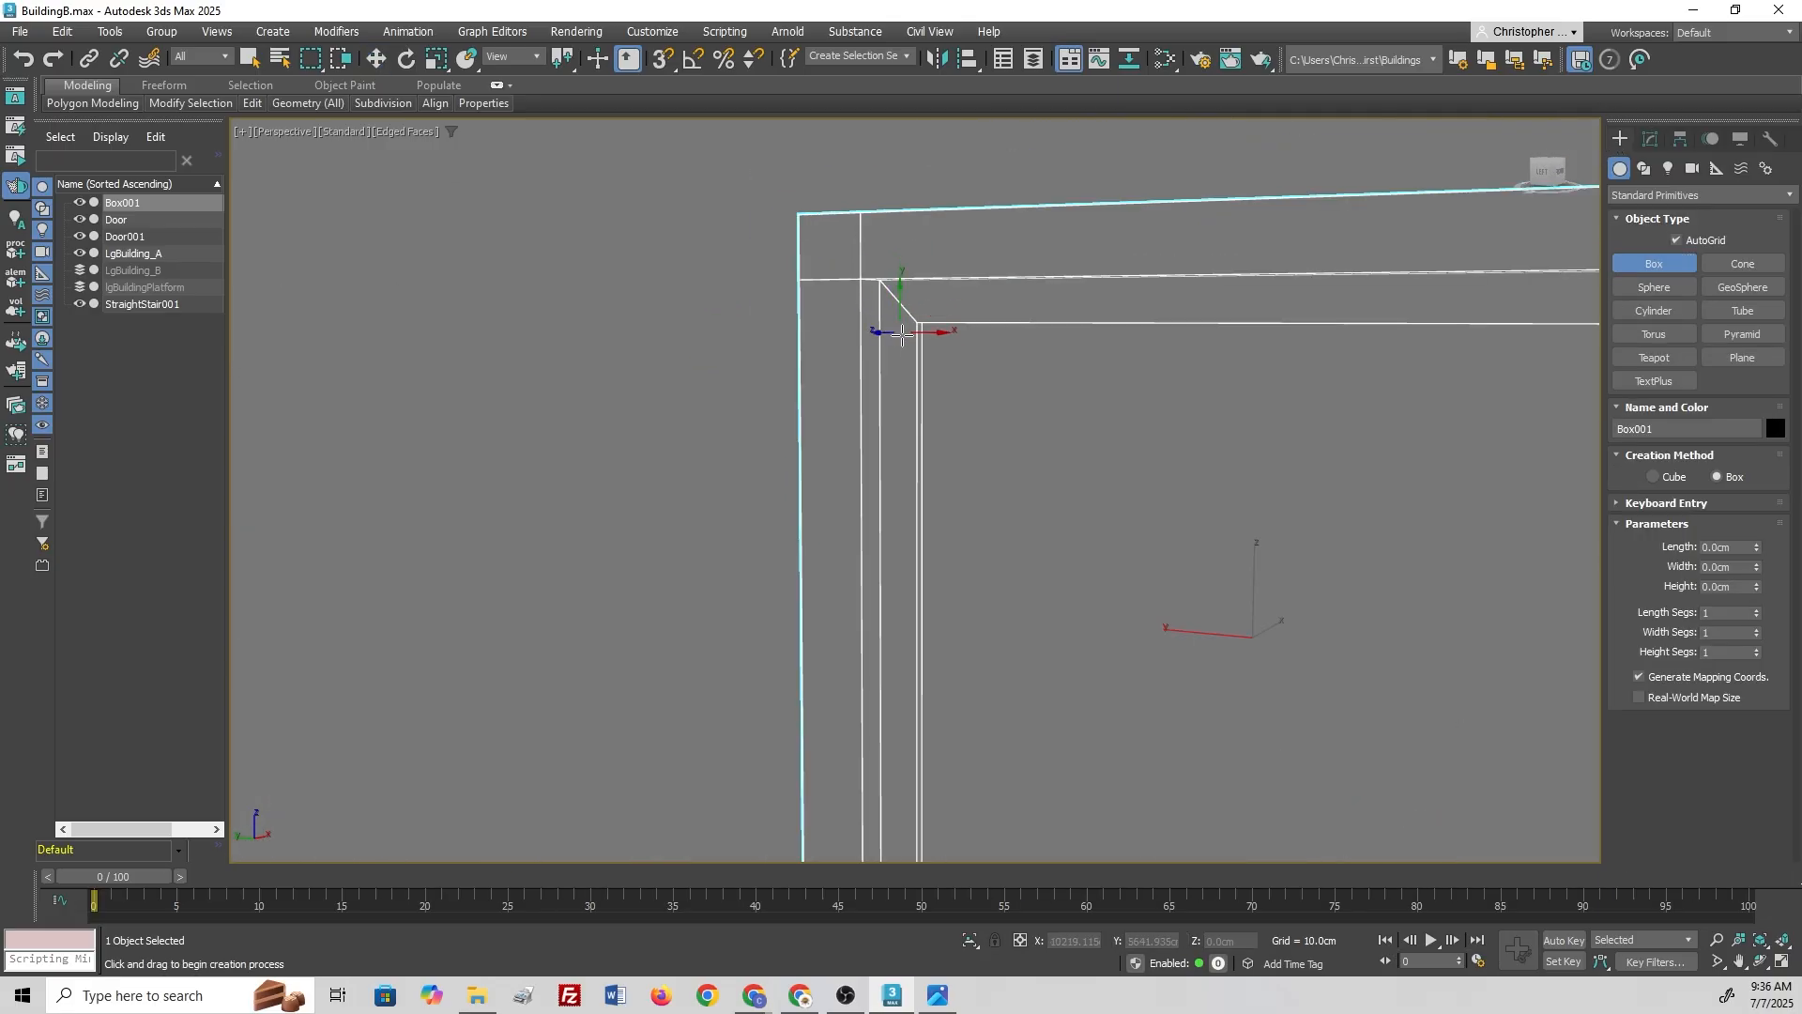
{"action": "scroll", "coordinate": [912, 314], "scroll_direction": "down", "scroll_amount": 2}
{"action": "scroll", "coordinate": [909, 346], "scroll_direction": "down", "scroll_amount": 5}
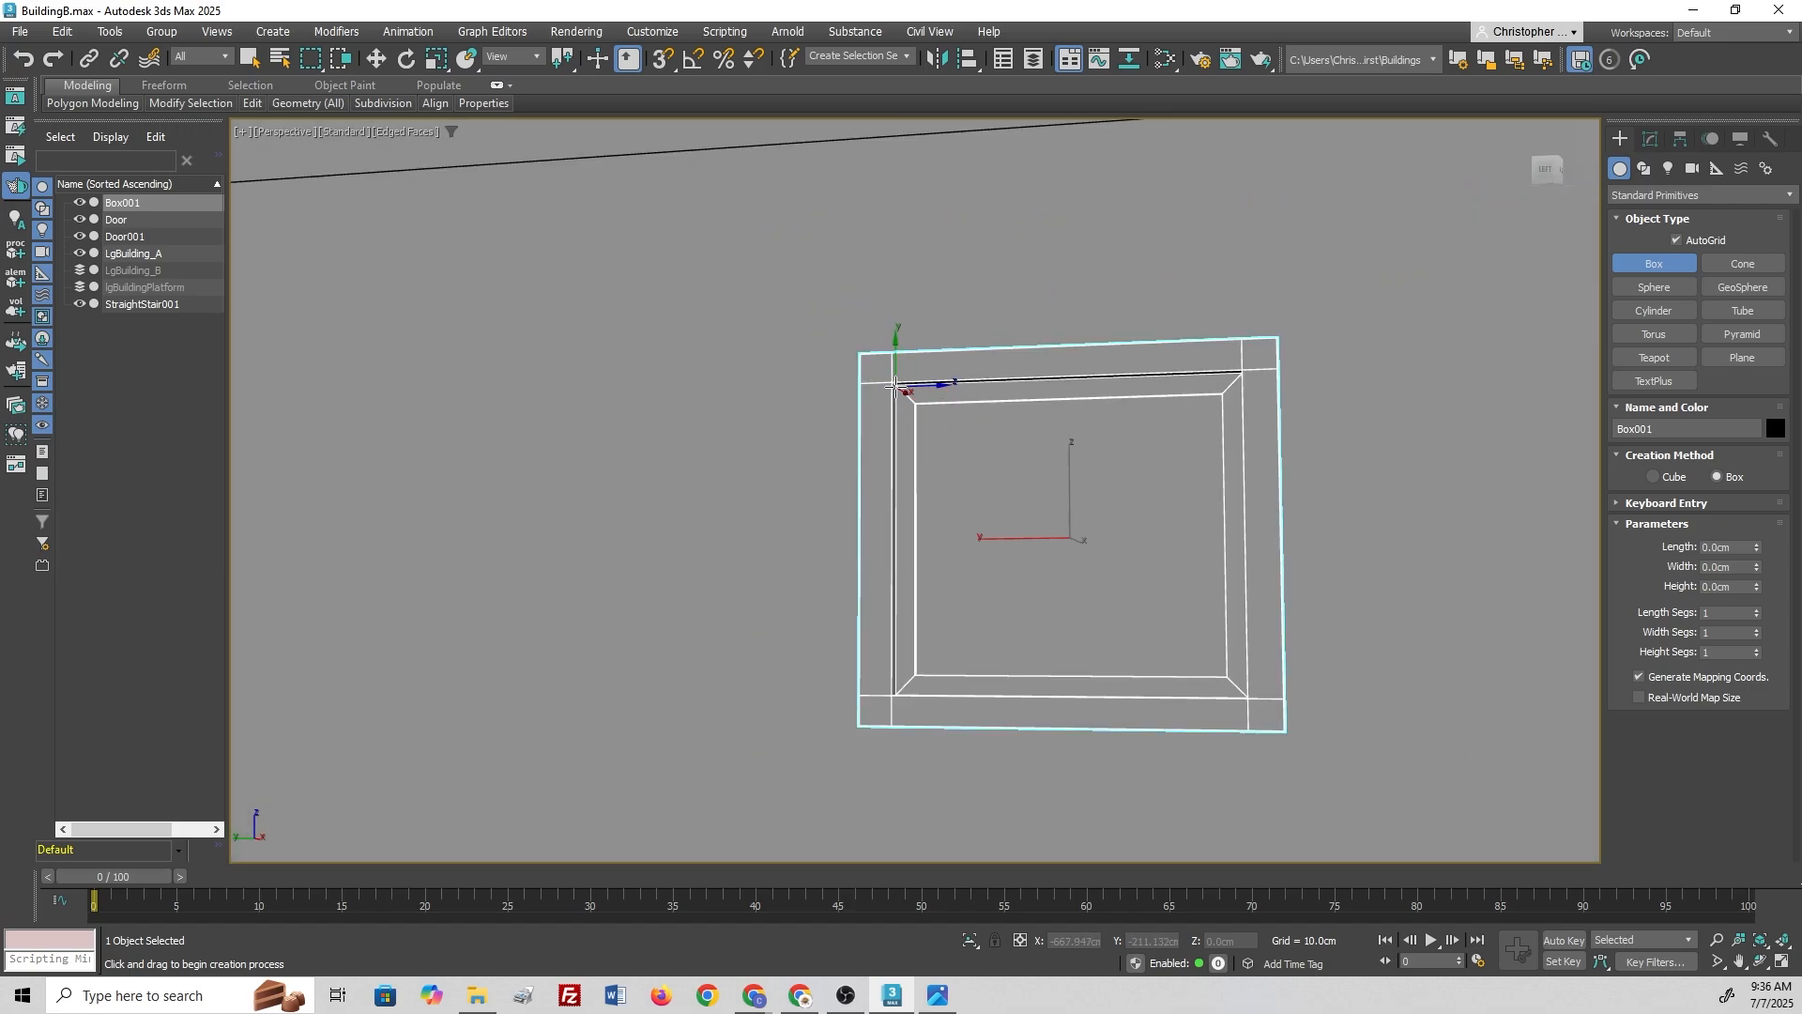
{"action": "left_click_drag", "start_coordinate": [898, 385], "coordinate": [887, 526]}
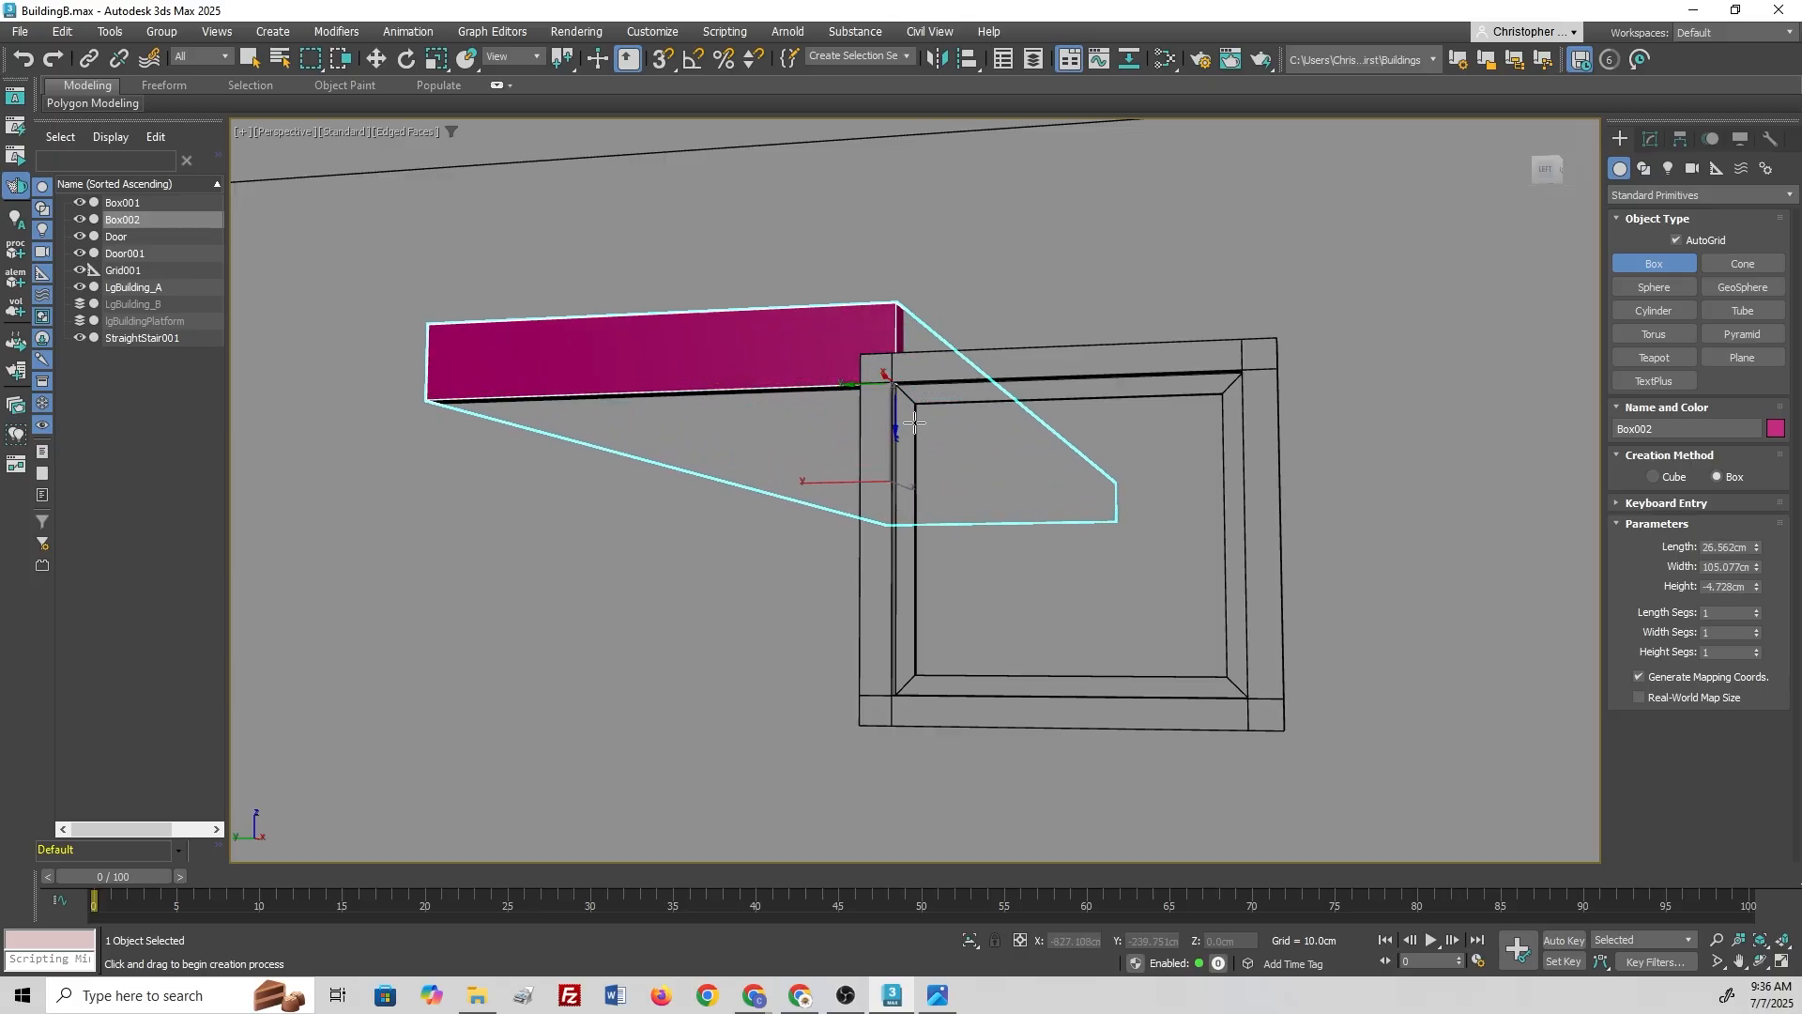
{"action": "left_click", "coordinate": [915, 372]}
{"action": "right_click", "coordinate": [918, 374]}
{"action": "key", "text": "ctrl+z"}
Step: Create an AutoGrid box about 16.5 cm long and 1.8 cm wide on the window frame's side border, extending outward as an open shutter
{"action": "middle_click_drag", "start_coordinate": [982, 471], "coordinate": [932, 522], "text": "alt"}
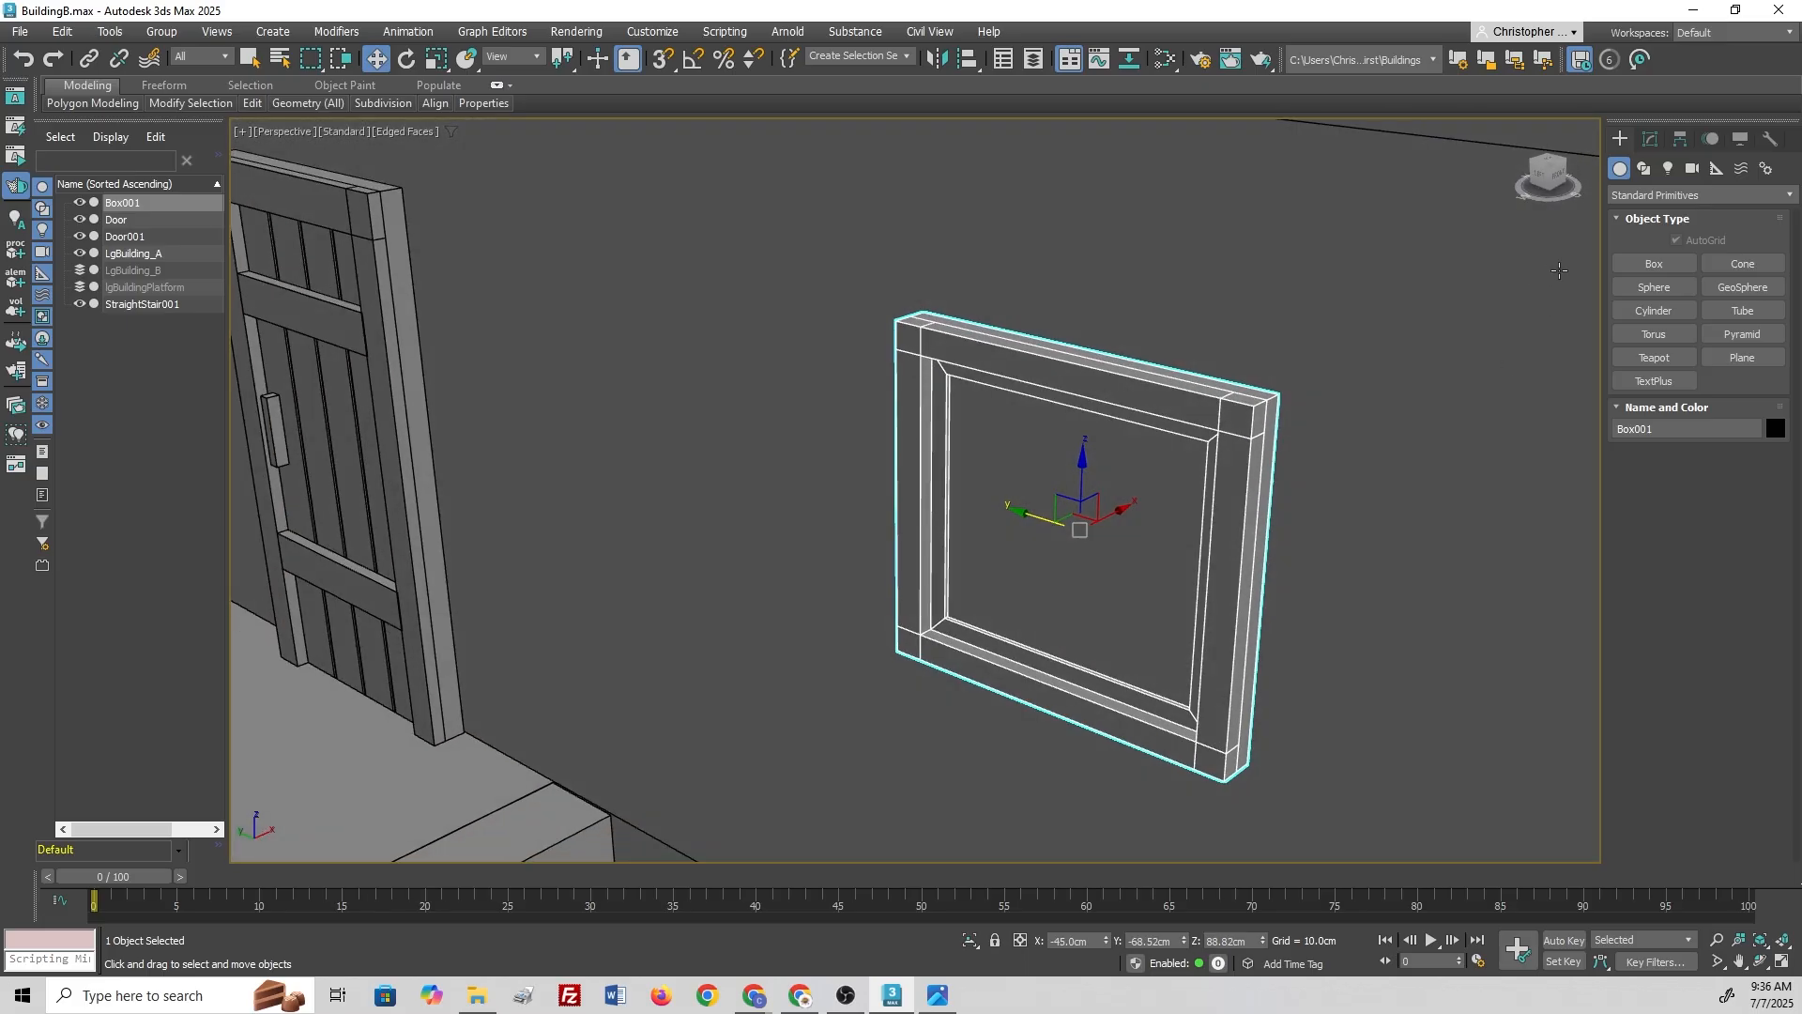
{"action": "left_click", "coordinate": [1654, 263]}
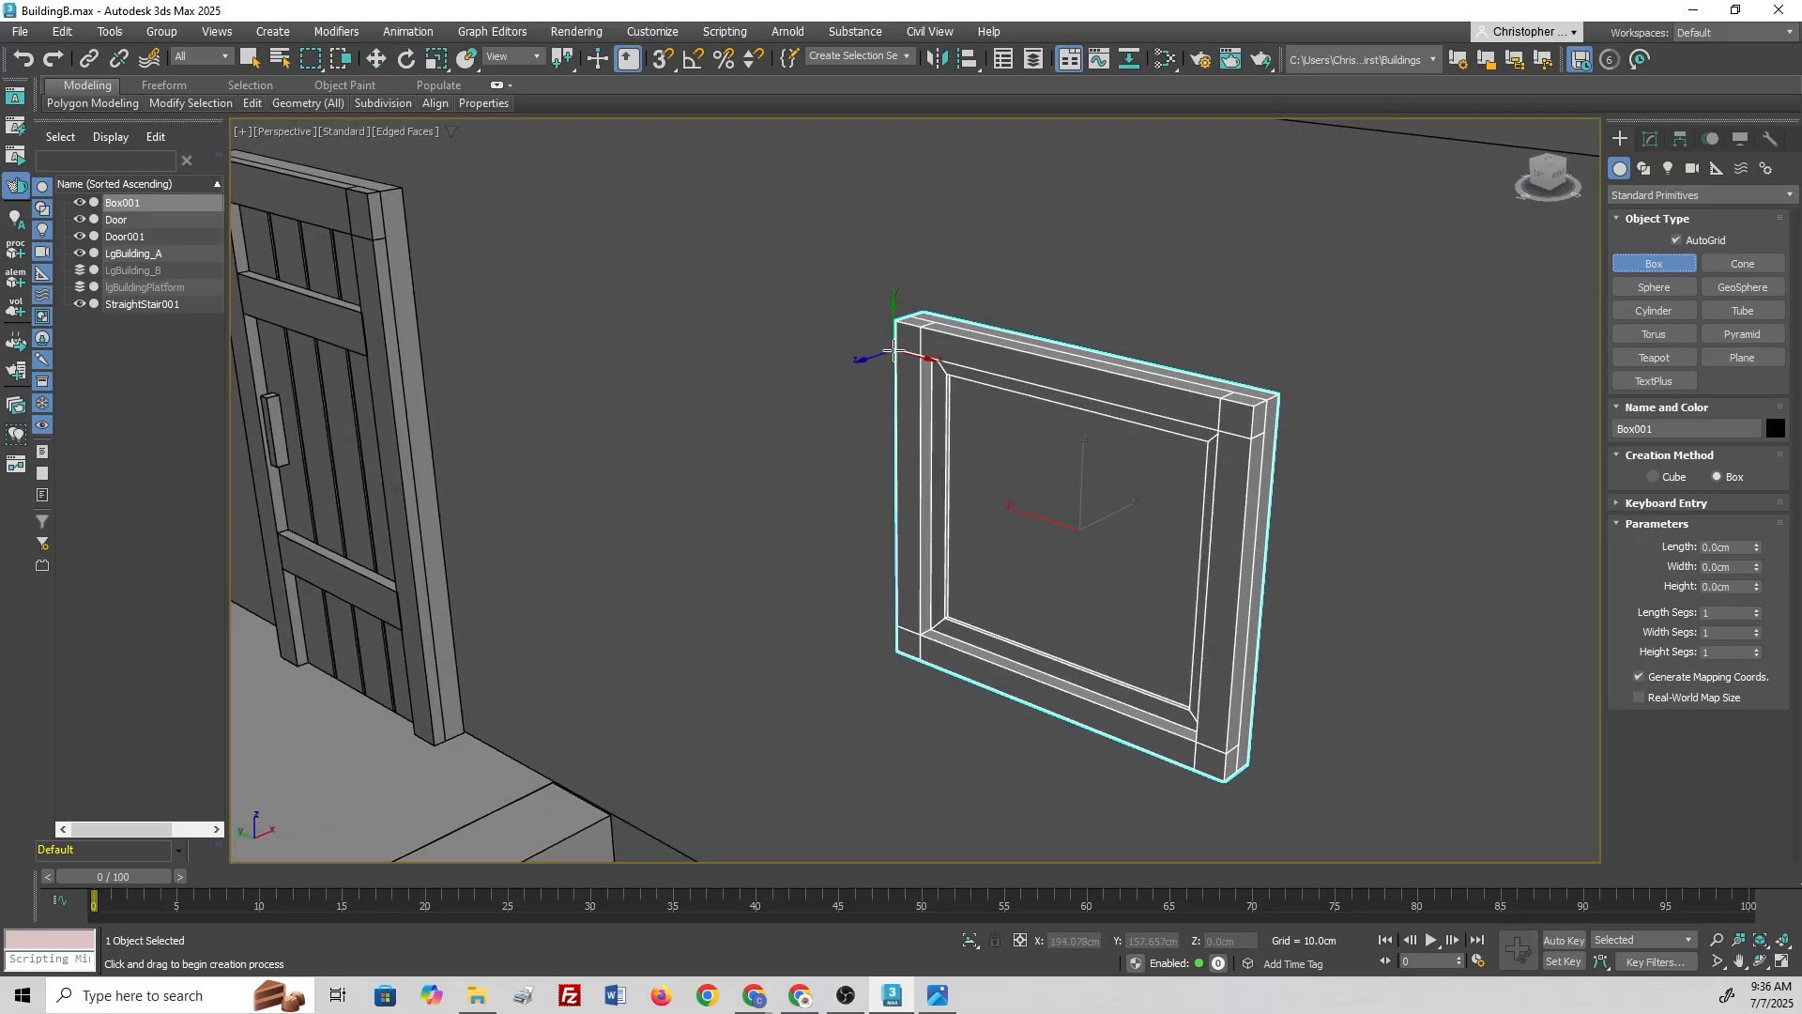
{"action": "left_click_drag", "start_coordinate": [894, 352], "coordinate": [922, 638]}
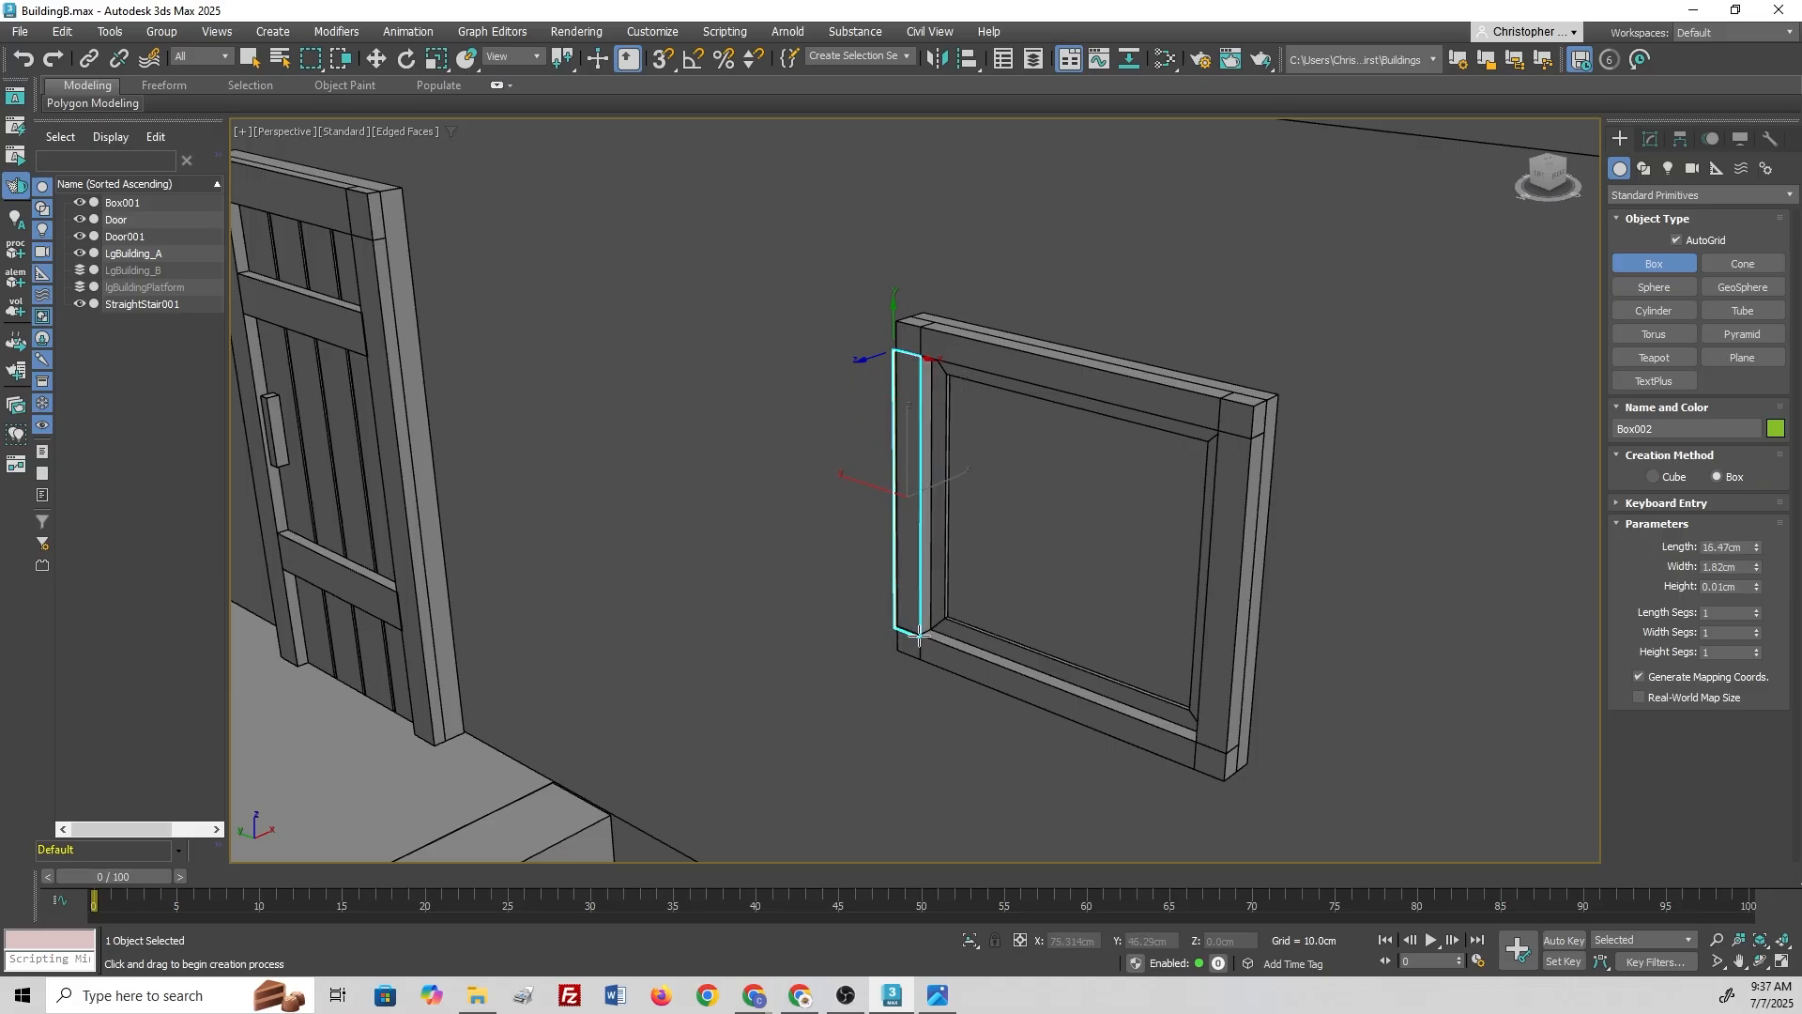
{"action": "left_click", "coordinate": [675, 724]}
{"action": "key", "text": "w"}
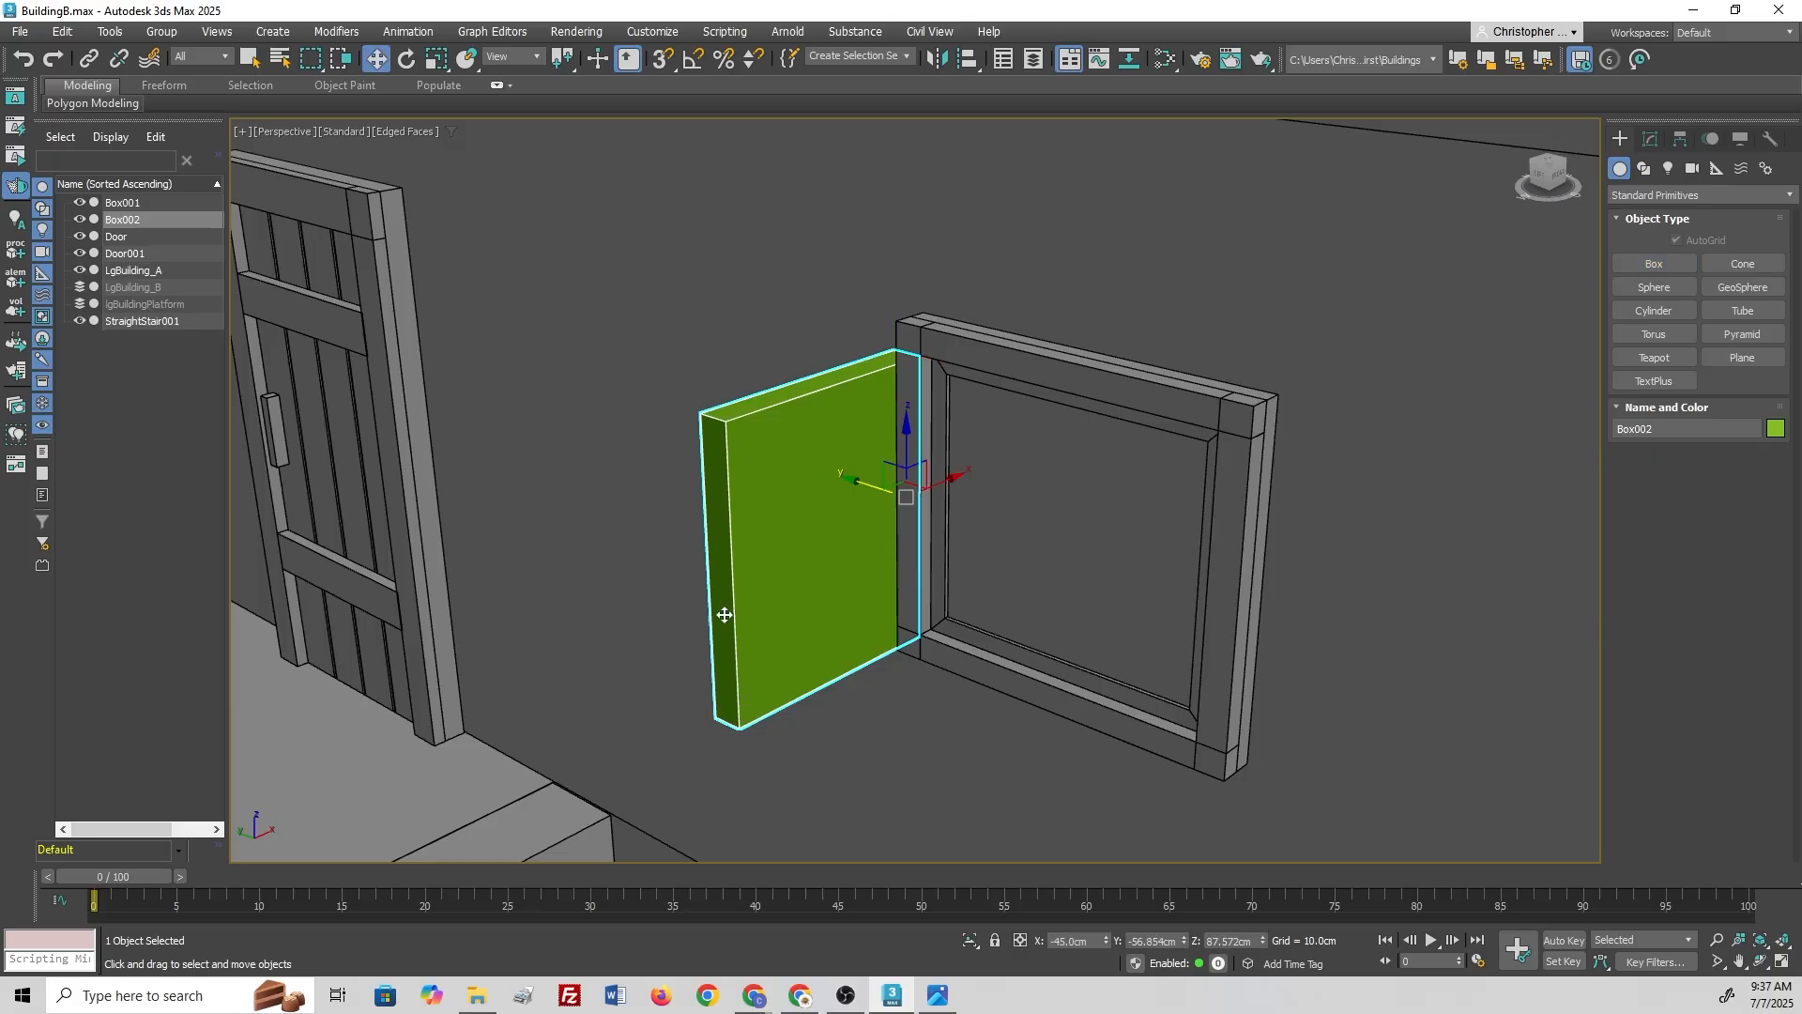
Step: Move the shutter box along Y to about -60.2 cm and, with angle snap on, rotate it 90 degrees about Z to close it over the window
{"action": "left_click_drag", "start_coordinate": [864, 485], "coordinate": [911, 499]}
{"action": "middle_click_drag", "start_coordinate": [999, 586], "coordinate": [989, 509]}
{"action": "scroll", "coordinate": [1000, 498], "scroll_direction": "up", "scroll_amount": 3}
{"action": "scroll", "coordinate": [1003, 499], "scroll_direction": "up", "scroll_amount": 2}
{"action": "scroll", "coordinate": [1002, 499], "scroll_direction": "down", "scroll_amount": 8}
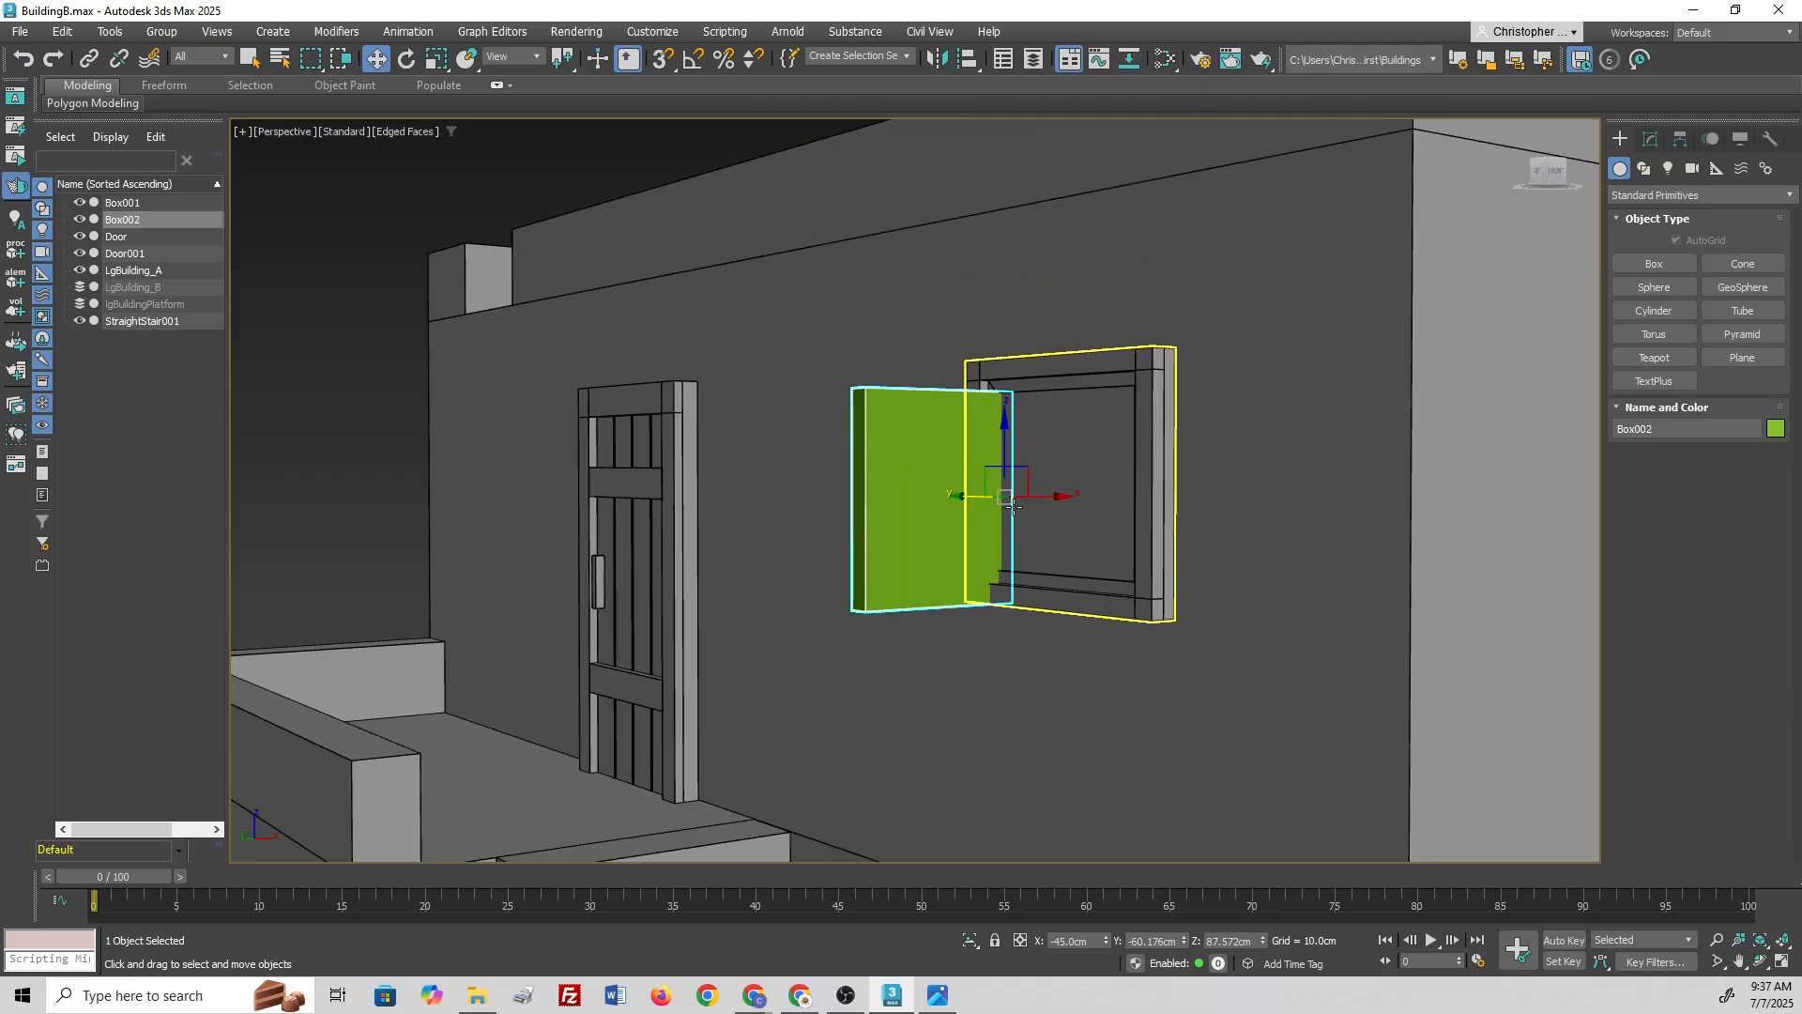
{"action": "key", "text": "e"}
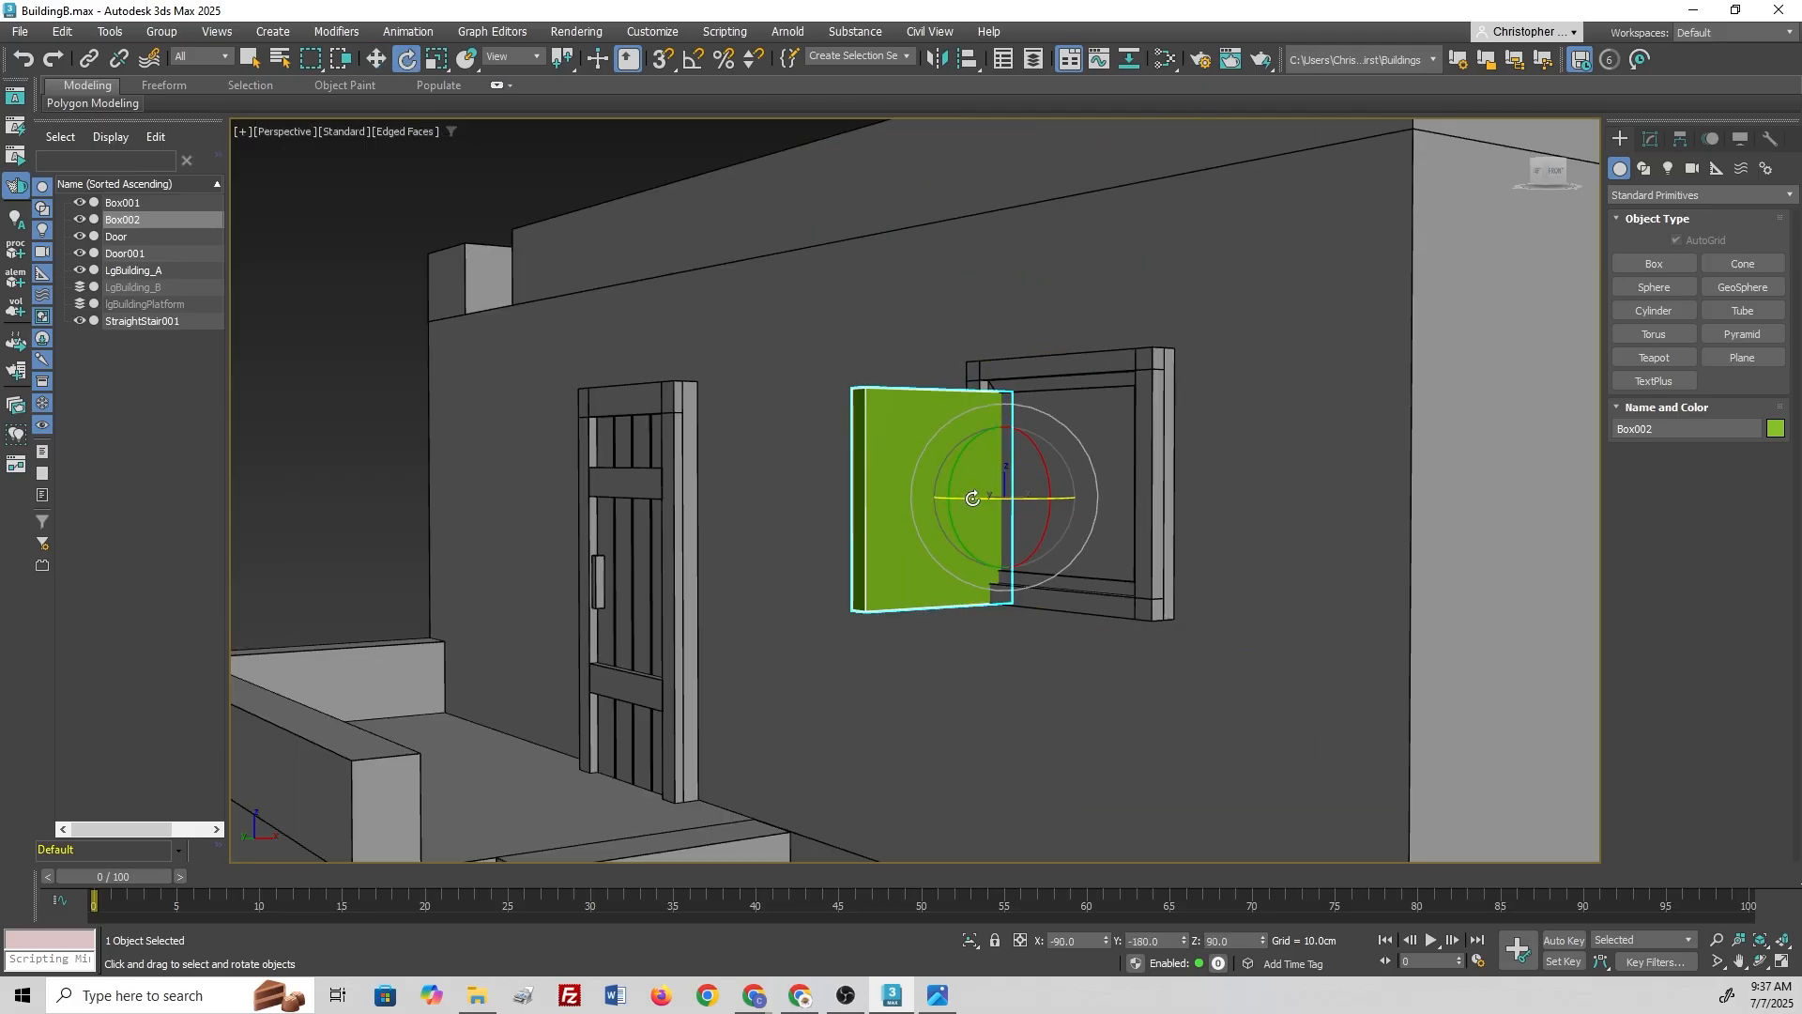
{"action": "key", "text": "a"}
{"action": "left_click_drag", "start_coordinate": [972, 498], "coordinate": [1032, 575]}
{"action": "scroll", "coordinate": [1037, 577], "scroll_direction": "up", "scroll_amount": 5}
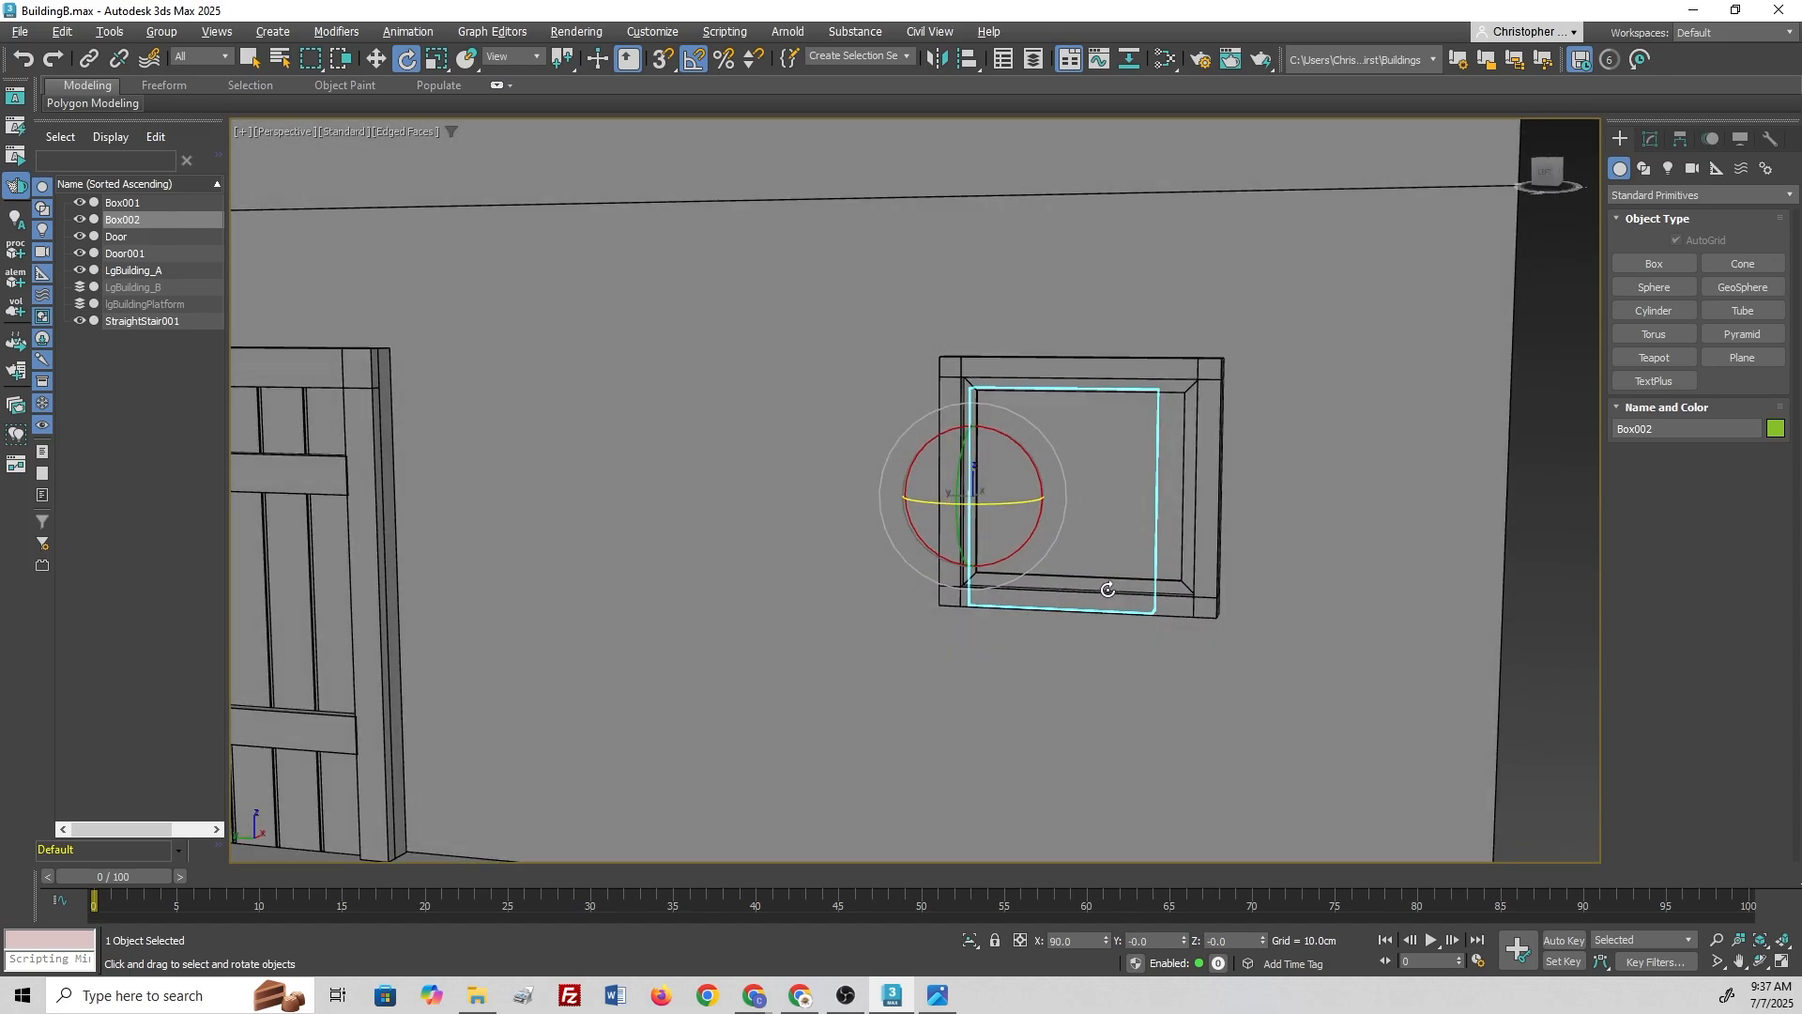
Step: Reposition the closed shutter at about Y -61.6 cm and Z 88.8 cm, and scale its height to 89%
{"action": "key", "text": "w"}
{"action": "left_click_drag", "start_coordinate": [976, 443], "coordinate": [975, 417]}
{"action": "middle_click_drag", "start_coordinate": [1090, 519], "coordinate": [1100, 499], "text": "alt"}
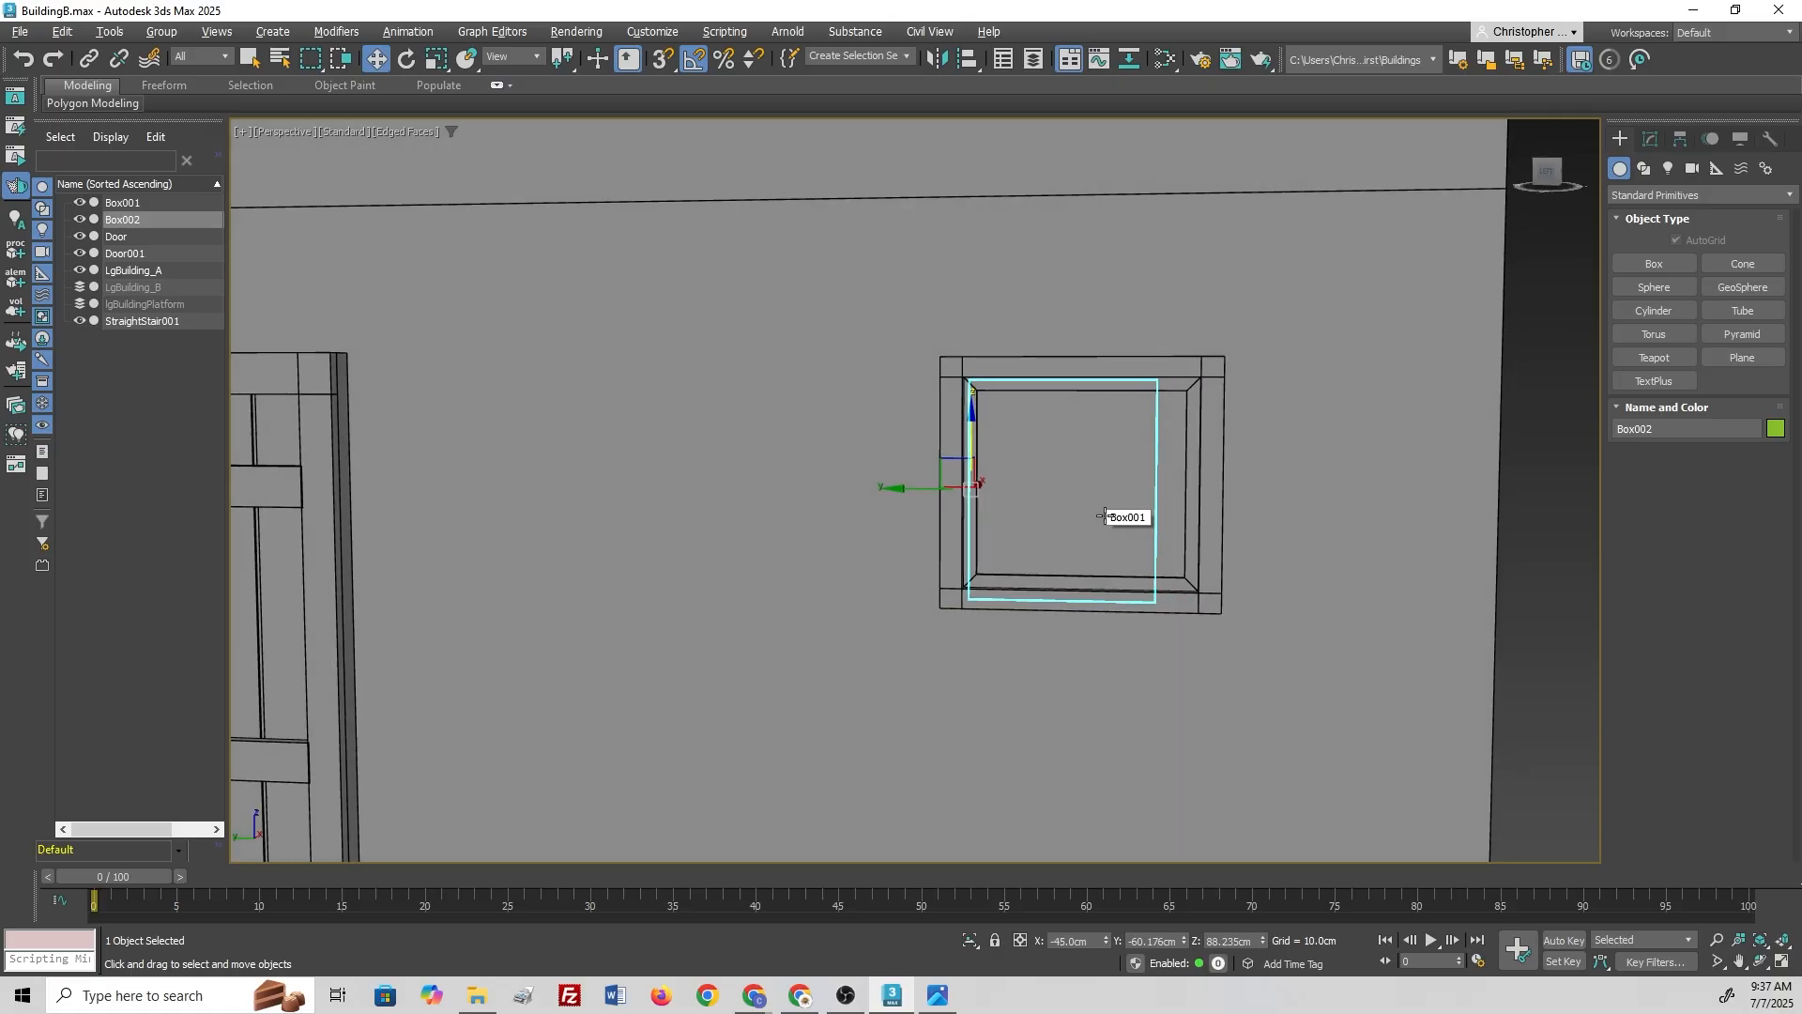
{"action": "left_click_drag", "start_coordinate": [894, 489], "coordinate": [913, 489]}
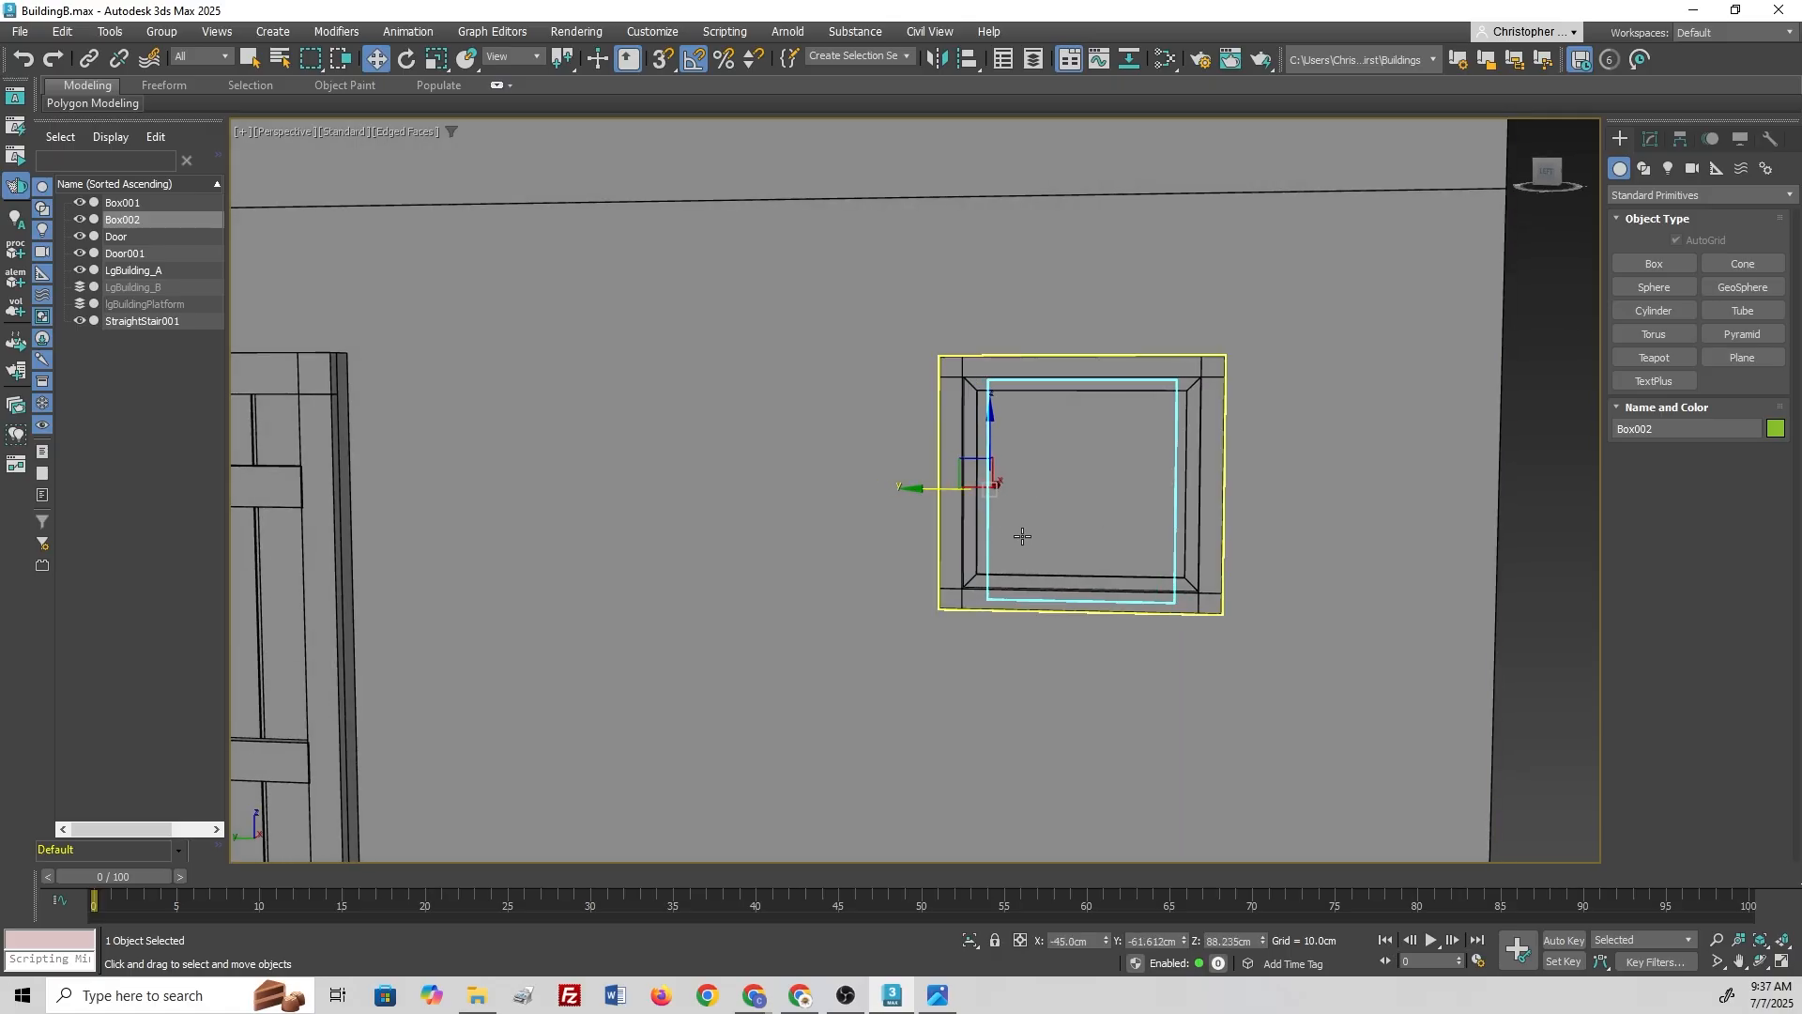
{"action": "key", "text": "r"}
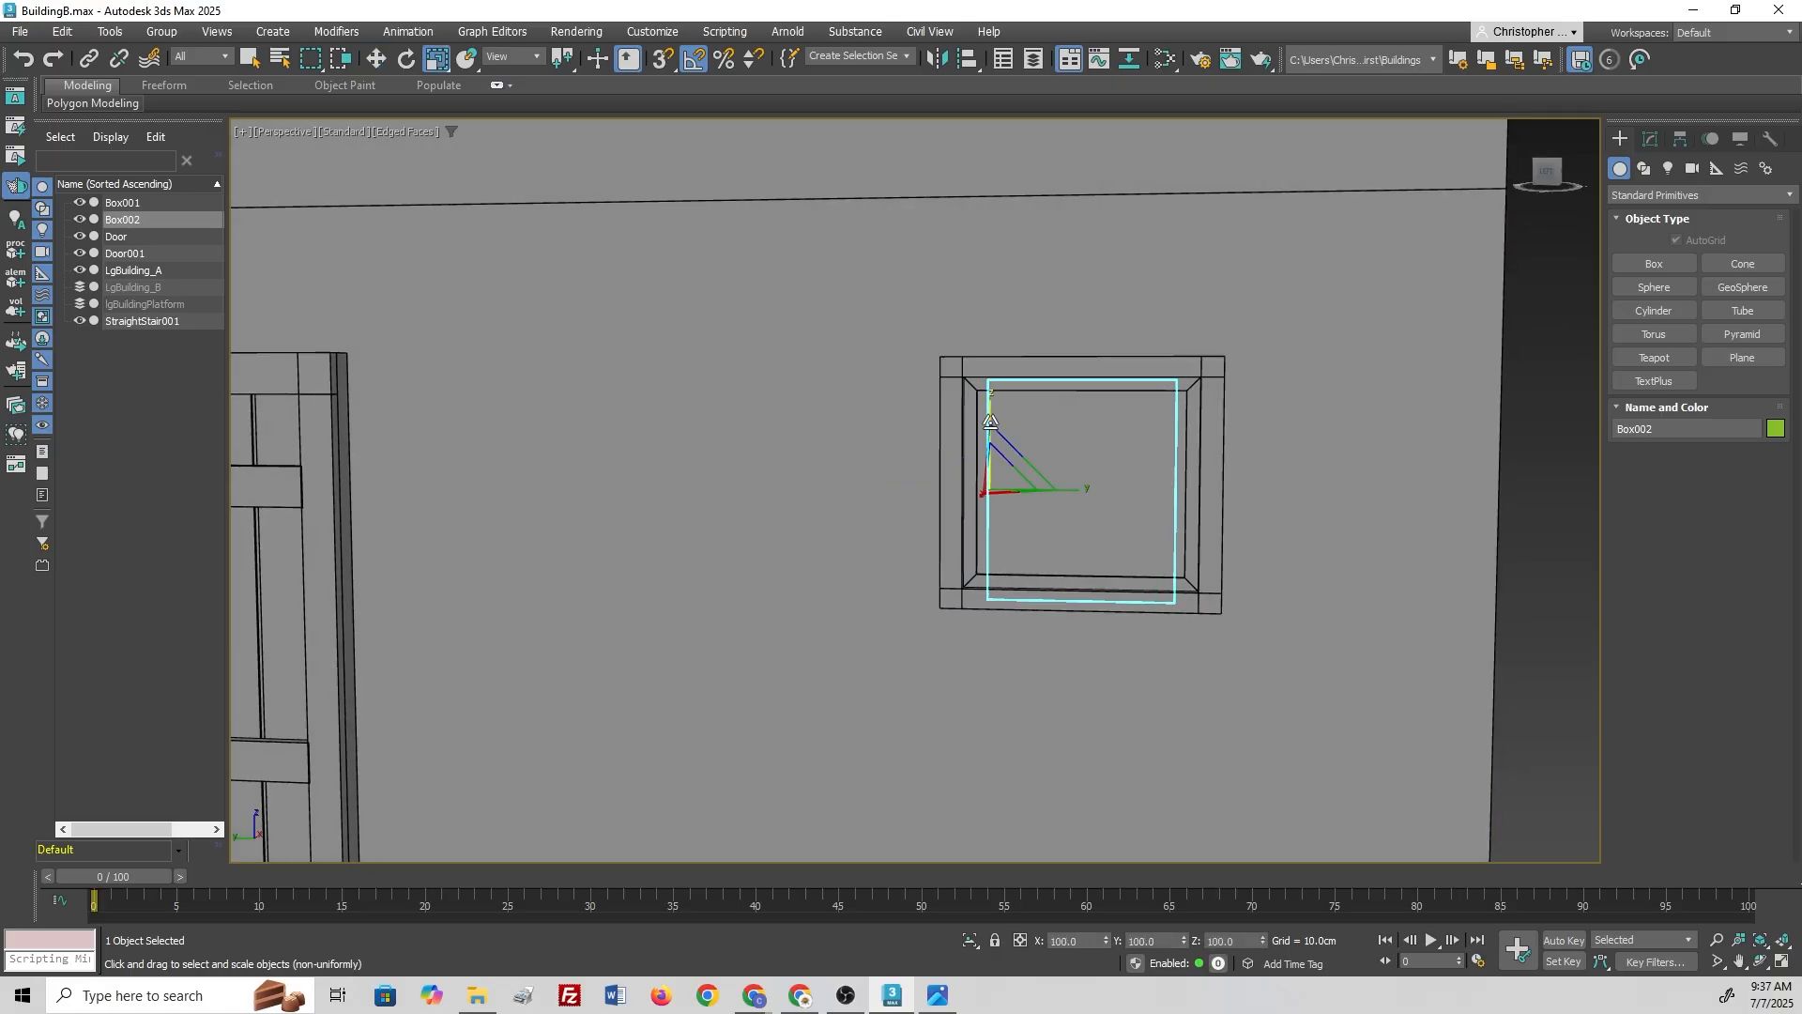
{"action": "left_click_drag", "start_coordinate": [992, 397], "coordinate": [992, 407]}
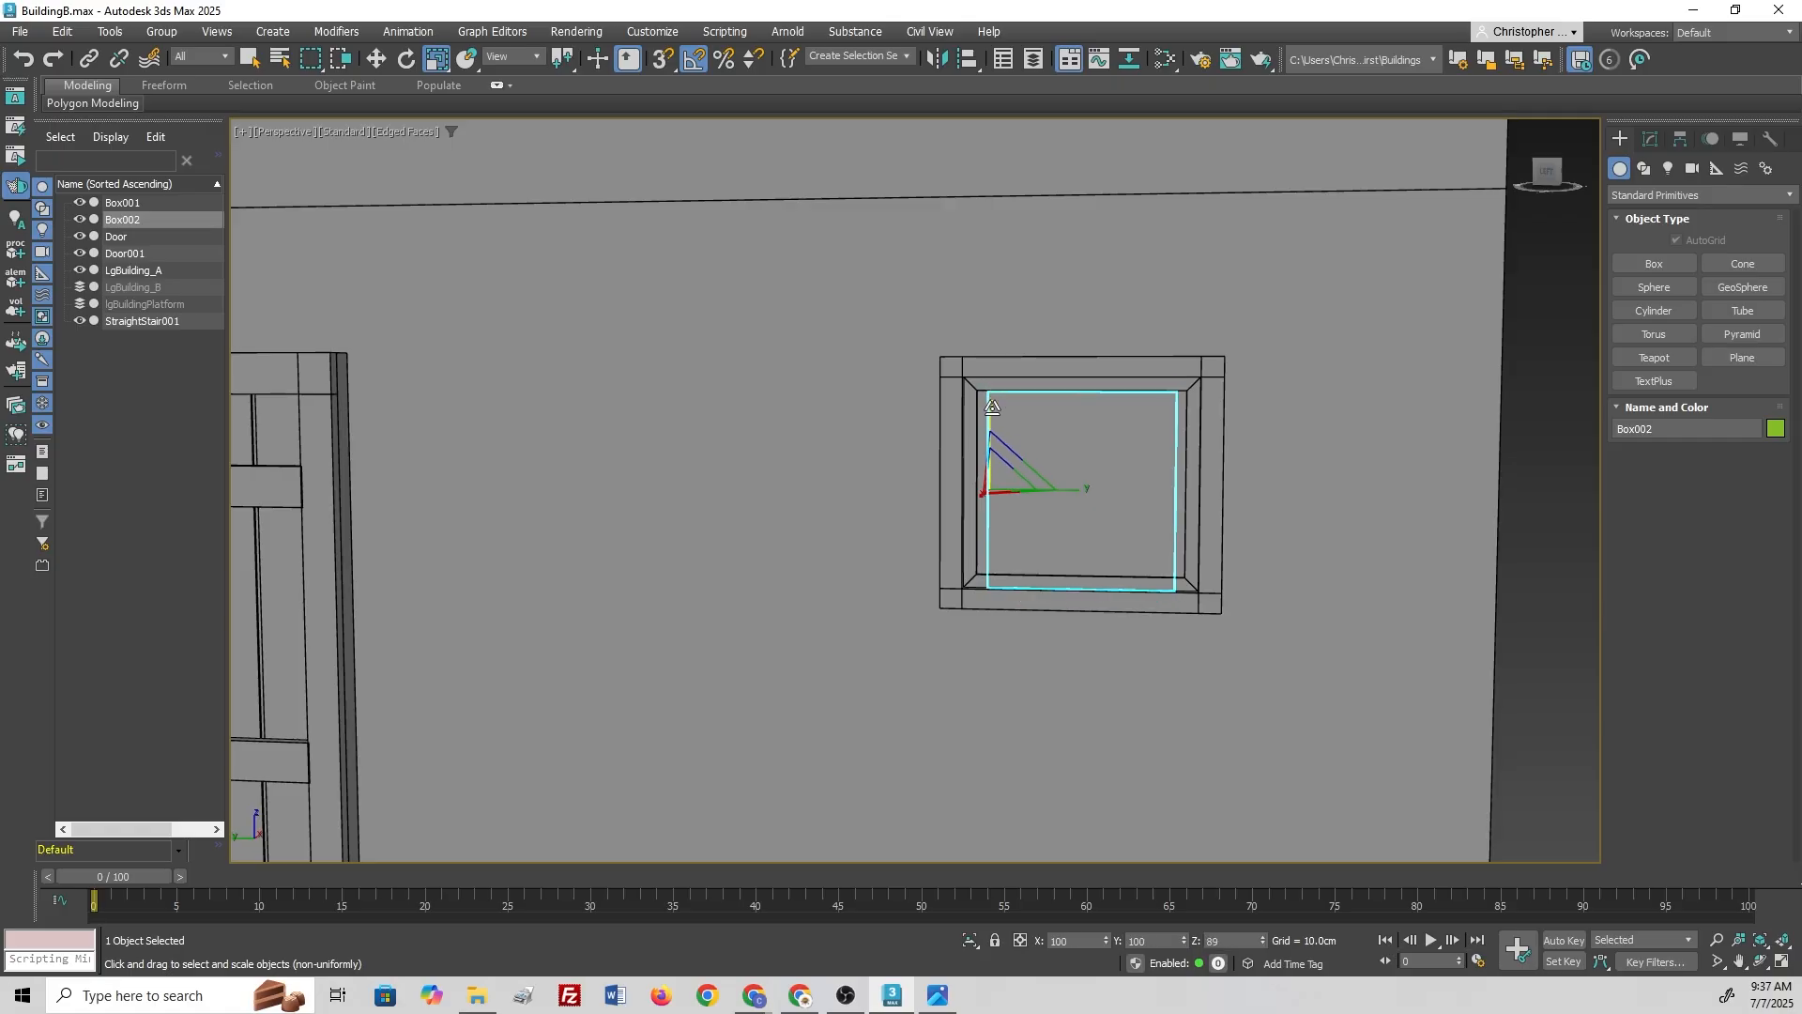
{"action": "key", "text": "w"}
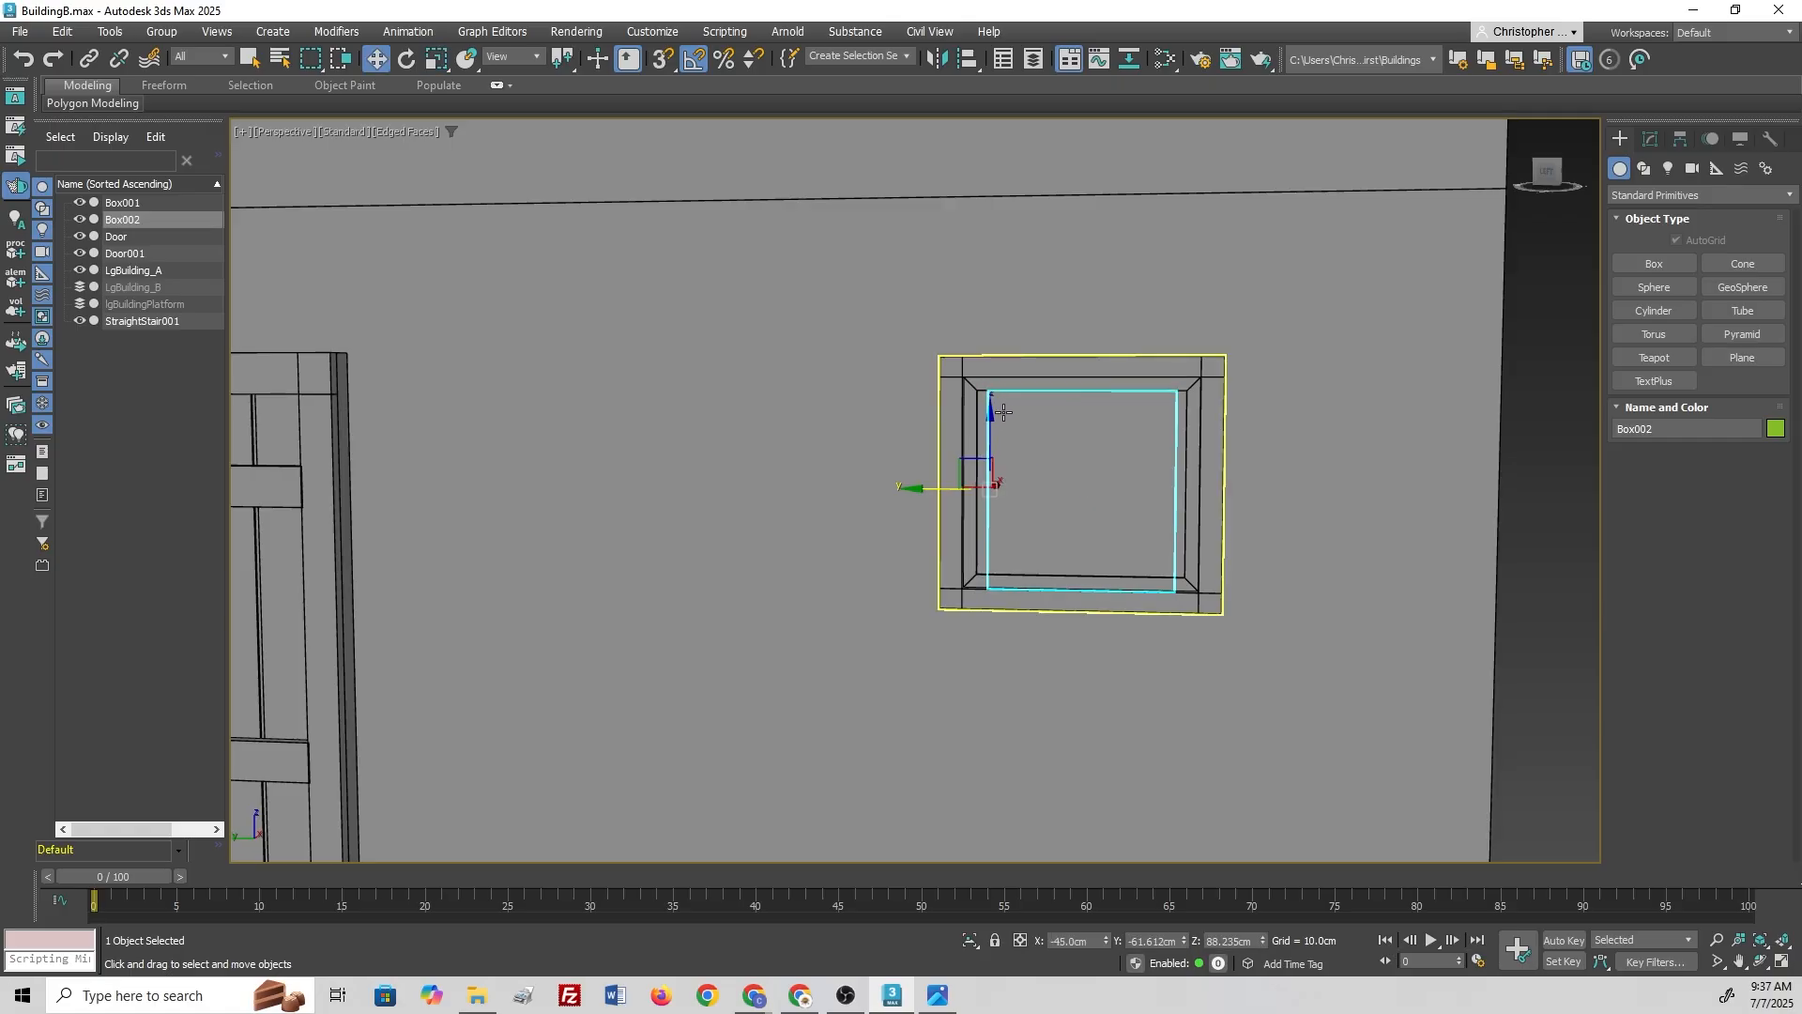
{"action": "left_click_drag", "start_coordinate": [991, 413], "coordinate": [991, 410]}
Step: Scale the shutter to about 124% width and 92.7% height, and move it along Y to about -59.8 cm to fit the frame opening
{"action": "key", "text": "r"}
{"action": "left_click_drag", "start_coordinate": [1064, 480], "coordinate": [1077, 482]}
{"action": "key", "text": "w"}
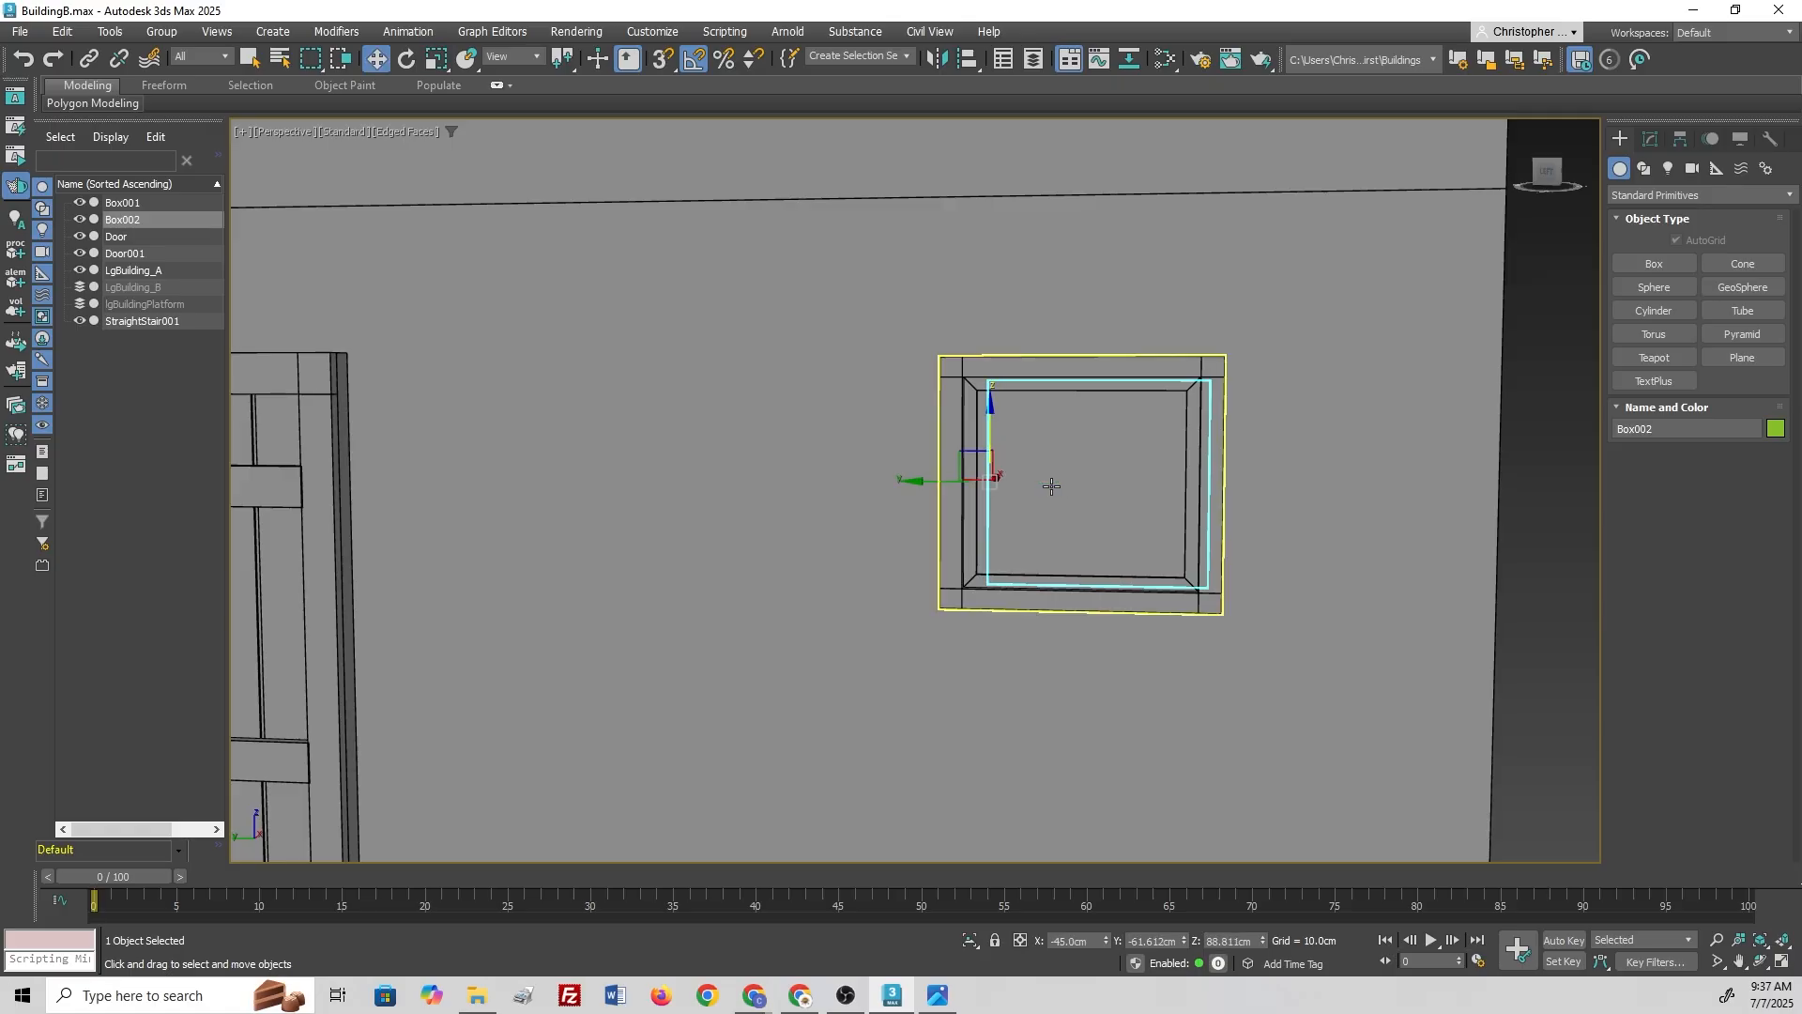
{"action": "left_click_drag", "start_coordinate": [923, 487], "coordinate": [903, 486]}
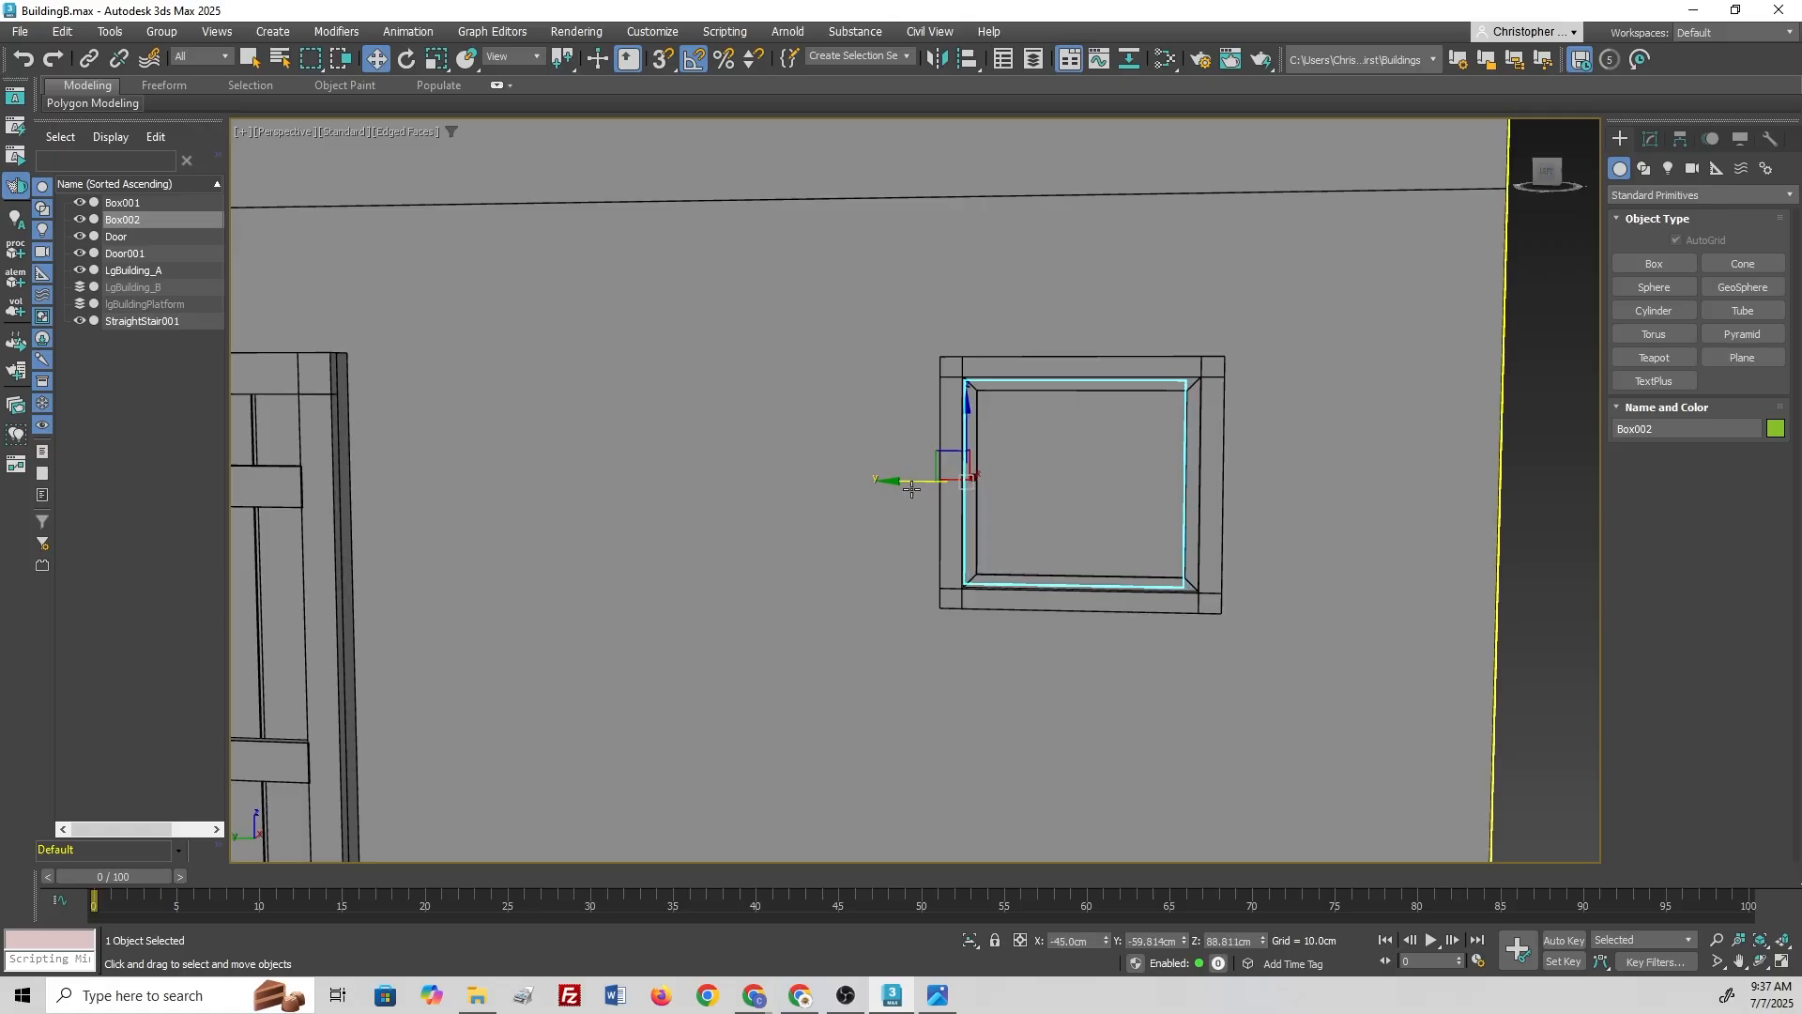
{"action": "key", "text": "r"}
{"action": "left_click_drag", "start_coordinate": [1053, 488], "coordinate": [1051, 483]}
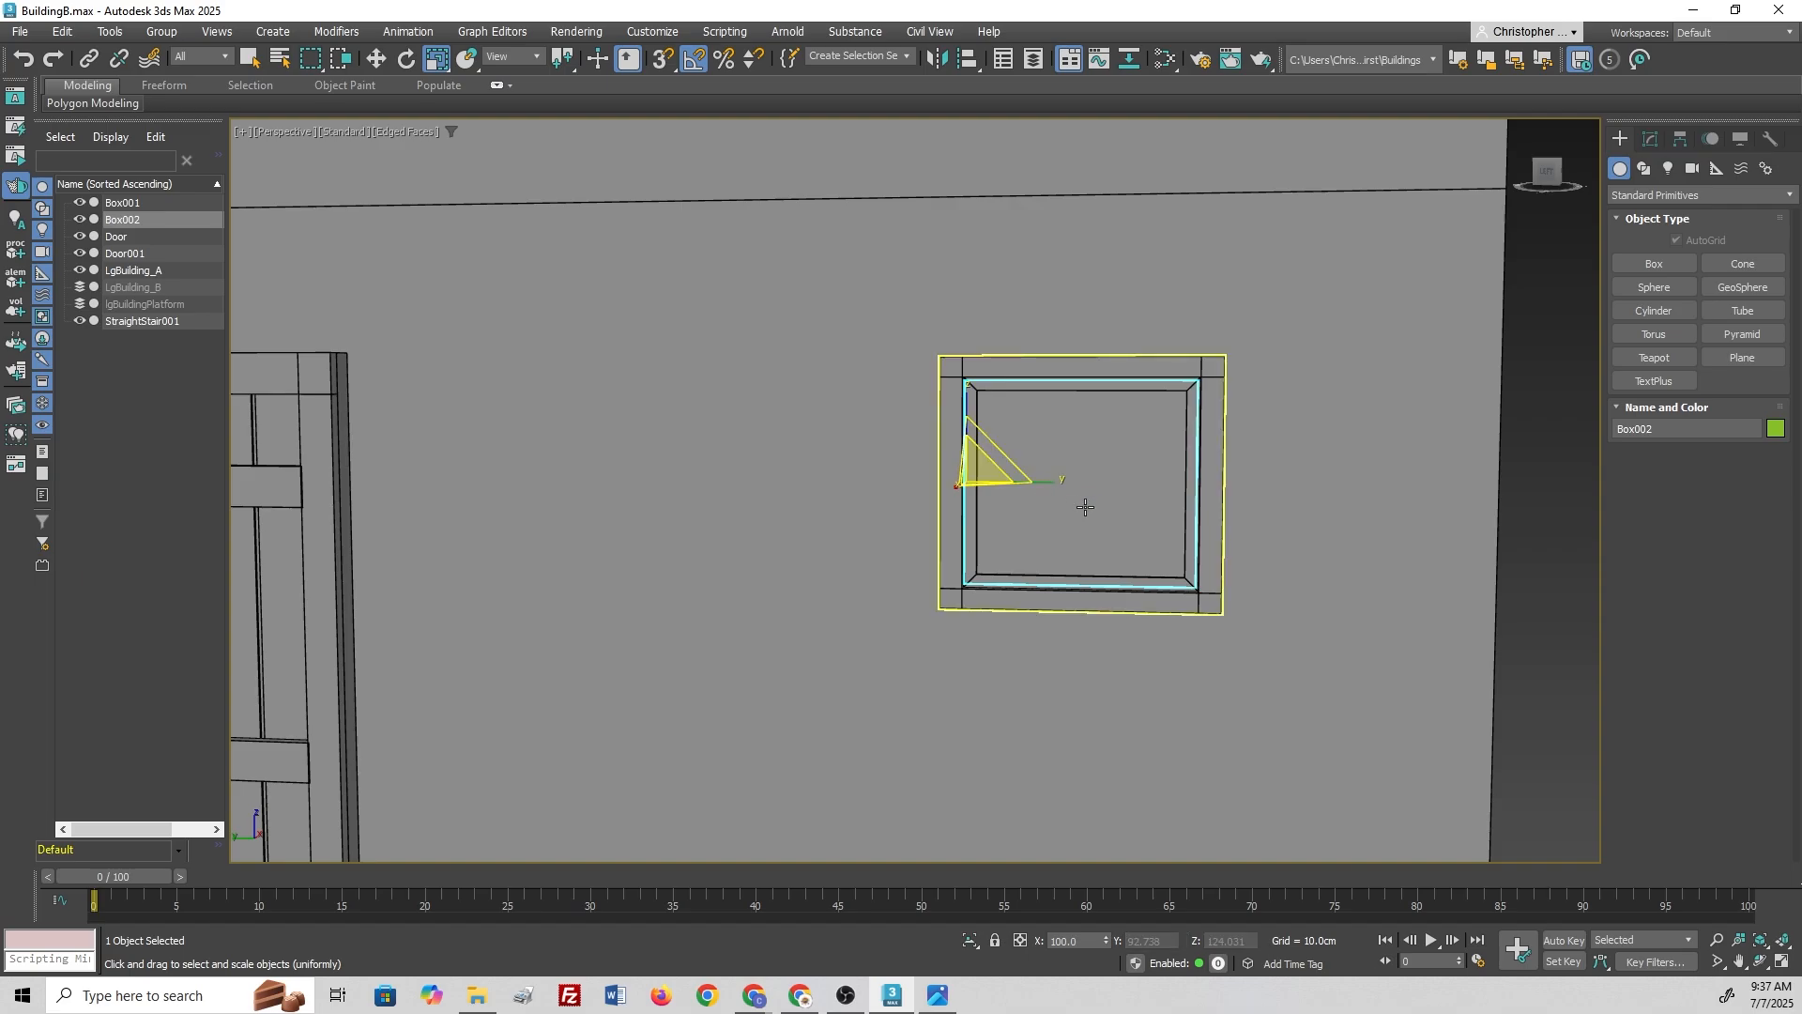
Step: Thin the shutter to about 56.6% of its thickness and set it into the frame at about X -46.6 cm
{"action": "middle_click_drag", "start_coordinate": [1105, 512], "coordinate": [1001, 549], "text": "alt"}
{"action": "key", "text": "w"}
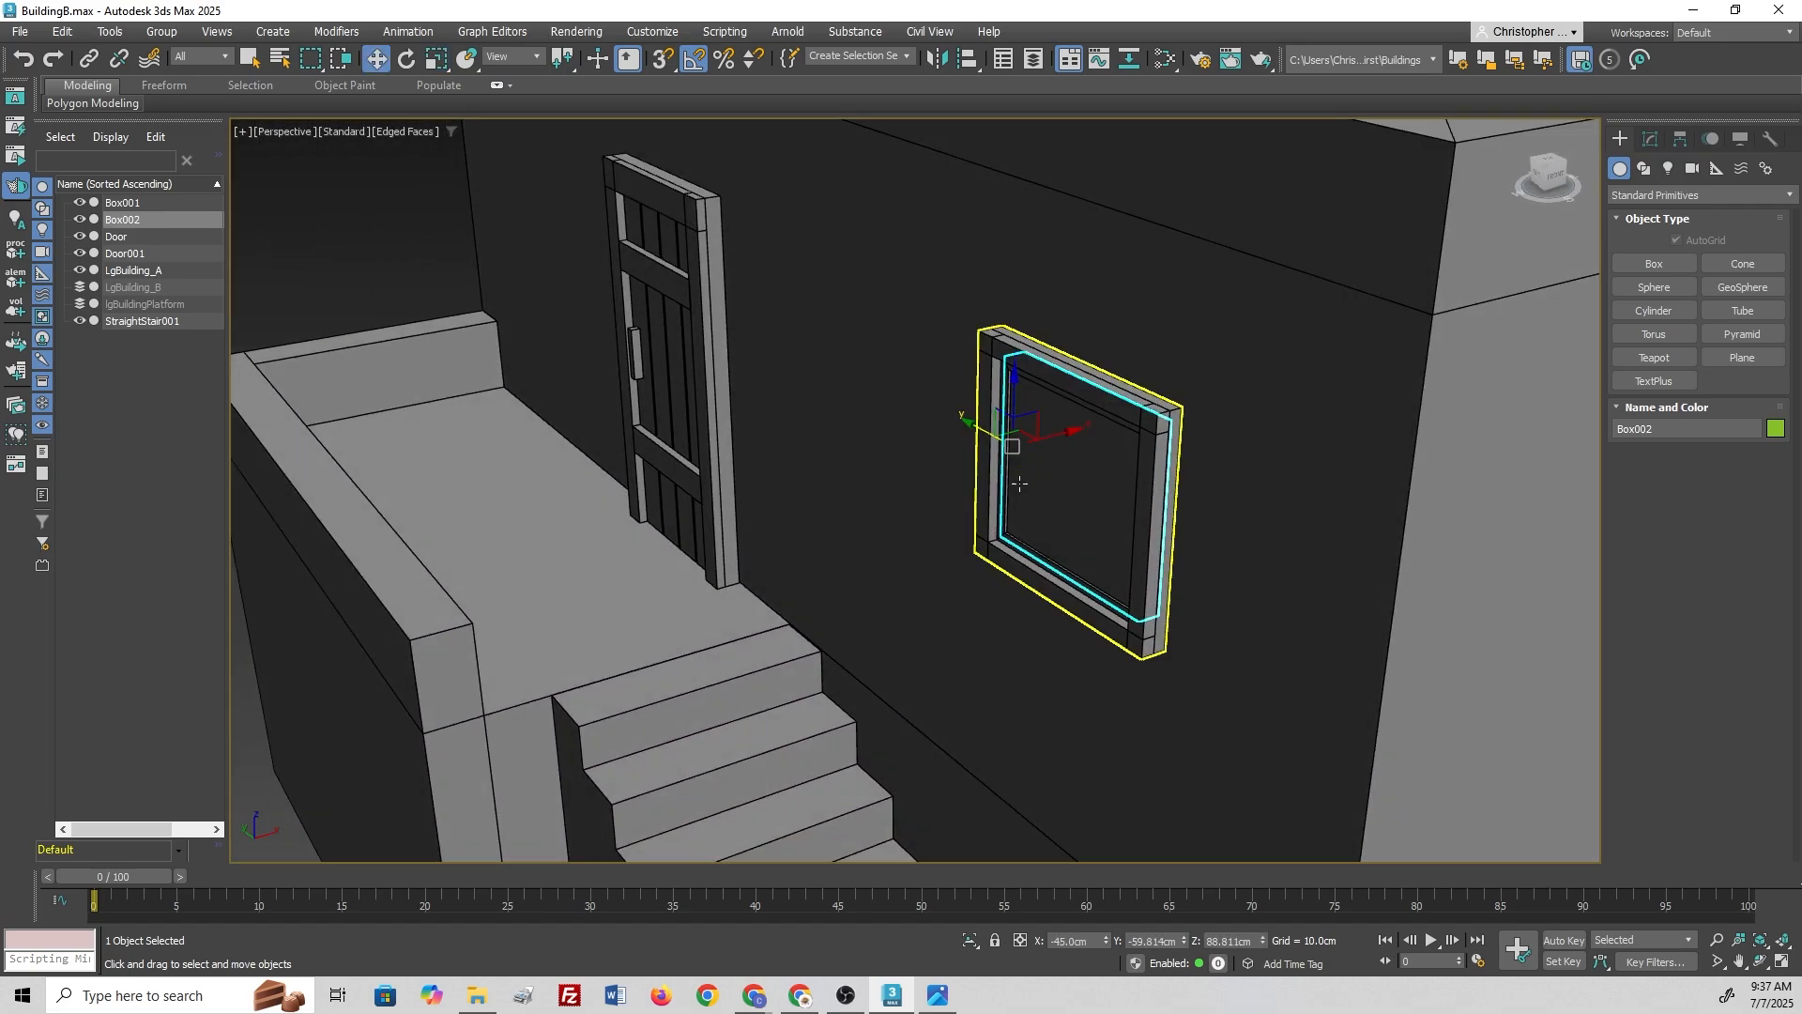
{"action": "left_click_drag", "start_coordinate": [1067, 433], "coordinate": [1045, 455]}
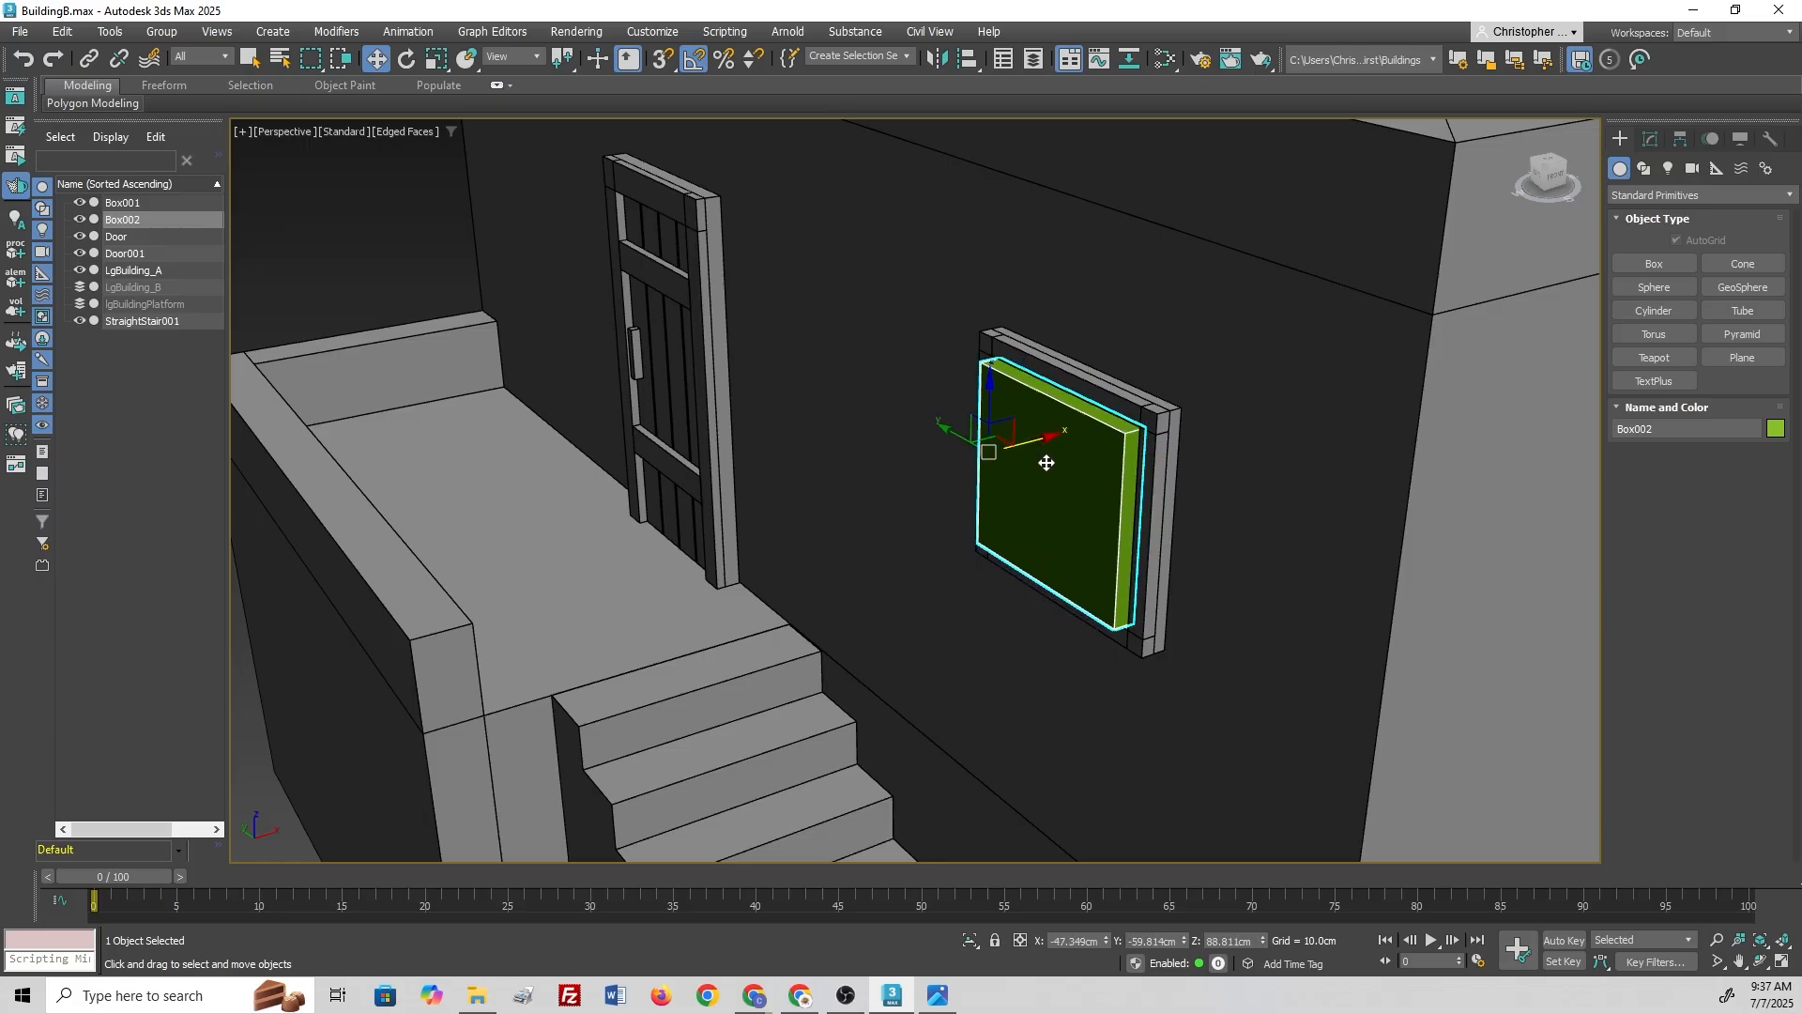
{"action": "middle_click_drag", "start_coordinate": [1044, 455], "coordinate": [1098, 481], "text": "alt"}
{"action": "scroll", "coordinate": [1098, 481], "scroll_direction": "up", "scroll_amount": 5}
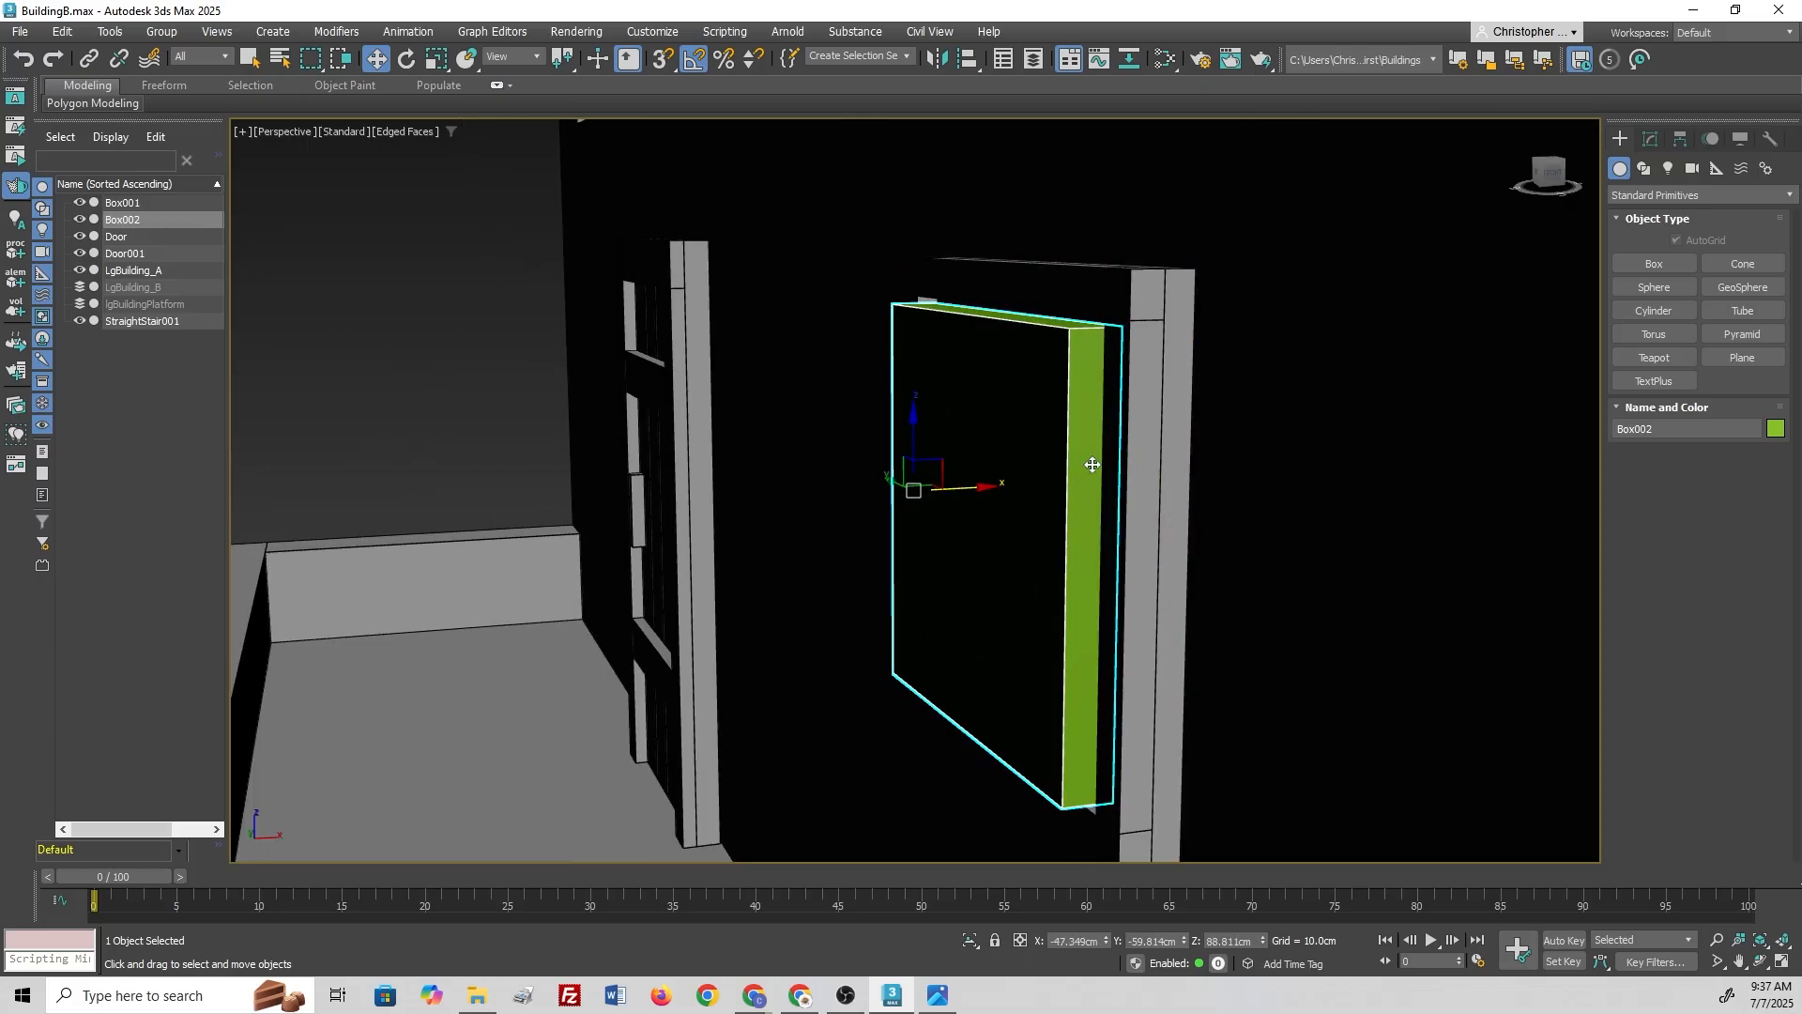
{"action": "key", "text": "r"}
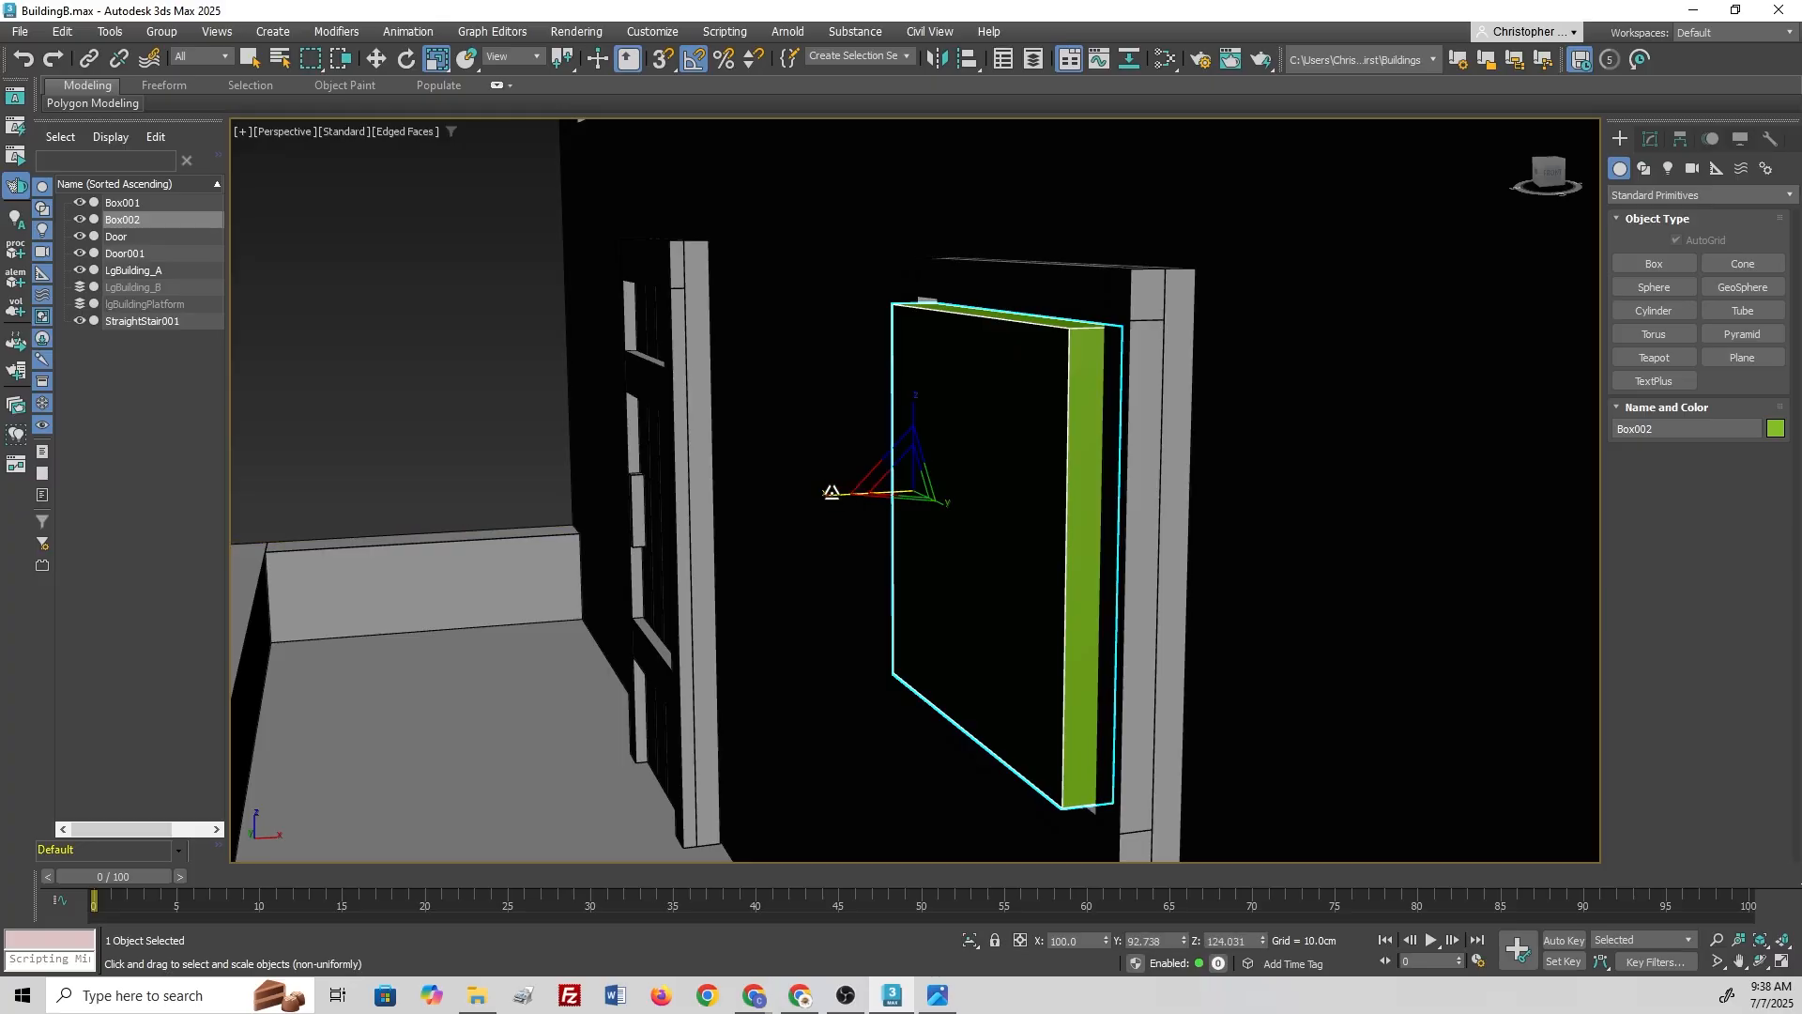
{"action": "left_click_drag", "start_coordinate": [831, 491], "coordinate": [875, 483]}
{"action": "key", "text": "w"}
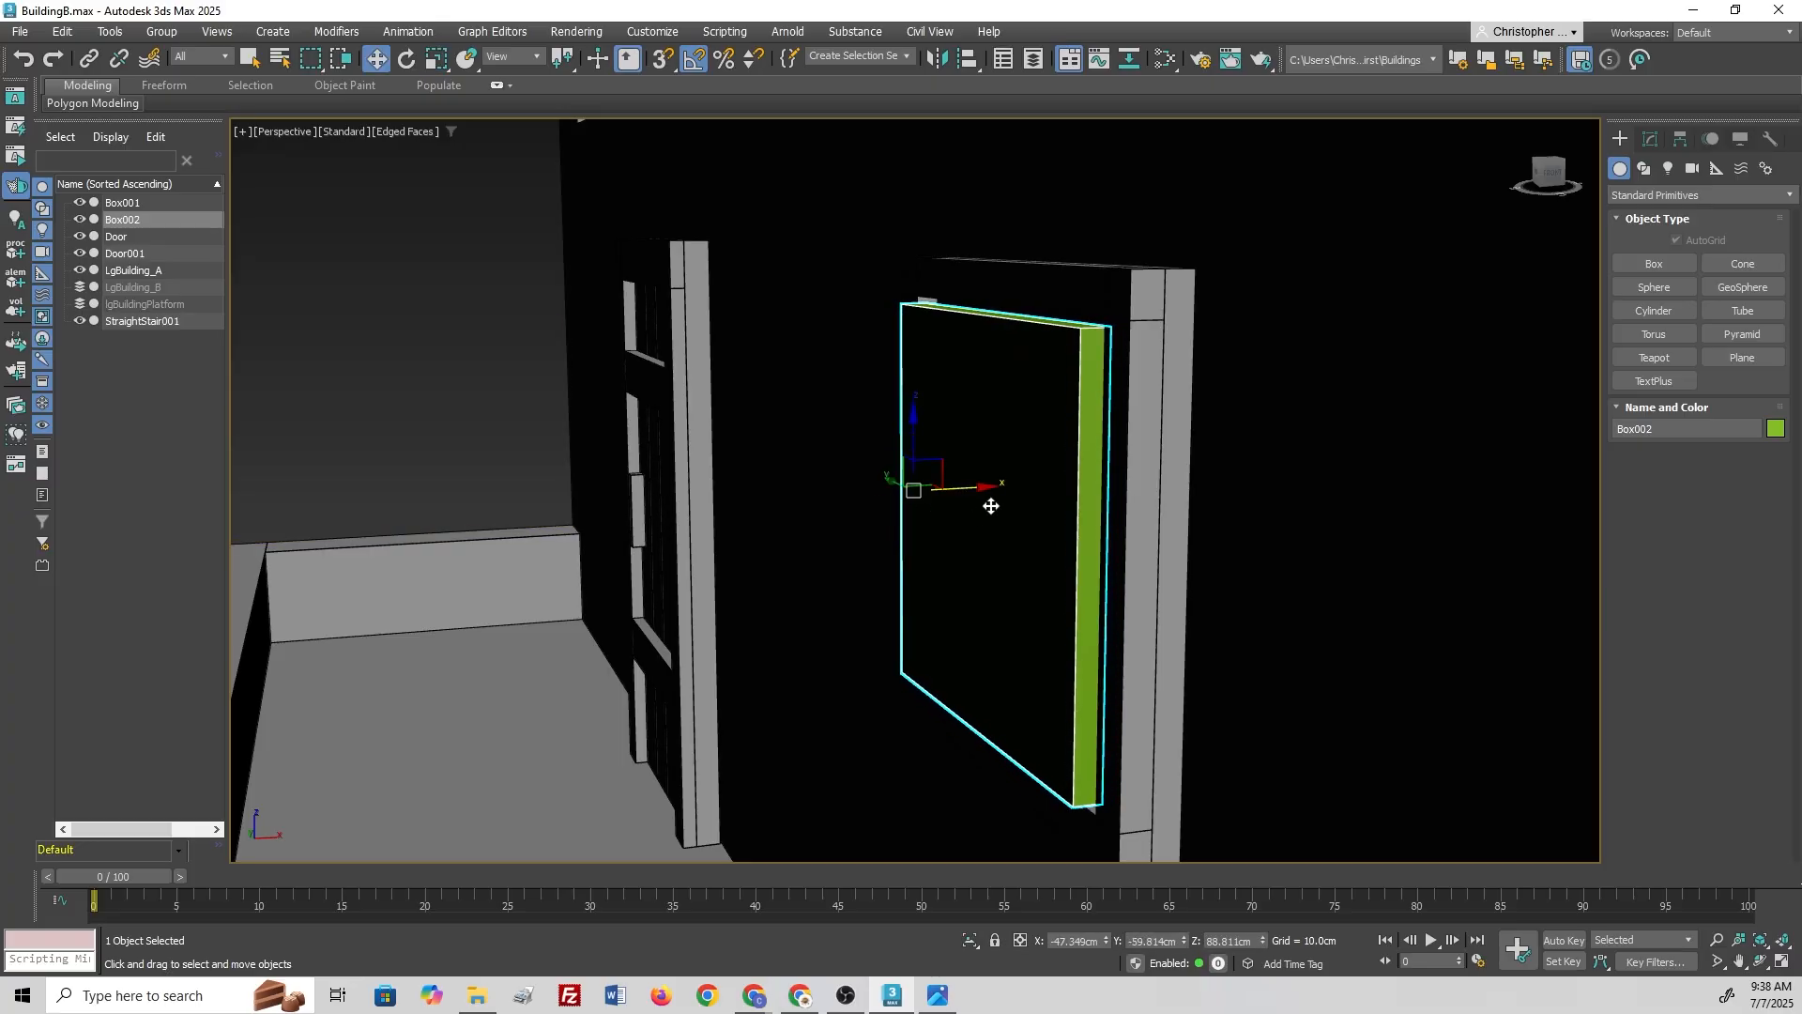
{"action": "left_click_drag", "start_coordinate": [986, 485], "coordinate": [1001, 483]}
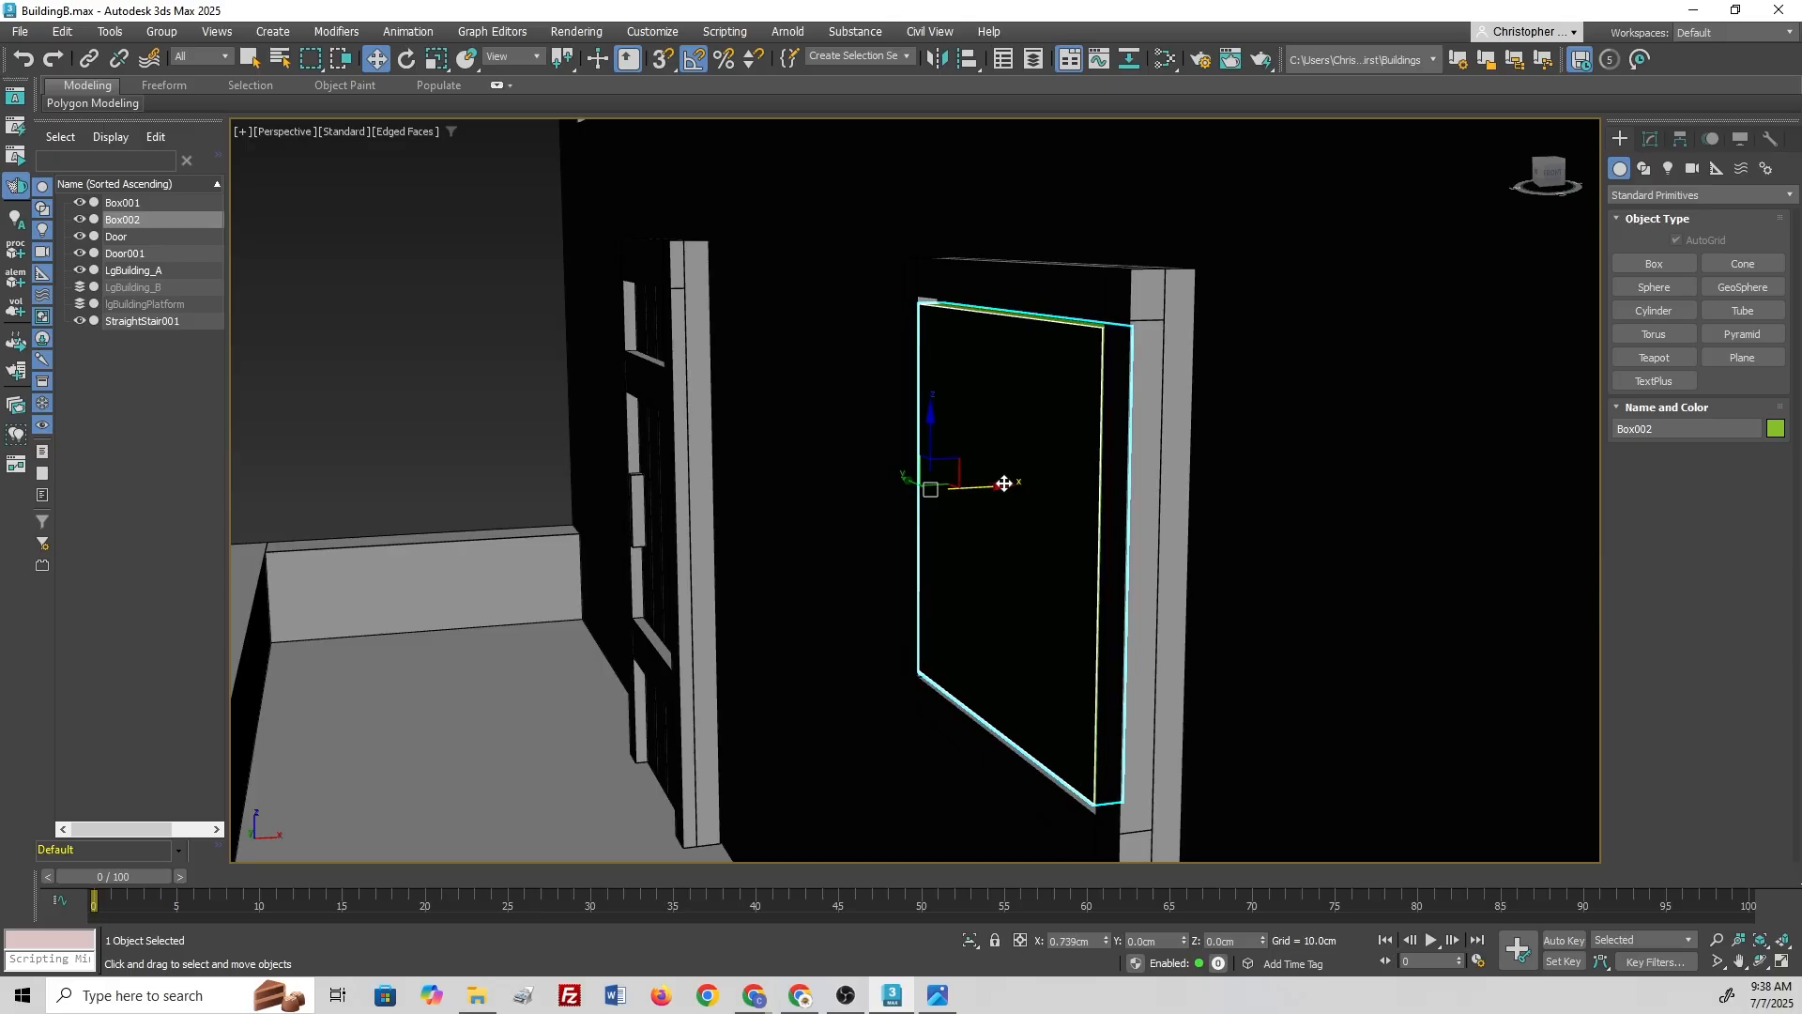
Step: Scale the shutter to about 94.3% height and 126% width so it fills the frame opening
{"action": "middle_click_drag", "start_coordinate": [948, 507], "coordinate": [1021, 543], "text": "alt"}
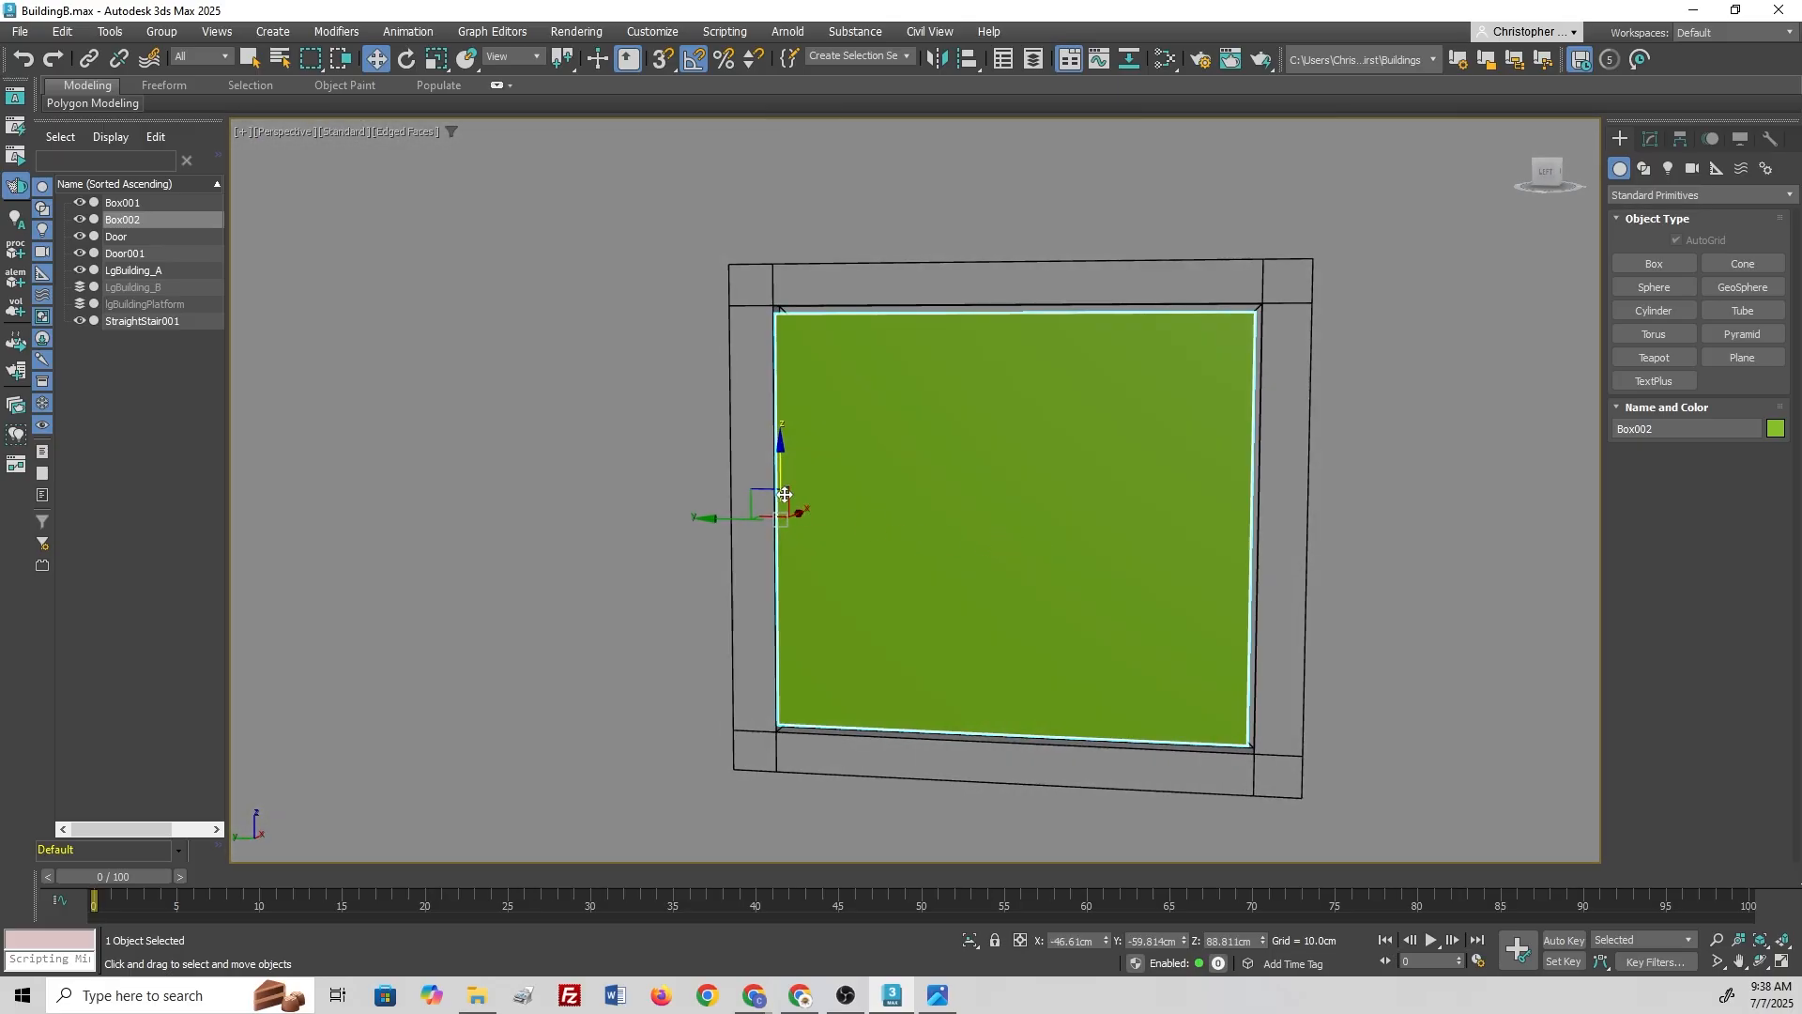
{"action": "key", "text": "r"}
{"action": "left_click_drag", "start_coordinate": [785, 471], "coordinate": [786, 465]}
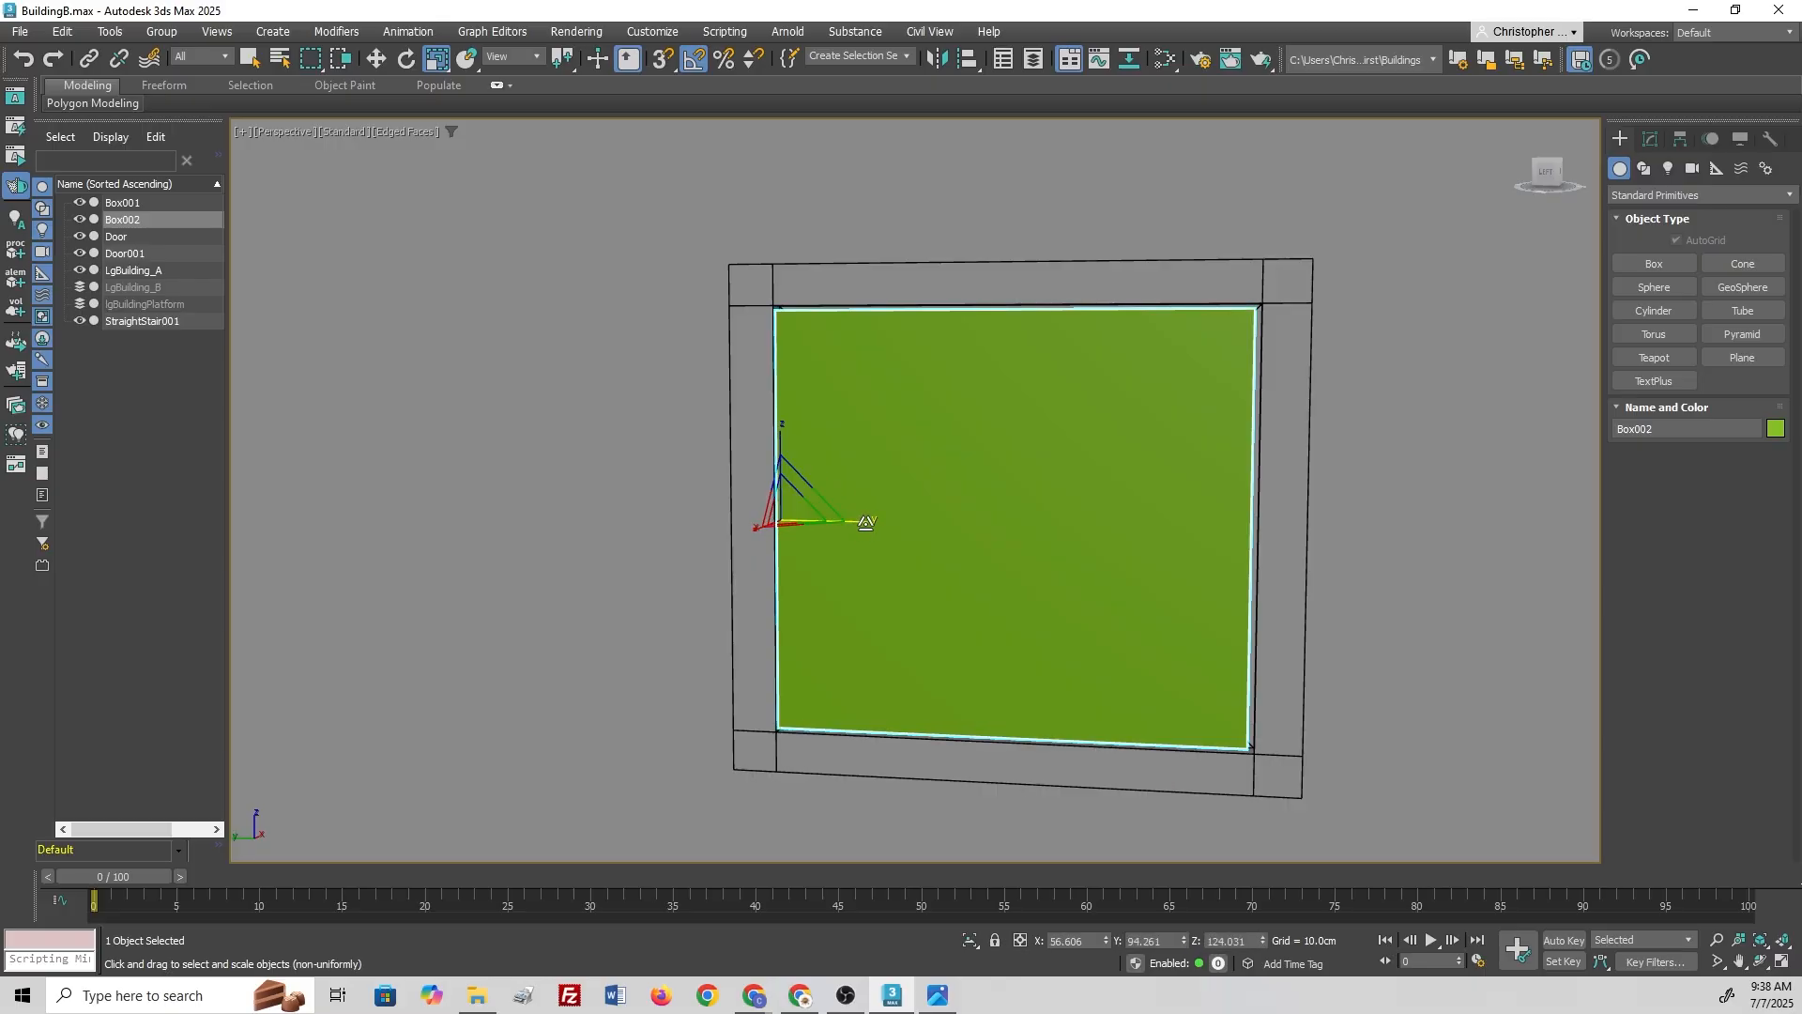
{"action": "left_click_drag", "start_coordinate": [868, 523], "coordinate": [933, 524]}
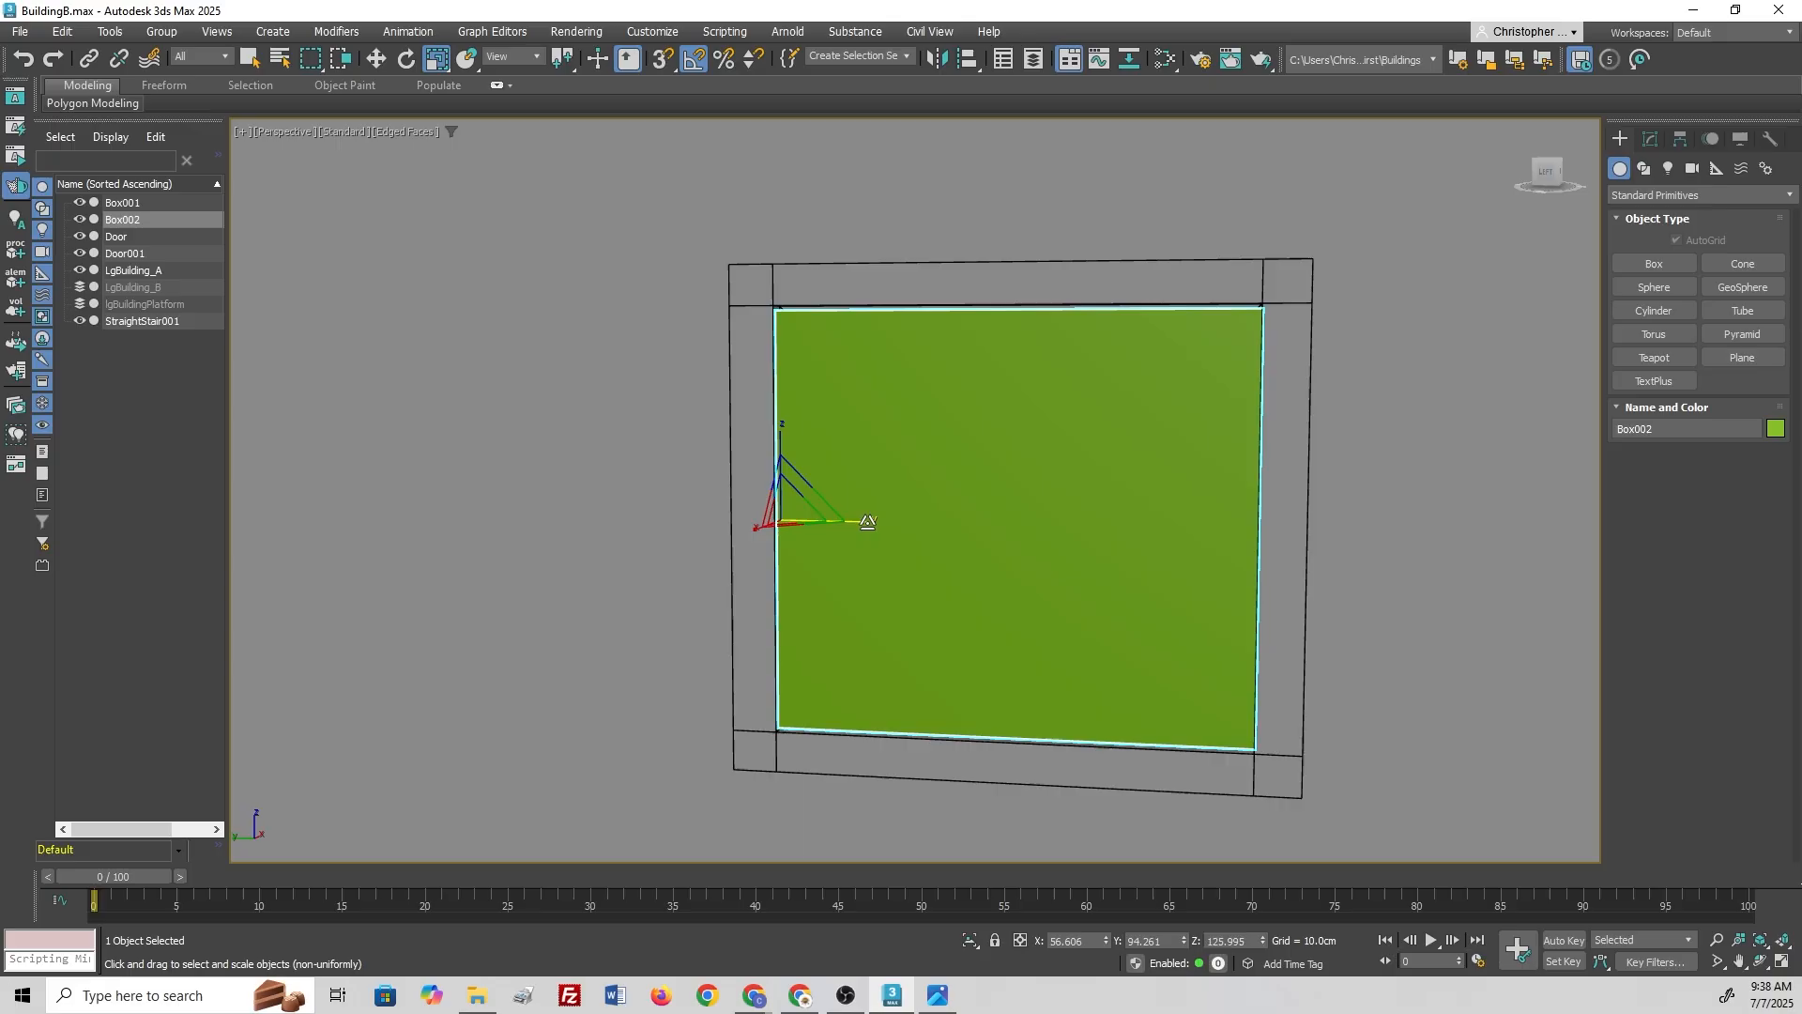
Step: Swing the shutter open by rotating it -90 degrees about Z, and move it along Y to about -60.7 cm against the frame's side
{"action": "scroll", "coordinate": [949, 521], "scroll_direction": "down", "scroll_amount": 3}
{"action": "key", "text": "e"}
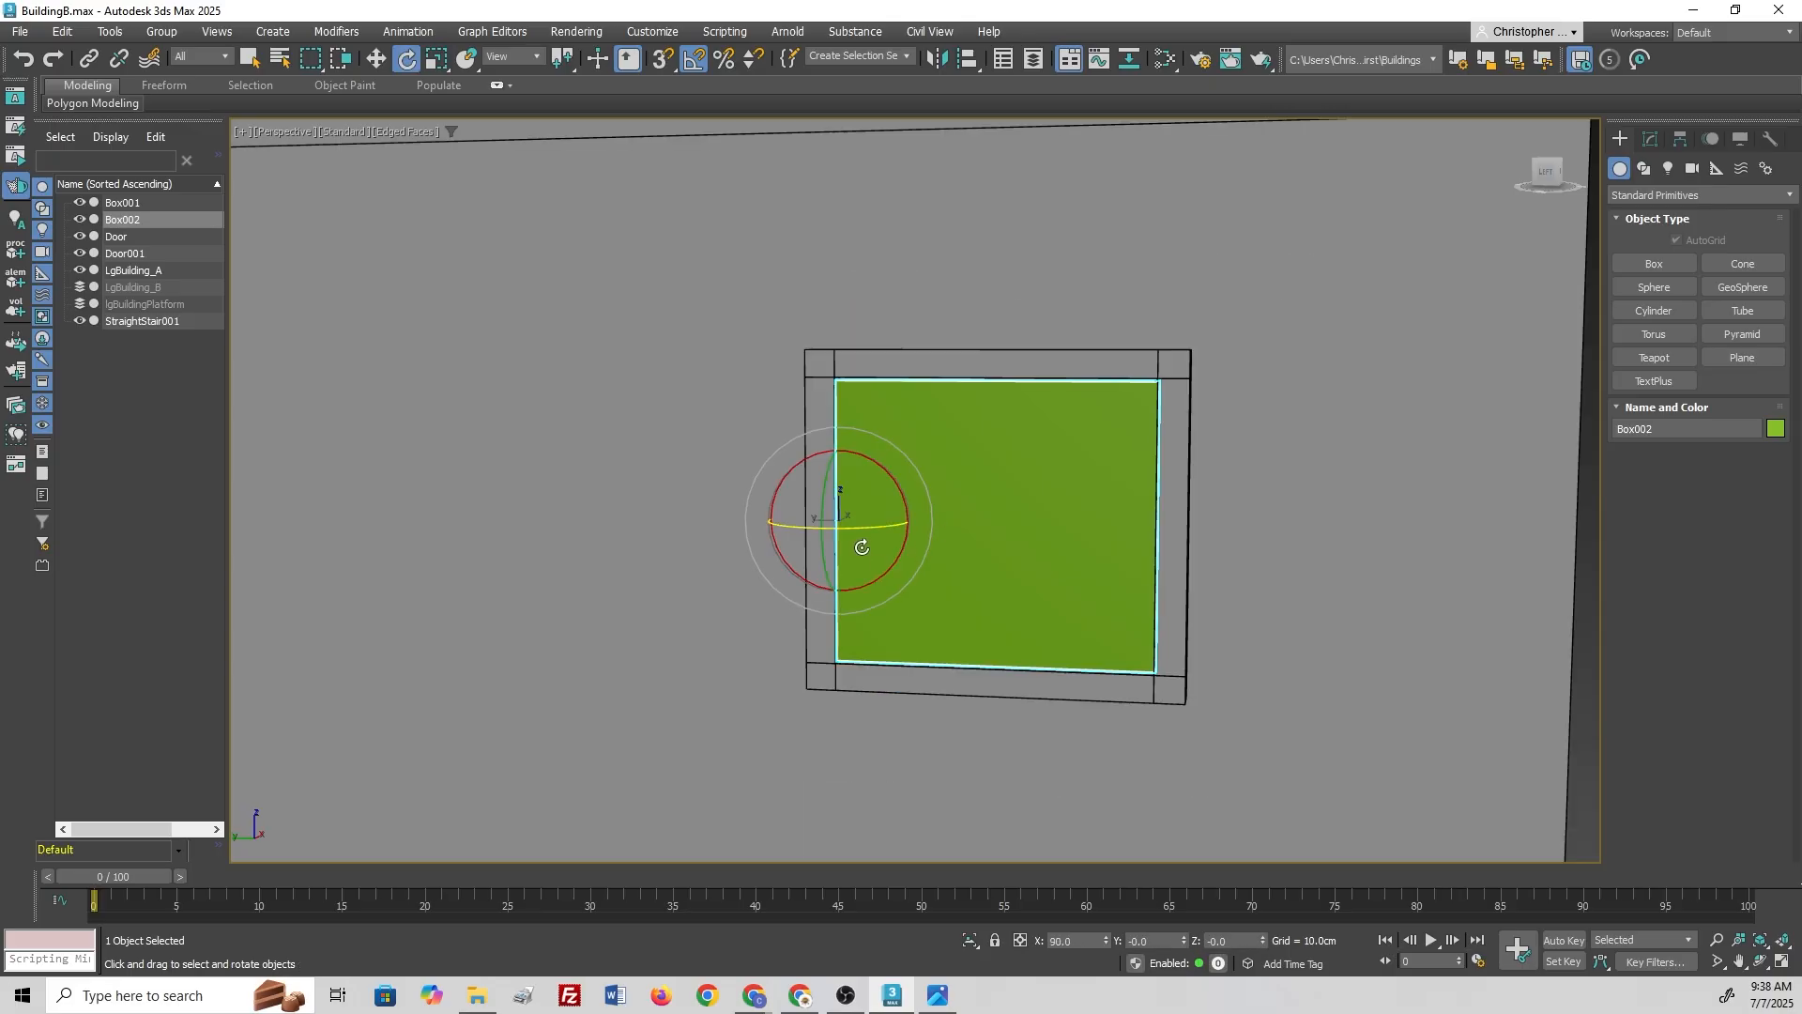
{"action": "left_click_drag", "start_coordinate": [874, 533], "coordinate": [795, 550]}
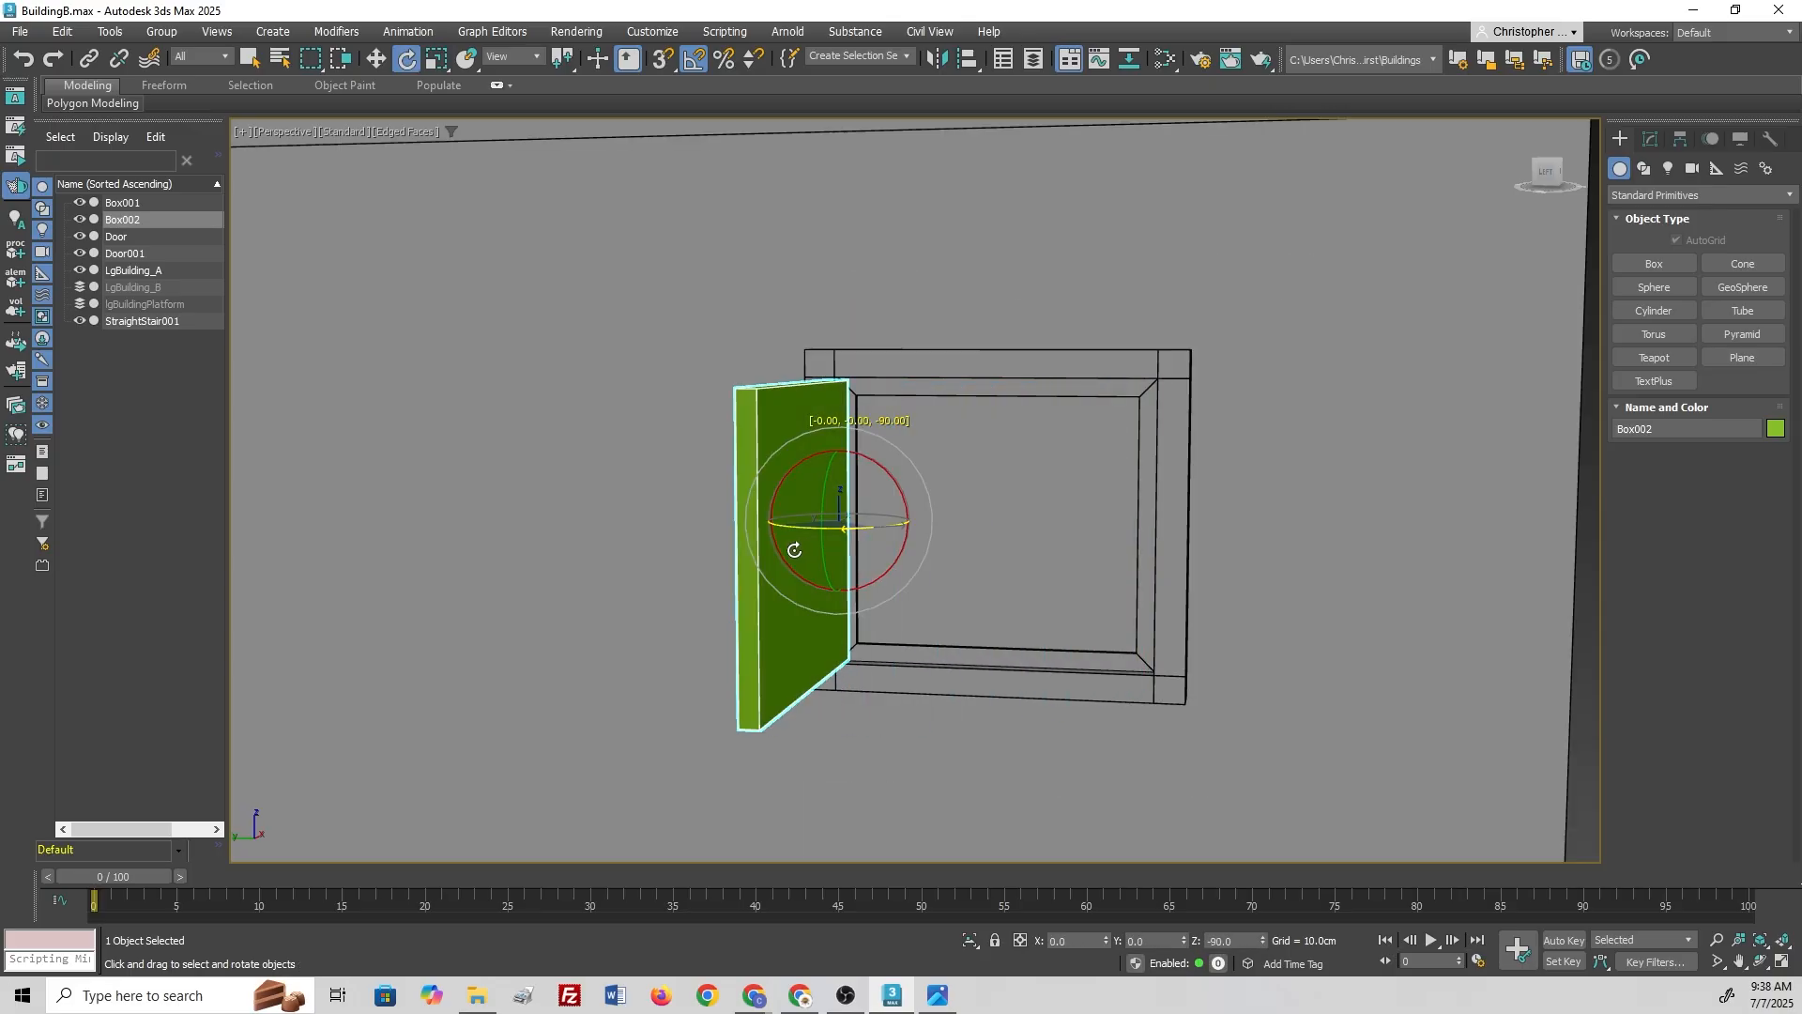
{"action": "key", "text": "w"}
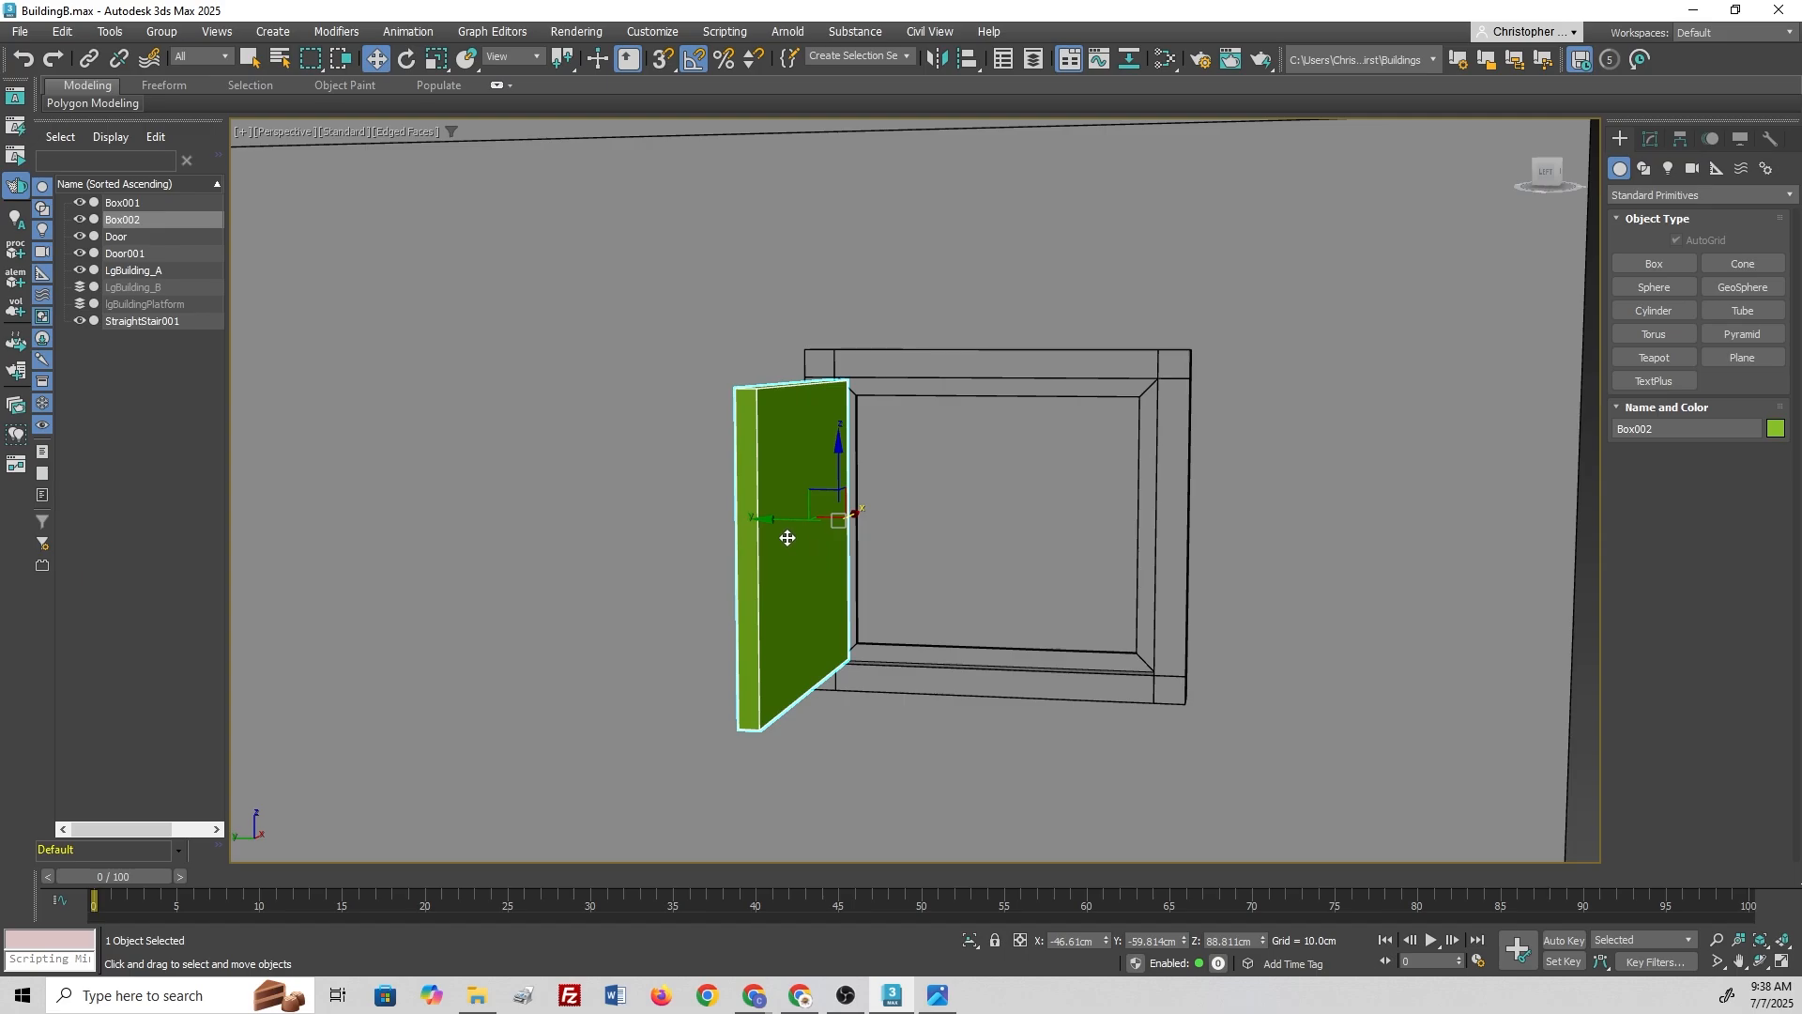
{"action": "left_click_drag", "start_coordinate": [773, 522], "coordinate": [792, 528]}
Step: Change the shutter's object color to black
{"action": "middle_click_drag", "start_coordinate": [793, 532], "coordinate": [723, 562], "text": "alt"}
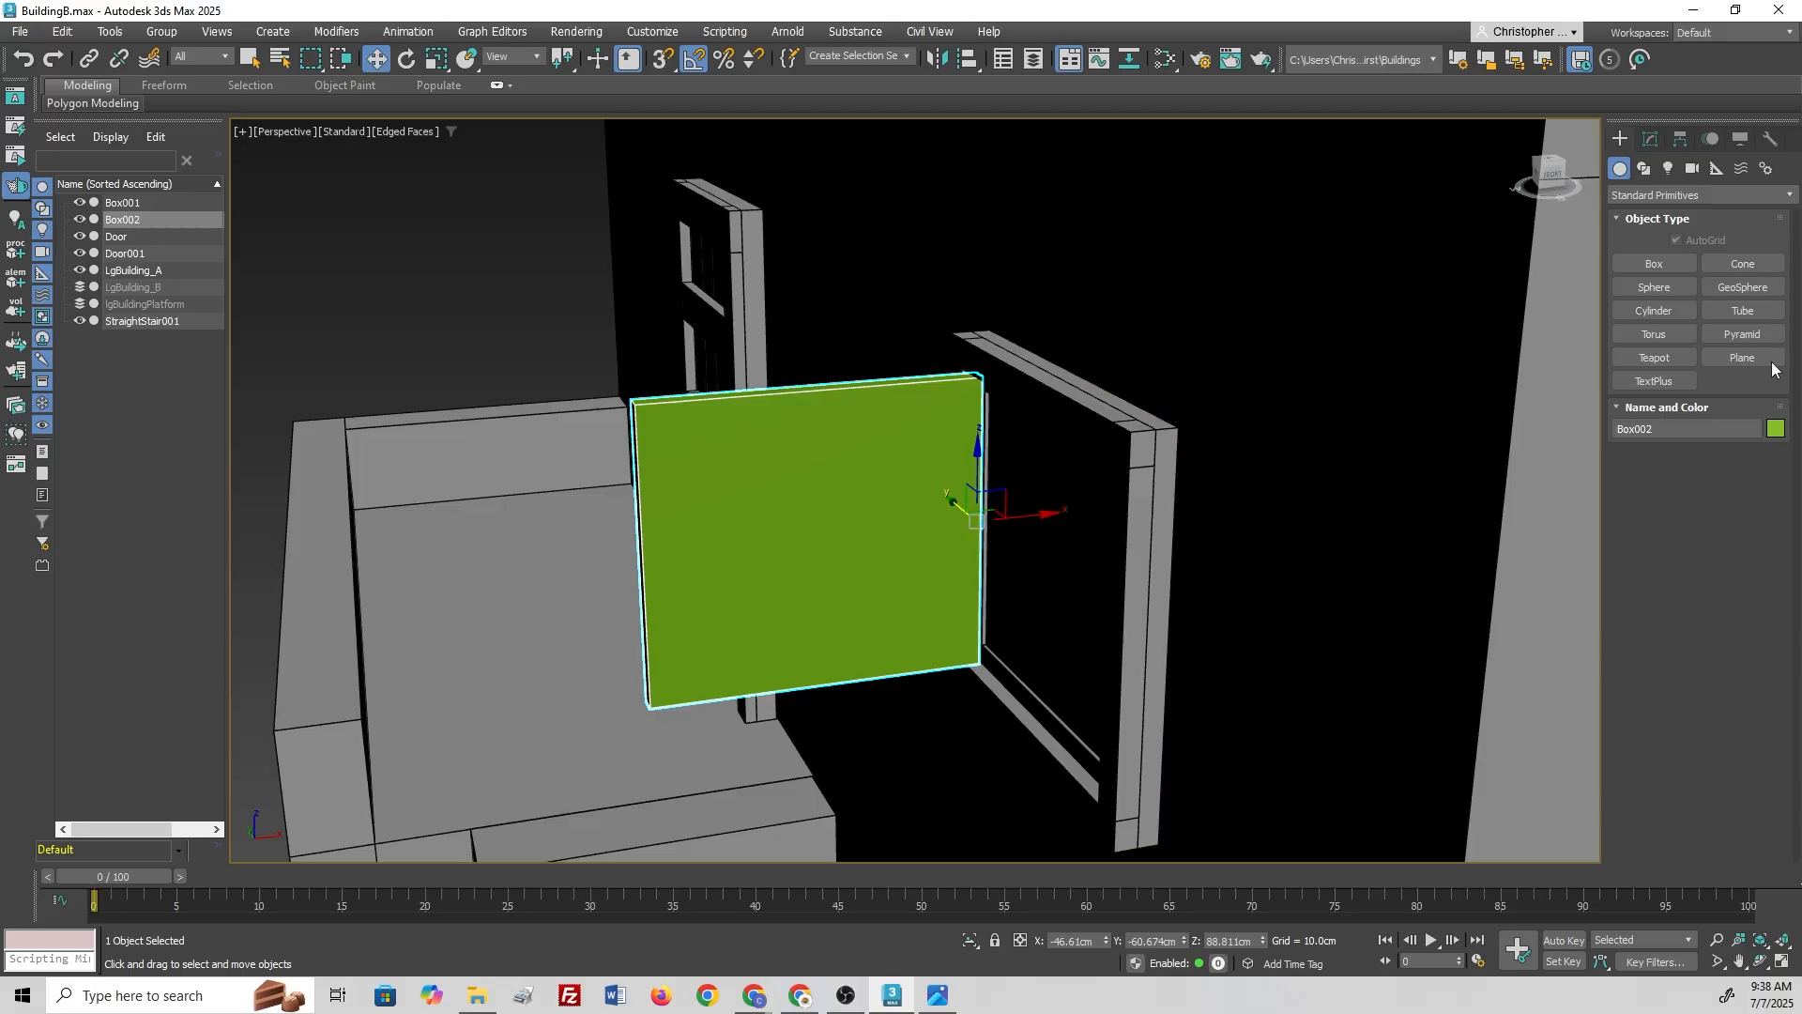
{"action": "left_click", "coordinate": [1775, 430]}
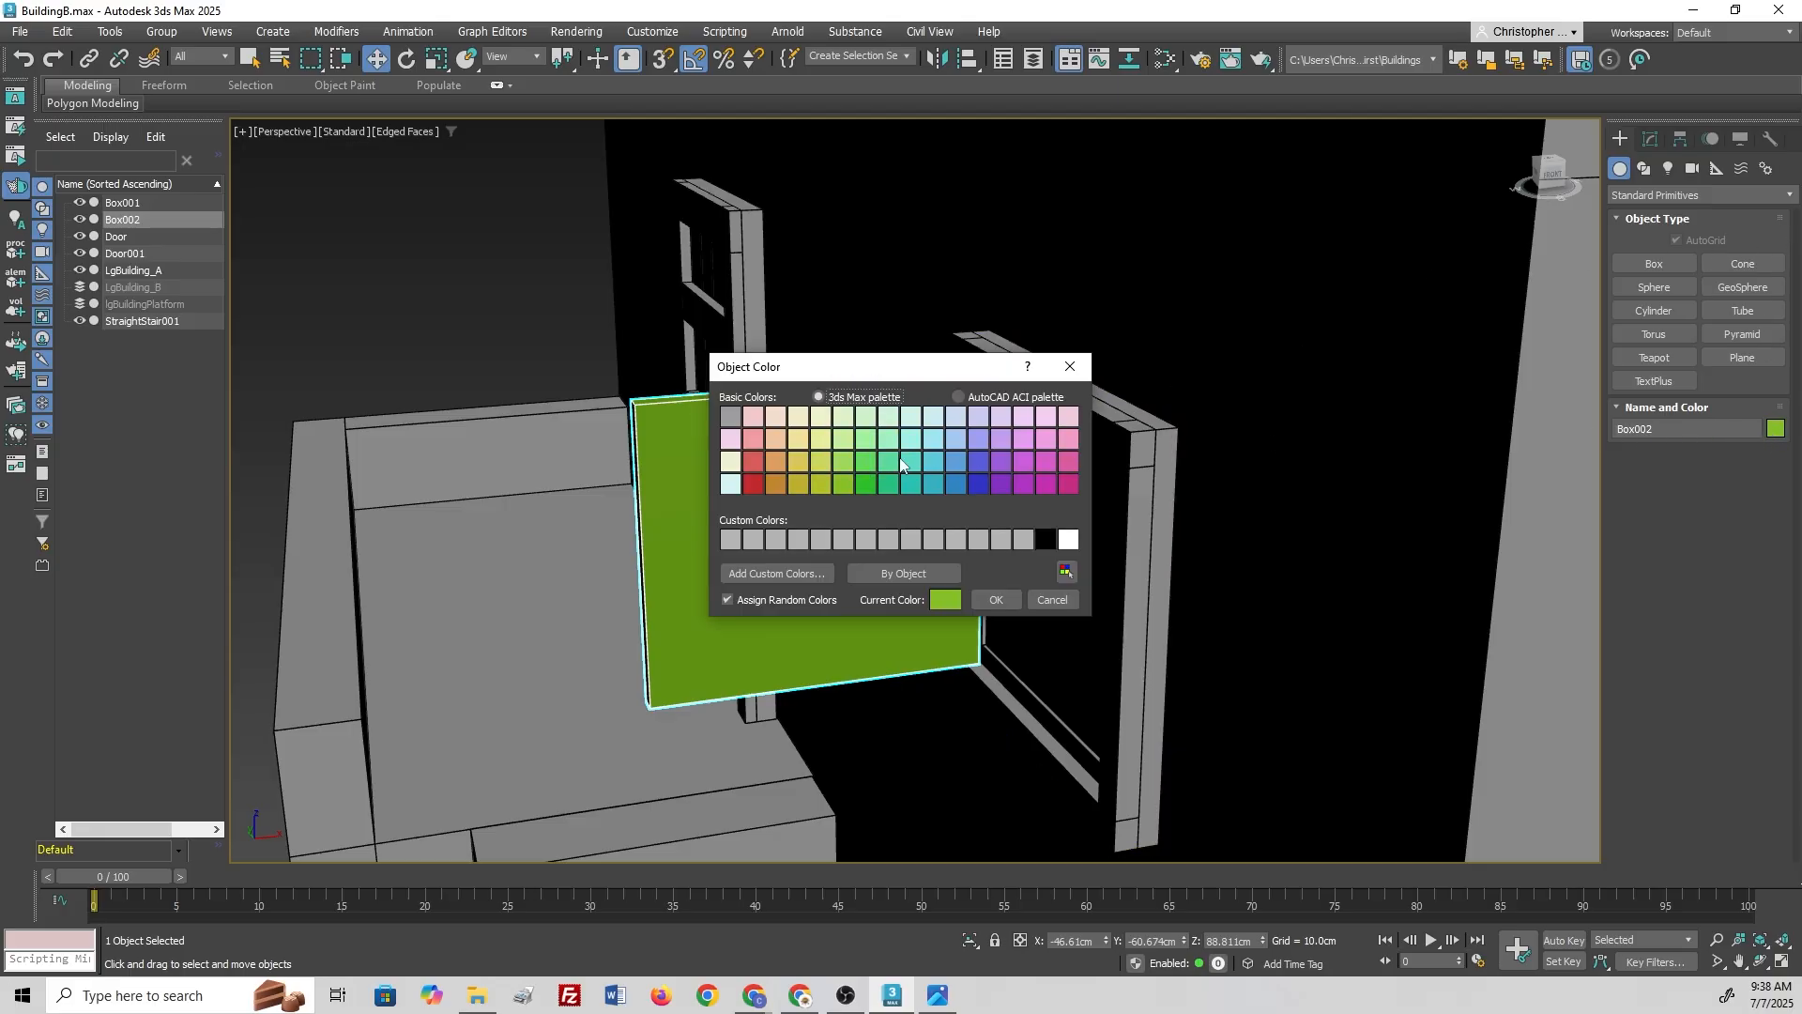
{"action": "left_click", "coordinate": [1044, 538]}
{"action": "left_click", "coordinate": [996, 599]}
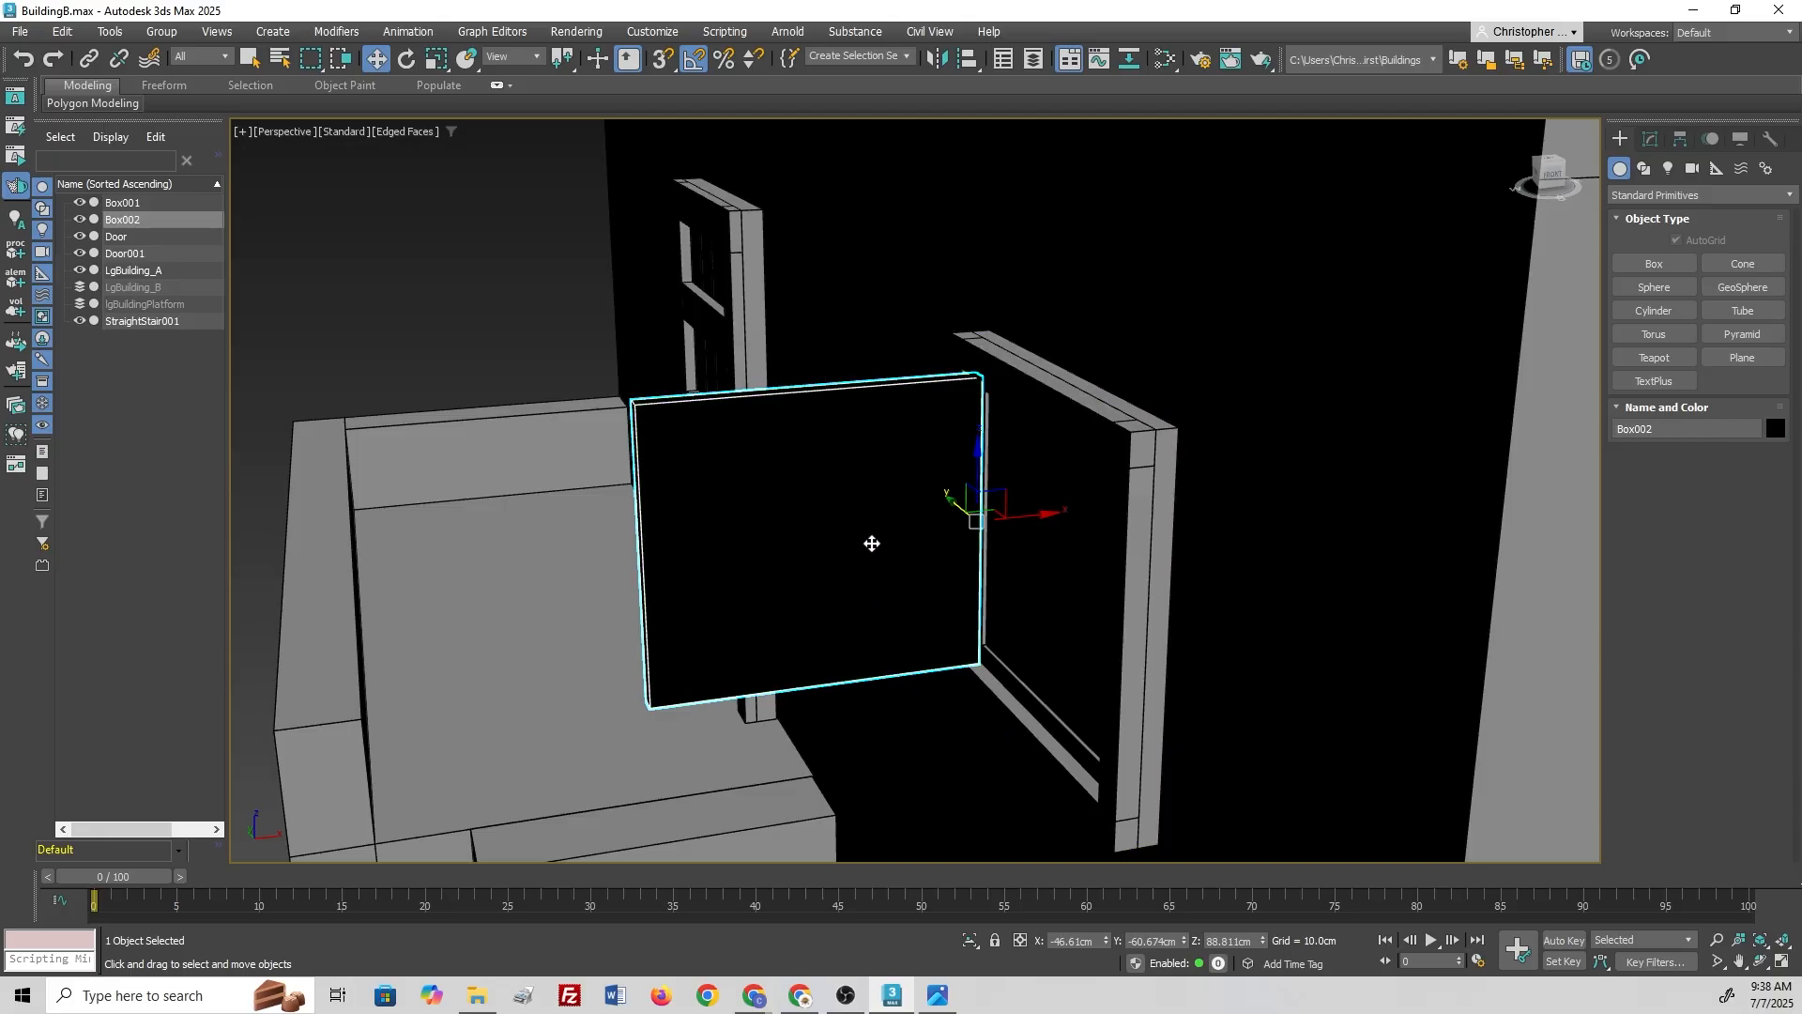
Step: Assign the 01 - ModelingMat physical material to the open shutter
{"action": "key", "text": "m"}
{"action": "right_click", "coordinate": [1254, 403]}
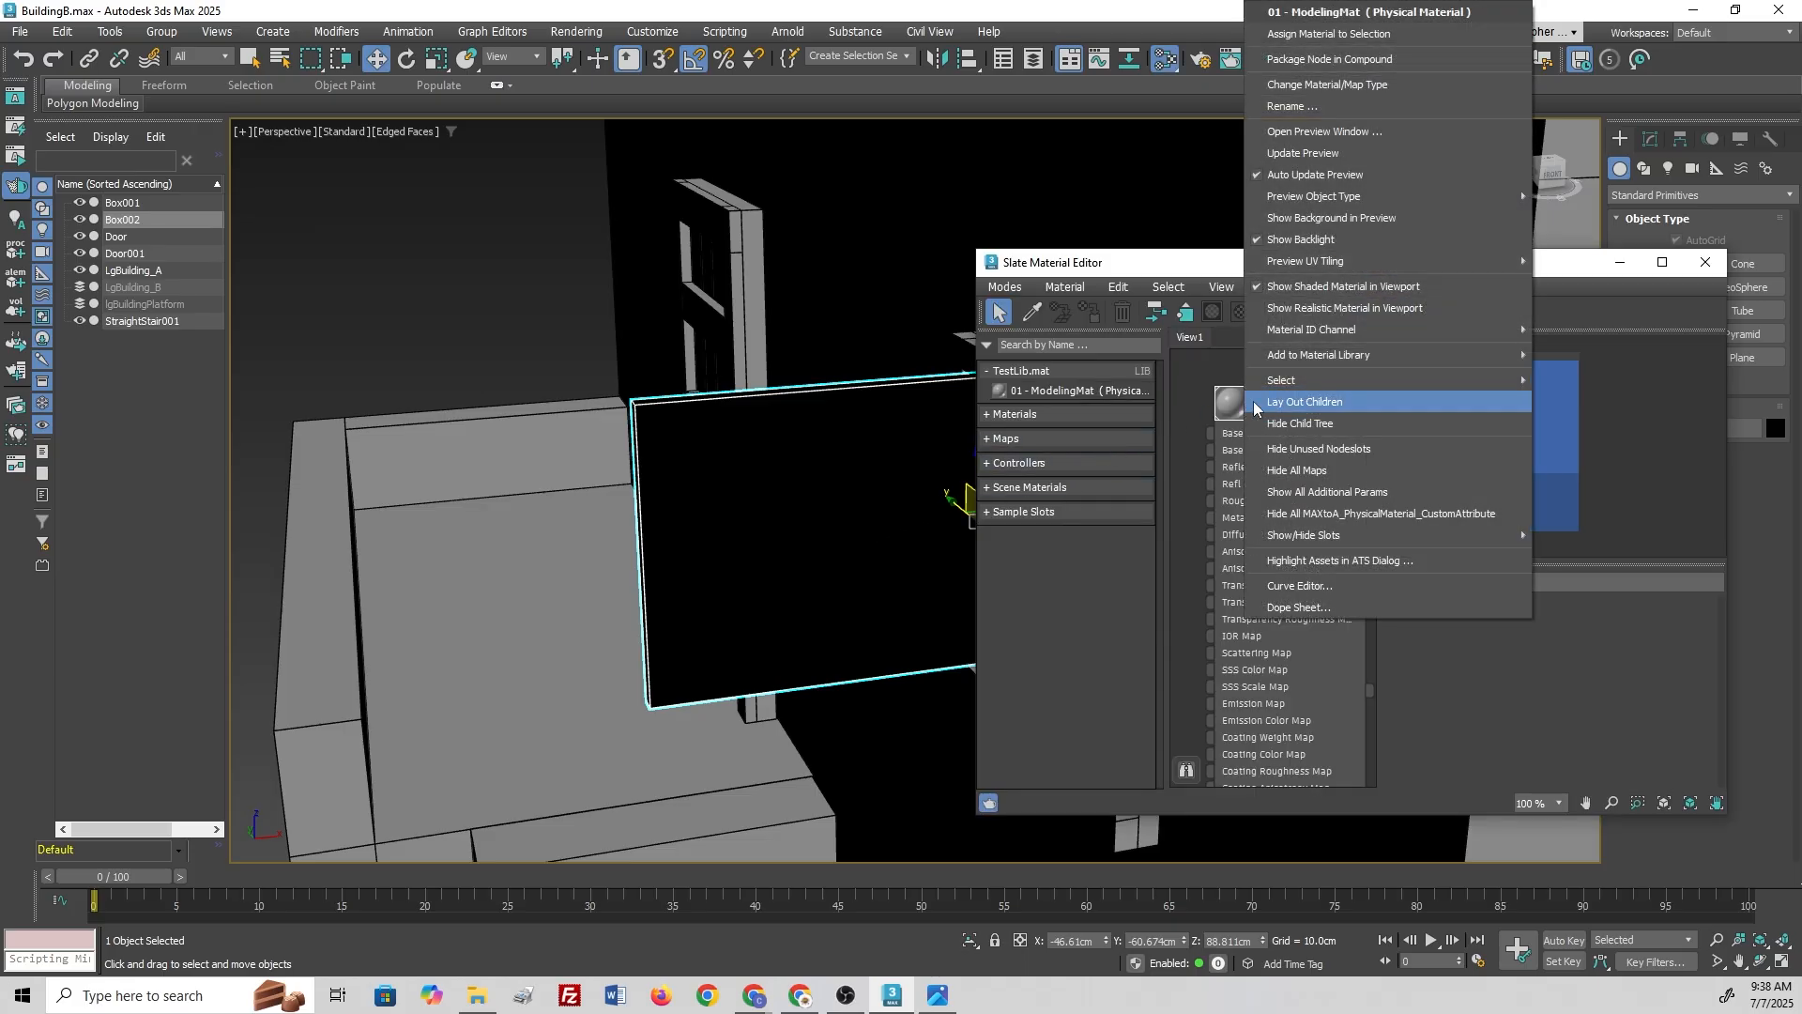
{"action": "left_click", "coordinate": [1340, 34]}
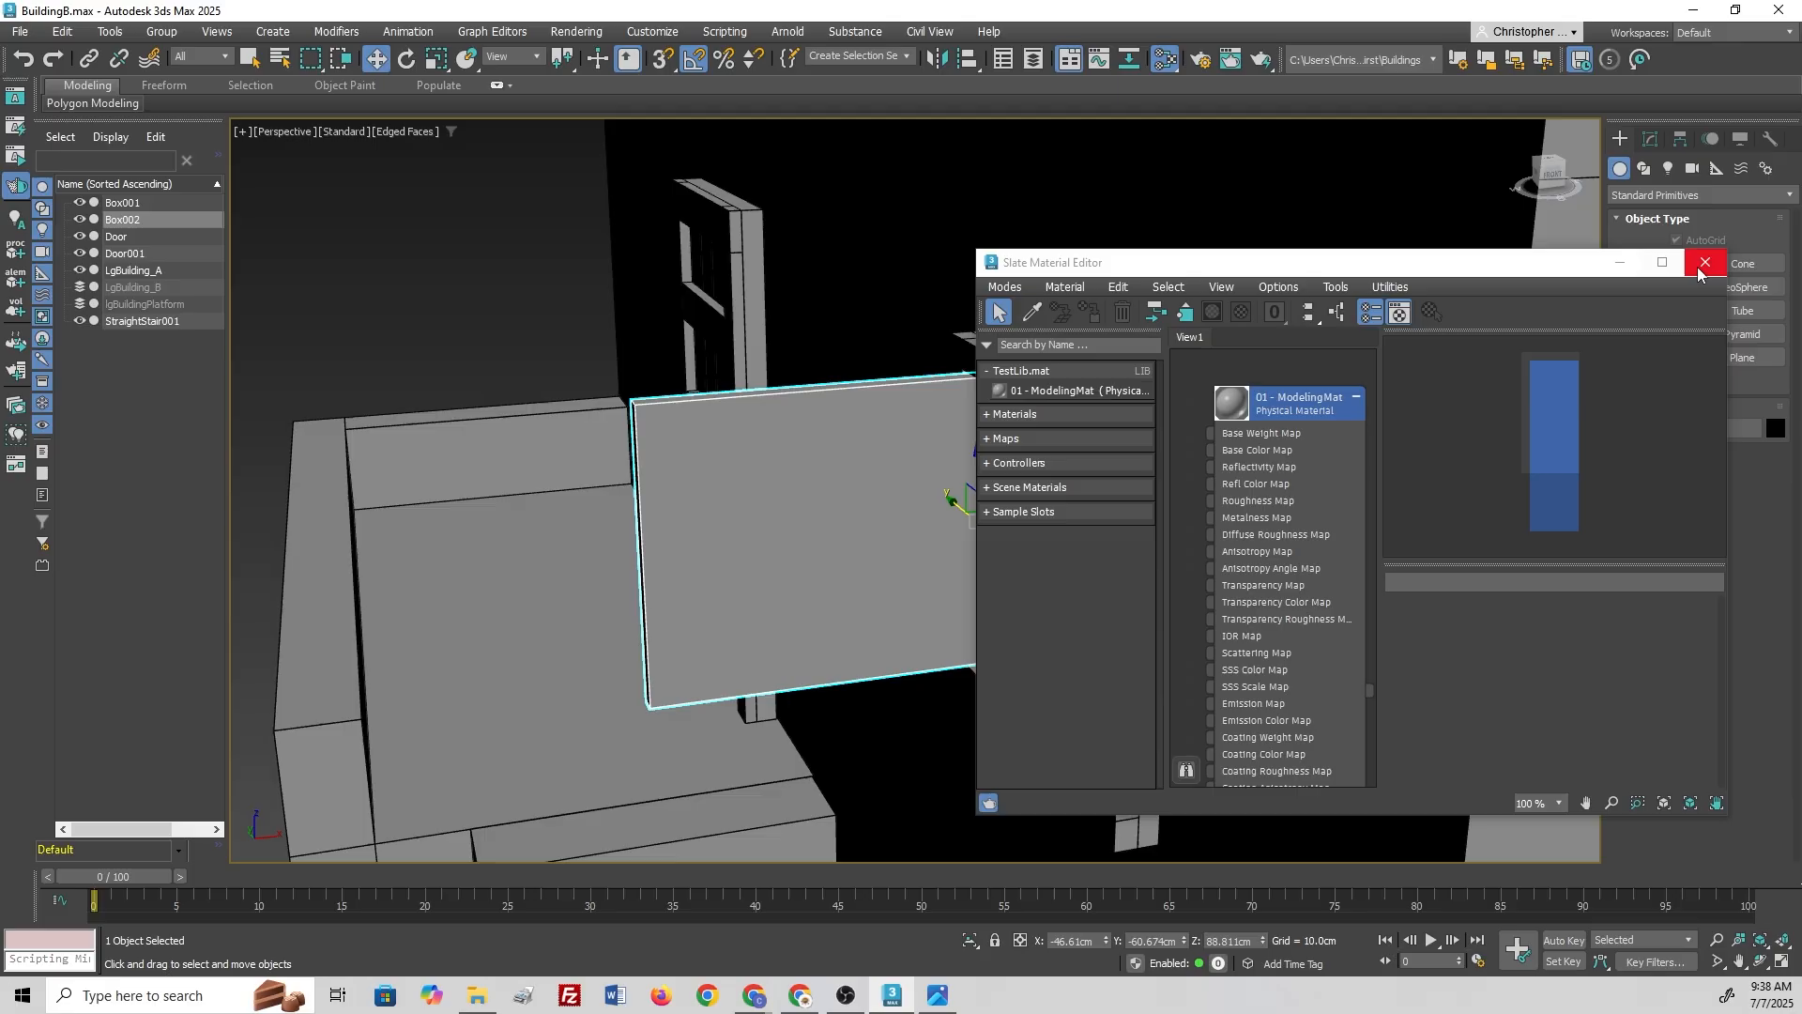
{"action": "left_click", "coordinate": [1698, 268]}
{"action": "middle_click_drag", "start_coordinate": [978, 526], "coordinate": [863, 430], "text": "alt"}
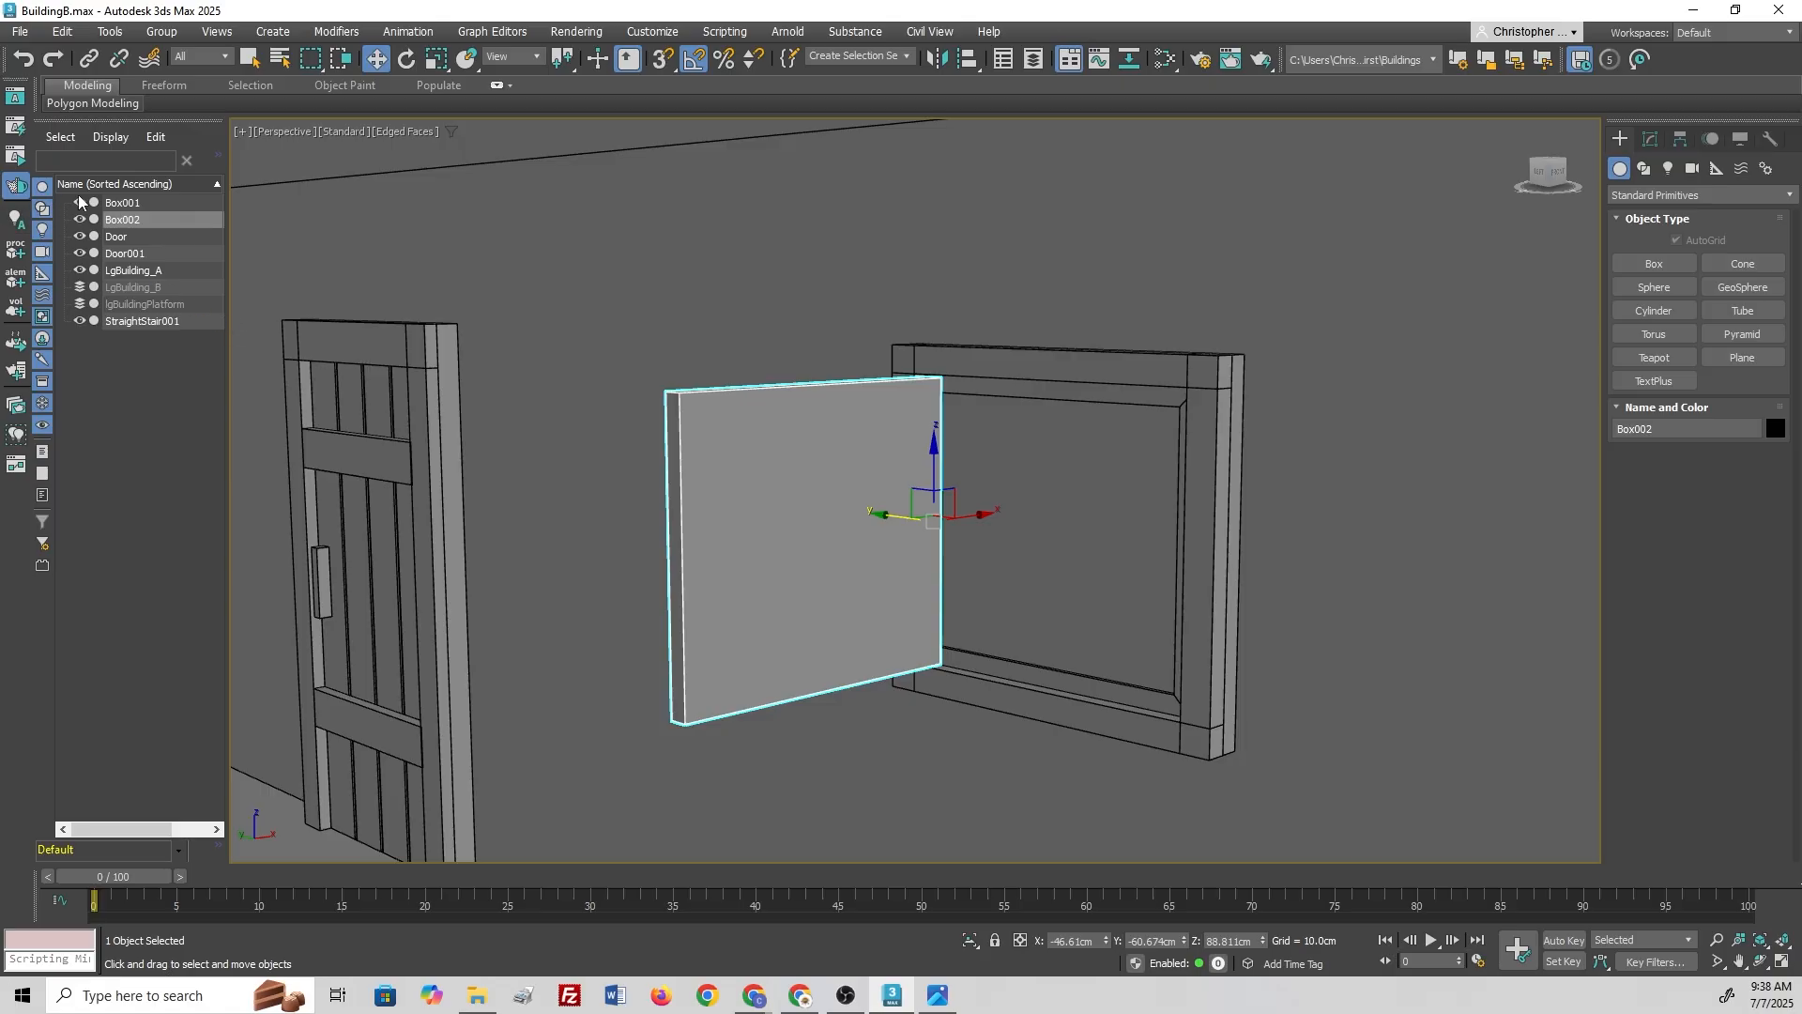
Step: Rename the window frame object Box001 as Window
{"action": "left_click", "coordinate": [192, 204]}
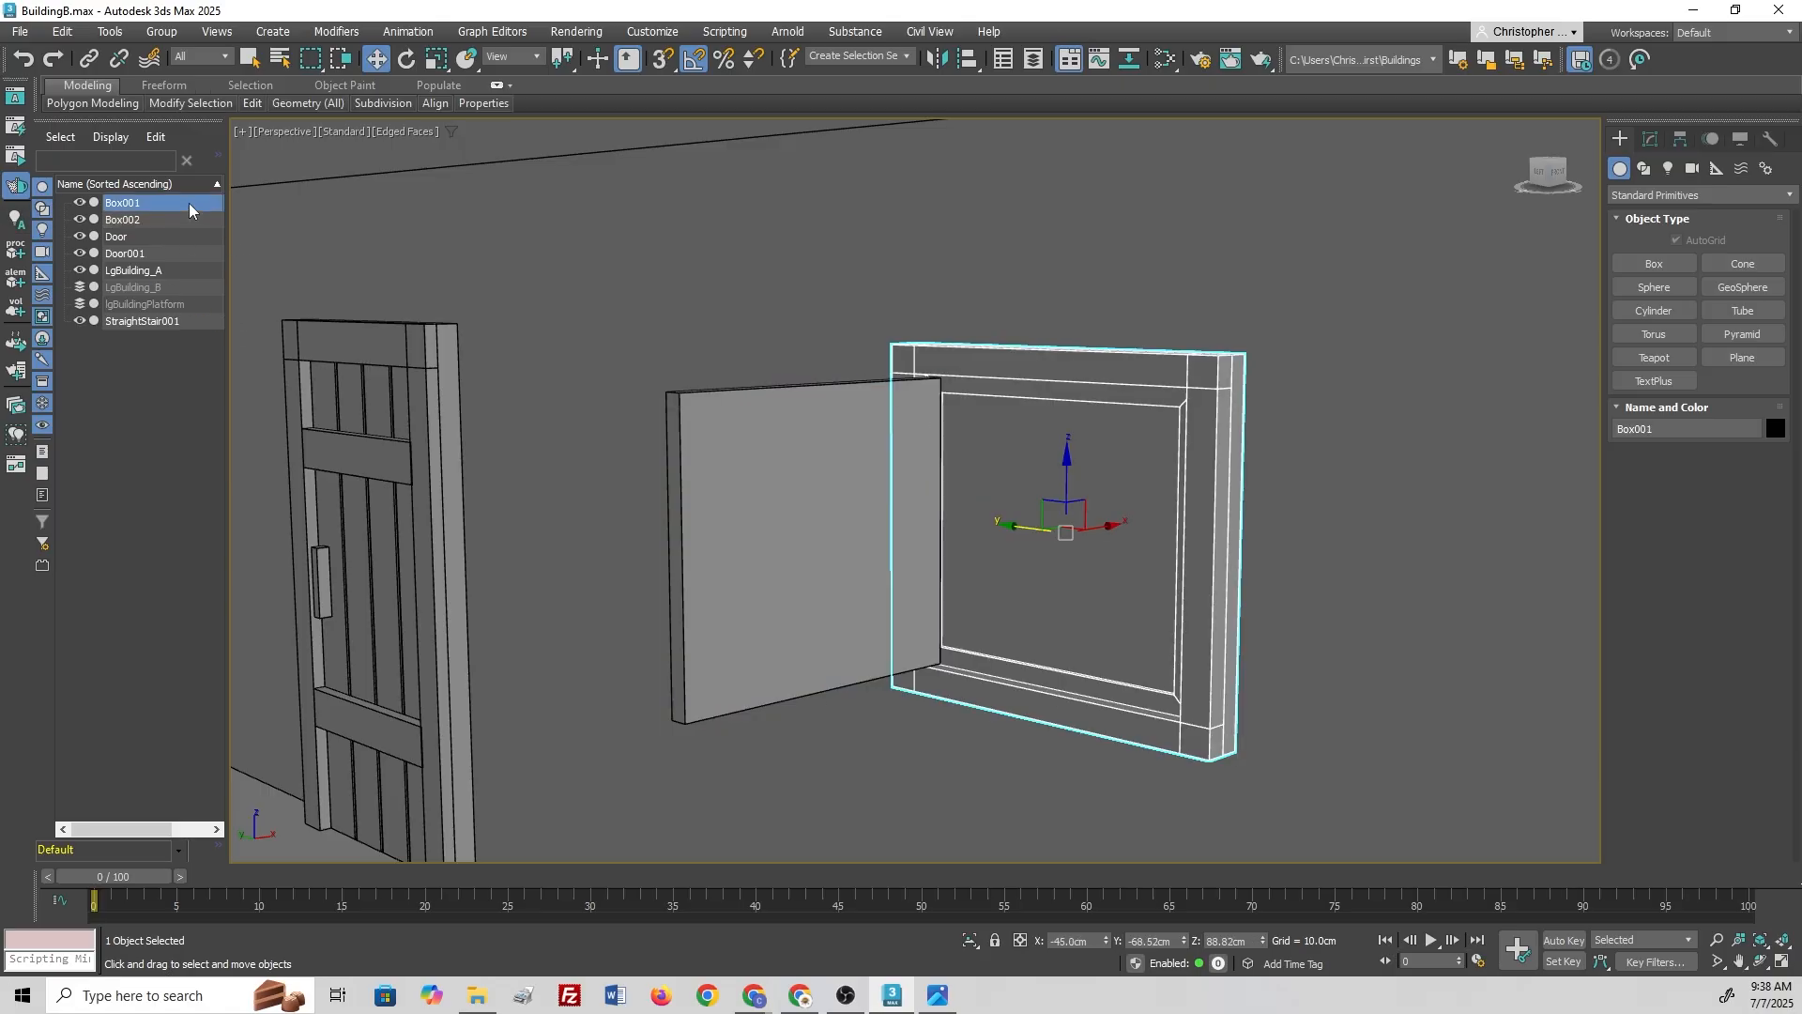
{"action": "left_click", "coordinate": [1655, 430]}
{"action": "double_click", "coordinate": [1656, 430]}
{"action": "type", "text": "Window"}
{"action": "key", "text": "Return"}
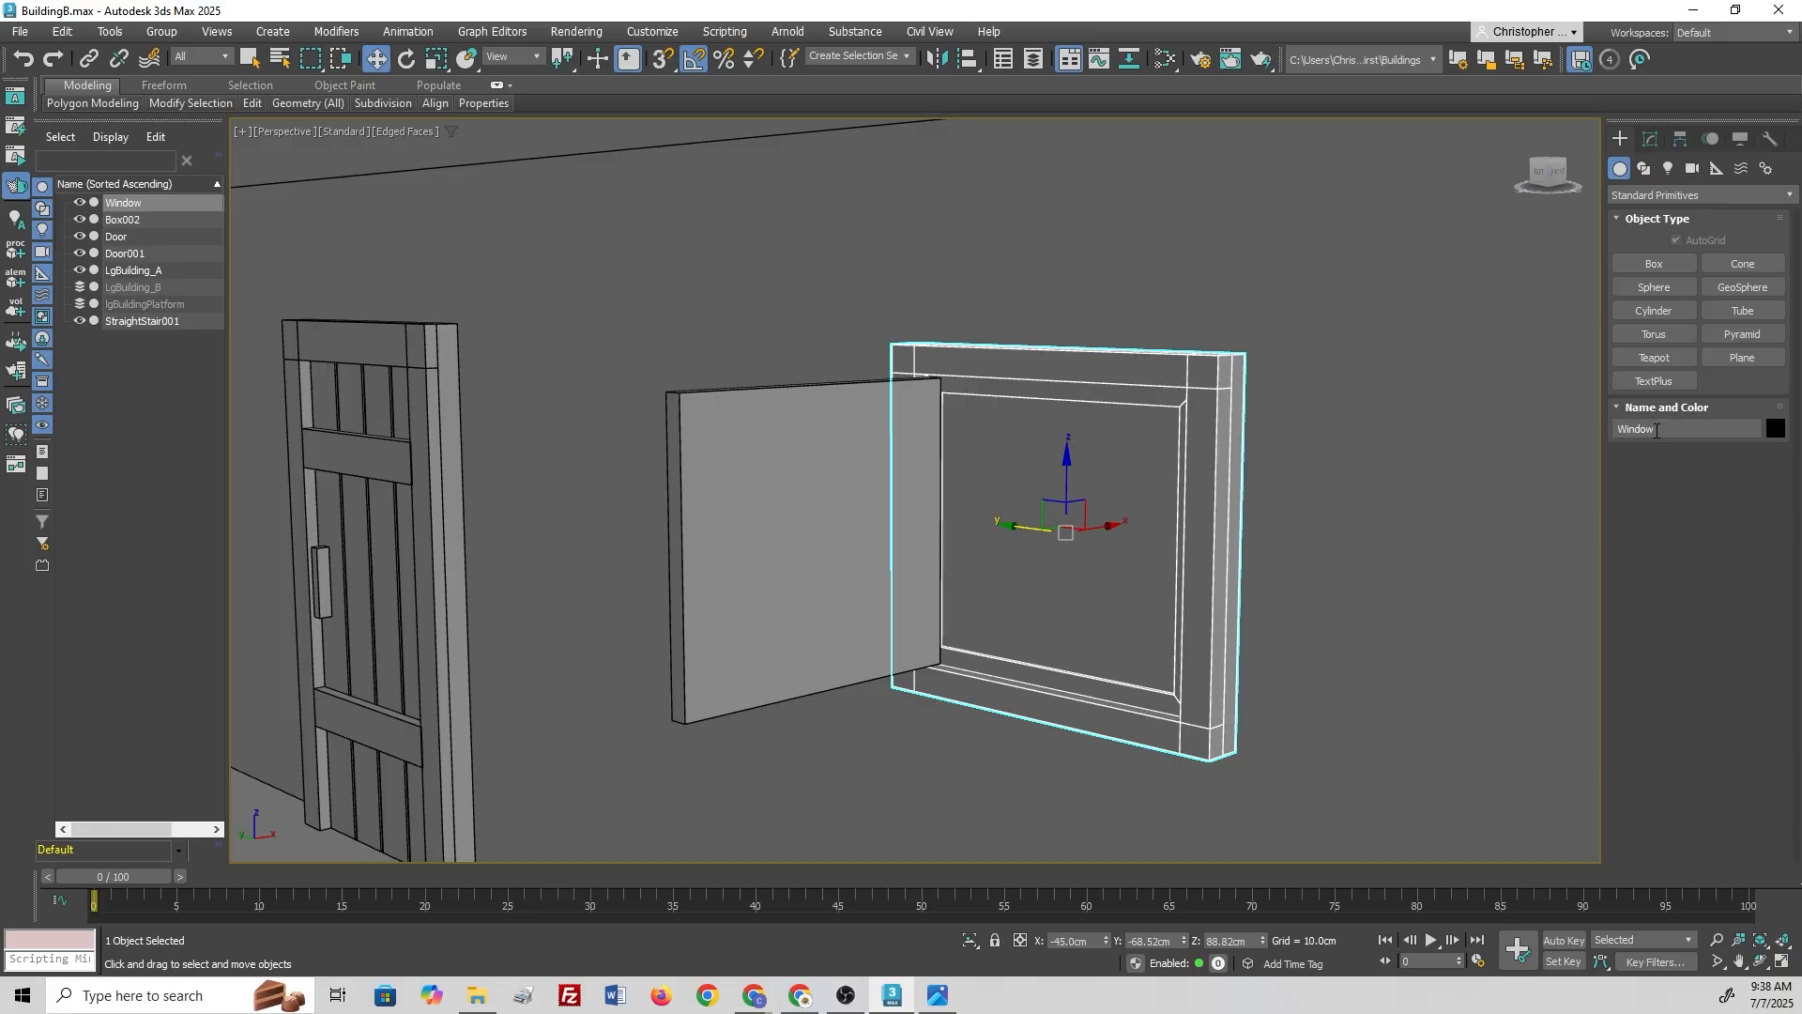
Step: Attach the open shutter to the Window frame so both form one editable poly
{"action": "left_click", "coordinate": [1652, 140]}
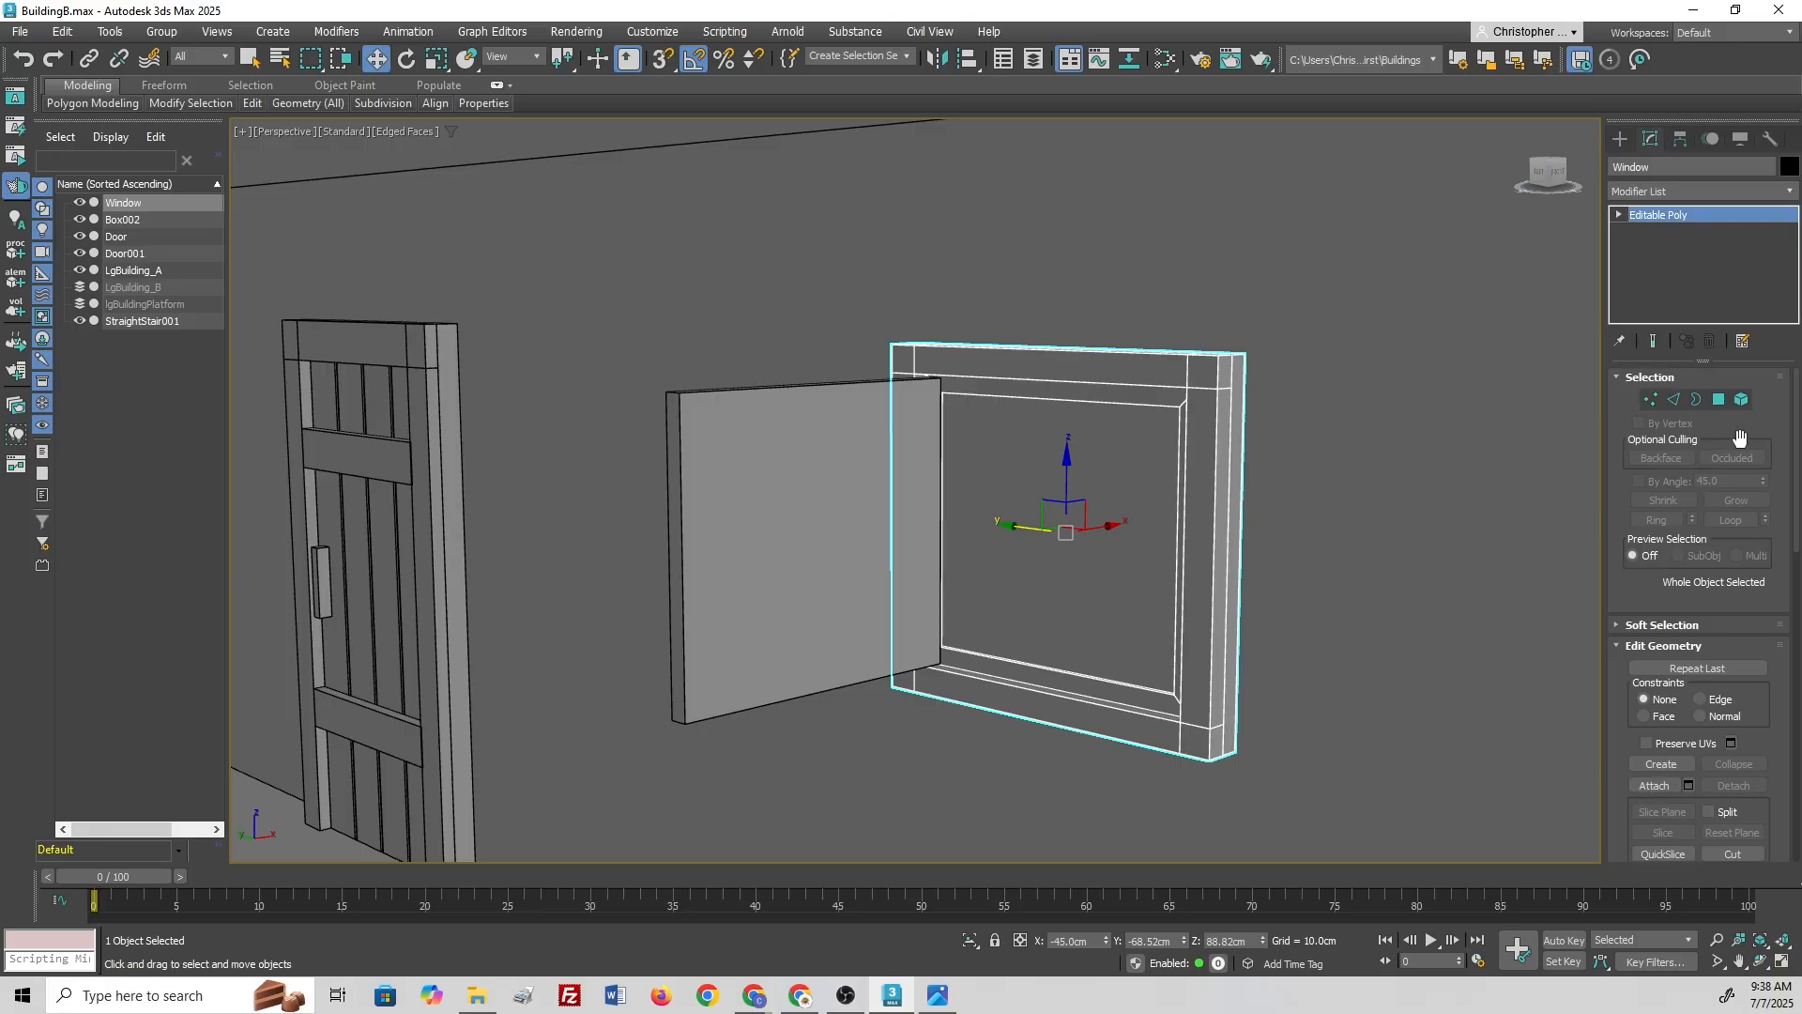
{"action": "left_click", "coordinate": [1655, 785]}
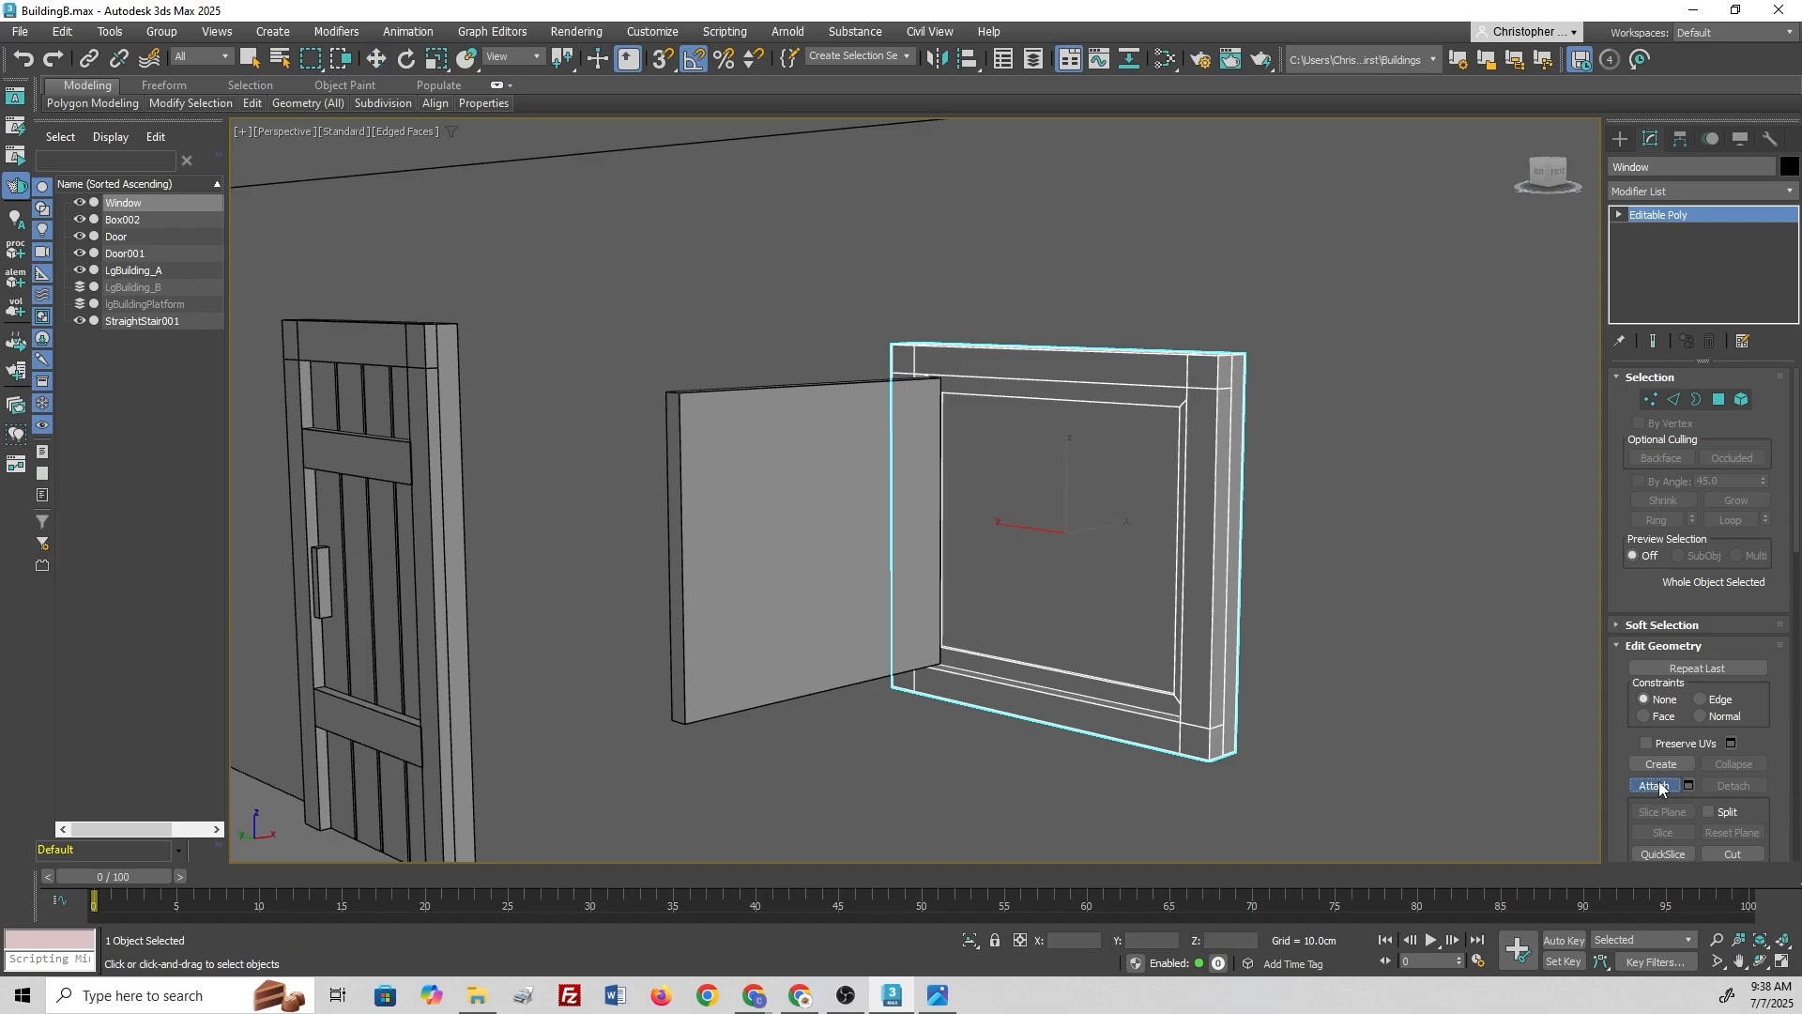
{"action": "left_click", "coordinate": [747, 479]}
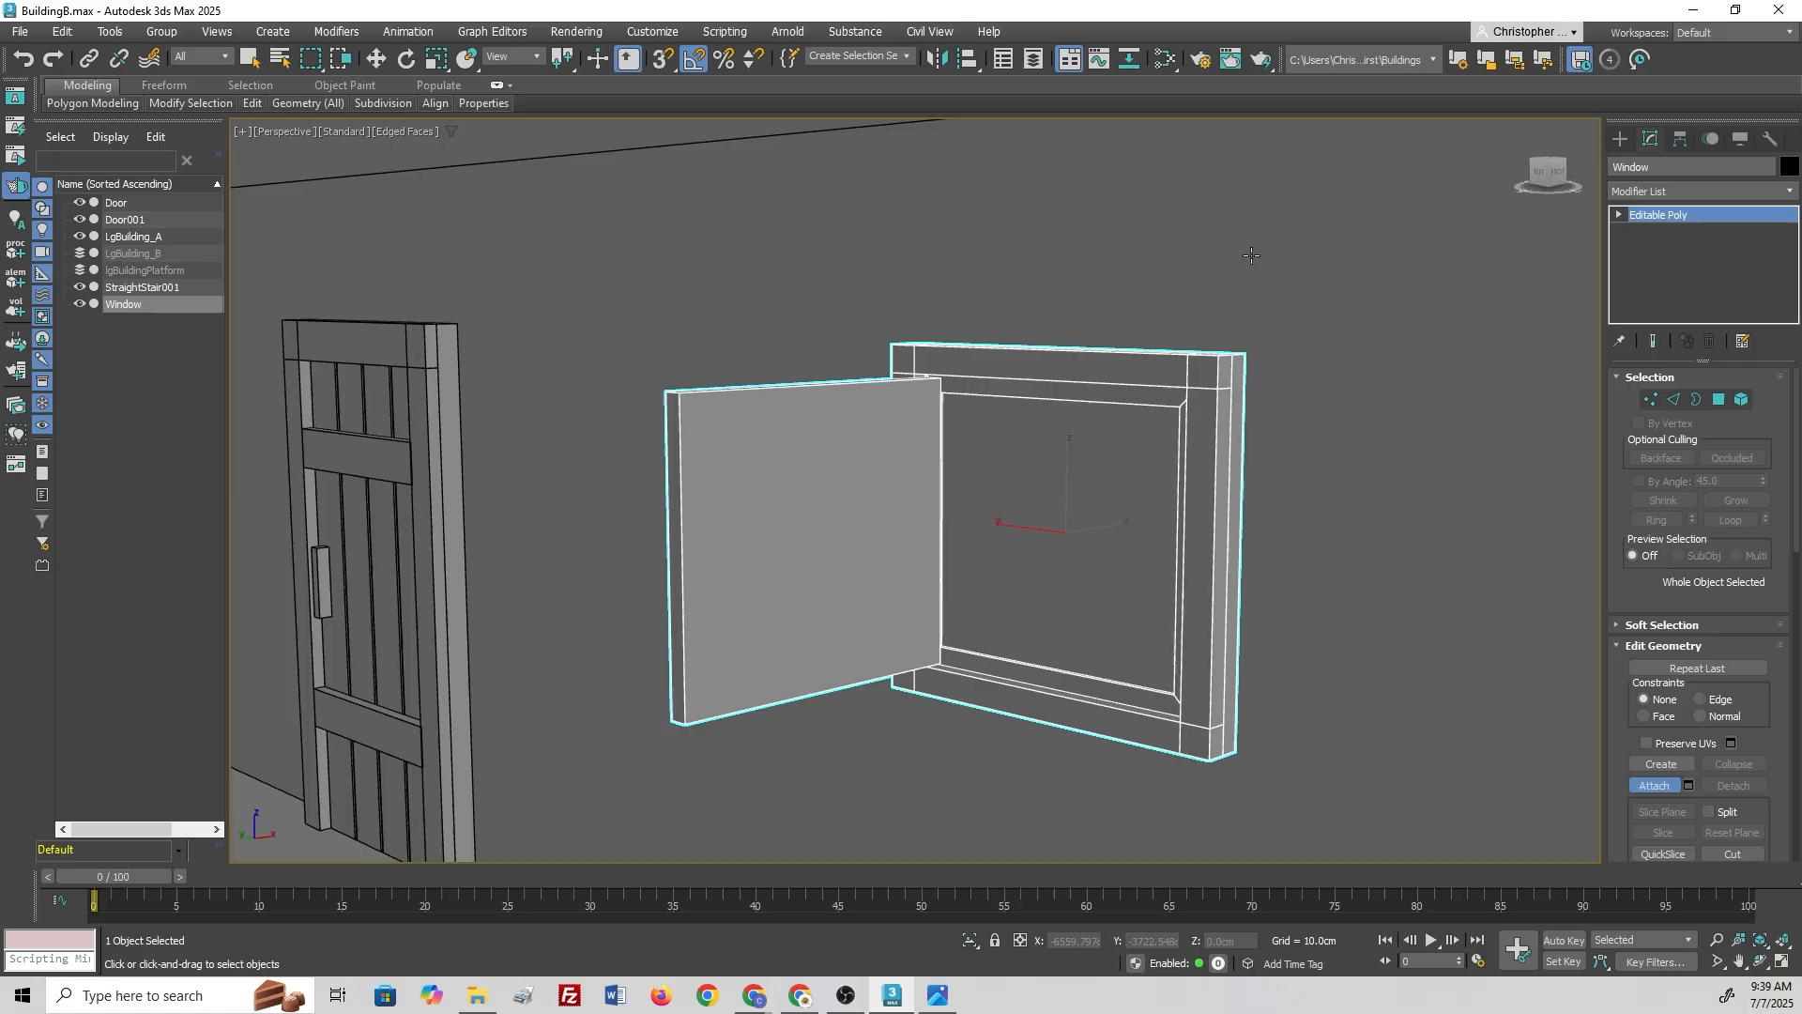
{"action": "key", "text": "w"}
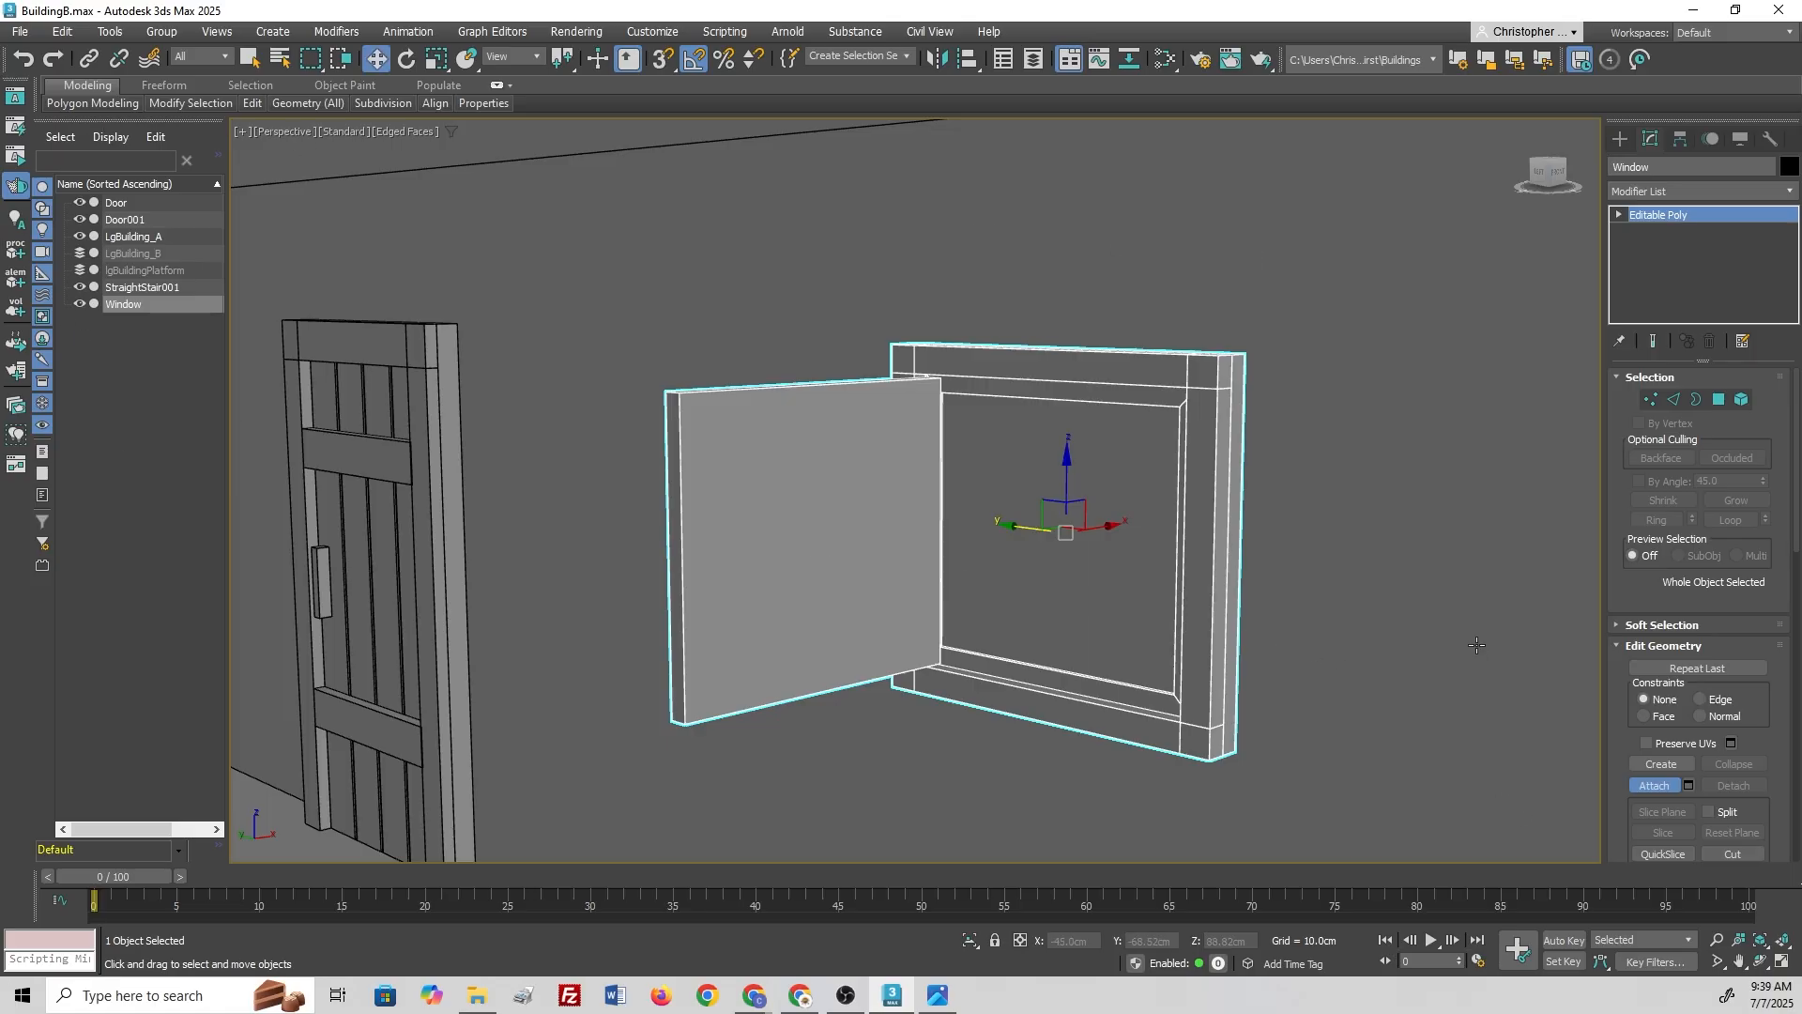
Step: Compare the building's whole front with the Buildings.JPG reference image in the photo viewer, and return to the 3ds Max scene
{"action": "scroll", "coordinate": [245, 231], "scroll_direction": "down", "scroll_amount": 3}
{"action": "middle_click_drag", "start_coordinate": [394, 441], "coordinate": [986, 431], "text": "alt"}
{"action": "scroll", "coordinate": [607, 510], "scroll_direction": "down", "scroll_amount": 4}
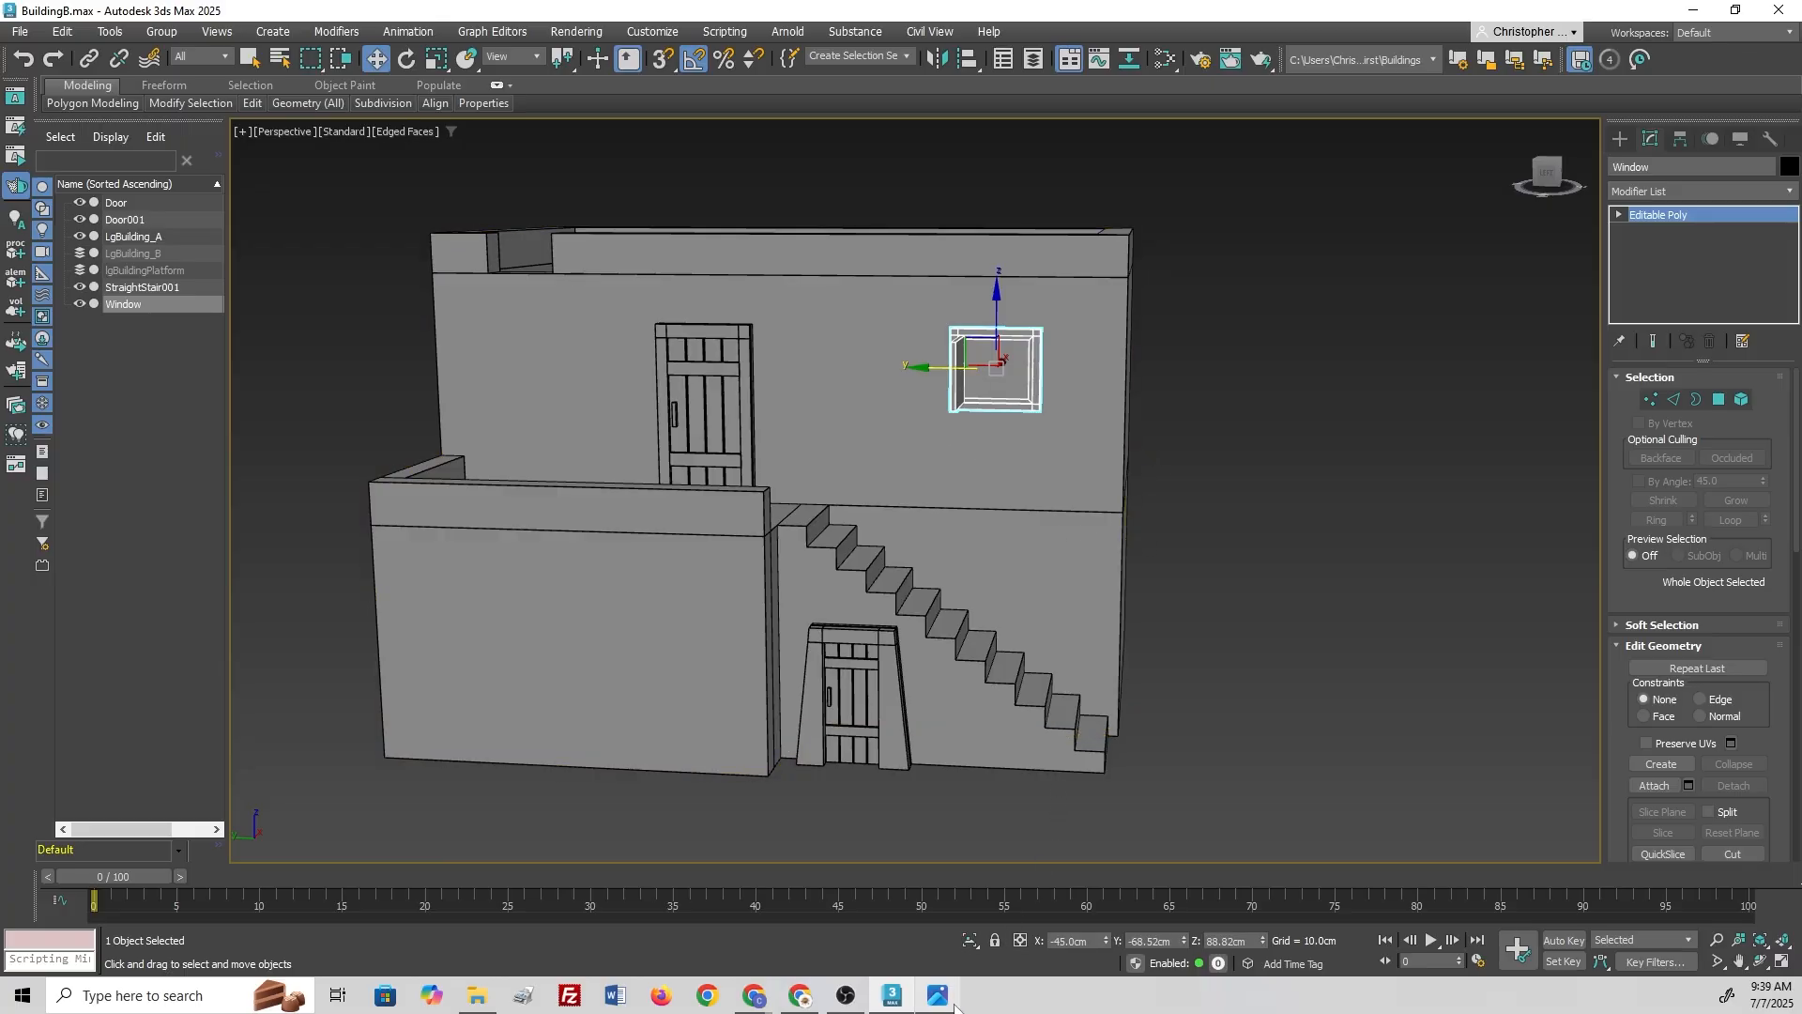
{"action": "left_click", "coordinate": [942, 1001]}
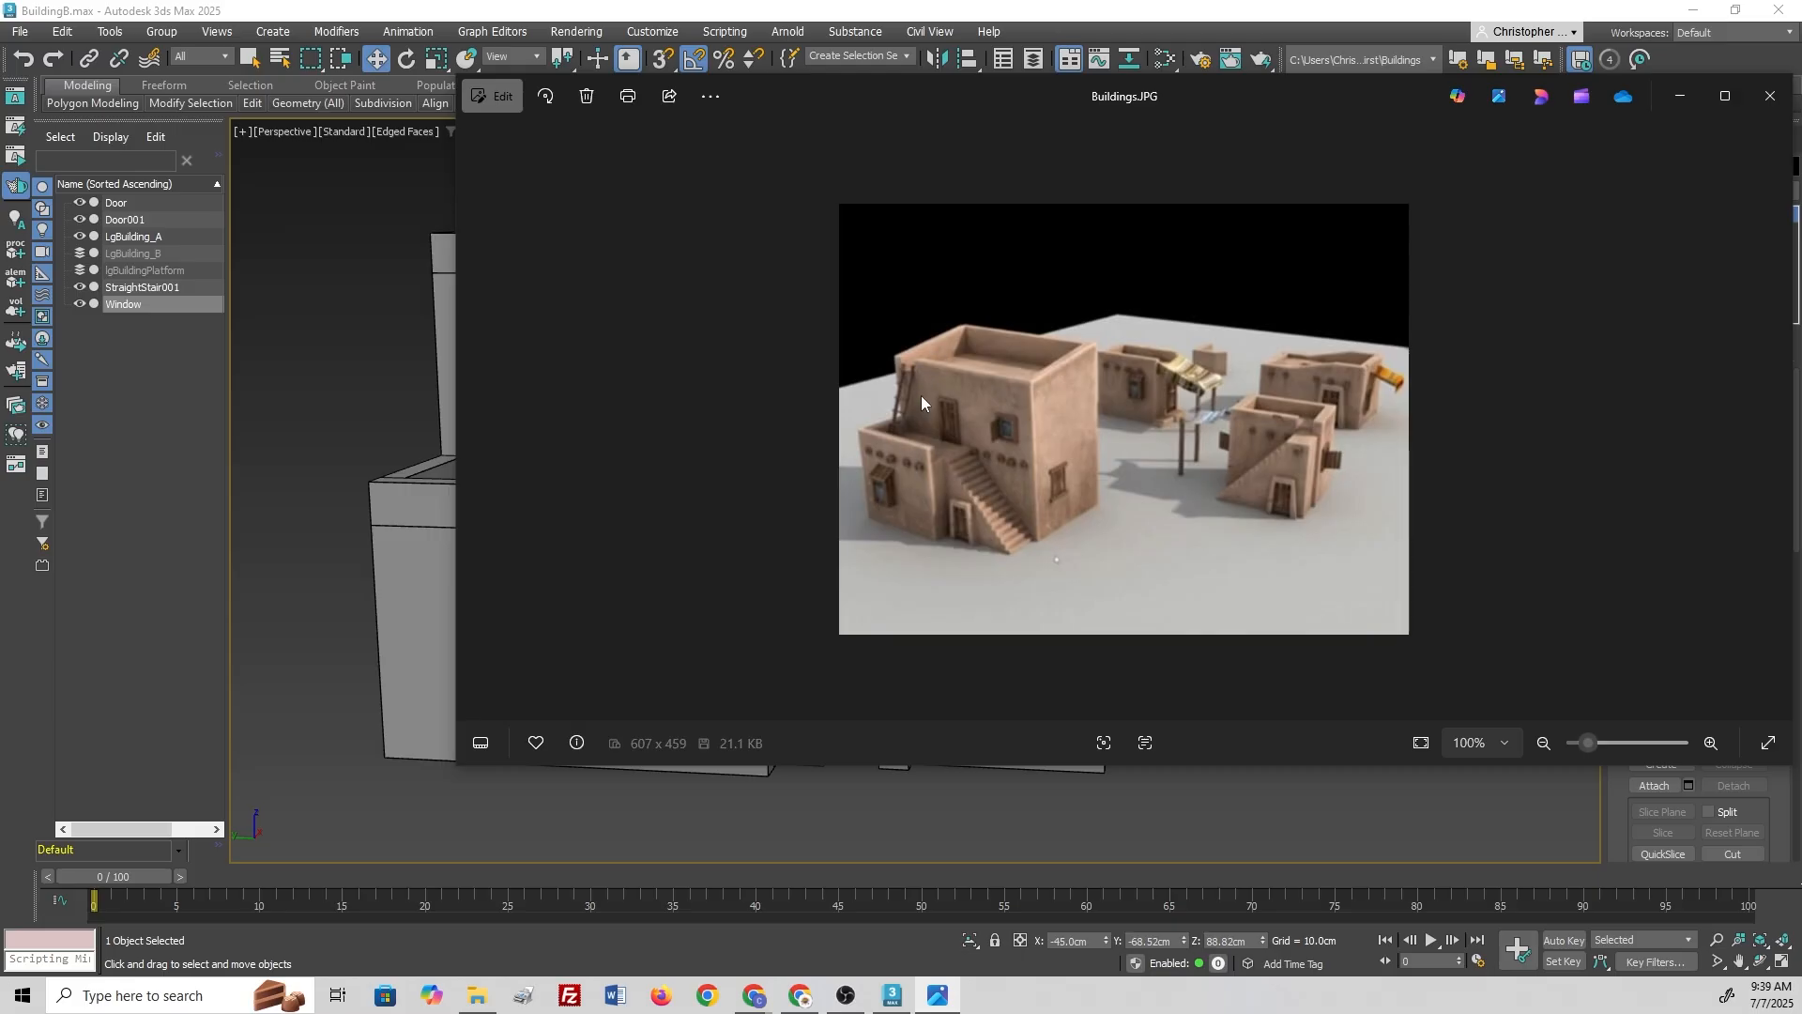
{"action": "key", "text": "alt+Tab"}
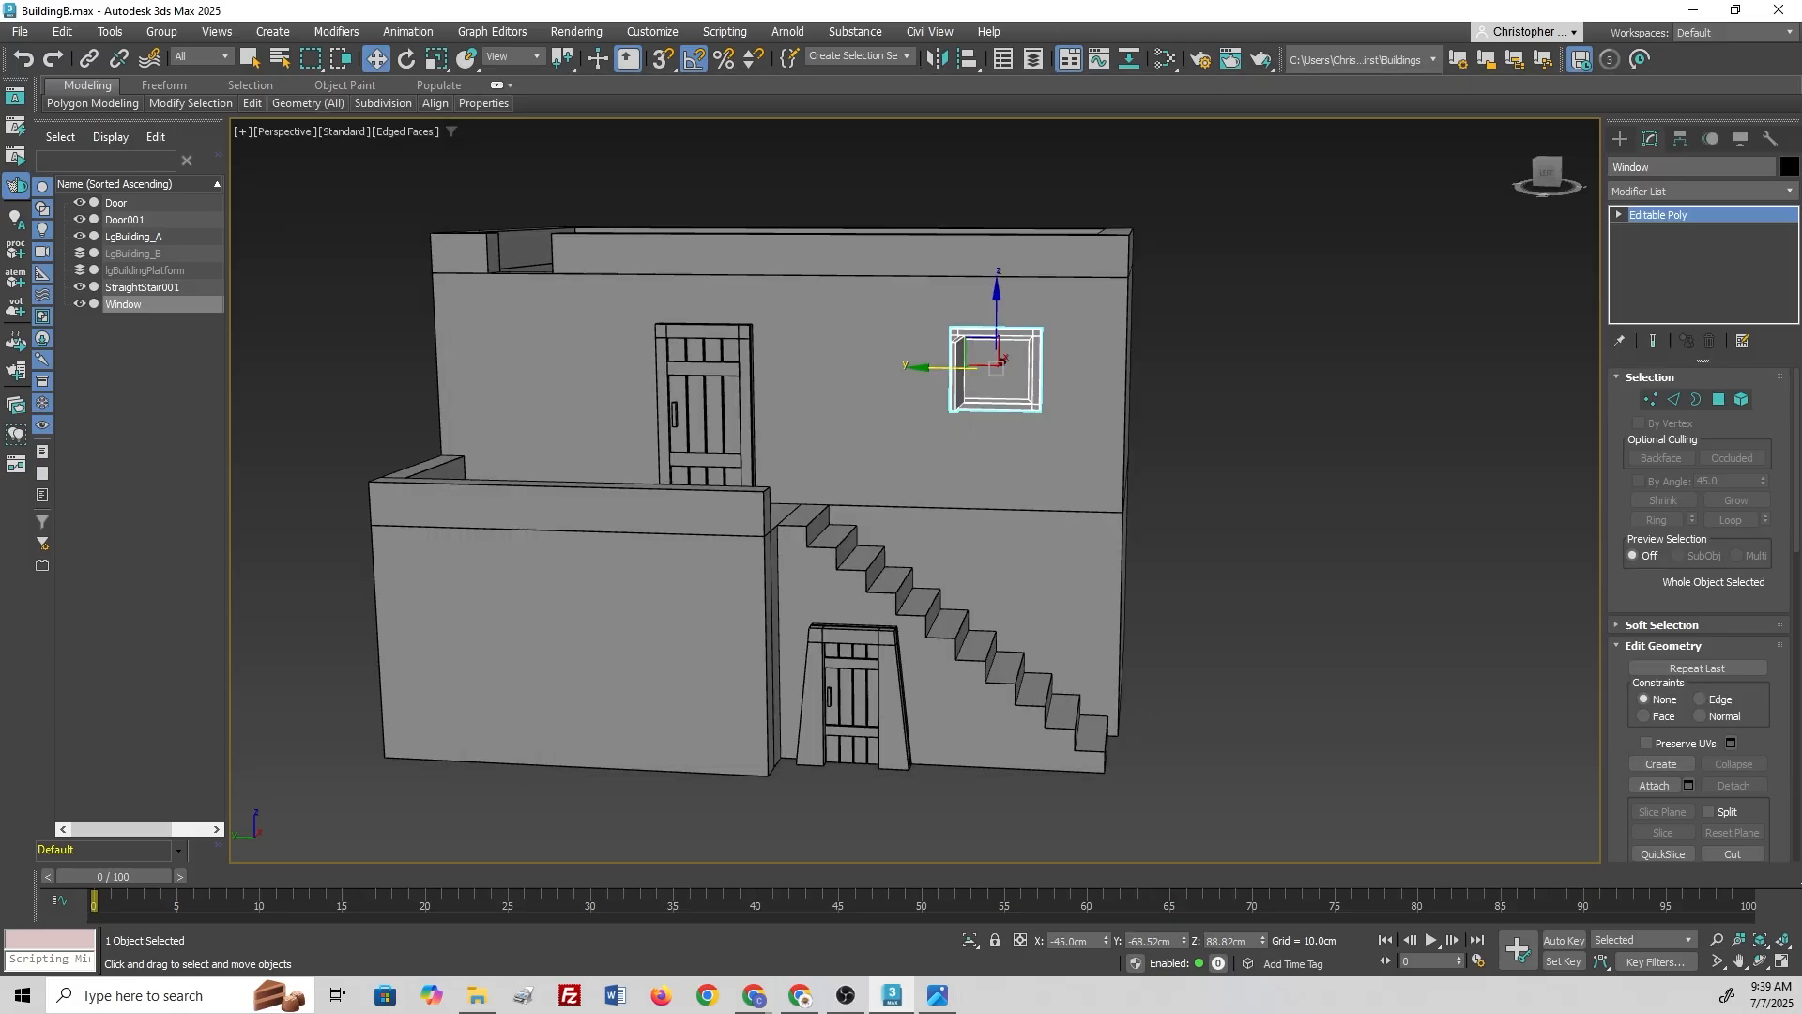